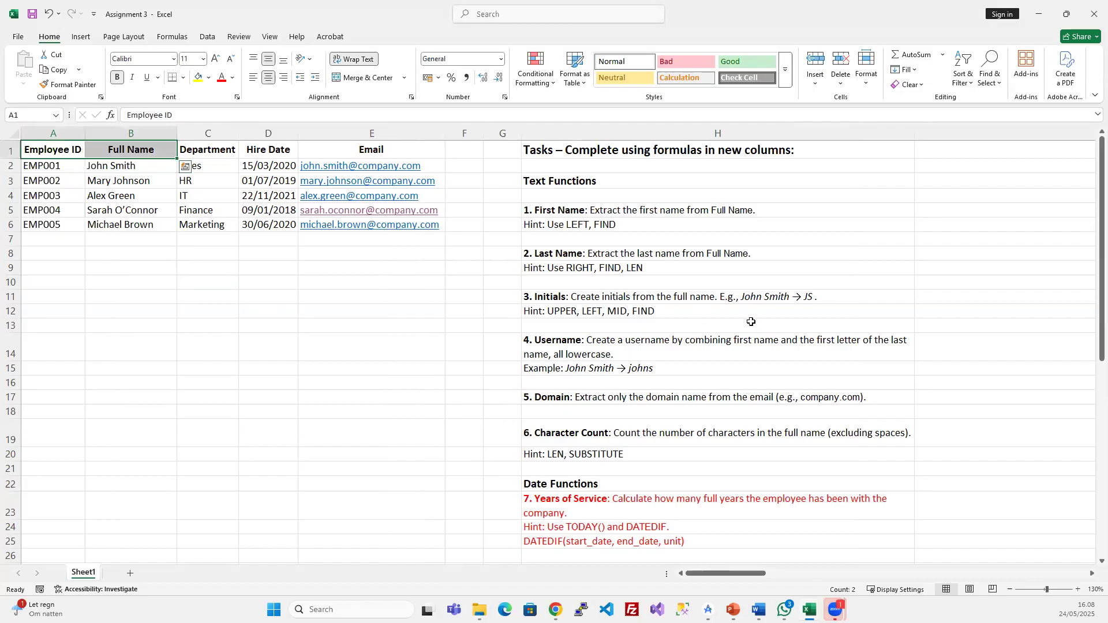
- Review the First Name task hints, then insert a blank column before column G
click(349, 269)
click(603, 221)
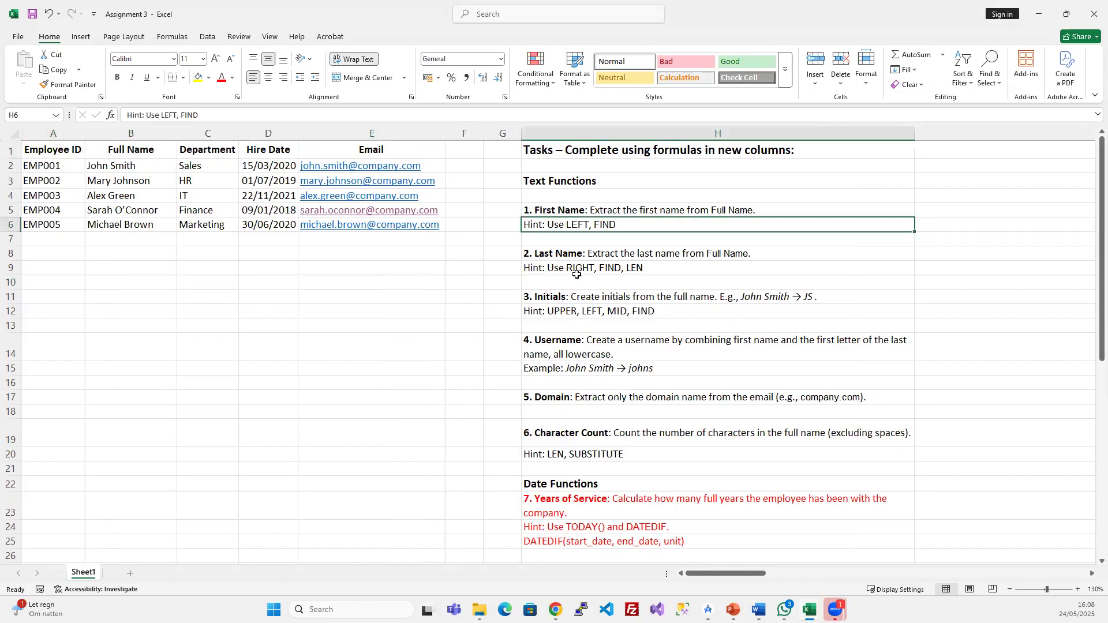
click(606, 212)
click(490, 132)
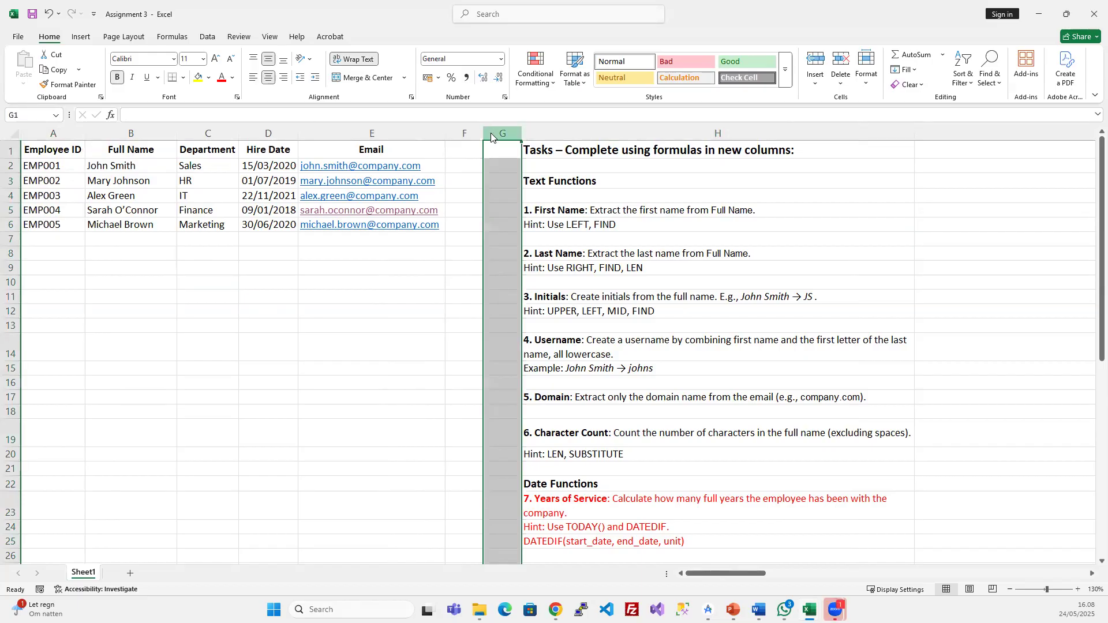
right_click(490, 136)
click(519, 245)
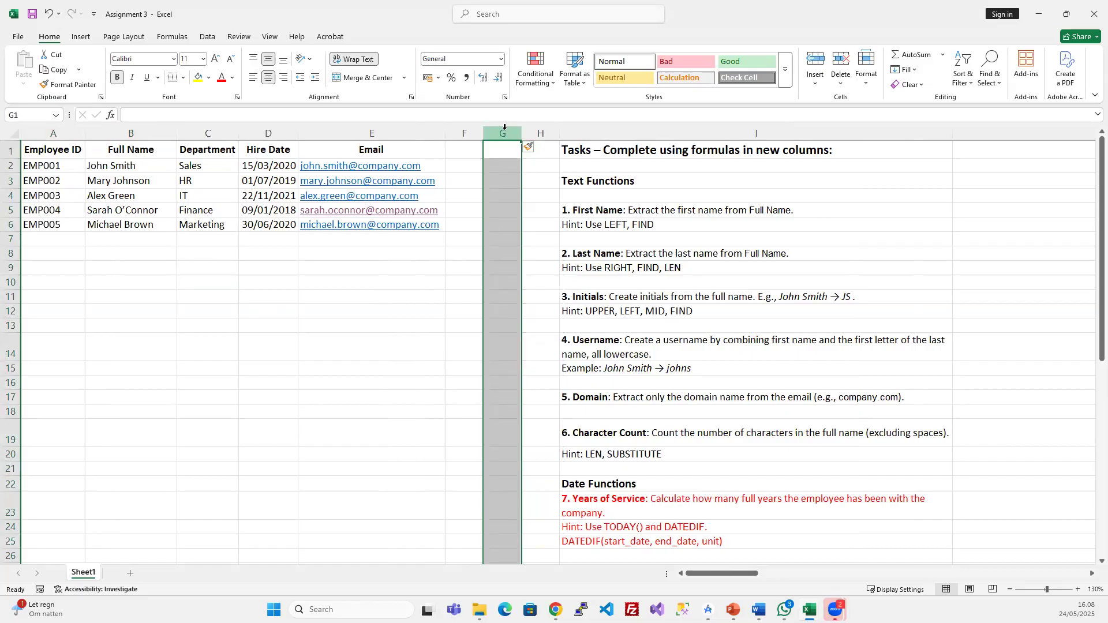
- Adjust the inserted columns until two blank columns precede the task list in column J
key(ctrl+plus)
key(ctrl+plus)
key(ctrl+plus)
key(ctrl+plus)
key(ctrl+plus)
key(ctrl+plus)
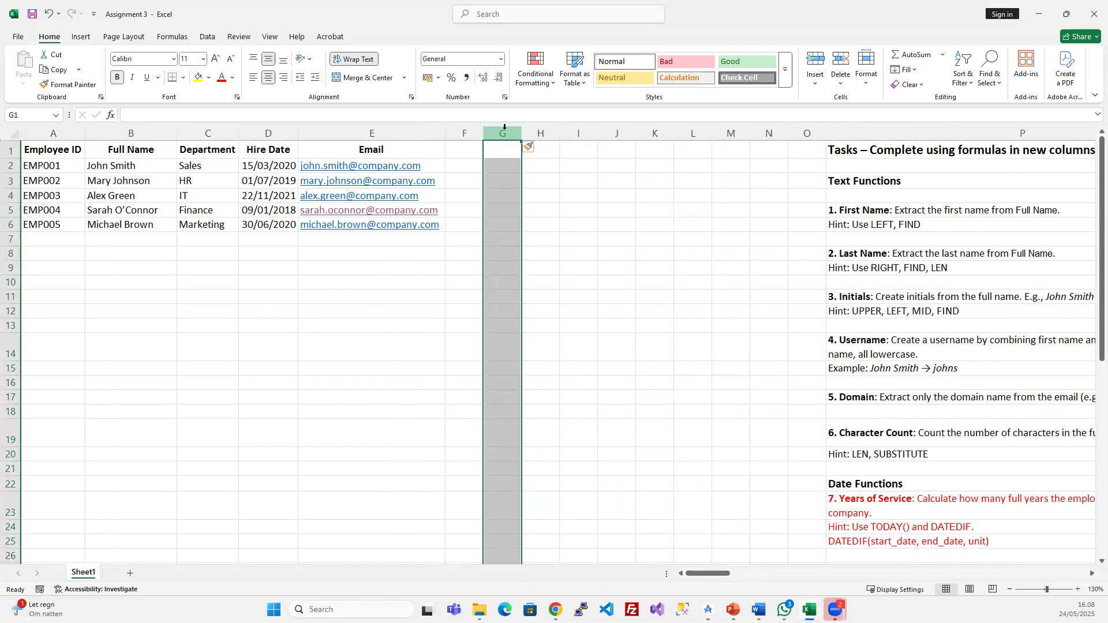
key(ctrl+minus)
key(ctrl+minus)
key(ctrl+minus)
key(ctrl+minus)
key(ctrl+minus)
key(ctrl+minus)
key(ctrl+minus)
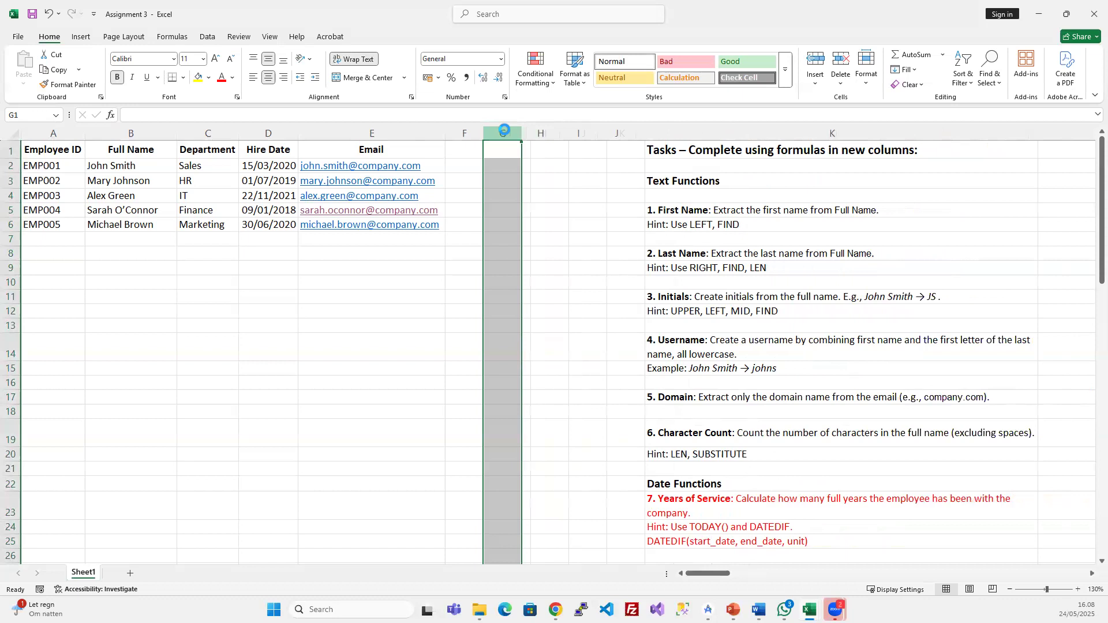
key(ctrl+plus)
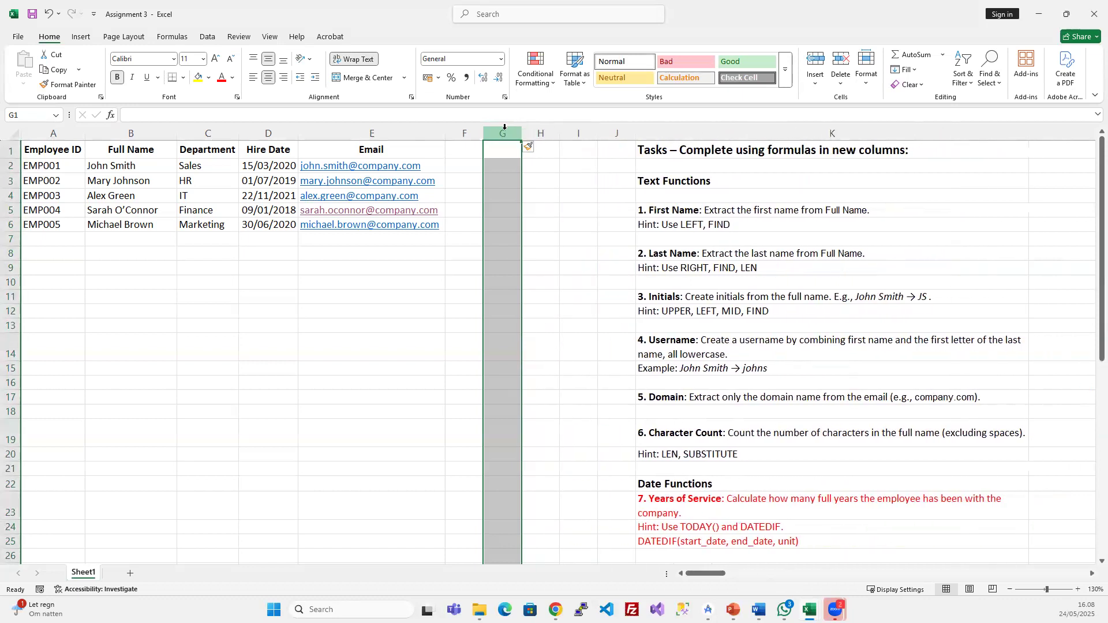
key(ctrl+minus)
key(ctrl+plus)
key(ctrl+plus)
key(ctrl+plus)
key(ctrl+minus)
key(ctrl+minus)
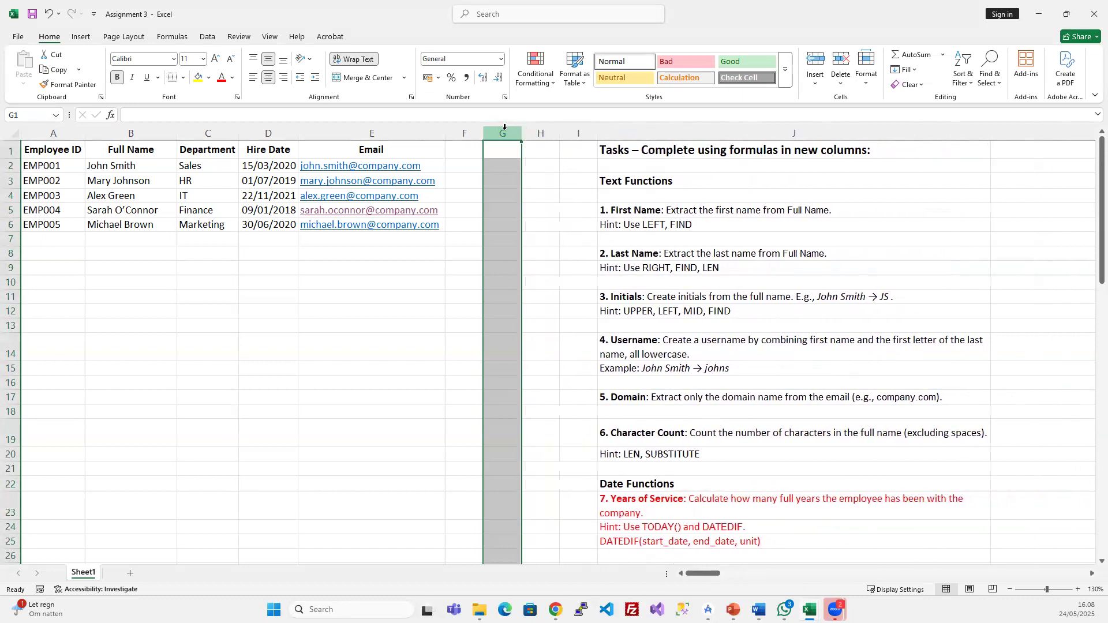
click(539, 222)
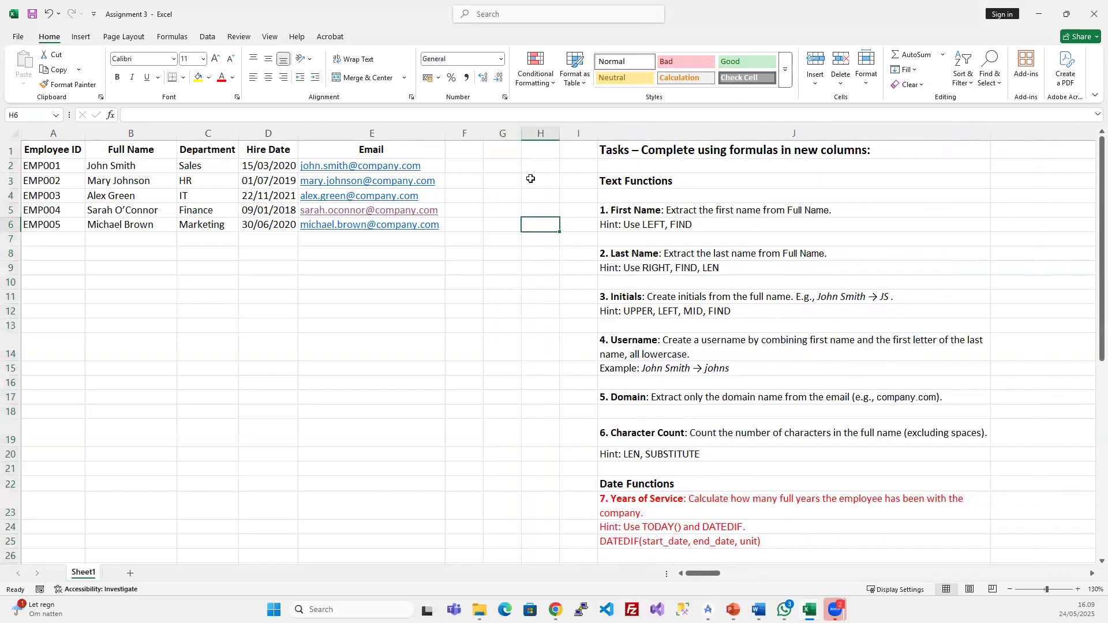
- Enter 'First Name' in F1, widen column F and narrow the Full Name column B
click(469, 151)
drag(483, 132, 510, 132)
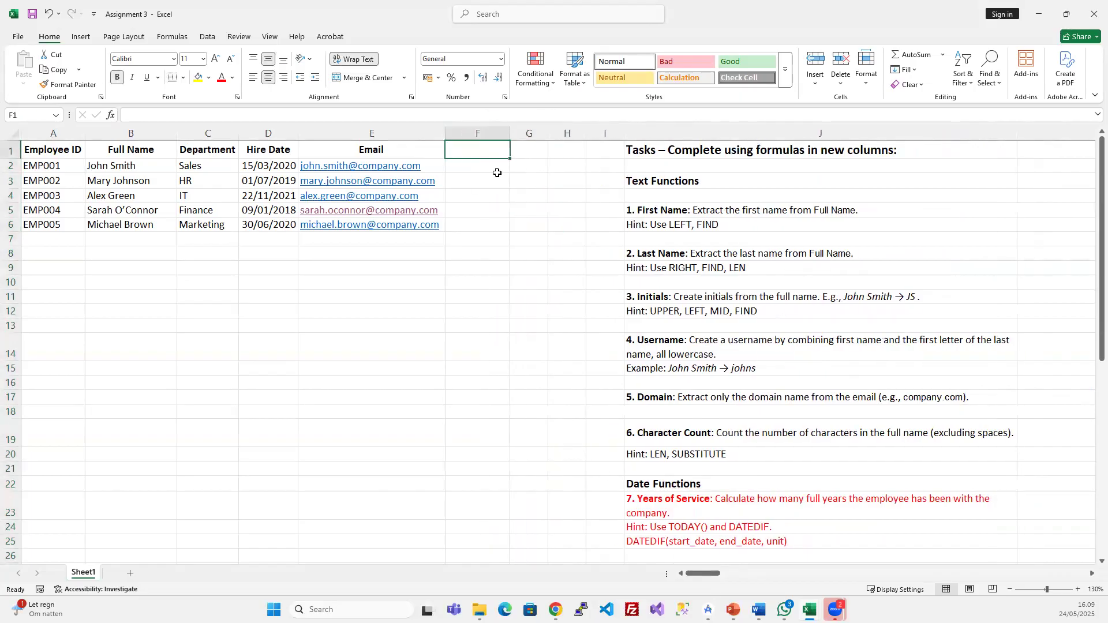
text(First Name)
key(Return)
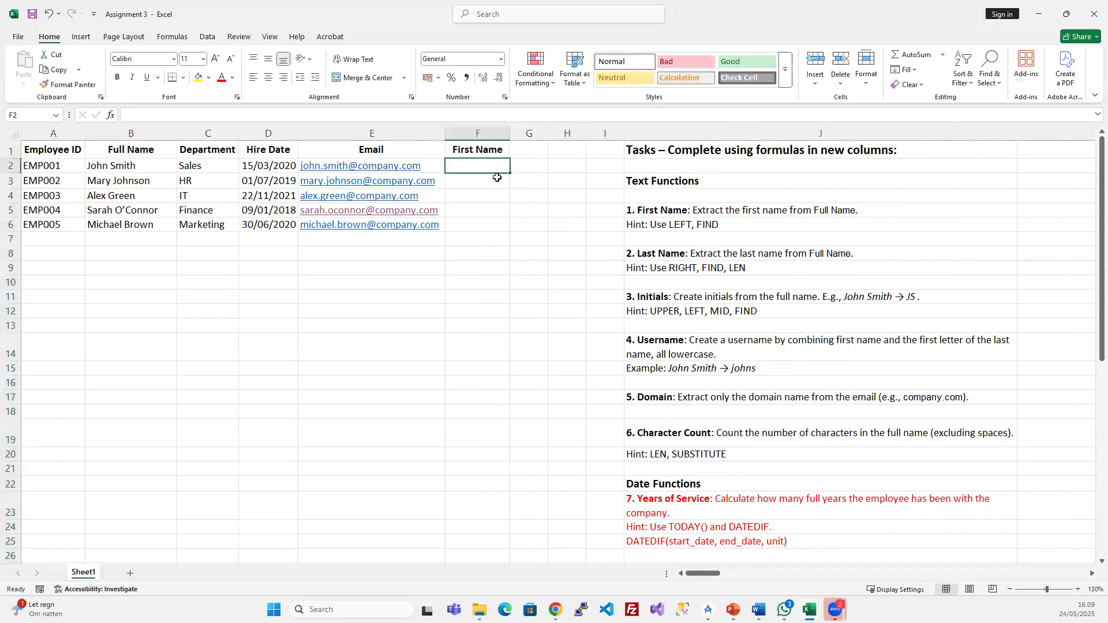
scroll(500, 179, up, 1)
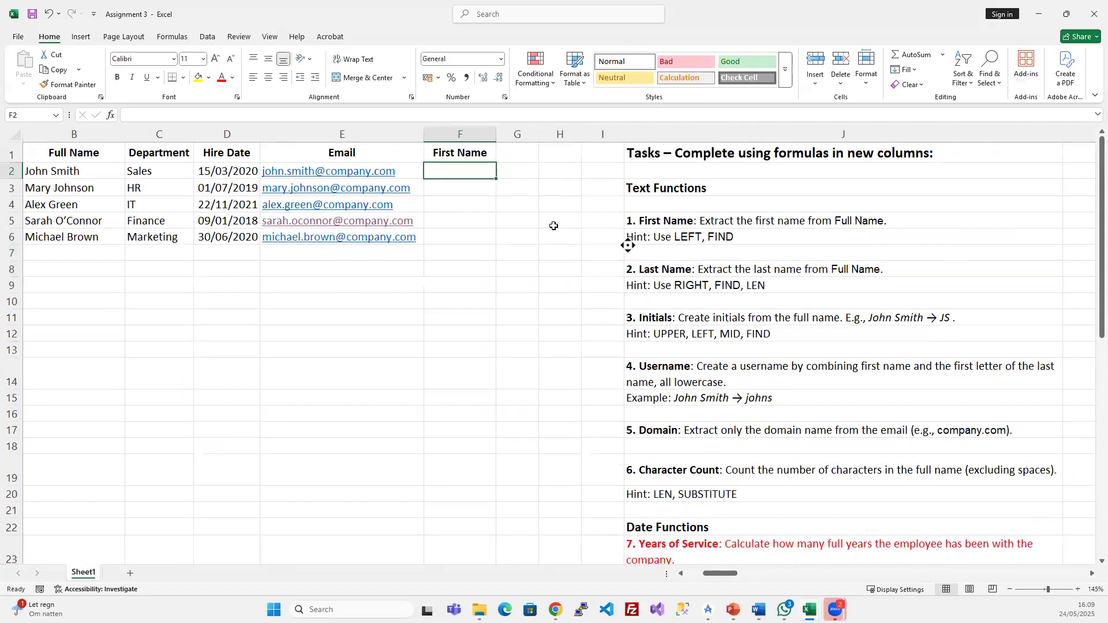
scroll(554, 226, left, 1)
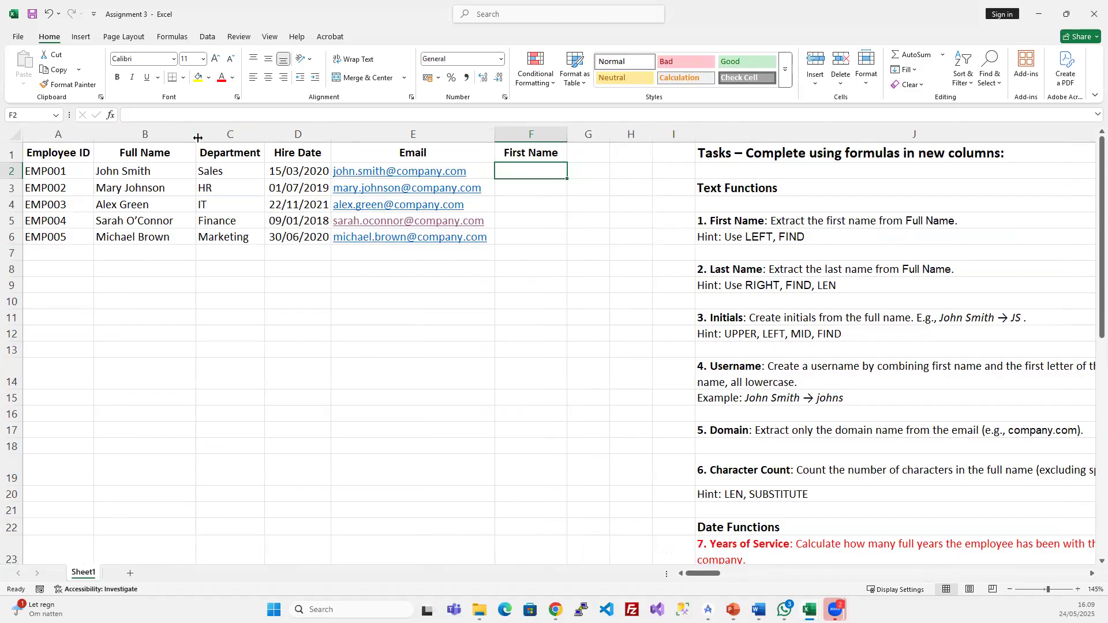
drag(199, 140, 180, 140)
click(551, 204)
click(541, 172)
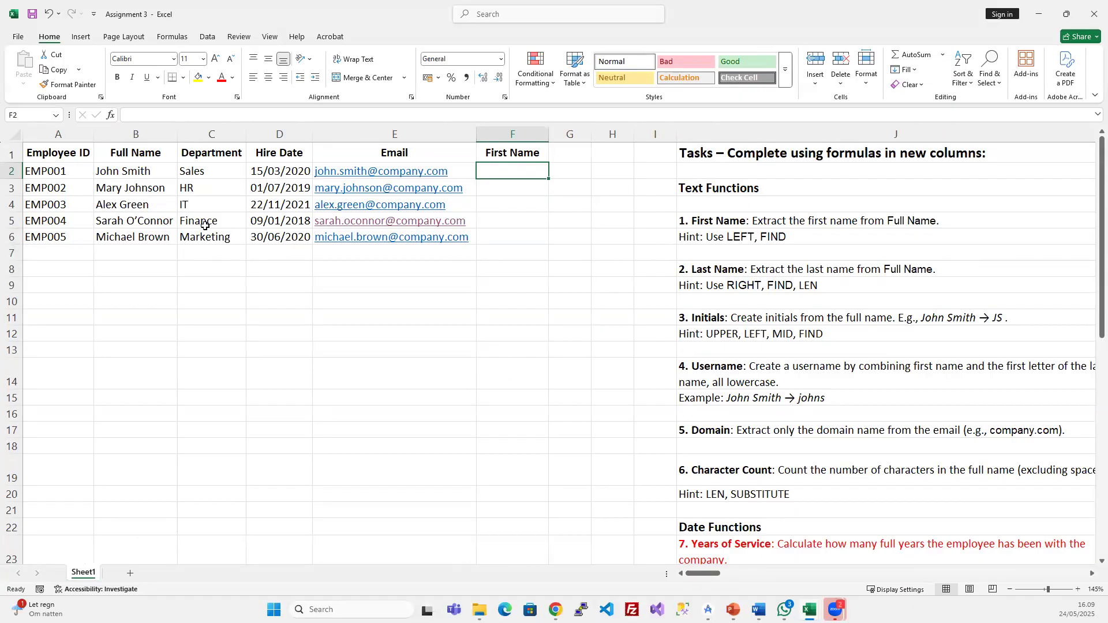
click(810, 237)
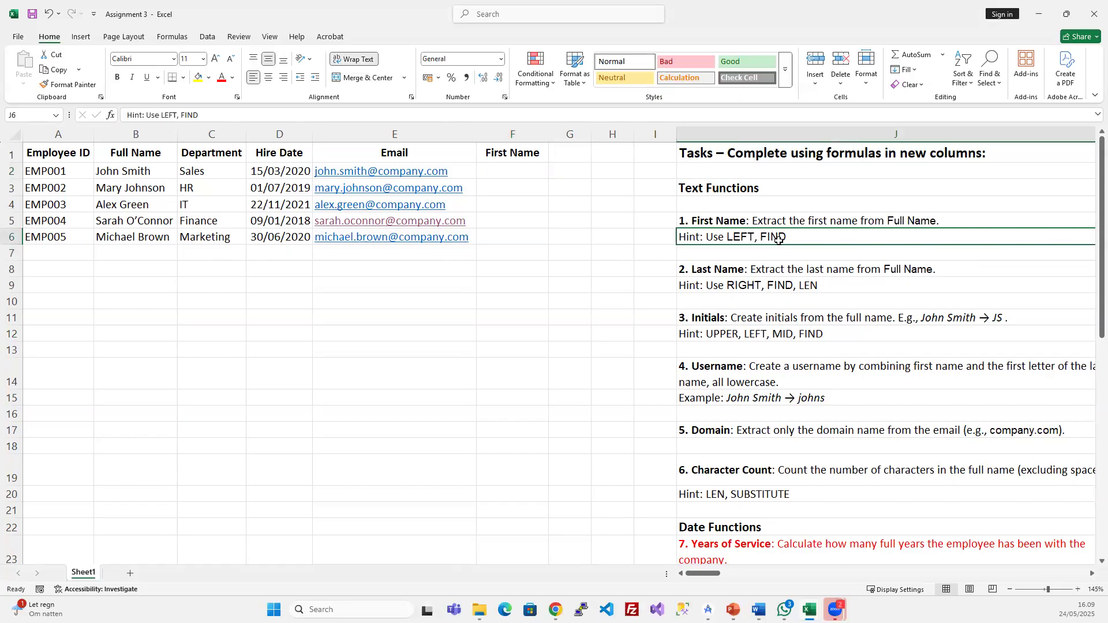
click(292, 273)
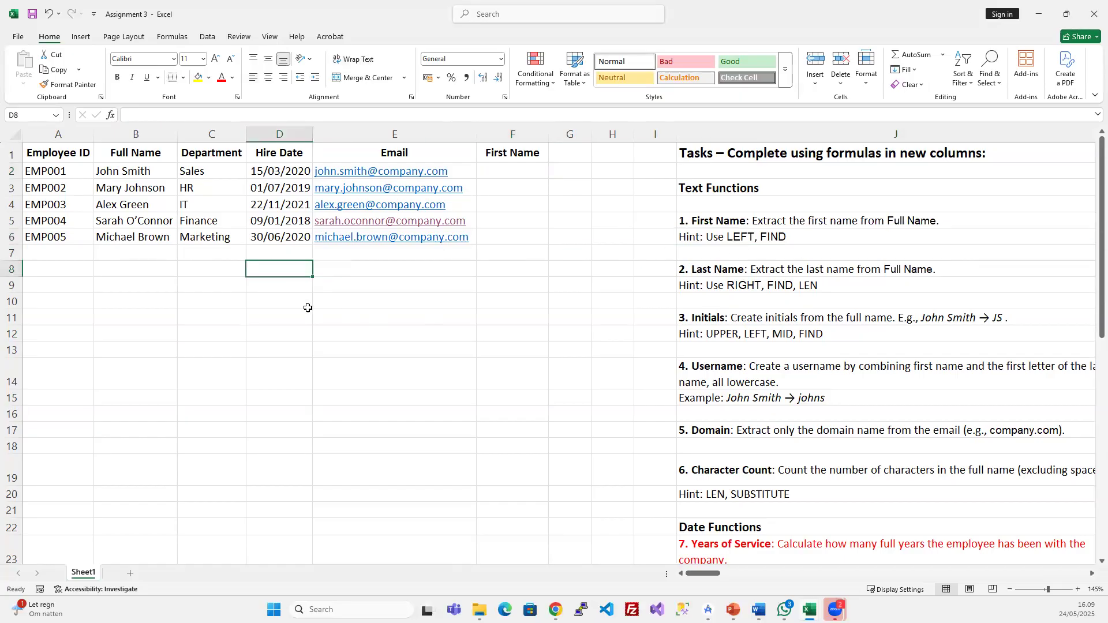
click(339, 287)
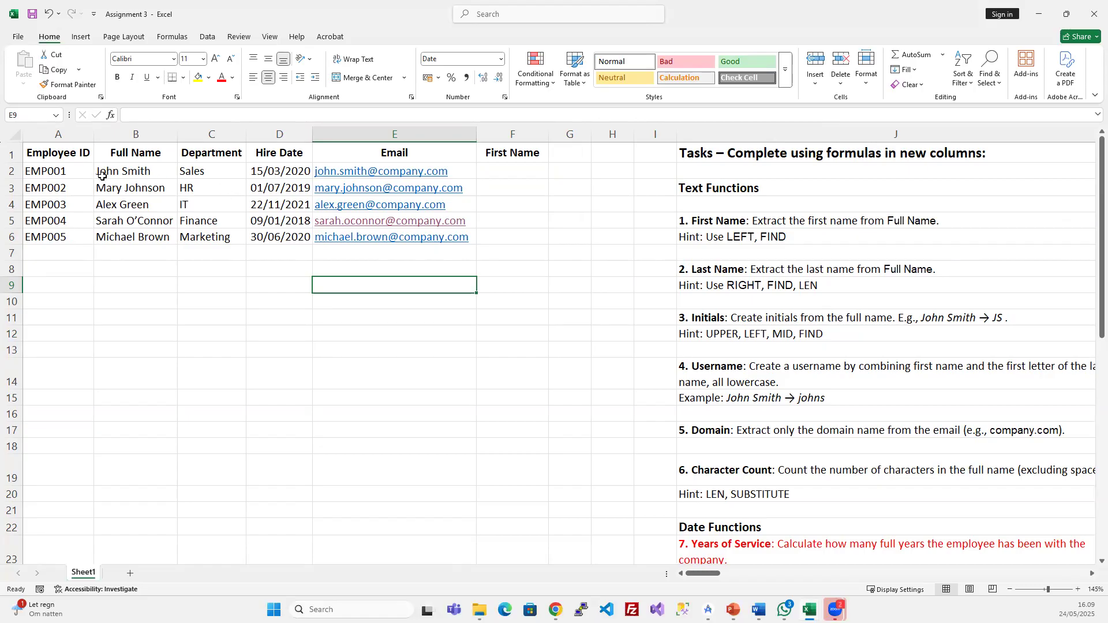
click(132, 174)
click(327, 272)
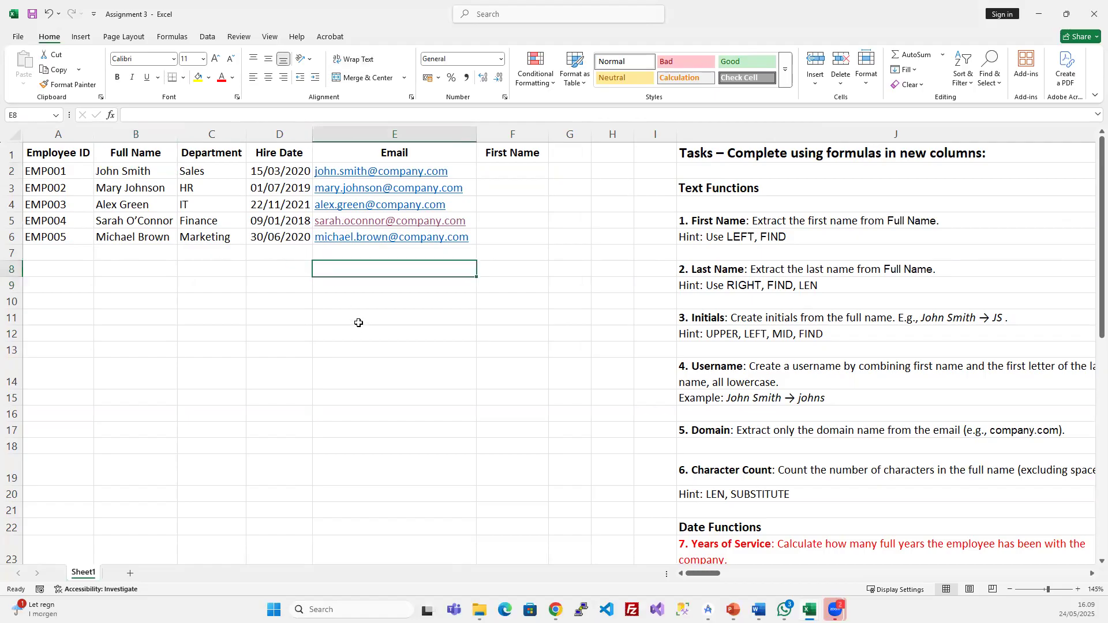
text(=lef)
key(Tab)
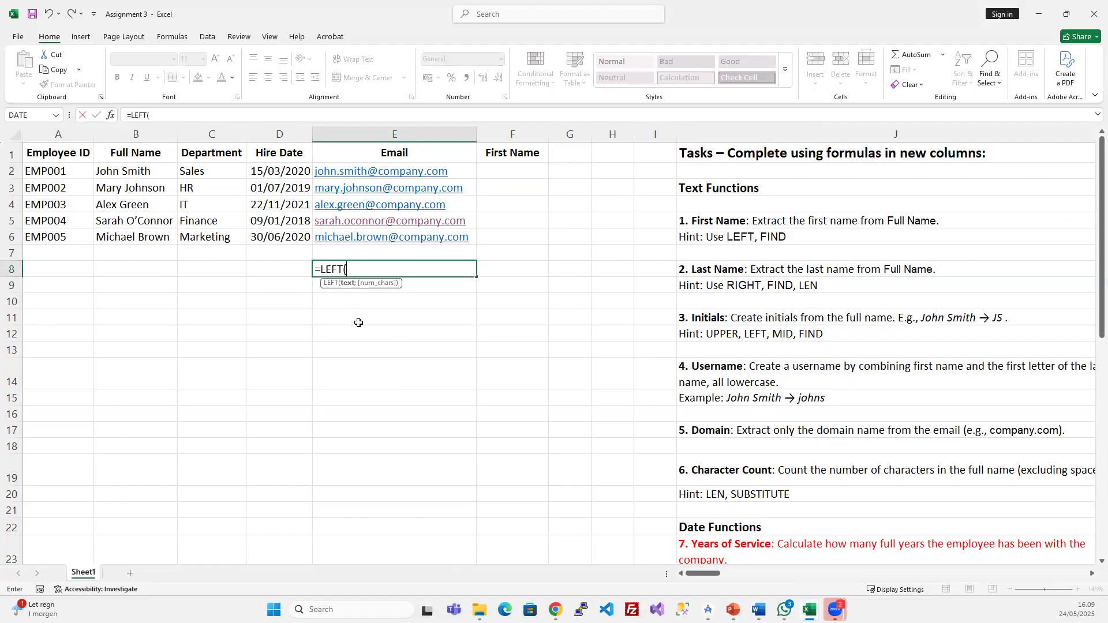
click(115, 173)
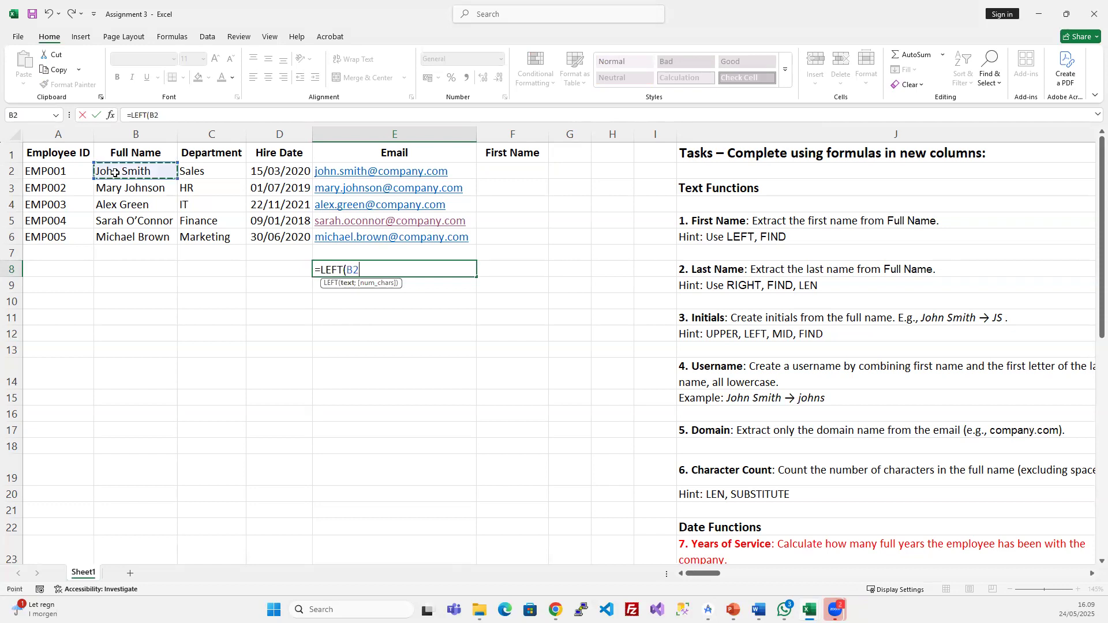
text(;4)
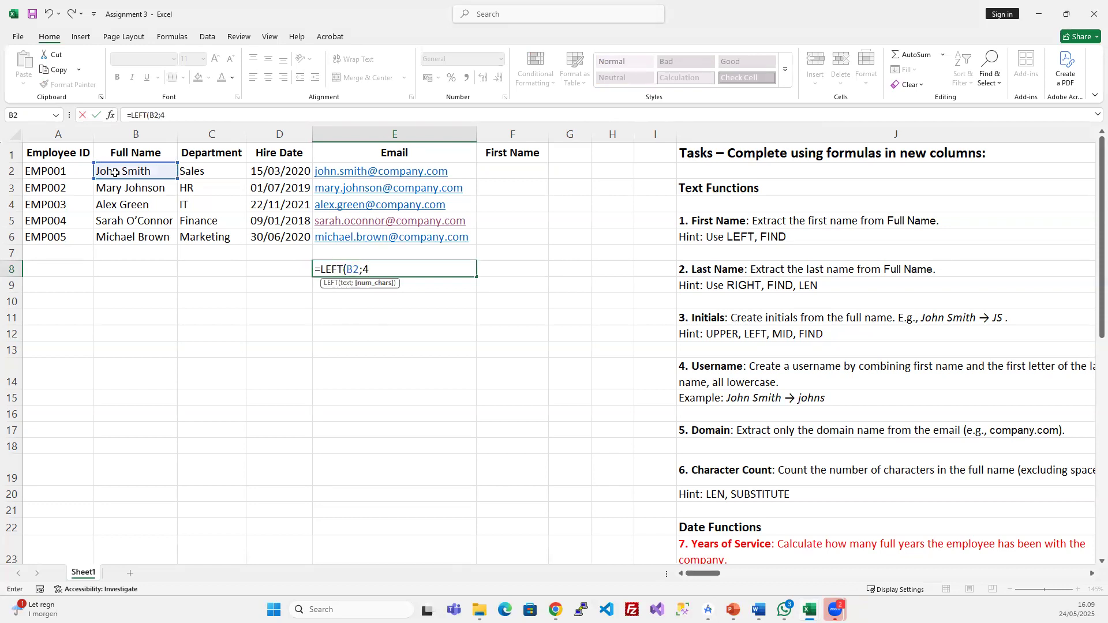
key(Return)
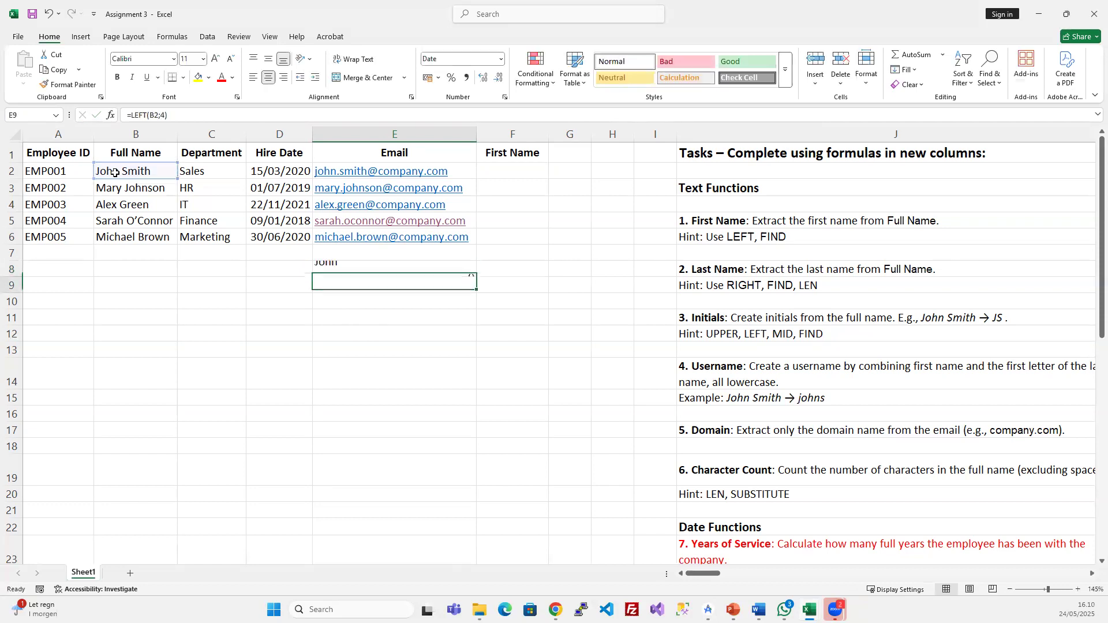
click(330, 269)
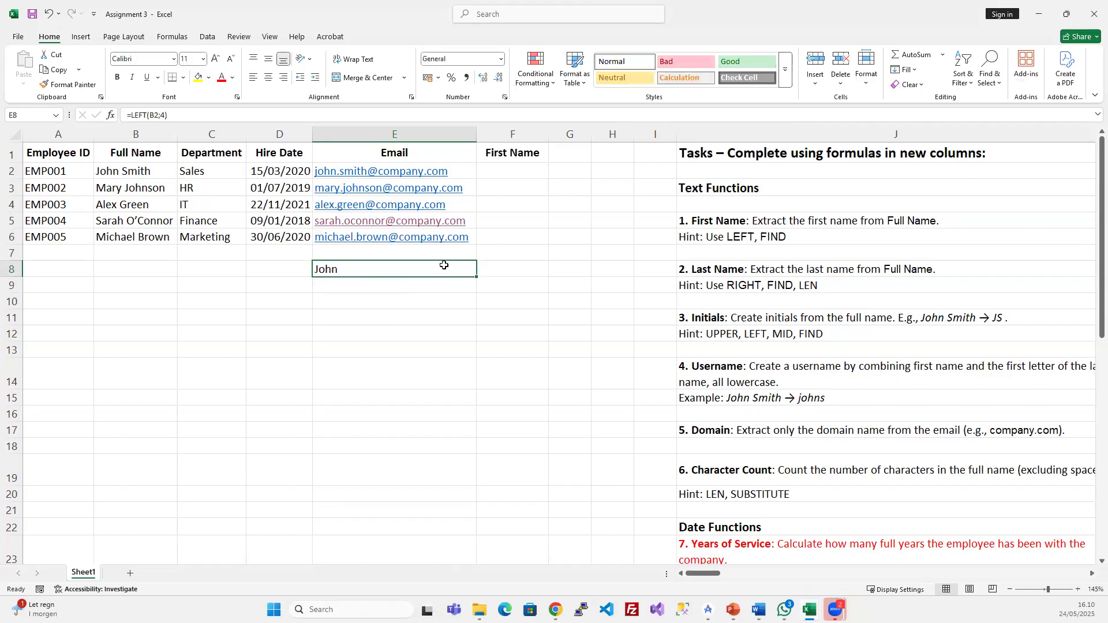
key(Delete)
- Enter =LEFT(B2;4) in F2, fill it down to F6, and check the longer full names
click(513, 168)
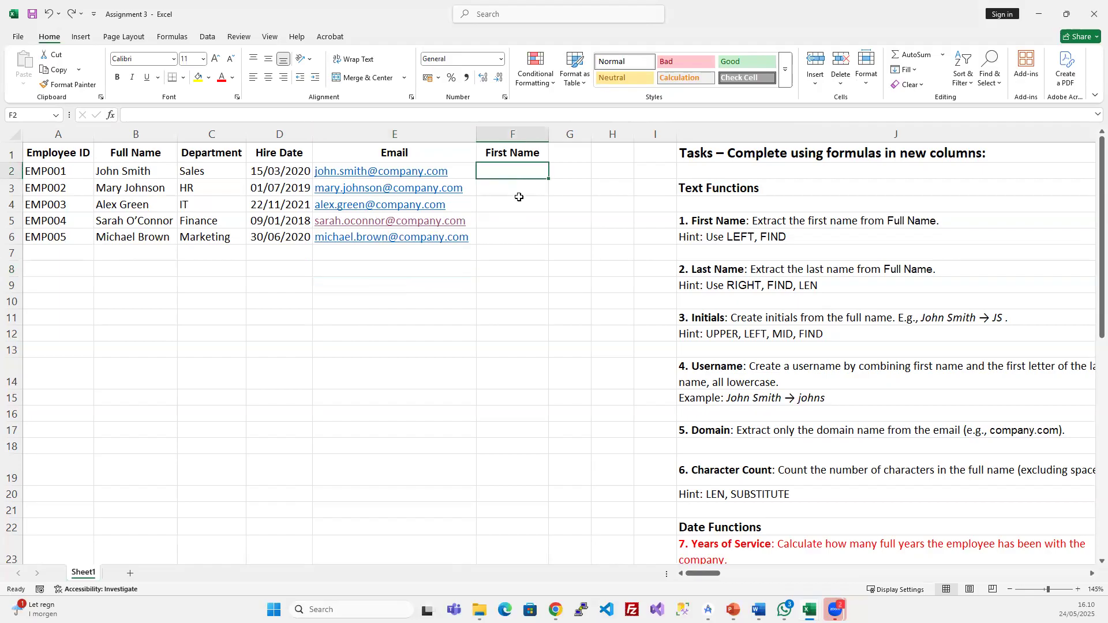
text(=left)
key(Tab)
click(115, 167)
text(;4)
key(Return)
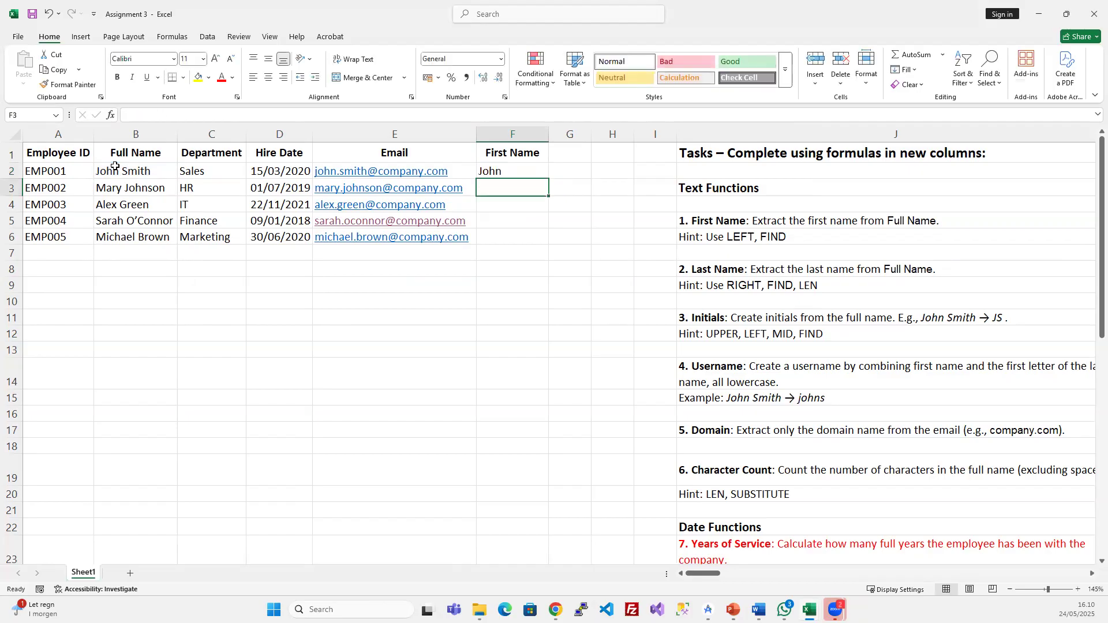
drag(487, 172, 482, 240)
key(ctrl+d)
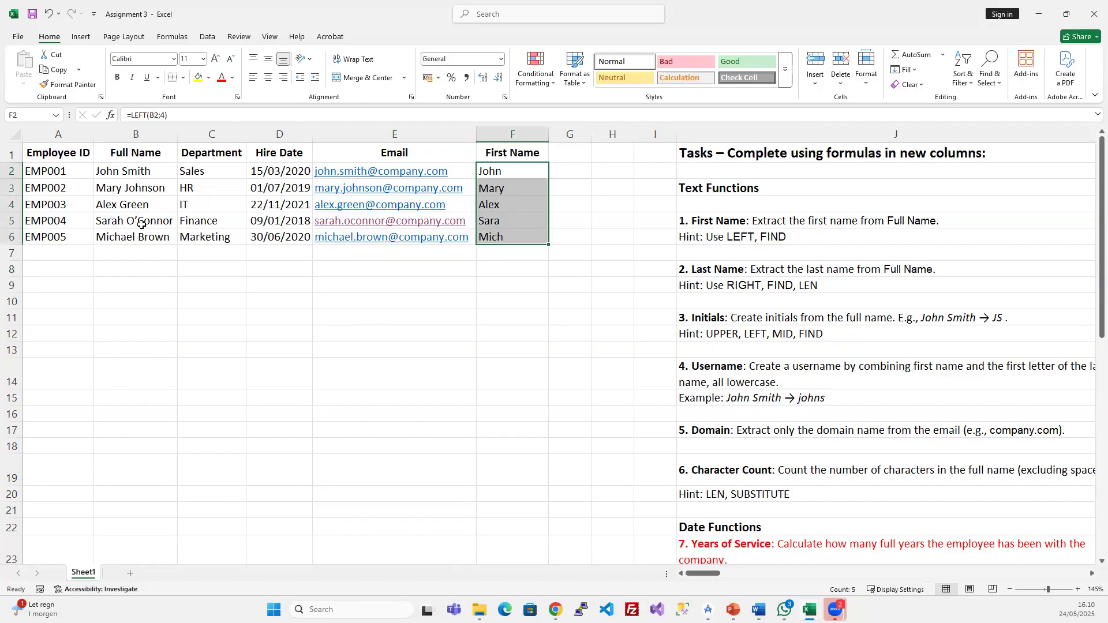
click(121, 208)
click(131, 220)
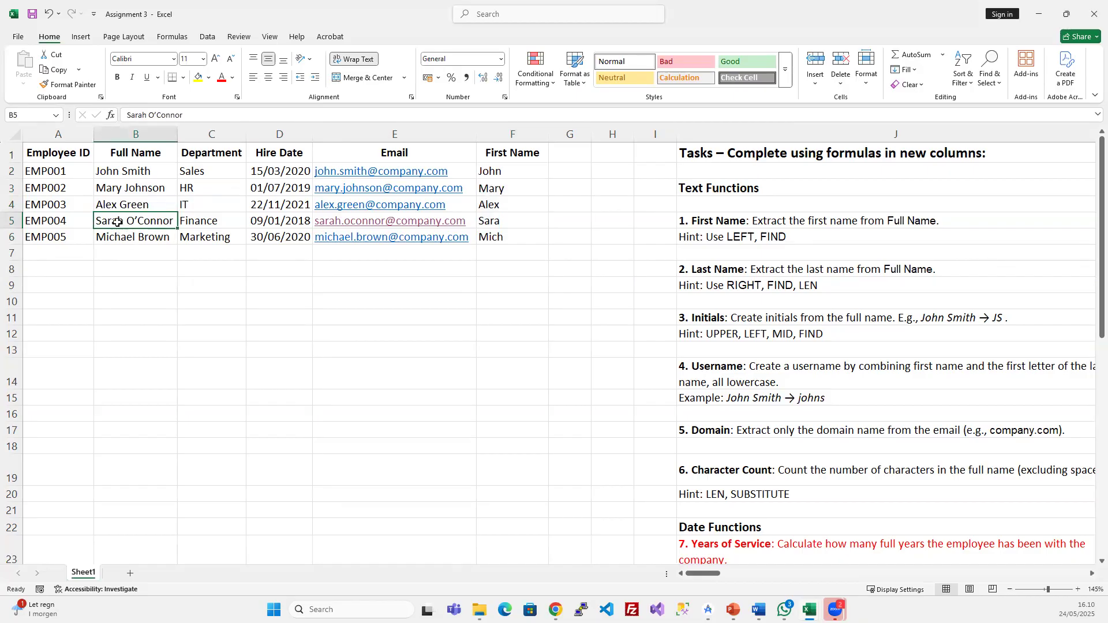
click(123, 240)
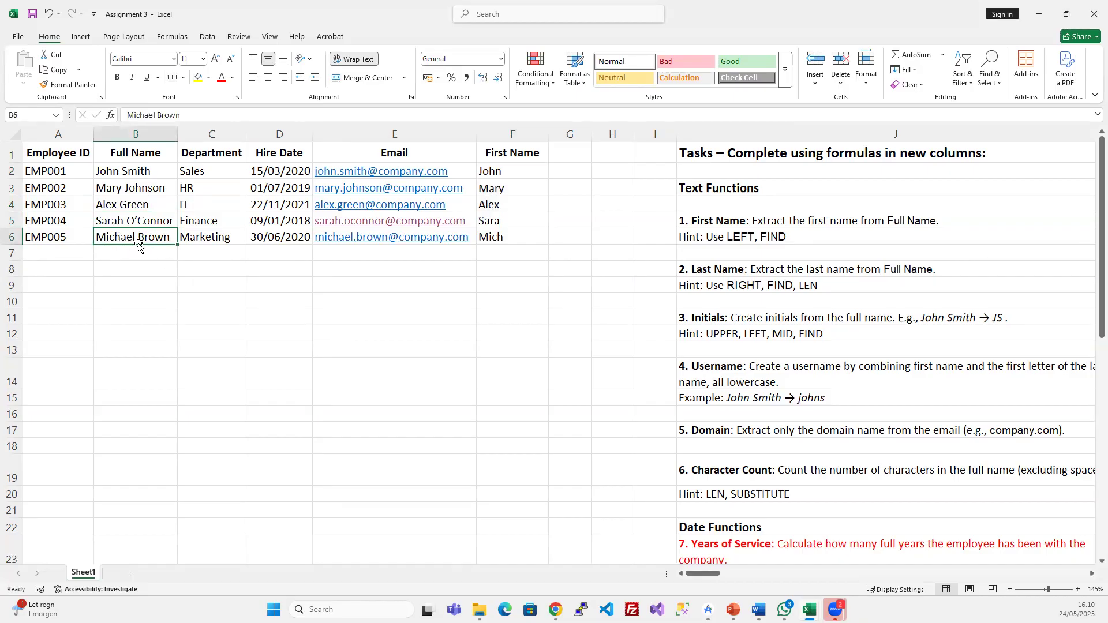
click(514, 173)
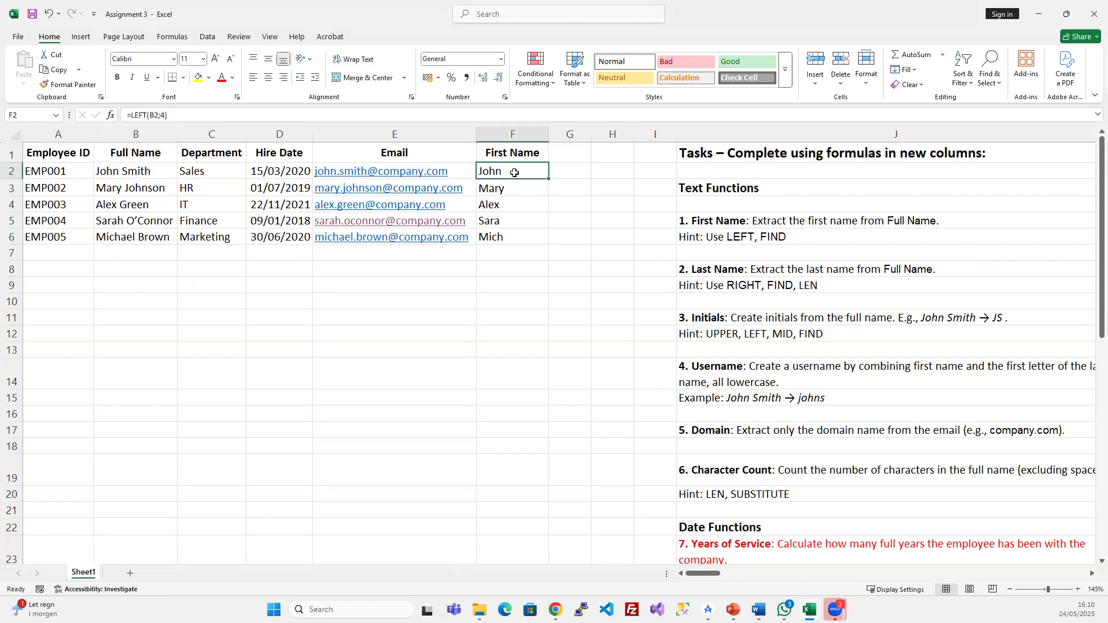
click(161, 115)
double_click(163, 115)
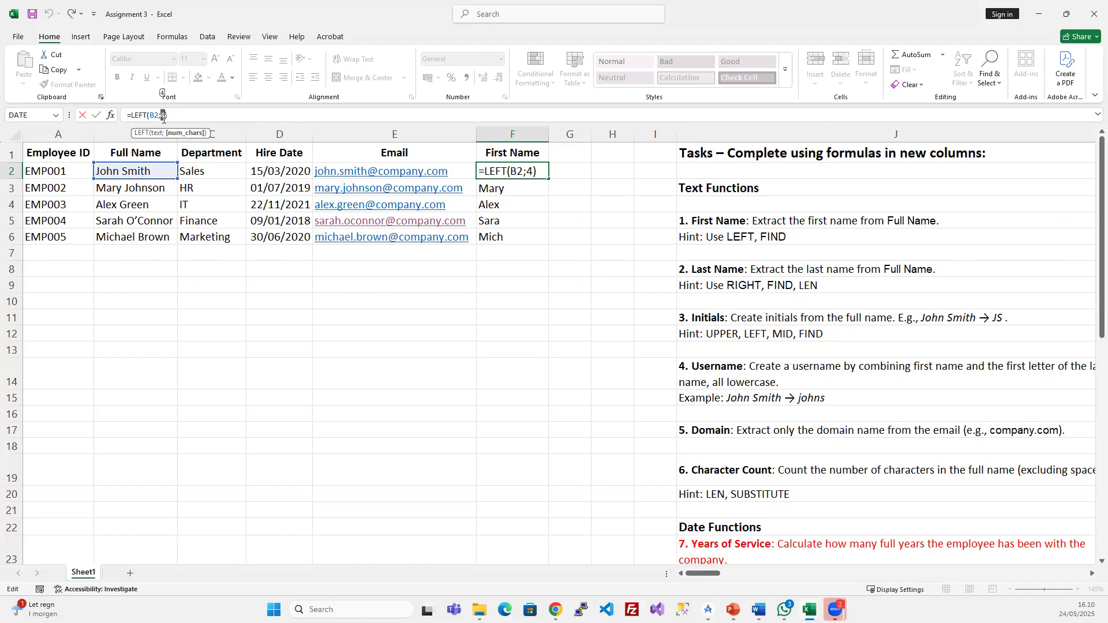
key(ctrl+Return)
drag(499, 170, 498, 233)
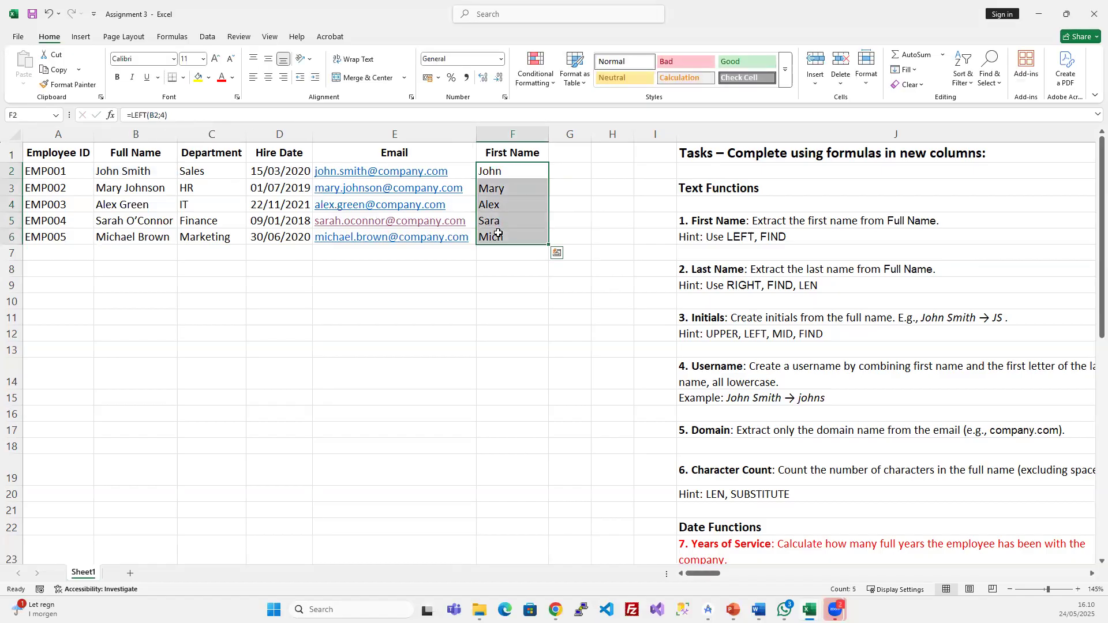
click(118, 172)
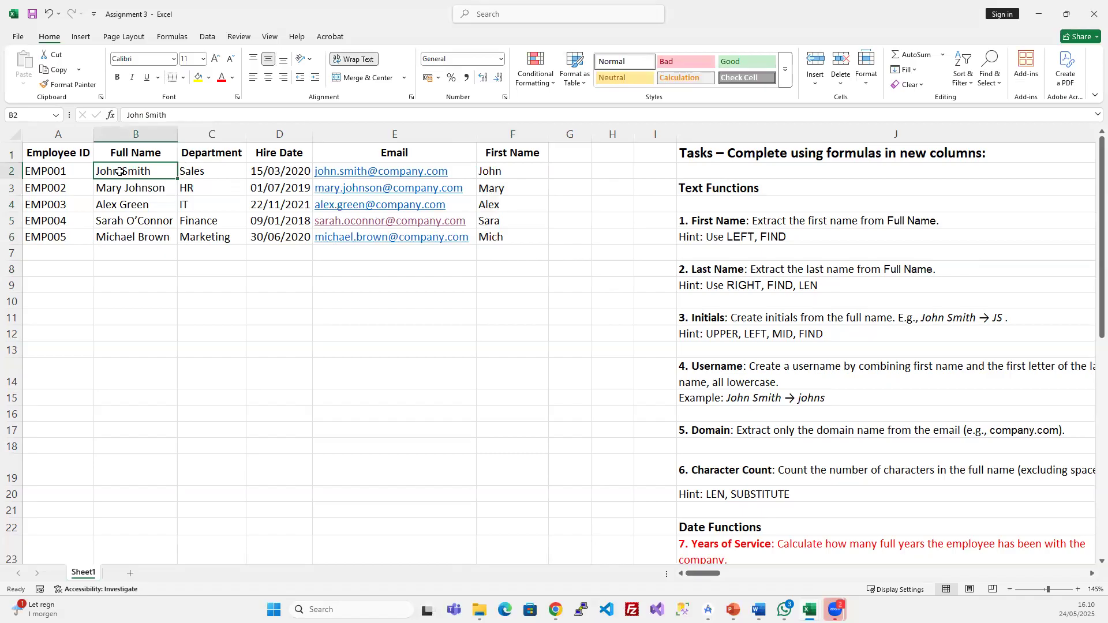
double_click(118, 171)
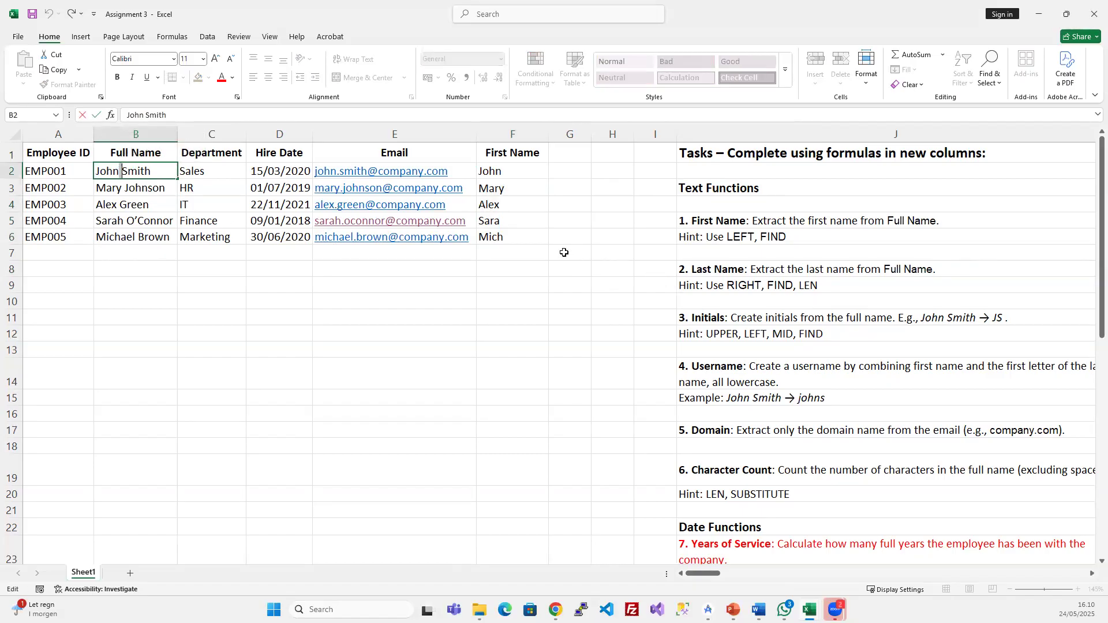
key(Escape)
click(123, 191)
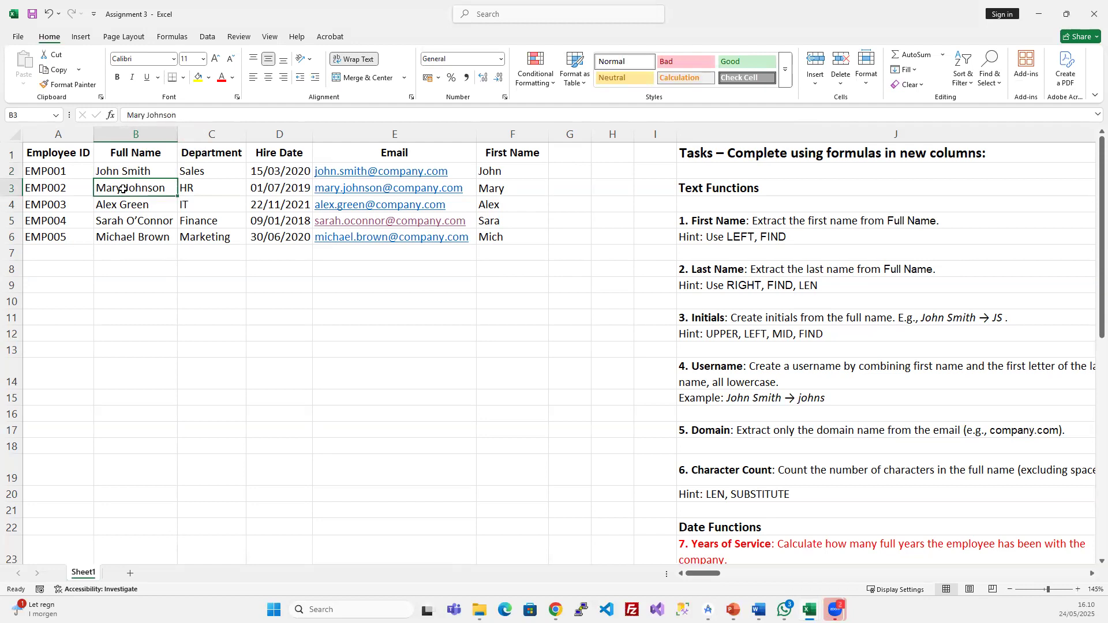
double_click(122, 188)
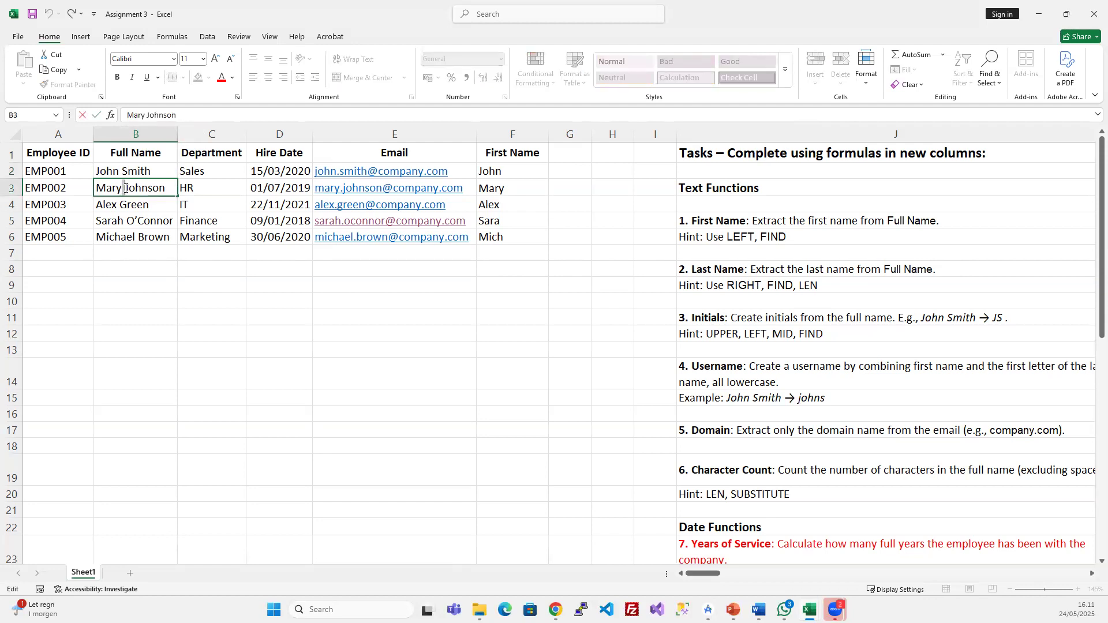
drag(536, 173, 502, 236)
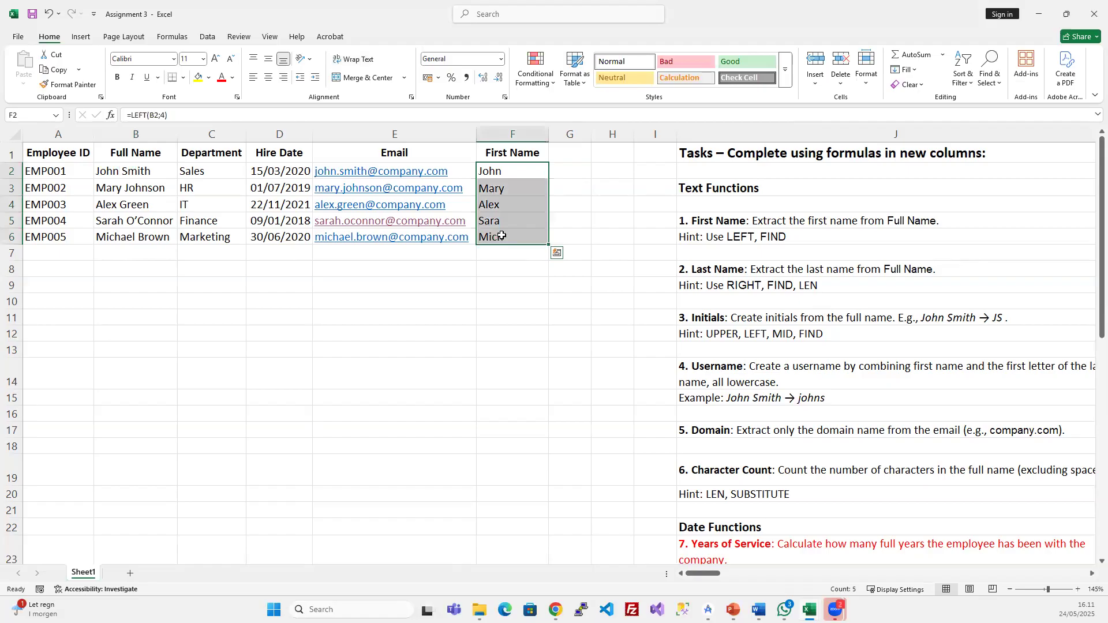
- Delete the four-letter LEFT results from F2:F6
key(Delete)
click(522, 171)
click(107, 170)
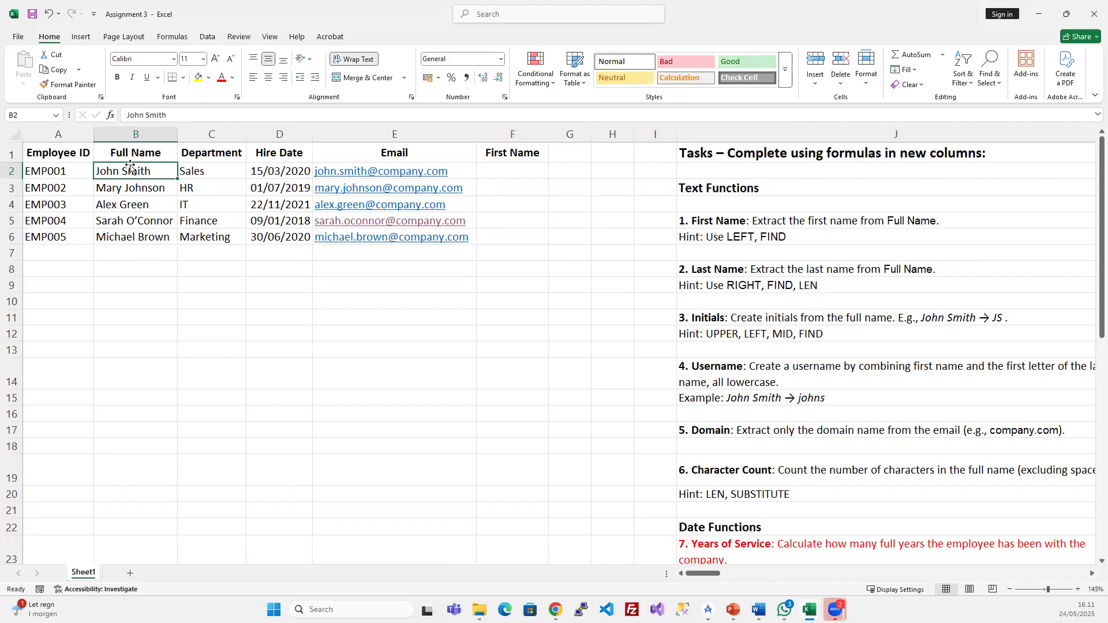
- Enter =FIND(" ";B2;1) in F2 to locate the space in John Smith, returning 5
click(503, 173)
text(=)
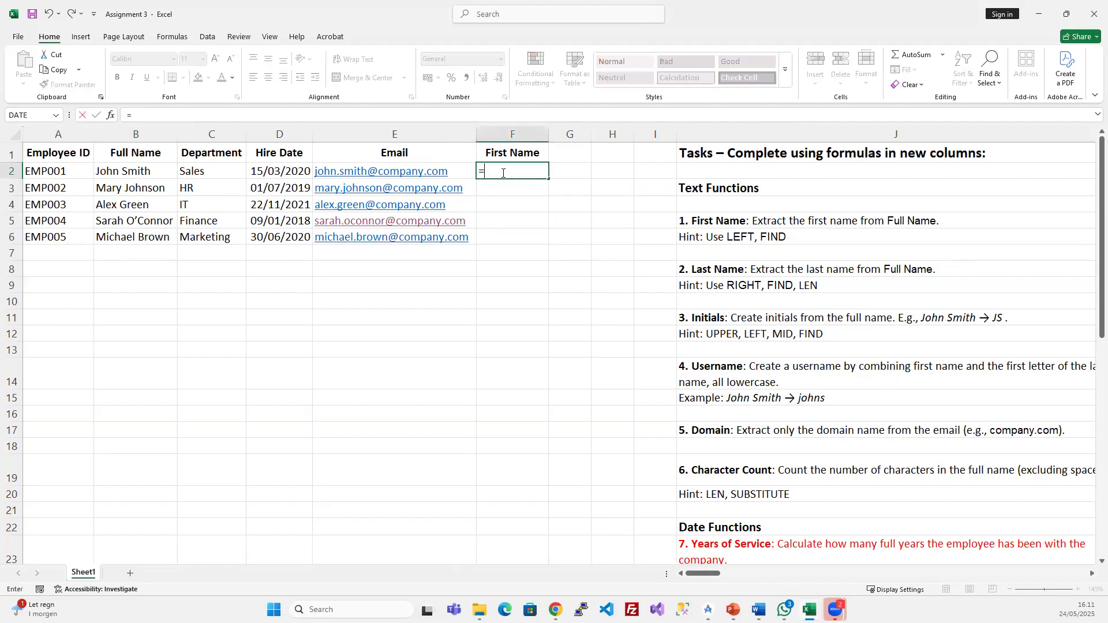
text(fin)
key(Tab)
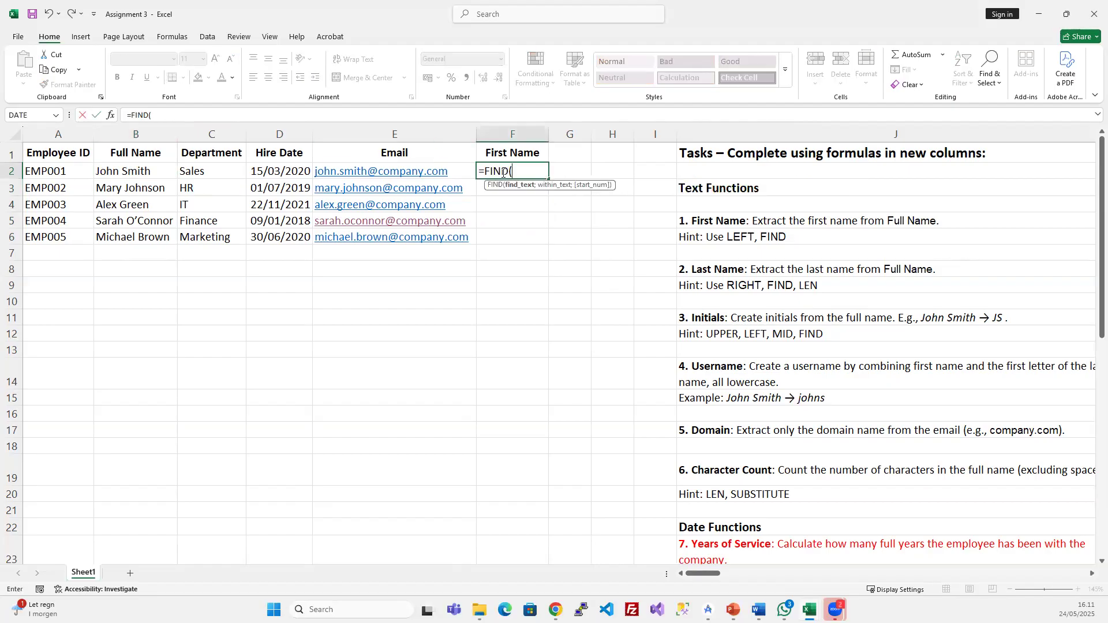
click(151, 169)
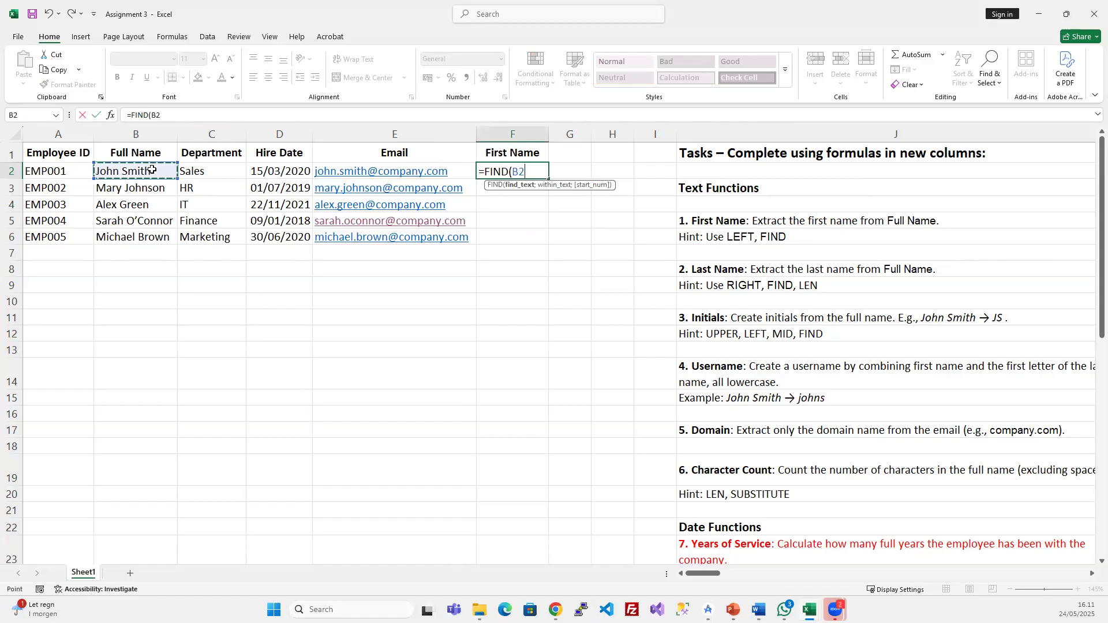
text(;)
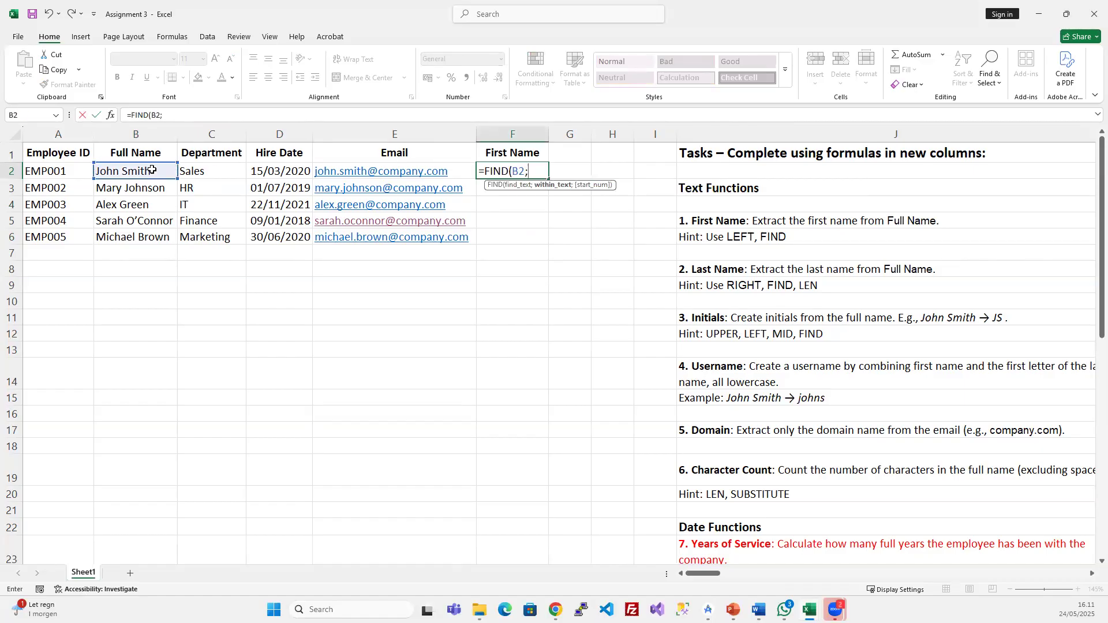
key(BackSpace)
key(BackSpace)
key(BackSpace)
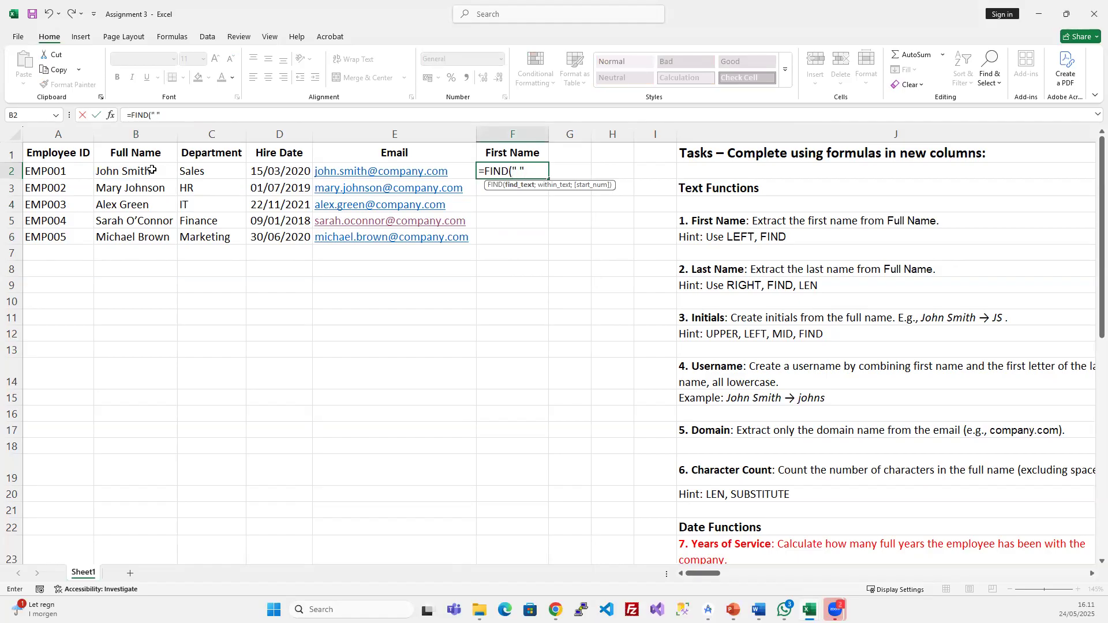
click(519, 169)
text(;)
click(157, 168)
text(;1)
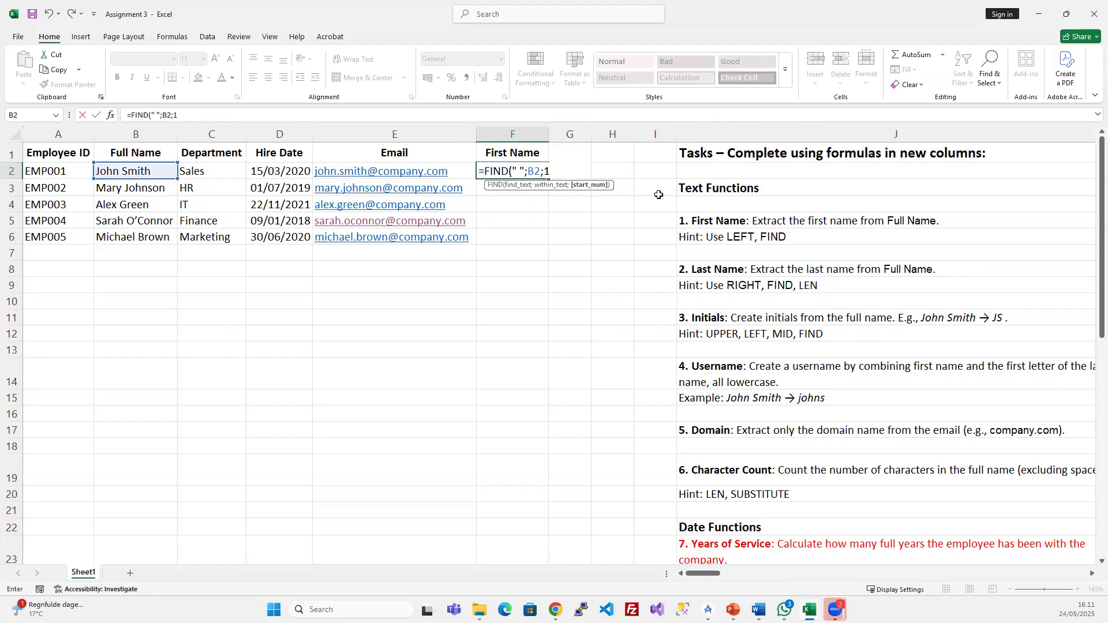
key(Return)
- Select F2 and reopen its FIND formula in the formula bar
click(523, 166)
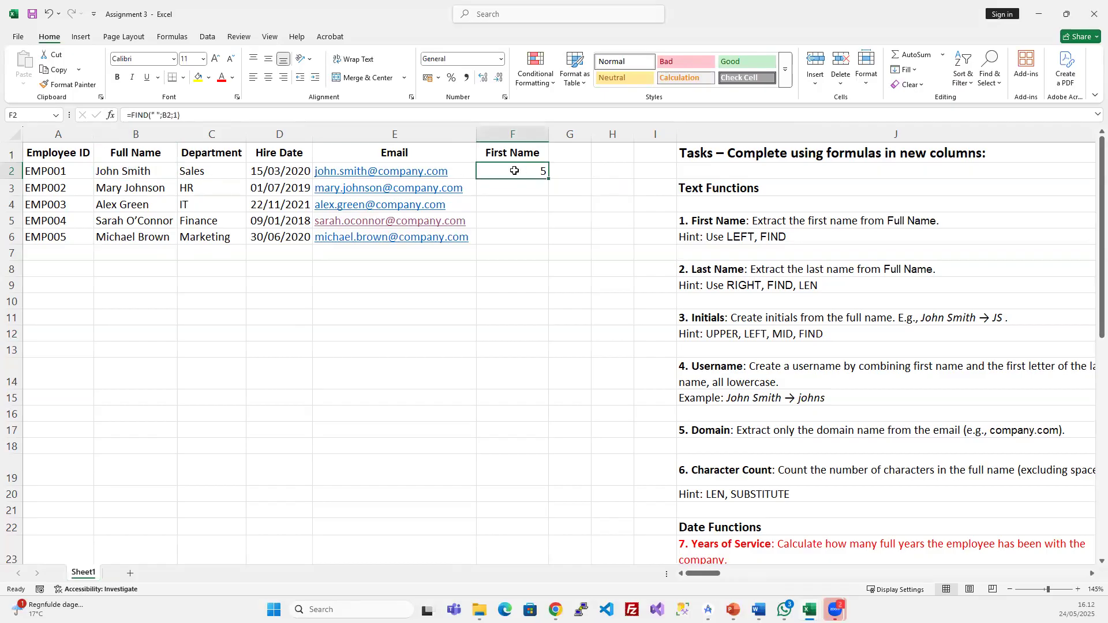
click(199, 114)
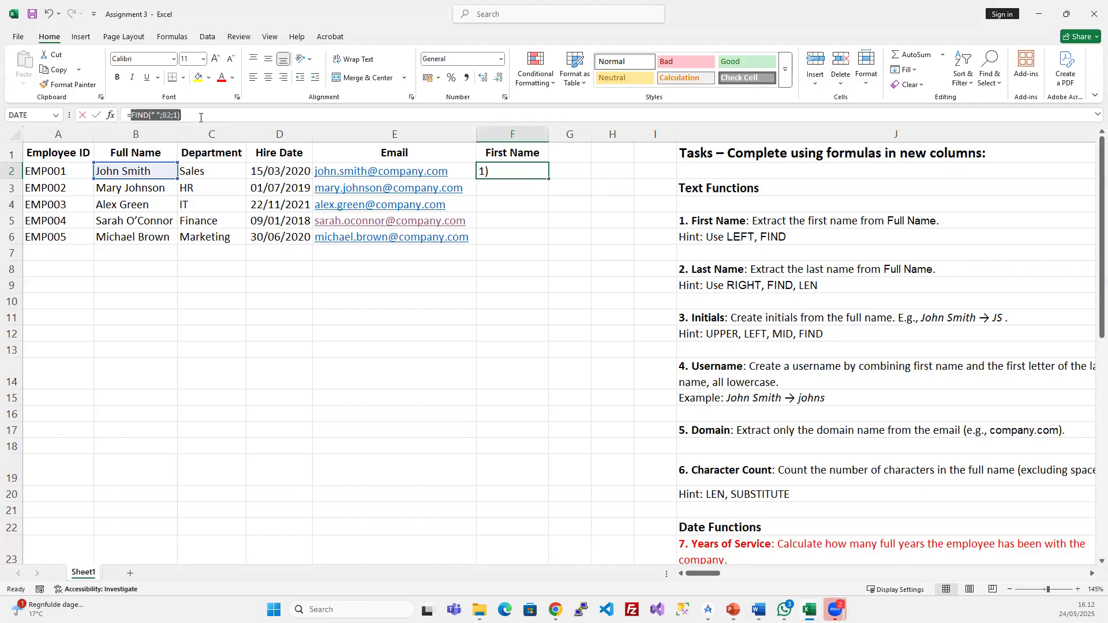
- Append -1 to F2's FIND formula so it returns 4
text(-1)
key(Return)
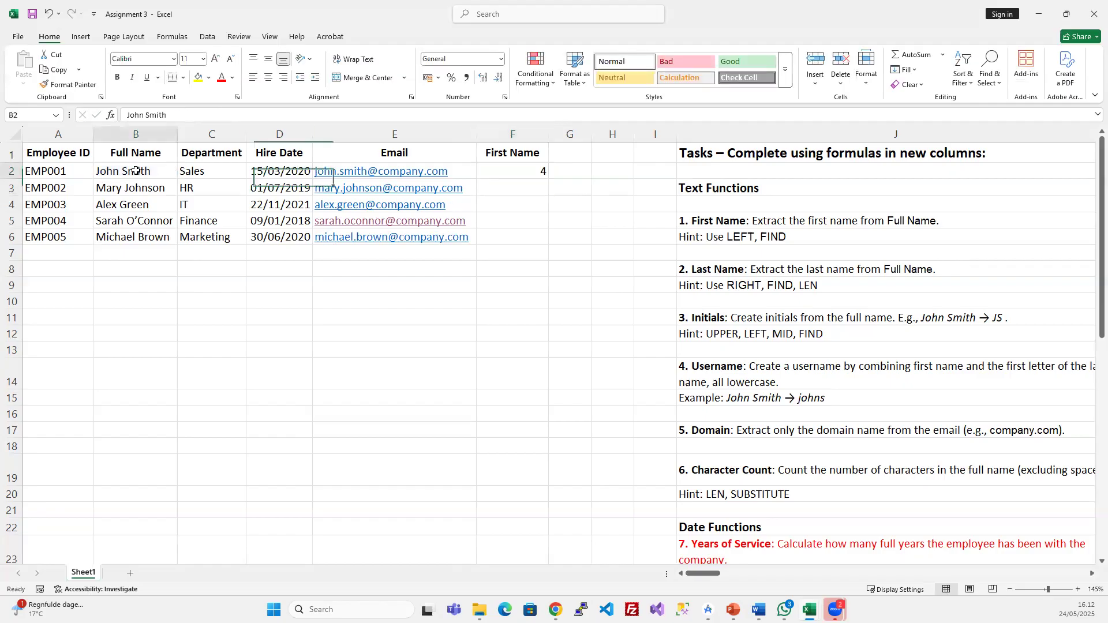
drag(503, 171, 492, 238)
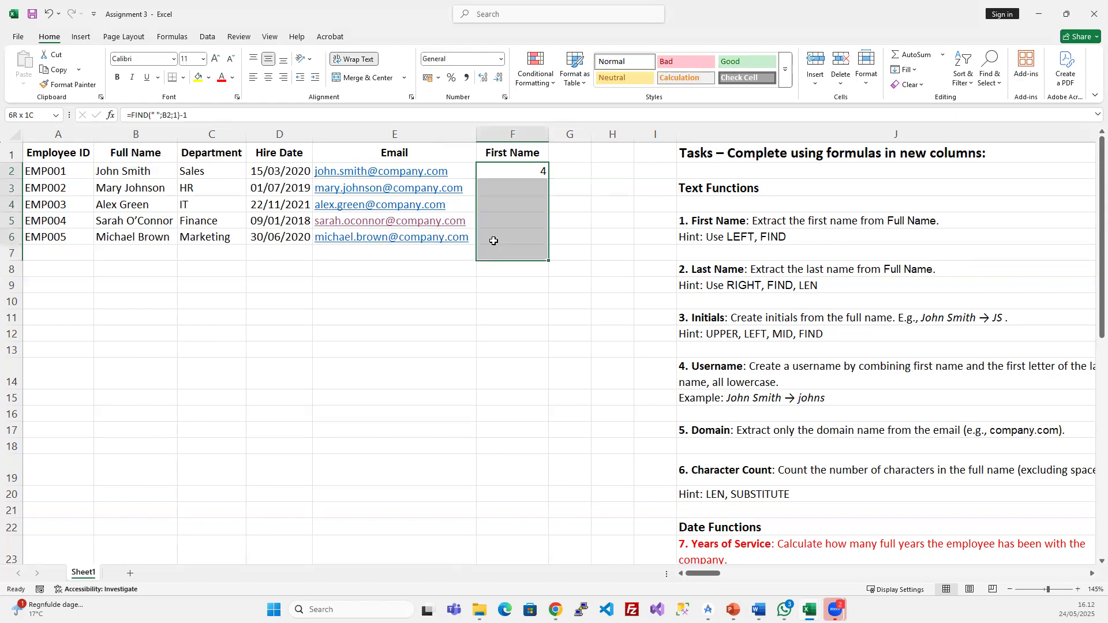
click(504, 168)
- Copy F2's formula into F3:F6, giving first-name lengths 4, 4, 4, 5 and 7
key(ctrl+c)
drag(500, 182, 491, 235)
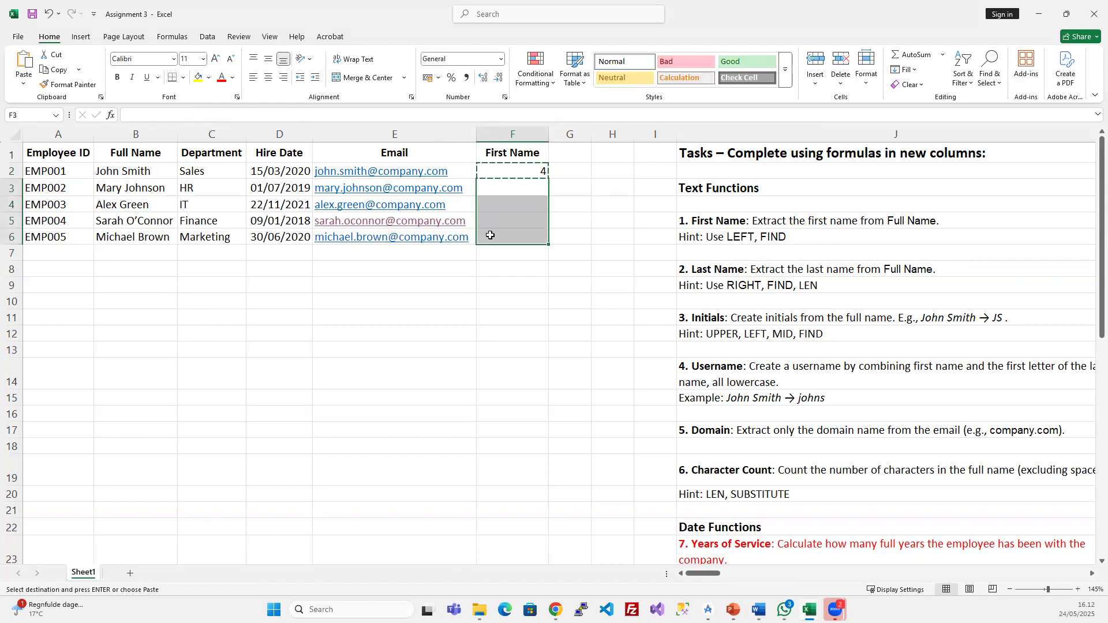
key(ctrl+v)
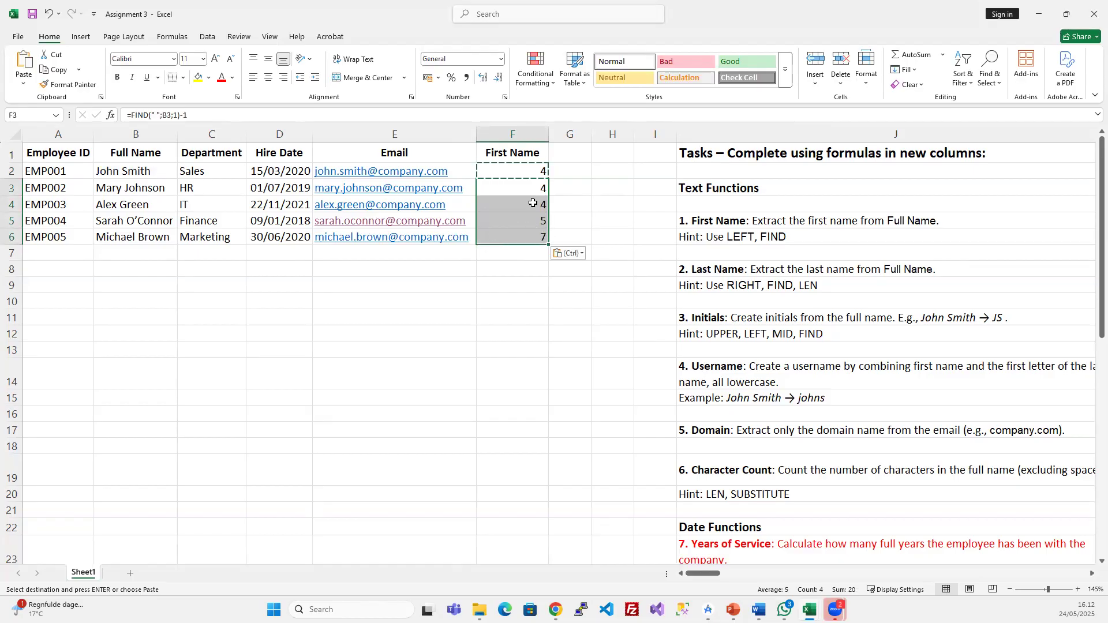
drag(531, 174, 518, 231)
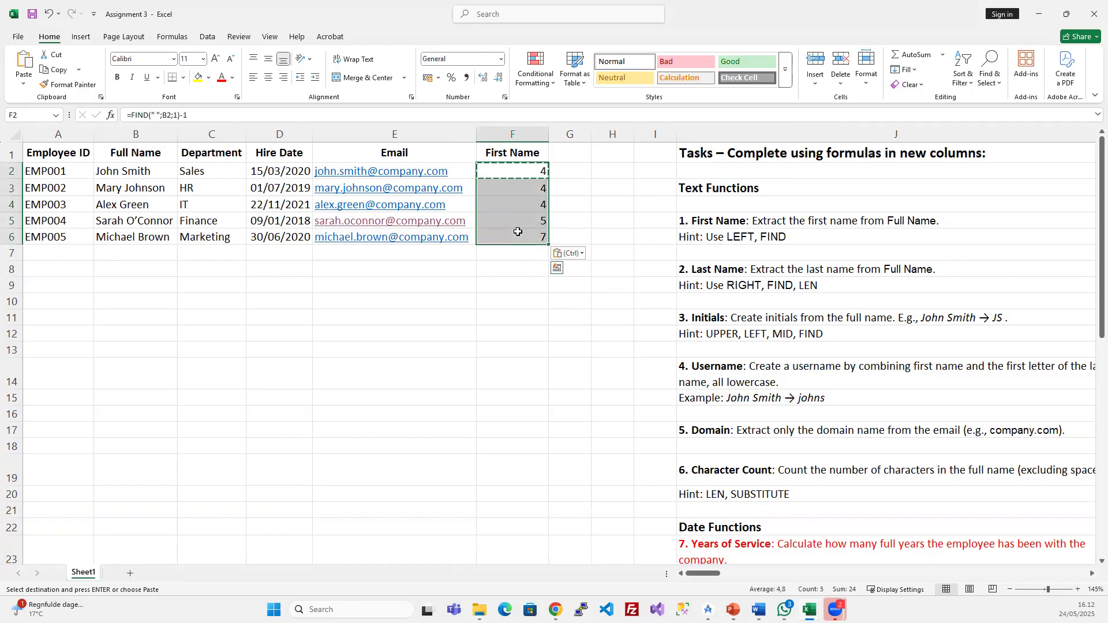
key(Escape)
click(521, 227)
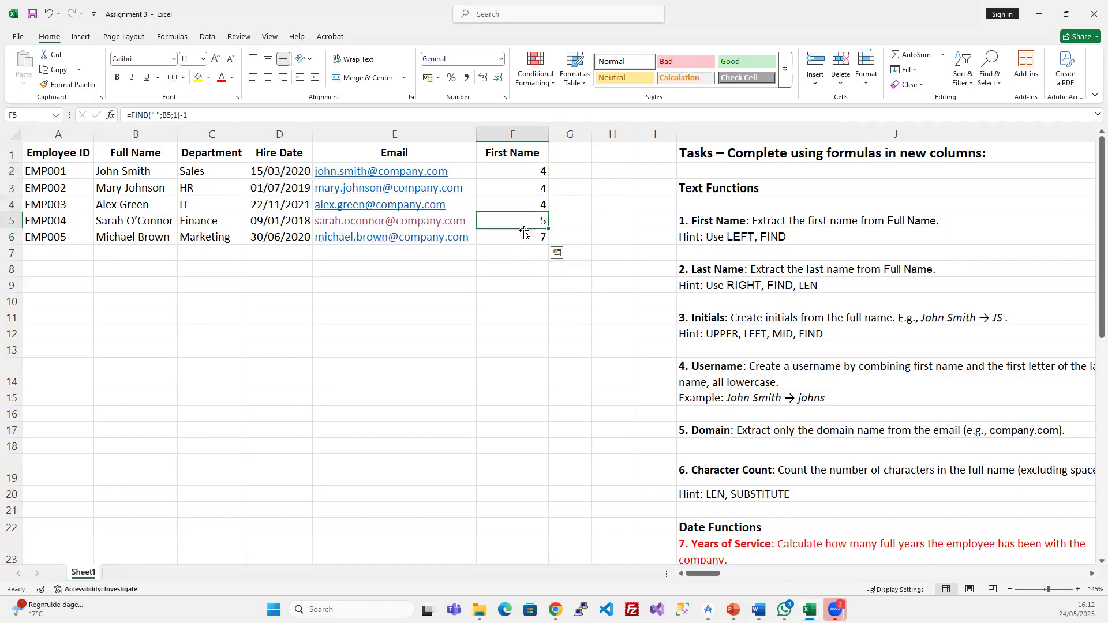
click(531, 233)
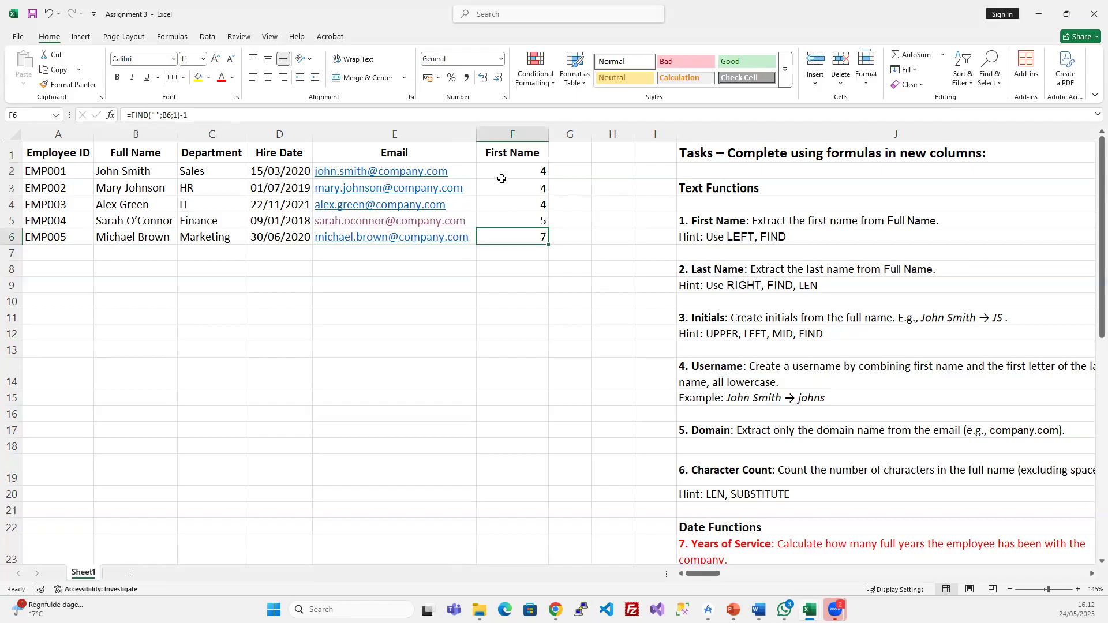
click(596, 151)
- Widen column G and give it the heading LEFT in G1
drag(593, 137, 658, 137)
click(585, 148)
text(LEFT)
key(Return)
- Enter =LEFT(B2;4) in G2, showing John, and review its length argument
text(=)
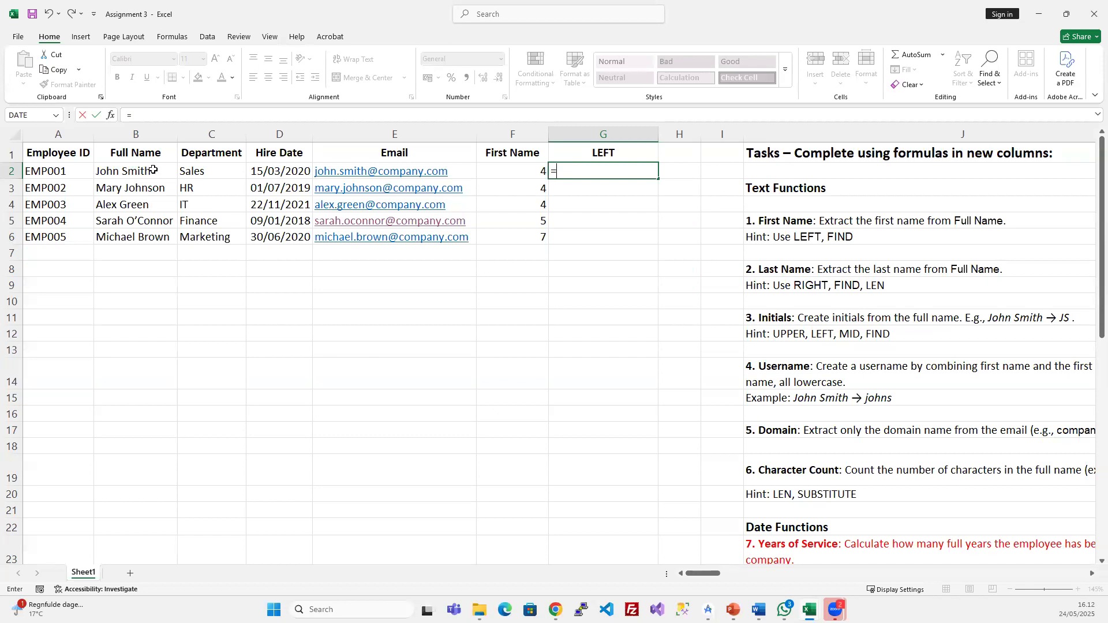
text(ef)
key(BackSpace)
key(BackSpace)
text(left)
key(Tab)
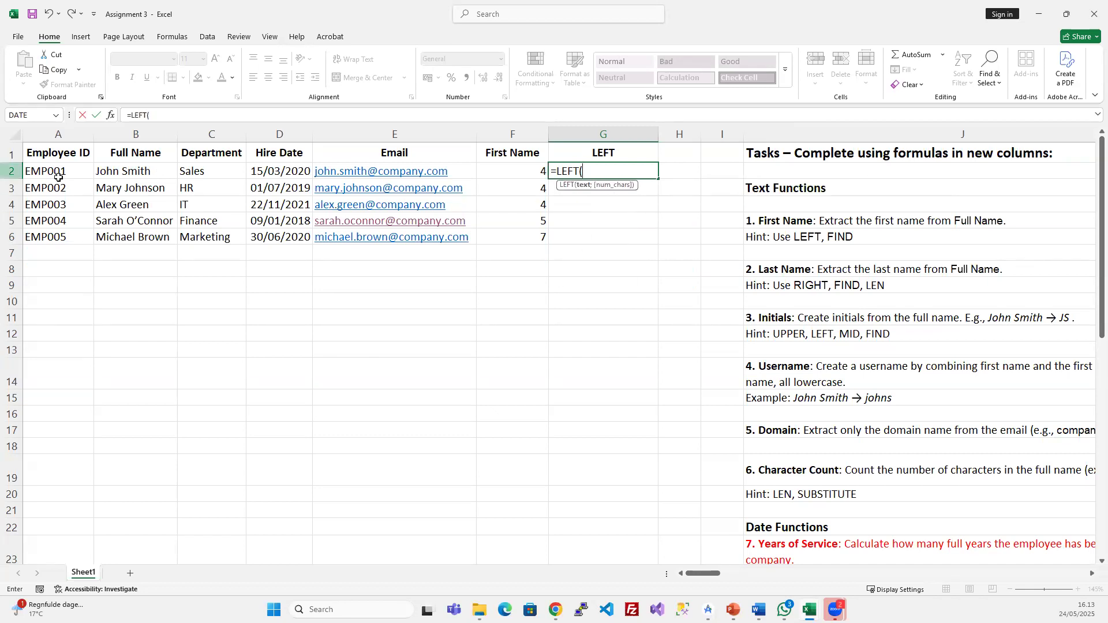
click(124, 168)
text(;)
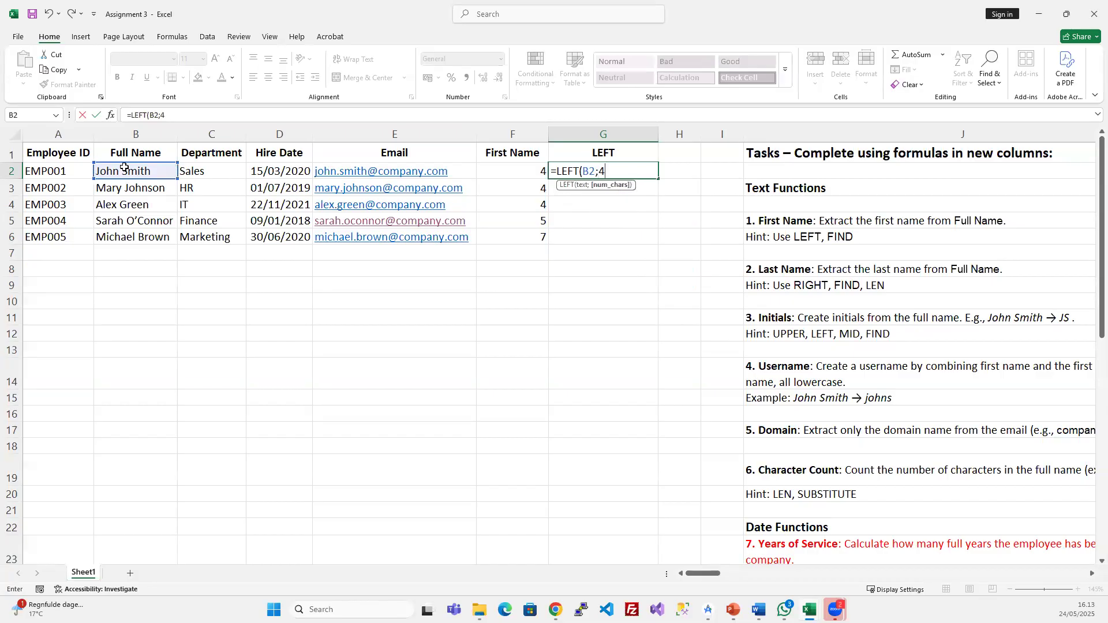
text(4))
key(Return)
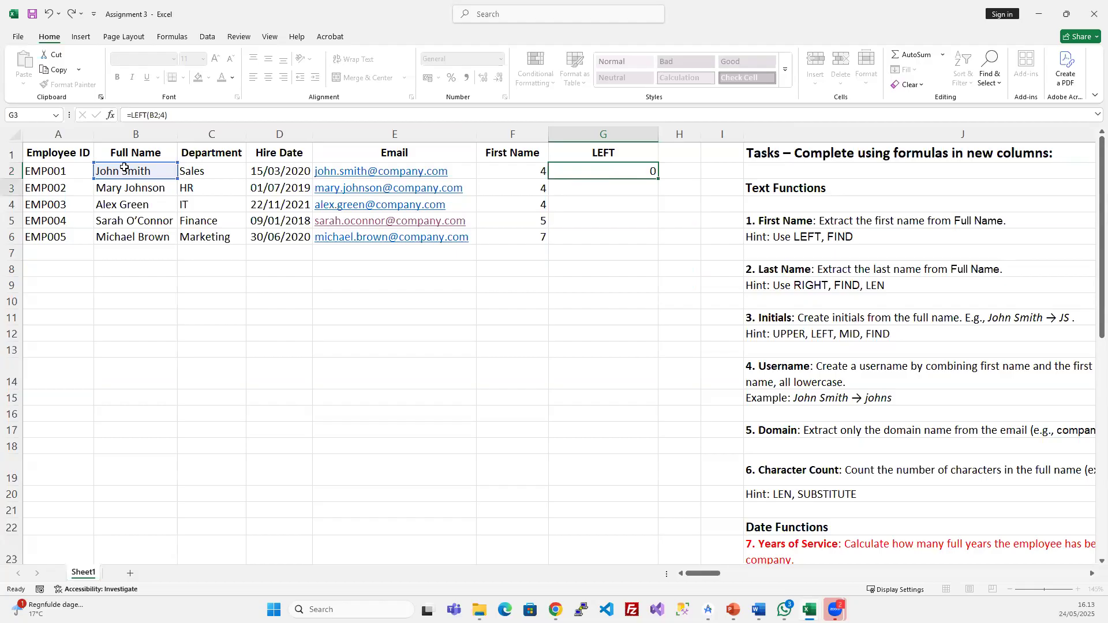
click(615, 171)
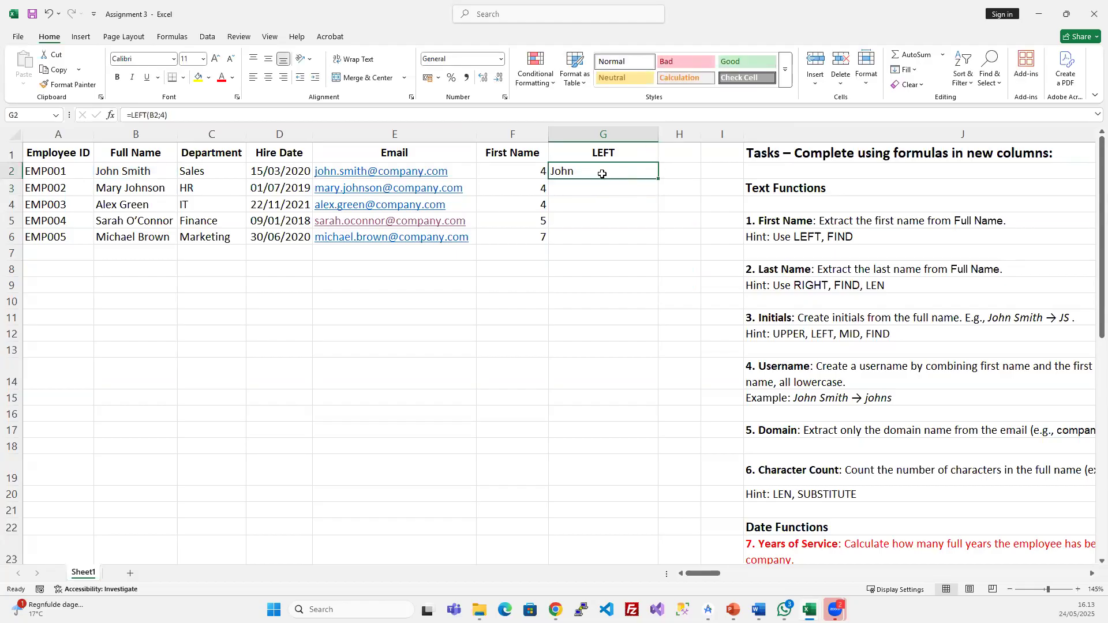
click(164, 116)
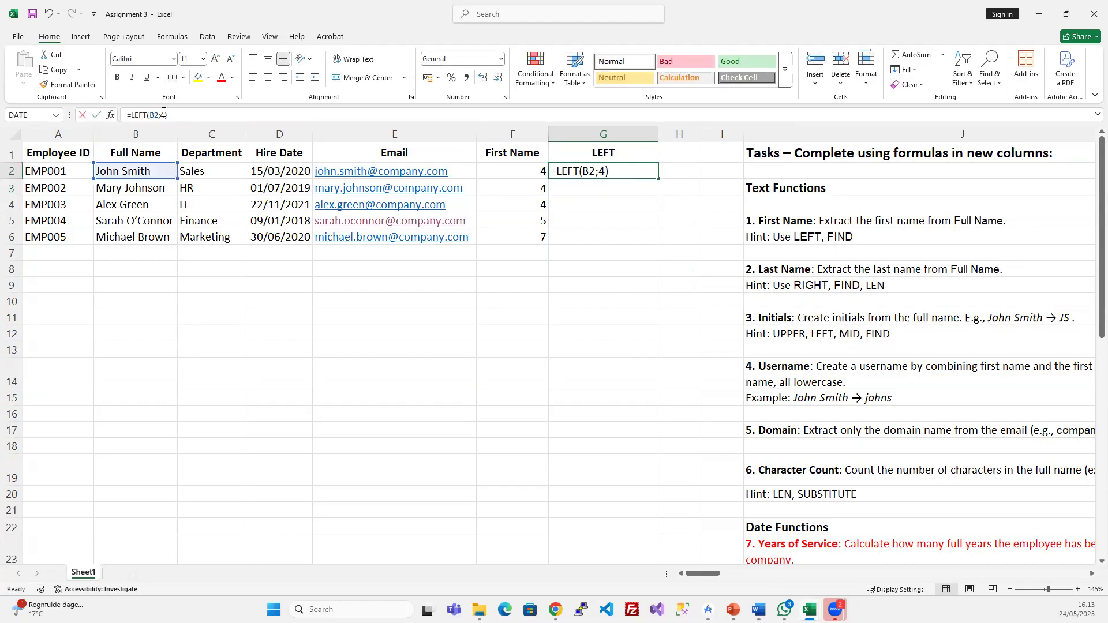
double_click(163, 115)
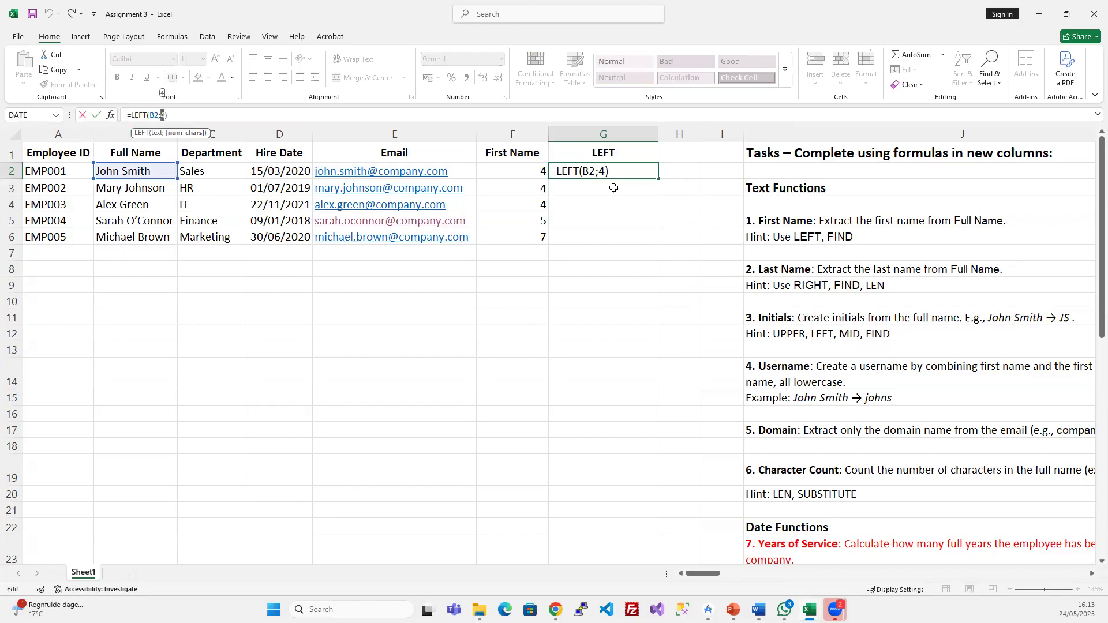
key(ctrl+Return)
click(513, 171)
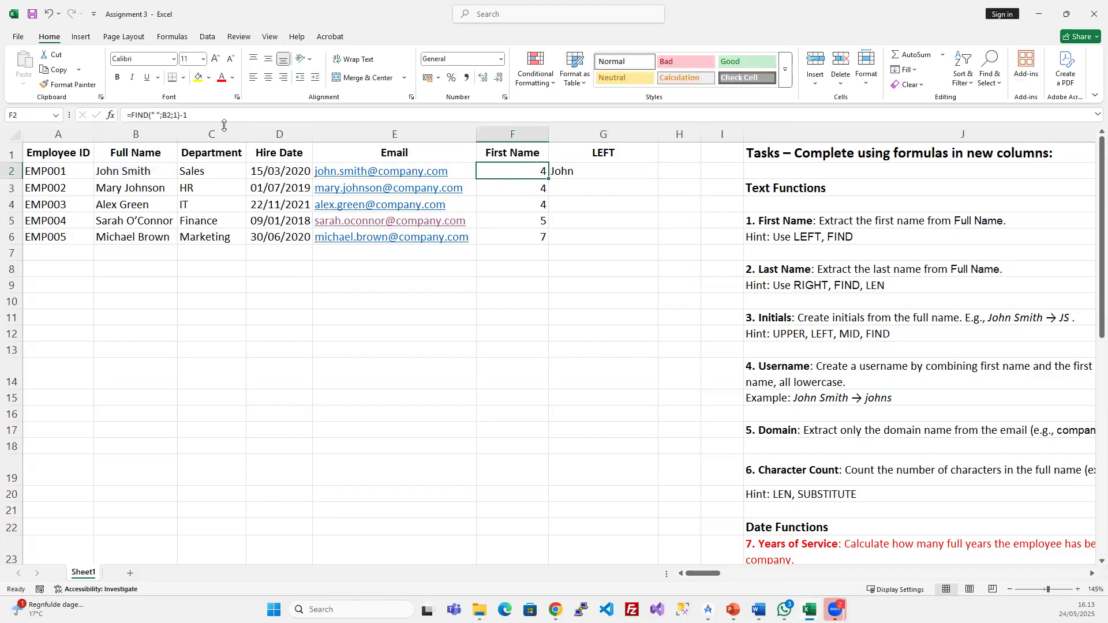
- Change G2 to =LEFT(B2;FIND(" ";B2;1)-1), replacing the fixed length 4
drag(200, 112, 131, 109)
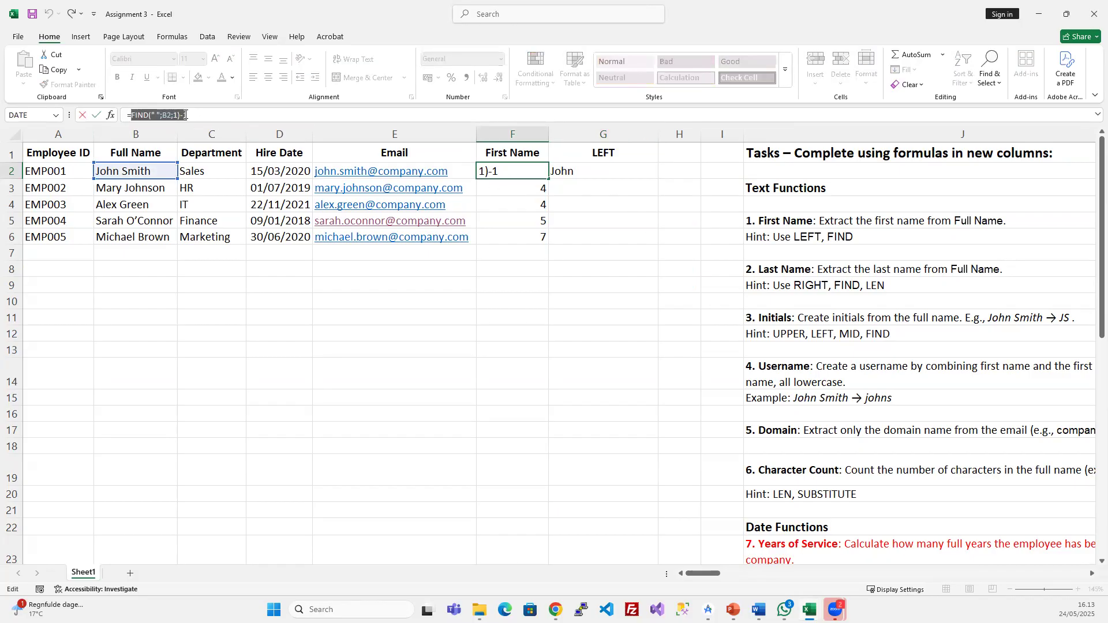
key(Escape)
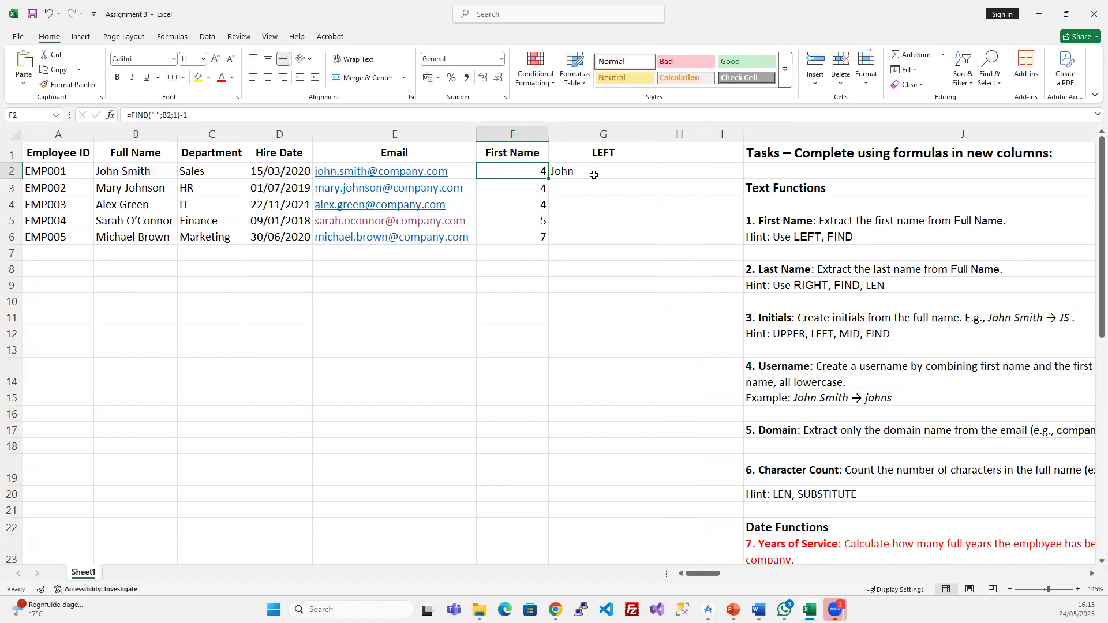
click(593, 173)
click(161, 109)
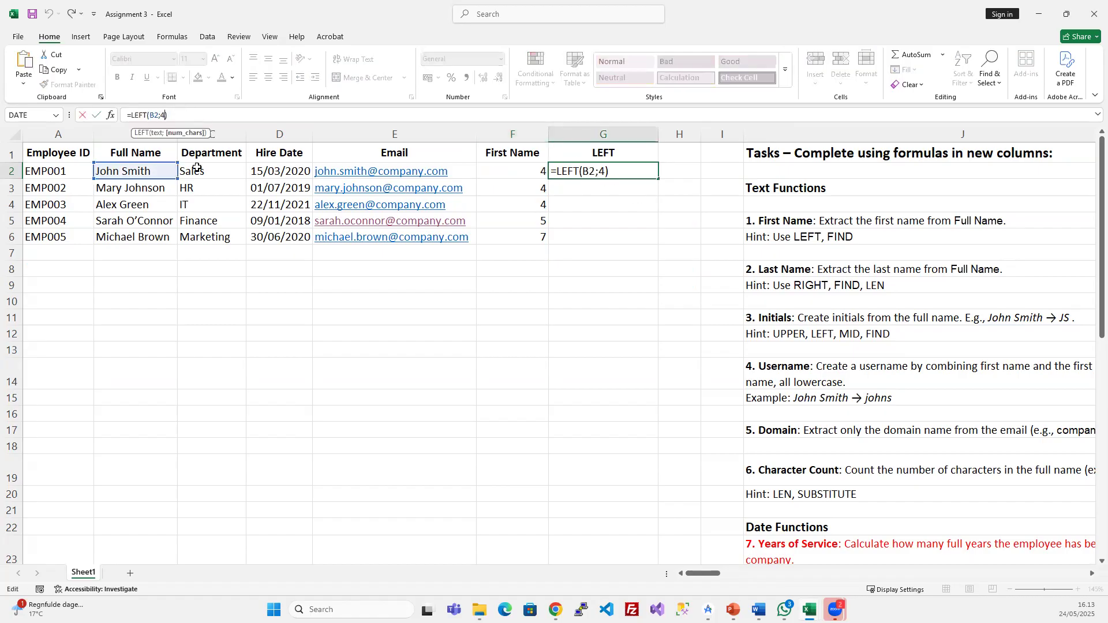
key(BackSpace)
key(ctrl+v)
key(Return)
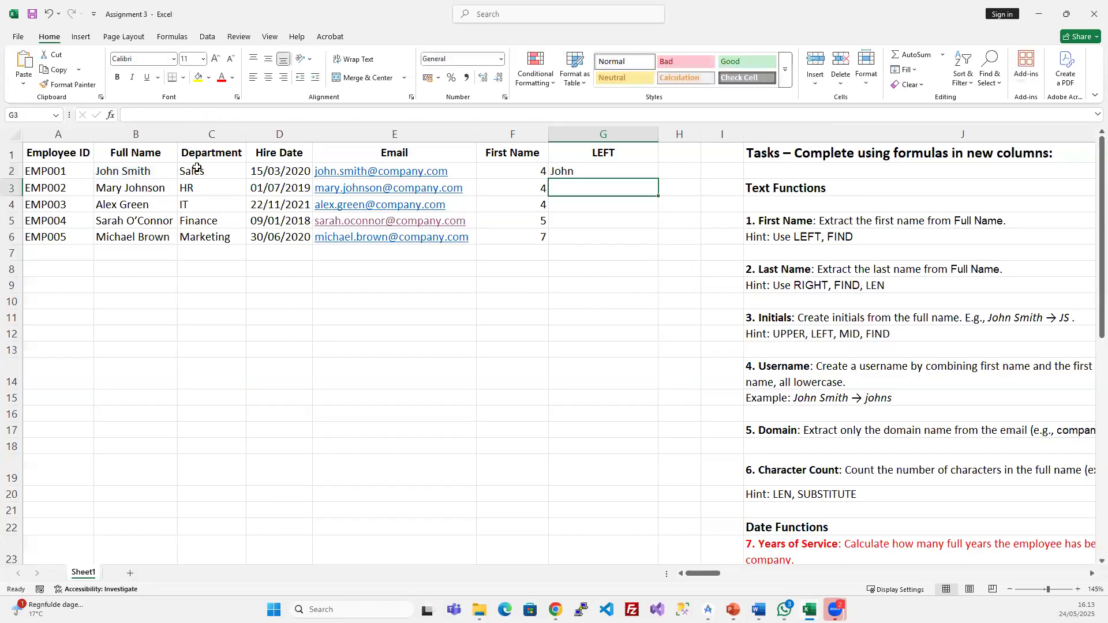
- Fill G2's formula down to G6, showing John, Mary, Alex, Sarah and Michael
click(600, 171)
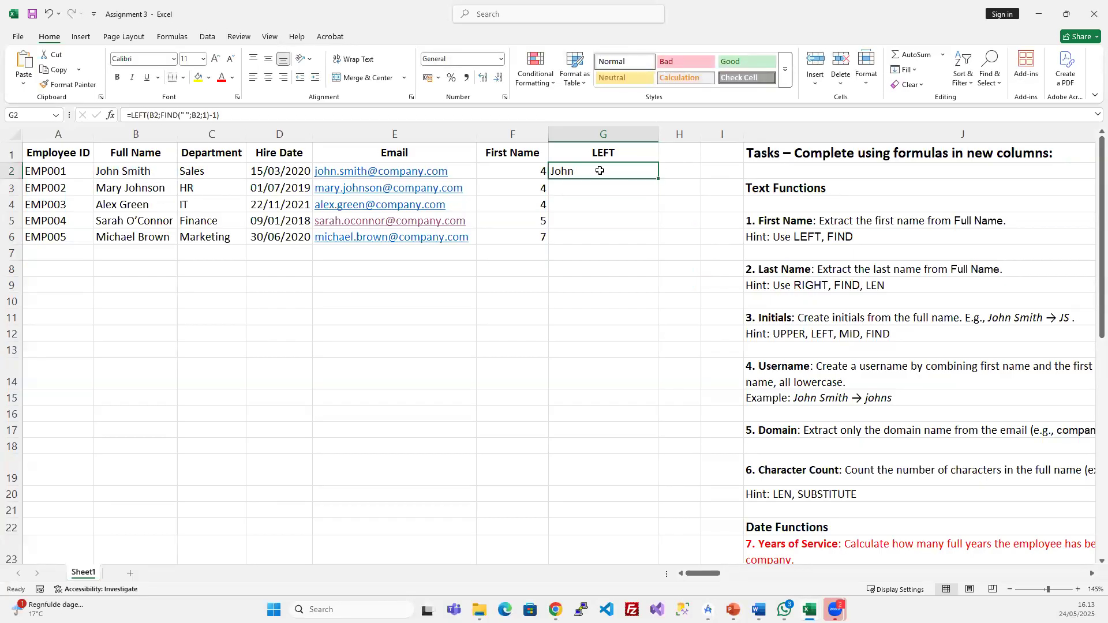
drag(600, 171, 587, 236)
key(ctrl+d)
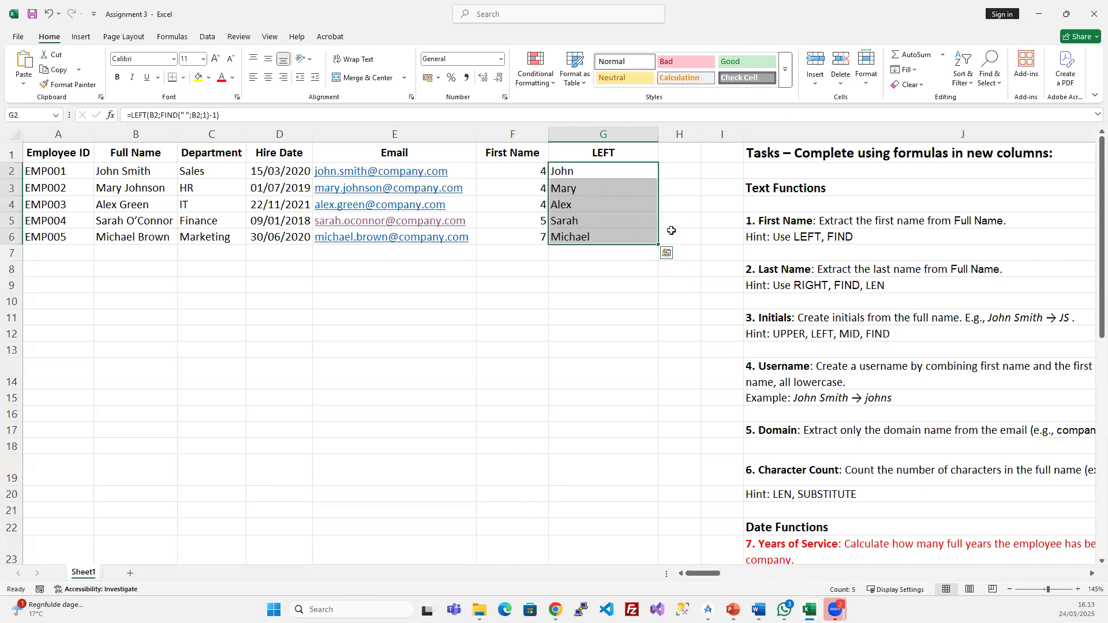
click(623, 267)
click(605, 236)
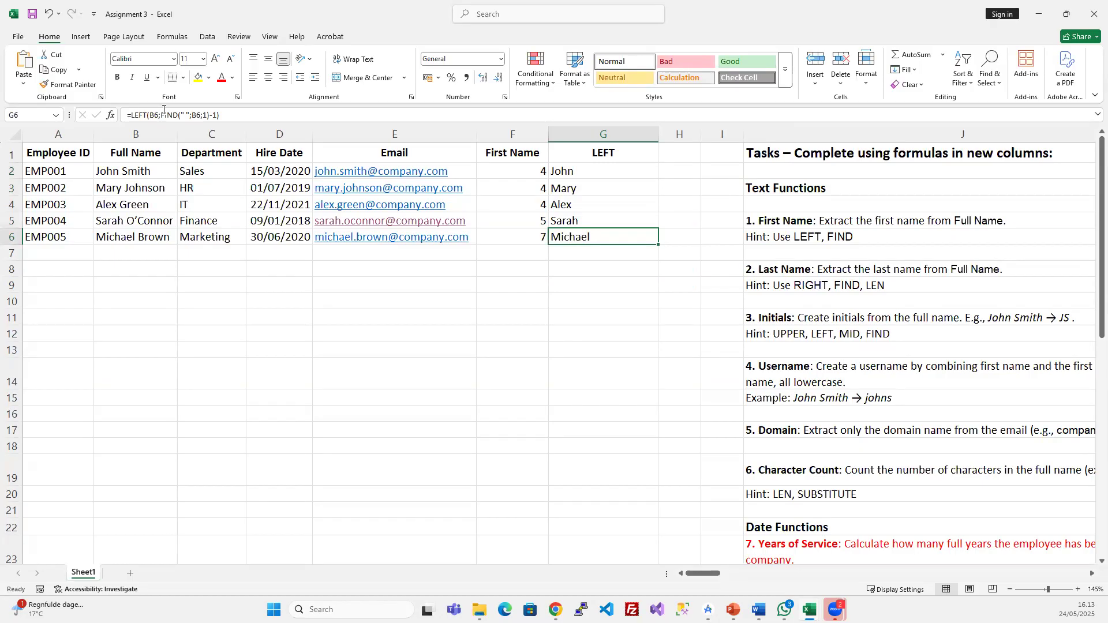
drag(162, 113, 212, 114)
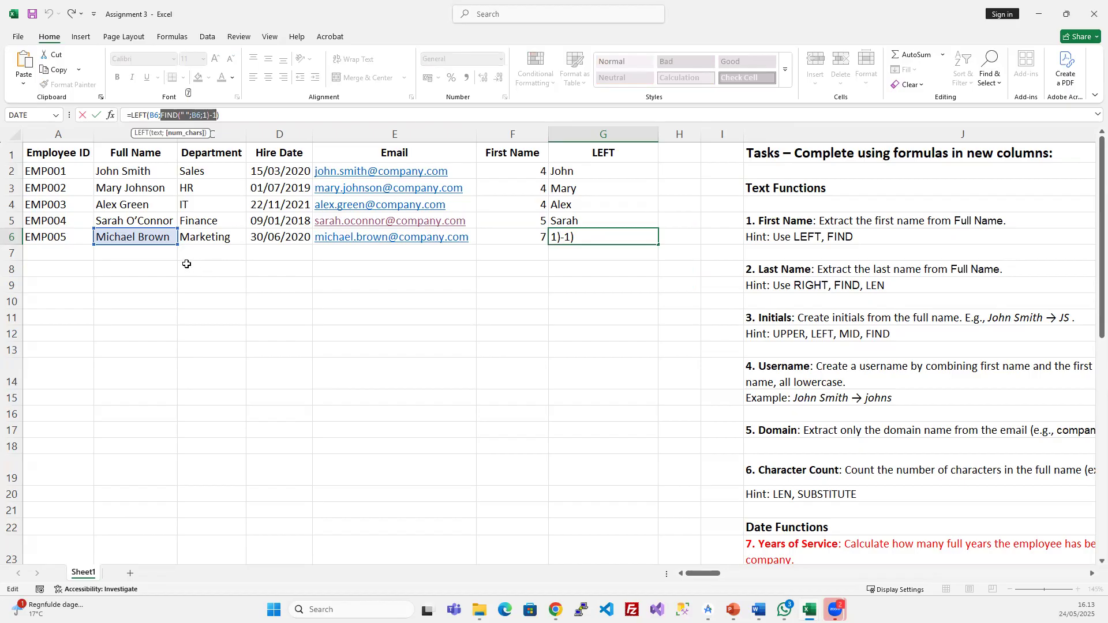
key(Escape)
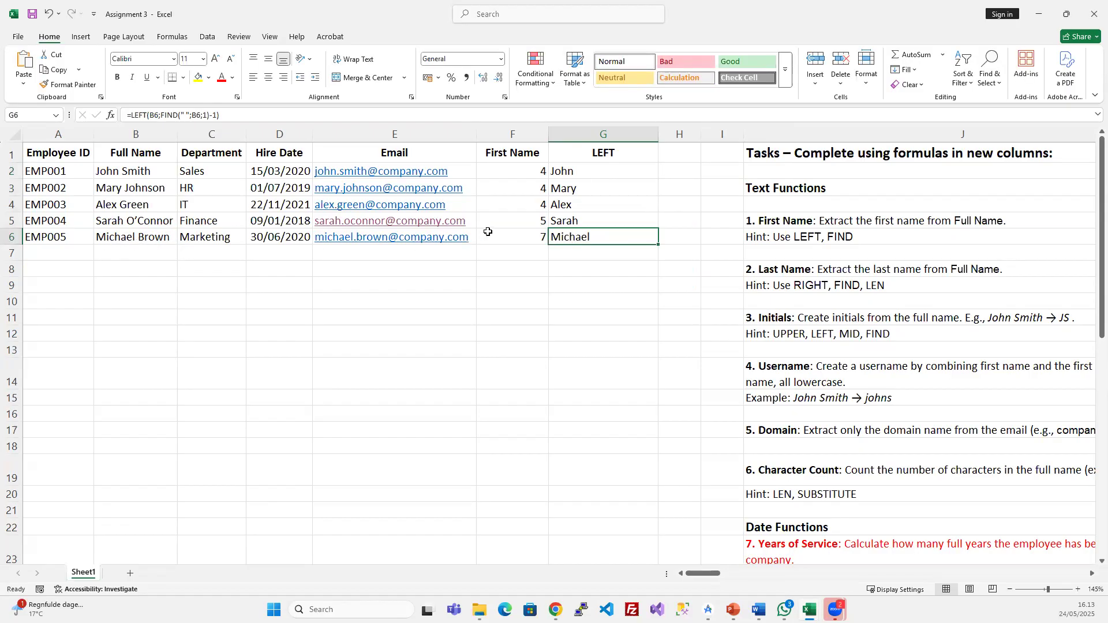
click(210, 114)
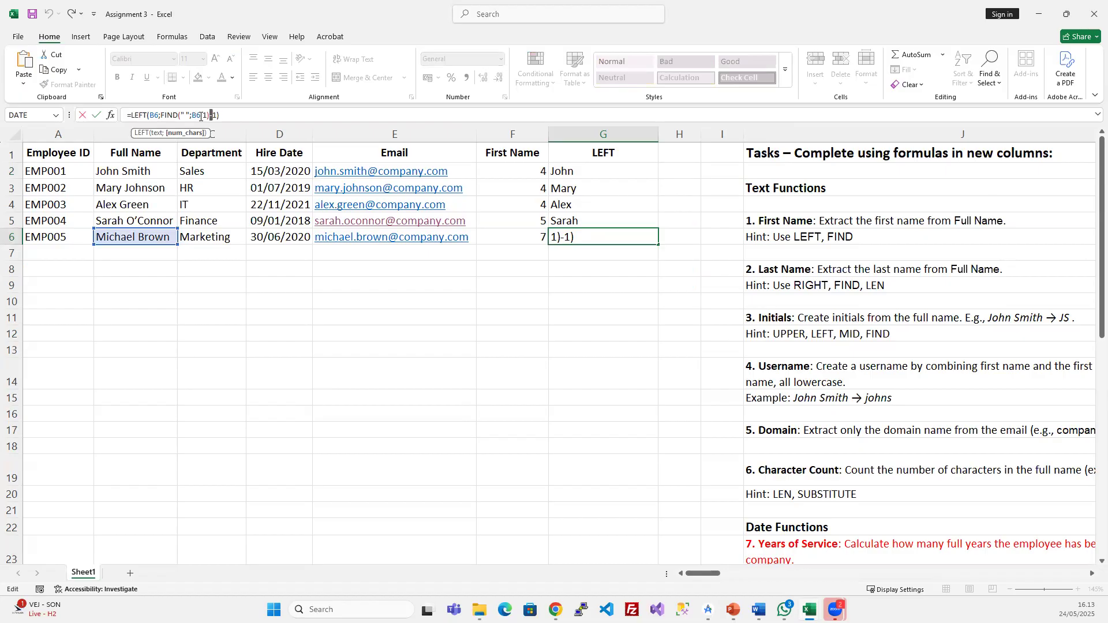
double_click(137, 115)
click(153, 115)
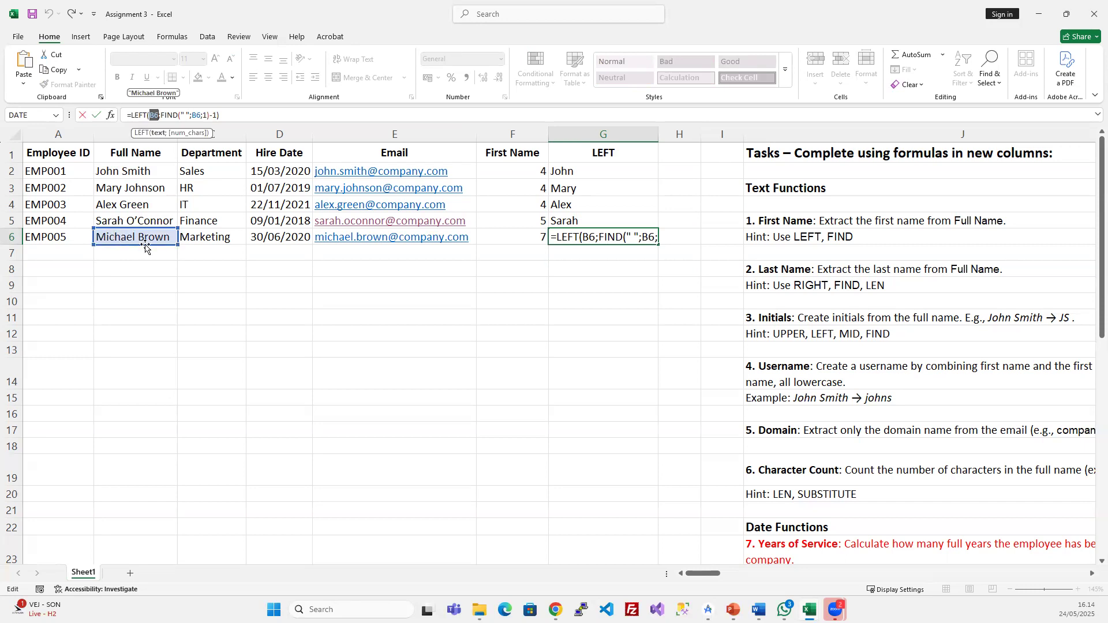
key(ctrl+Return)
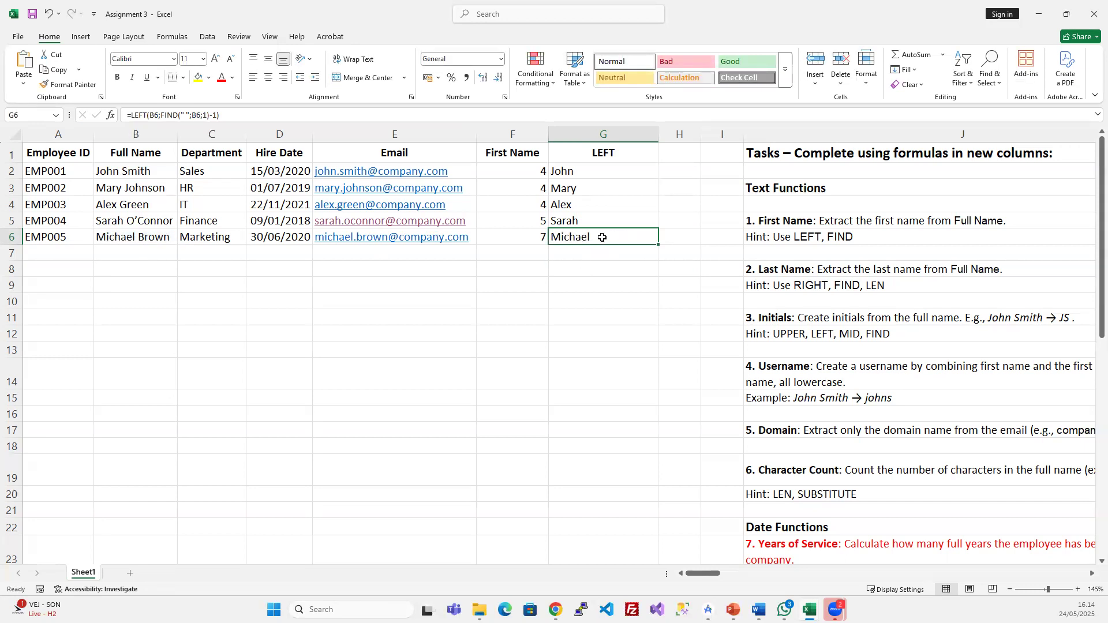
click(604, 219)
click(600, 204)
click(596, 189)
click(646, 171)
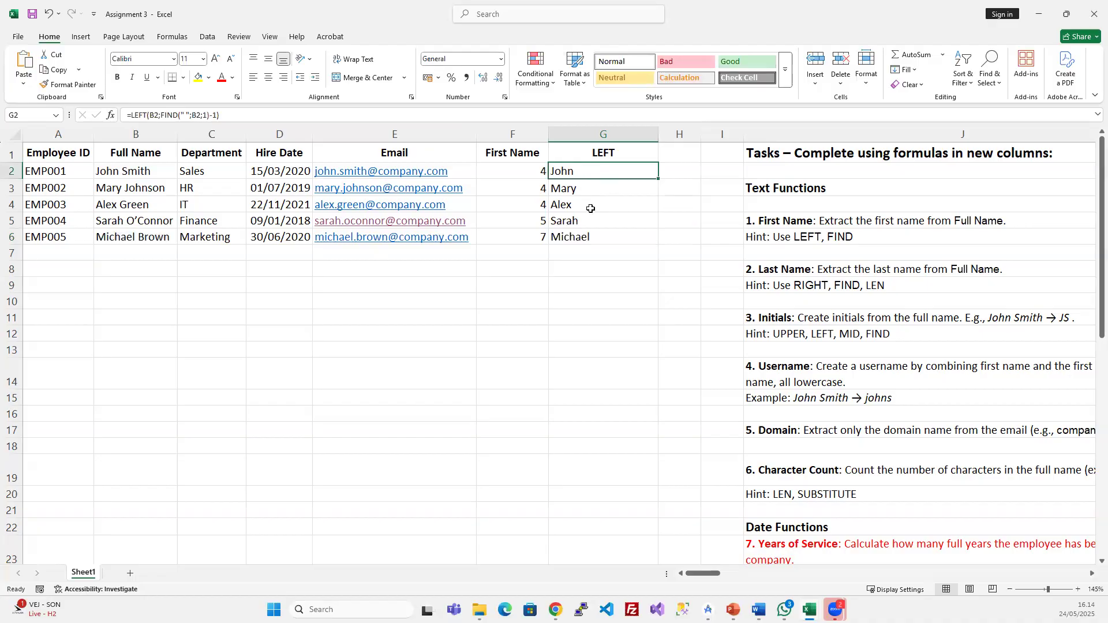
- Move the extracted first names from G2:G6 onto F2:F6, replacing the space-position numbers
drag(591, 208, 588, 238)
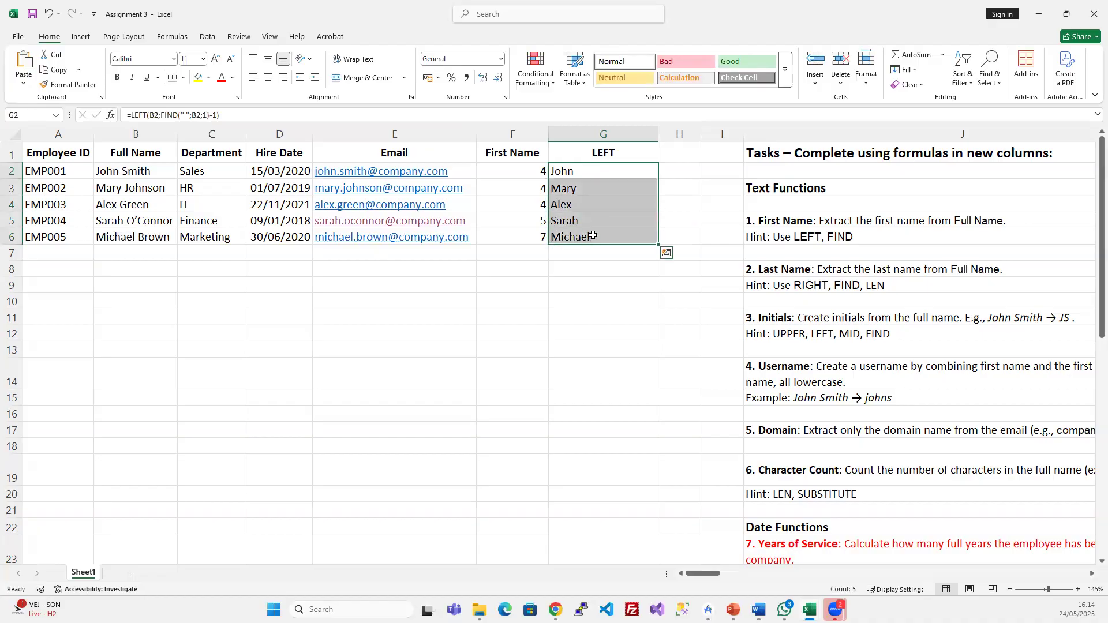
key(ctrl+q)
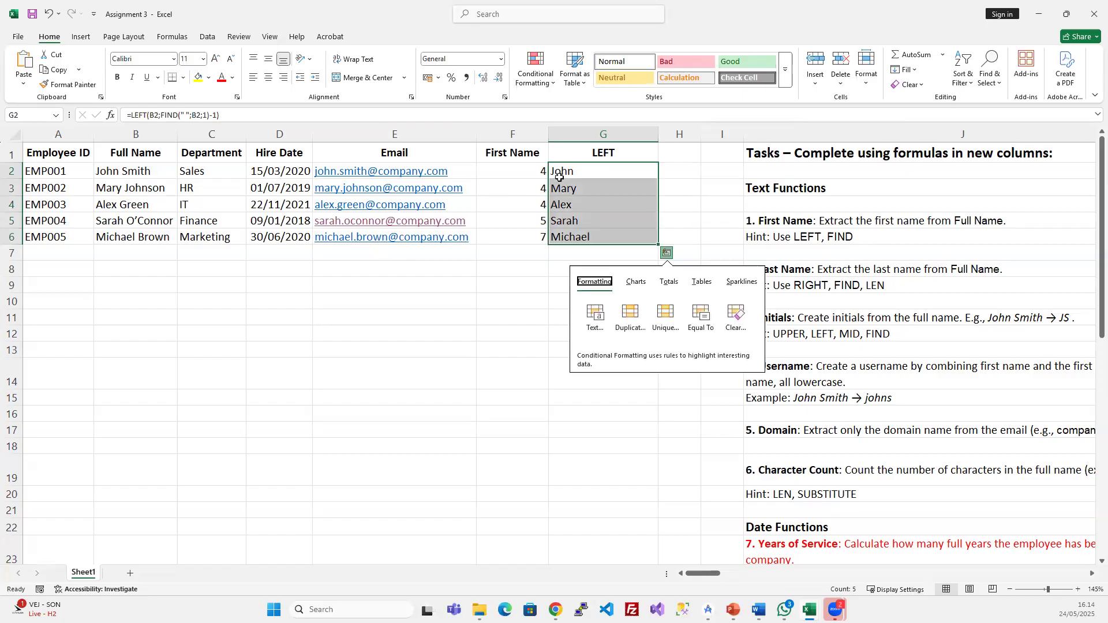
drag(559, 178, 521, 177)
click(533, 334)
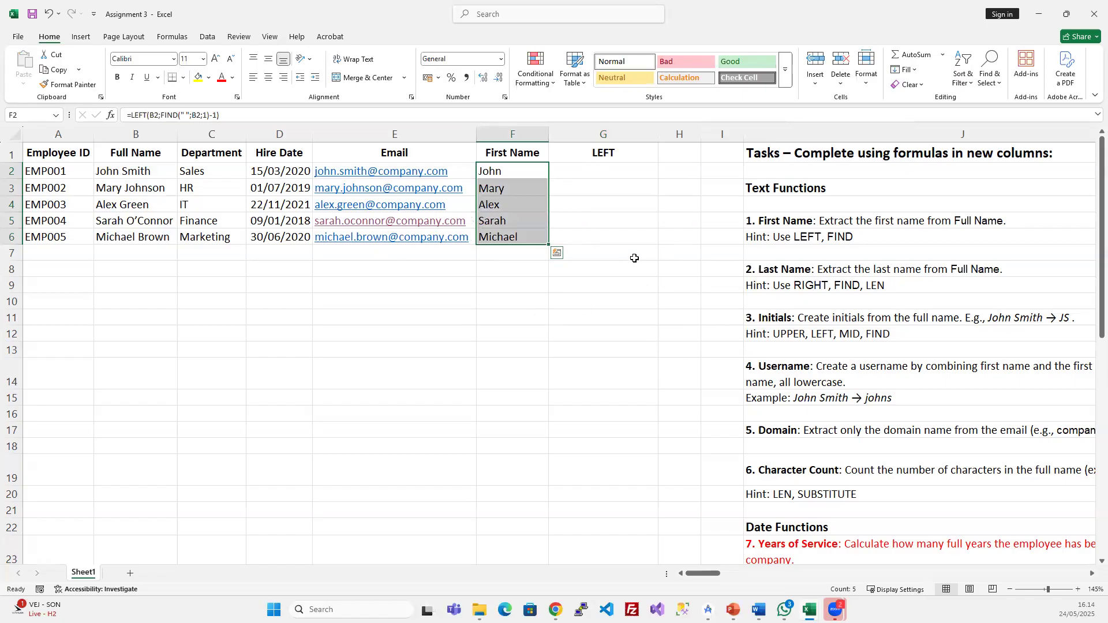
click(564, 353)
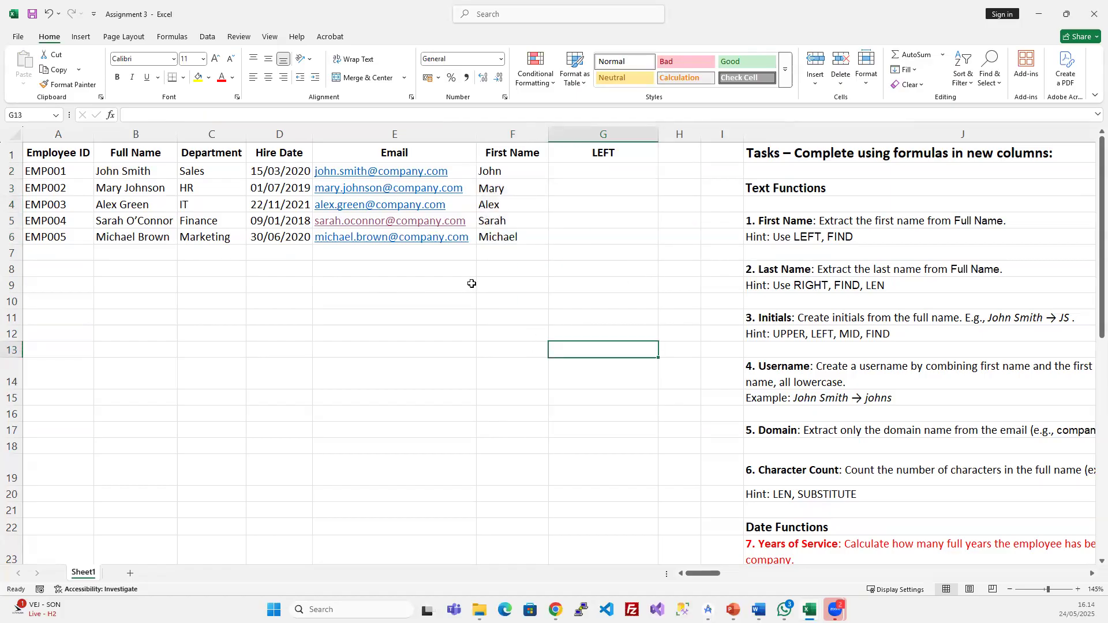
- Enter =LEFT(B2;4) in G2 and fill it down to G6, giving four-character name stubs
click(580, 173)
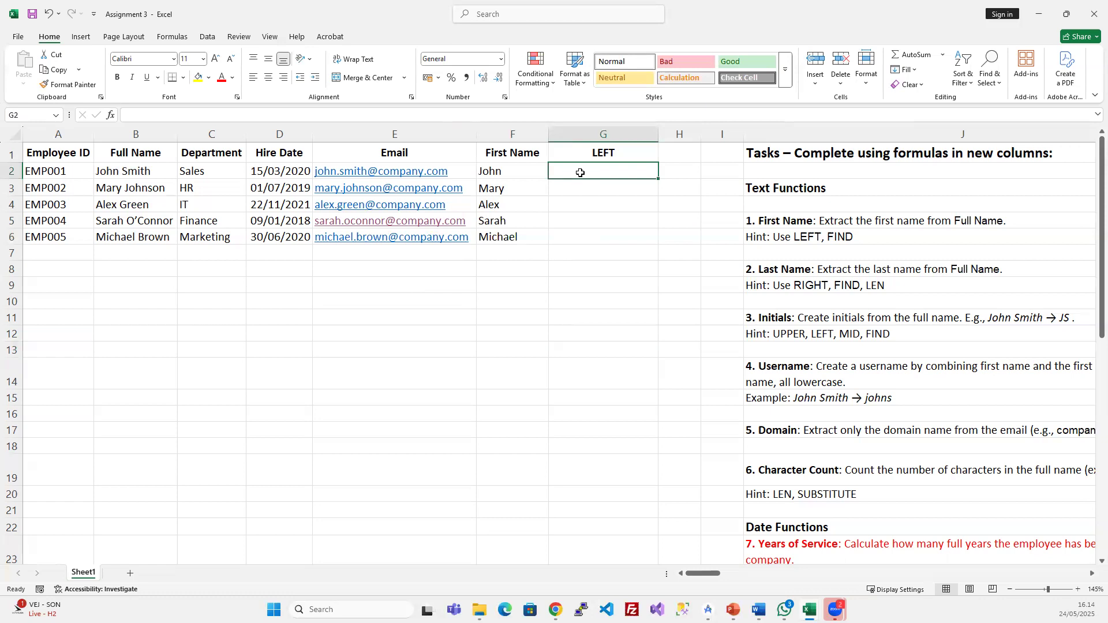
text(=left)
key(Tab)
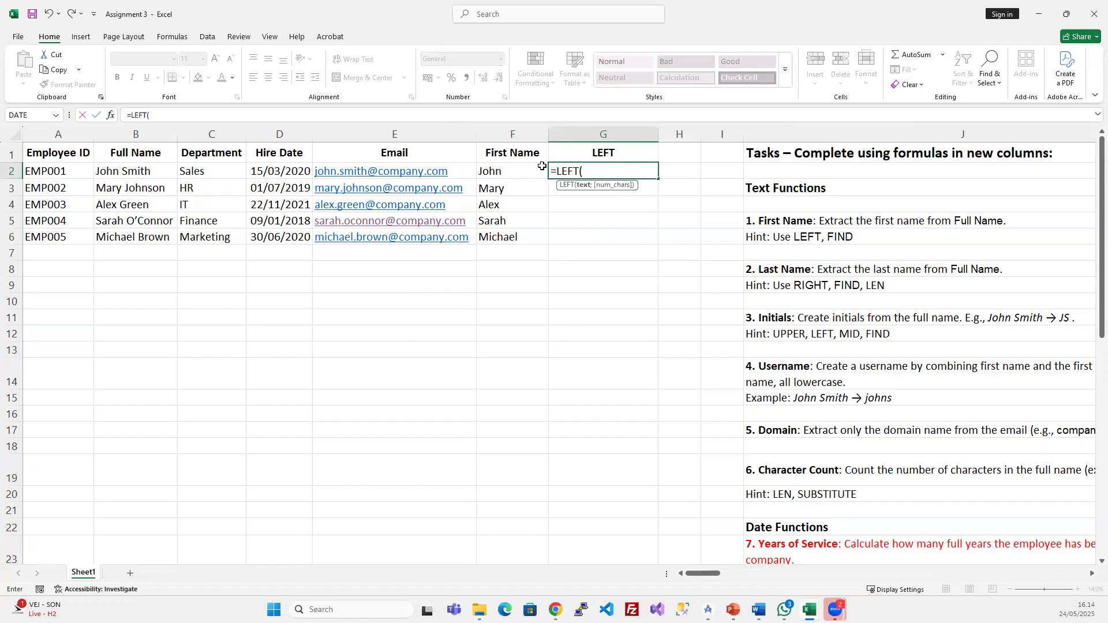
click(121, 171)
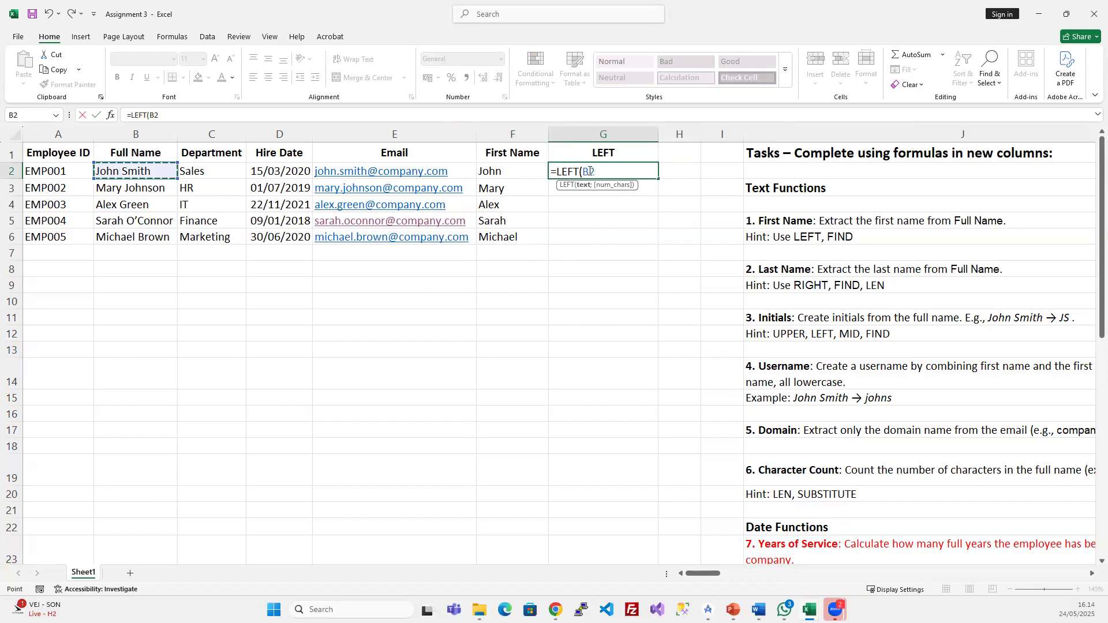
text(;4)
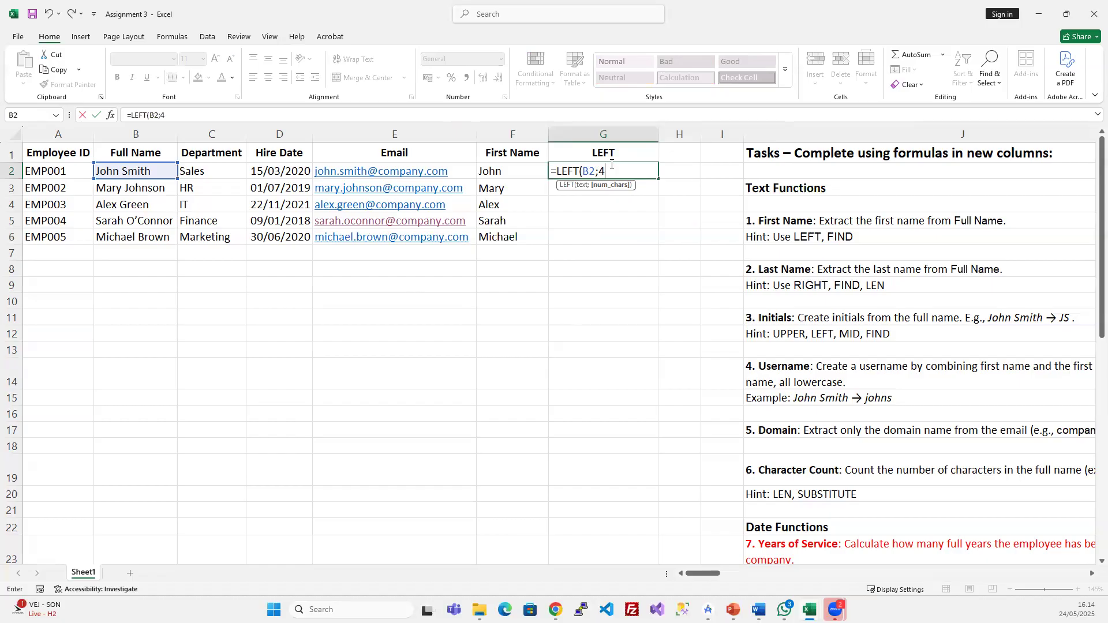
text())
key(Return)
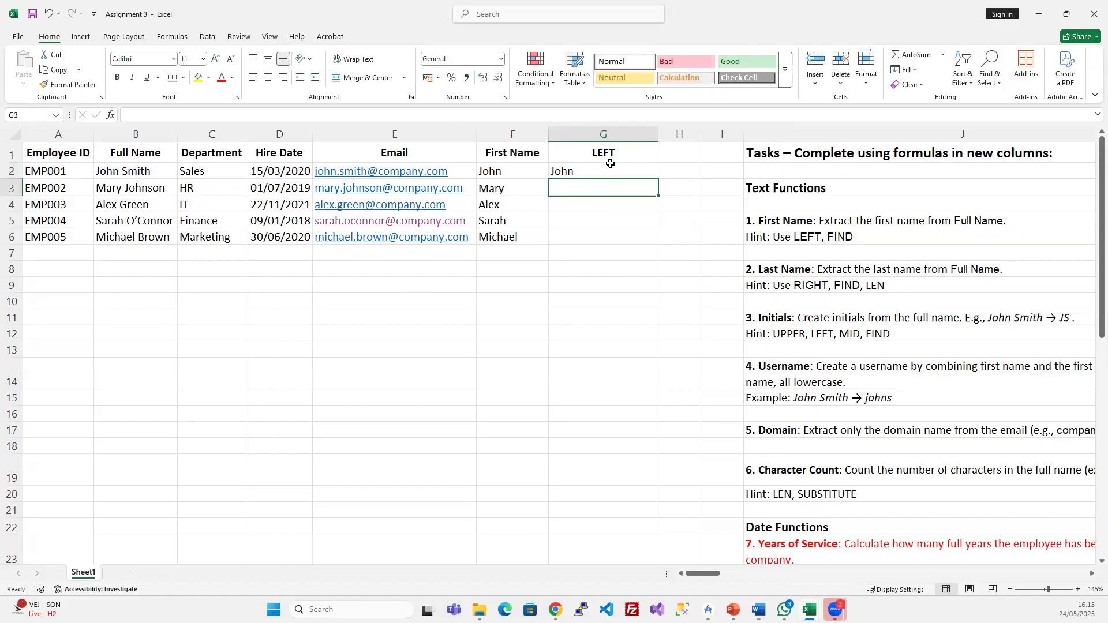
drag(608, 167, 601, 238)
key(ctrl+d)
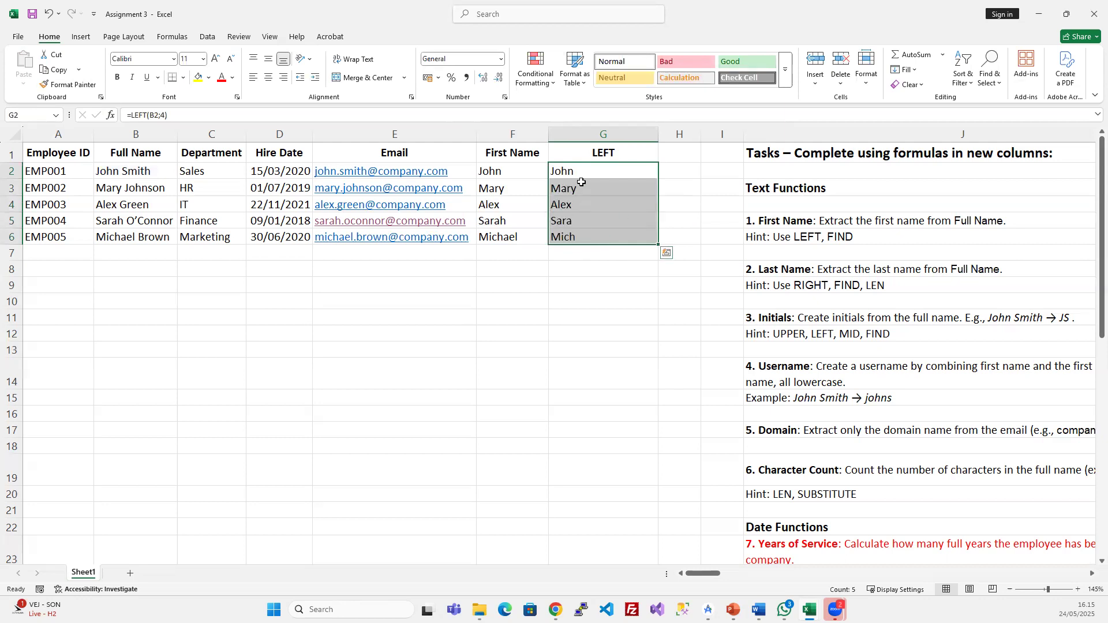
- Review the full names in B2:B6 and the LEFT result in G4
click(122, 178)
drag(122, 179, 131, 233)
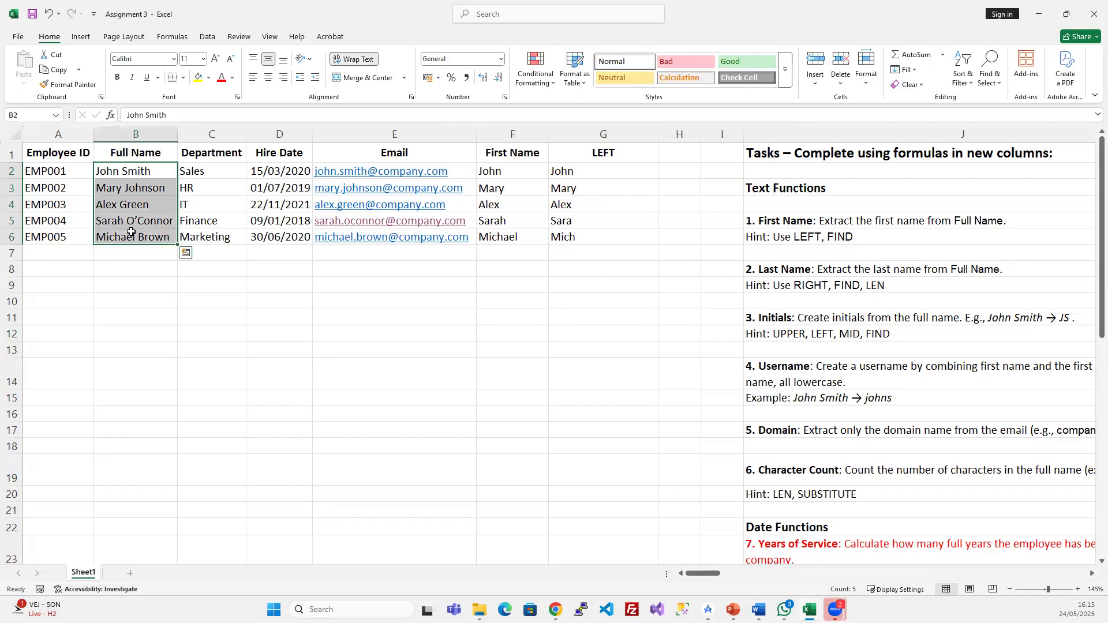
click(111, 223)
click(127, 234)
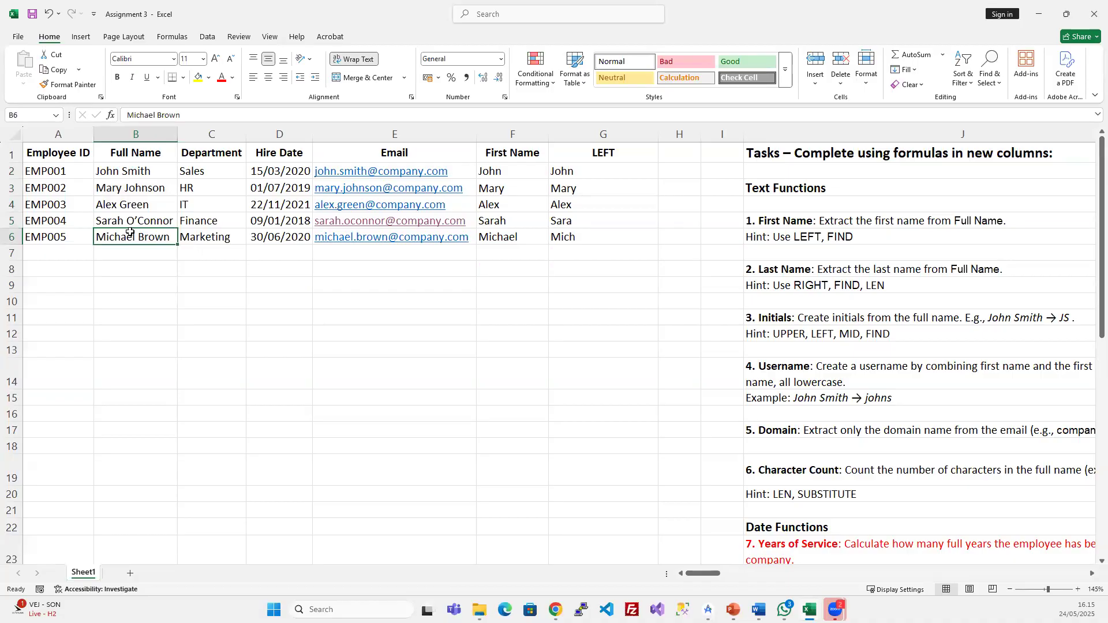
click(572, 205)
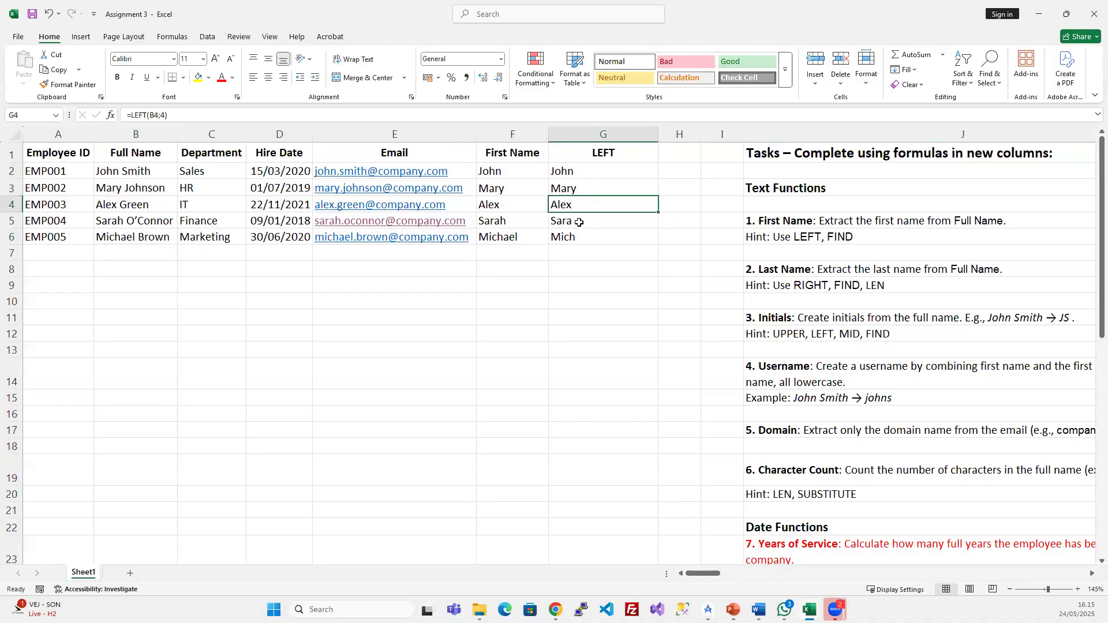
- Inspect G2's fixed count of 4, leave the formula unchanged, and widen column H
click(560, 172)
click(162, 115)
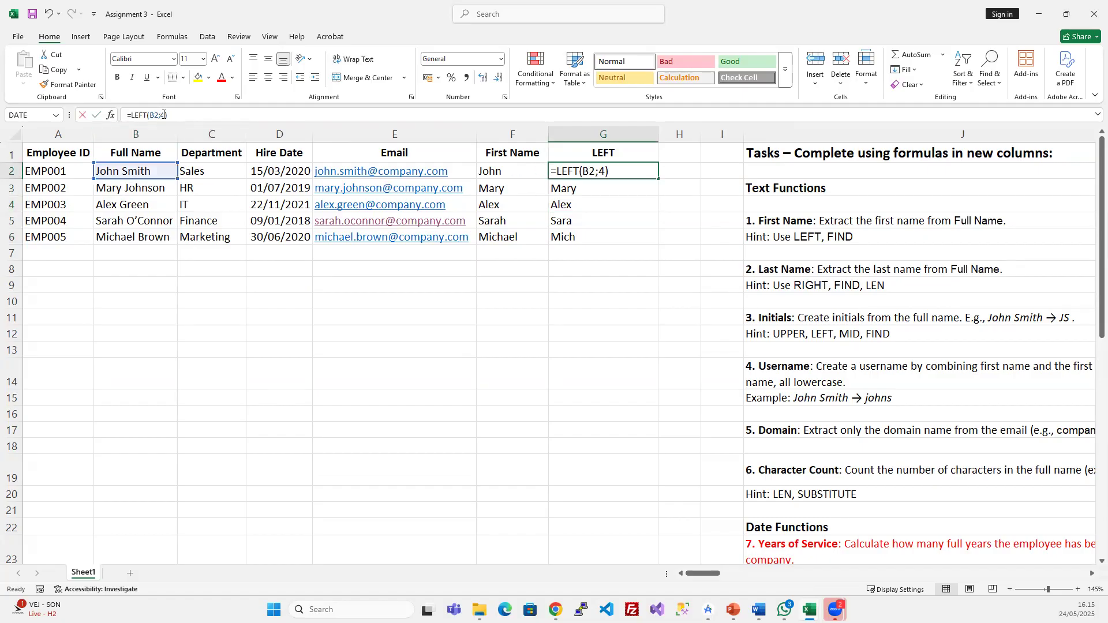
double_click(163, 115)
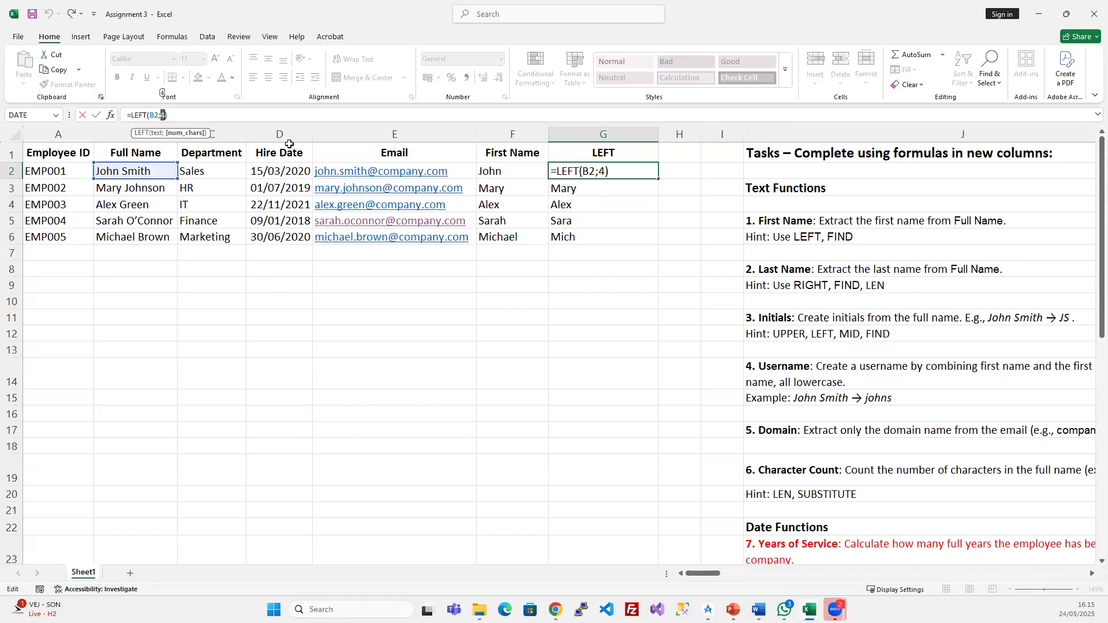
key(ctrl+Return)
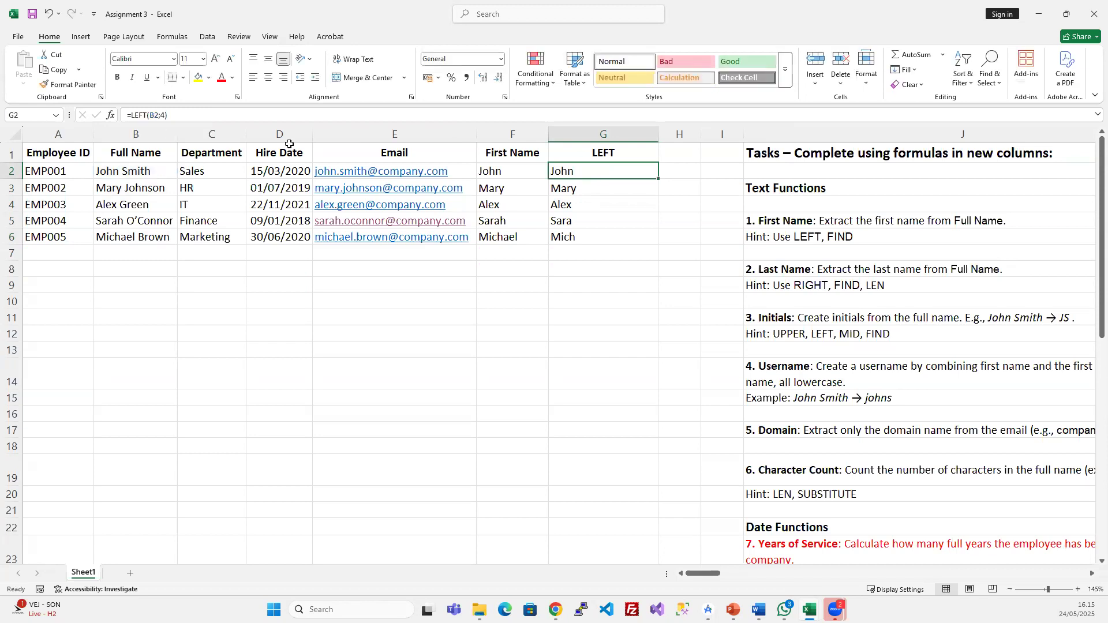
drag(702, 135, 755, 135)
click(718, 162)
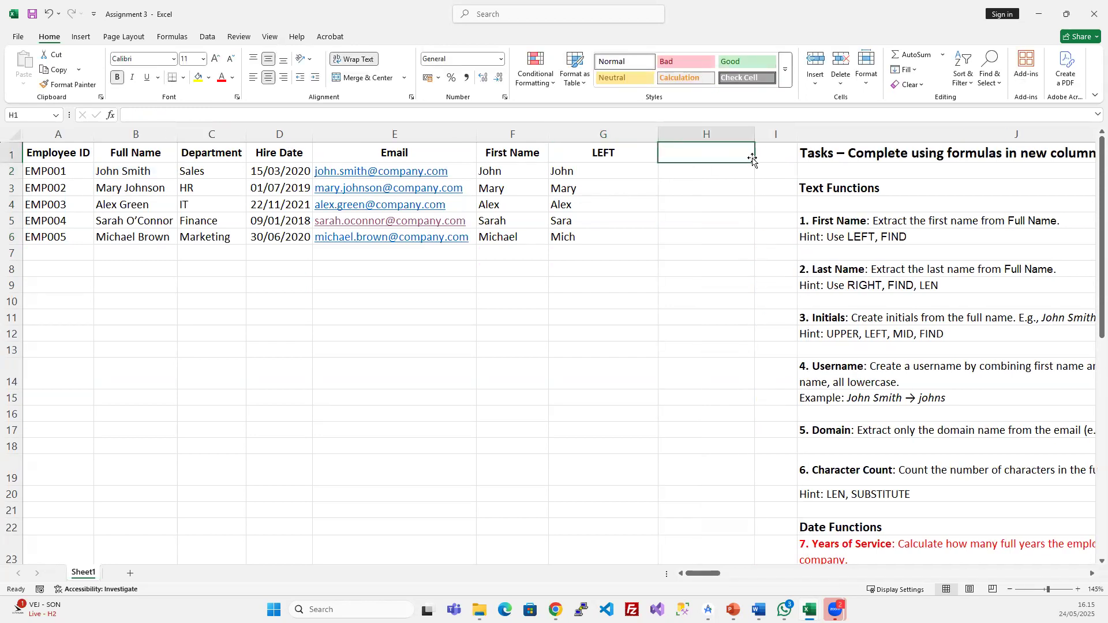
- Enter the header 'Number of Char before space' in H1
text(Nu)
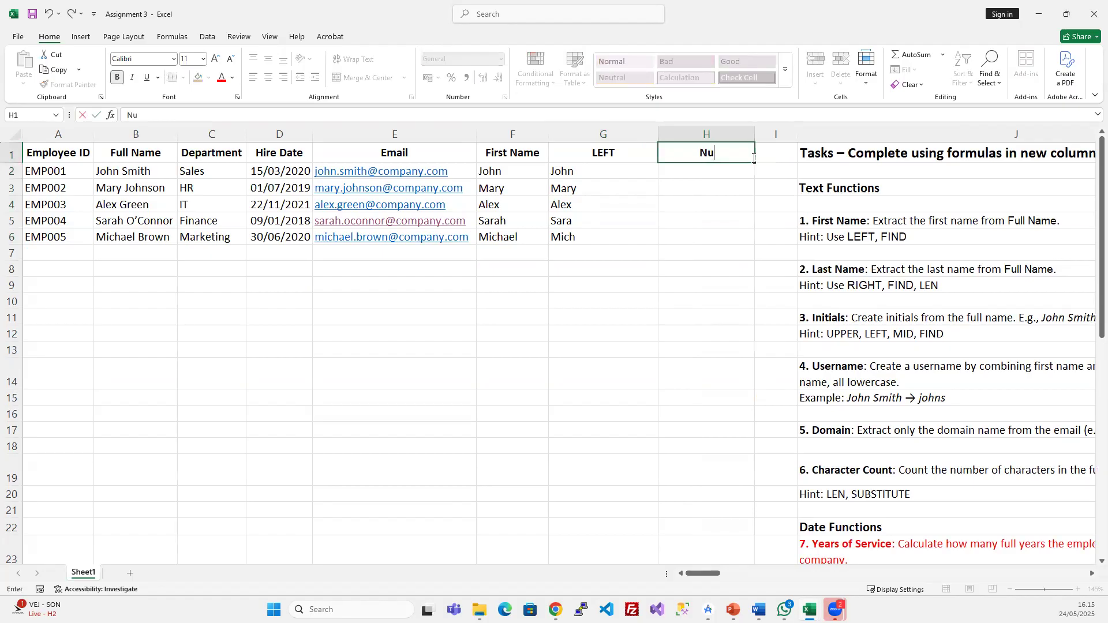
text(m)
key(BackSpace)
text(mber of CHar)
key(BackSpace)
key(BackSpace)
key(BackSpace)
text(har befire)
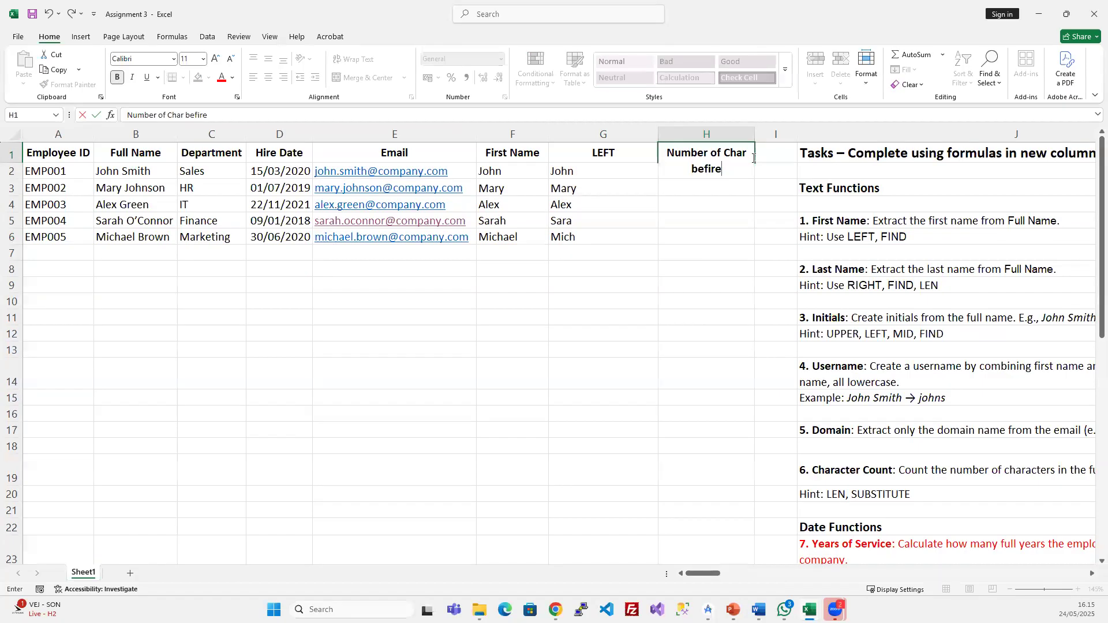
key(BackSpace)
key(BackSpace)
key(BackSpace)
text(ore space)
key(Return)
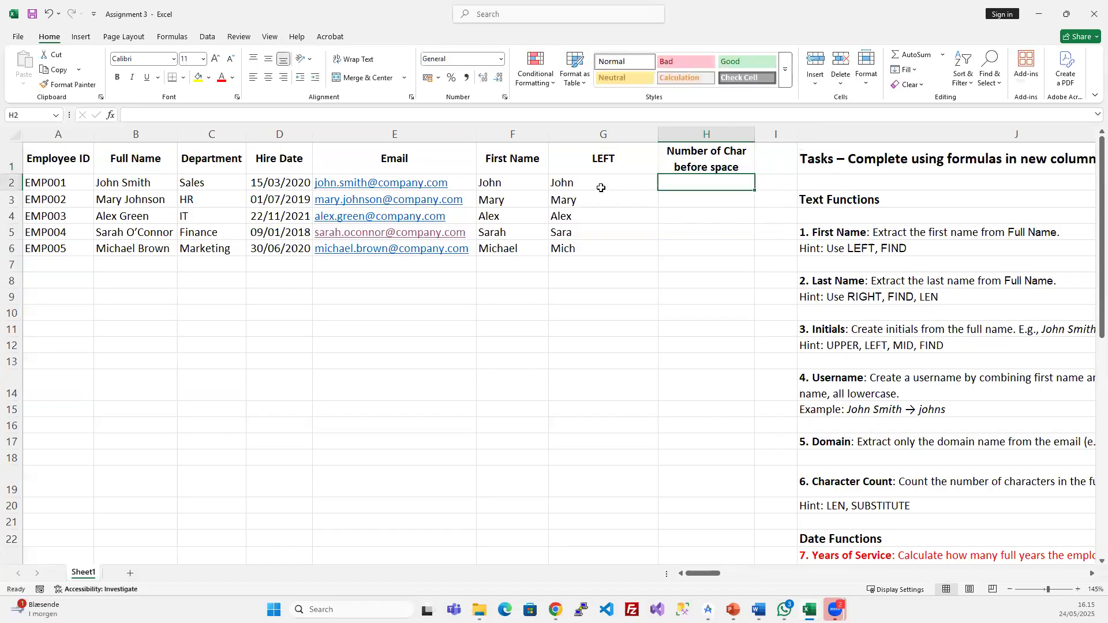
- Count the first-name letters in B6 without editing it, then return to H2
double_click(134, 248)
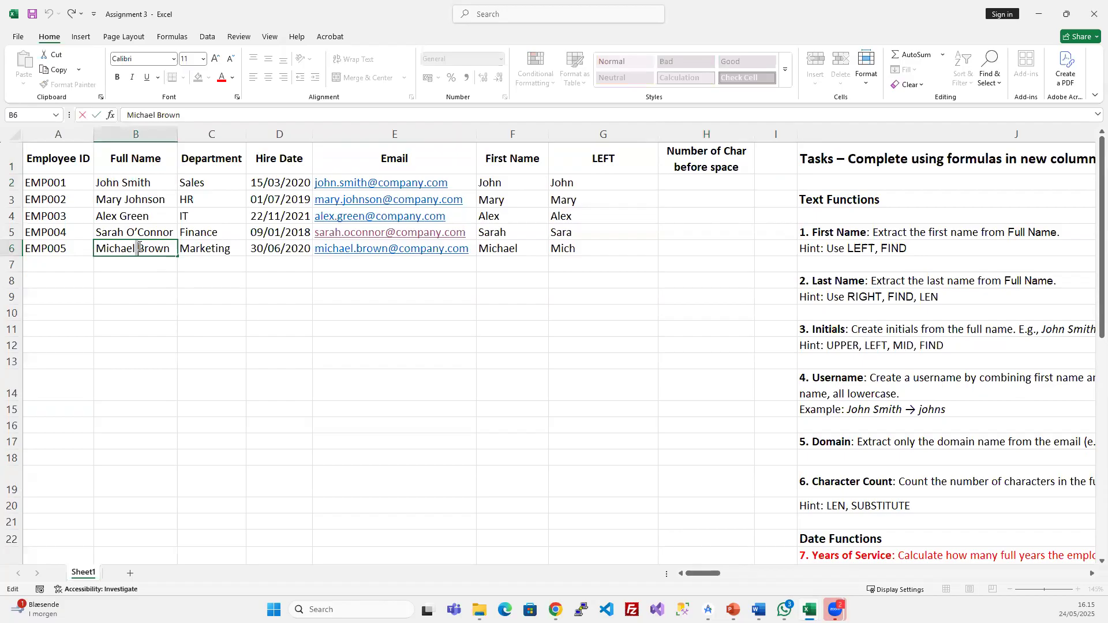
click(136, 248)
drag(135, 249, 94, 249)
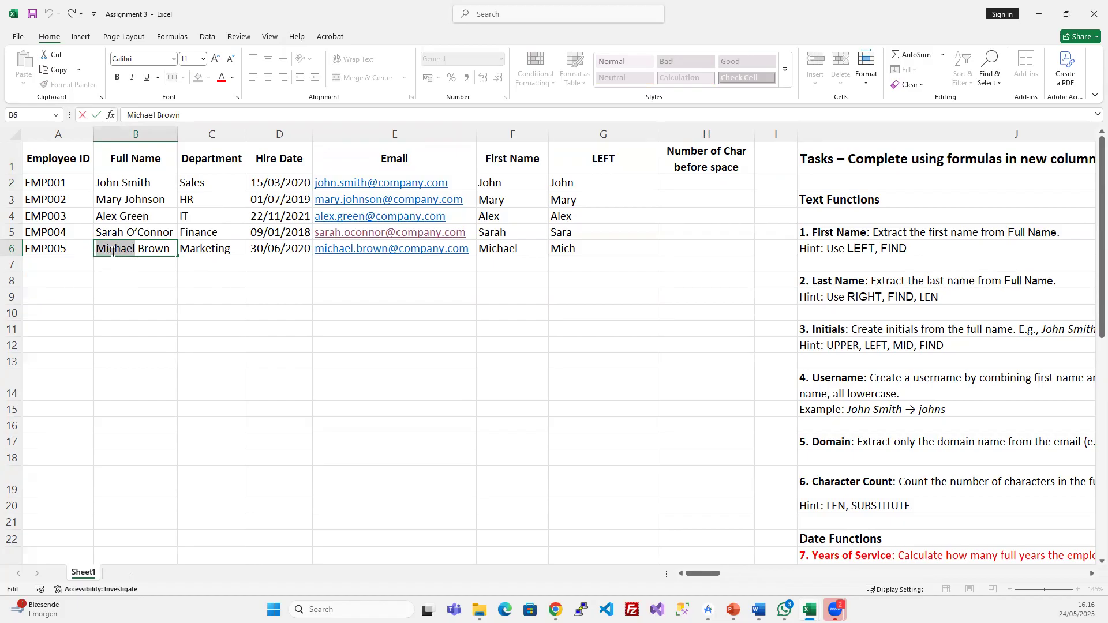
key(Escape)
click(701, 181)
click(713, 166)
click(706, 181)
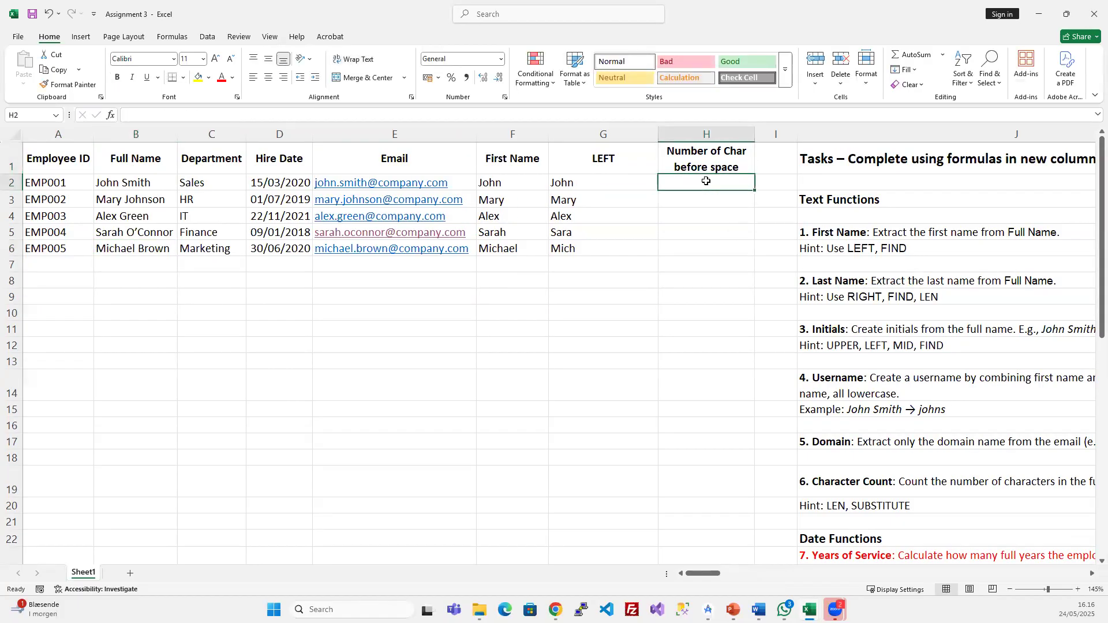
text(=)
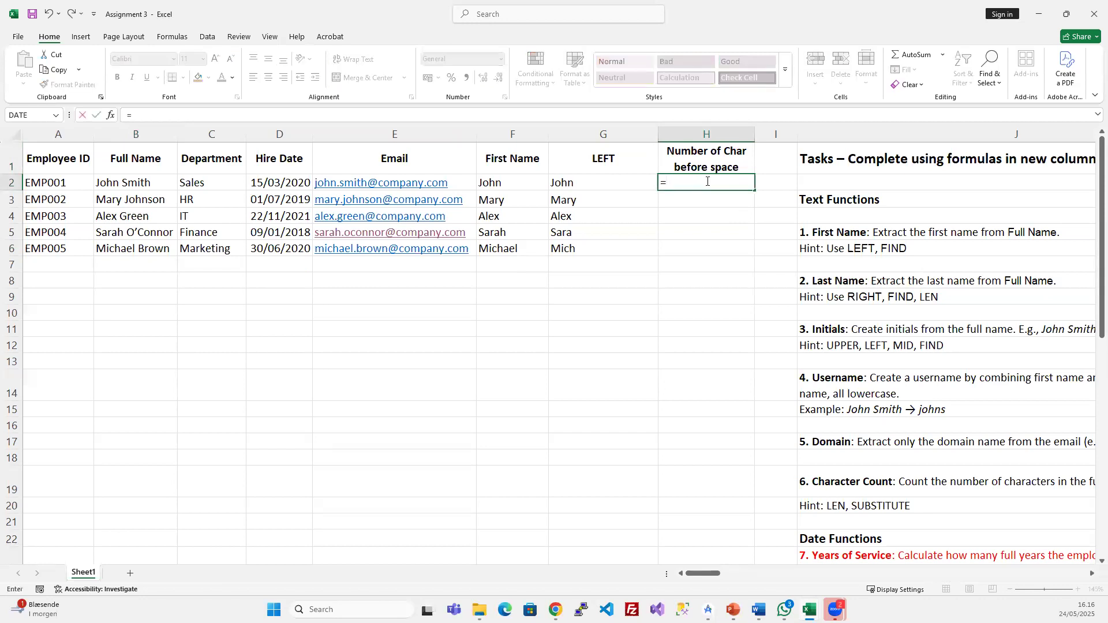
text(FIND()
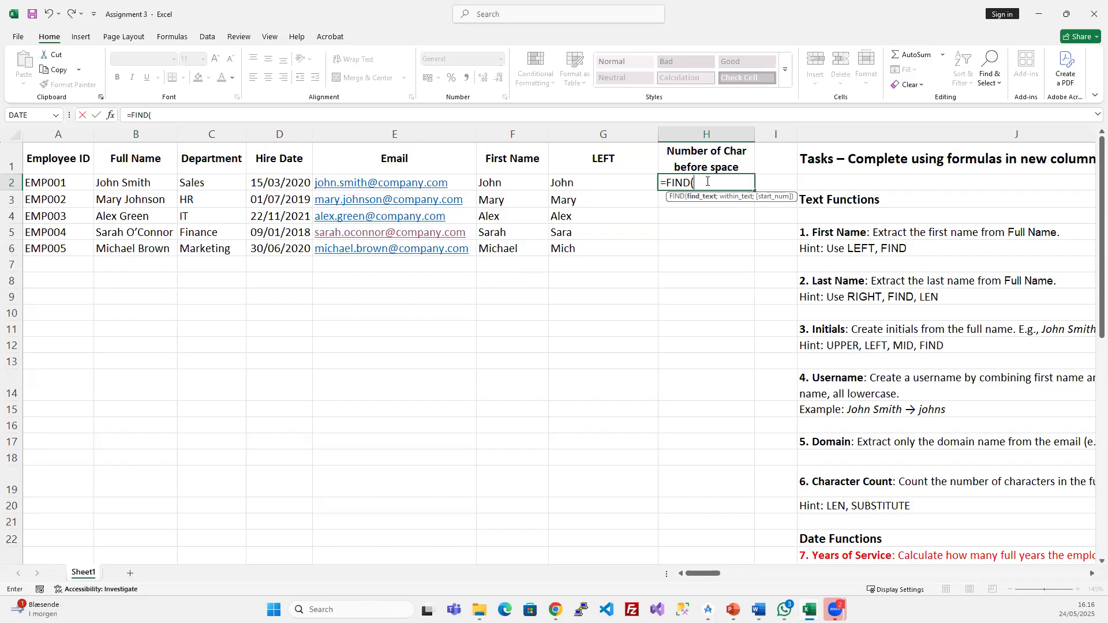
key(Escape)
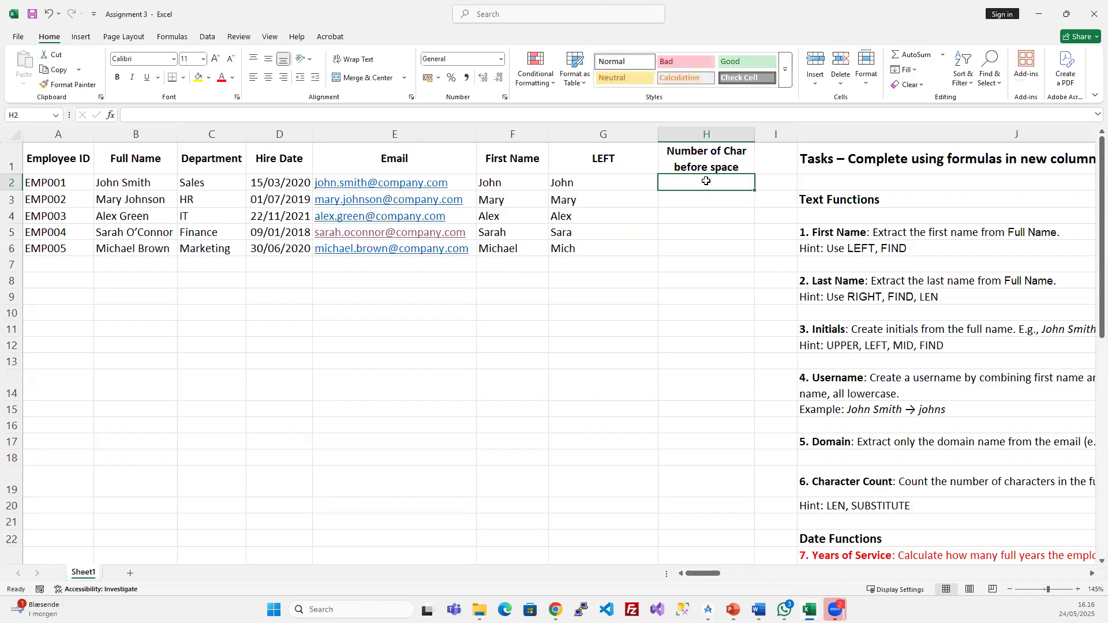
double_click(112, 183)
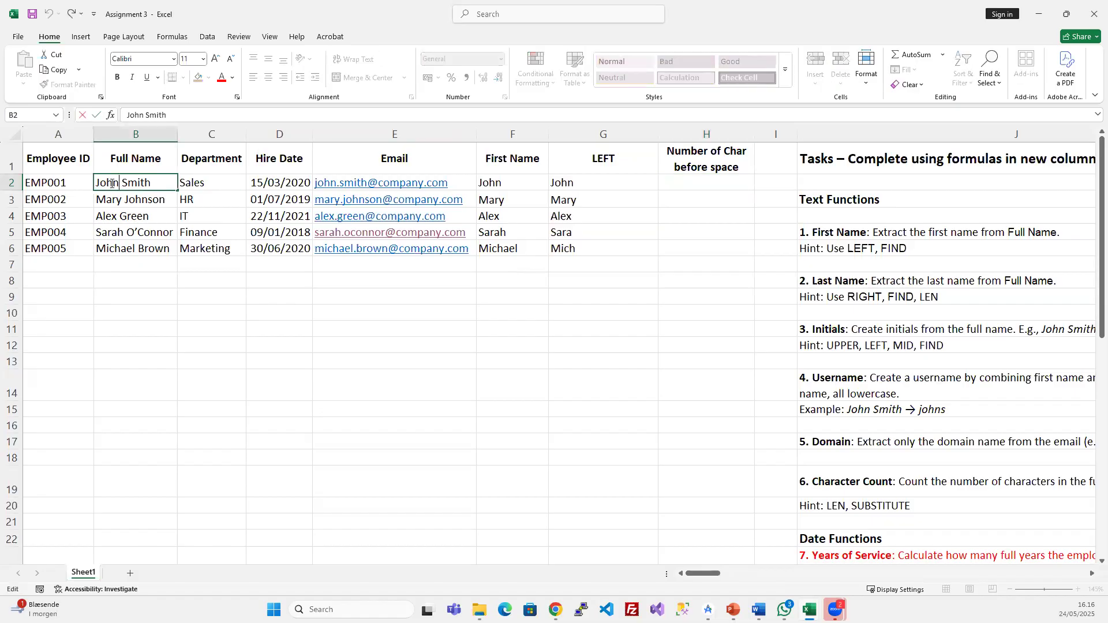
double_click(119, 183)
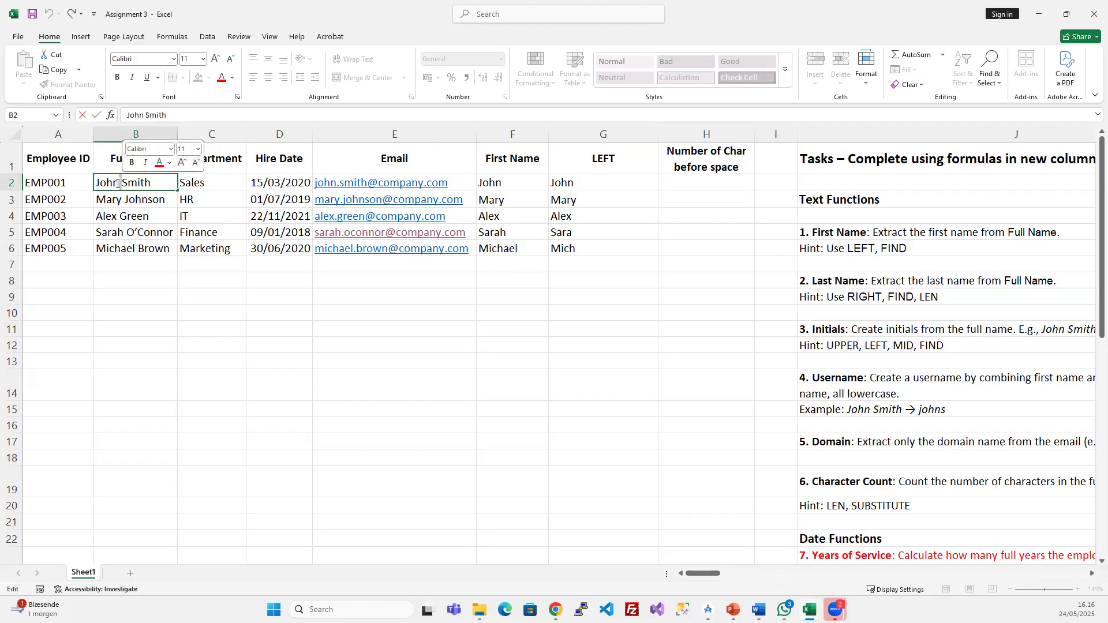
key(Escape)
click(142, 248)
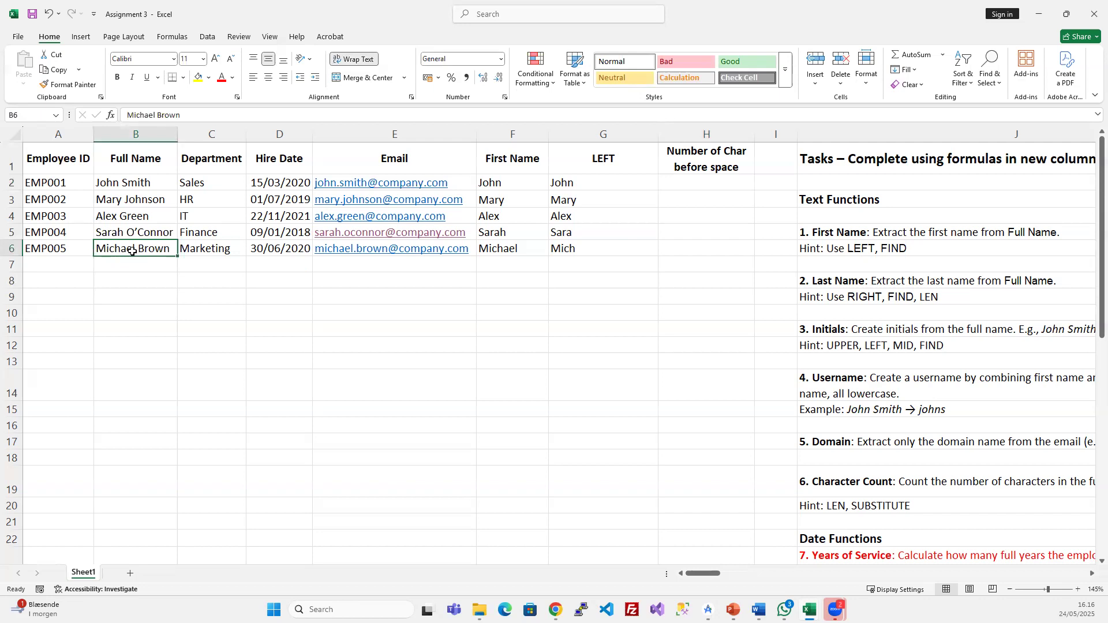
click(712, 181)
- Enter =FIND(" ";B2;1) in H2, returning 5, and select H2:H6
text(=FIND()
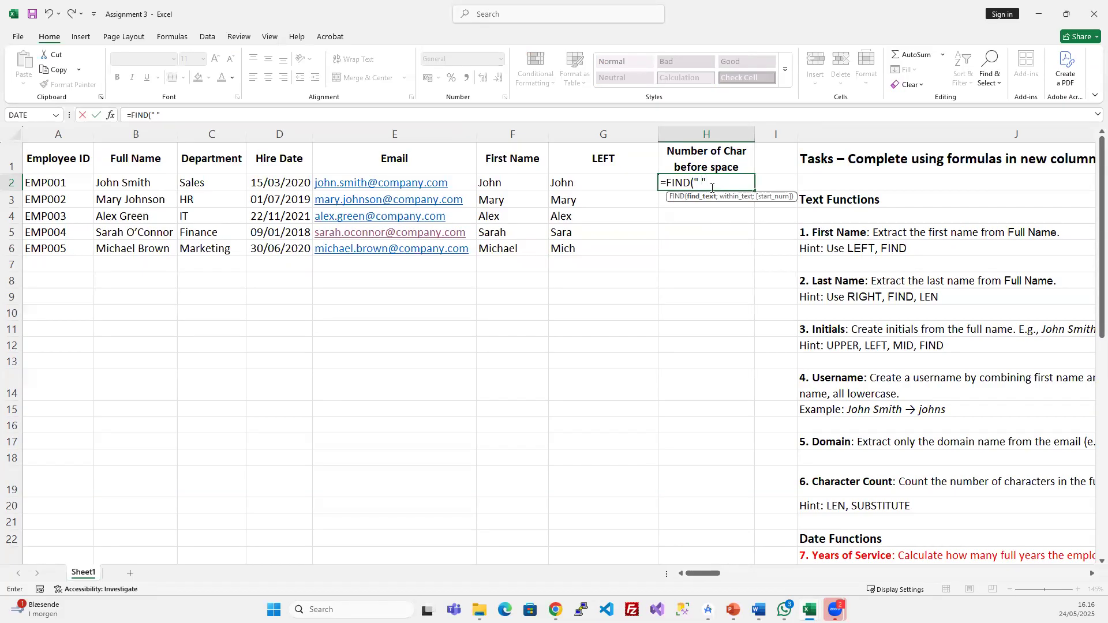
text(;)
click(125, 178)
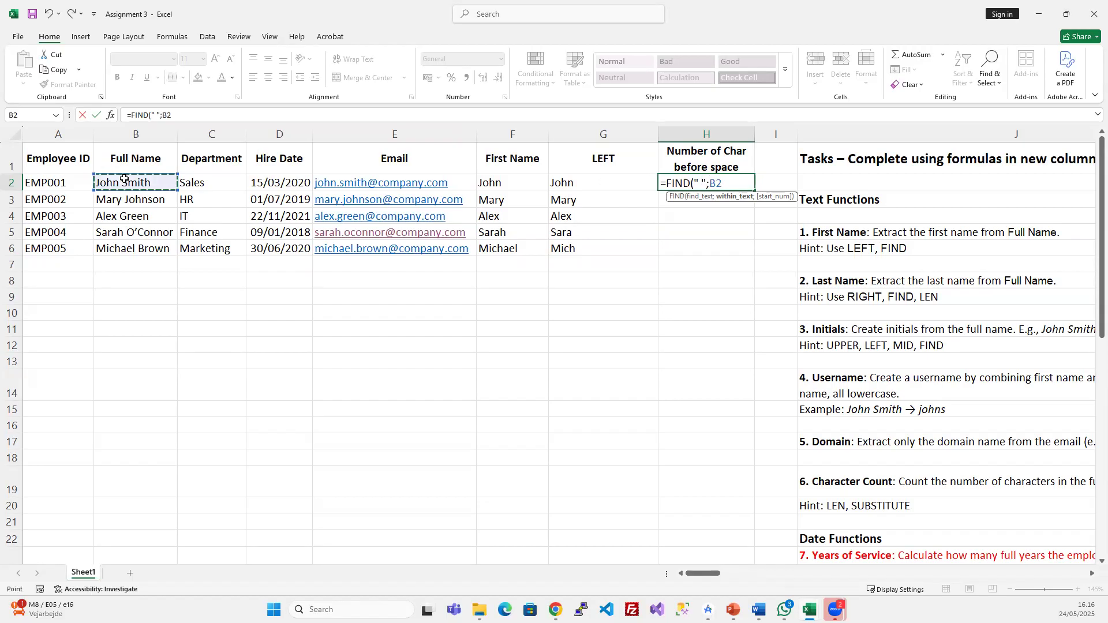
text(;1)
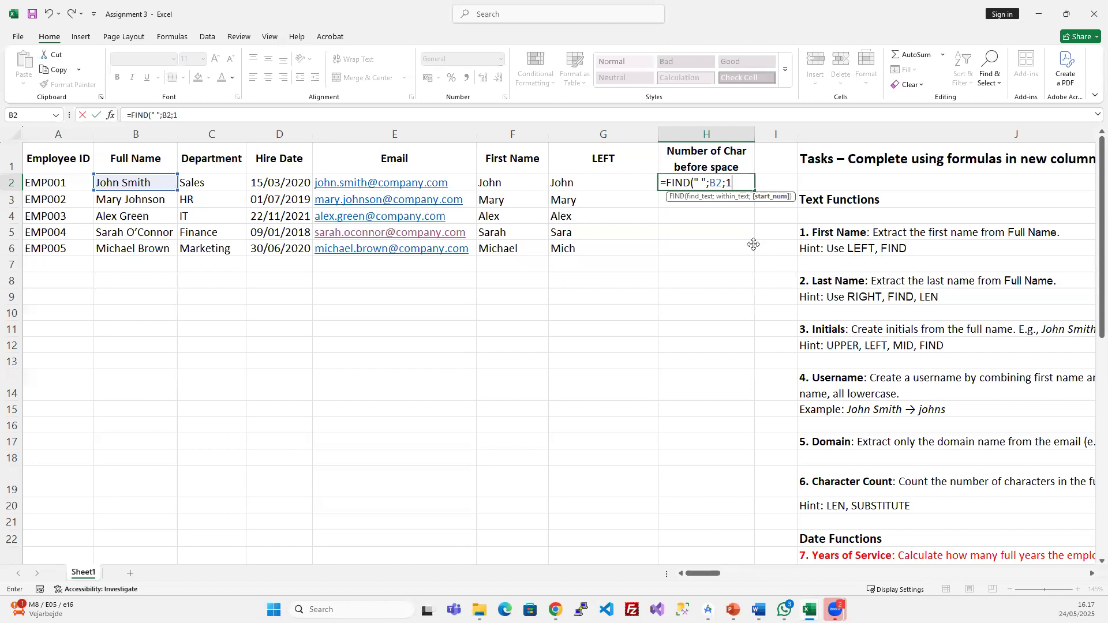
text())
key(Return)
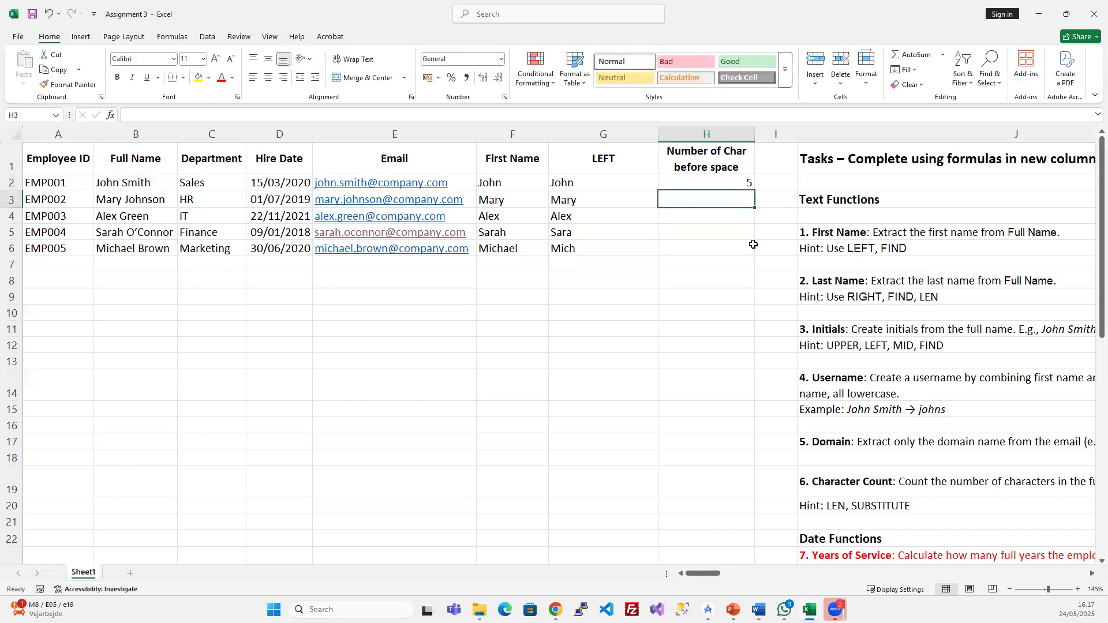
click(744, 182)
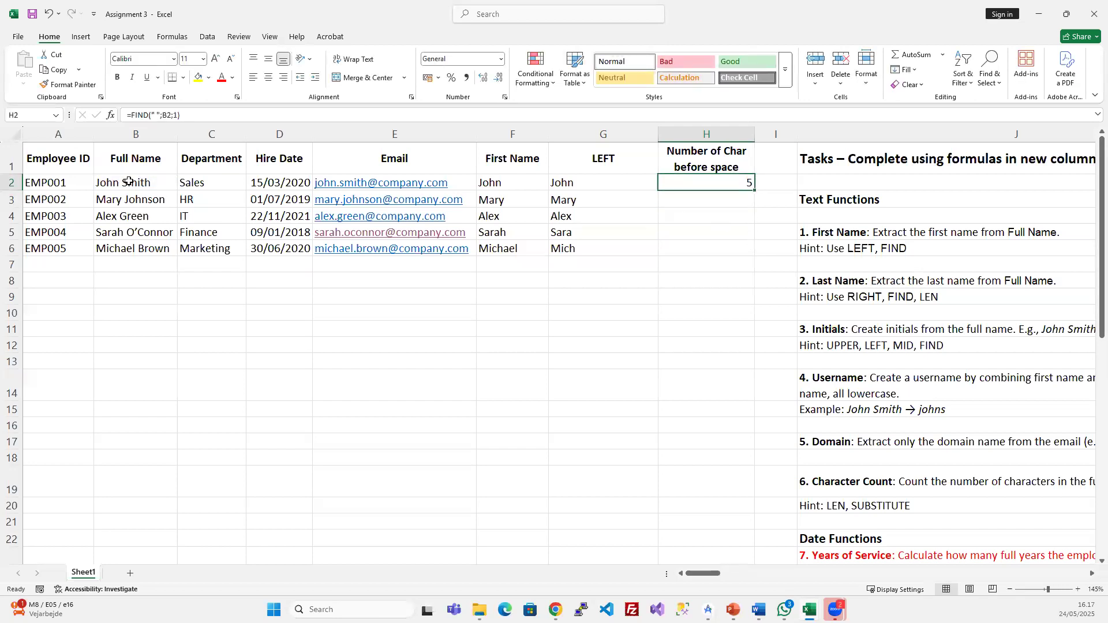
drag(718, 183, 709, 252)
- Fill the FIND formula down to H6, giving 5, 5, 5, 6, 8, and centre column H
key(ctrl+d)
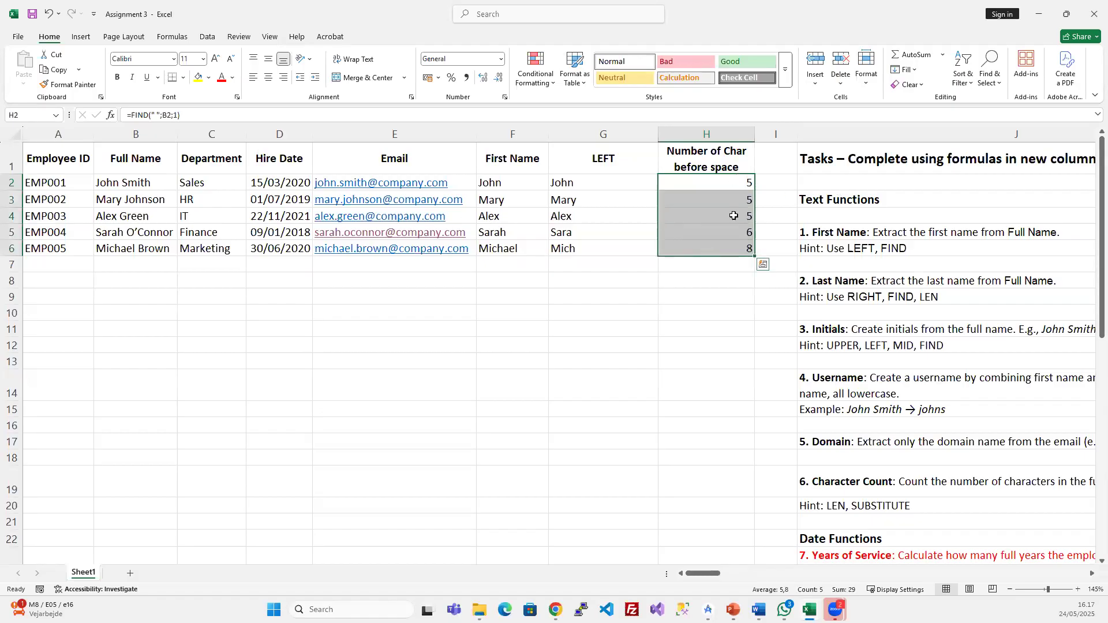
click(745, 245)
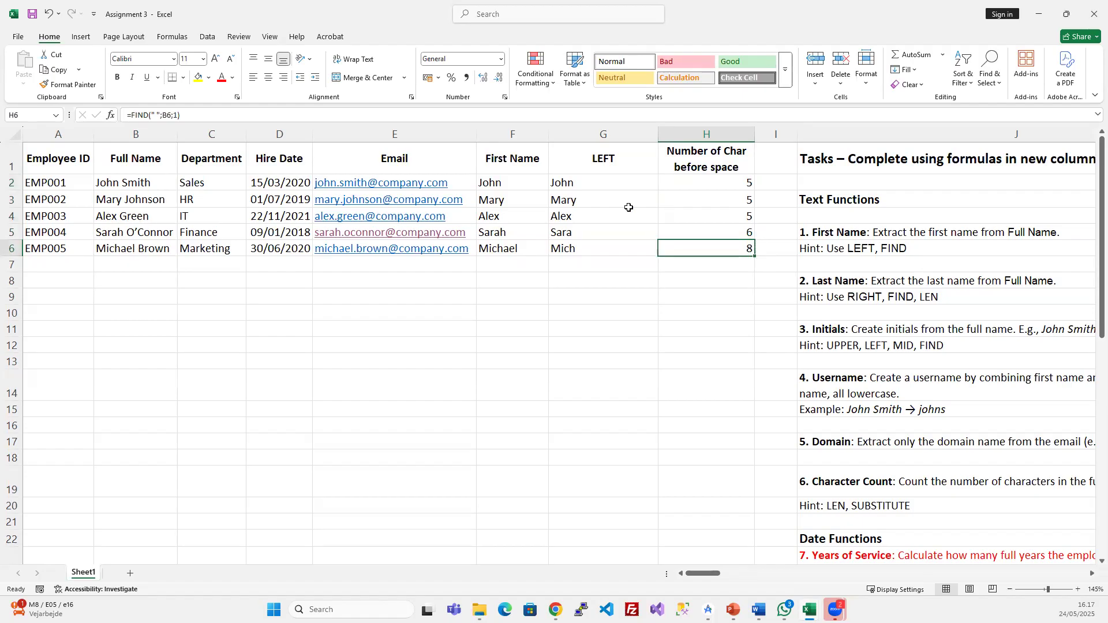
drag(593, 183, 587, 242)
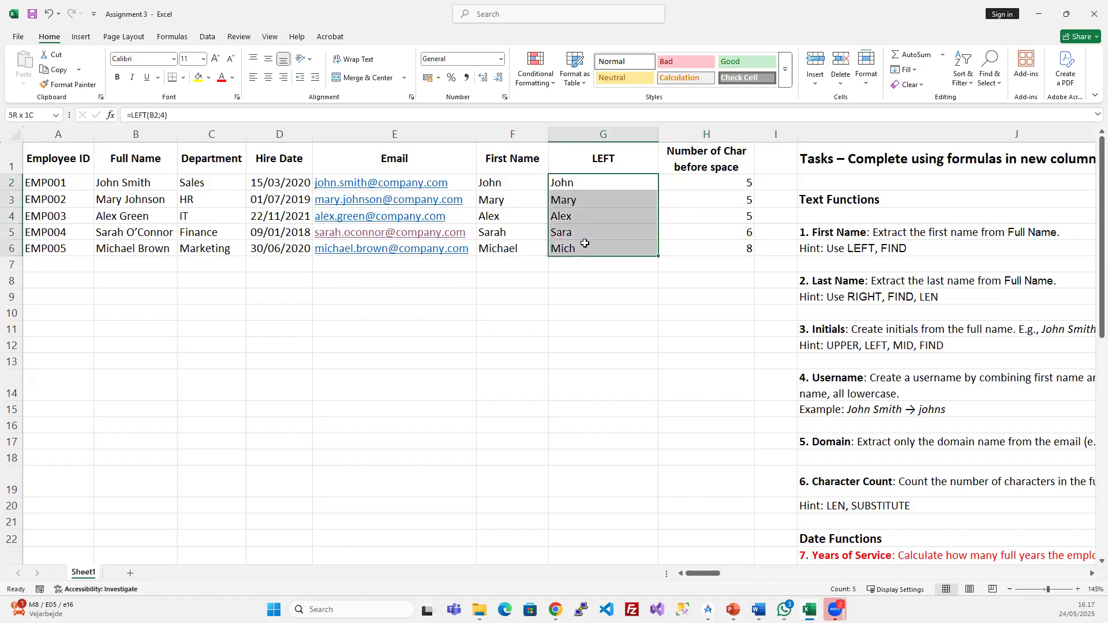
drag(702, 182, 697, 249)
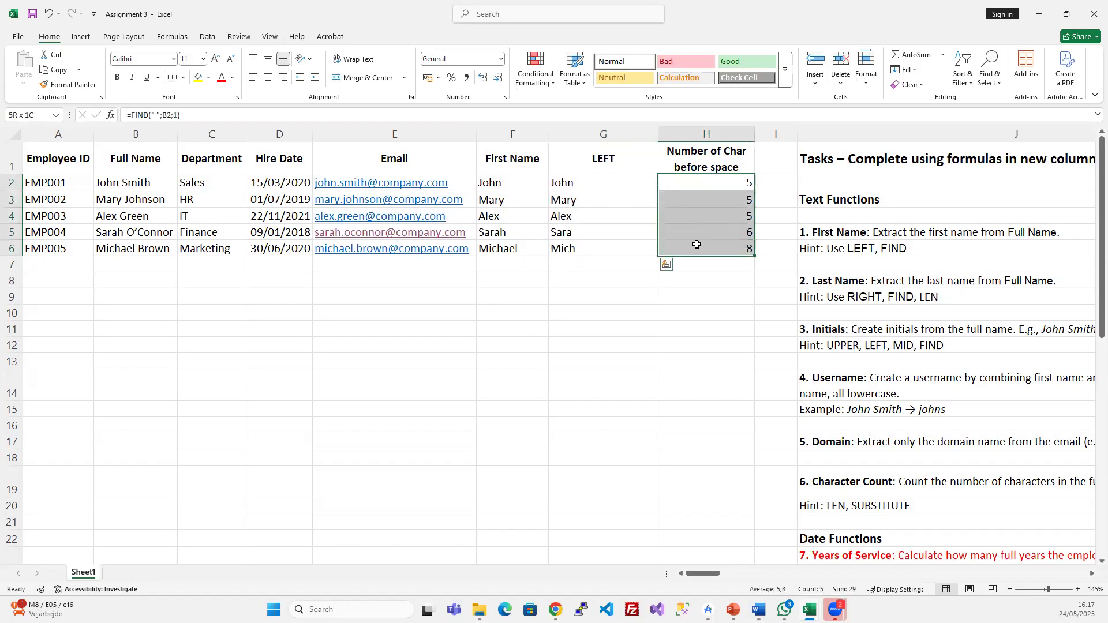
click(269, 77)
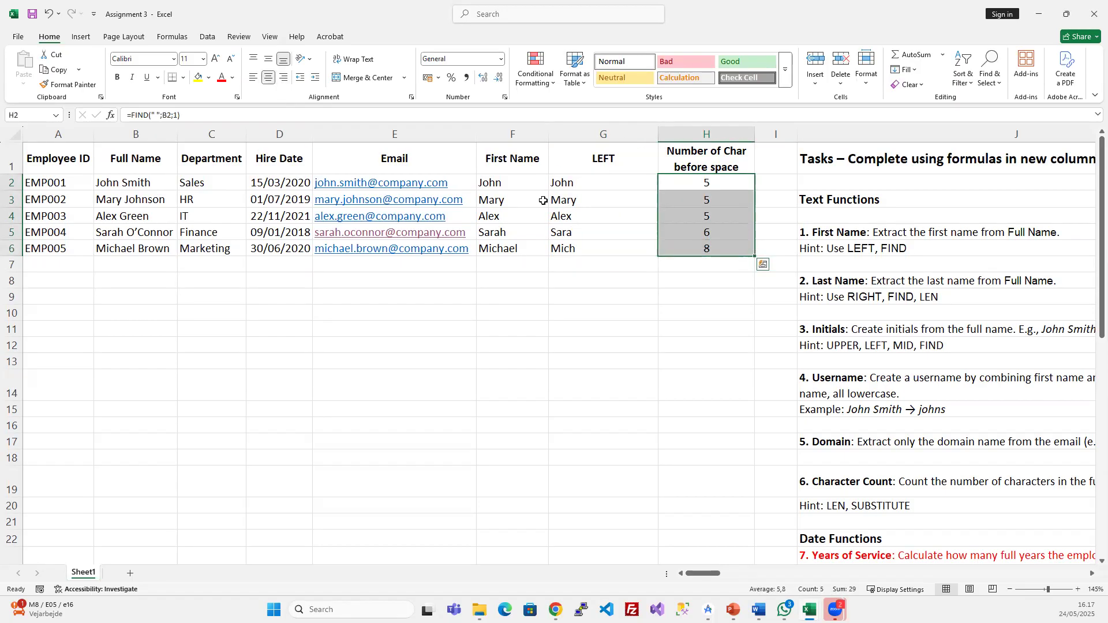
click(692, 222)
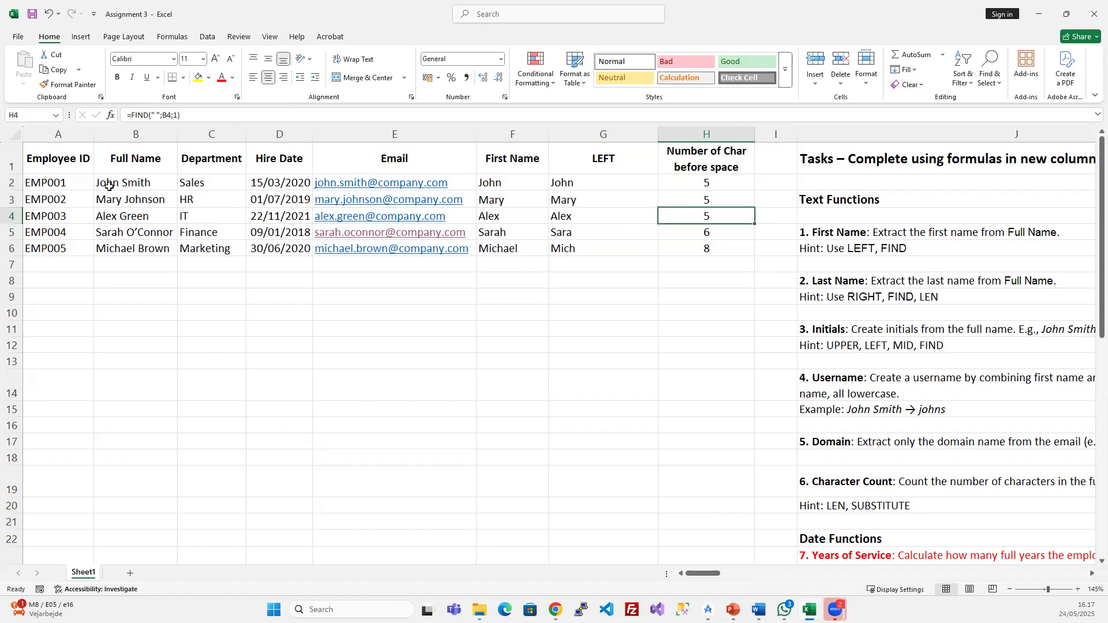
- Examine the fixed count 4 in G2's LEFT formula, leaving it unchanged
click(589, 181)
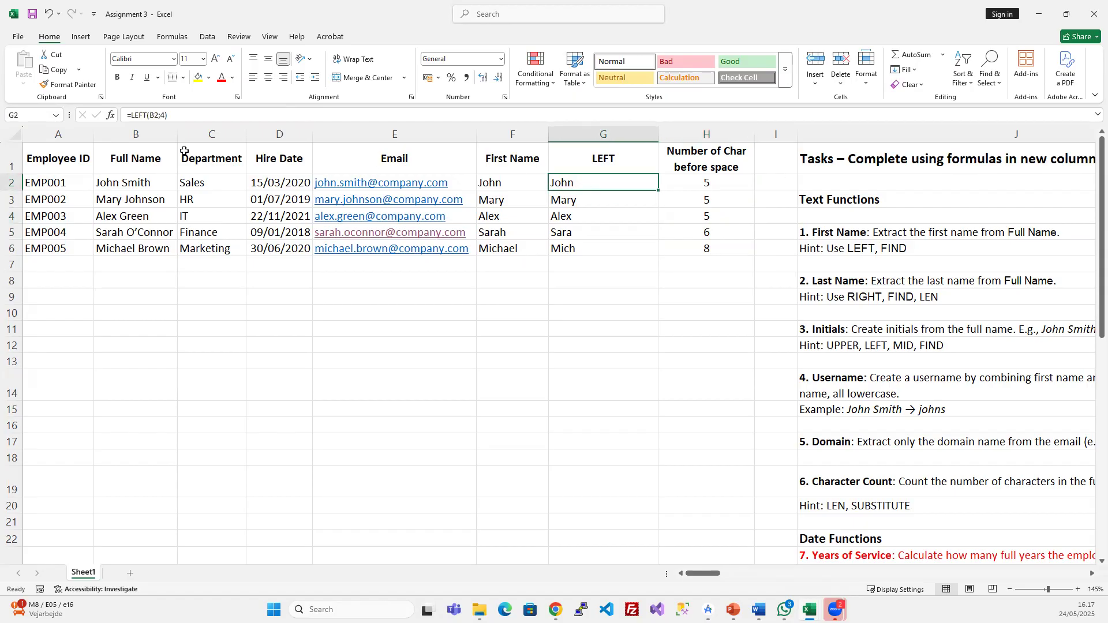
click(165, 115)
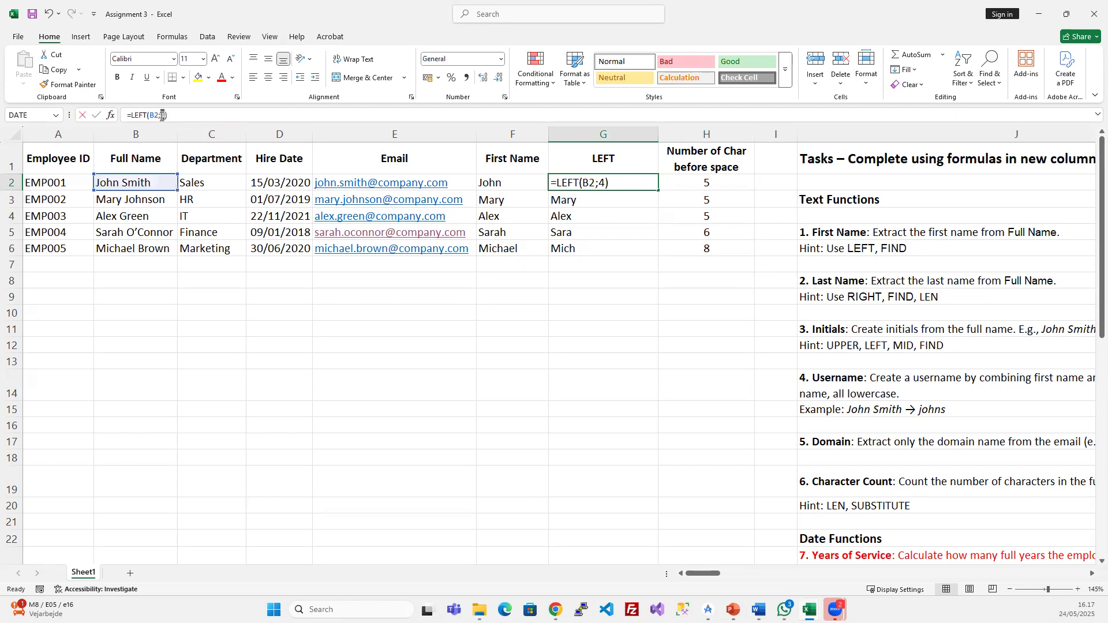
double_click(163, 115)
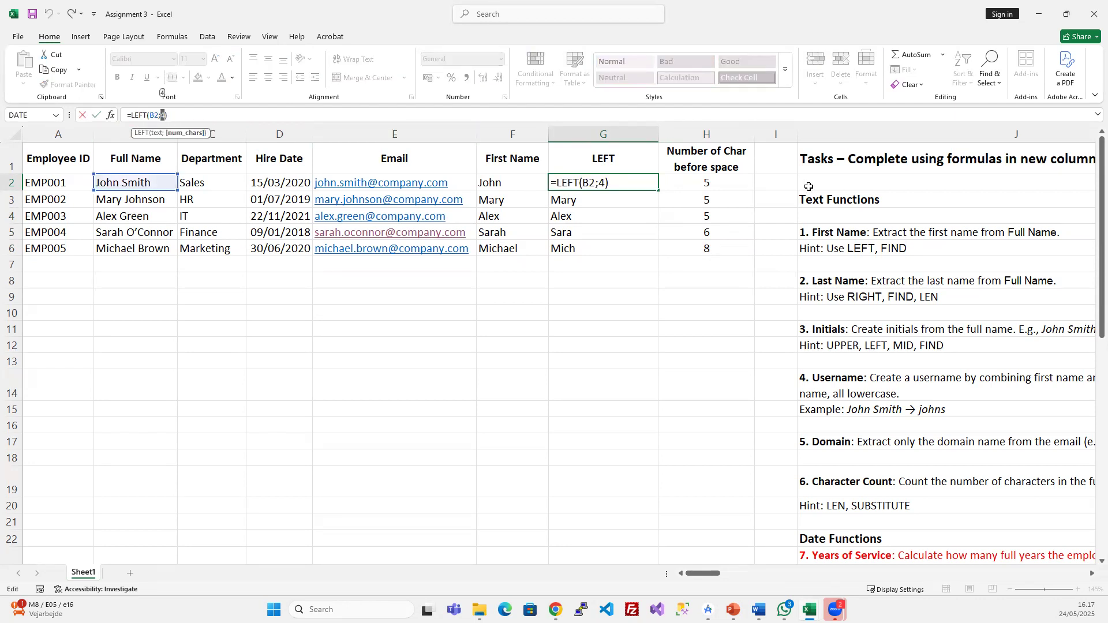
key(Escape)
click(165, 114)
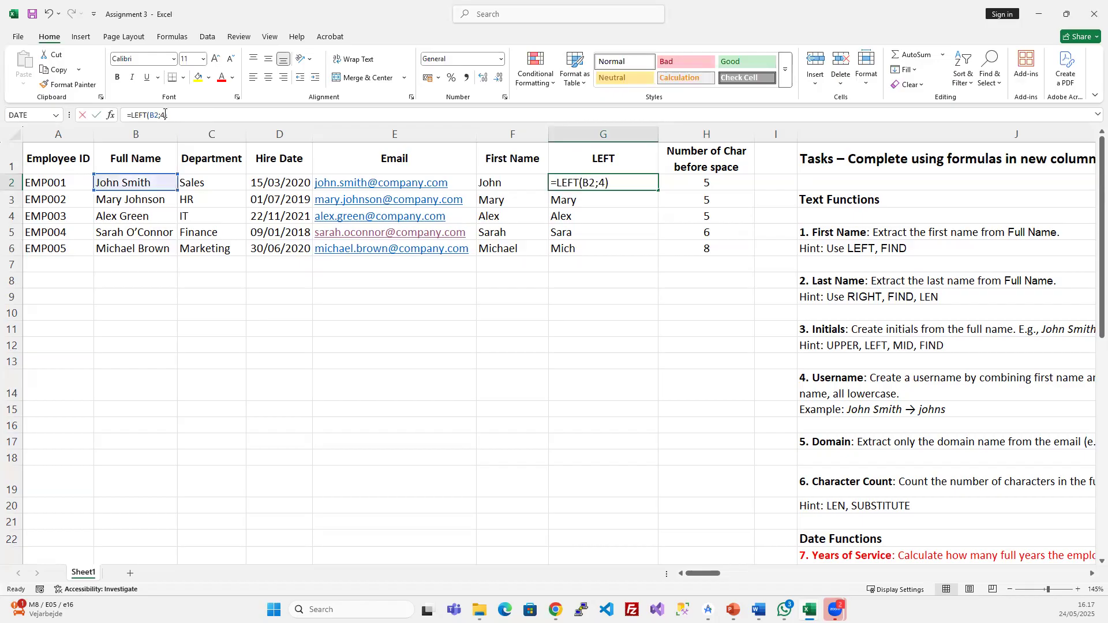
double_click(163, 115)
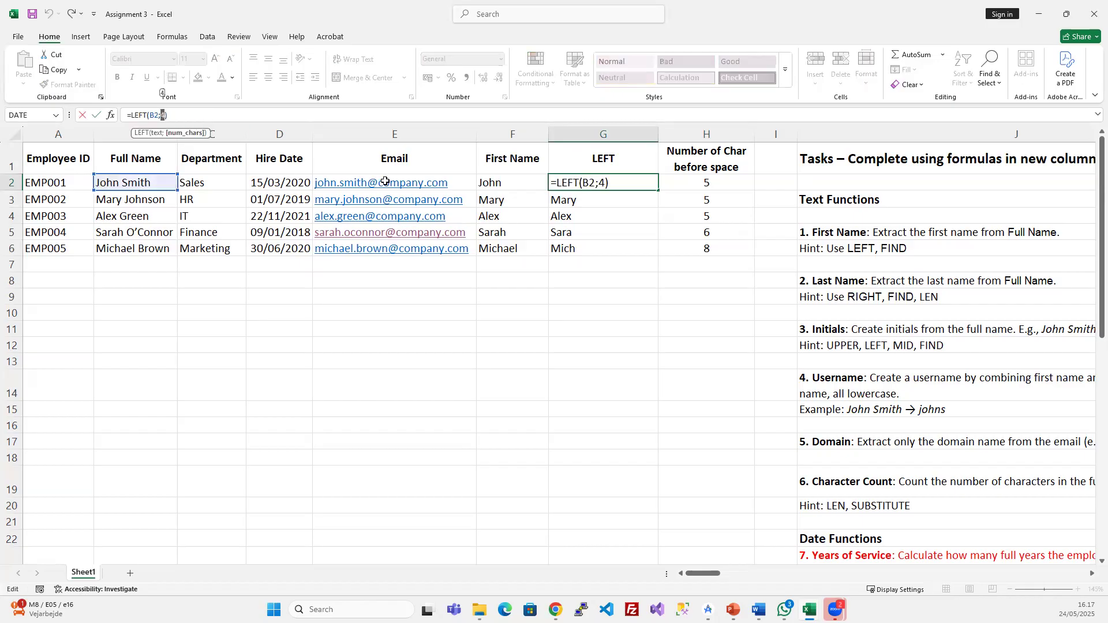
key(Escape)
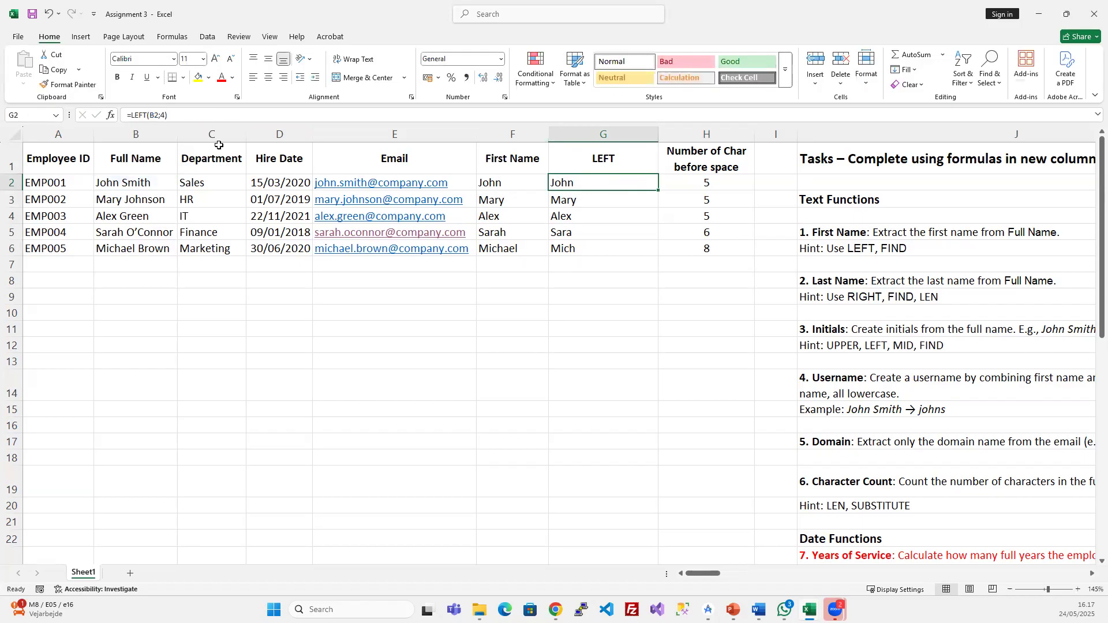
- Compare the LEFT results in G2:G6 with the space positions in H2:H6
click(720, 184)
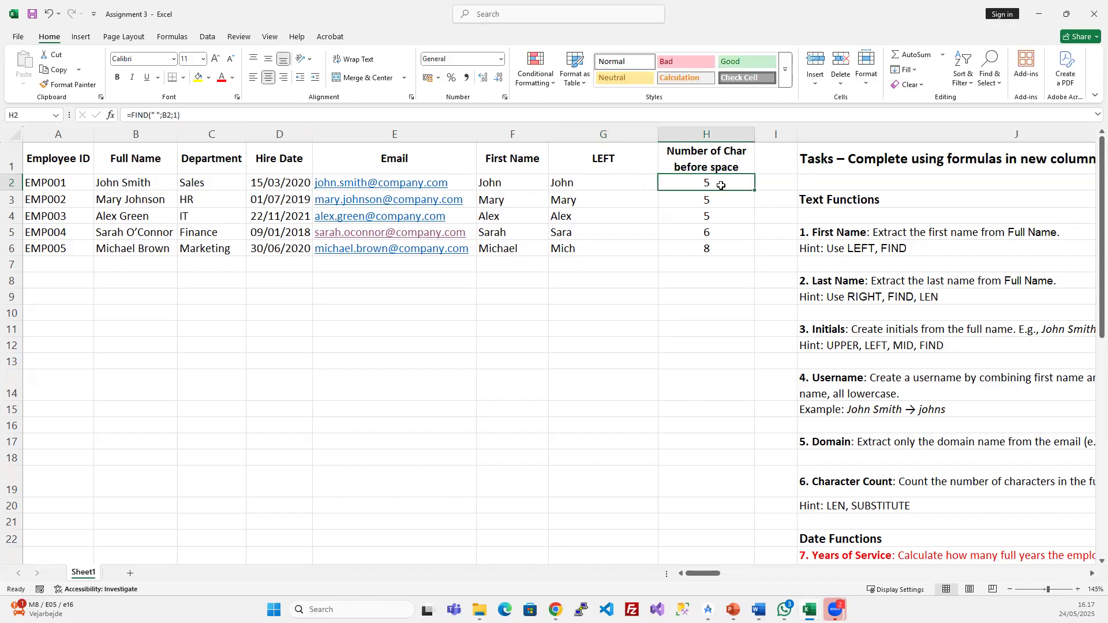
drag(720, 185, 715, 247)
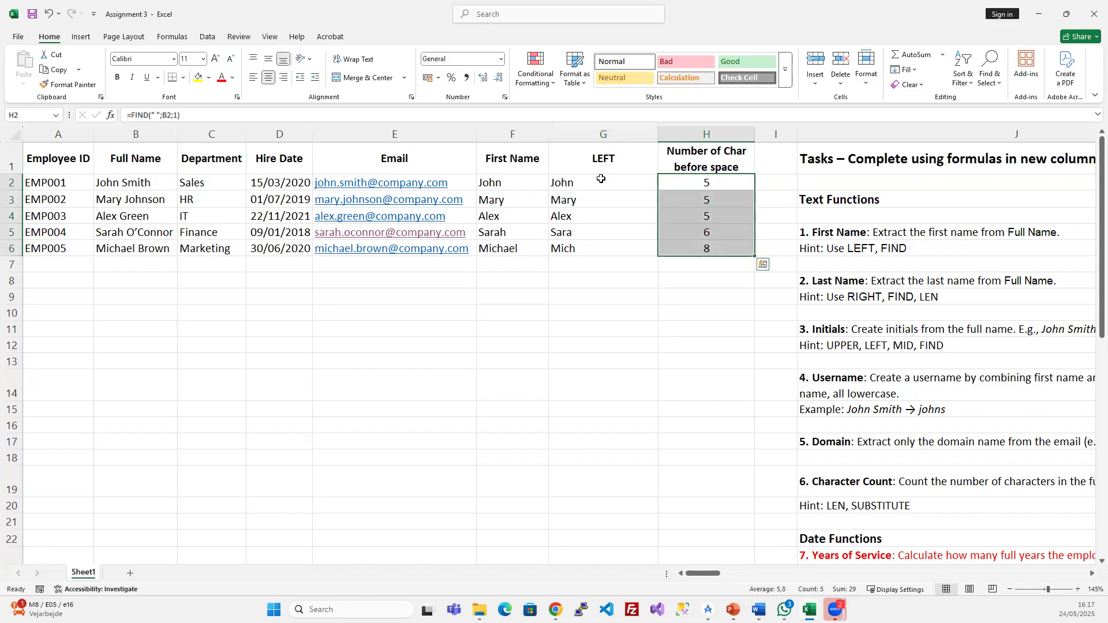
drag(563, 182, 569, 236)
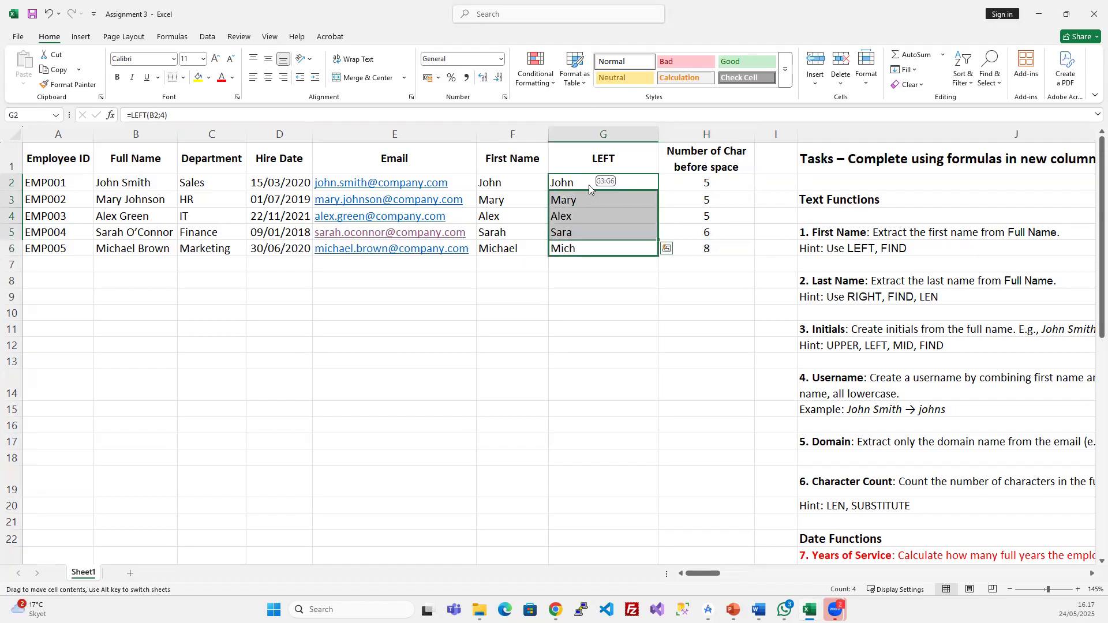
drag(589, 184, 622, 245)
click(700, 231)
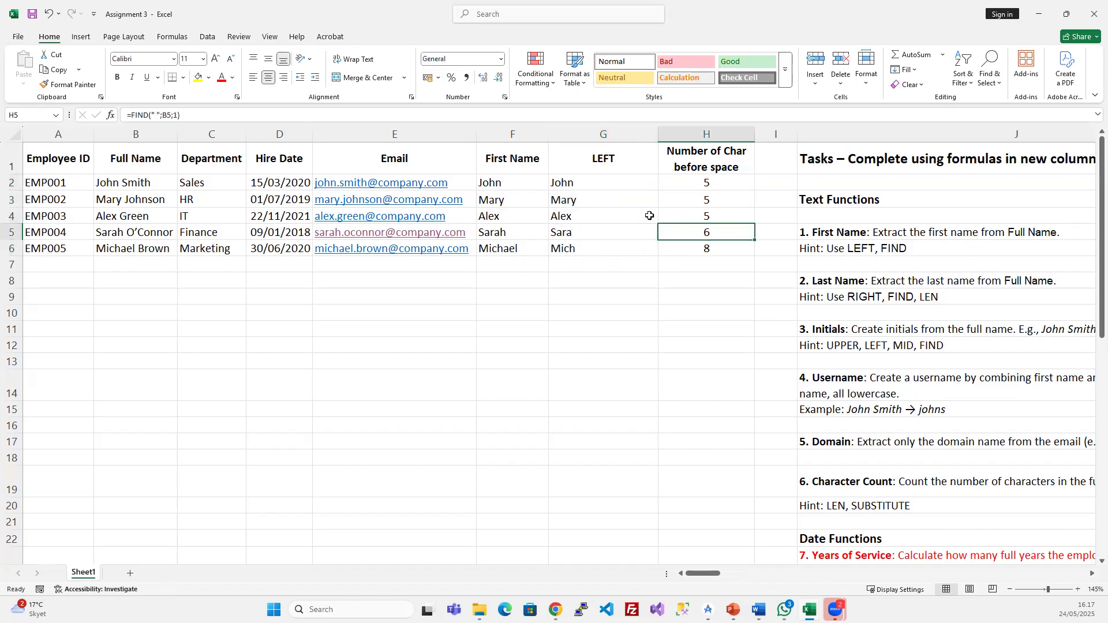
click(605, 176)
click(712, 181)
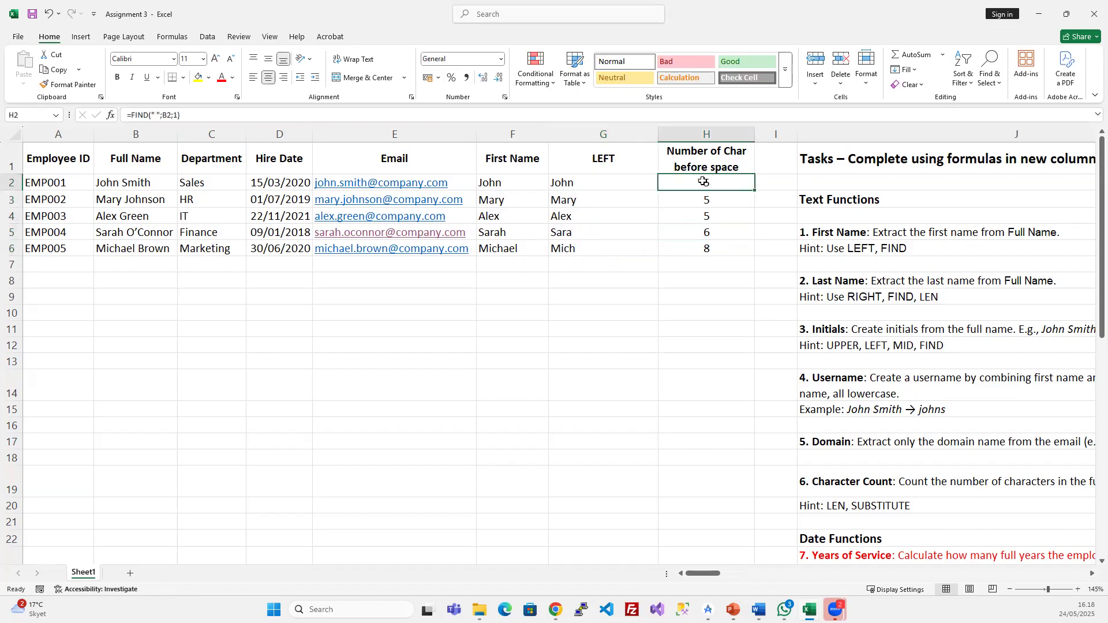
click(595, 182)
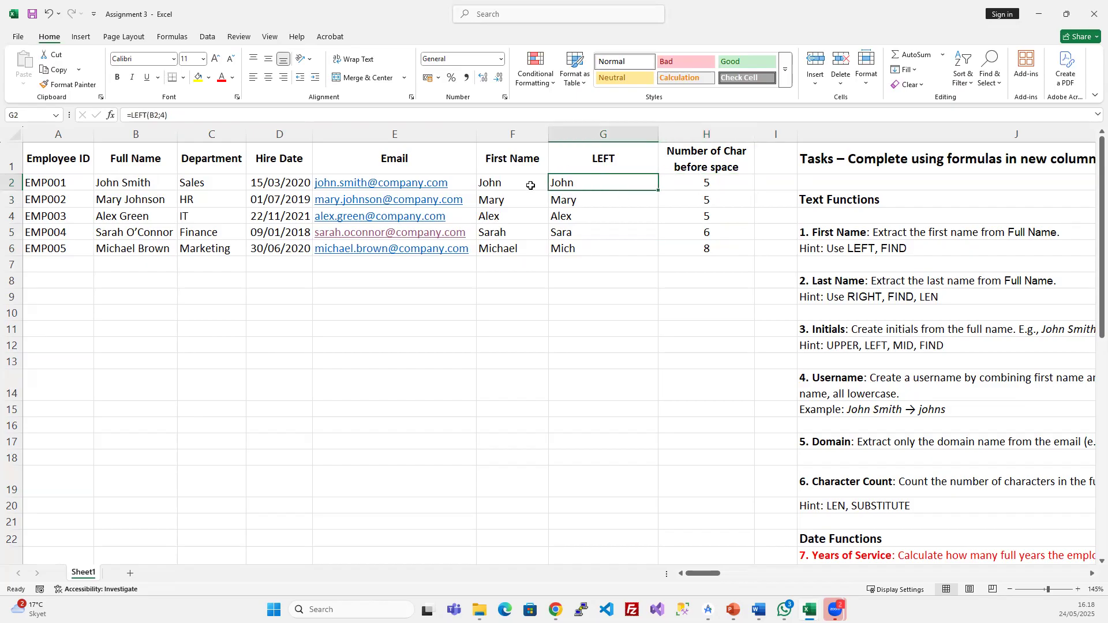
- Change G2 to =LEFT(B2;H2) and fill it down to G6, now returning full first names
click(163, 115)
key(BackSpace)
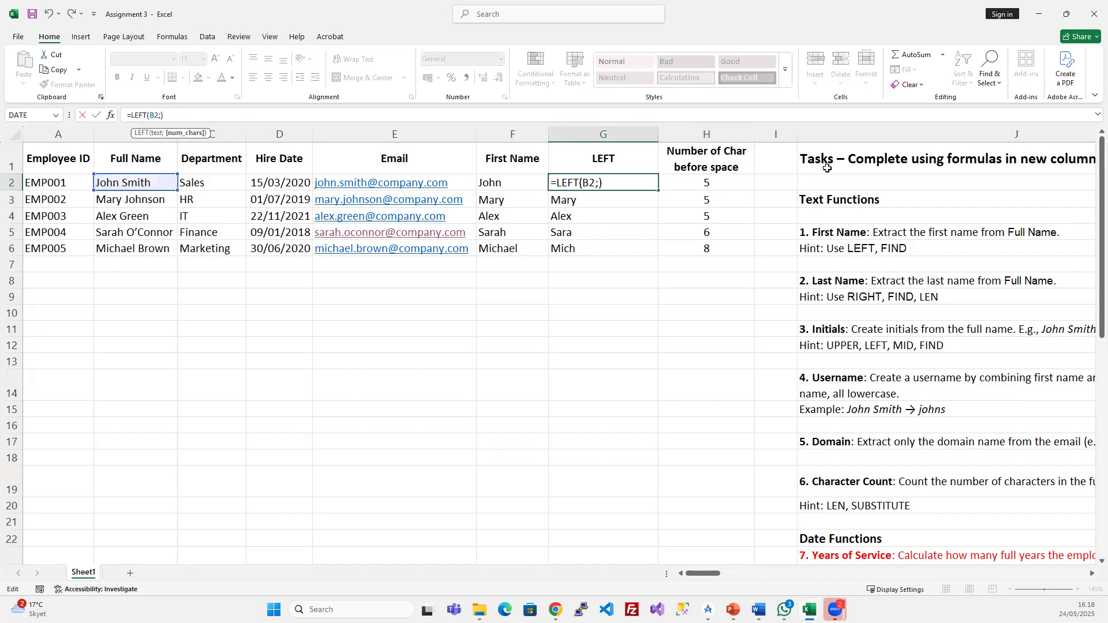
click(716, 179)
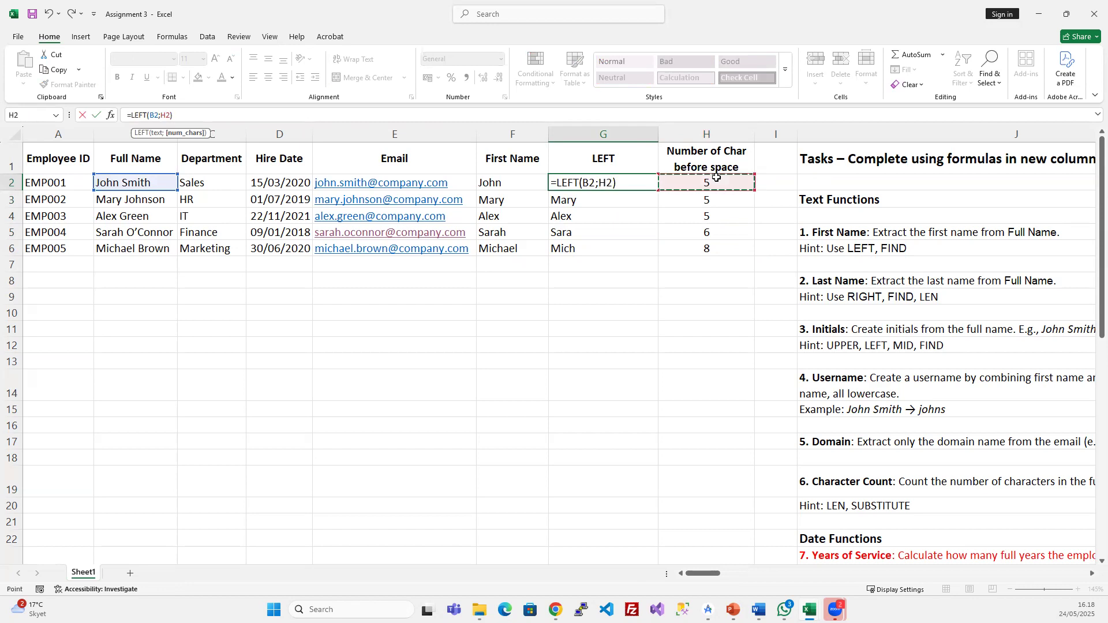
click(153, 115)
click(170, 116)
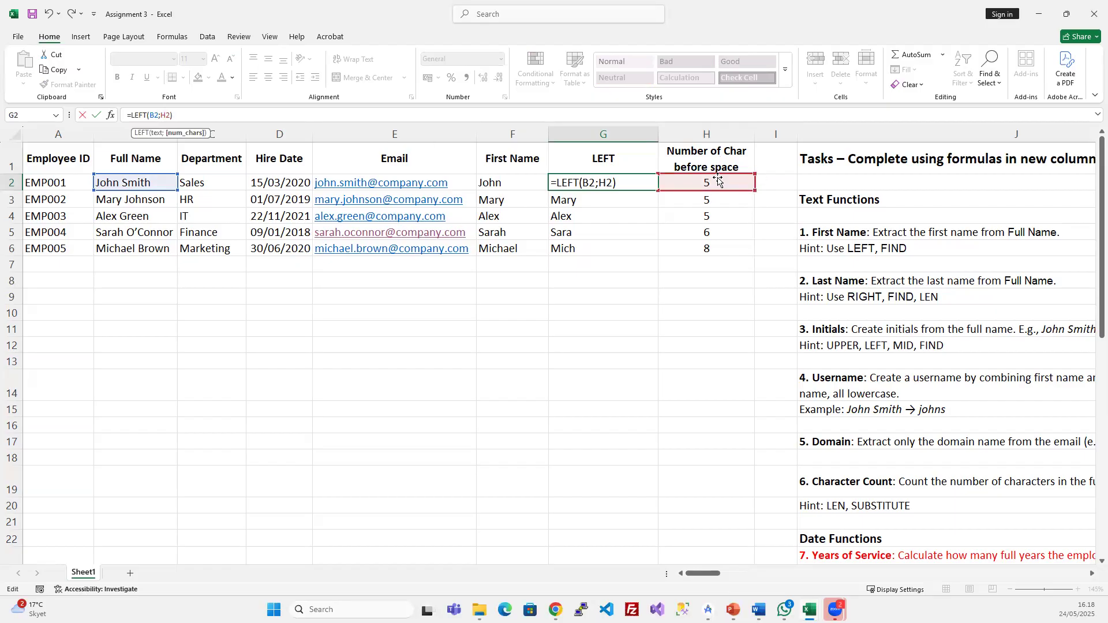
key(Return)
click(591, 181)
drag(591, 181, 586, 244)
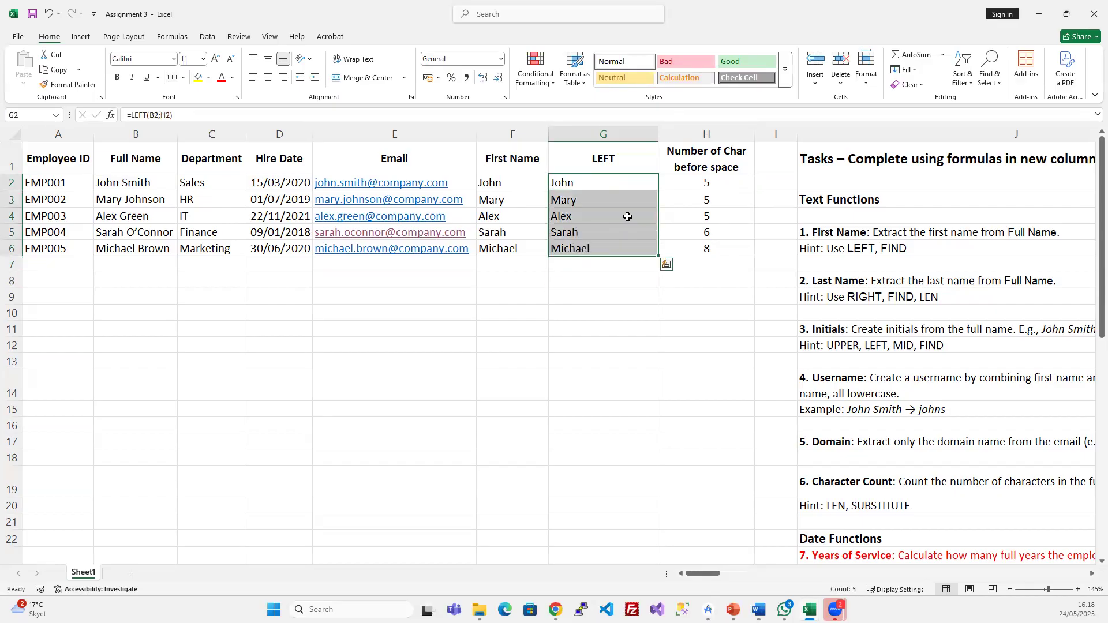
click(600, 247)
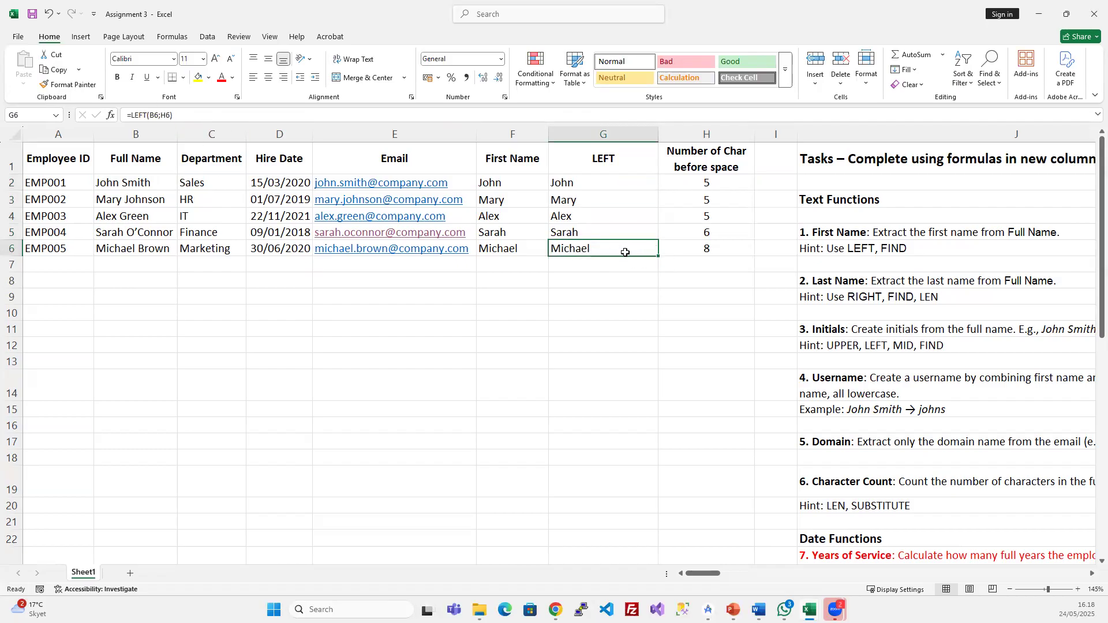
click(714, 182)
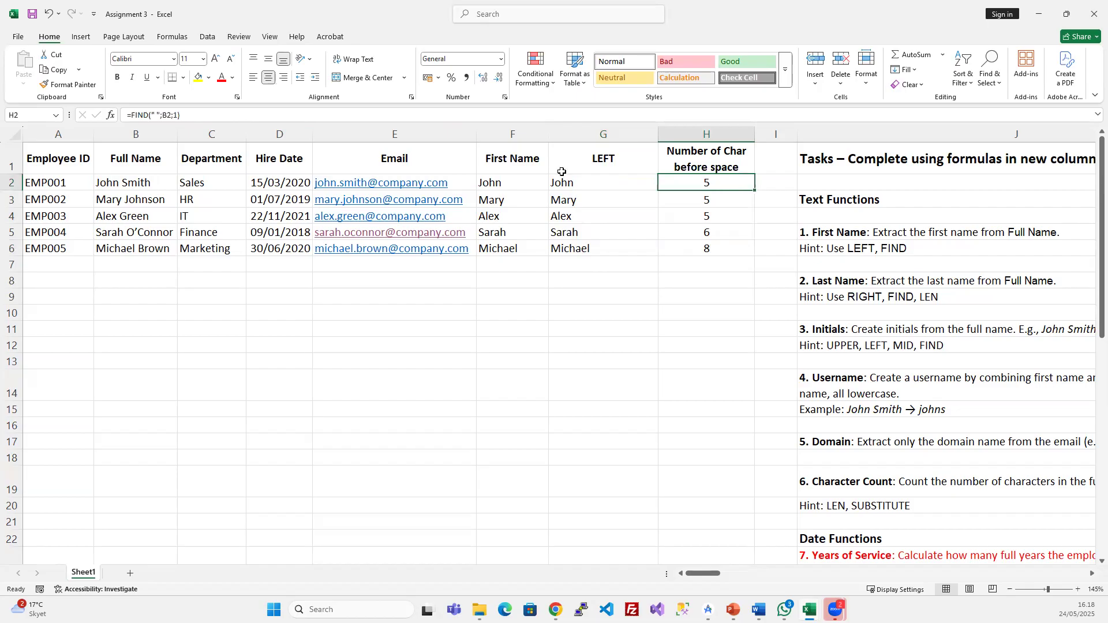
- Change H2 to =FIND(" ";B2;1)-1 and fill it down, giving 4, 4, 4, 5, 7
click(241, 115)
text(-)
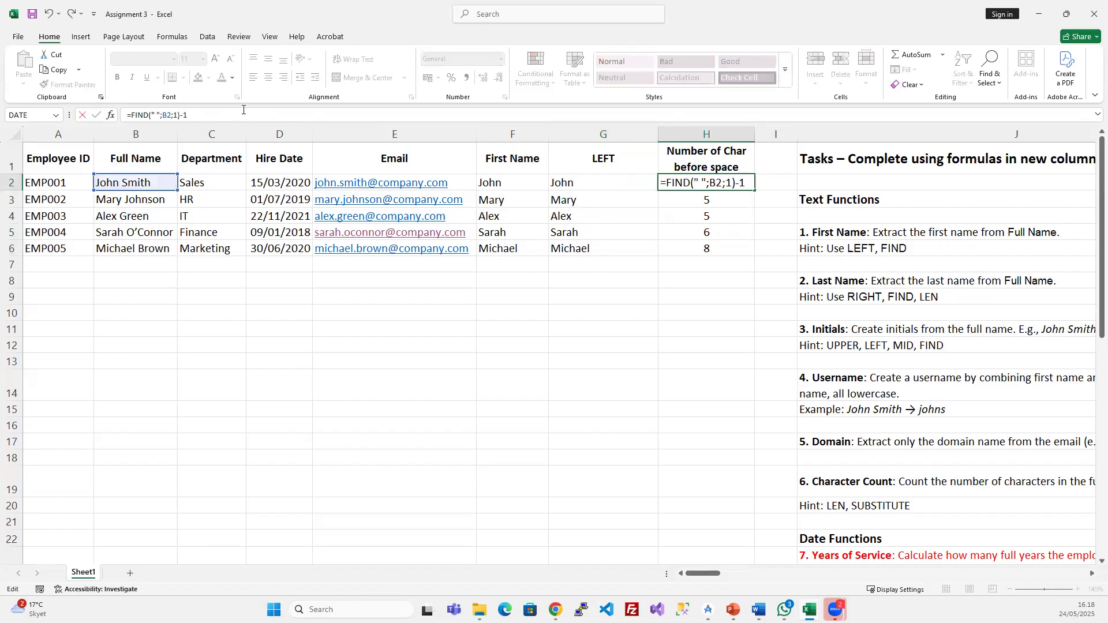
text(1)
key(Return)
drag(718, 184, 715, 243)
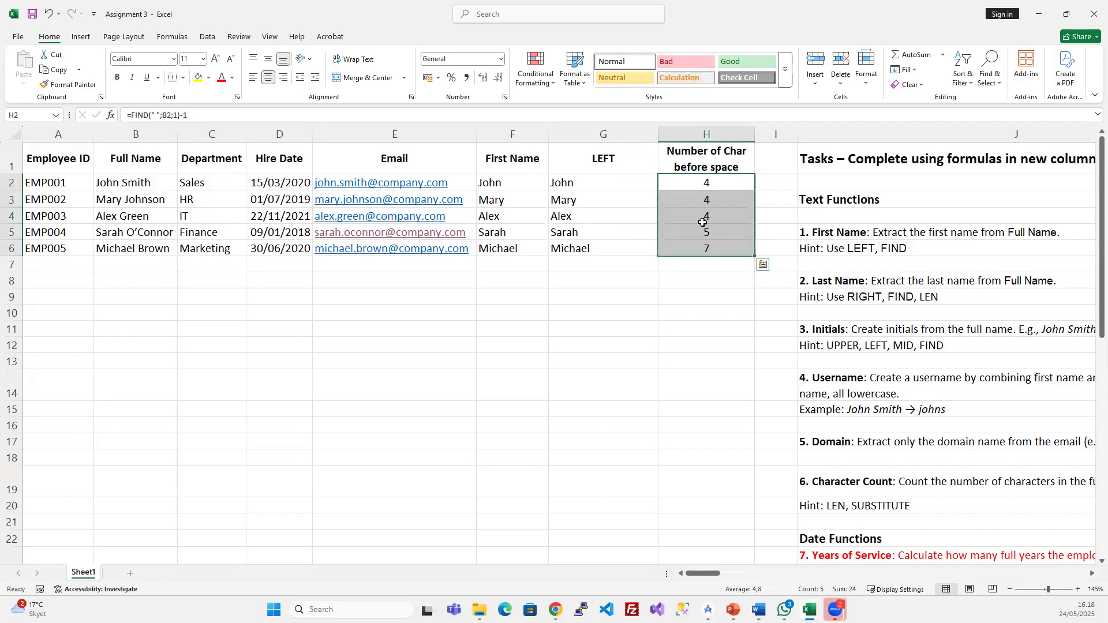
- Check each first-name result in column G still shows the full first name
click(563, 184)
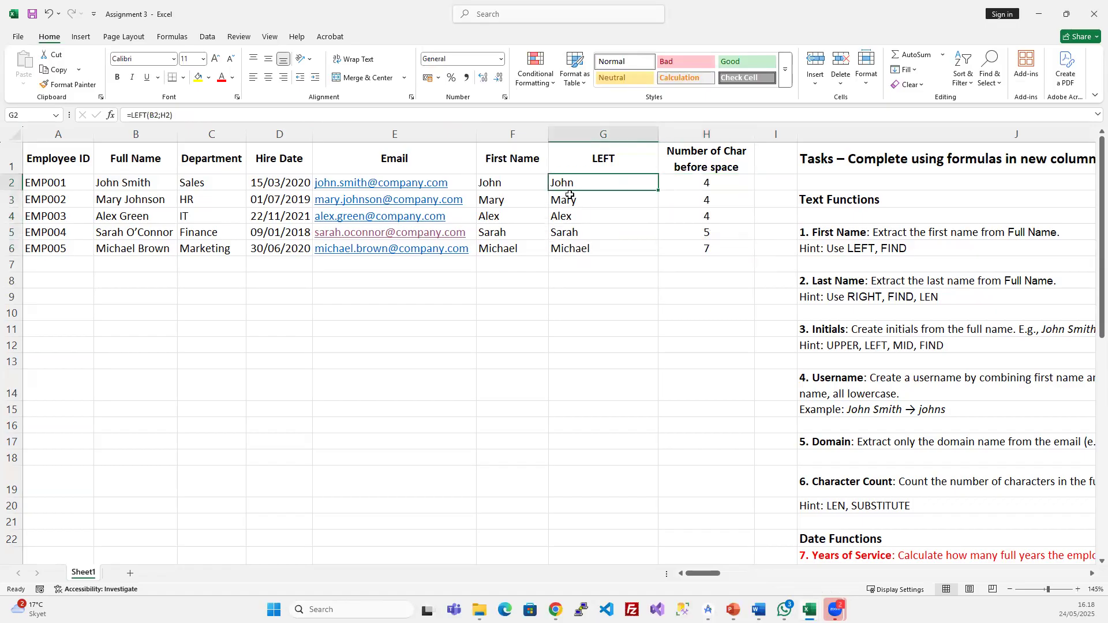
click(602, 245)
click(601, 233)
click(591, 215)
click(588, 202)
click(617, 250)
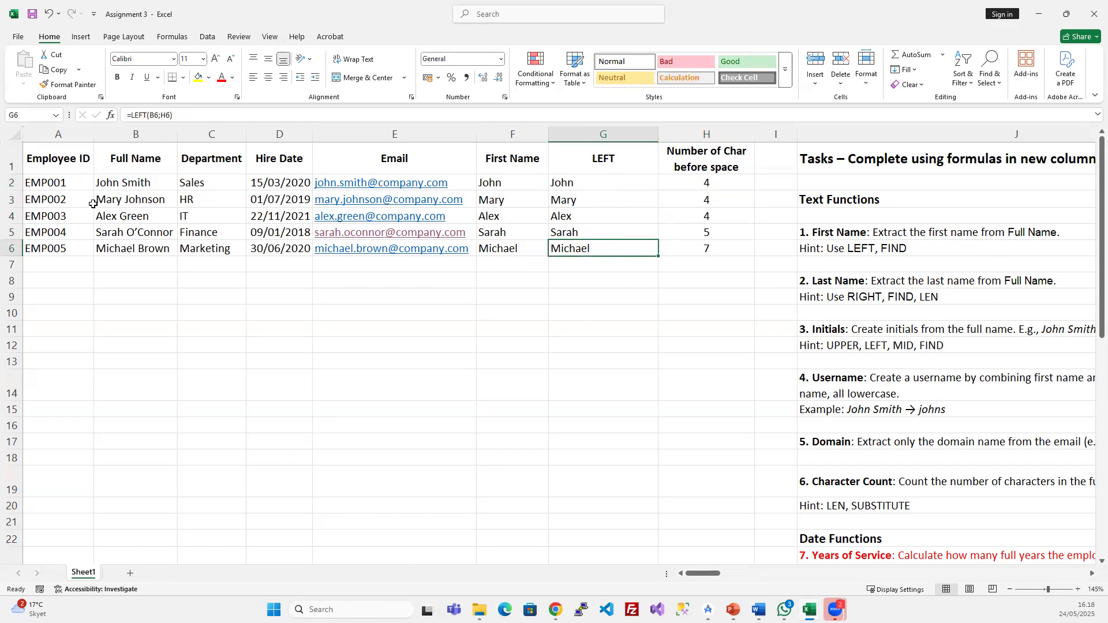
click(127, 266)
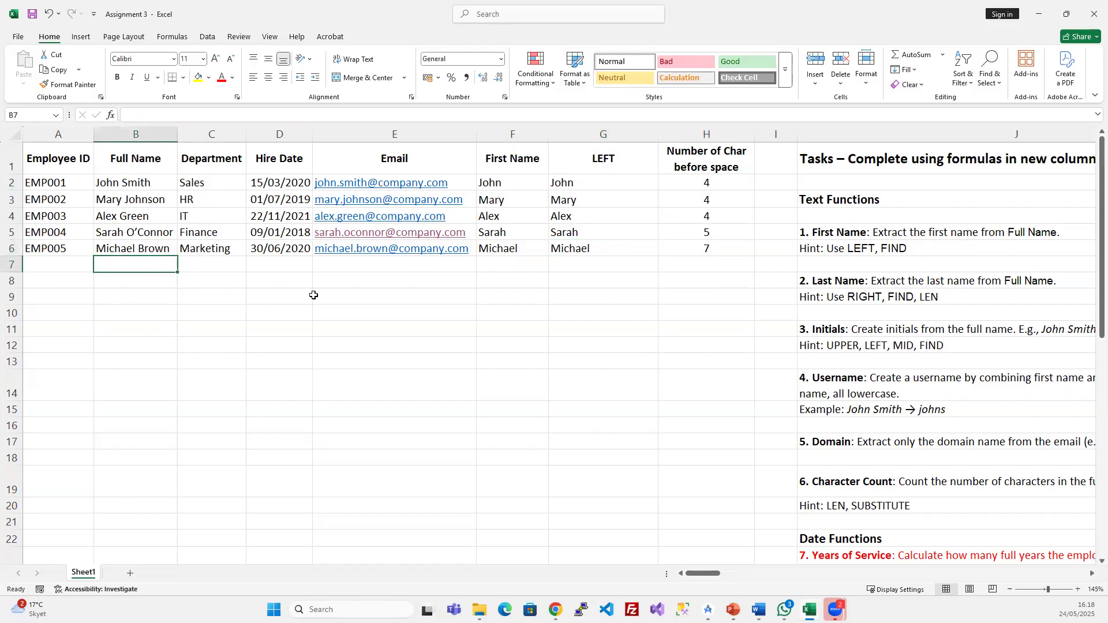
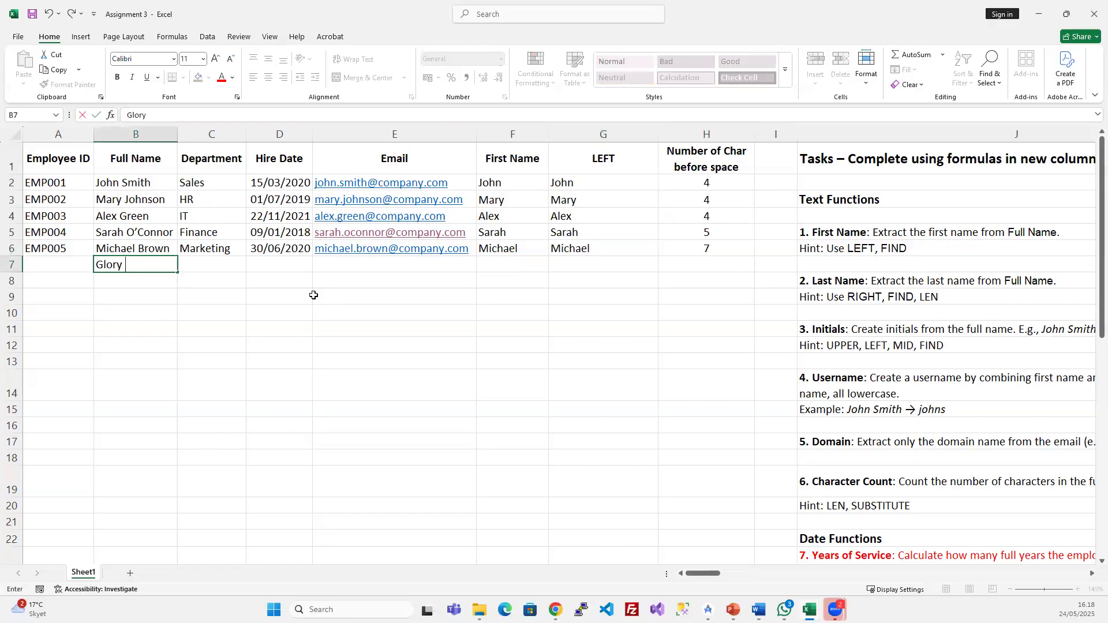
- Add a two-word test full name in B7 and check its results in H7 and F7
click(359, 296)
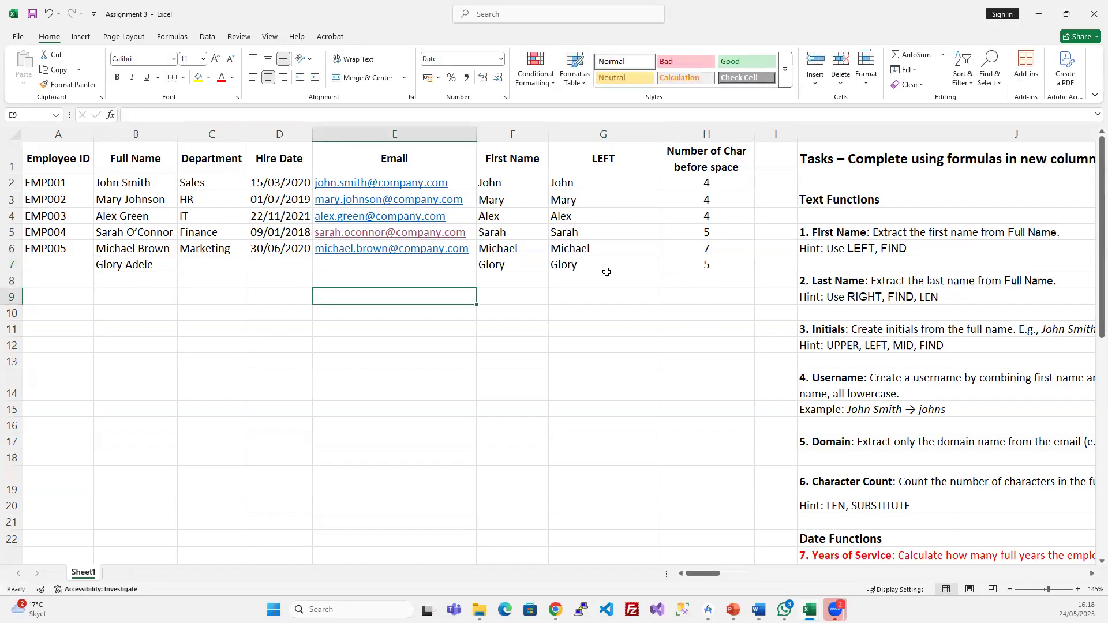
click(722, 264)
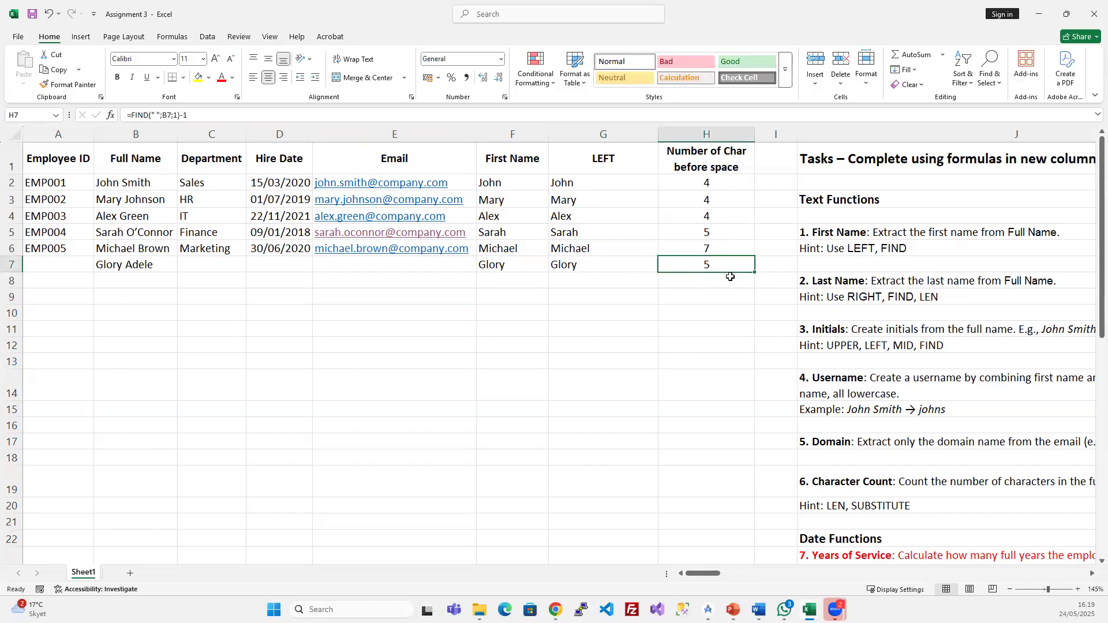
click(488, 267)
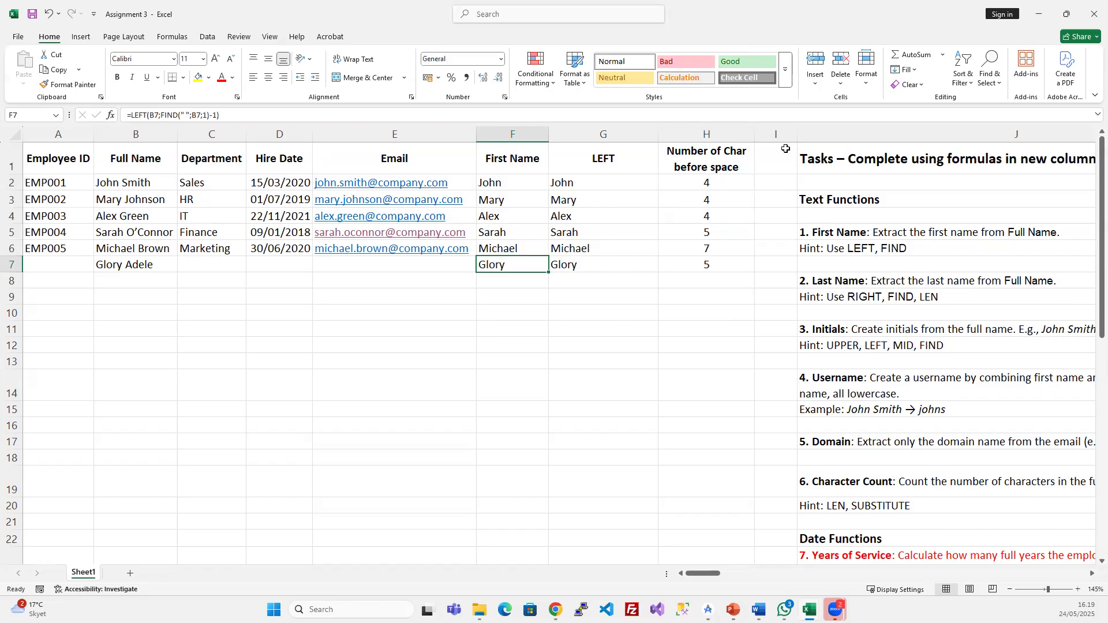
- Autofit column G to its names, then widen it slightly
double_click(658, 130)
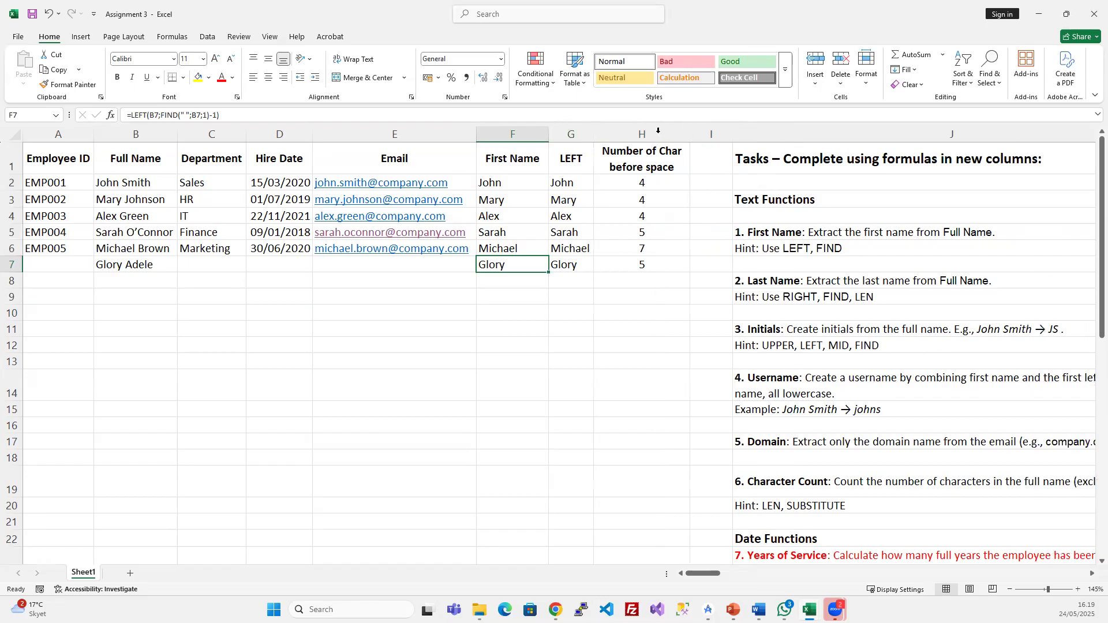
drag(593, 134, 610, 134)
click(643, 199)
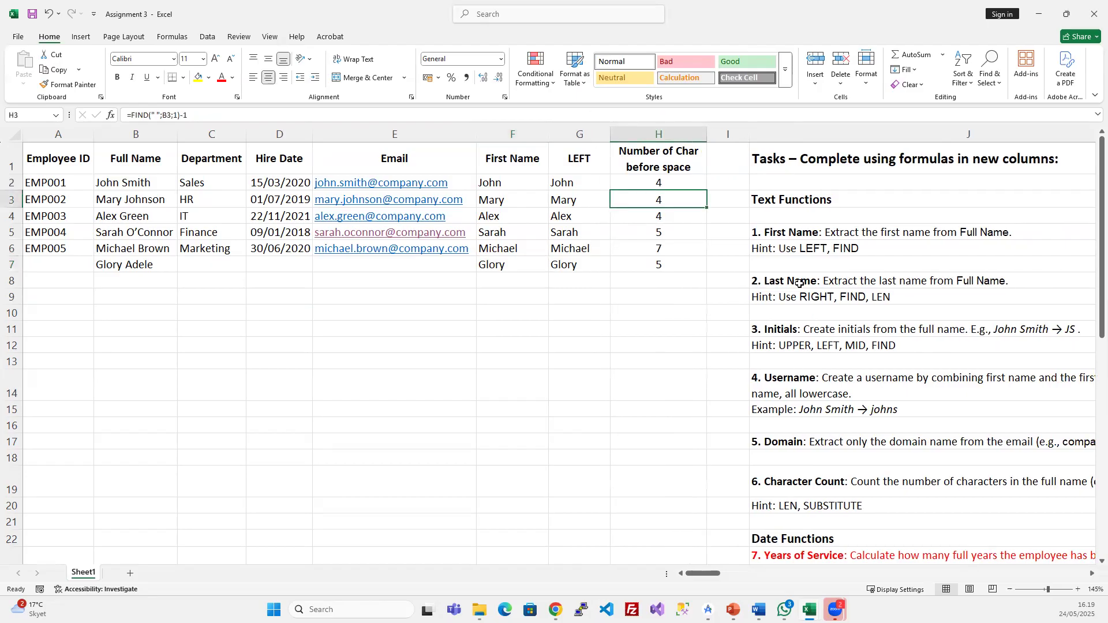
- Read the Last Name task description and its hint: RIGHT, FIND, LEN
drag(799, 283, 798, 298)
scroll(821, 454, down, 5)
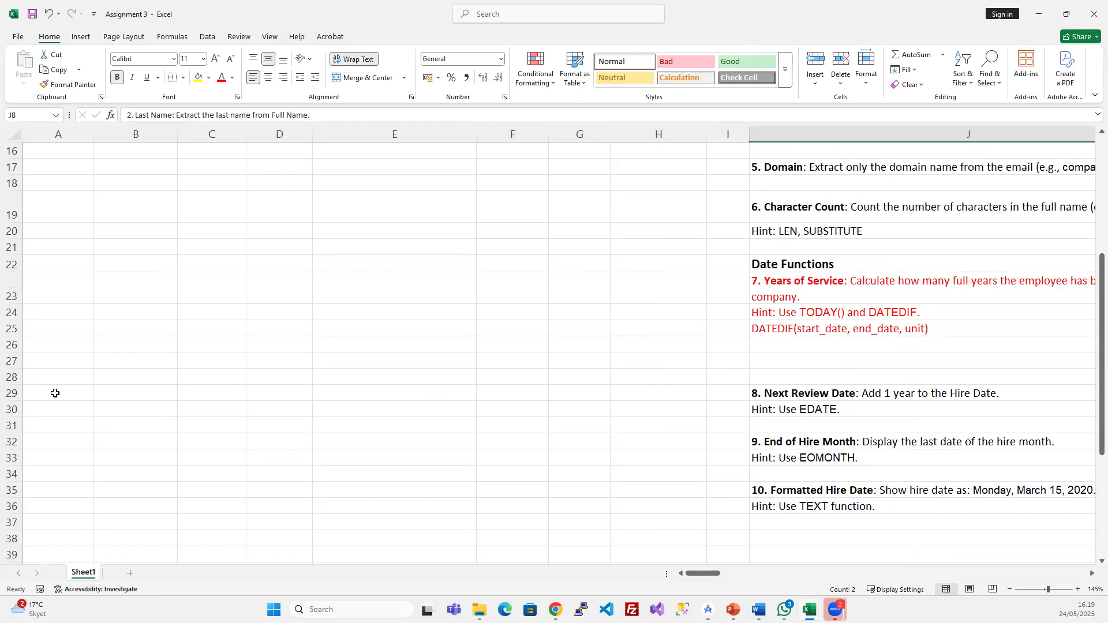
scroll(801, 359, up, 3)
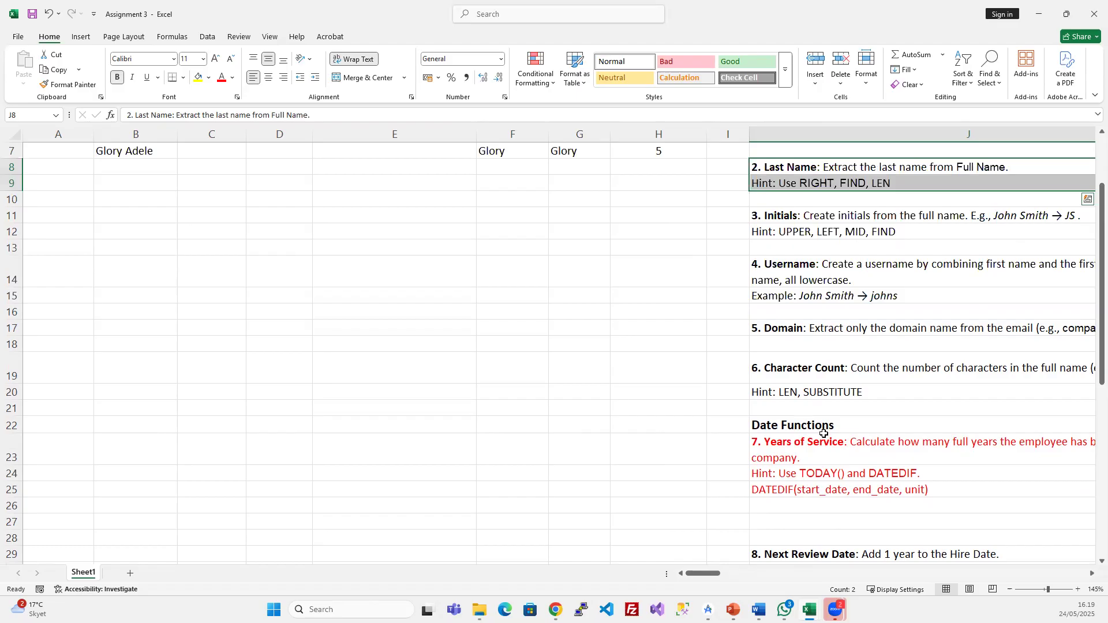
scroll(821, 442, up, 2)
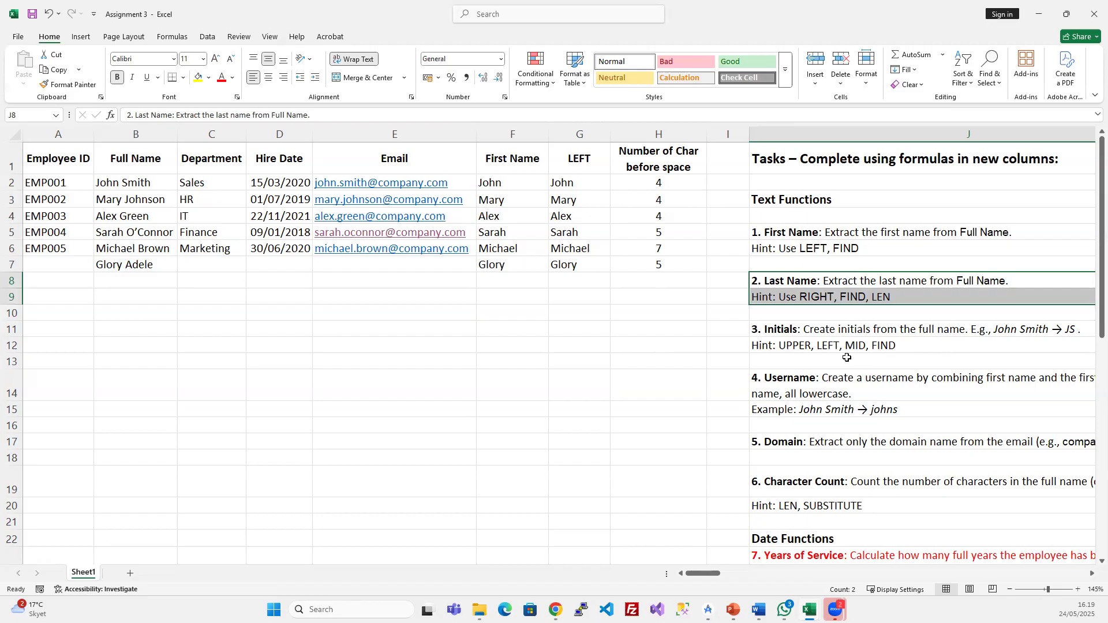
click(846, 357)
click(792, 295)
click(795, 281)
click(799, 298)
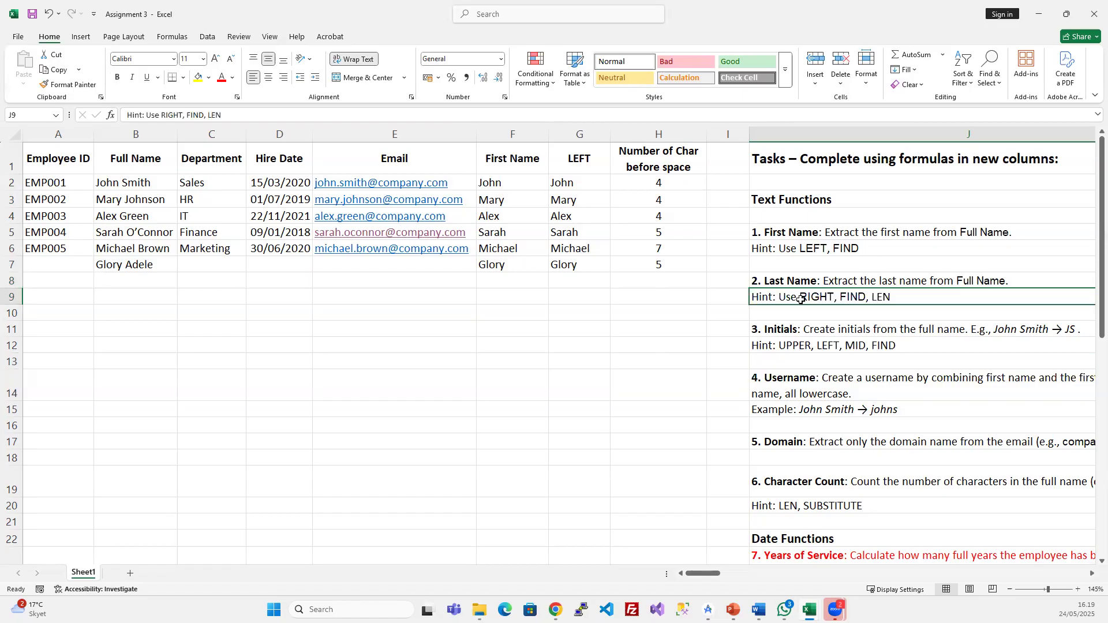
click(670, 313)
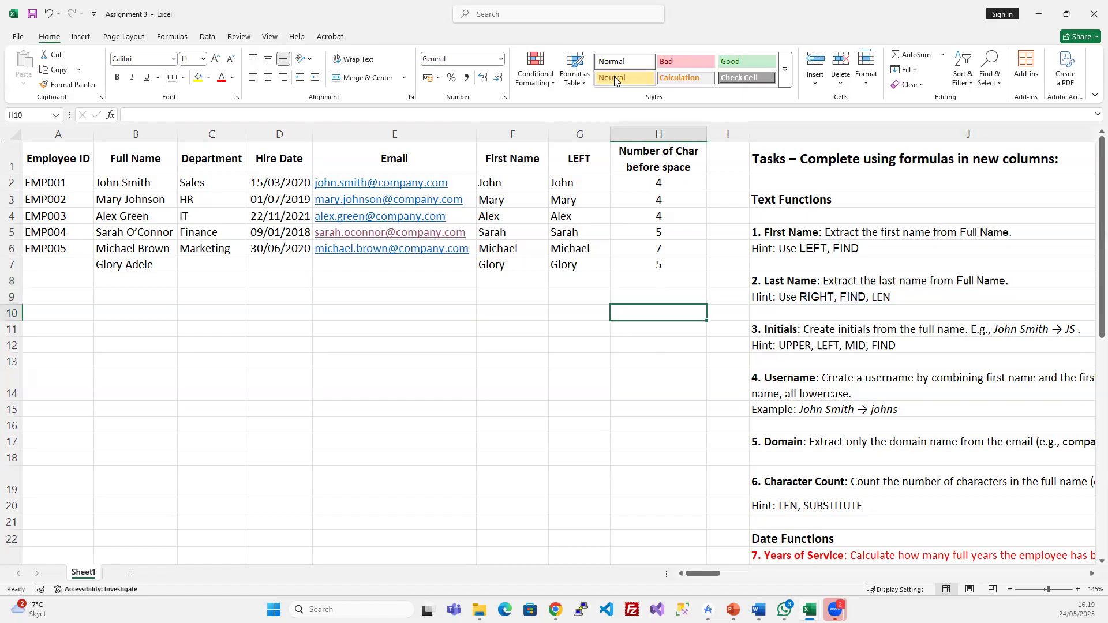
drag(525, 126, 634, 126)
text(-)
key(Escape)
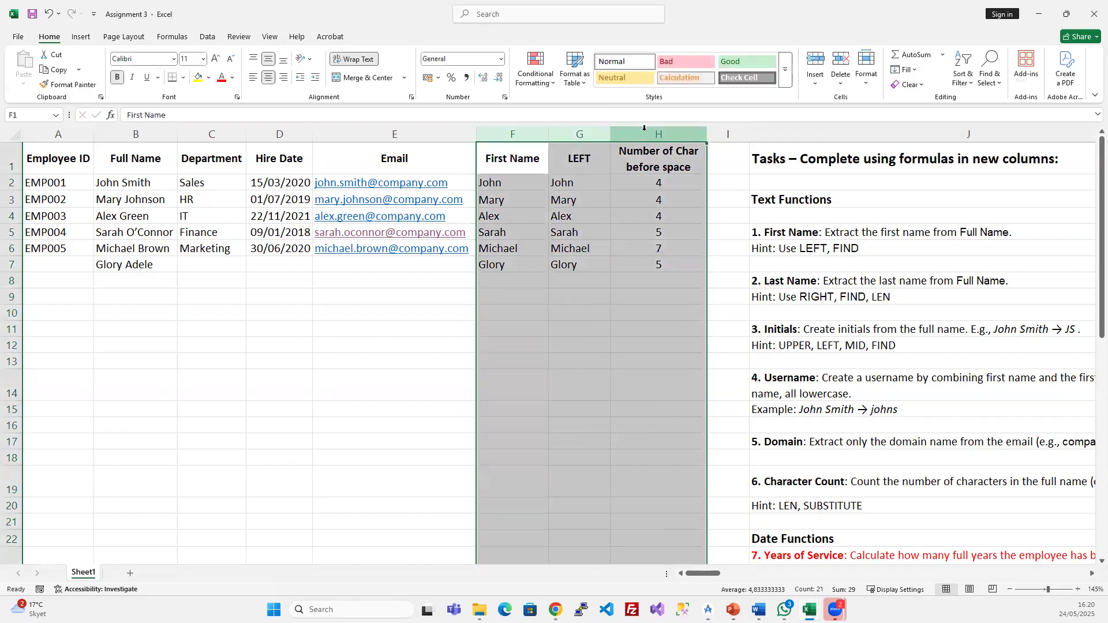
key(Delete)
key(Down)
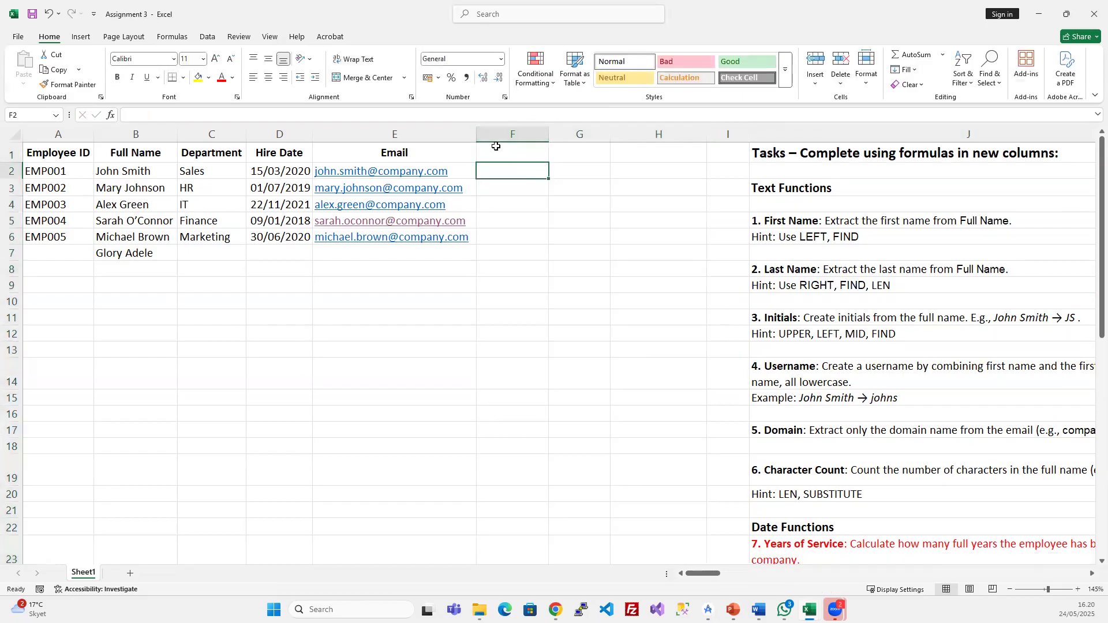
click(496, 147)
text(La)
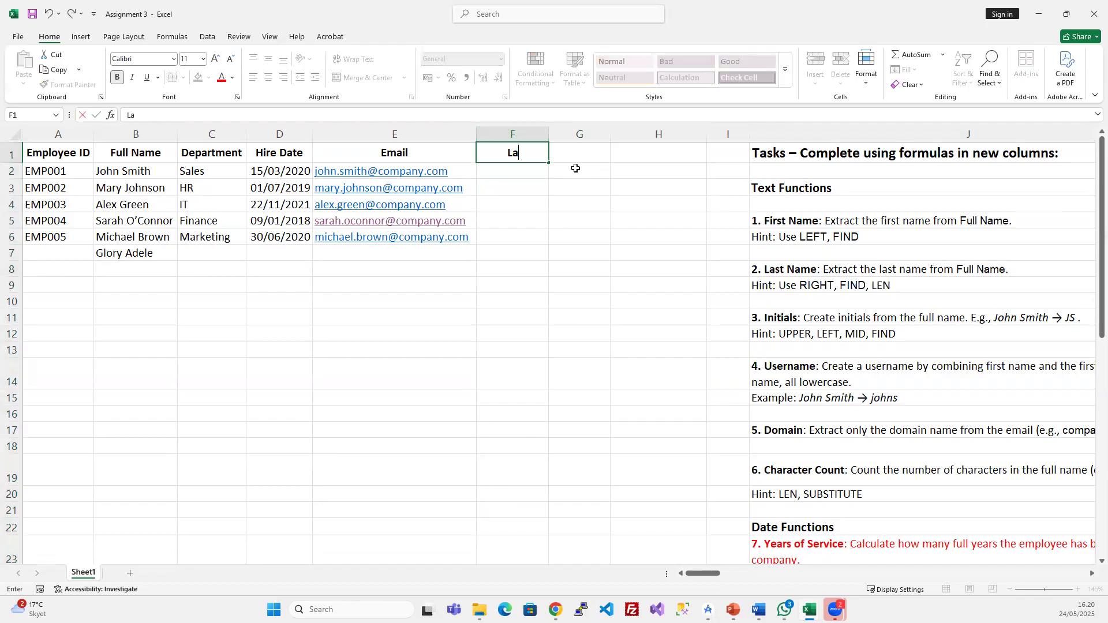
text(st Name)
key(Return)
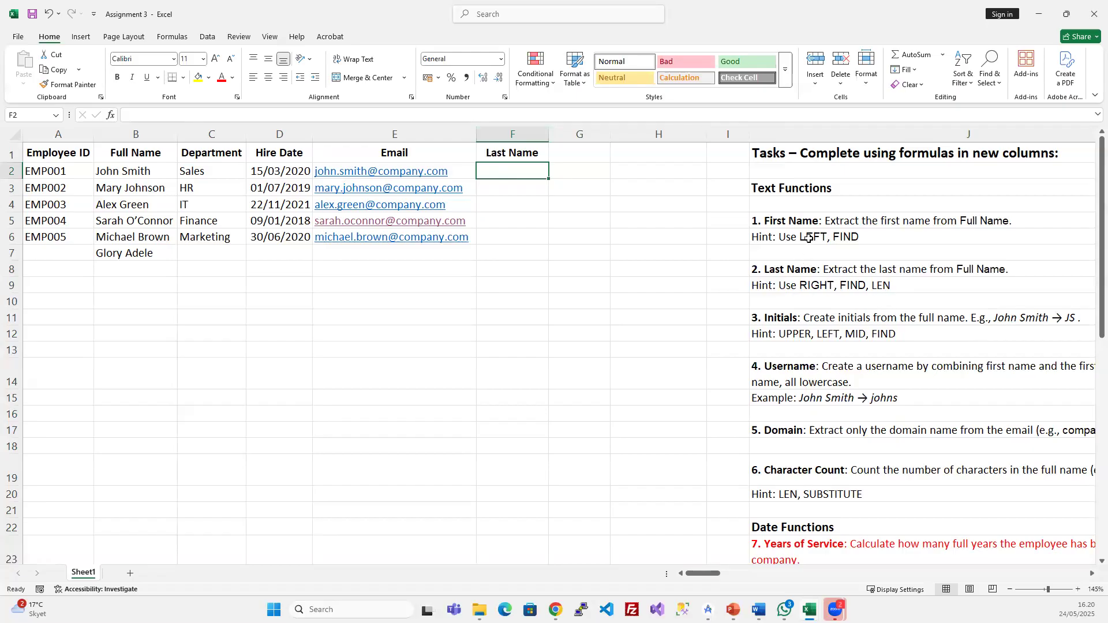
double_click(188, 204)
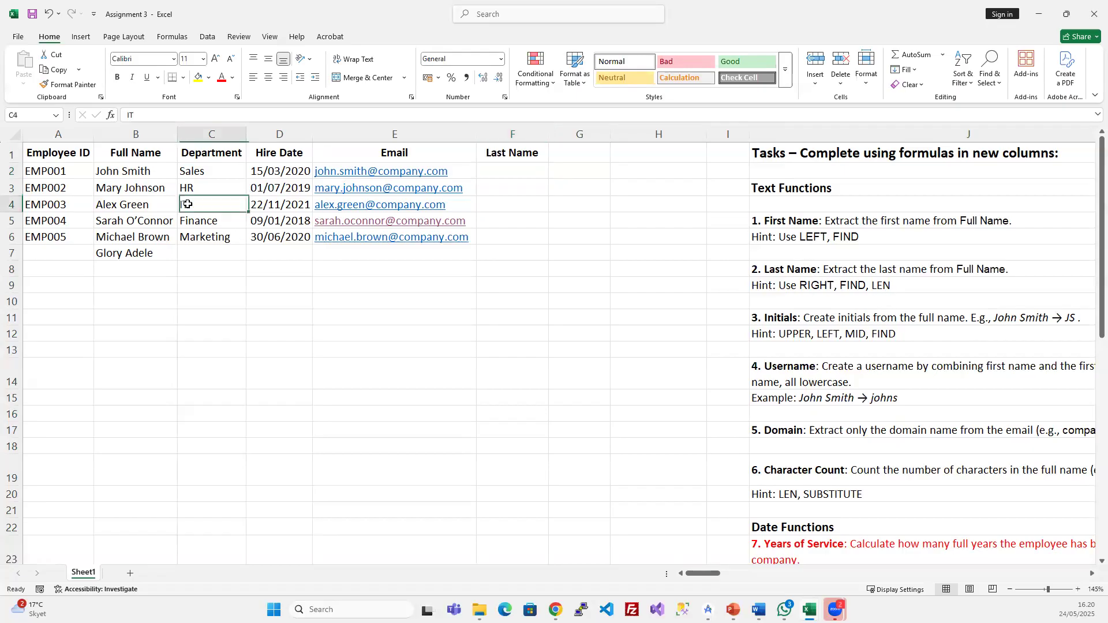
click(154, 169)
double_click(154, 168)
drag(155, 169, 121, 169)
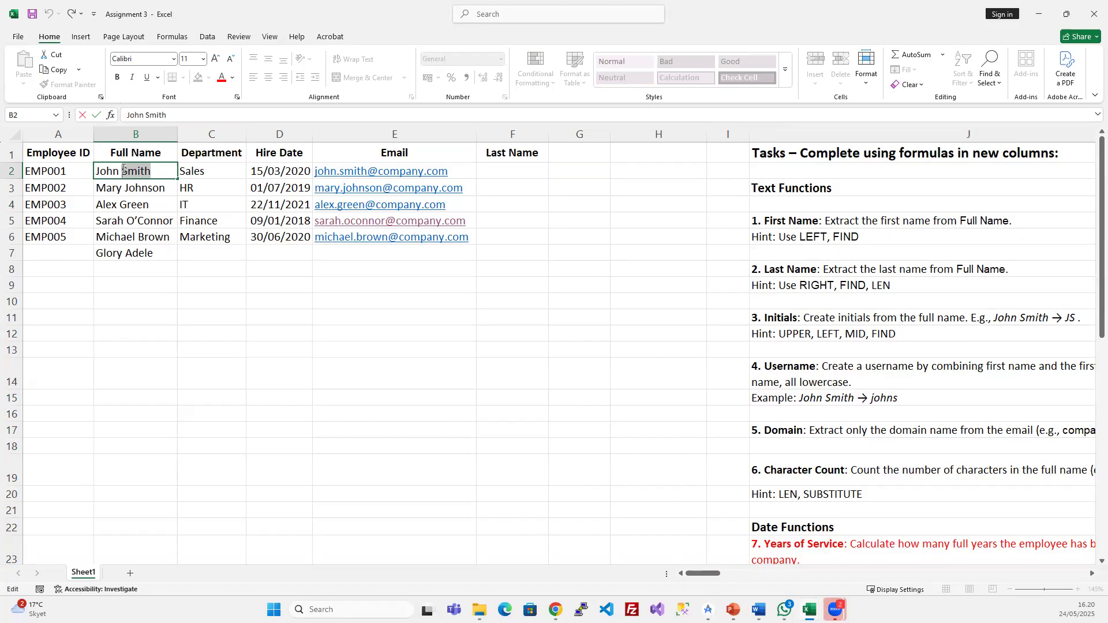
click(99, 169)
drag(97, 171, 117, 168)
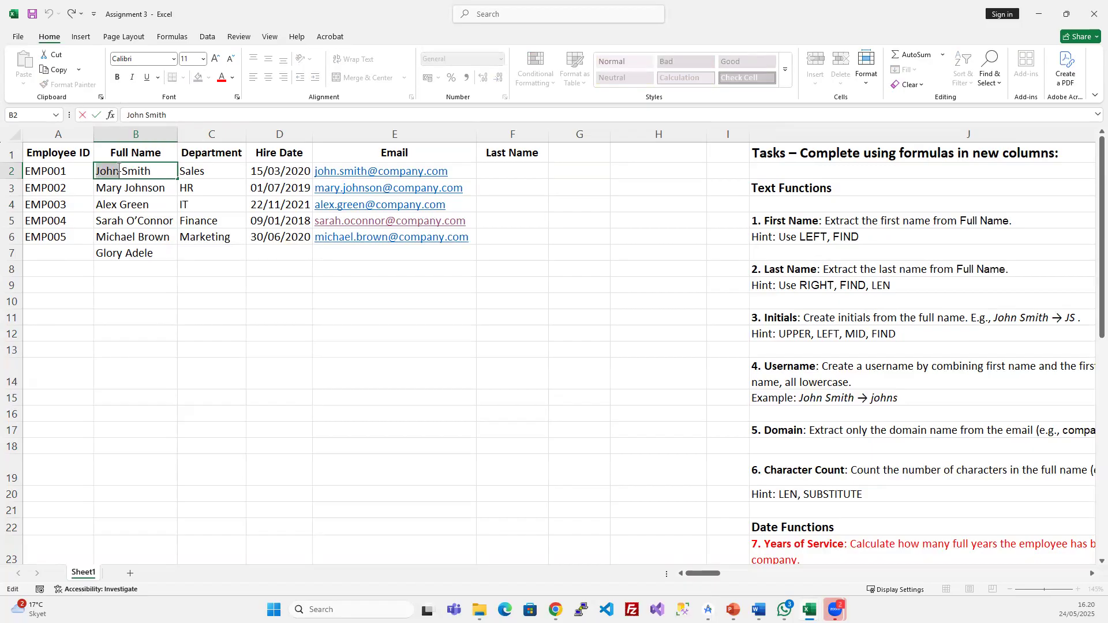
key(Escape)
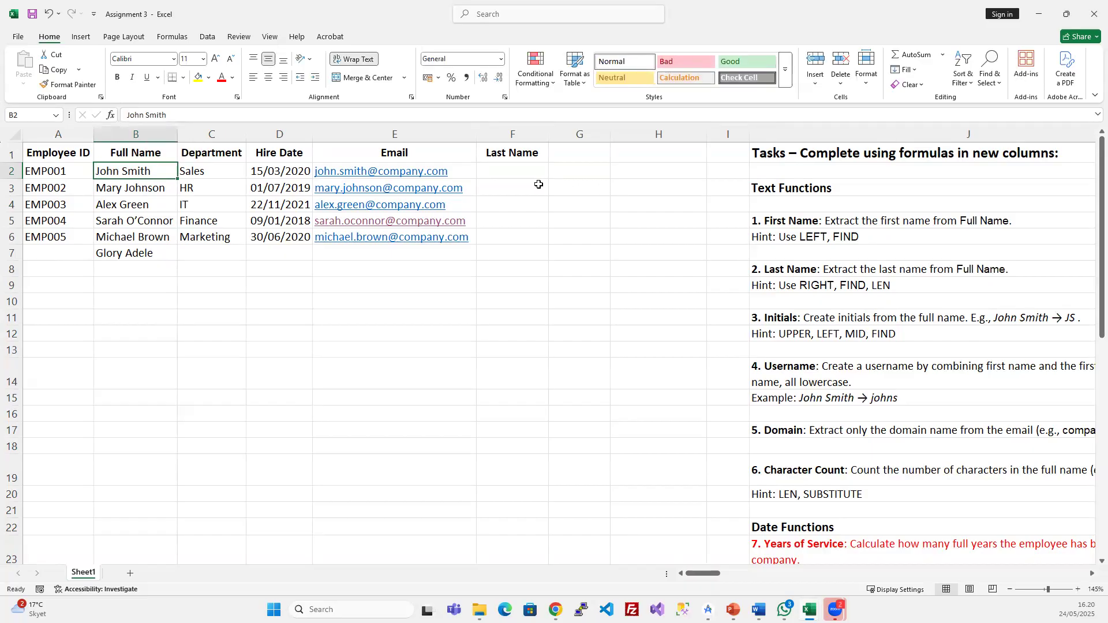
click(516, 172)
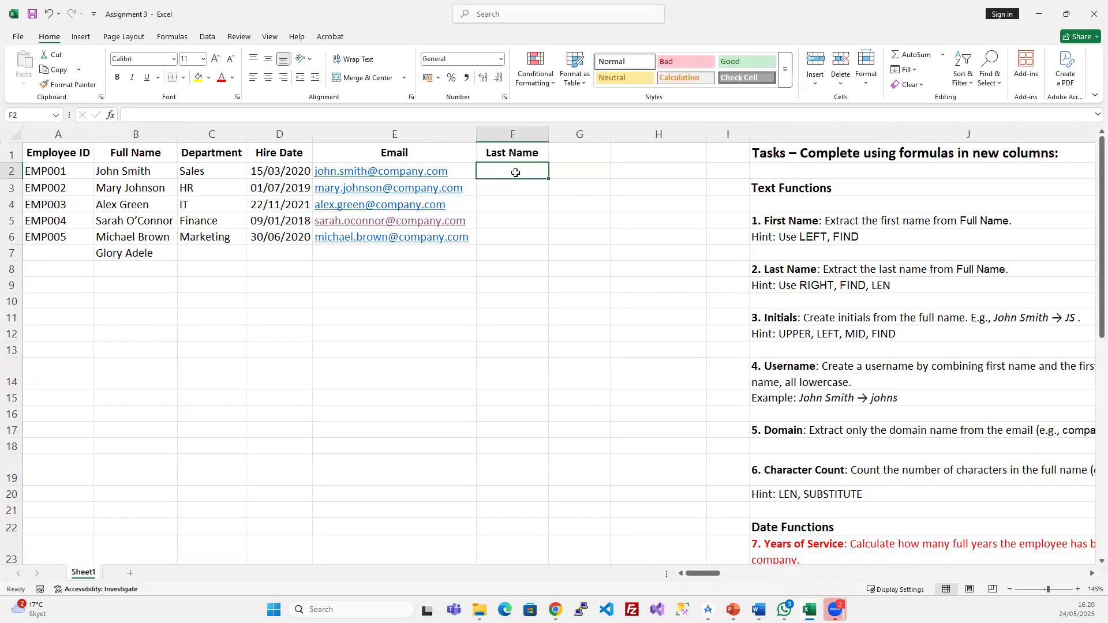
click(132, 173)
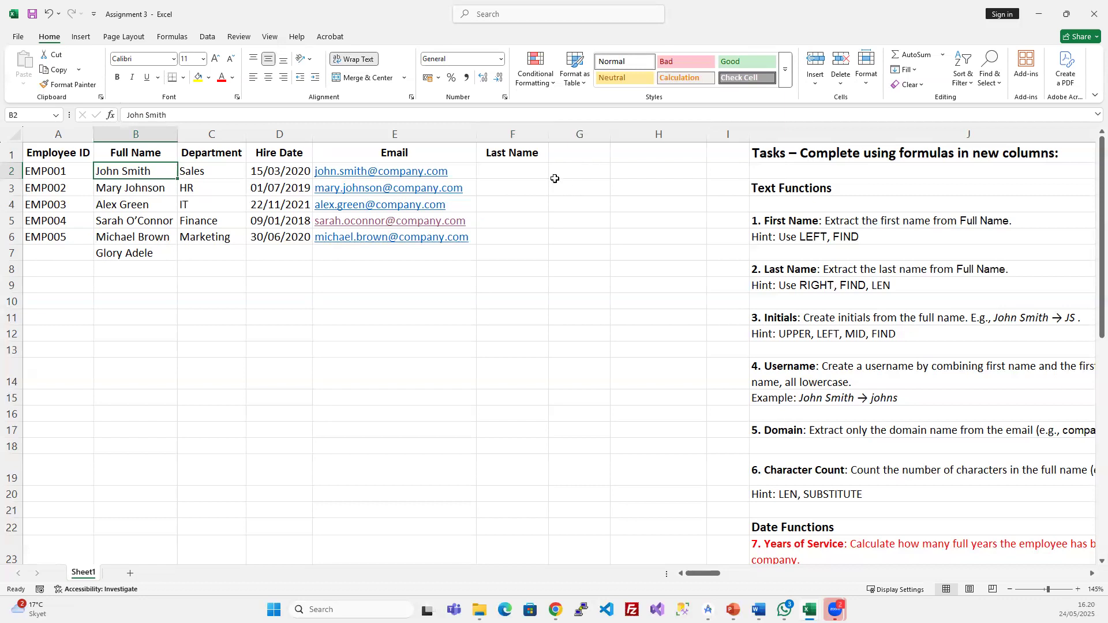
click(511, 175)
- Enter =RIGHT(B2;5) in F2
text(=rig)
key(Tab)
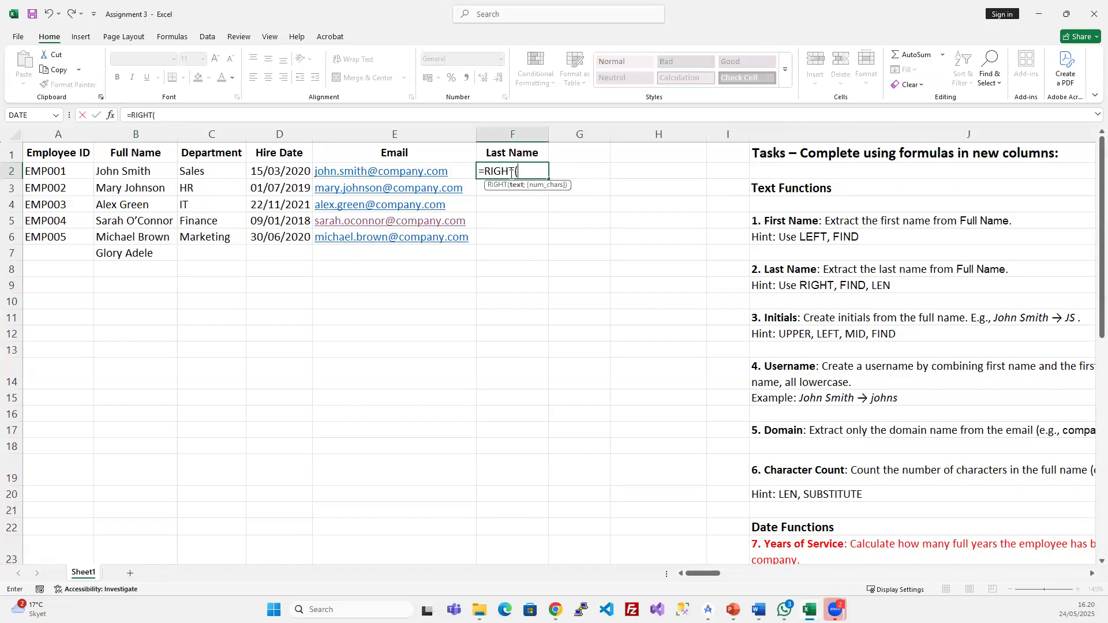
click(134, 171)
text(;)
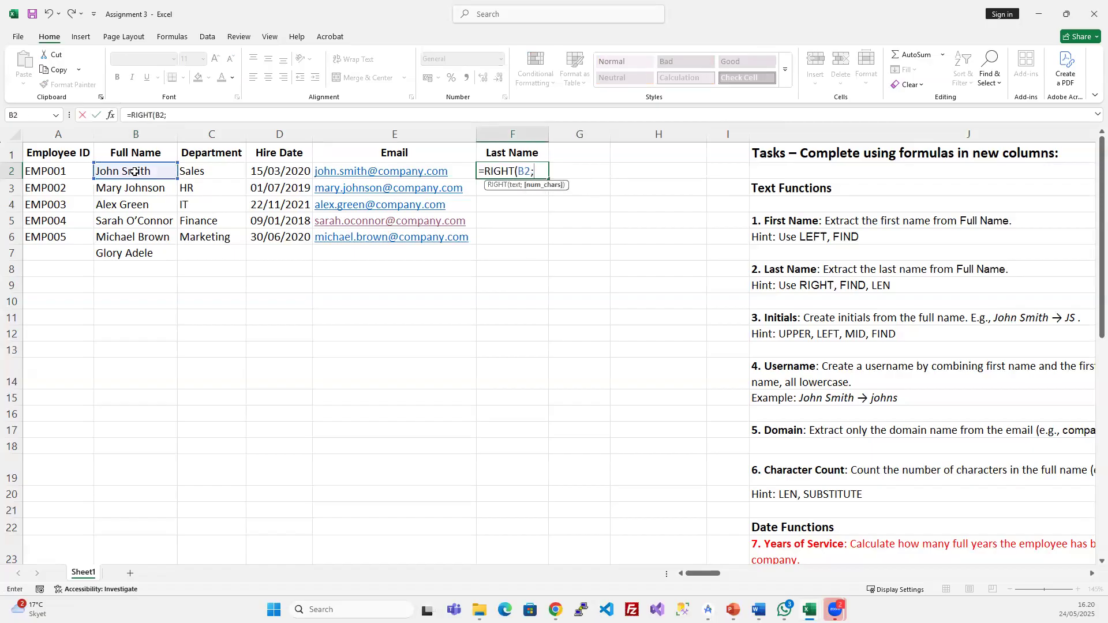
text(5))
key(Return)
- Fill the RIGHT formula down to F6 and compare the truncated F3 result with B3
click(488, 170)
drag(488, 170, 488, 235)
key(ctrl+d)
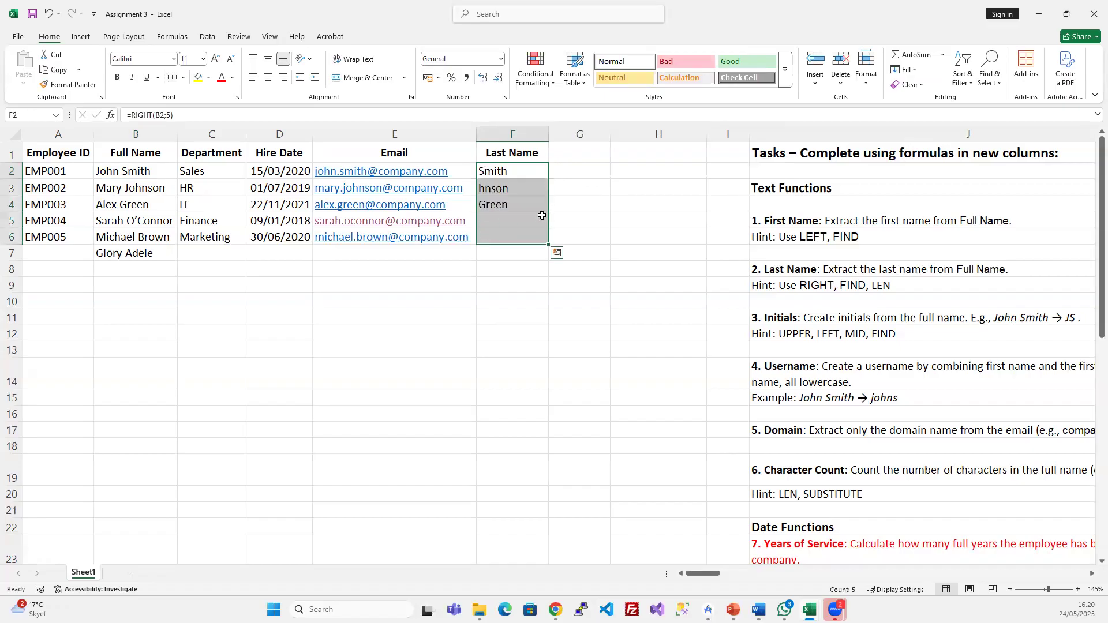
click(525, 215)
click(513, 188)
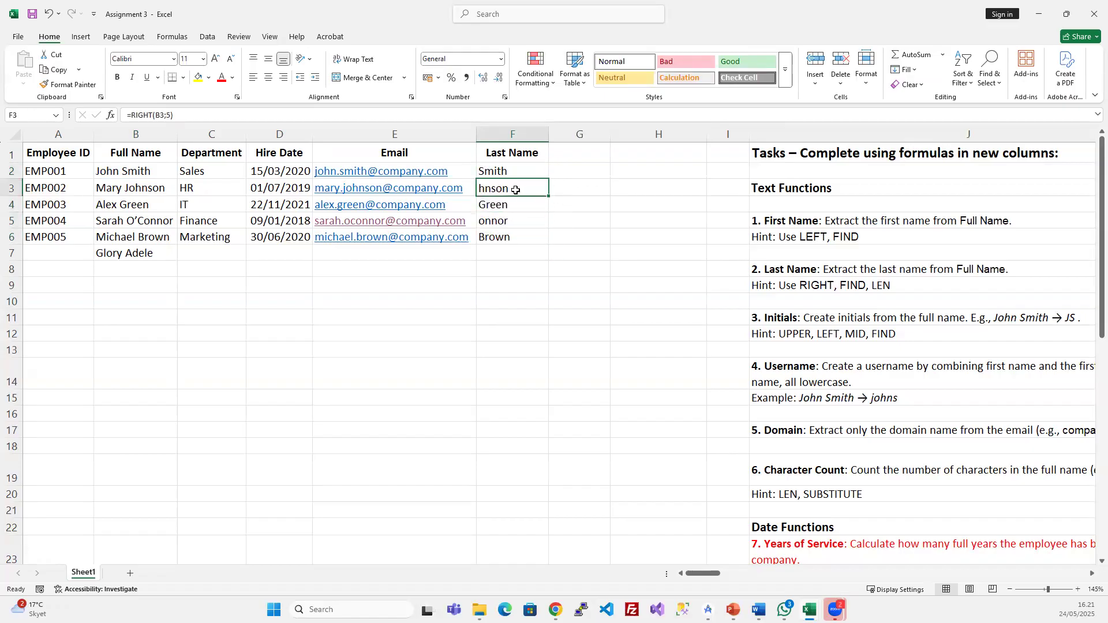
click(151, 190)
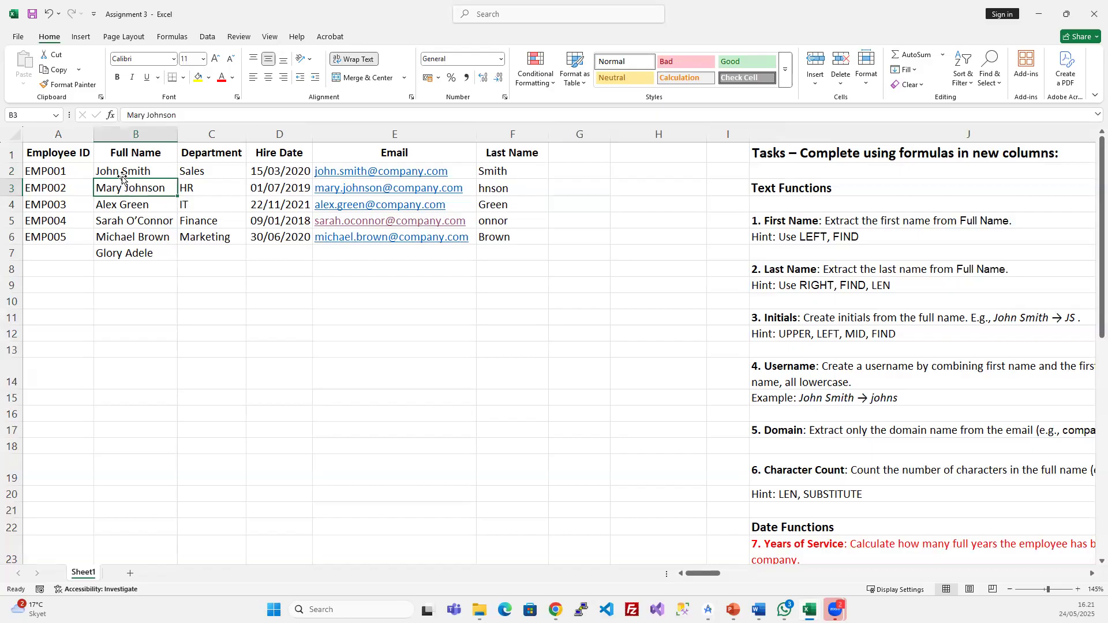
double_click(155, 170)
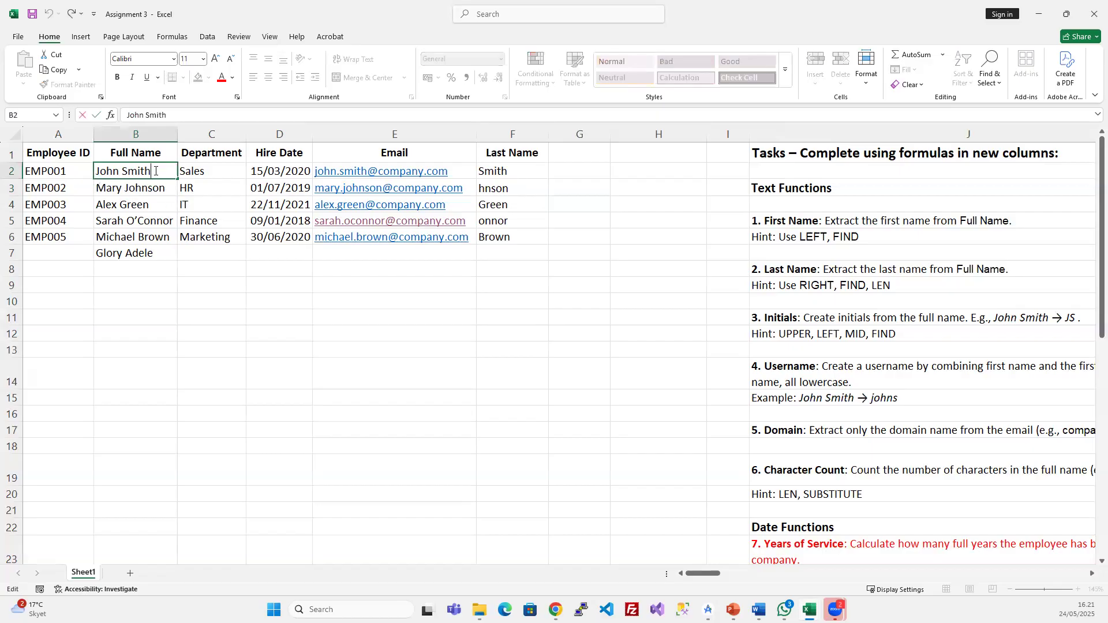
click(123, 170)
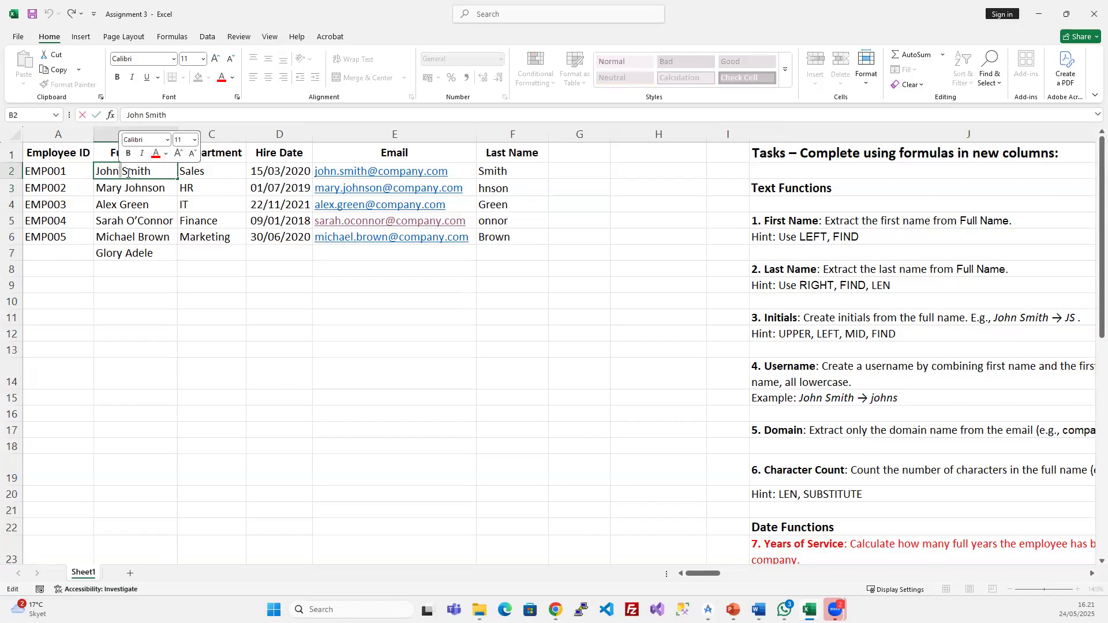
drag(154, 171, 121, 171)
click(157, 190)
double_click(119, 188)
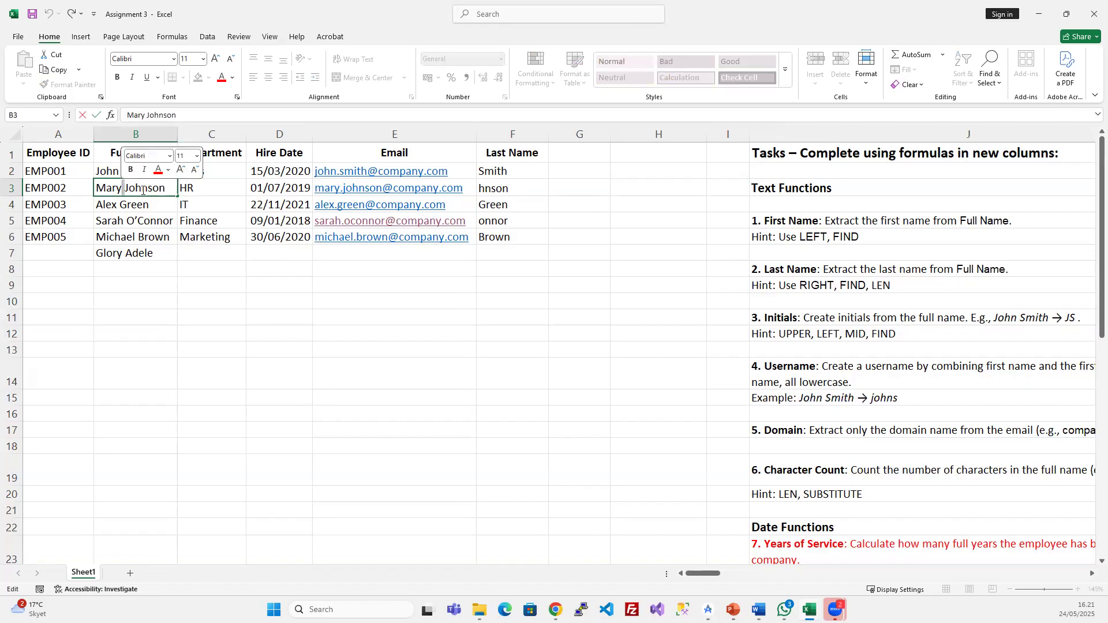
drag(165, 188, 127, 190)
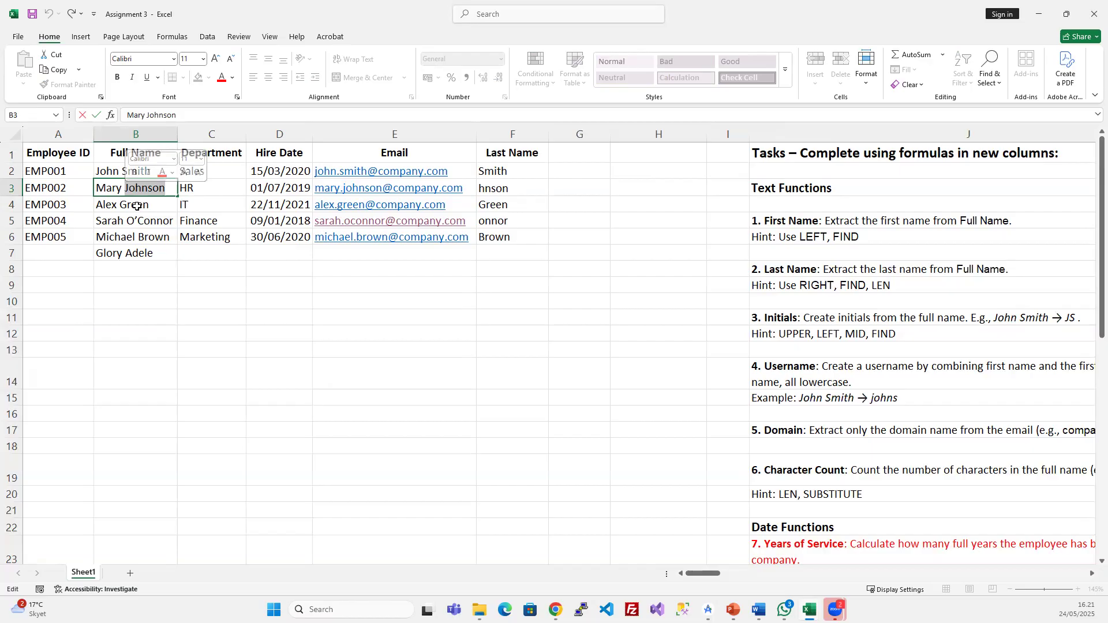
click(146, 206)
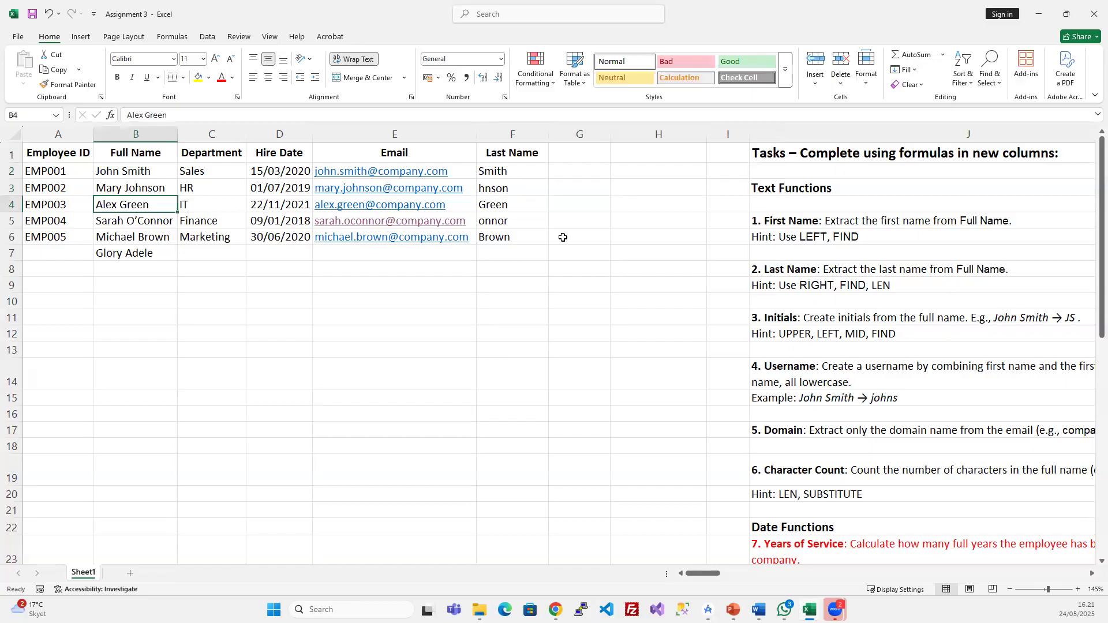
click(524, 209)
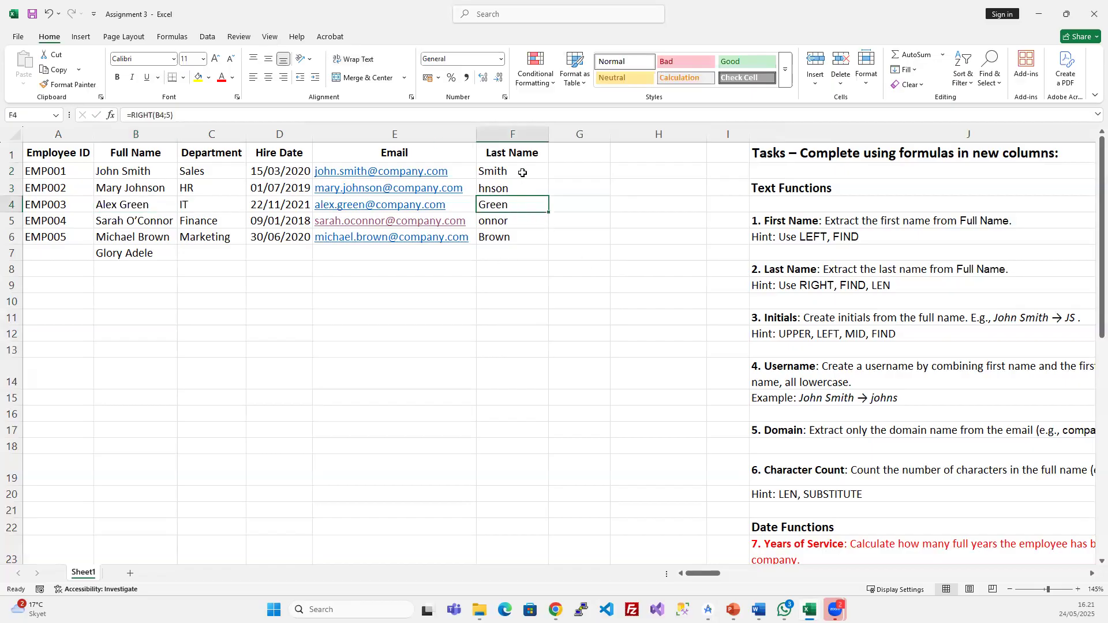
key(Up)
key(Up)
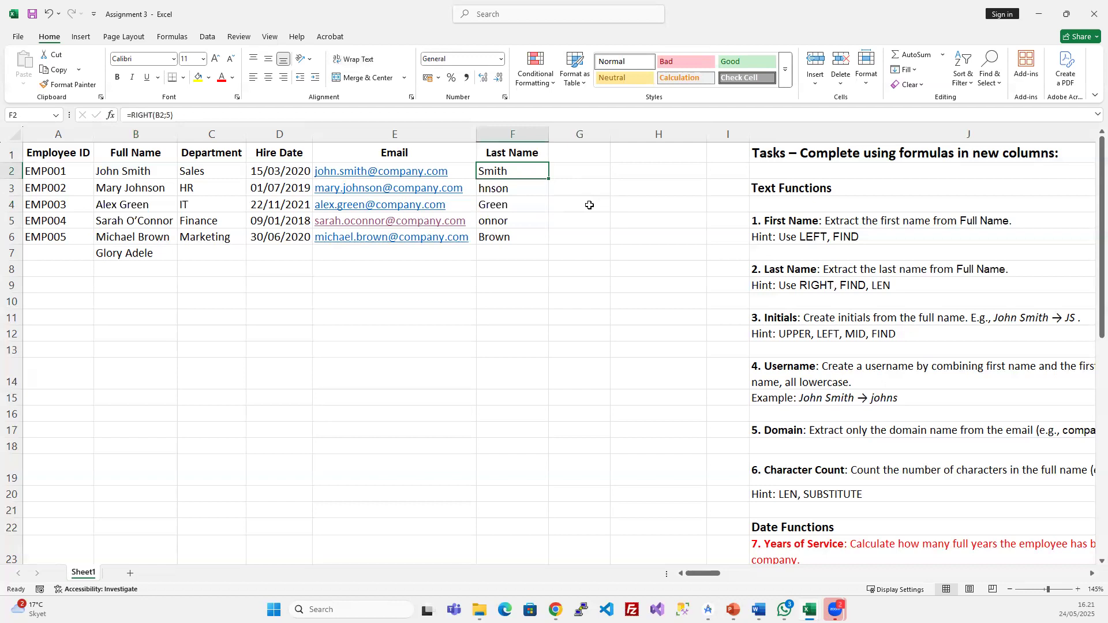
click(588, 206)
click(585, 154)
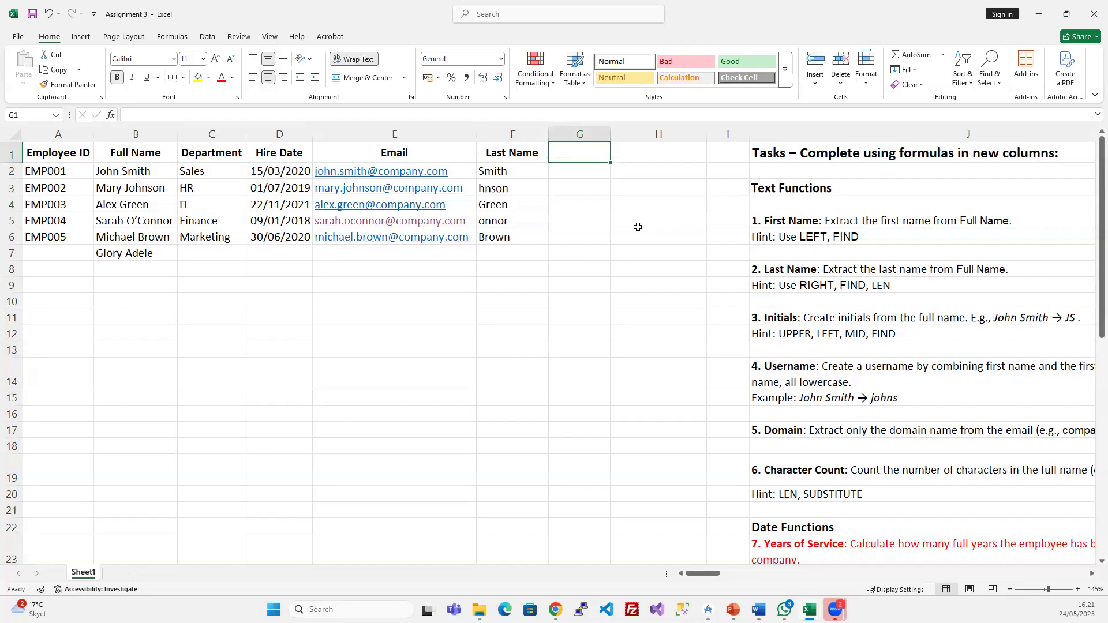
text(Find the space)
key(Return)
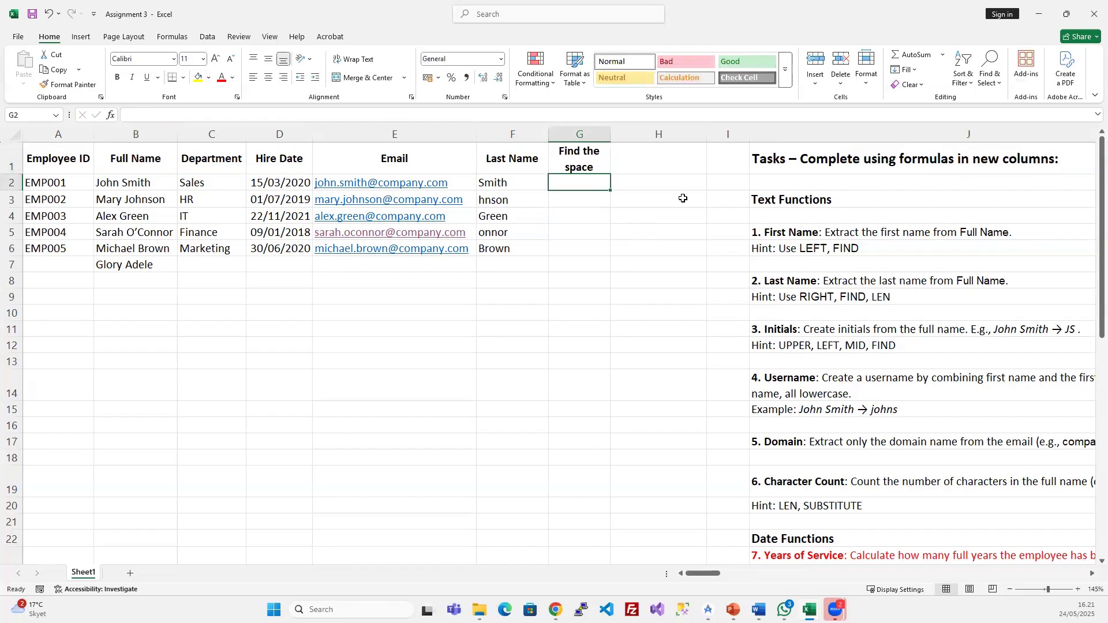
text(=)
text(in)
key(Tab)
text(" ";)
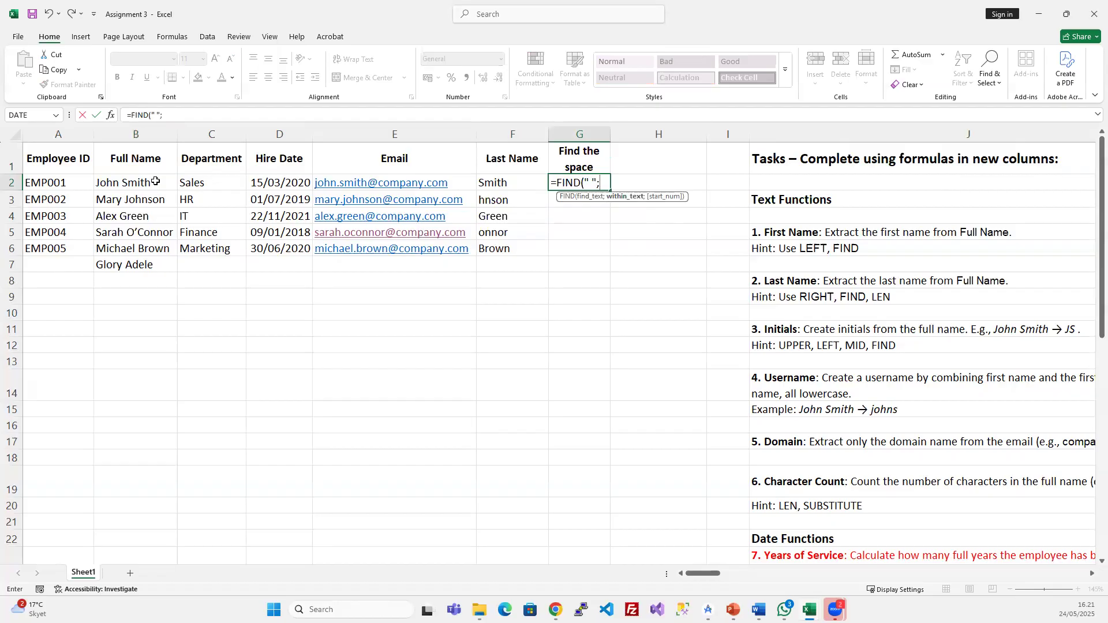
click(136, 180)
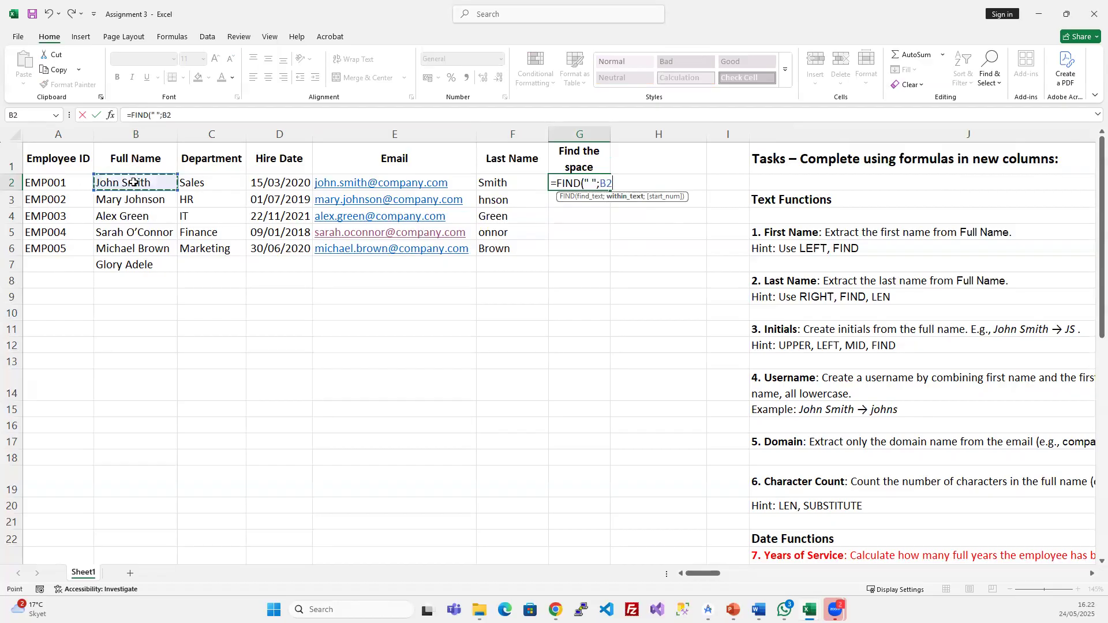
text(;)
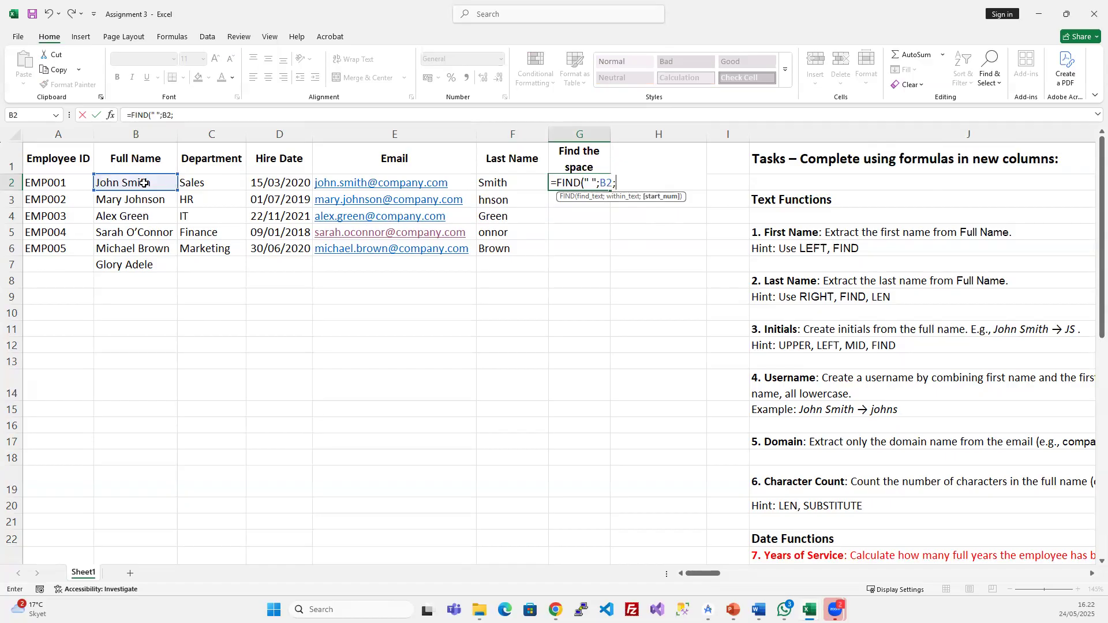
text(1))
key(Return)
drag(569, 182, 581, 248)
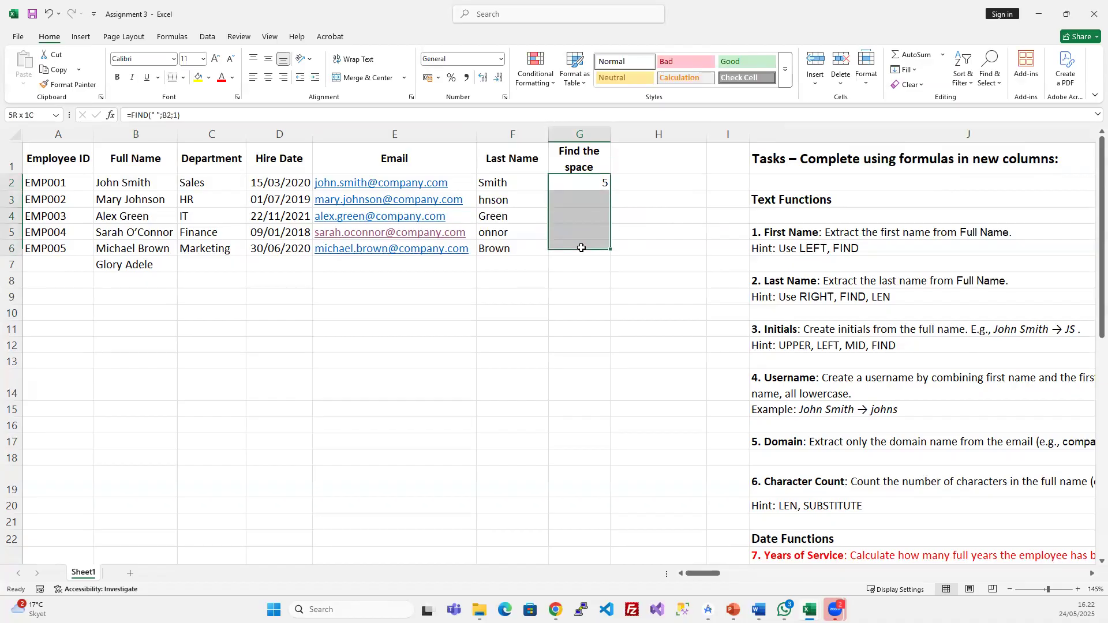
key(ctrl+d)
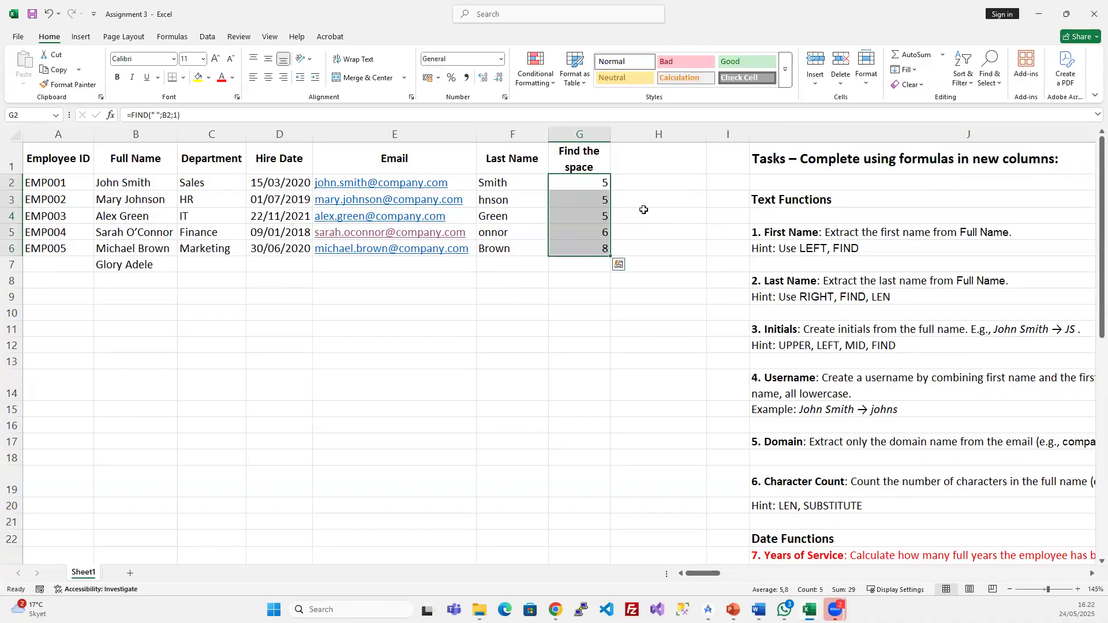
click(112, 268)
key(Delete)
click(407, 299)
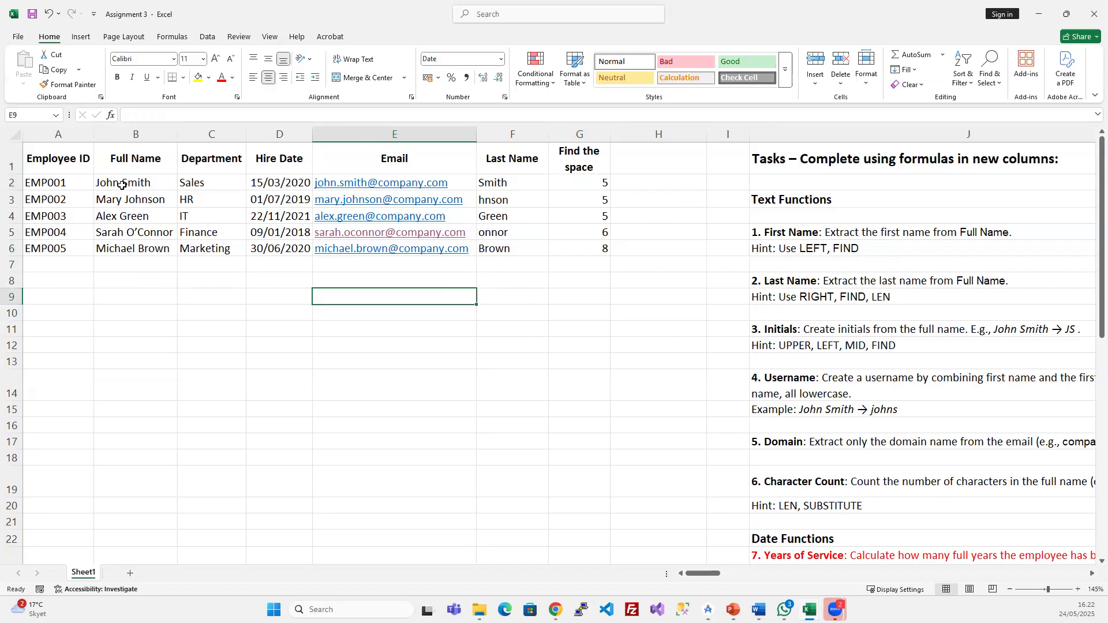
click(153, 180)
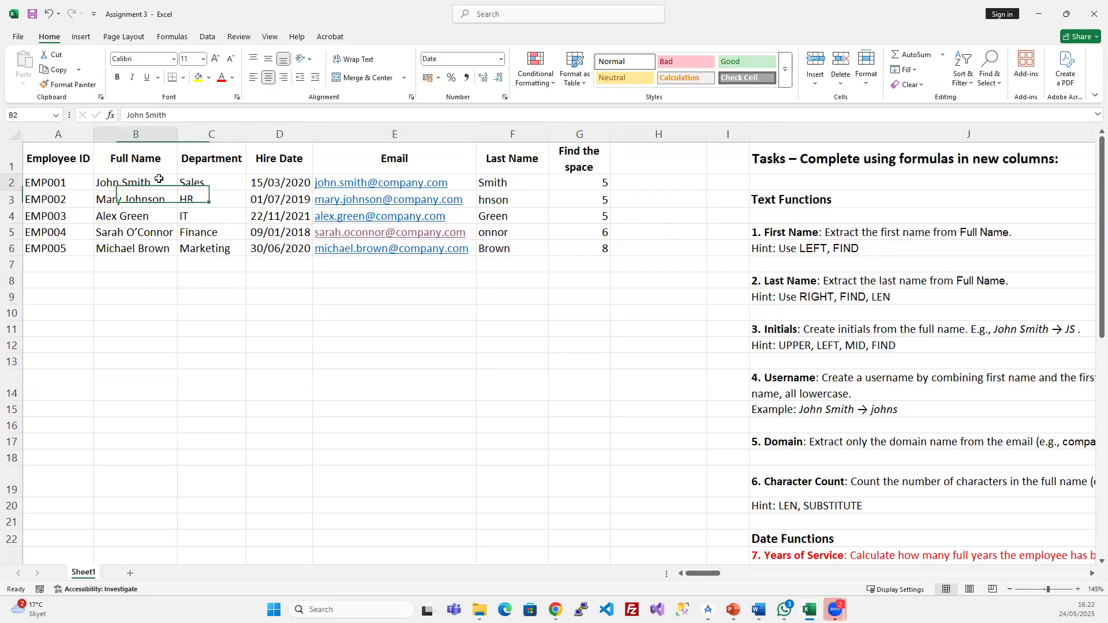
double_click(153, 180)
drag(153, 180, 80, 180)
key(Escape)
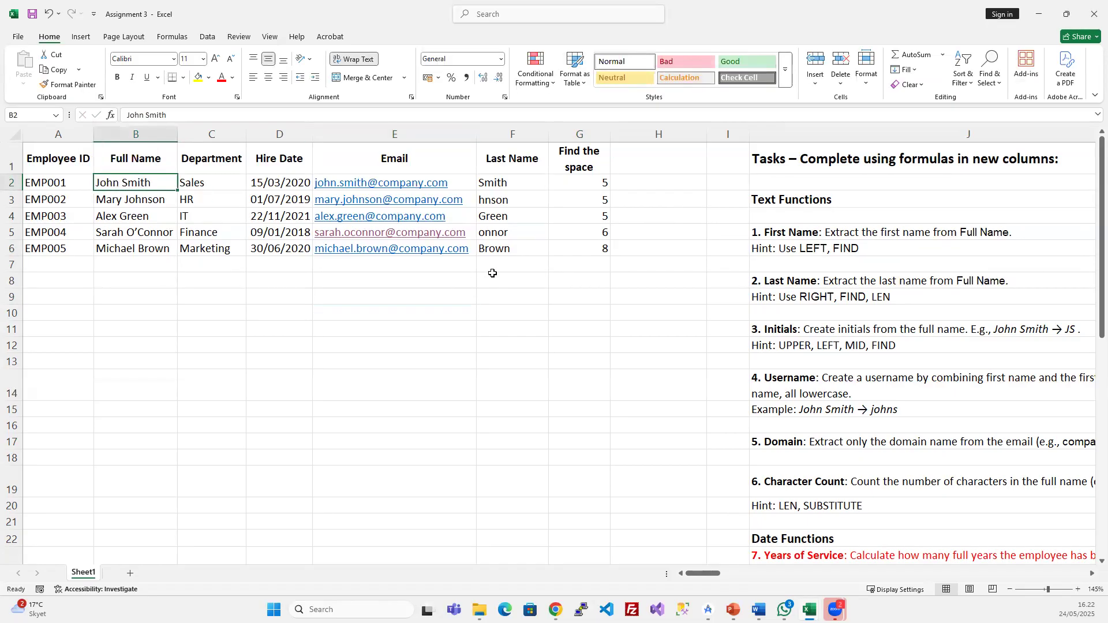
click(161, 199)
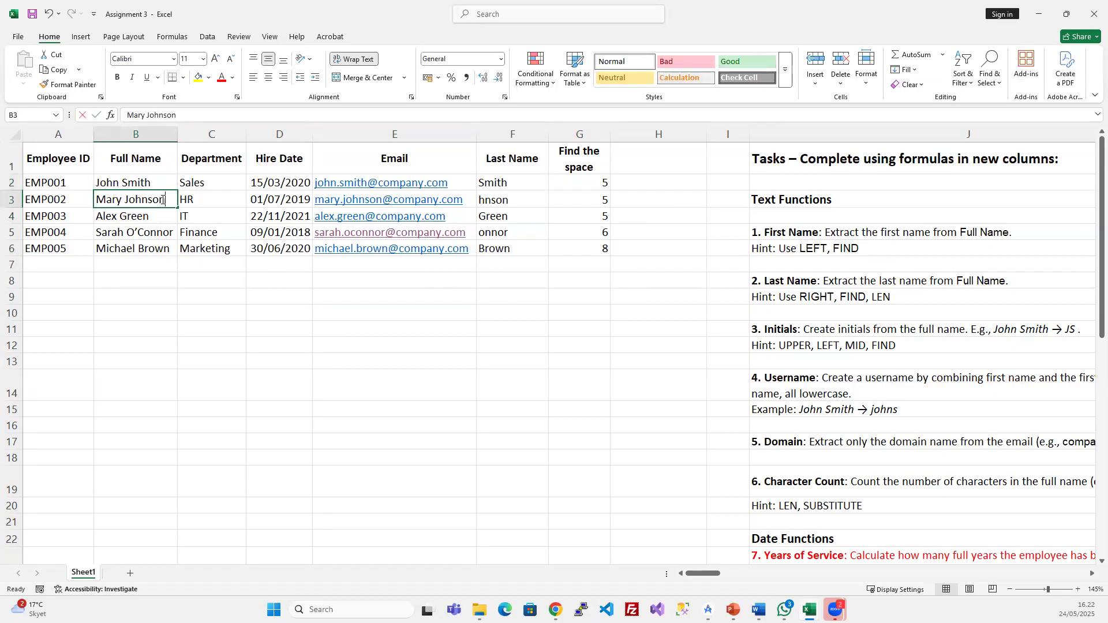
double_click(161, 199)
drag(165, 199, 66, 192)
key(Escape)
double_click(166, 199)
key(Escape)
double_click(167, 200)
drag(167, 199, 125, 200)
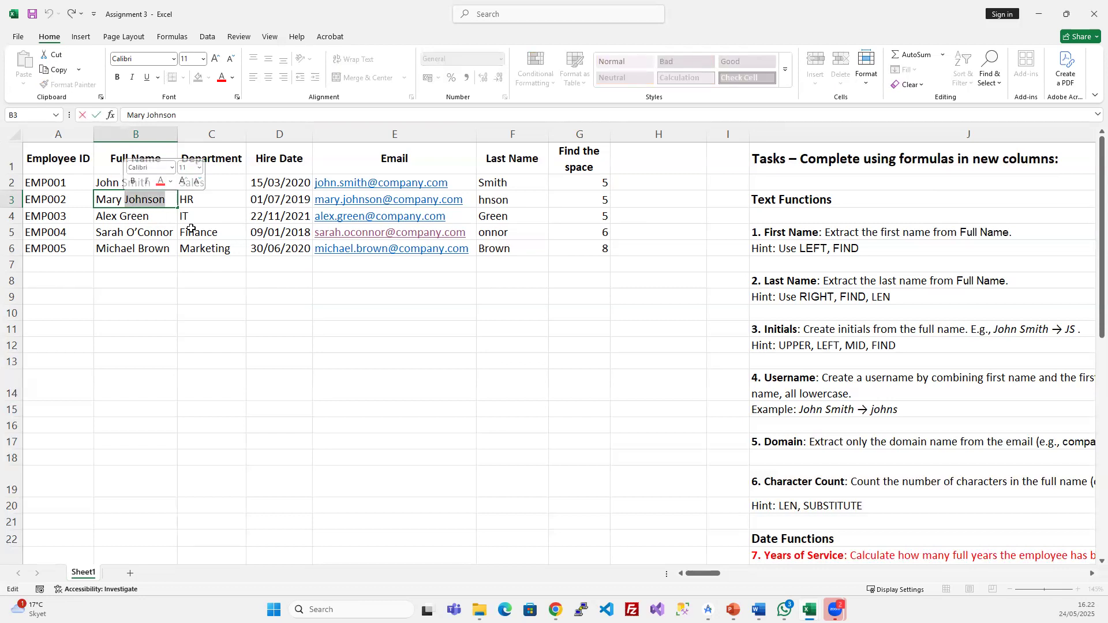
key(Escape)
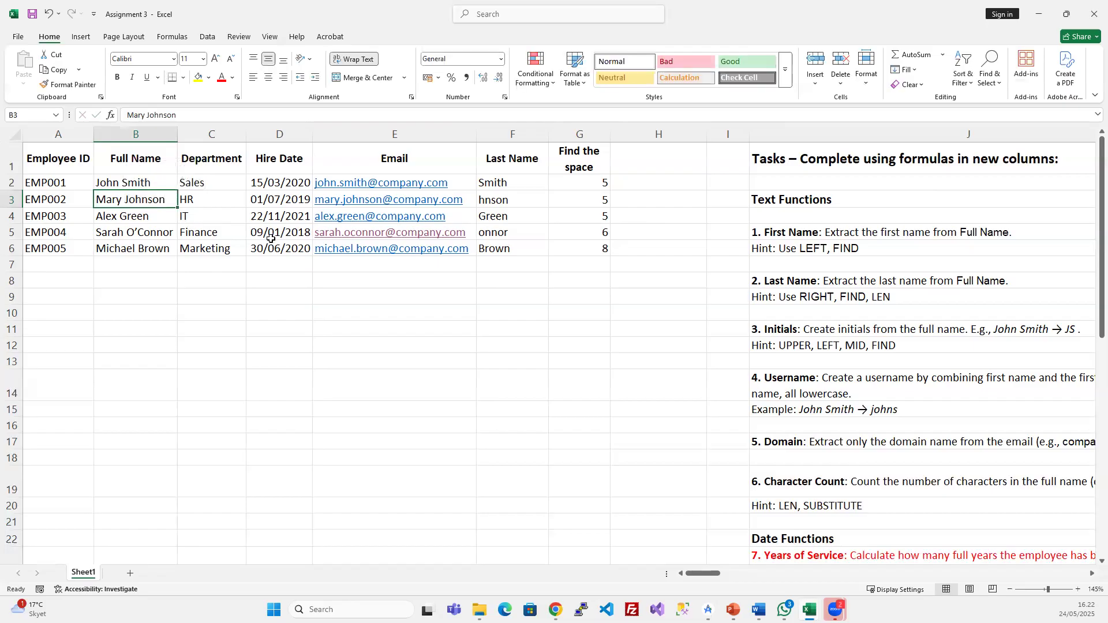
click(553, 230)
click(645, 158)
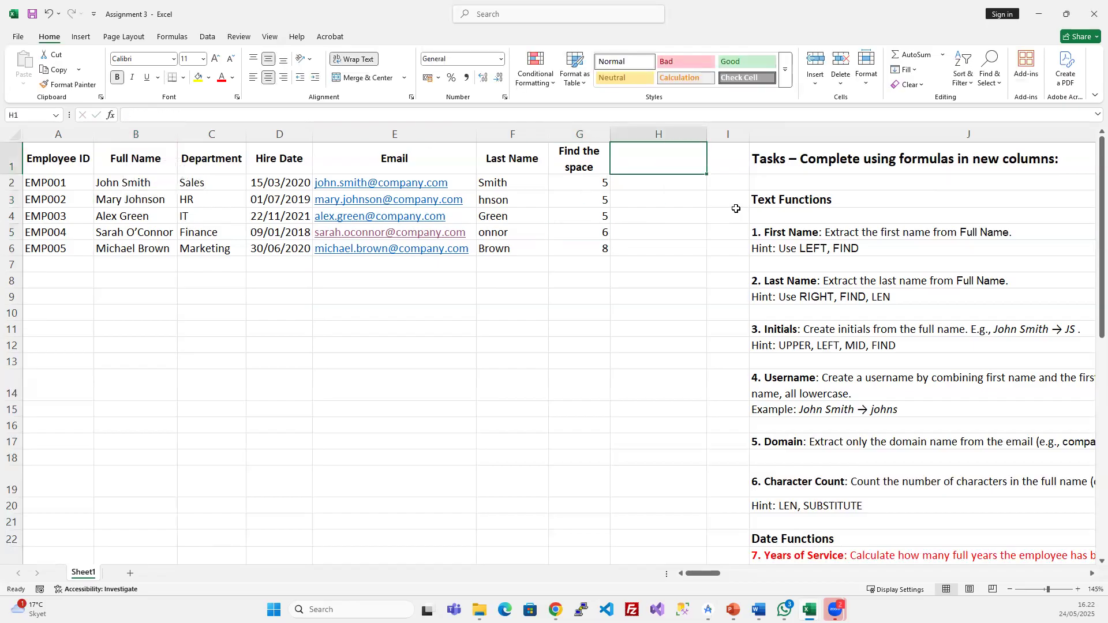
- Type the header 'Total Name Length' in H1
text(L)
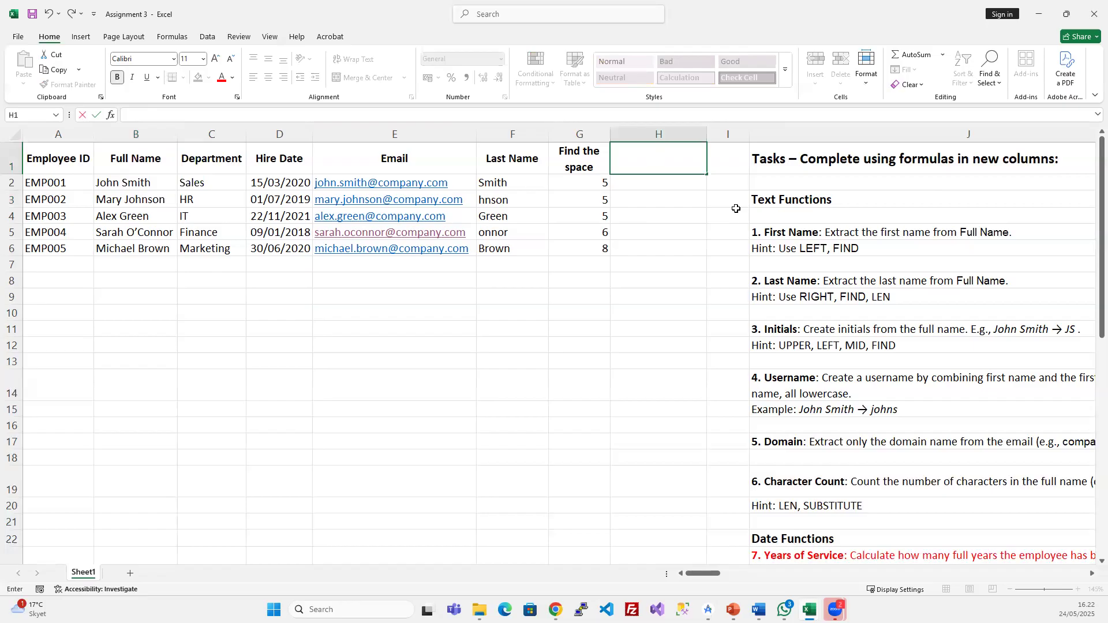
text(Total Name Length)
key(Return)
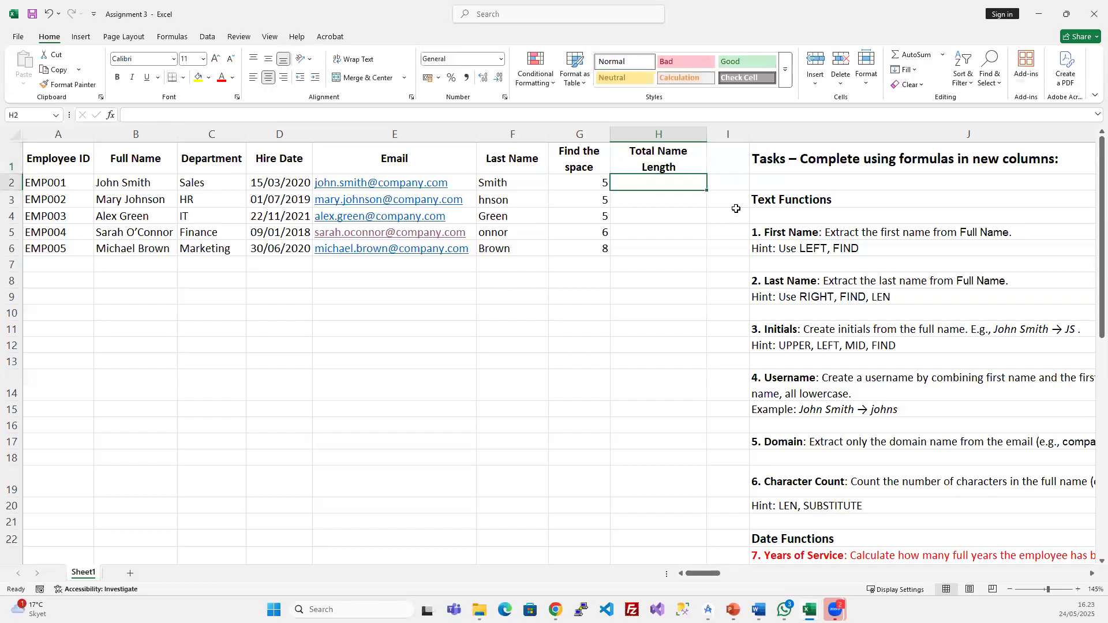
- Enter =LEN(B2) in H2 and fill it down to H6, giving 10, 12, 10, 14 and 13
text(=len)
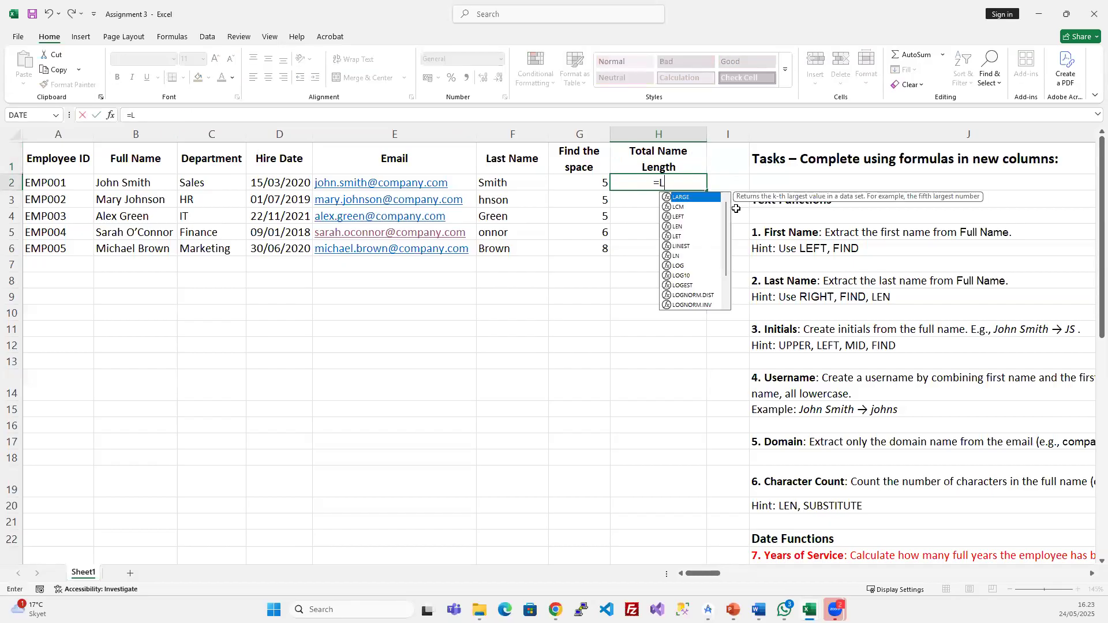
key(Tab)
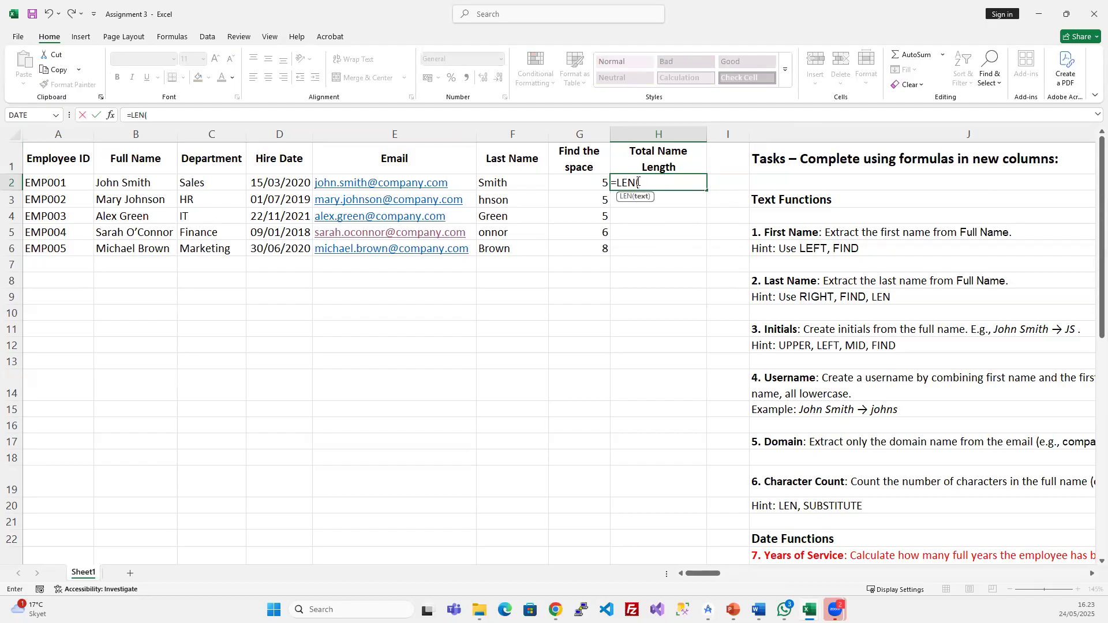
click(124, 183)
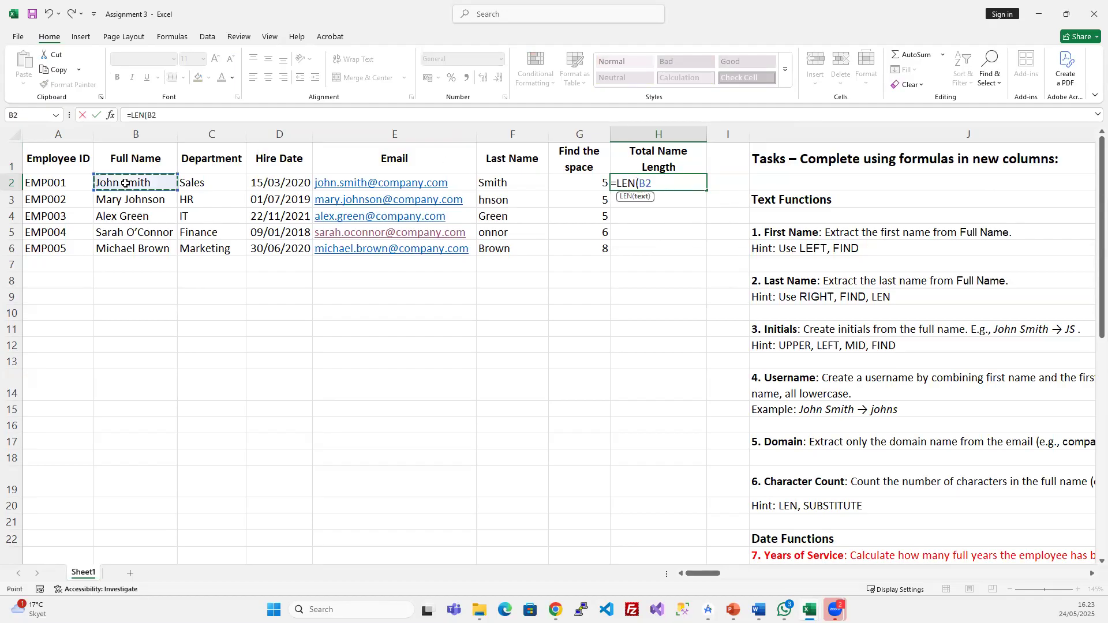
key(Return)
drag(640, 182, 639, 242)
key(ctrl+d)
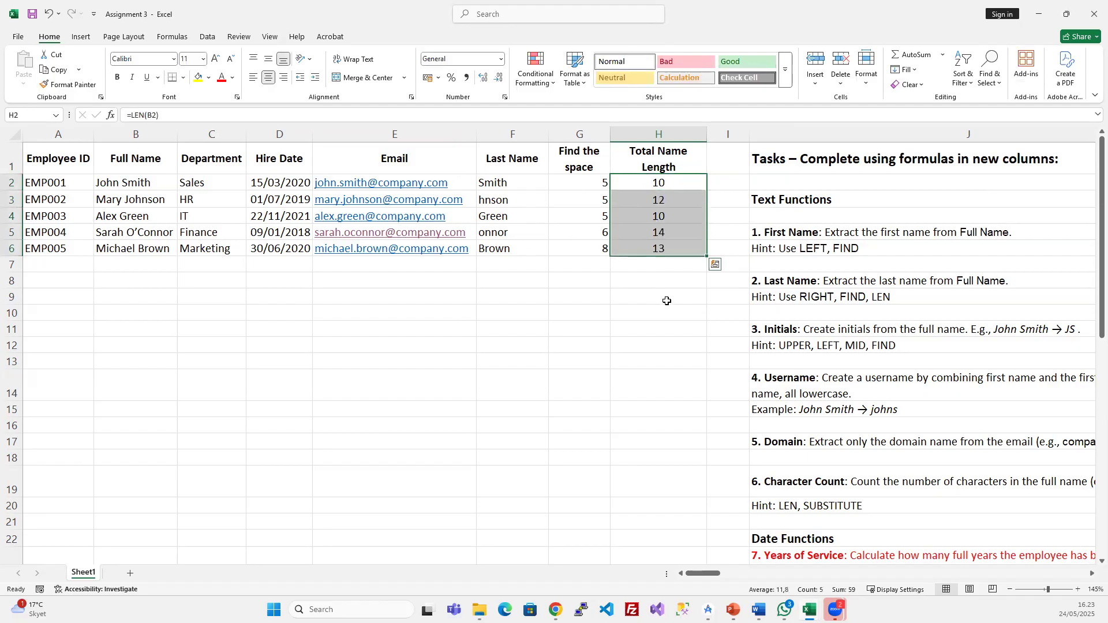
click(666, 301)
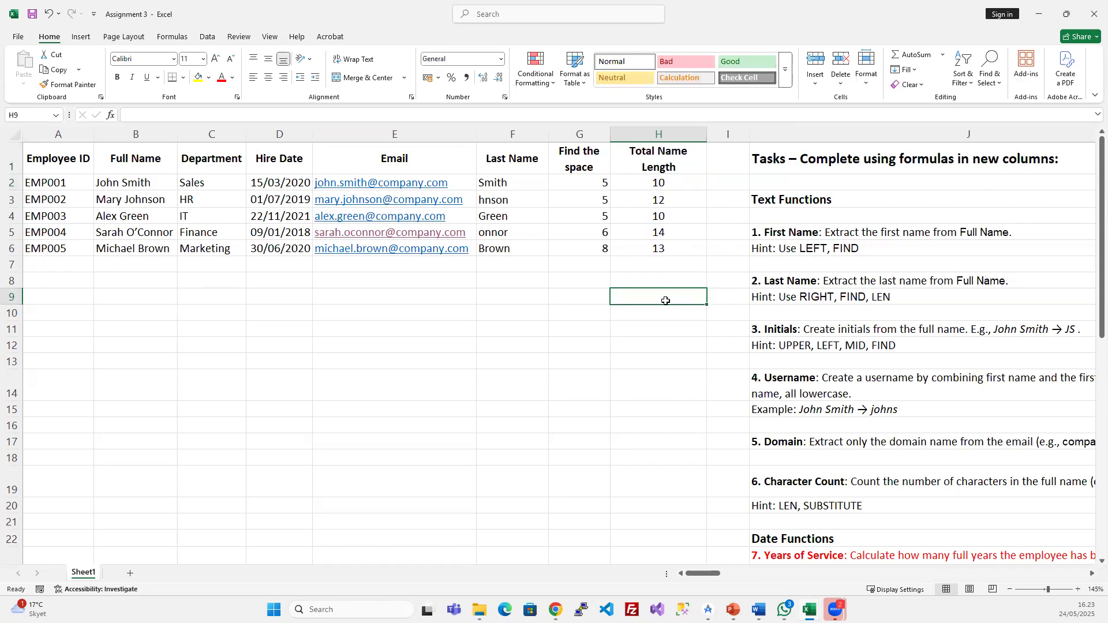
- Insert a blank column at I and review the FIND and LEN formulas in G2 and H2
click(738, 133)
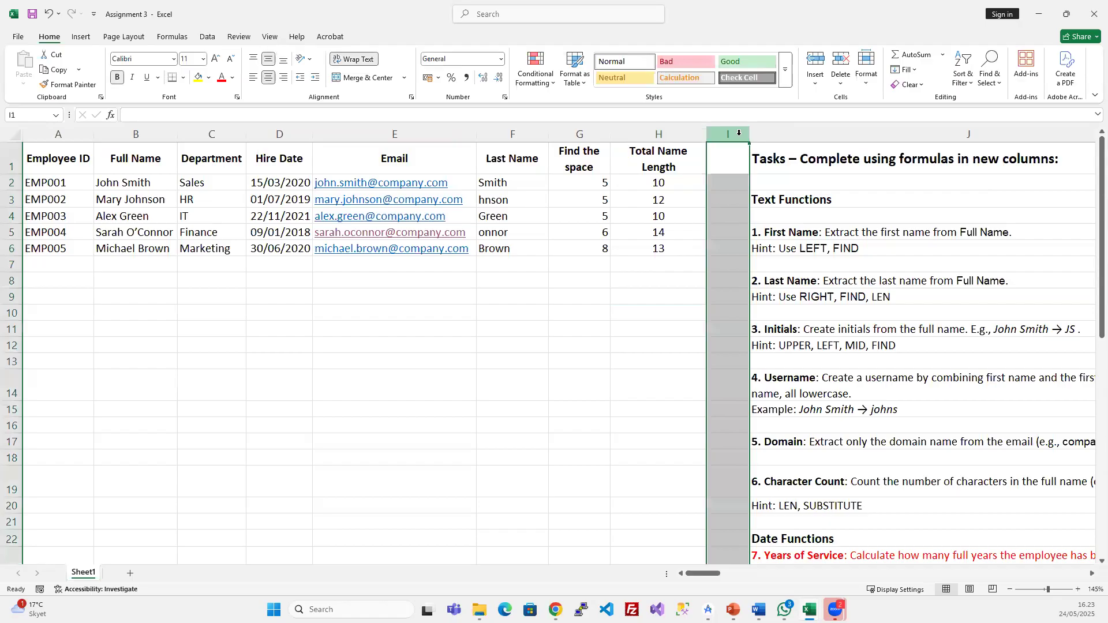
key(ctrl+plus)
click(719, 213)
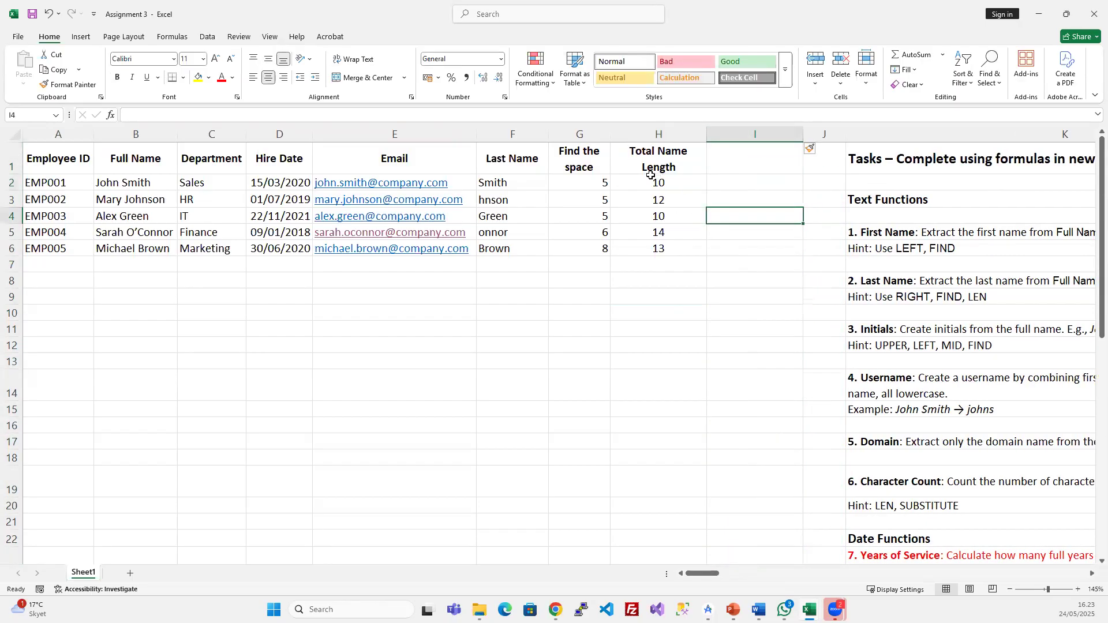
click(584, 183)
click(148, 181)
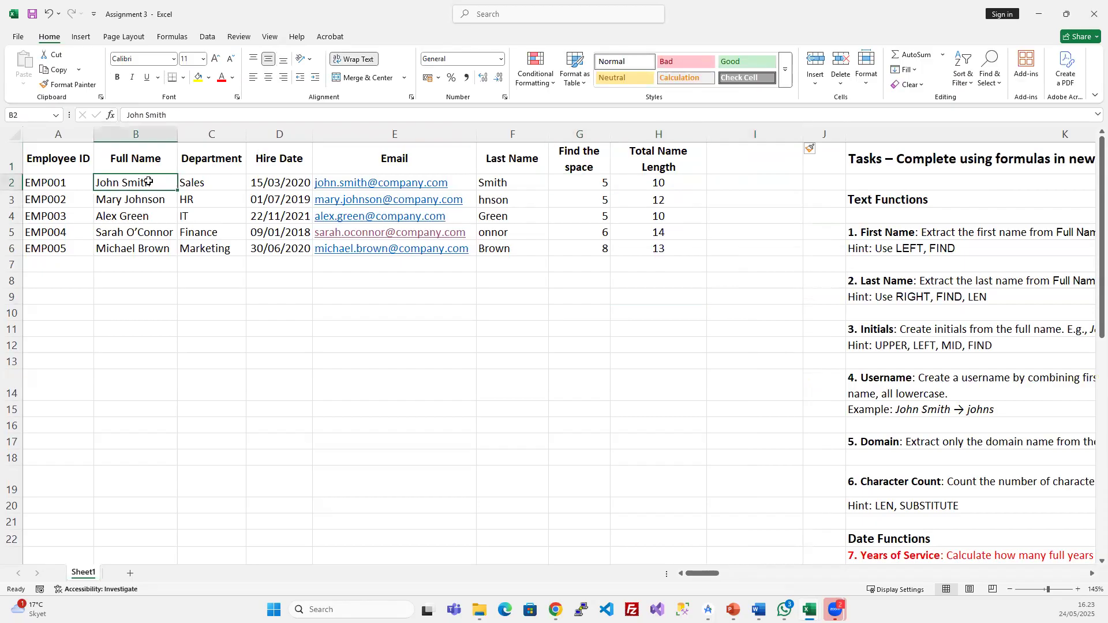
click(591, 183)
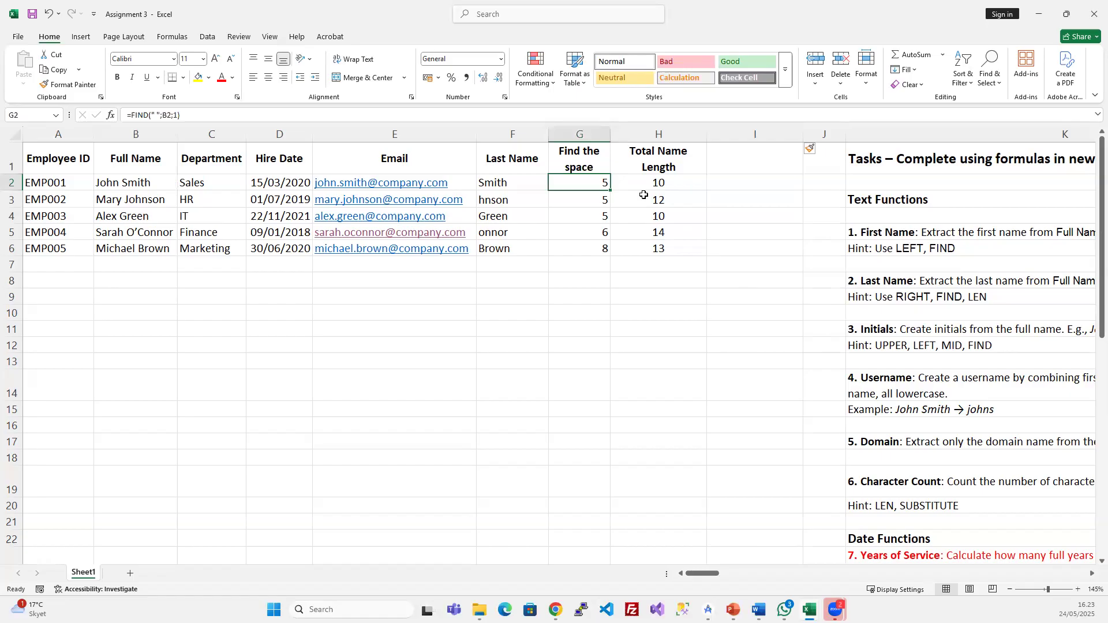
click(660, 183)
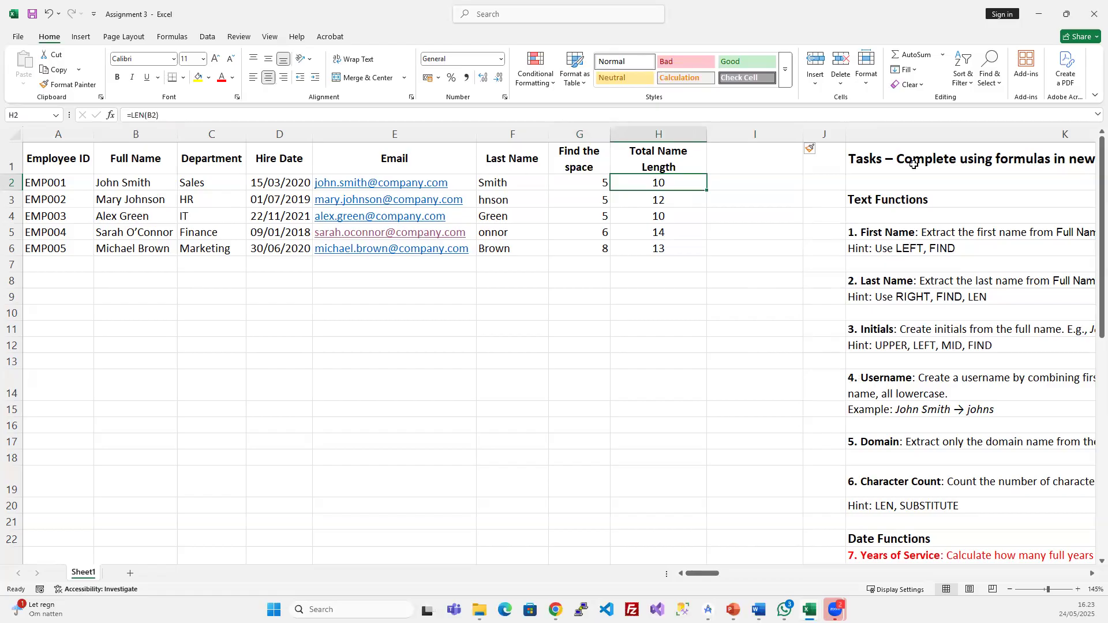
- Head column I with 'Where is the space from the right'
click(767, 164)
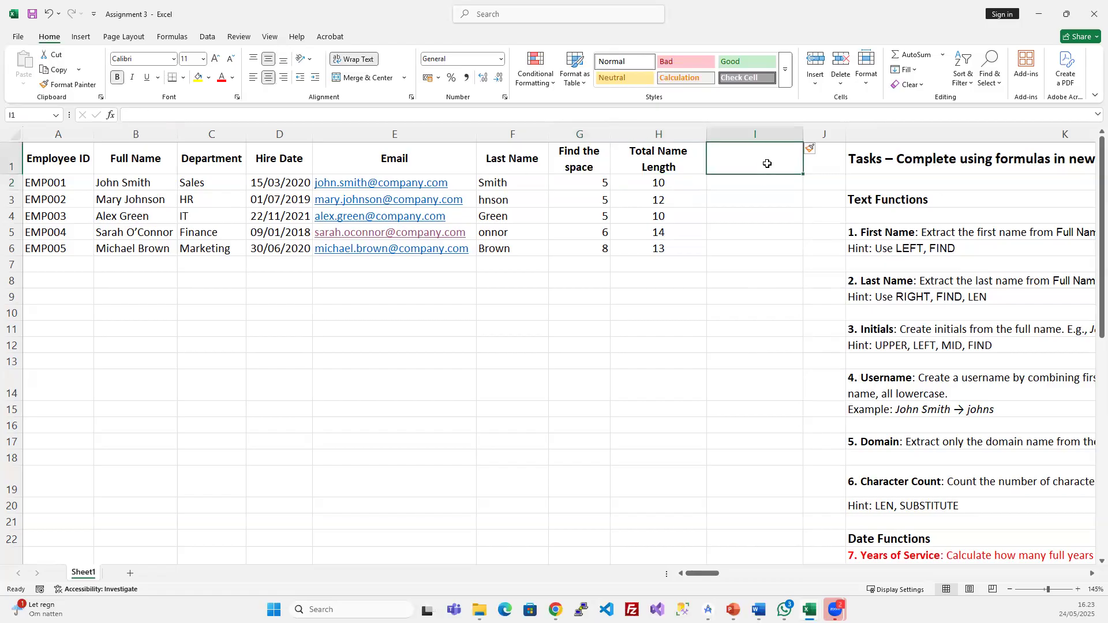
text(Whency)
key(BackSpace)
key(BackSpace)
key(BackSpace)
text(re)
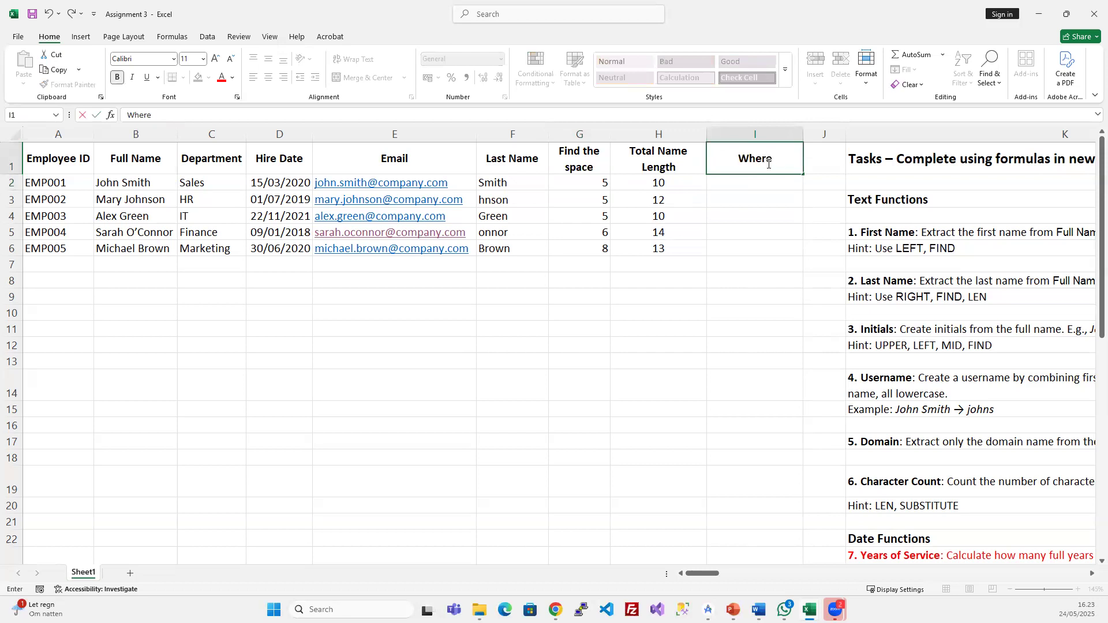
text( is the pace)
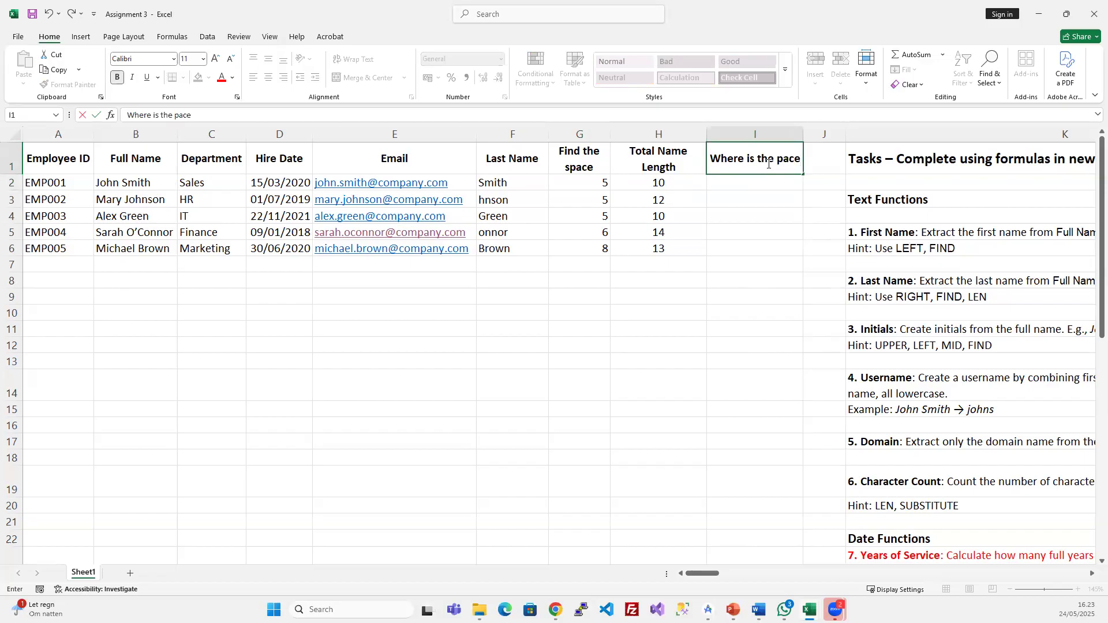
key(BackSpace)
key(BackSpace)
key(BackSpace)
key(BackSpace)
text(space fro)
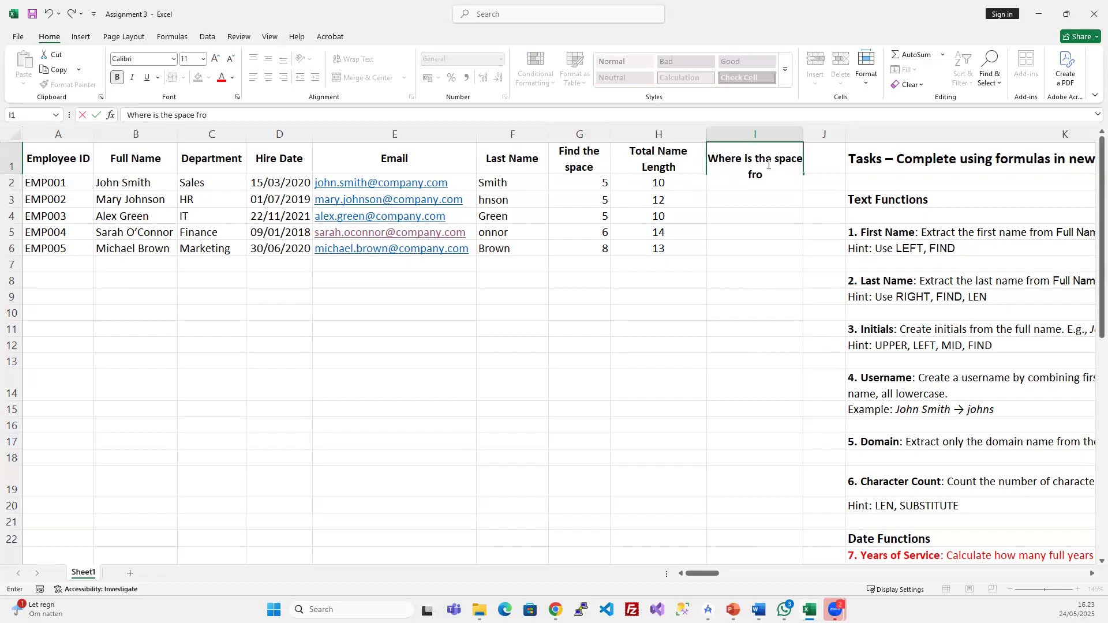
text(m the right)
key(Return)
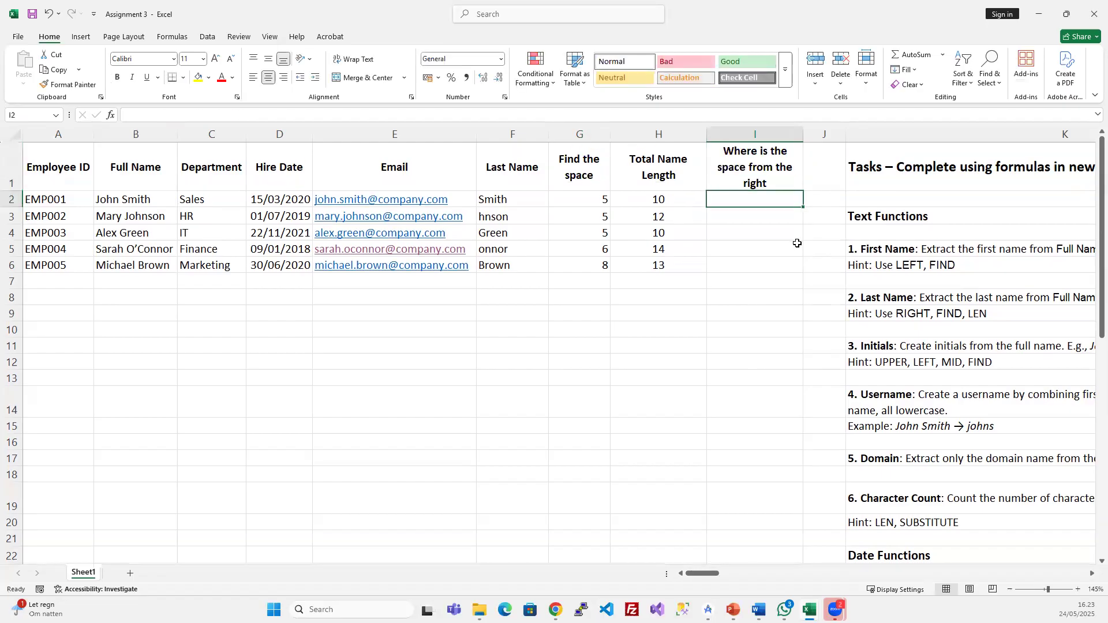
click(579, 199)
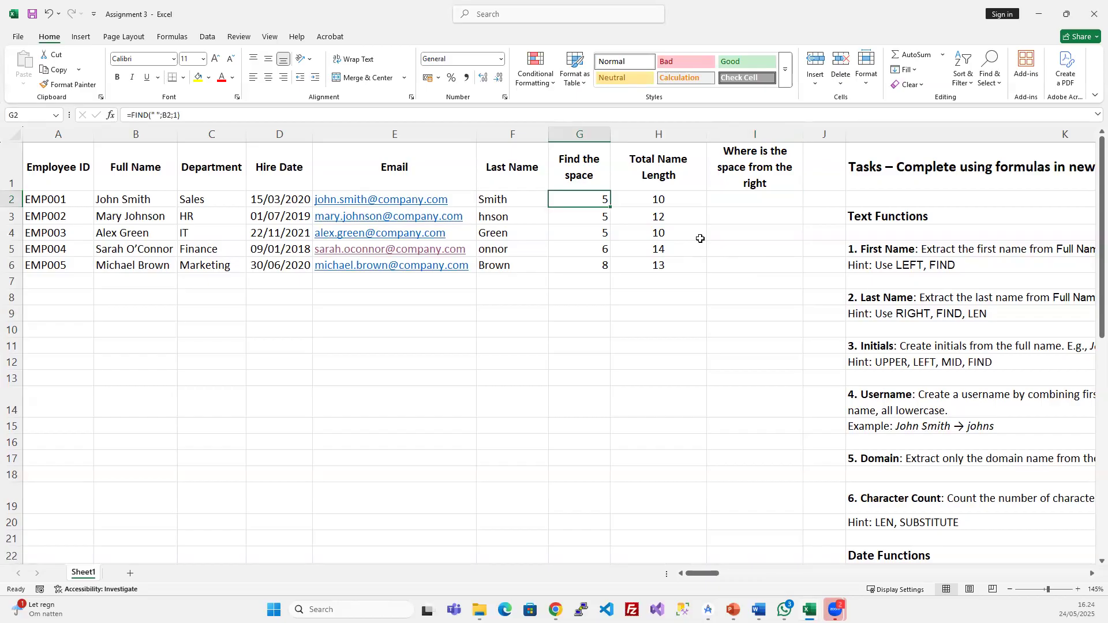
- Inspect G2's FIND formula and the full name in B2, and give G2 a yellow fill
click(176, 114)
drag(174, 115, 171, 115)
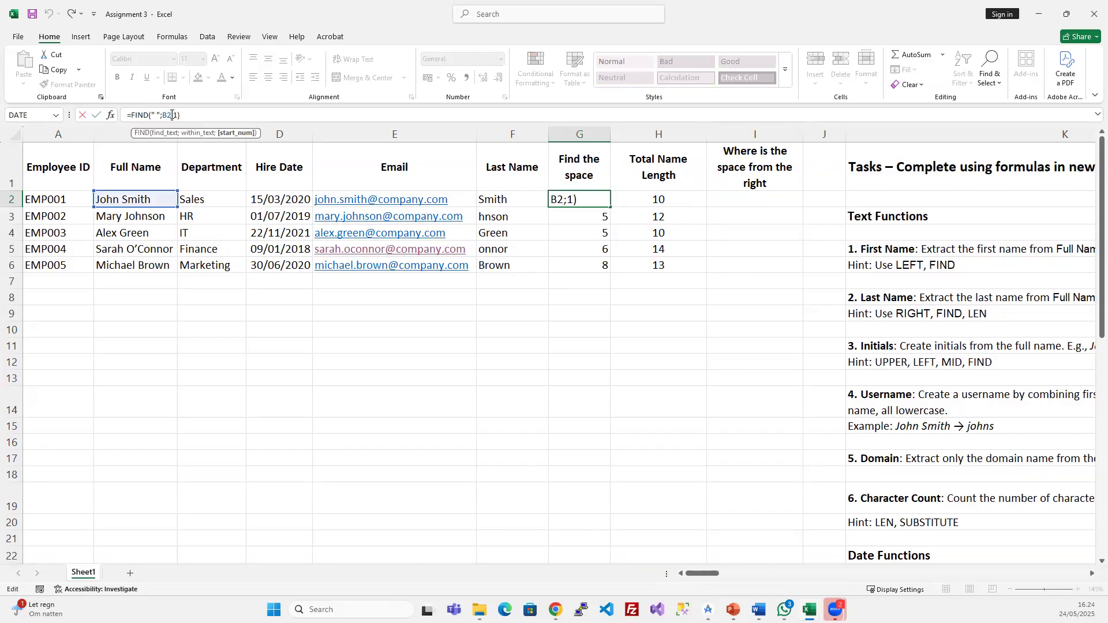
click(174, 115)
key(Return)
click(98, 199)
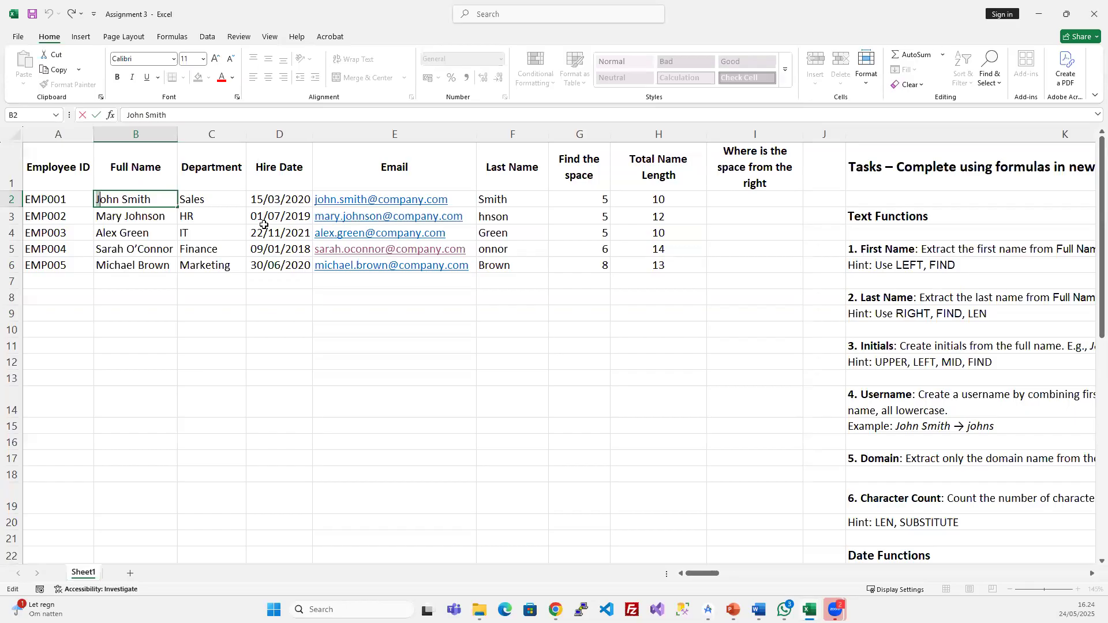
key(Escape)
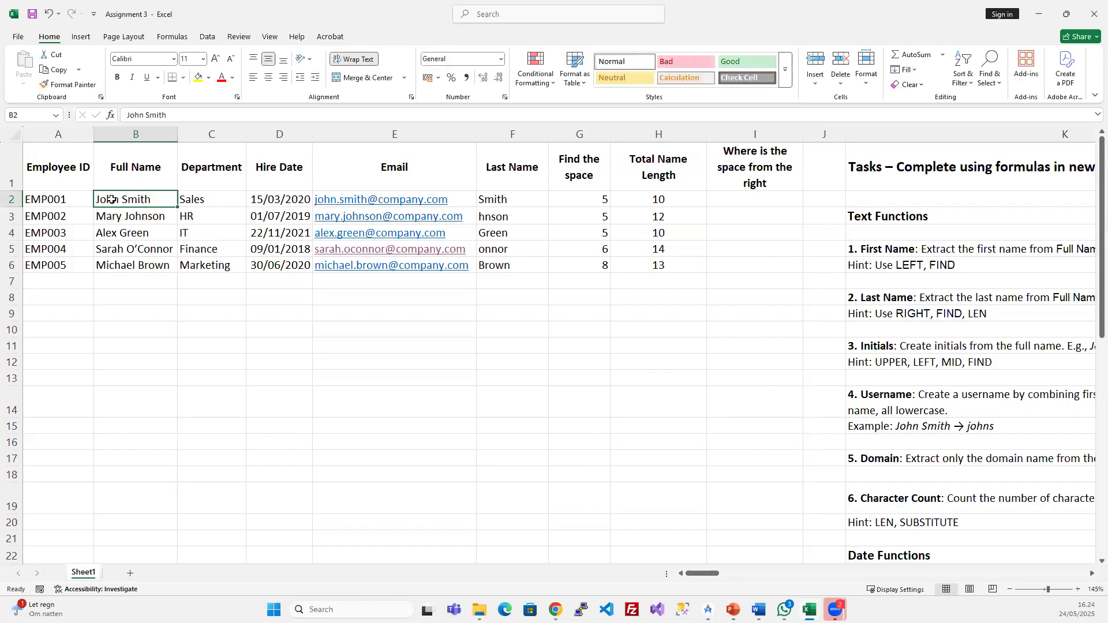
double_click(116, 199)
key(Escape)
click(582, 196)
click(197, 80)
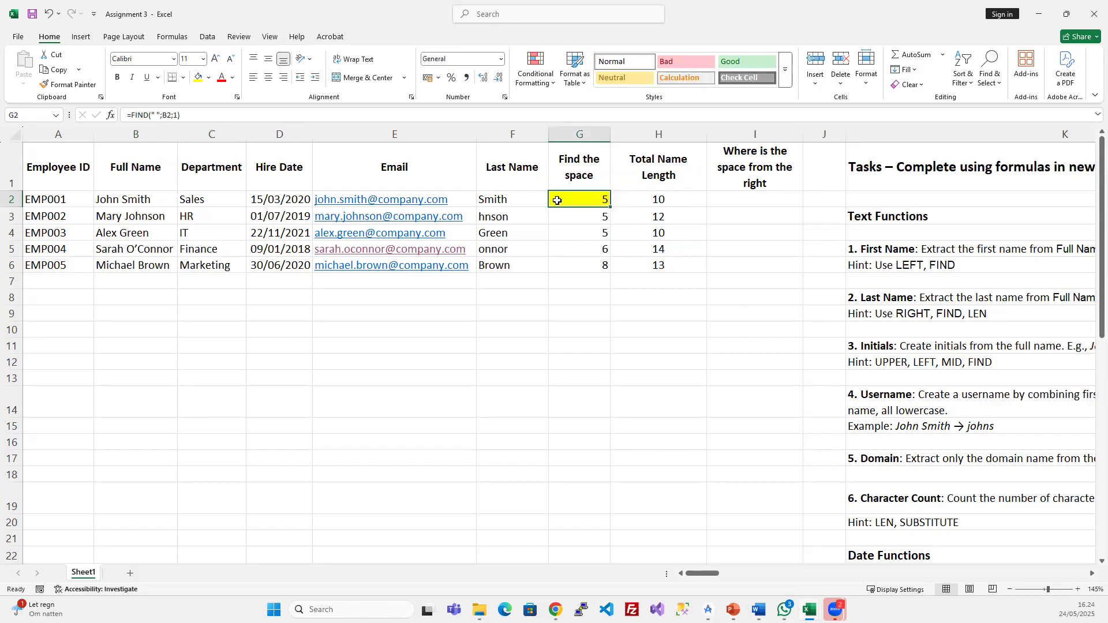
- Experiment with the start position in G2's FIND formula and reconfirm it
click(173, 115)
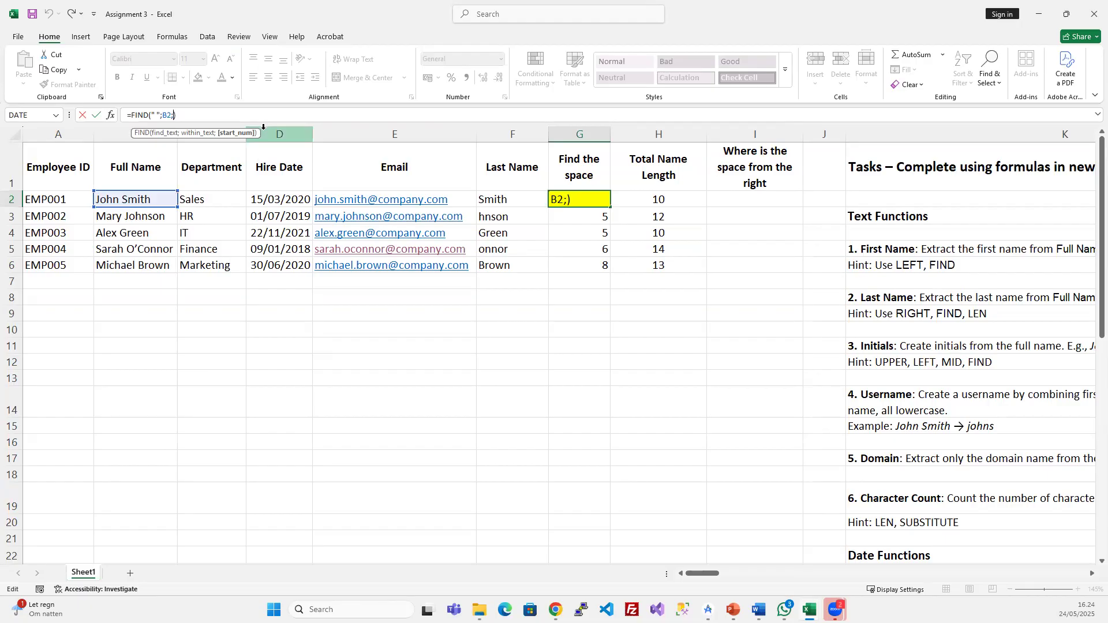
key(Return)
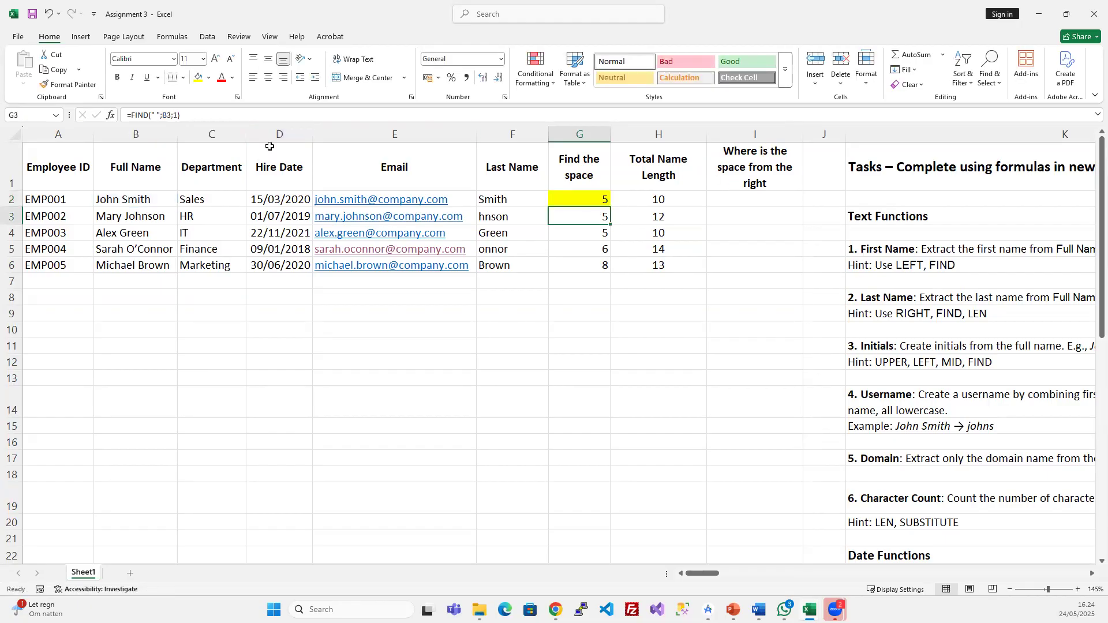
key(F2)
click(586, 198)
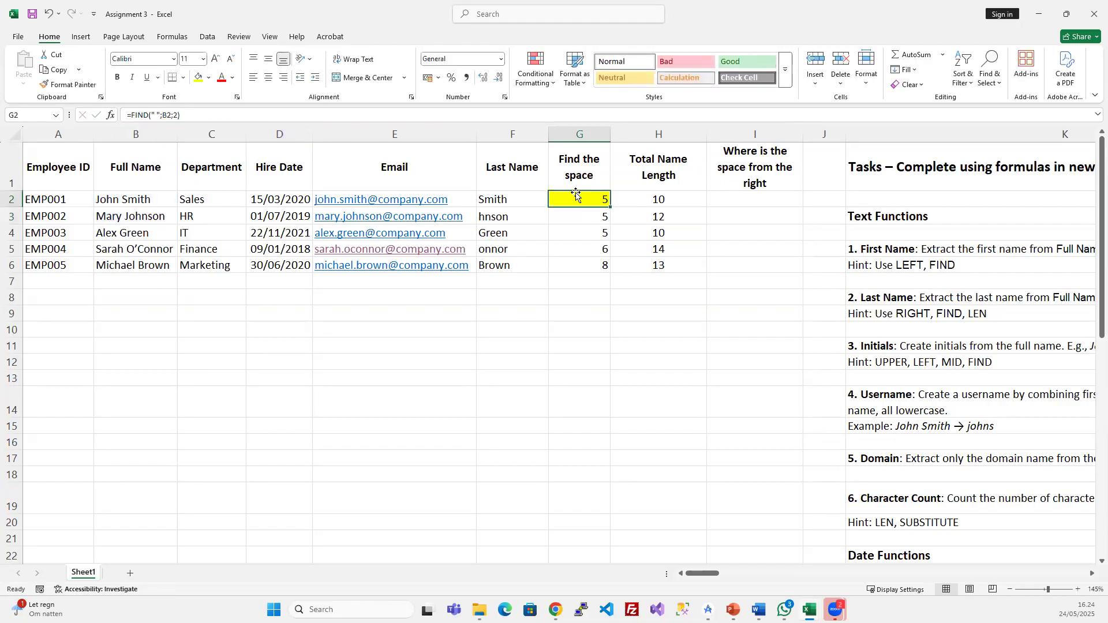
click(173, 115)
click(179, 113)
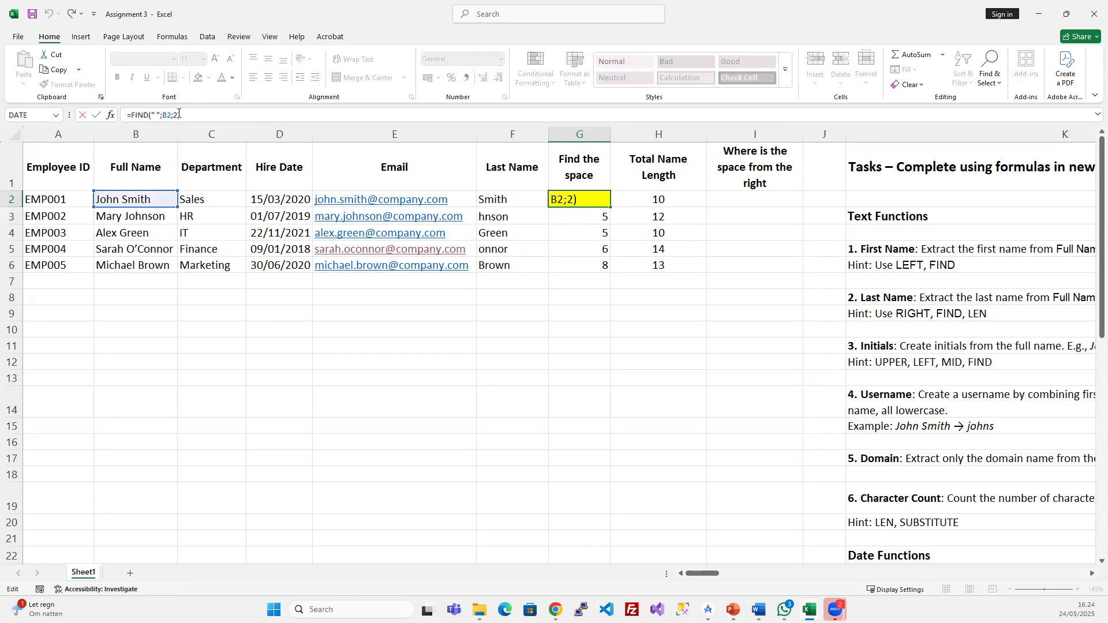
click(179, 114)
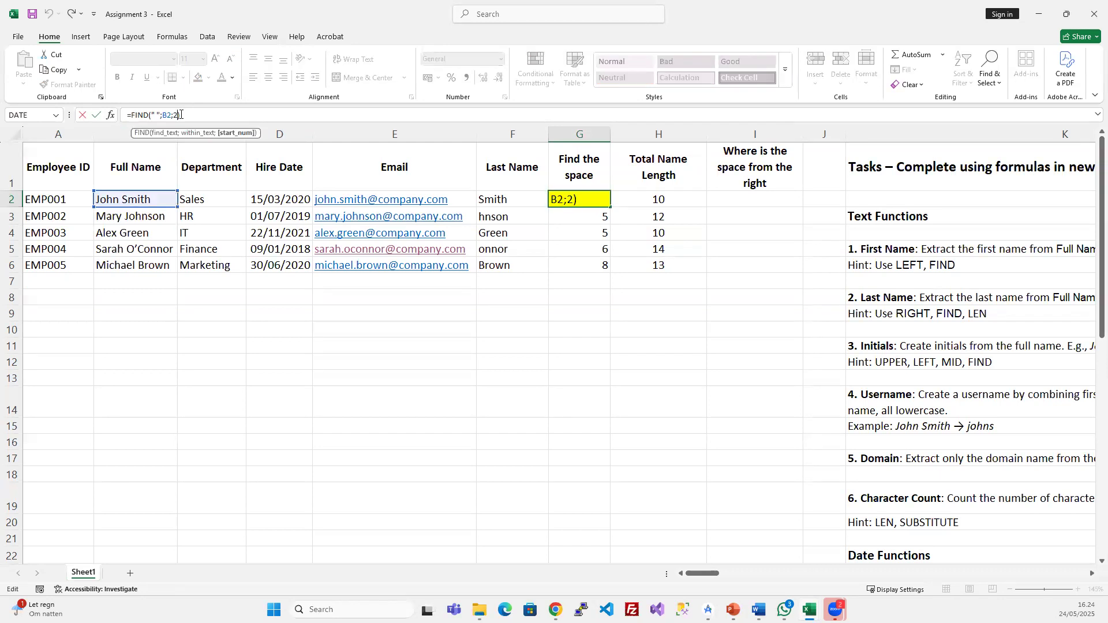
key(Return)
click(600, 199)
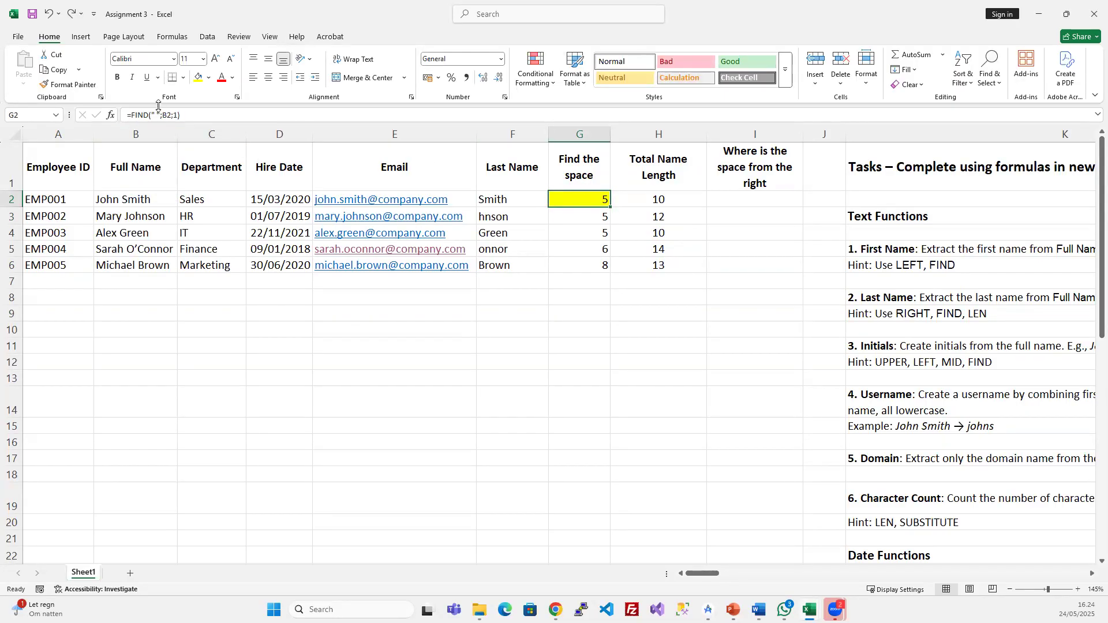
- Change G2's FIND start position from 1 to 3, giving =FIND(" ";B2;3)
click(172, 115)
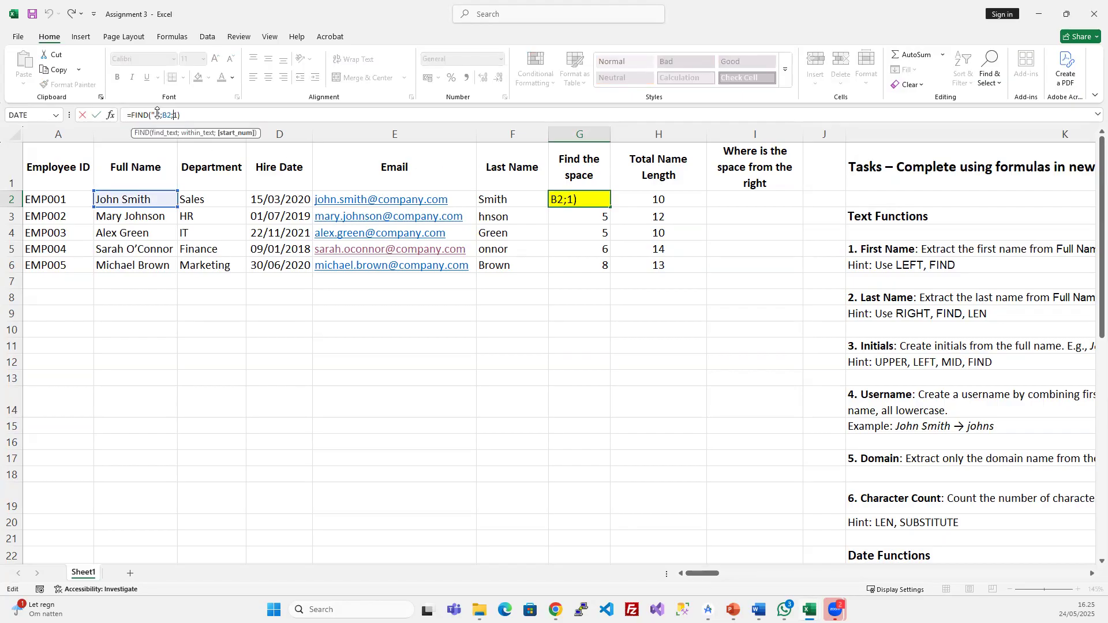
double_click(167, 115)
click(173, 114)
key(Delete)
text(3)
key(Return)
click(586, 199)
click(180, 114)
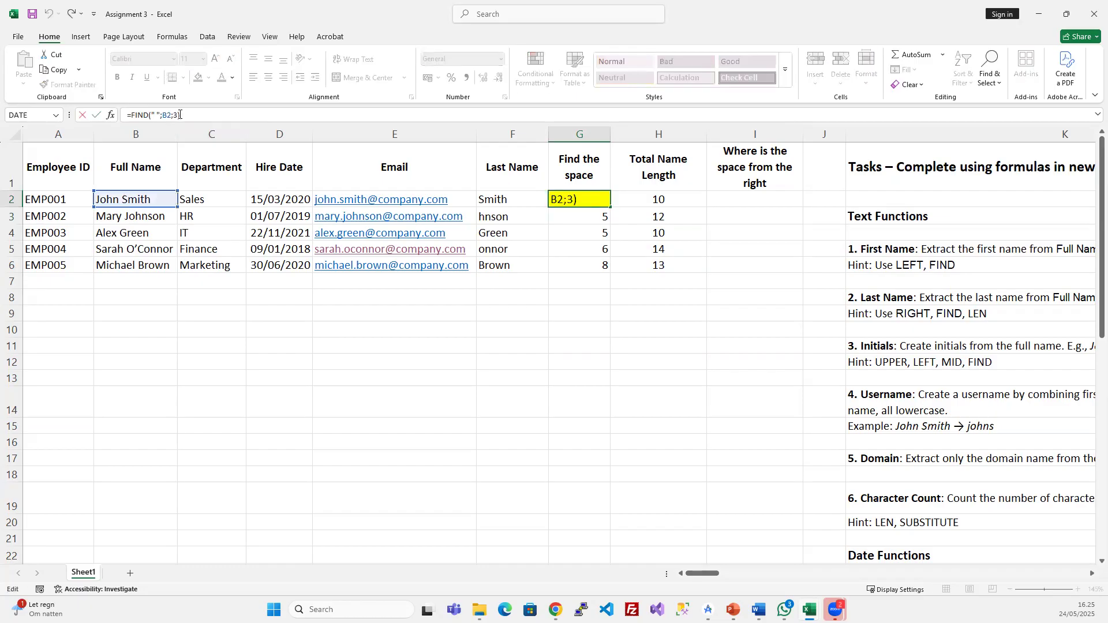
key(Escape)
click(376, 354)
text(=)
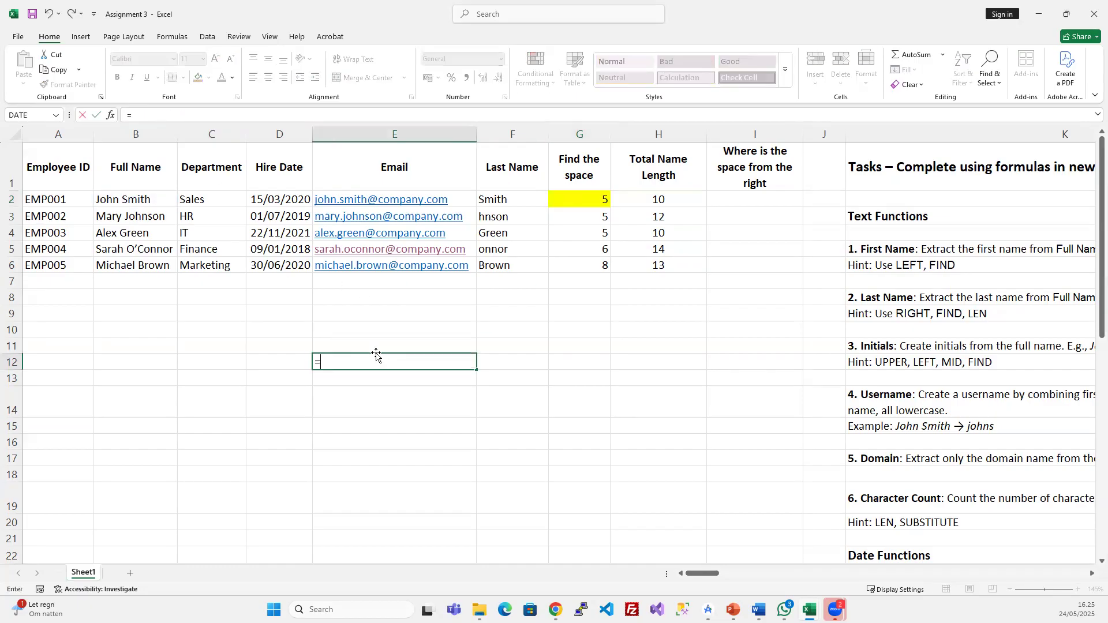
text(fin)
key(Tab)
click(132, 195)
text(;)
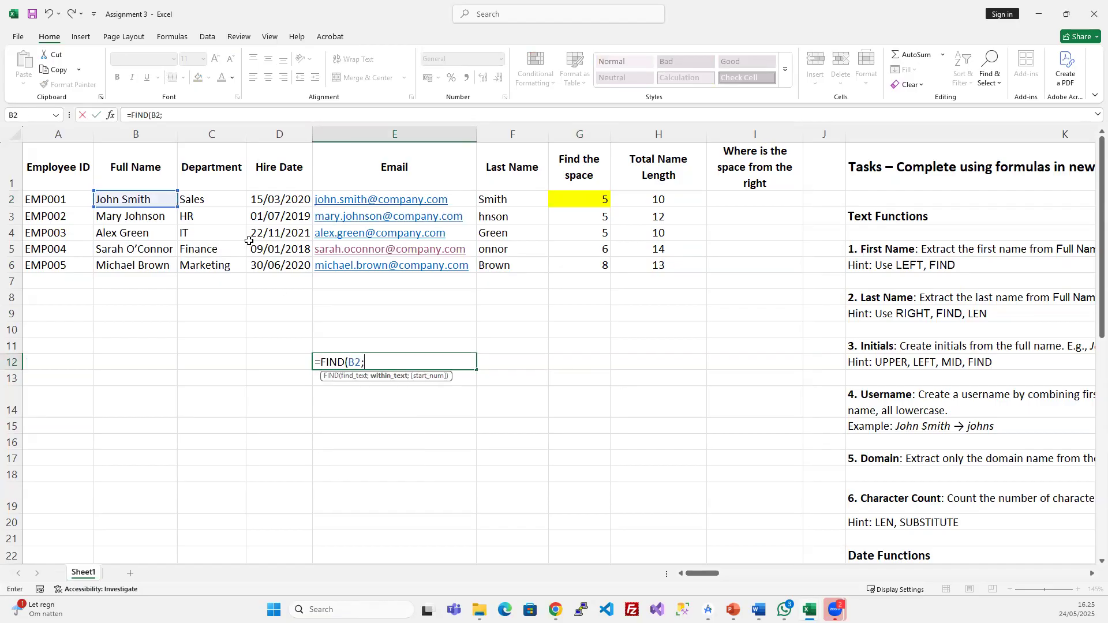
key(BackSpace)
key(BackSpace)
key(BackSpace)
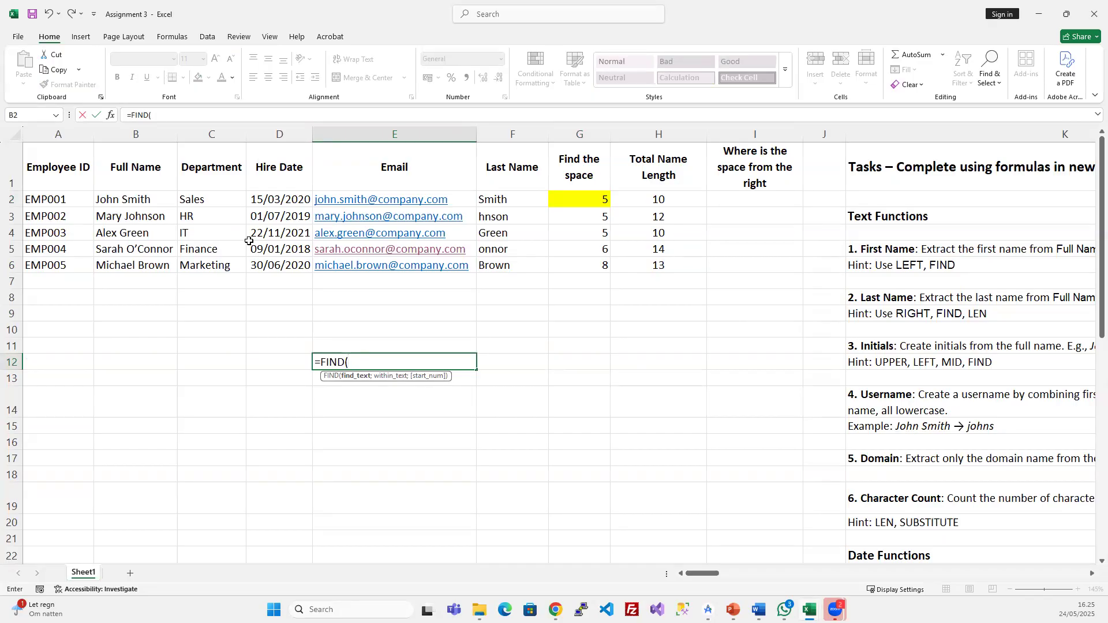
text(O)
key(BackSpace)
key(BackSpace)
text(o";)
click(127, 198)
text(;1)
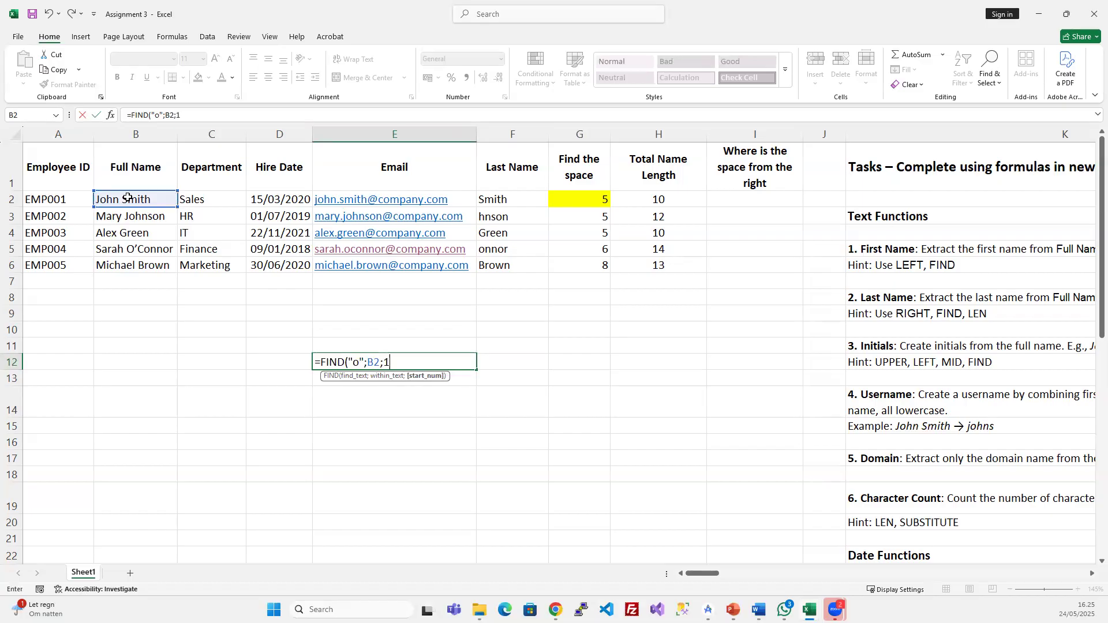
key(Return)
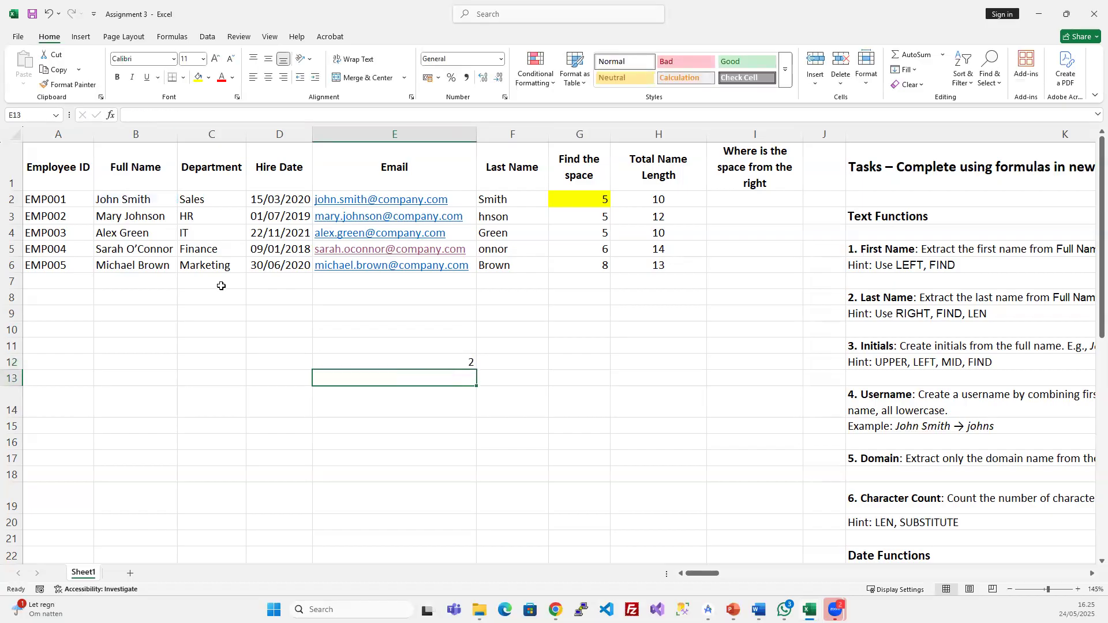
click(425, 363)
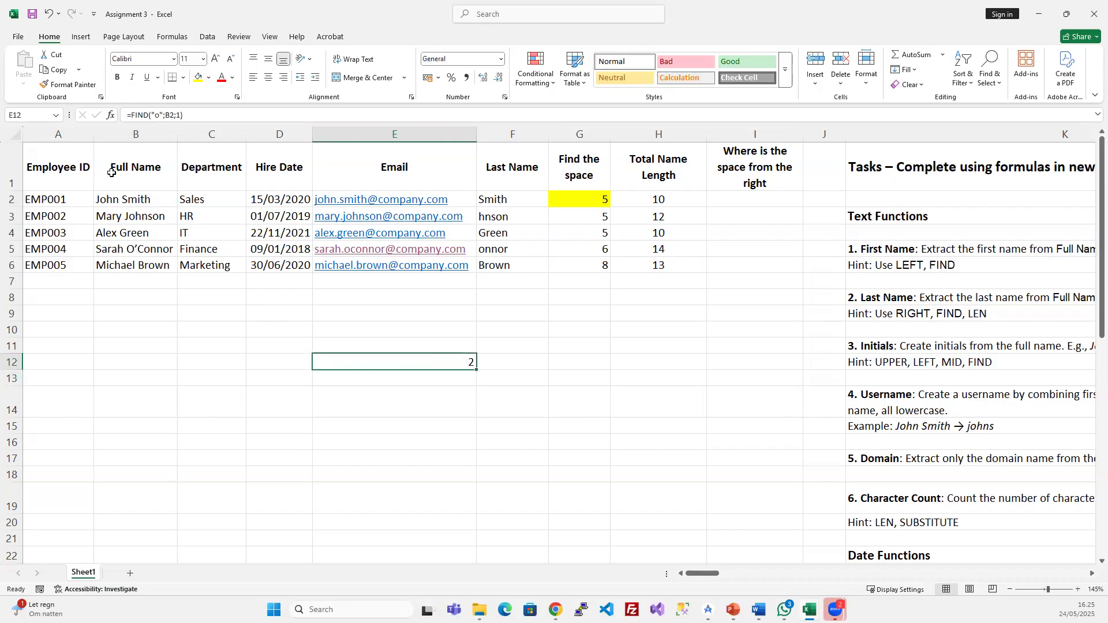
click(179, 115)
key(BackSpace)
text(2)
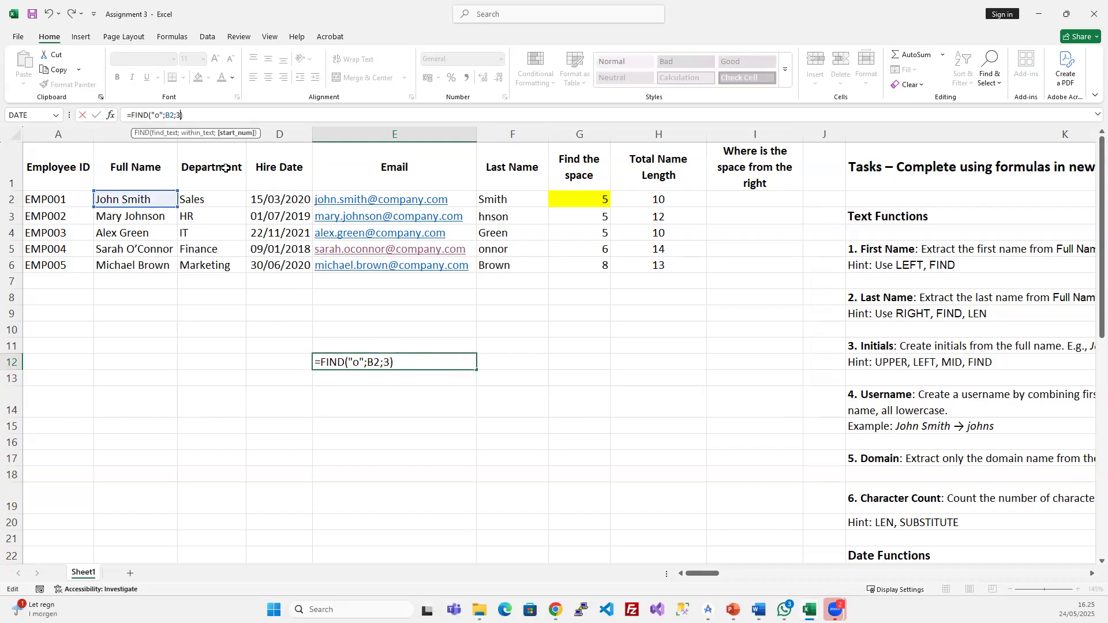
key(Return)
click(452, 365)
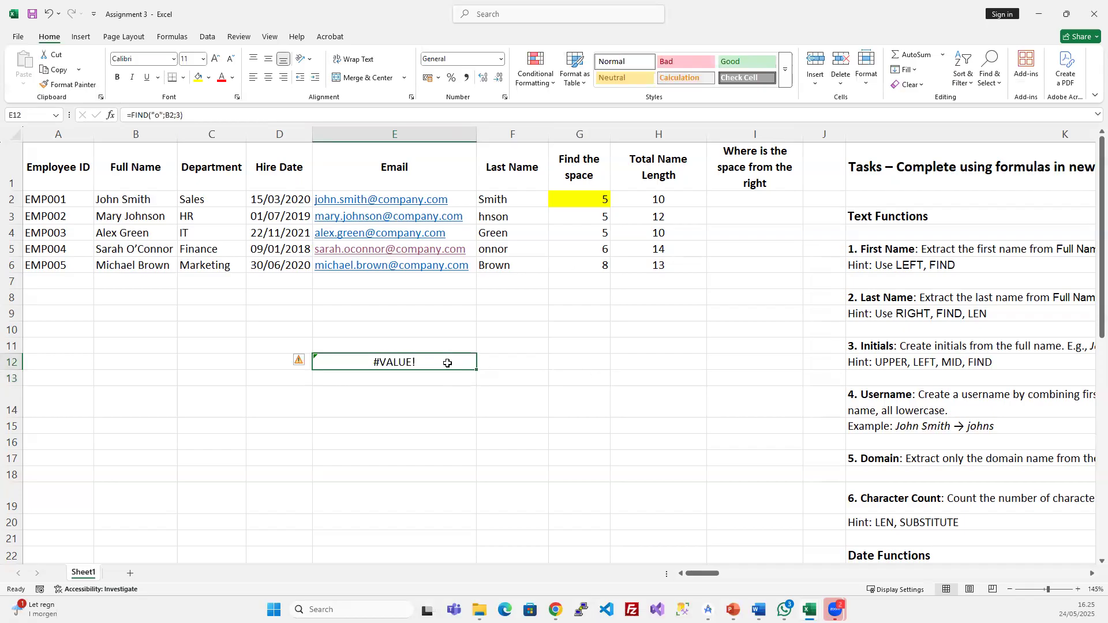
click(177, 115)
key(BackSpace)
text(3)
key(Escape)
click(116, 198)
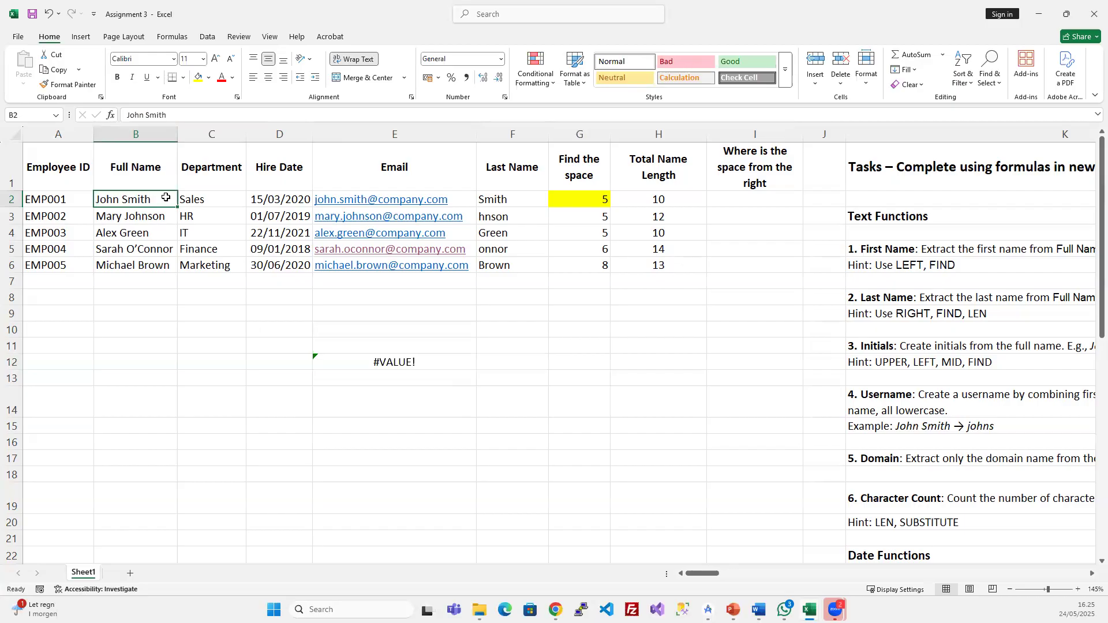
click(414, 367)
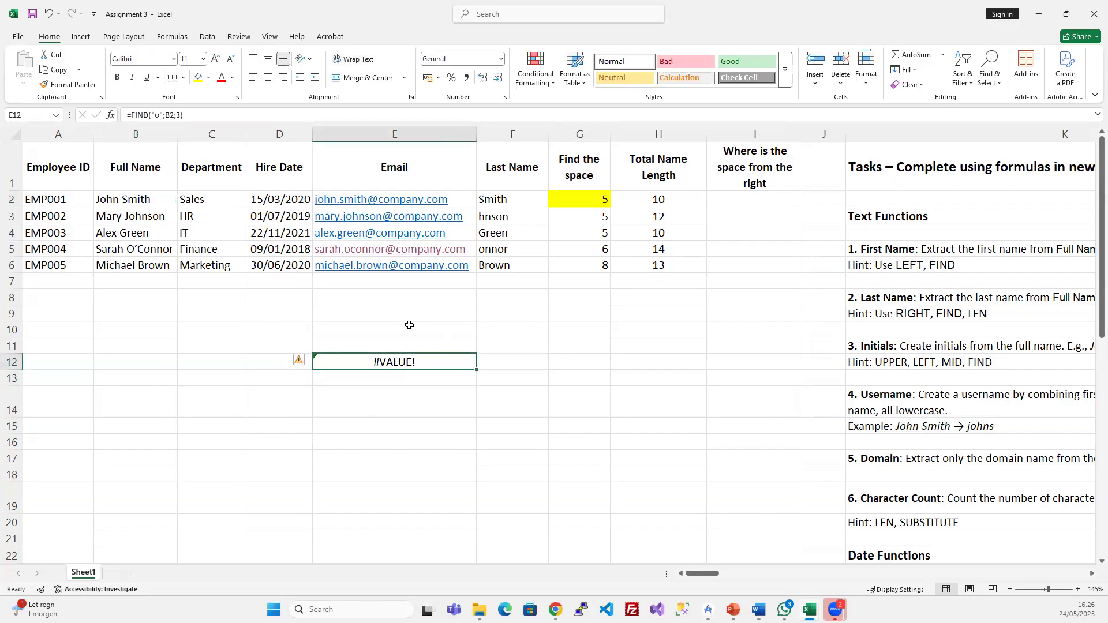
click(154, 114)
key(Delete)
key(Return)
click(471, 359)
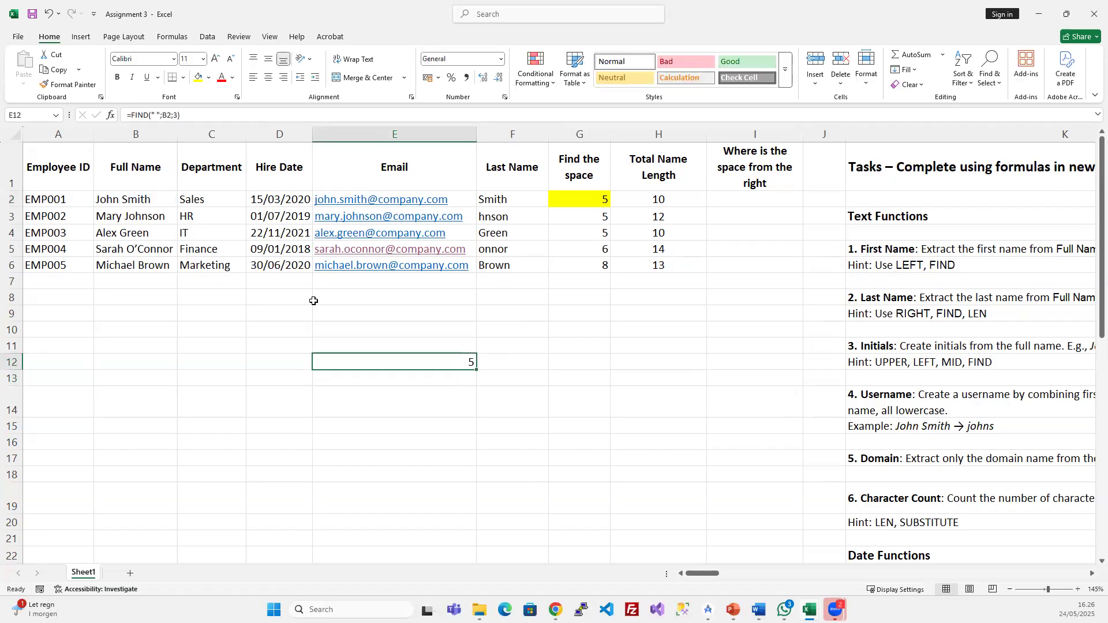
double_click(118, 199)
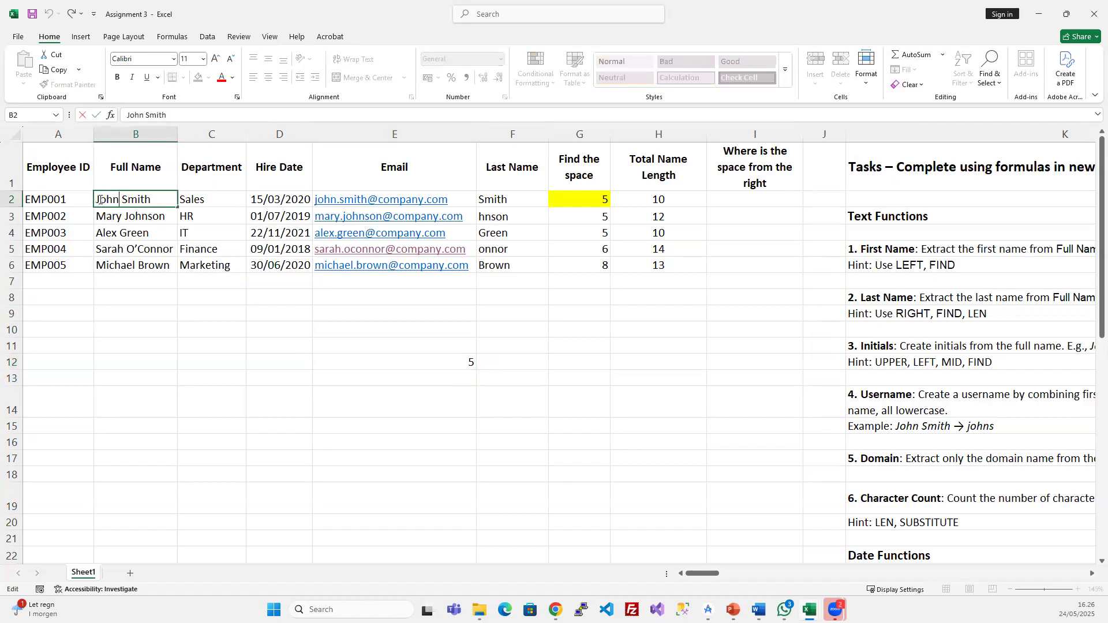
drag(98, 199, 148, 199)
click(124, 199)
click(427, 359)
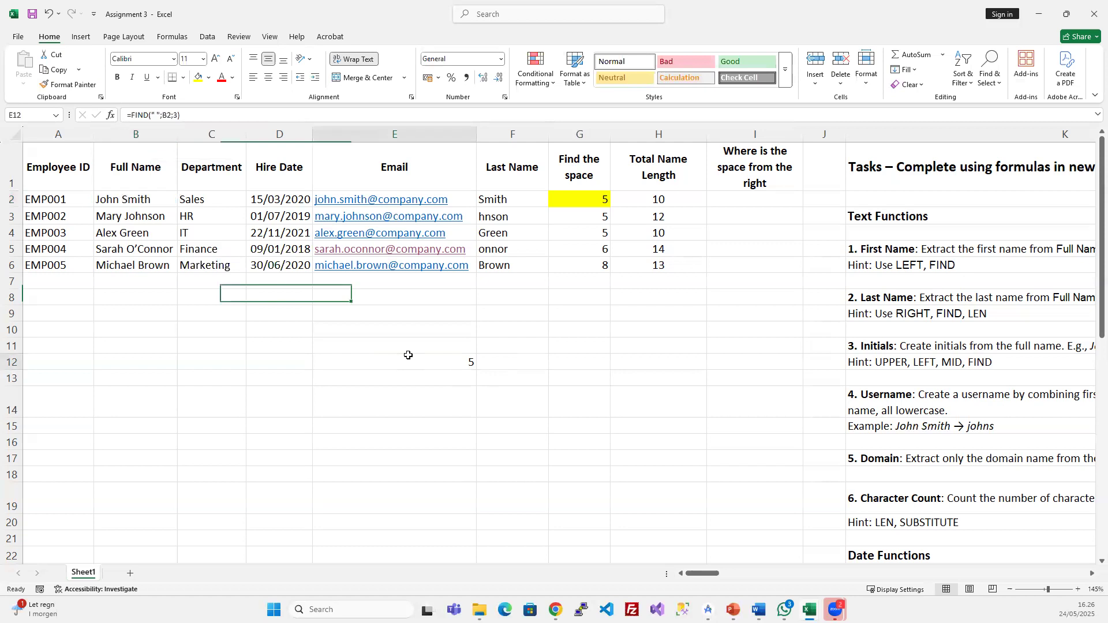
click(173, 115)
key(Delete)
text(5)
key(Return)
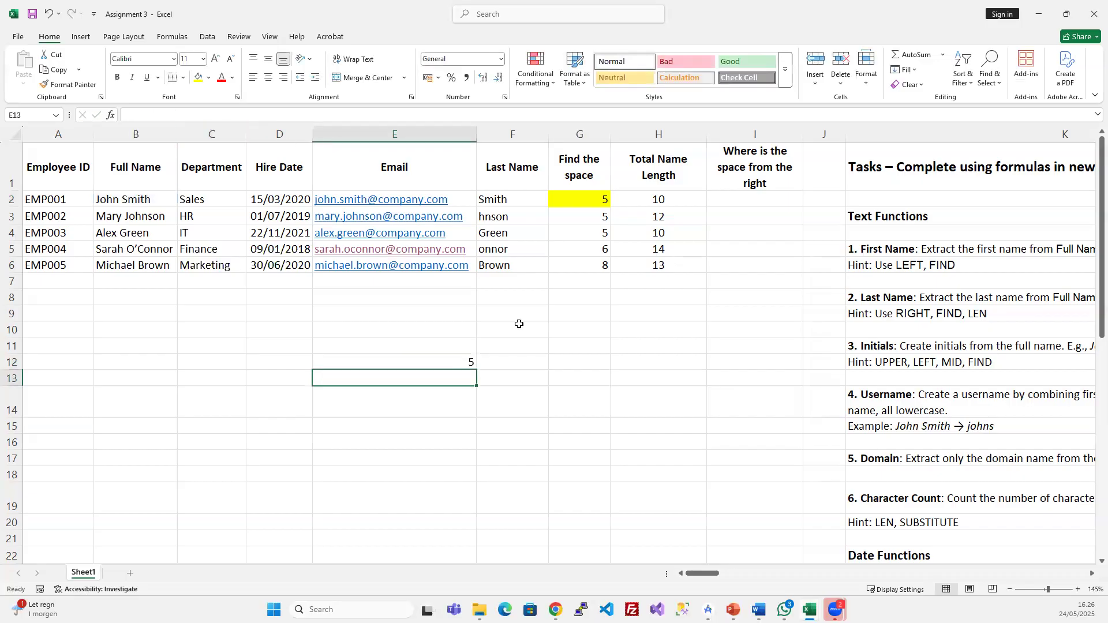
click(436, 361)
click(174, 114)
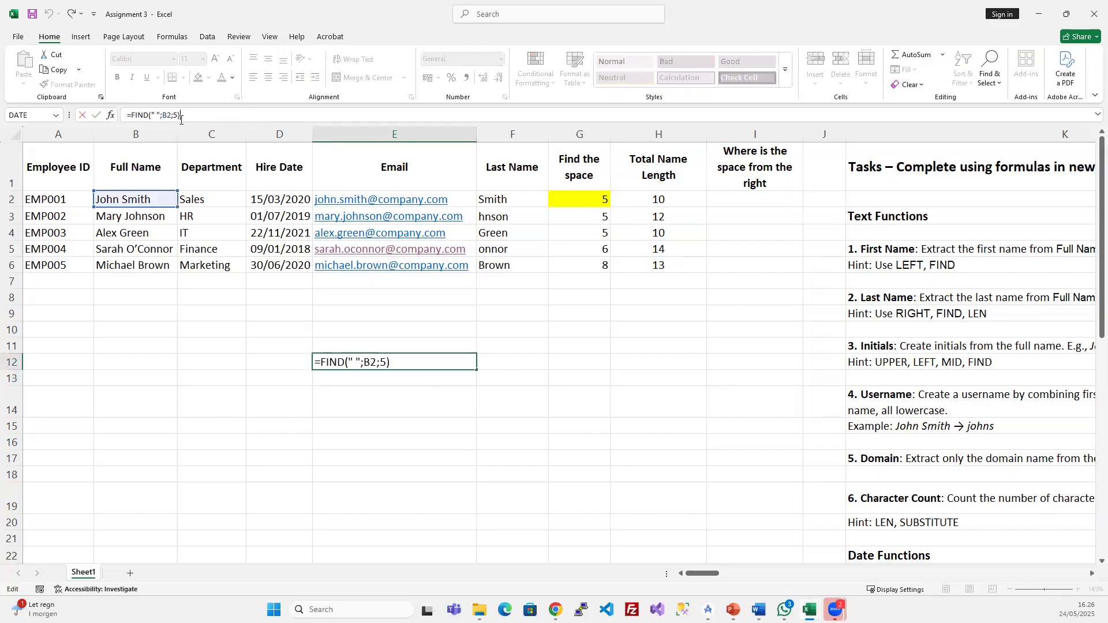
key(Delete)
text(6)
key(Return)
click(452, 362)
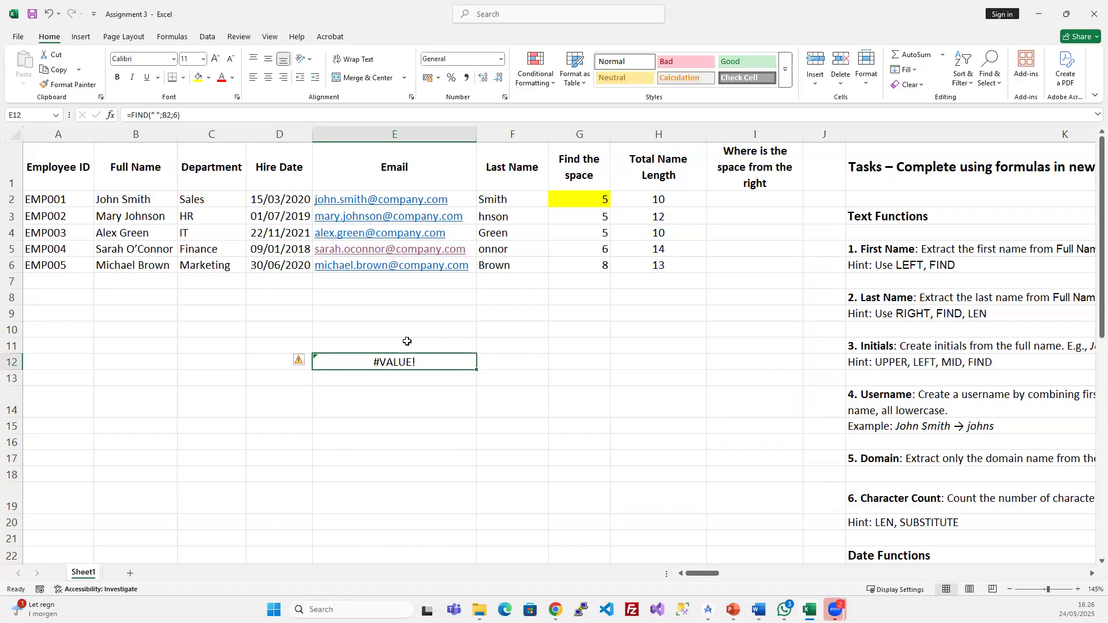
double_click(98, 200)
key(shift+Right)
key(shift+Right)
key(shift+Right)
key(shift+Right)
key(shift+Right)
key(shift+Right)
key(shift+Right)
key(shift+Right)
key(shift+Right)
key(shift+Right)
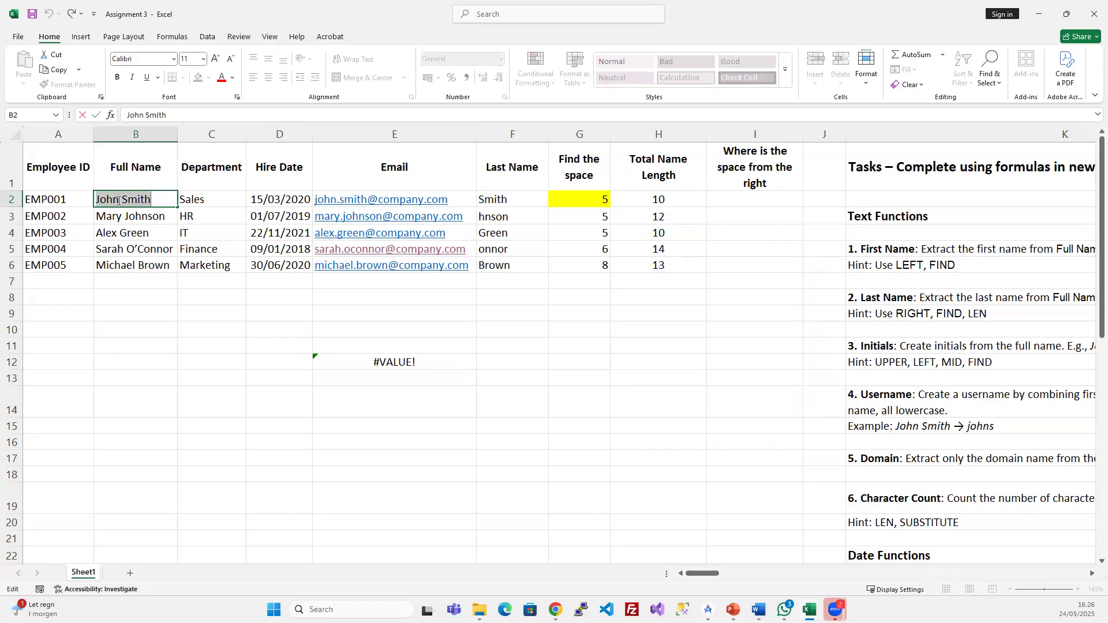
click(121, 202)
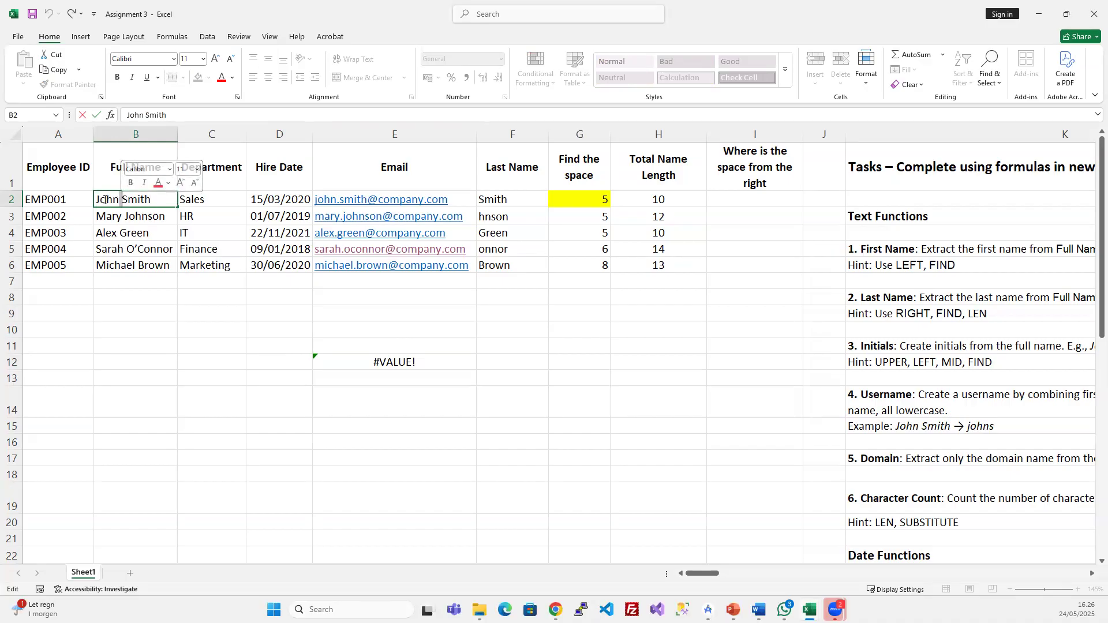
click(108, 199)
key(shift+Right)
key(shift+Right)
key(shift+Right)
key(shift+Right)
key(shift+Right)
key(shift+Right)
key(shift+Right)
key(shift+Right)
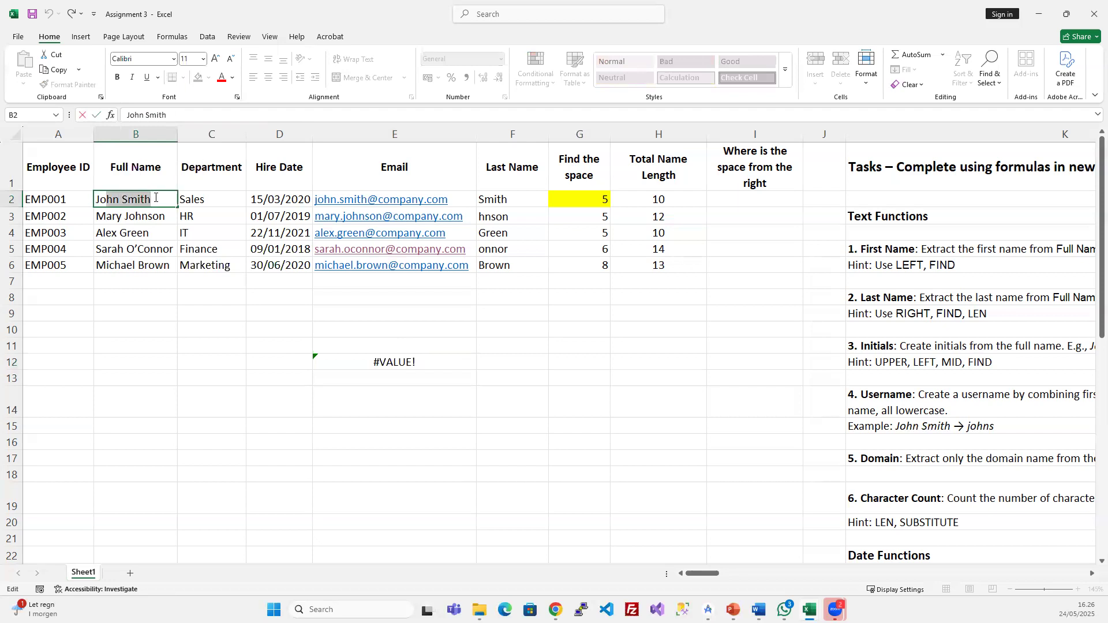
click(121, 200)
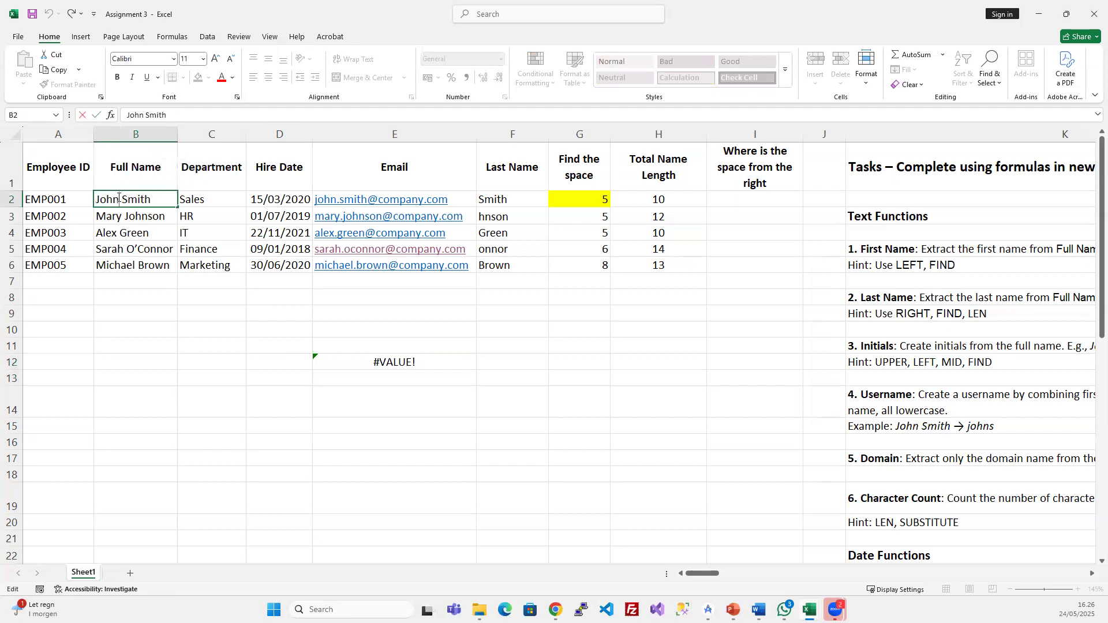
drag(119, 197, 126, 197)
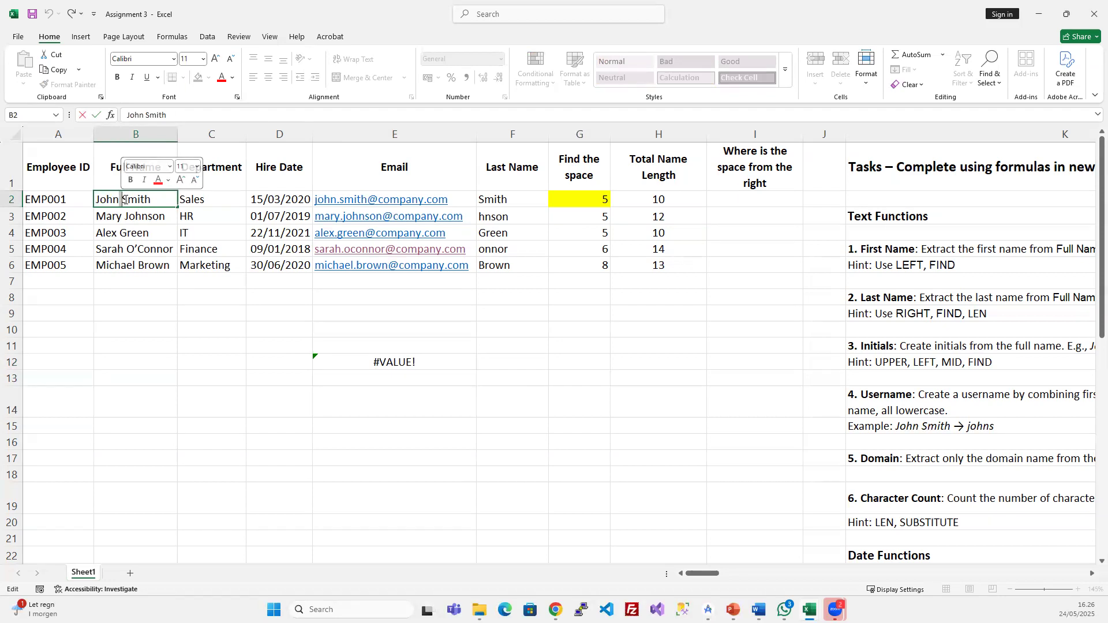
drag(121, 199, 152, 199)
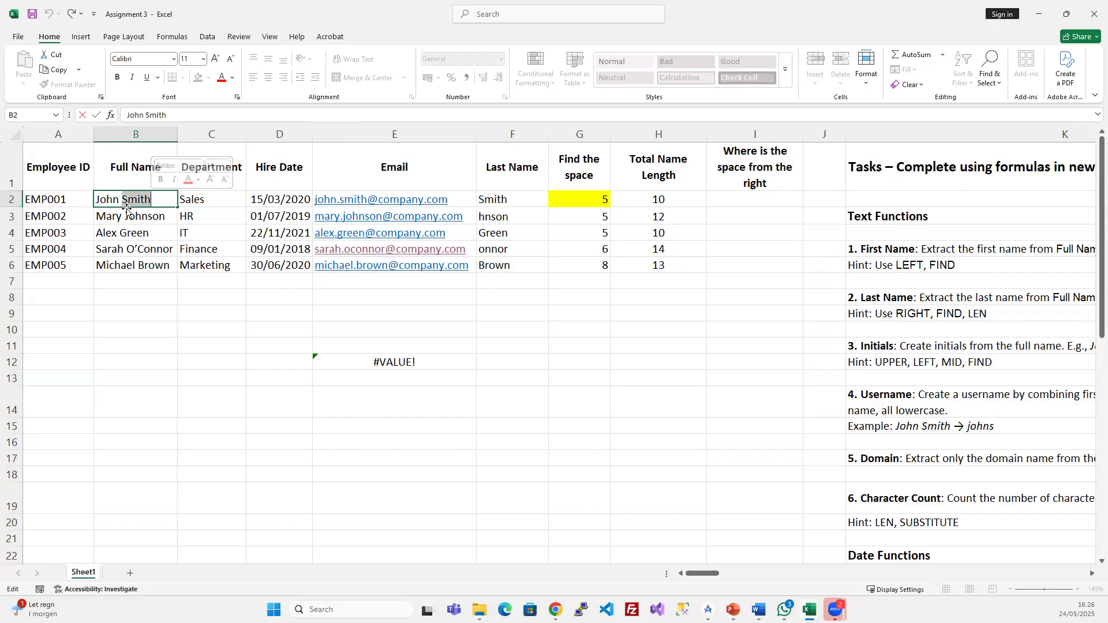
click(432, 361)
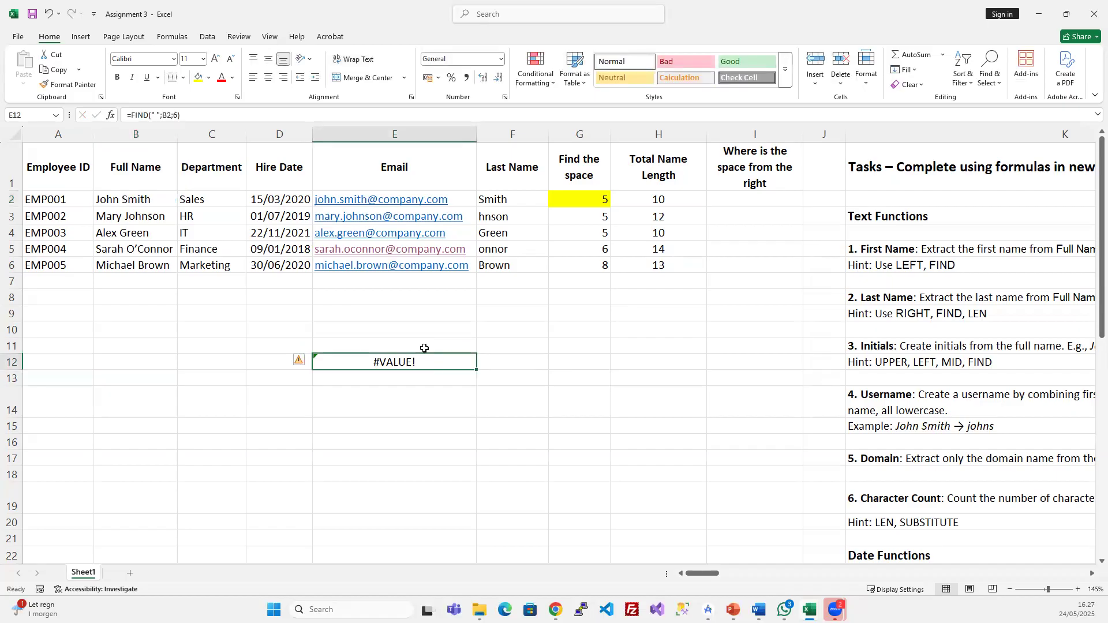
key(Delete)
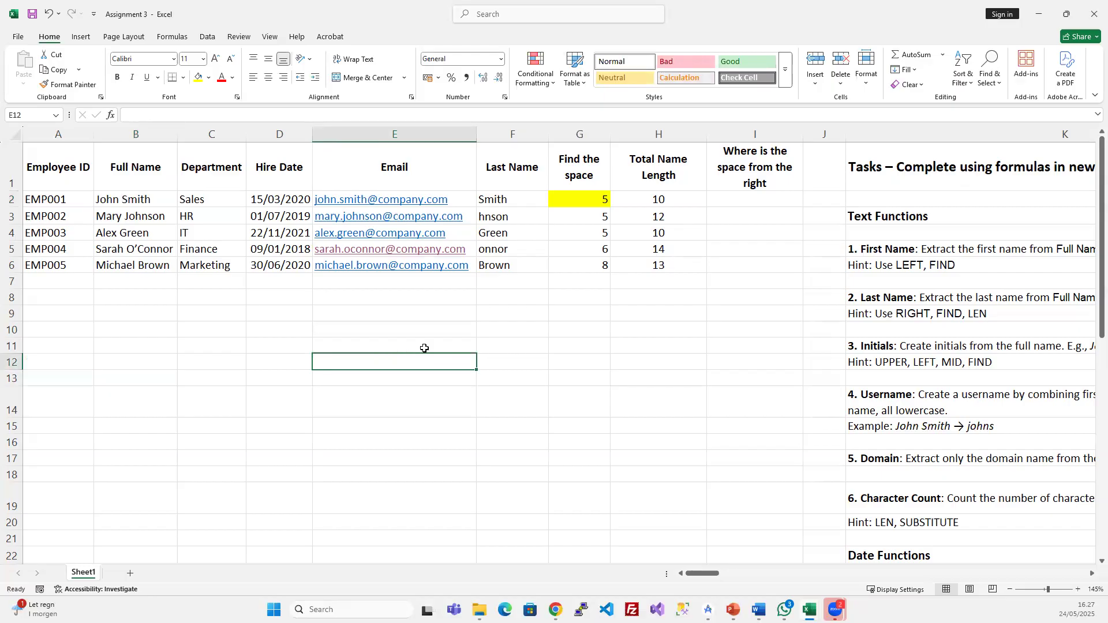
click(596, 198)
click(173, 115)
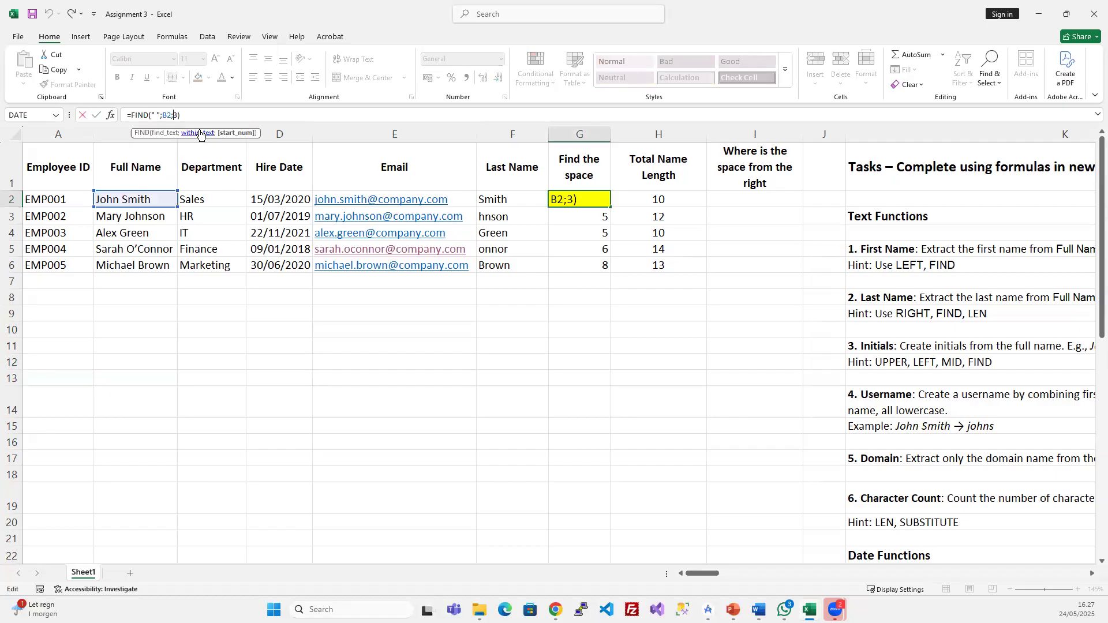
key(shift+Right)
key(Delete)
key(Return)
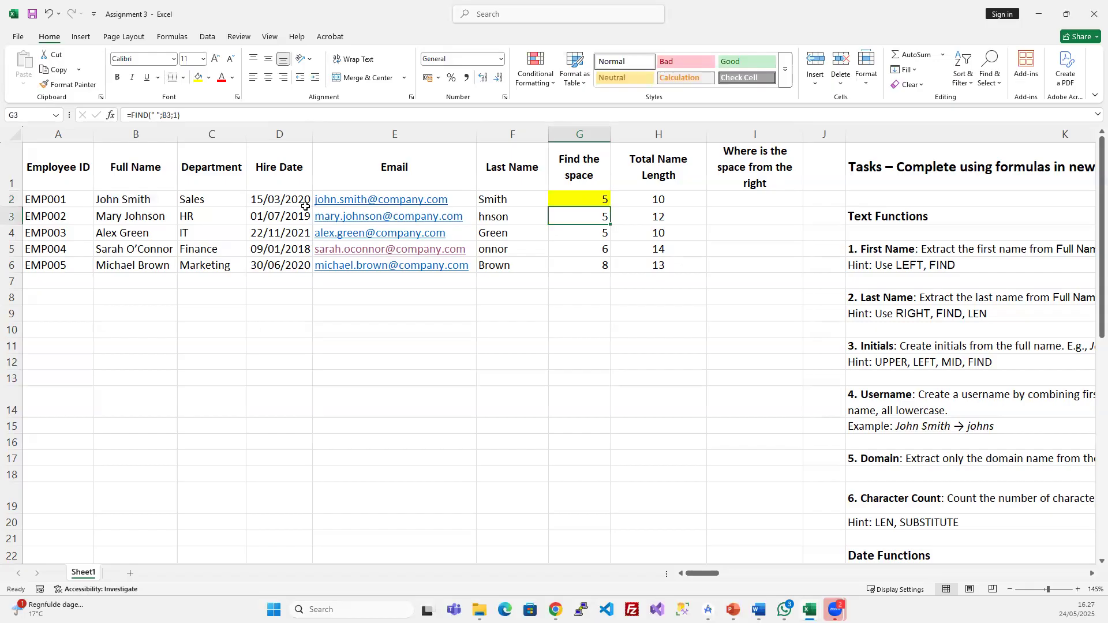
click(587, 182)
click(712, 165)
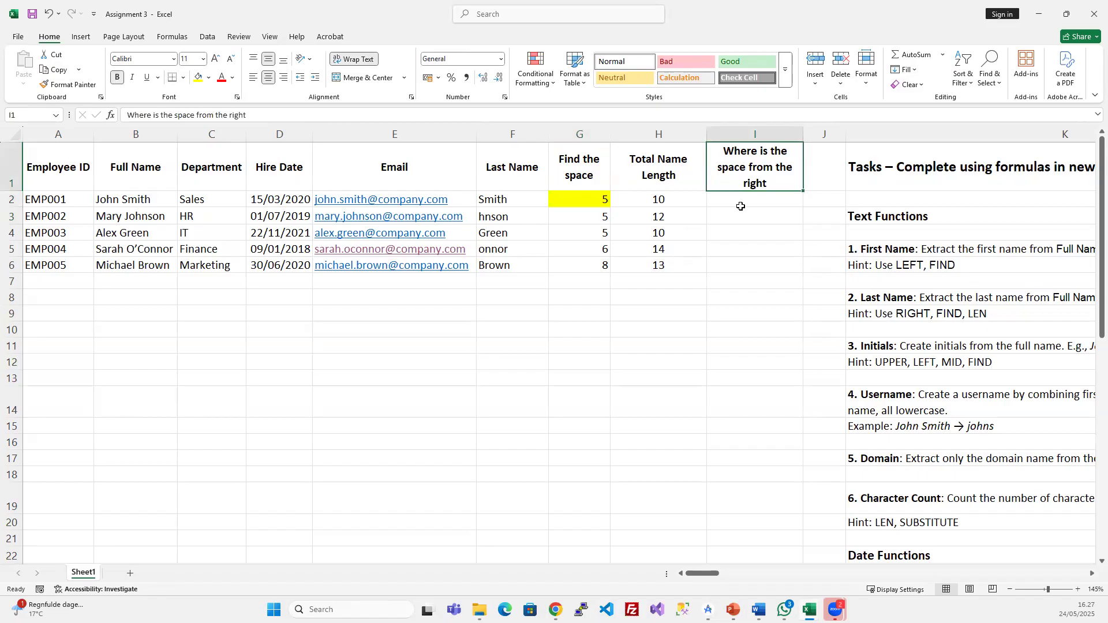
click(739, 204)
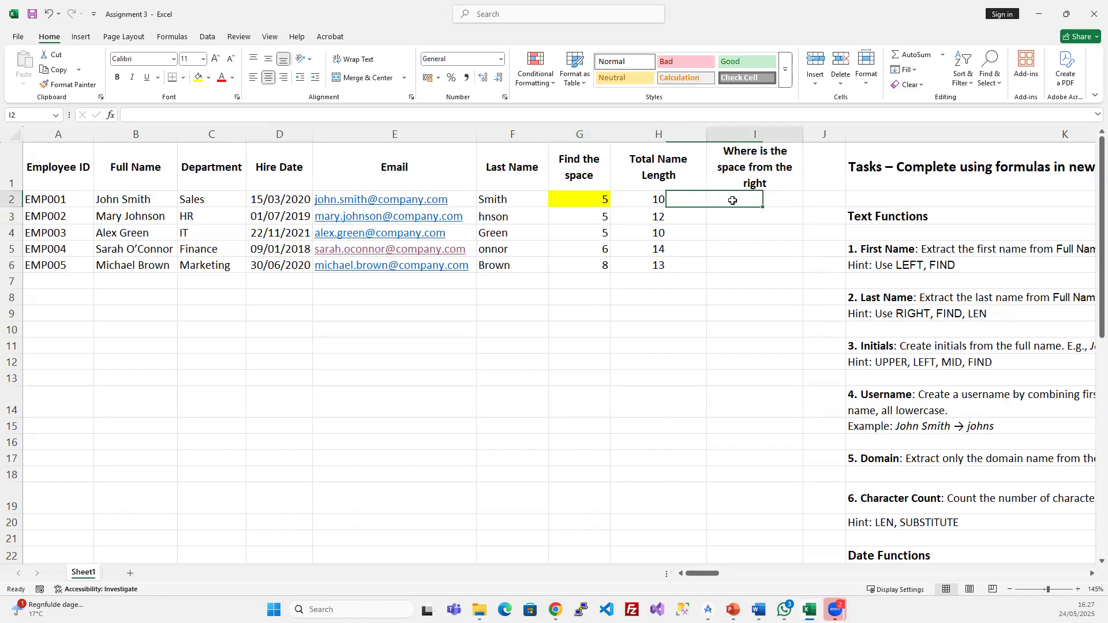
click(679, 165)
click(673, 202)
click(597, 168)
click(603, 200)
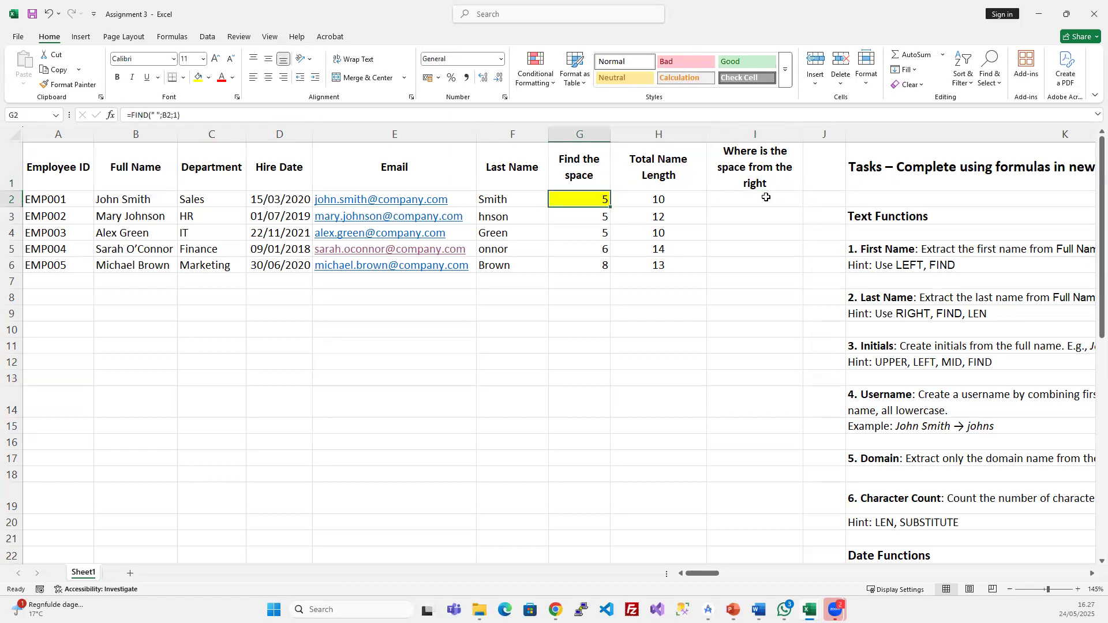
click(590, 155)
click(584, 201)
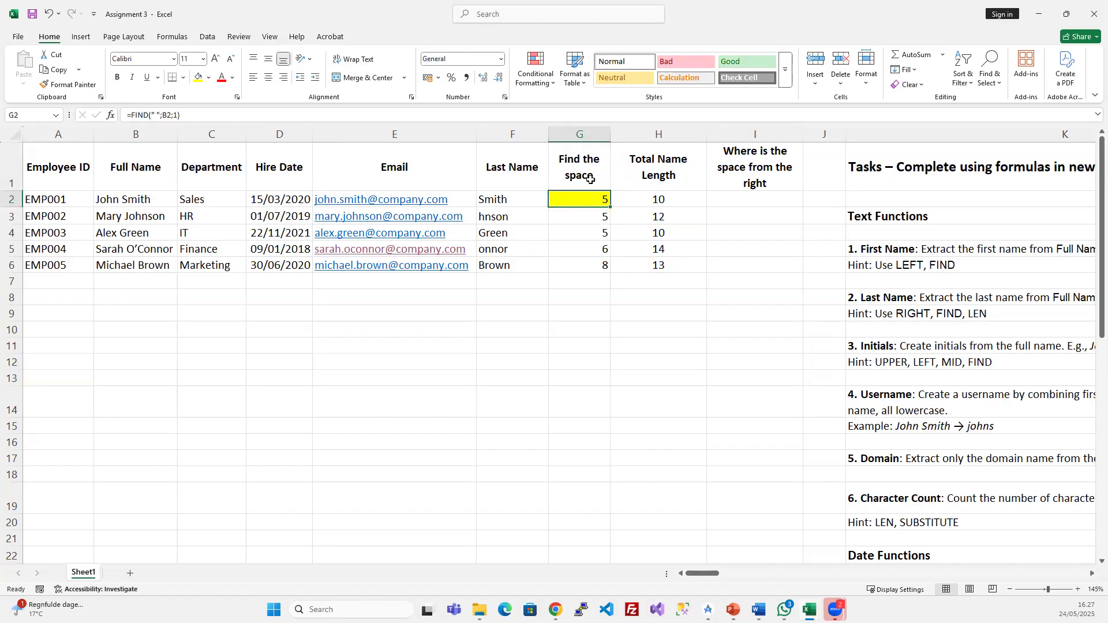
click(583, 135)
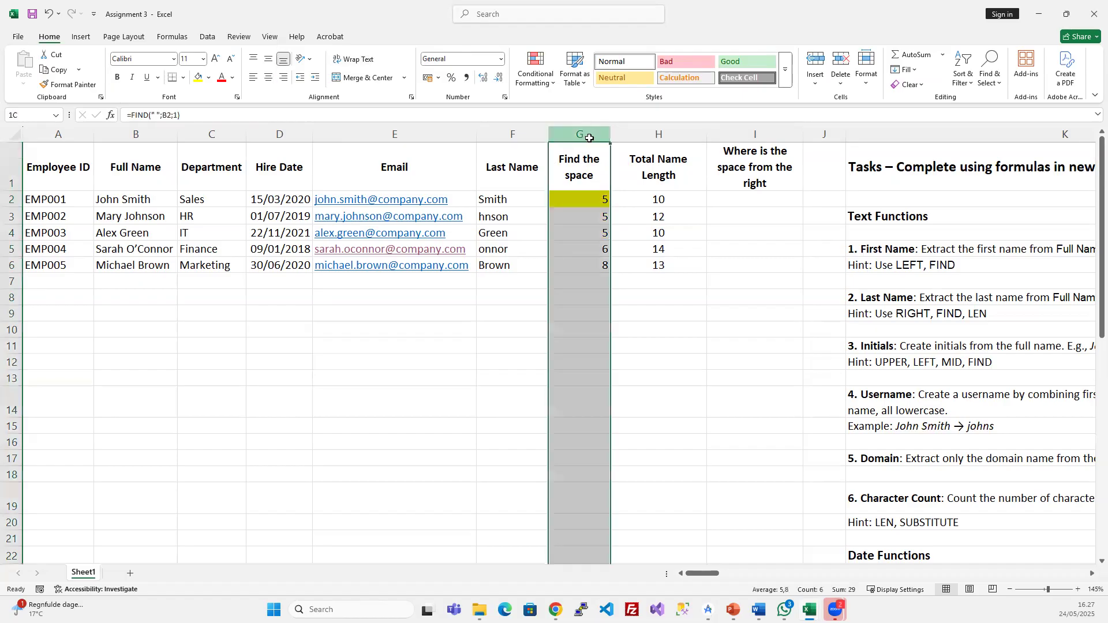
click(598, 199)
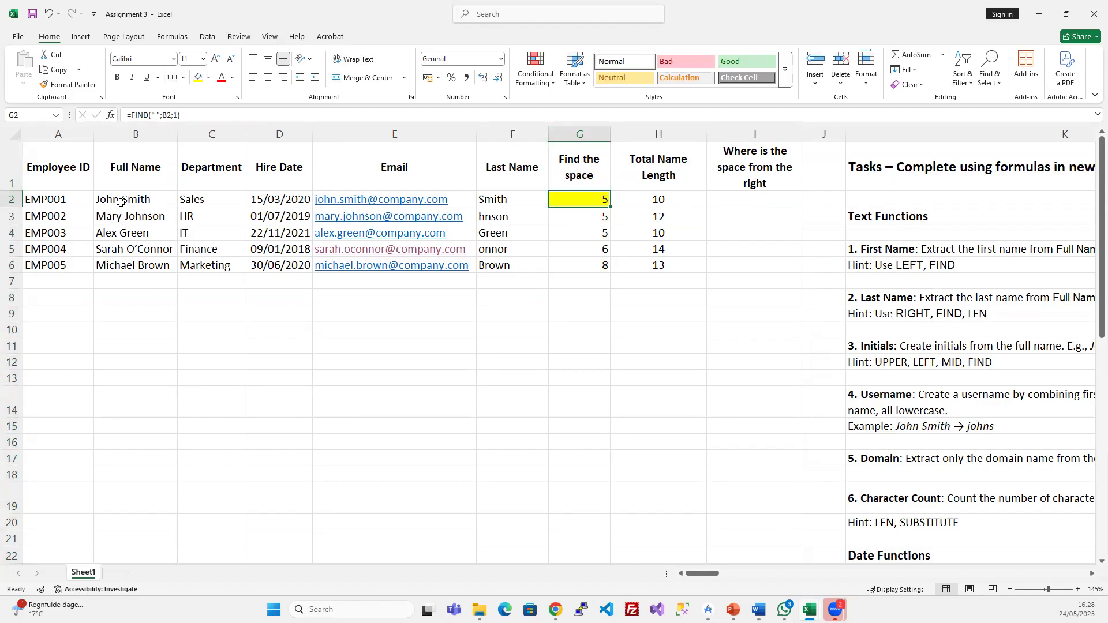
- Enter =H2-G2 in I2 and fill it down to I6, giving 5, 7, 5, 8 and 5
click(725, 199)
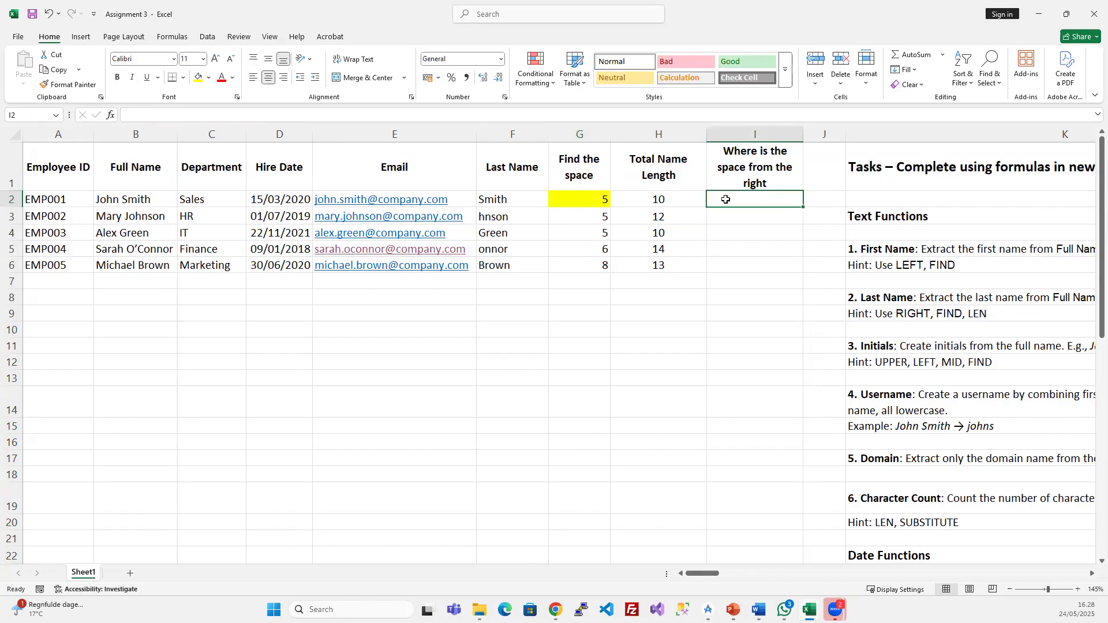
text(=)
click(664, 198)
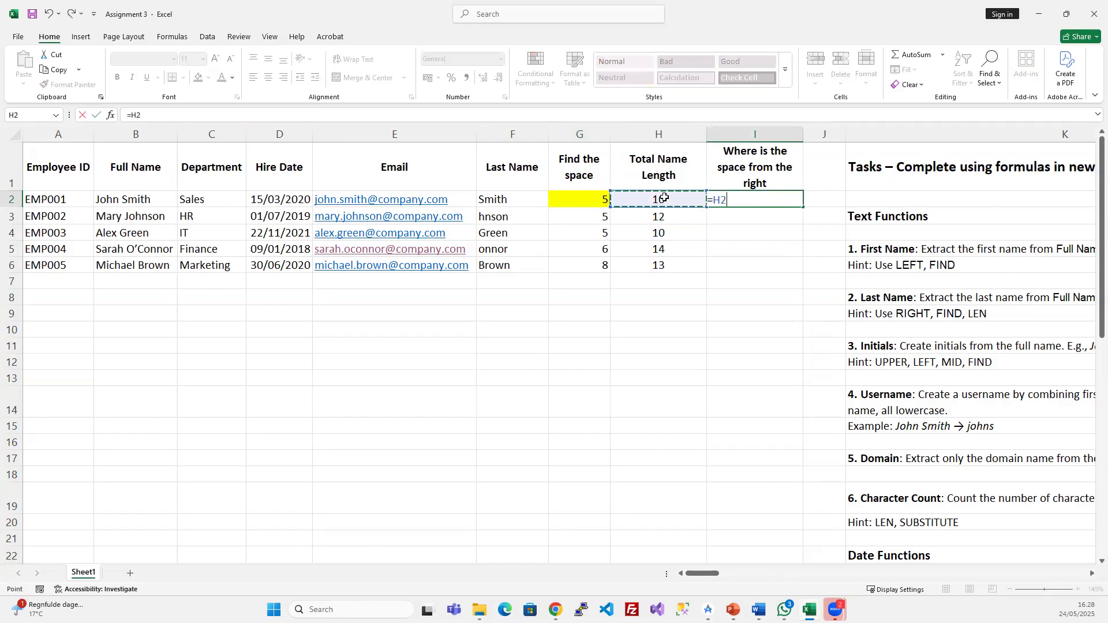
text(-)
click(558, 197)
key(ctrl+Return)
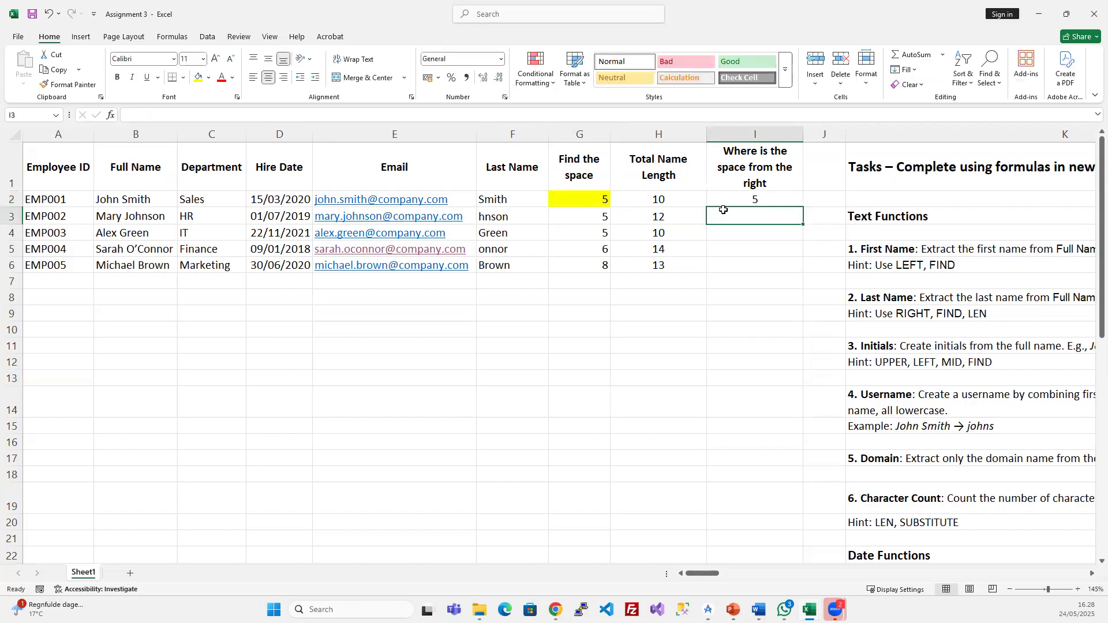
drag(738, 223, 735, 262)
key(ctrl+d)
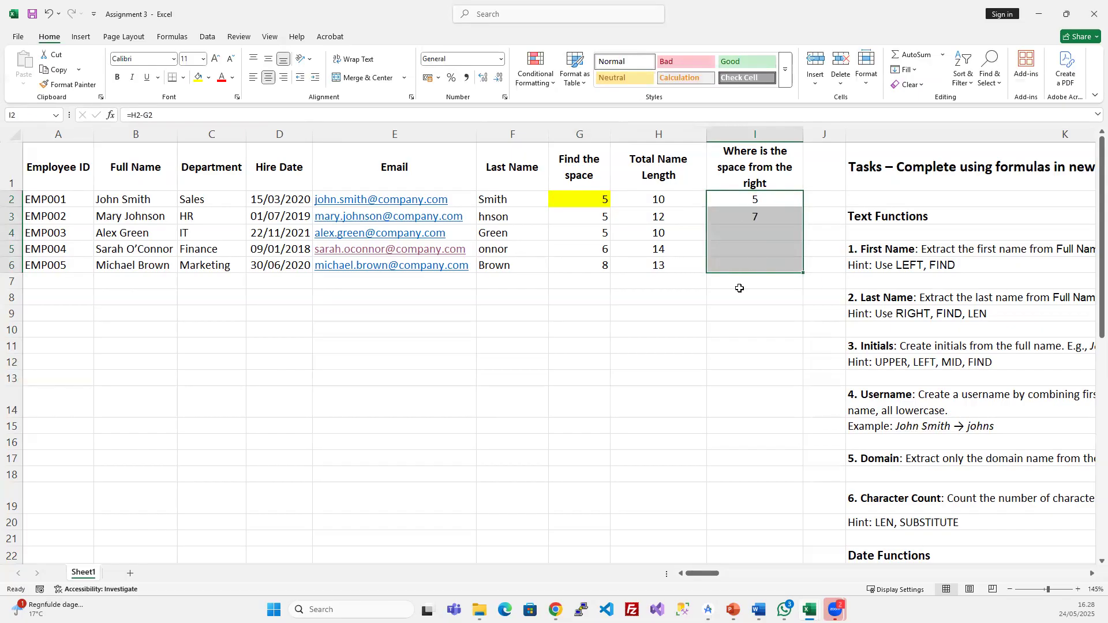
- Check the last employee's result against the surname's letters, then narrow column I
click(749, 269)
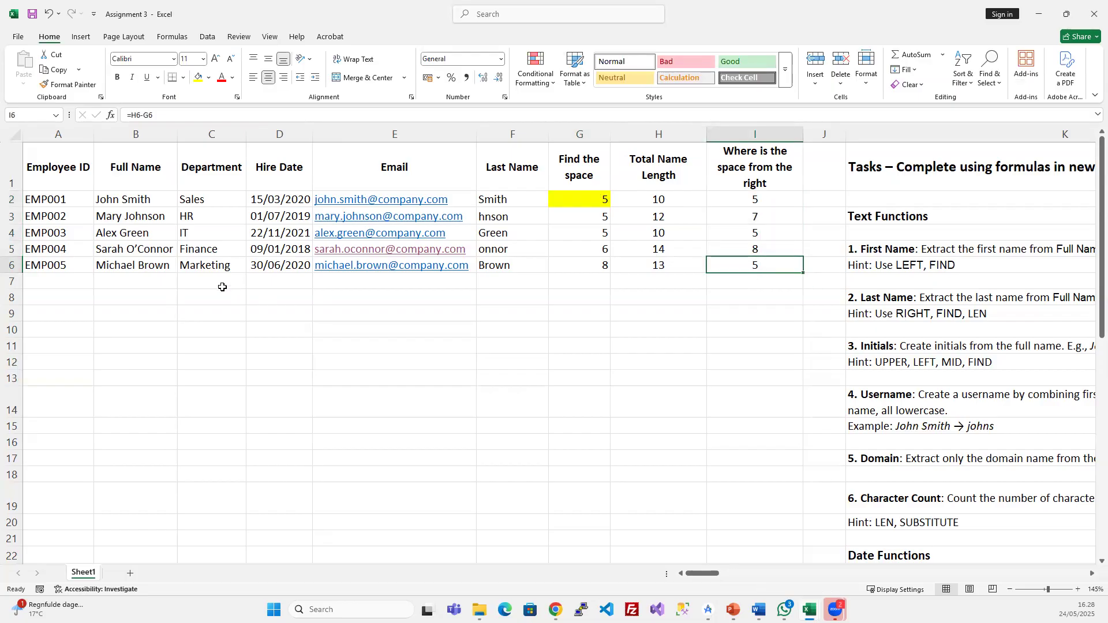
double_click(175, 269)
drag(171, 266, 136, 266)
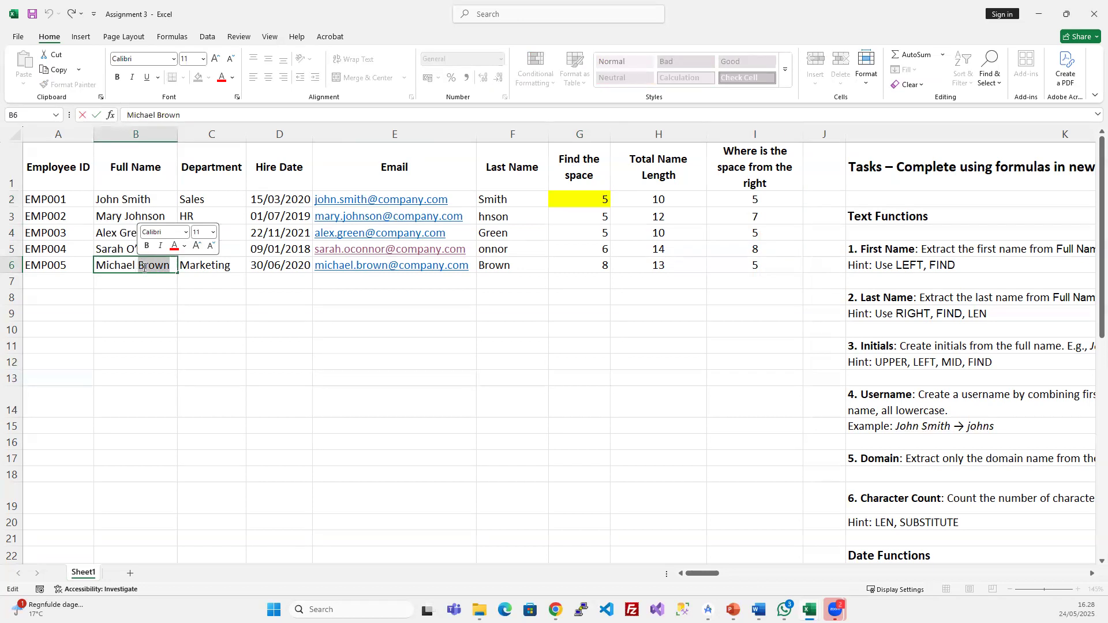
key(Escape)
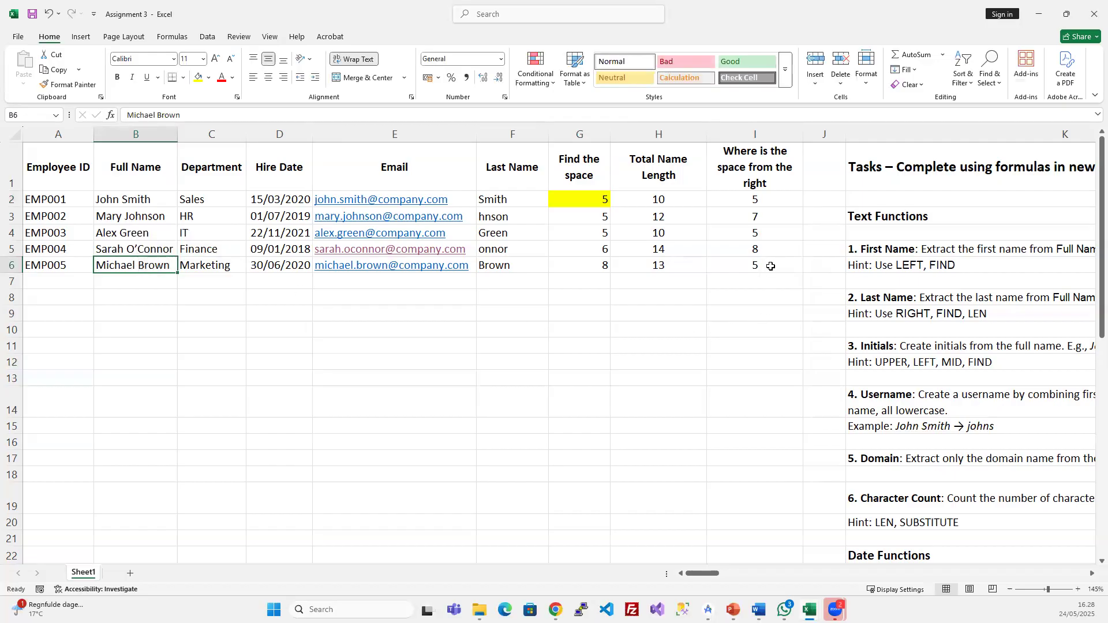
click(762, 266)
drag(803, 129, 789, 174)
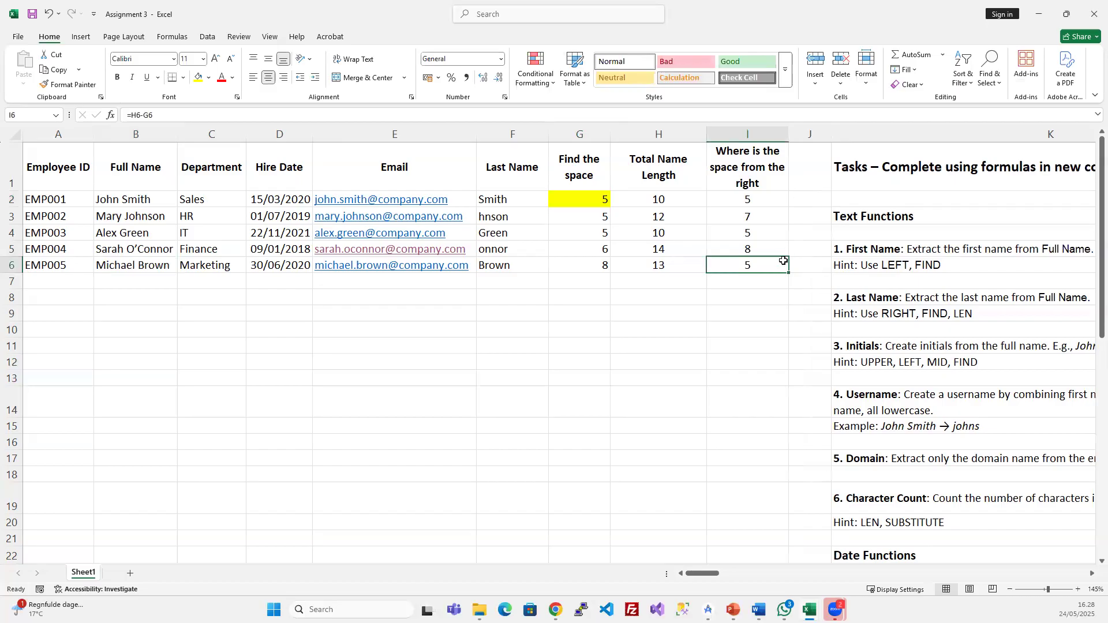
- Insert a new column J and type the header RIGHT in J1
click(814, 134)
key(ctrl+shift+plus)
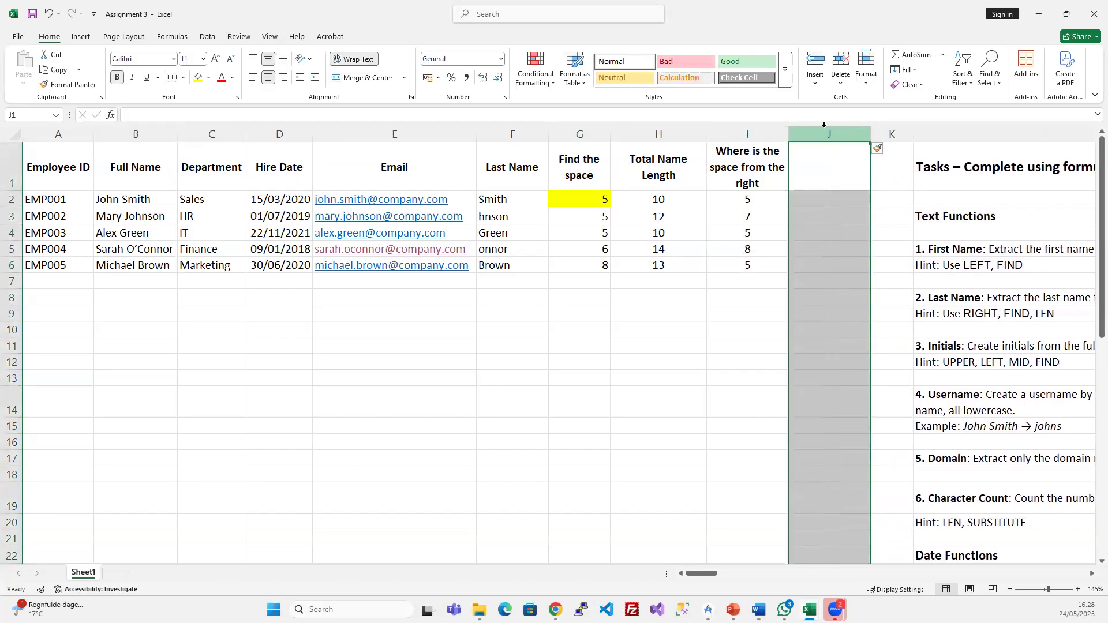
click(825, 163)
text(RIGHT)
key(BackSpace)
key(BackSpace)
key(BackSpace)
text(GHT)
key(Return)
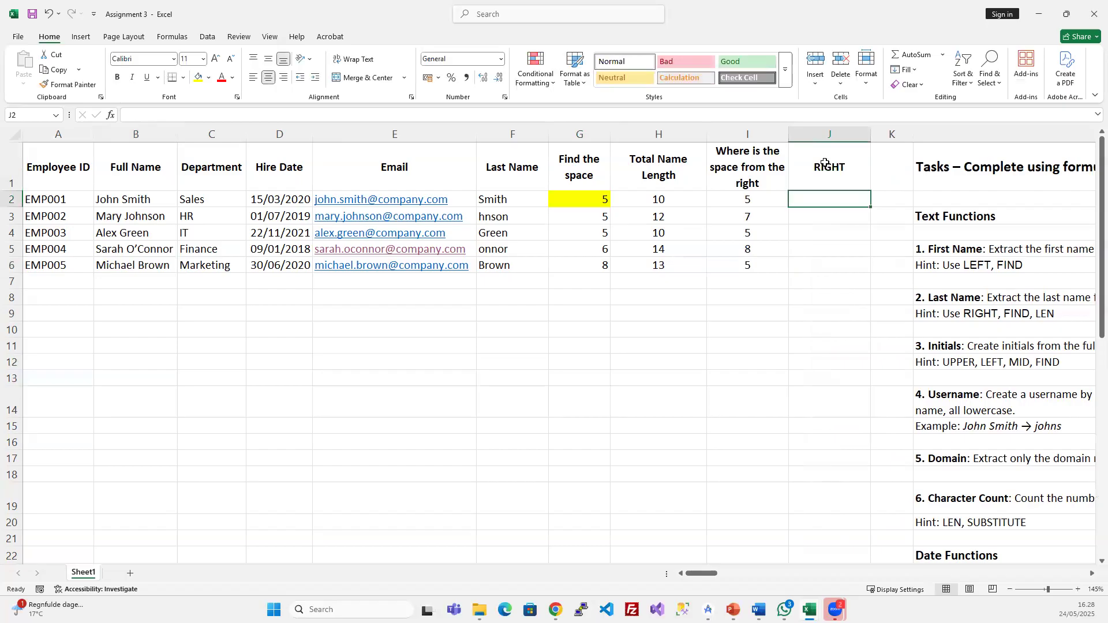
- Enter =RIGHT(B2;I2) in J2 to extract the first employee's surname
text(=RIGHT()
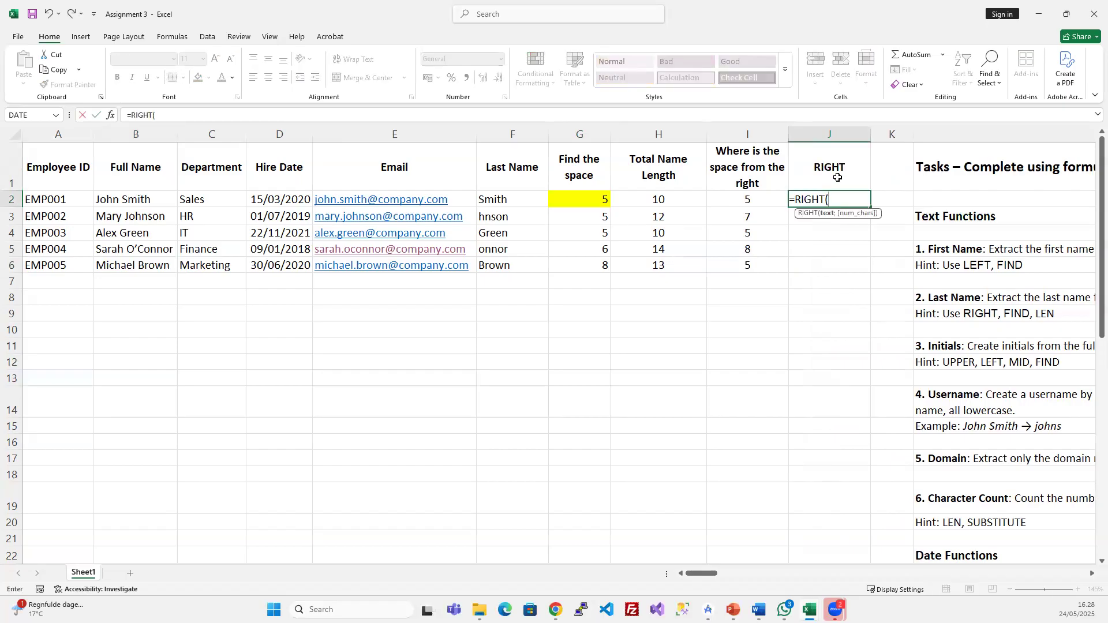
click(124, 202)
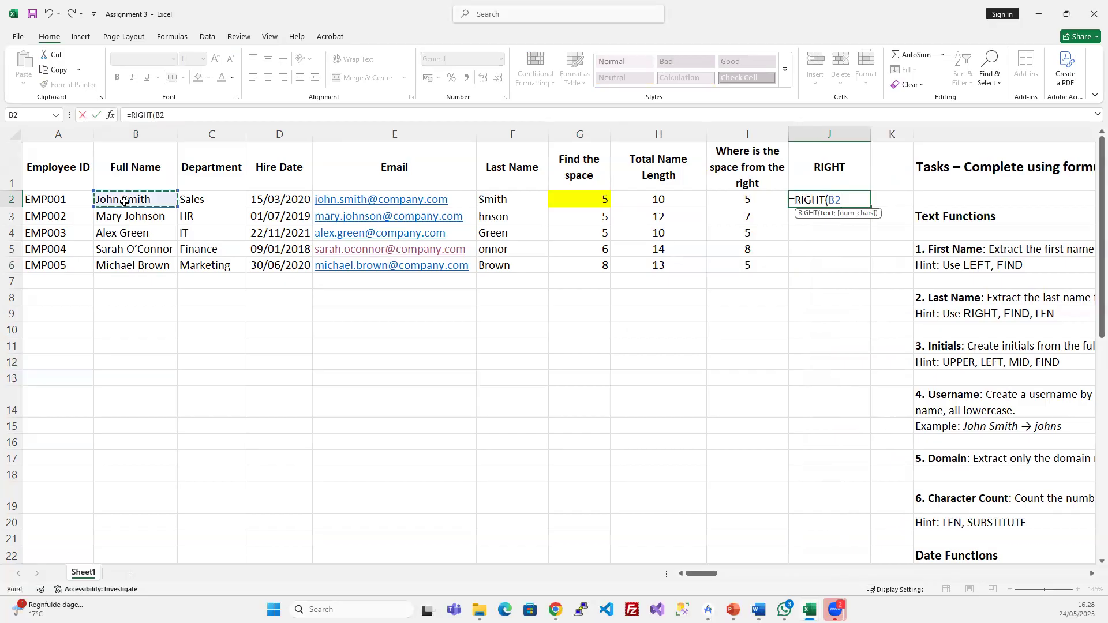
text(;)
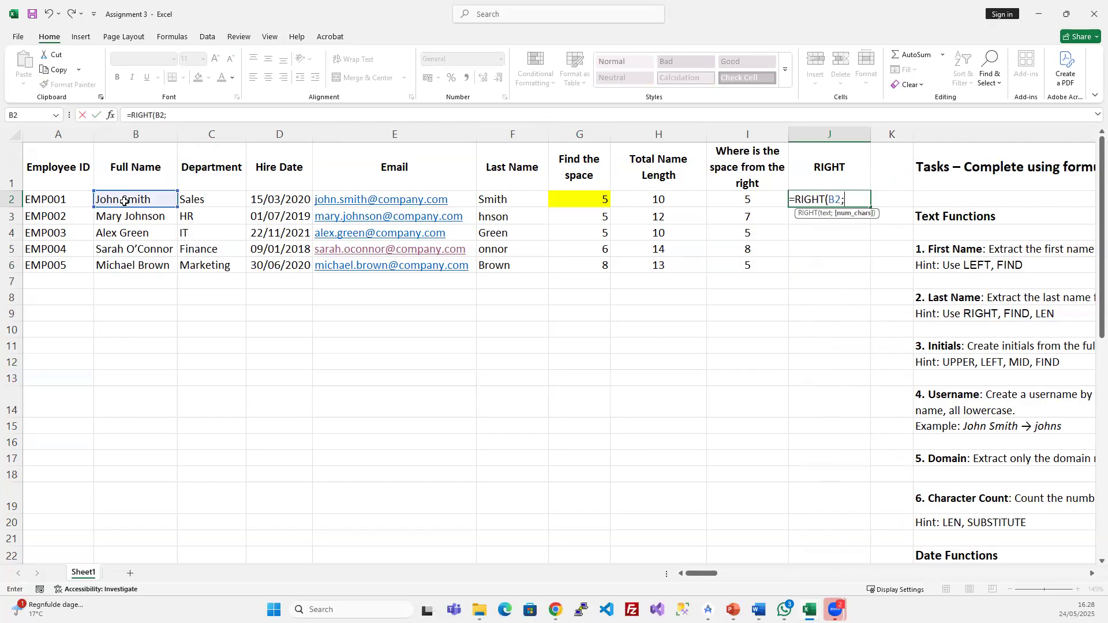
click(767, 200)
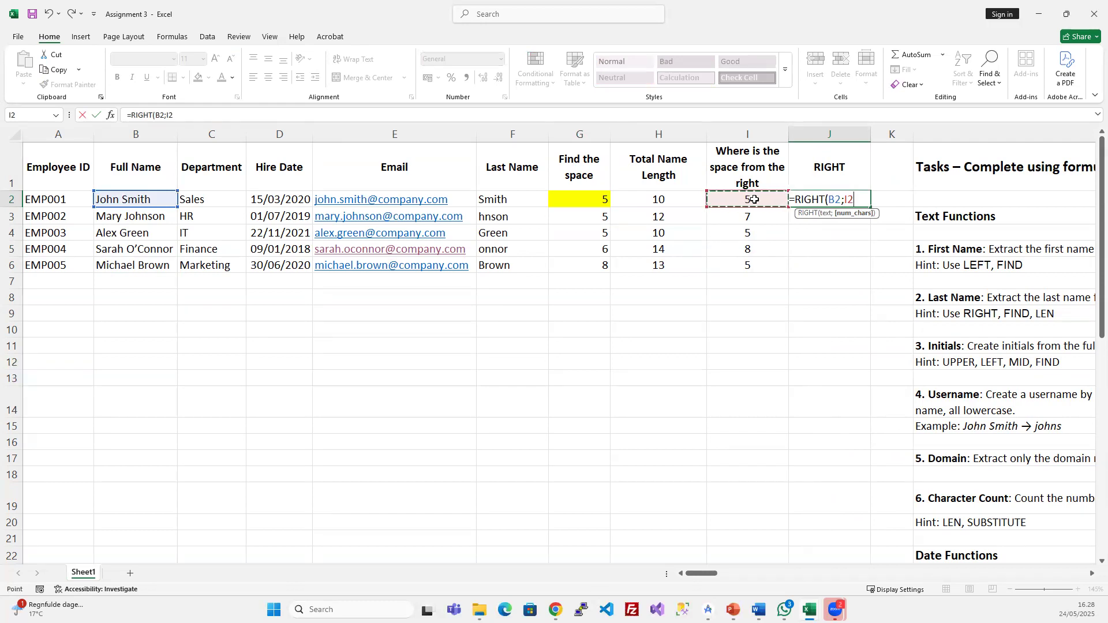
key(Return)
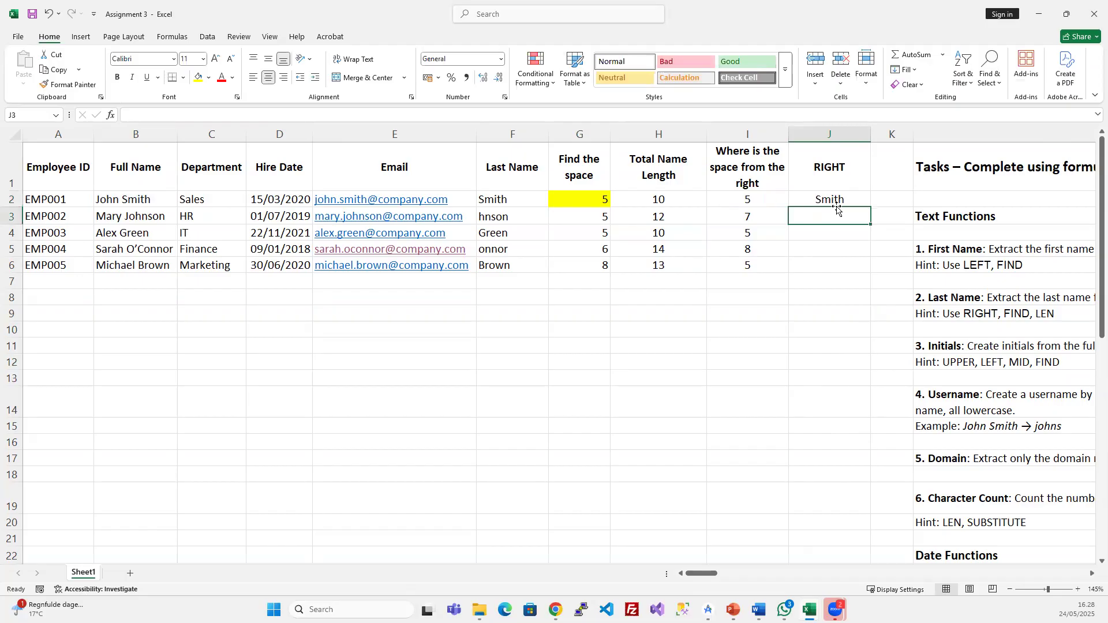
- Add 'Last Name' as a second line to the RIGHT header in J1
double_click(857, 171)
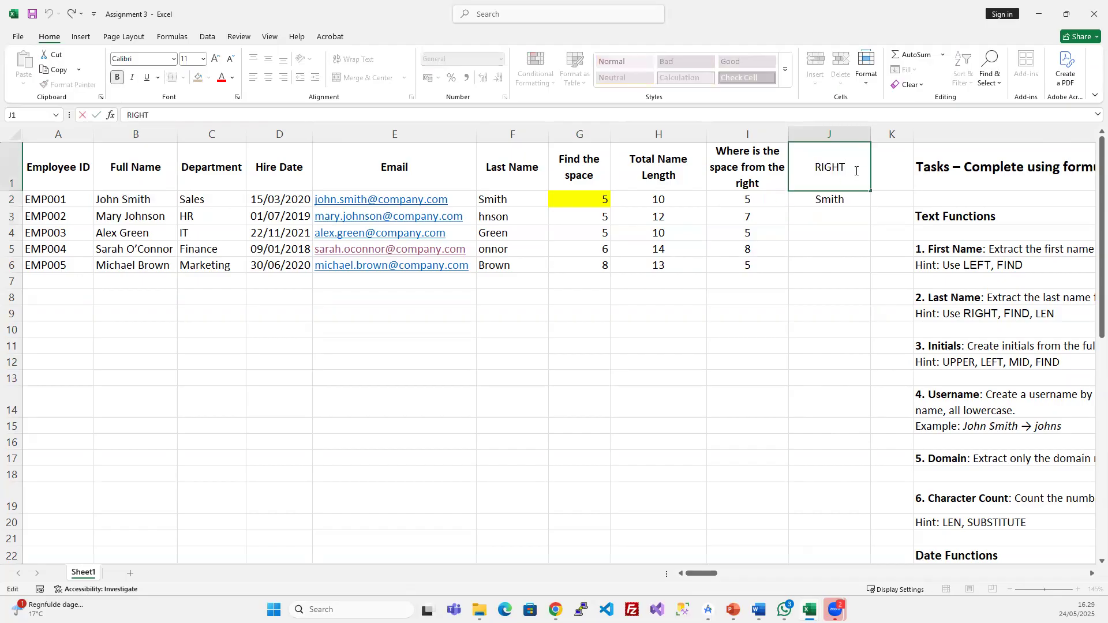
key(Escape)
double_click(855, 167)
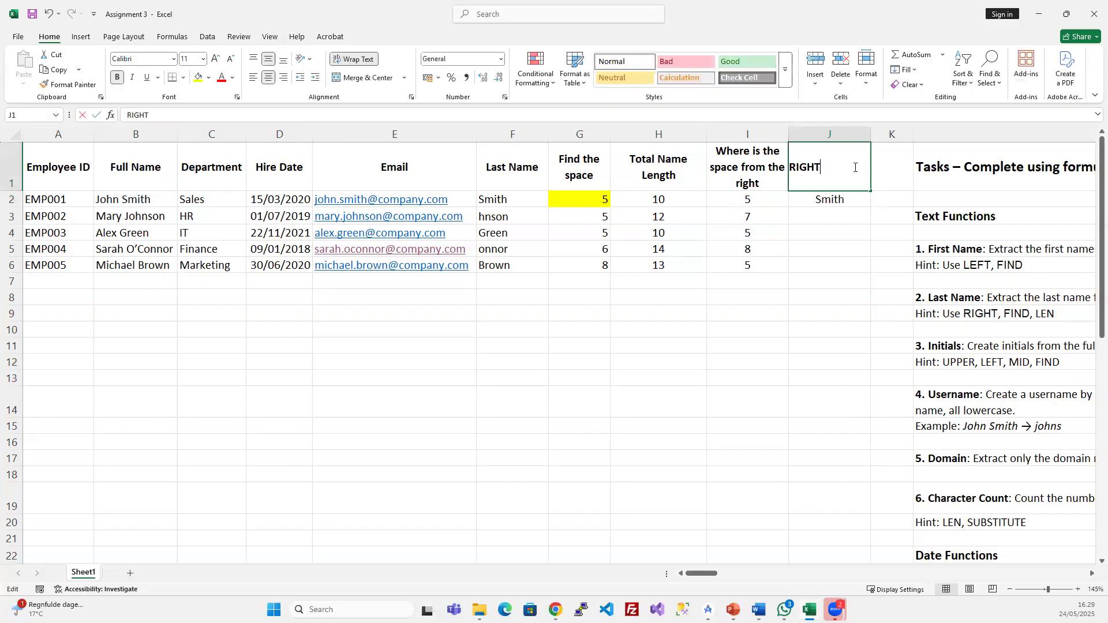
key(alt+Return)
text(Last)
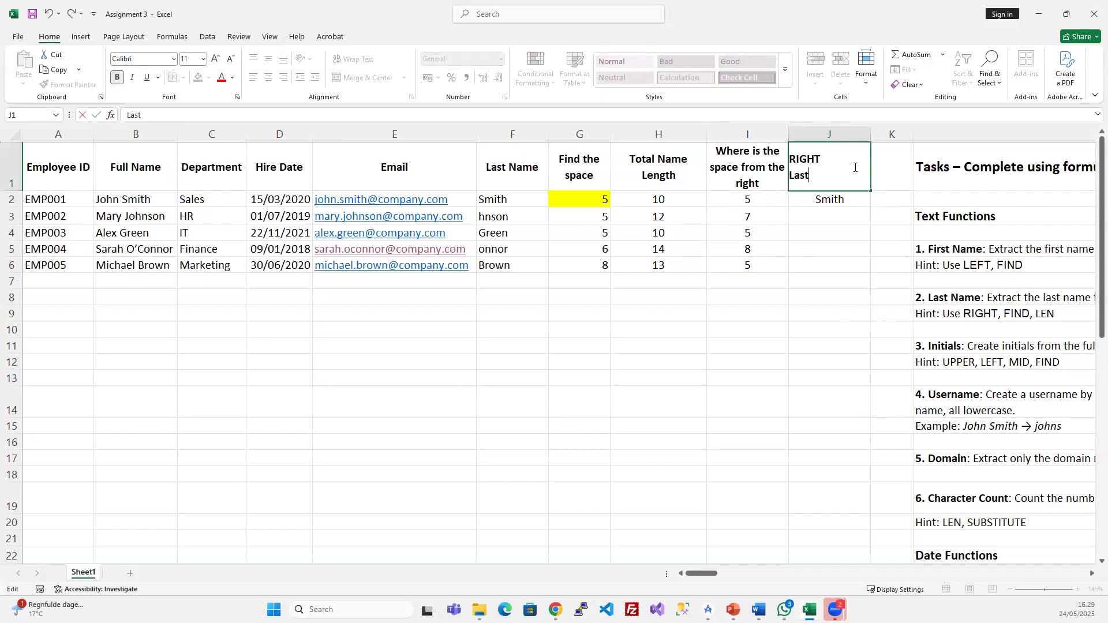
text( Name)
key(Return)
- Fill the RIGHT formula down to J6 and compare surnames like O'Connor with the older Last Name column
drag(854, 200, 842, 273)
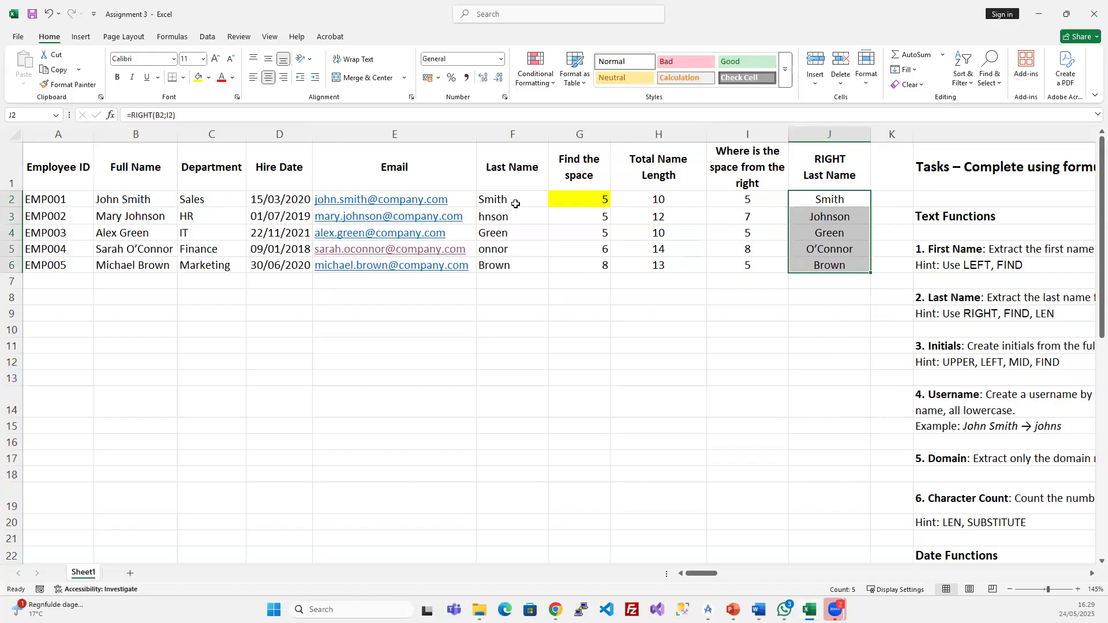
drag(511, 200, 513, 265)
click(503, 252)
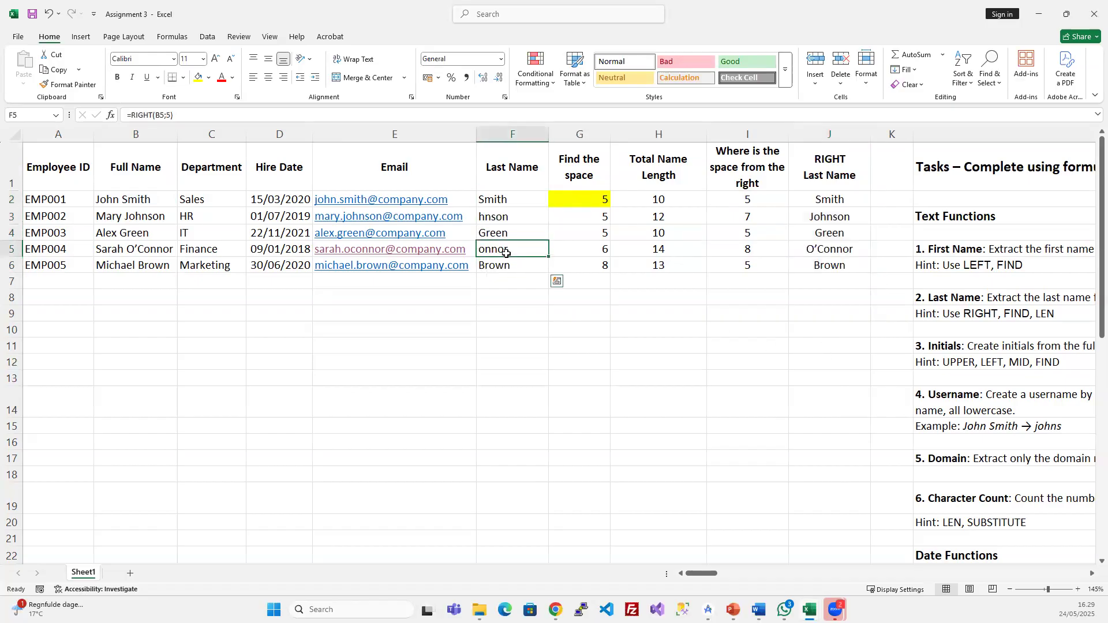
click(815, 252)
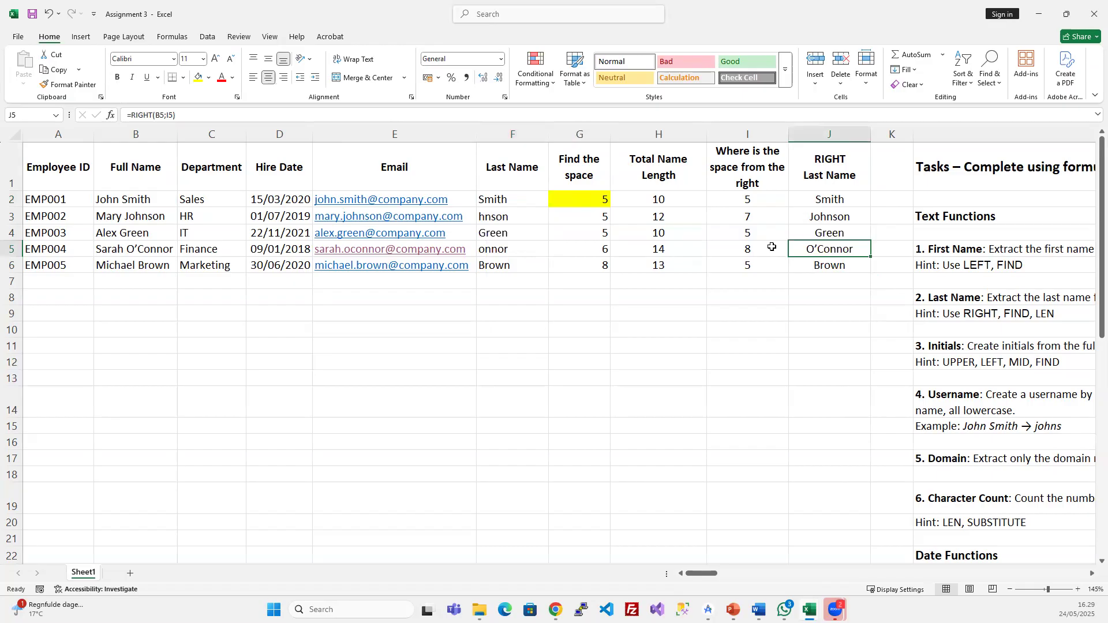
click(766, 248)
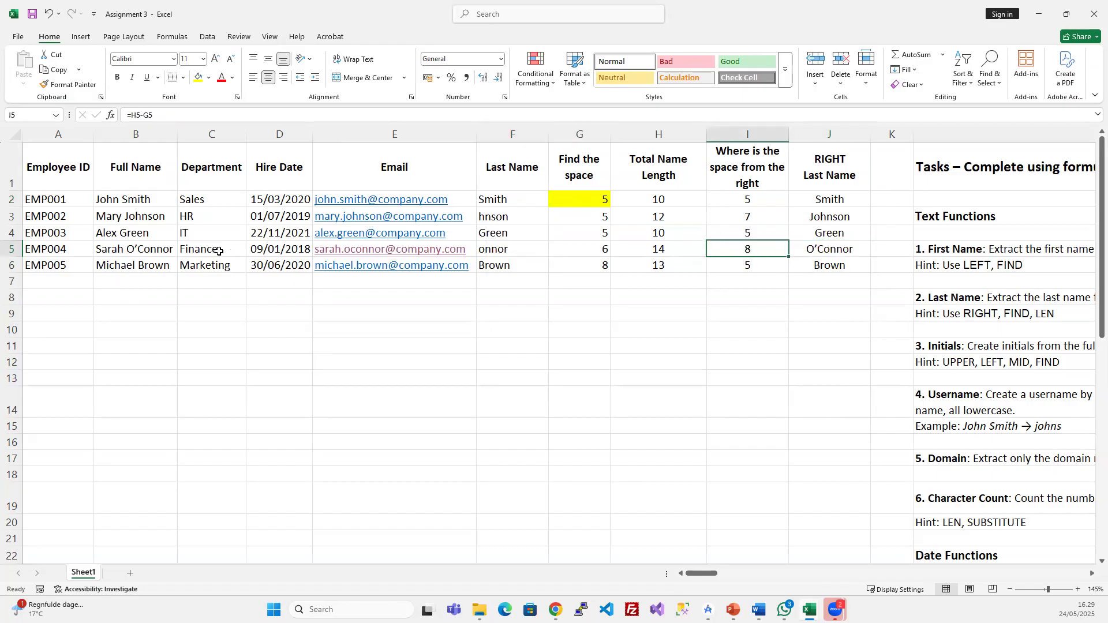
key(Right)
double_click(173, 252)
drag(173, 252, 130, 251)
click(126, 250)
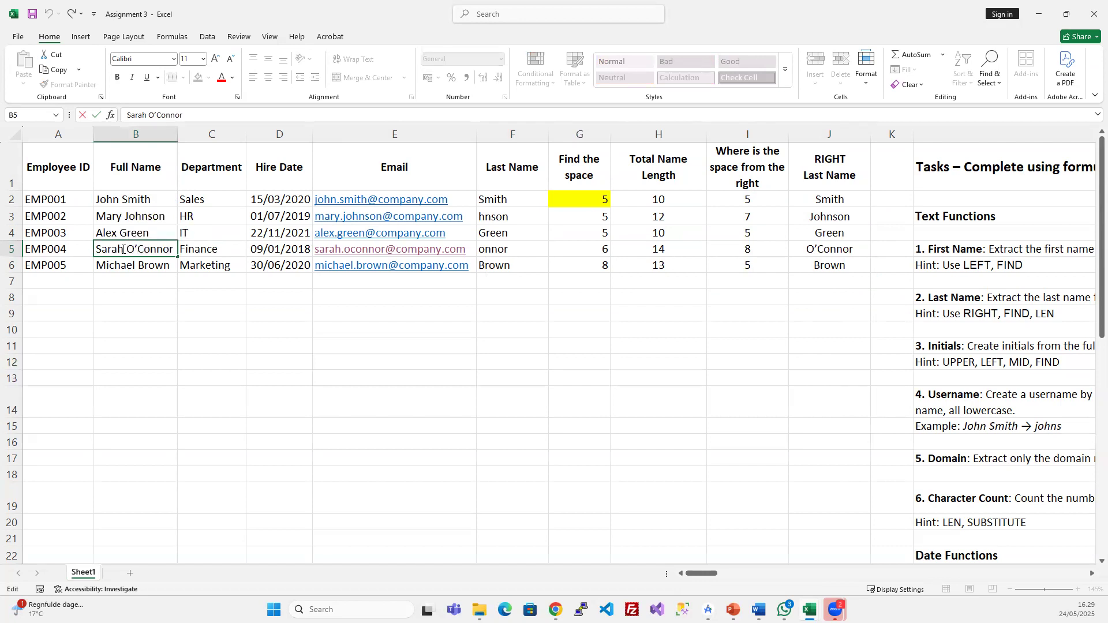
click(847, 265)
drag(829, 196, 827, 271)
click(846, 378)
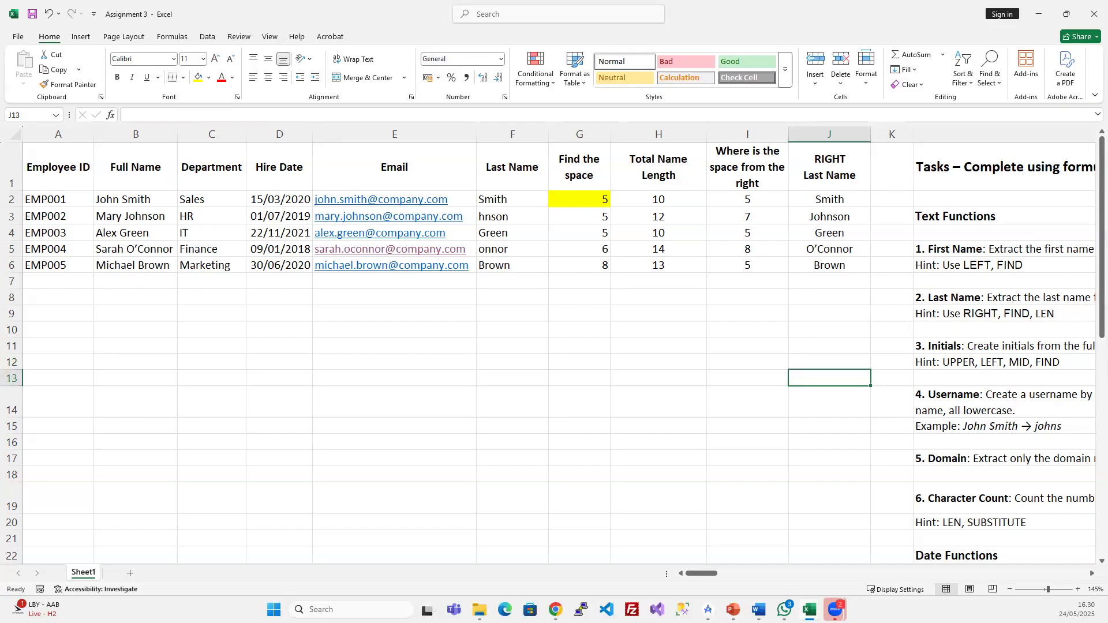
- Review the helper formulas in columns G through J for the first employee row
click(828, 262)
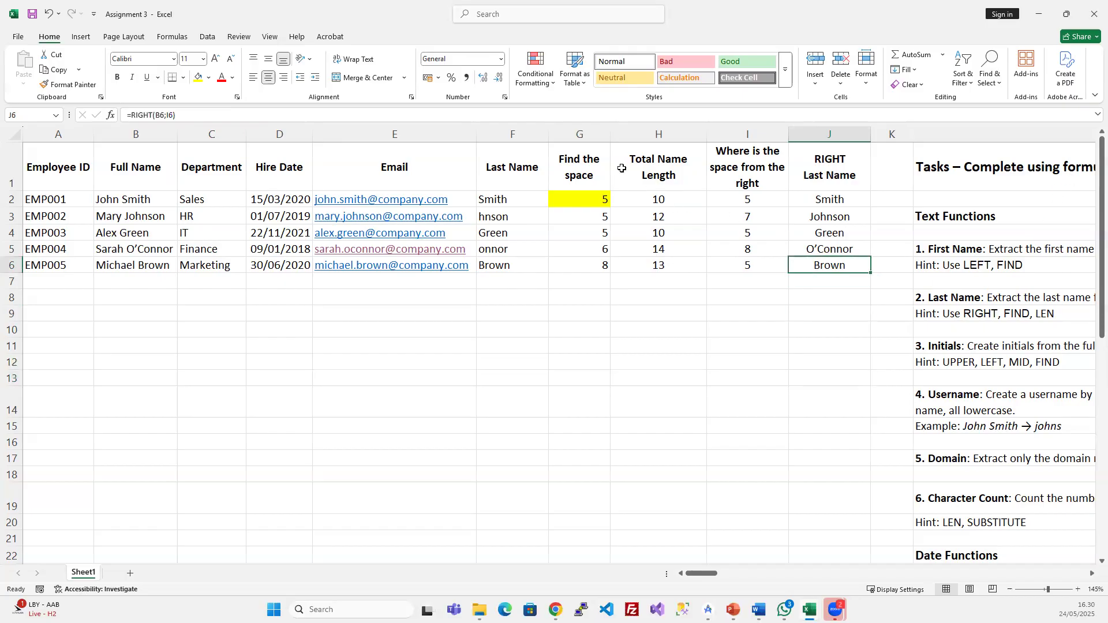
drag(589, 130, 738, 128)
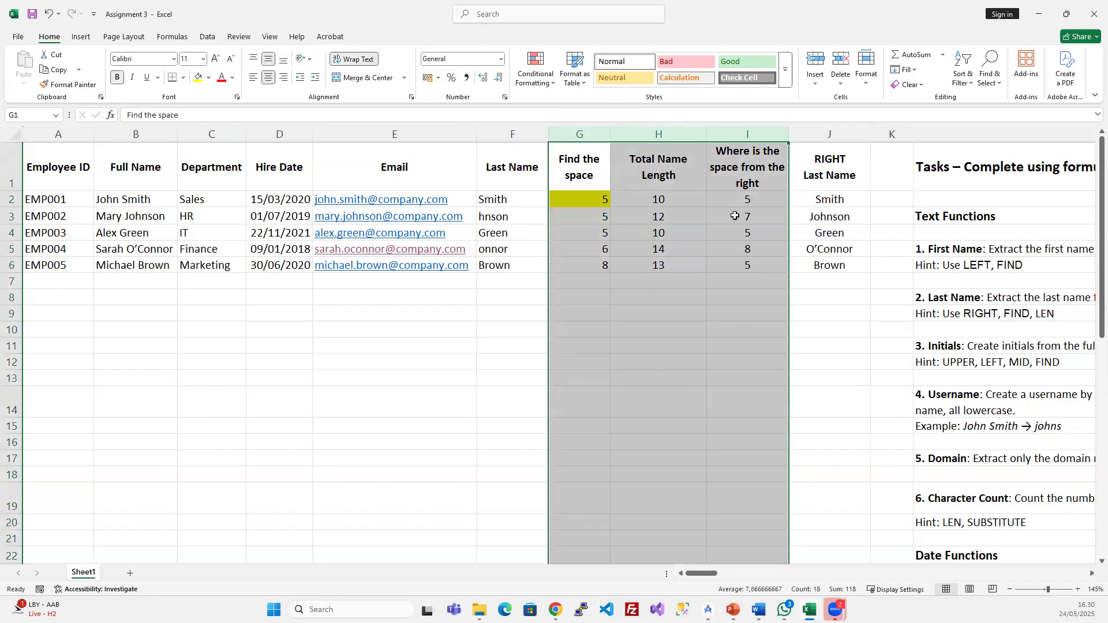
click(571, 195)
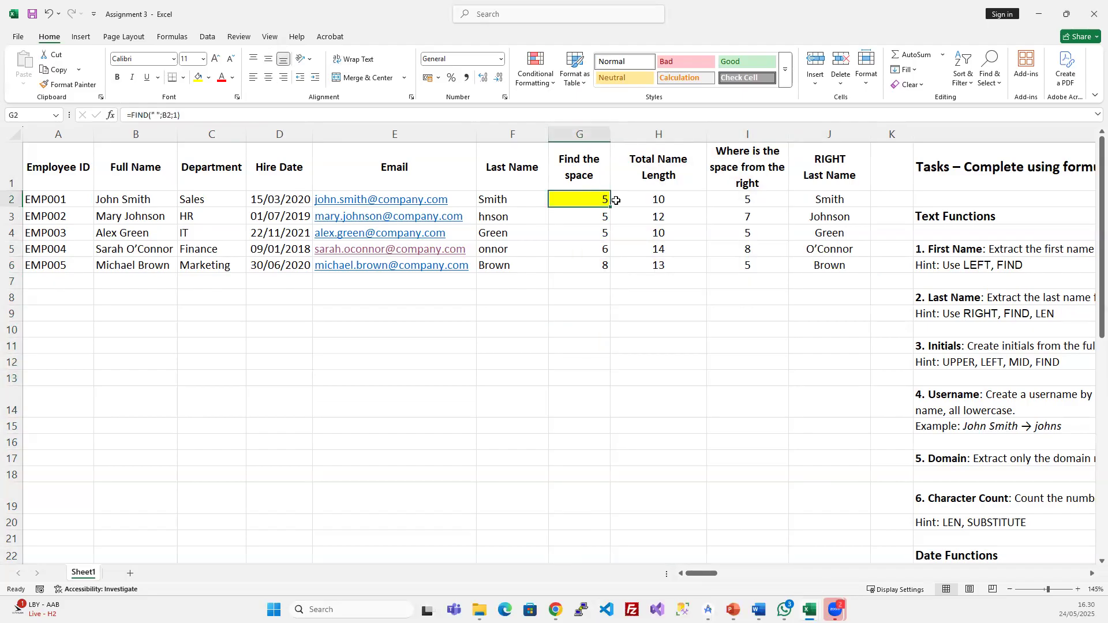
click(656, 199)
click(736, 201)
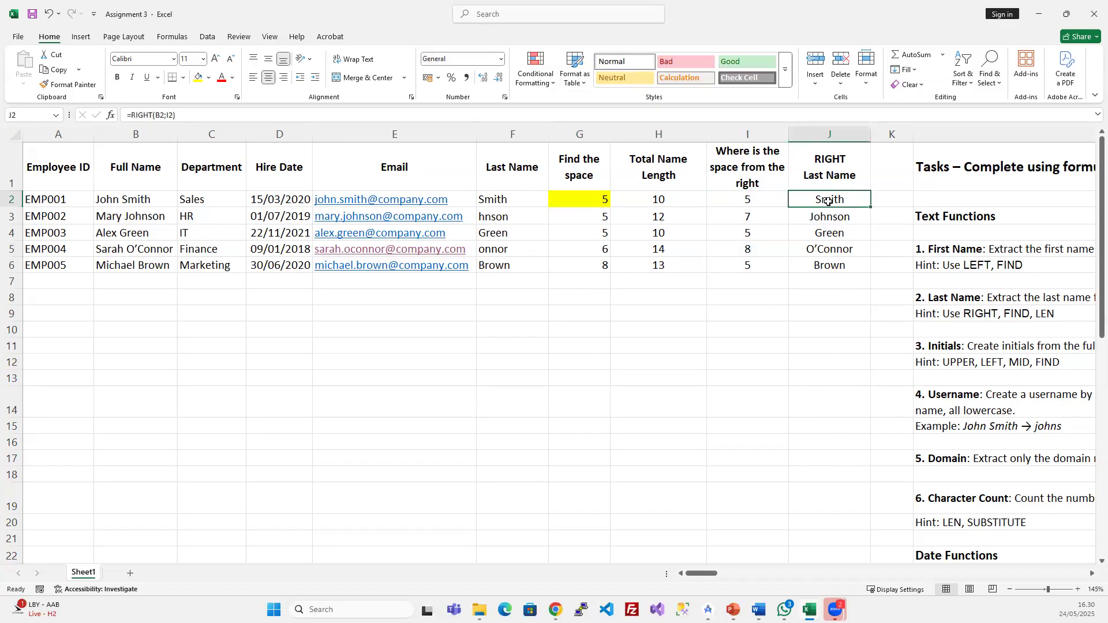
drag(580, 134, 728, 134)
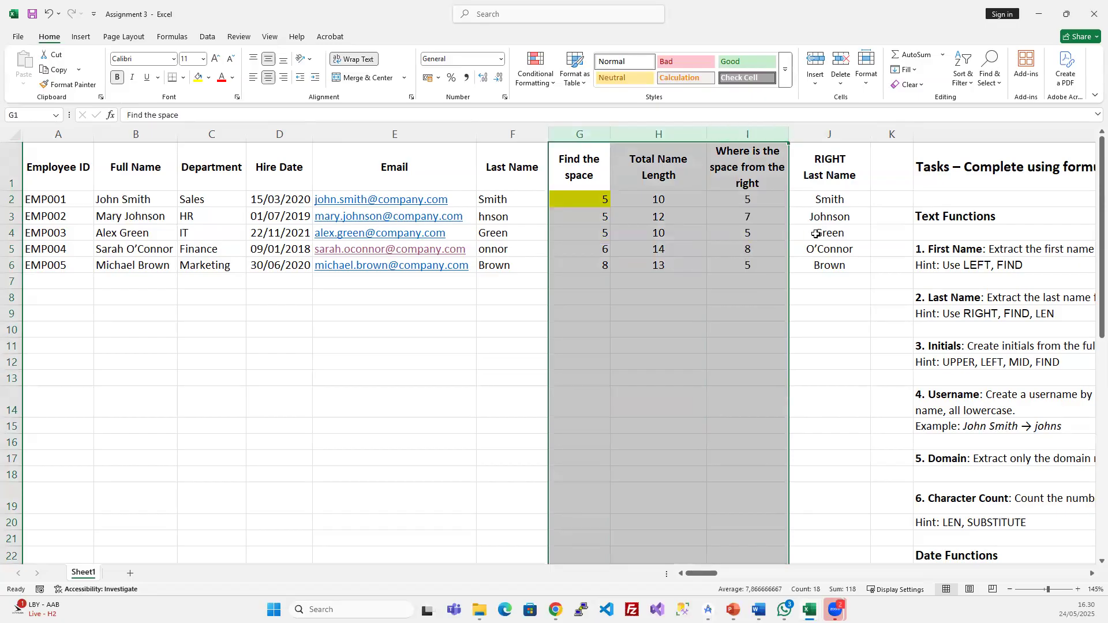
click(830, 201)
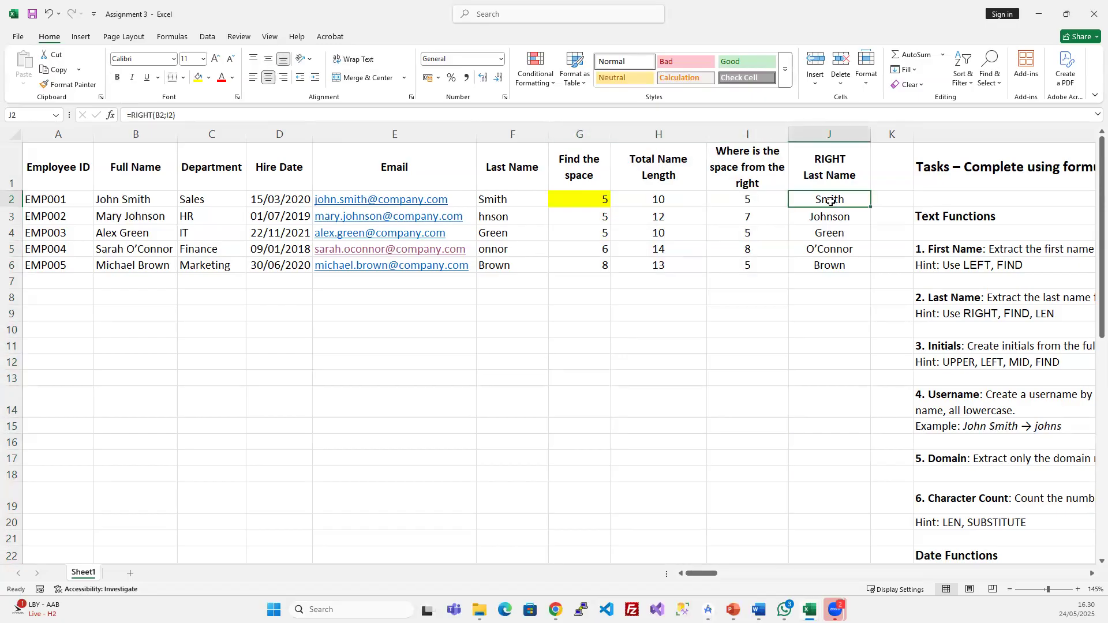
click(153, 113)
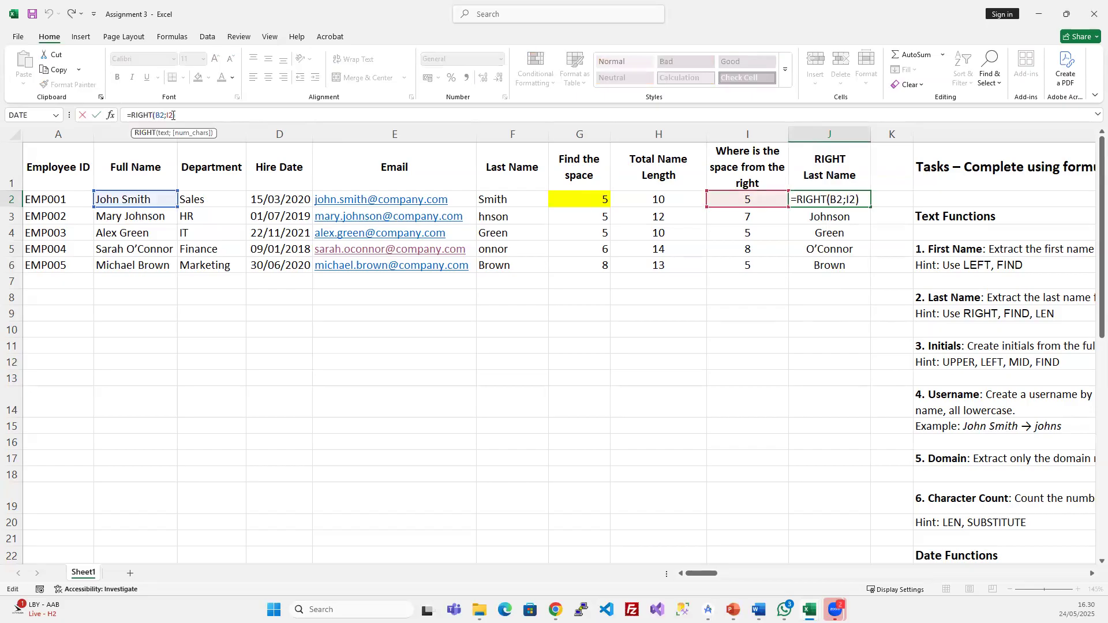
click(748, 178)
click(761, 199)
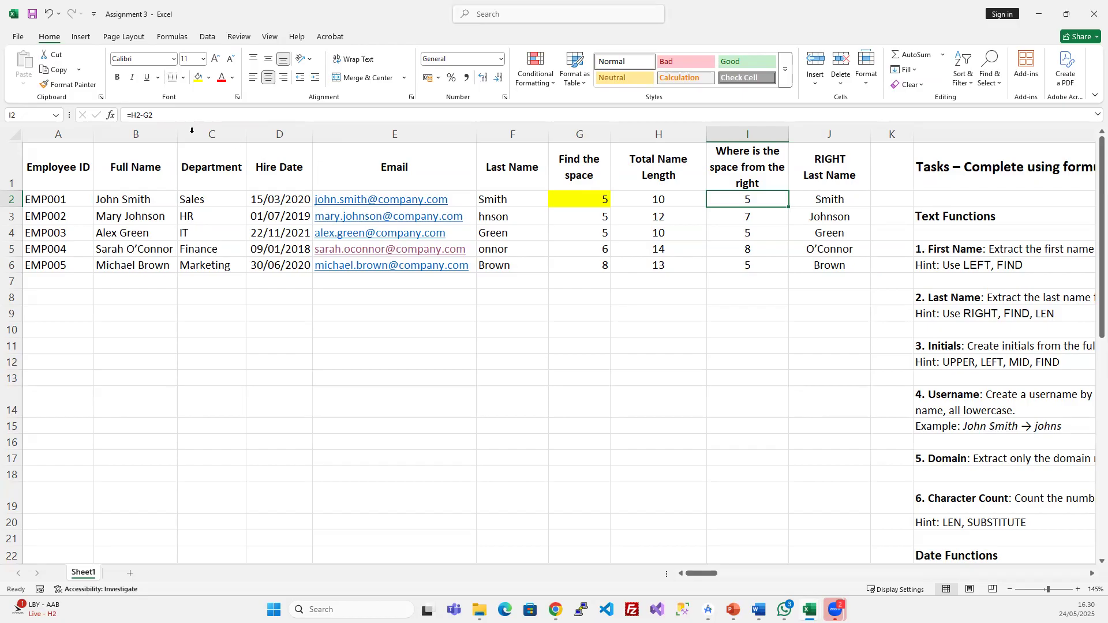
click(151, 114)
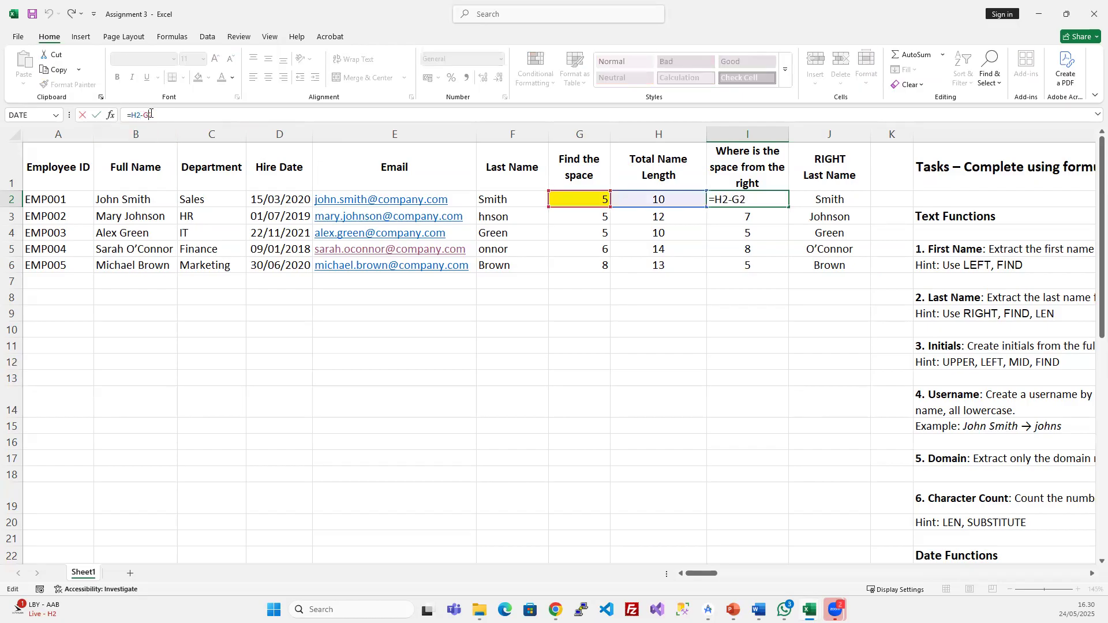
key(Escape)
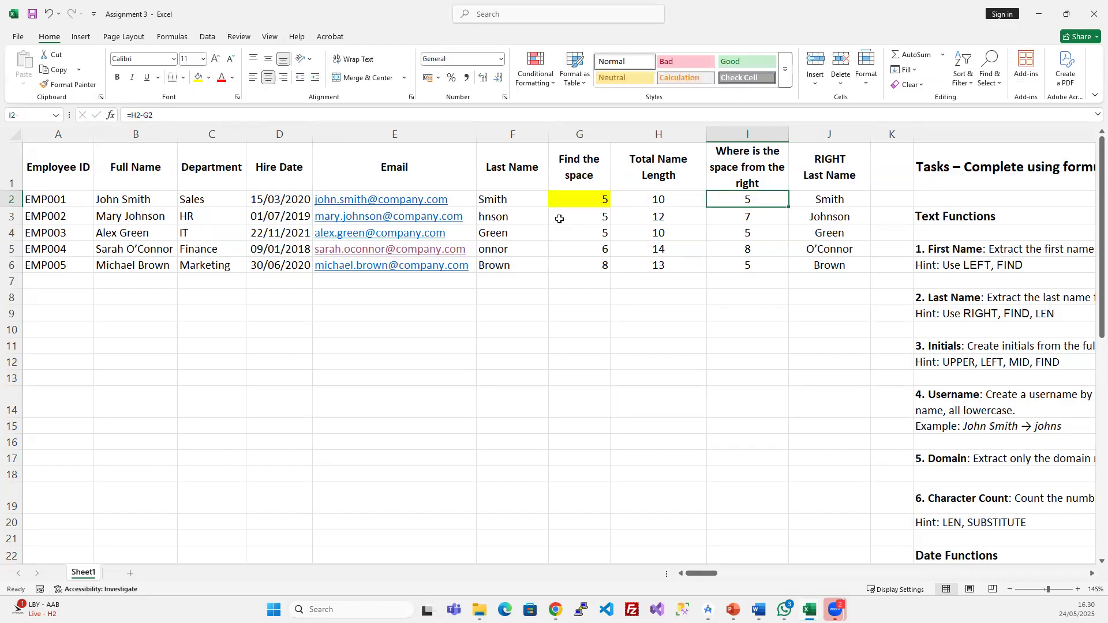
- Inspect H2's LEN formula and step through the row 2 helper values
click(653, 199)
click(164, 114)
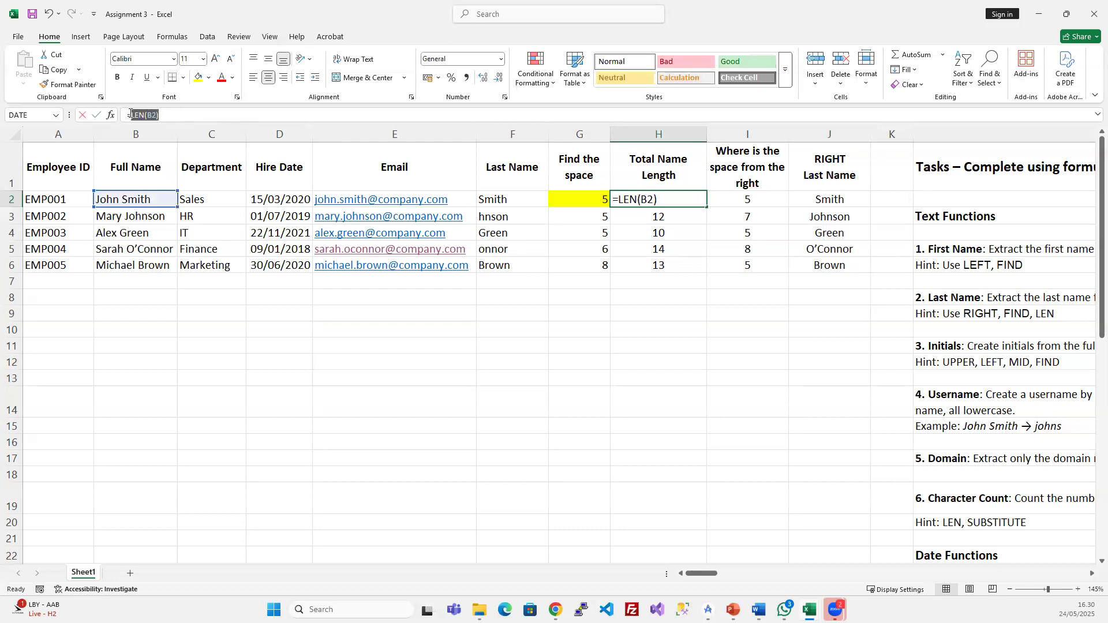
key(Escape)
click(773, 195)
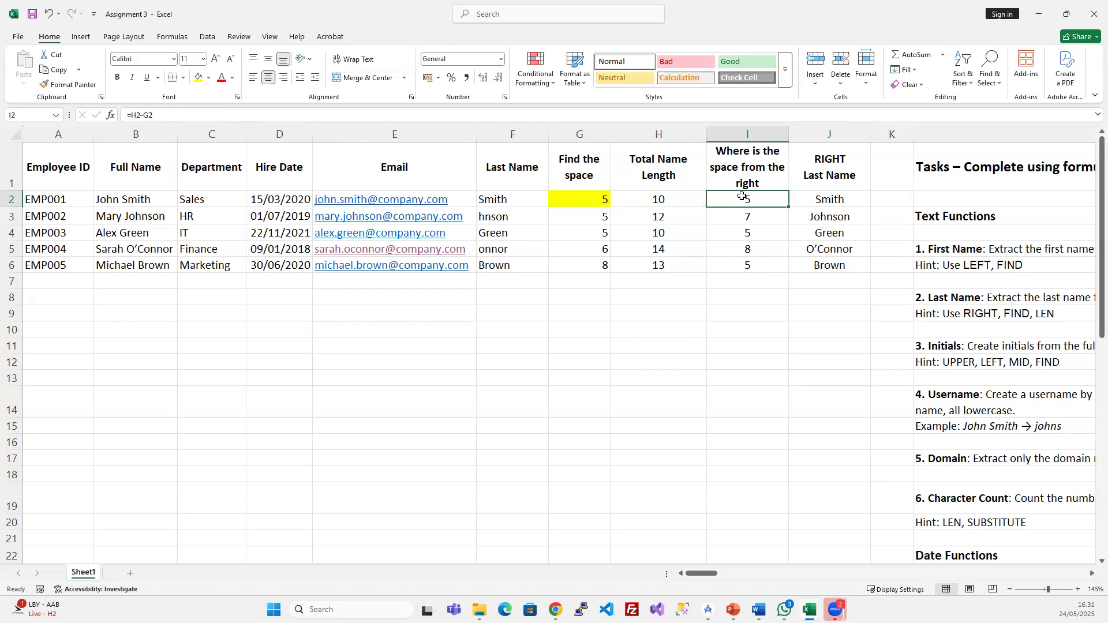
click(675, 199)
click(594, 199)
click(745, 202)
drag(580, 134, 658, 134)
click(759, 197)
- Replace the H2 reference in I2's formula with LEN(B2)
click(656, 195)
drag(161, 114, 129, 114)
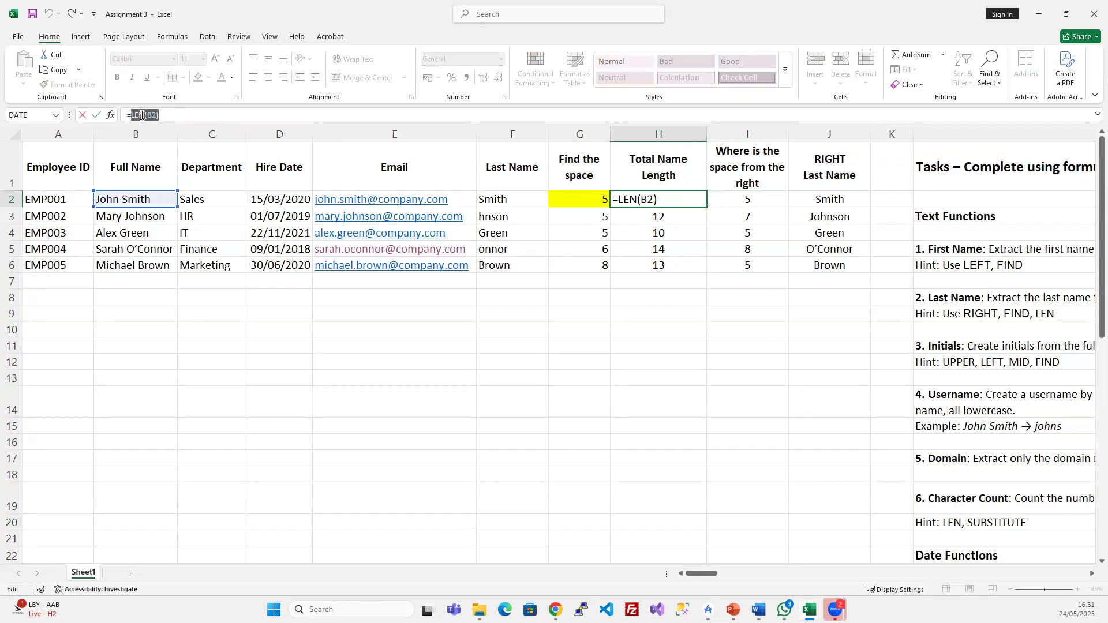
key(ctrl+c)
key(Escape)
click(753, 204)
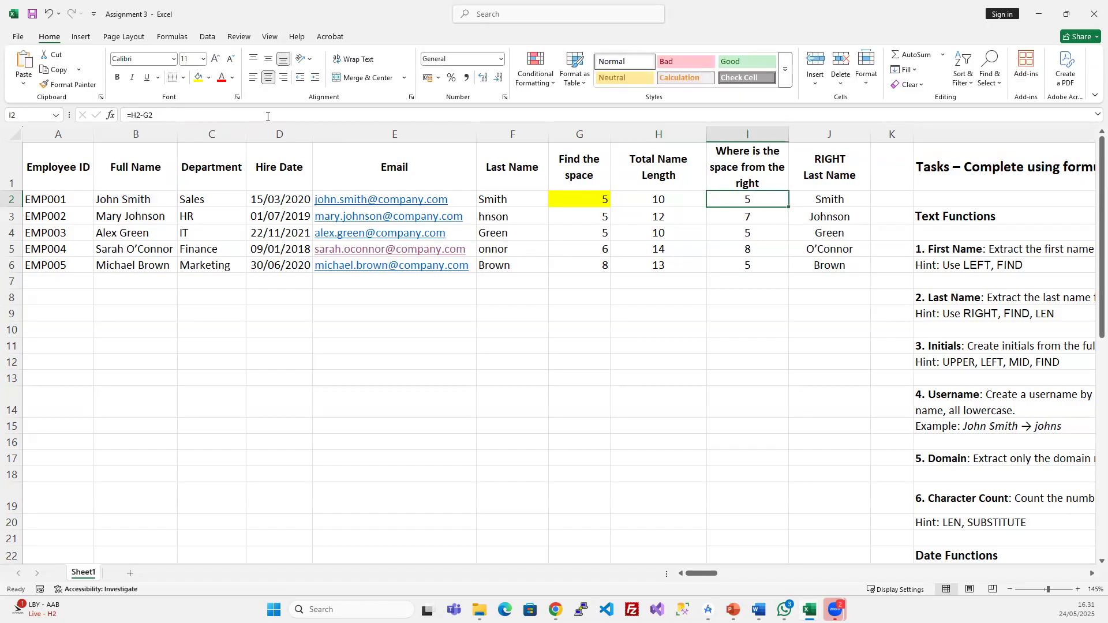
click(146, 114)
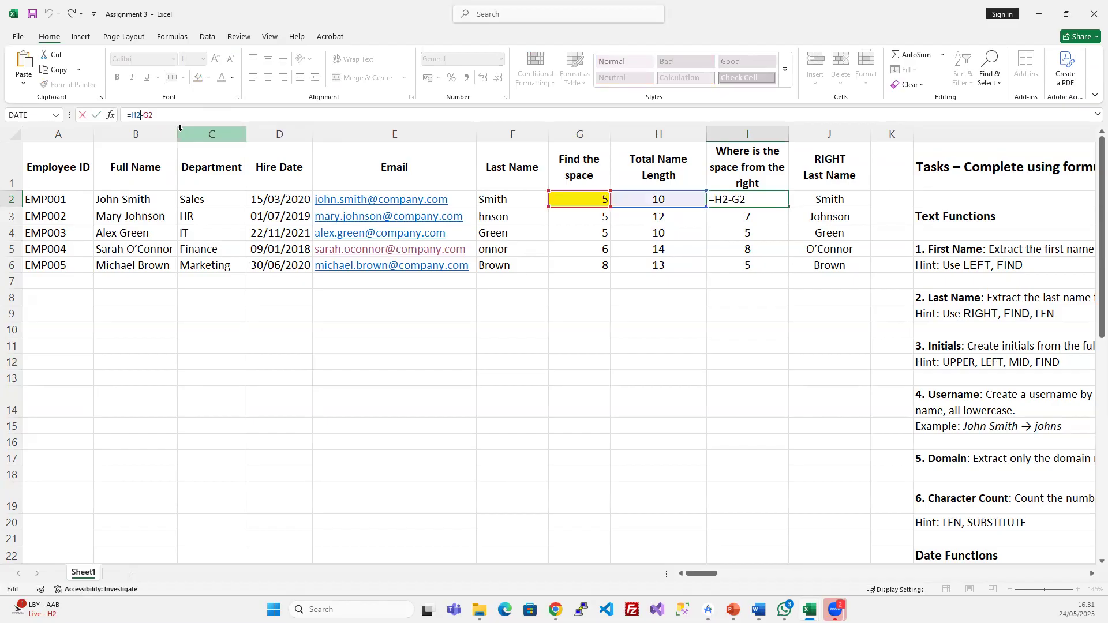
key(BackSpace)
key(BackSpace)
text(LEN(B2))
key(Return)
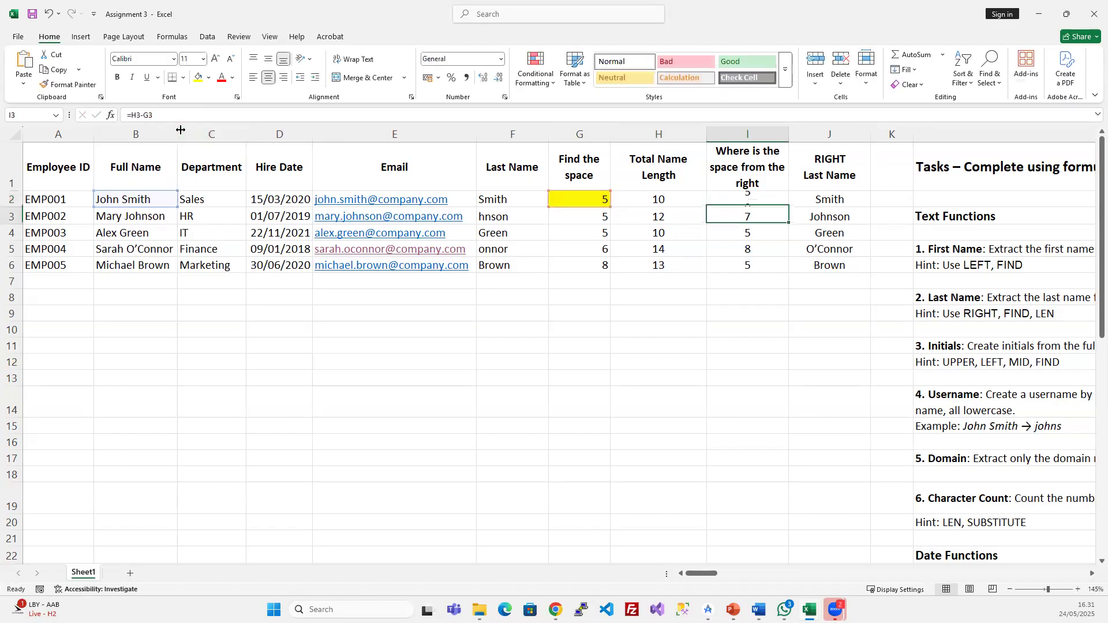
click(742, 201)
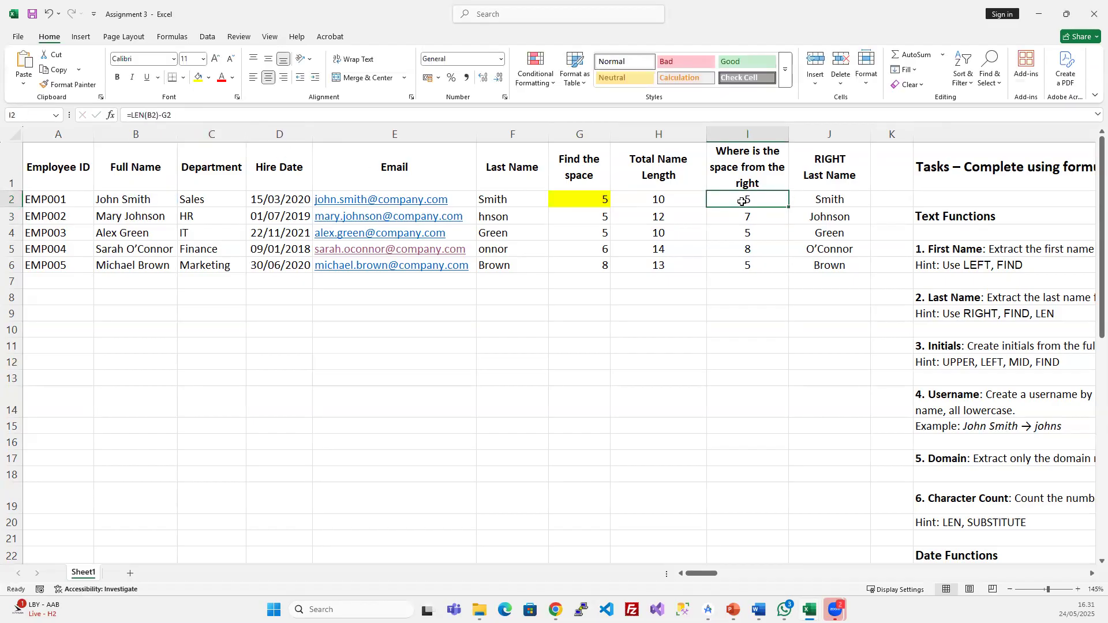
click(206, 115)
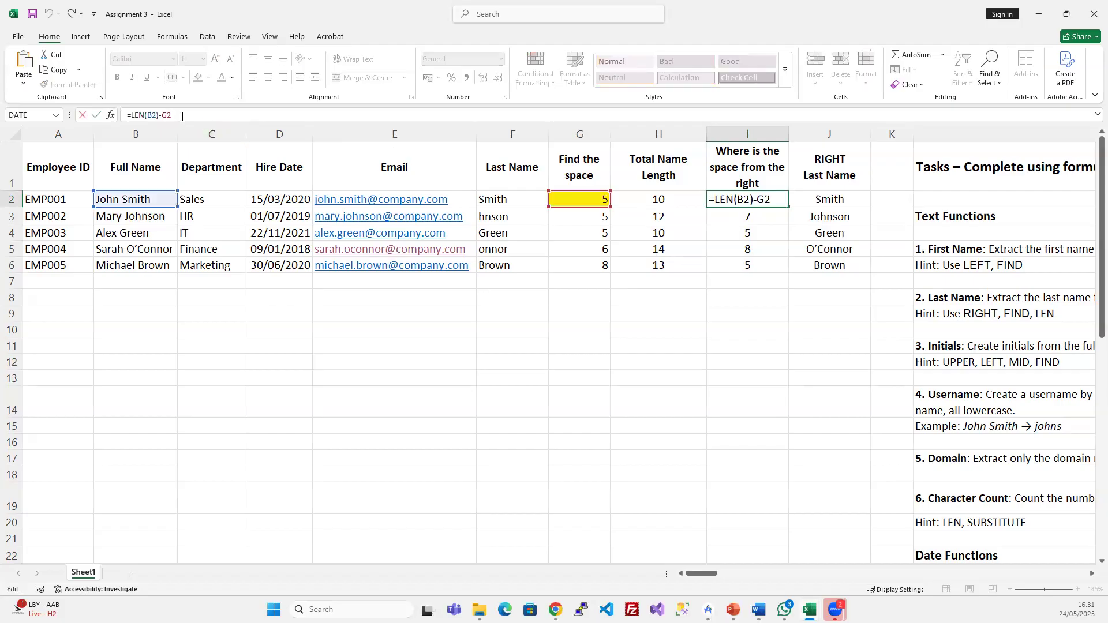
key(Escape)
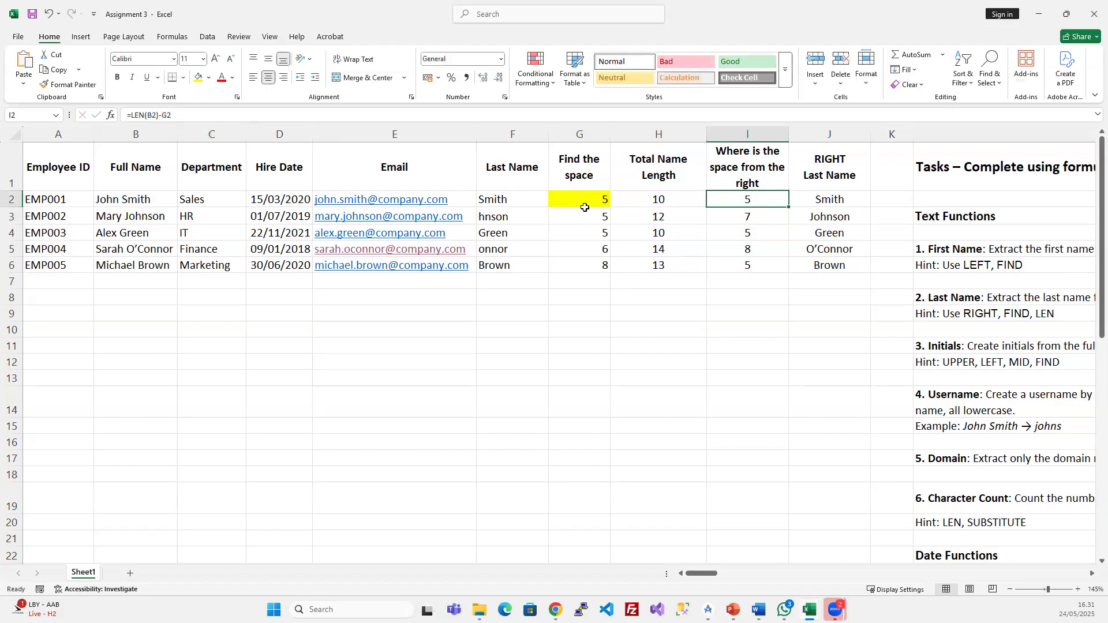
- Swap G2 in I2 for FIND(" ";B2;1), giving =LEN(B2)-FIND(" ";B2;1), filled down to I6
click(581, 199)
drag(194, 115, 132, 113)
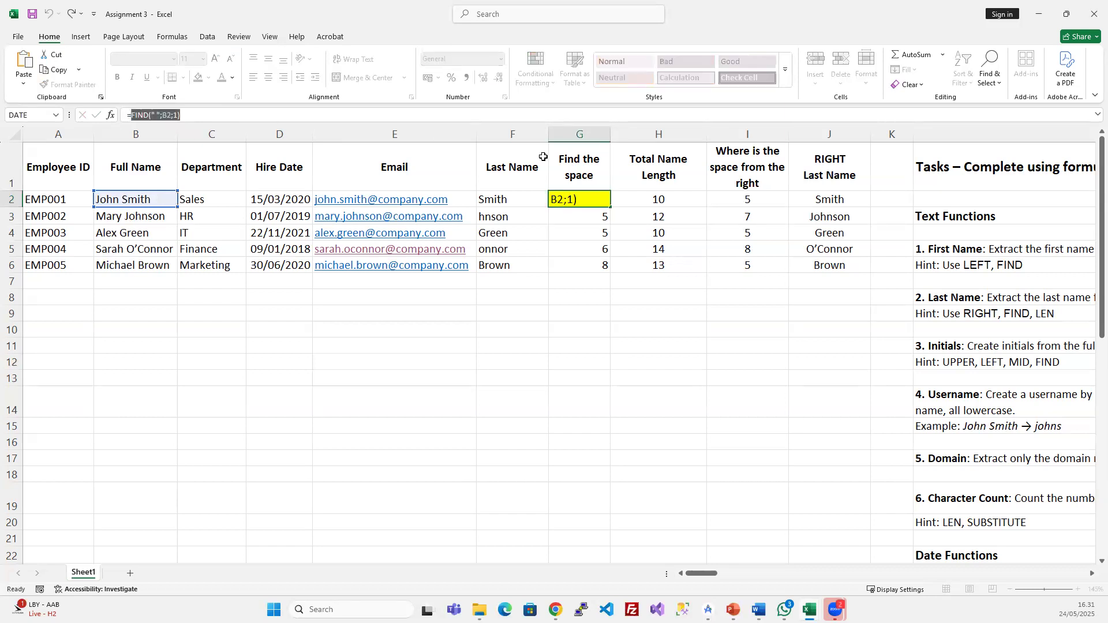
key(Escape)
click(761, 200)
click(205, 116)
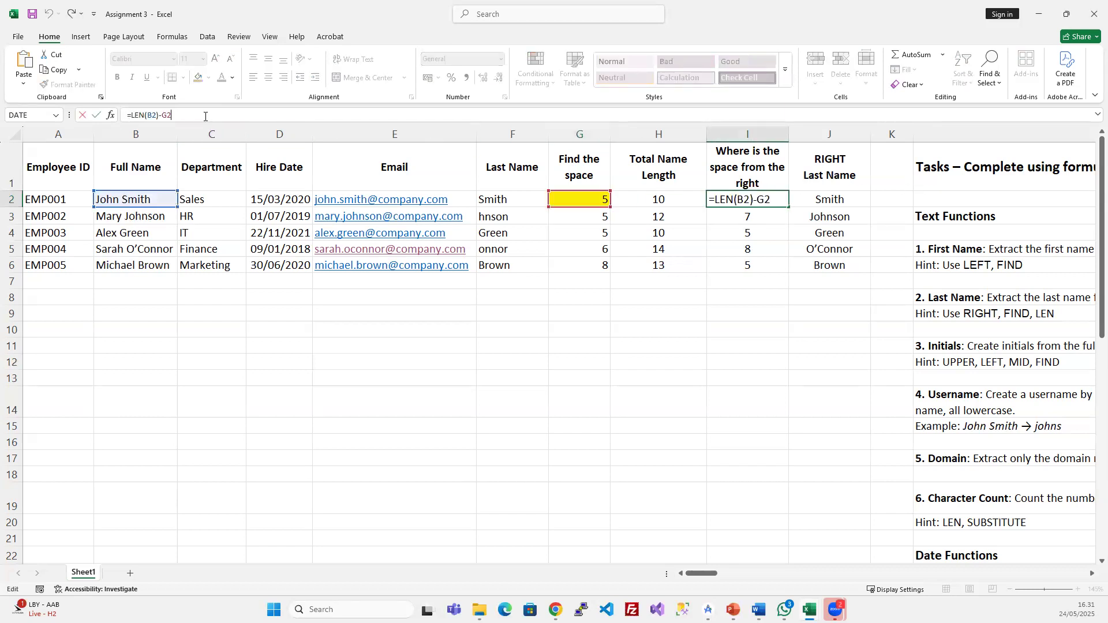
key(BackSpace)
key(BackSpace)
key(ctrl+v)
key(Return)
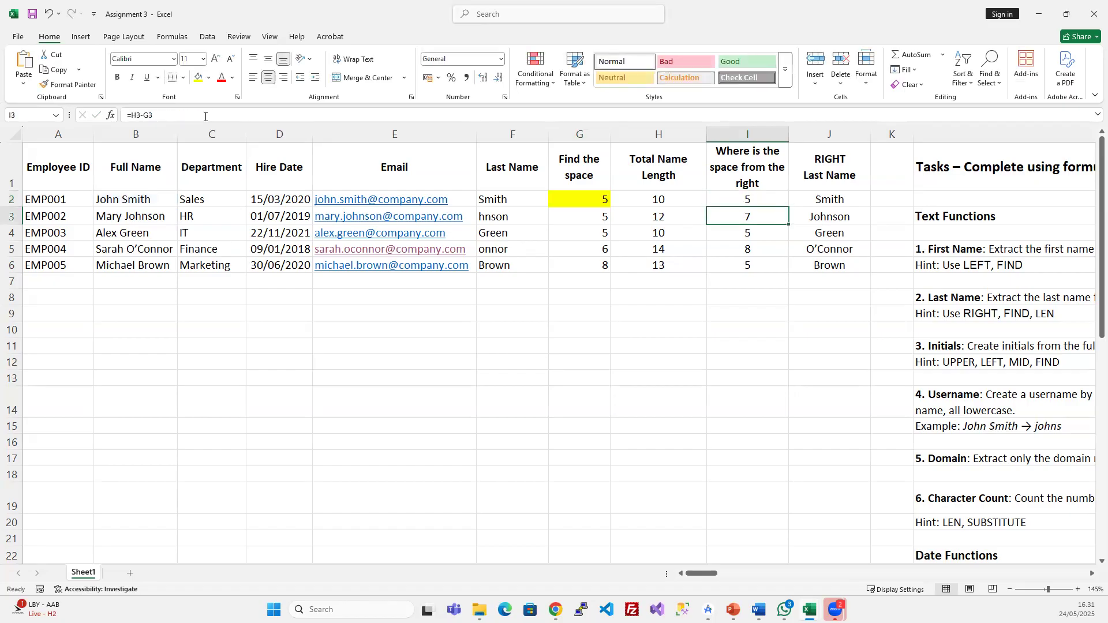
click(741, 196)
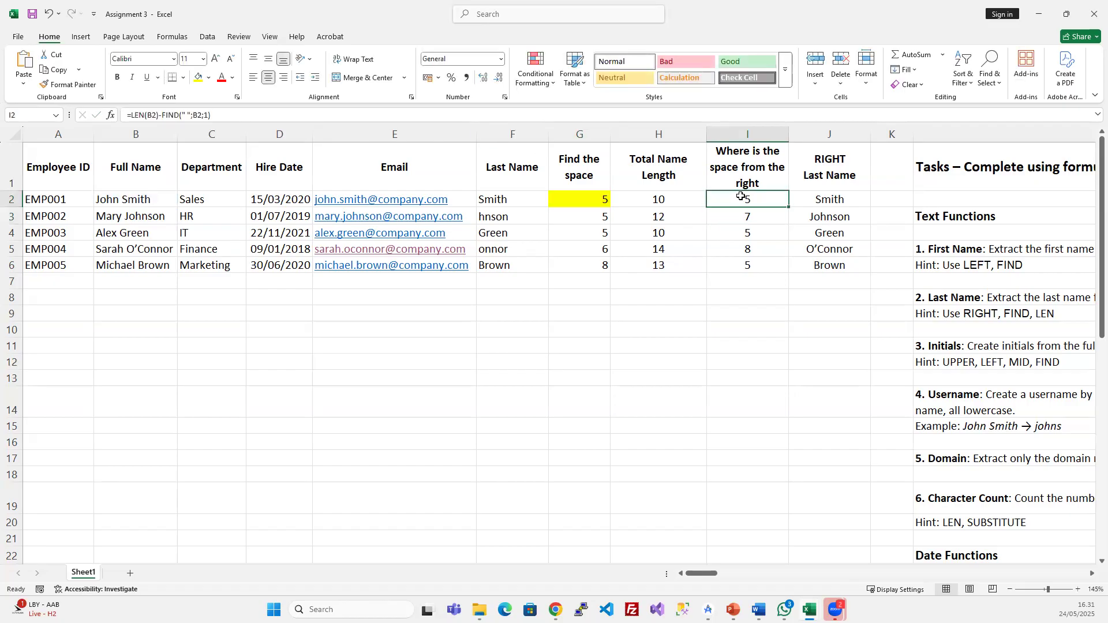
drag(580, 134, 757, 268)
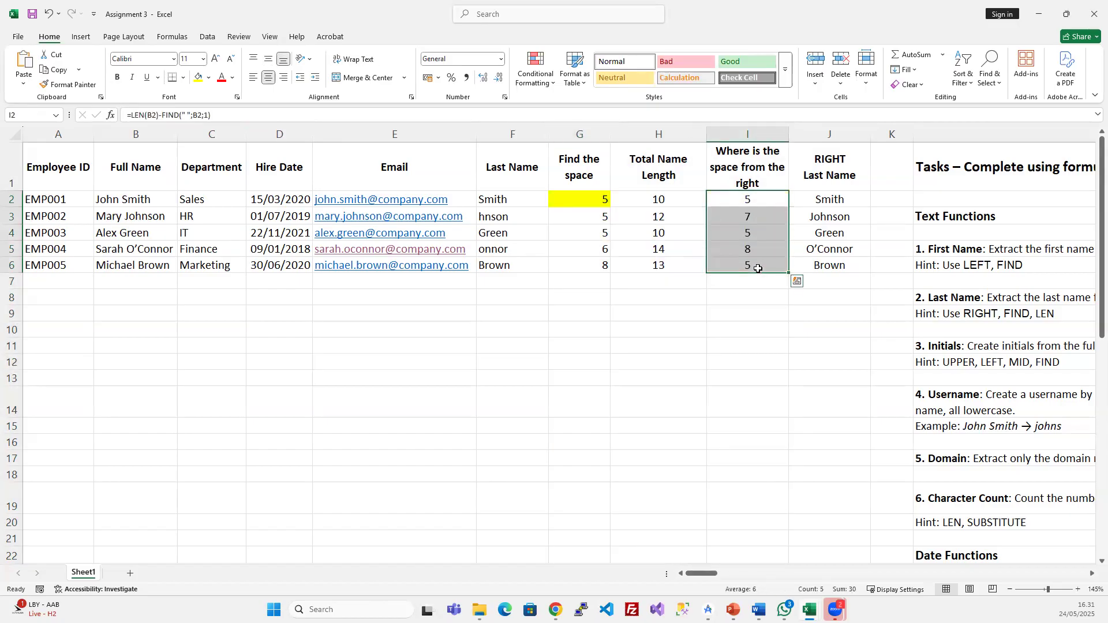
click(744, 202)
- Delete the Find the space and Total Name Length helper columns
key(ctrl+c)
drag(754, 212, 760, 274)
key(ctrl+f)
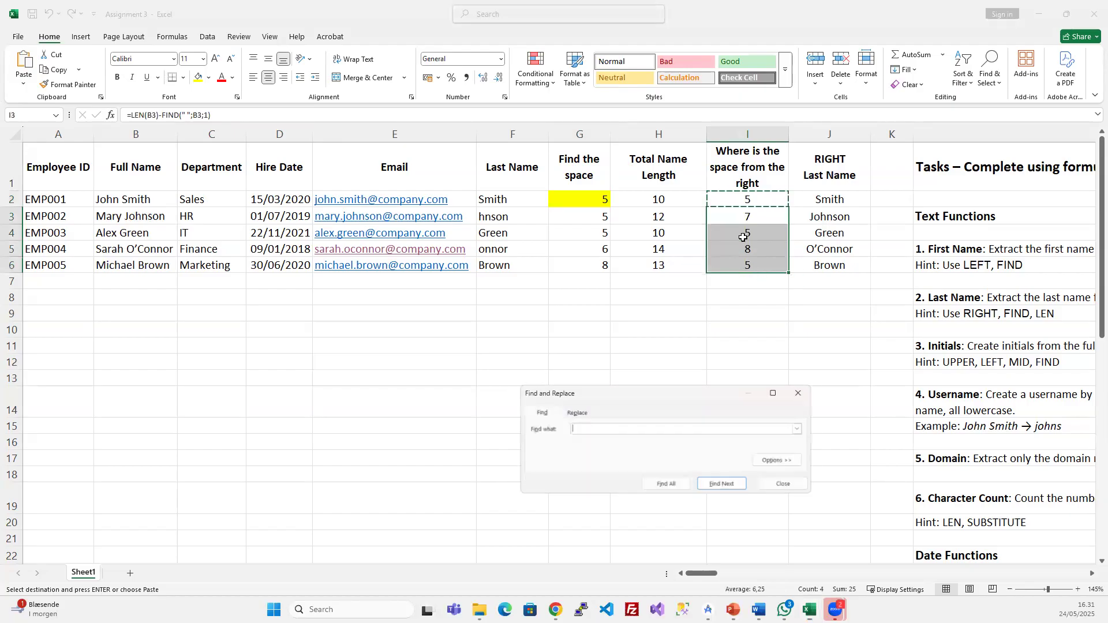
click(744, 237)
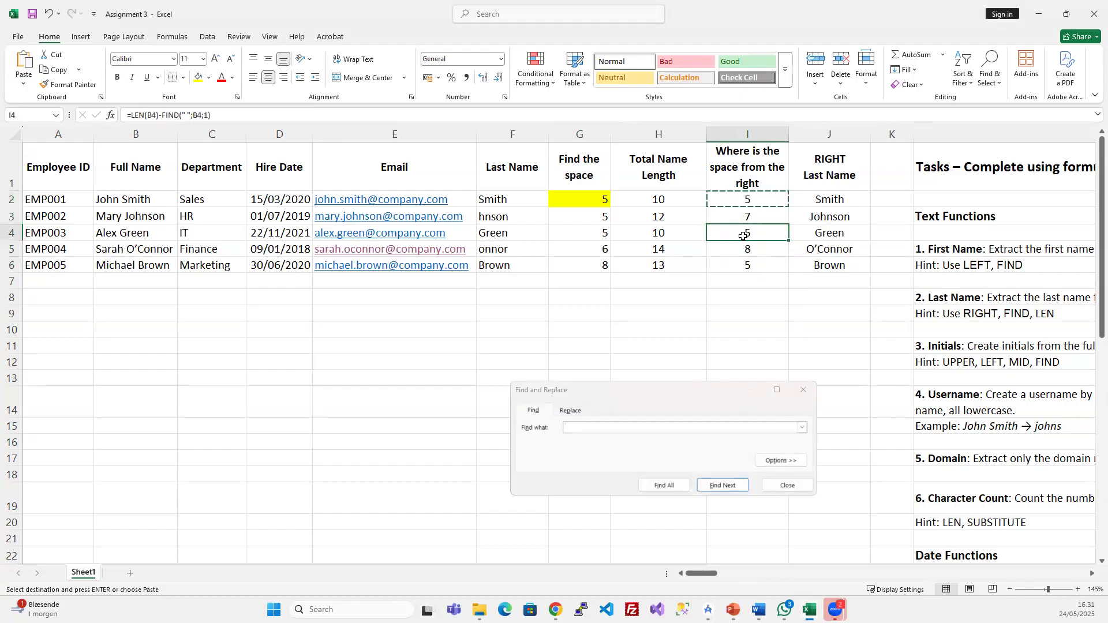
click(802, 391)
drag(589, 135, 657, 123)
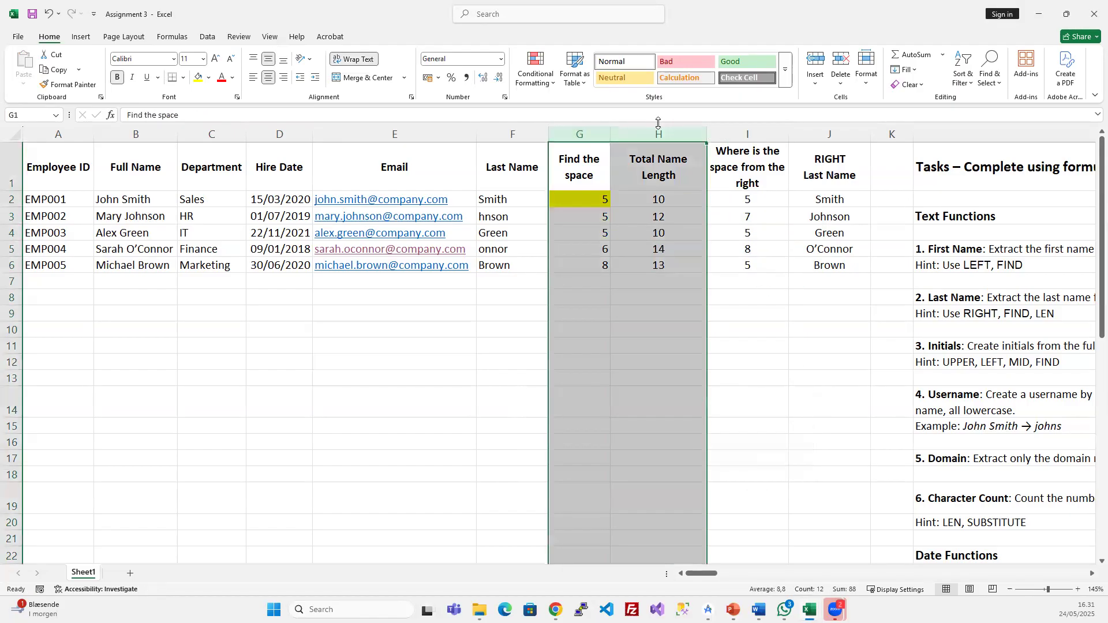
key(ctrl+minus)
click(634, 232)
click(603, 199)
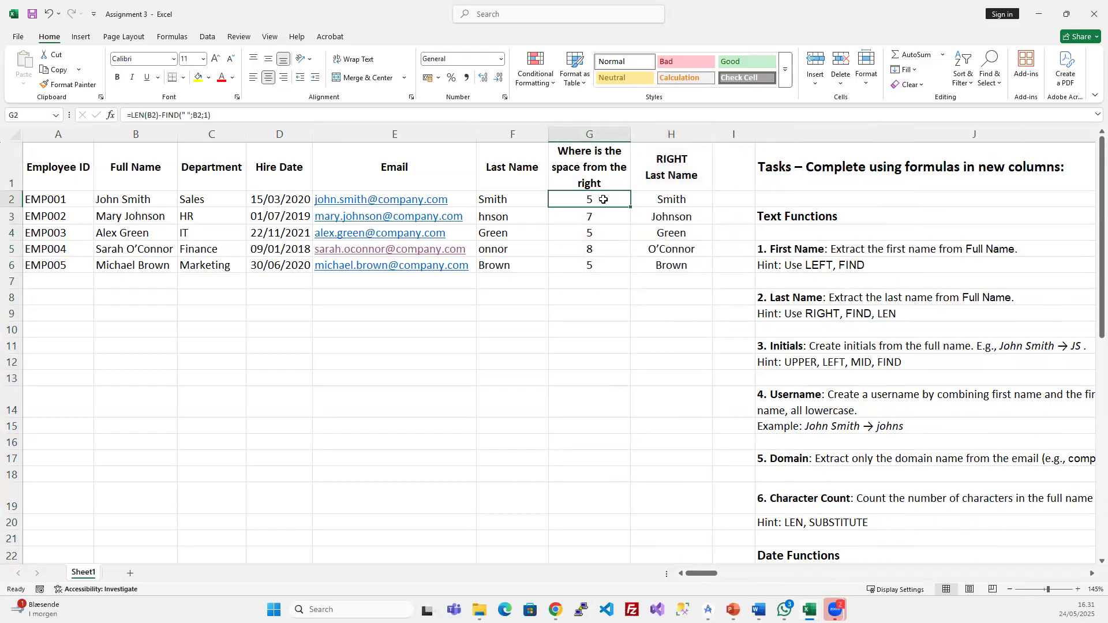
click(589, 135)
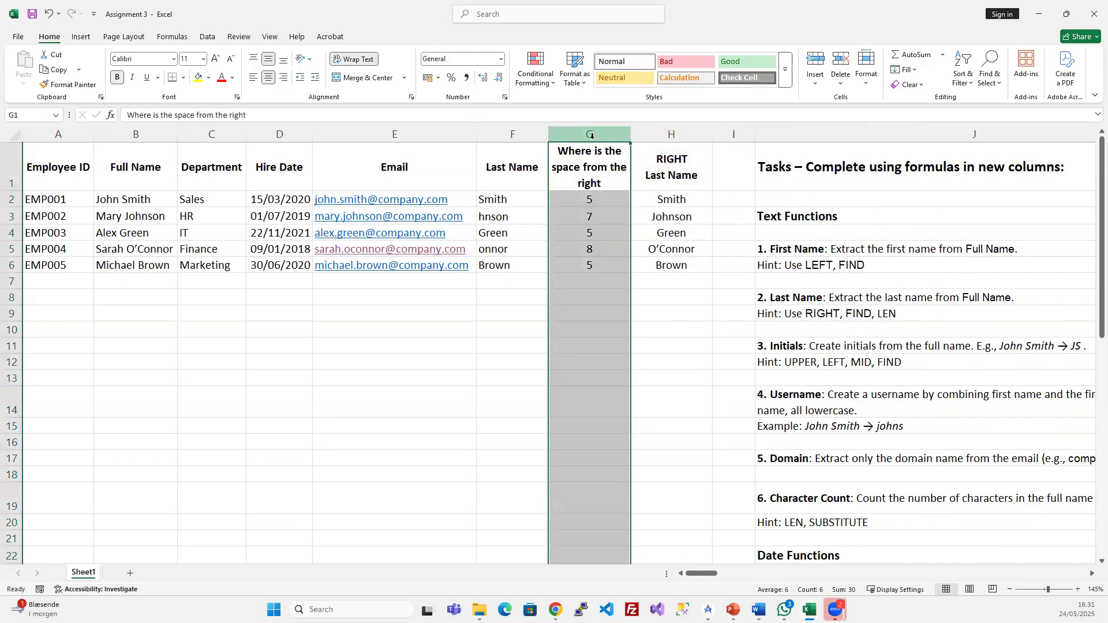
- Copy the LEN(B2)-FIND(" ";B2;1) text from G2's formula
click(602, 197)
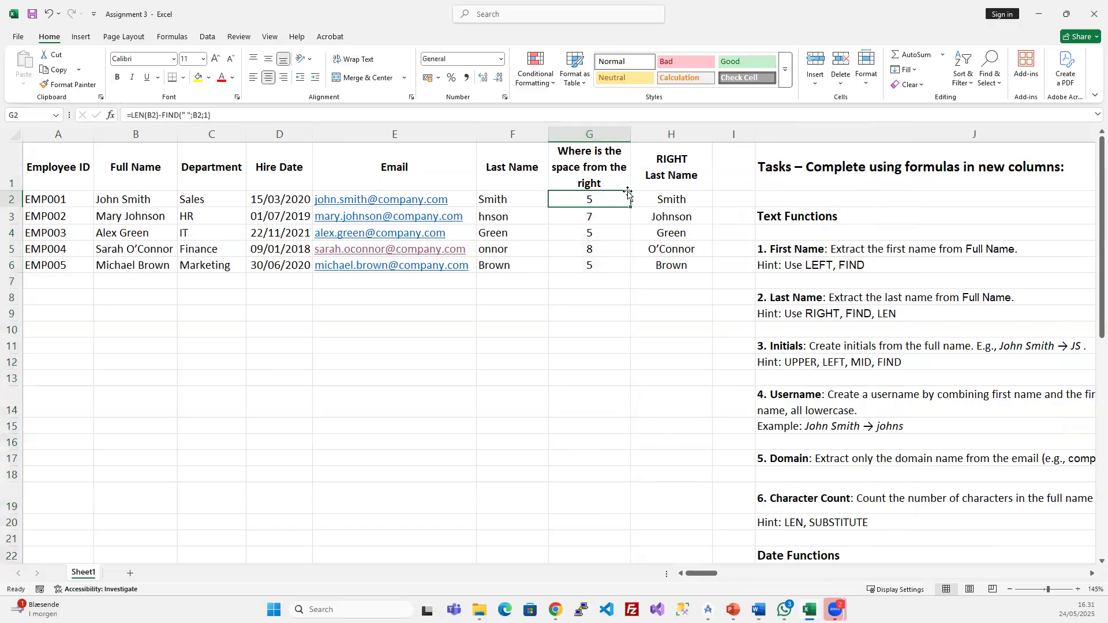
click(664, 197)
click(173, 113)
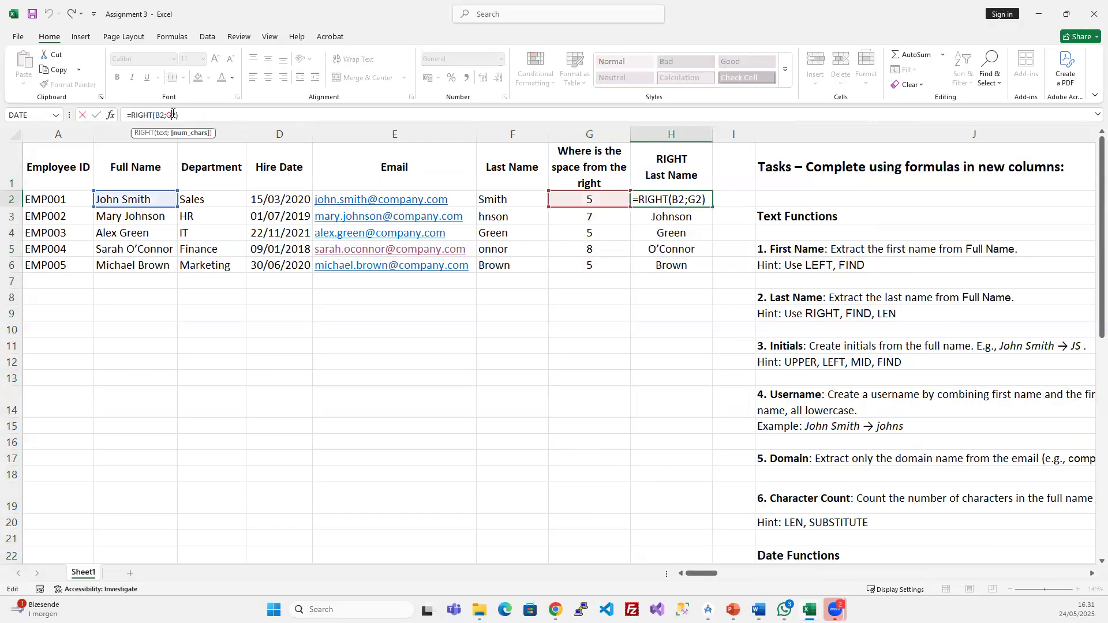
key(Escape)
click(588, 198)
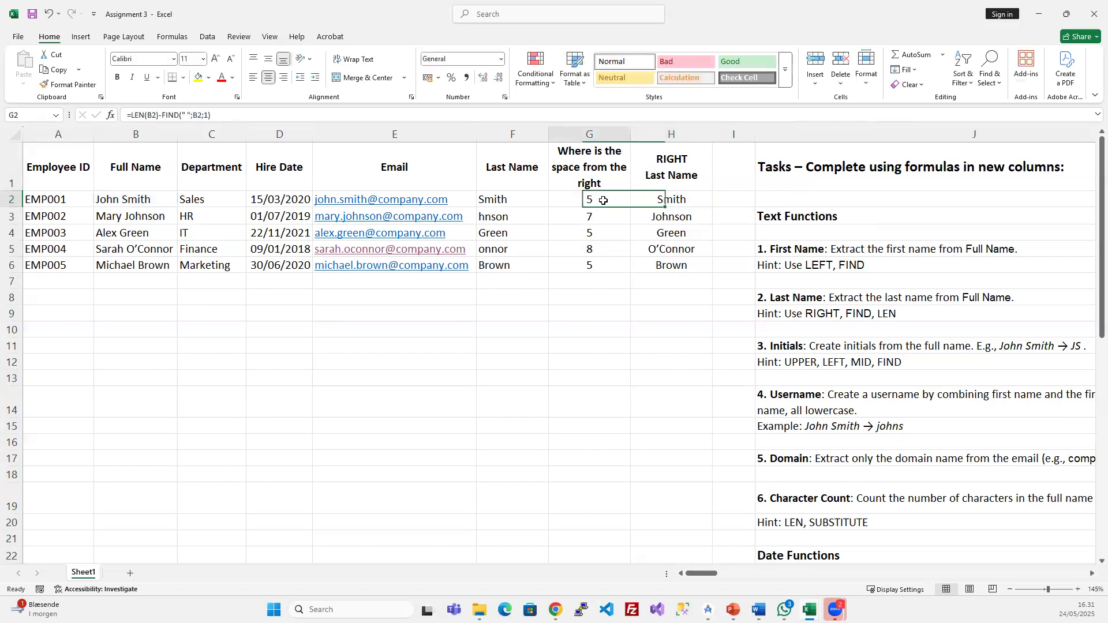
click(231, 115)
drag(231, 115, 134, 115)
key(ctrl+c)
key(Escape)
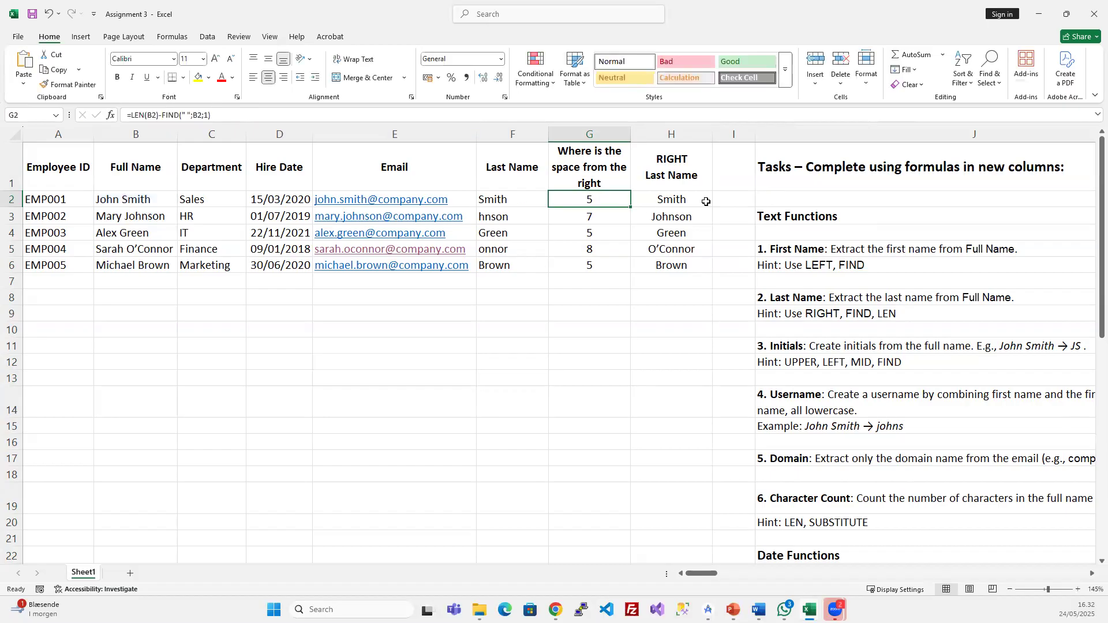
- Make H2 =RIGHT(B2;LEN(B2)-FIND(" ";B2;1)) and copy it to H3:H6
click(704, 200)
click(177, 114)
key(BackSpace)
key(BackSpace)
key(ctrl+v)
key(Return)
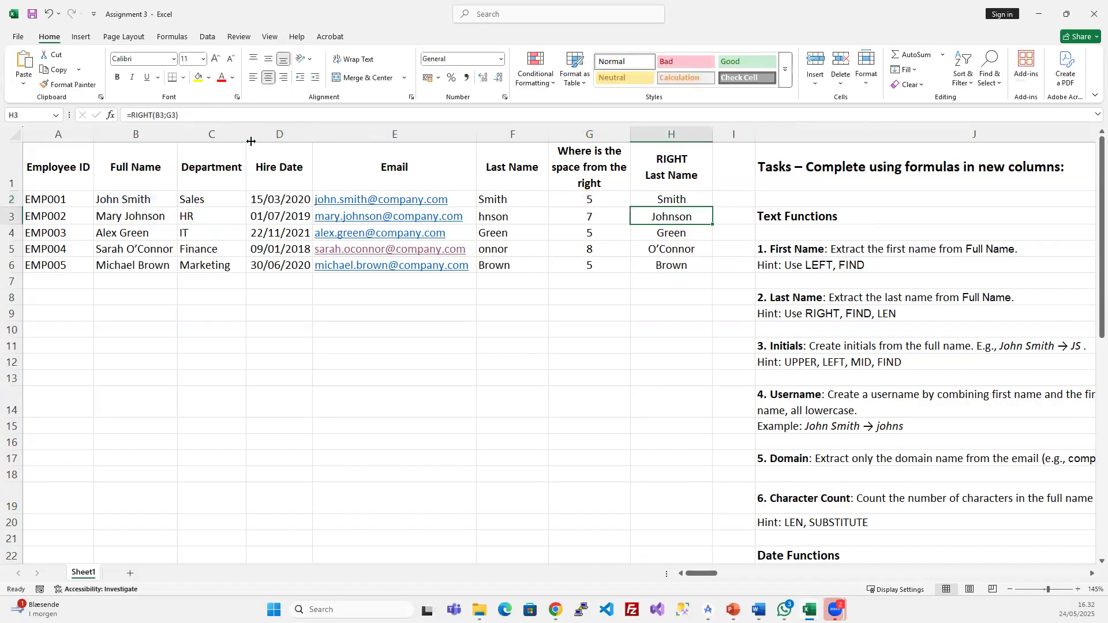
click(649, 199)
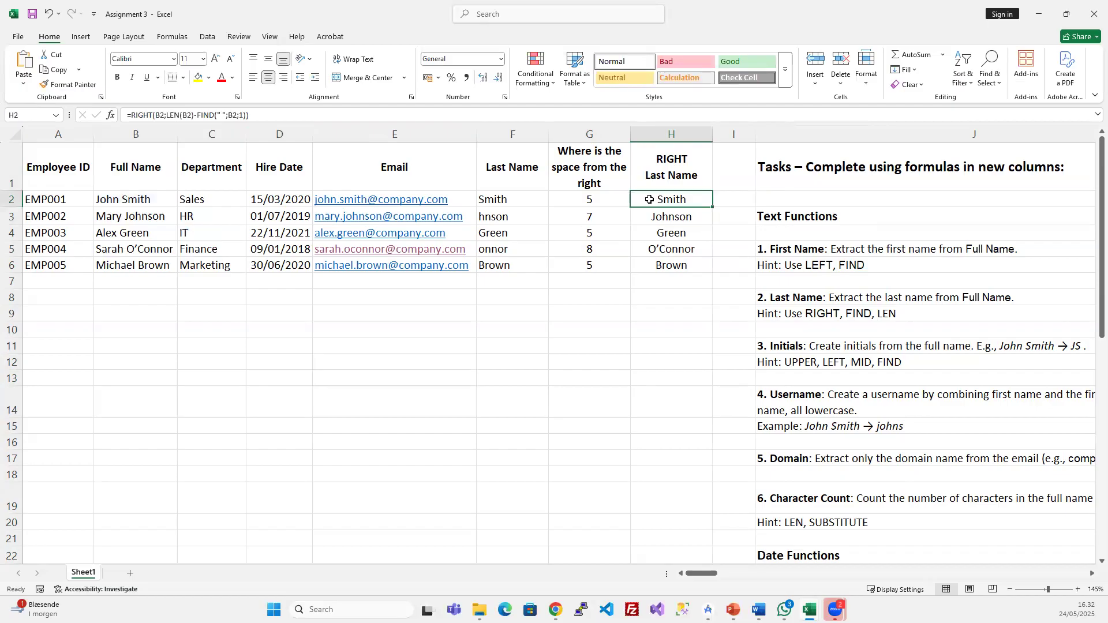
key(ctrl+c)
drag(674, 218, 676, 266)
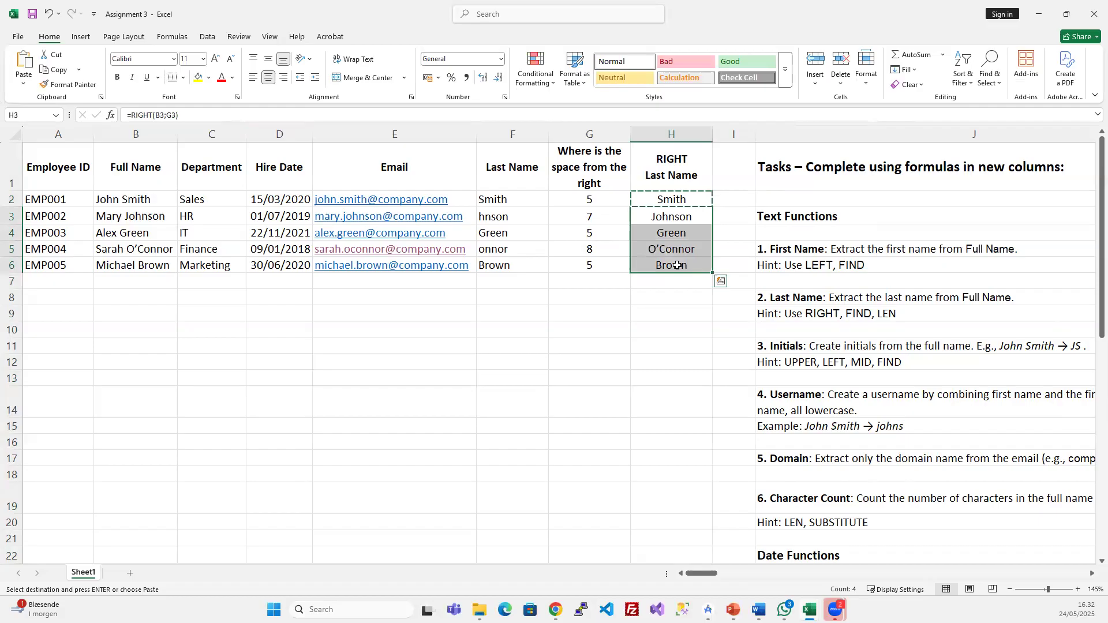
key(ctrl+v)
- Delete the space-position helper column G and the old Last Name column F
click(581, 133)
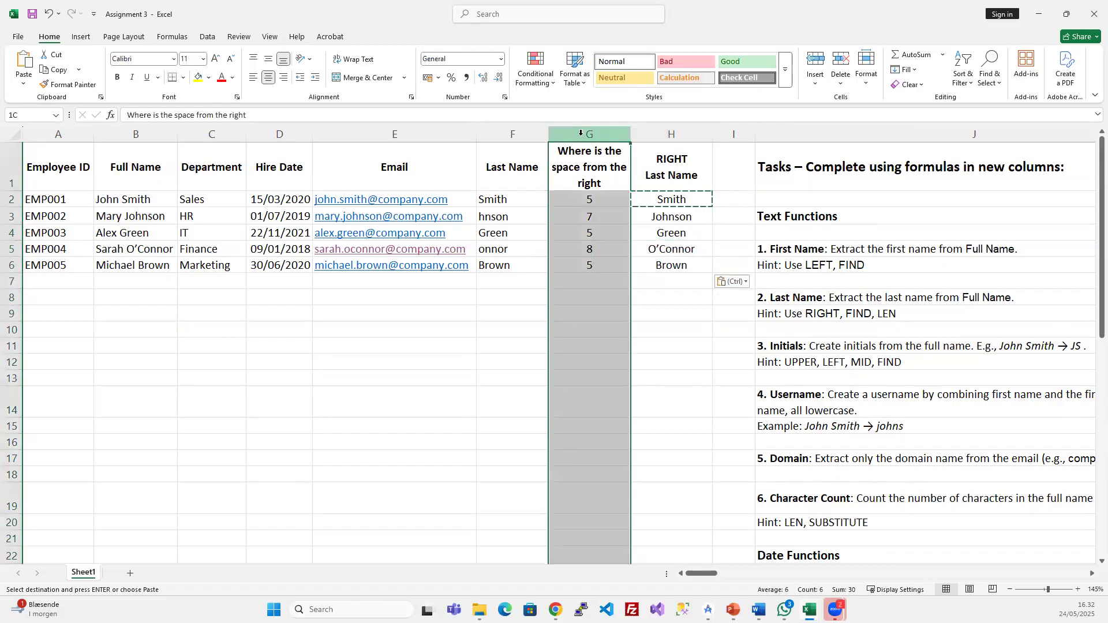
key(ctrl+minus)
click(587, 217)
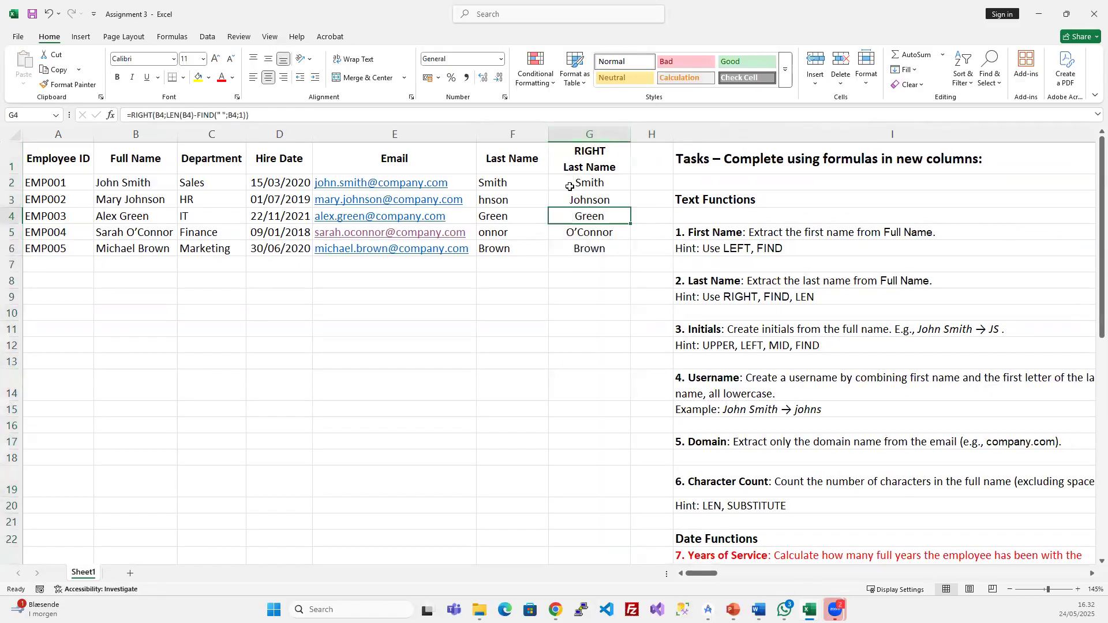
click(516, 133)
key(ctrl+minus)
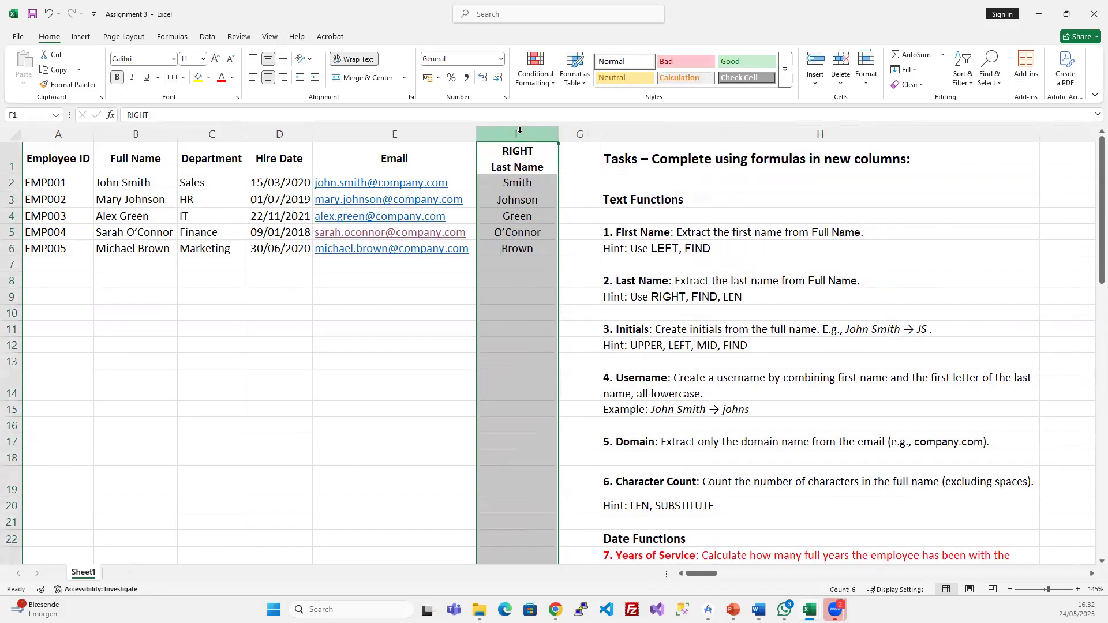
click(517, 216)
drag(249, 115, 126, 113)
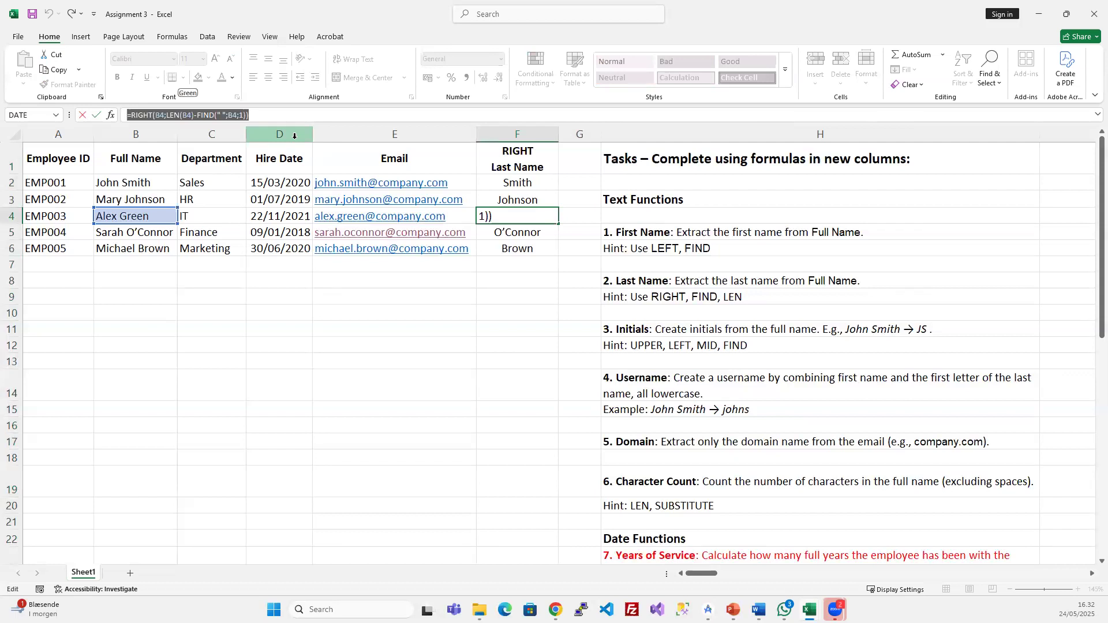
key(Escape)
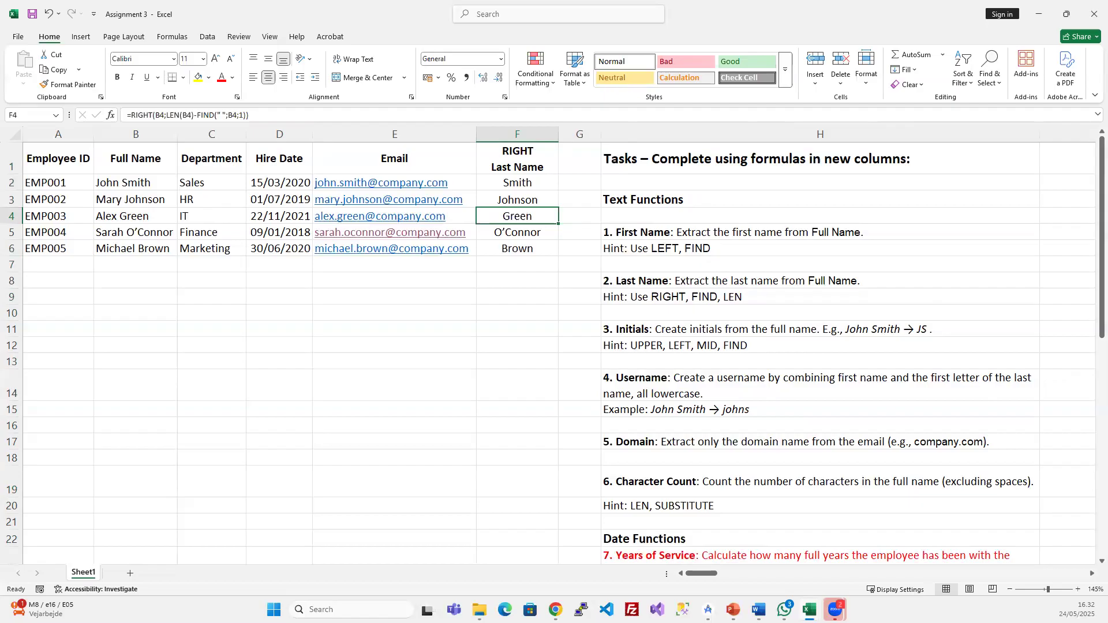
- Insert an empty column G after the RIGHT Last Name column
click(583, 131)
key(ctrl+plus)
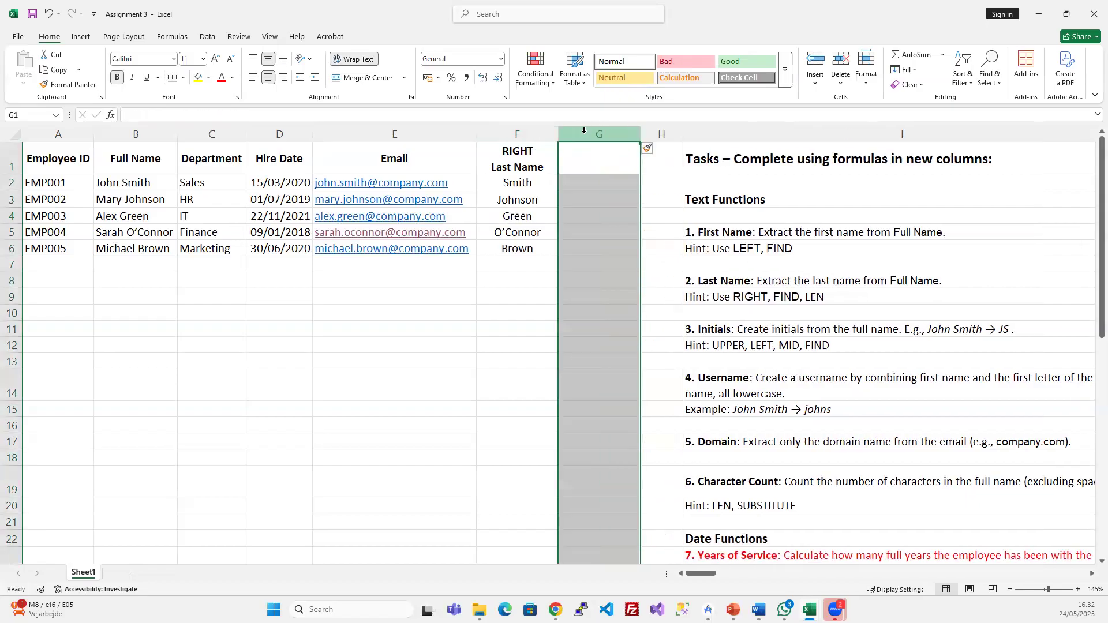
click(525, 183)
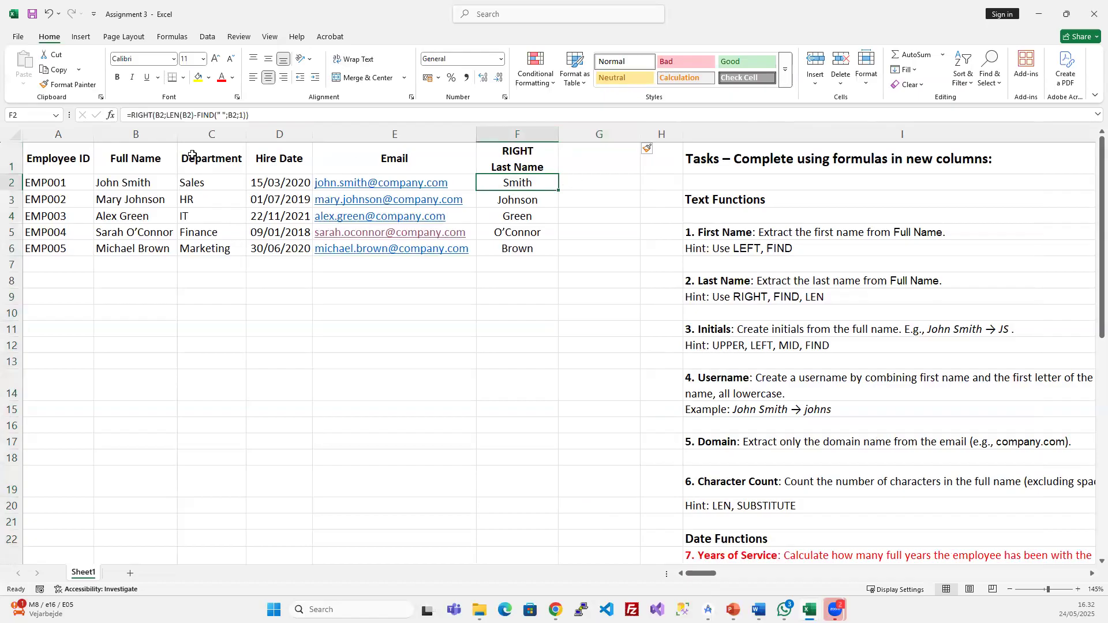
click(139, 115)
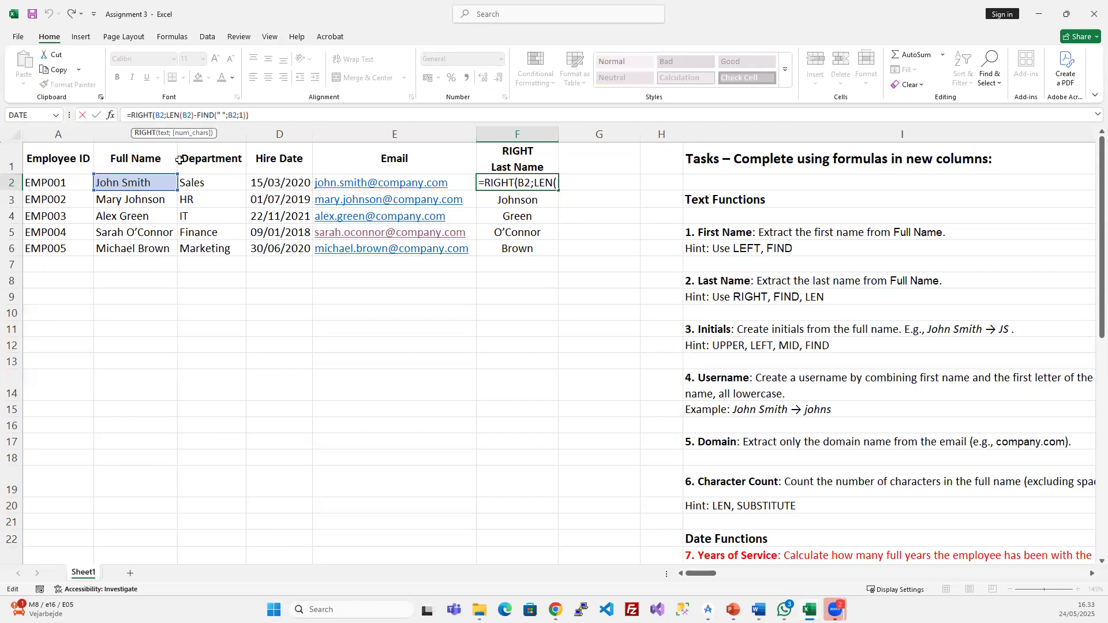
click(583, 183)
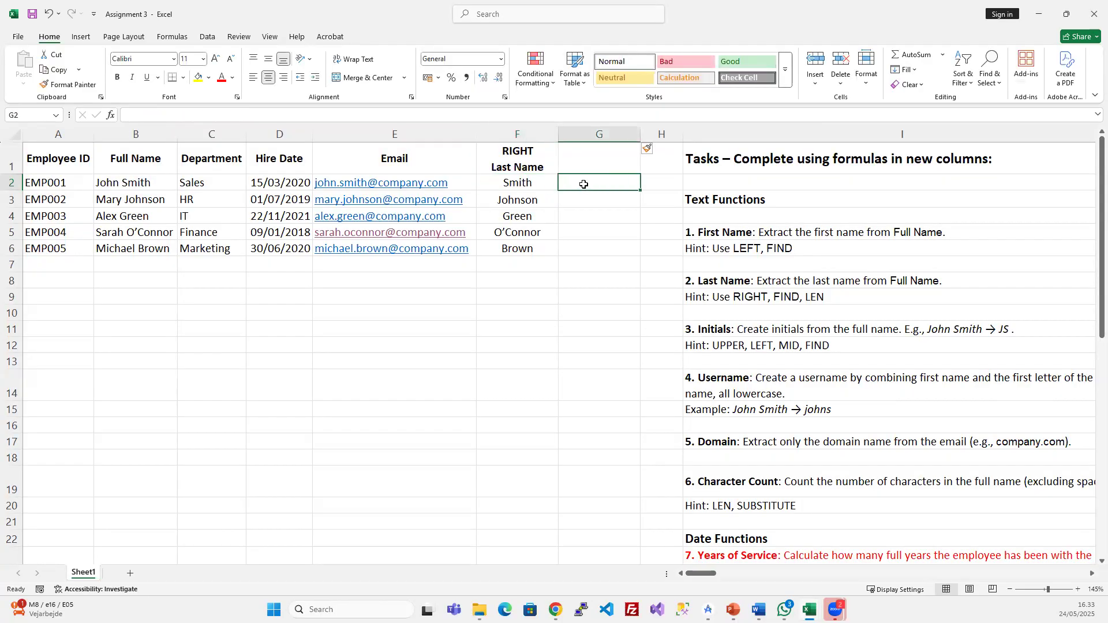
- Enter =RIGHT(B2;5) in G2 so it returns the surname Smith
text(=righ)
key(Tab)
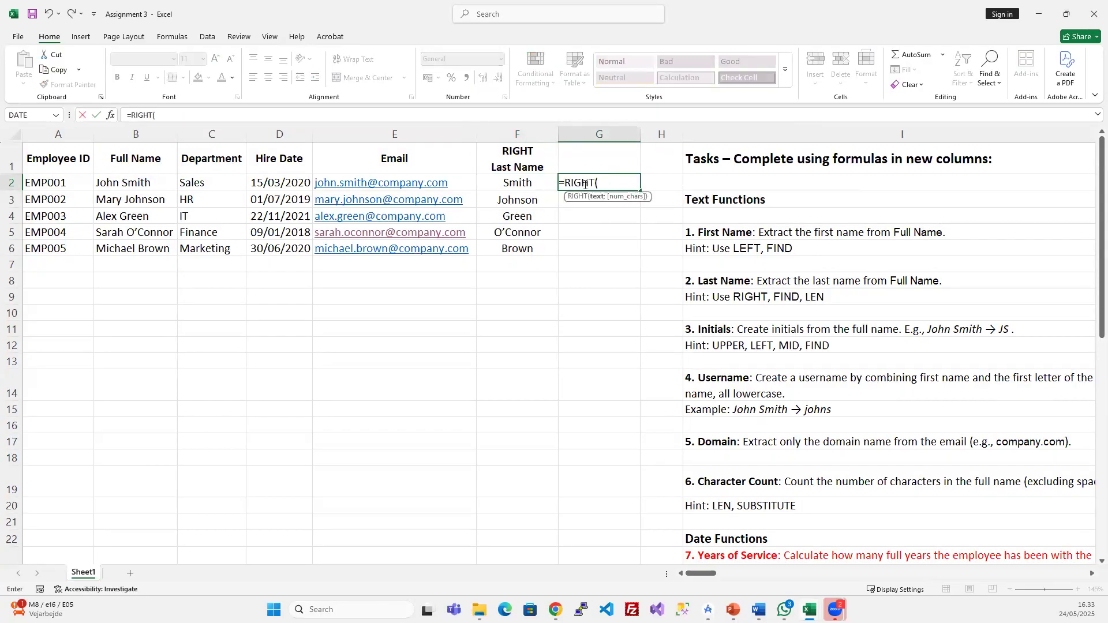
click(129, 181)
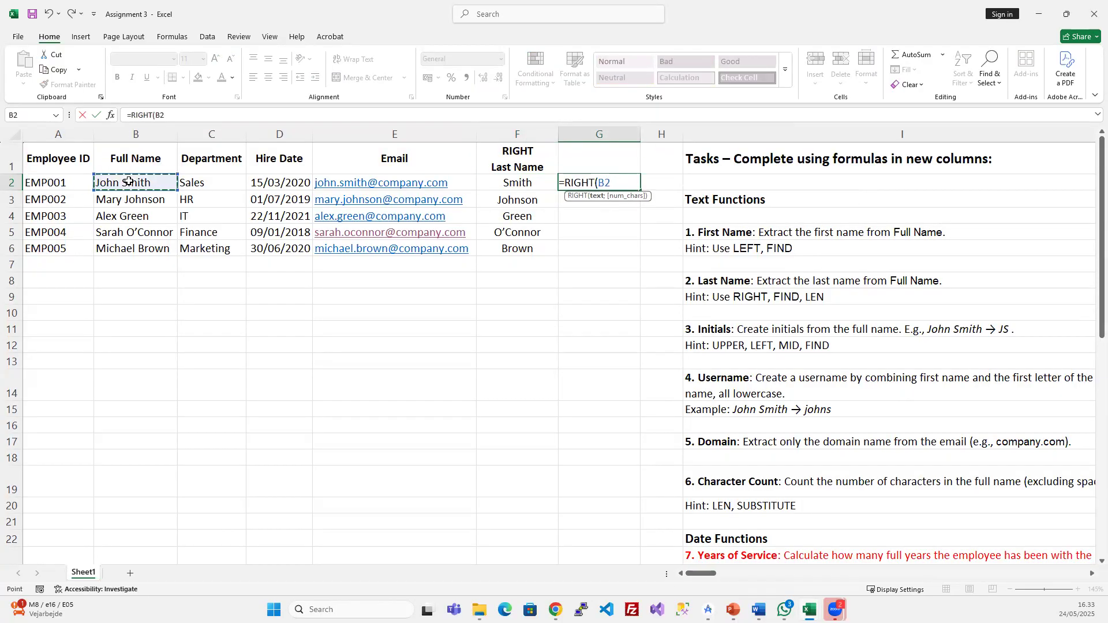
text(;5)
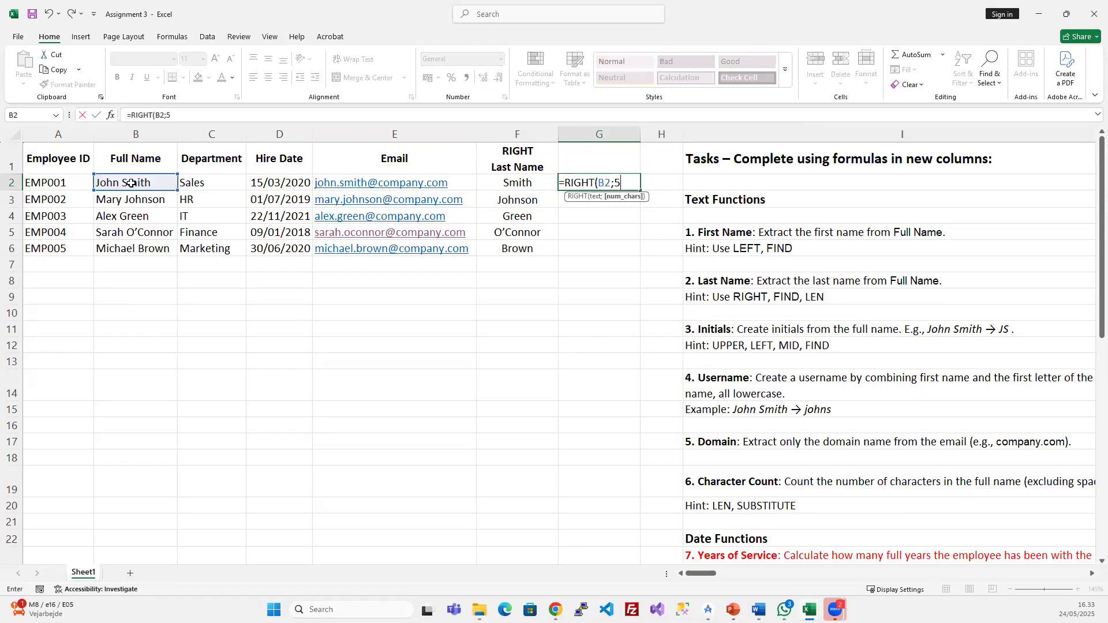
key(Return)
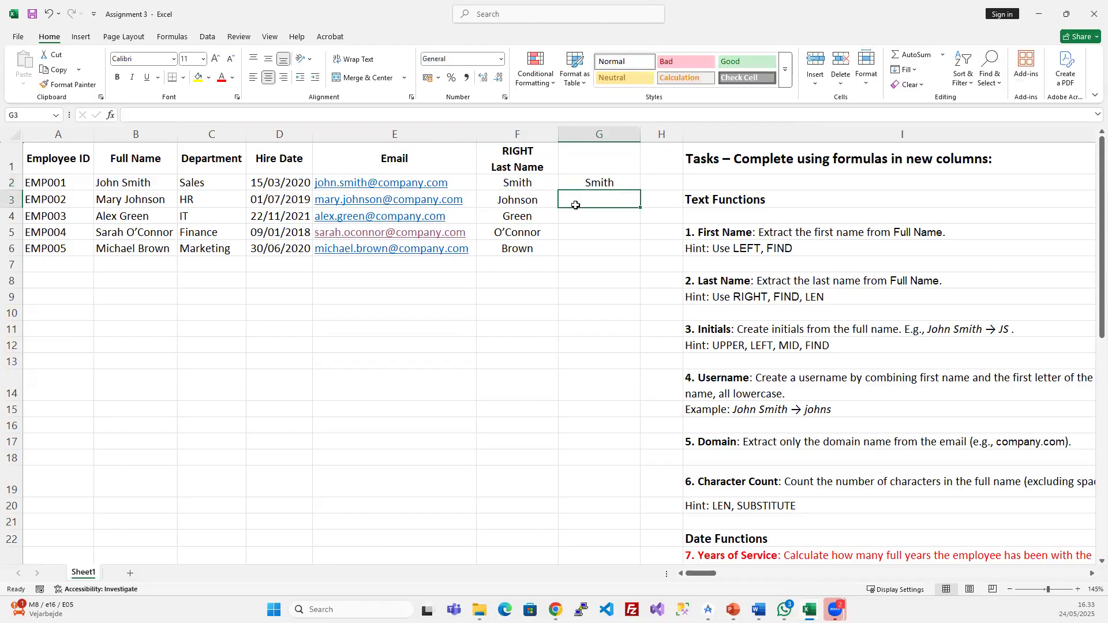
click(607, 181)
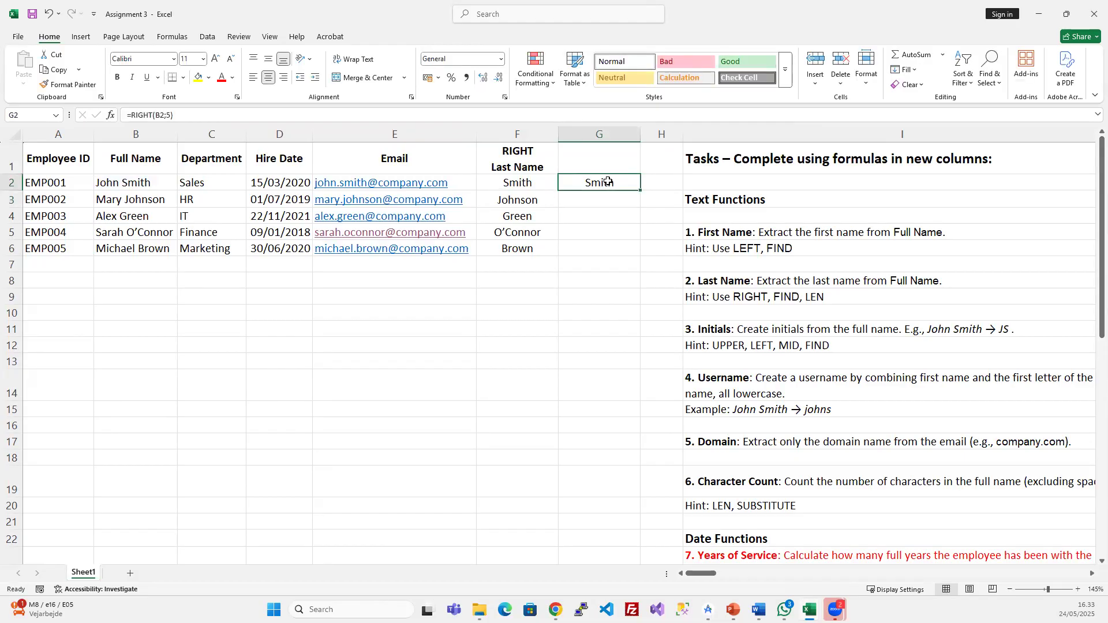
click(171, 116)
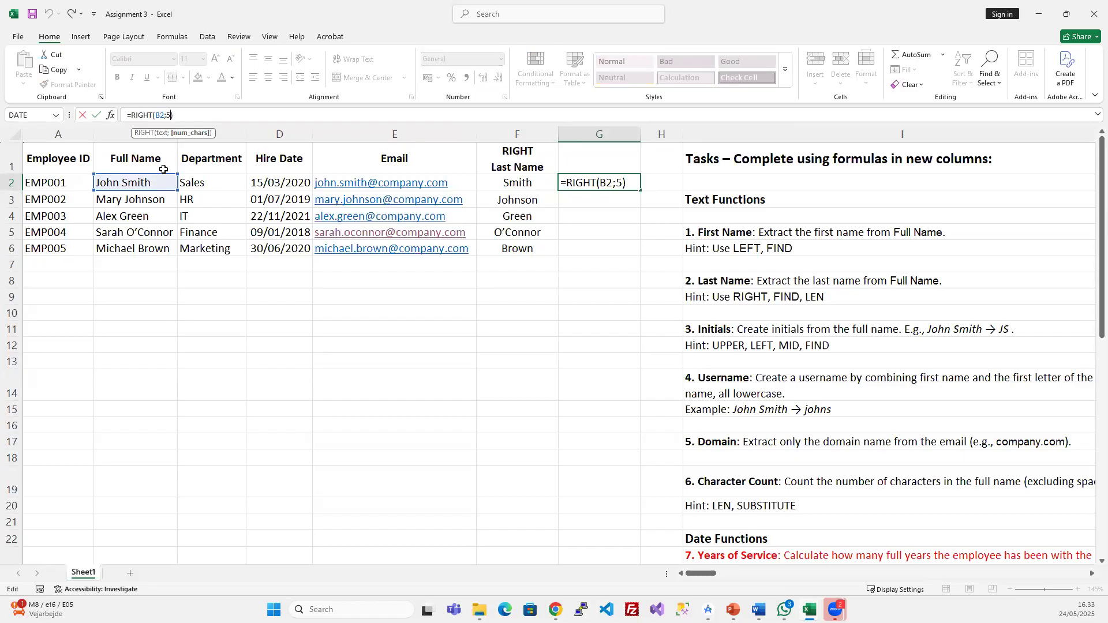
click(159, 199)
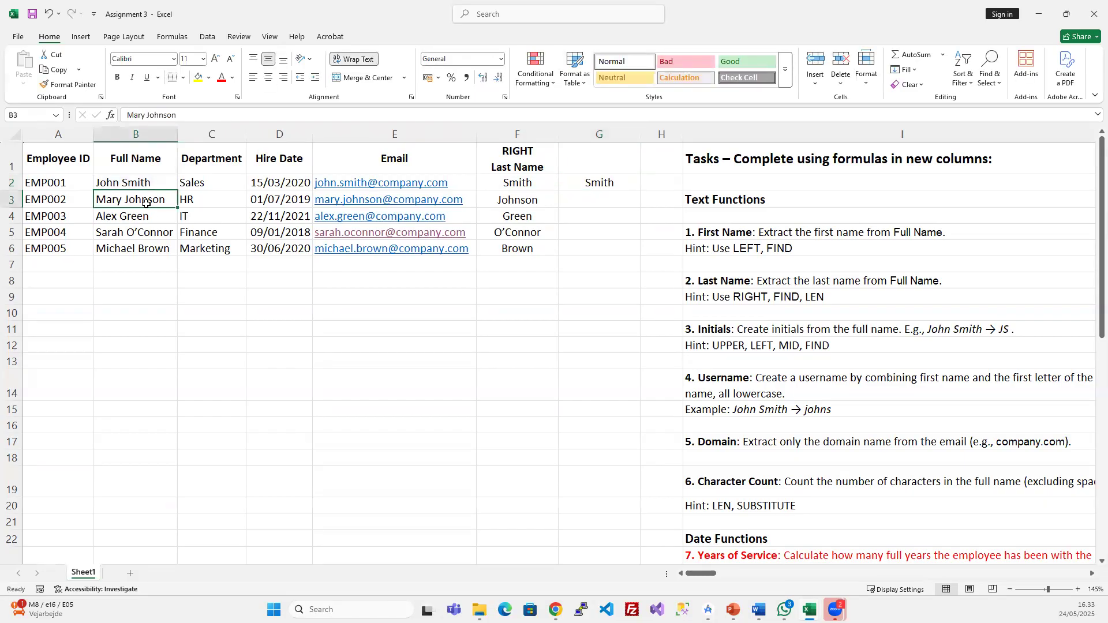
double_click(139, 202)
double_click(127, 199)
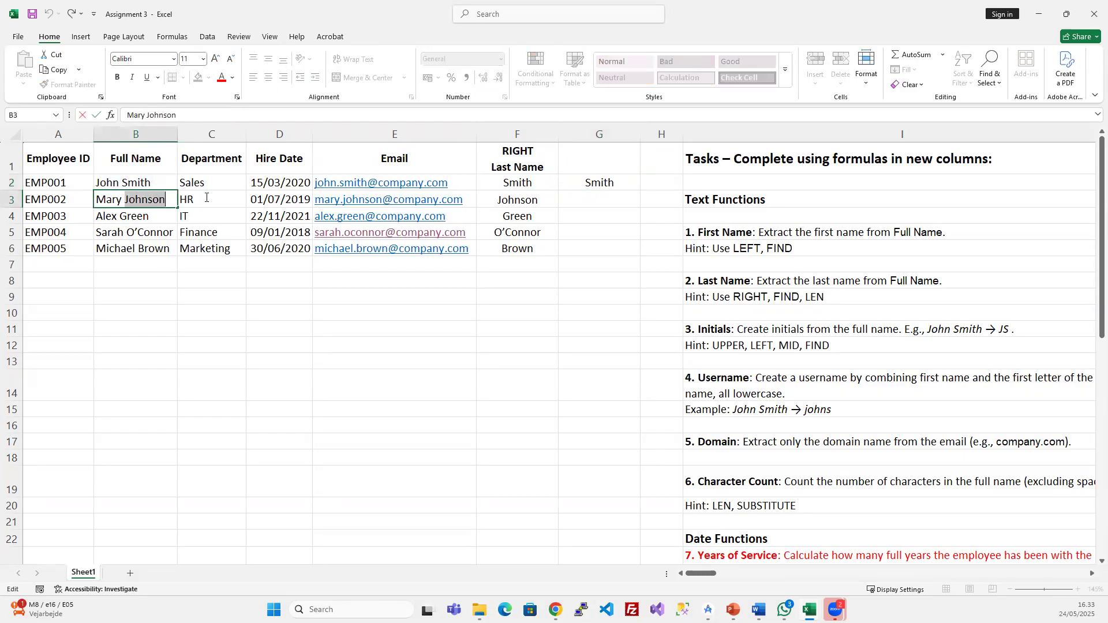
key(Escape)
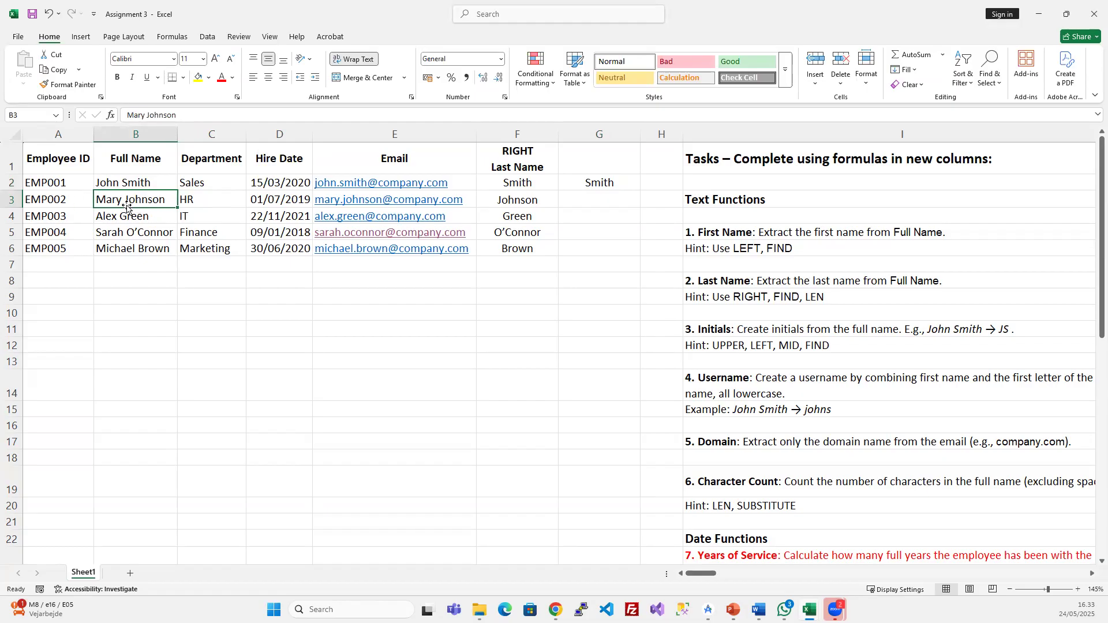
click(583, 184)
click(206, 116)
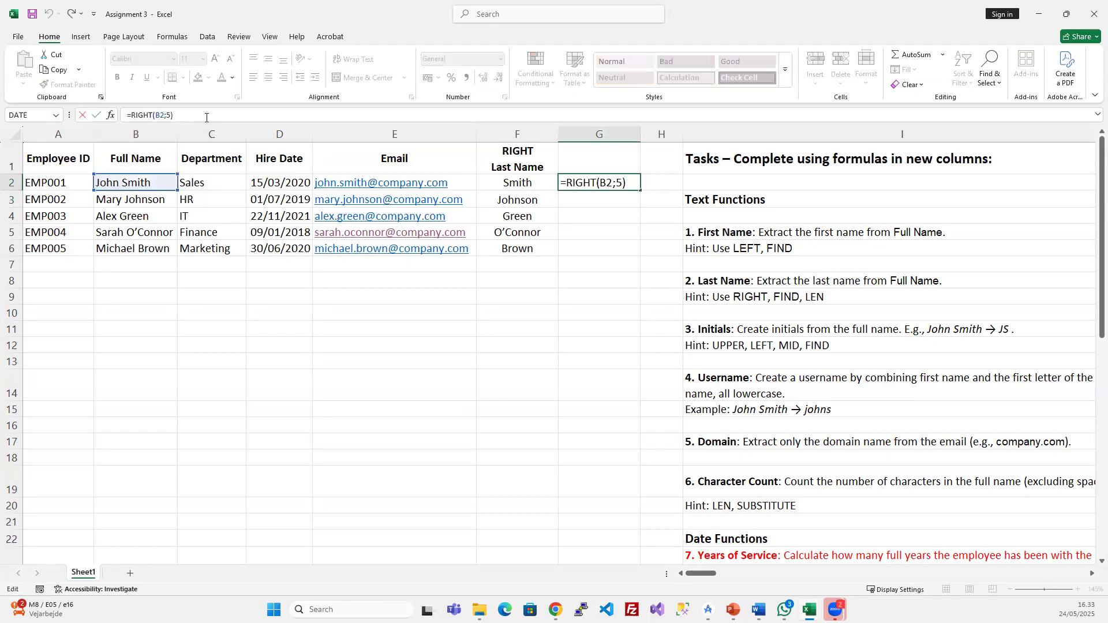
key(BackSpace)
key(BackSpace)
text(LEN()
click(148, 182)
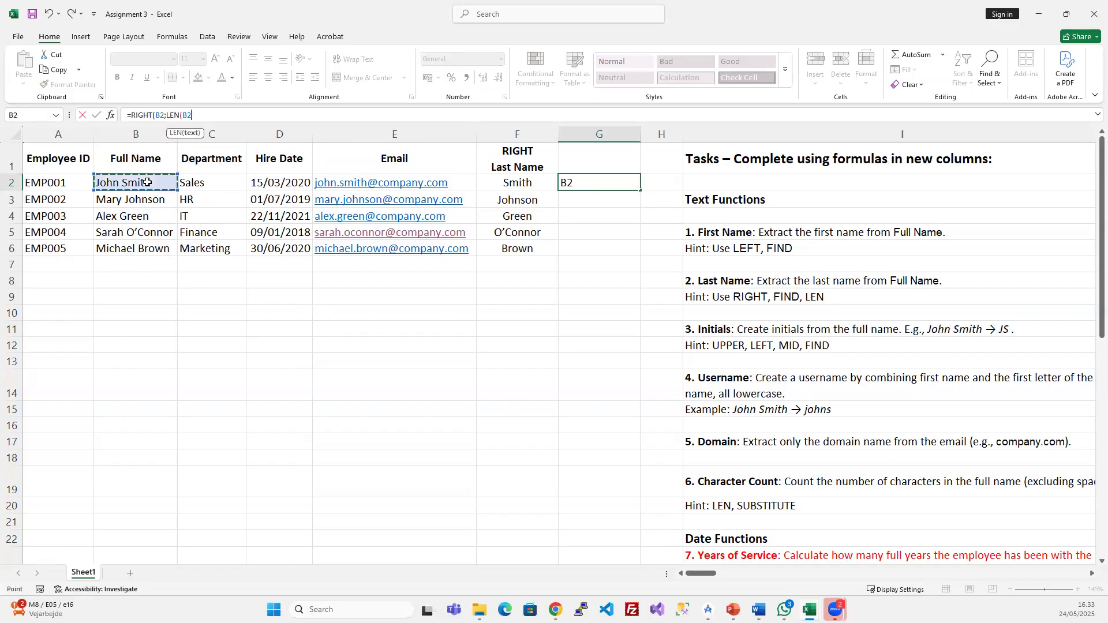
text()-)
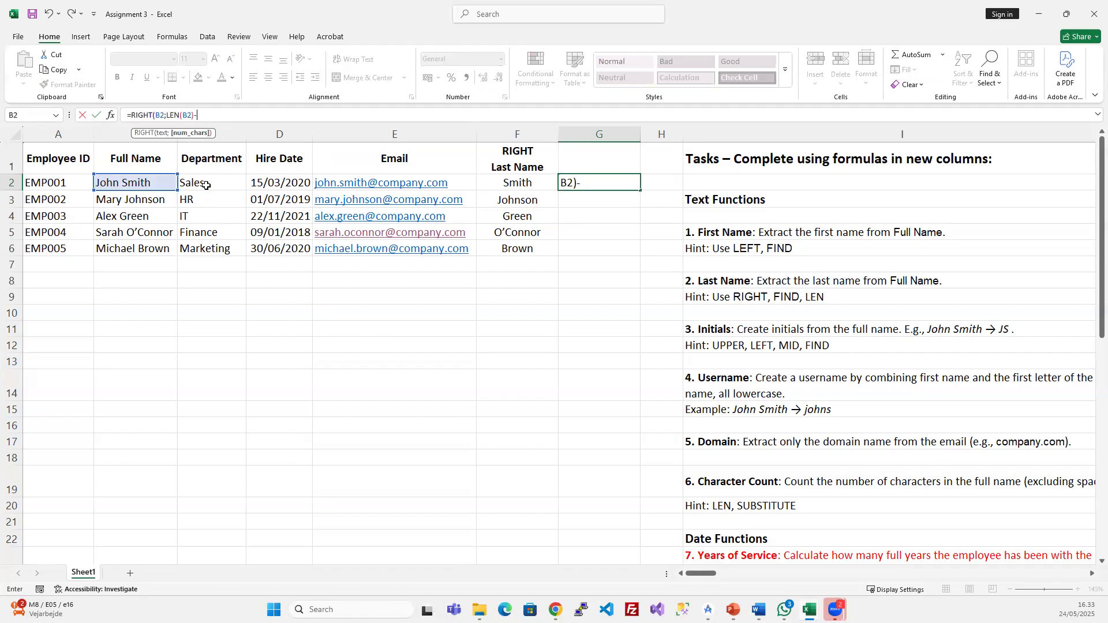
key(BackSpace)
key(BackSpace)
key(BackSpace)
key(BackSpace)
key(BackSpace)
key(BackSpace)
key(BackSpace)
key(BackSpace)
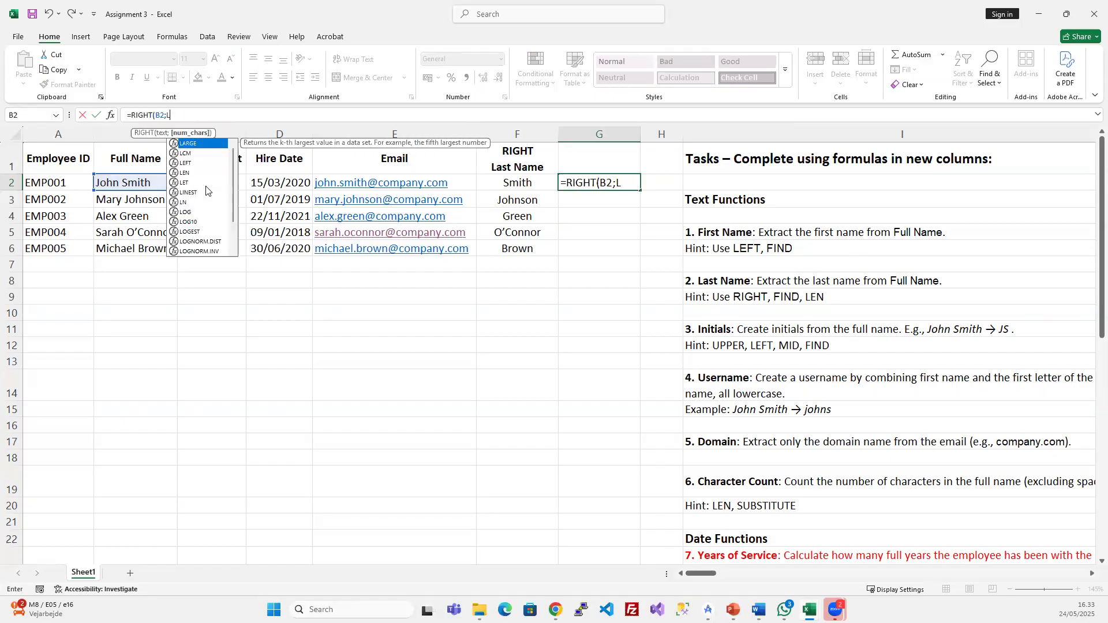
text(5))
key(ctrl+Return)
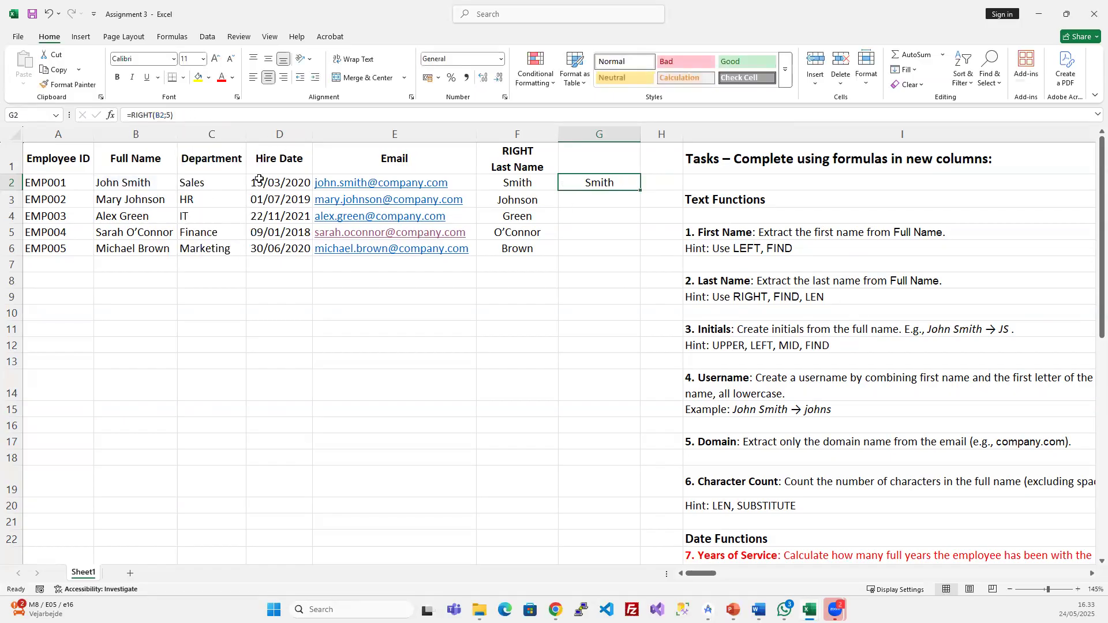
click(157, 183)
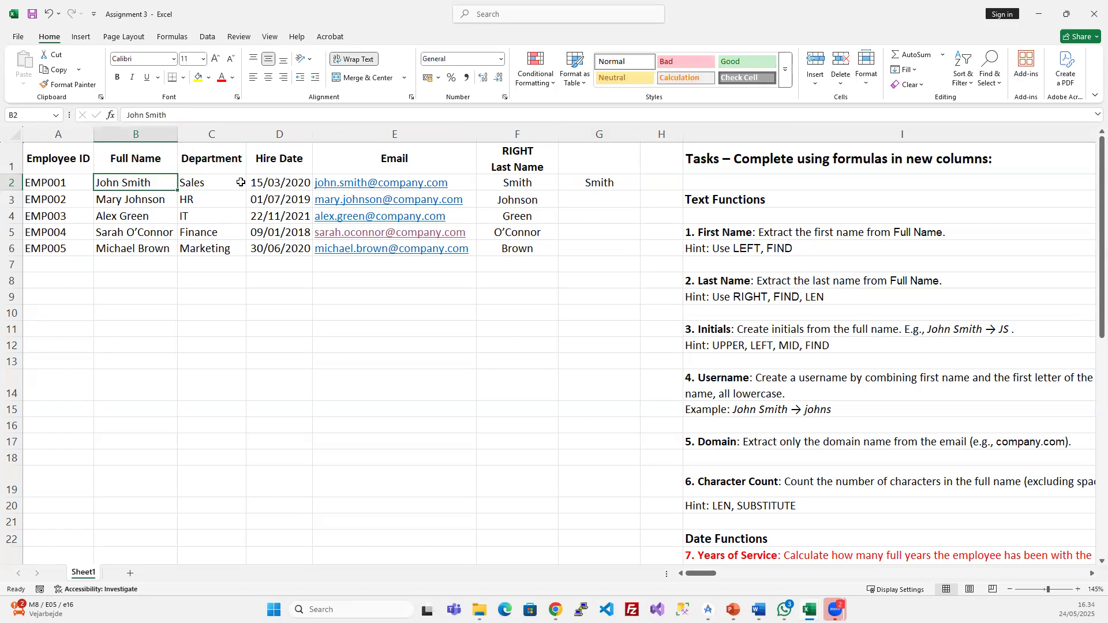
- Change G2 to =RIGHT(B2;LEN(B2)-FIND(" ";B2;1)), accept the correction, and fill to G6
click(607, 179)
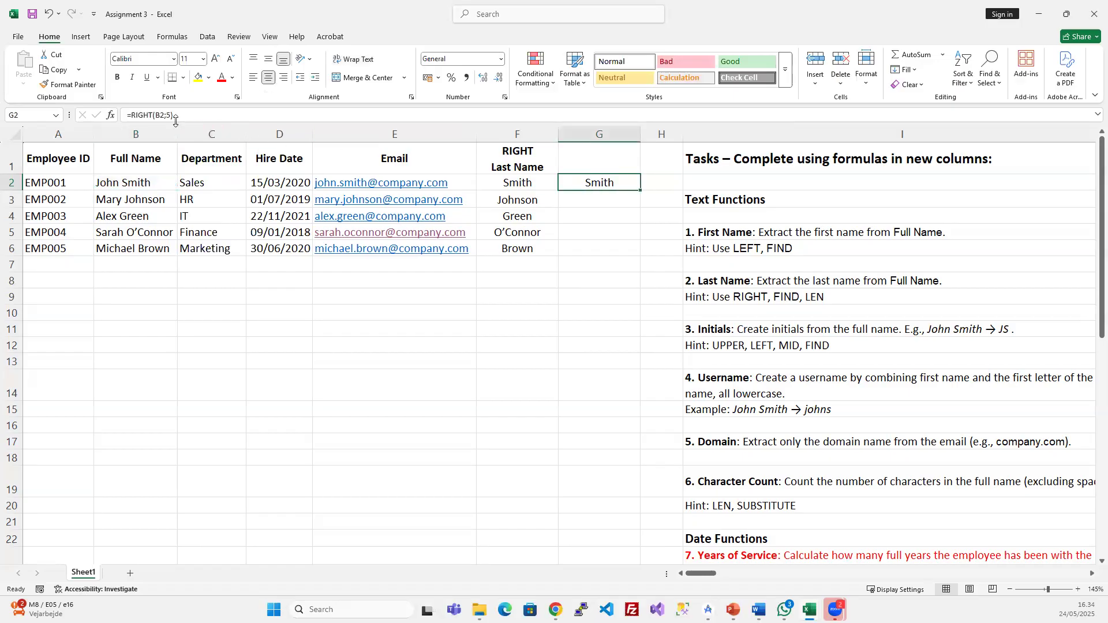
click(213, 117)
key(BackSpace)
key(BackSpace)
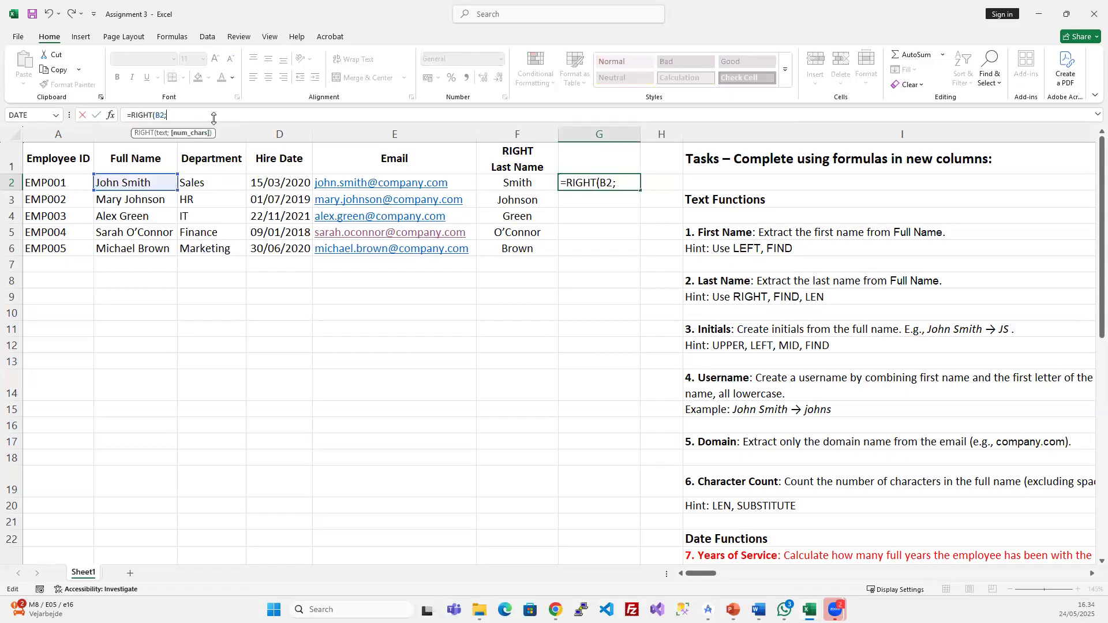
text(LEN()
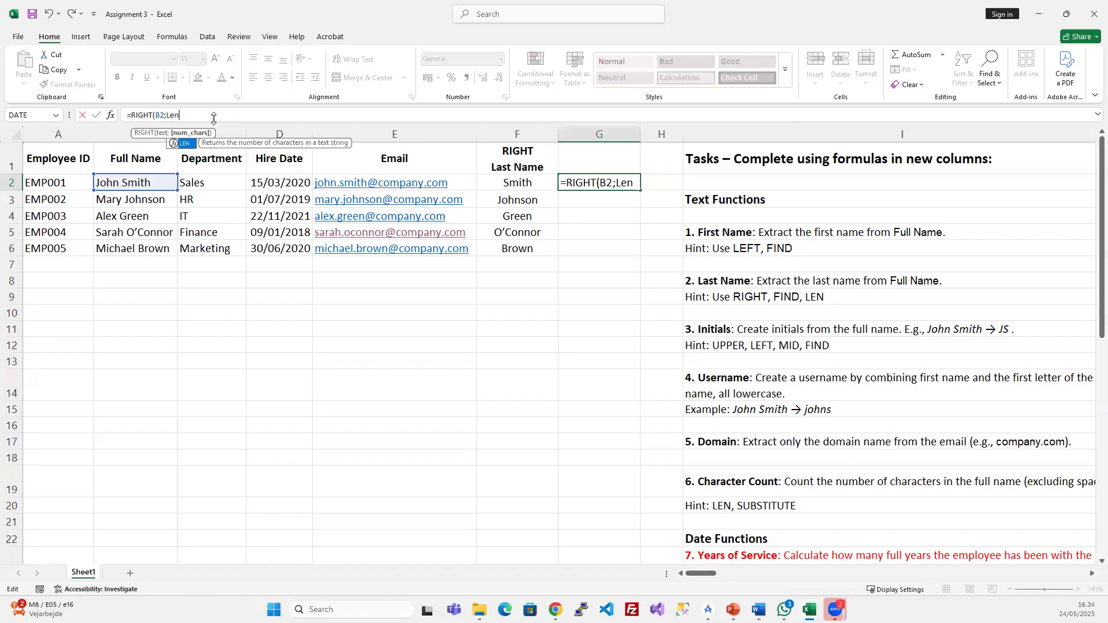
click(154, 183)
text())
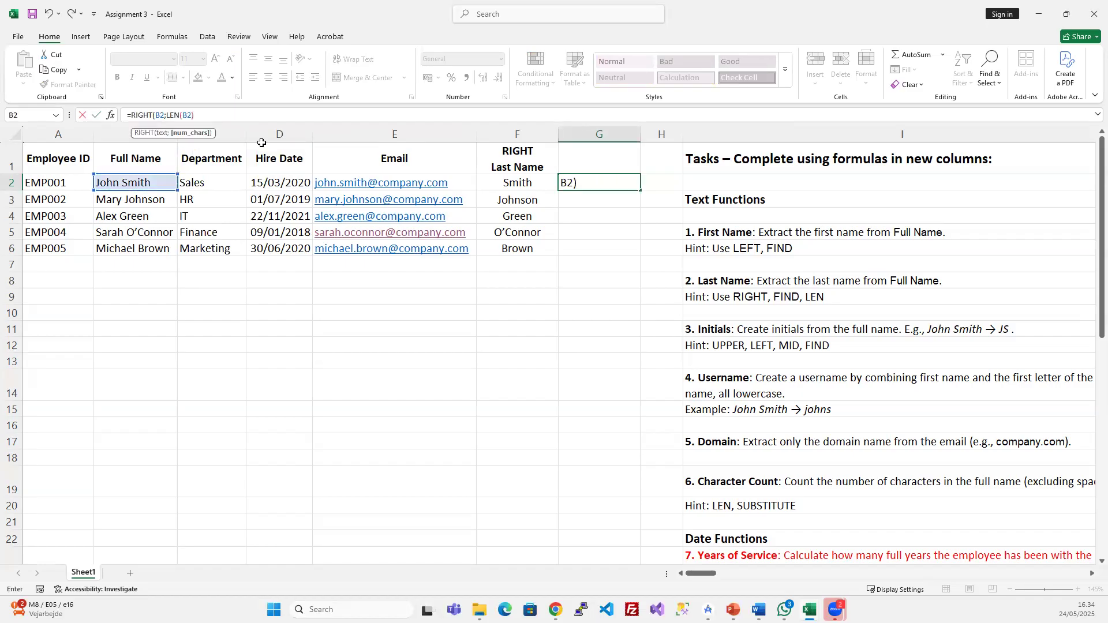
text(-FIND()
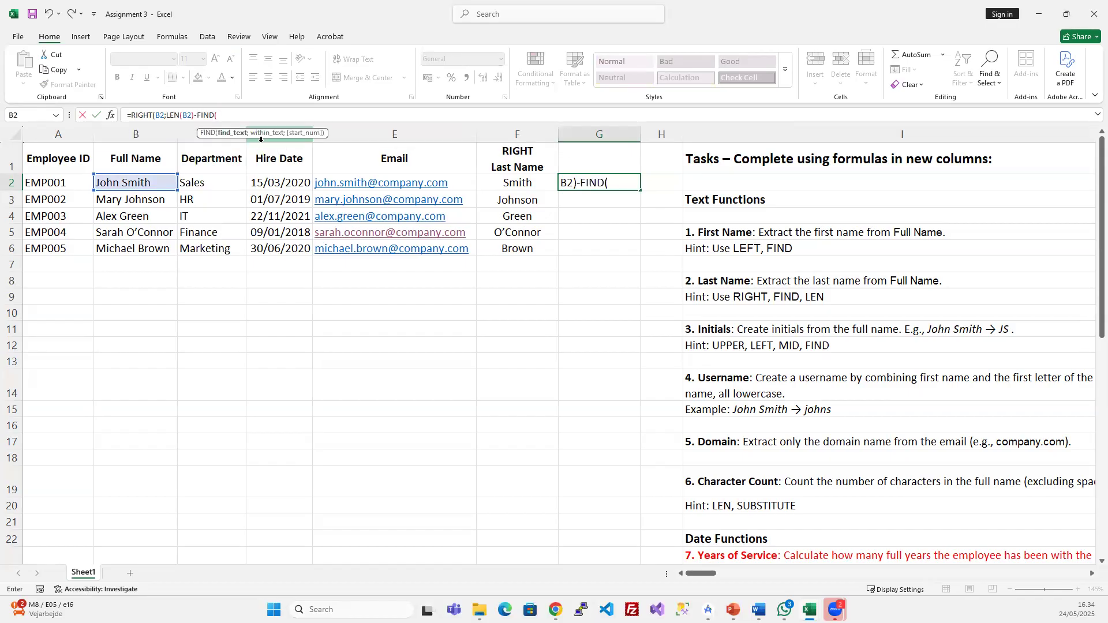
text(" ";)
click(167, 184)
text(;)
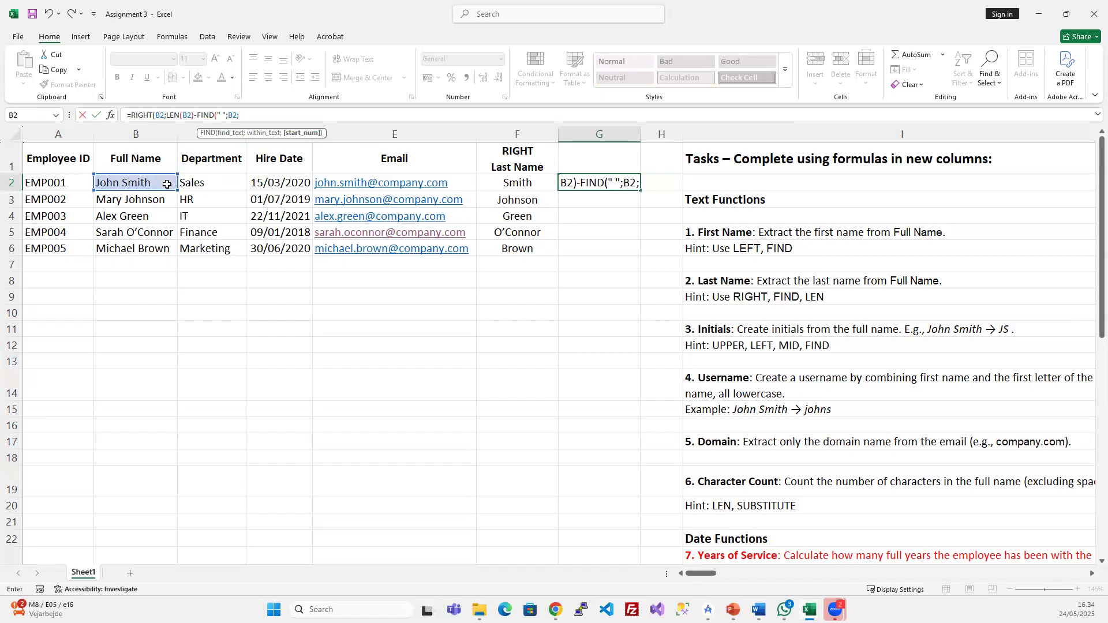
text(1))
key(Return)
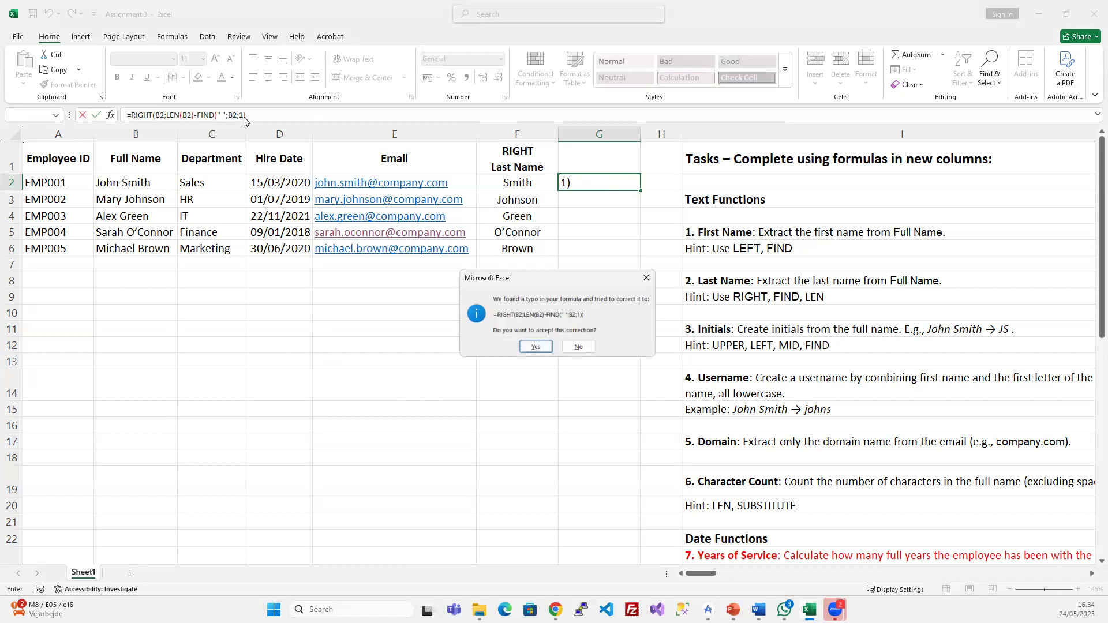
click(533, 346)
drag(597, 181, 606, 250)
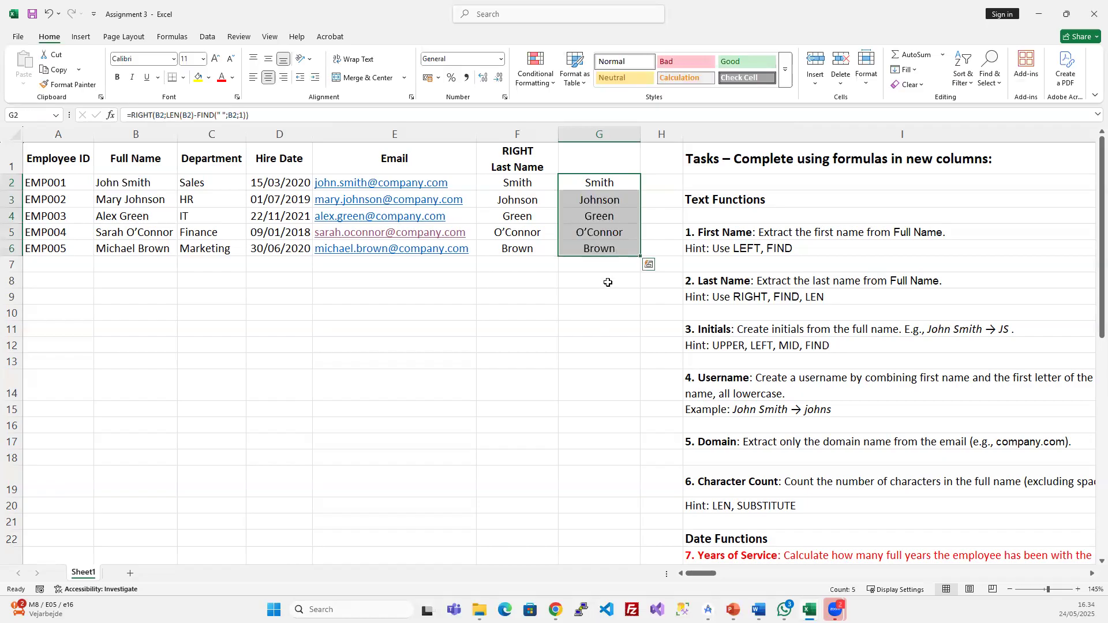
click(597, 183)
click(522, 183)
click(609, 182)
key(Left)
key(Right)
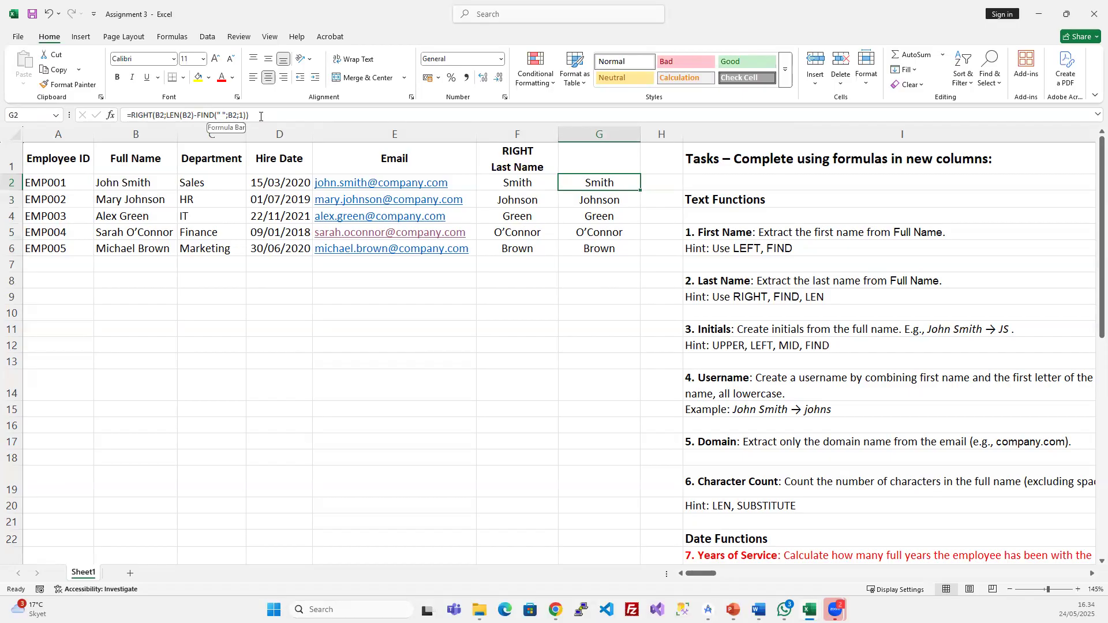
click(621, 220)
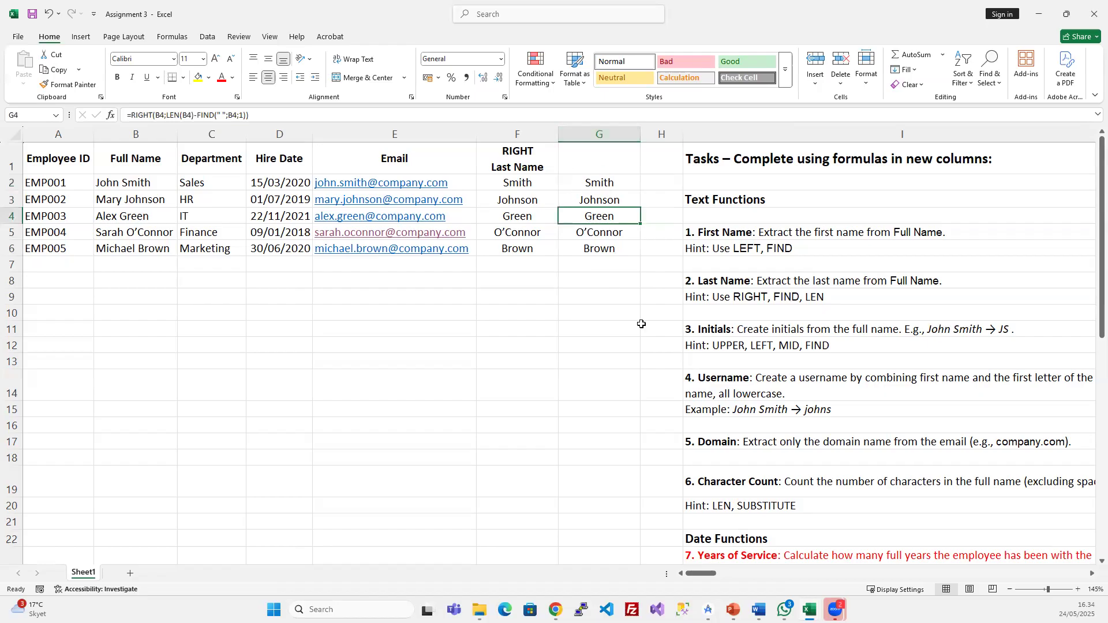
scroll(840, 454, down, 2)
scroll(839, 453, down, 2)
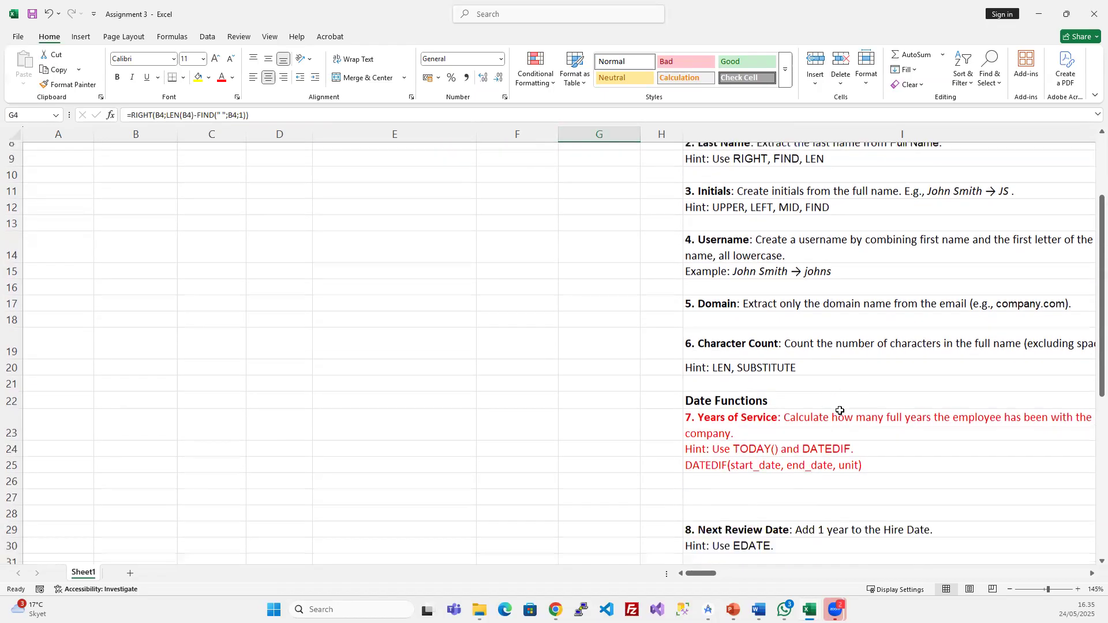
scroll(874, 392, down, 3)
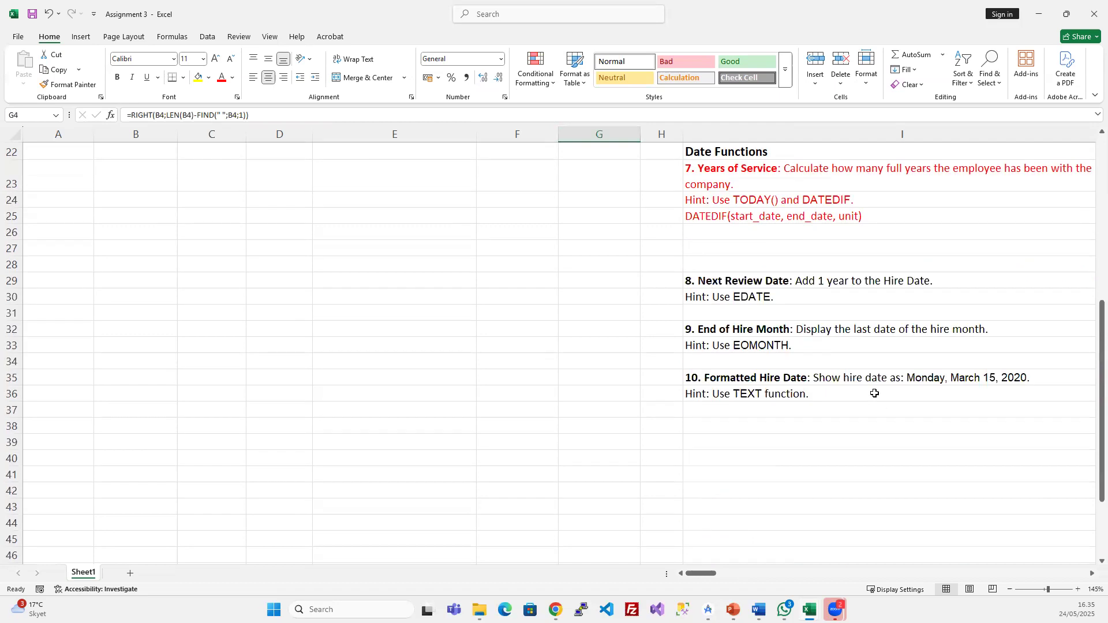
scroll(874, 393, up, 2)
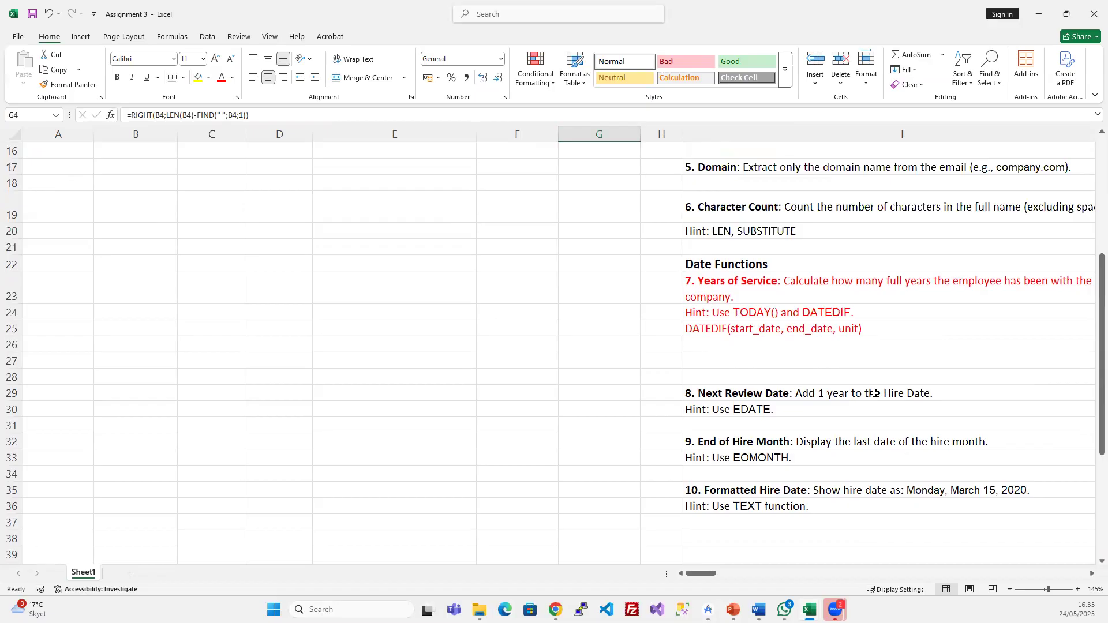
click(817, 362)
drag(812, 279, 820, 333)
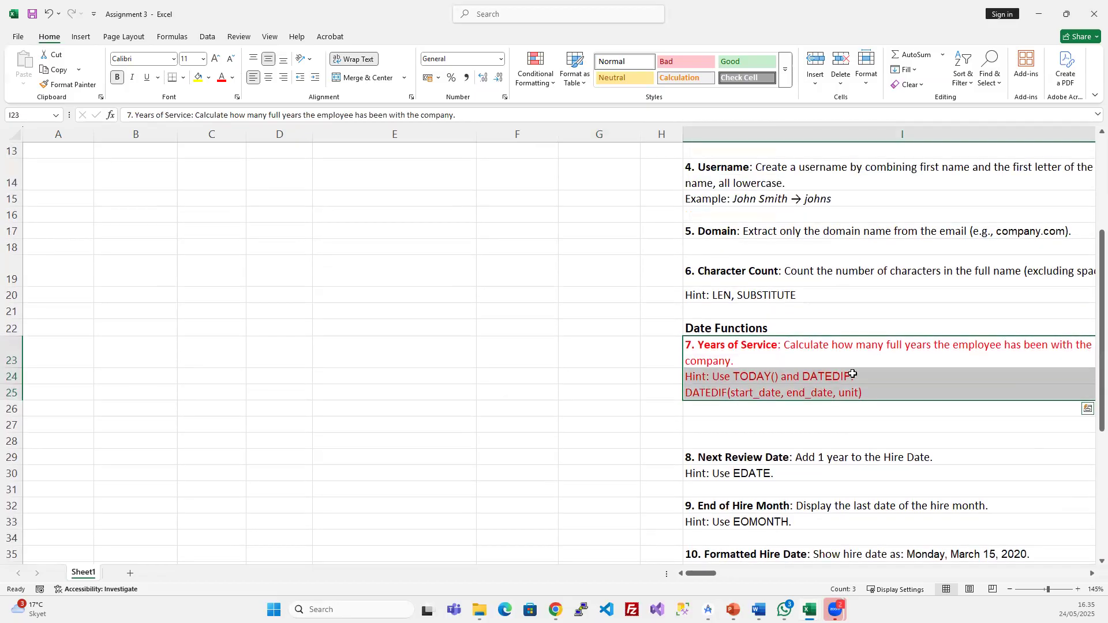
double_click(851, 374)
double_click(748, 375)
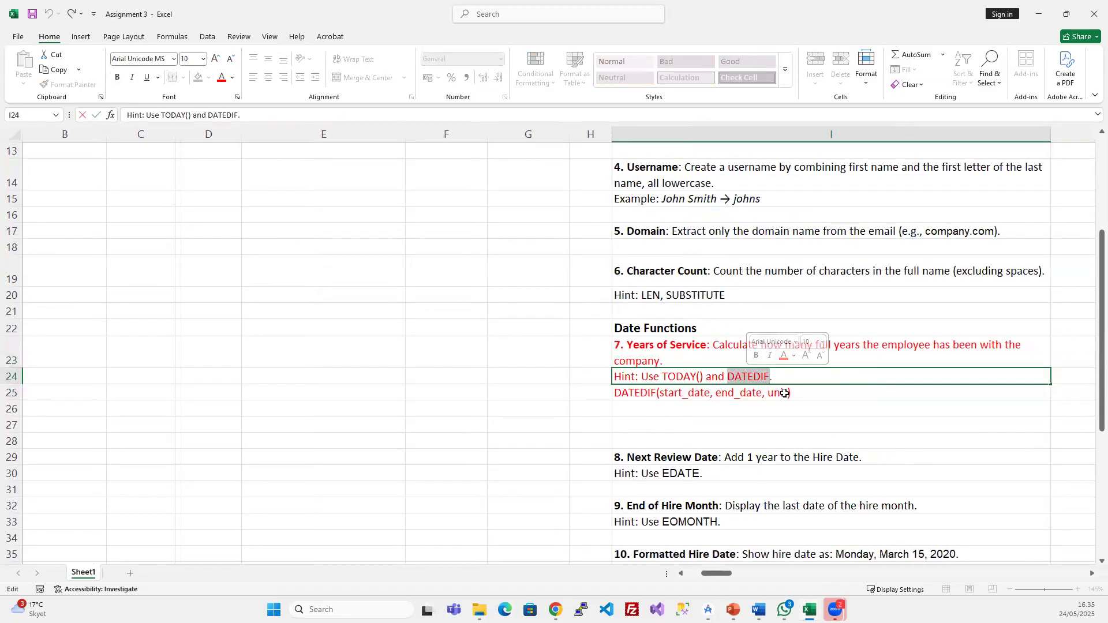
key(Escape)
- Delete last-name columns F:G and insert two blank columns in their place
scroll(403, 345, up, 4)
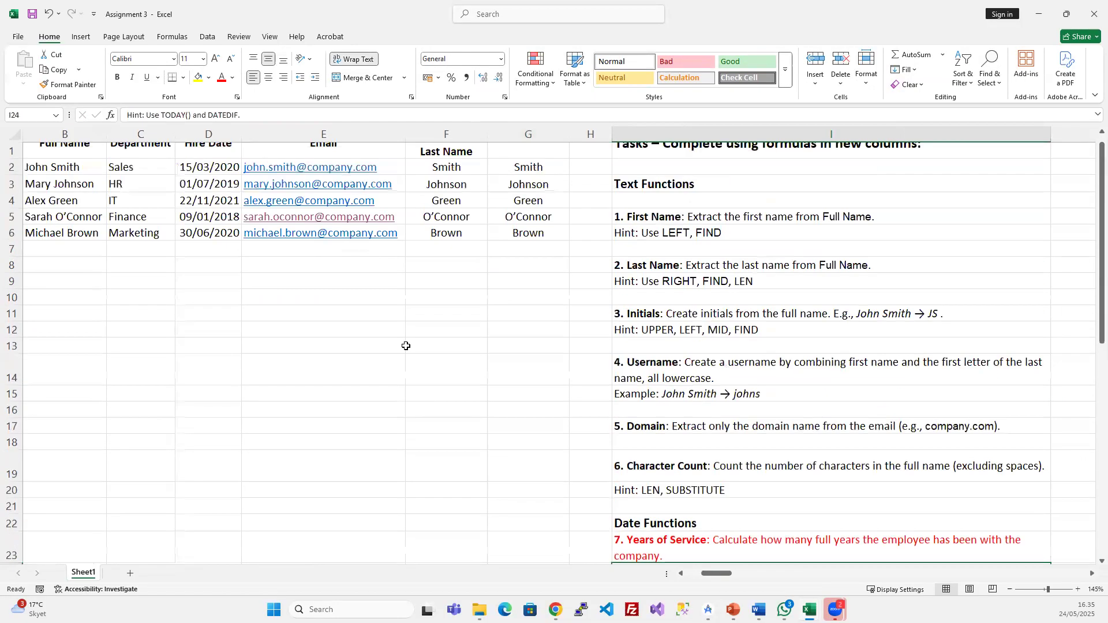
scroll(405, 345, up, 1)
drag(446, 134, 530, 135)
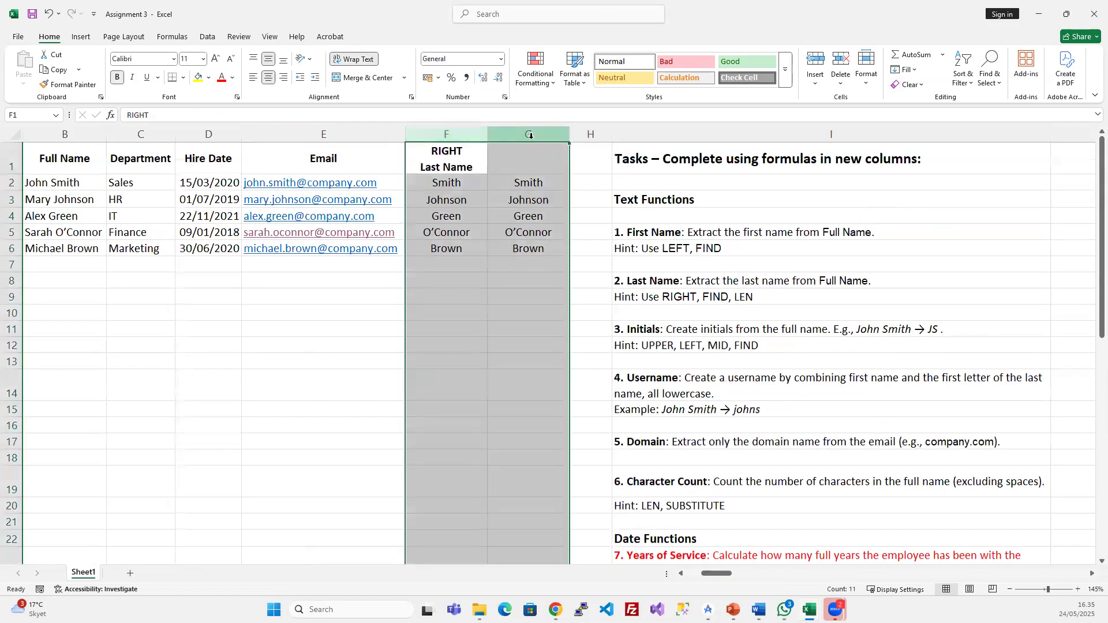
key(ctrl+minus)
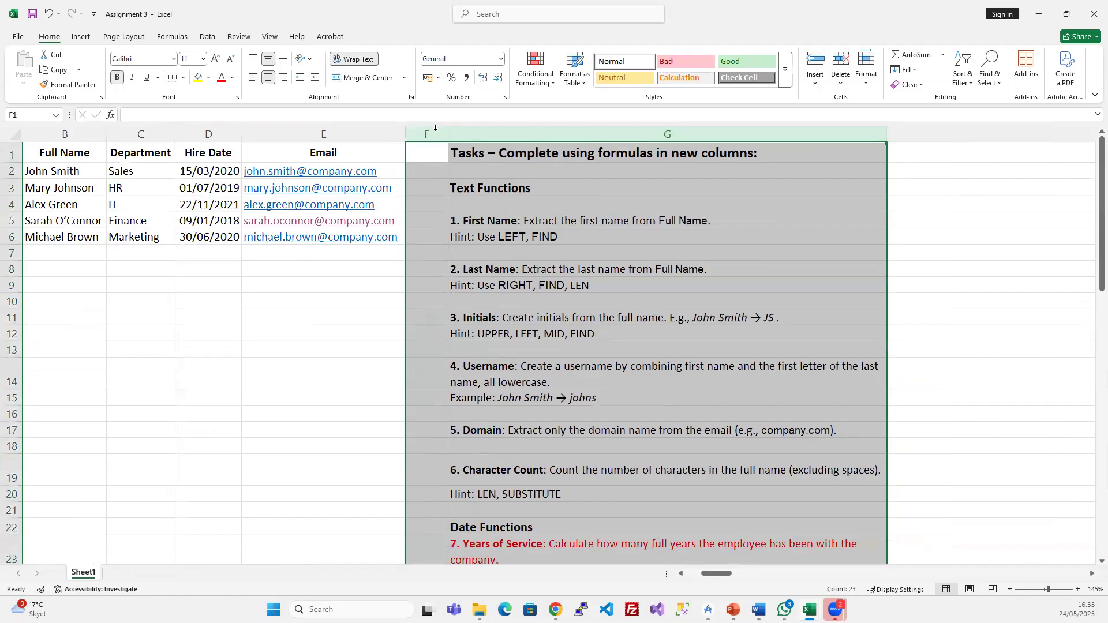
key(ctrl+plus)
key(ctrl+plus)
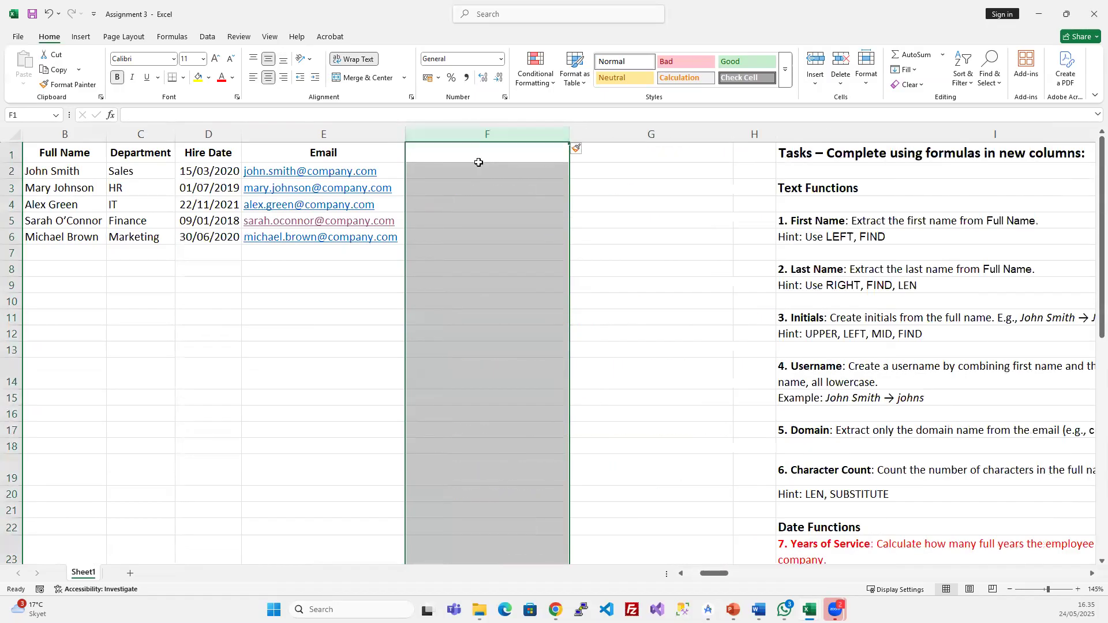
scroll(862, 363, down, 2)
double_click(862, 468)
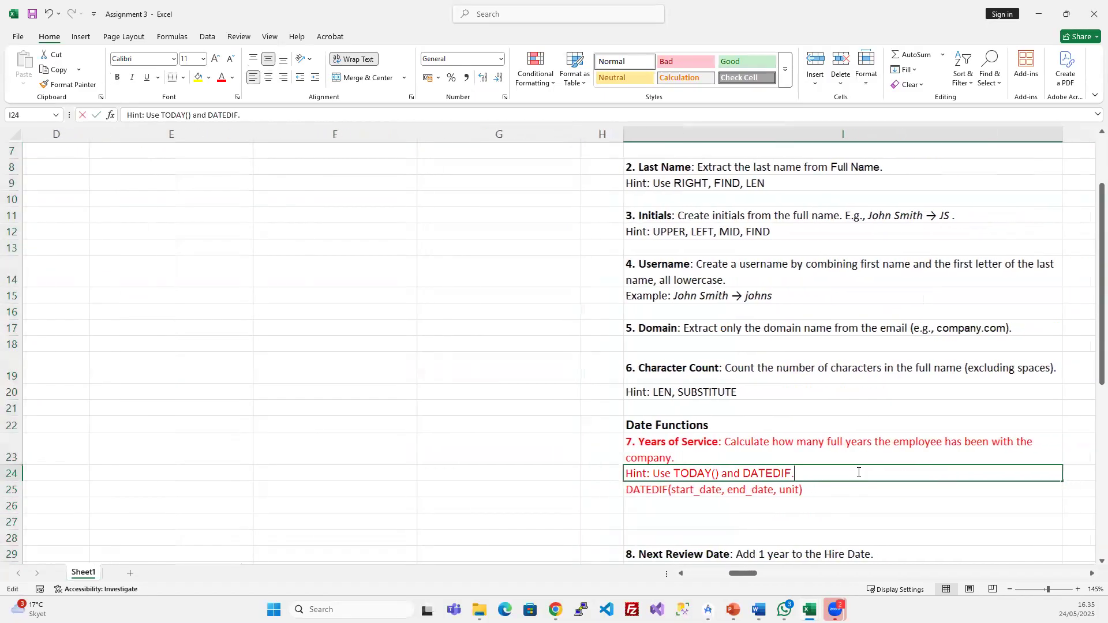
double_click(769, 474)
key(Escape)
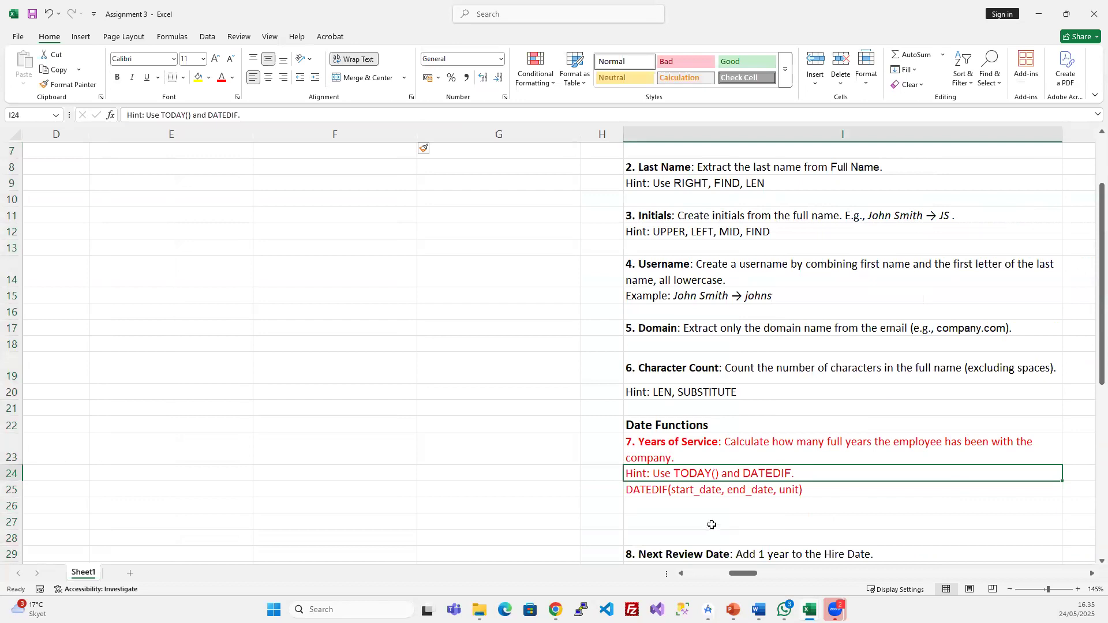
click(676, 489)
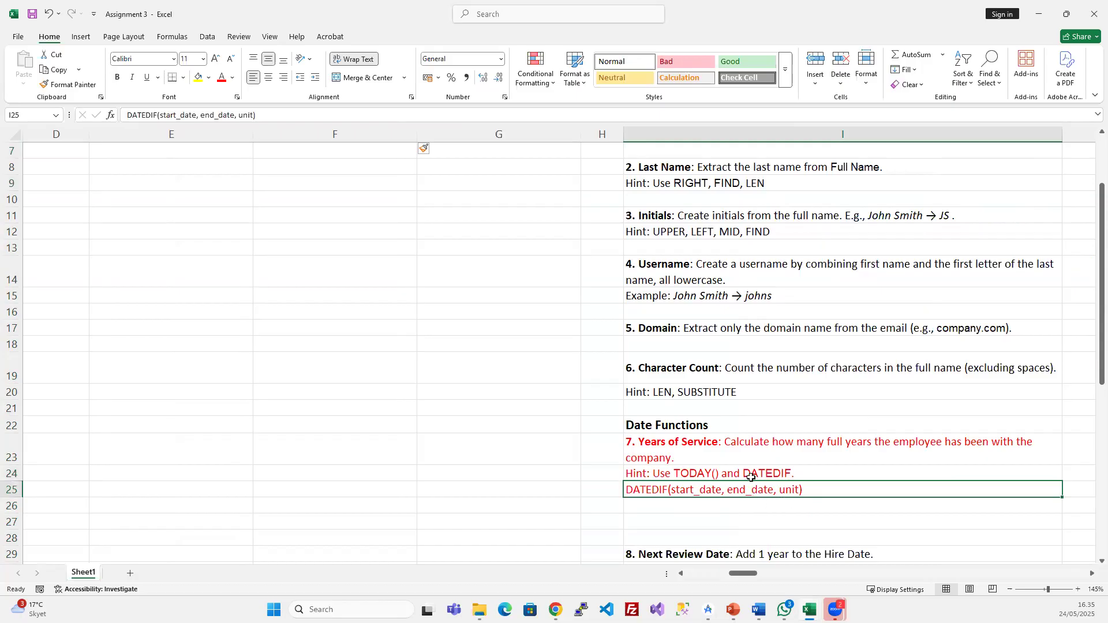
click(658, 452)
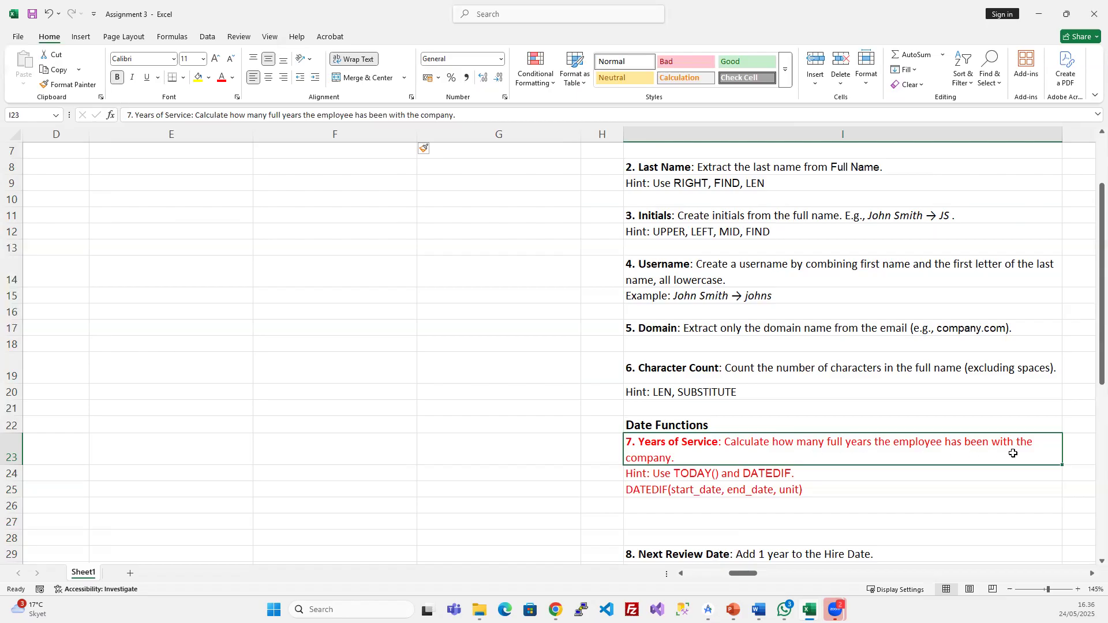
scroll(396, 401, up, 2)
- Fill the Hire Date heading and dates in D1:D6 with yellow
middle_click(514, 356)
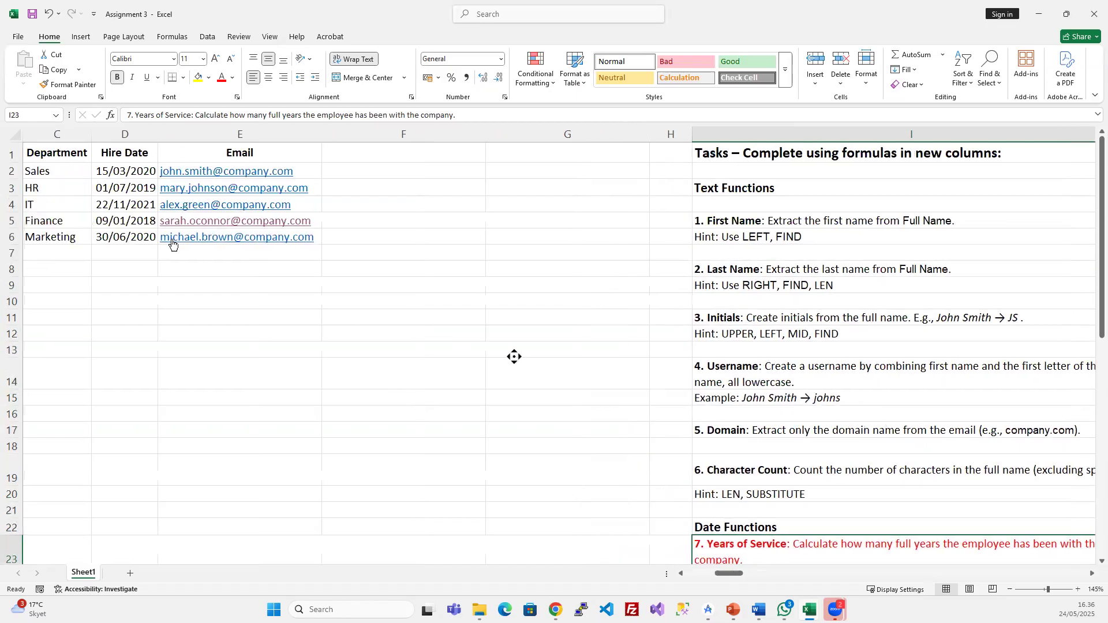
drag(279, 174, 271, 238)
click(279, 134)
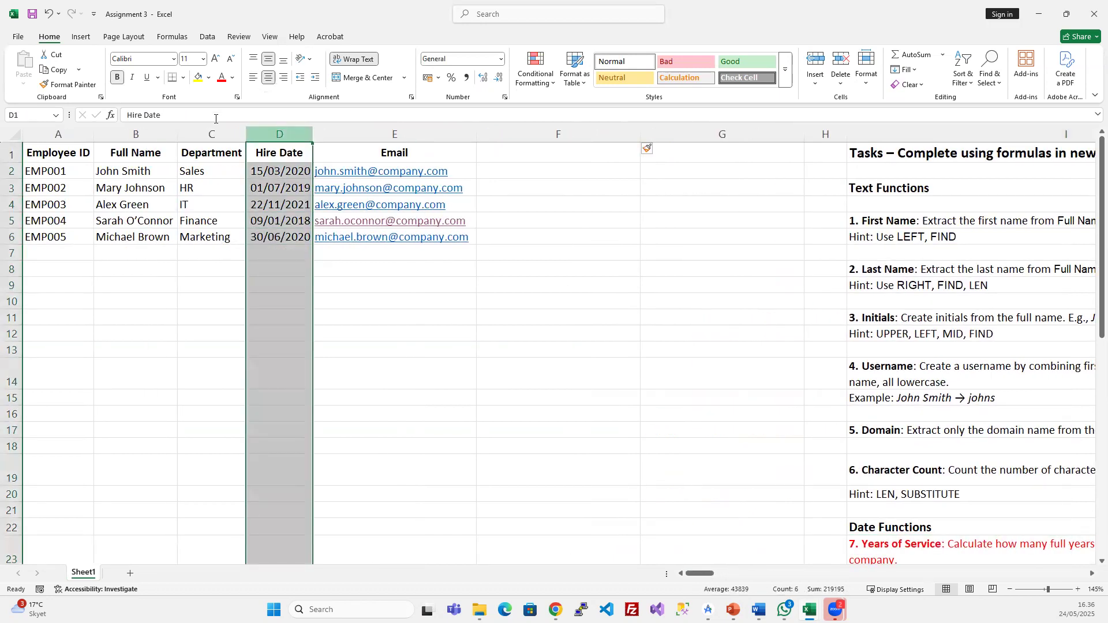
drag(277, 149, 283, 237)
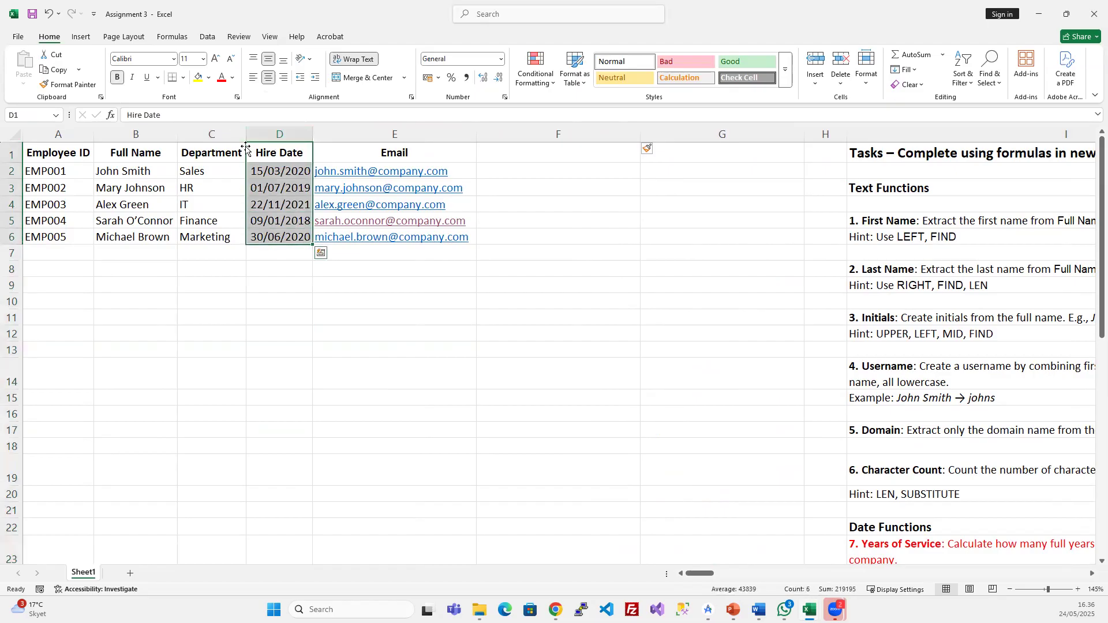
click(198, 76)
click(563, 200)
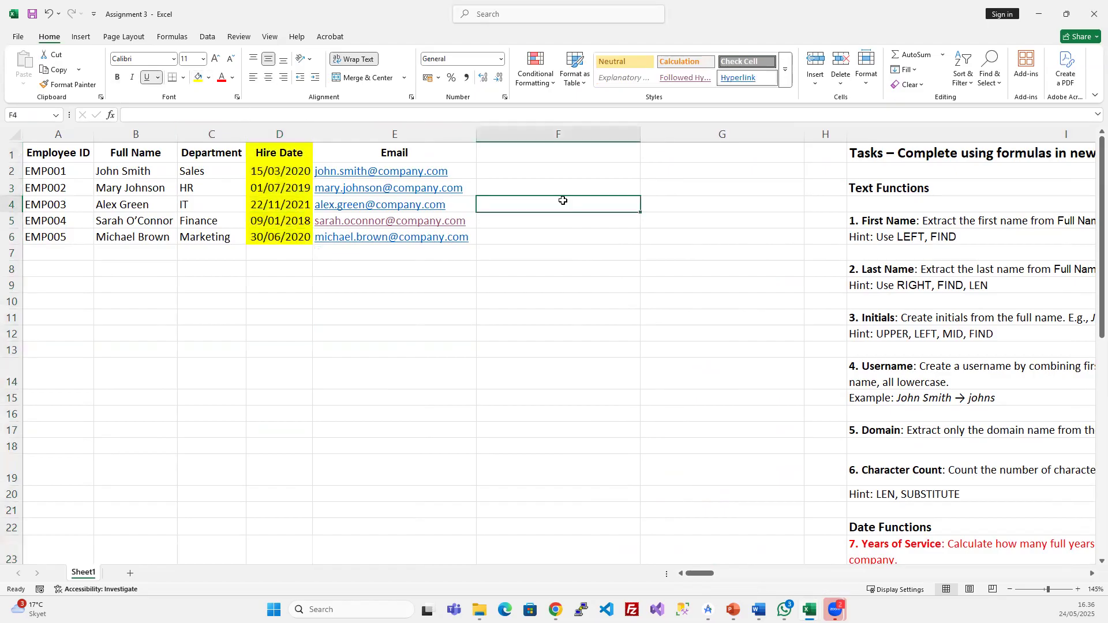
- Inspect the TODAY and DATEDIF hint text, then select empty column F
scroll(964, 447, down, 2)
click(916, 473)
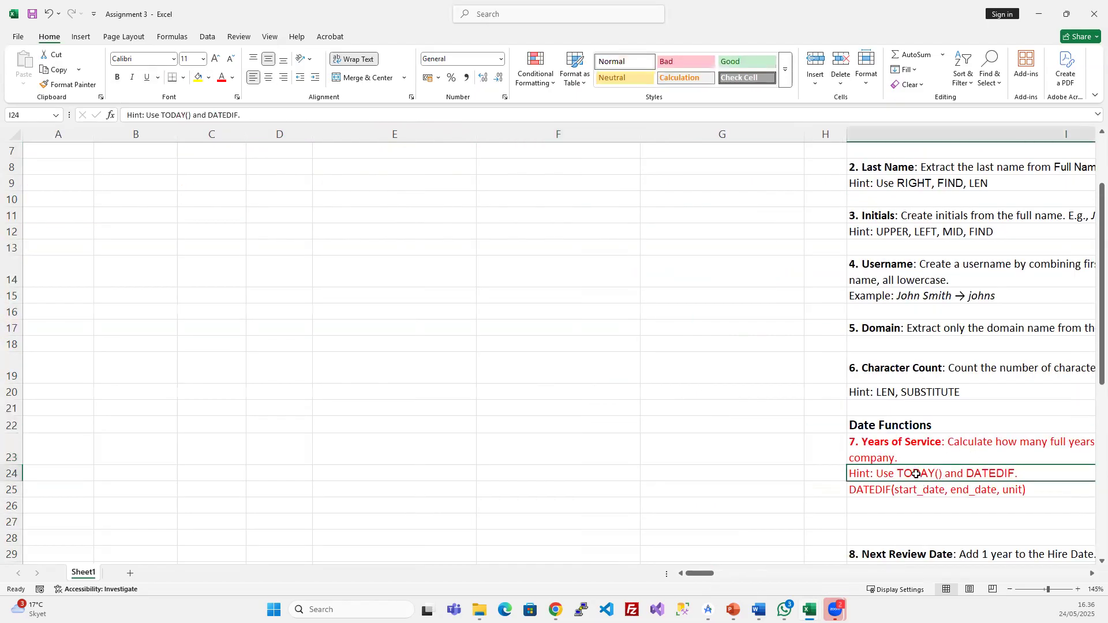
double_click(916, 473)
drag(674, 472, 720, 473)
click(424, 295)
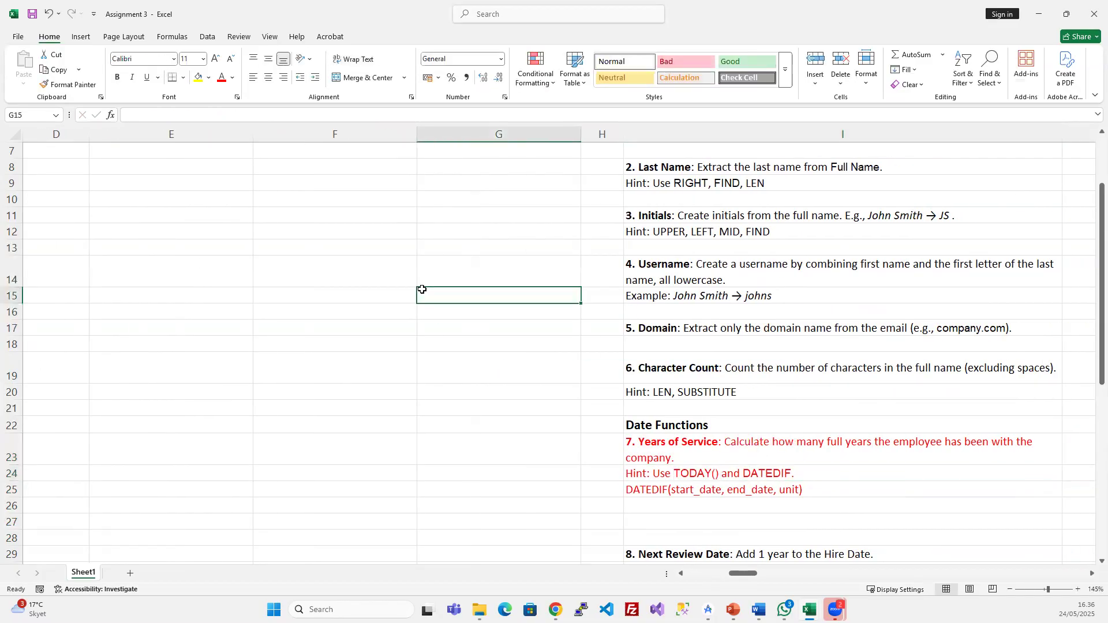
scroll(432, 245, up, 2)
scroll(494, 178, left, 2)
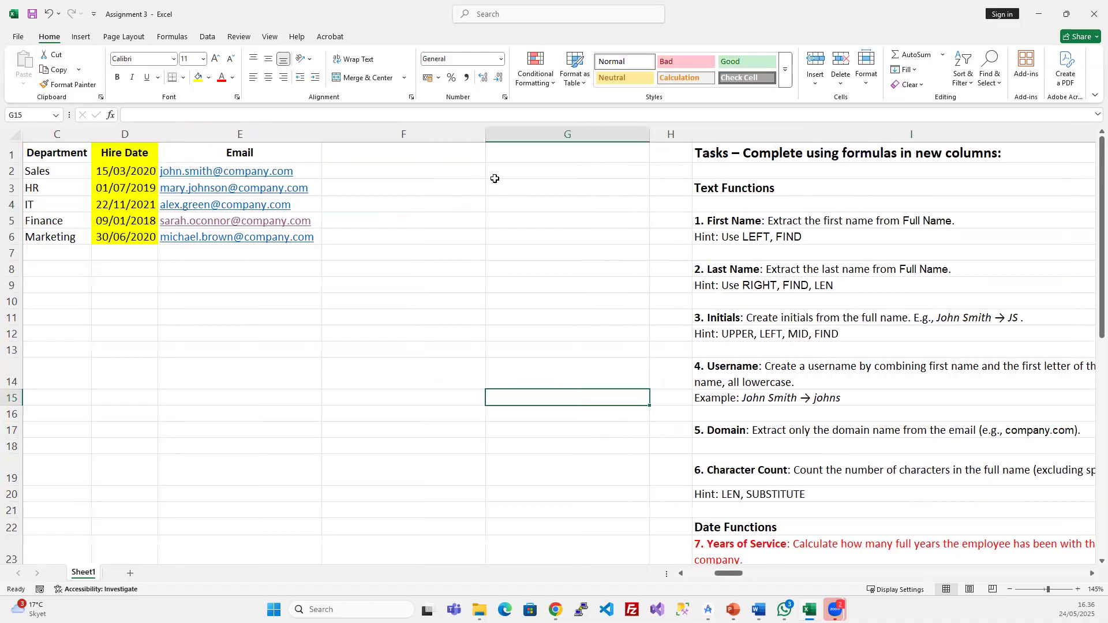
click(533, 134)
- Insert a blank column at F, narrow columns F–H, and head F1 'Today'
key(ctrl+plus)
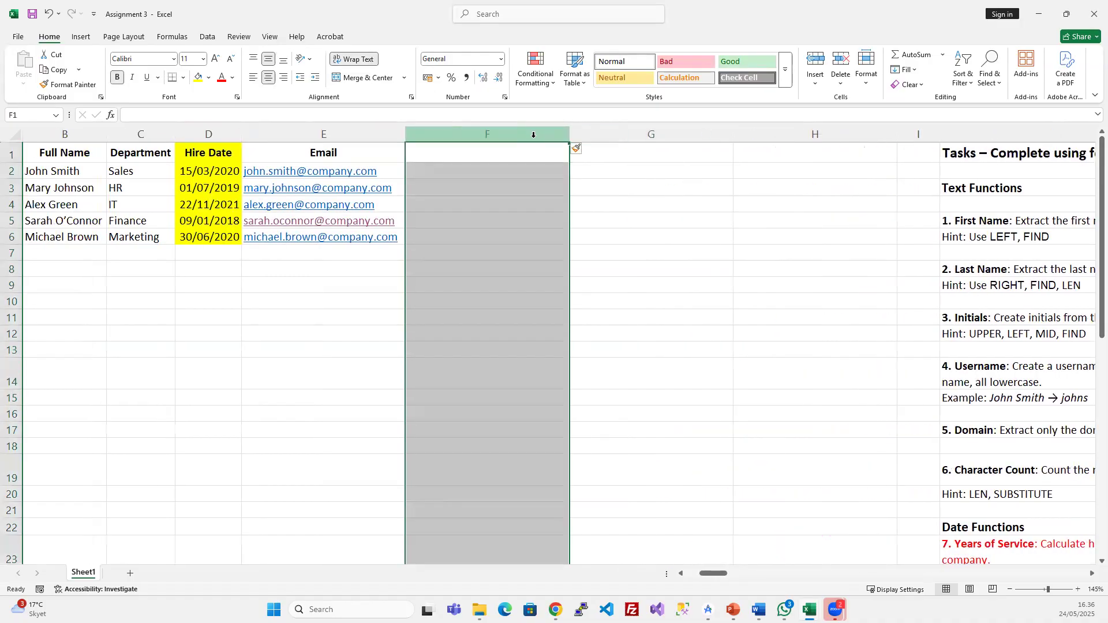
drag(541, 132, 797, 138)
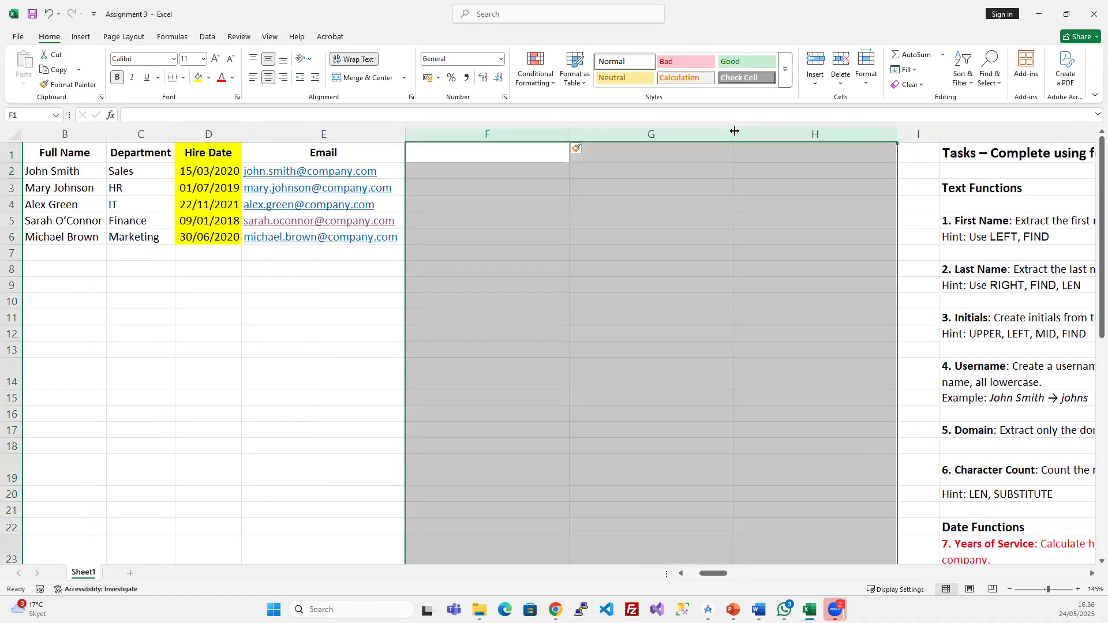
drag(732, 129, 668, 129)
click(466, 153)
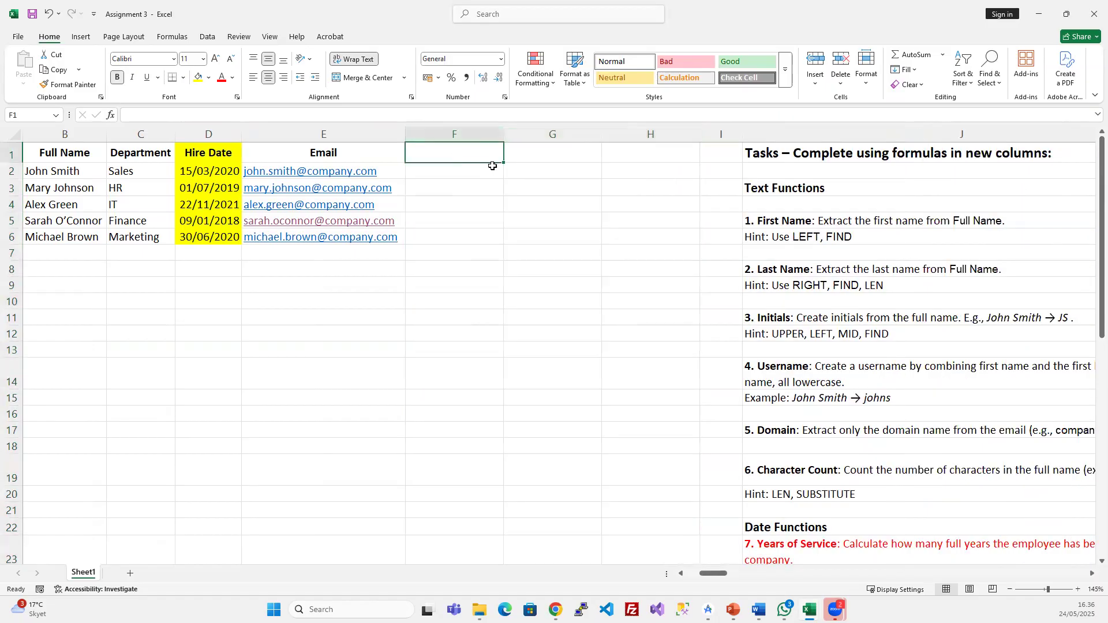
text(Toda)
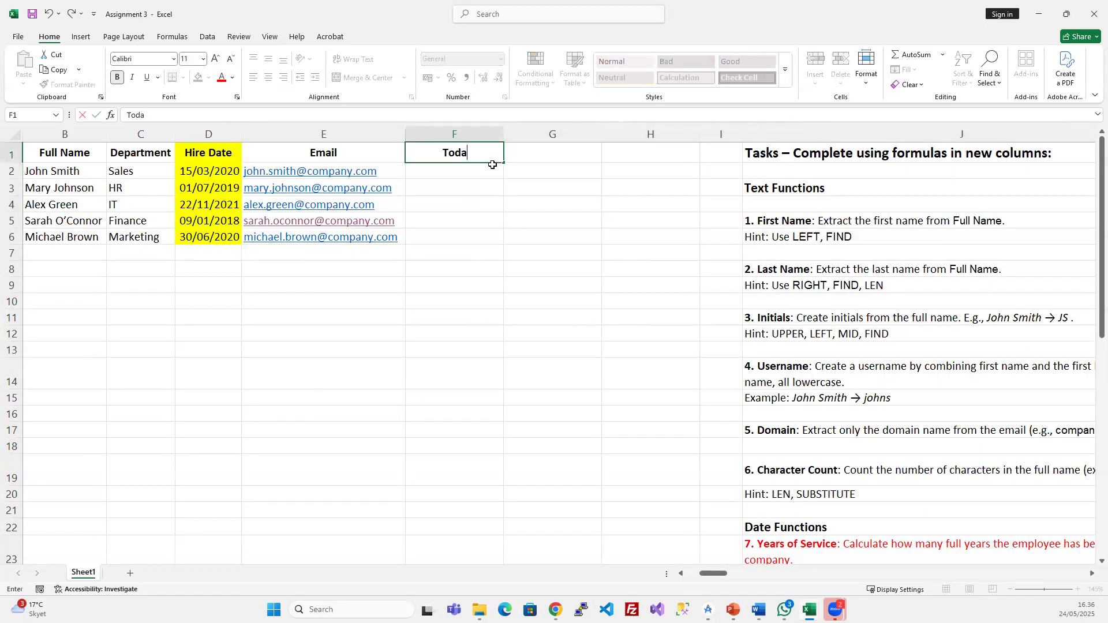
text(y)
key(Return)
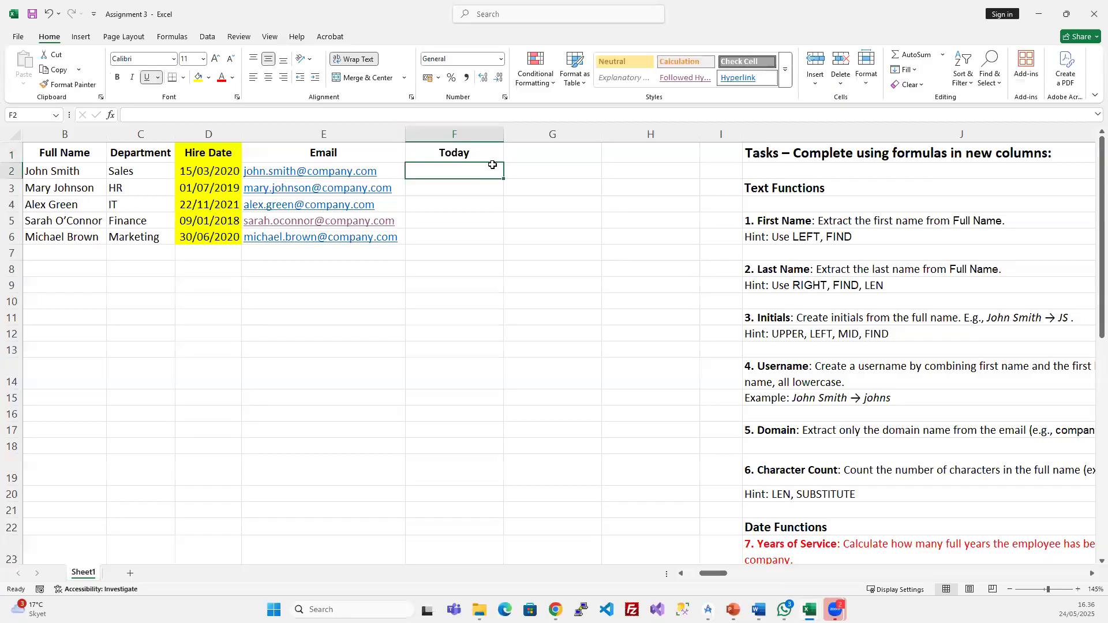
- Start a formula in F2 and copy G1 over F2:H6, then cancel both
text(=t)
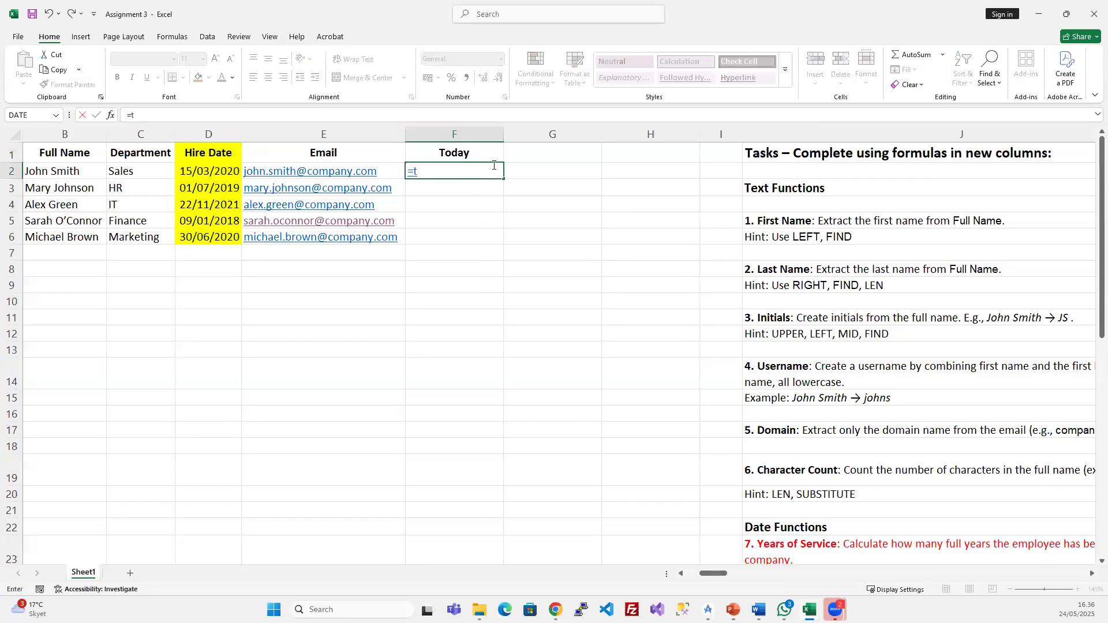
key(Escape)
click(548, 152)
key(ctrl+c)
drag(456, 173, 625, 238)
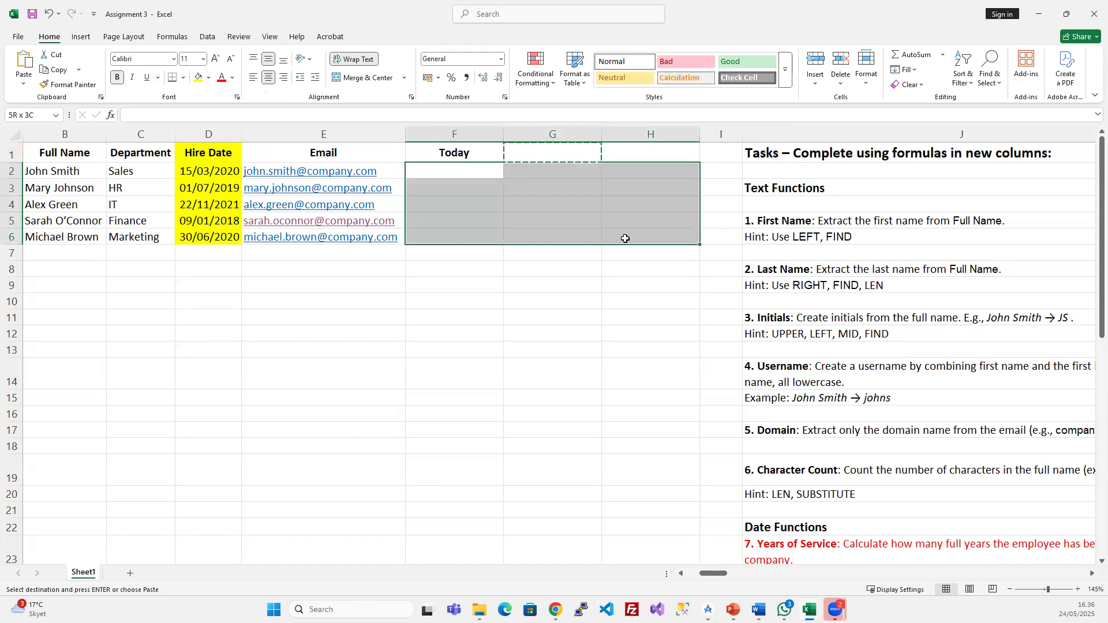
click(453, 170)
key(Escape)
- Enter =TODAY() in F2 and fill it down through F6, showing 24/05/2025
text(=today)
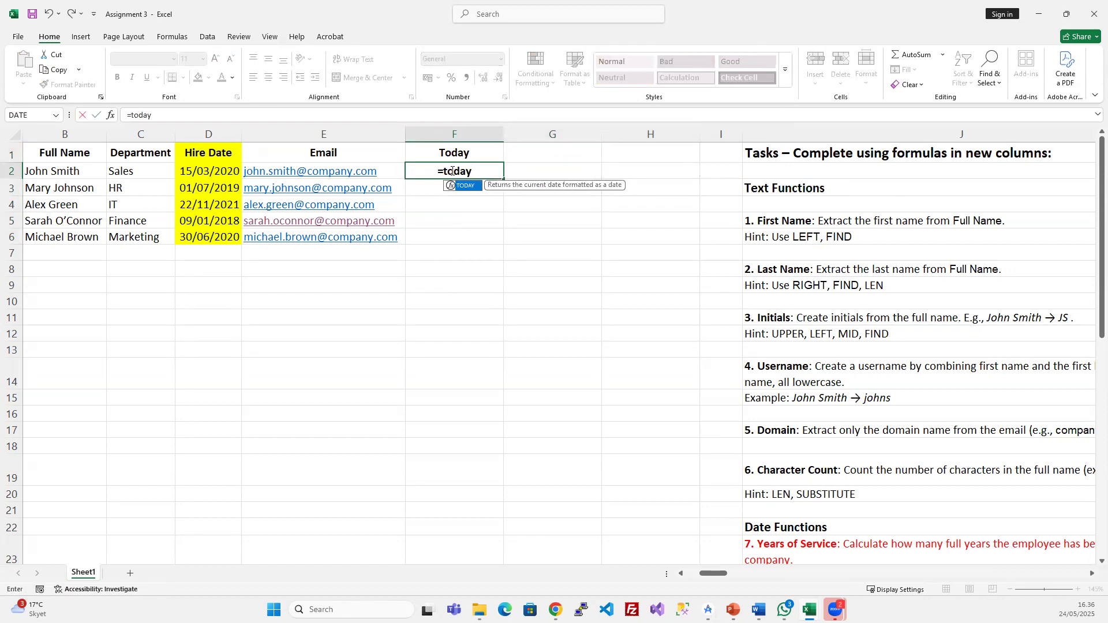
key(Tab)
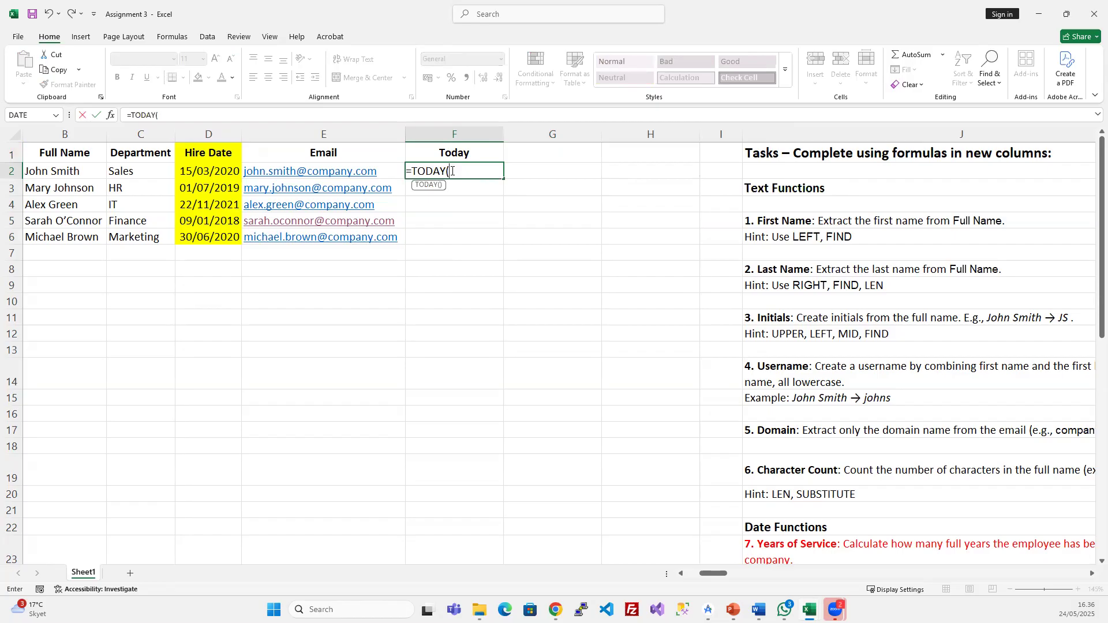
text(()
key(BackSpace)
text())
click(450, 172)
key(Return)
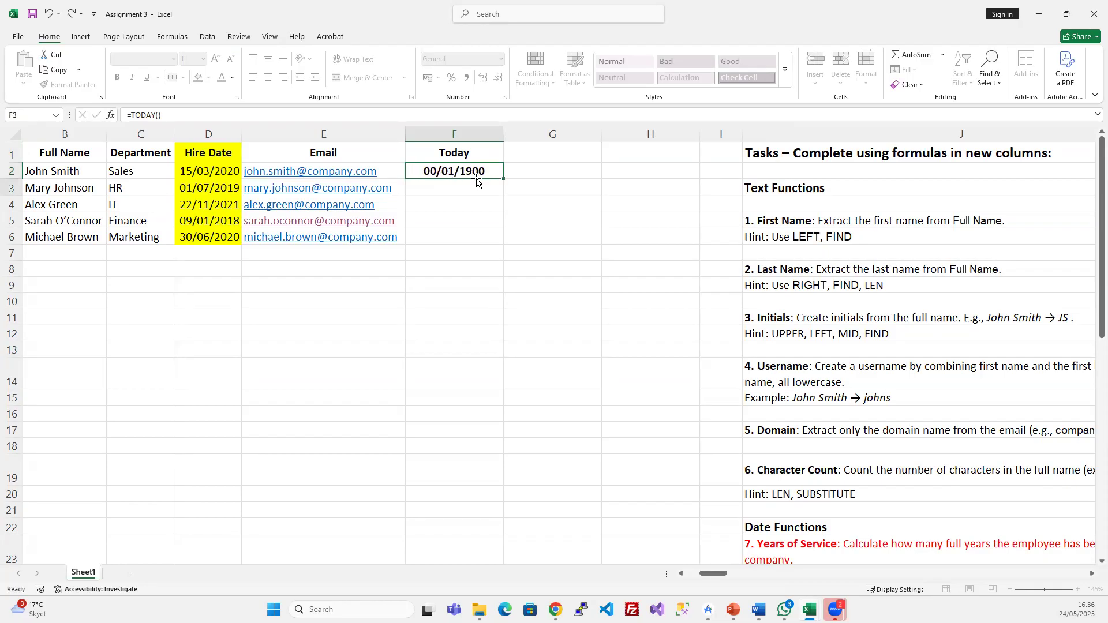
drag(472, 171, 467, 240)
key(ctrl+d)
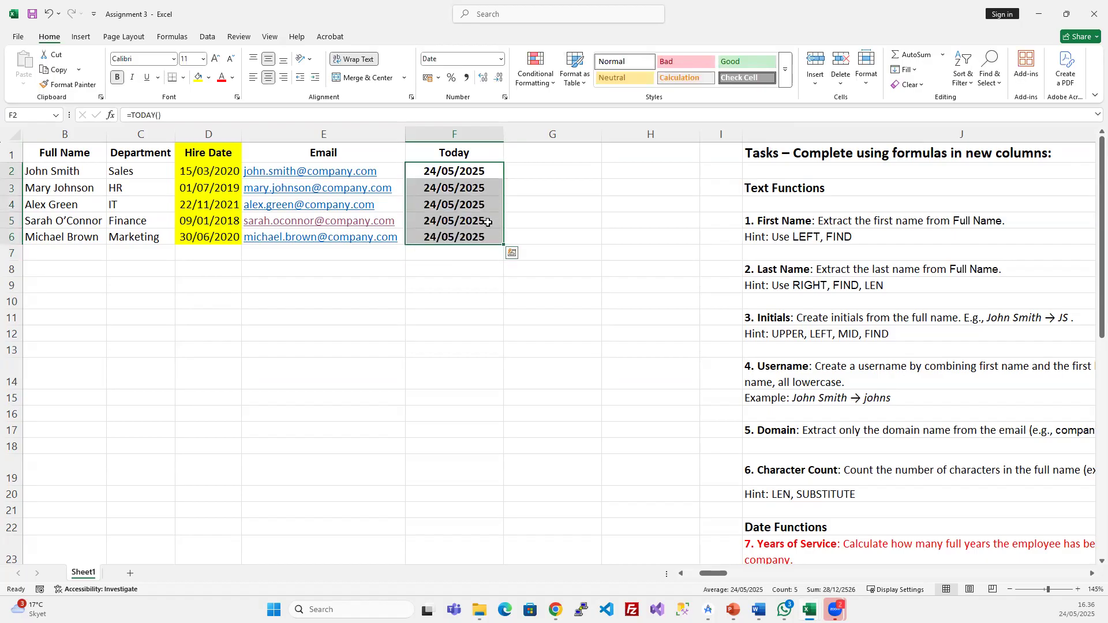
click(518, 156)
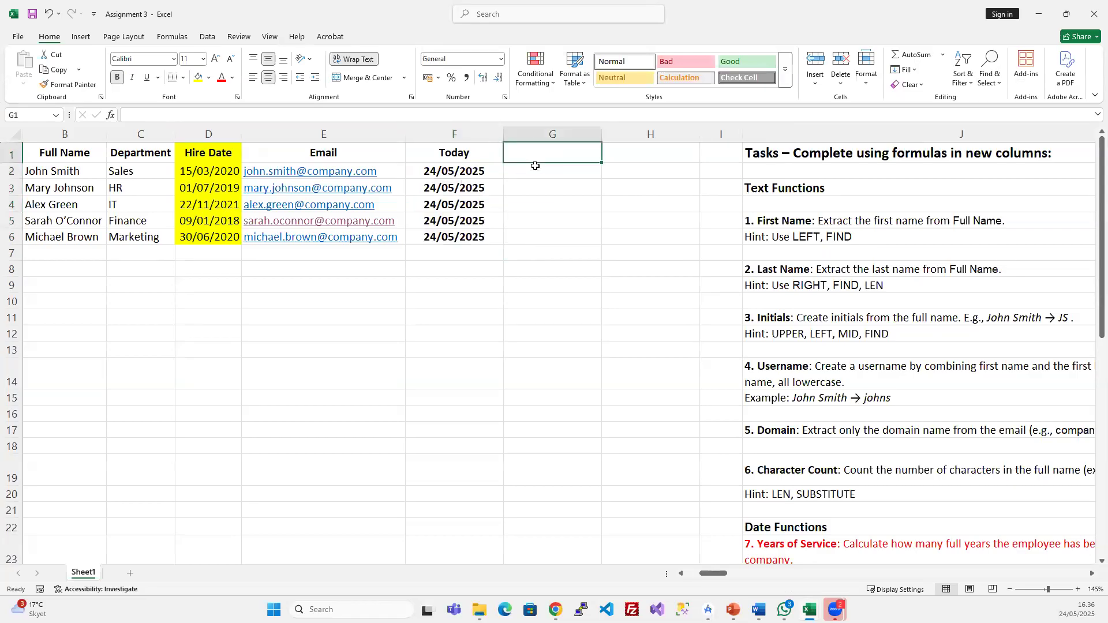
- Head G1 'DATEDIF' and check the hire date in D2 and today's date in F2
text(DIF)
key(BackSpace)
text(ATEDIF)
key(Return)
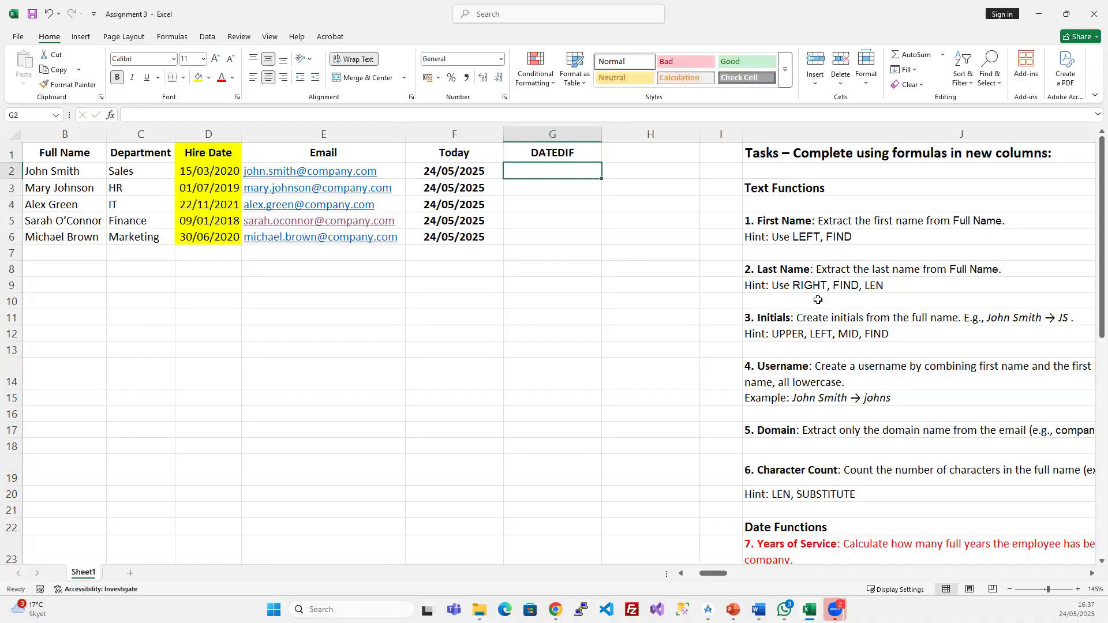
scroll(822, 283, down, 3)
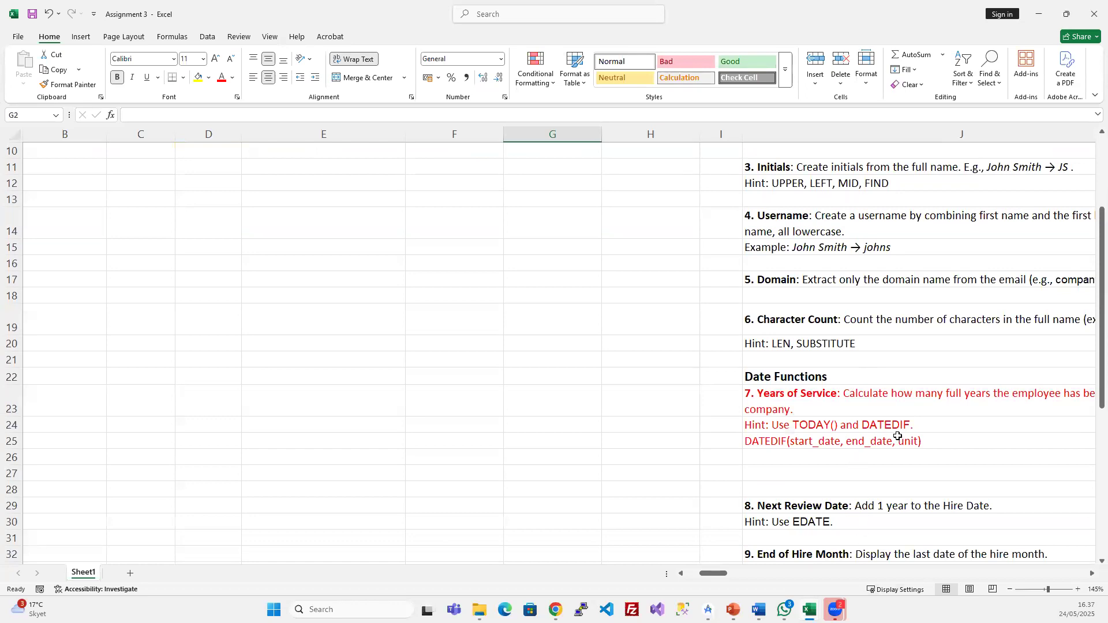
scroll(898, 436, up, 3)
click(209, 170)
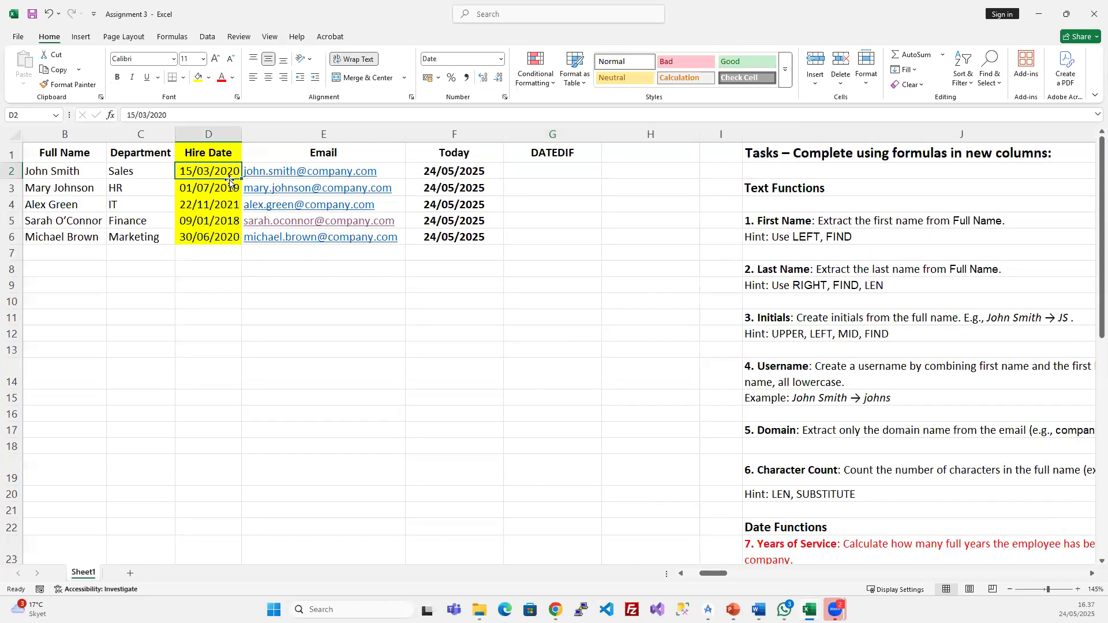
click(475, 175)
click(544, 169)
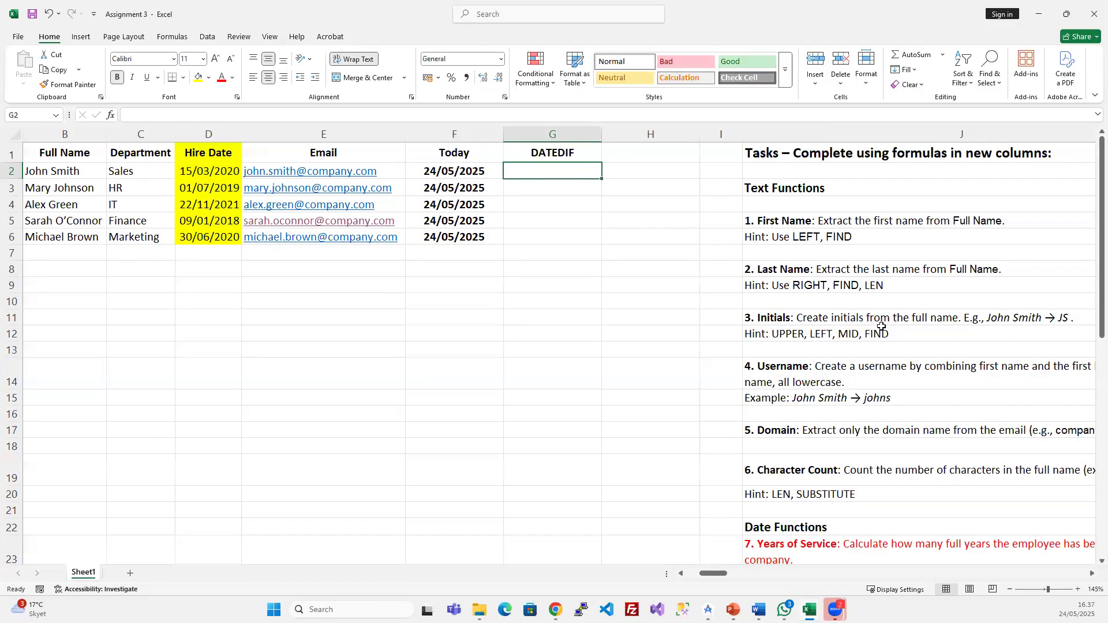
- Copy the DATEDIF syntax hint from J25 and paste it into G2
scroll(881, 326, down, 3)
double_click(929, 441)
drag(930, 440, 256, 365)
key(Escape)
scroll(340, 291, up, 3)
click(366, 166)
key(ctrl+v)
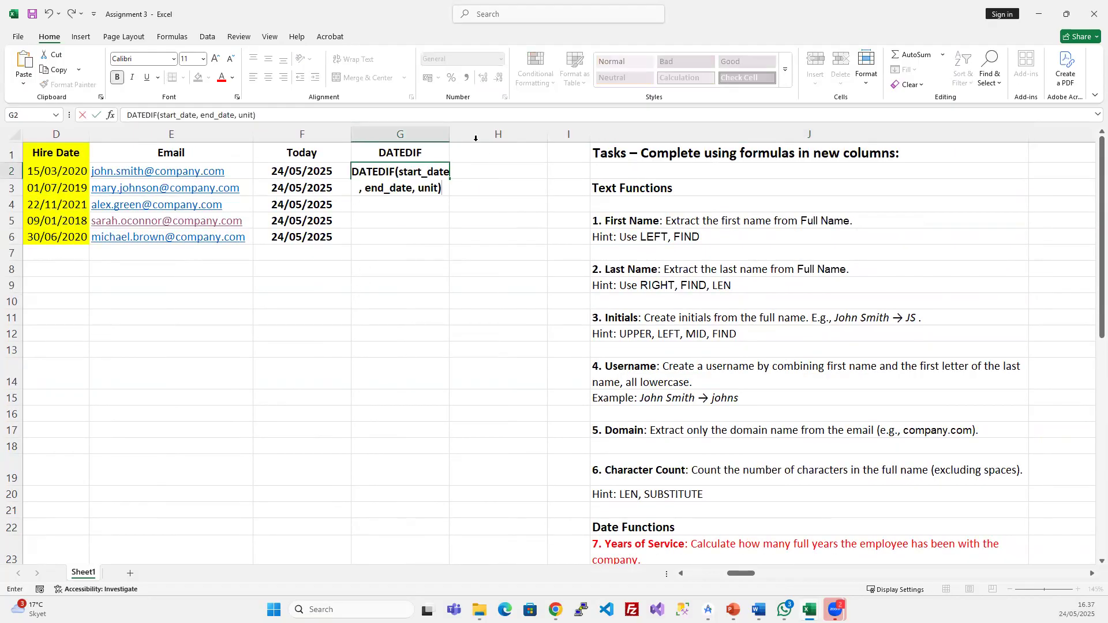
click(431, 221)
- Widen column G and delete the start_date placeholder from G2's text
drag(450, 134, 567, 133)
double_click(461, 194)
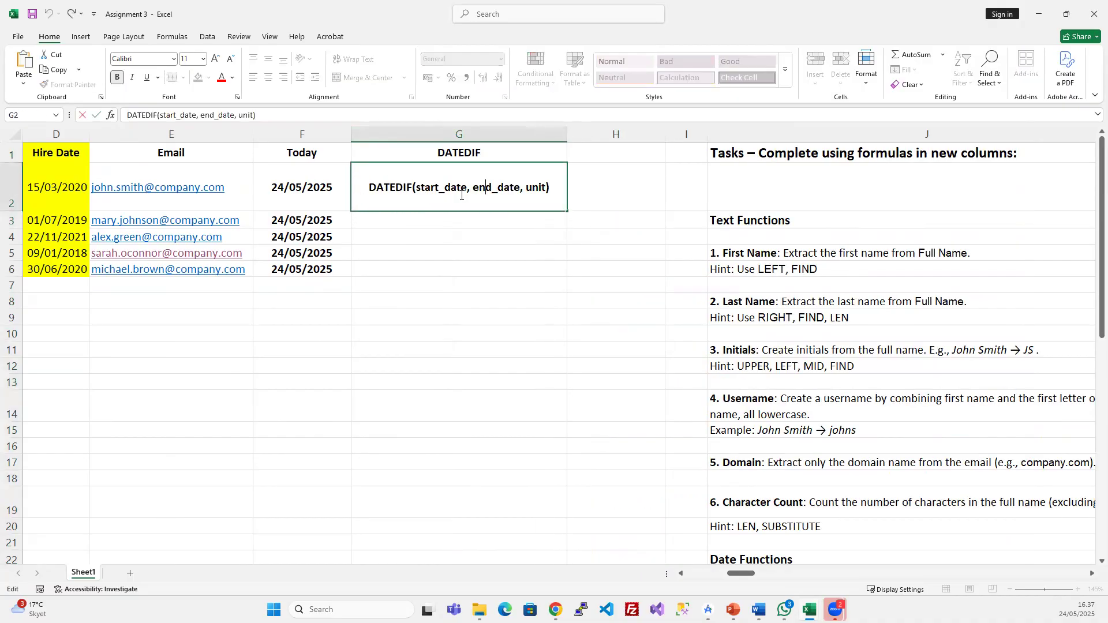
double_click(457, 188)
click(465, 189)
key(BackSpace)
key(BackSpace)
key(BackSpace)
key(BackSpace)
key(BackSpace)
key(BackSpace)
key(BackSpace)
key(BackSpace)
key(BackSpace)
key(BackSpace)
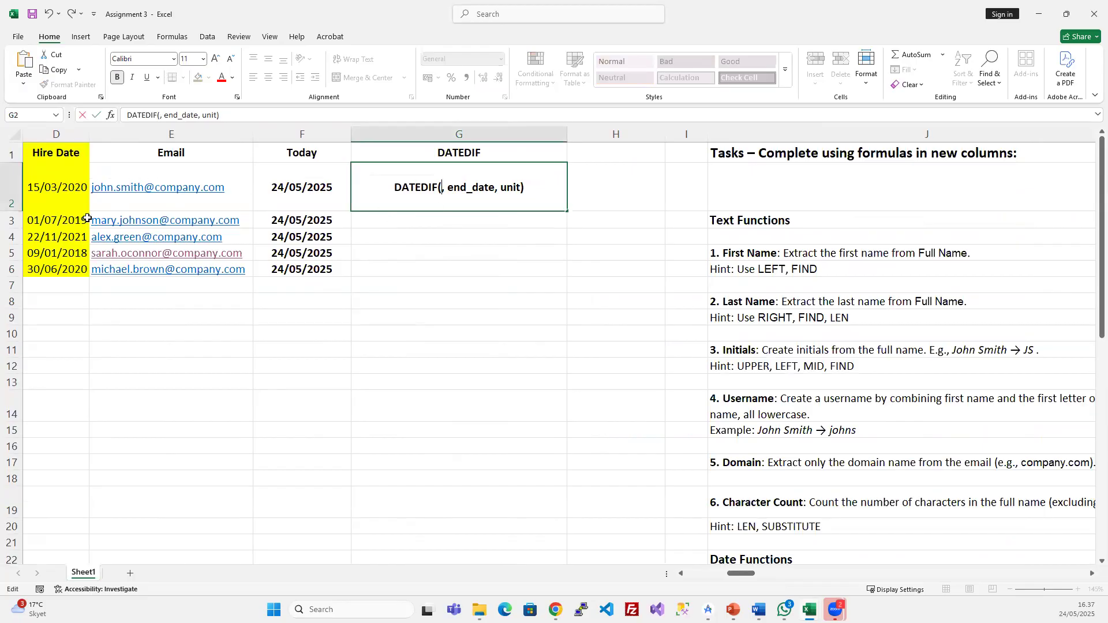
click(65, 197)
click(64, 173)
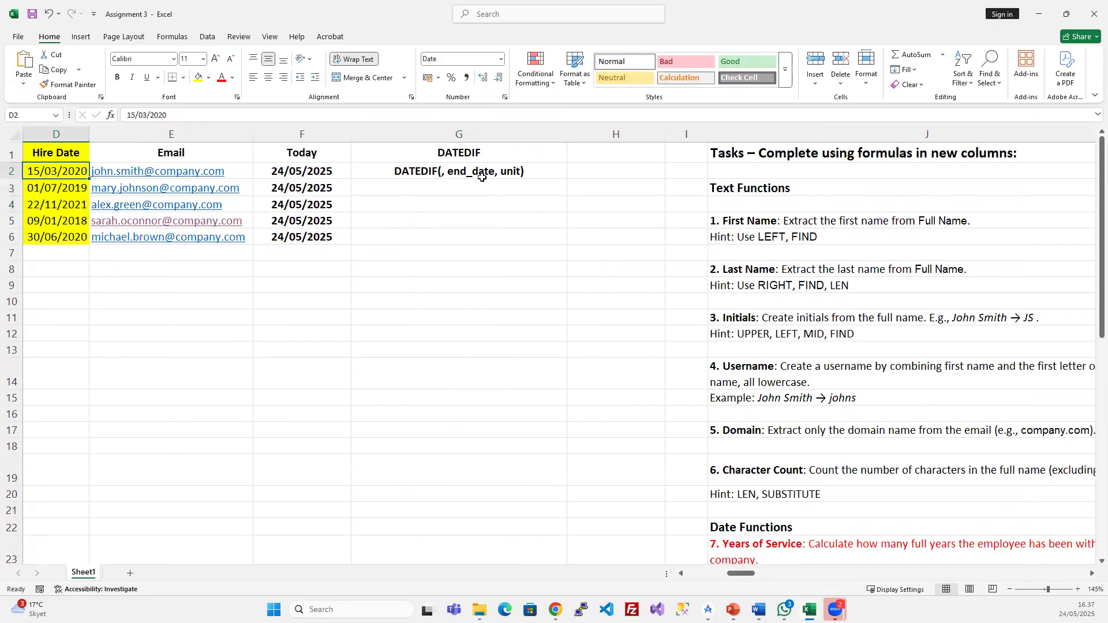
- Make G2 a formula starting =DATEDIF(D2;F2 by inserting the D2 and F2 references
double_click(454, 172)
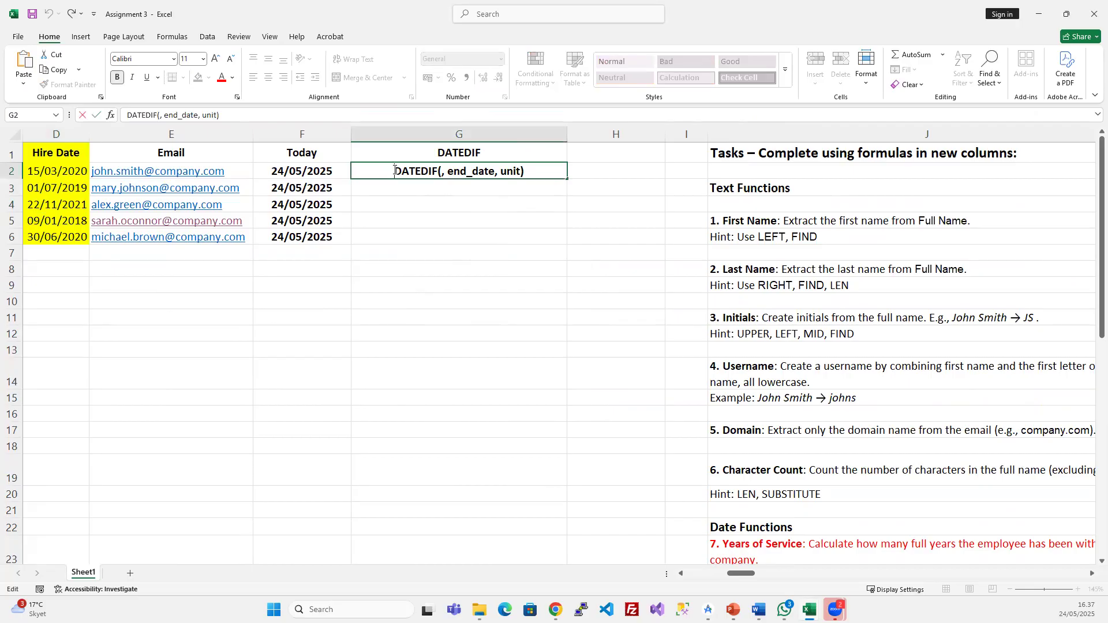
click(393, 170)
text(=)
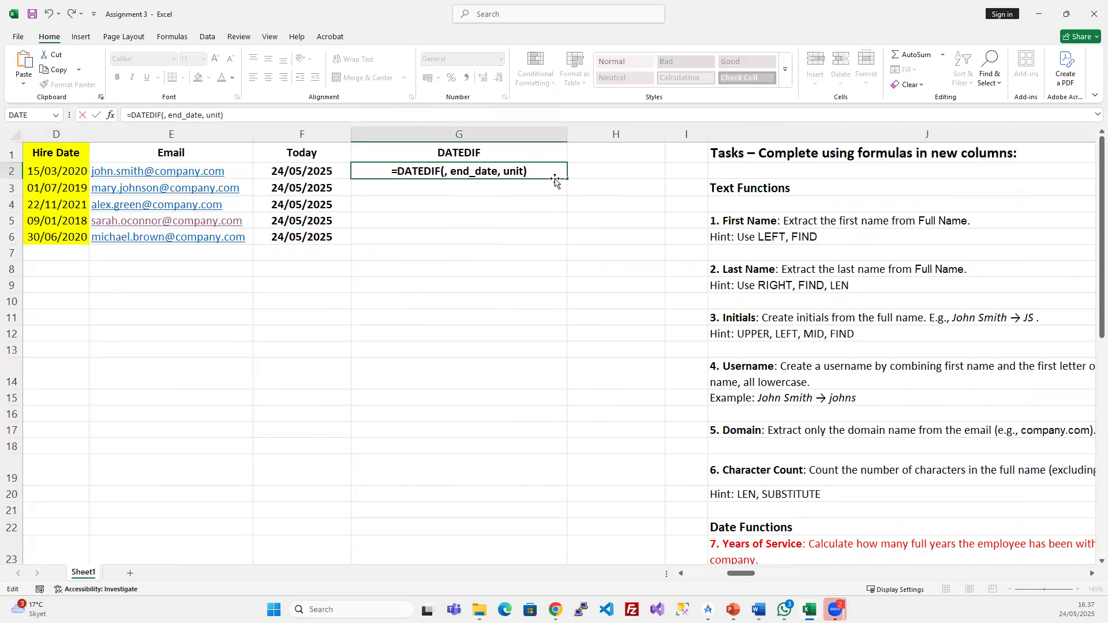
click(445, 171)
click(43, 174)
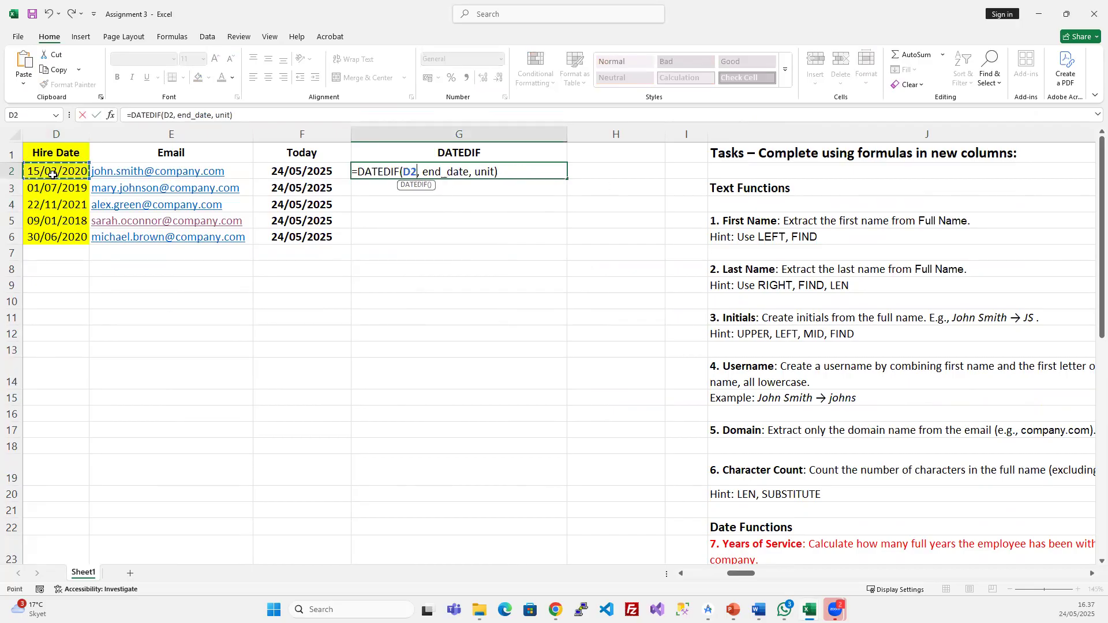
key(Delete)
text(;)
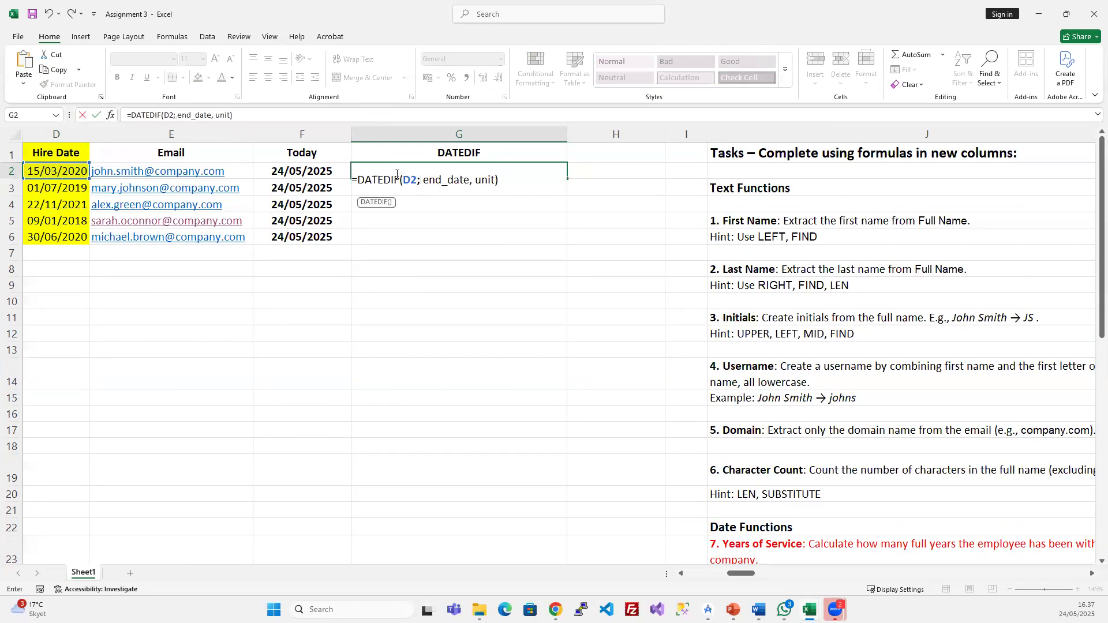
click(471, 180)
key(BackSpace)
key(BackSpace)
key(BackSpace)
key(BackSpace)
key(BackSpace)
key(BackSpace)
key(BackSpace)
key(BackSpace)
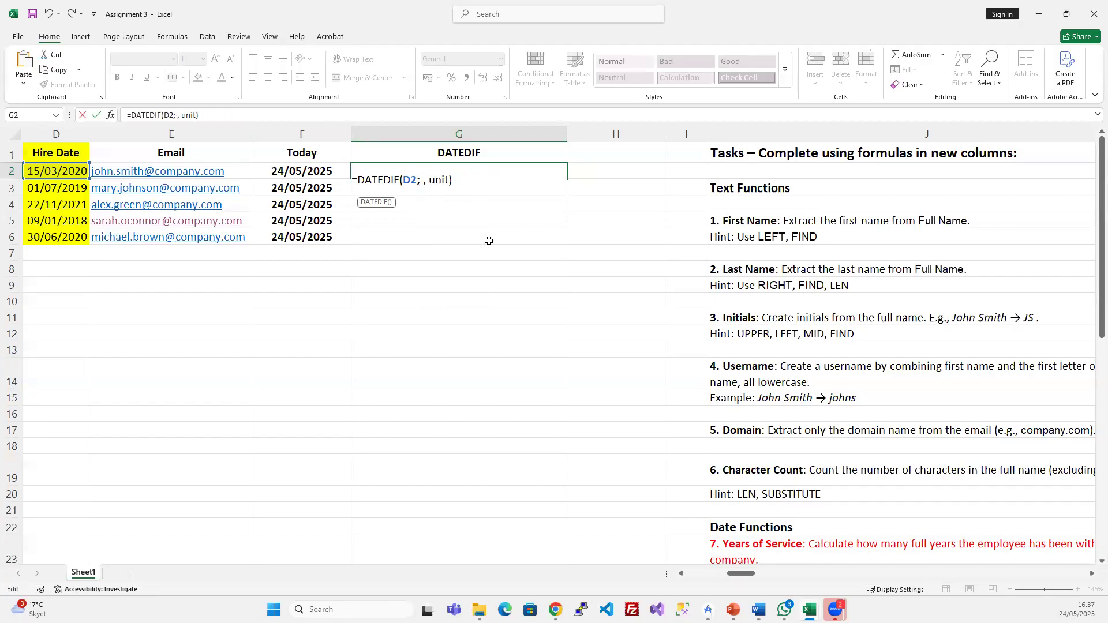
click(343, 173)
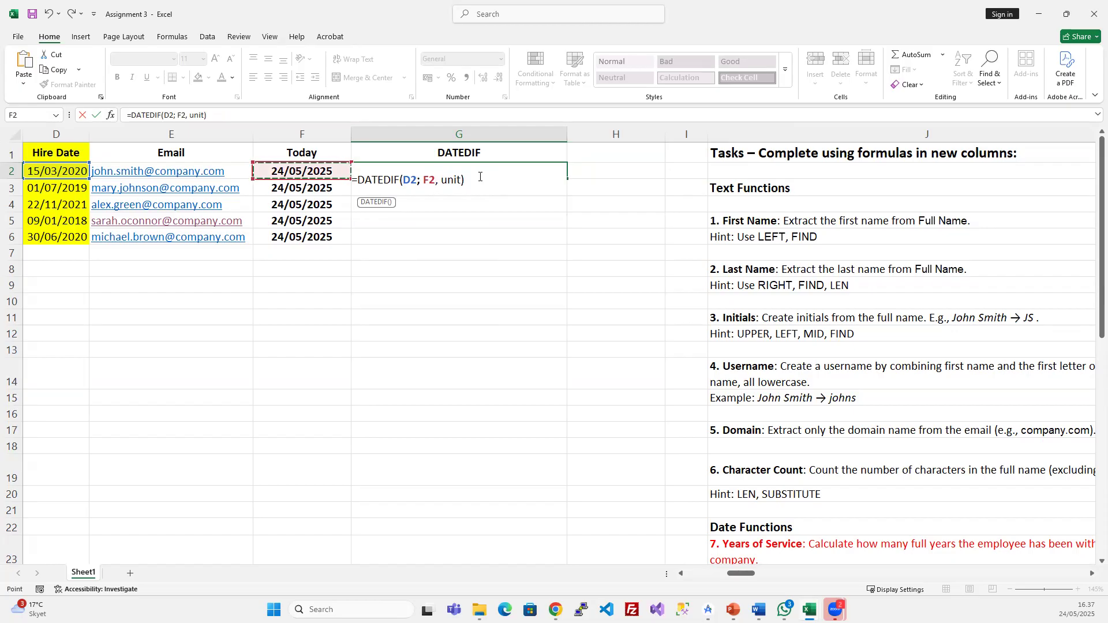
- Set the unit to "Y" and change the comma after F2 to a semicolon, so G2 returns 5
click(460, 179)
key(BackSpace)
key(BackSpace)
key(BackSpace)
key(BackSpace)
text(")
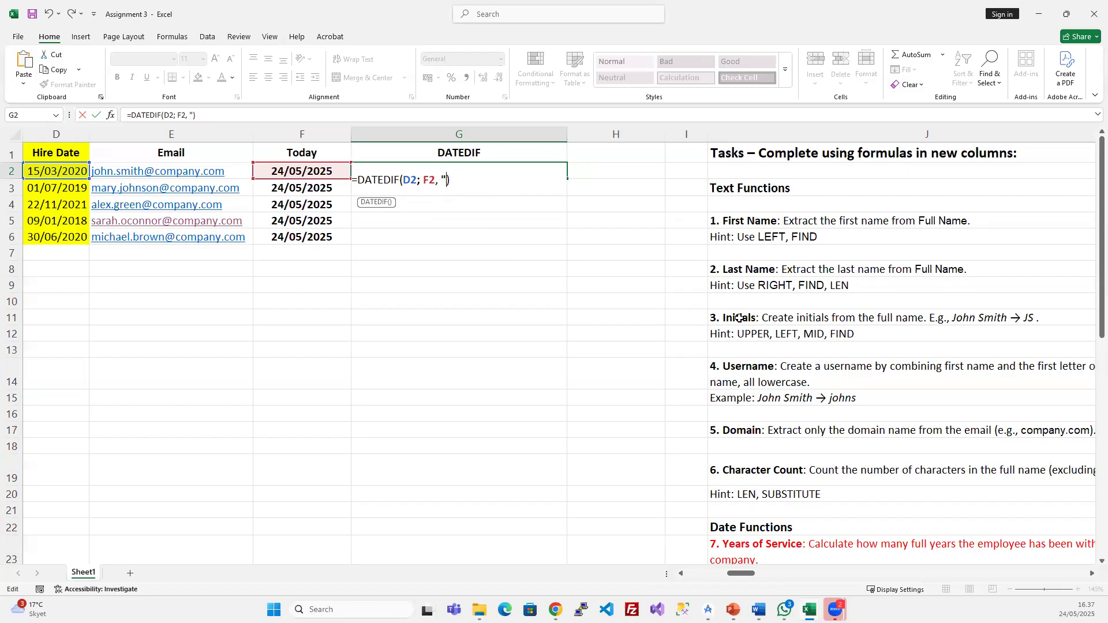
text(Y)
key(Return)
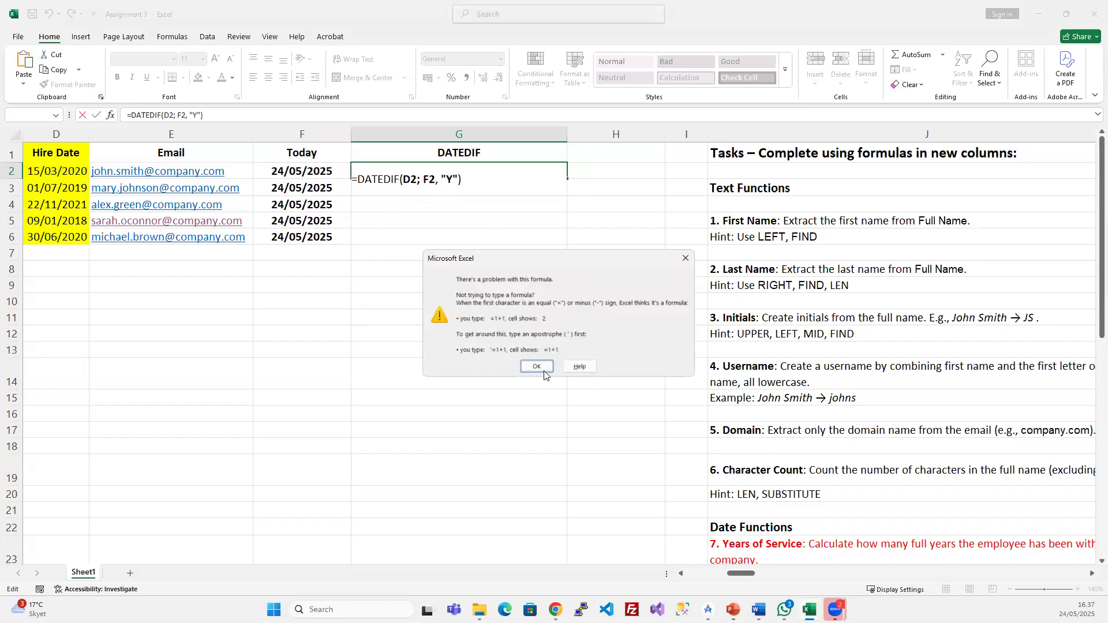
click(542, 371)
click(439, 180)
key(BackSpace)
text(;)
key(Return)
click(456, 172)
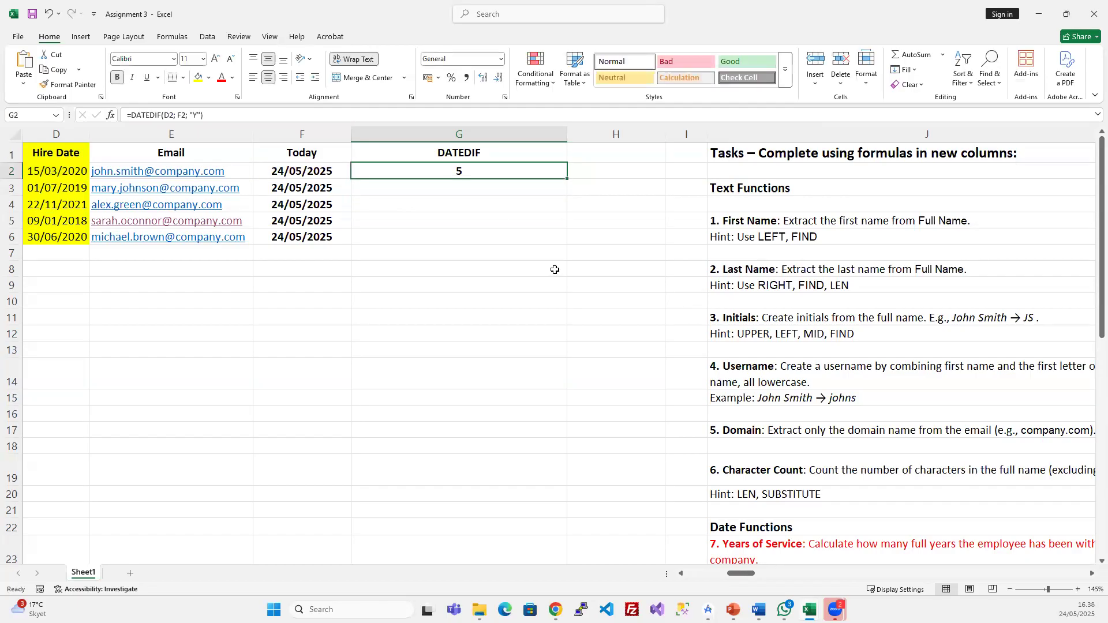
- Fill the DATEDIF formula down G2:G6, giving 5, 5, 3, 7 and 4
drag(443, 176, 434, 231)
key(ctrl+d)
click(473, 205)
click(479, 227)
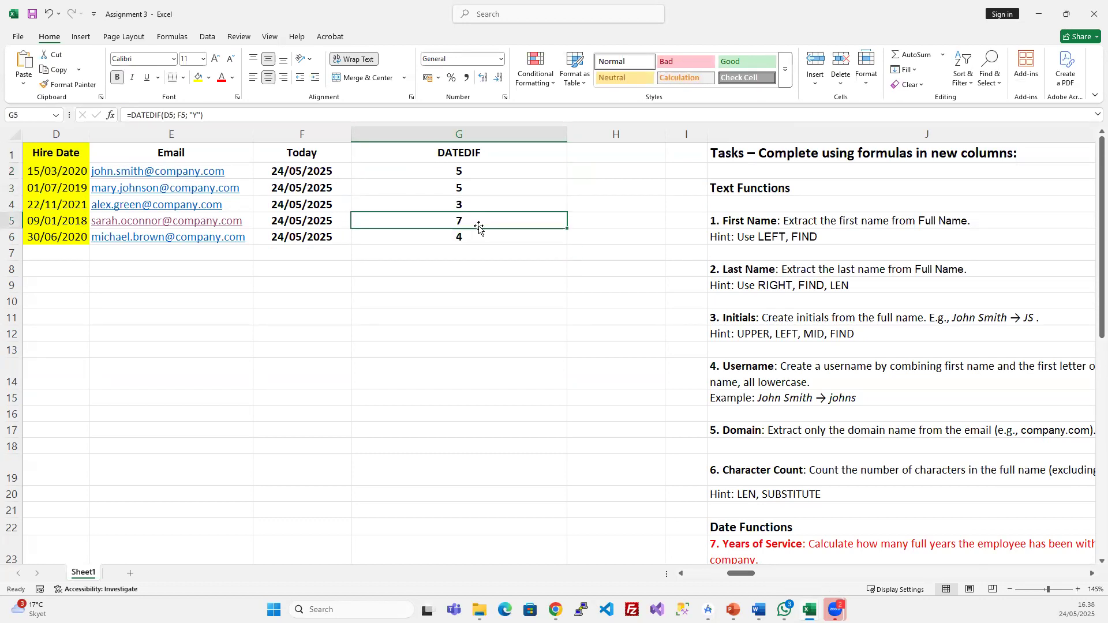
click(476, 233)
click(487, 207)
click(468, 170)
- Review G2's DATEDIF arguments in Function Arguments and keep the formula unchanged
click(168, 116)
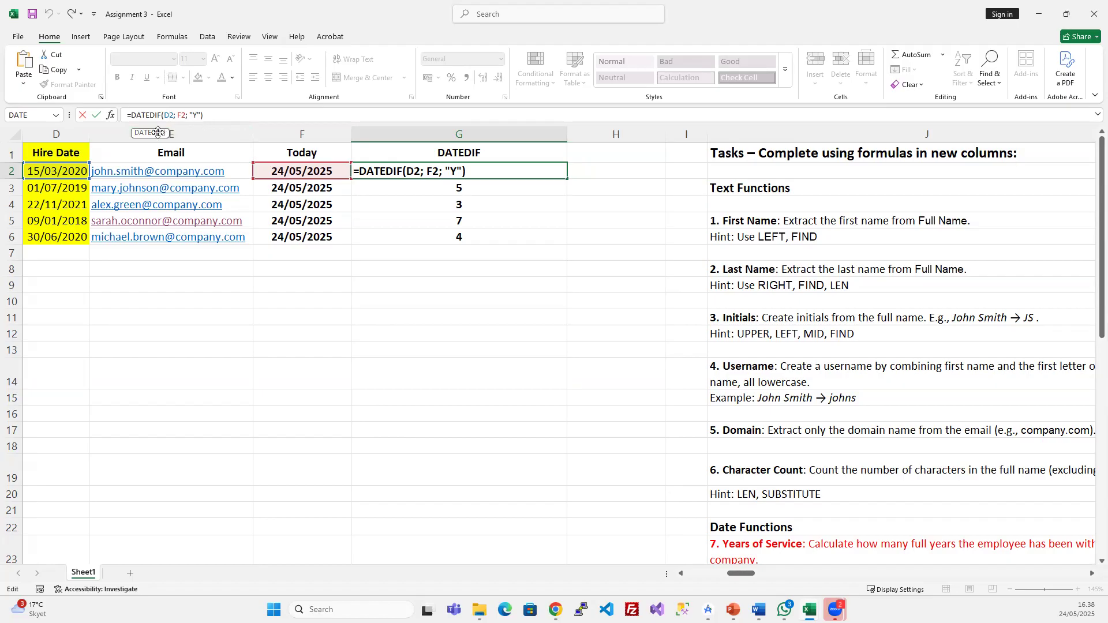
click(110, 114)
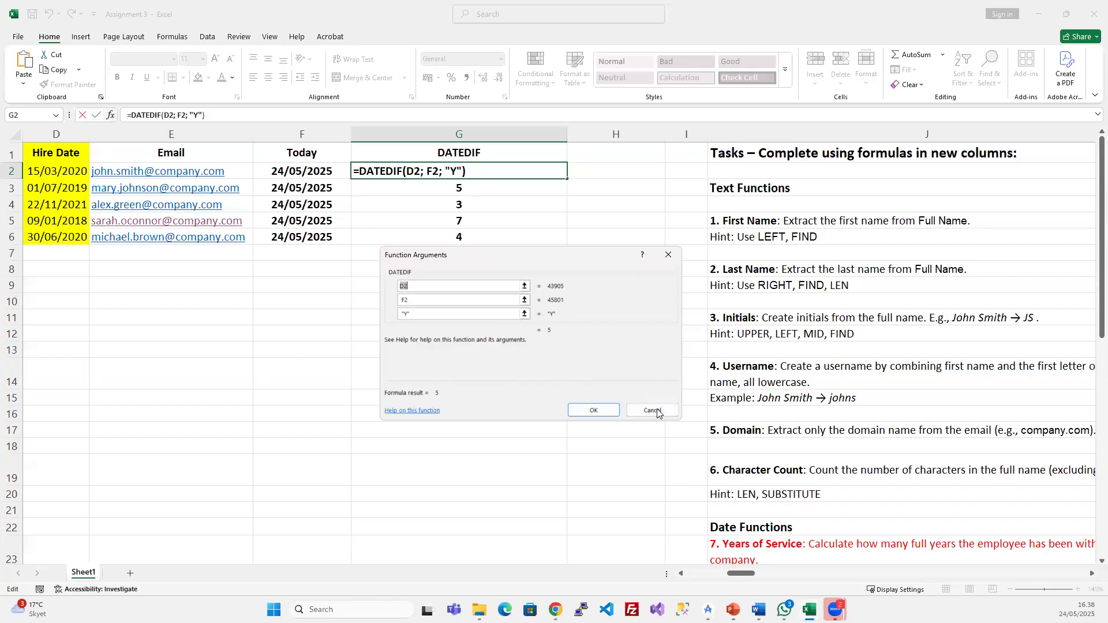
click(593, 410)
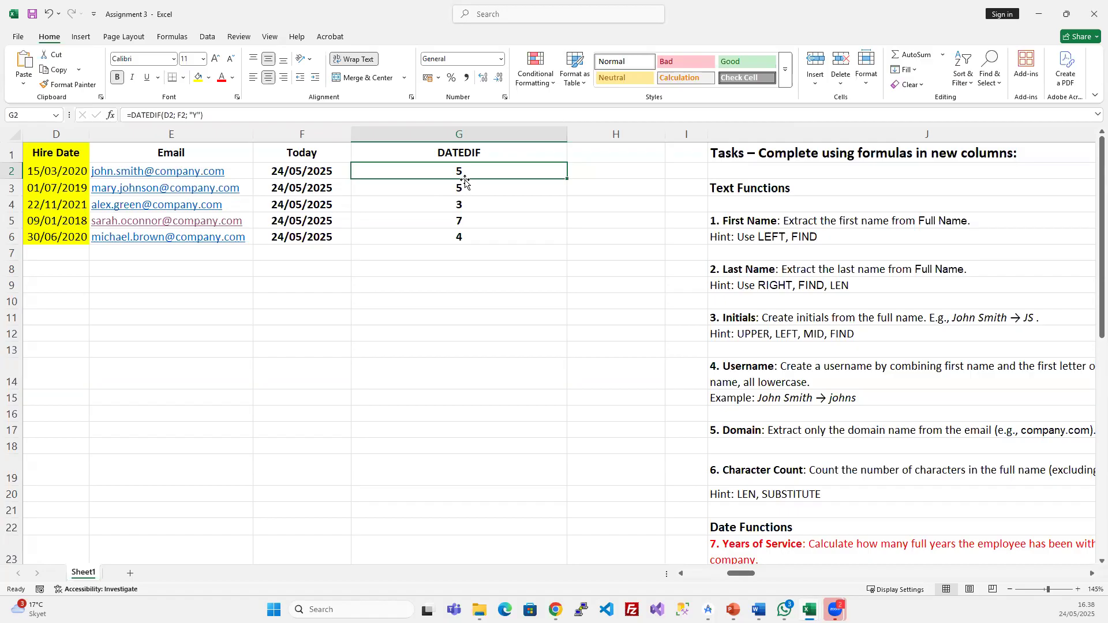
click(172, 114)
double_click(169, 115)
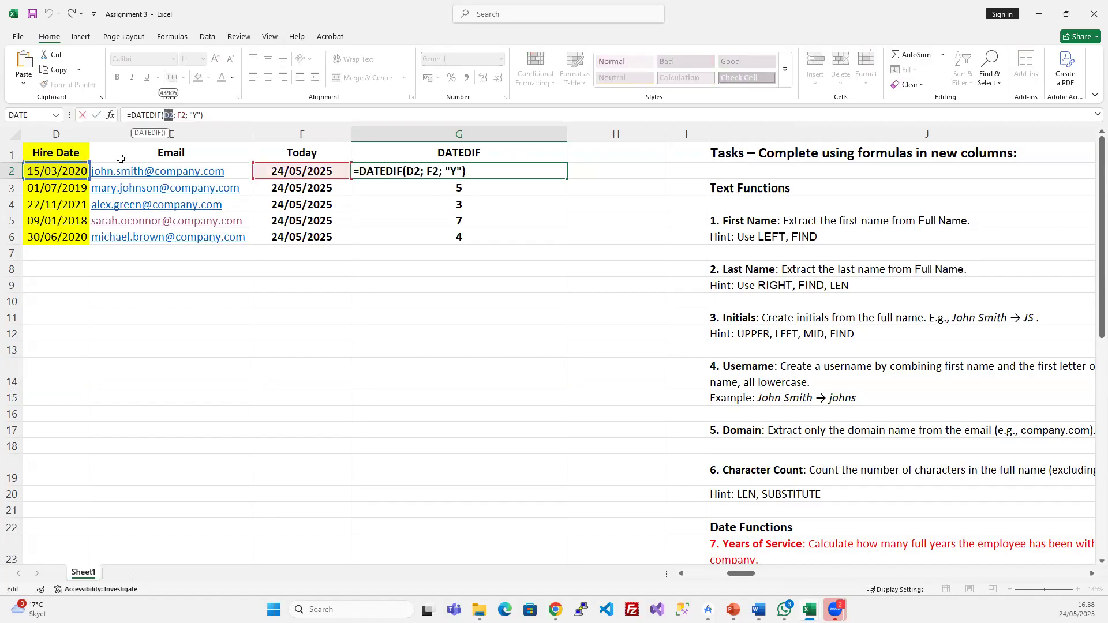
double_click(180, 115)
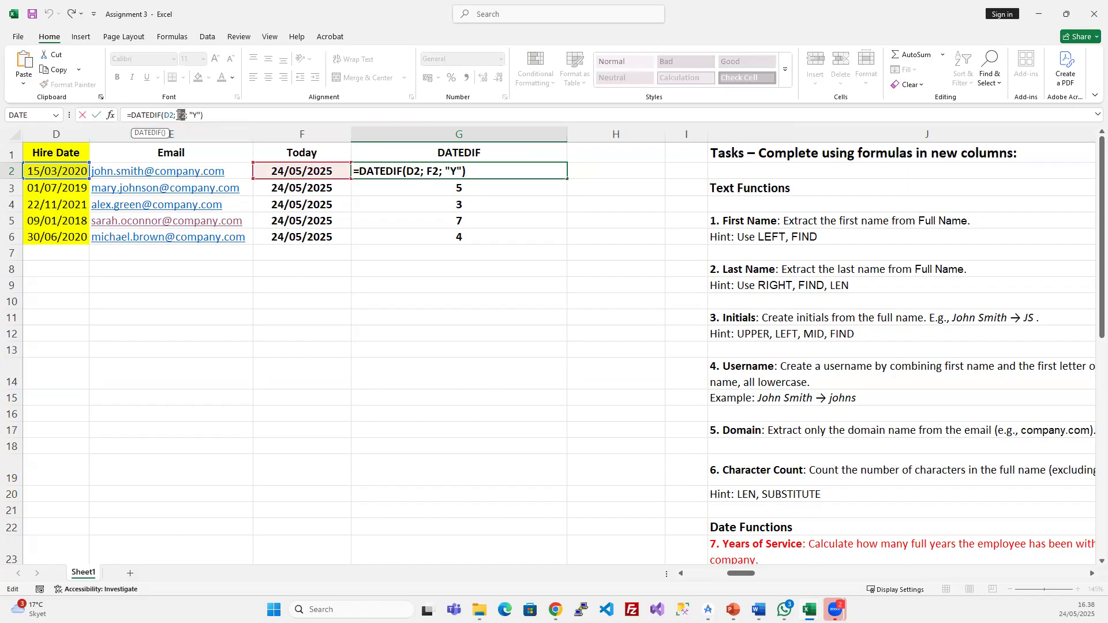
key(ctrl+Return)
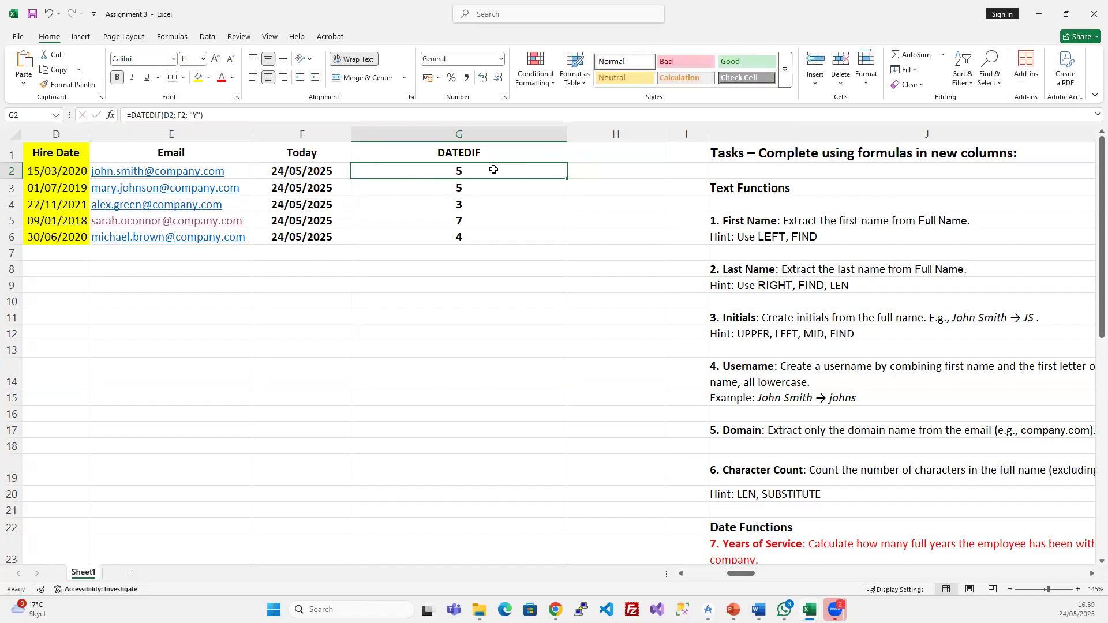
- Replace the F2 reference with today() in G2's DATEDIF formula
click(185, 115)
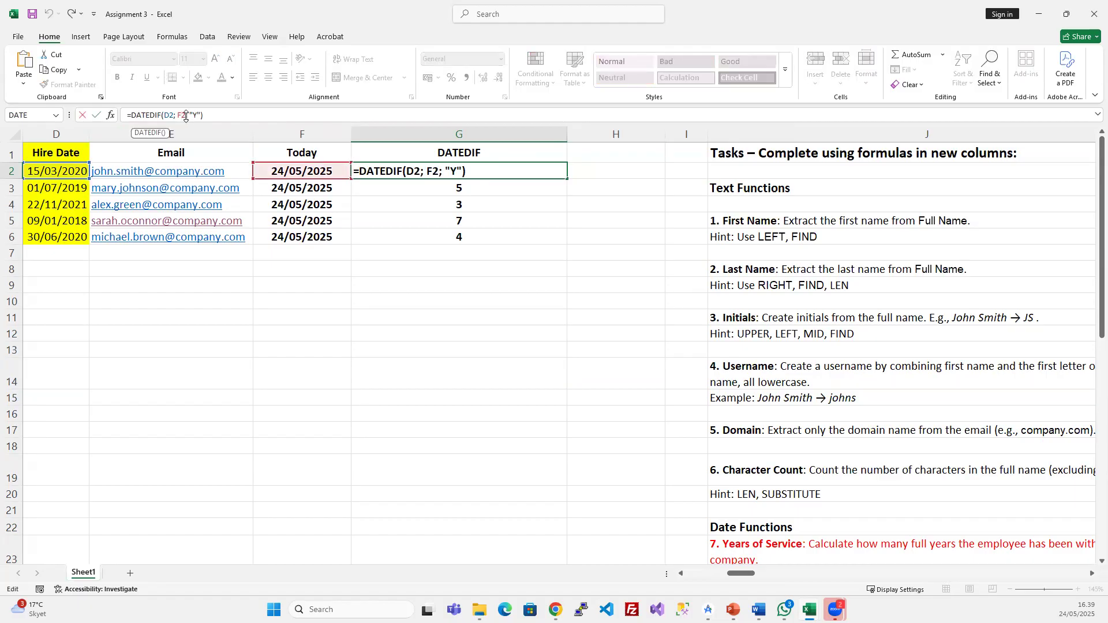
key(BackSpace)
key(BackSpace)
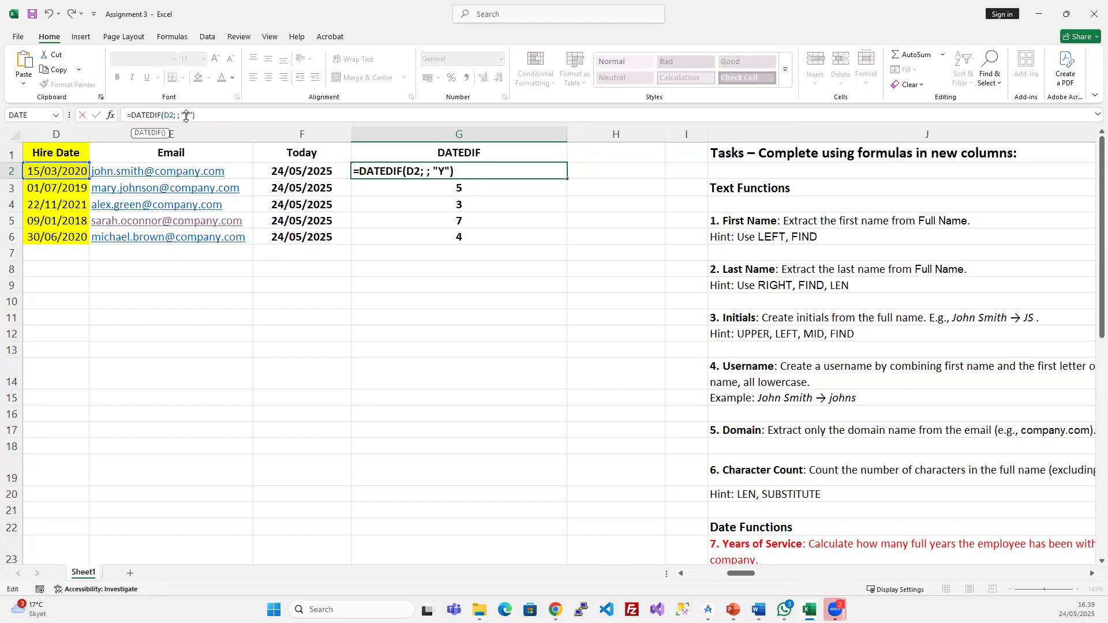
text(today)
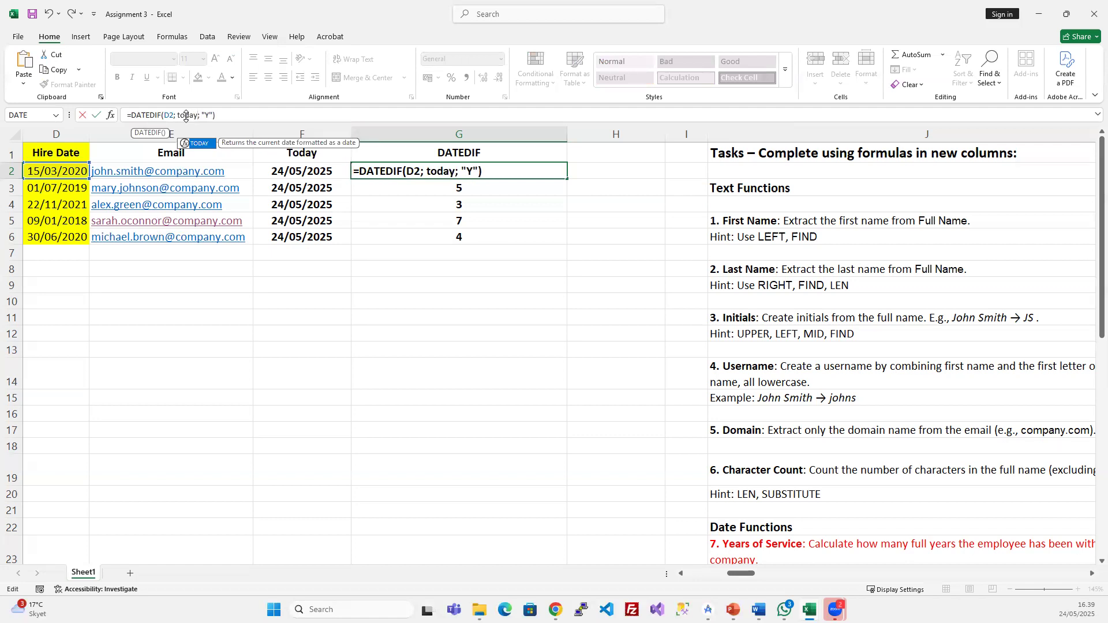
text(())
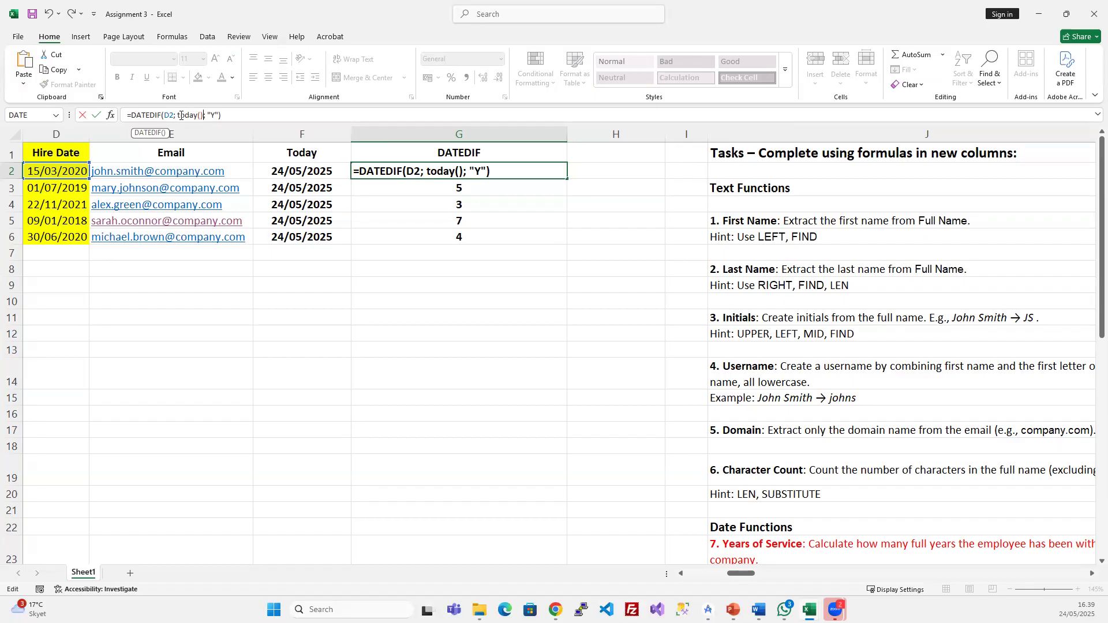
key(Return)
drag(411, 170, 410, 188)
- Delete the Today column, refill the DATEDIF formula down F2:F6, and autofit column F
click(314, 129)
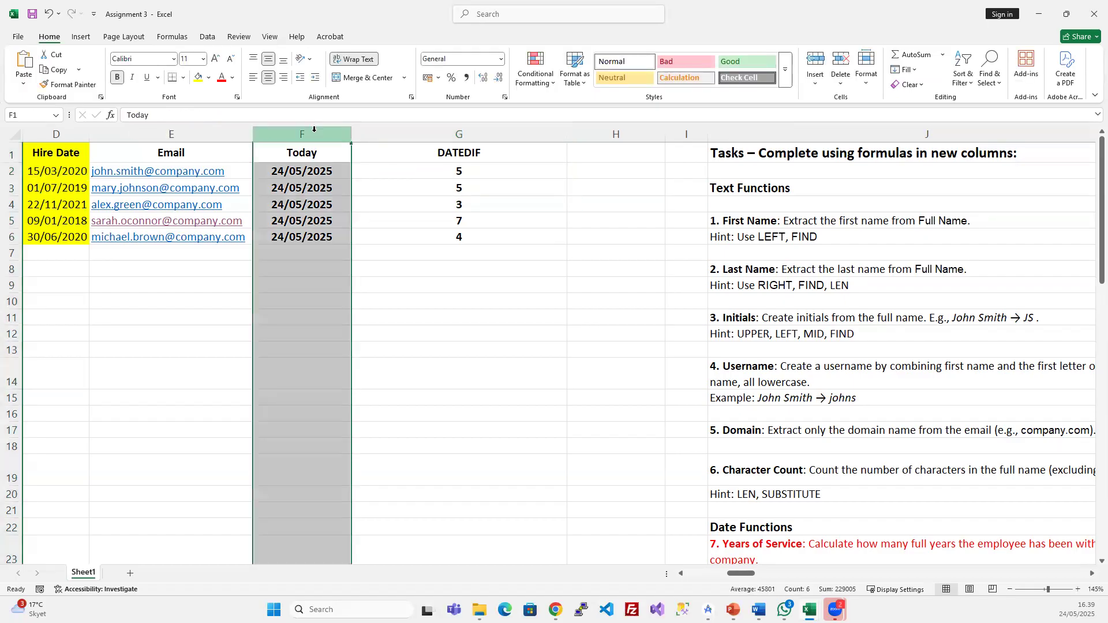
key(ctrl+minus)
click(375, 171)
click(381, 224)
click(383, 183)
drag(364, 166, 363, 239)
key(ctrl+d)
click(372, 225)
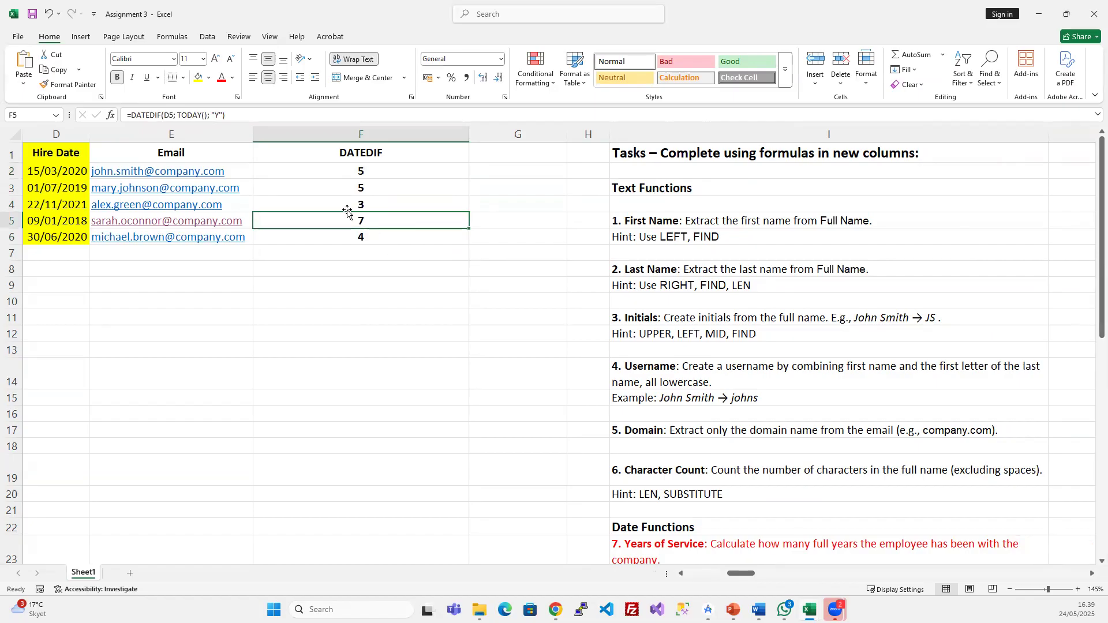
click(375, 183)
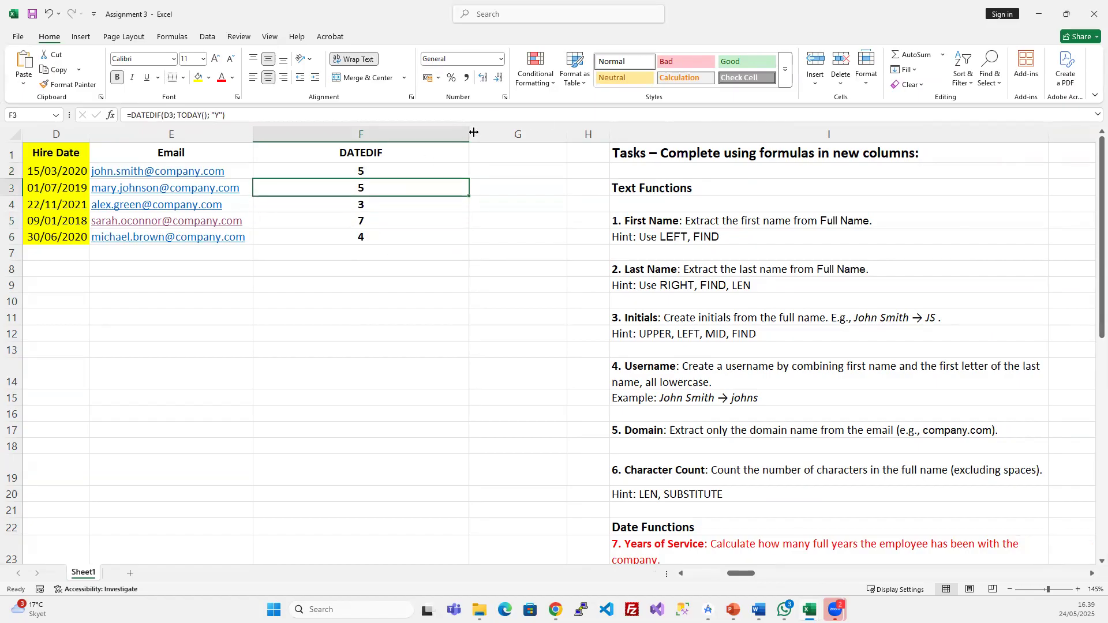
double_click(469, 134)
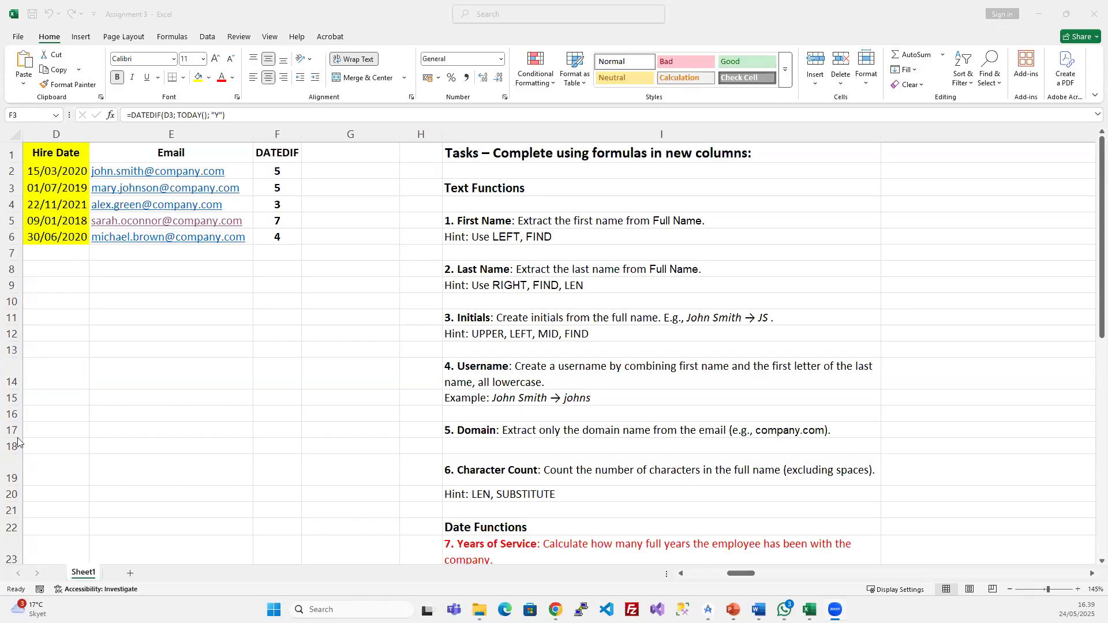
- Read the EDATE, EOMONTH and Next Review Date task hints below the table
click(505, 349)
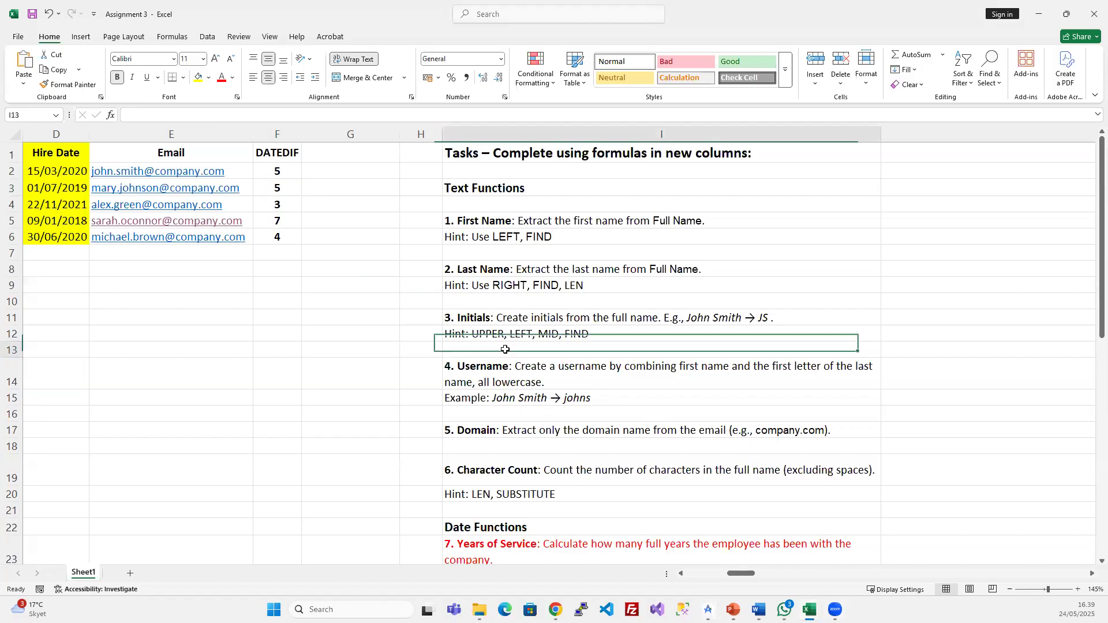
scroll(505, 349, down, 5)
click(492, 374)
click(545, 404)
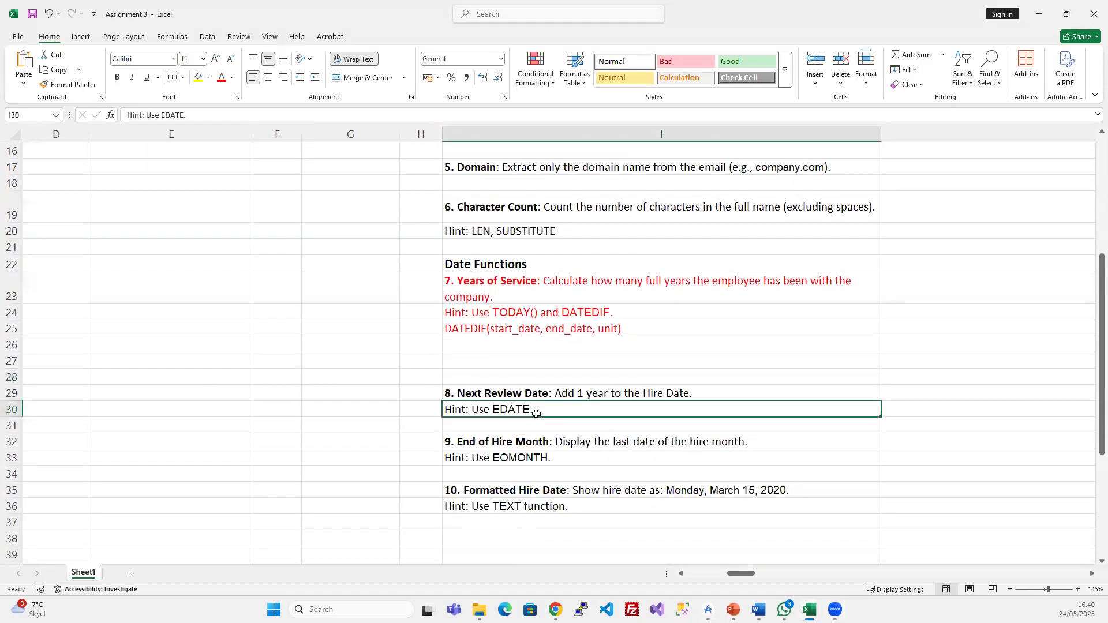
click(508, 456)
click(535, 407)
click(587, 397)
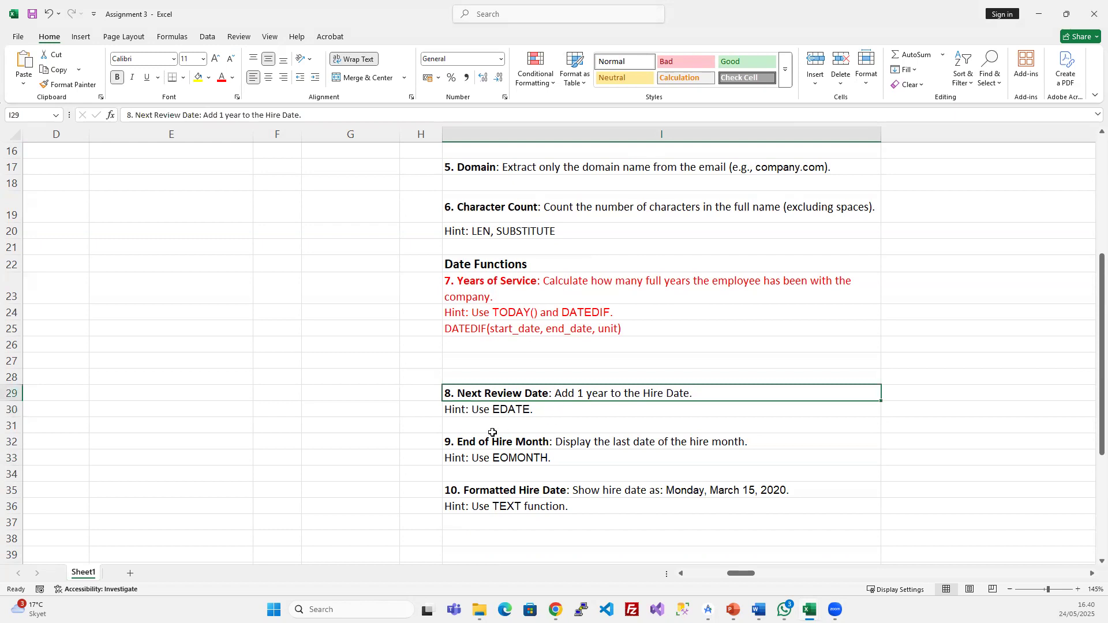
click(519, 415)
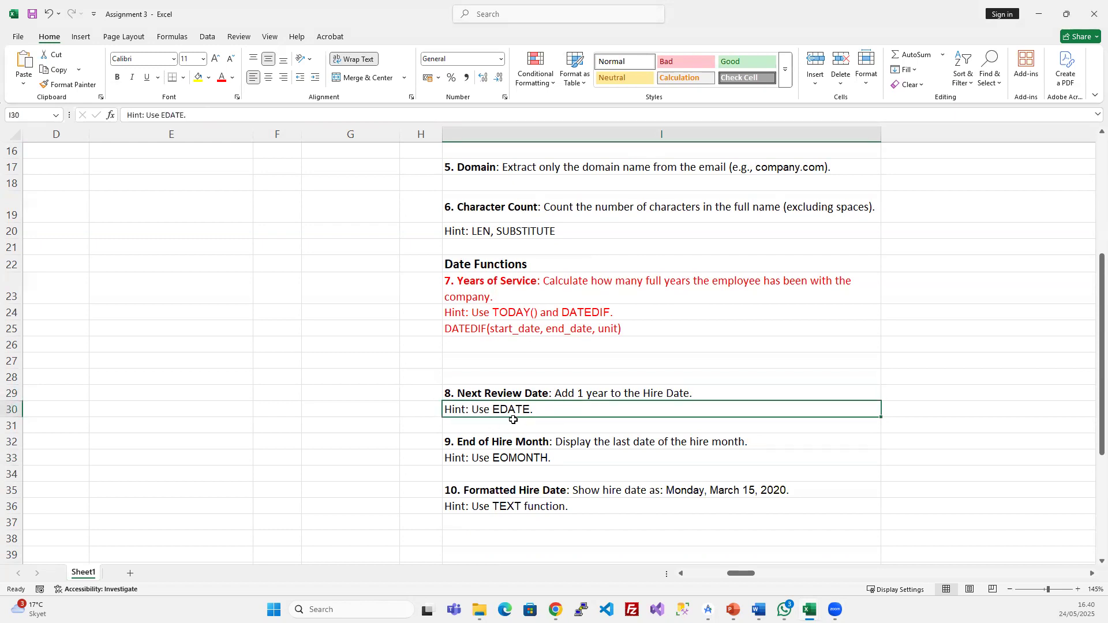
scroll(513, 420, up, 5)
- Enter =EDATE(D2;0) in G2, which displays 43905
click(349, 172)
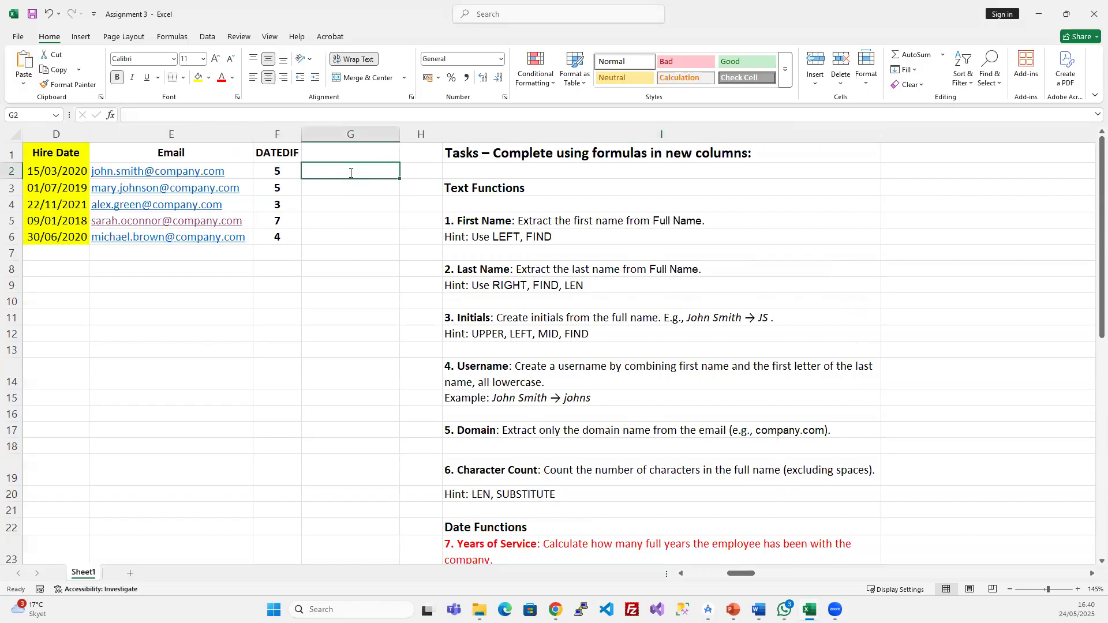
text(=EDA)
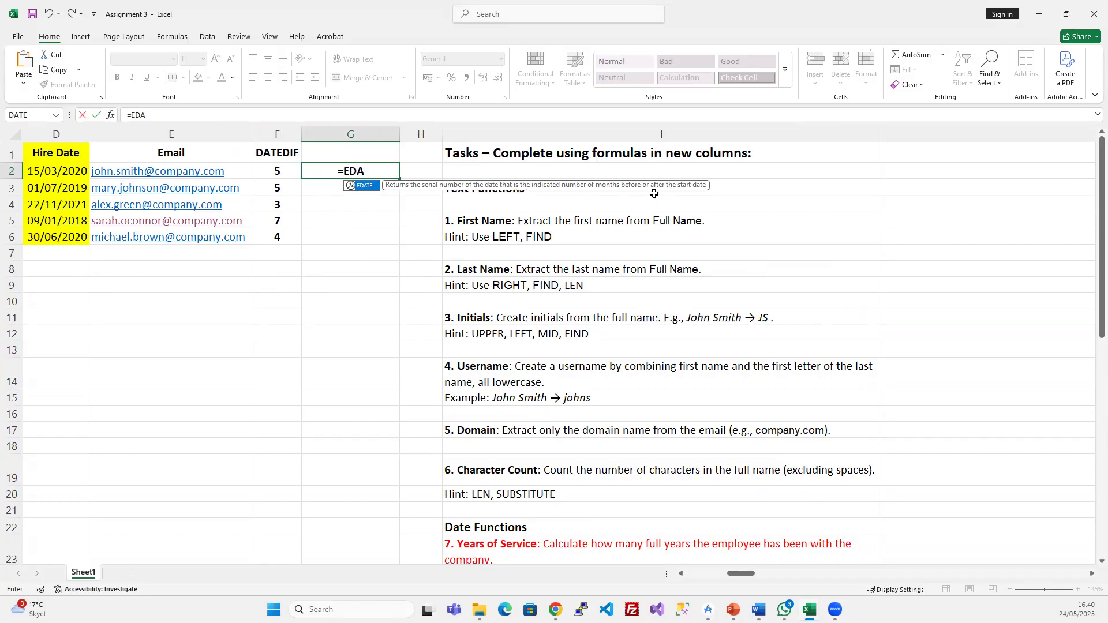
key(Tab)
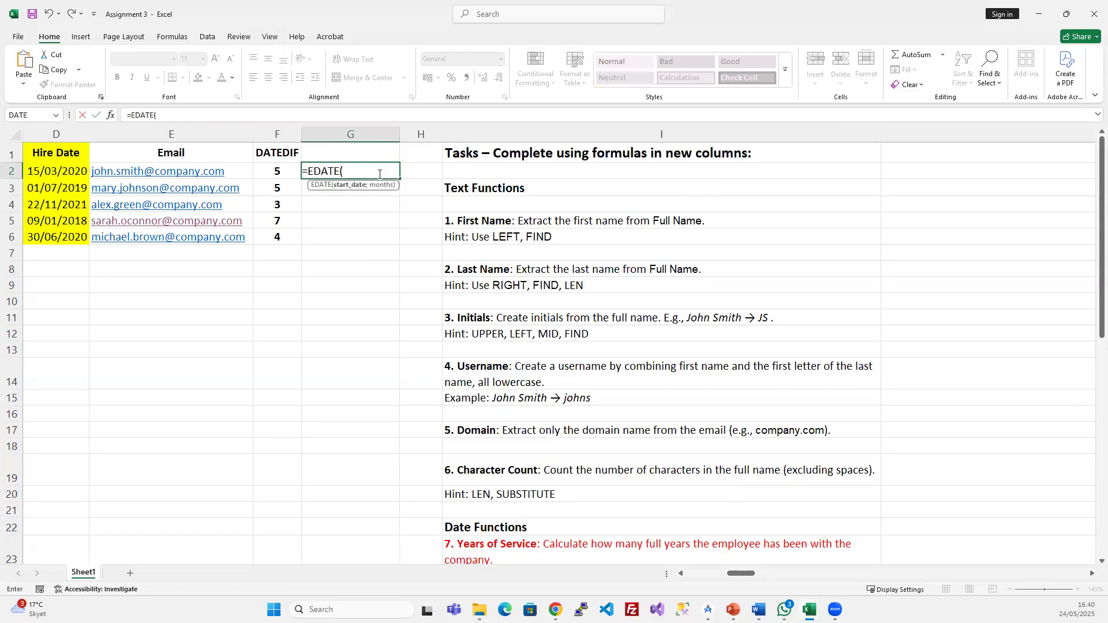
click(55, 171)
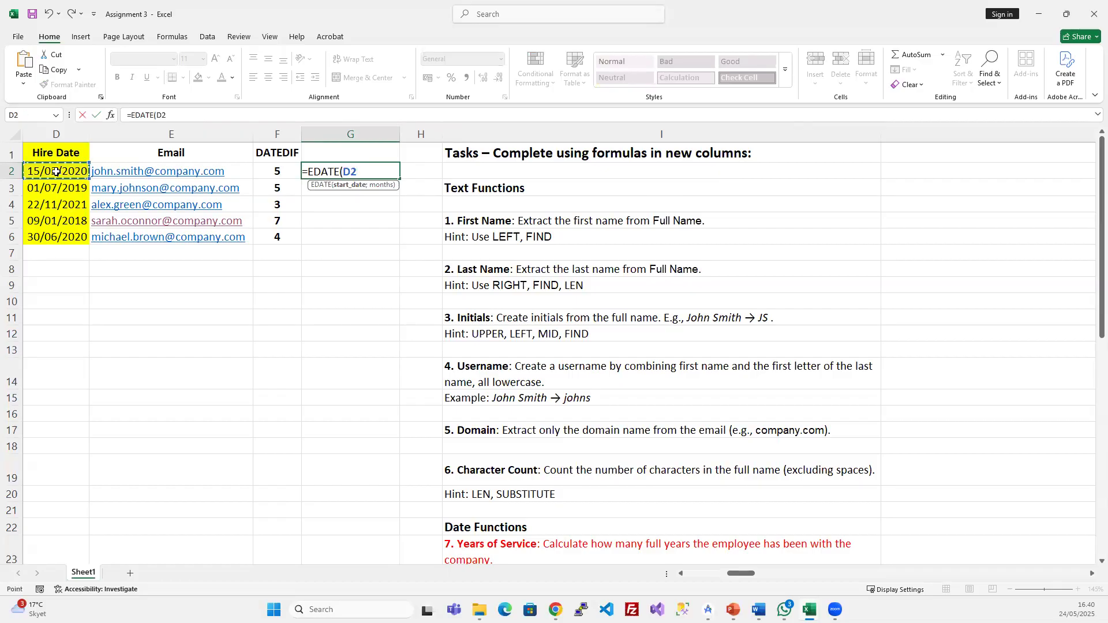
text(;)
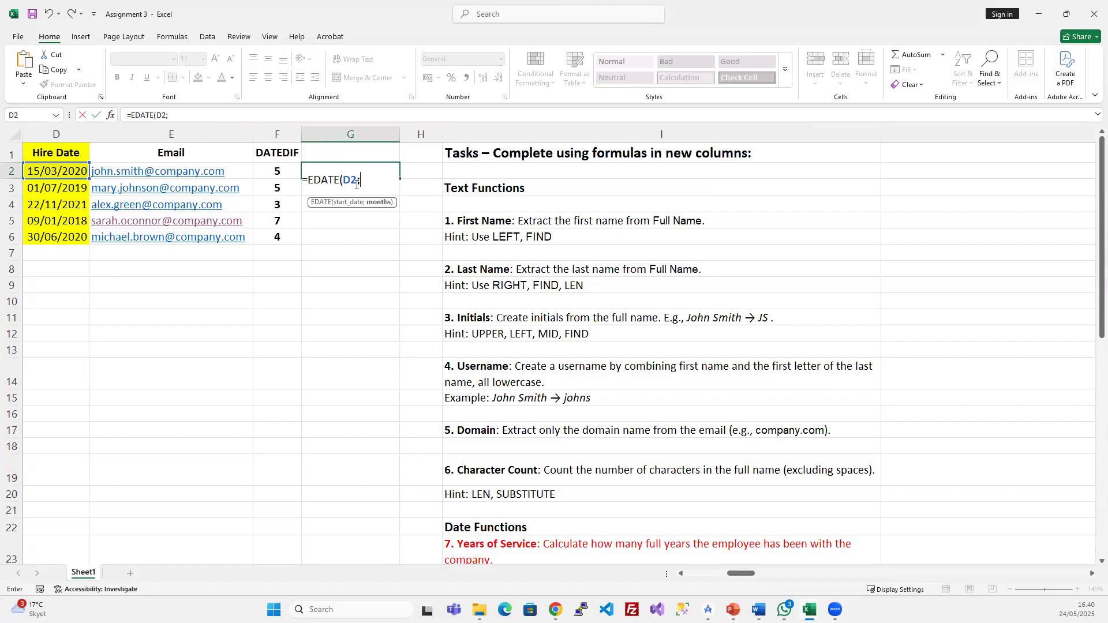
text(0))
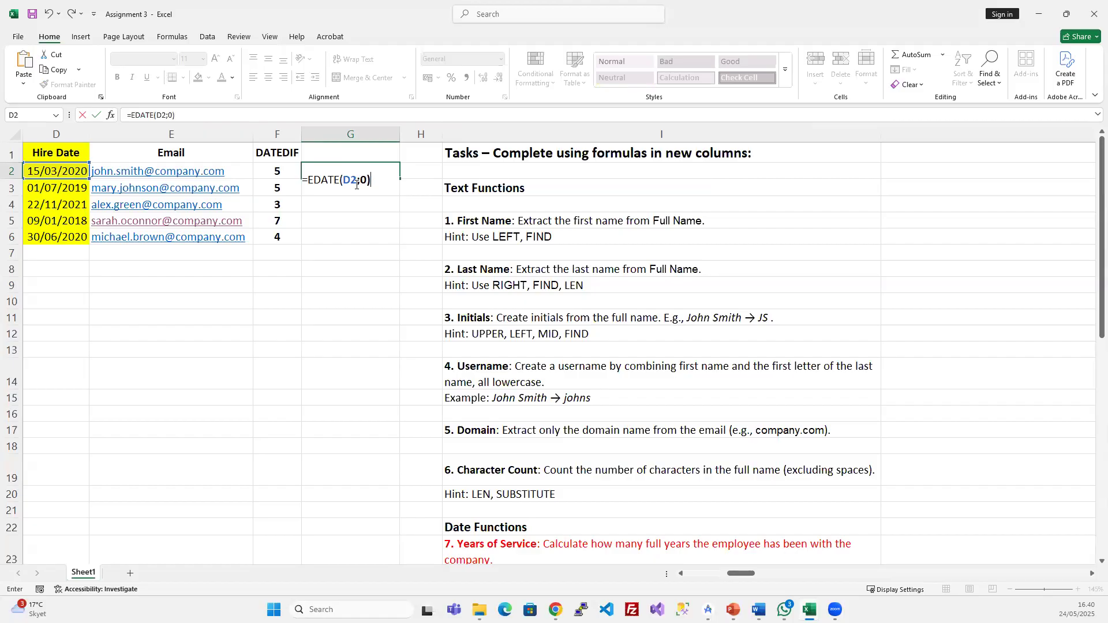
key(Return)
click(359, 172)
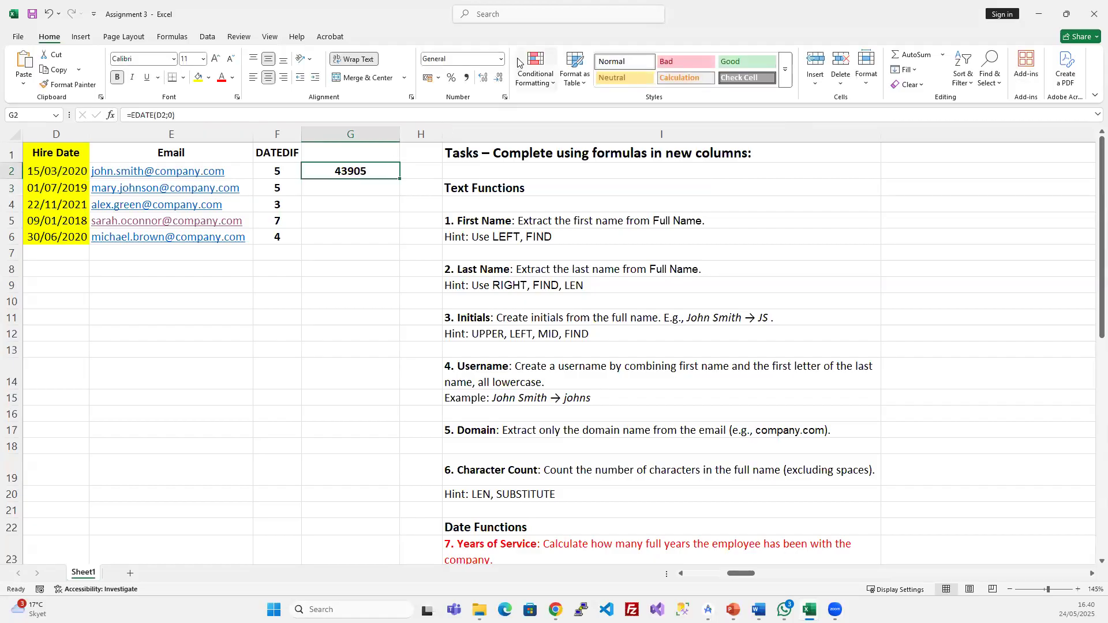
- Format G2 as Short Date
click(500, 60)
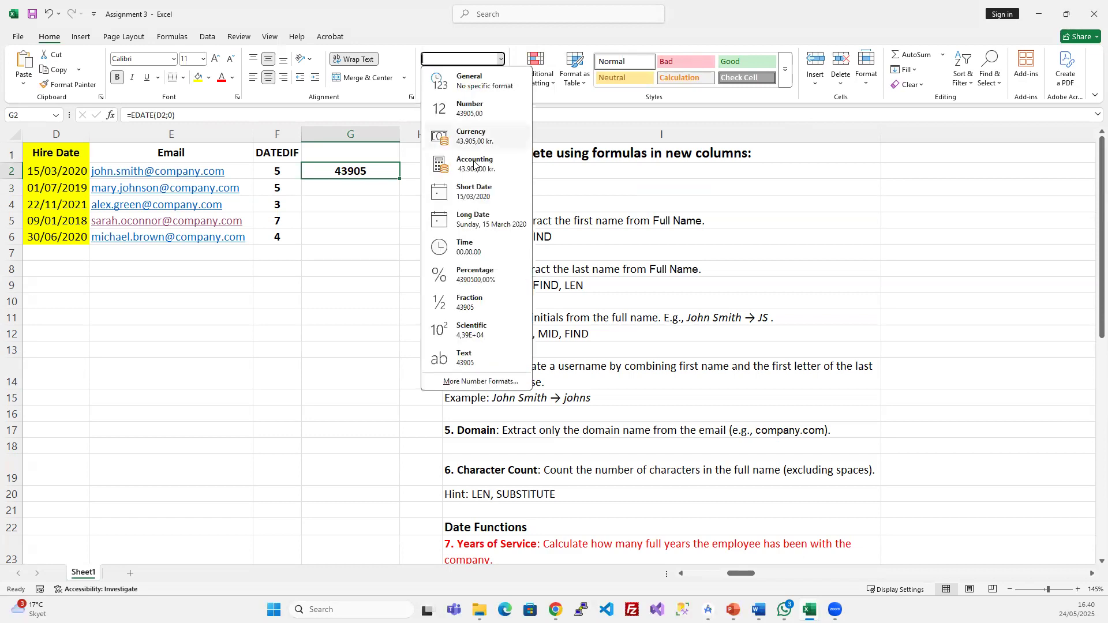
click(484, 194)
click(365, 185)
click(374, 169)
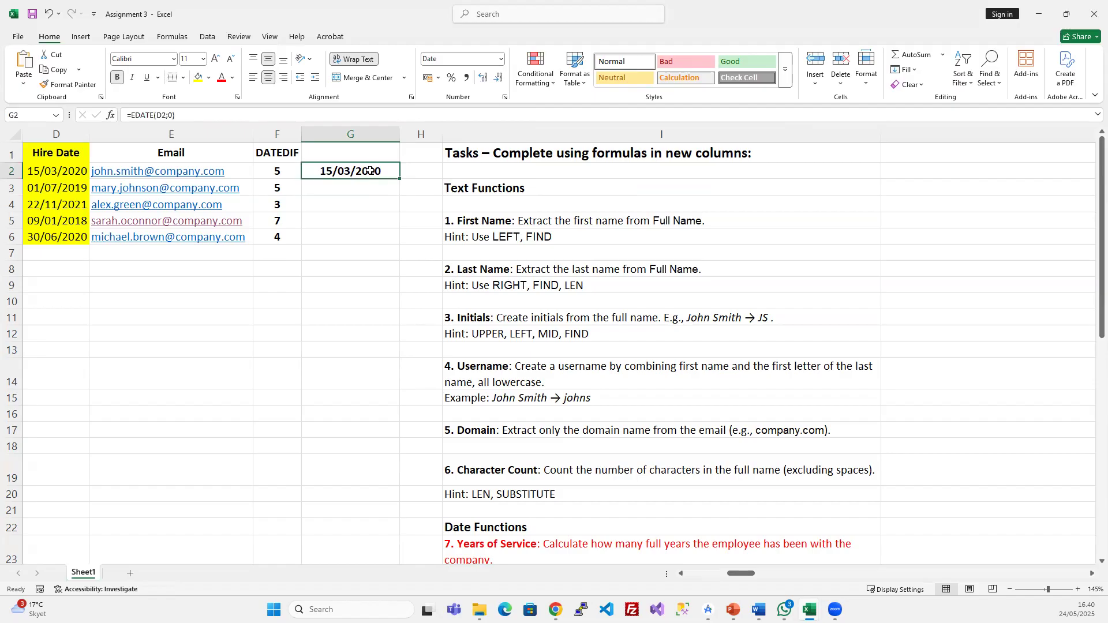
- Change G2's months argument to 12, so =EDATE(D2;12) shows 15/03/2021
click(173, 114)
key(BackSpace)
text(1)
key(Return)
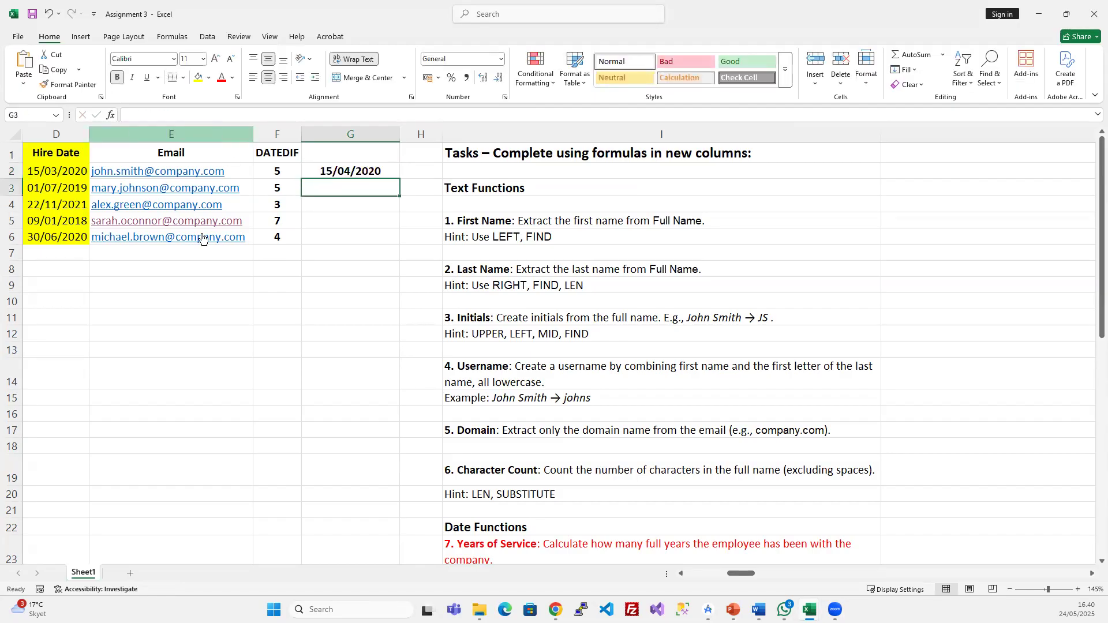
click(330, 171)
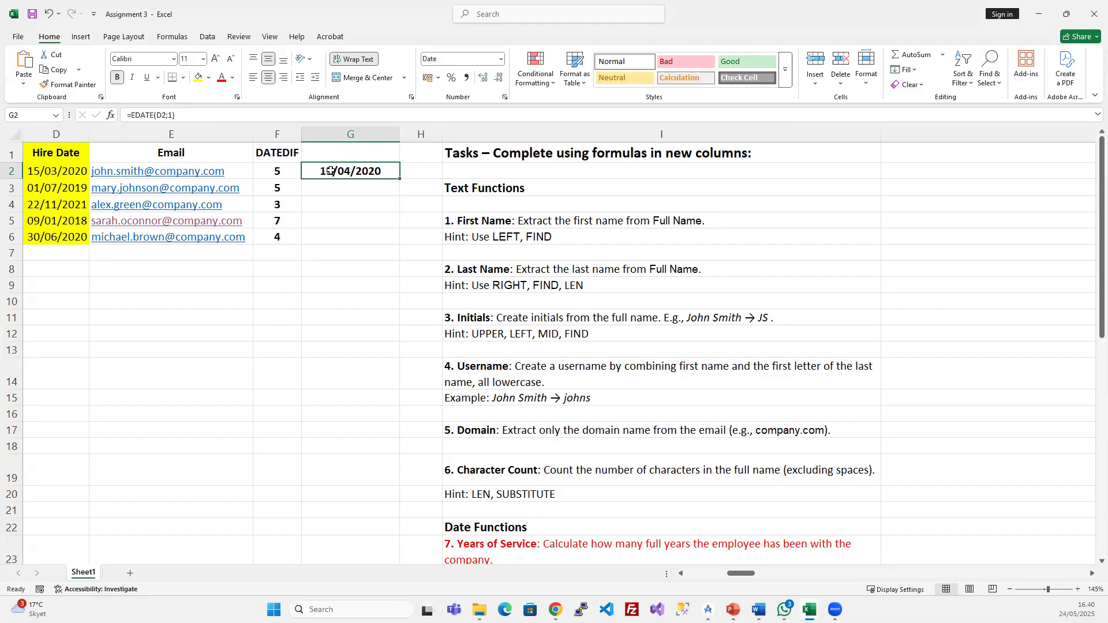
click(170, 115)
key(BackSpace)
text(12)
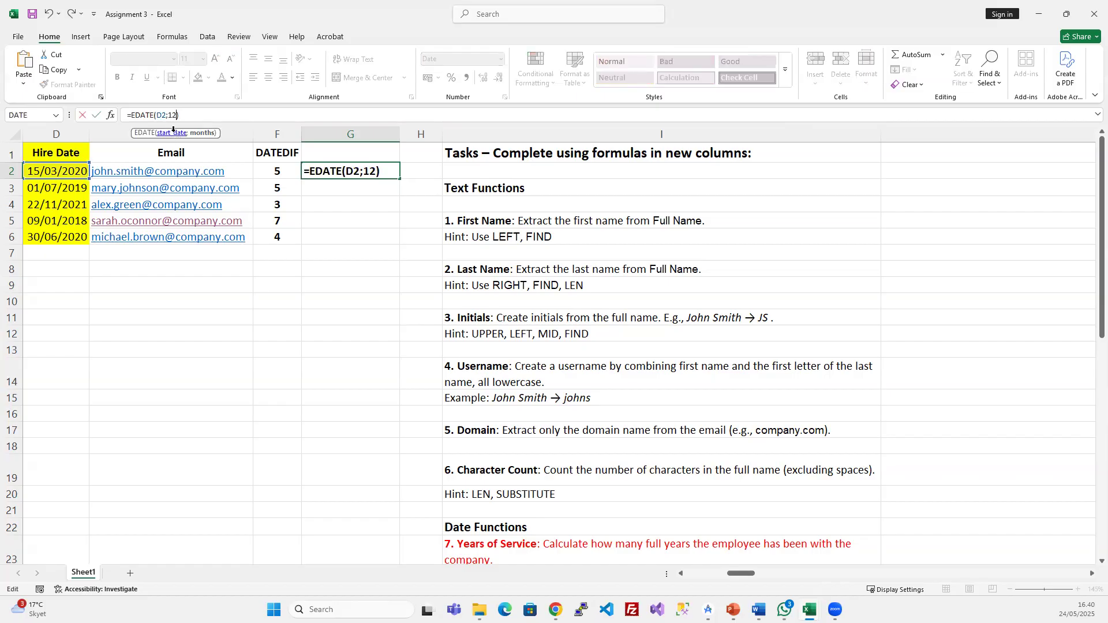
key(Return)
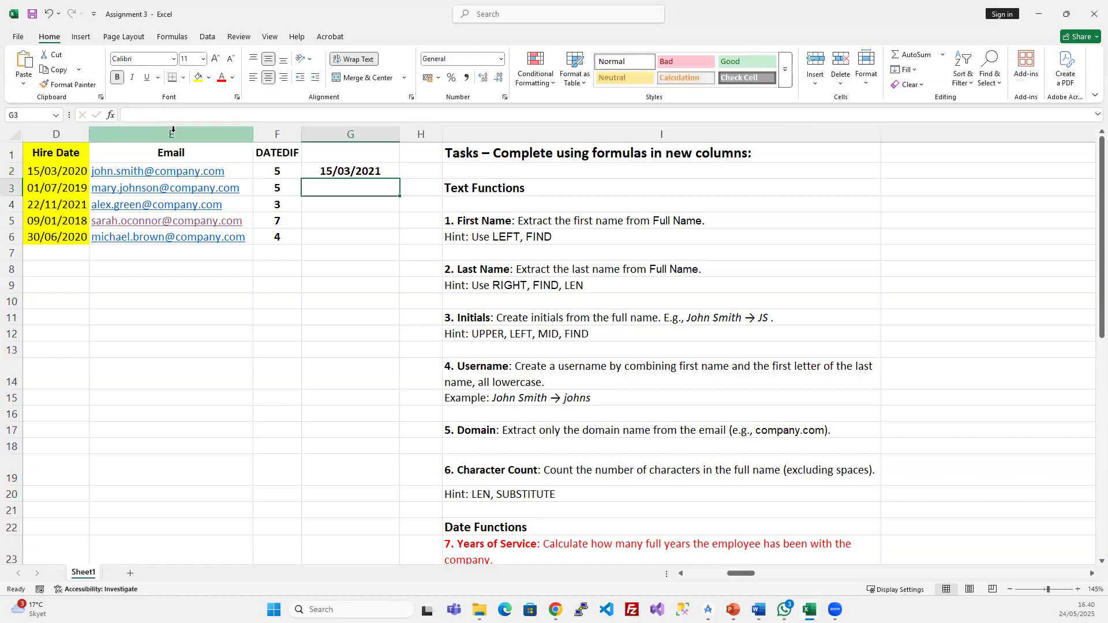
click(354, 171)
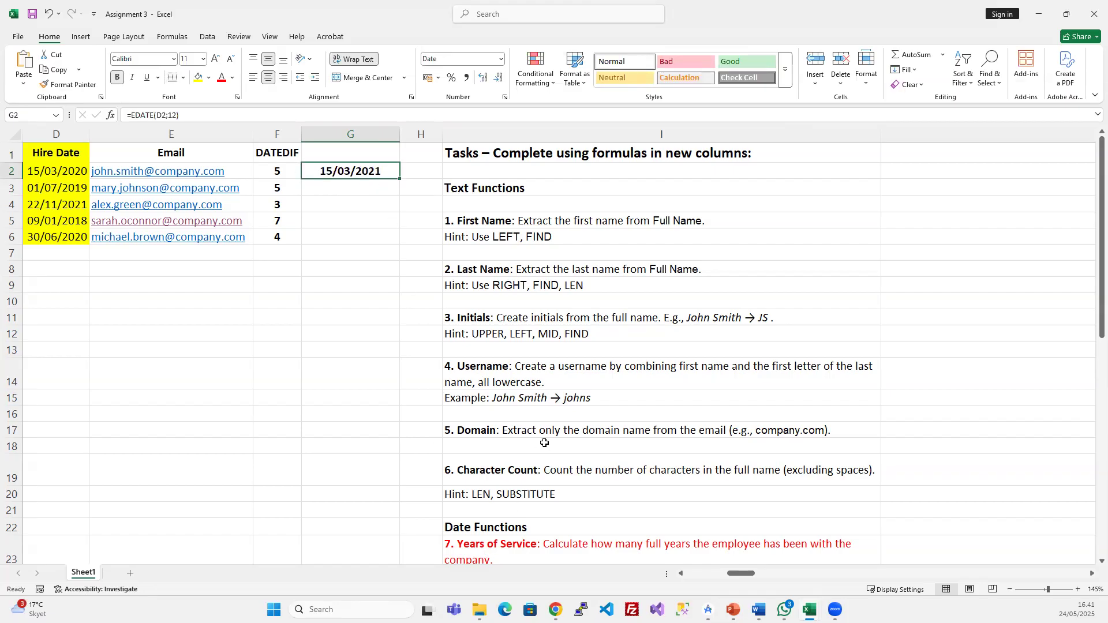
- Copy =EDATE(D2;12) down to G6, giving 15/03/2021, 01/07/2020, 22/11/2022, 09/01/2019, 30/06/2021
scroll(545, 441, down, 6)
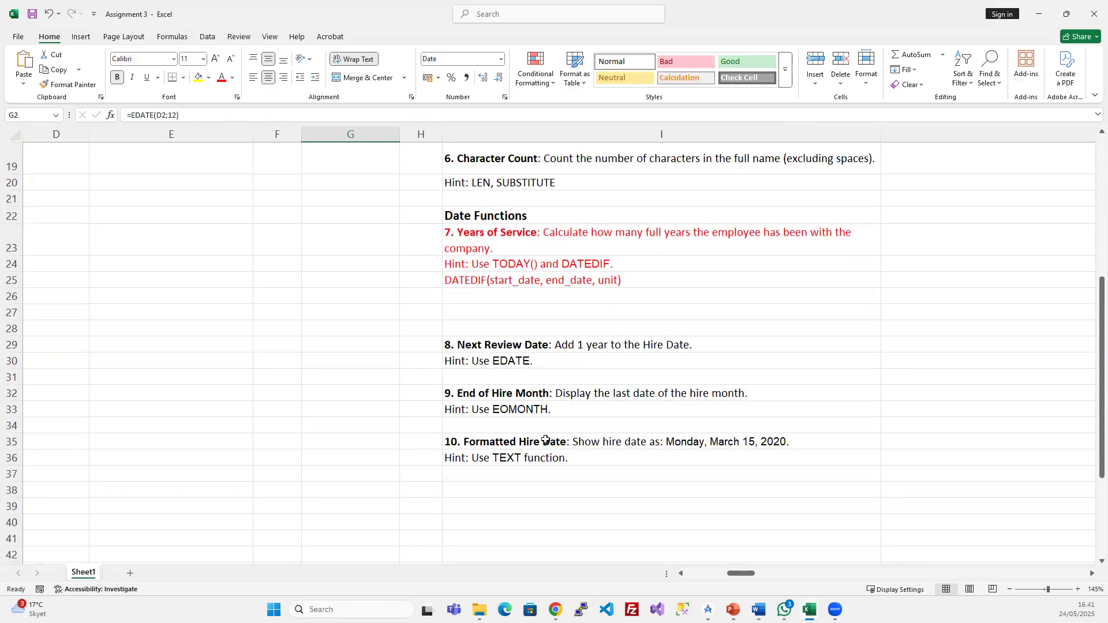
scroll(545, 440, up, 1)
scroll(546, 440, up, 5)
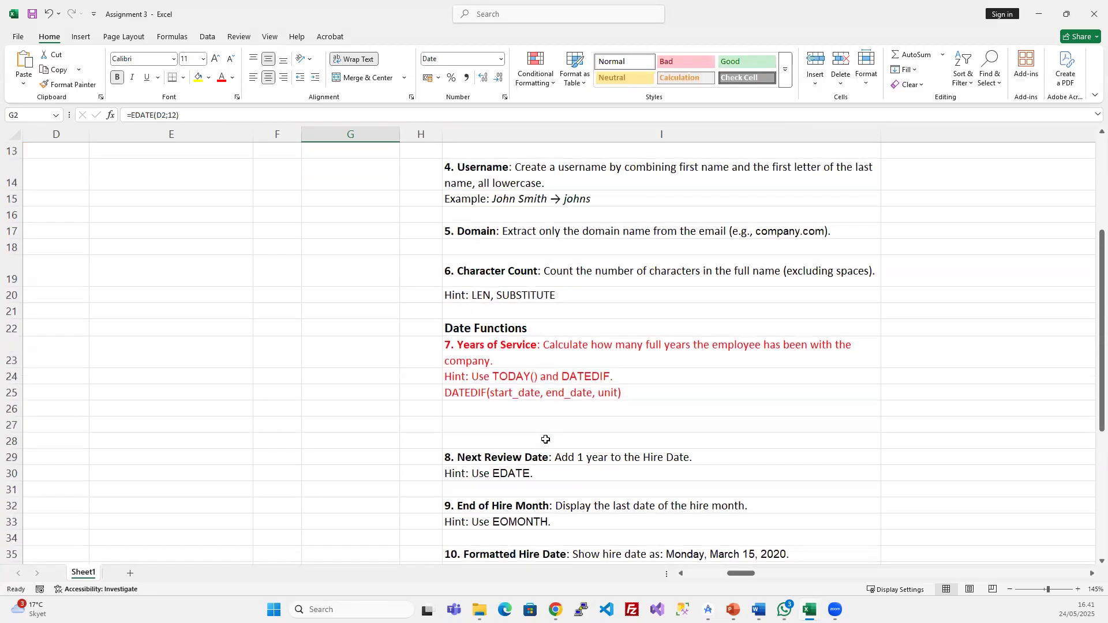
drag(398, 179, 371, 237)
scroll(577, 323, down, 3)
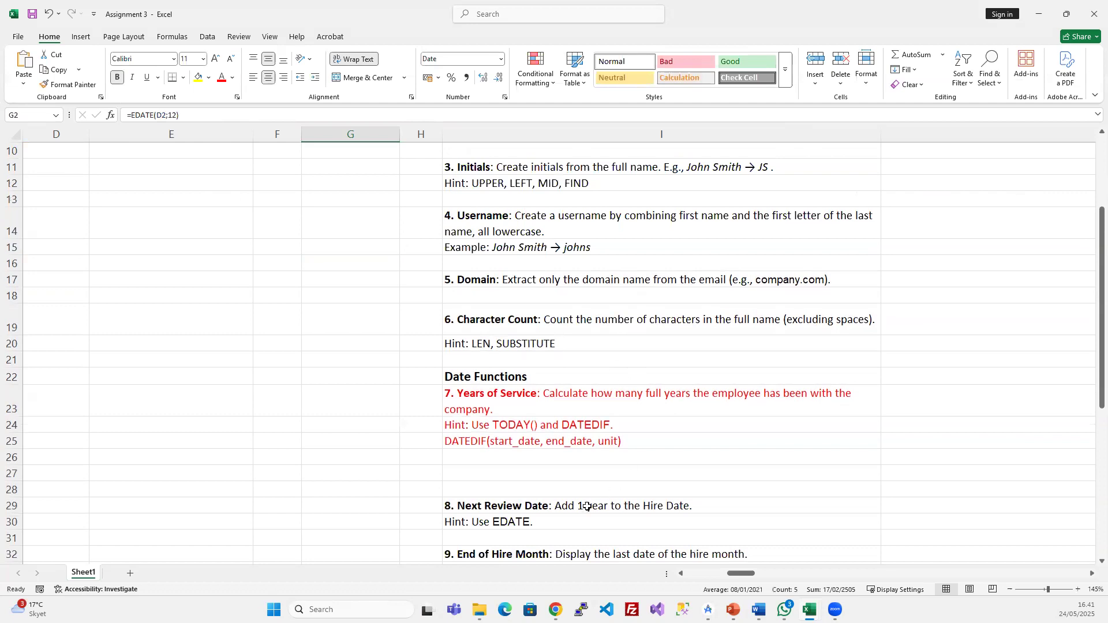
click(641, 511)
scroll(681, 505, up, 3)
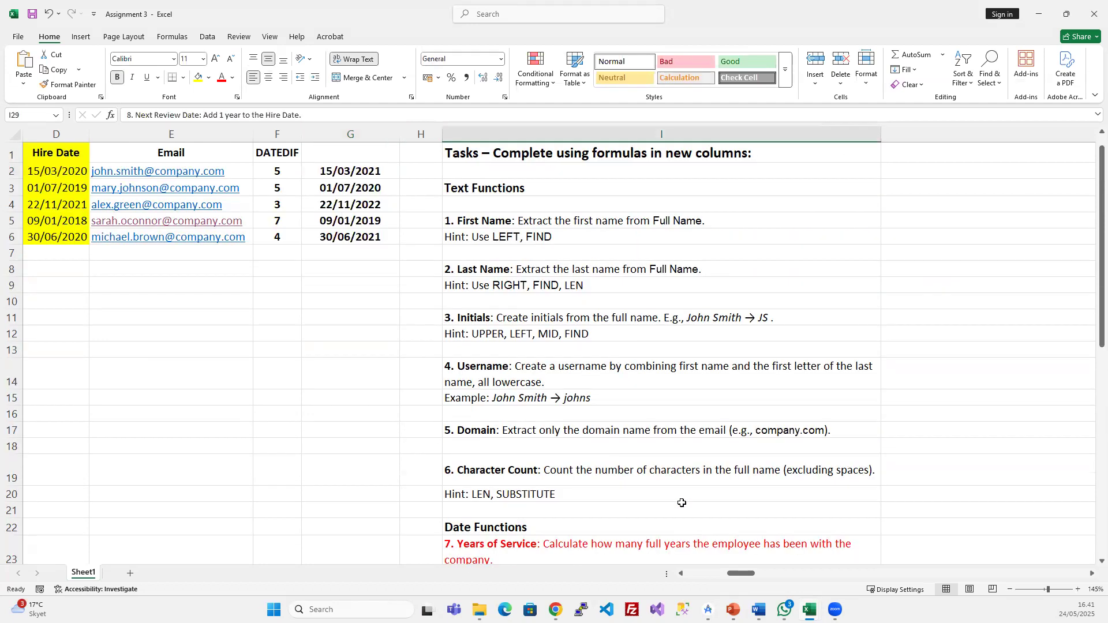
click(373, 168)
click(175, 114)
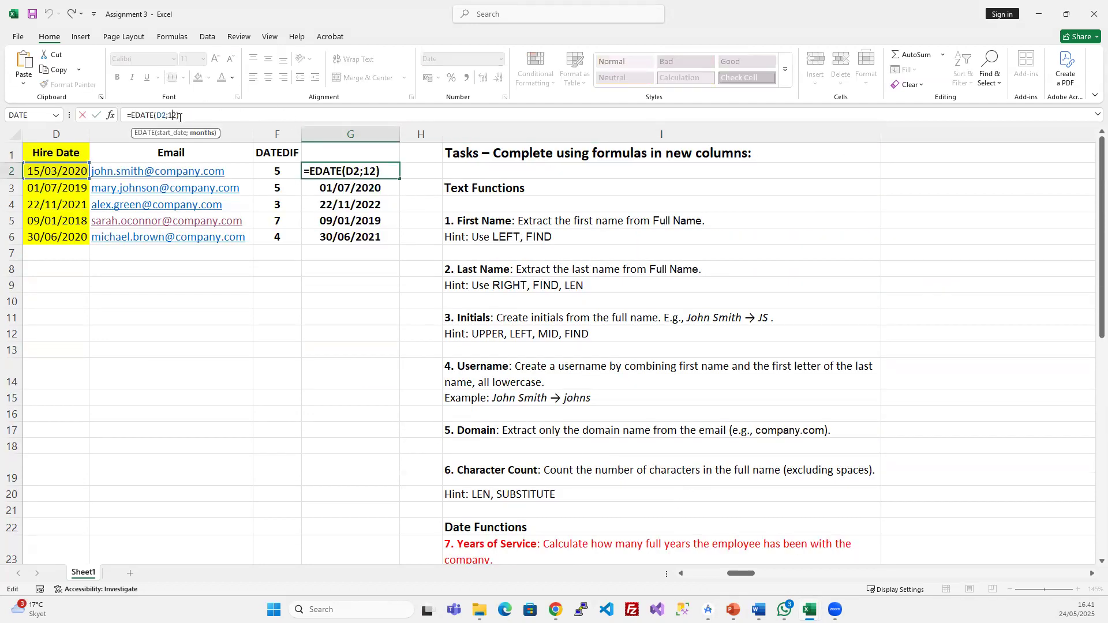
key(Return)
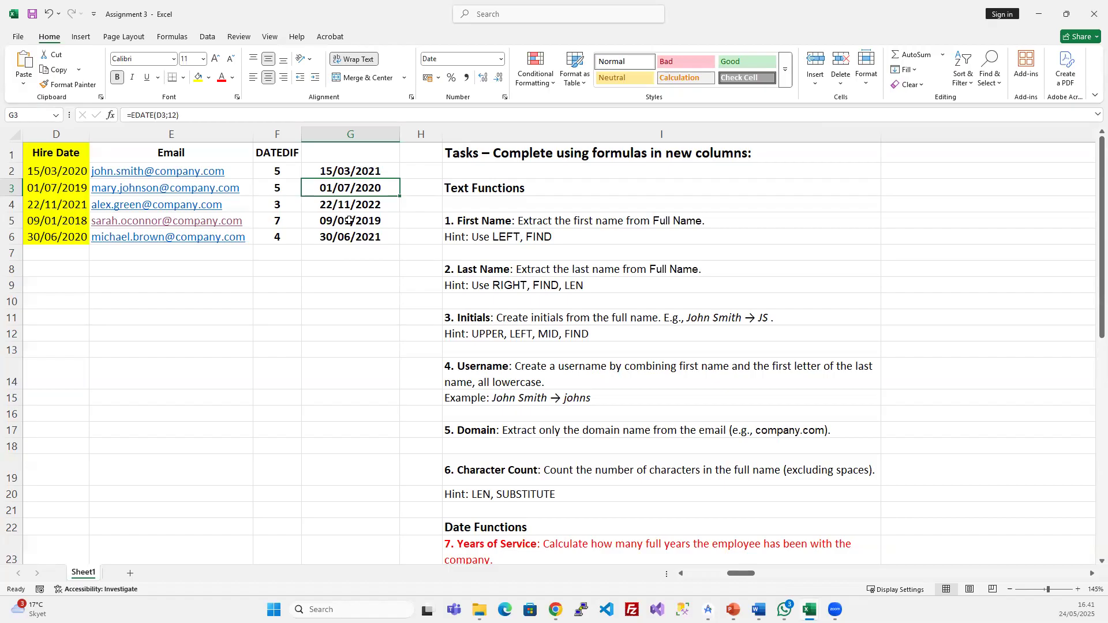
scroll(536, 317, down, 6)
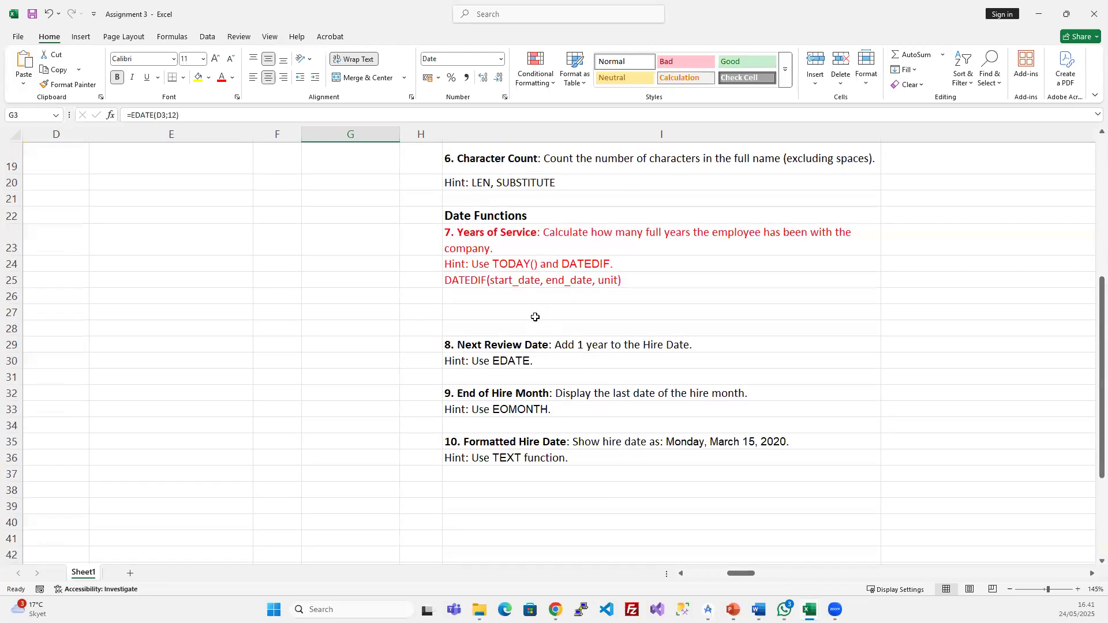
click(528, 410)
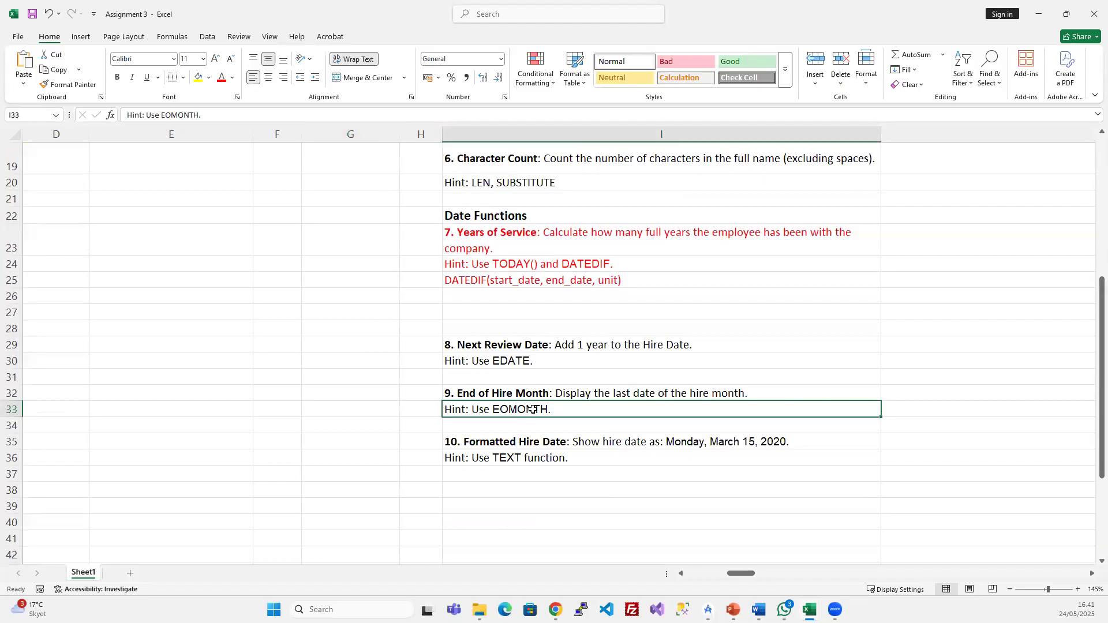
click(542, 458)
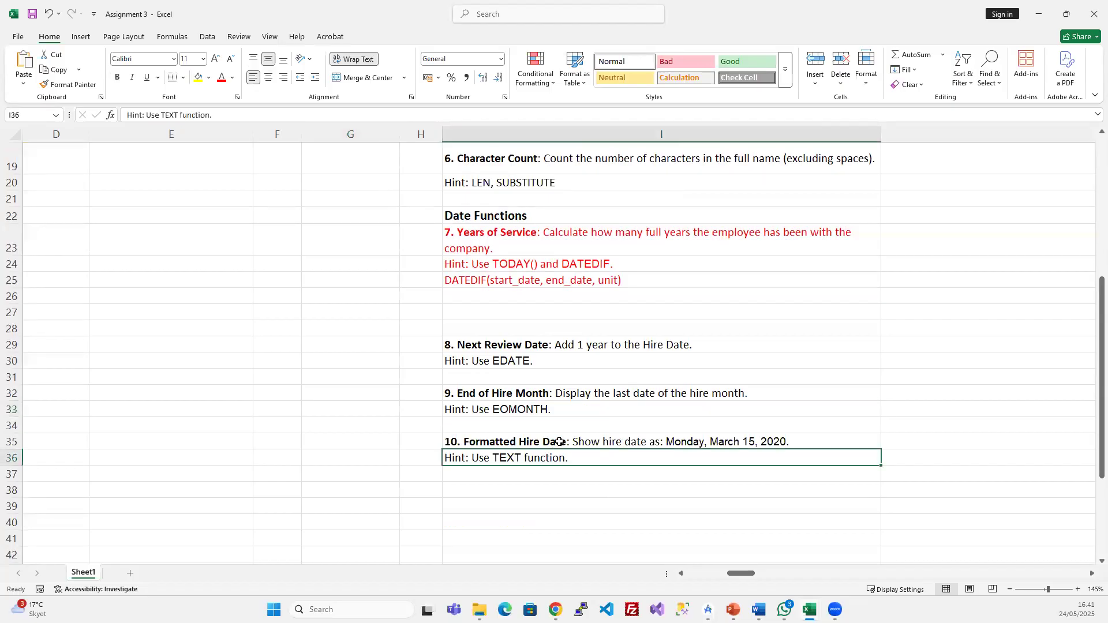
scroll(560, 368, up, 6)
drag(337, 172, 346, 236)
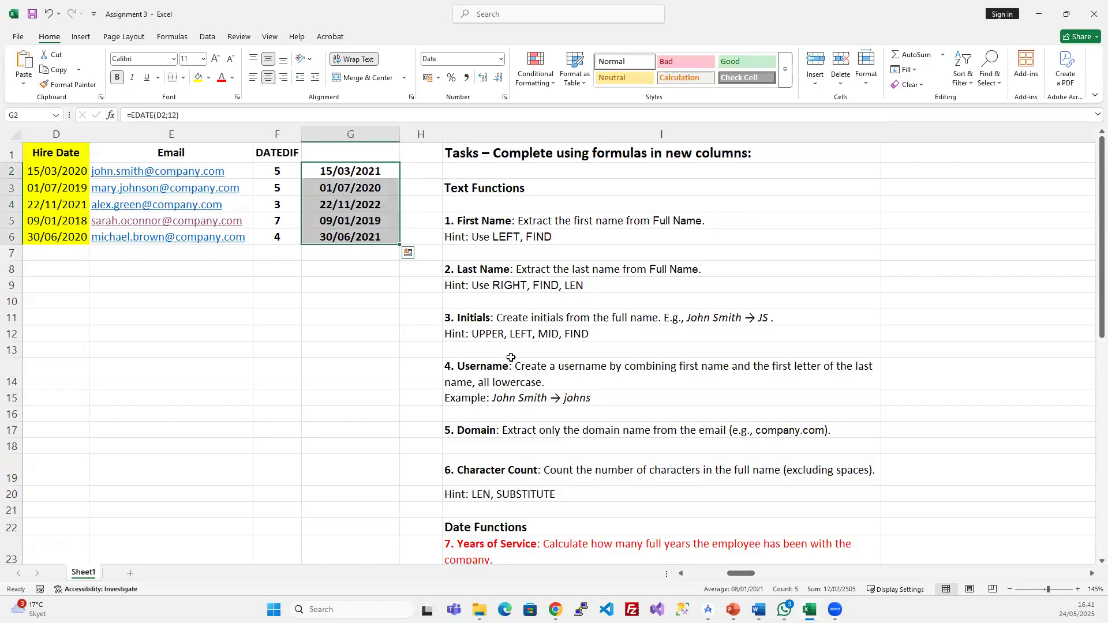
scroll(577, 372, down, 5)
click(495, 459)
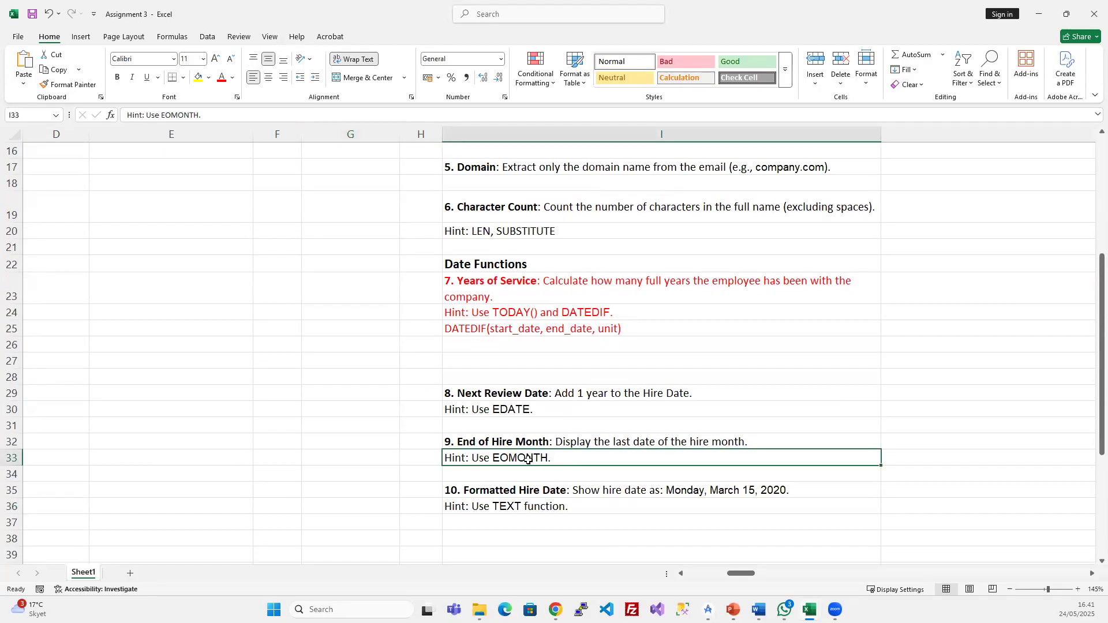
drag(533, 442, 533, 459)
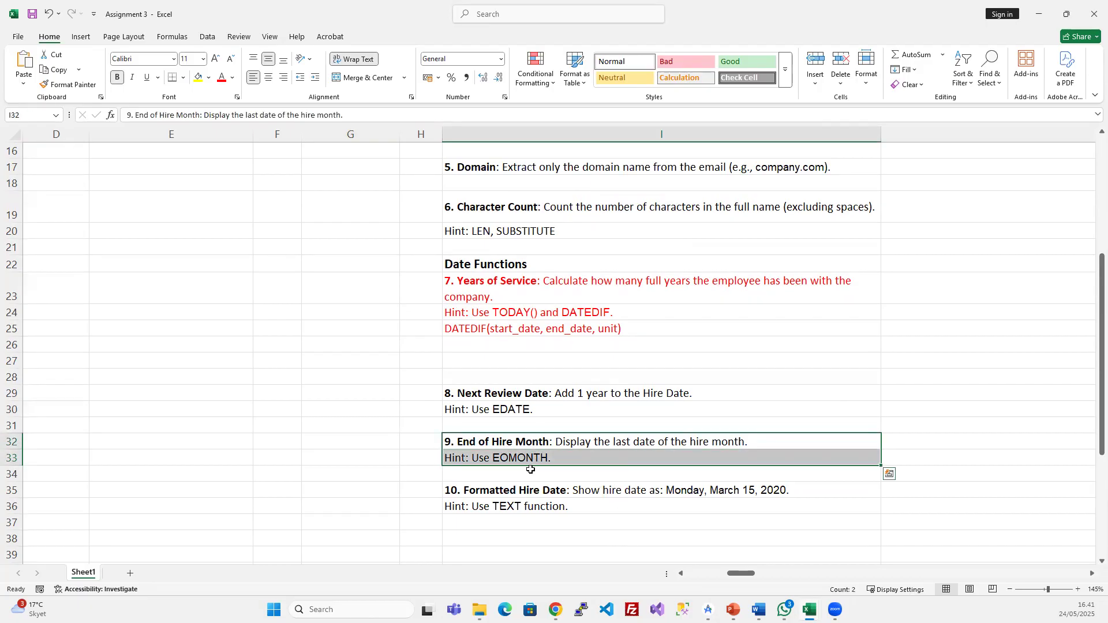
scroll(528, 430, up, 5)
drag(361, 174, 359, 220)
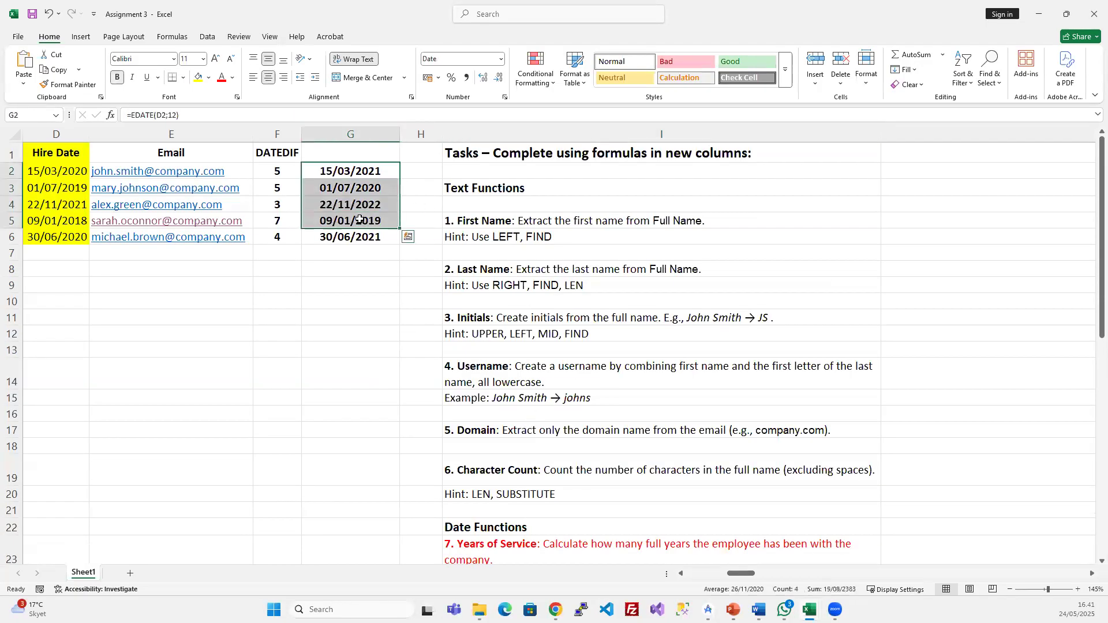
click(364, 204)
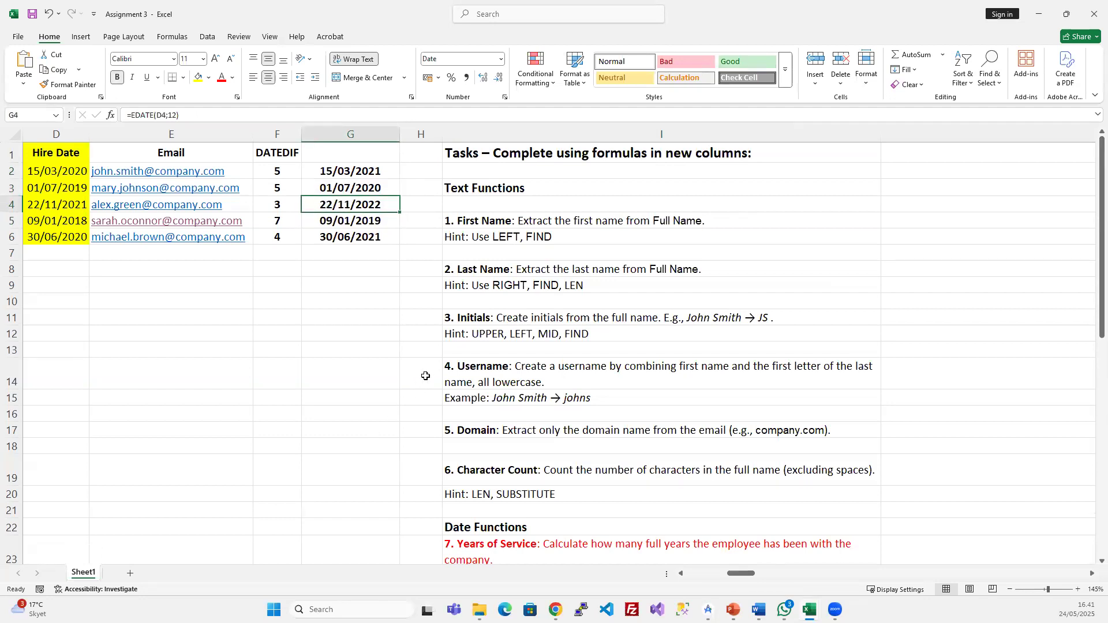
scroll(554, 326, down, 6)
scroll(553, 323, down, 3)
scroll(537, 352, up, 2)
click(531, 376)
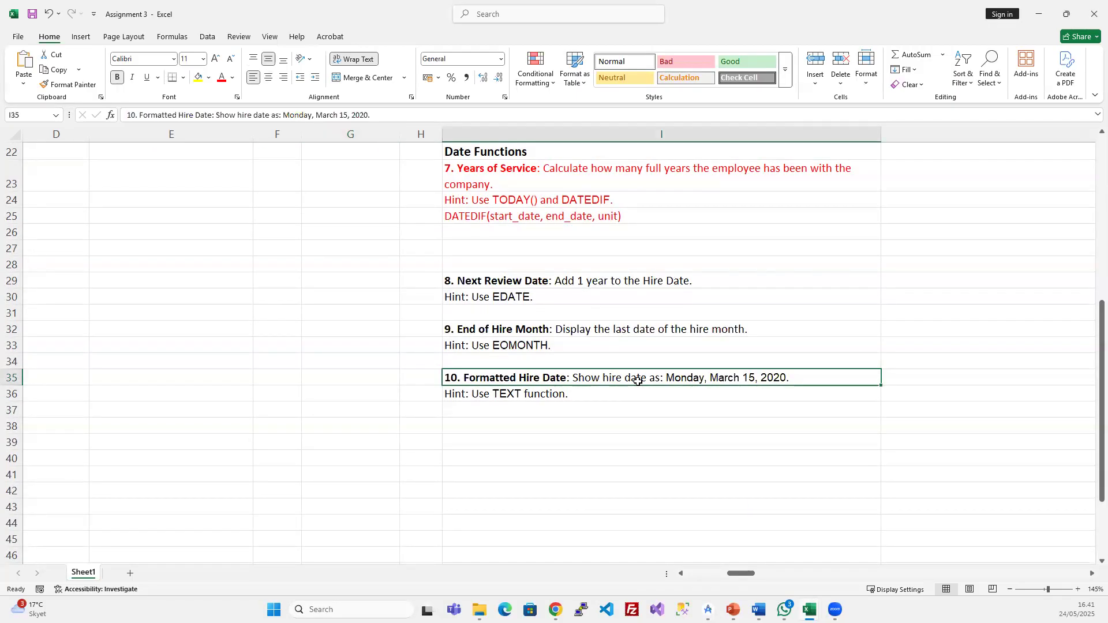
double_click(791, 378)
drag(791, 377, 665, 379)
key(ctrl+c)
- Paste the copied example date "Monday, March 15, 2020." into cell E8
key(Escape)
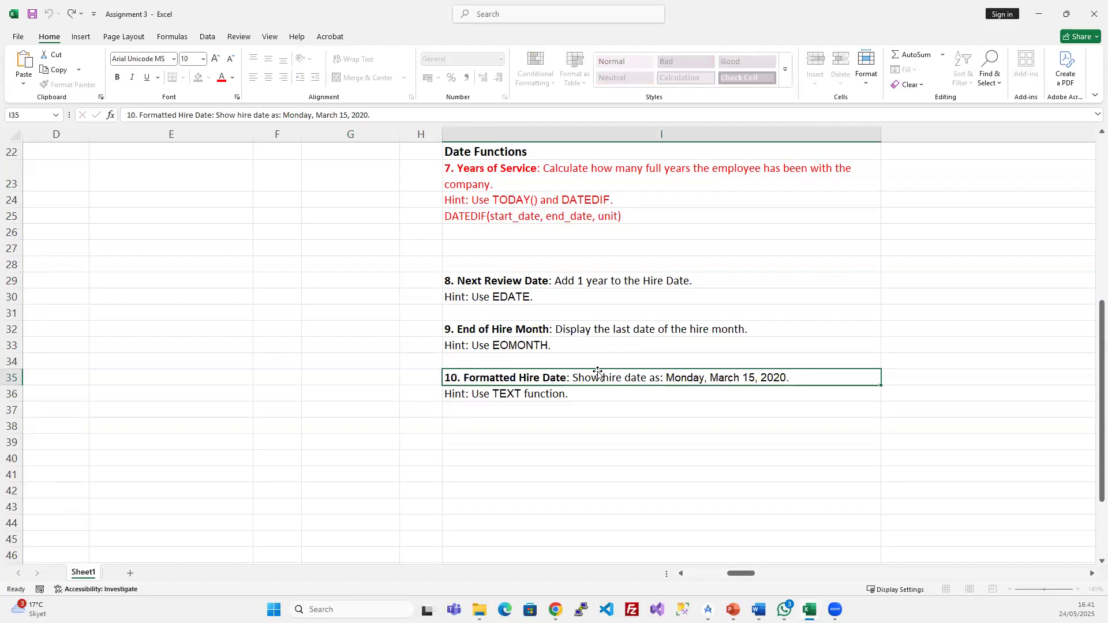
scroll(316, 292, up, 7)
click(163, 266)
key(ctrl+v)
- Clear the review-date formulas from G2:G6
scroll(314, 291, left, 1)
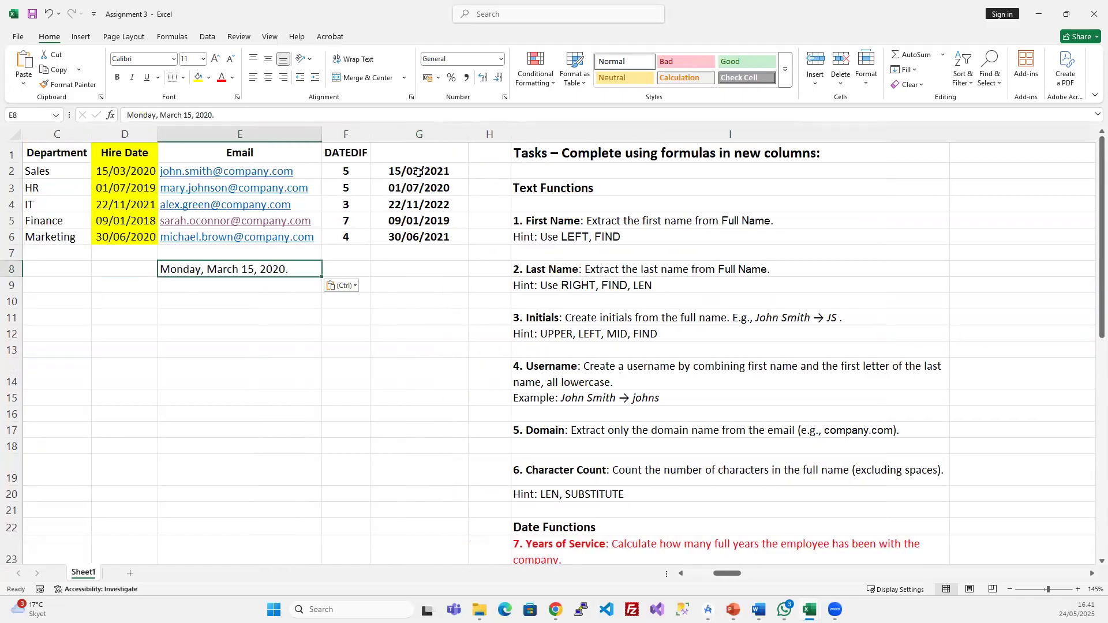
drag(419, 172, 416, 233)
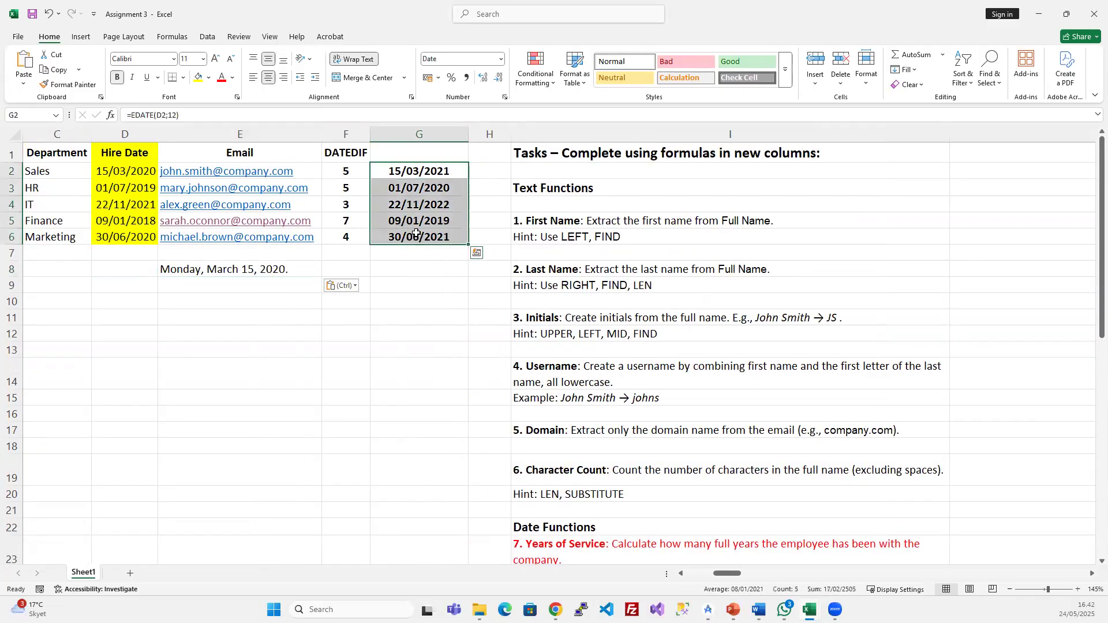
key(Delete)
click(390, 289)
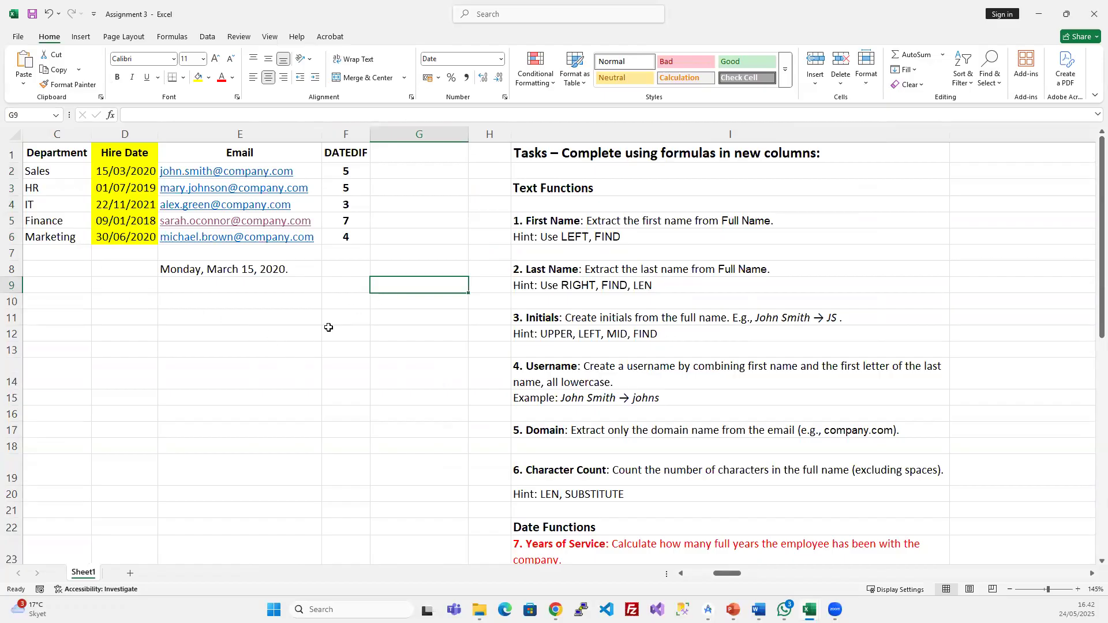
scroll(289, 313, left, 1)
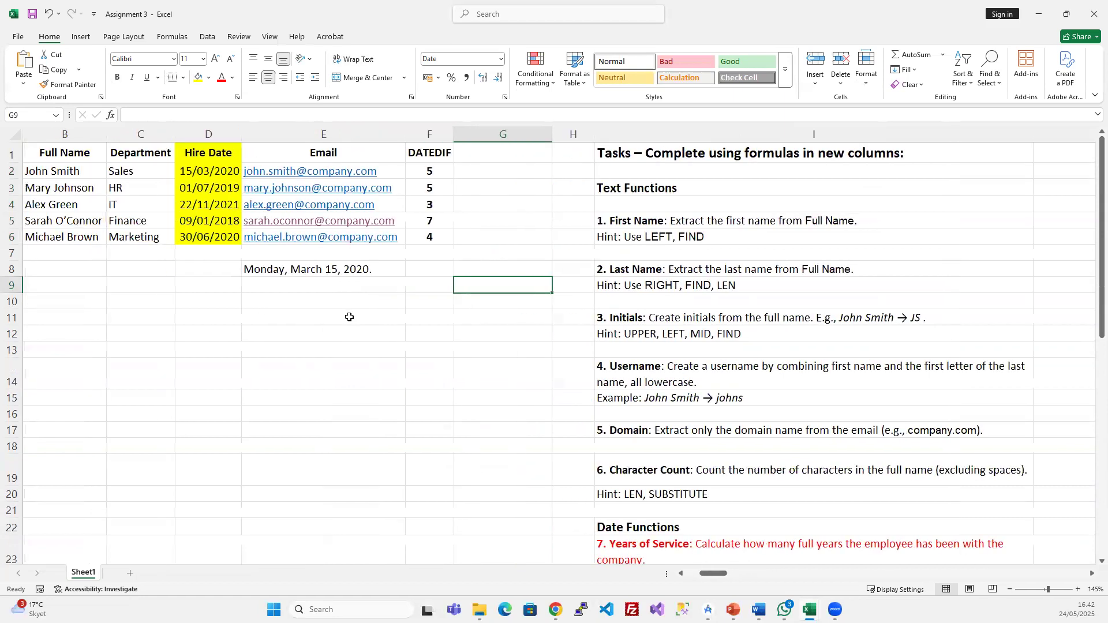
- Enter =TEXT(D2;"dddd") in G2 so it shows the weekday Sunday
click(522, 170)
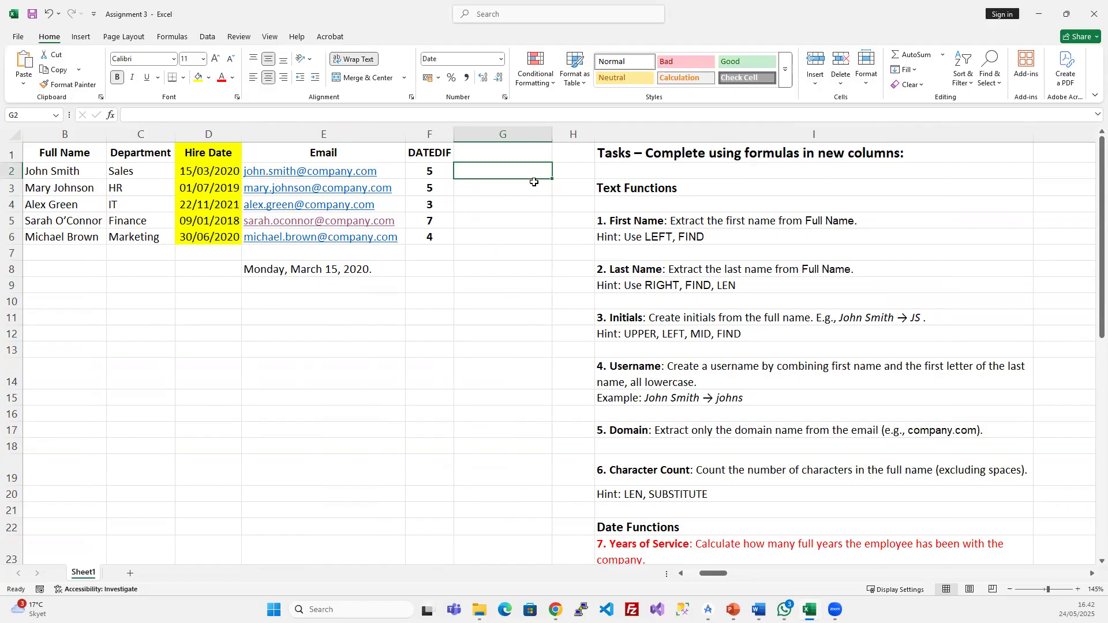
text(=text)
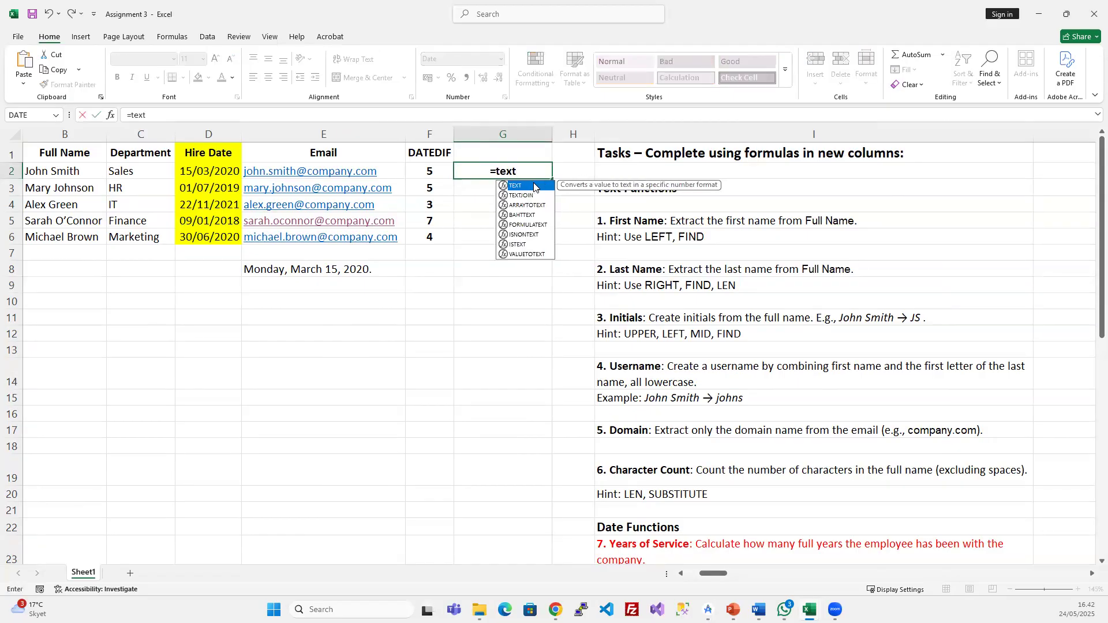
double_click(534, 186)
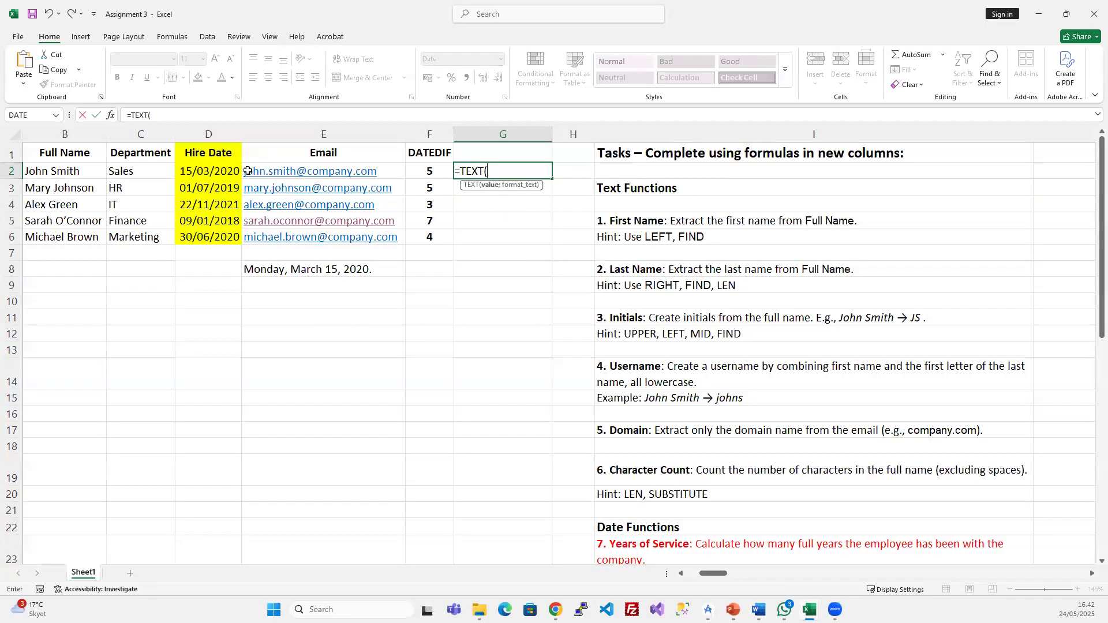
click(222, 171)
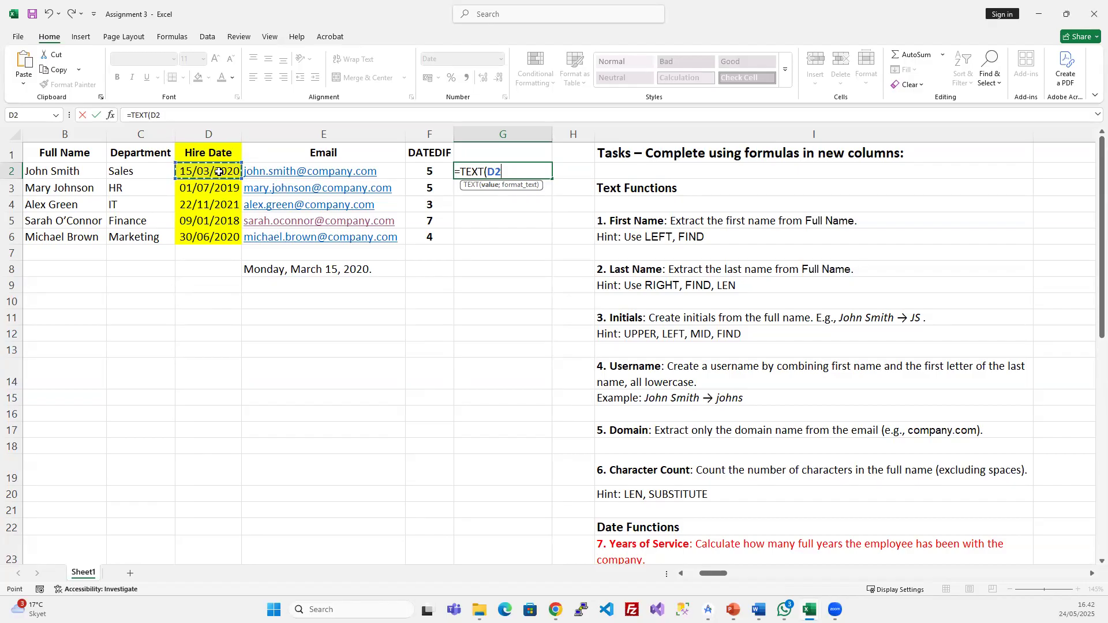
text(;)
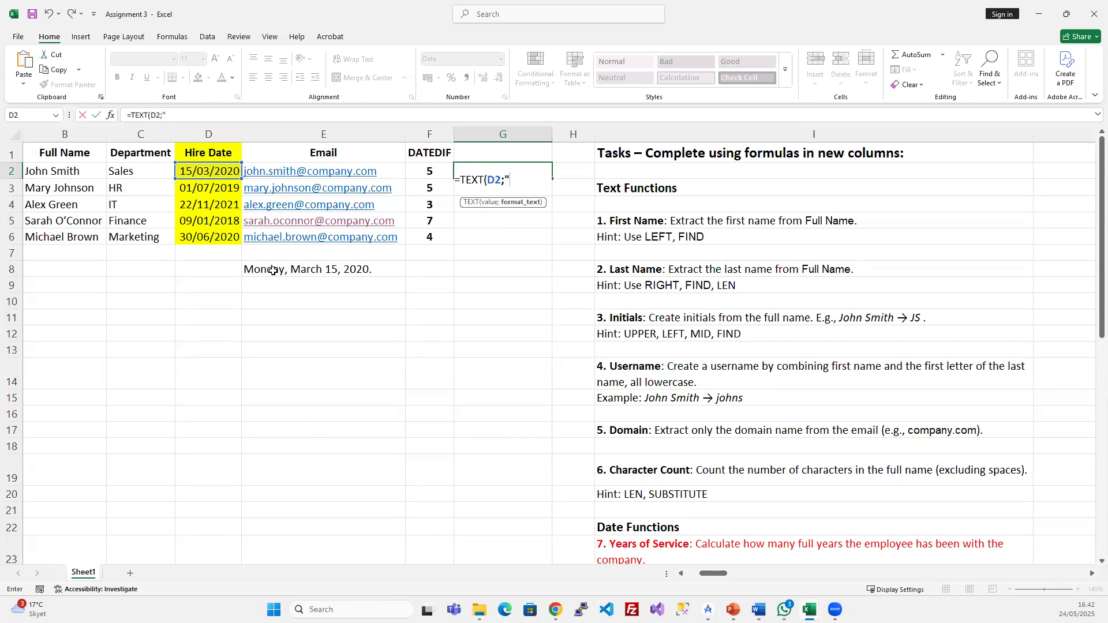
text(dddd"))
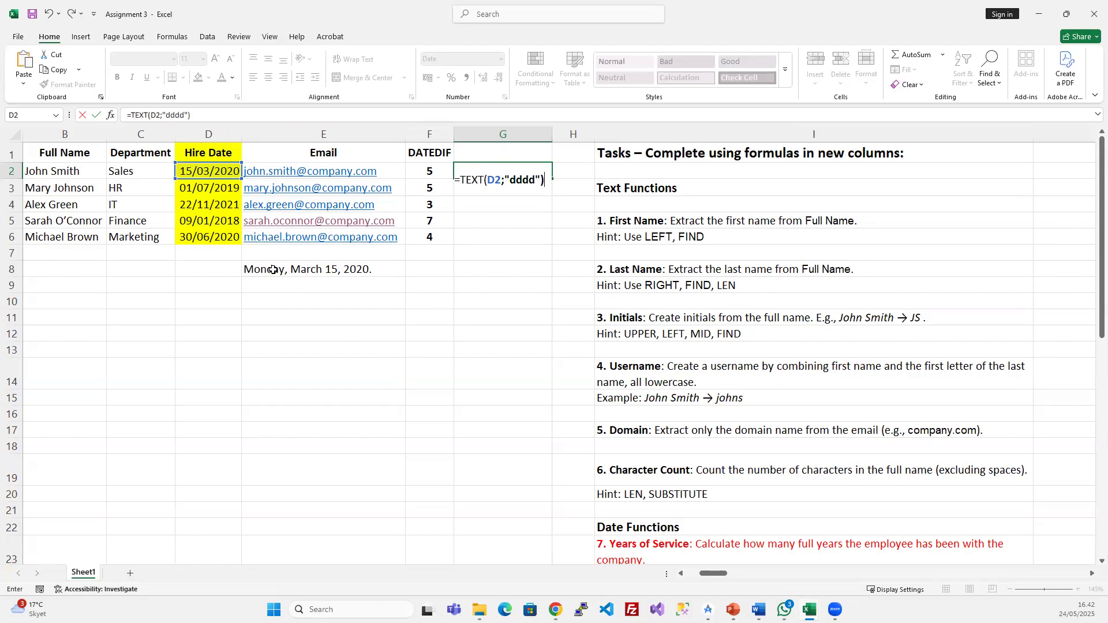
key(Return)
click(503, 173)
click(209, 172)
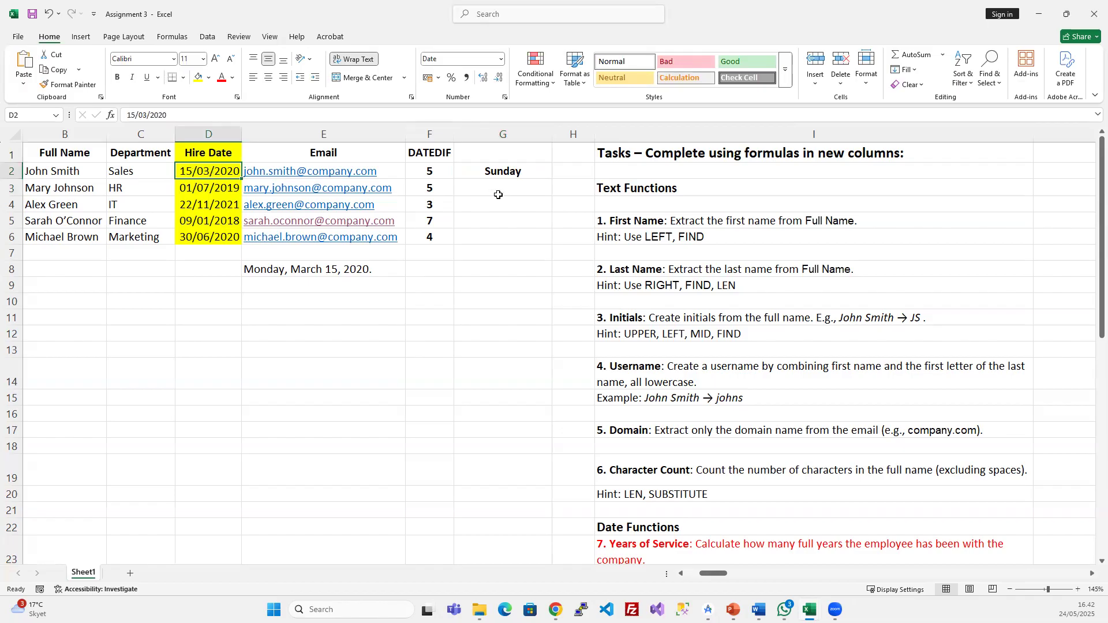
- Copy the first hire date from D2 into D12
click(514, 170)
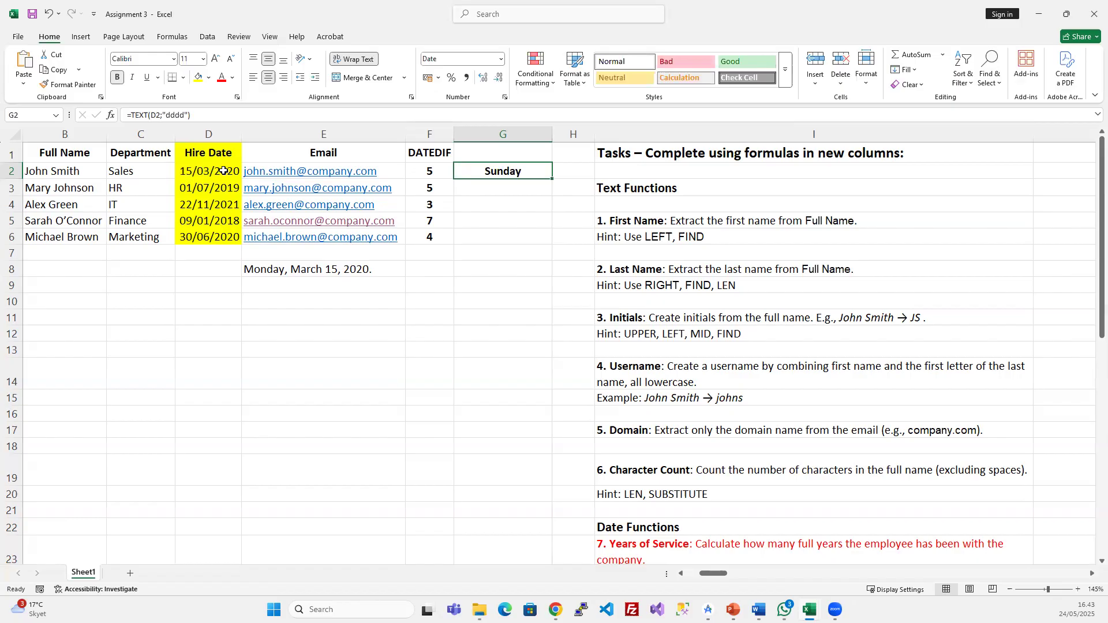
mouse_move(223, 172)
mouse_down()
mouse_move(224, 204)
mouse_move(230, 174)
mouse_up()
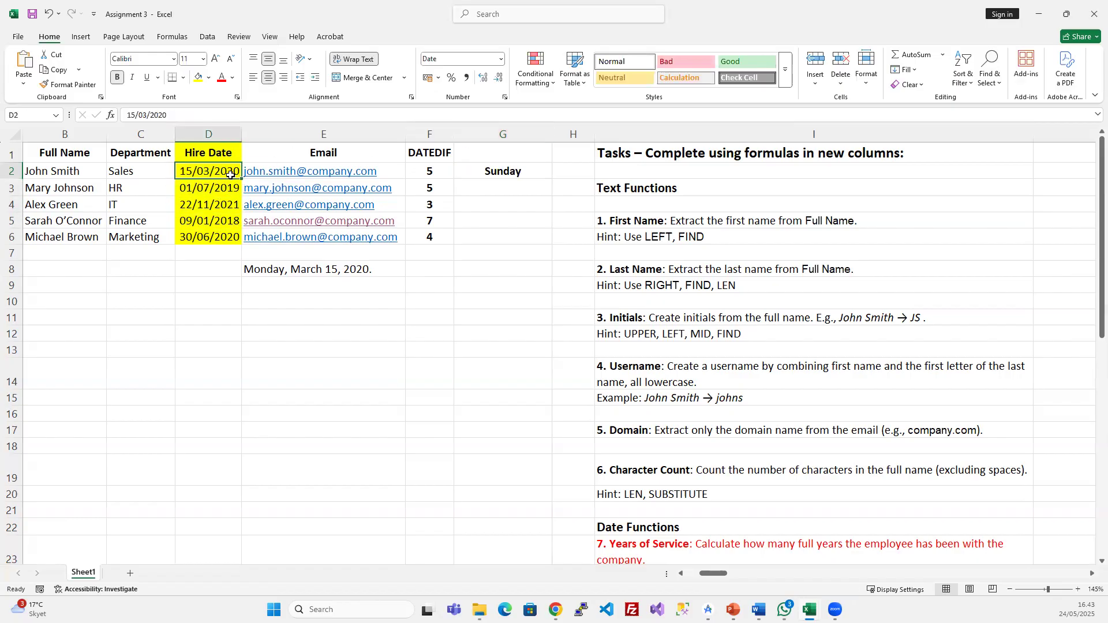
key(ctrl+c)
click(198, 334)
key(ctrl+v)
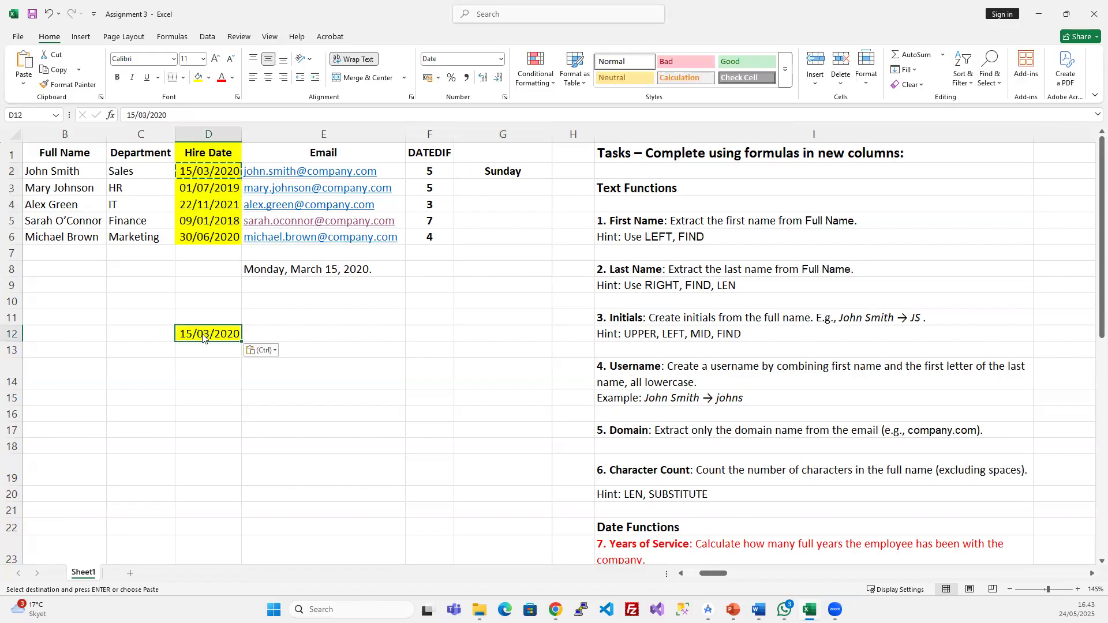
- Give D12 the custom number format dddd so it displays Sunday
right_click(200, 338)
click(250, 260)
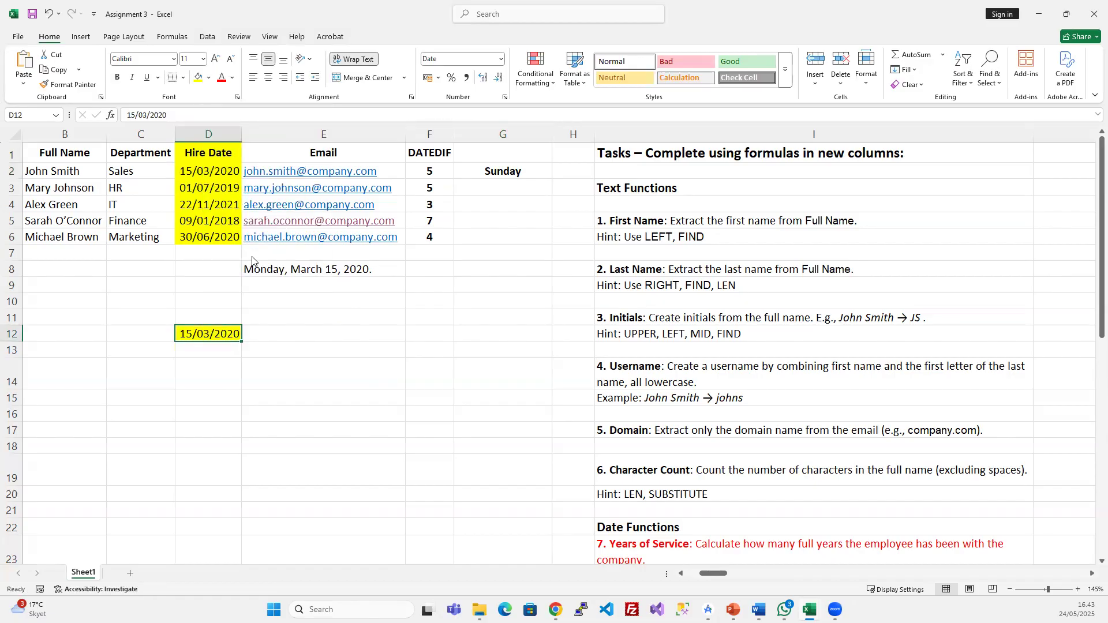
drag(252, 65, 610, 112)
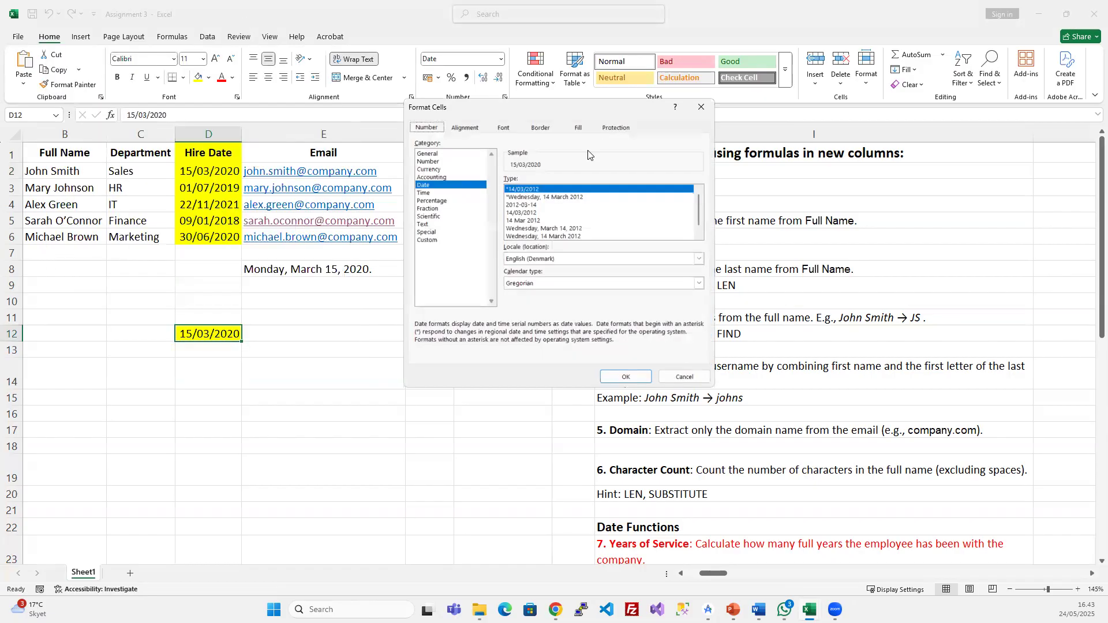
click(429, 240)
click(557, 189)
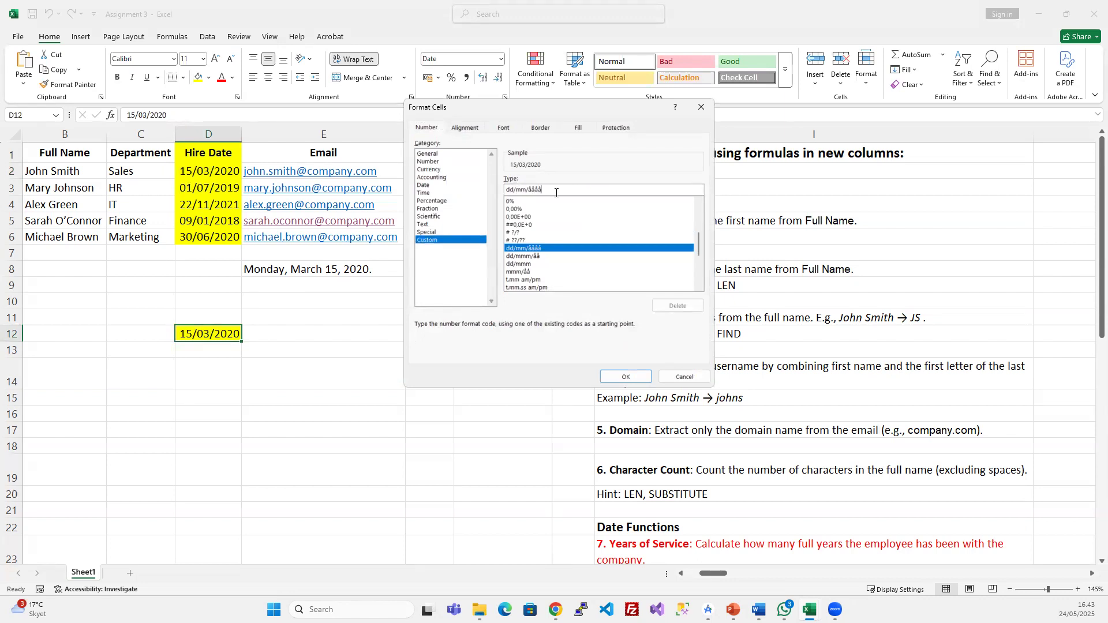
mouse_move(545, 191)
mouse_down()
mouse_move(527, 189)
mouse_move(560, 187)
mouse_up()
double_click(530, 189)
drag(508, 189, 606, 198)
key(BackSpace)
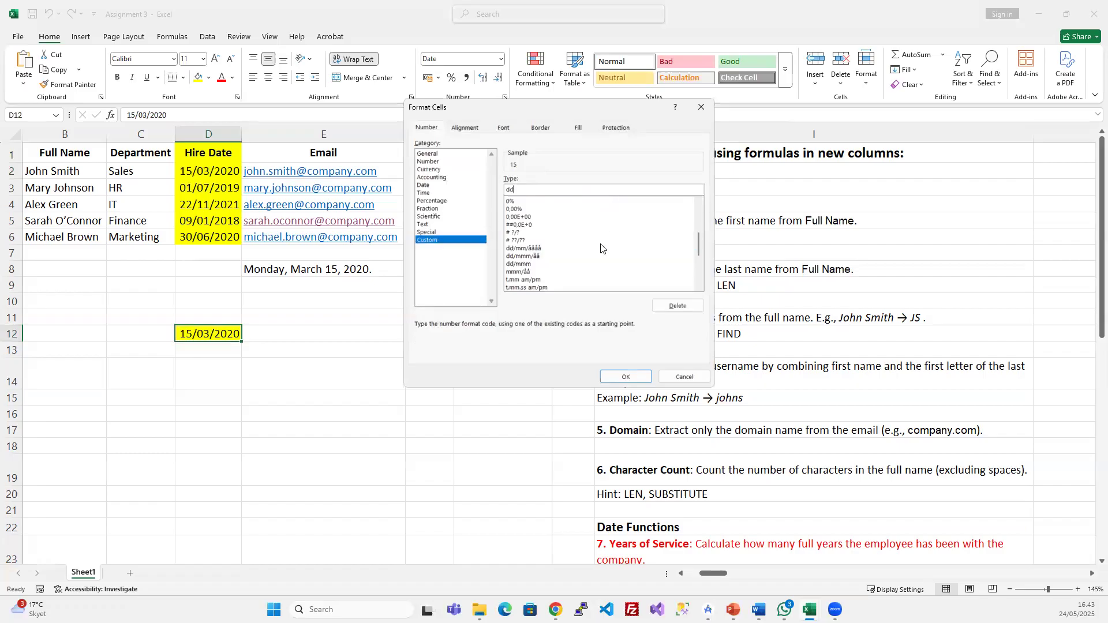
text(dd)
click(627, 377)
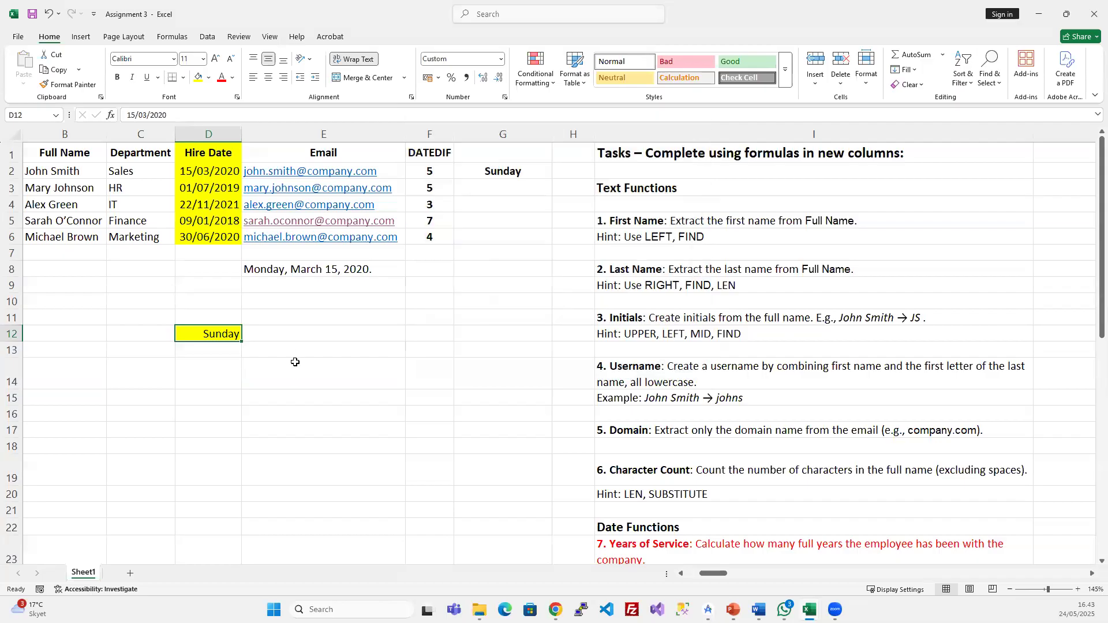
- Recheck D12's Format Cells settings and close them without changes
click(294, 362)
click(499, 172)
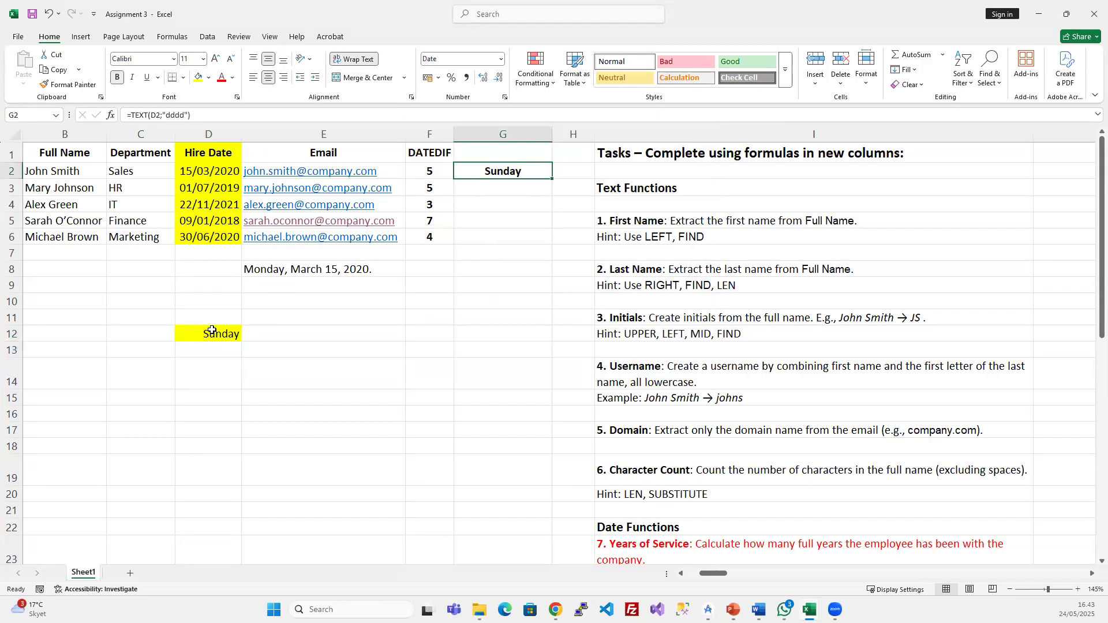
click(212, 330)
right_click(227, 336)
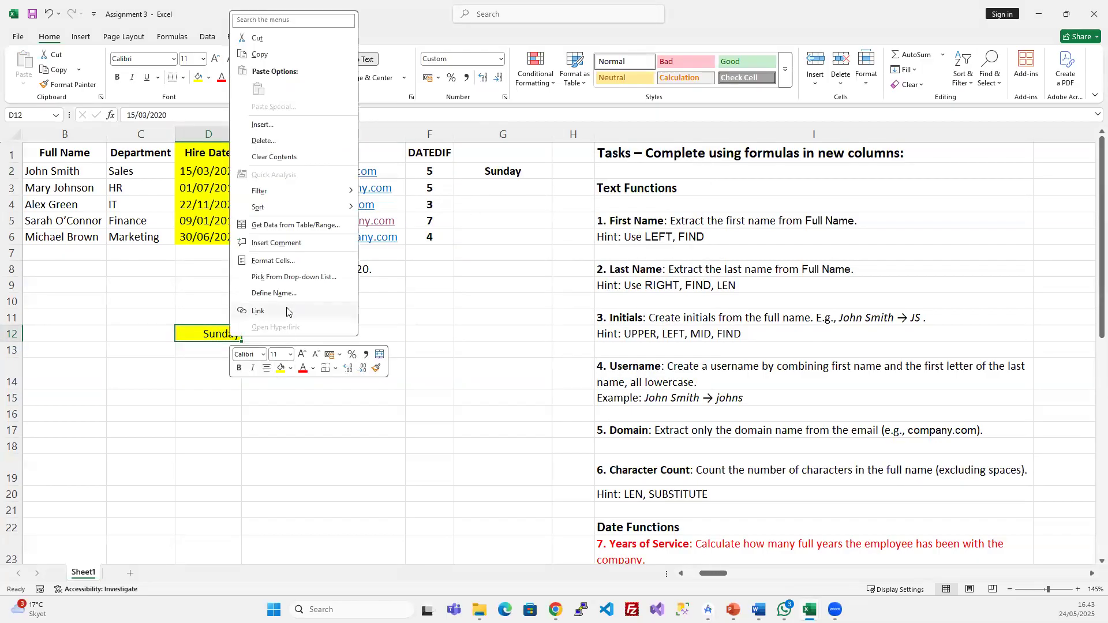
click(293, 260)
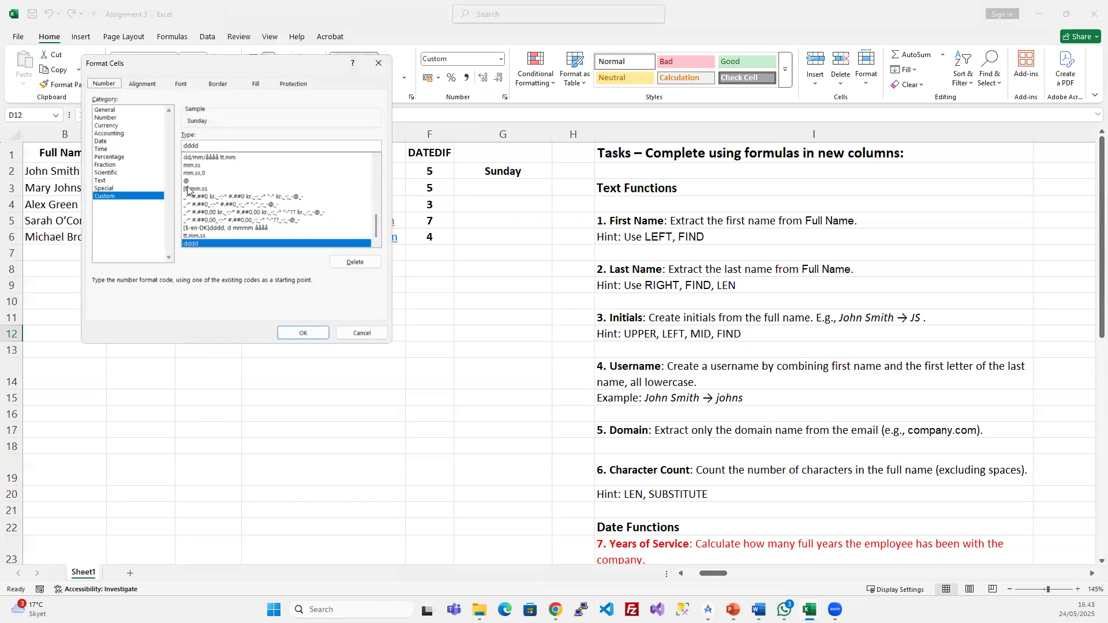
click(378, 63)
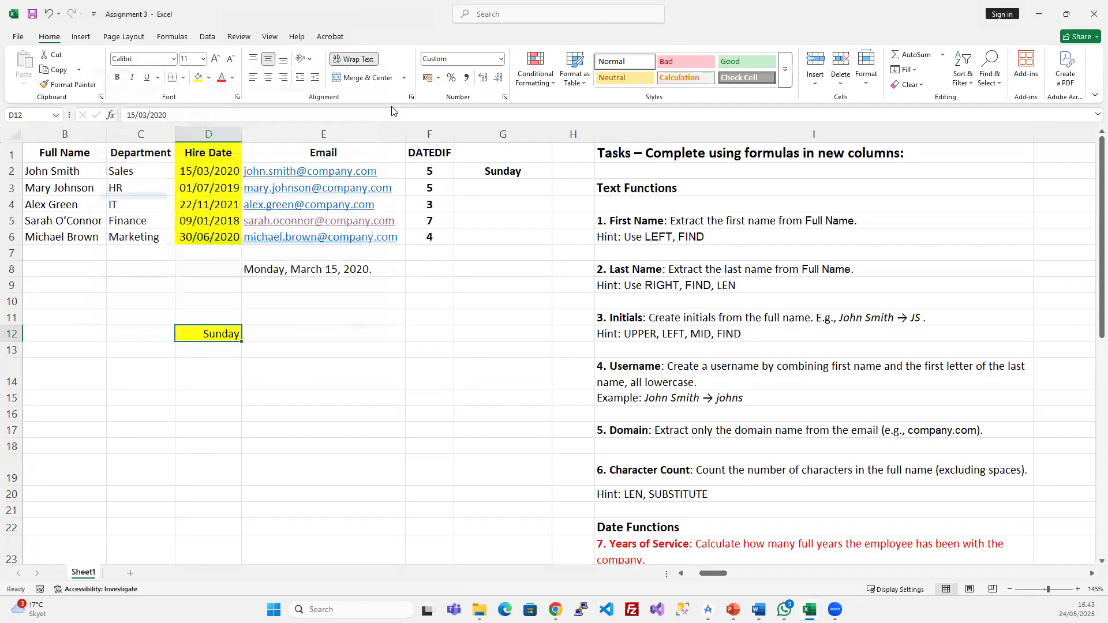
click(499, 170)
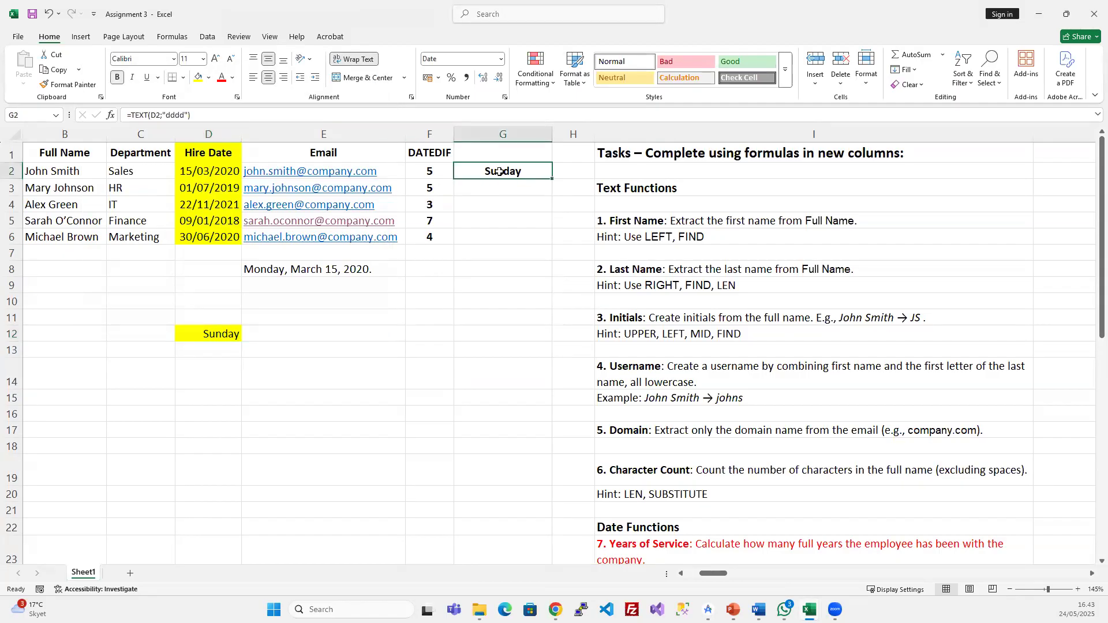
- Widen column G and left-align the weekday in G2
click(184, 116)
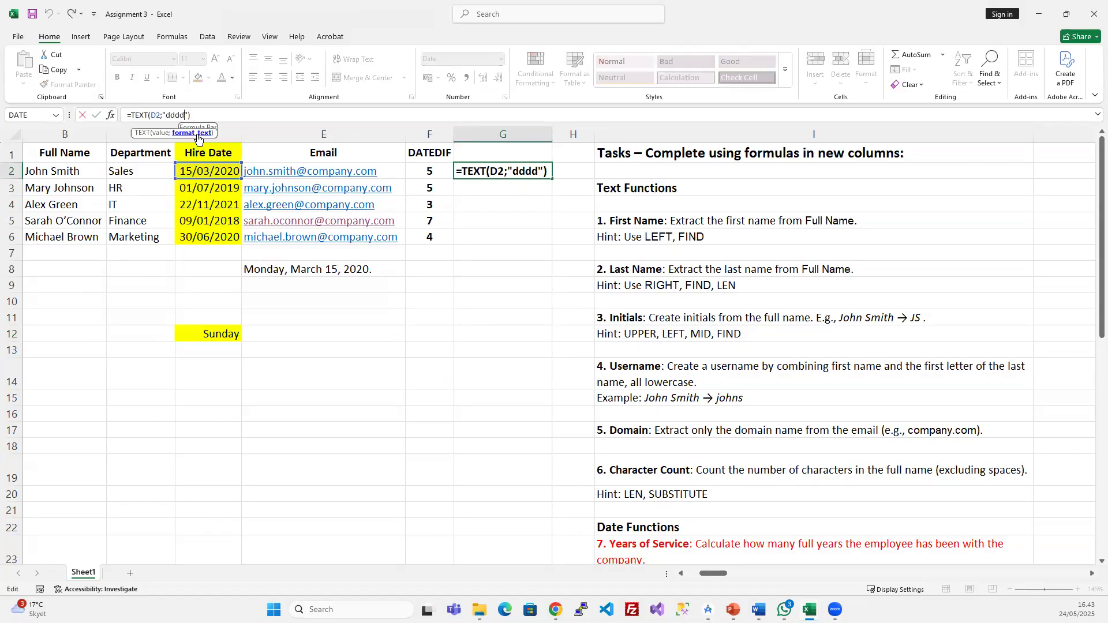
text(,)
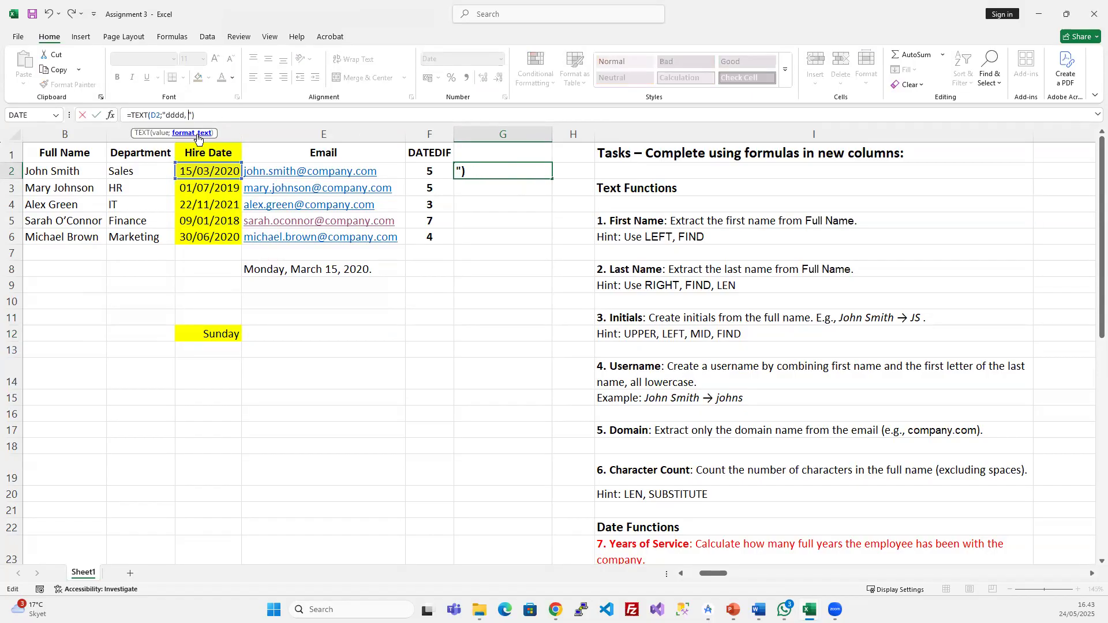
click(553, 134)
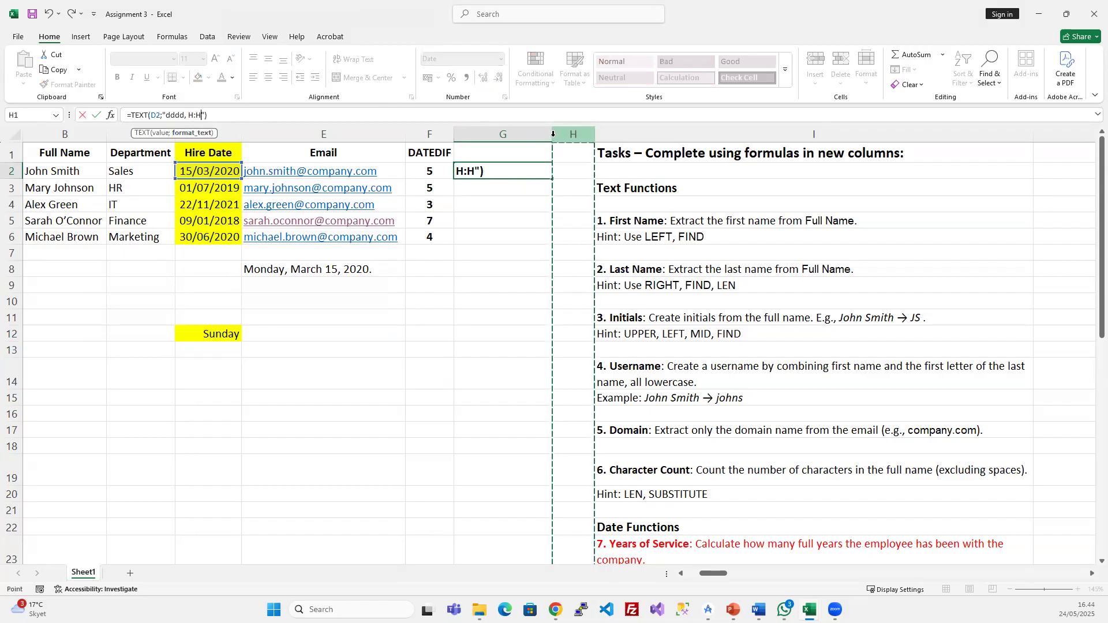
key(Escape)
drag(552, 133, 948, 134)
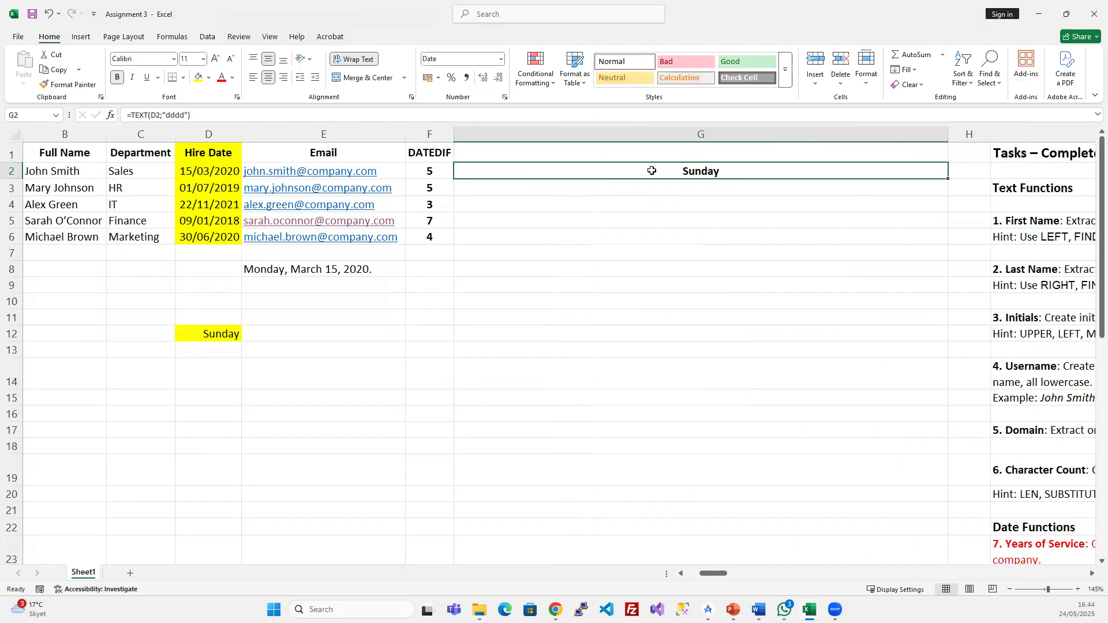
click(253, 76)
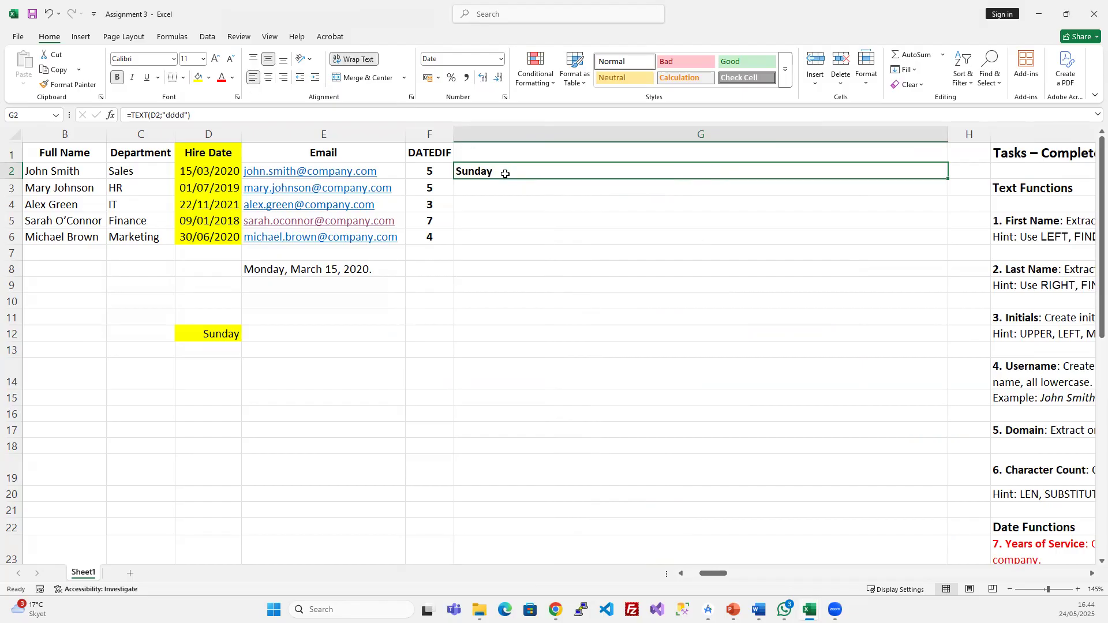
- Change G2's format to "dddd, mmmm dd, åååå." and fill it down to G6
double_click(506, 172)
click(540, 179)
text(, )
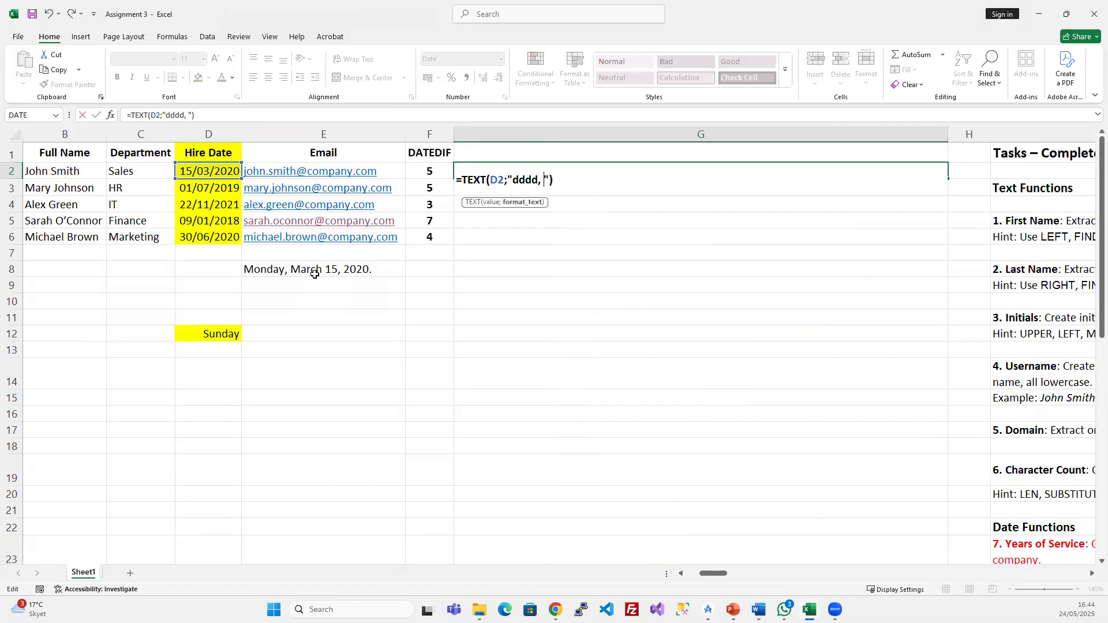
text(mmmm dd)
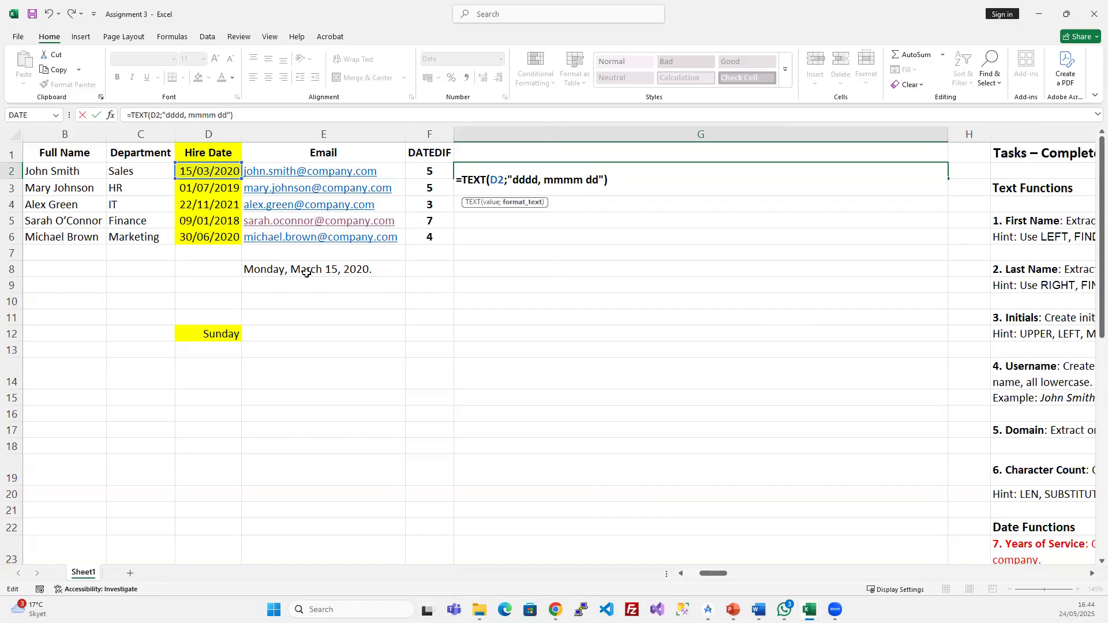
text(, åååå)
text(.)
key(Return)
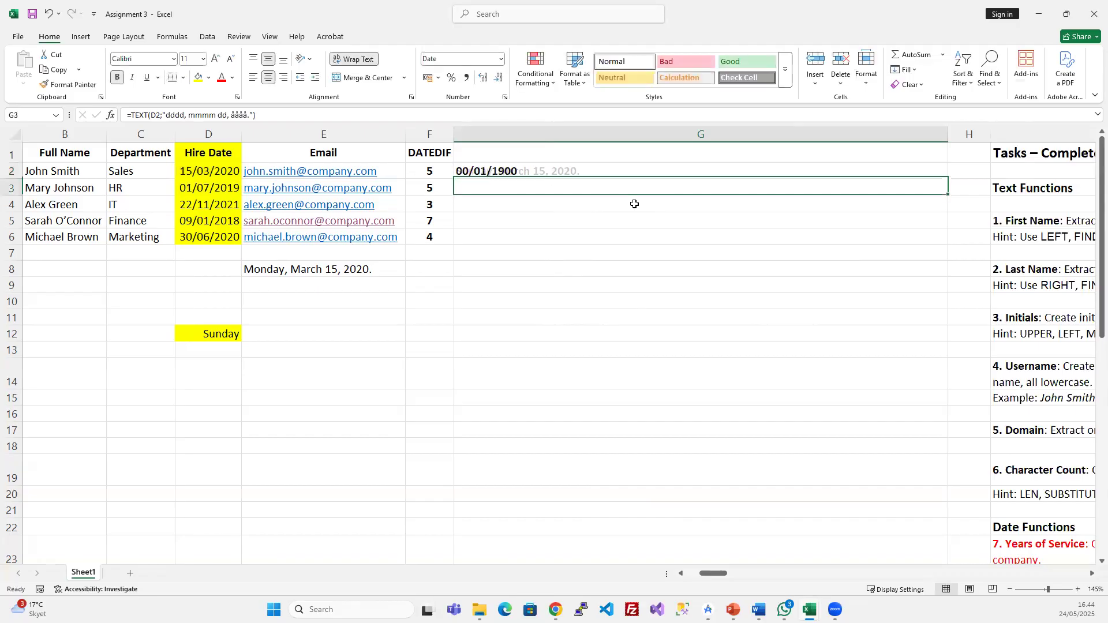
drag(545, 171, 539, 235)
key(ctrl+d)
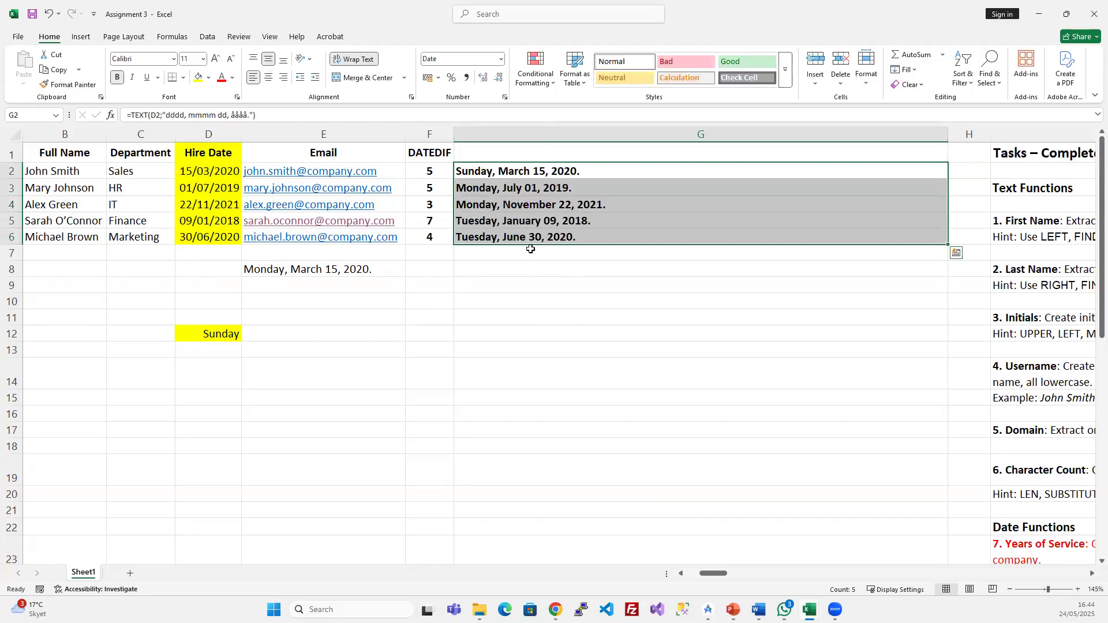
click(211, 217)
- Inspect the filled-down TEXT formulas in G5 and G6
click(480, 218)
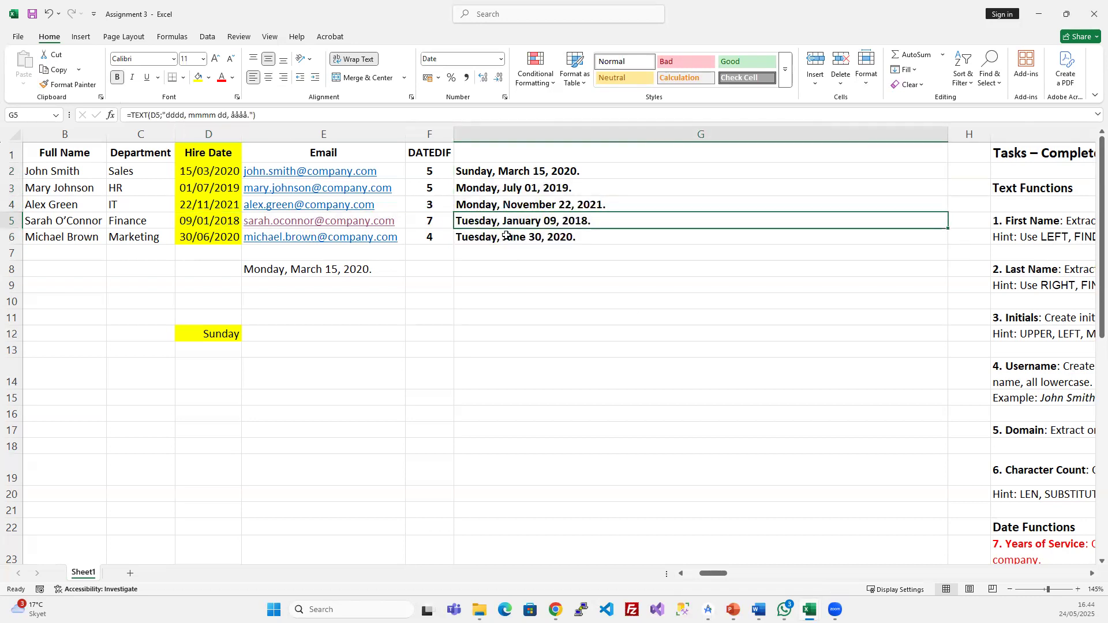
drag(149, 114, 135, 115)
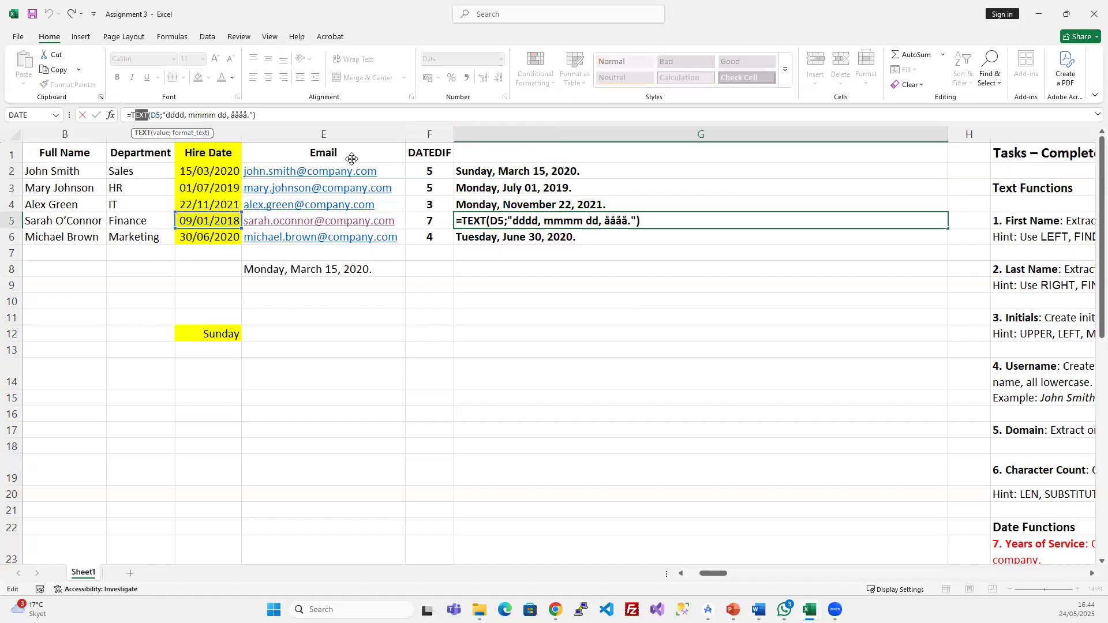
key(Escape)
click(554, 253)
click(562, 329)
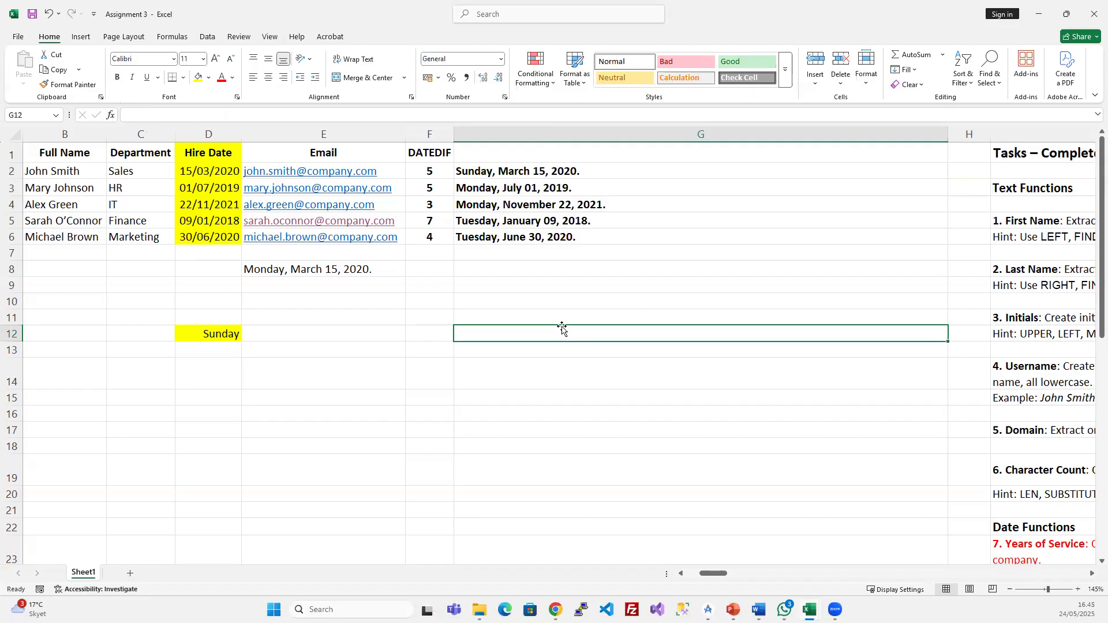
click(503, 236)
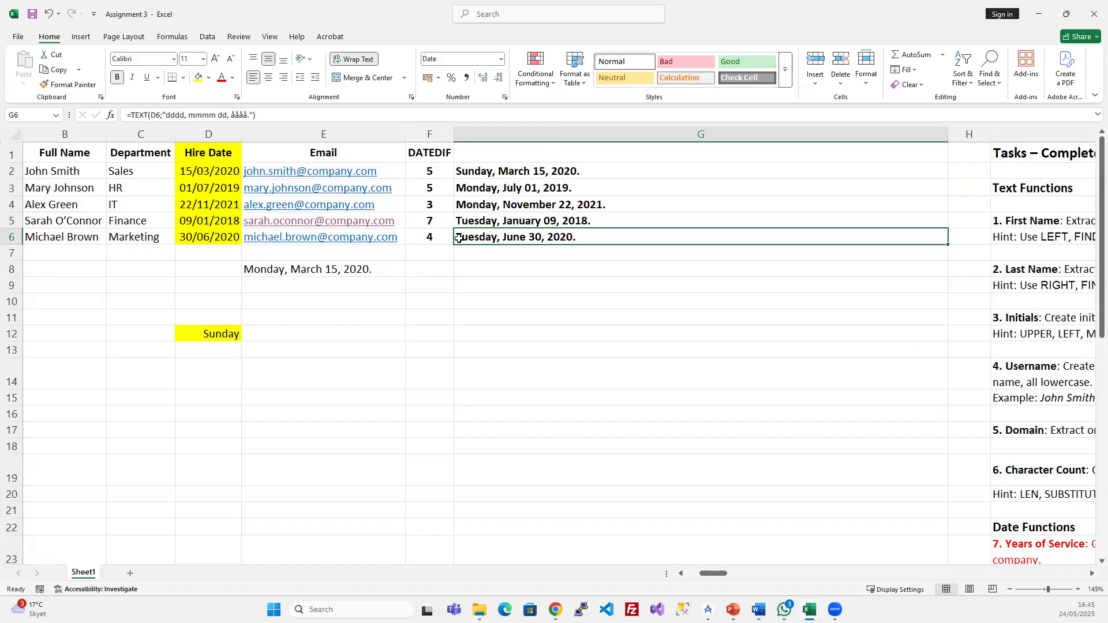
right_click(219, 332)
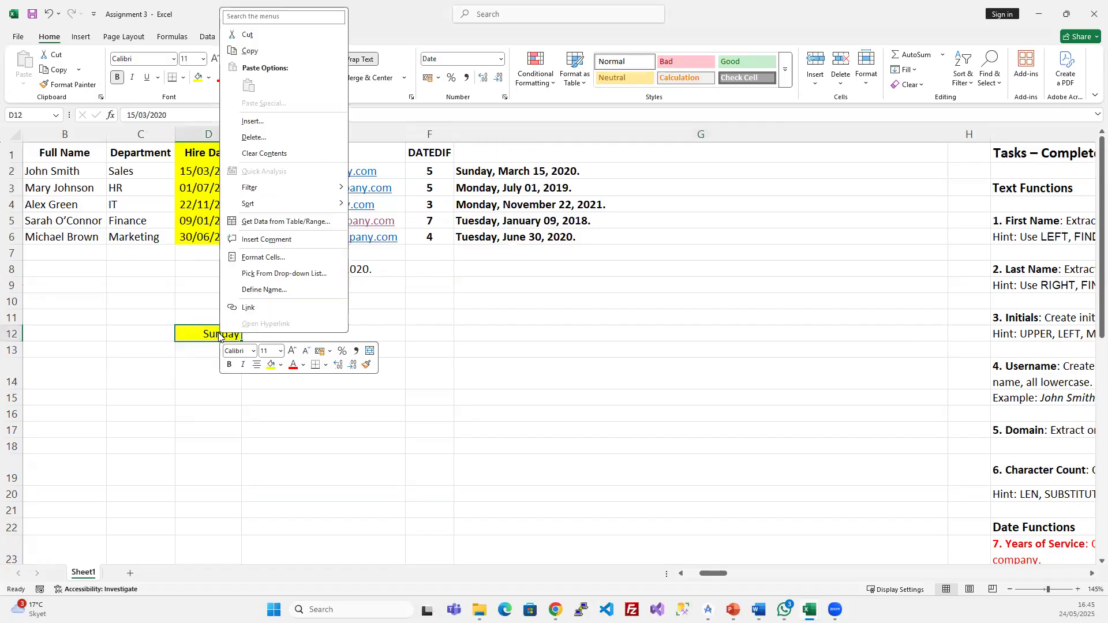
key(ctrl+1)
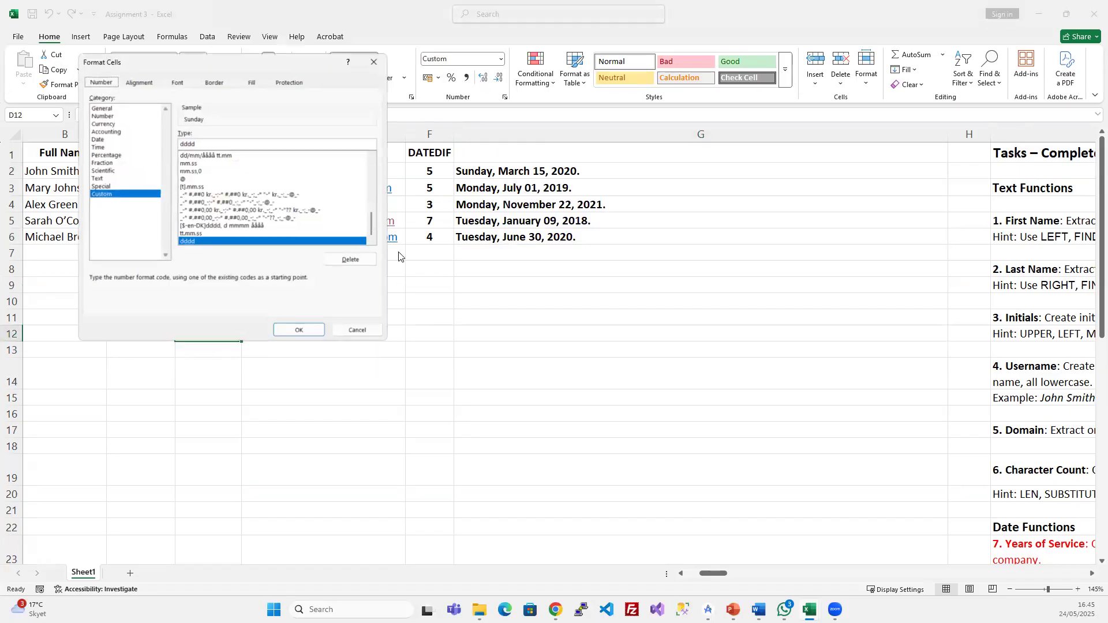
drag(314, 66, 782, 167)
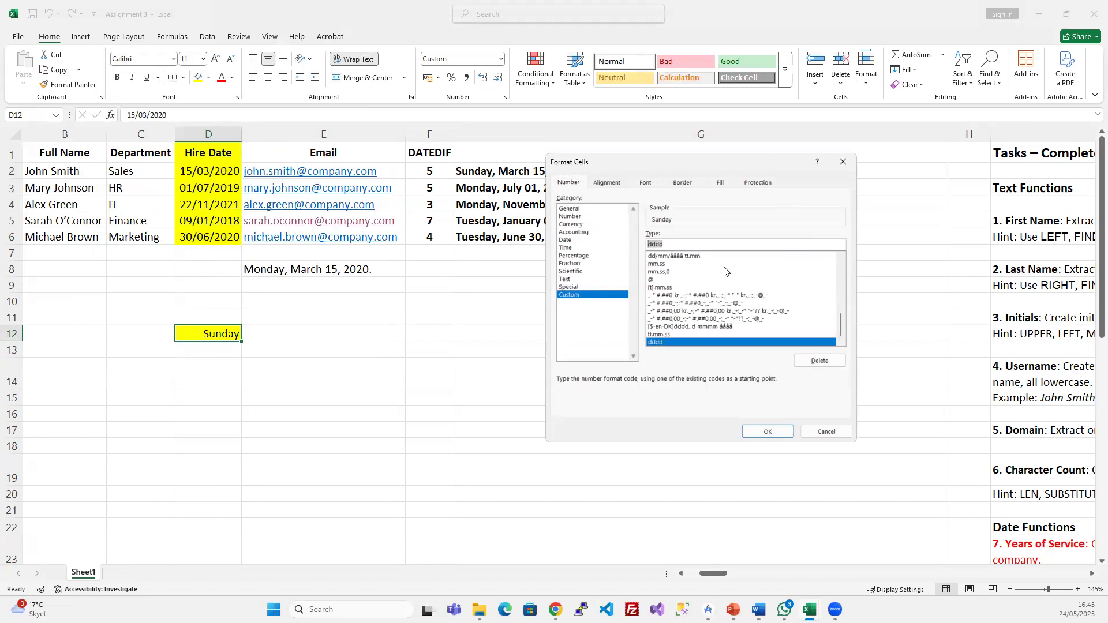
key(BackSpace)
text(dd)
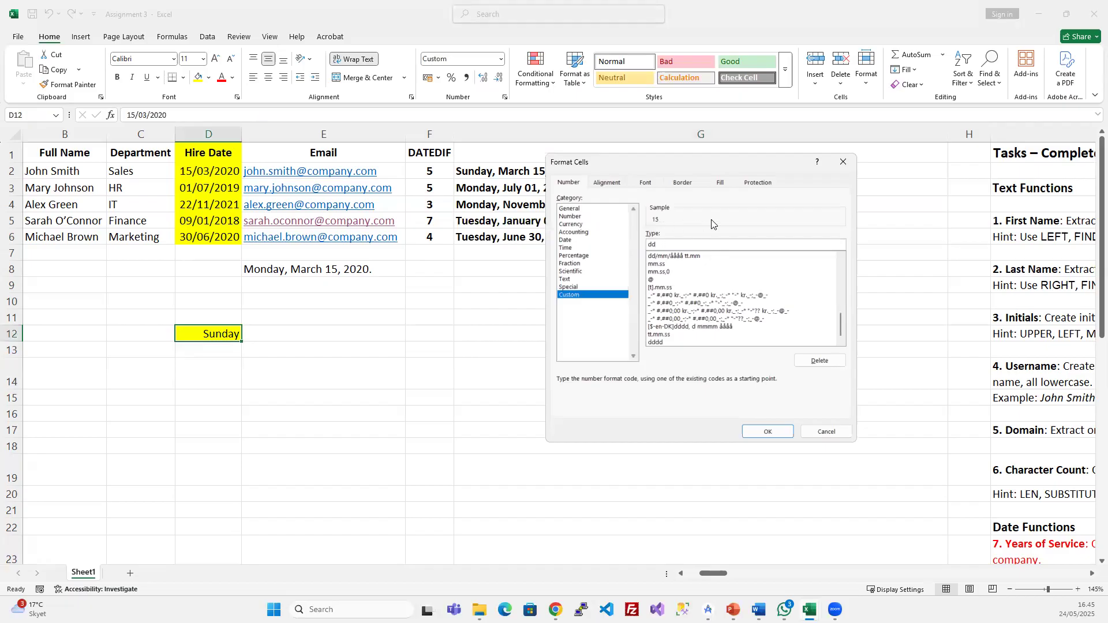
text(d)
text(dddd)
key(BackSpace)
key(BackSpace)
key(BackSpace)
key(BackSpace)
key(BackSpace)
key(BackSpace)
key(BackSpace)
text(m)
click(826, 432)
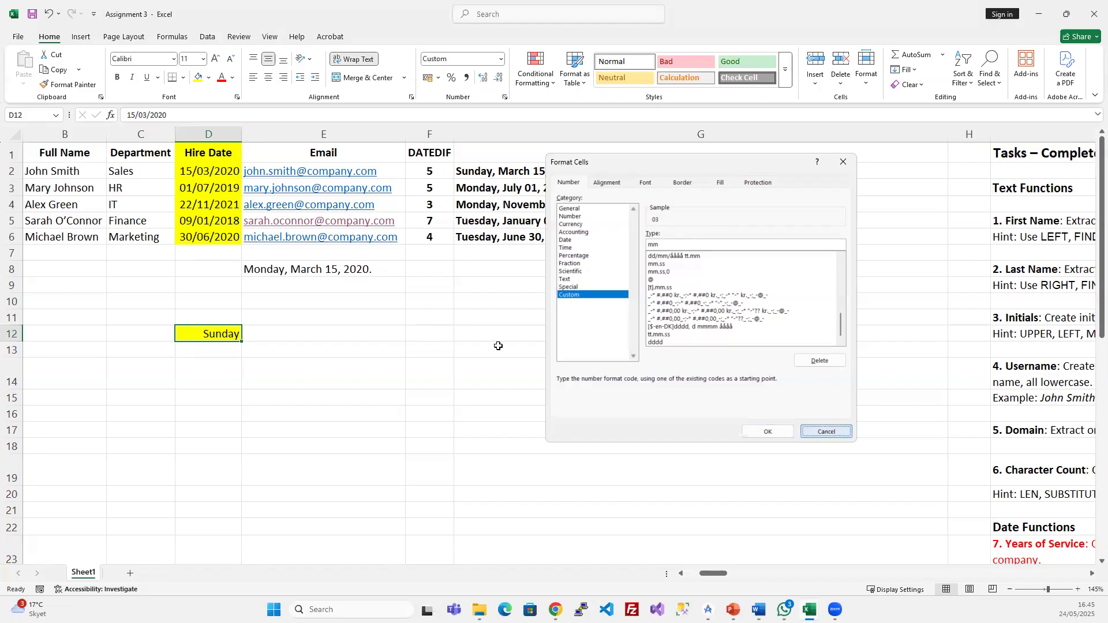
click(207, 173)
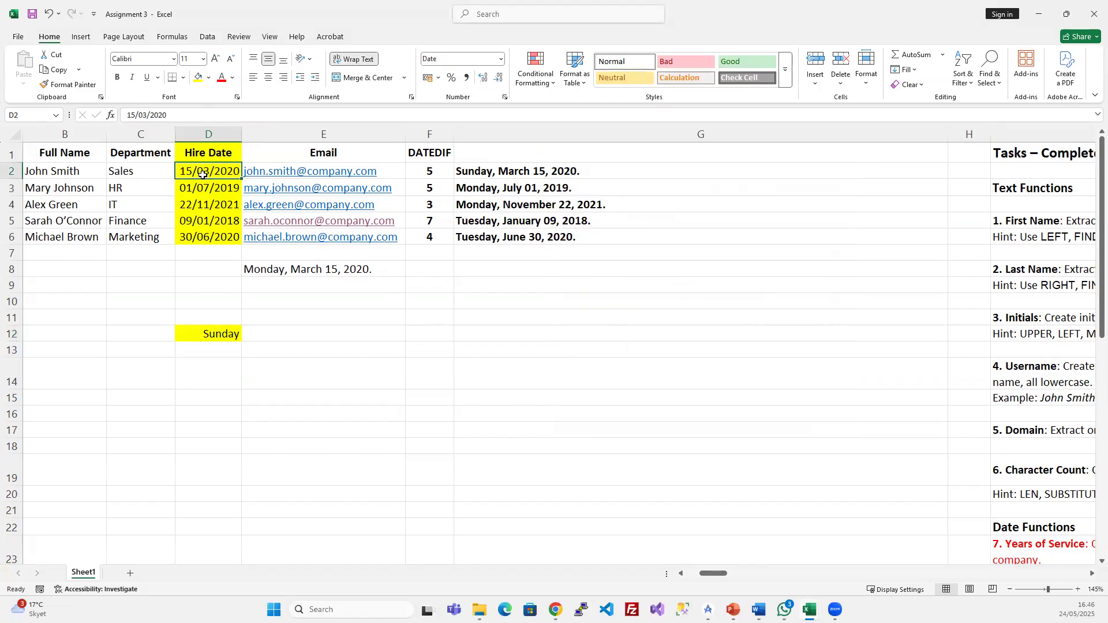
click(229, 332)
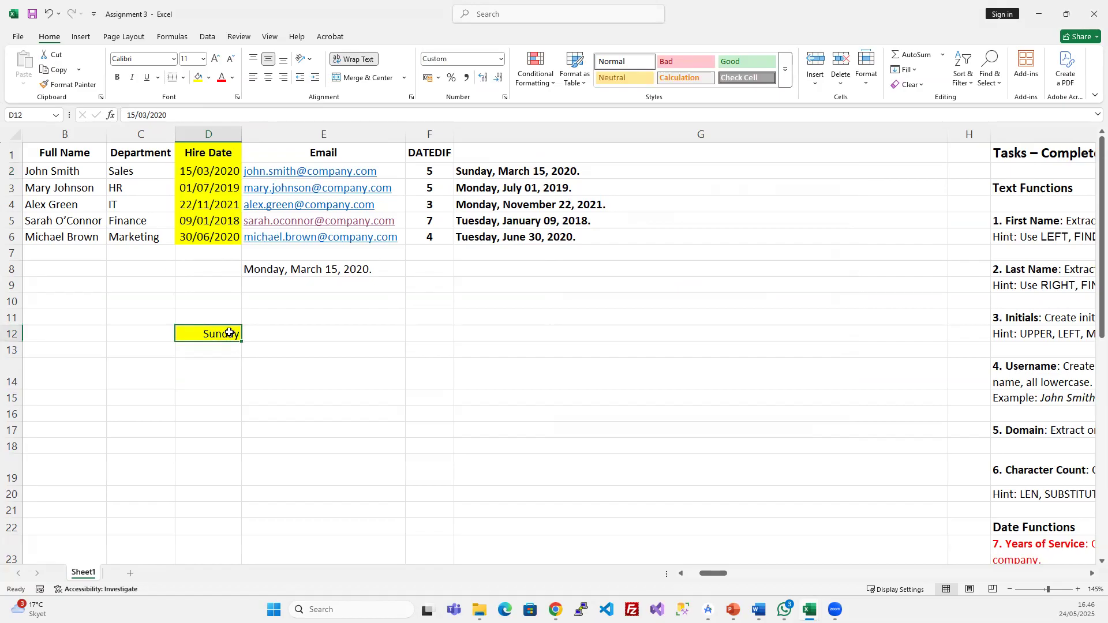
right_click(229, 333)
click(283, 258)
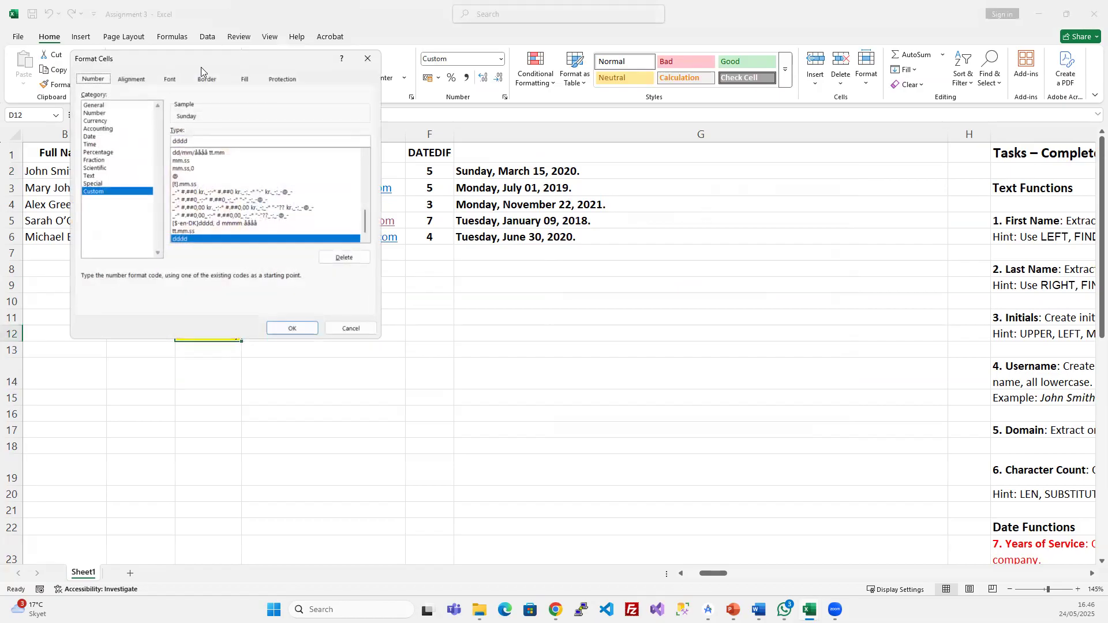
drag(209, 60, 670, 180)
double_click(646, 260)
text(mm)
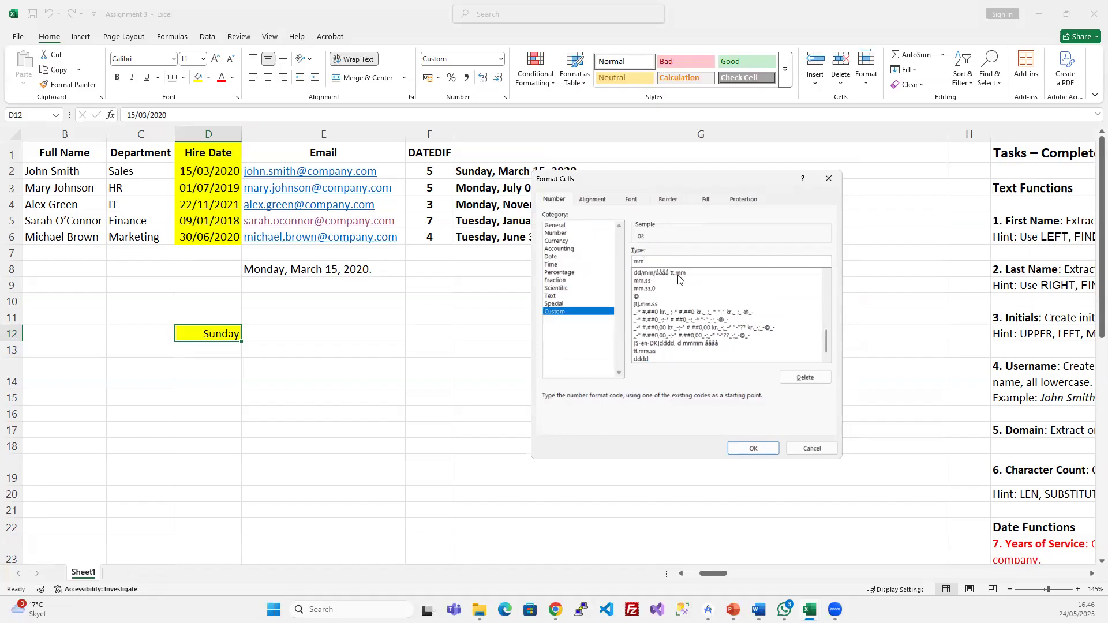
text(mmmmmmmmm)
key(BackSpace)
key(BackSpace)
key(BackSpace)
key(BackSpace)
key(BackSpace)
key(BackSpace)
key(BackSpace)
key(BackSpace)
text(y)
key(BackSpace)
text(å)
text(å)
key(BackSpace)
text(å)
click(812, 446)
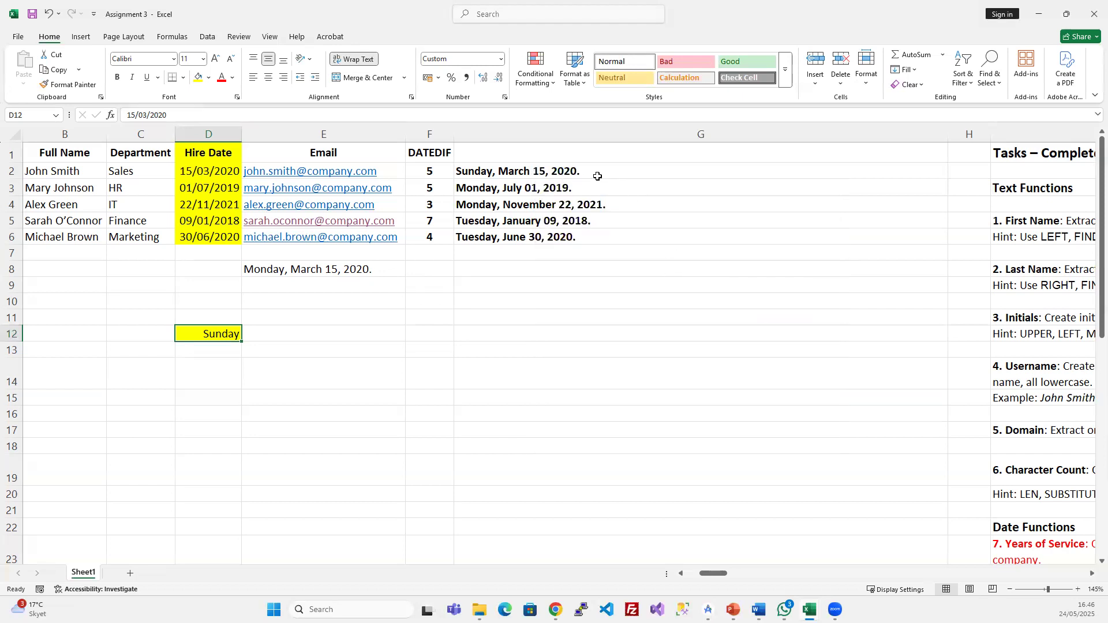
- Remove the extra å from G2's year code and confirm the dates in G2:G6
click(596, 173)
click(244, 114)
key(BackSpace)
key(Return)
drag(479, 174, 484, 242)
click(500, 313)
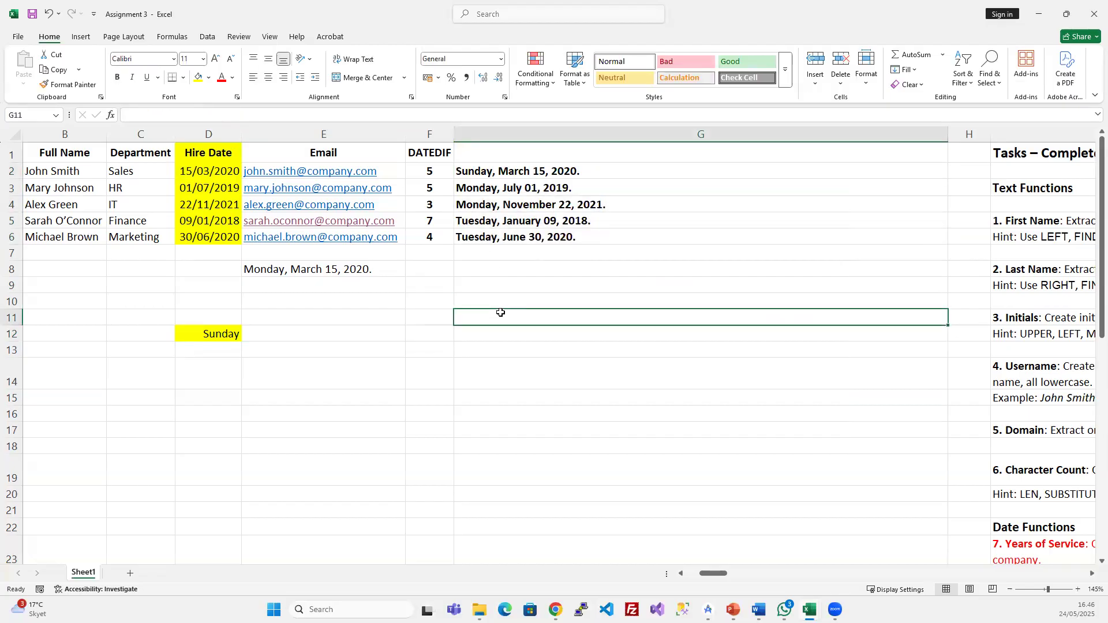
click(529, 239)
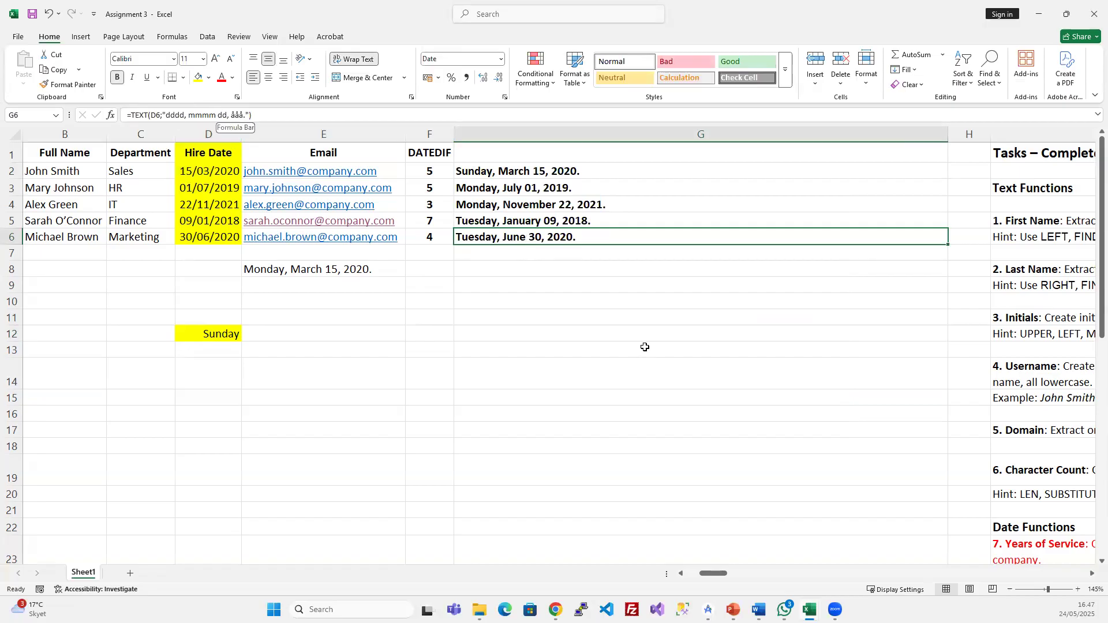
click(712, 343)
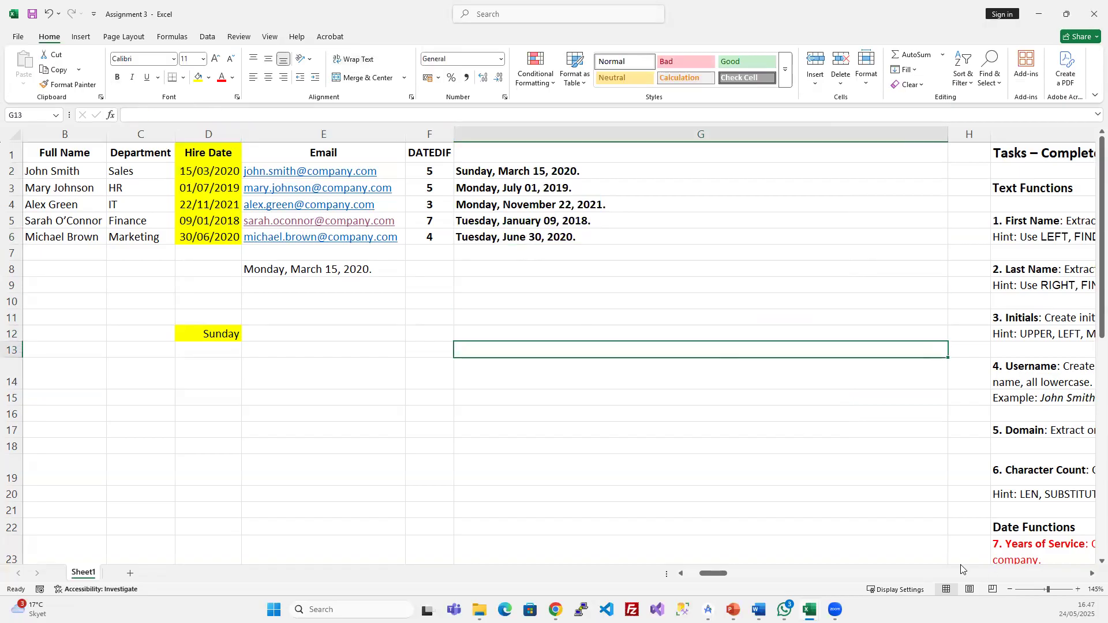
- Autofit column G to fit the full written hire dates
drag(726, 575, 792, 575)
scroll(747, 378, down, 1)
scroll(747, 378, down, 7)
scroll(746, 383, up, 7)
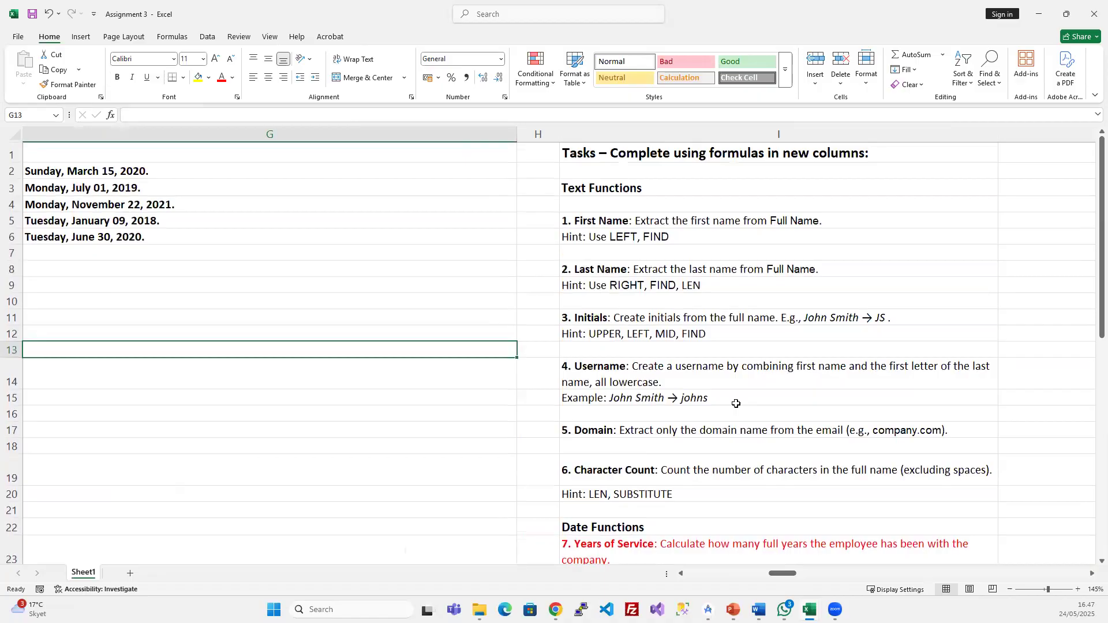
double_click(517, 134)
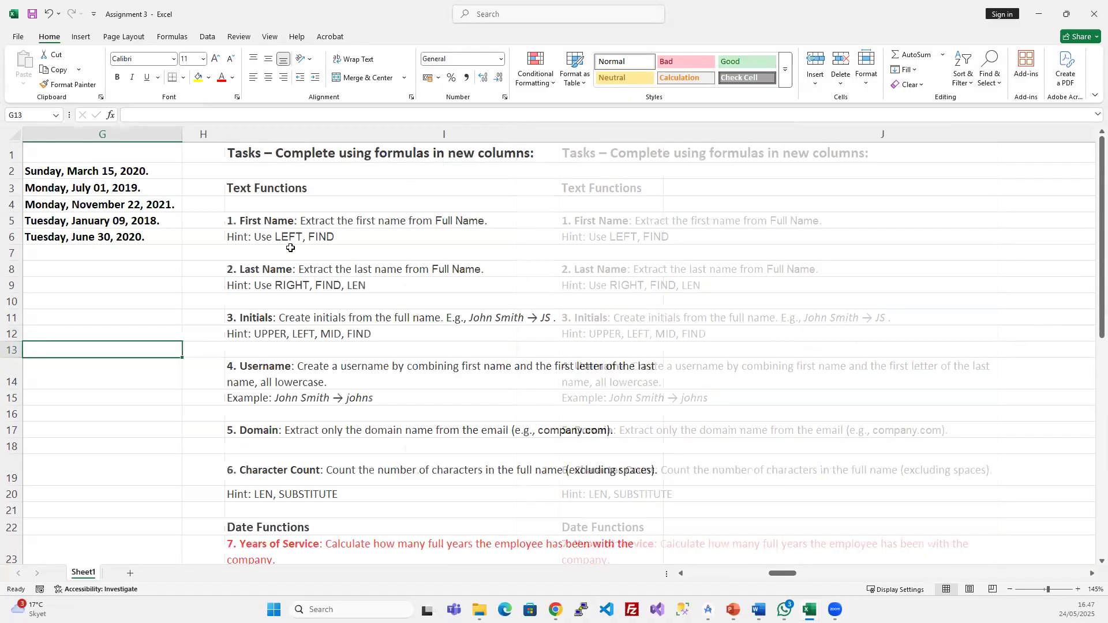
scroll(398, 271, left, 3)
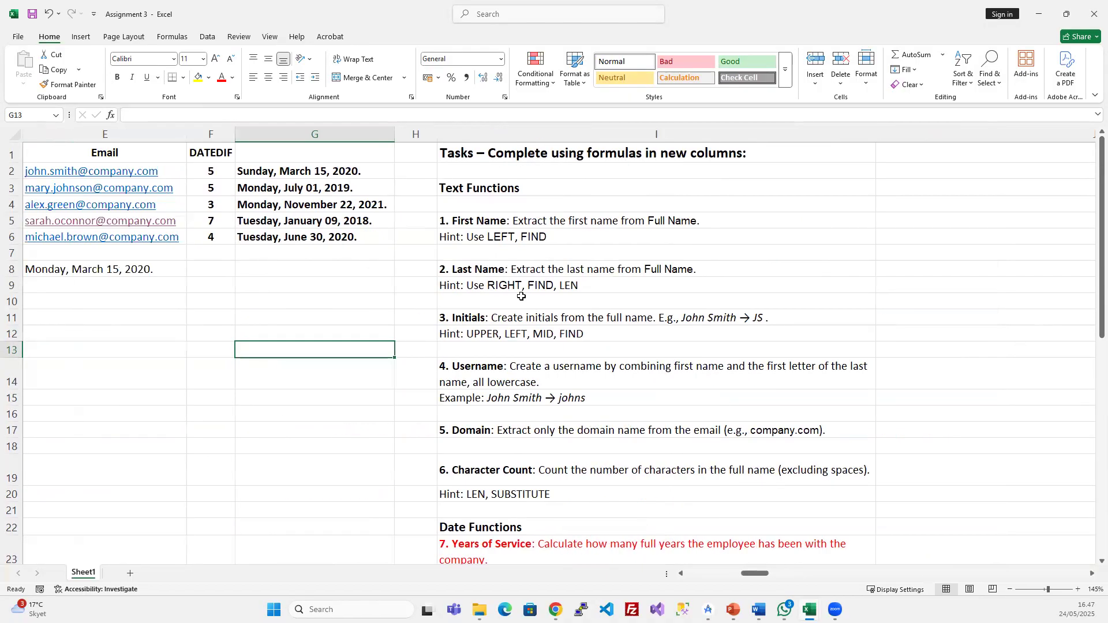
scroll(521, 296, left, 5)
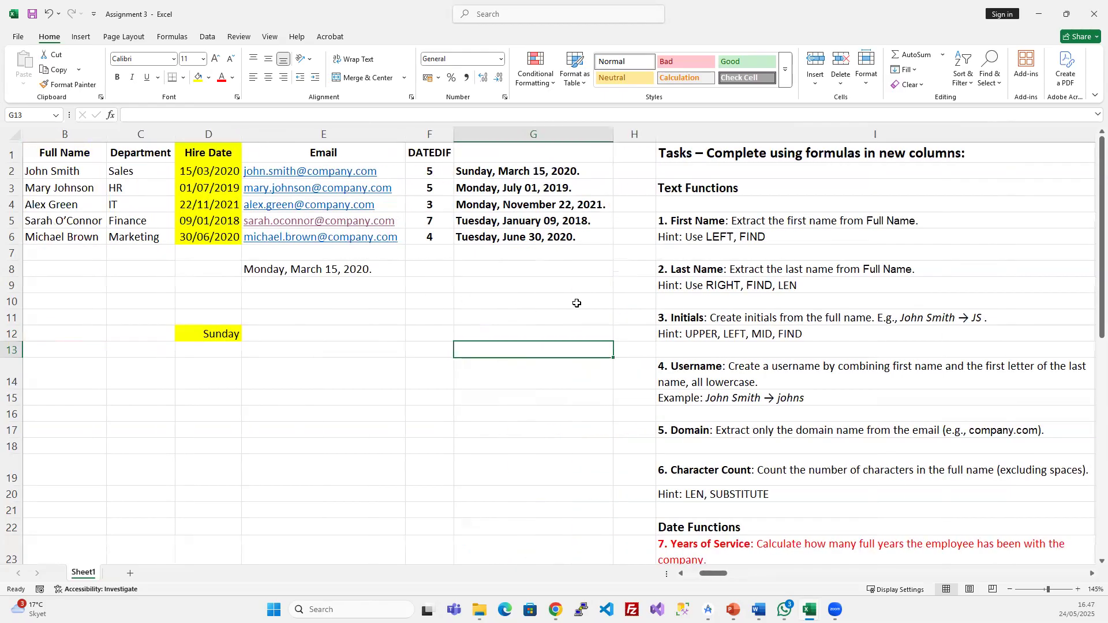
scroll(577, 303, left, 2)
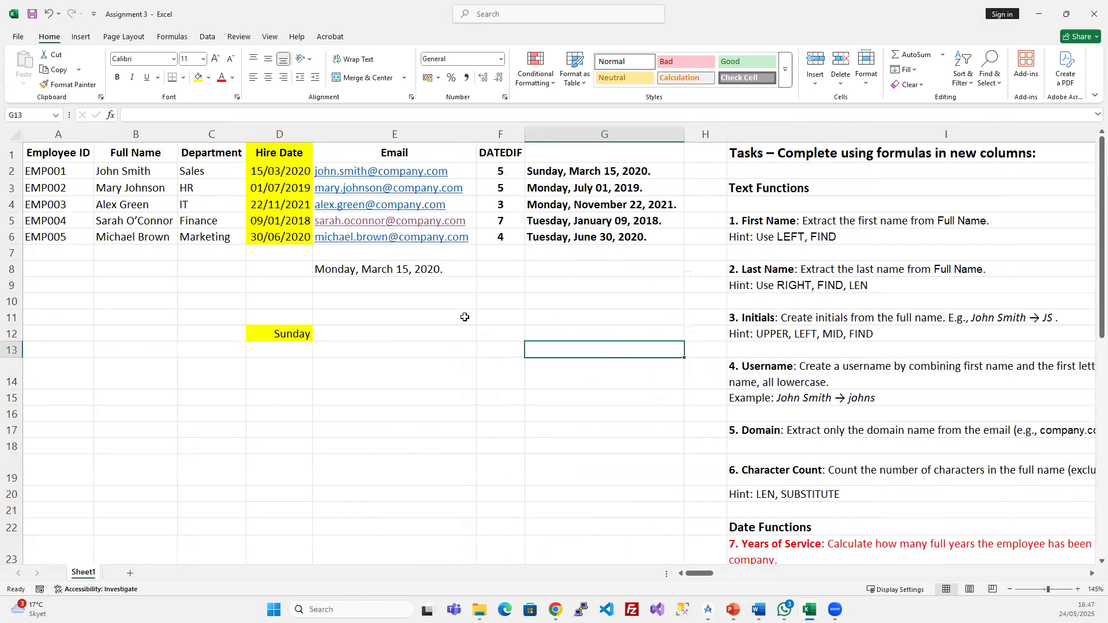
click(510, 332)
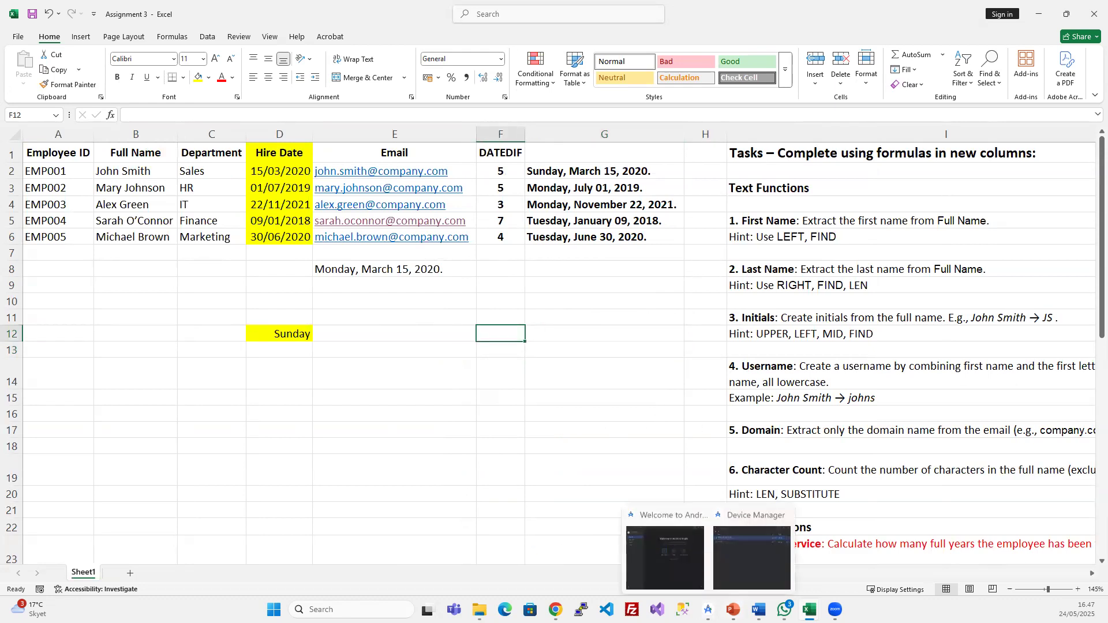
click(750, 554)
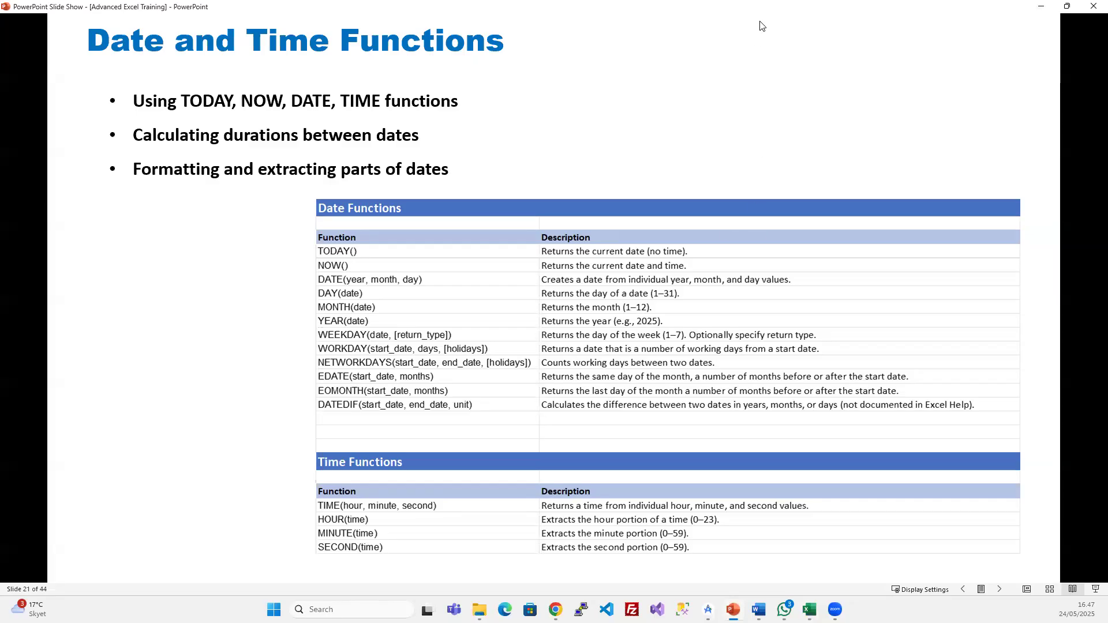
- Advance the slide show to slide 22, Lookup Functions
click(743, 255)
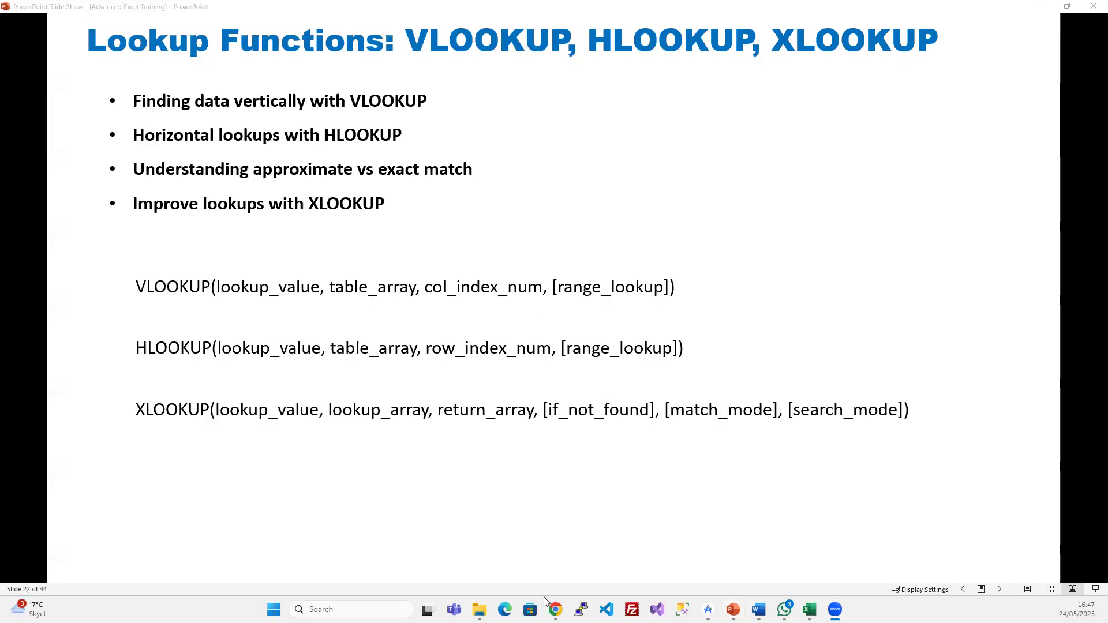
- Go to the Exercises workbook's Lookup Functions sheet and autofit the Start Date column E
mouse_move(809, 609)
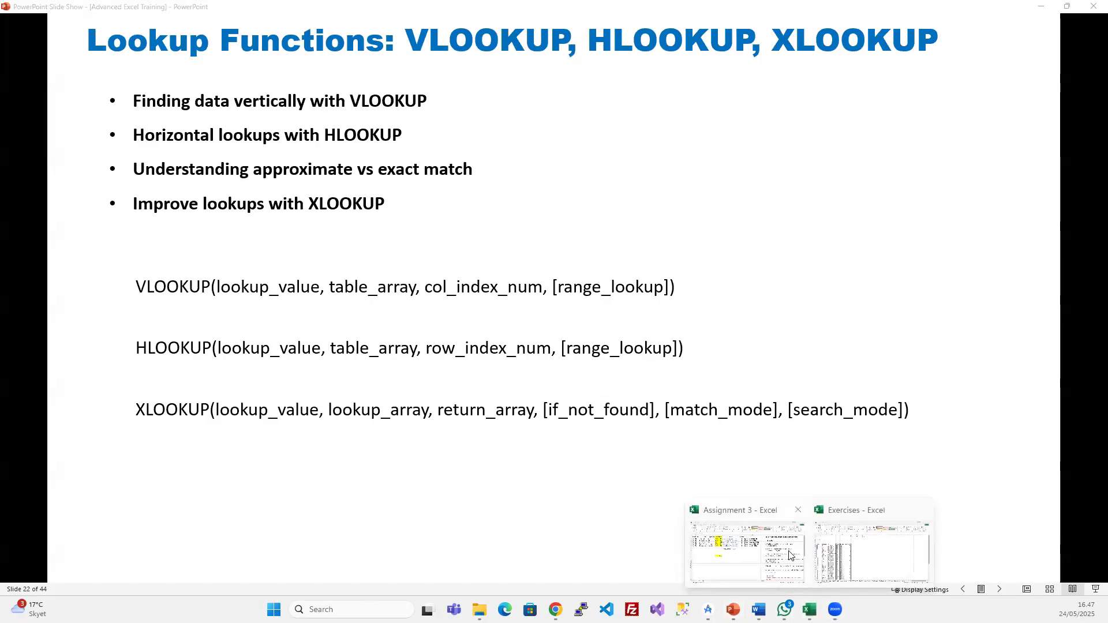
click(866, 554)
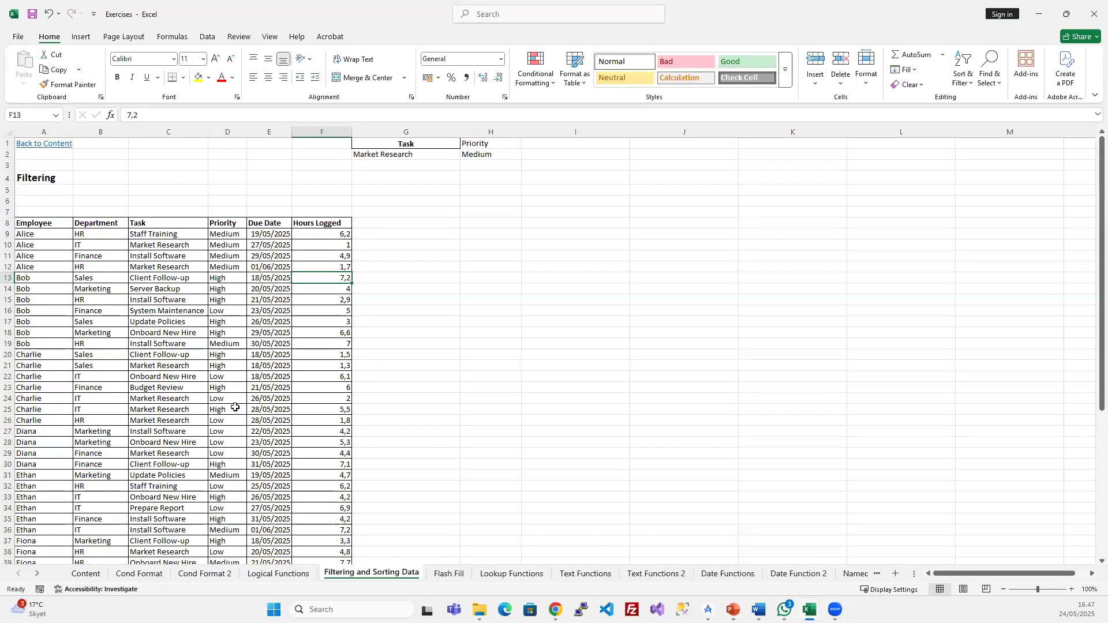
click(86, 573)
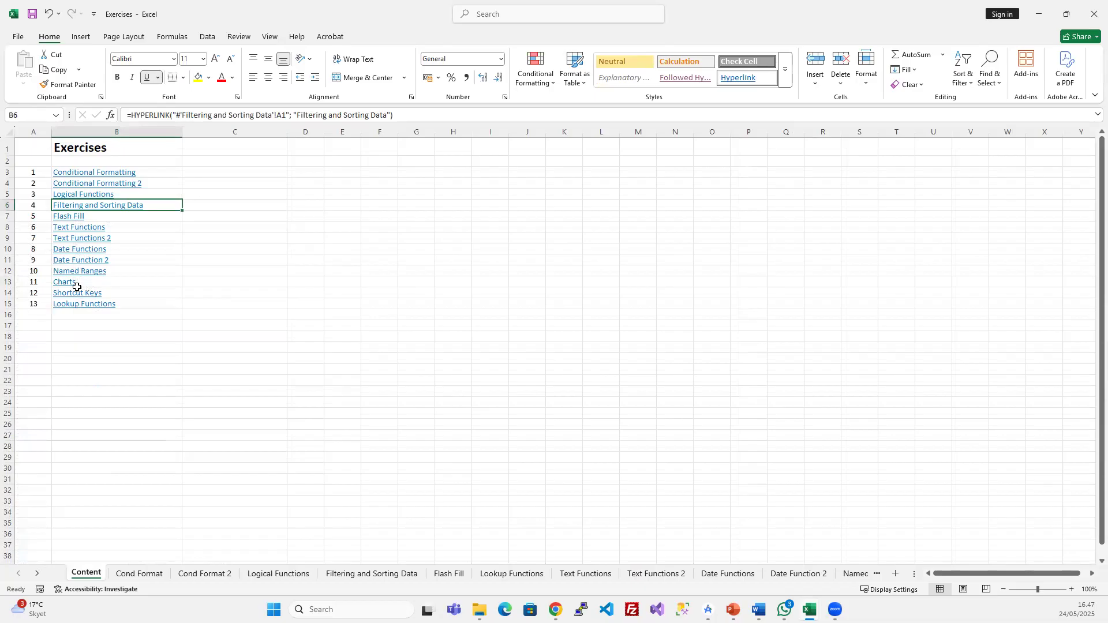
click(76, 309)
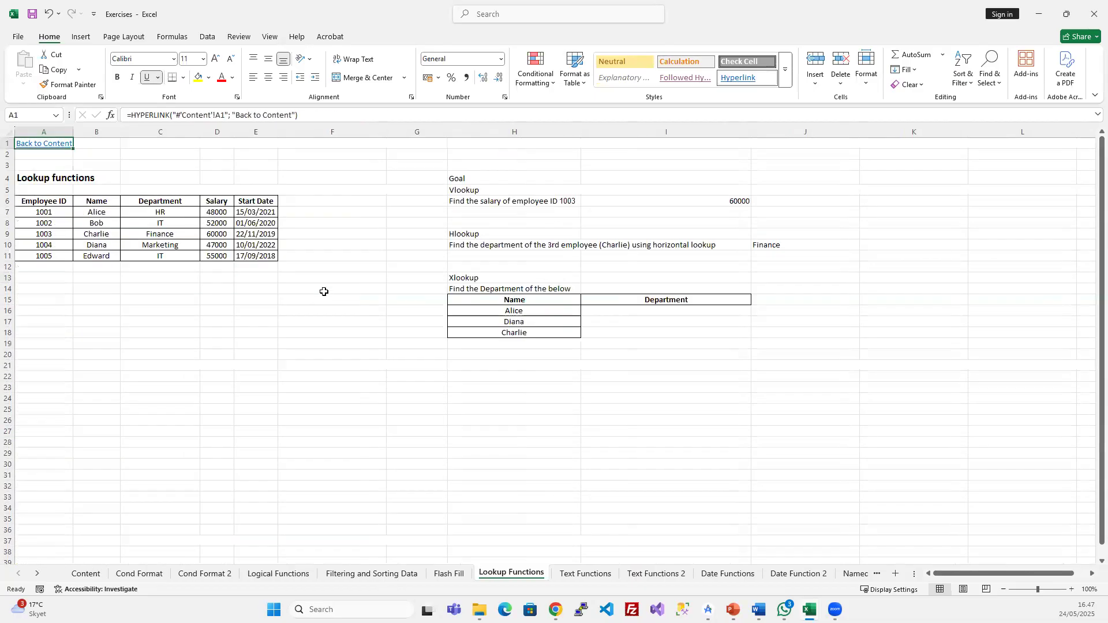
click(325, 341)
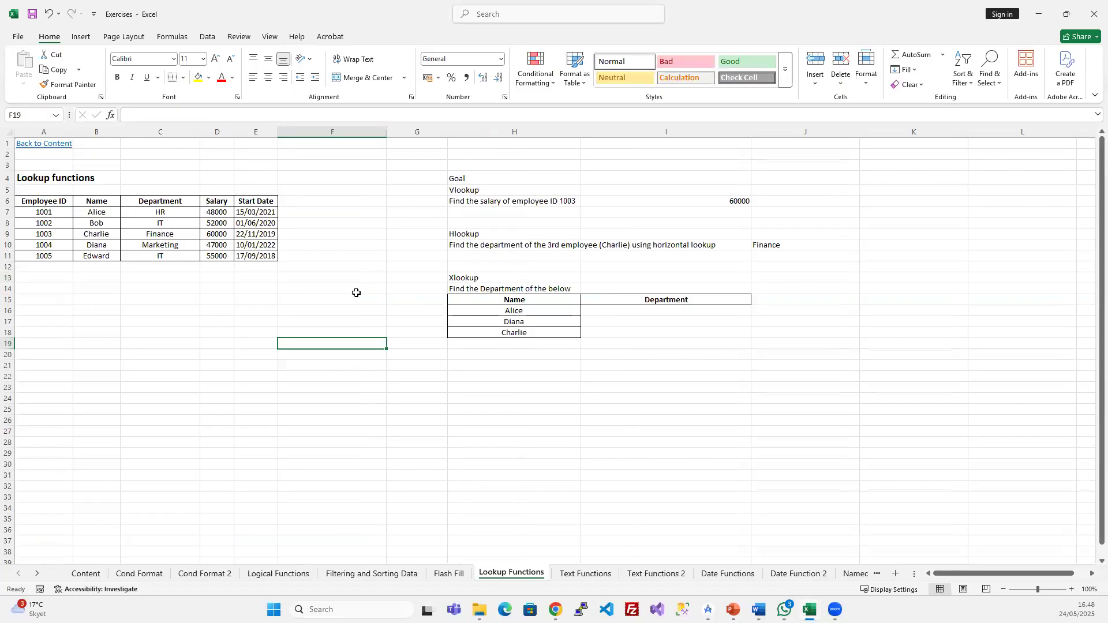
click(182, 226)
scroll(250, 263, up, 2)
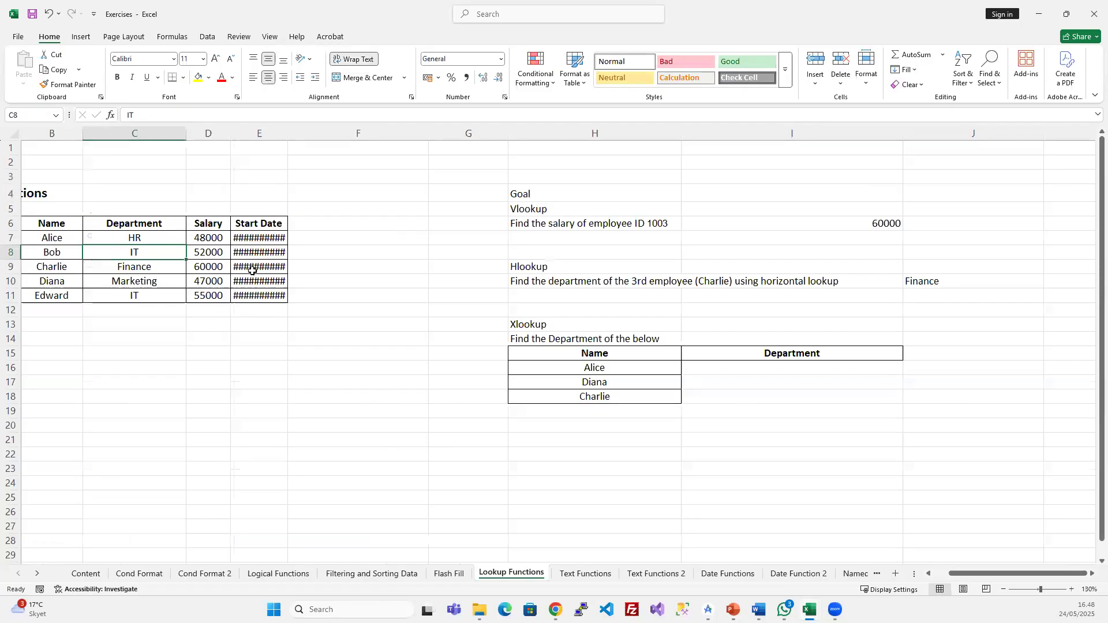
scroll(346, 277, left, 1)
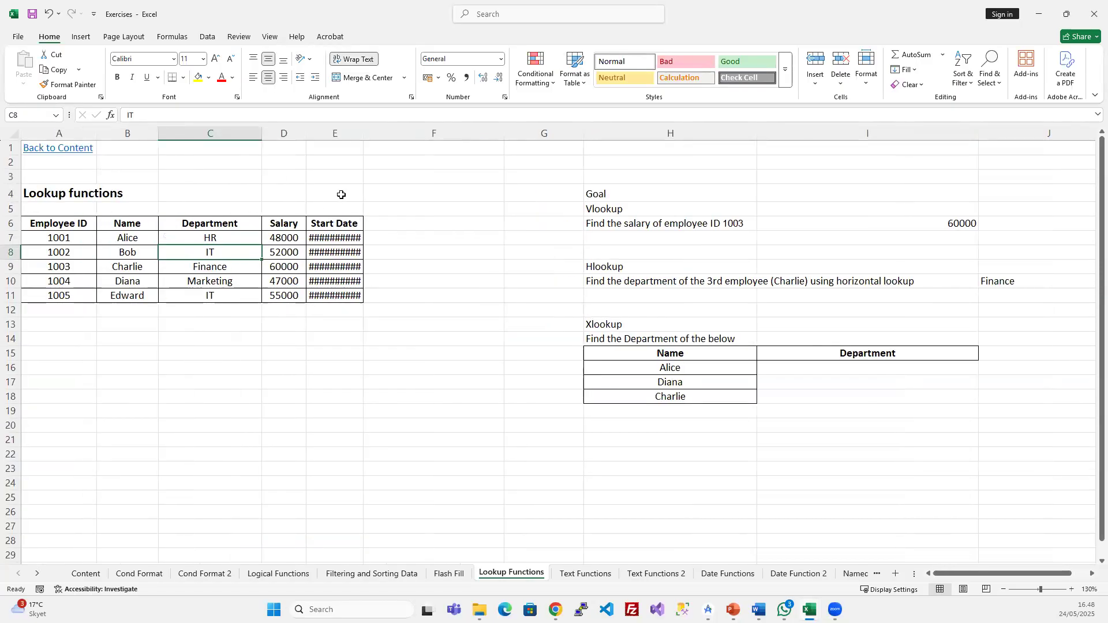
double_click(364, 134)
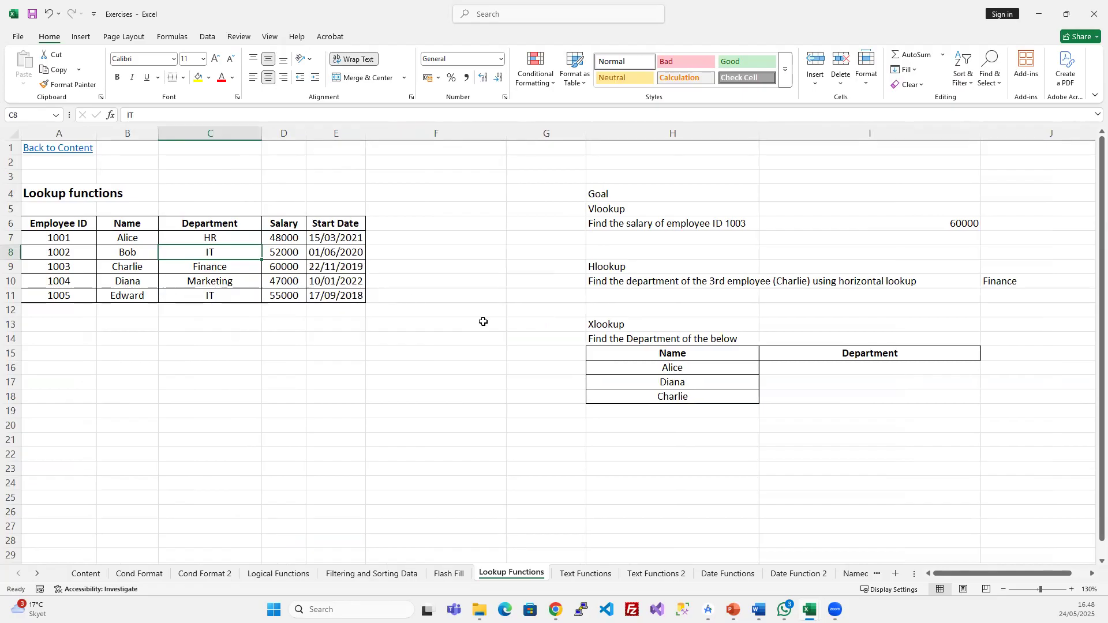
- Fill the Vlookup, Hlookup and Xlookup headings in H5, H9 and H13 yellow
click(627, 209)
click(197, 78)
click(600, 265)
click(196, 77)
click(604, 323)
click(198, 76)
click(527, 281)
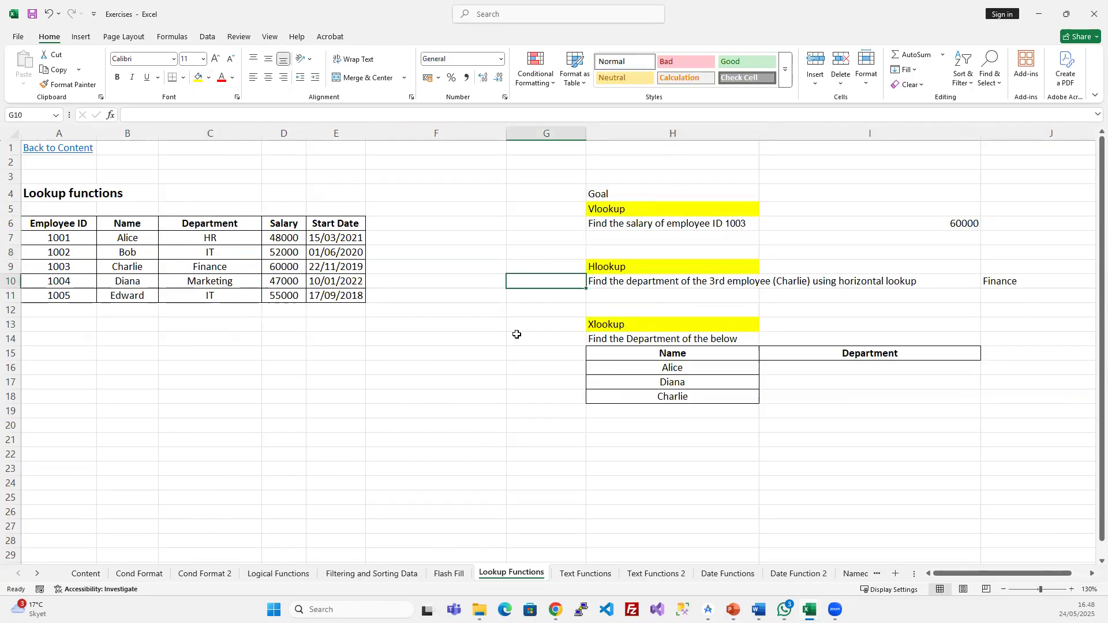
- Delete the 60000 answer in I6:J7 and the Finance answer in J10
click(614, 209)
click(645, 269)
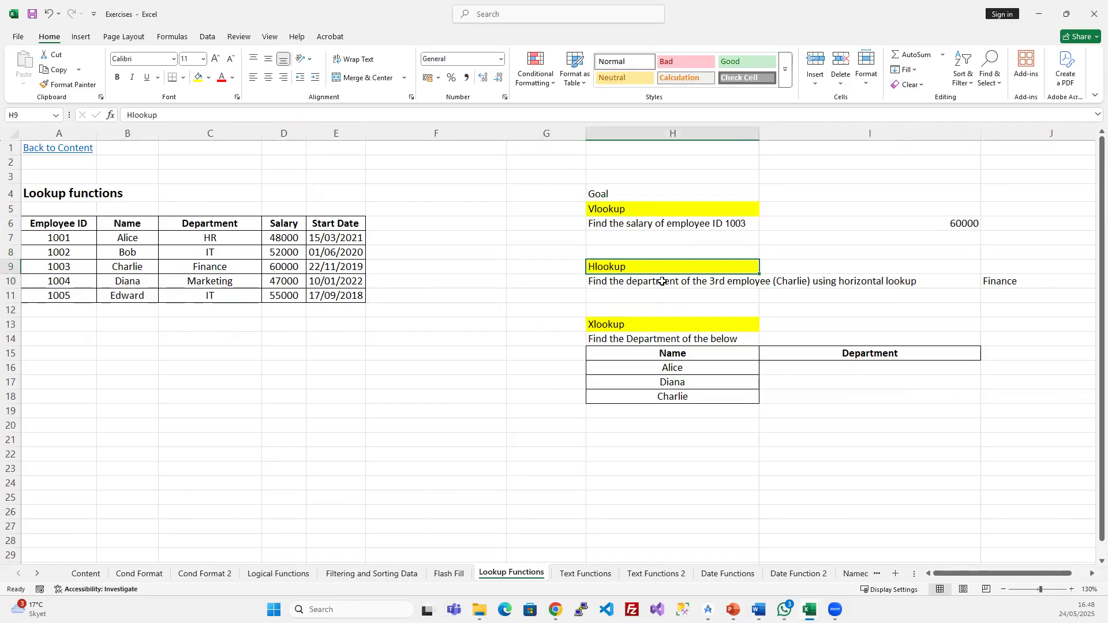
drag(944, 225, 1021, 239)
key(Delete)
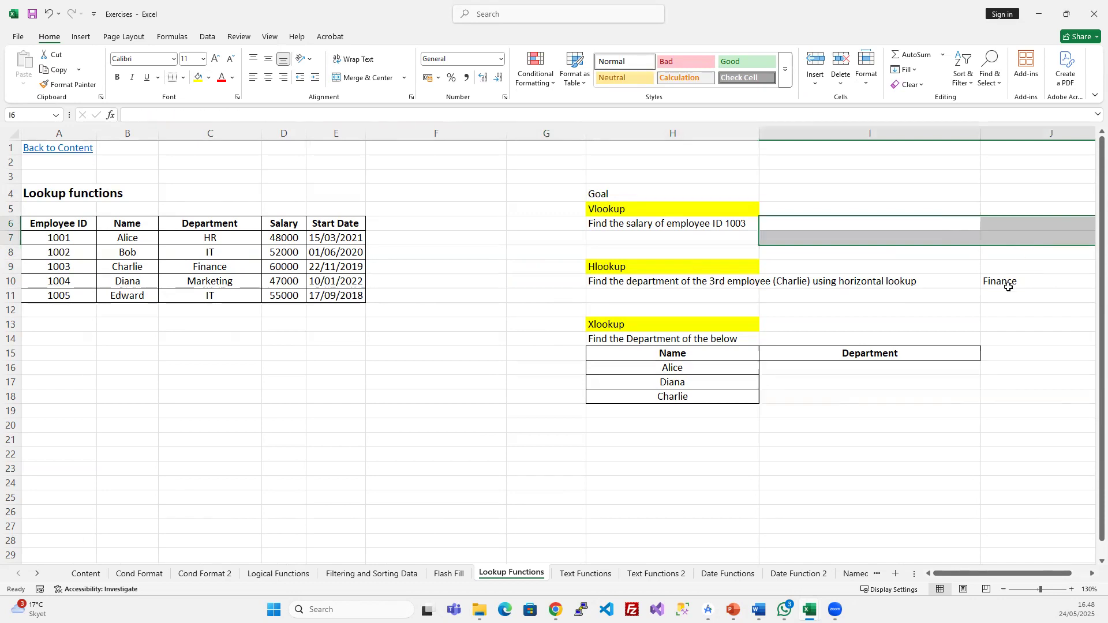
click(1008, 287)
key(Delete)
- Drag column F's border to make it narrower
scroll(593, 267, right, 3)
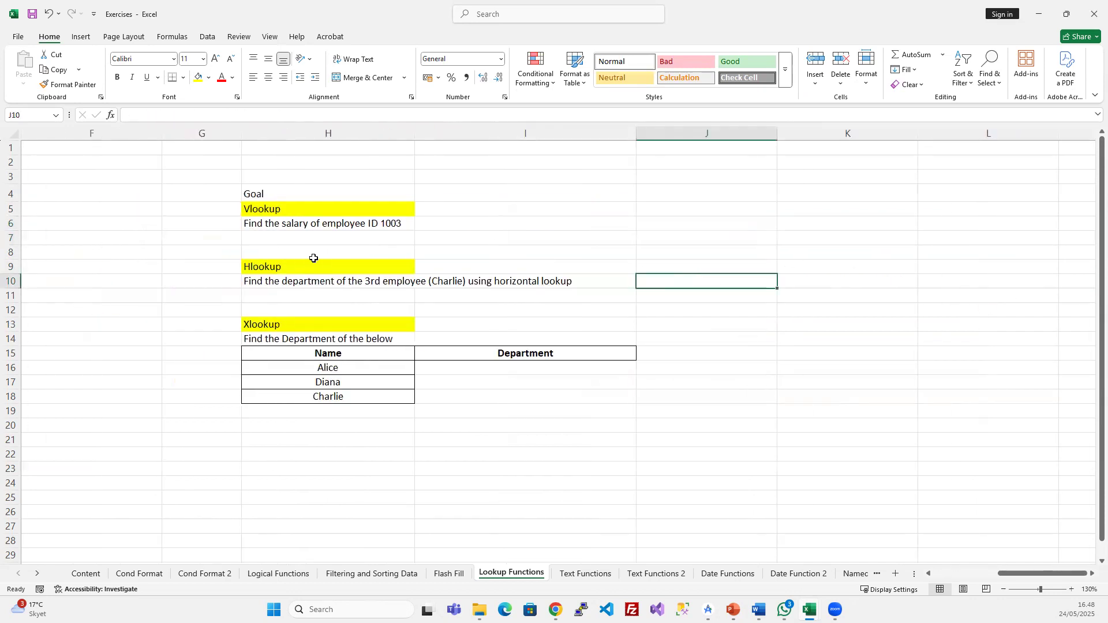
scroll(510, 273, left, 3)
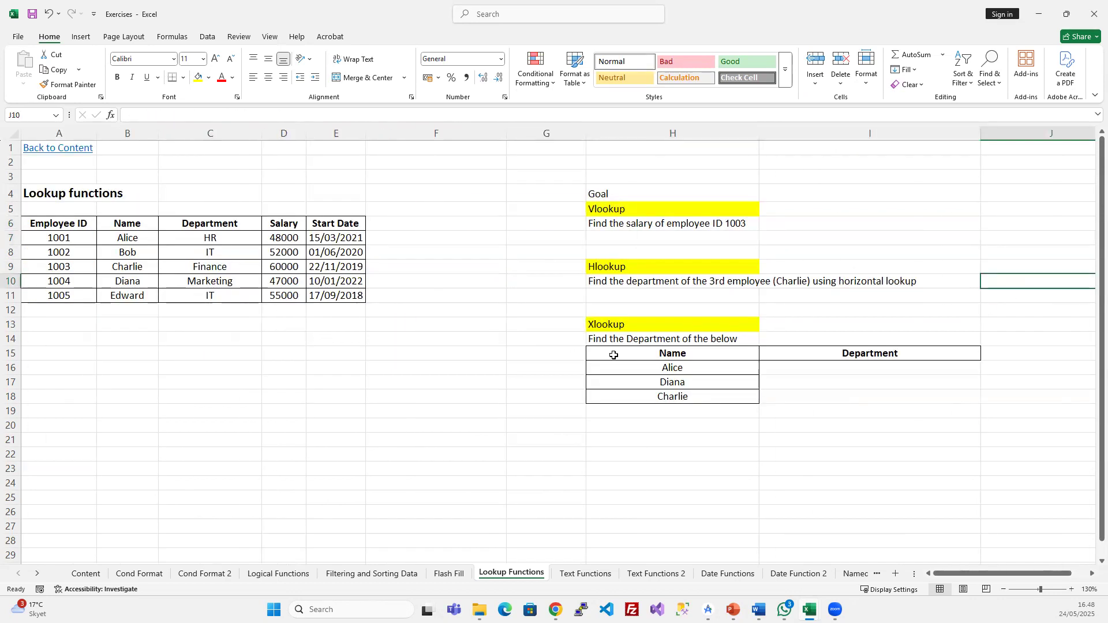
click(633, 324)
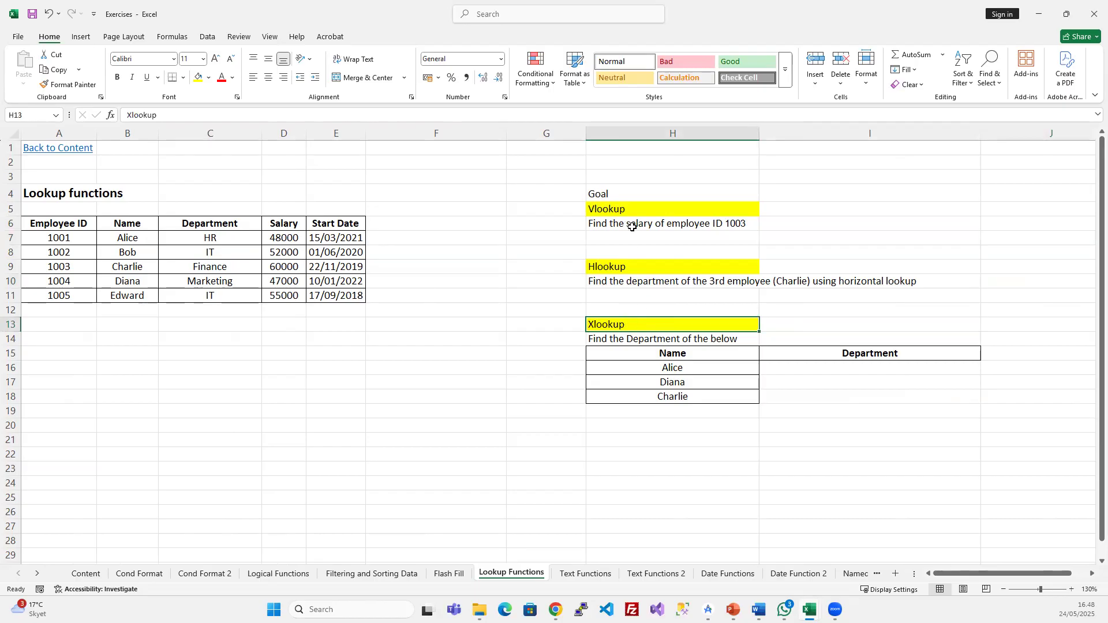
click(496, 132)
drag(506, 137, 442, 141)
click(481, 281)
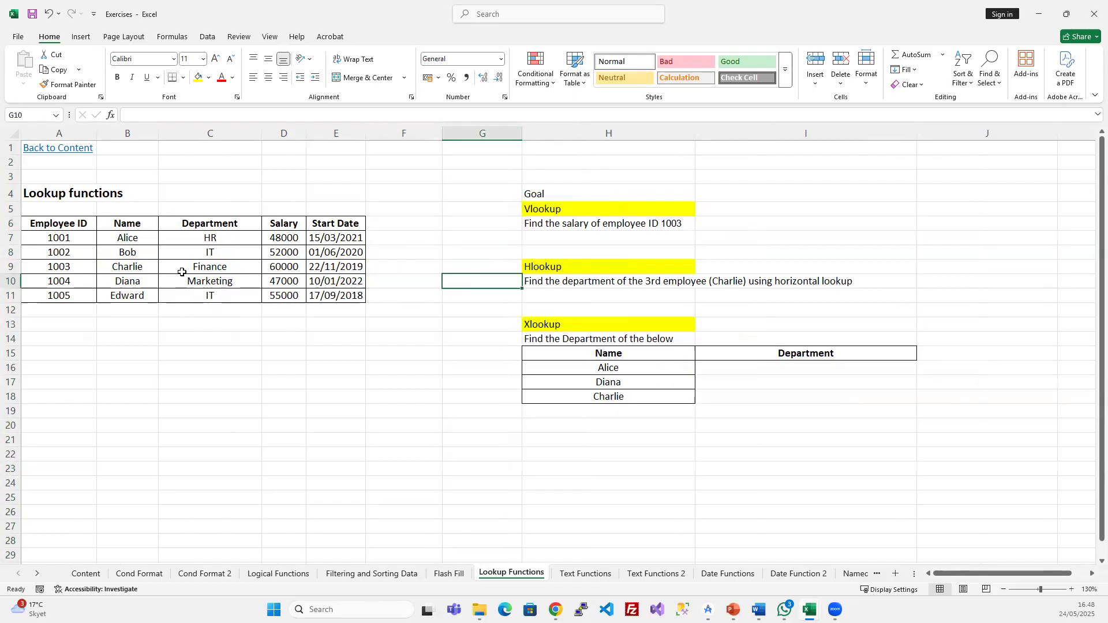
- Copy the task table A8:F58 from the Filtering and Sorting Data sheet
click(134, 238)
drag(60, 237, 215, 307)
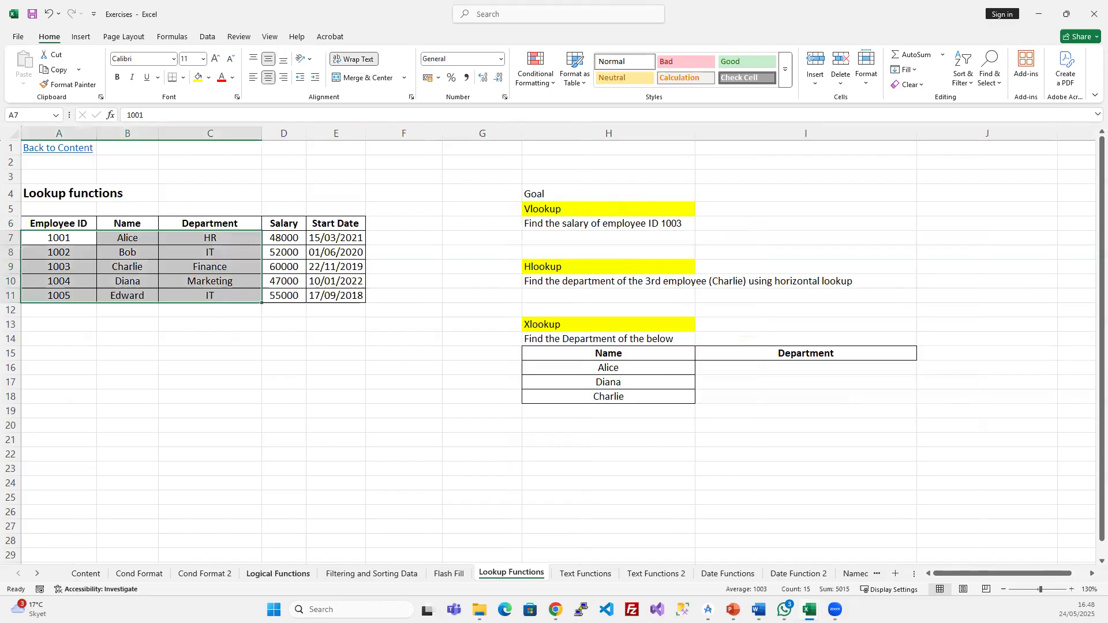
click(374, 573)
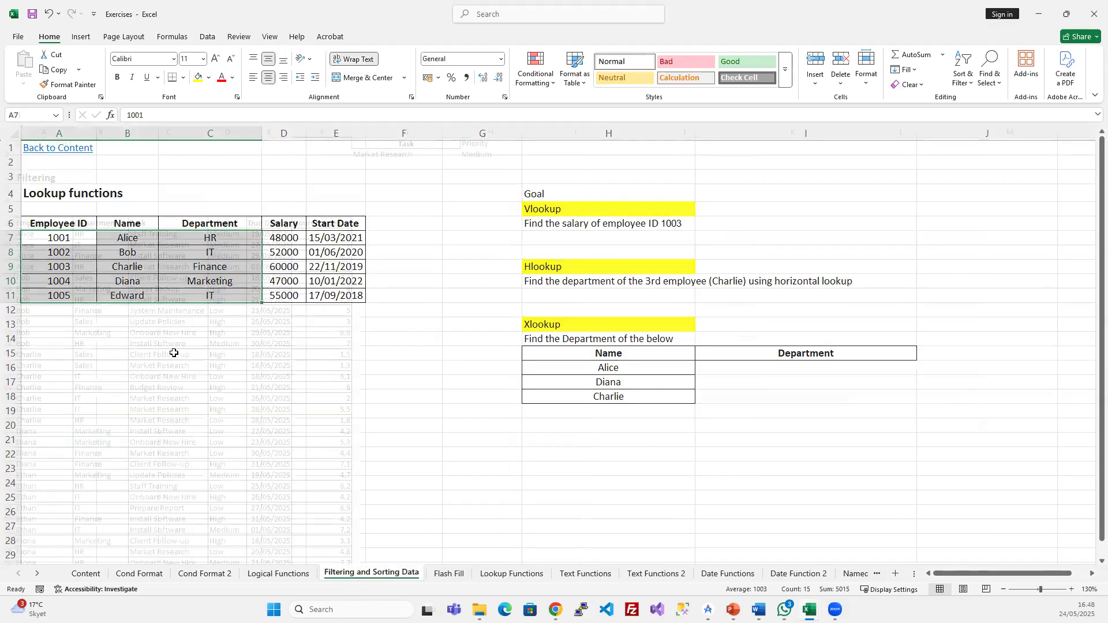
drag(37, 220, 321, 512)
key(ctrl+c)
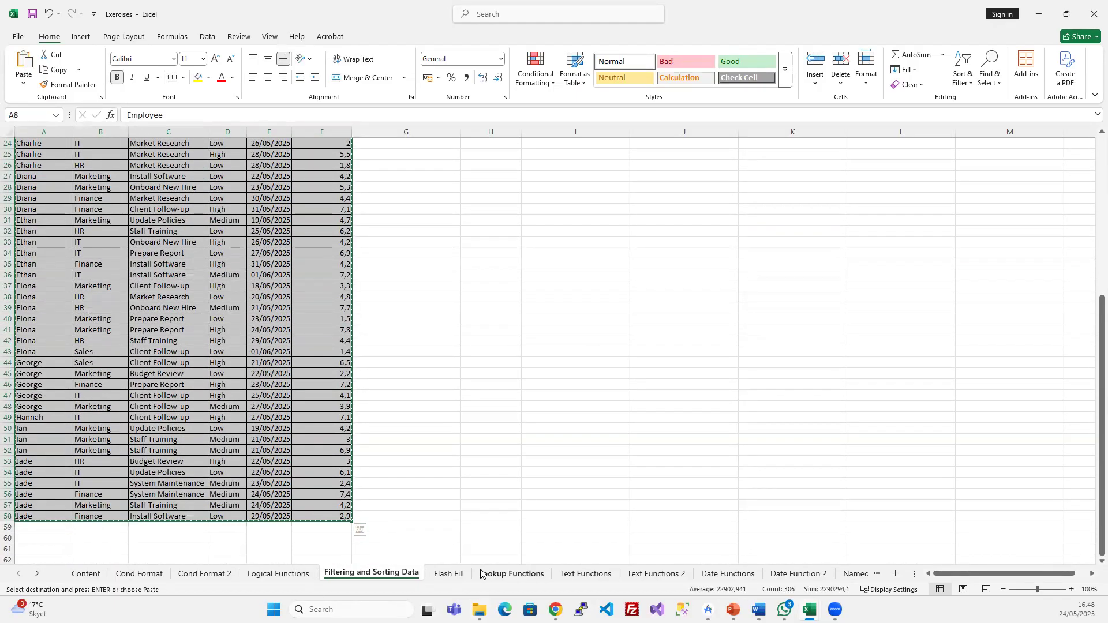
- Paste the task table at A6 on the Lookup Functions sheet
click(511, 573)
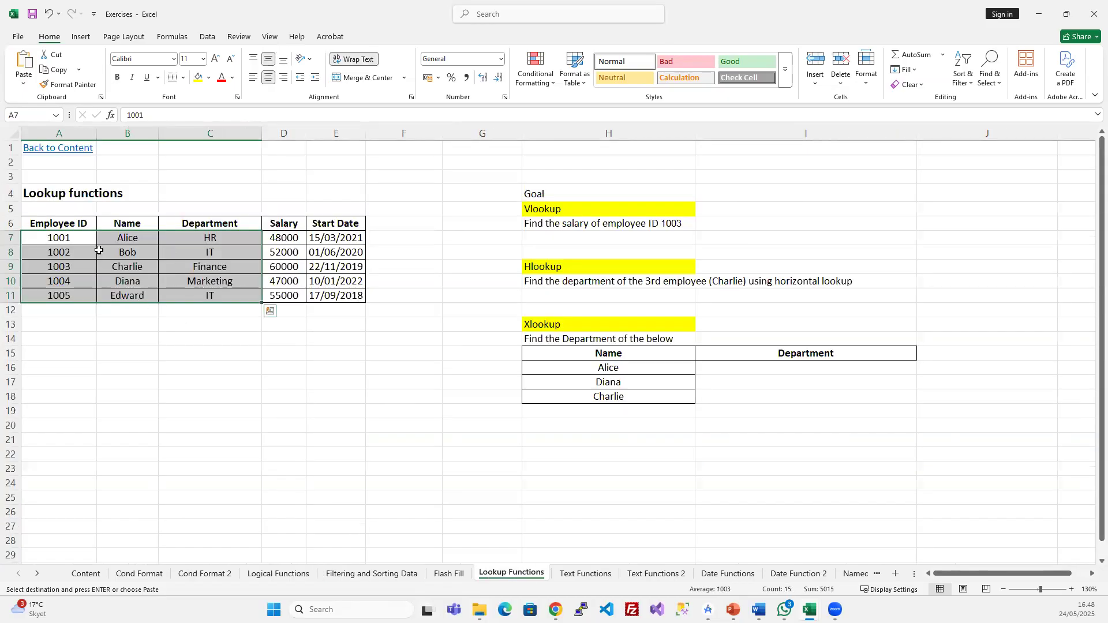
click(61, 225)
key(ctrl+v)
click(353, 323)
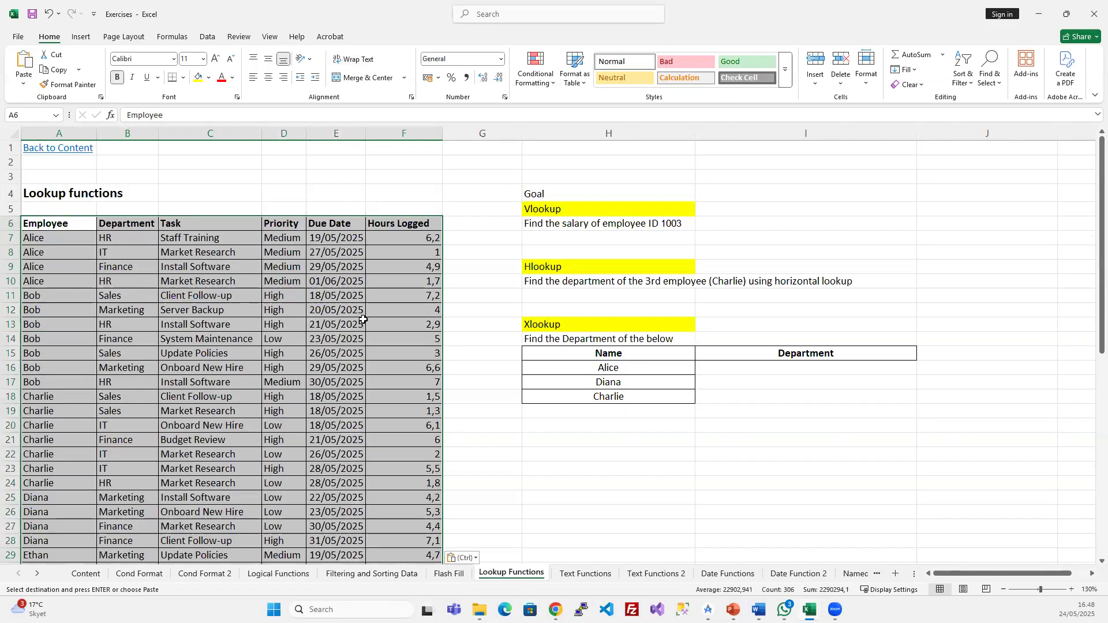
scroll(350, 394, down, 7)
scroll(351, 394, up, 7)
scroll(70, 511, down, 11)
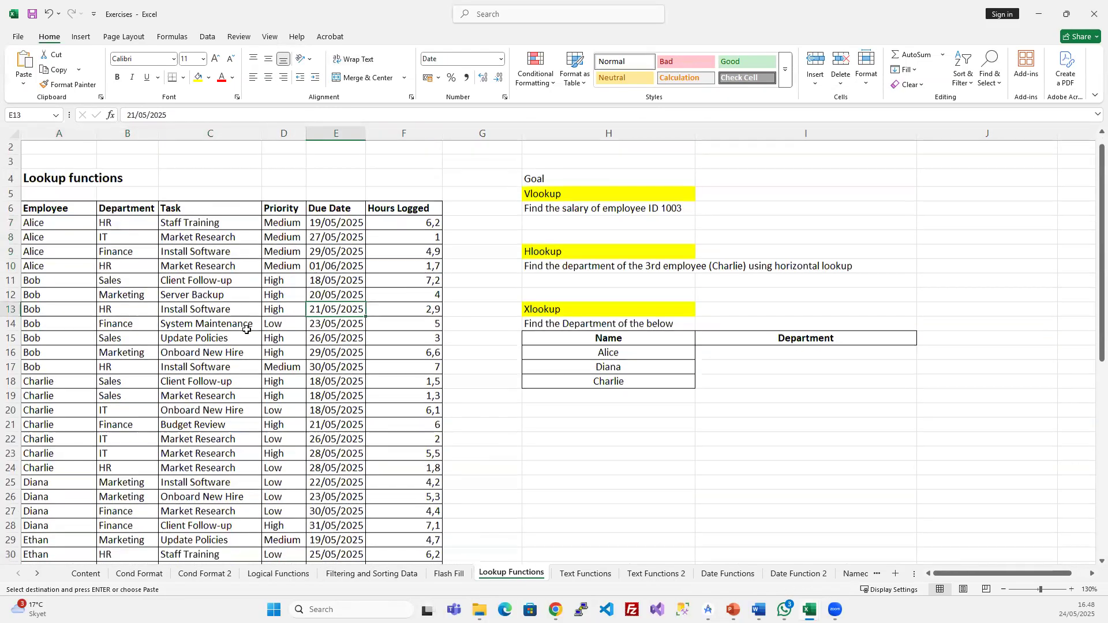
scroll(235, 487, up, 11)
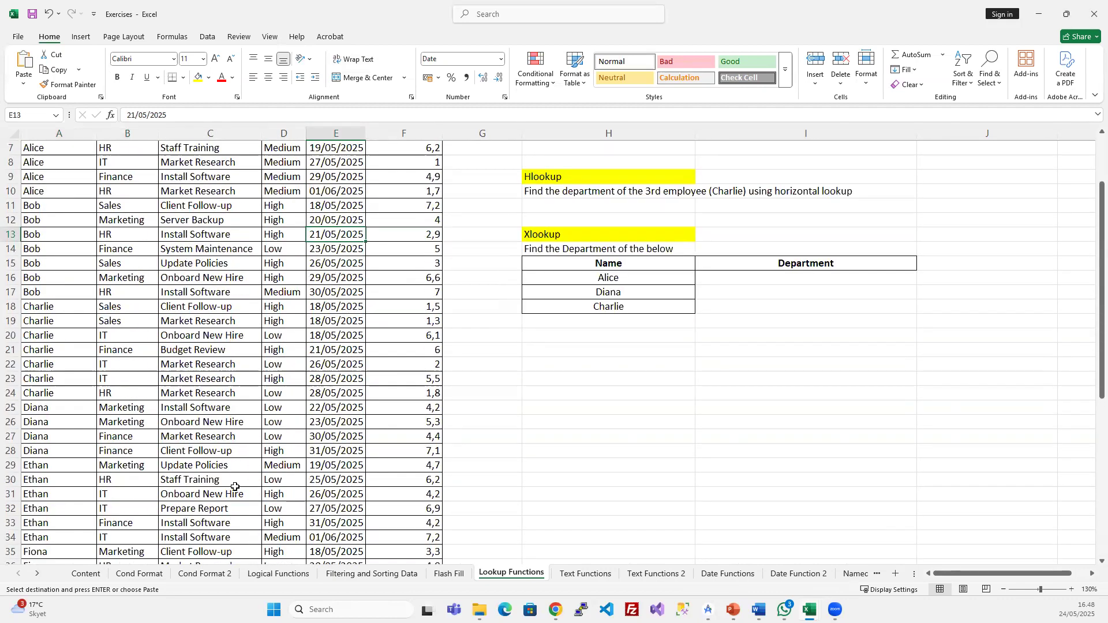
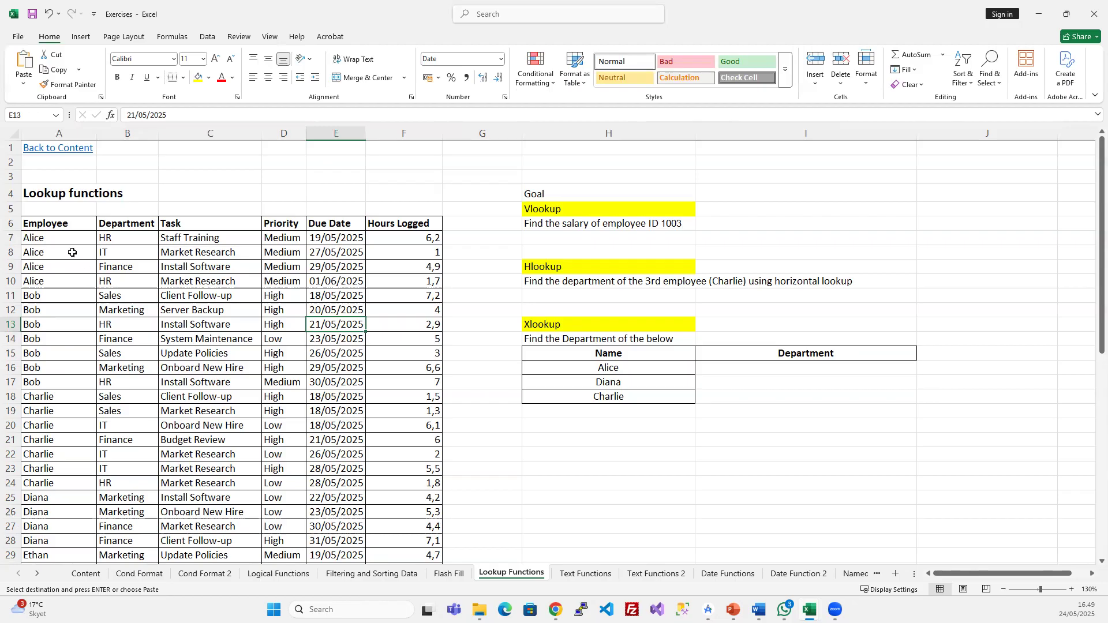
- Review the pasted task rows, then undo the paste to bring back the five-employee table
click(59, 239)
click(134, 239)
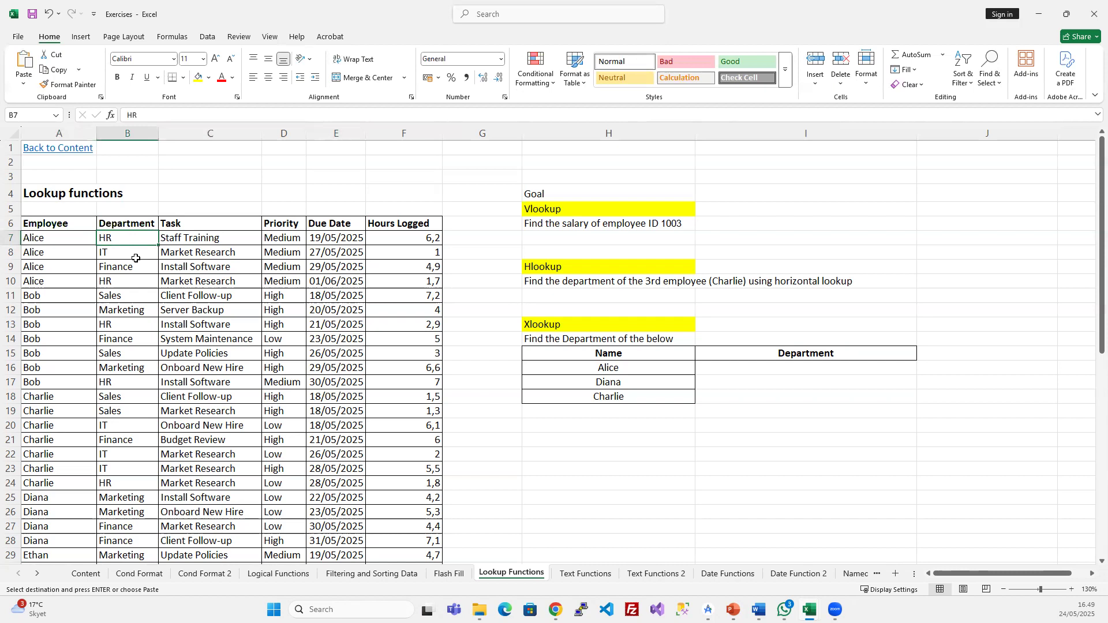
click(322, 263)
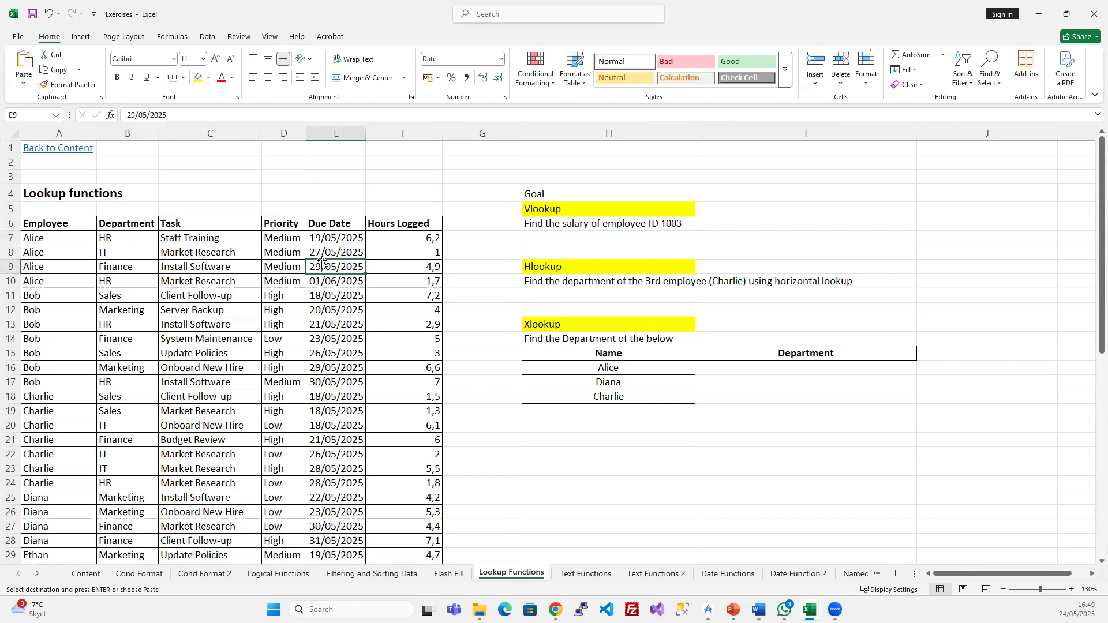
click(259, 279)
click(61, 235)
click(205, 253)
click(208, 295)
click(320, 340)
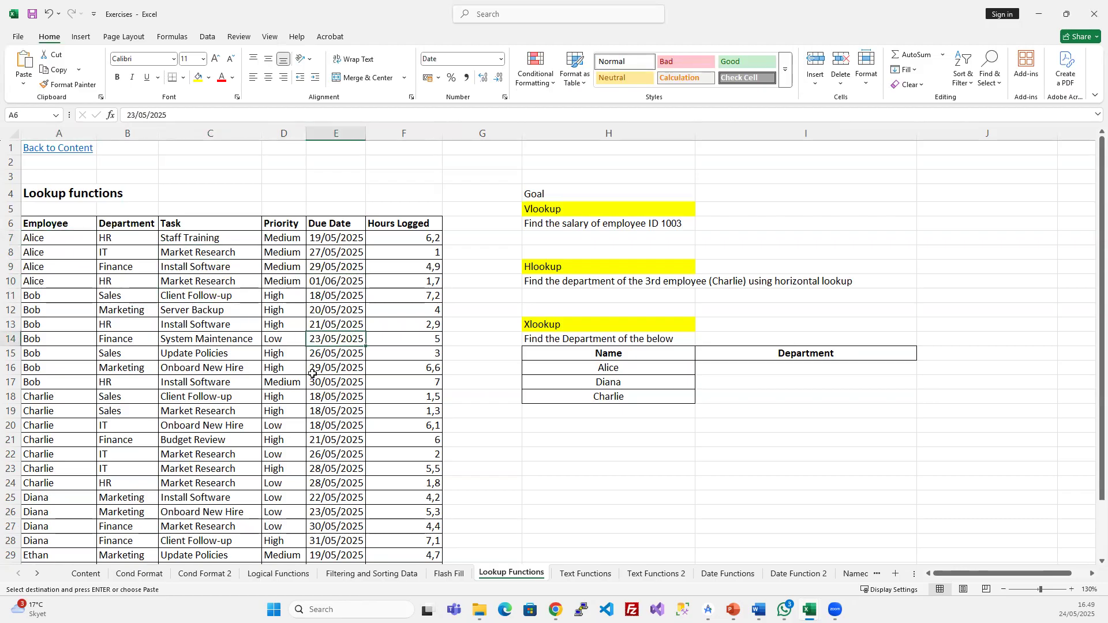
key(ctrl+z)
click(136, 314)
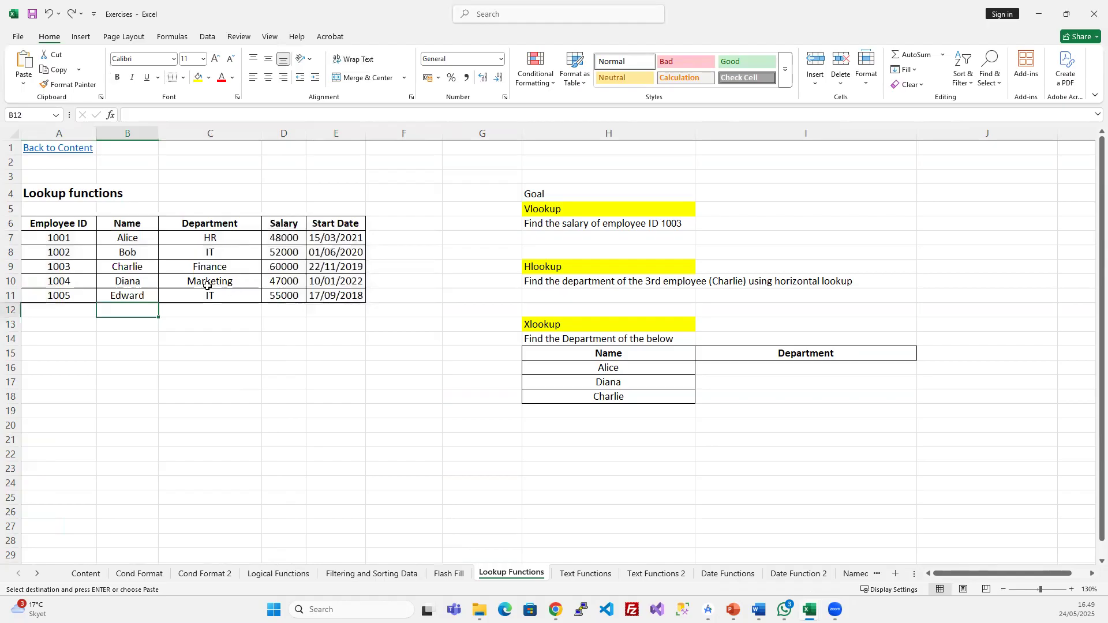
click(218, 270)
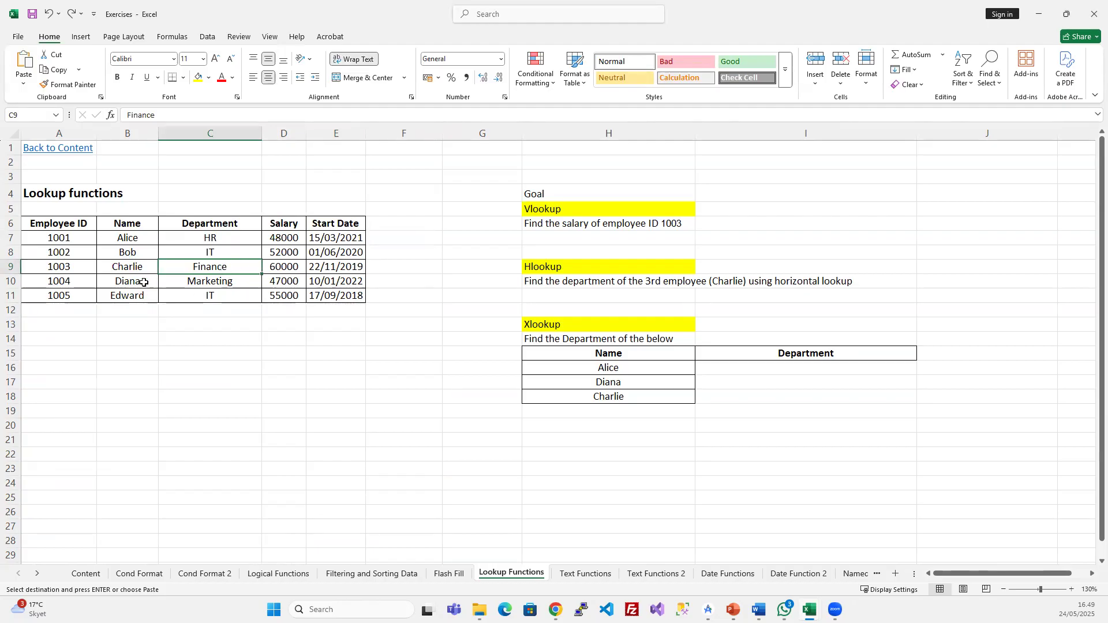
drag(64, 240, 191, 281)
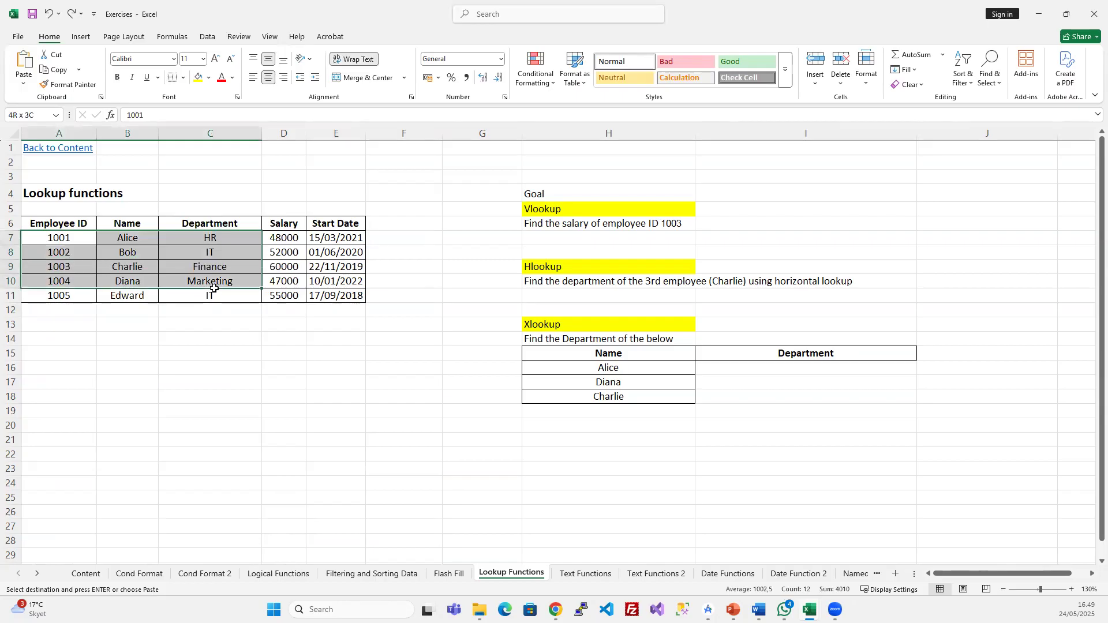
click(174, 312)
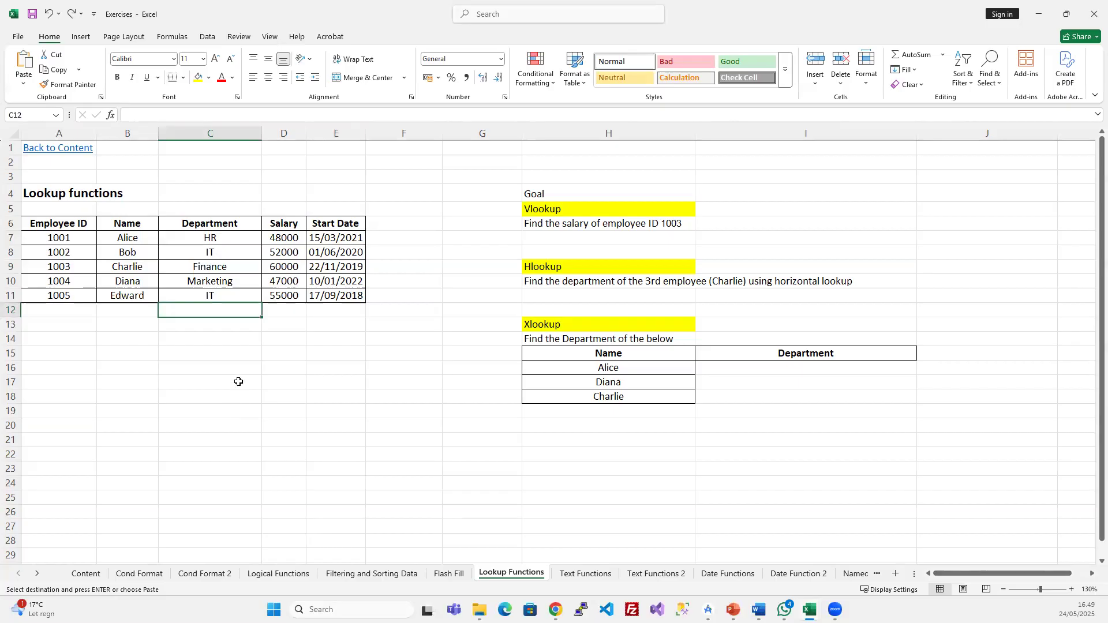
click(116, 241)
click(66, 241)
click(123, 240)
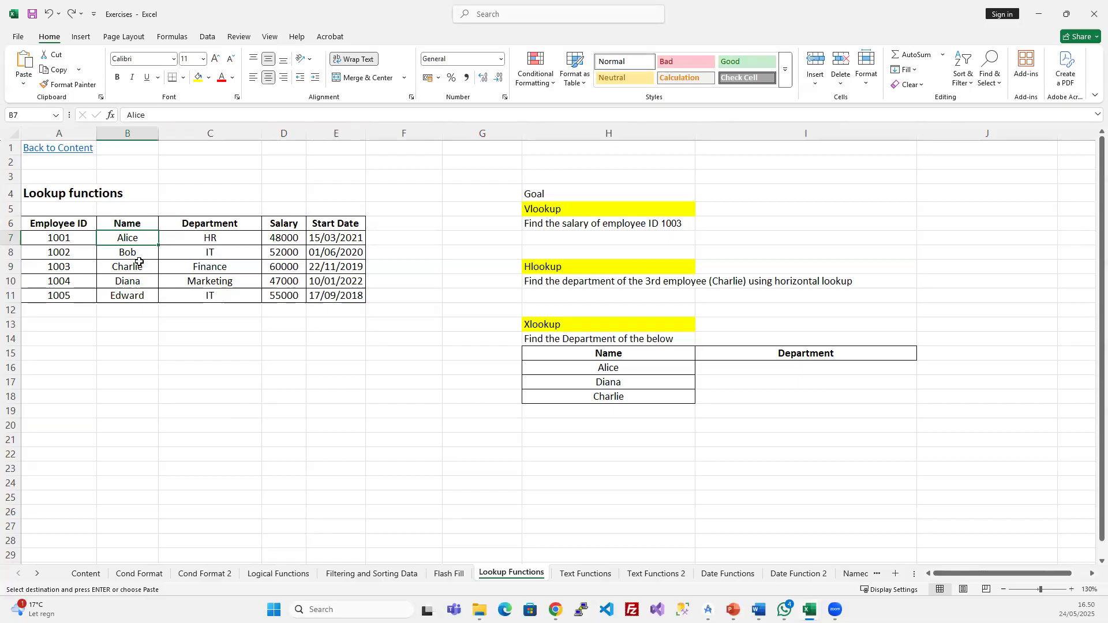
drag(224, 222, 226, 292)
click(223, 236)
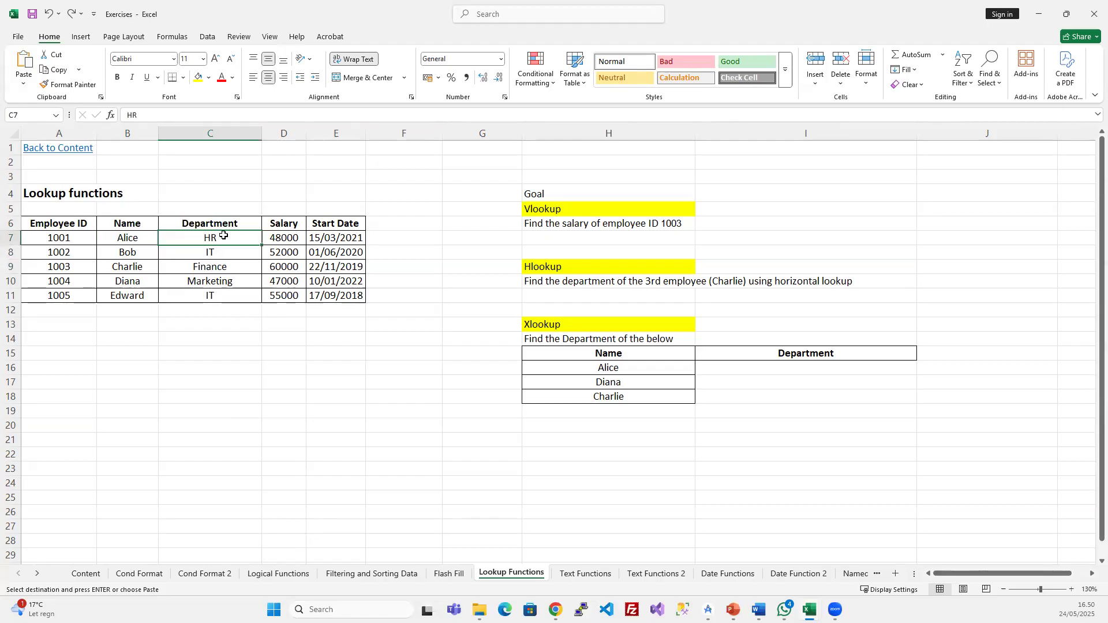
double_click(696, 133)
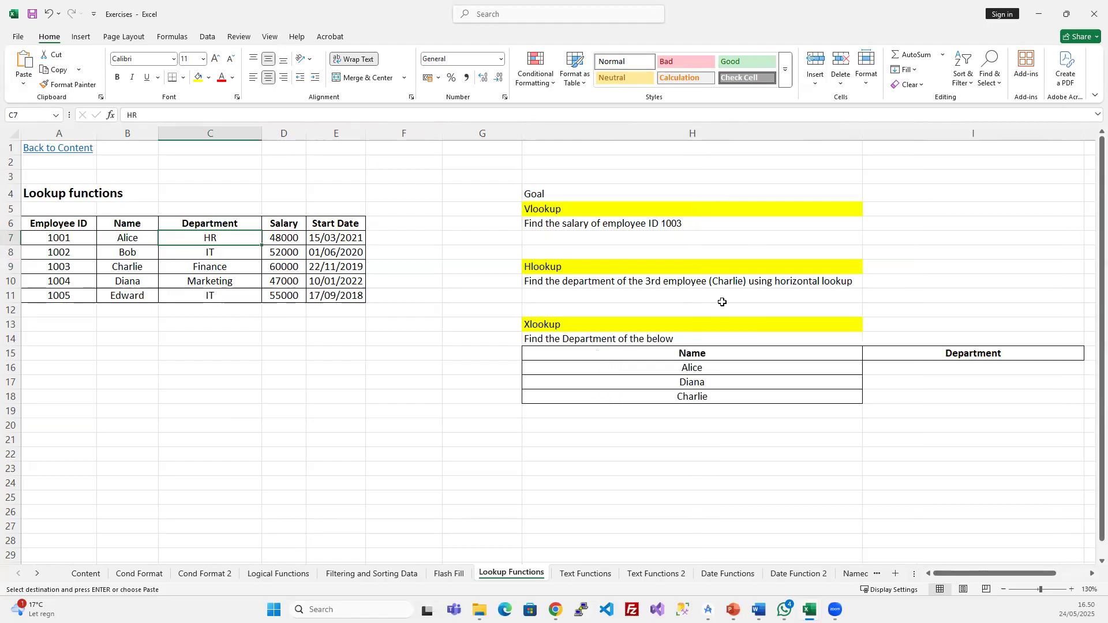
key(ctrl+z)
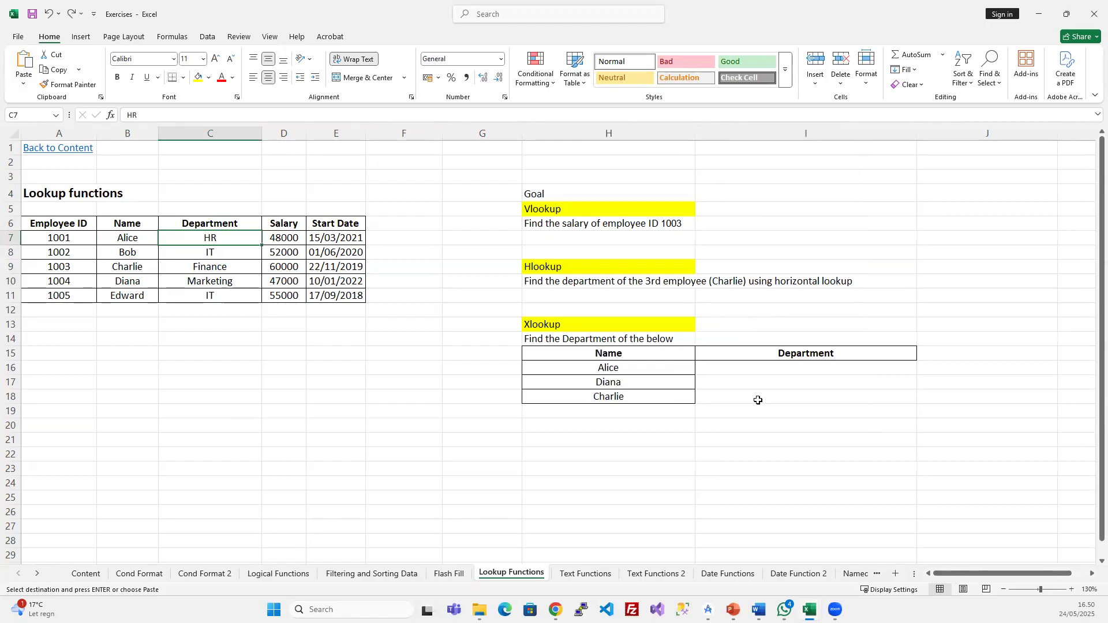
click(730, 367)
- Move the Name/Department table down two rows
drag(632, 353, 831, 408)
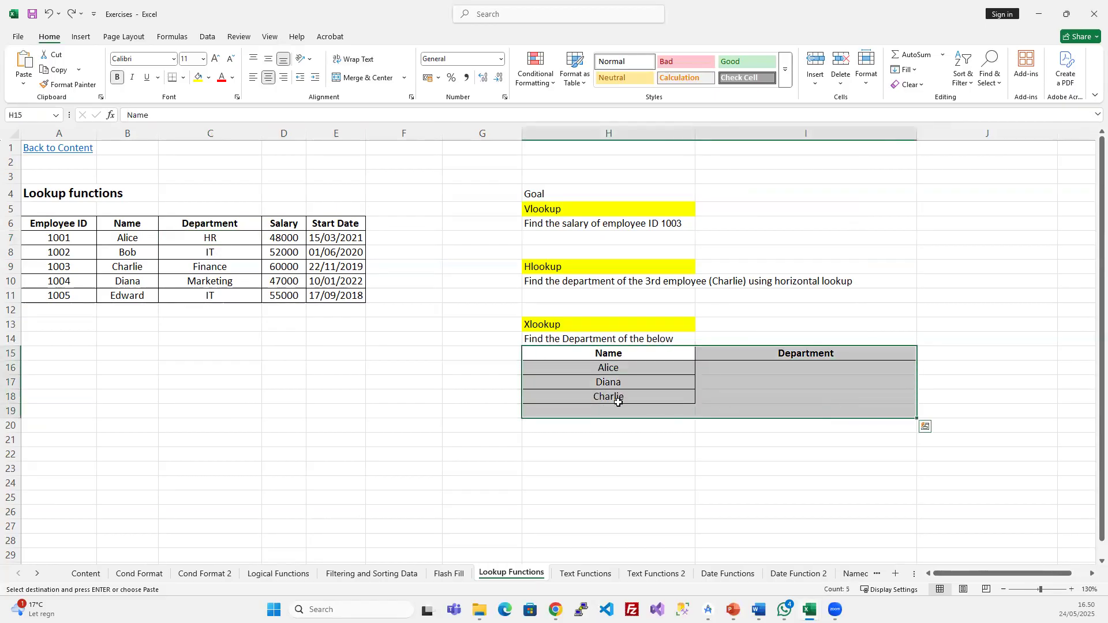
drag(616, 418, 621, 447)
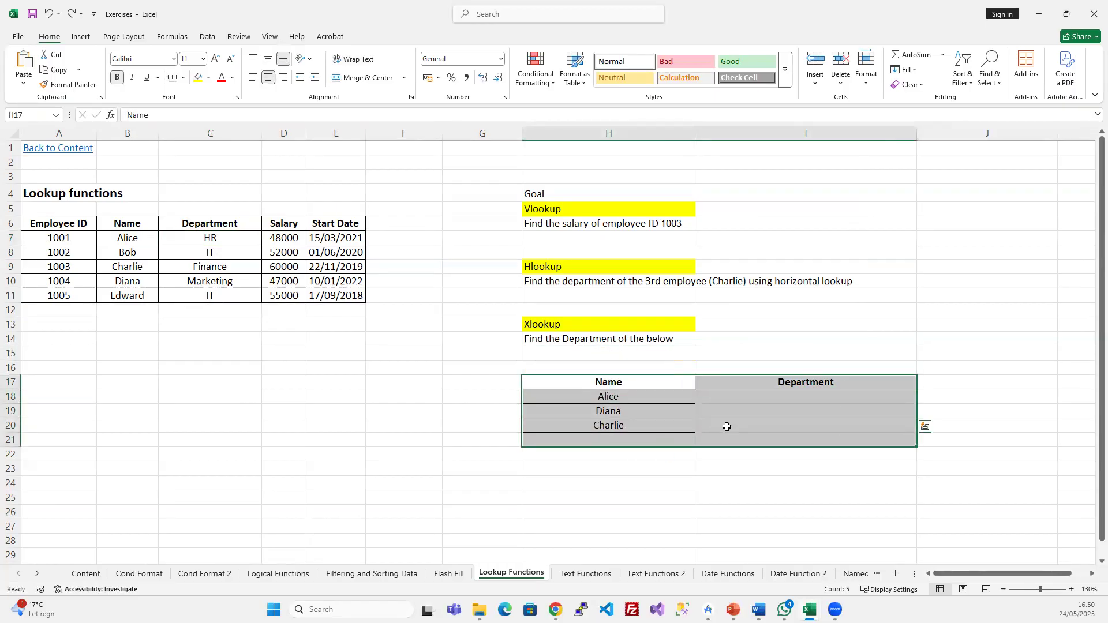
click(725, 425)
- Start =VLOOKUP(H18; in I18 with Alice's name as the lookup value
click(723, 403)
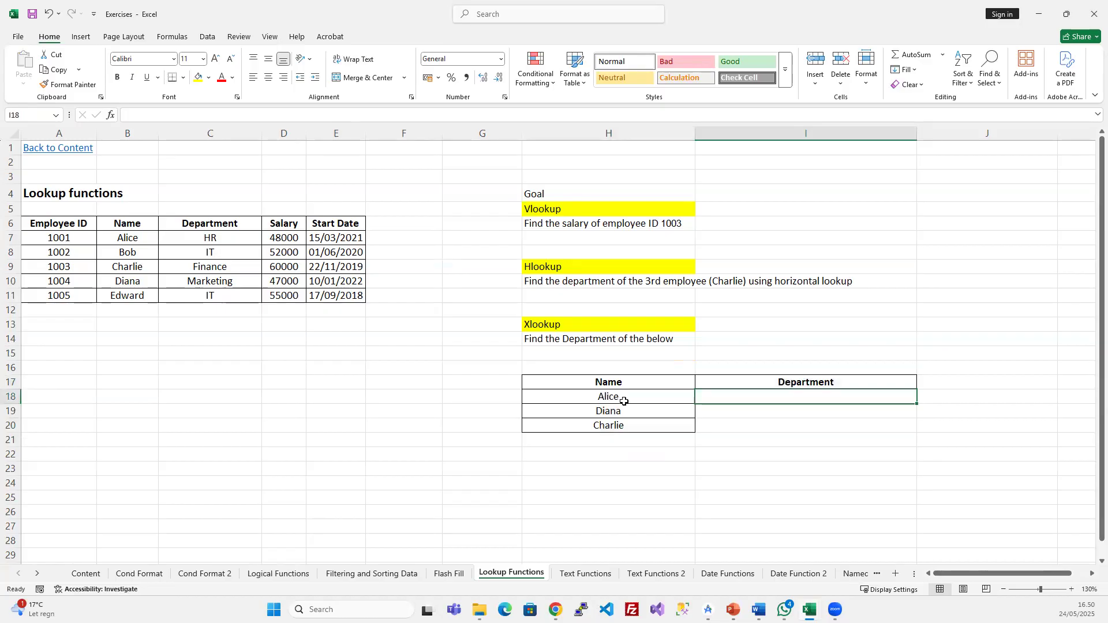
text(=)
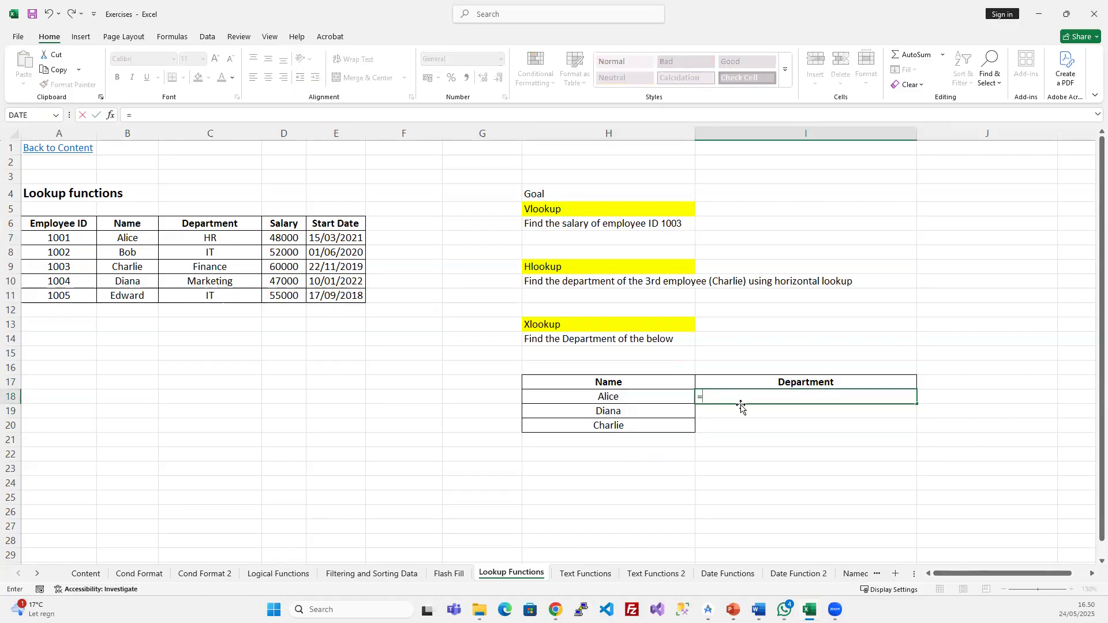
text(vl)
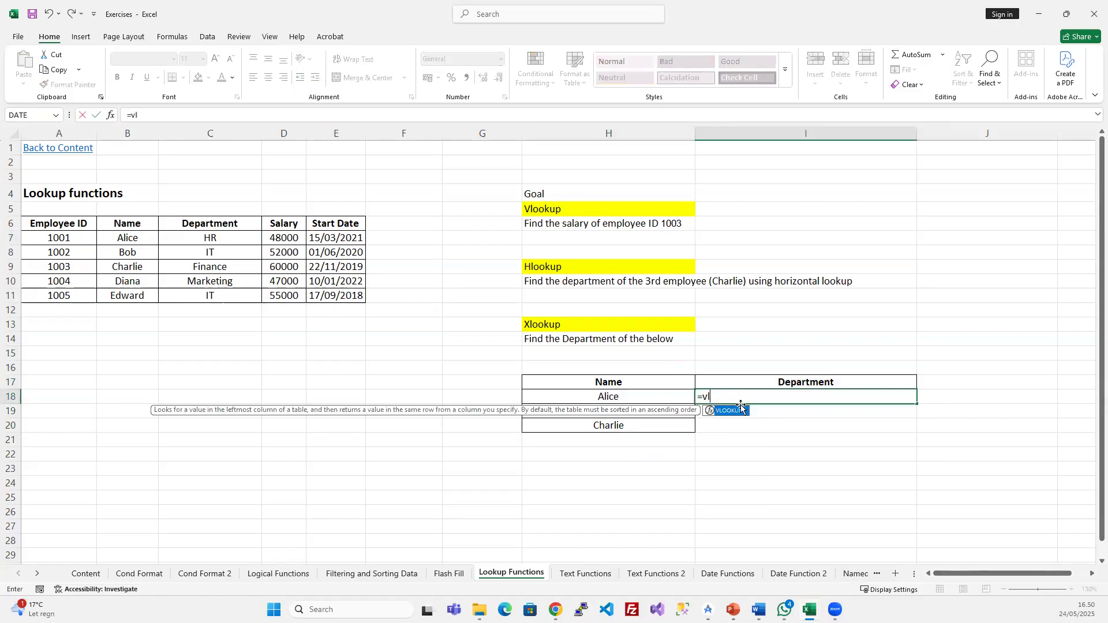
key(Tab)
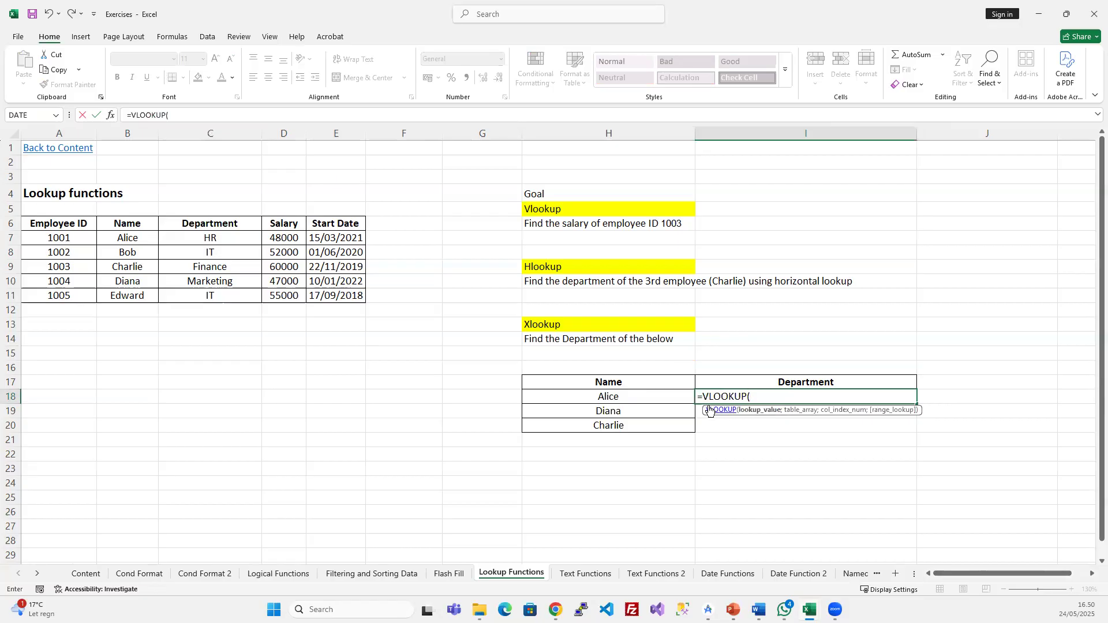
click(637, 397)
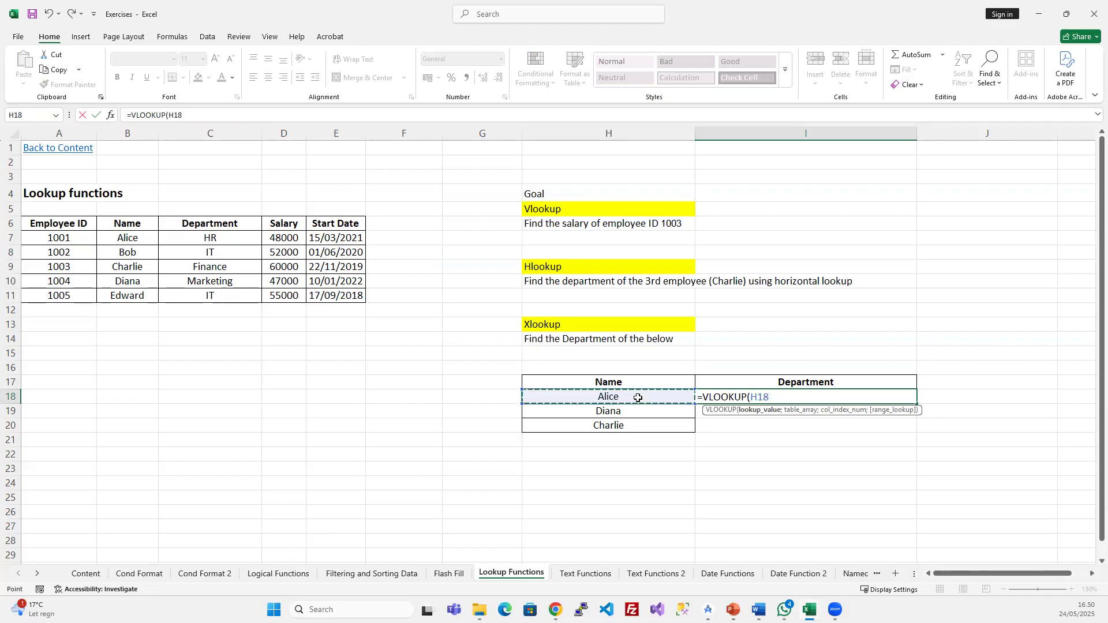
text(;)
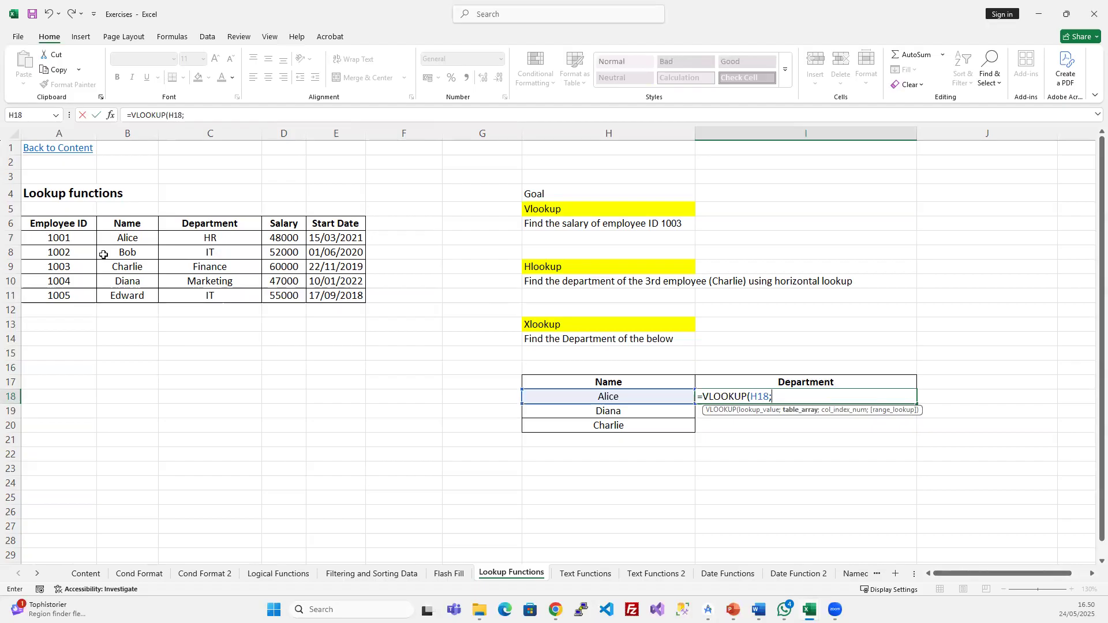
- Finish and enter the formula as =VLOOKUP(H18;A7:E11;3;FALSE)
click(59, 238)
drag(59, 238, 330, 296)
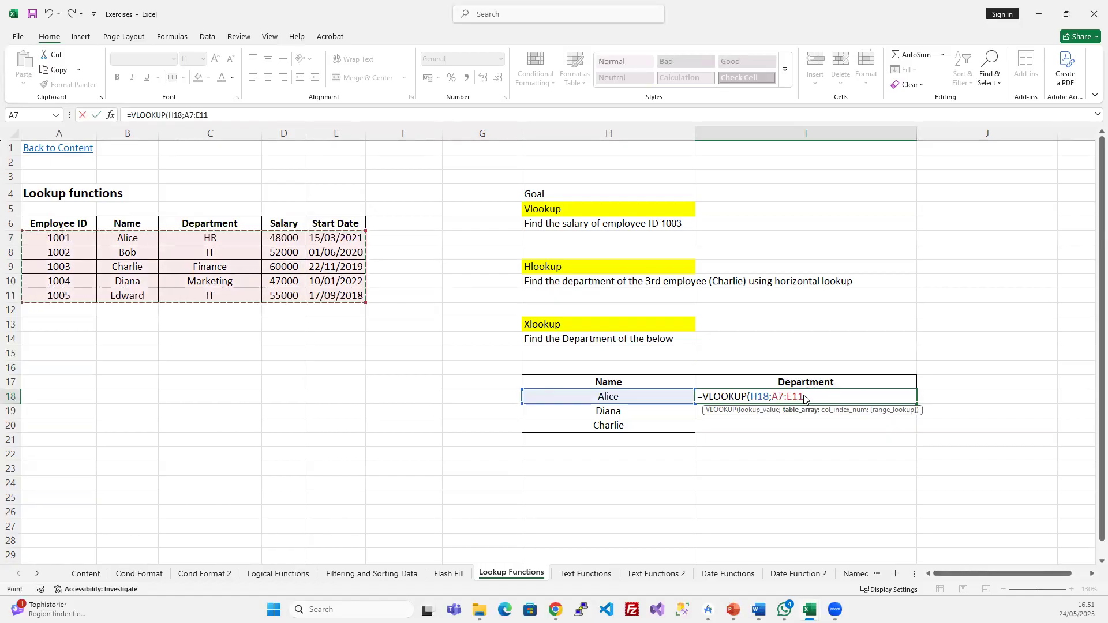
text(;)
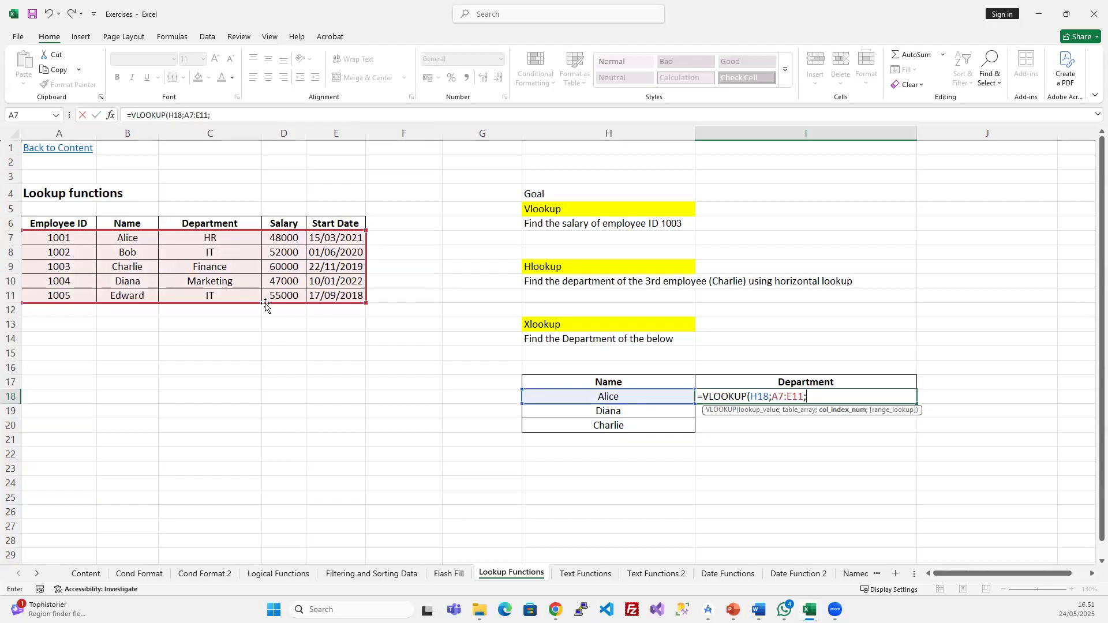
text(3;)
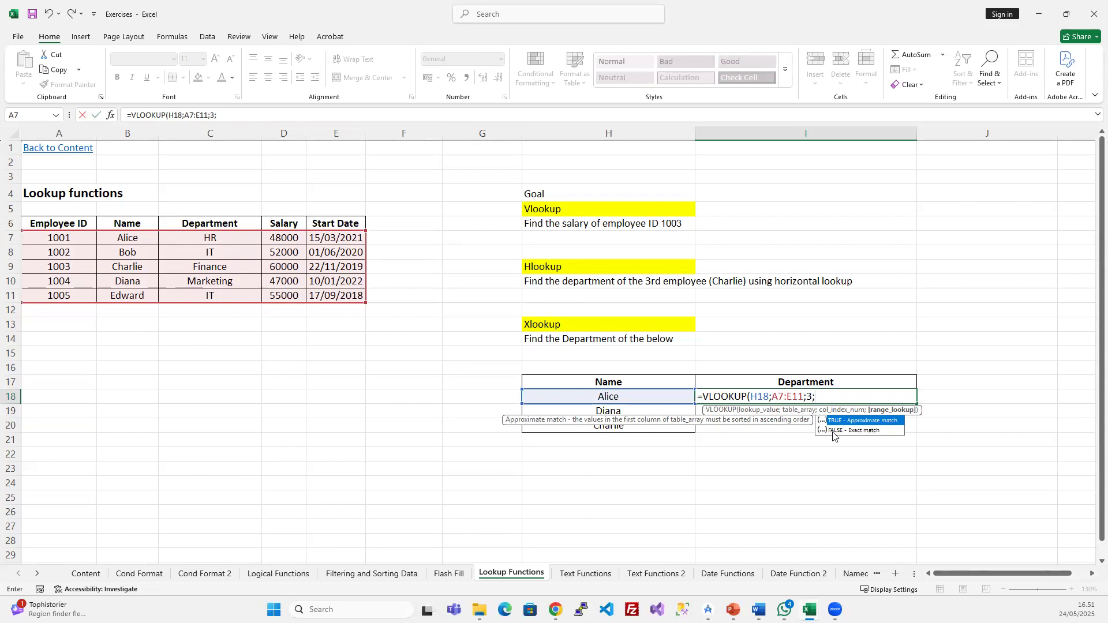
text(Fal)
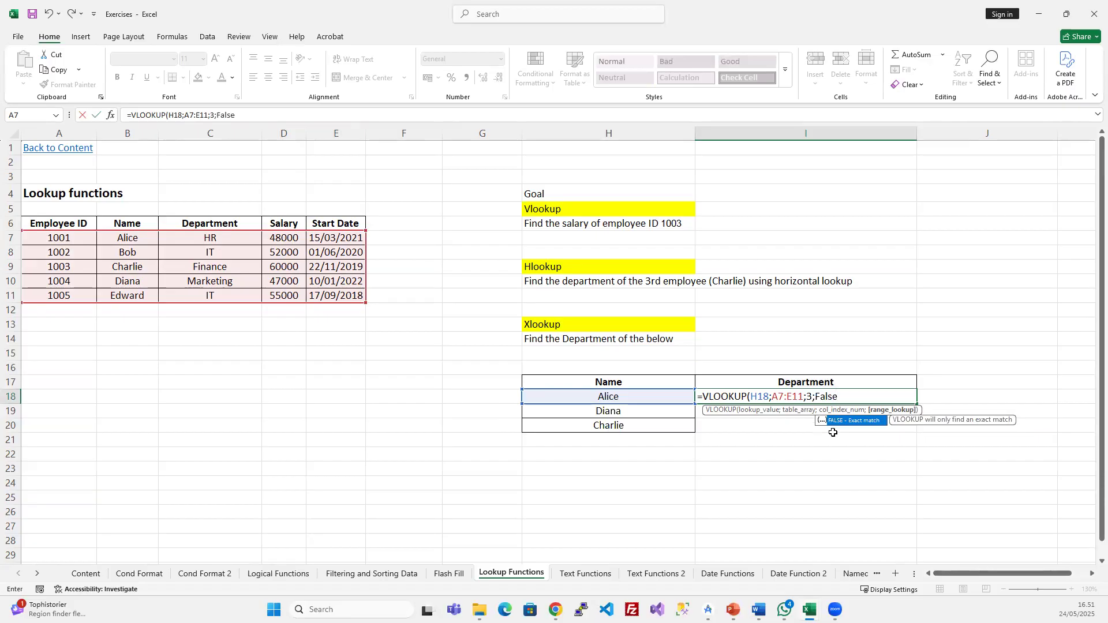
text(se)
key(Tab)
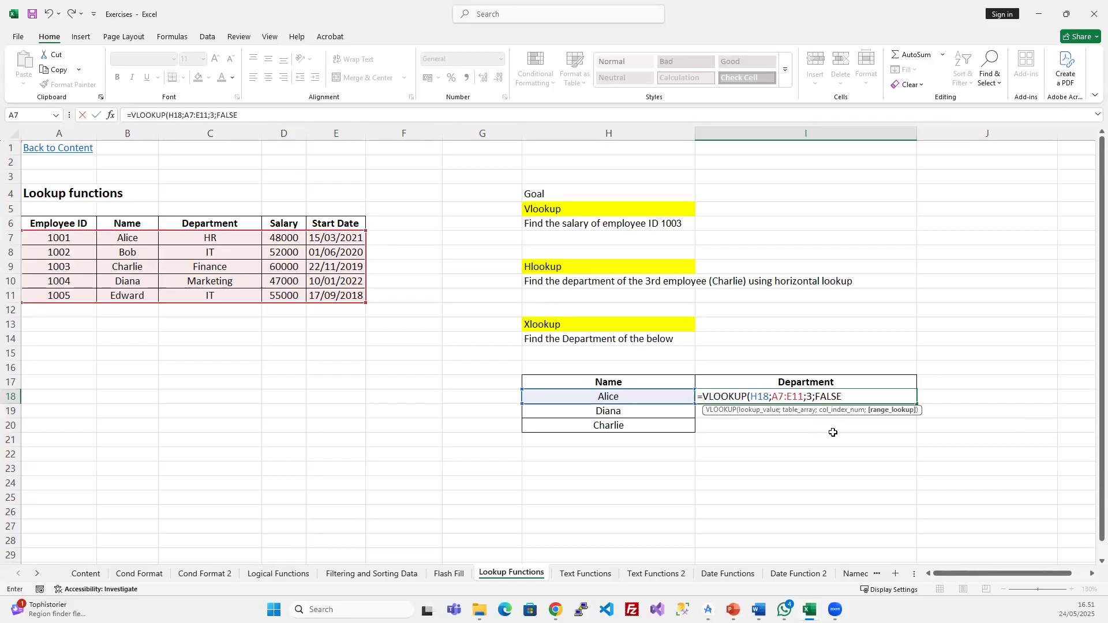
text())
key(Return)
- Edit I18's formula to shift the lookup range to B7:E11
click(773, 396)
click(202, 110)
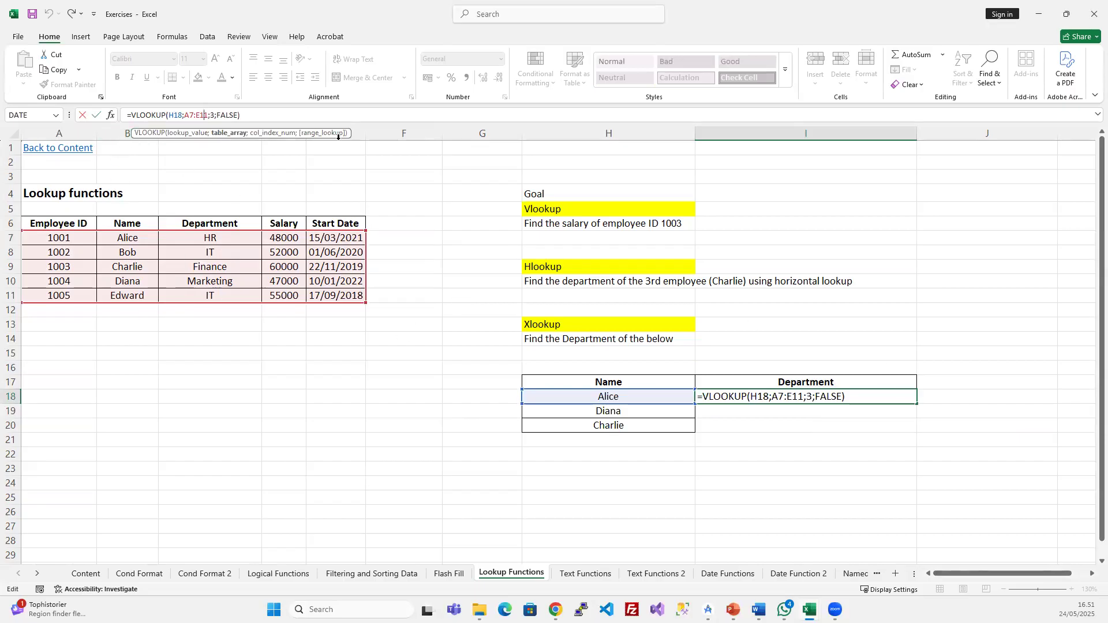
click(215, 115)
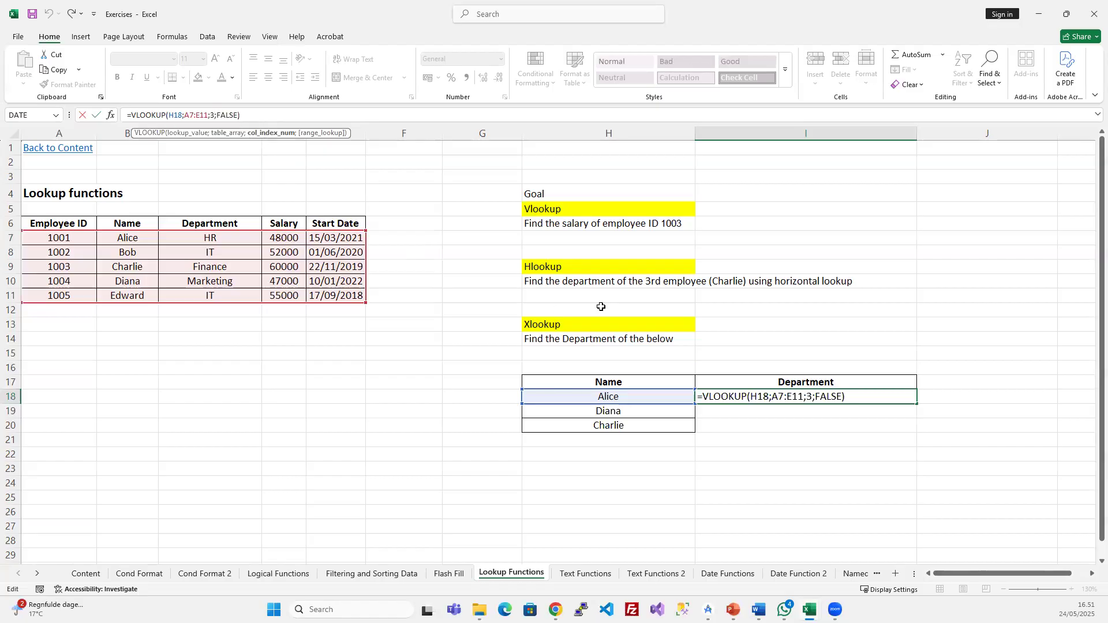
drag(21, 305, 72, 300)
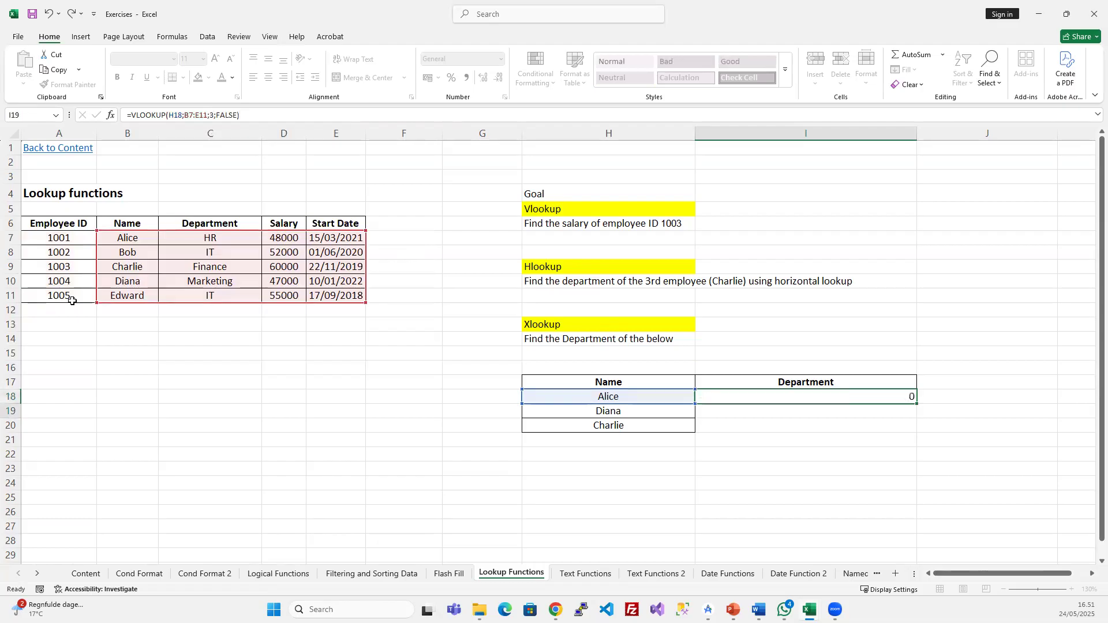
- Change I18's column index from 3 to 2 so =VLOOKUP(H18;B7:E11;2;FALSE) returns HR
key(Return)
click(734, 399)
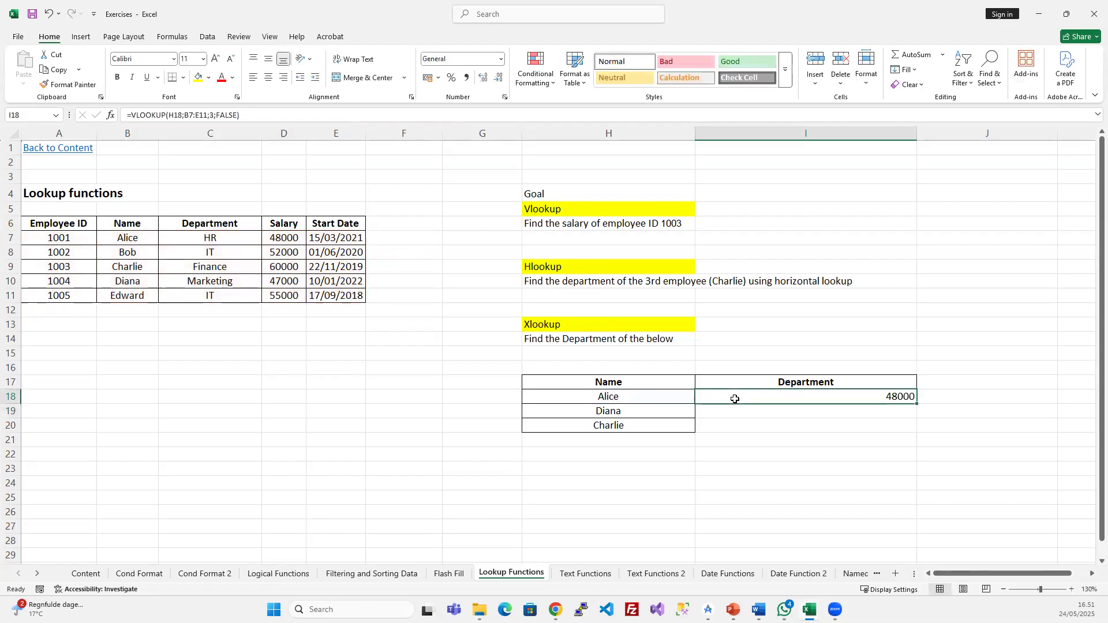
click(209, 115)
drag(254, 116, 205, 111)
click(214, 115)
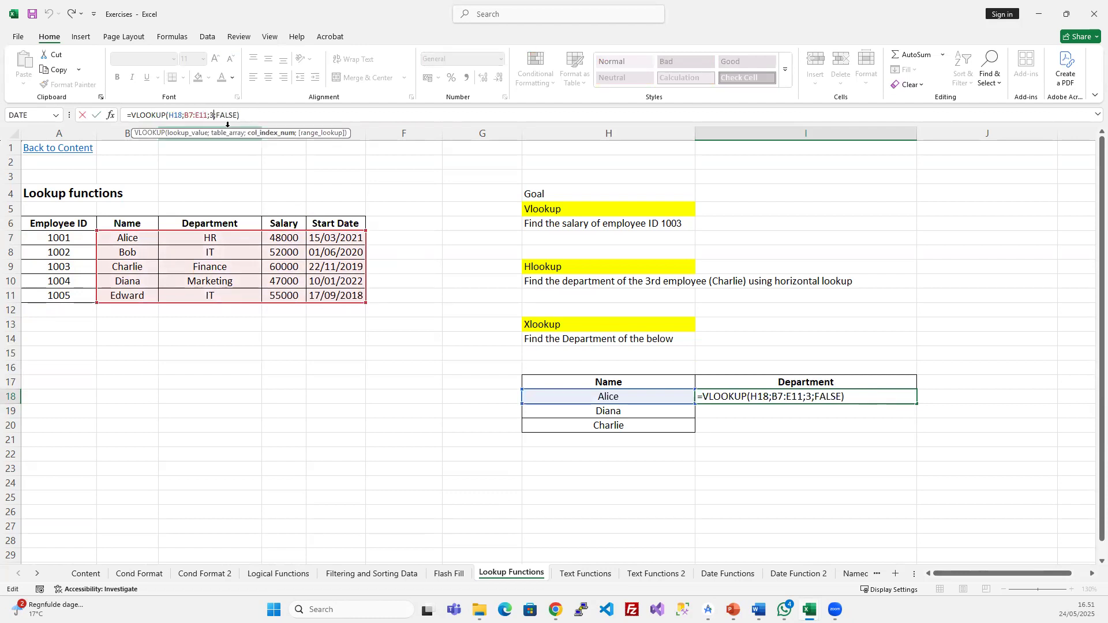
key(BackSpace)
text(2)
key(Return)
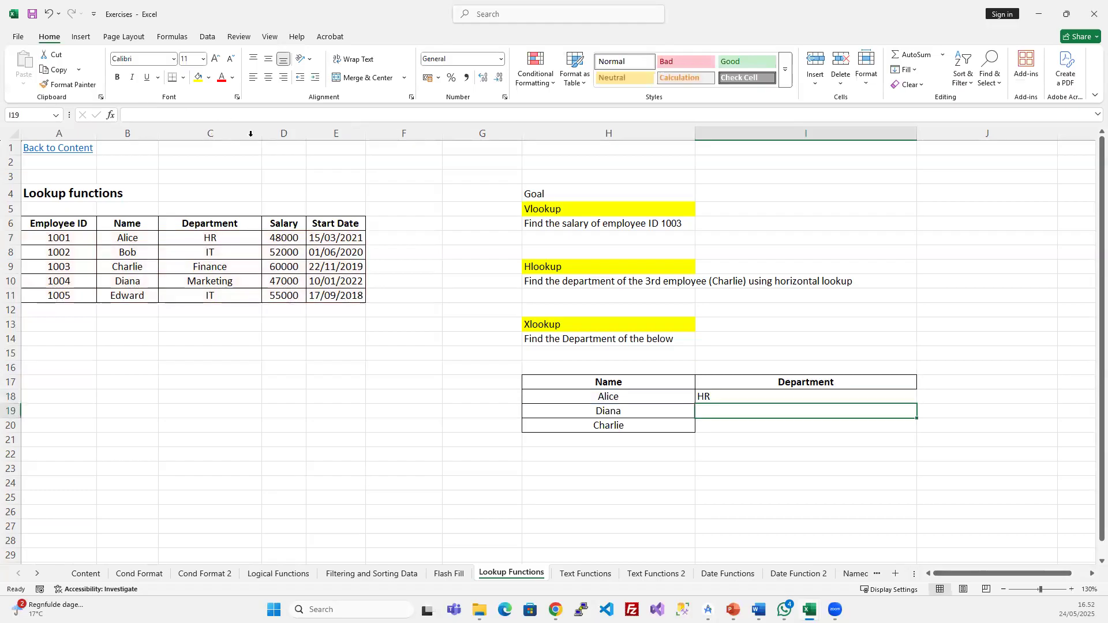
click(727, 393)
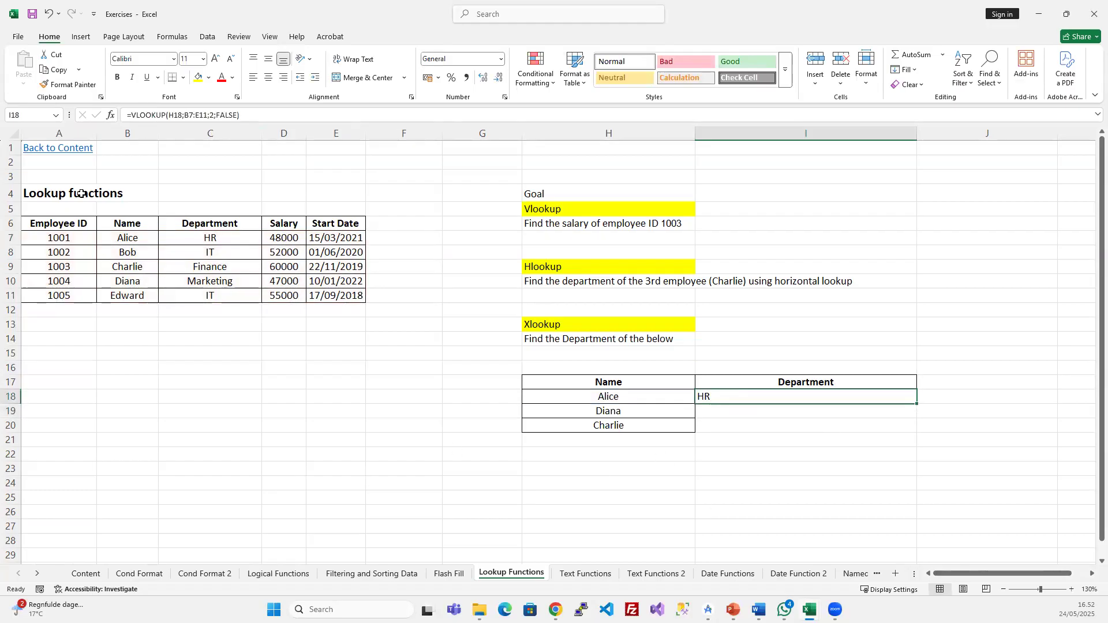
click(172, 115)
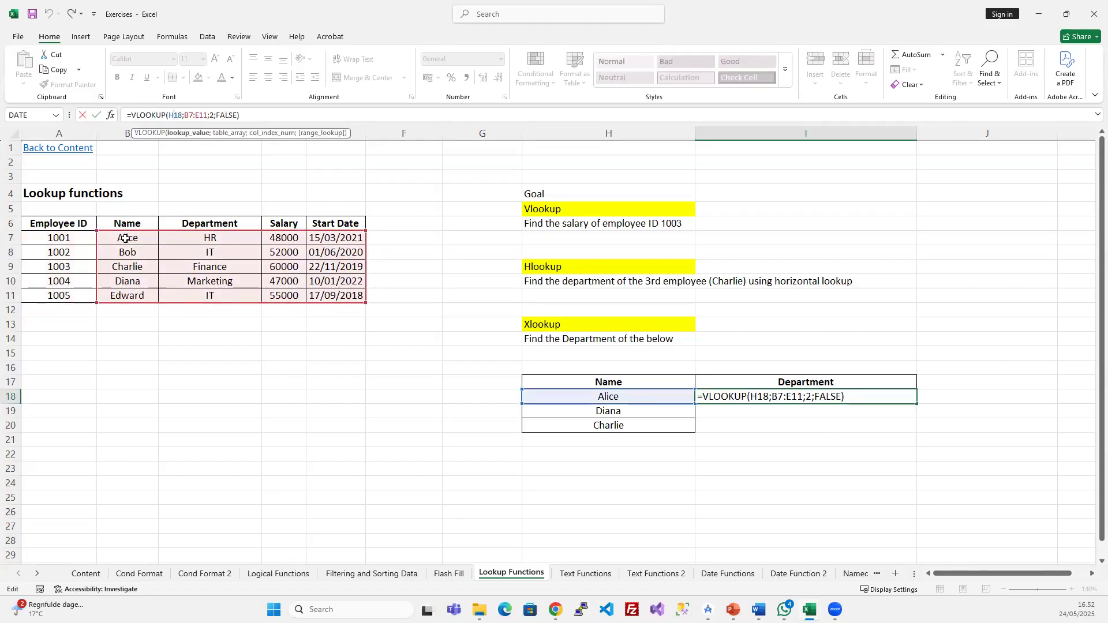
key(Return)
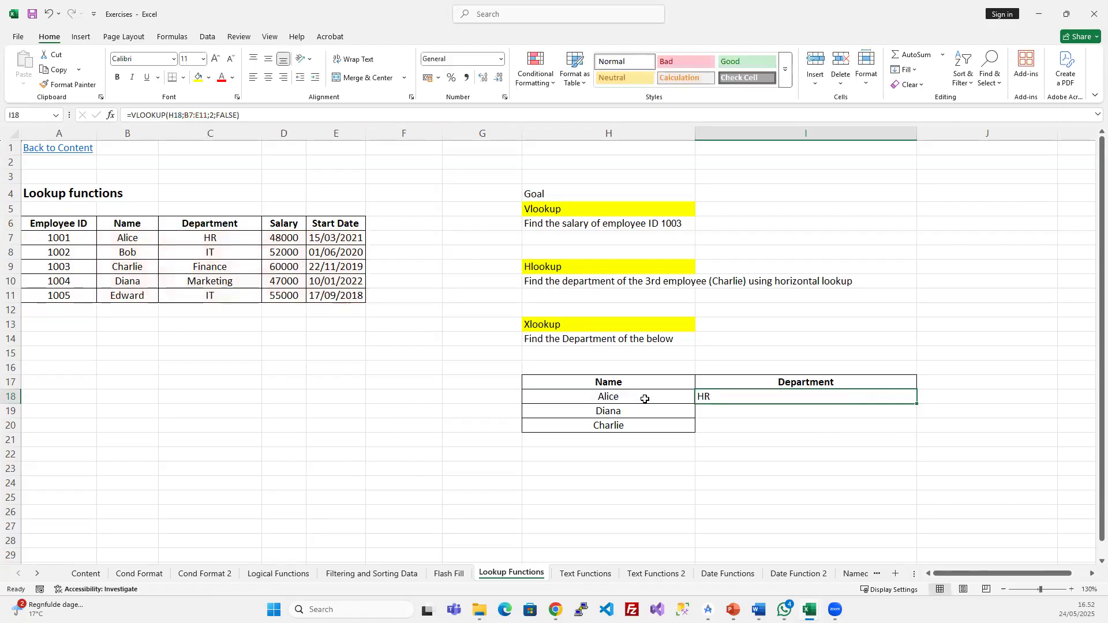
click(635, 398)
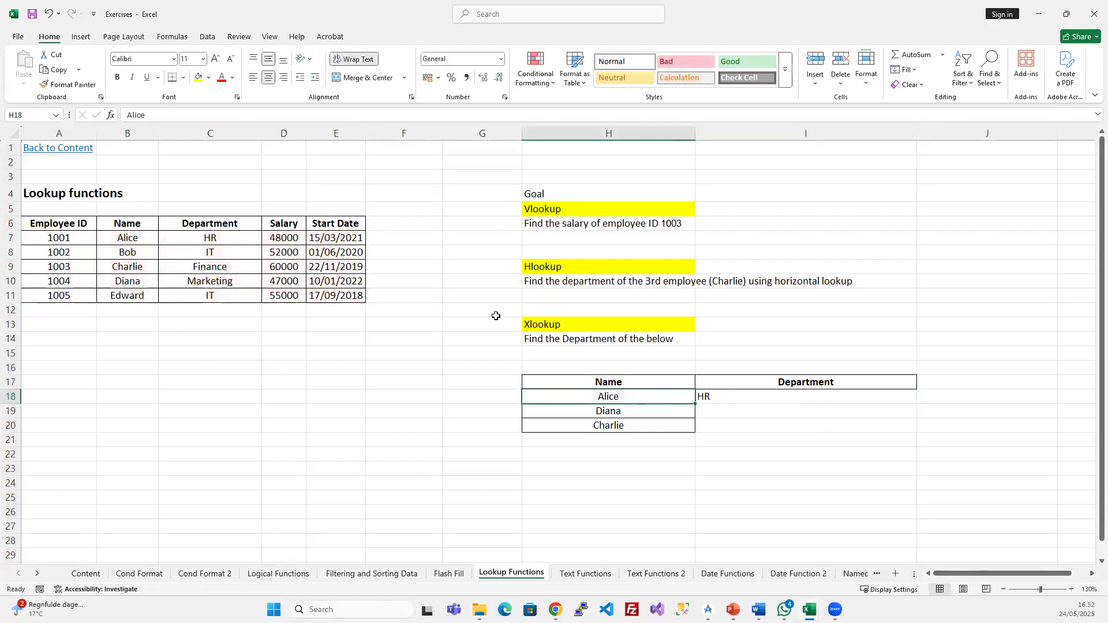
- Fill the table B6:E11, Name through Start Date, yellow
drag(65, 222, 336, 294)
click(193, 293)
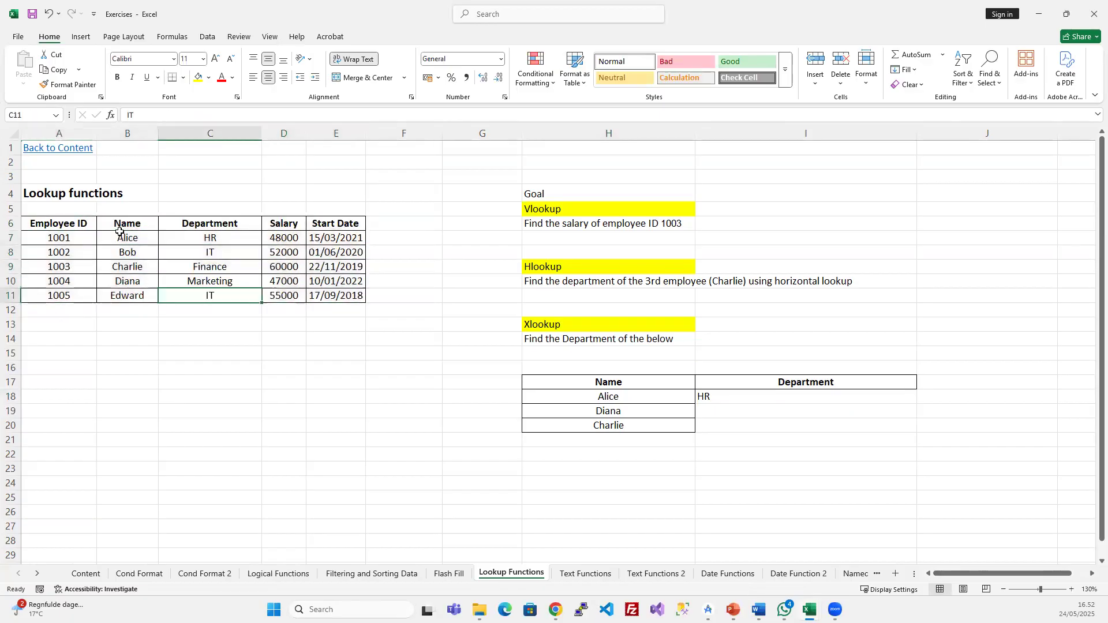
drag(129, 222, 335, 297)
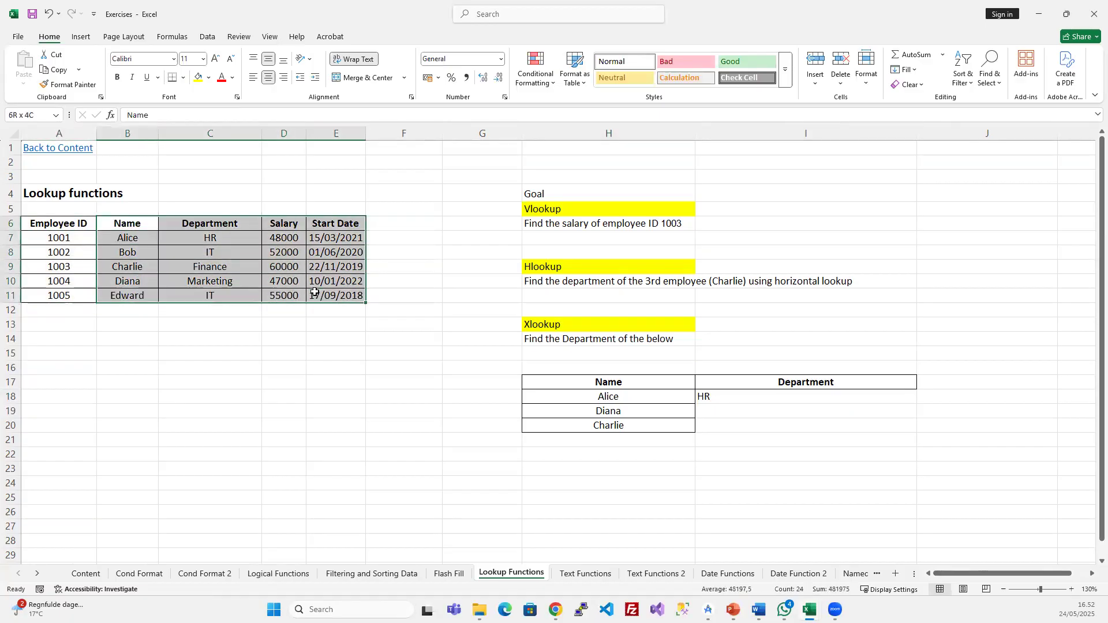
click(198, 76)
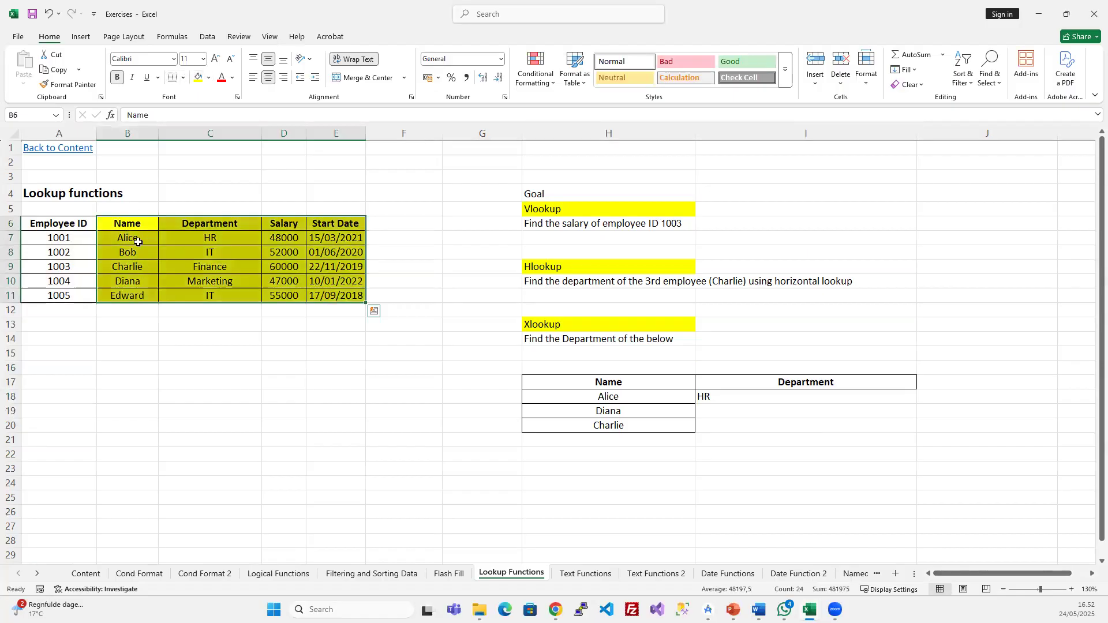
click(197, 372)
- Fill the Name column B6:B11 light green
drag(55, 225, 58, 295)
click(134, 227)
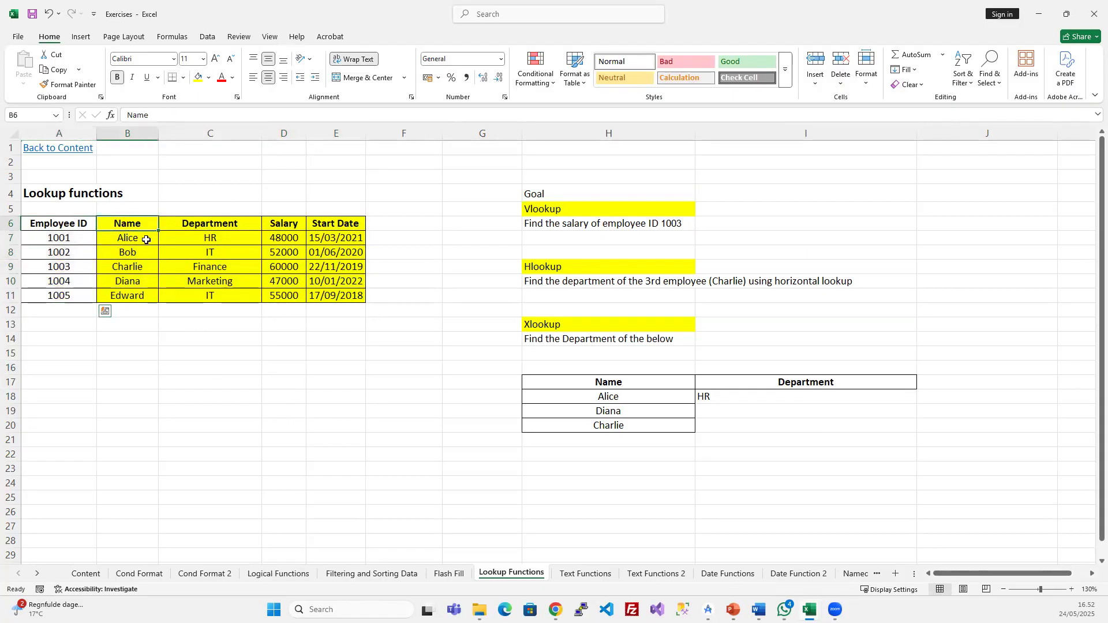
drag(118, 249, 126, 296)
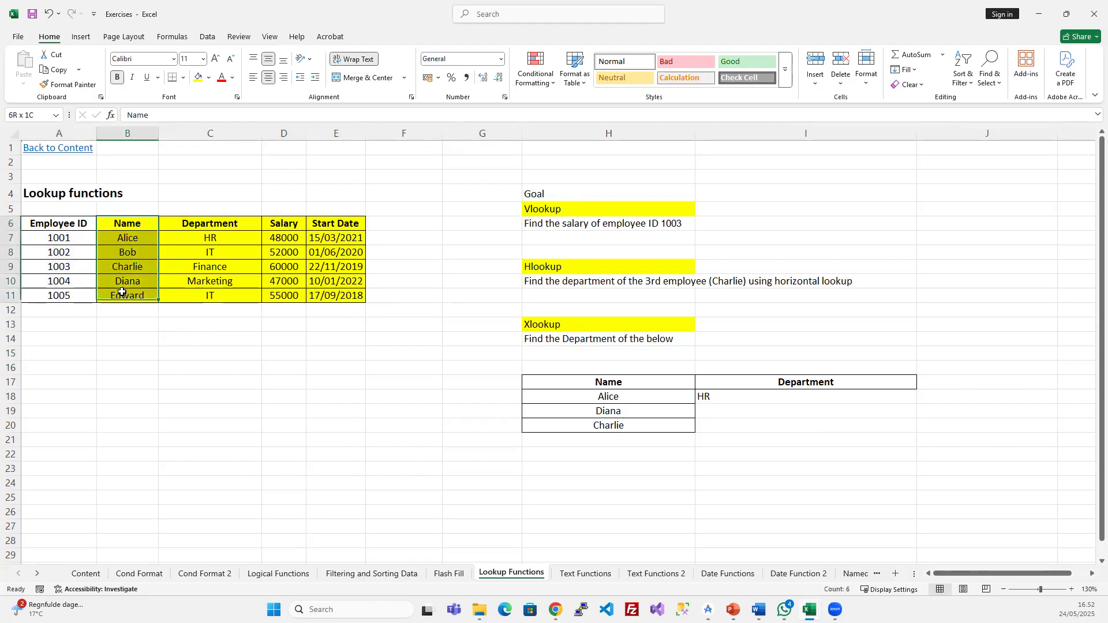
click(209, 77)
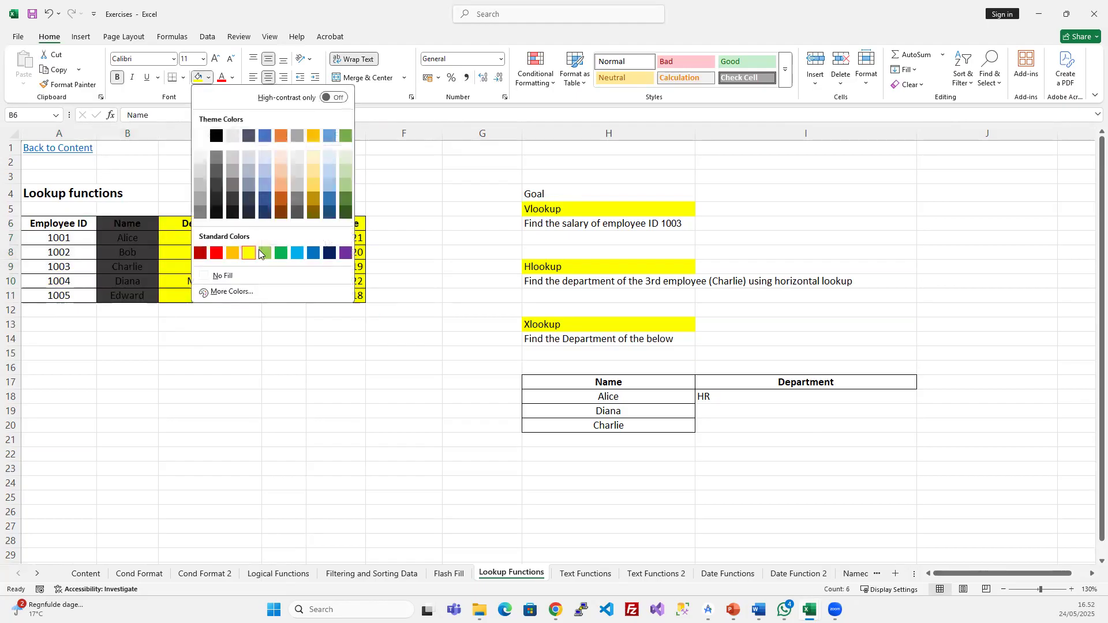
click(265, 248)
click(284, 368)
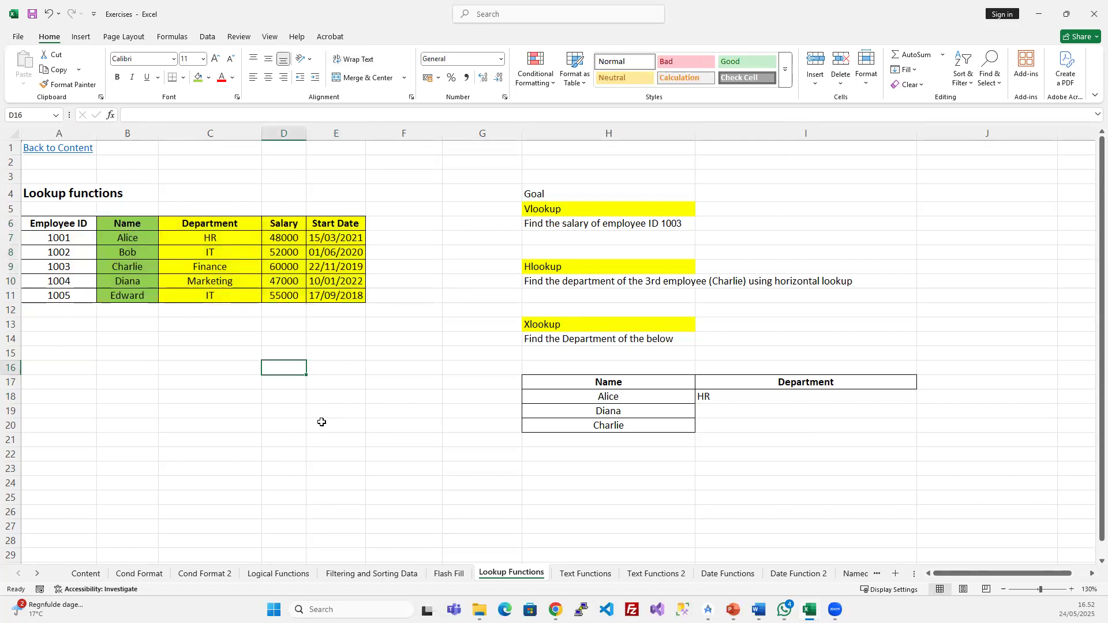
click(743, 397)
click(179, 114)
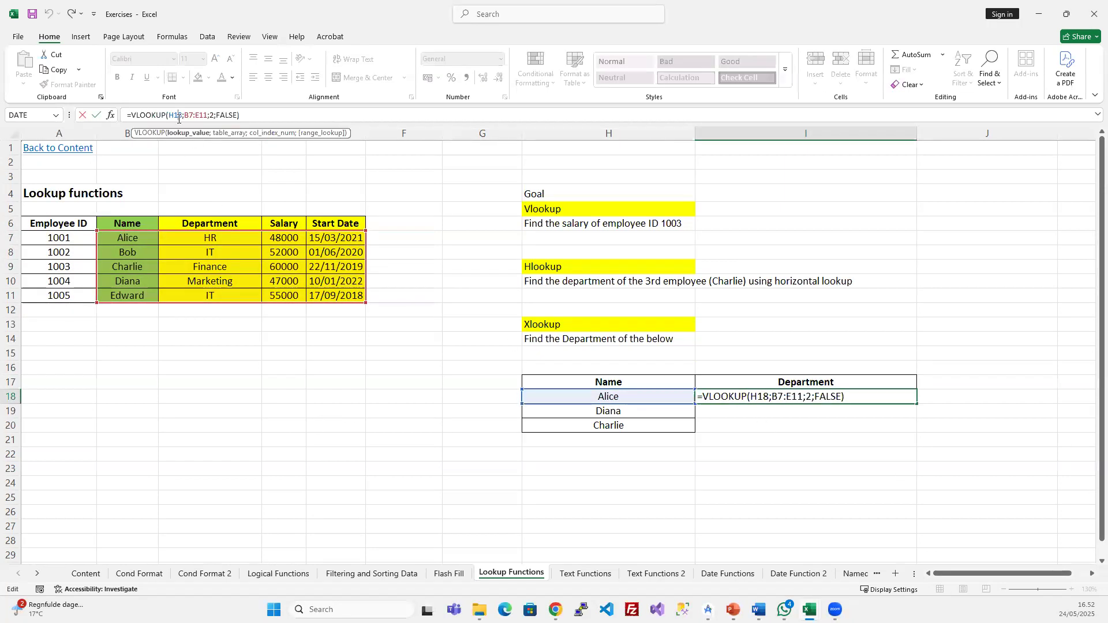
drag(182, 114, 165, 114)
key(Escape)
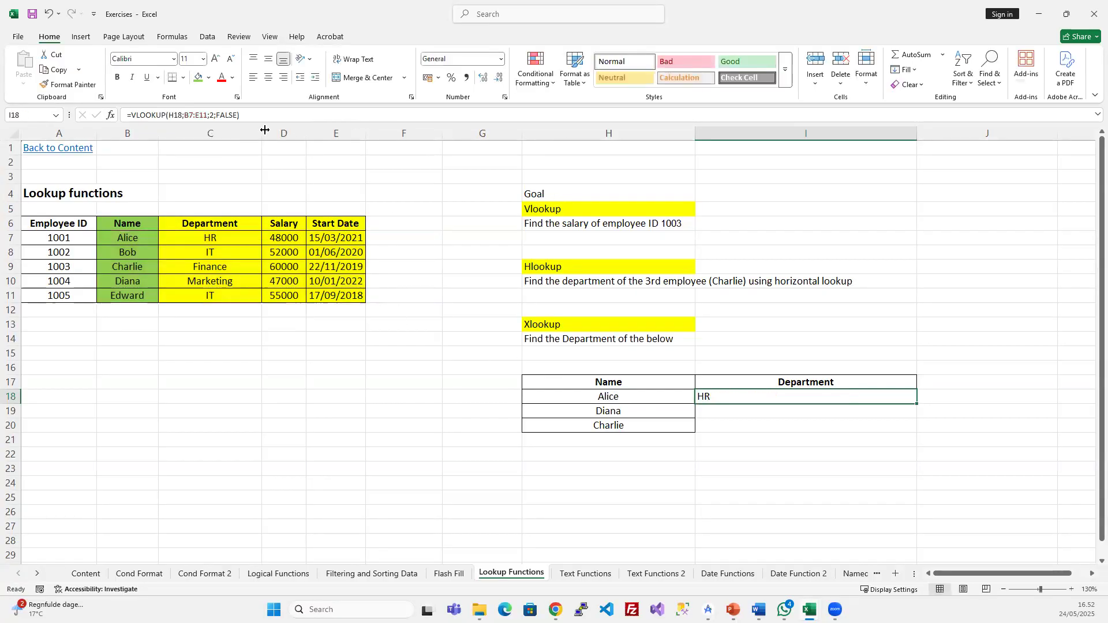
drag(184, 113, 209, 113)
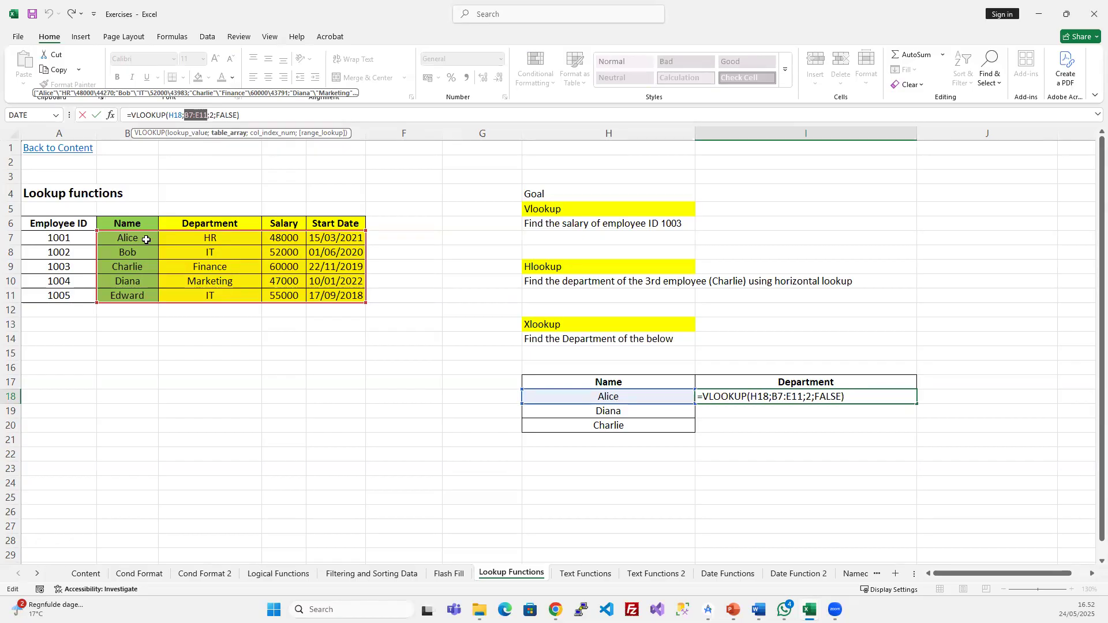
click(210, 116)
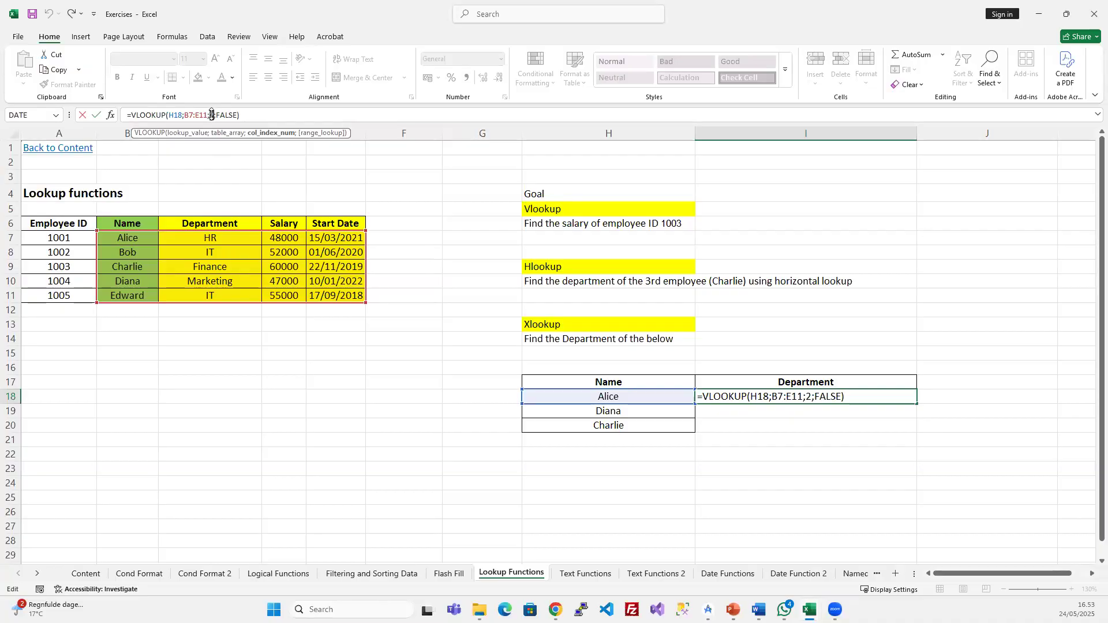
drag(220, 116, 232, 115)
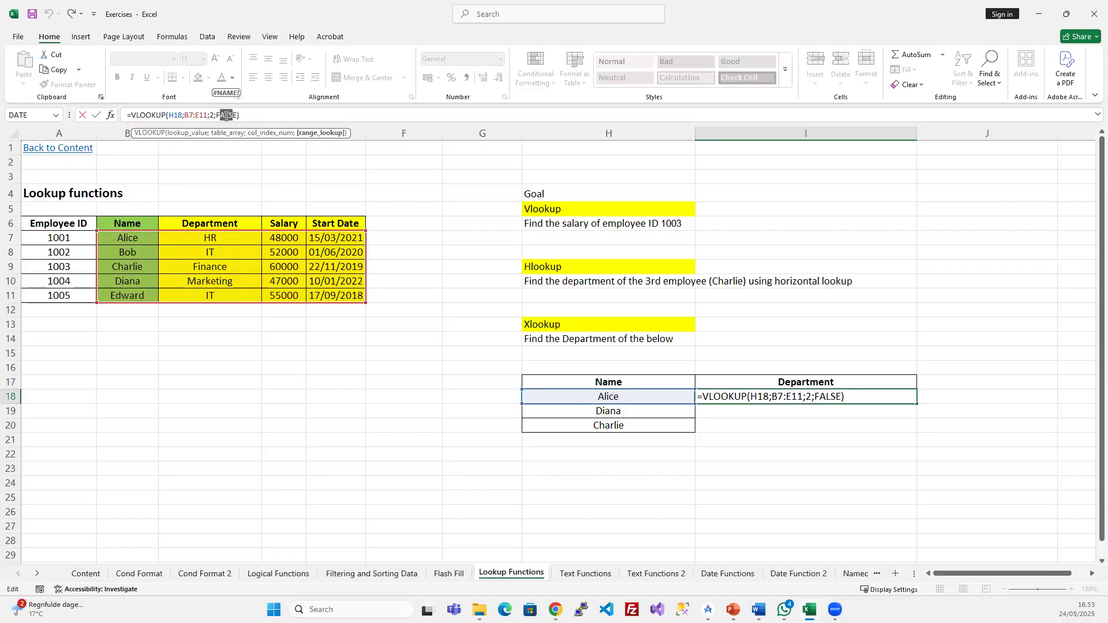
key(Return)
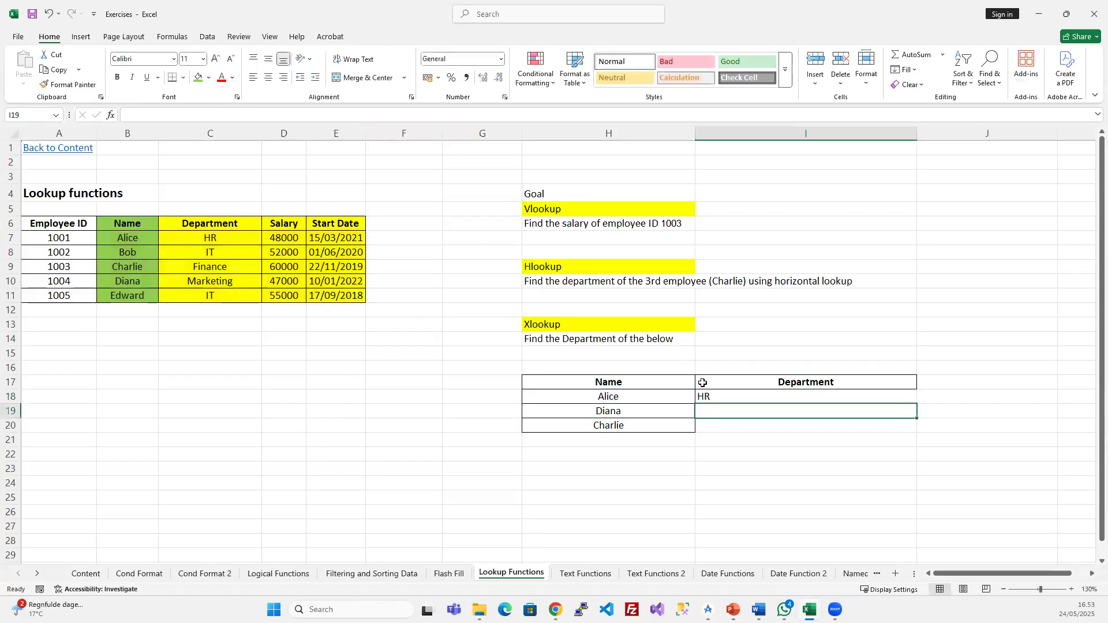
- Fill I18's lookup formula down to I20 and check Diana's and Charlie's results against the table
click(713, 398)
click(687, 397)
click(709, 397)
drag(709, 397, 709, 421)
key(ctrl+d)
click(635, 409)
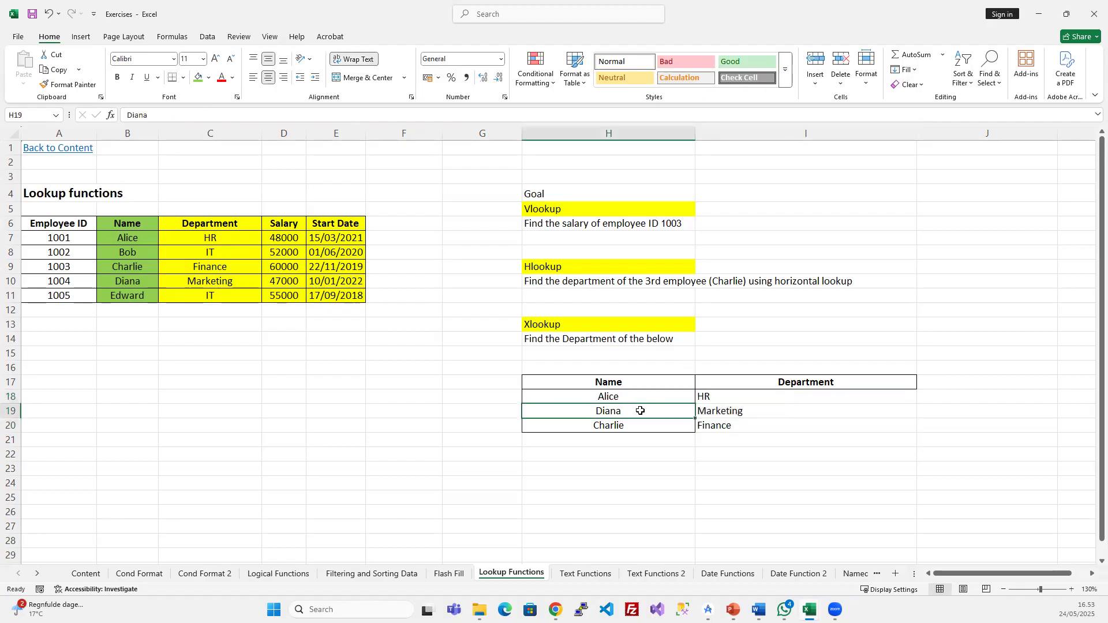
click(726, 414)
drag(137, 281, 202, 279)
click(663, 422)
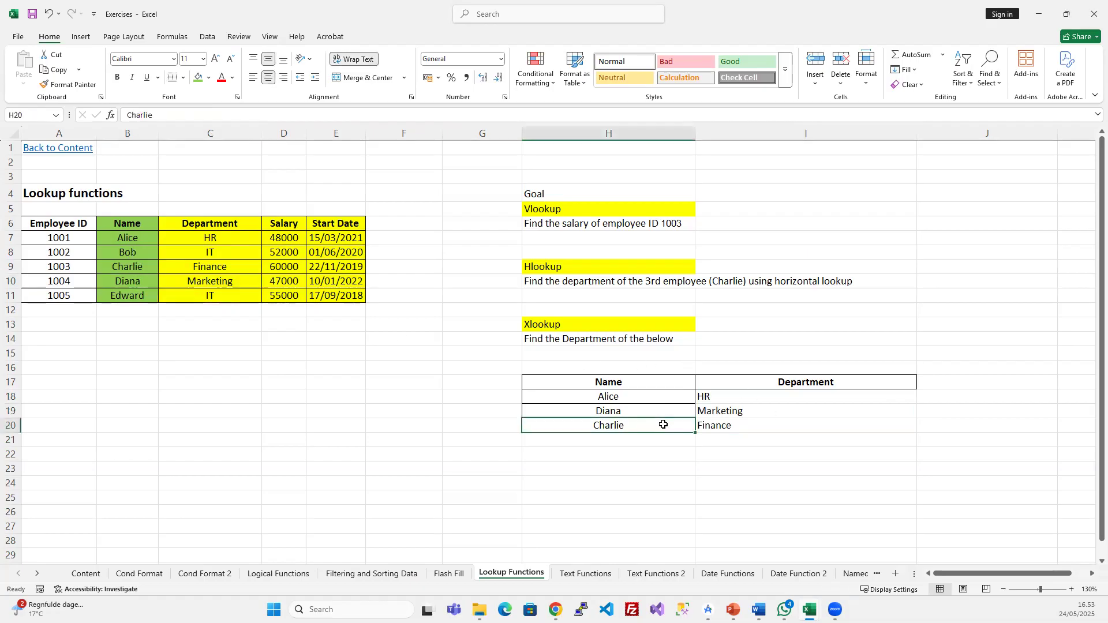
drag(127, 268, 204, 266)
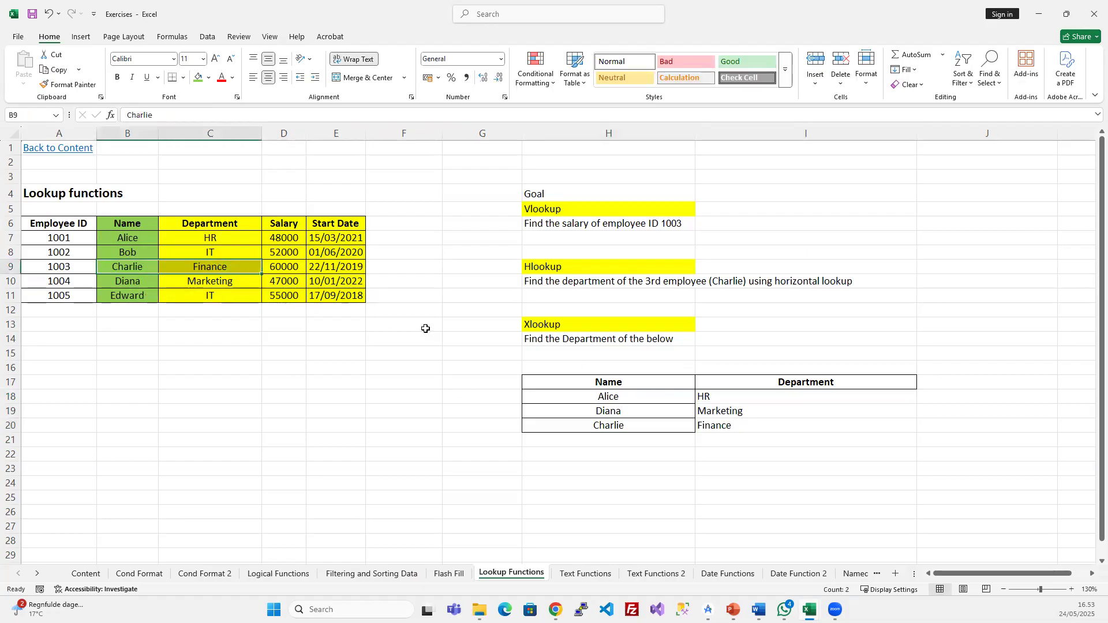
click(721, 425)
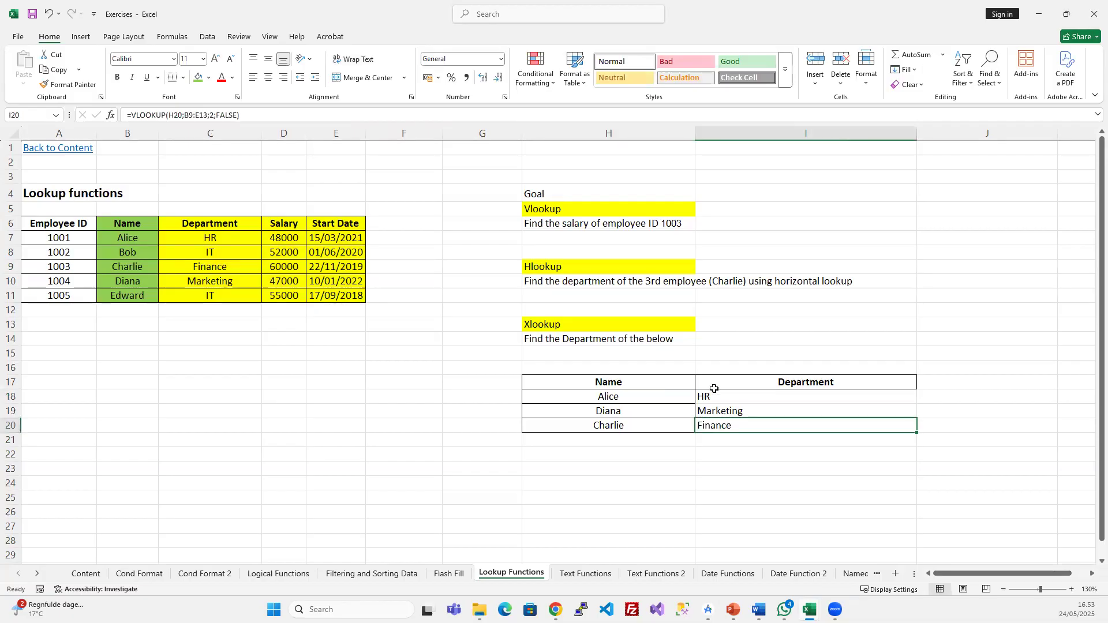
- Auto-fit and slightly widen column I, then clear the results in I18:I20
double_click(917, 132)
drag(756, 131, 771, 131)
drag(731, 396, 728, 420)
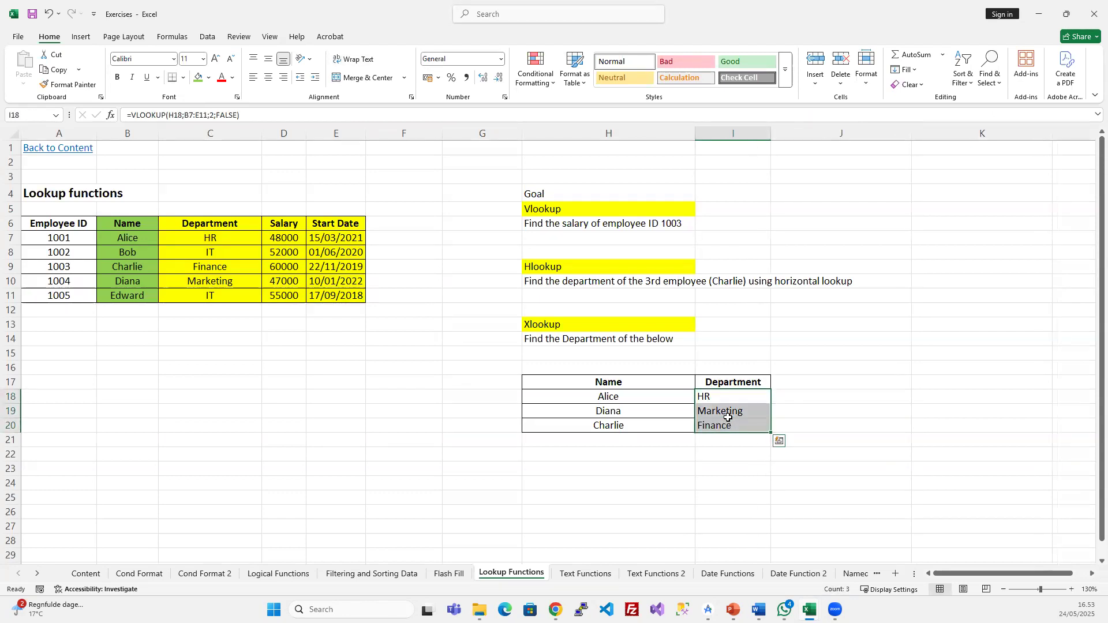
key(Delete)
click(705, 510)
- Enter =VLOOKUP(H18;B7:E11;3;false) in I18, returning Alice's value 48000
click(721, 398)
click(609, 397)
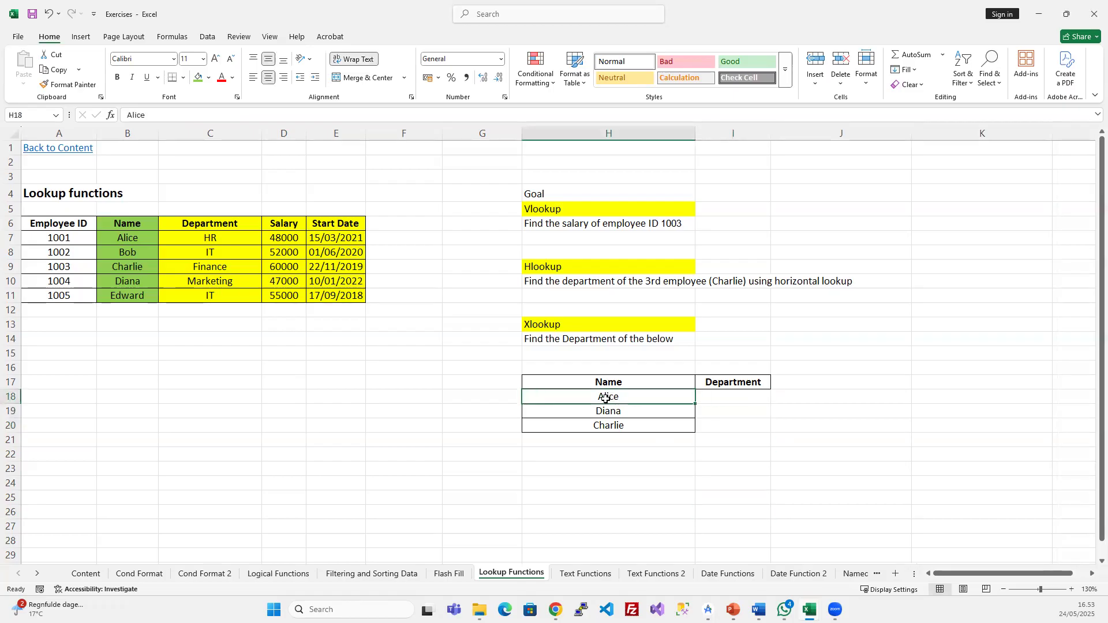
drag(133, 225, 336, 294)
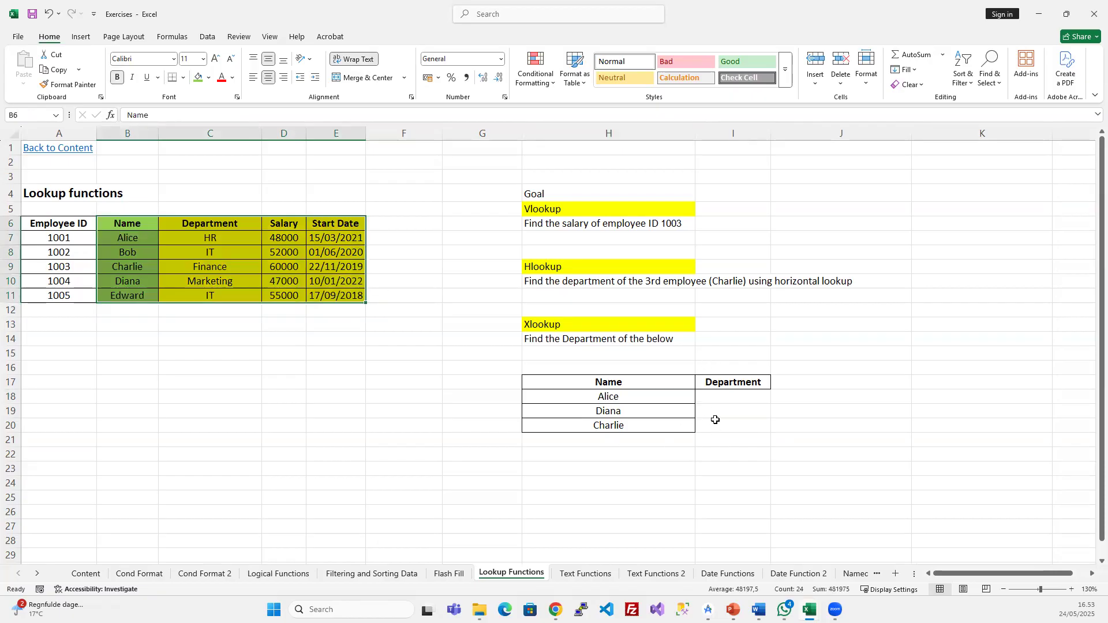
click(711, 397)
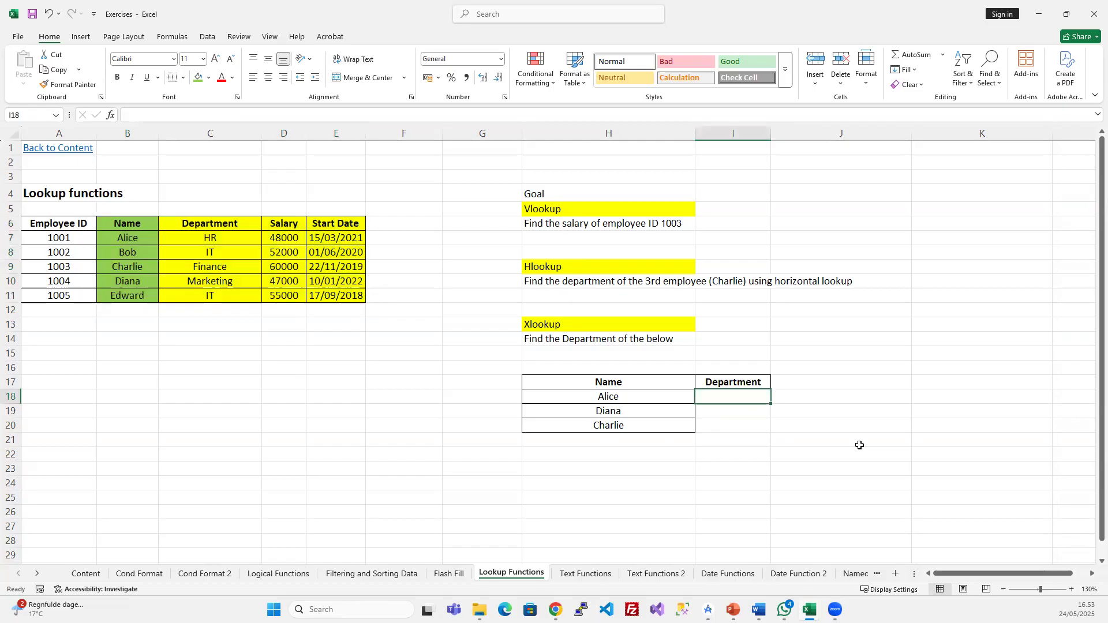
text(=)
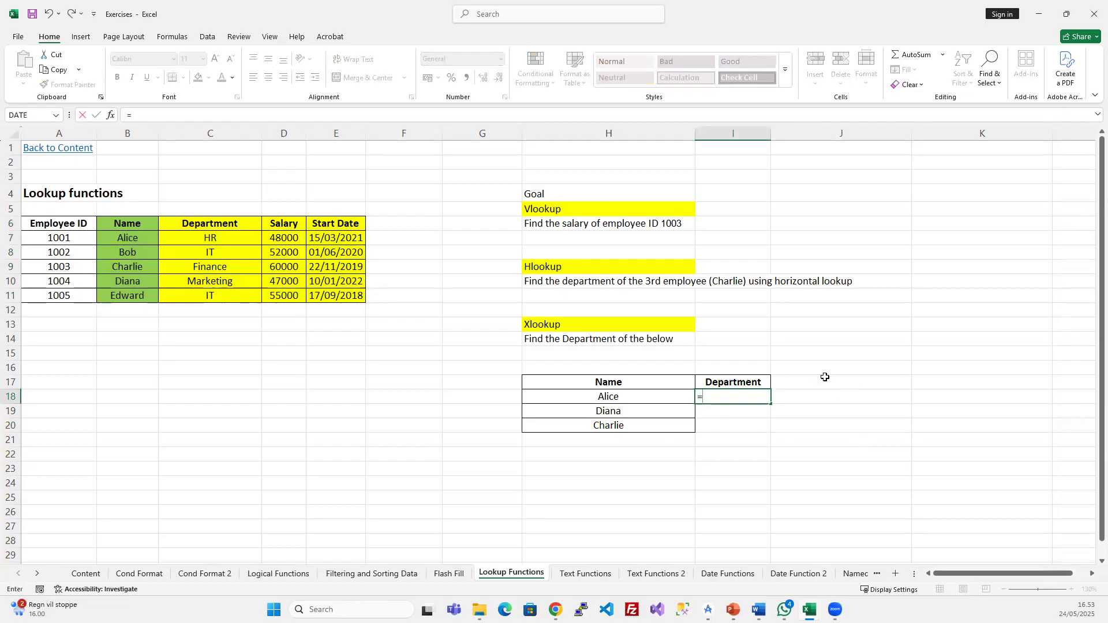
text(vl)
key(Tab)
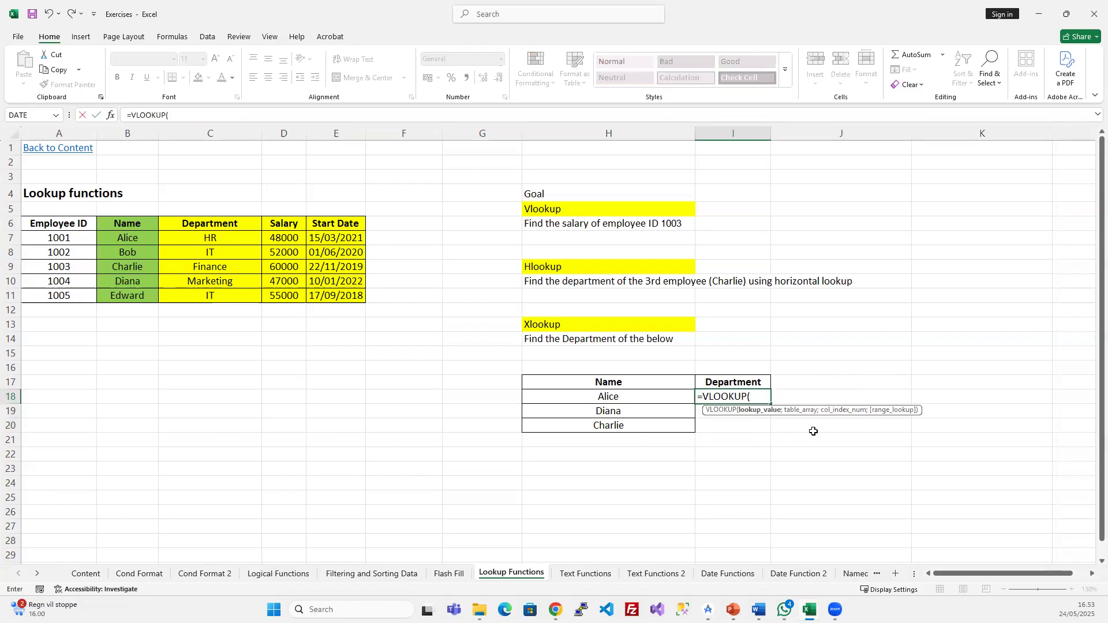
click(612, 398)
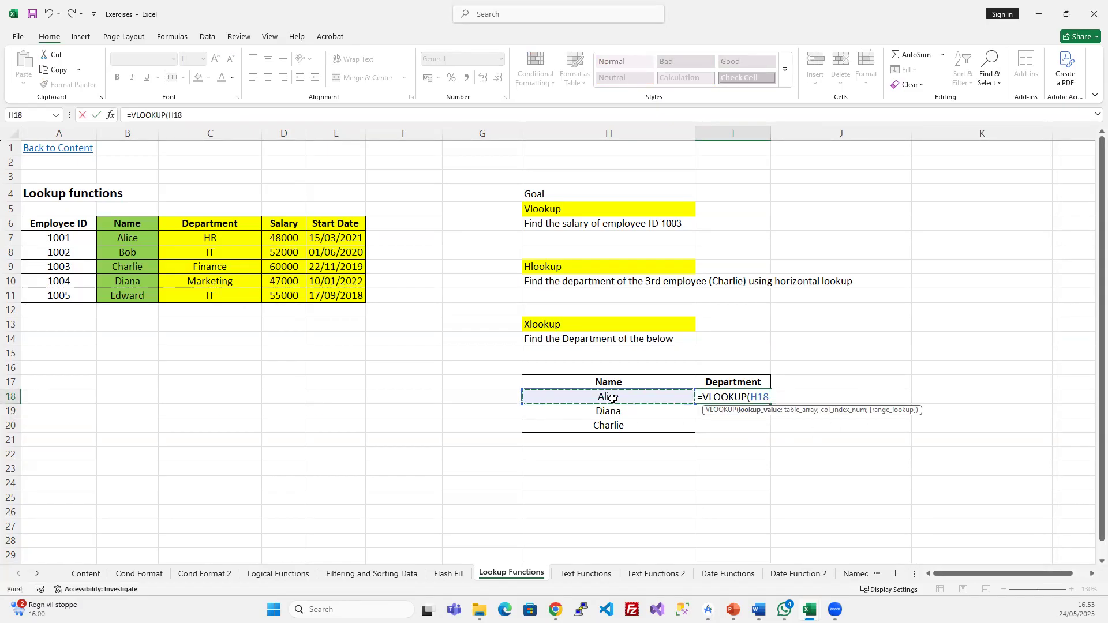
text(;)
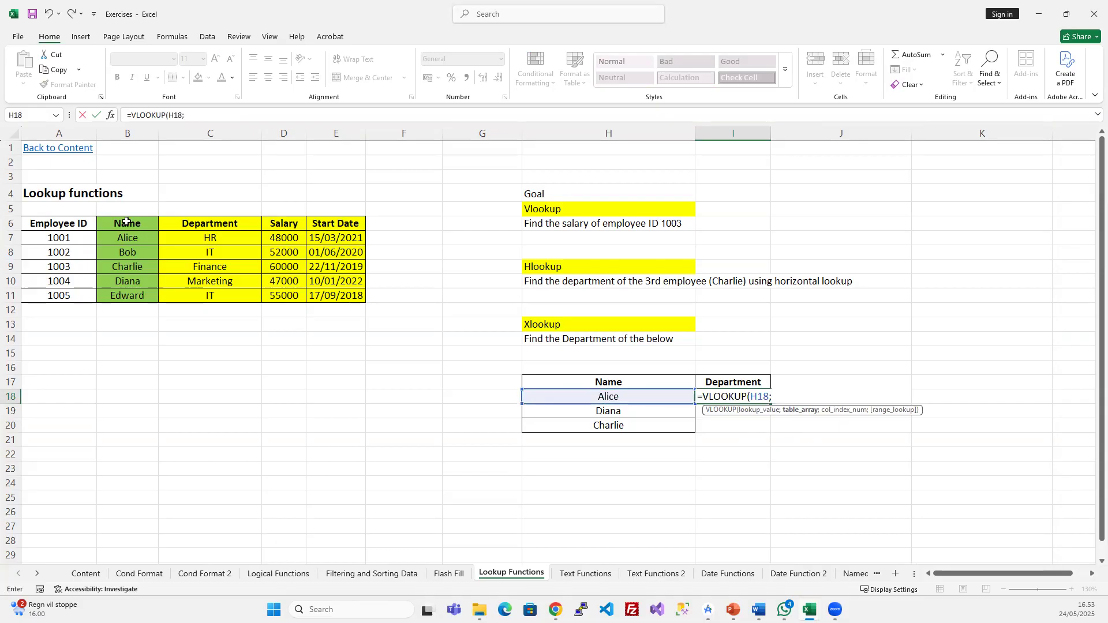
drag(128, 238, 363, 298)
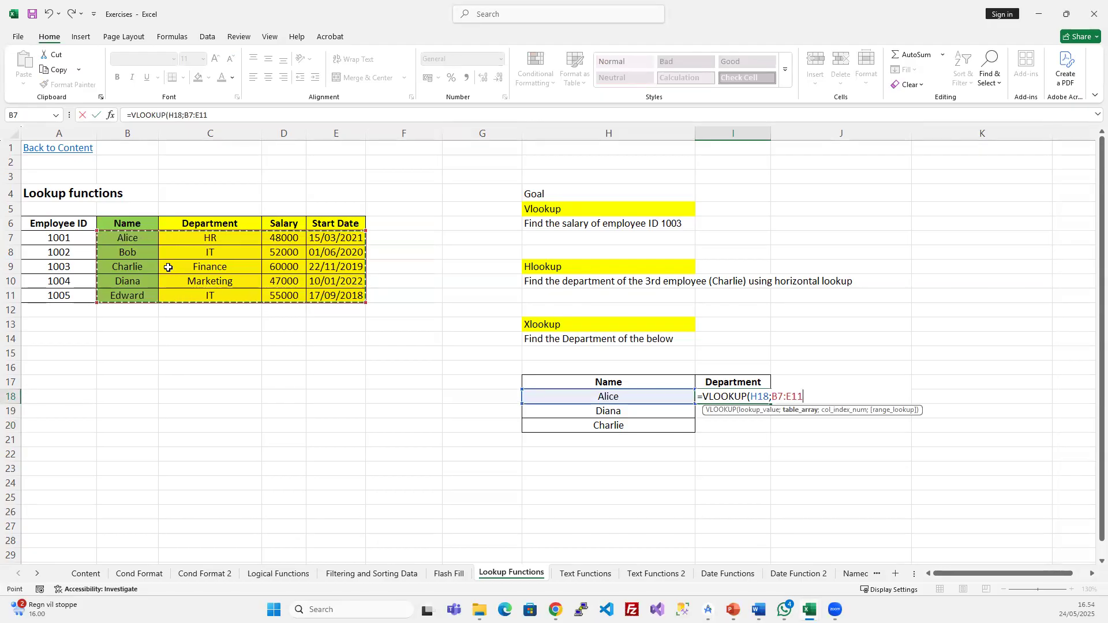
text(;3)
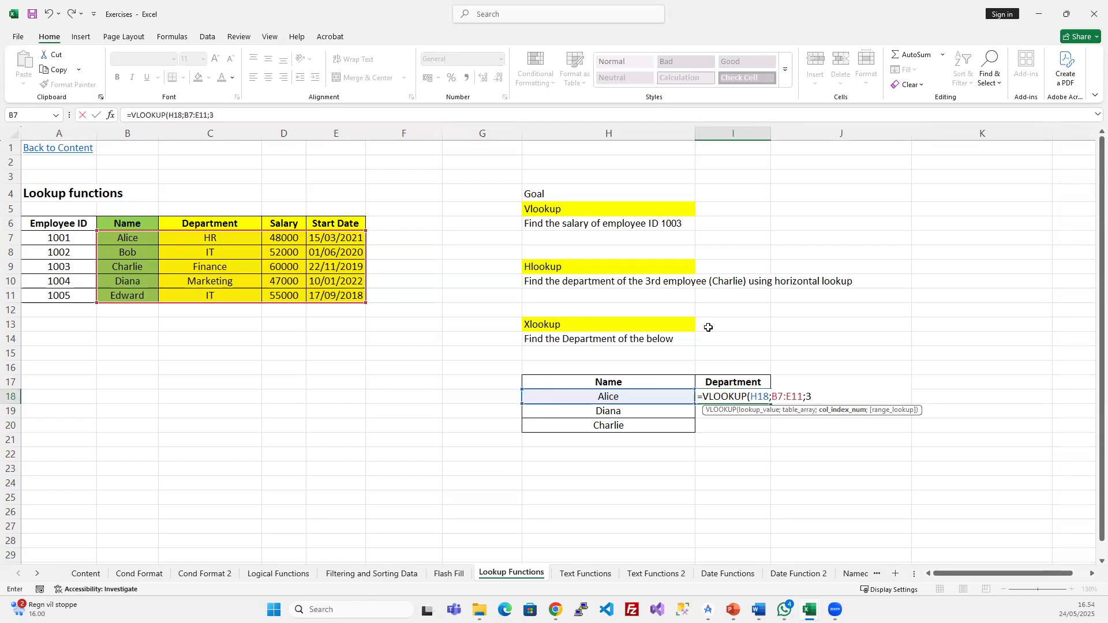
text(;)
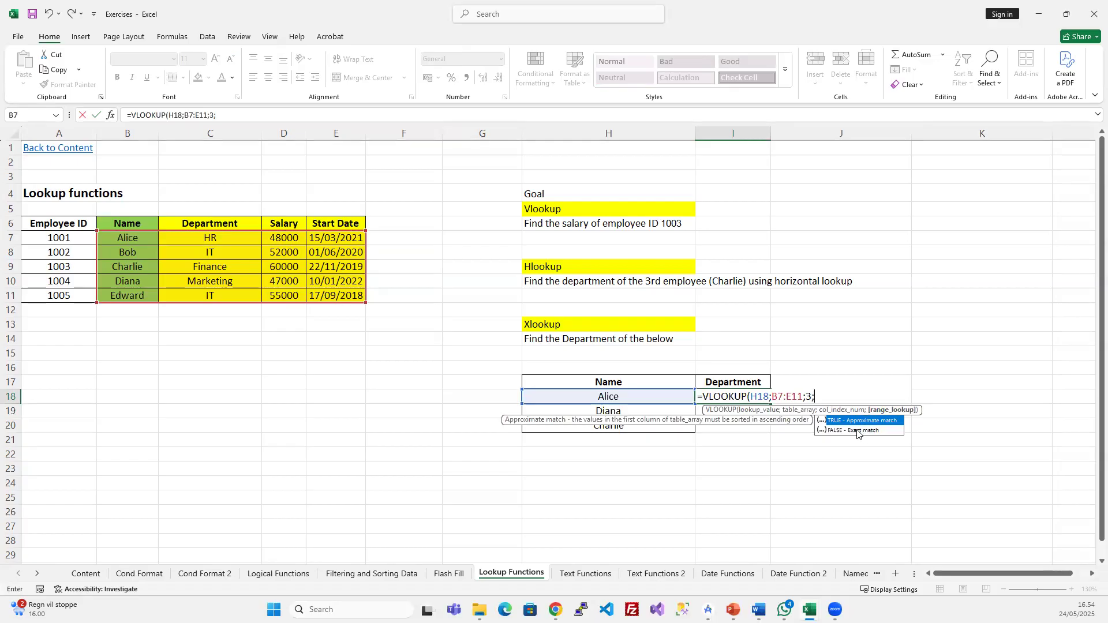
text(false)
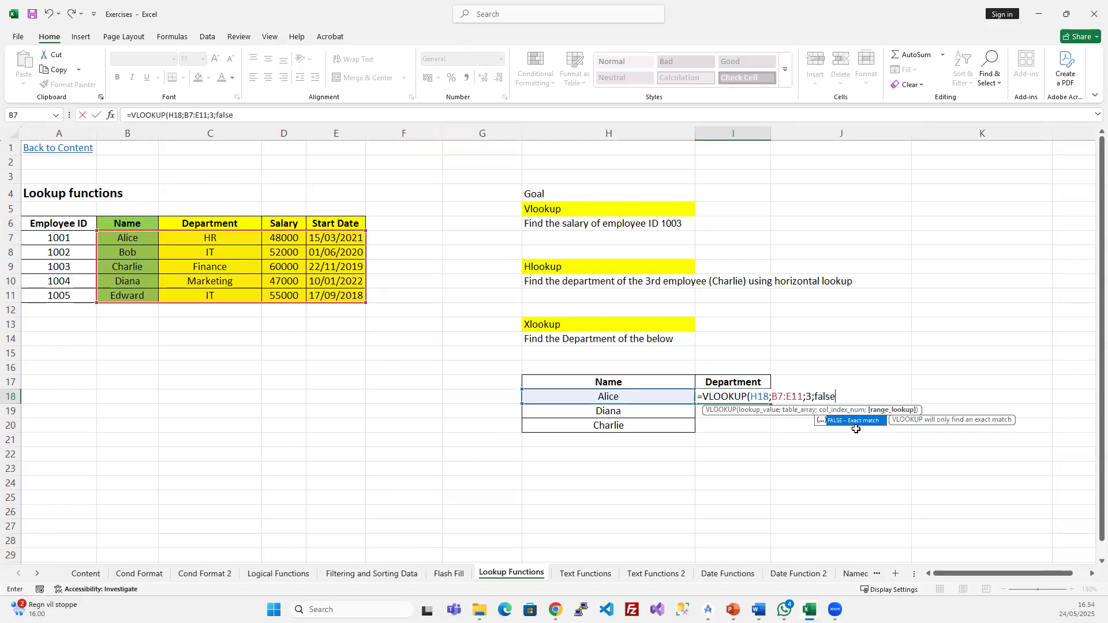
text())
key(Return)
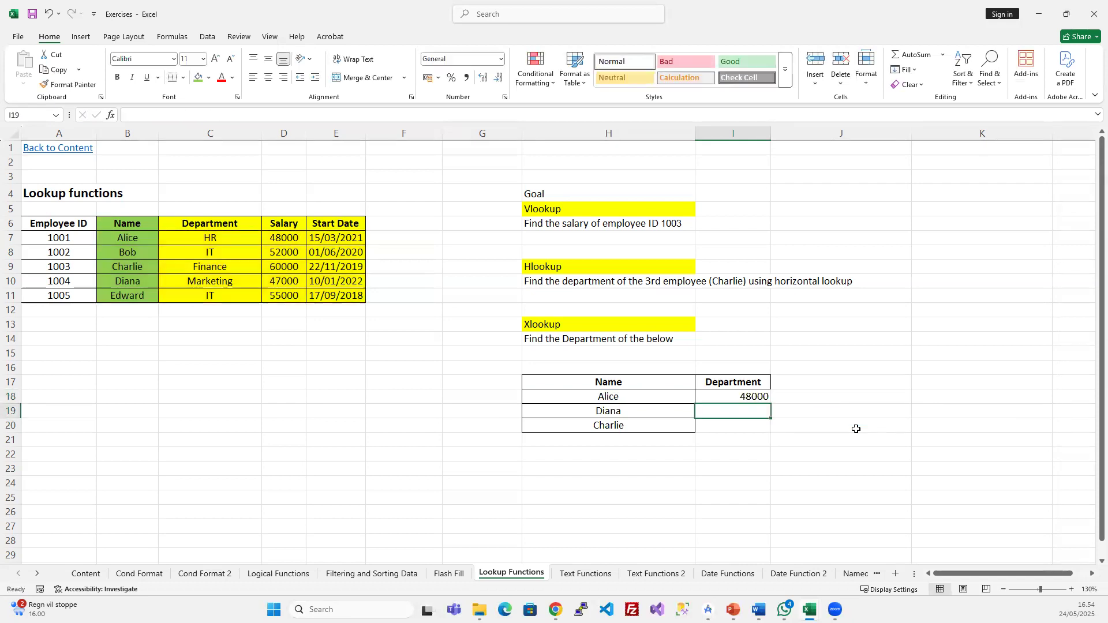
- Fill I18's formula down to I20 so Diana and Charlie show 47000 and 60000
click(719, 398)
drag(275, 239, 148, 240)
drag(759, 396, 755, 420)
key(ctrl+d)
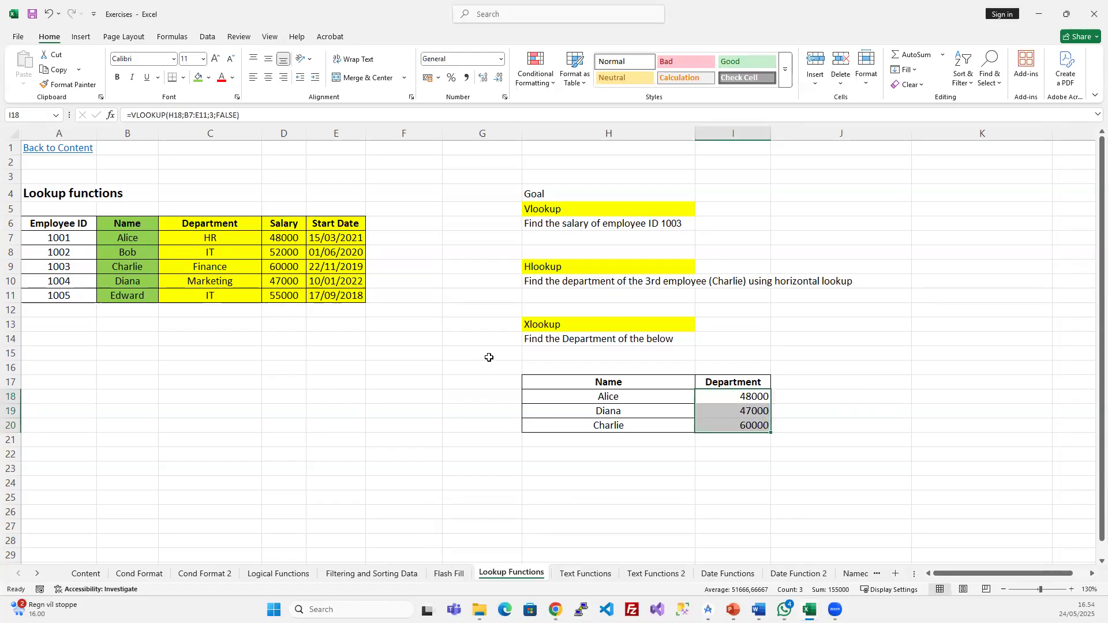
click(213, 238)
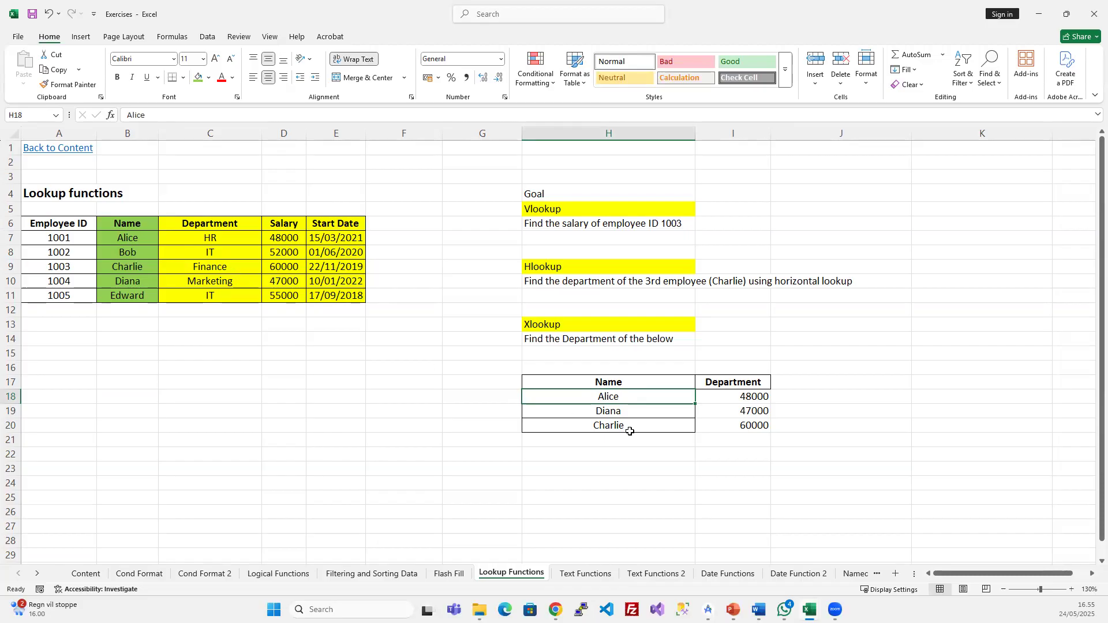
- Copy the Employee ID header from A6 into H24
drag(577, 381, 744, 439)
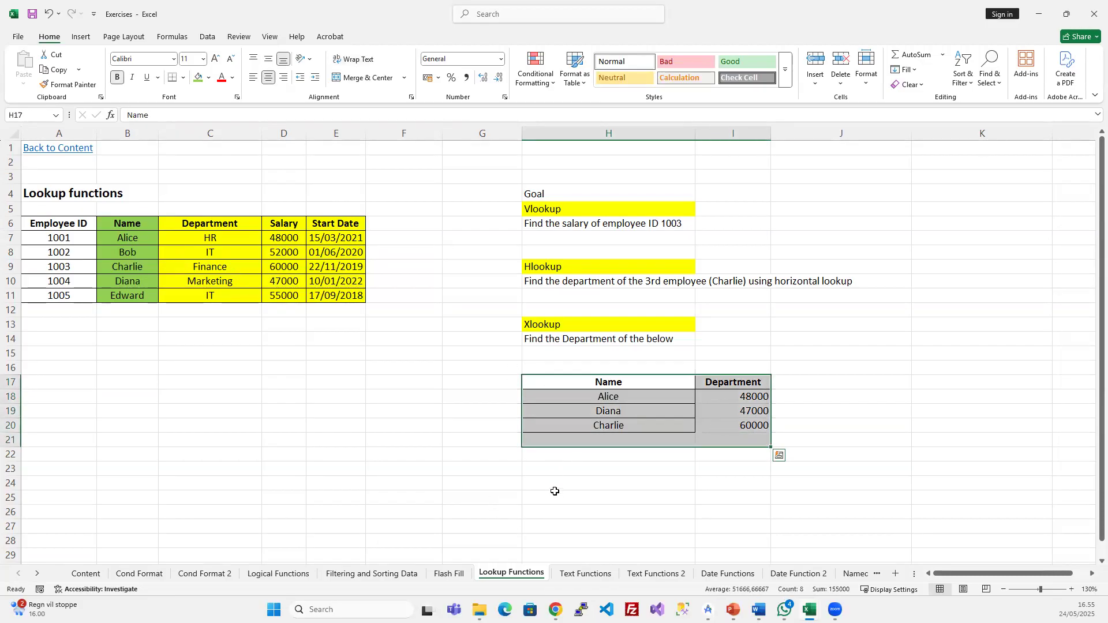
click(619, 499)
drag(592, 475, 610, 465)
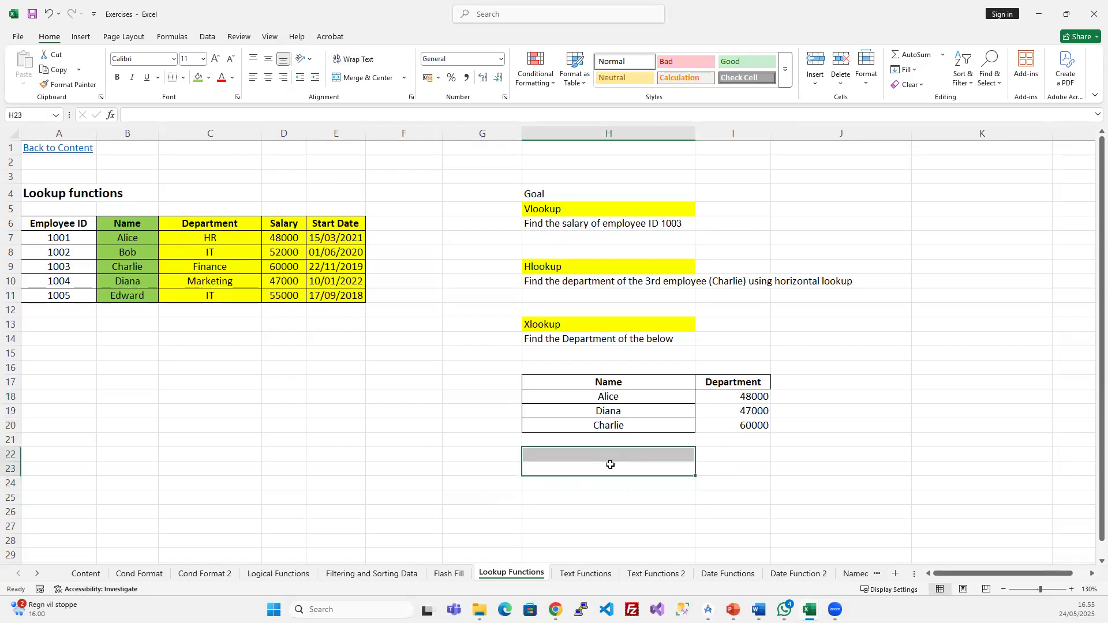
click(609, 470)
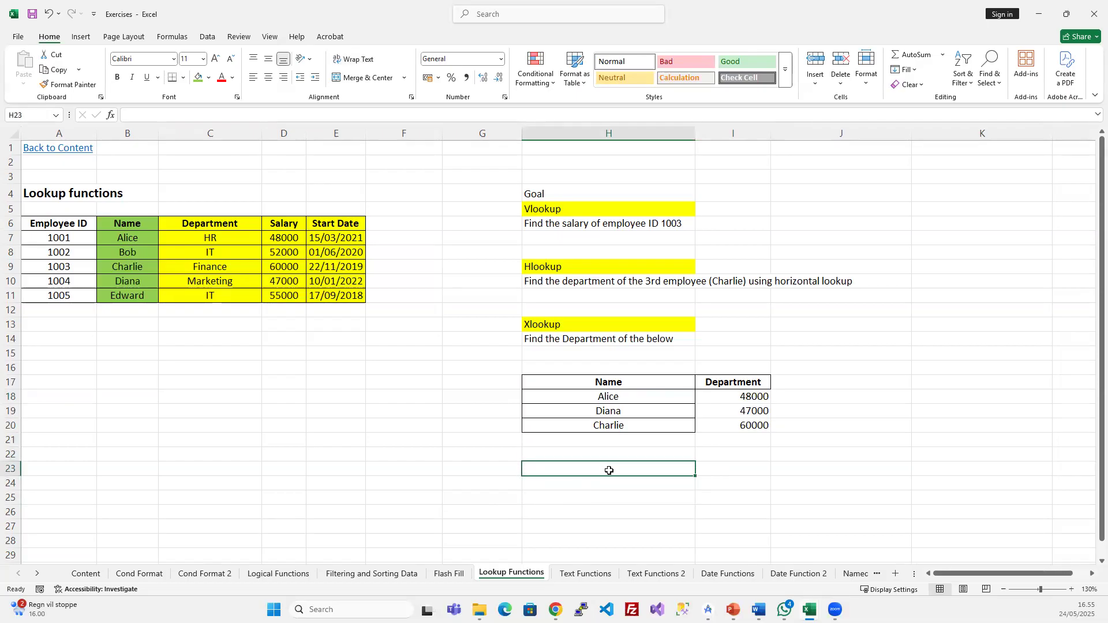
click(69, 228)
key(ctrl+c)
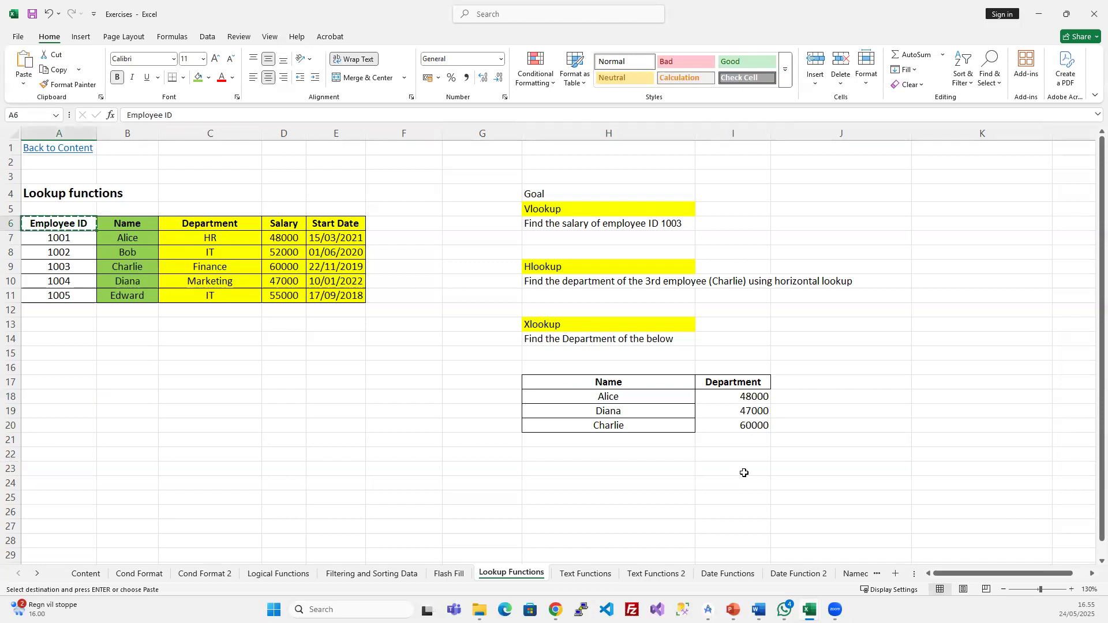
click(577, 483)
key(ctrl+v)
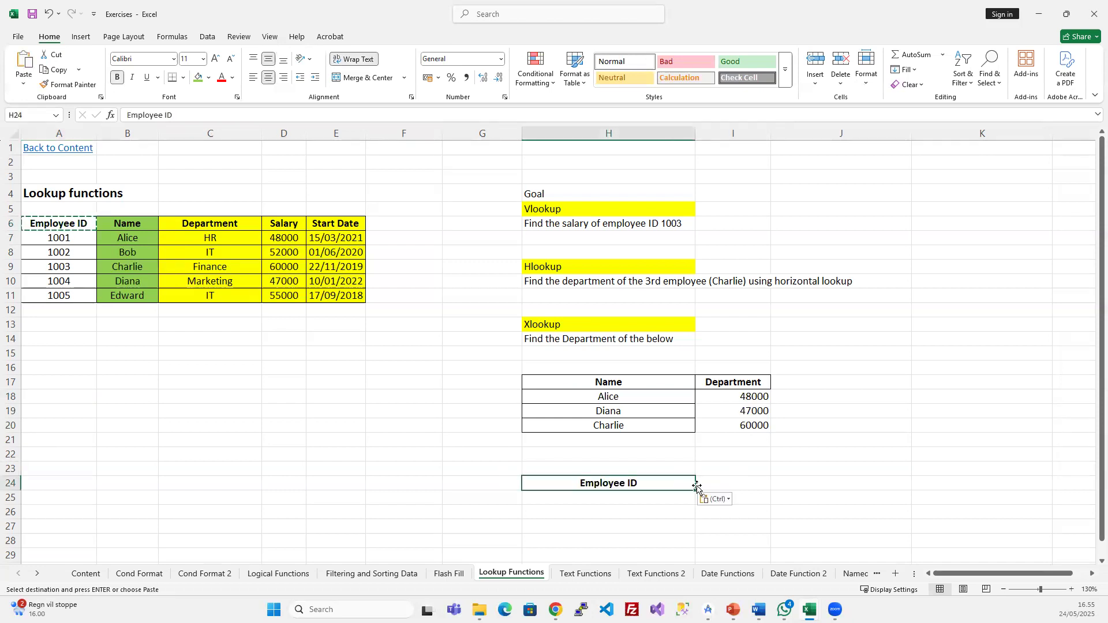
- Add a Department header in I24 formatted like the one in I17
click(734, 481)
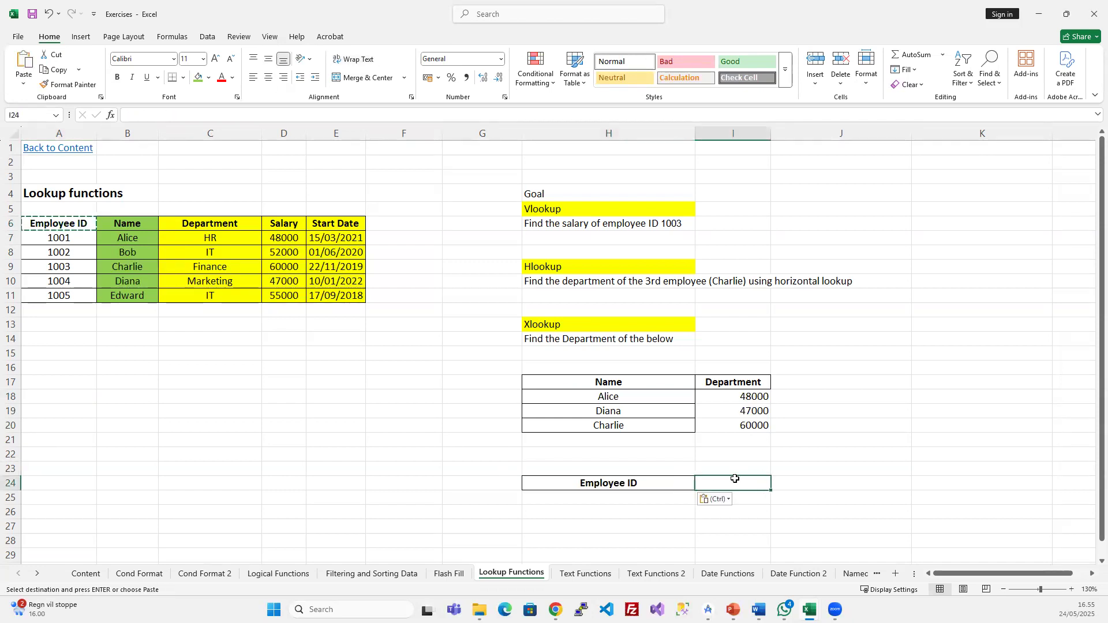
text(Dep)
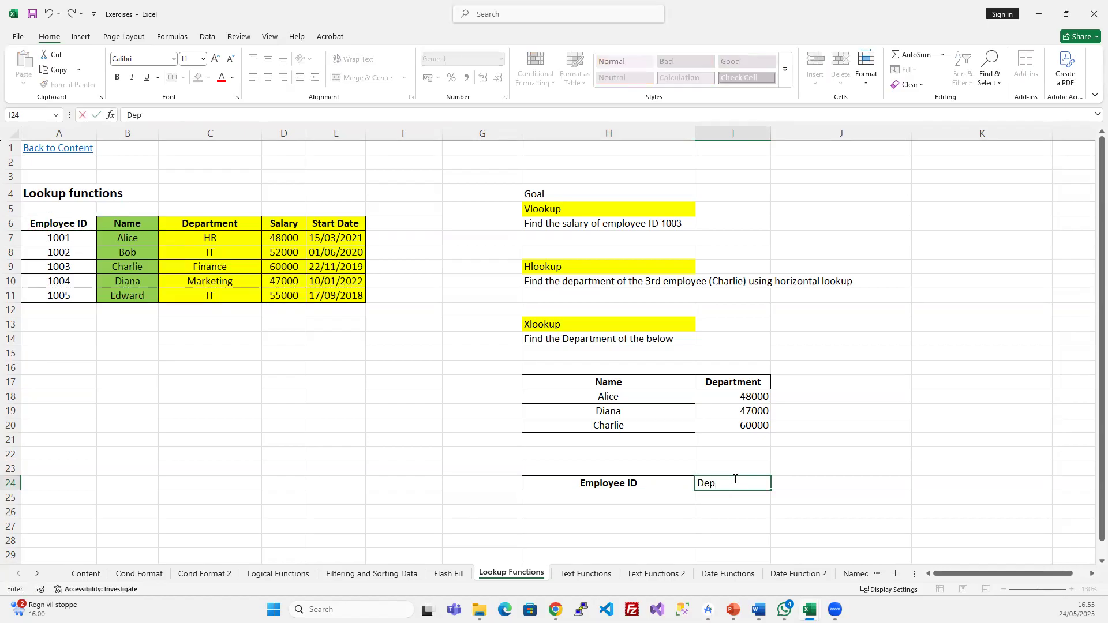
text(artment)
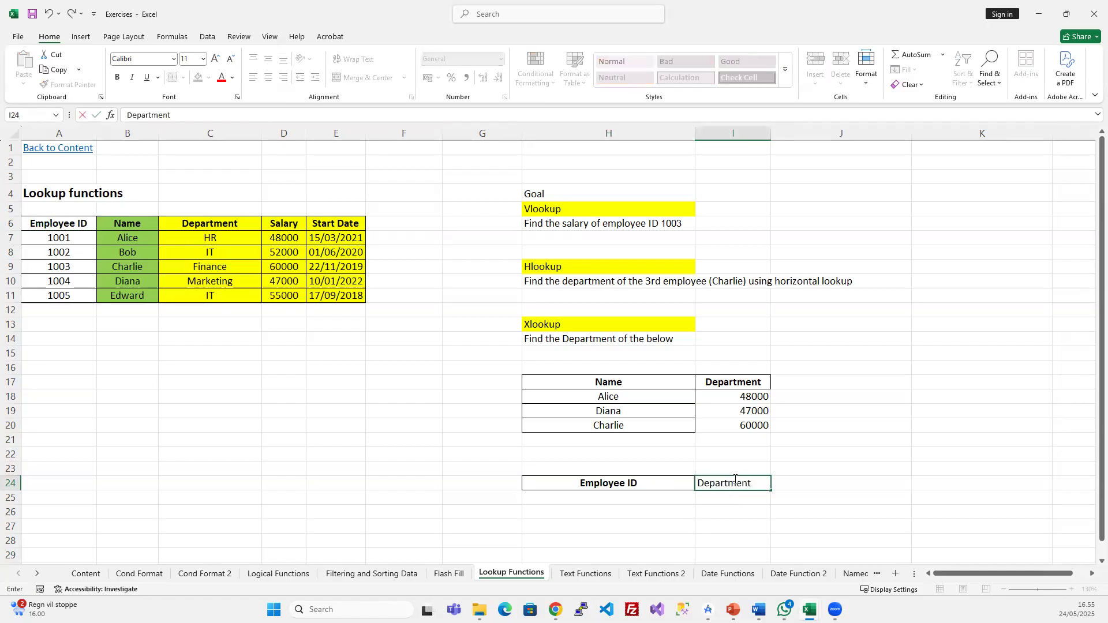
key(Return)
click(734, 478)
click(728, 387)
key(ctrl+c)
click(736, 489)
key(ctrl+v)
- Copy employee ID 1005 from A11 into H25
click(730, 501)
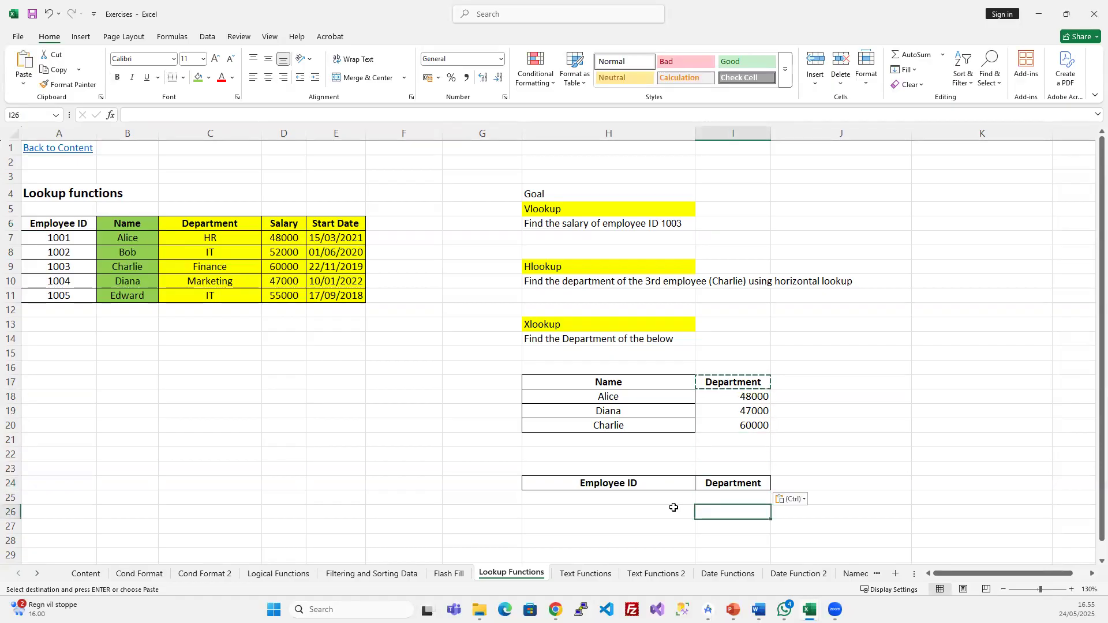
click(631, 497)
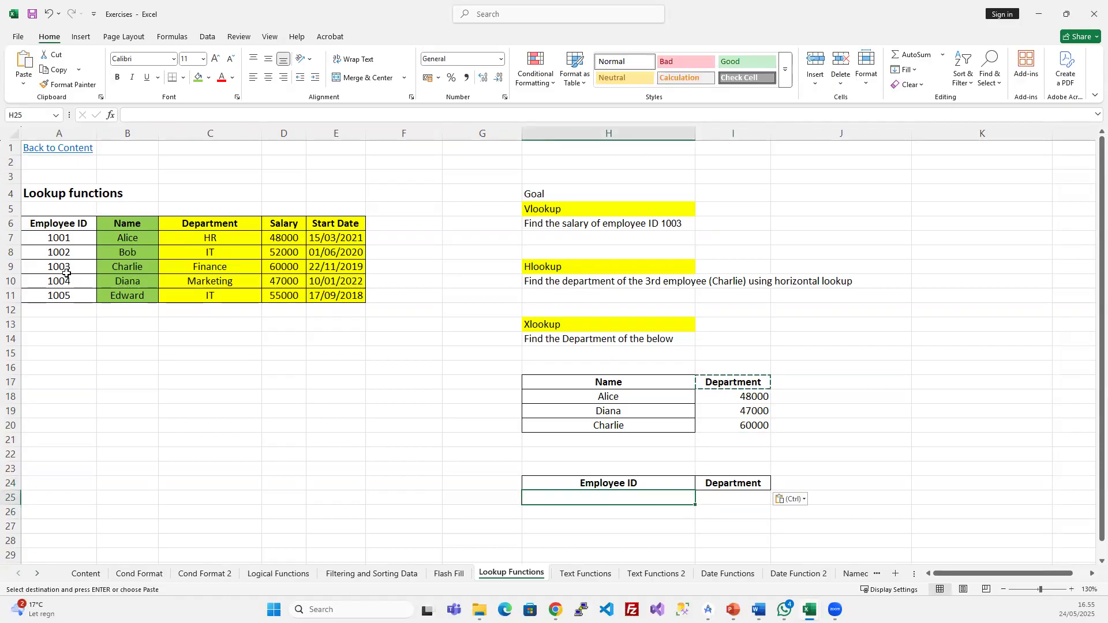
click(57, 295)
key(ctrl+c)
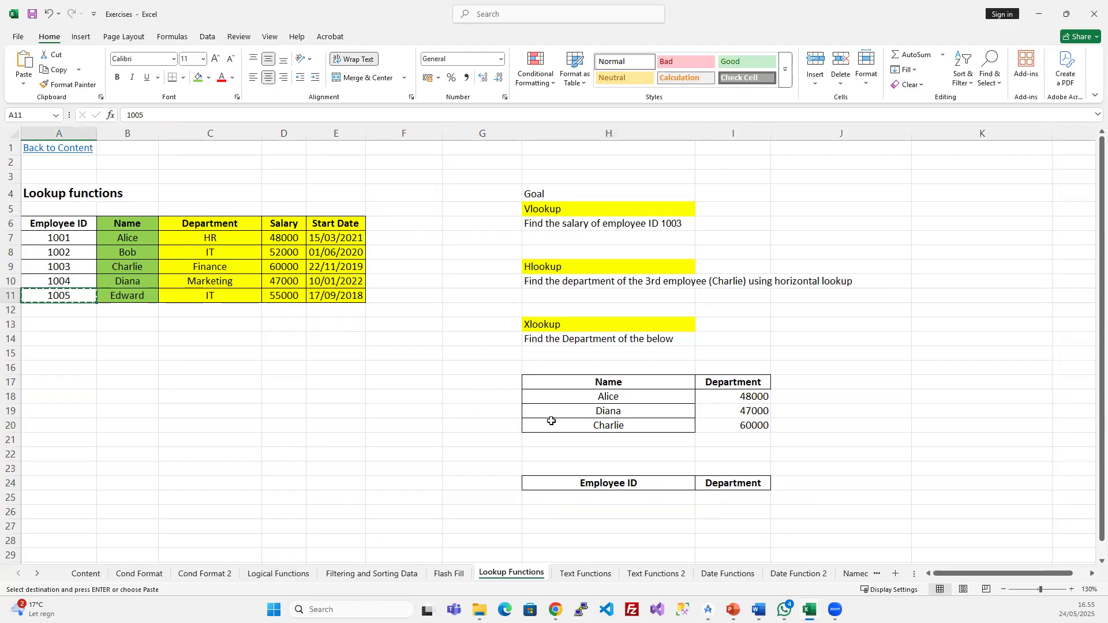
click(600, 497)
key(ctrl+v)
click(627, 521)
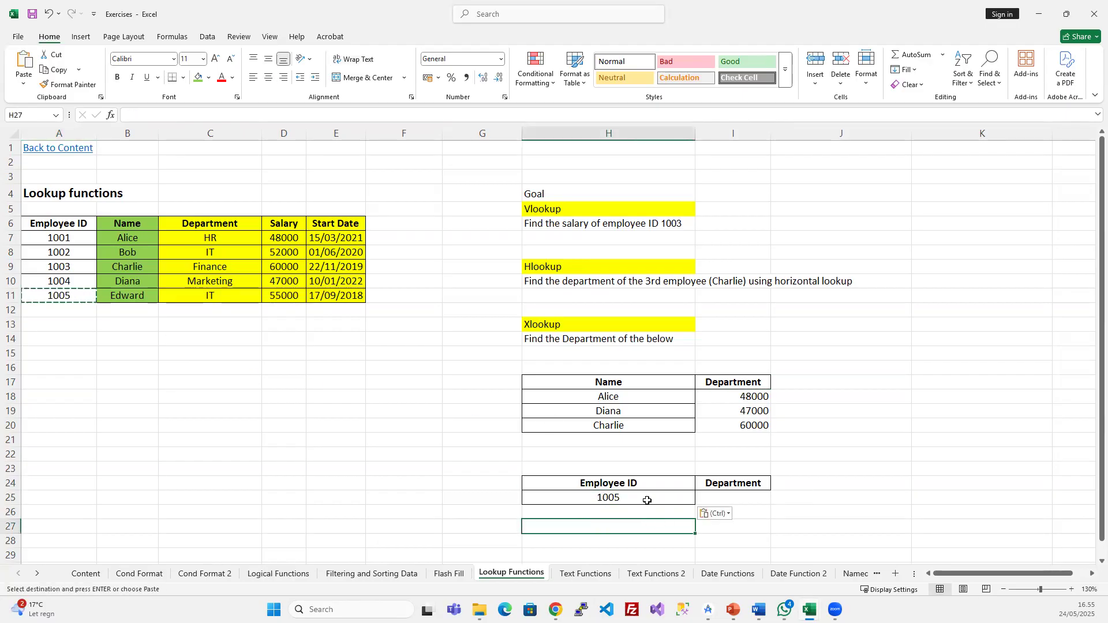
click(664, 501)
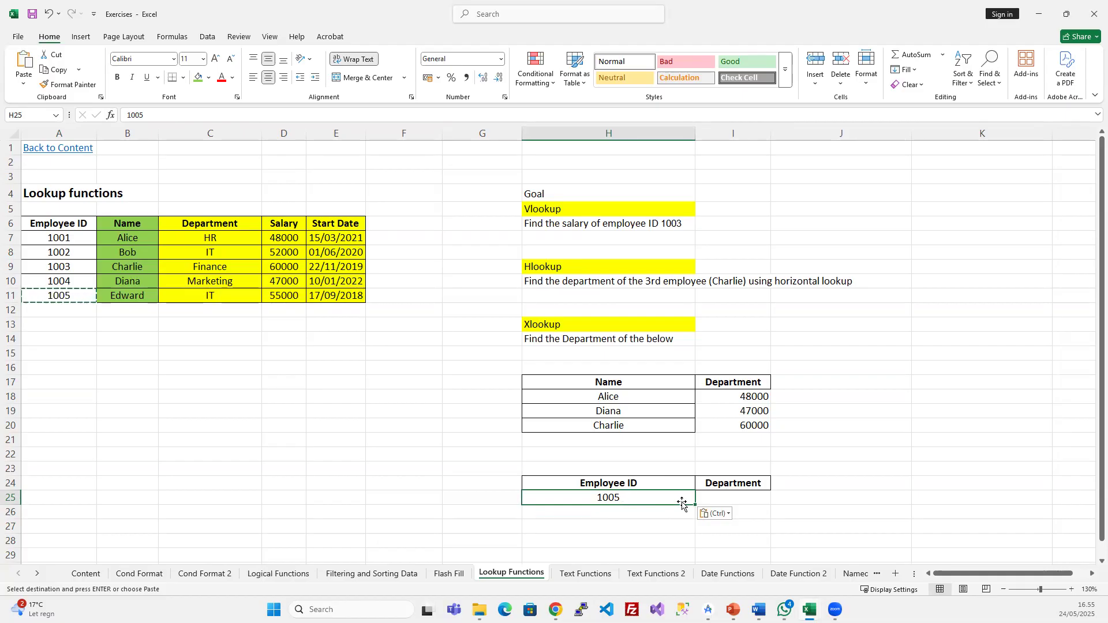
click(717, 498)
click(638, 498)
- Begin a formula in I25 beside ID 1005
click(723, 496)
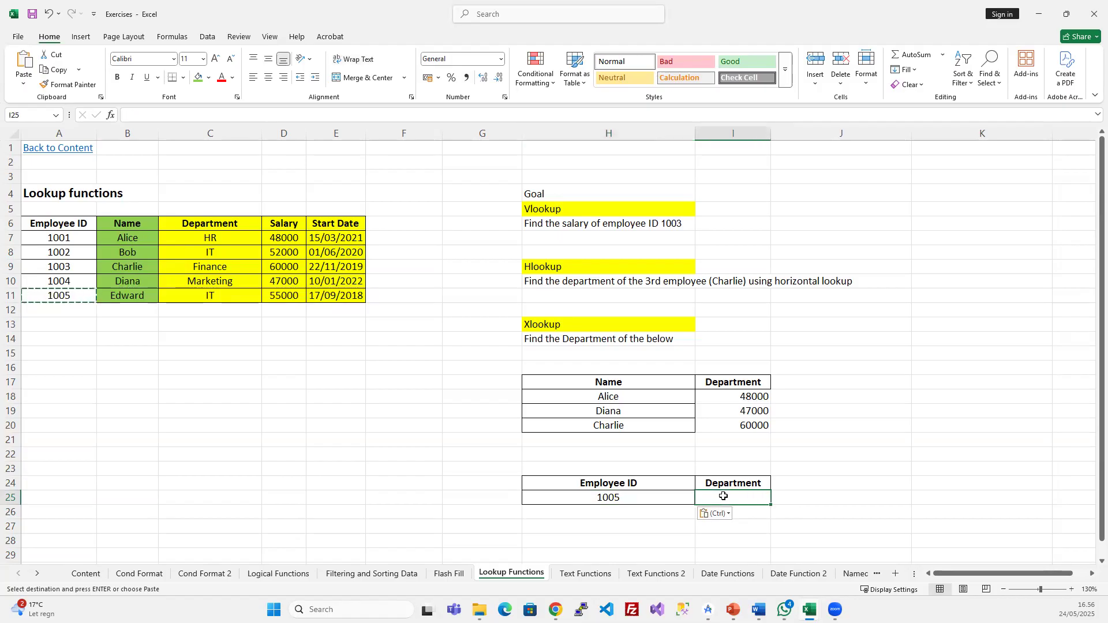
text(=)
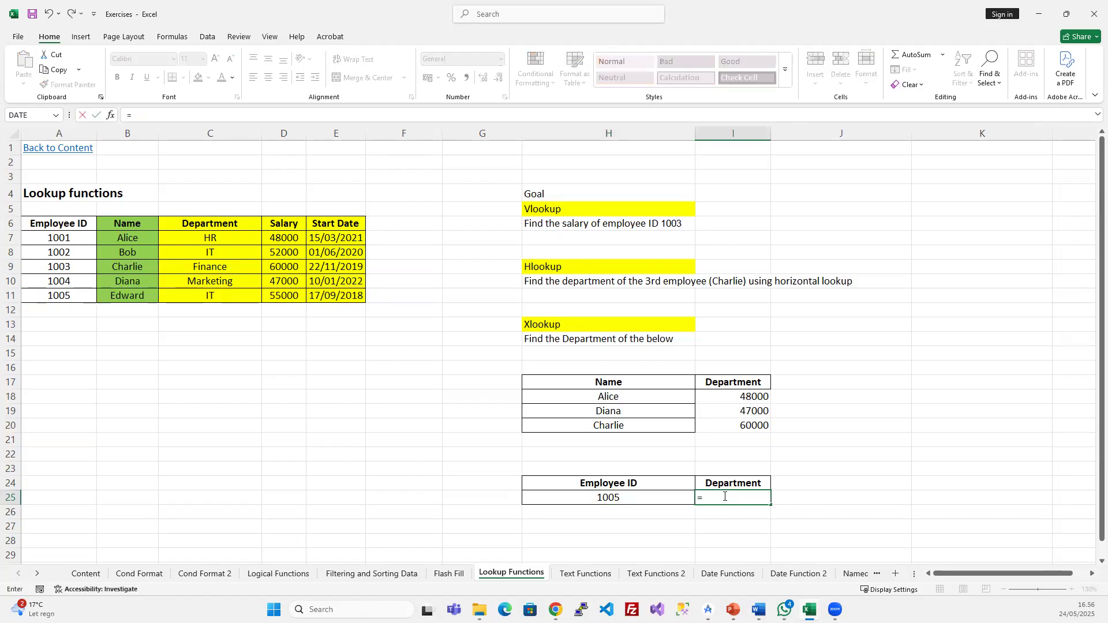
text(xl)
key(BackSpace)
key(BackSpace)
- Complete I25 as =VLOOKUP(H25;A7:E11;3;FALSE), returning IT for ID 1005
text(vl)
key(Tab)
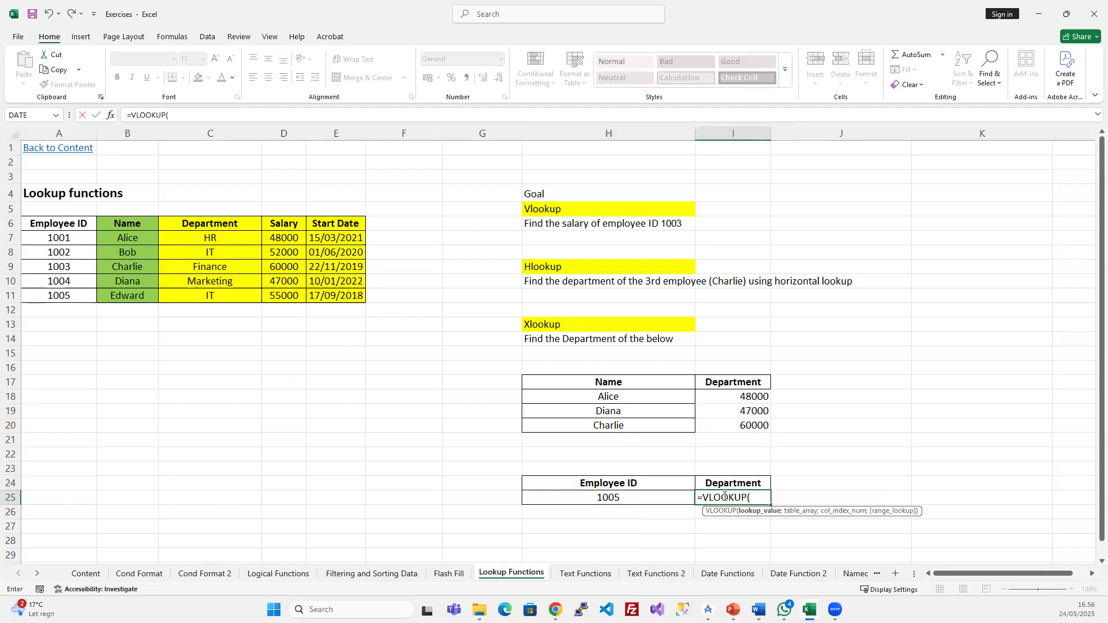
click(652, 501)
text(;)
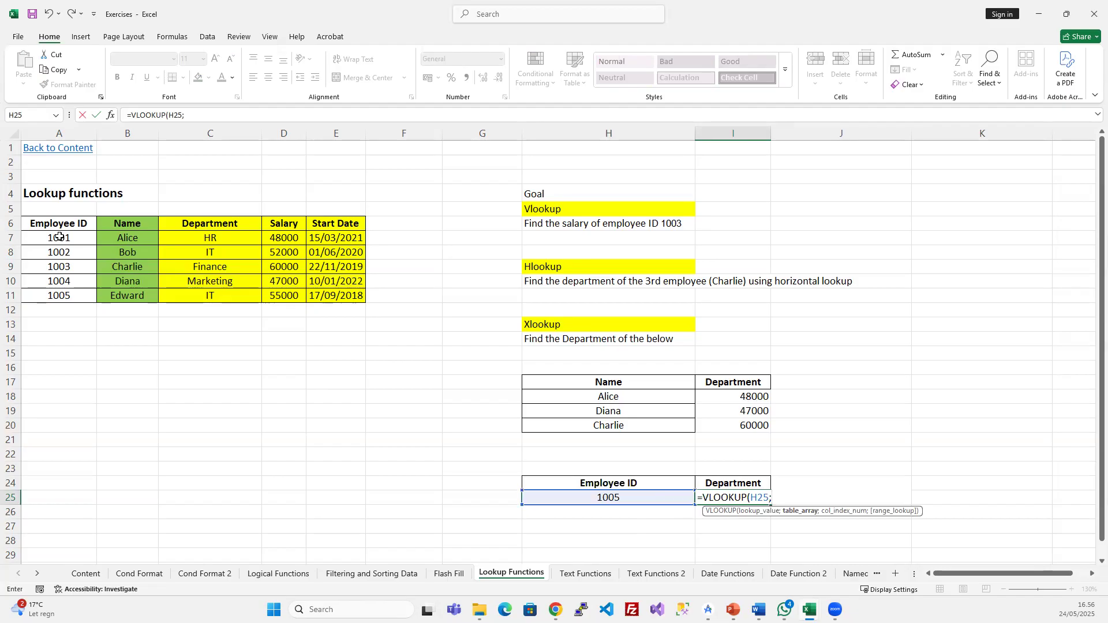
drag(40, 233, 326, 296)
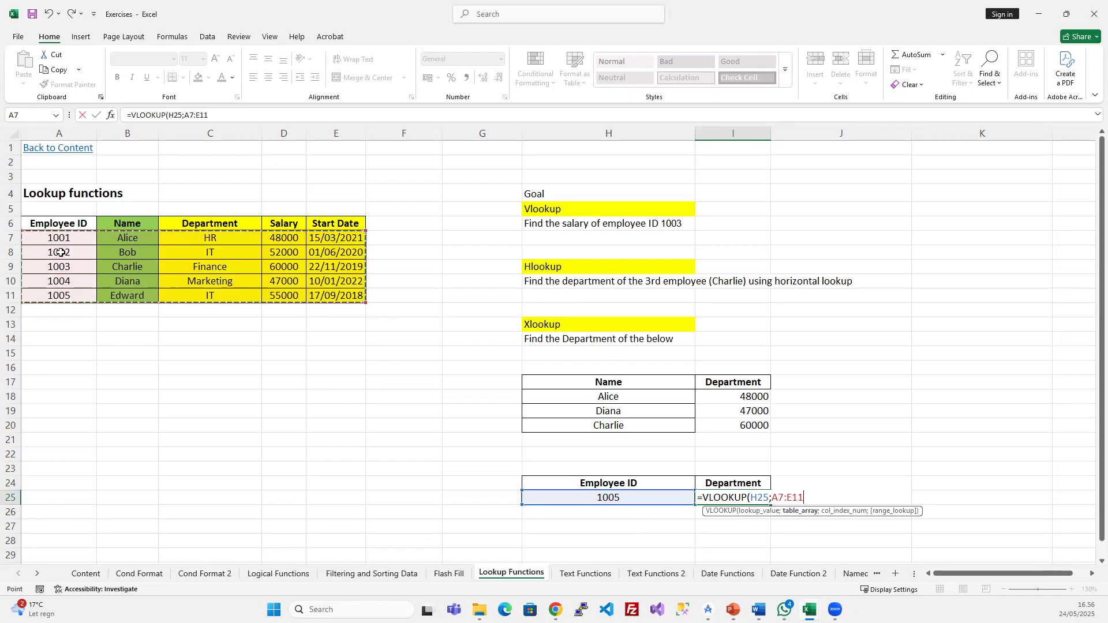
text(;)
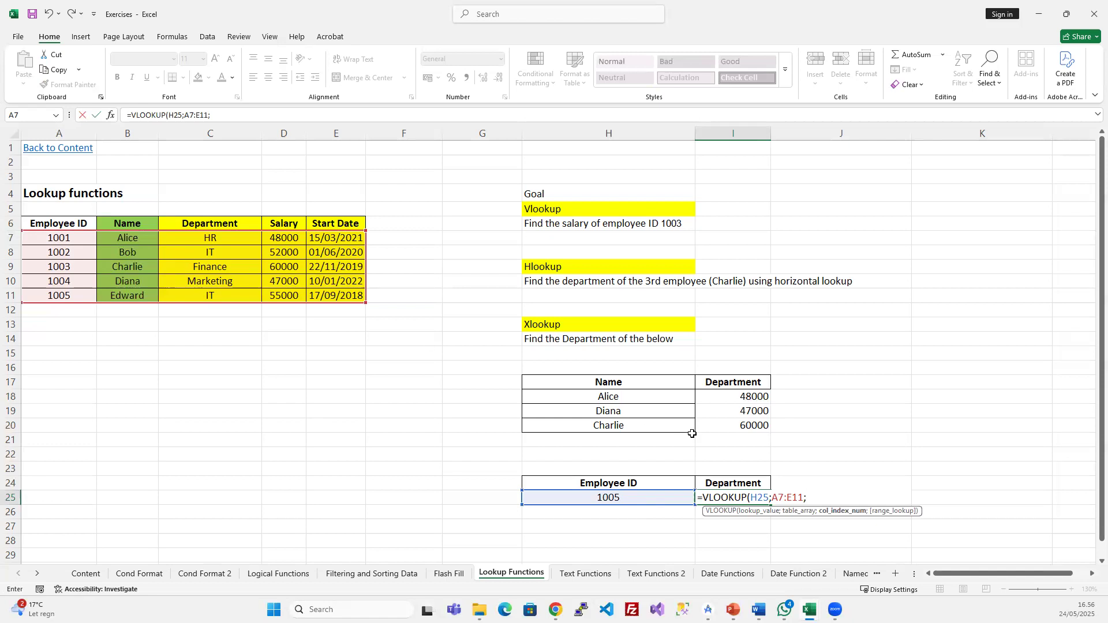
text(3;)
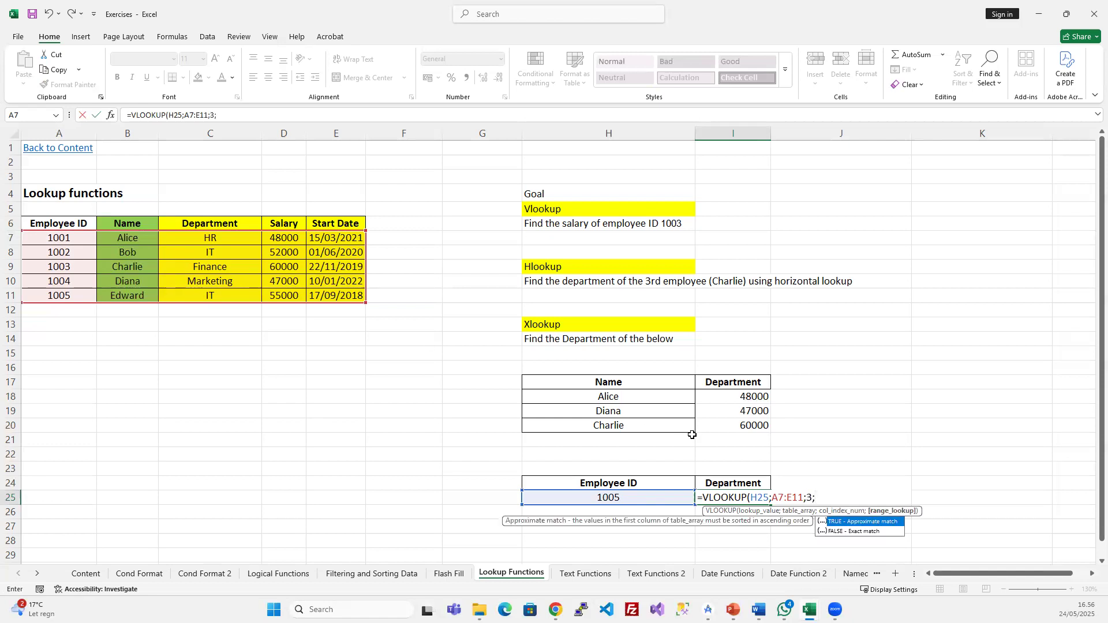
text(fals)
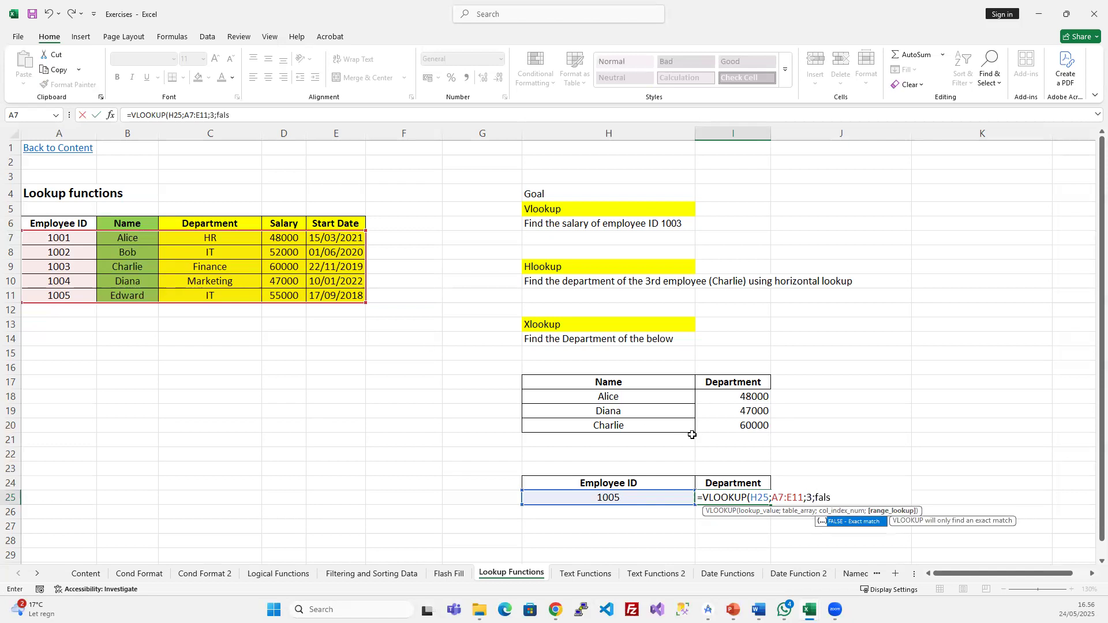
text(e))
key(Return)
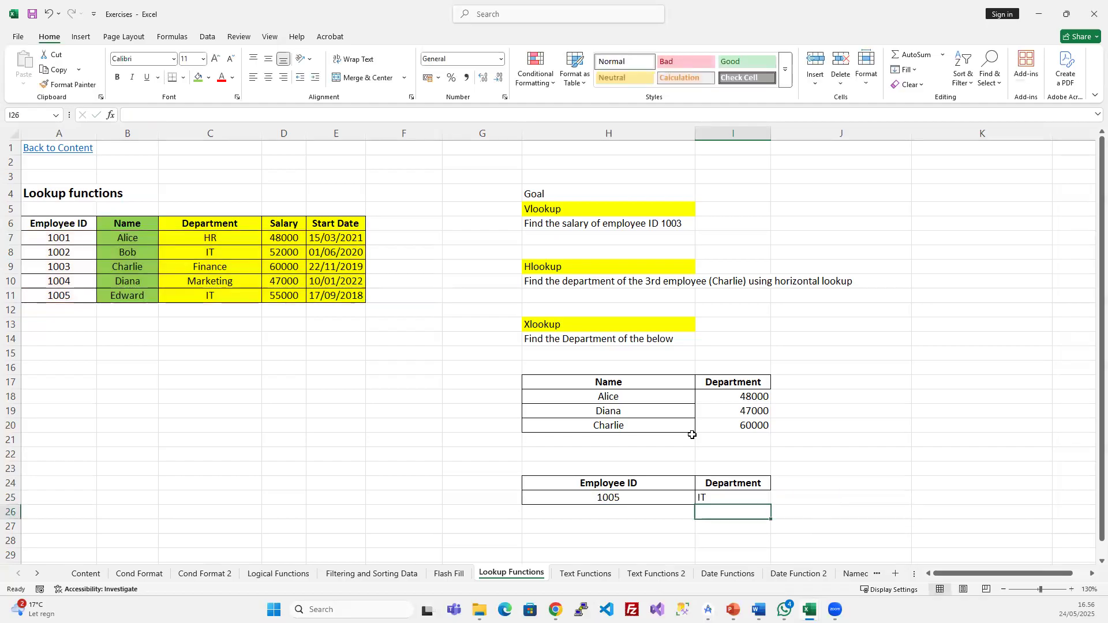
click(636, 501)
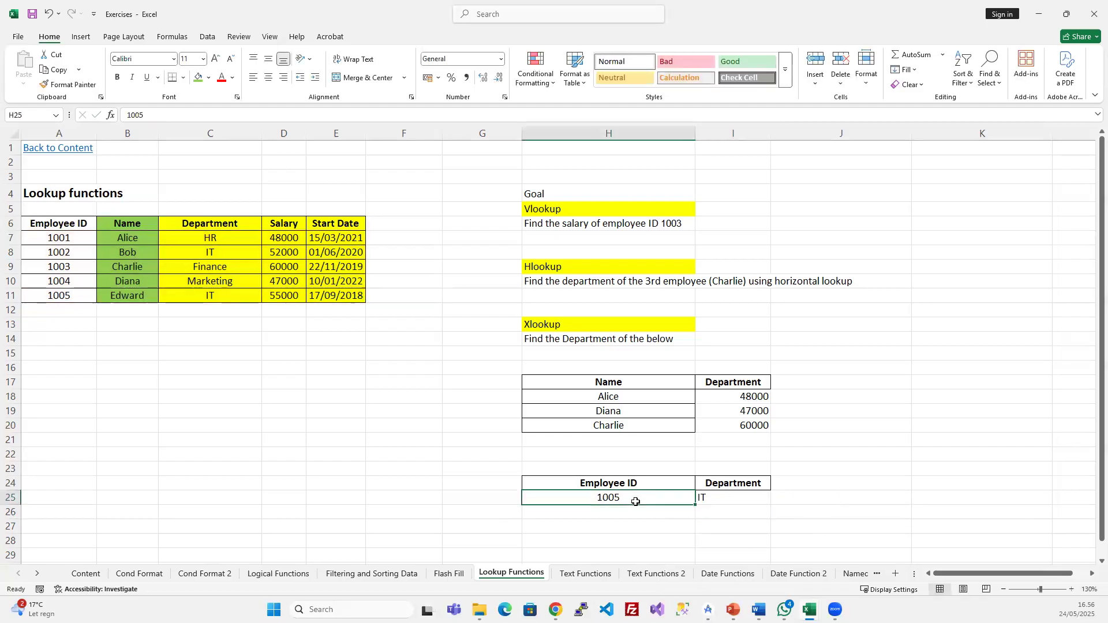
click(711, 500)
drag(191, 298, 28, 303)
click(248, 378)
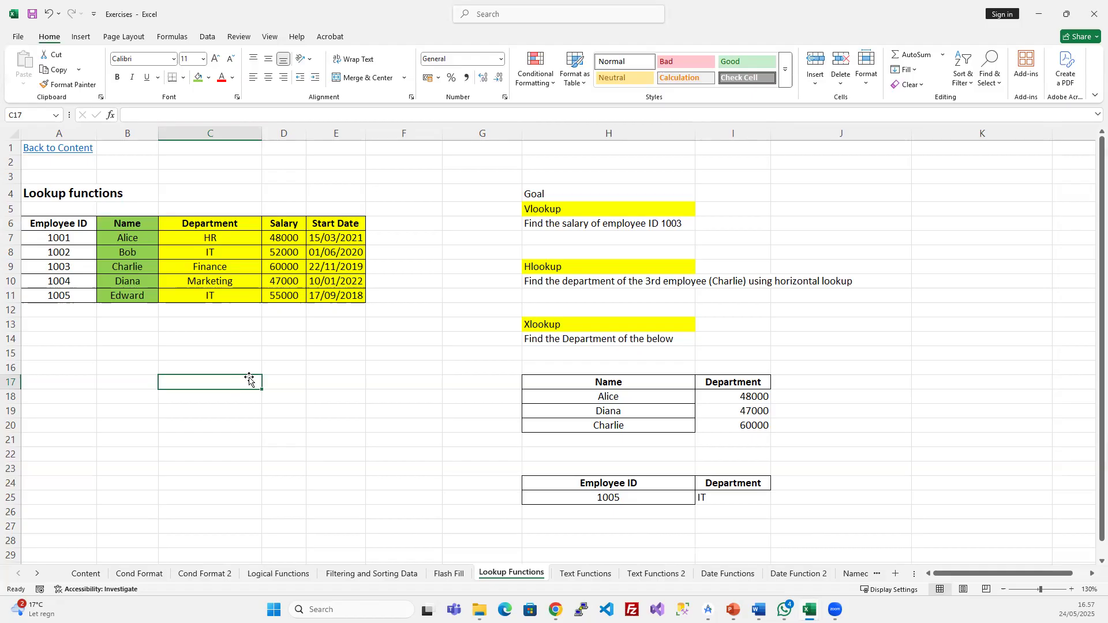
drag(125, 345, 70, 344)
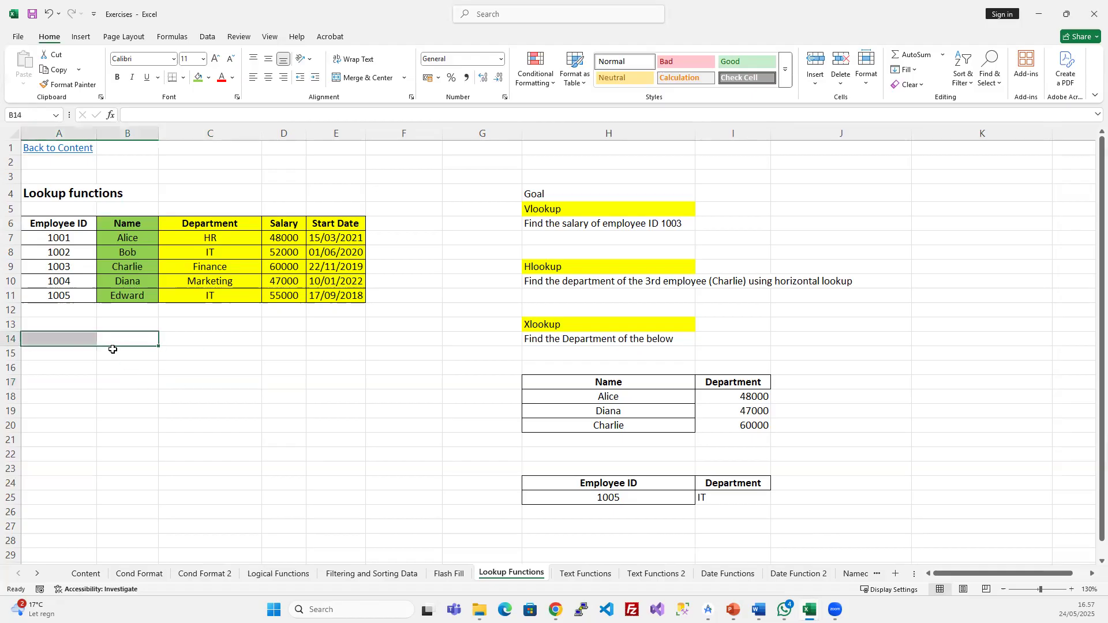
key(shift+Up)
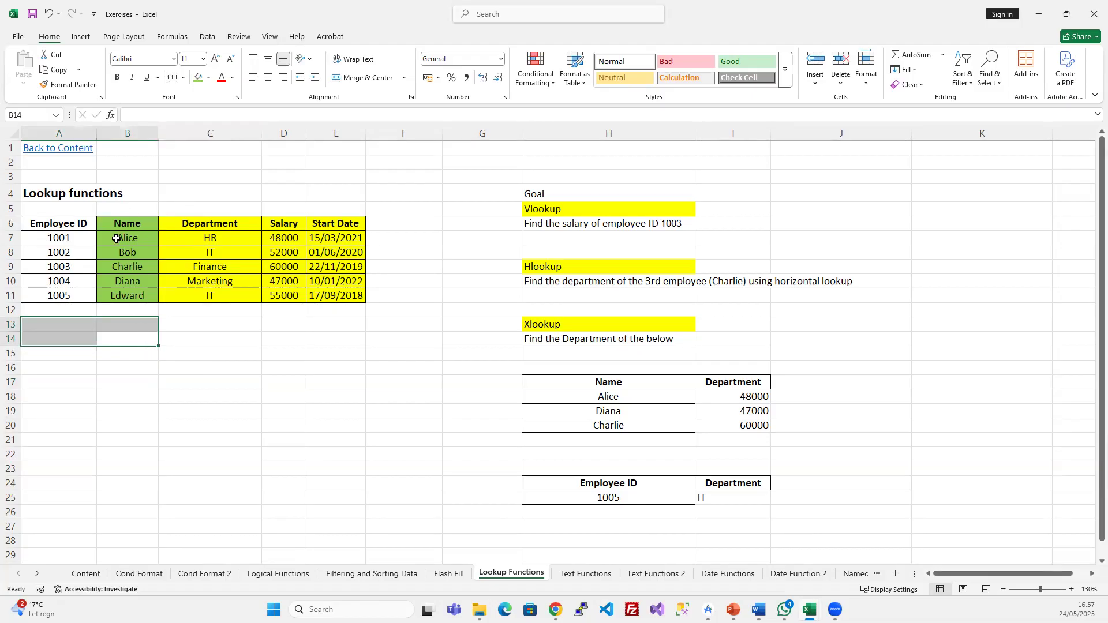
click(208, 135)
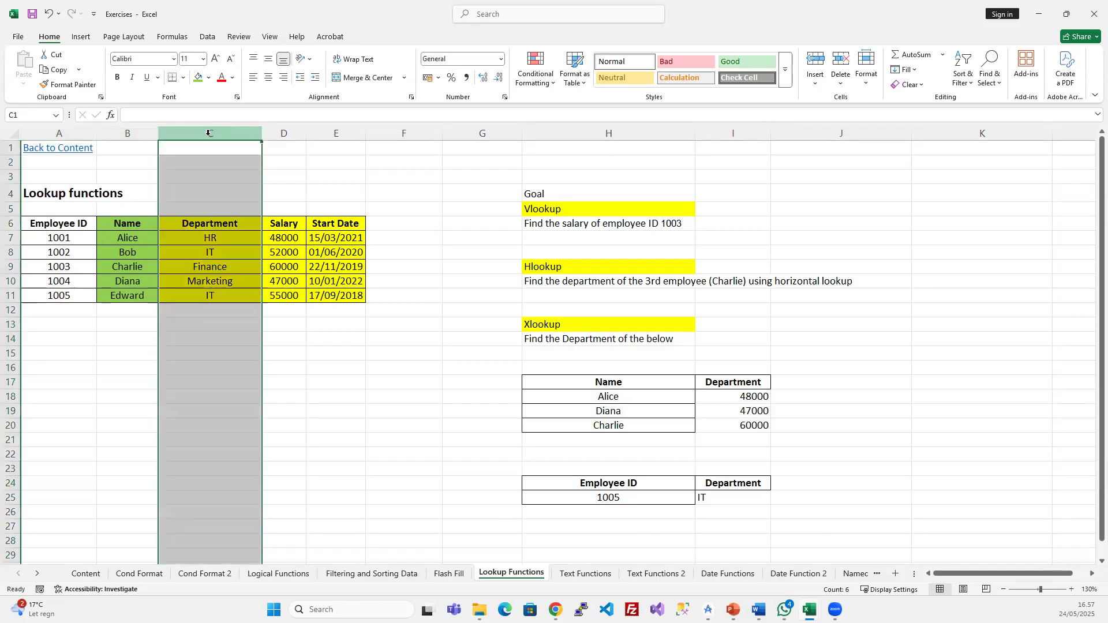
- Insert a blank column C and move the Employee ID cells A6:A11 into it
key(ctrl+shift+plus)
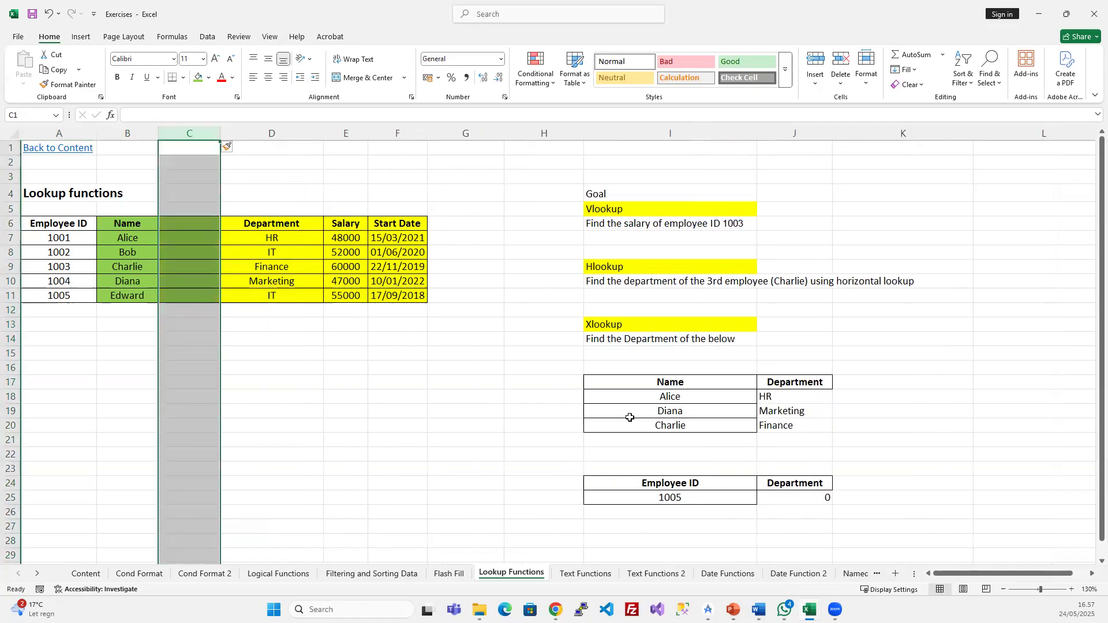
drag(59, 230, 55, 297)
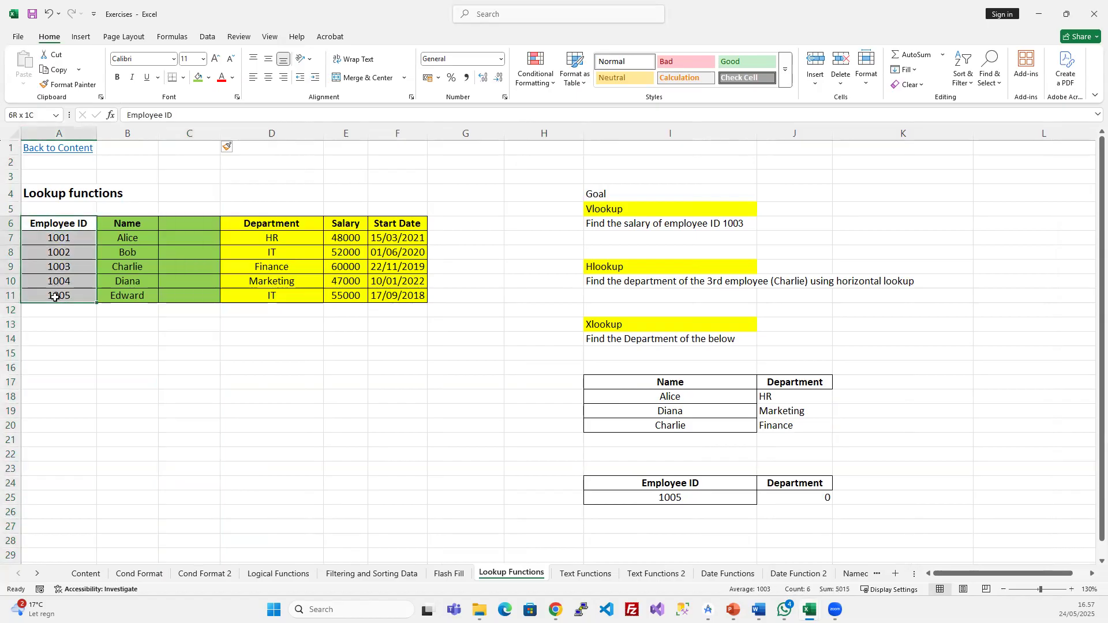
key(ctrl+c)
click(197, 227)
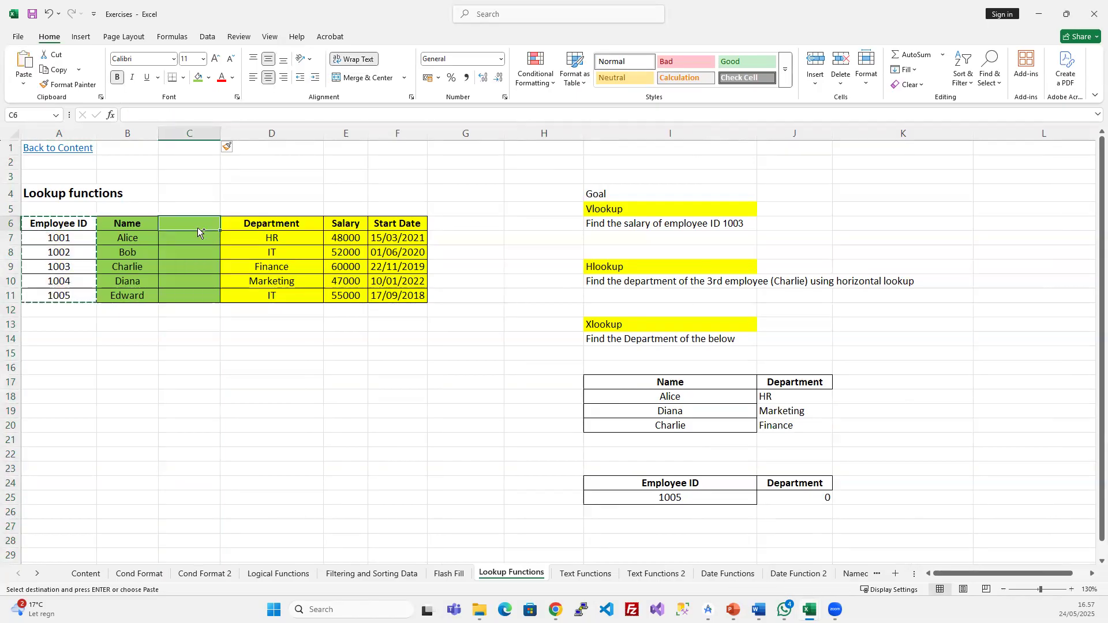
drag(46, 226, 64, 295)
key(ctrl+c)
key(ctrl+v)
click(191, 280)
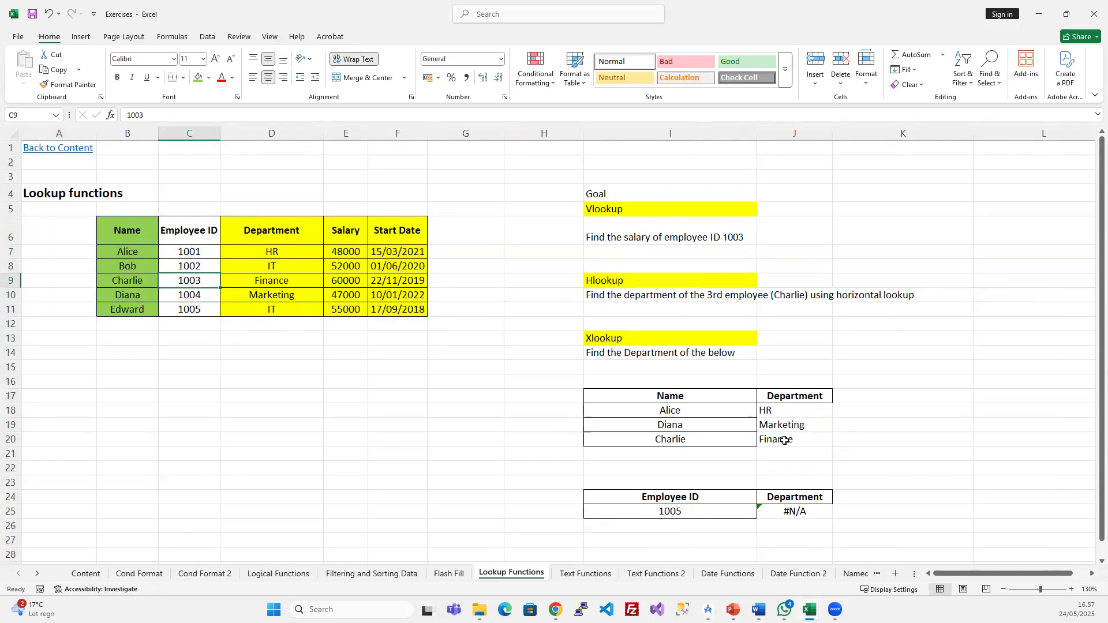
- Clear the #N/A result in J25 and the old Department results in J18:J21
click(783, 517)
key(Delete)
drag(773, 410, 775, 448)
key(Delete)
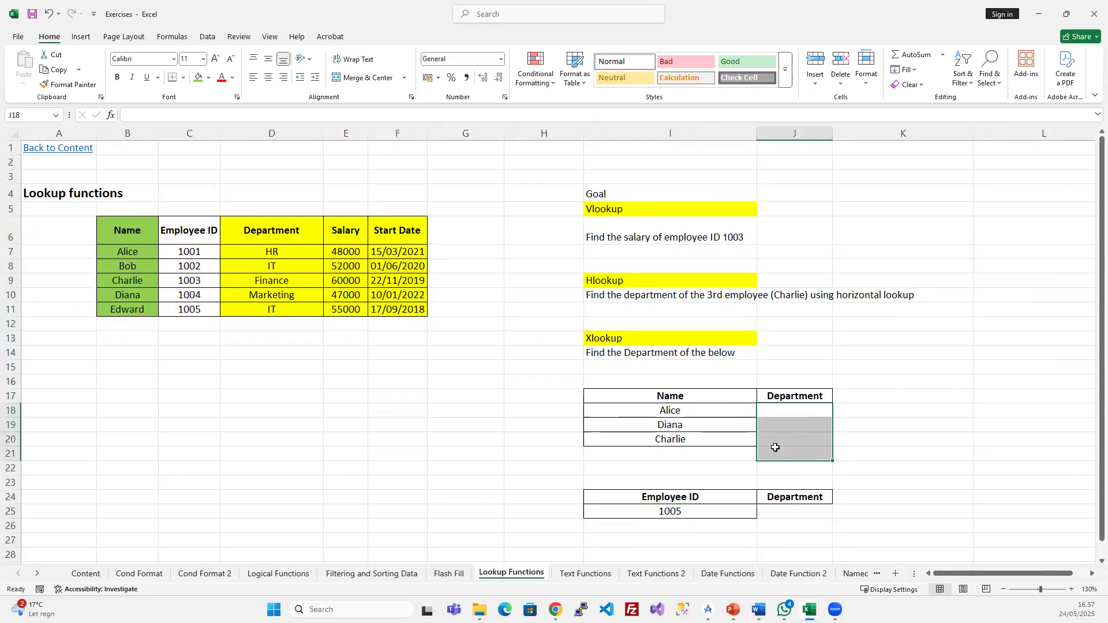
- Enter =VLOOKUP(I18;B7:C11;2;FALSE) in J18 beside Alice
click(153, 255)
click(767, 398)
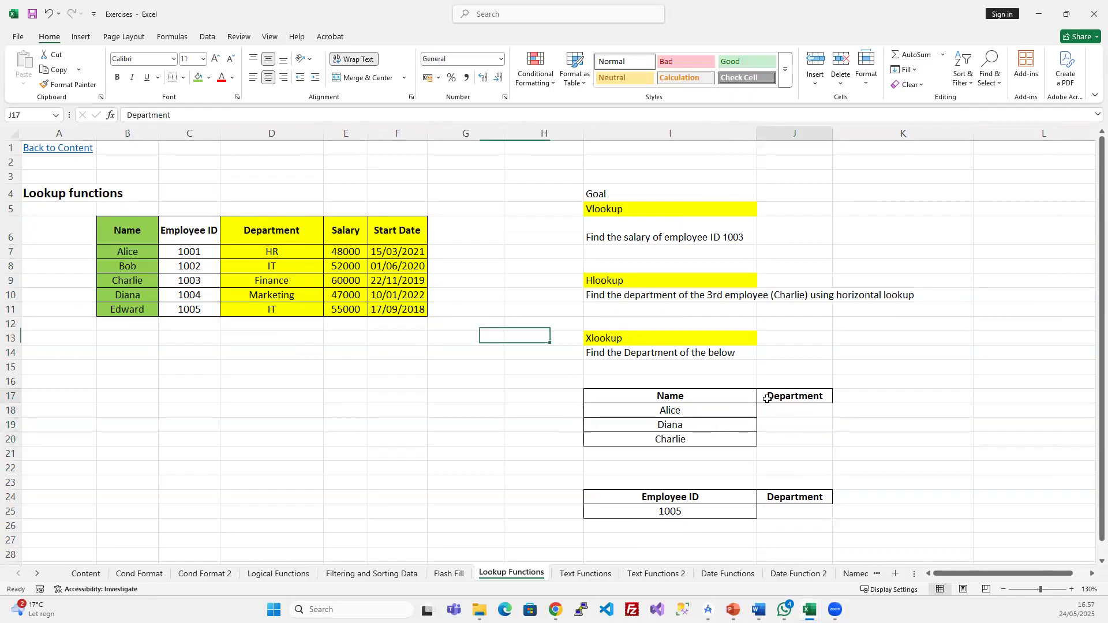
click(770, 409)
text(=CLEAN()
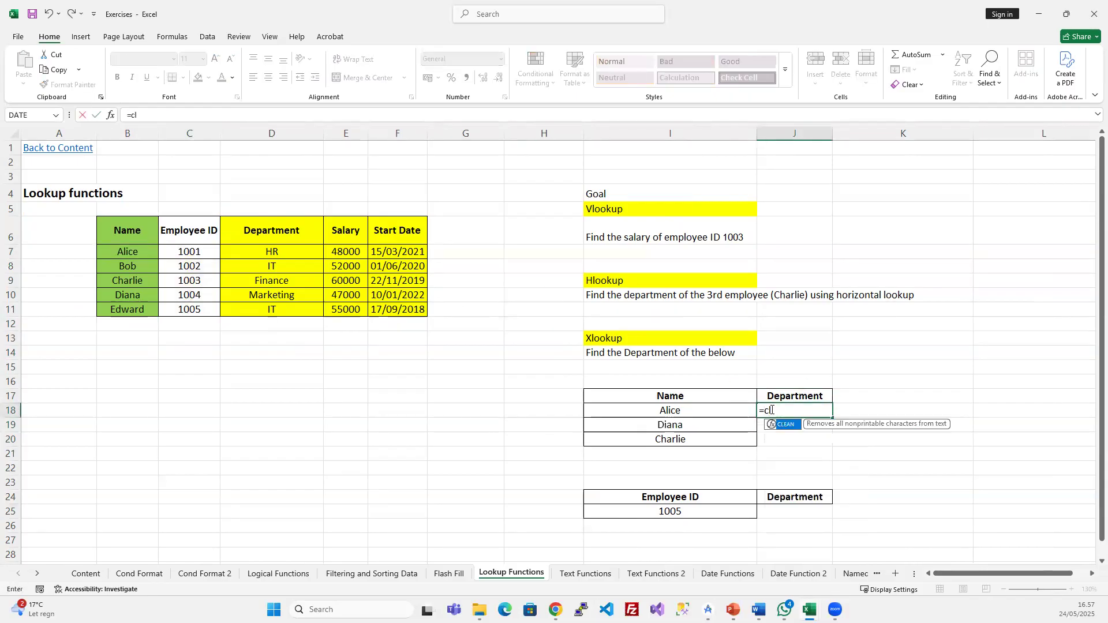
key(BackSpace)
key(BackSpace)
key(BackSpace)
key(BackSpace)
key(BackSpace)
key(BackSpace)
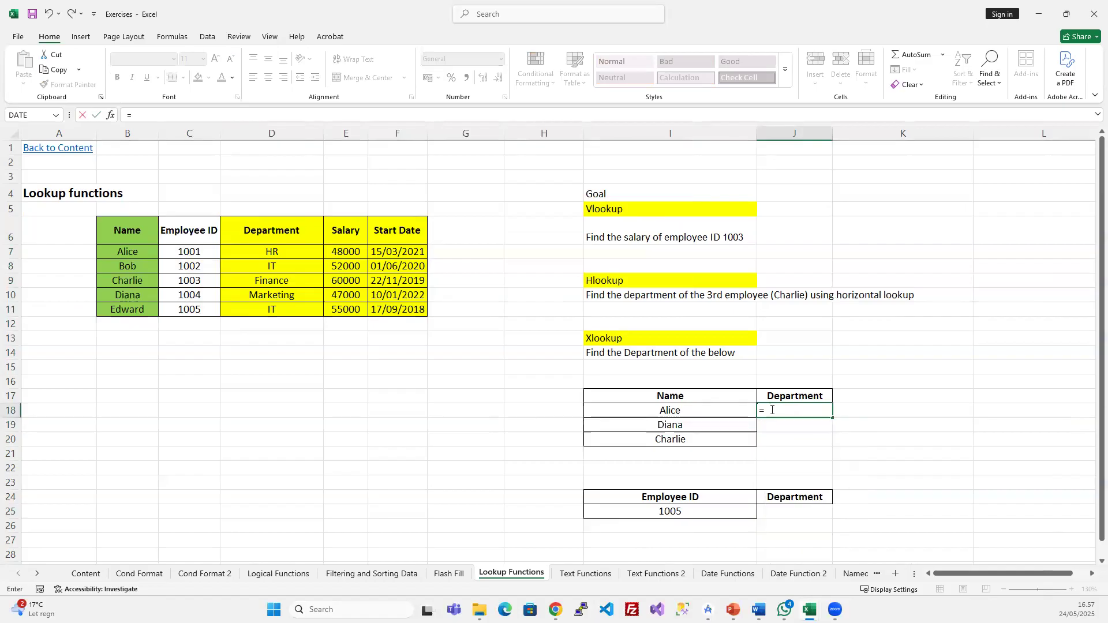
text(vl)
key(Tab)
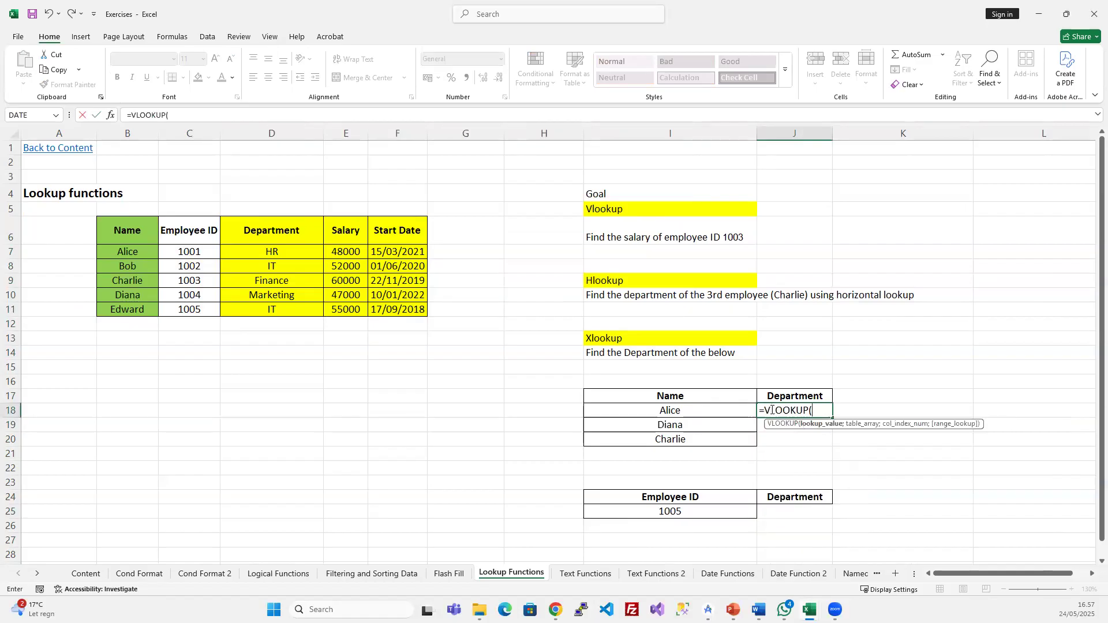
click(672, 413)
text(;)
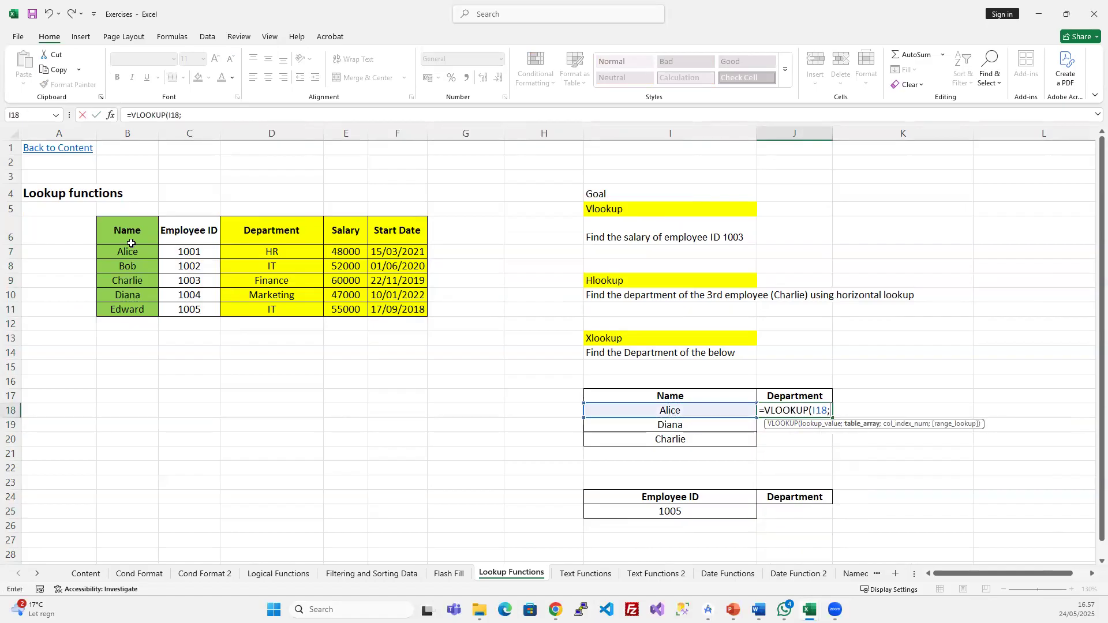
drag(128, 250, 190, 309)
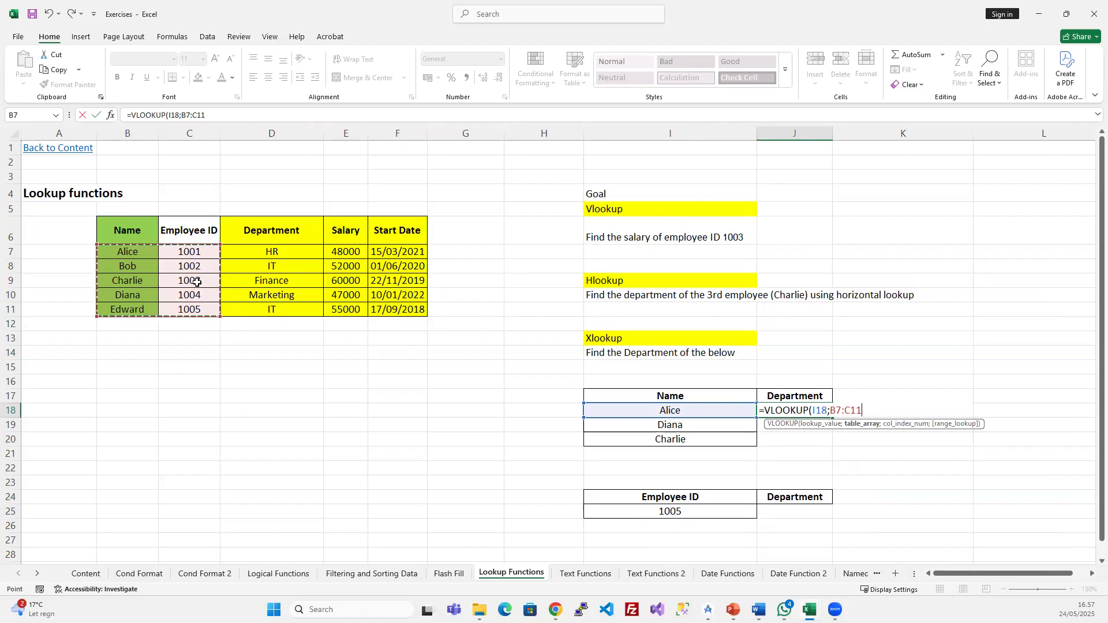
text(;)
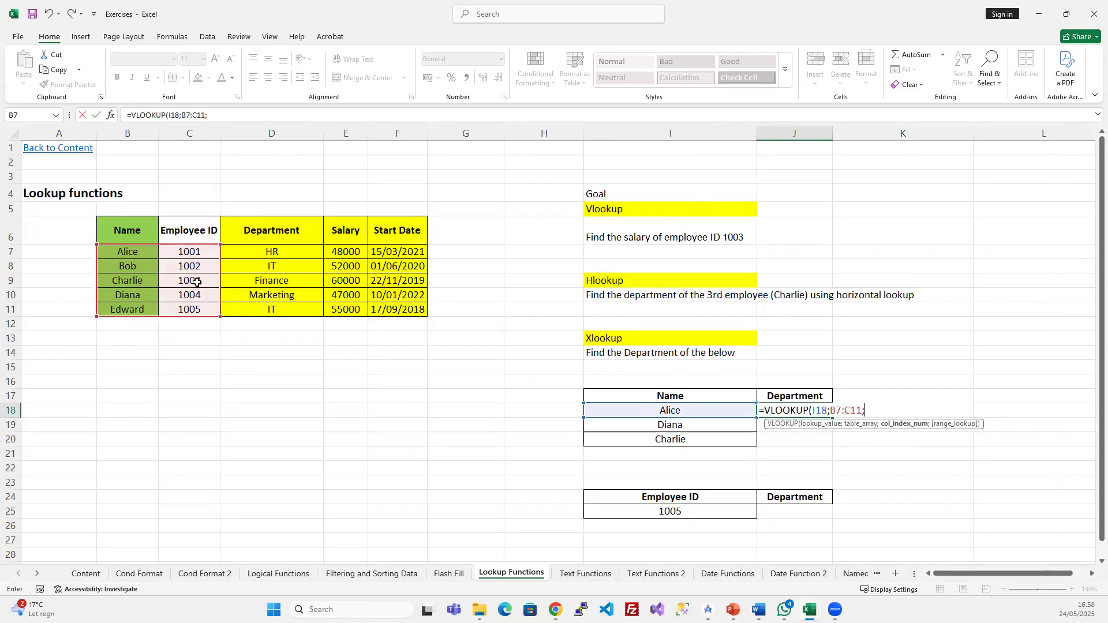
text(2;fal)
key(Tab)
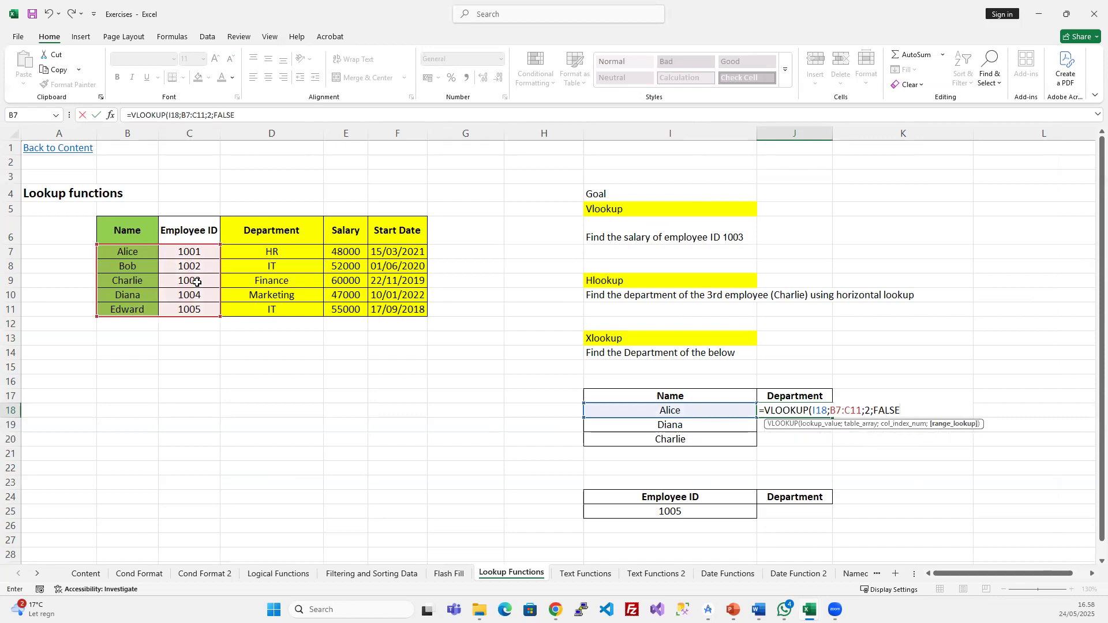
key(Return)
- Fill the VLOOKUP down to J19:J20 for Diana and Charlie
key(Up)
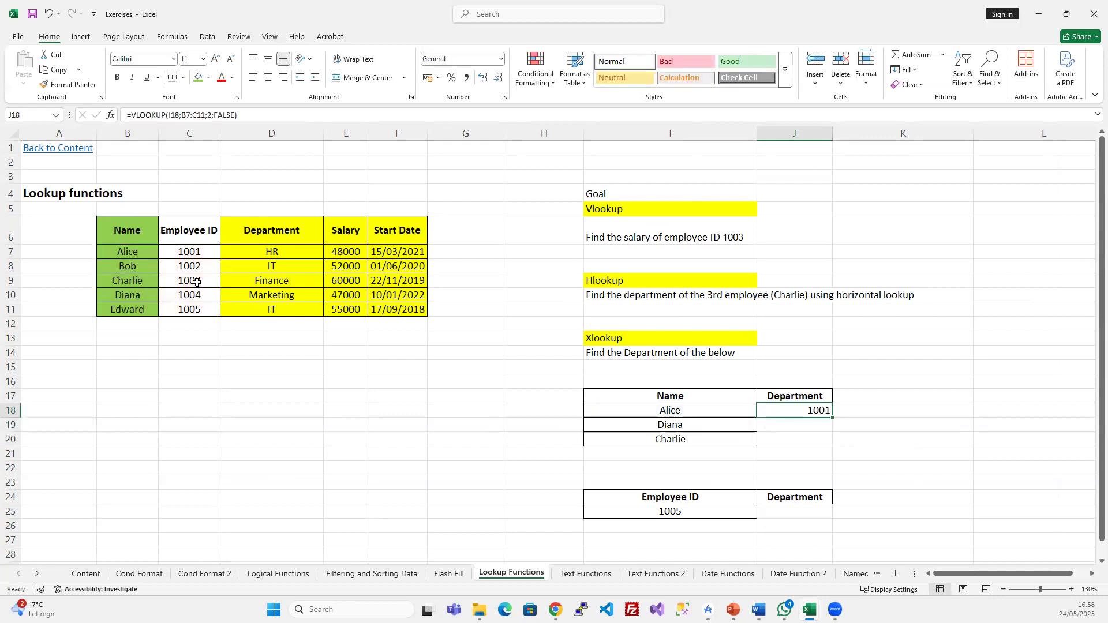
key(shift+Down)
key(shift+Down)
key(ctrl+d)
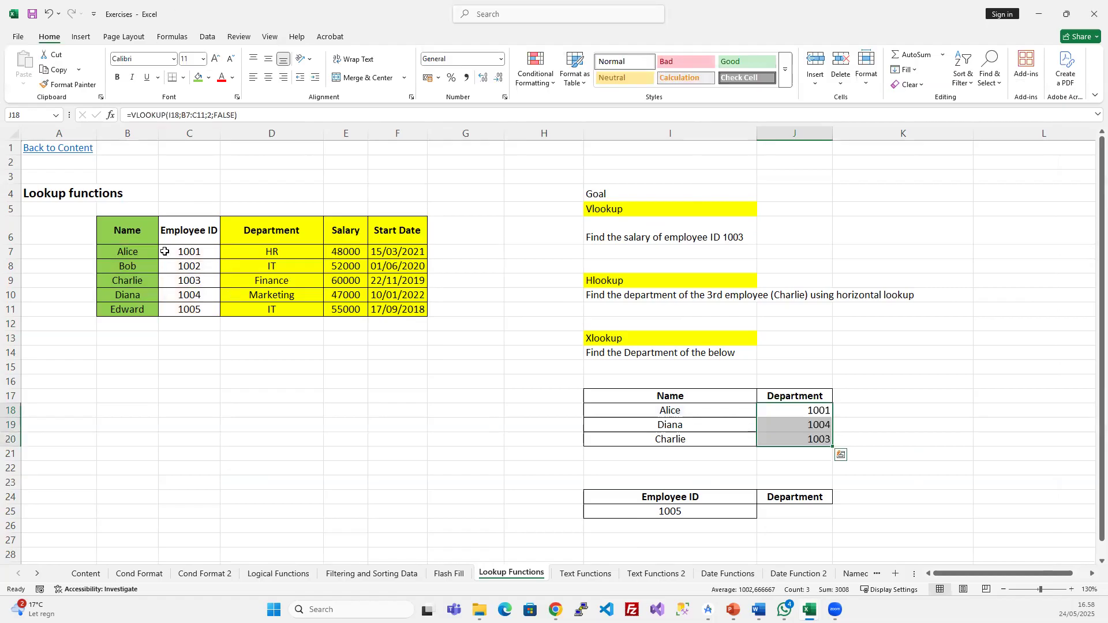
drag(143, 232, 145, 312)
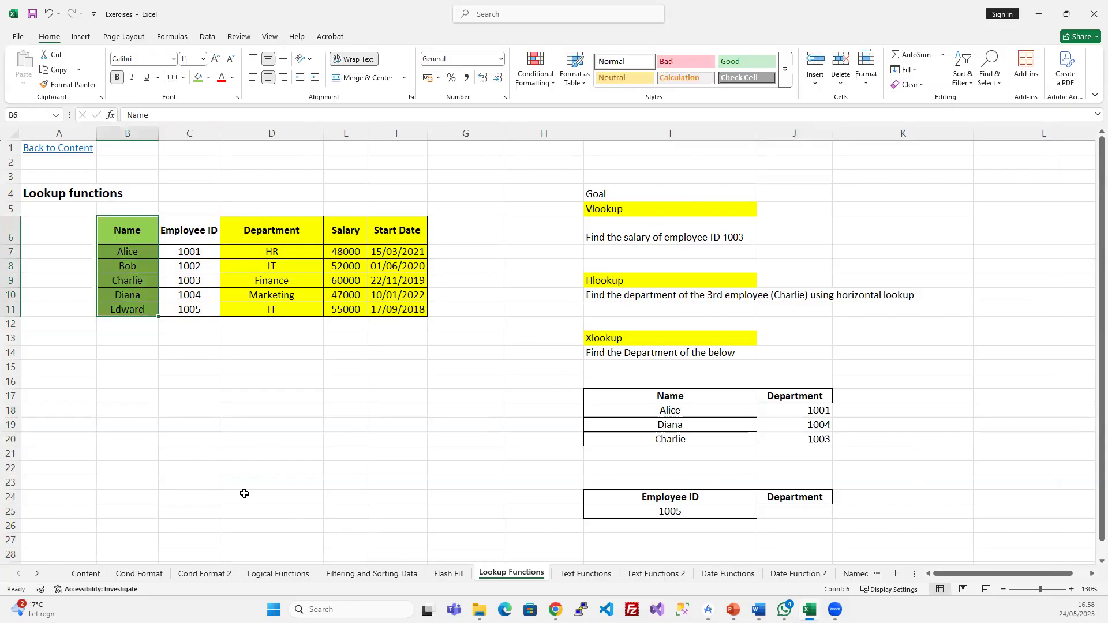
- Undo the edits so Employee ID is again the employee table's first column
click(622, 211)
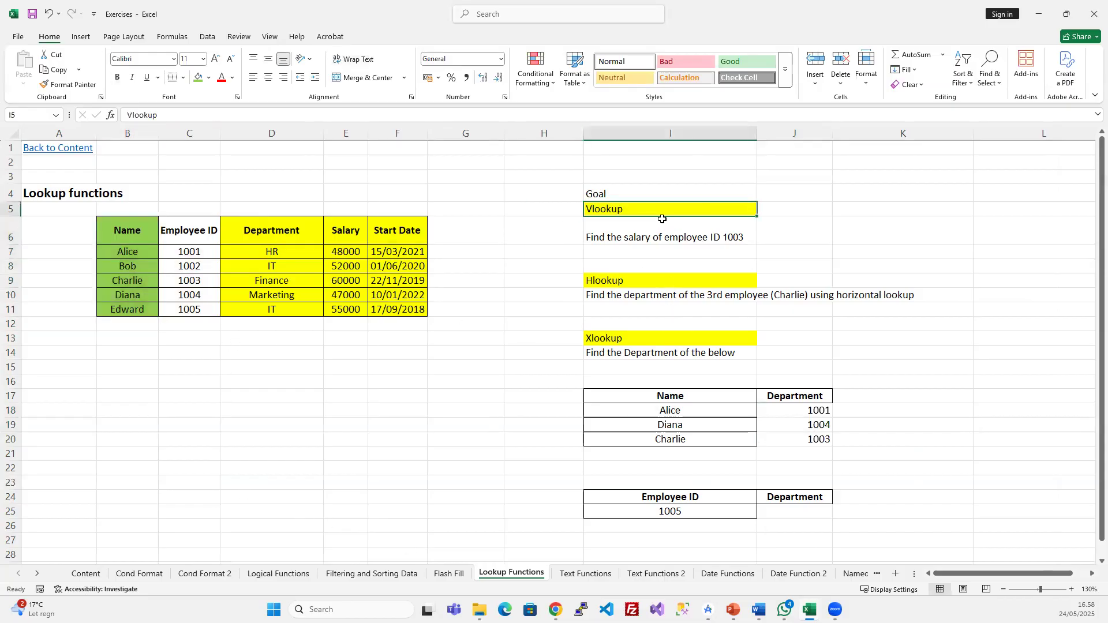
click(645, 281)
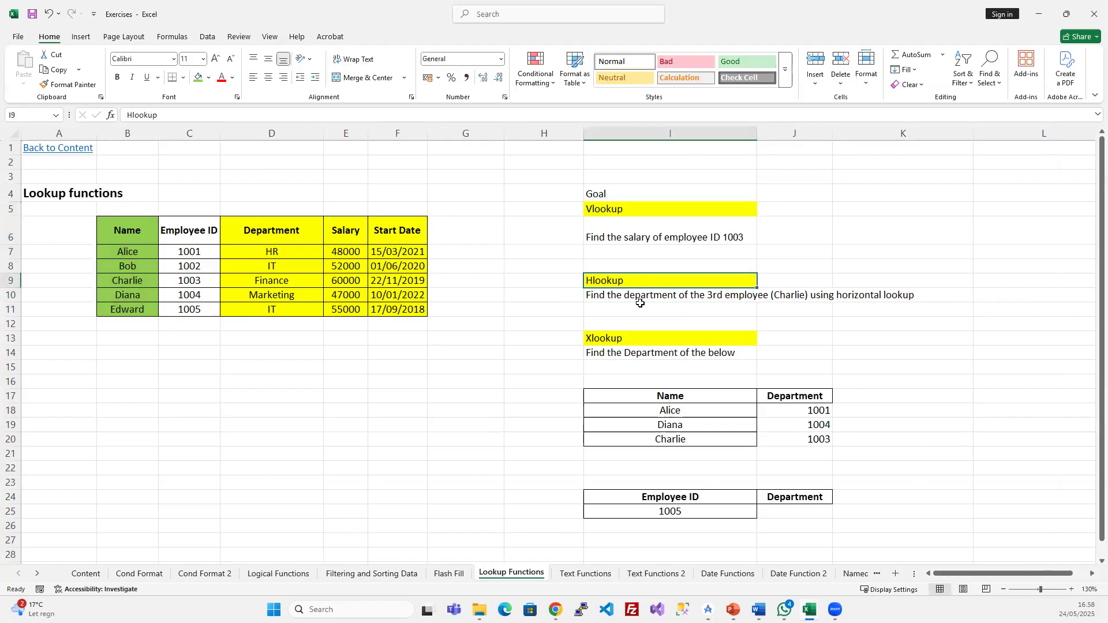
click(225, 275)
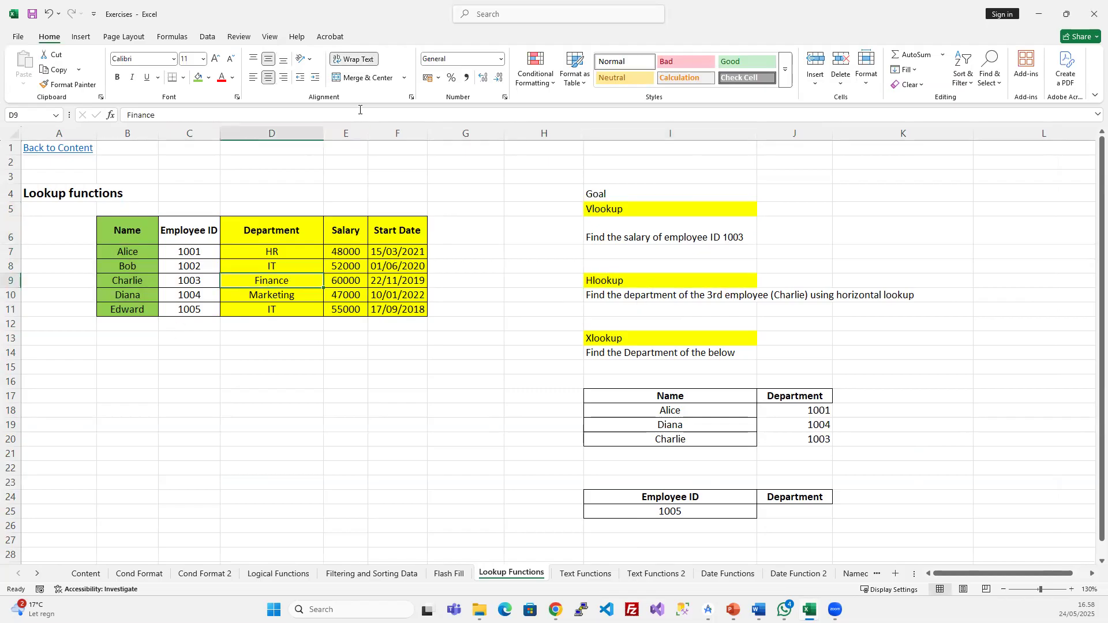
key(ctrl+z)
key(ctrl+z)
key(ctrl+z)
key(ctrl+z)
key(ctrl+z)
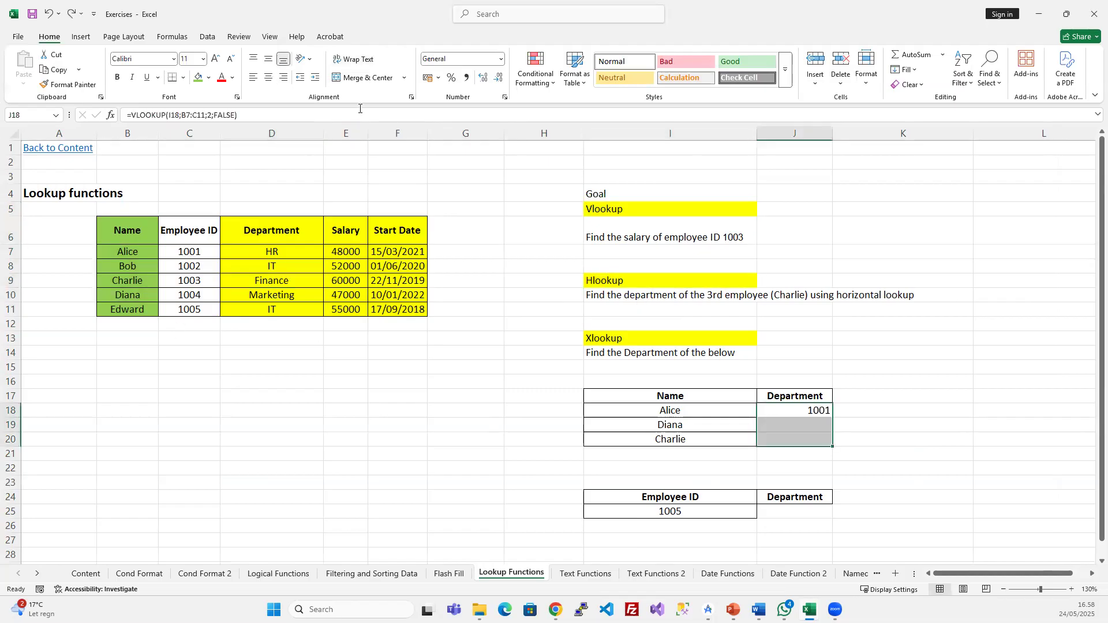
key(Escape)
click(302, 365)
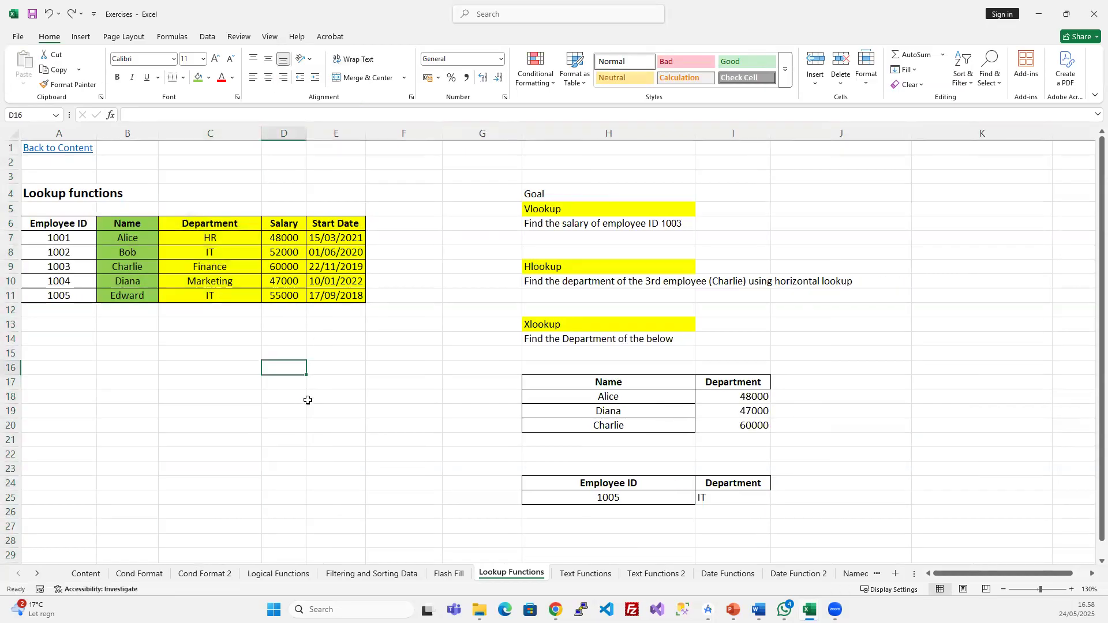
click(644, 281)
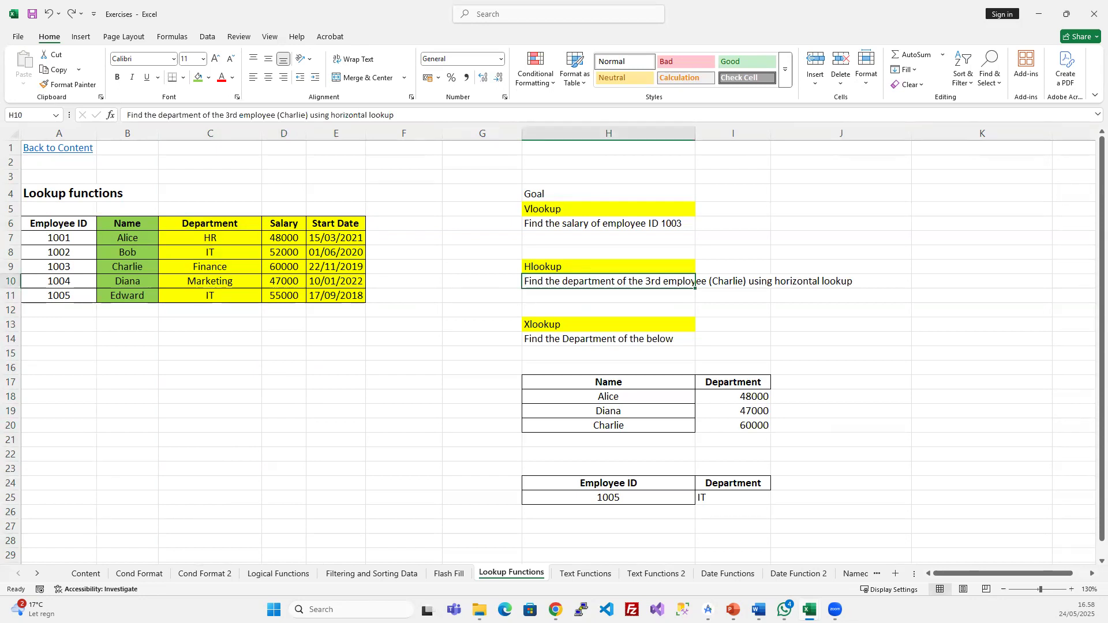
click(488, 396)
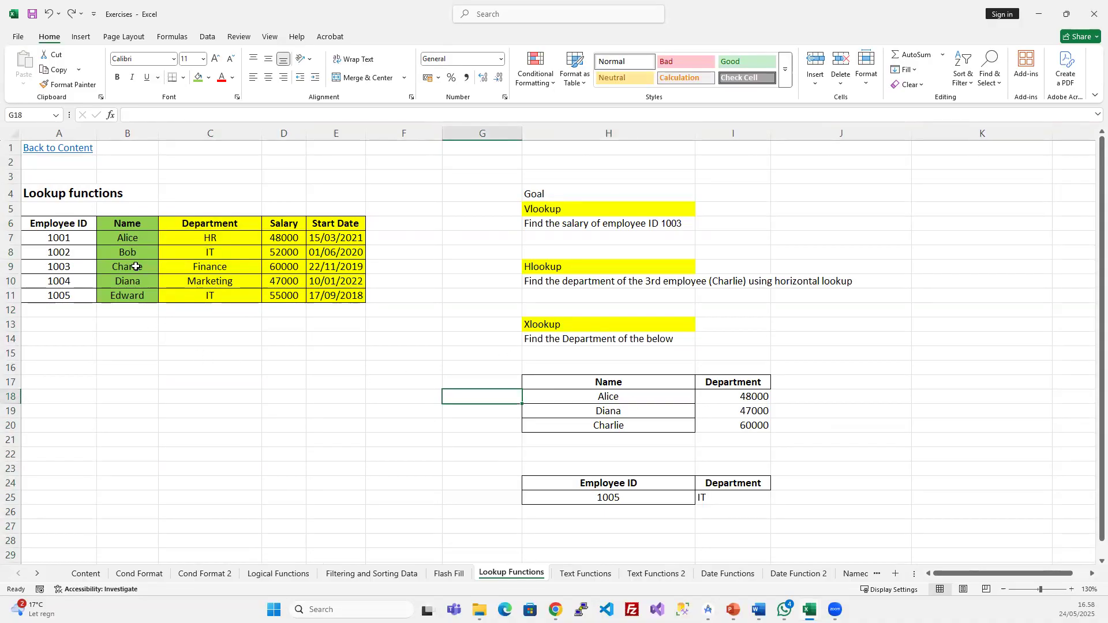
- Select the 48000, 47000 and 60000 results in I18:I20 beside Alice, Diana and Charlie
drag(117, 238, 317, 237)
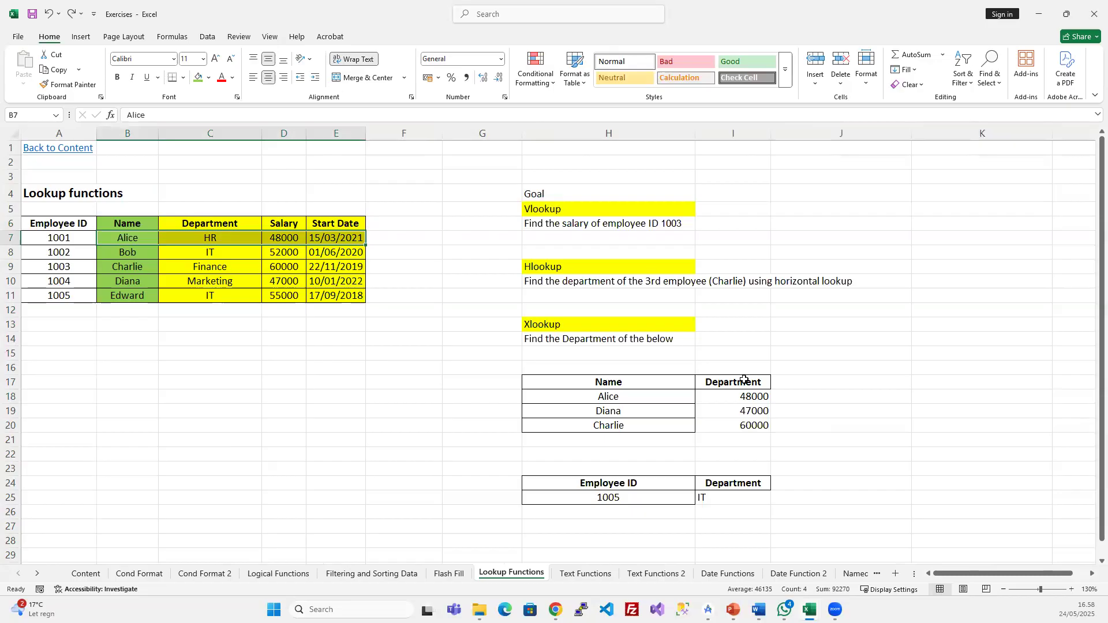
click(715, 401)
click(732, 383)
click(728, 394)
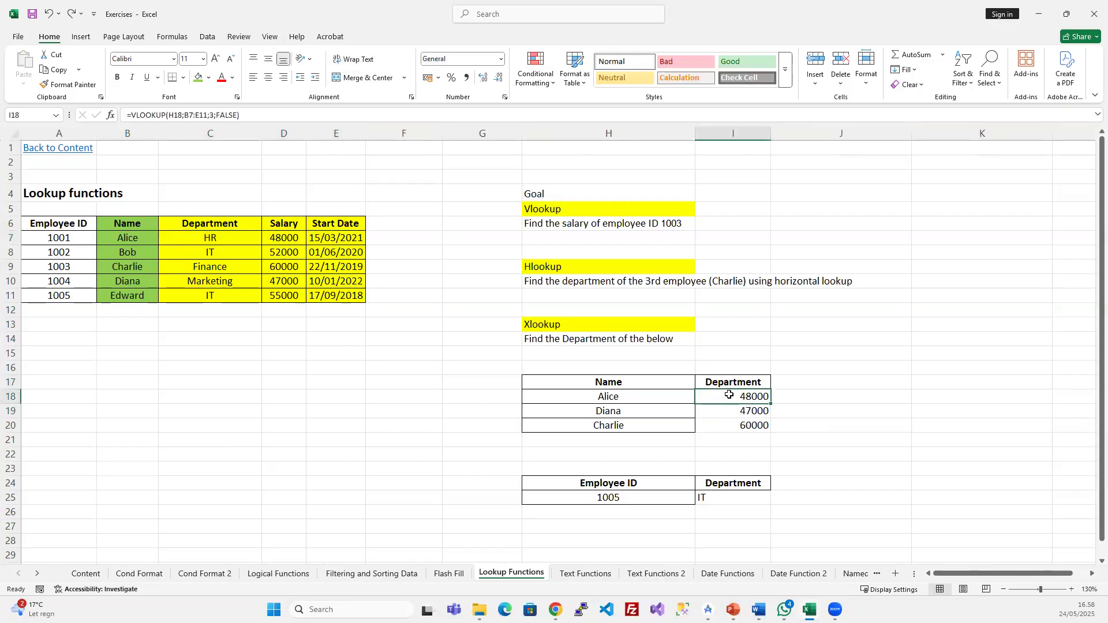
drag(729, 395, 715, 425)
- Clear the 48000, 47000 and 60000 results and the Department heading in I17
key(Delete)
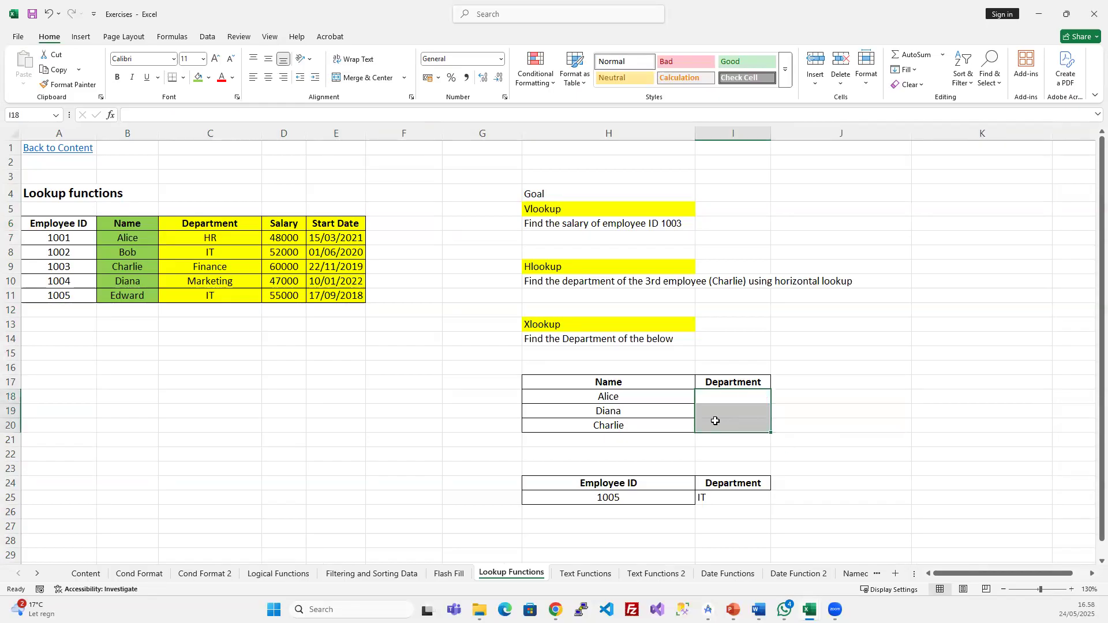
click(208, 298)
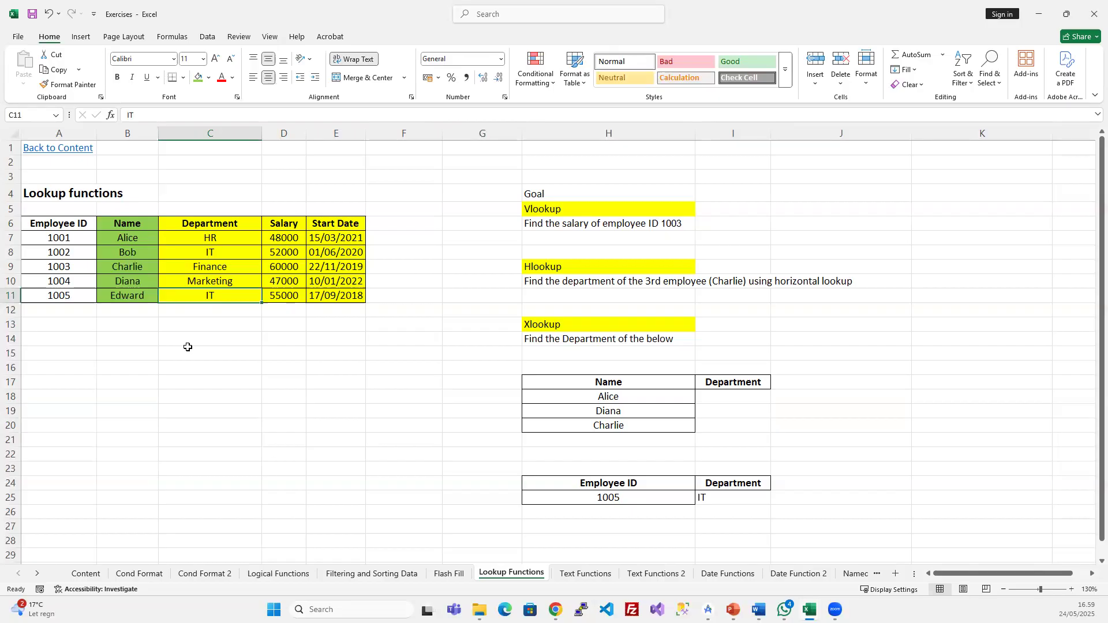
drag(753, 353, 751, 408)
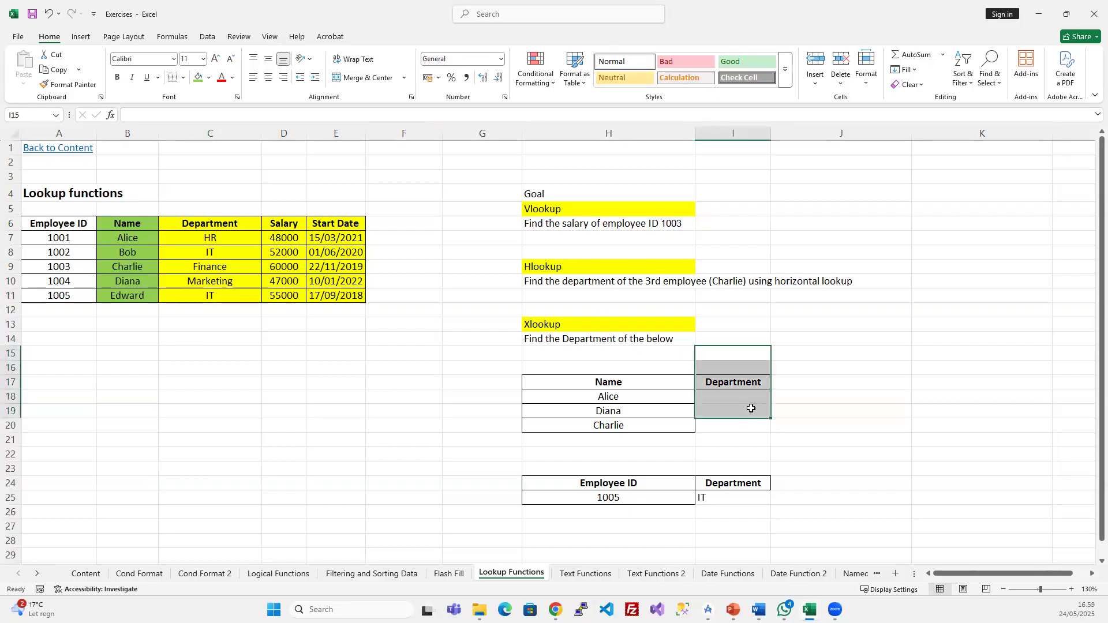
key(Delete)
- Clear the lower Department heading and IT result, then select I18 beside Alice
drag(717, 464, 719, 502)
key(Delete)
click(719, 385)
click(715, 397)
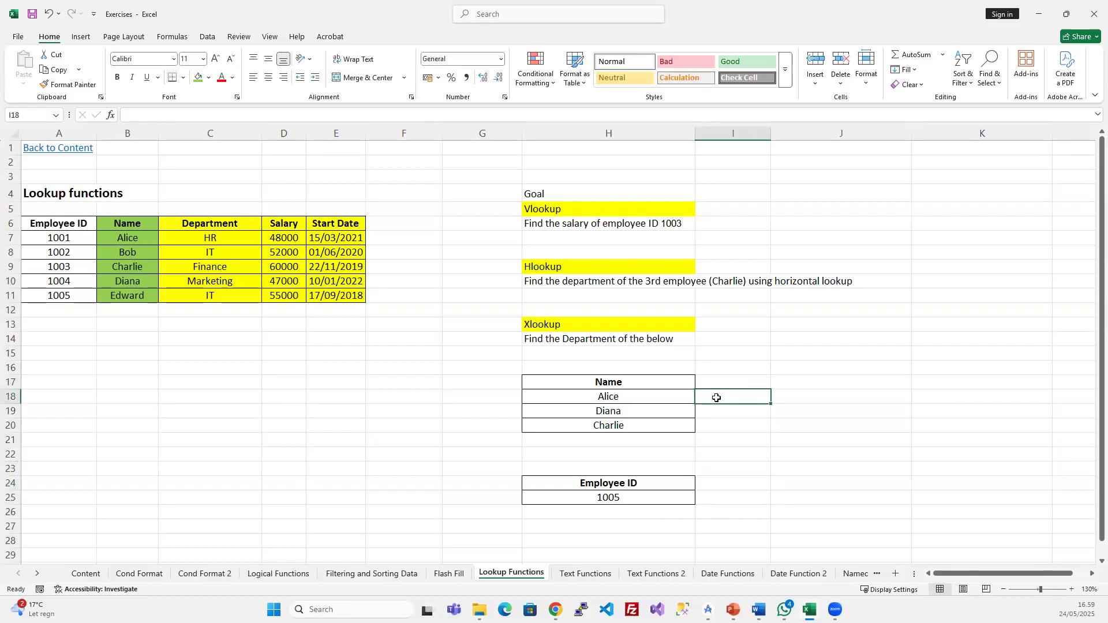
- Start an =HLOOKUP( entry in I18, then cancel it so the cell stays empty
text(=hl)
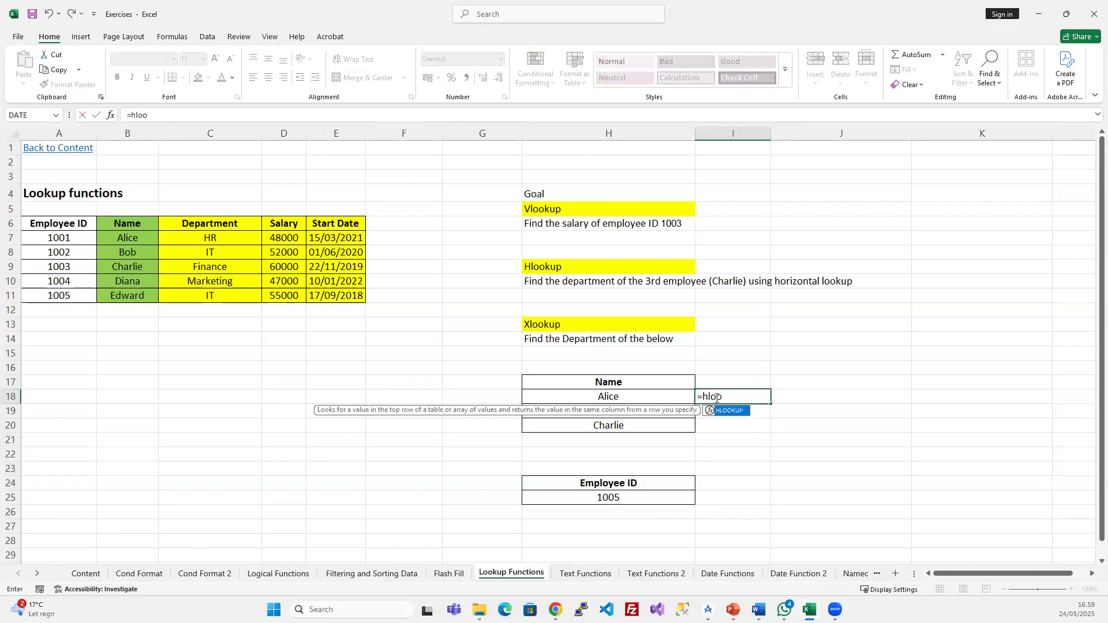
text(oo)
key(Tab)
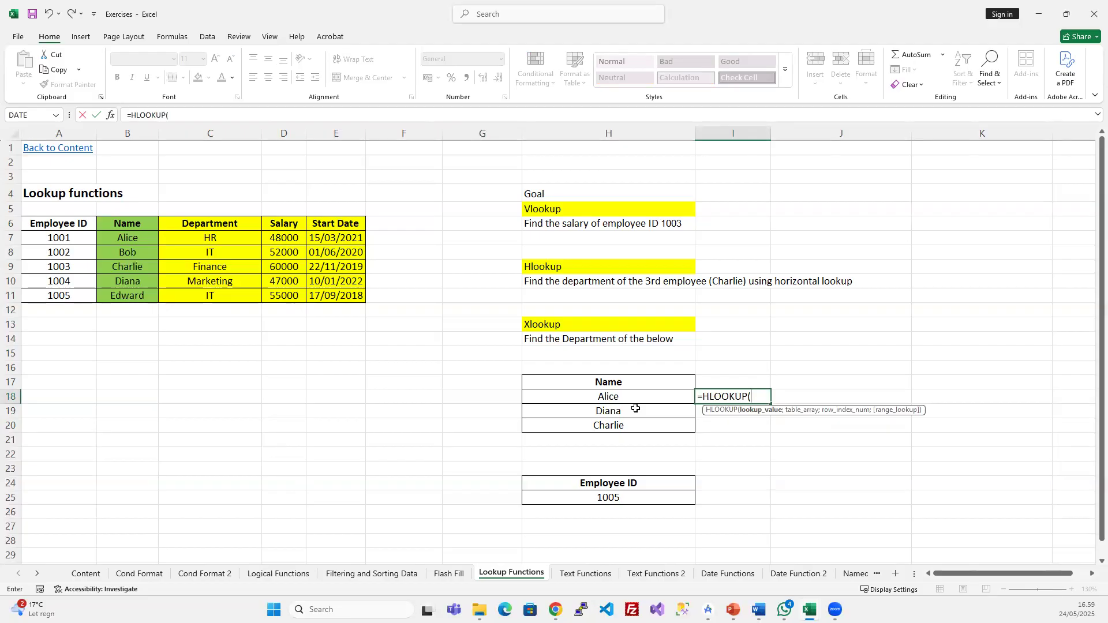
key(Escape)
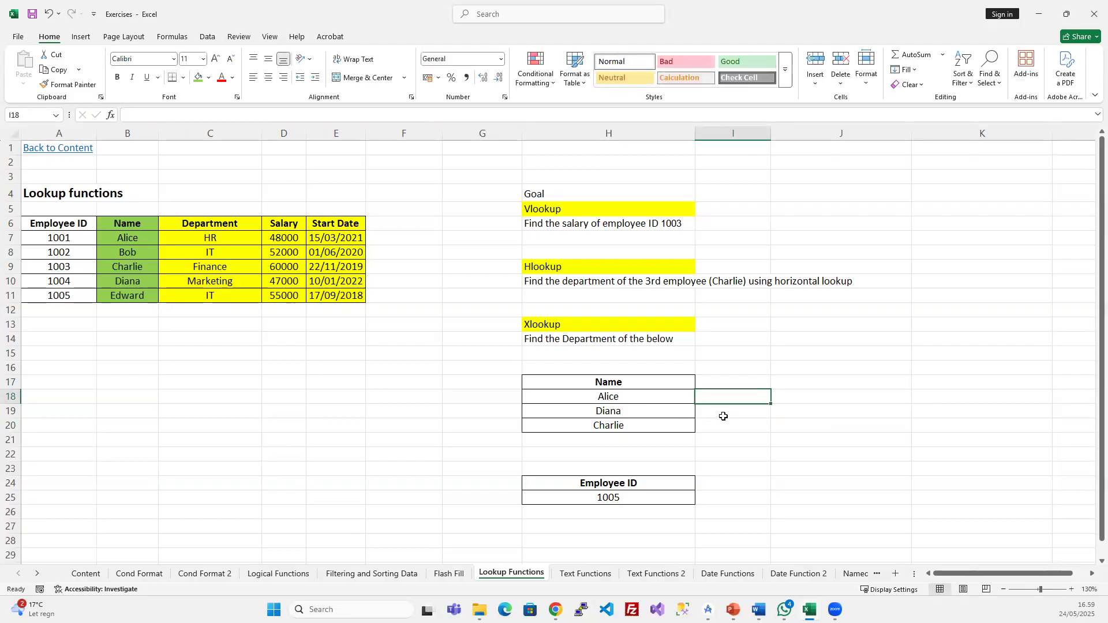
- Fill the Hlookup heading and its description in H9:H10 with red
drag(623, 266, 623, 282)
click(209, 77)
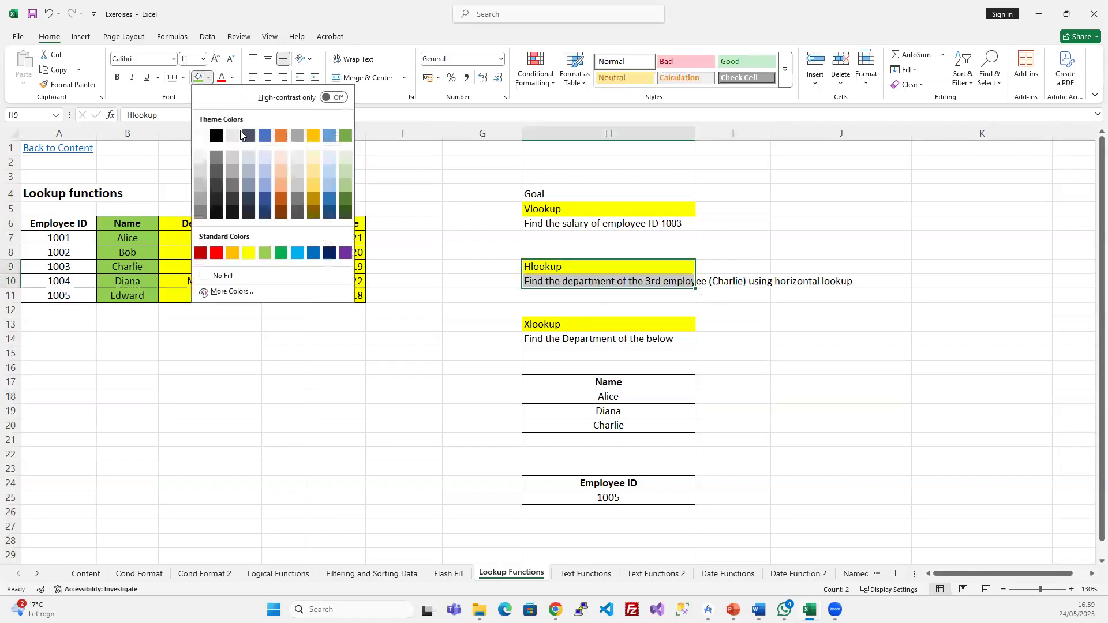
click(217, 255)
click(587, 340)
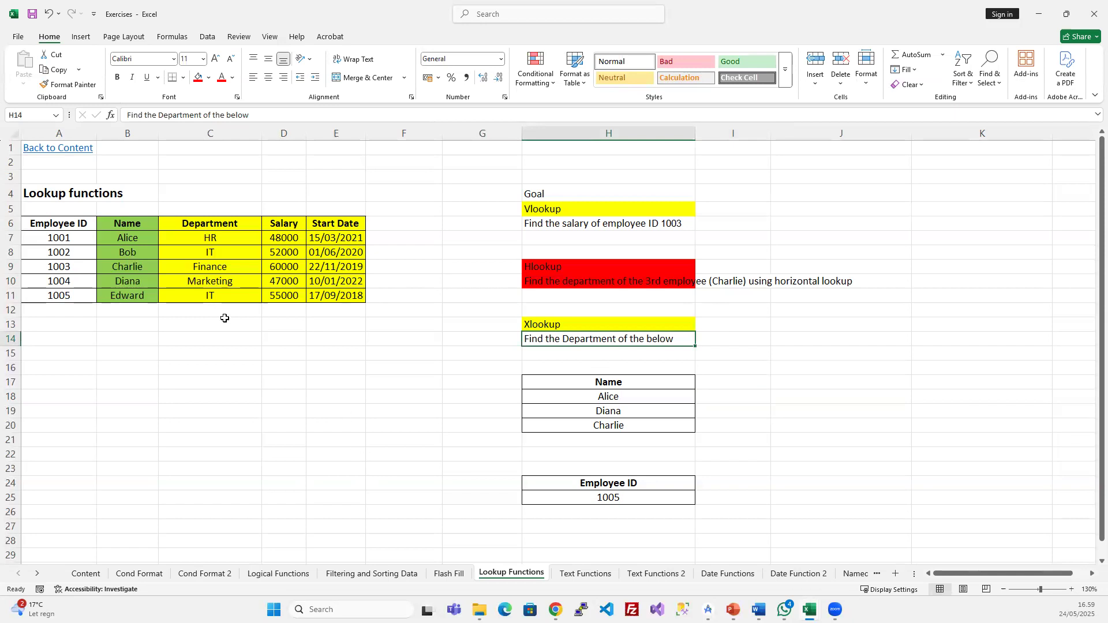
- Set the employee table B6:E11 to No Fill
drag(138, 222, 340, 293)
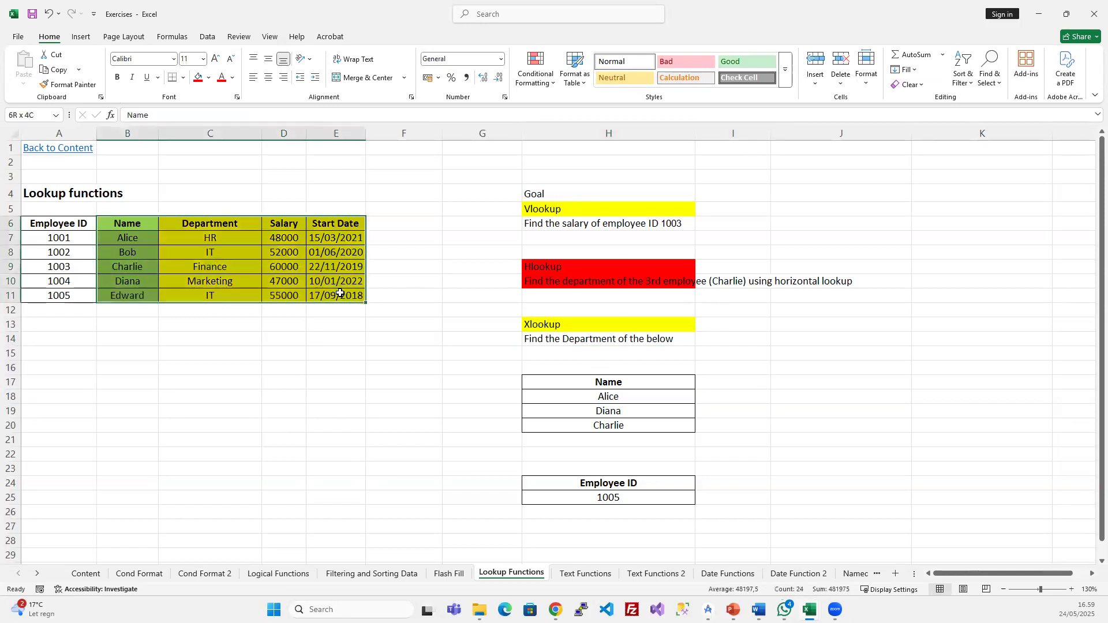
click(209, 78)
click(230, 275)
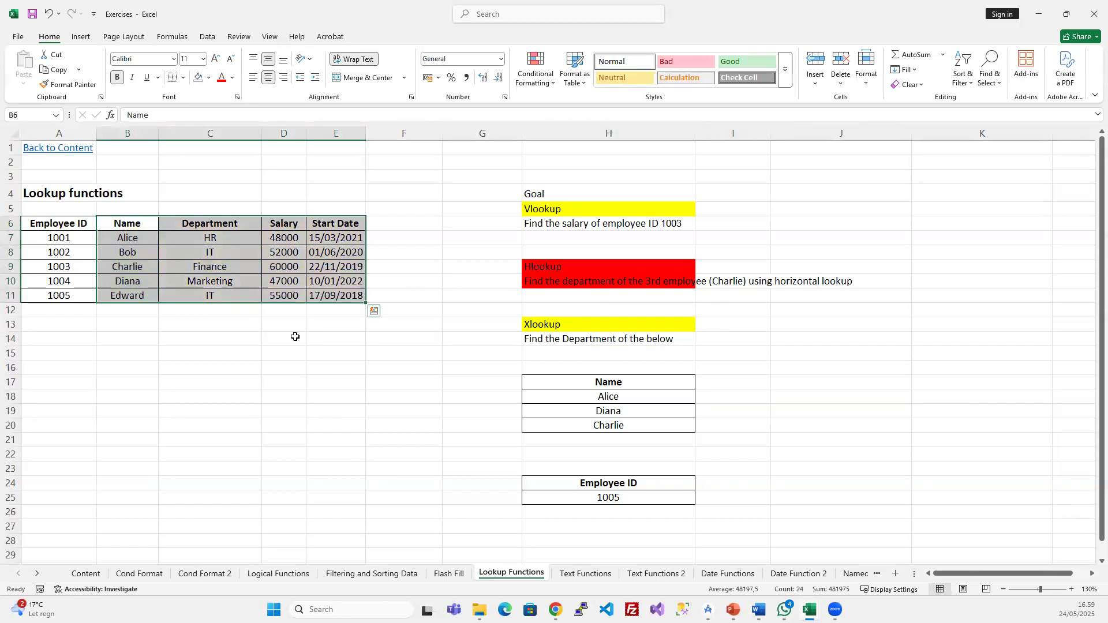
click(294, 336)
- Review the Xlookup heading and table columns, then select the empty cell beside Alice
click(848, 413)
click(564, 324)
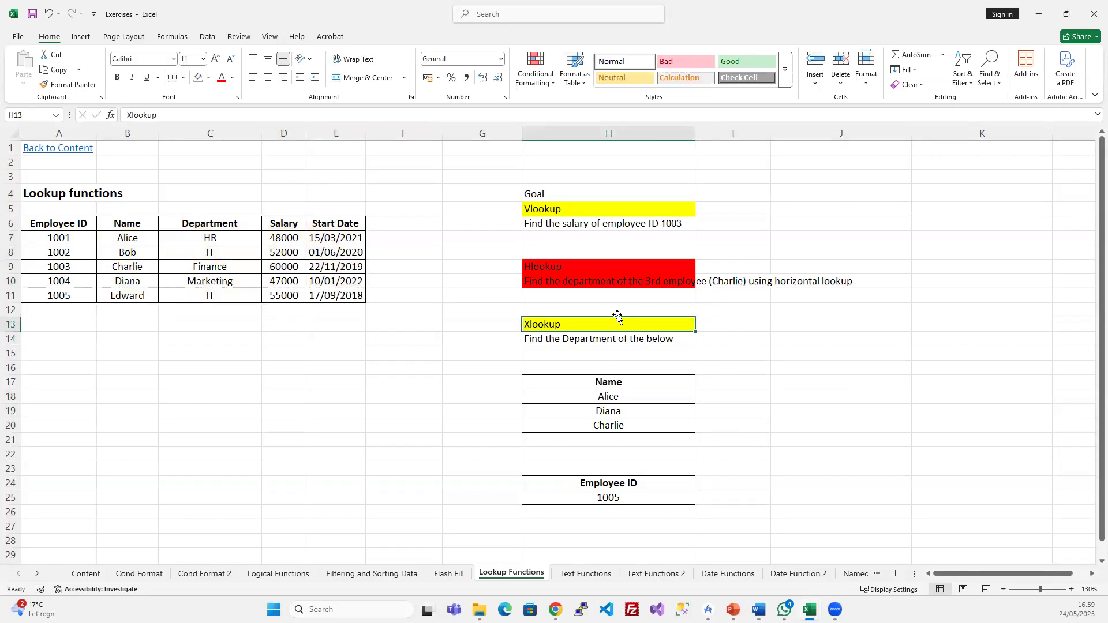
click(87, 249)
click(77, 133)
click(127, 134)
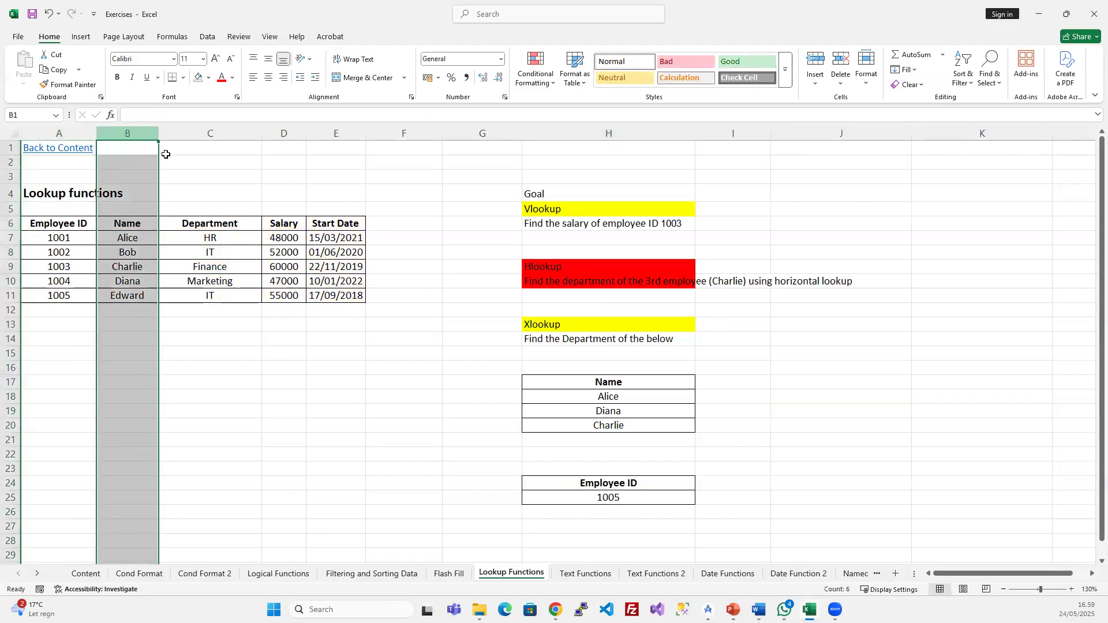
click(209, 266)
click(478, 415)
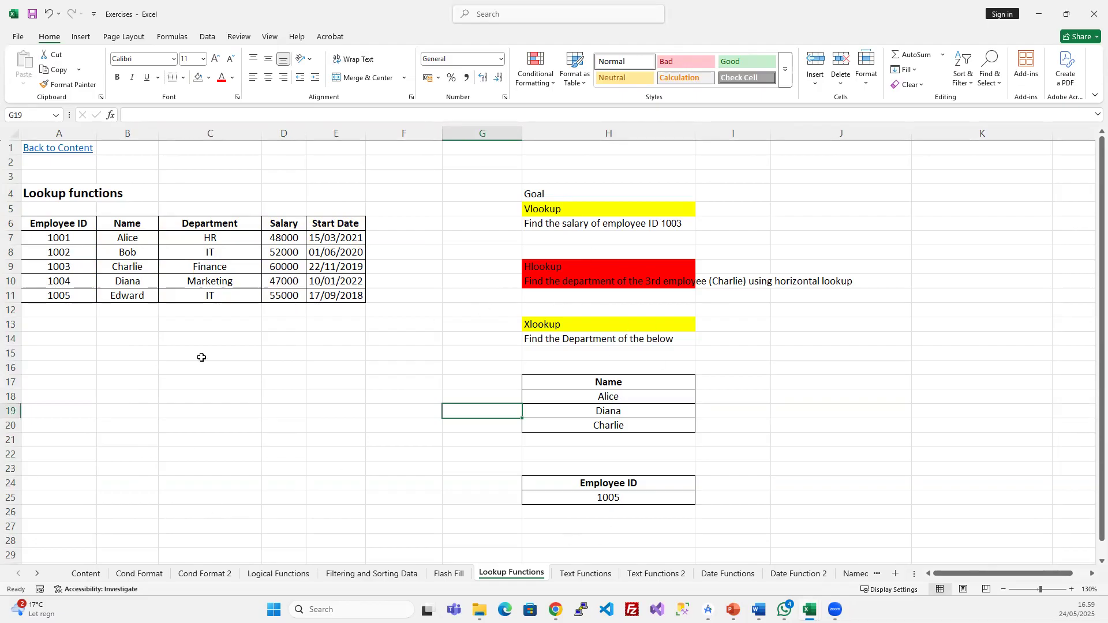
click(687, 398)
click(727, 393)
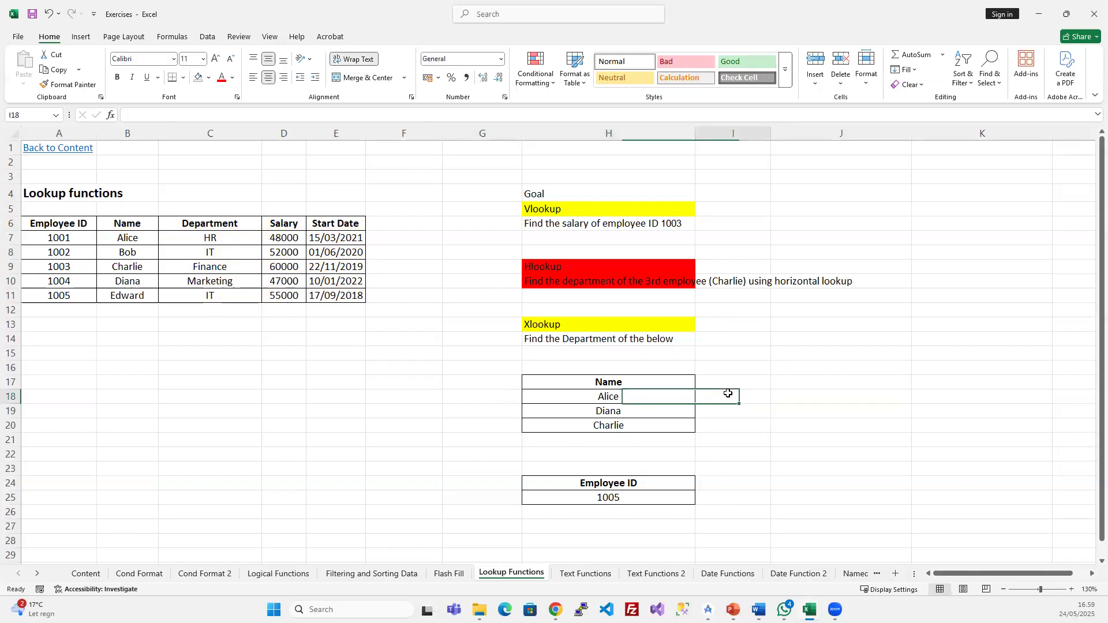
- Copy the Department header into I17 and widen column I to fit it
click(221, 226)
key(ctrl+c)
click(727, 383)
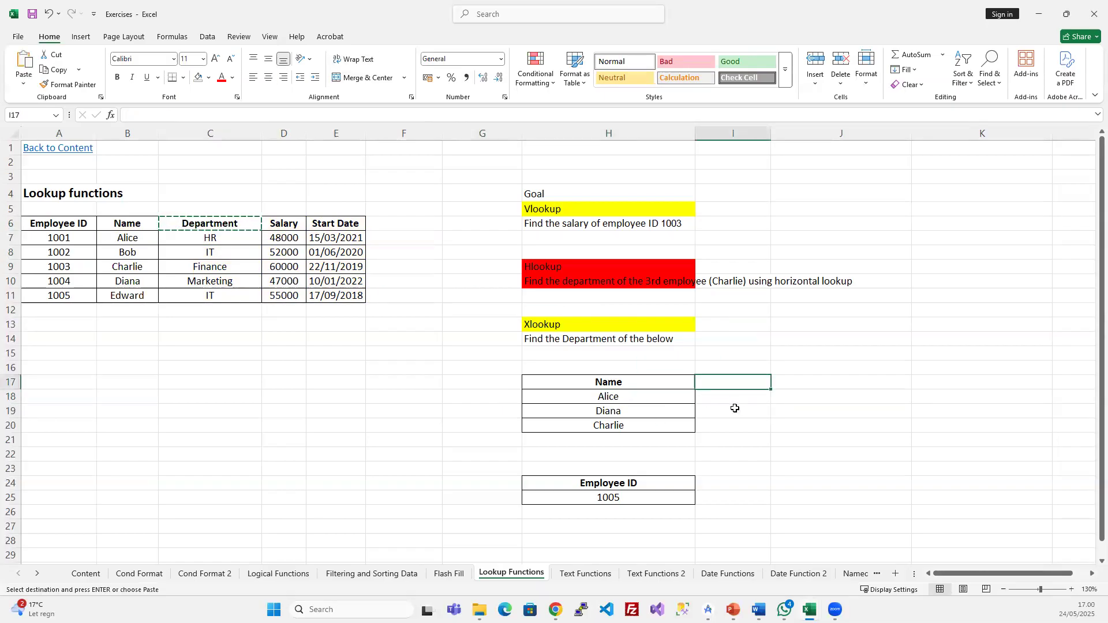
key(ctrl+v)
drag(770, 133, 822, 134)
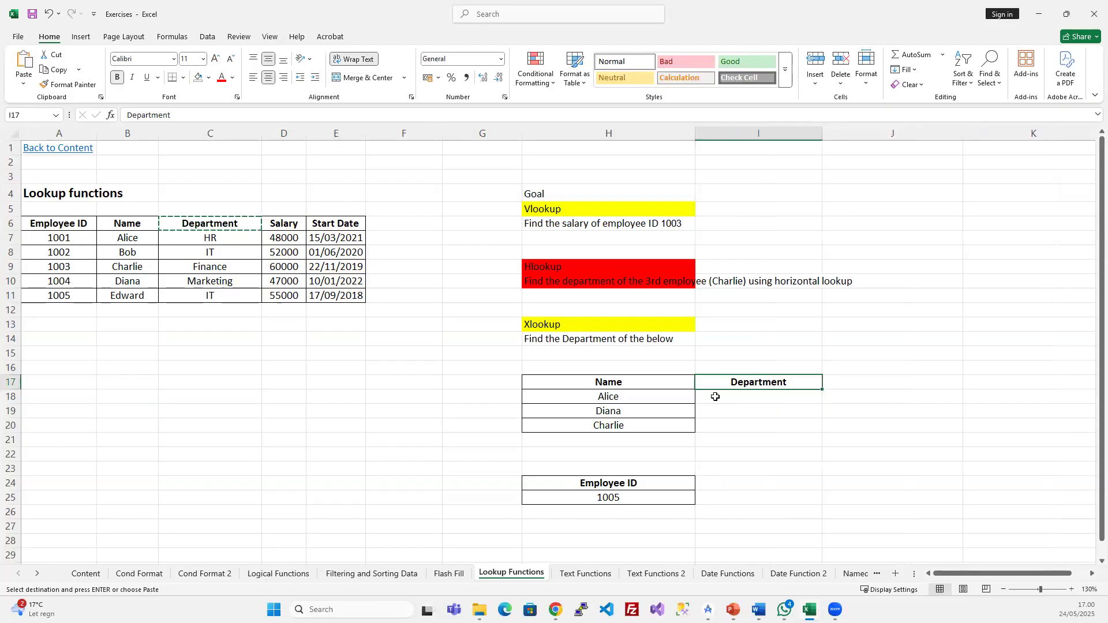
- Enter =XLOOKUP(H18;B6:B11;C6:C11;"Not found";0;1) in I18 to return HR for Alice
click(715, 395)
text(=)
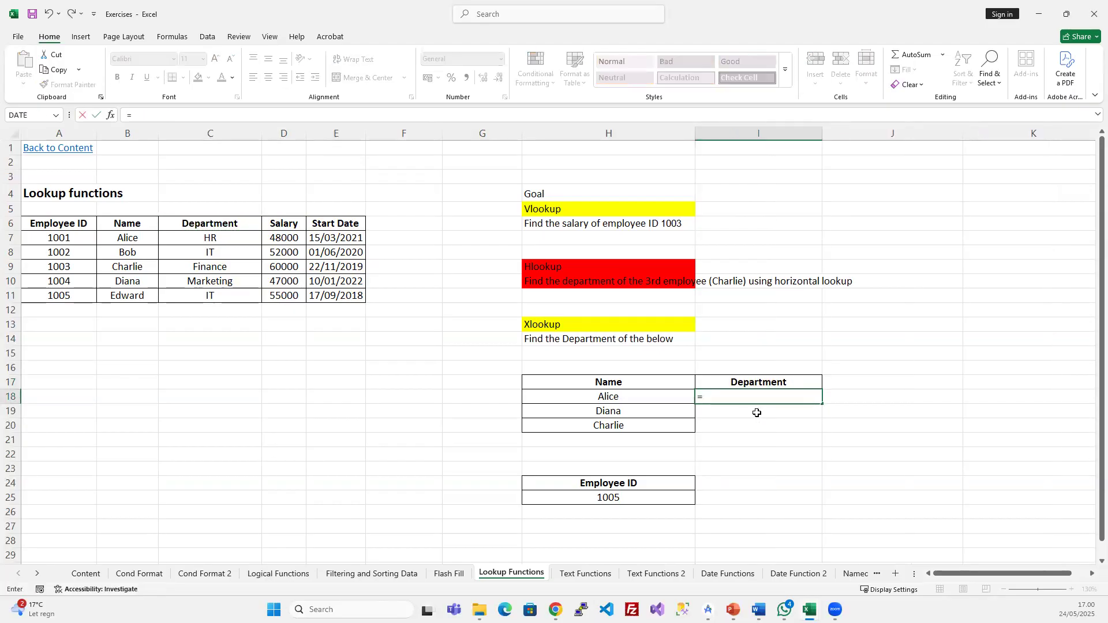
text(xl)
key(Tab)
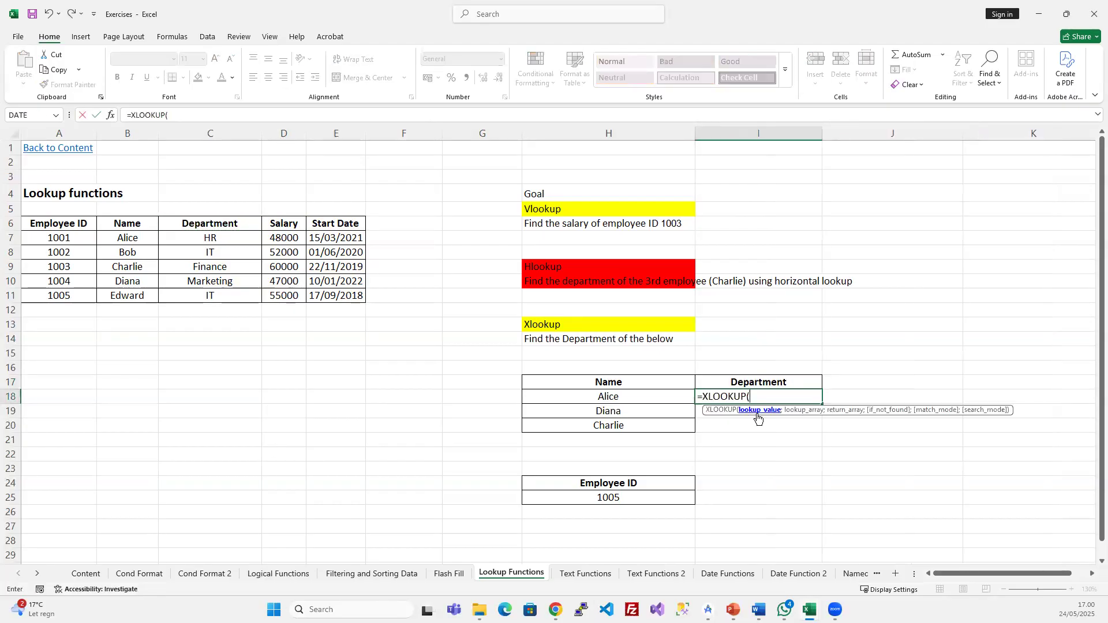
click(649, 393)
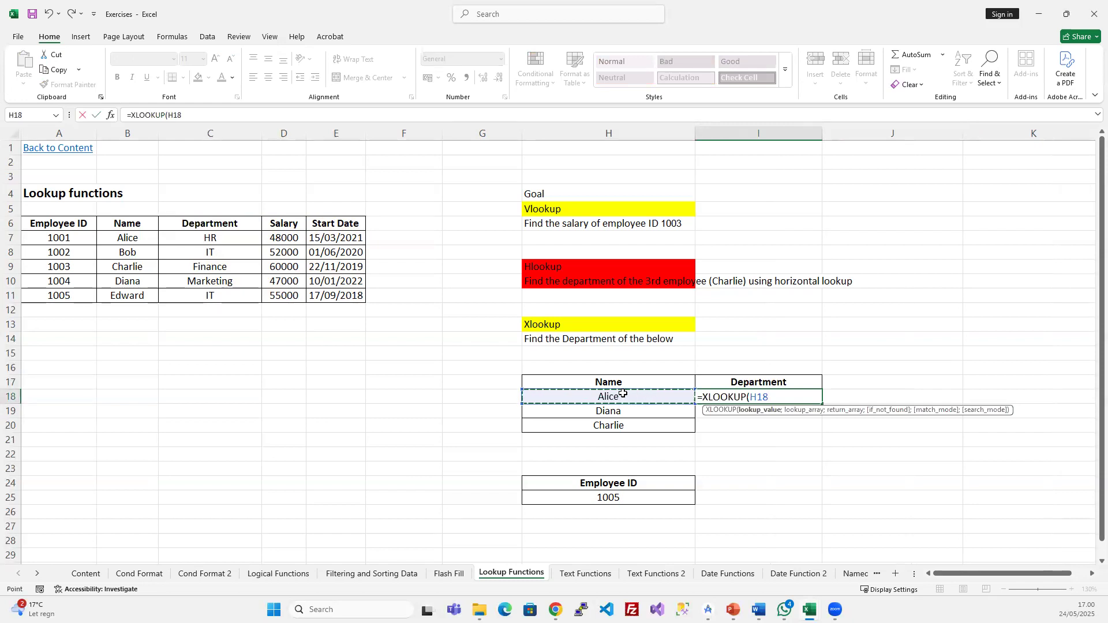
text(;)
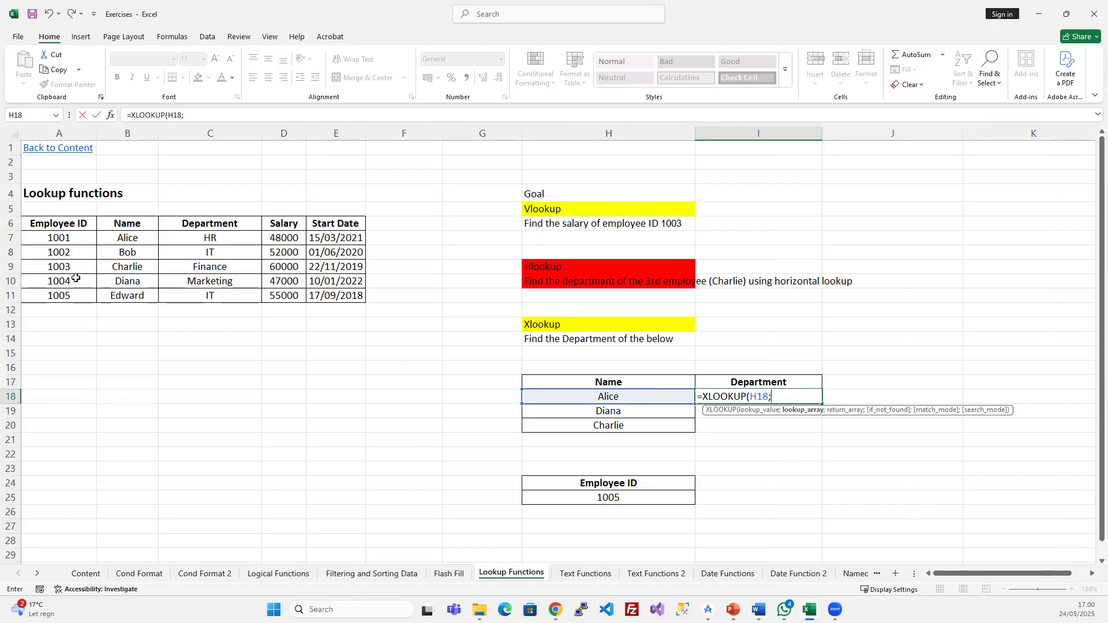
drag(123, 219, 123, 299)
text(;)
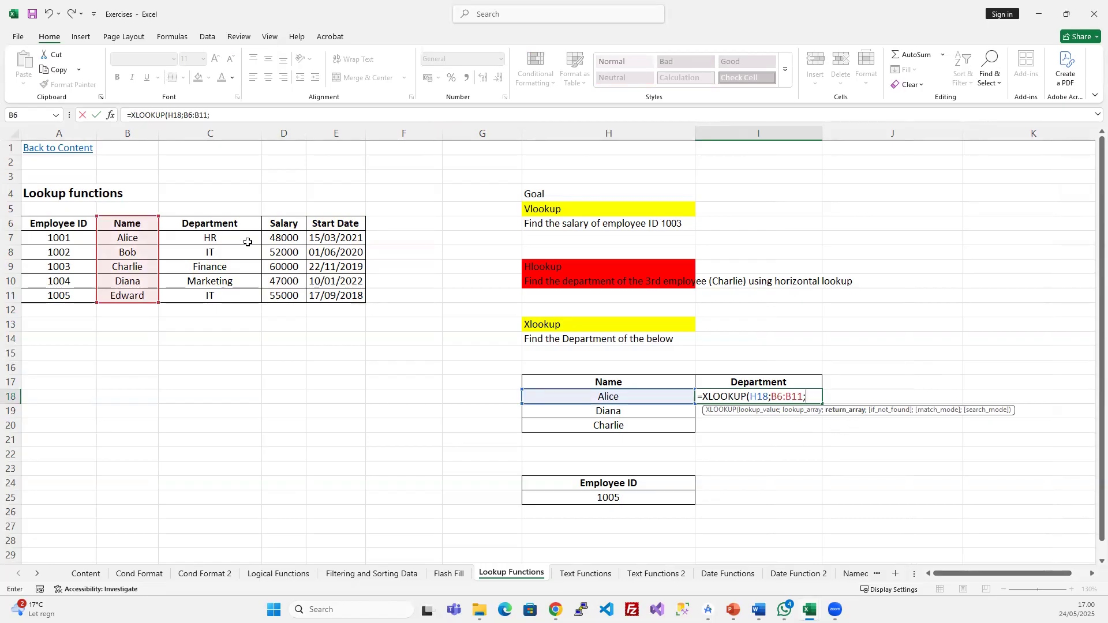
drag(211, 225, 209, 291)
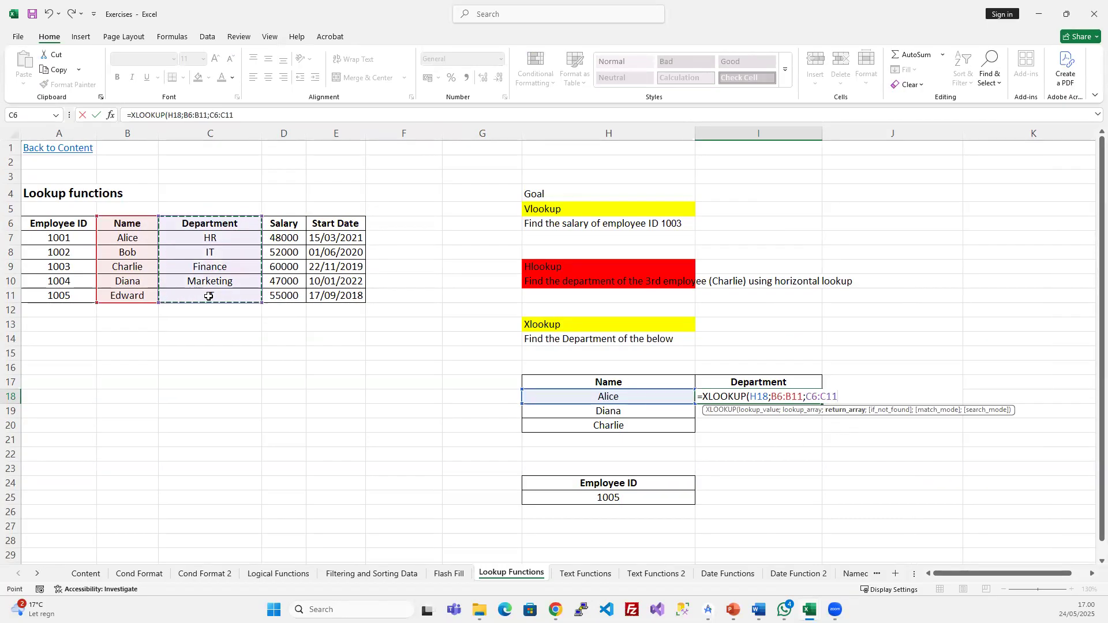
text(;)
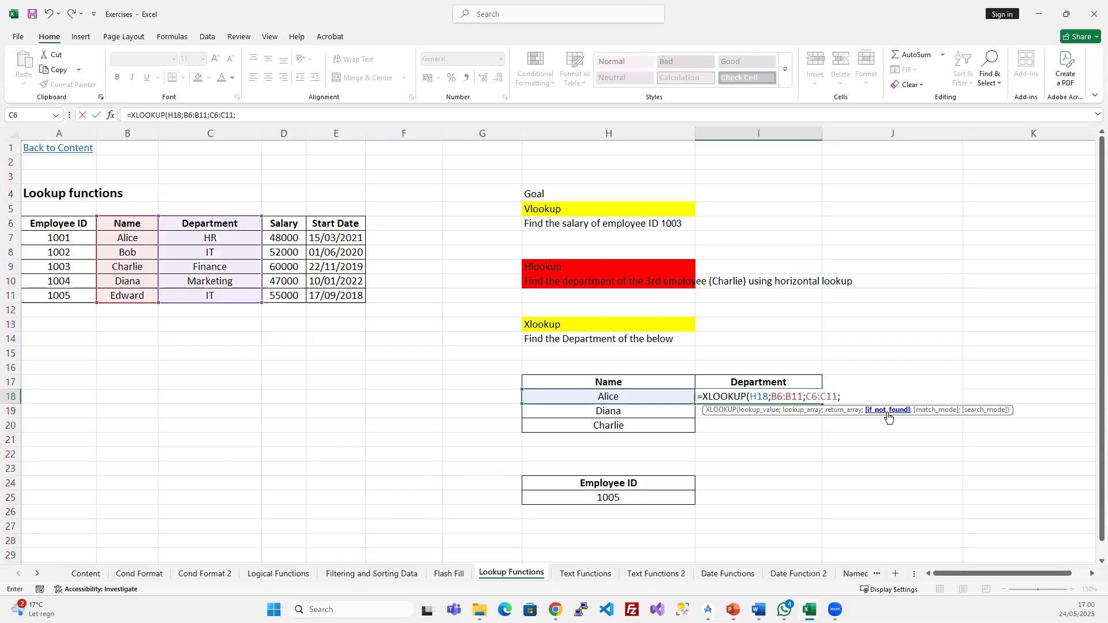
text("Not found!")
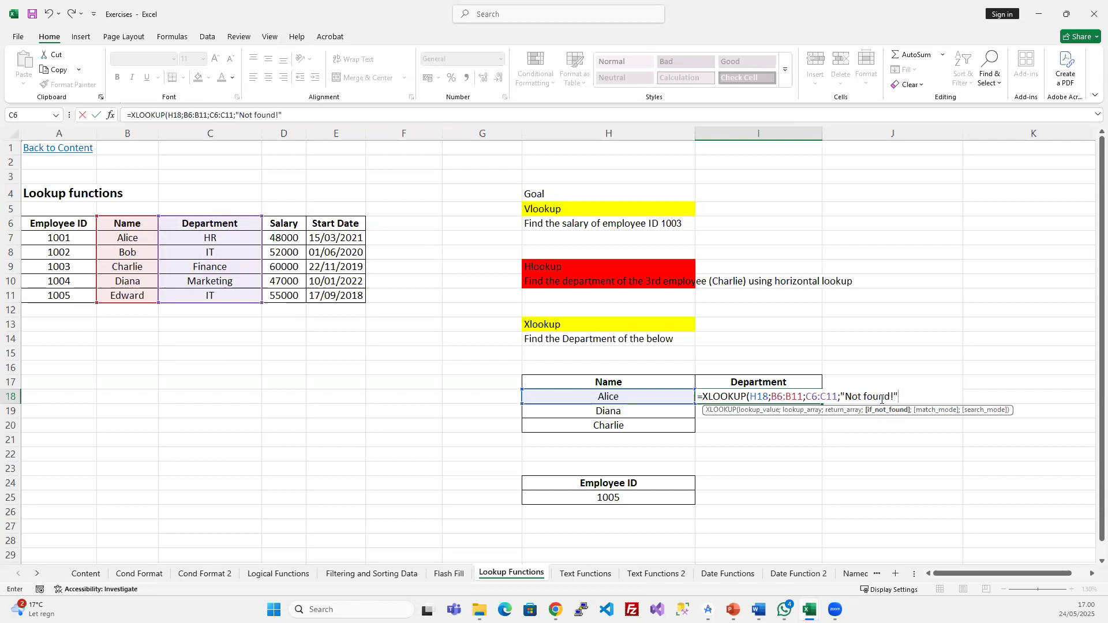
key(BackSpace)
key(BackSpace)
text(";)
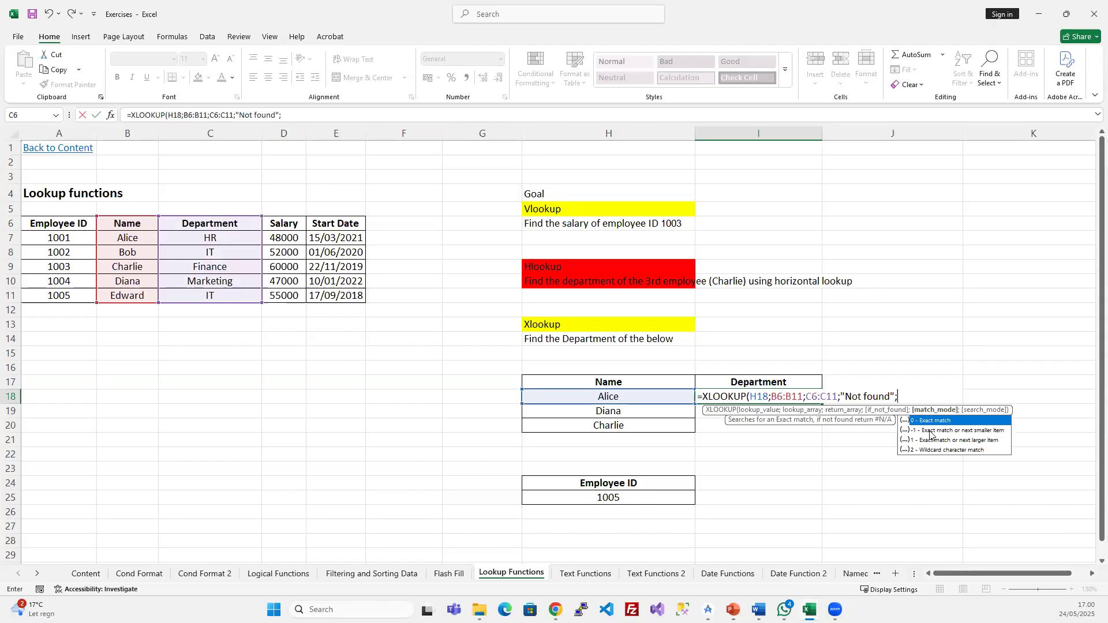
text(0)
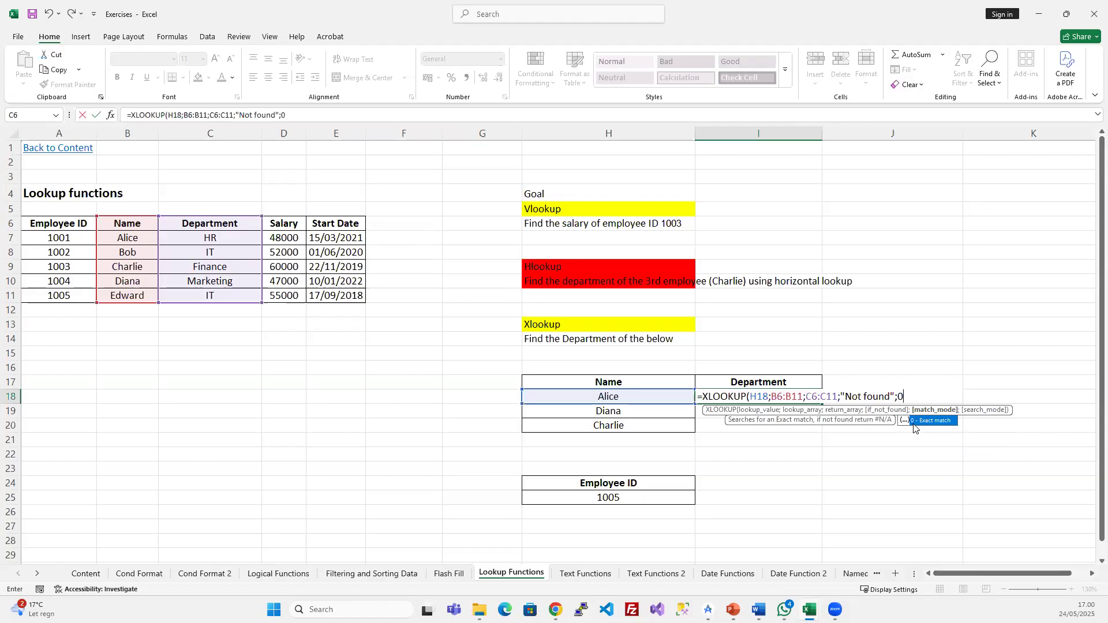
text(;)
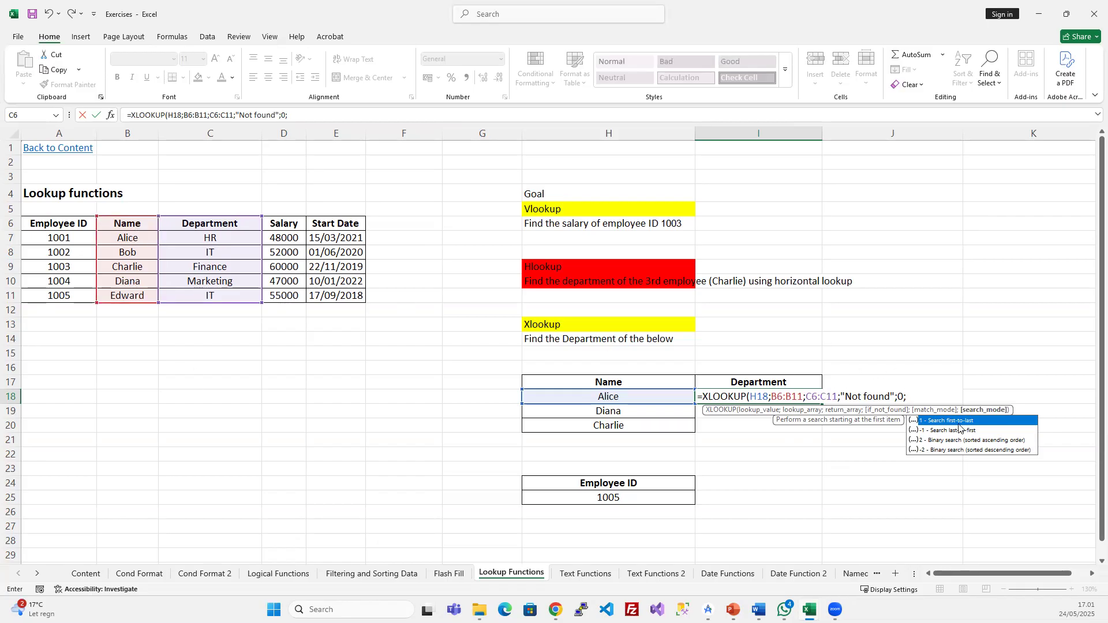
text(1)
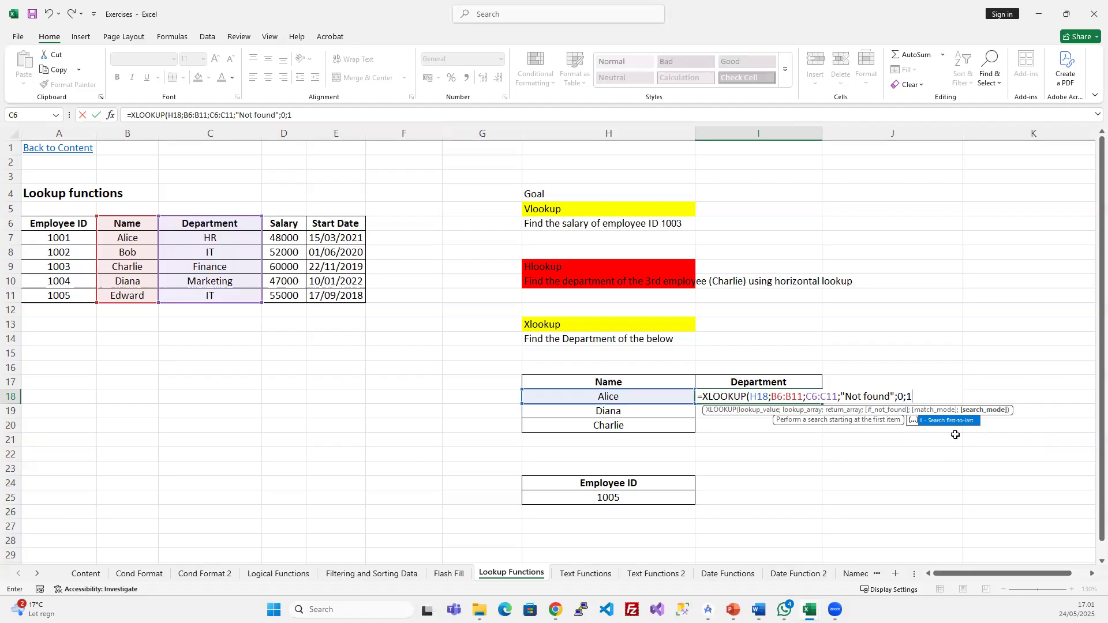
text())
key(Return)
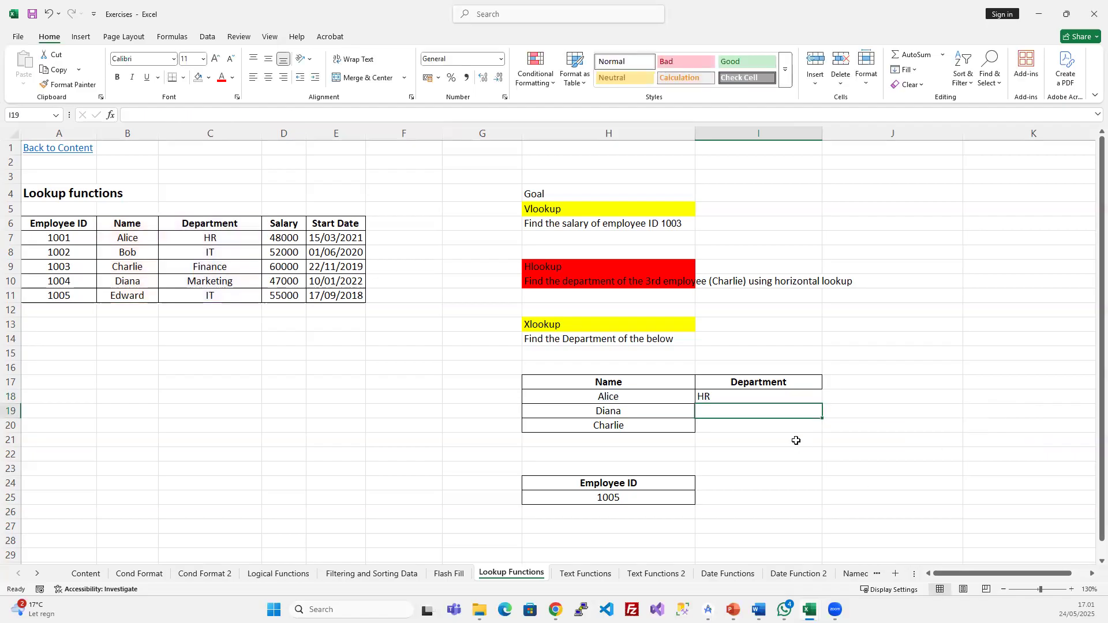
- Fill the XLOOKUP down so Diana and Charlie get Marketing and Finance
click(723, 396)
drag(723, 397, 720, 420)
key(ctrl+d)
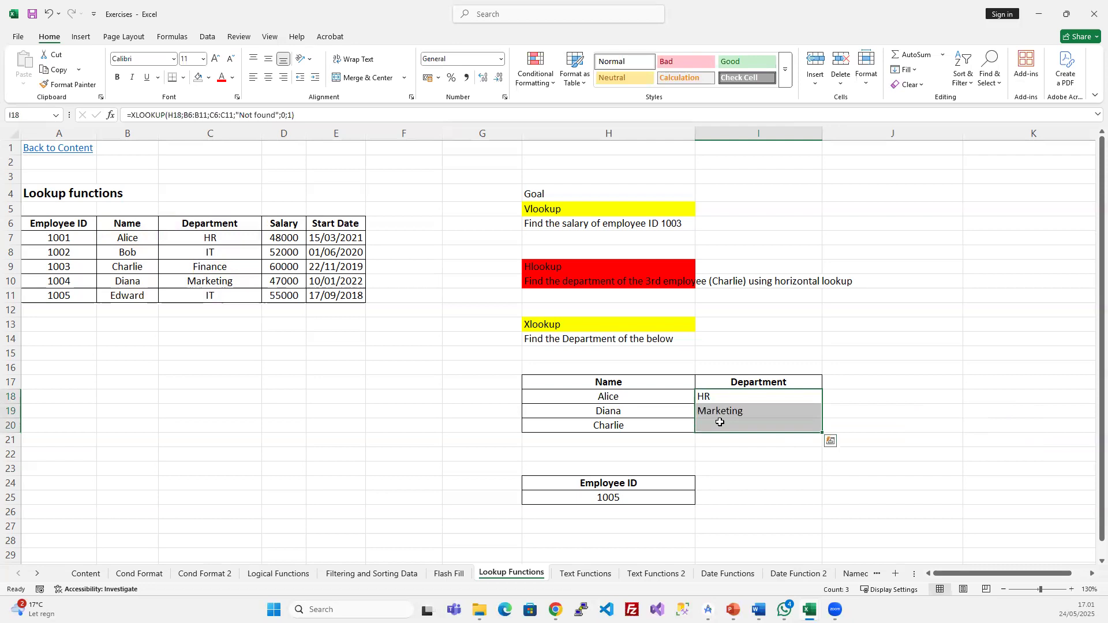
click(792, 458)
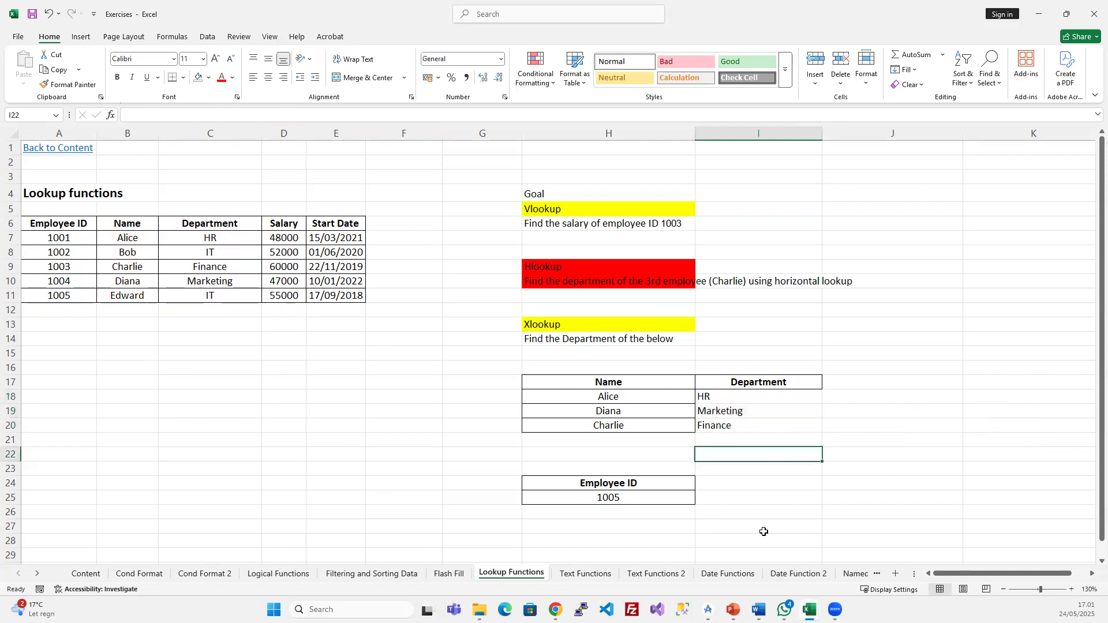
- Review the XLOOKUP formula in I18 in the formula bar without changing it
click(719, 394)
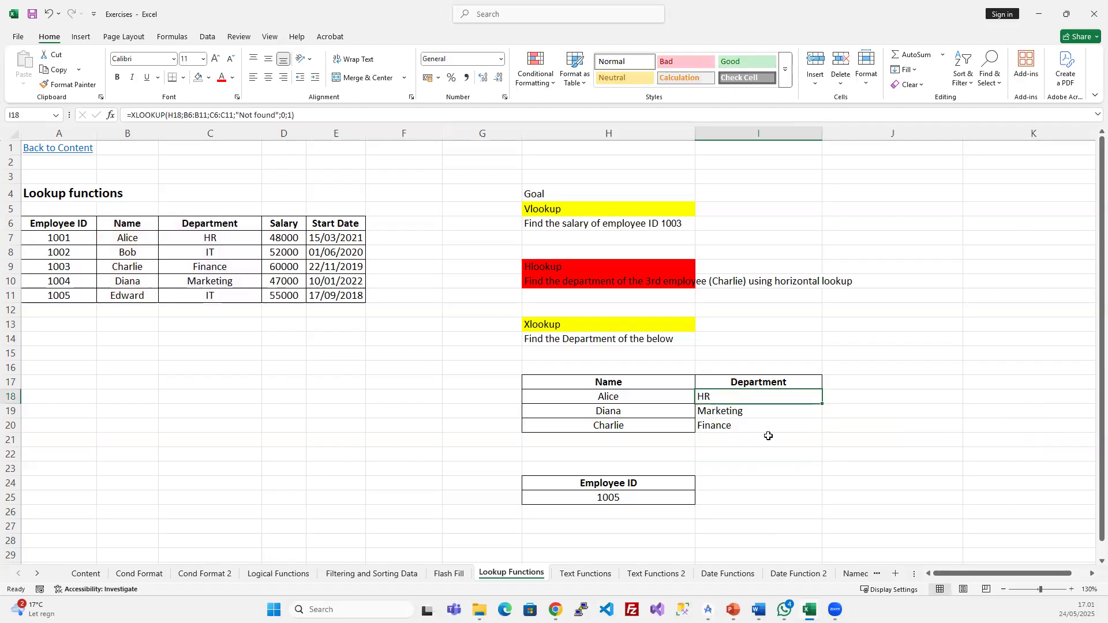
click(185, 115)
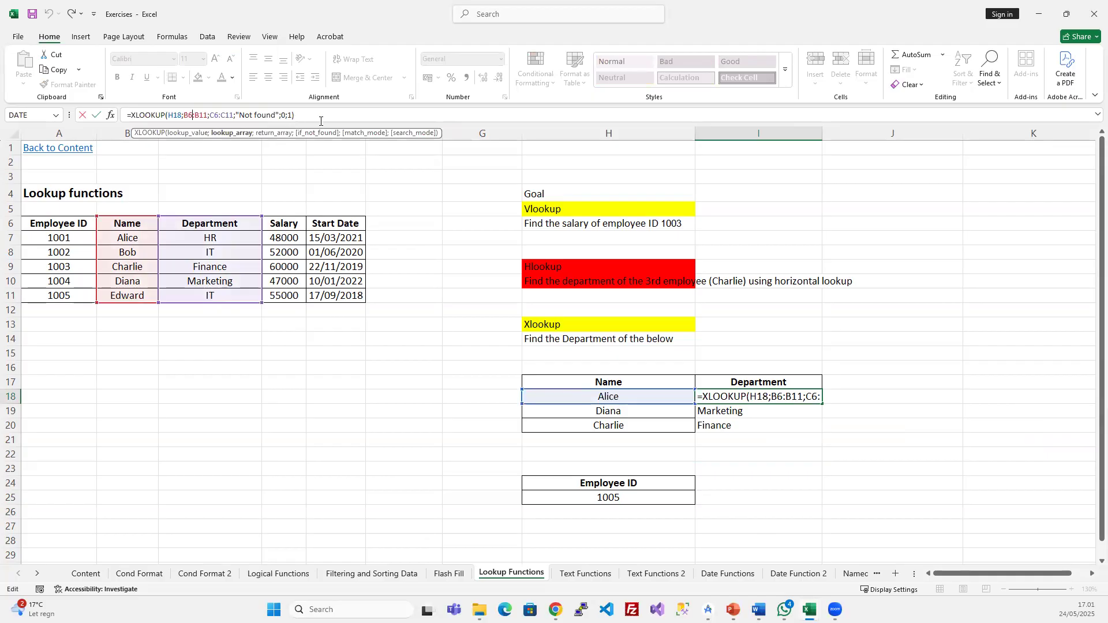
key(ctrl+Return)
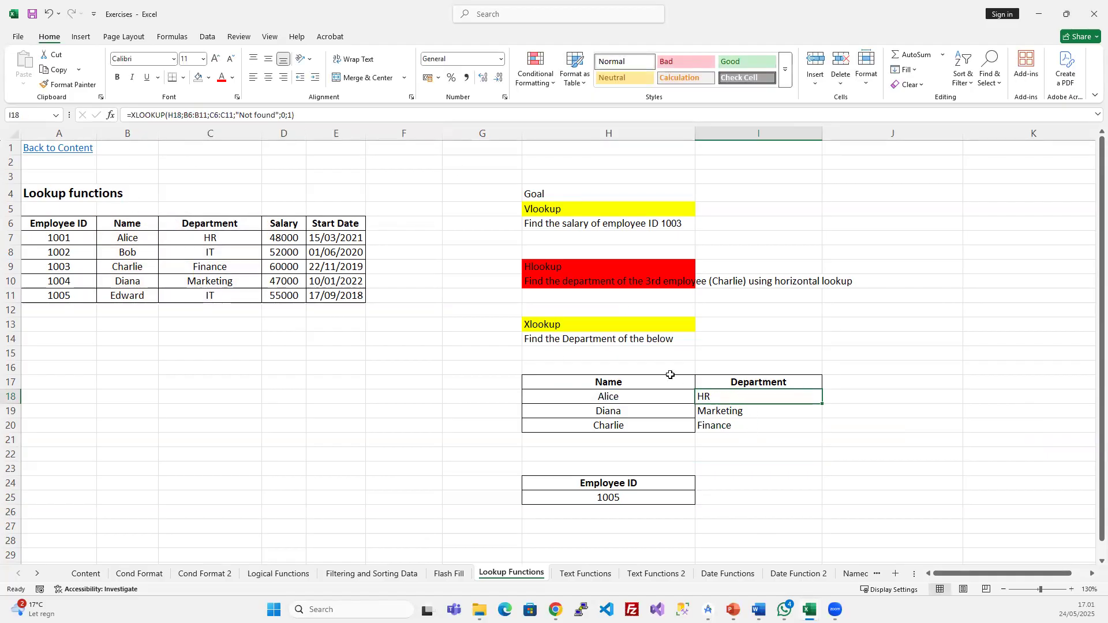
click(285, 115)
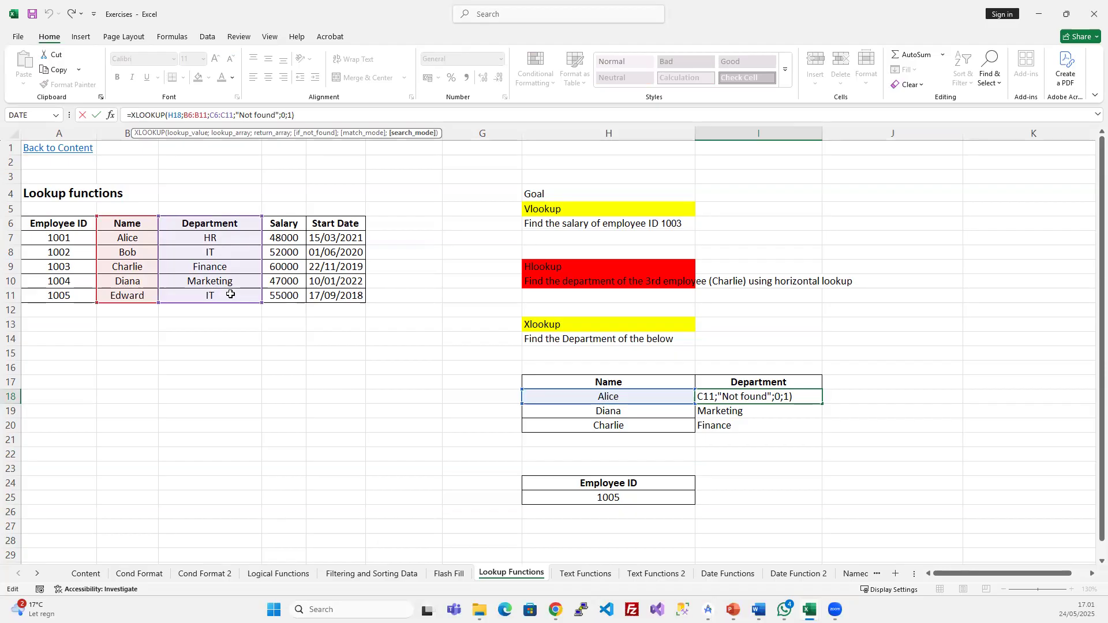
key(ctrl+Return)
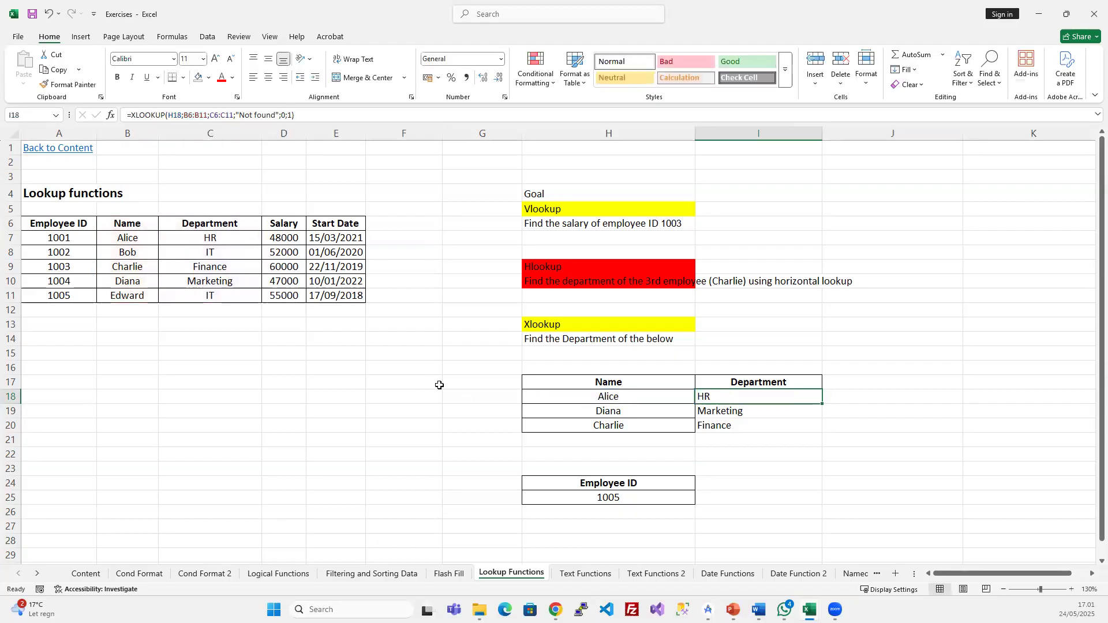
drag(72, 237, 245, 295)
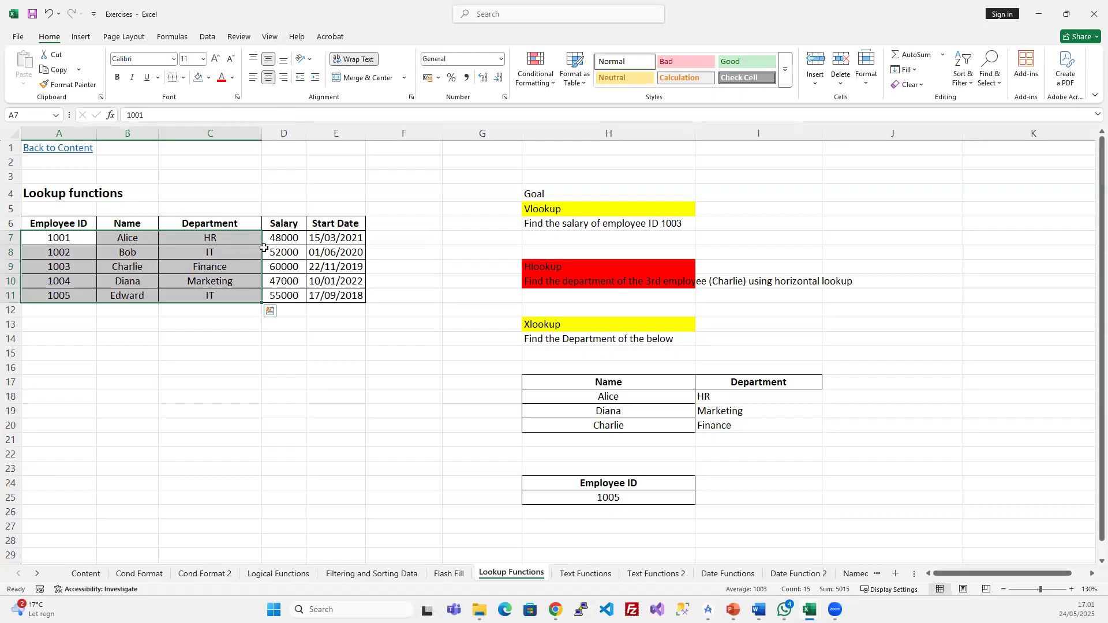
click(384, 453)
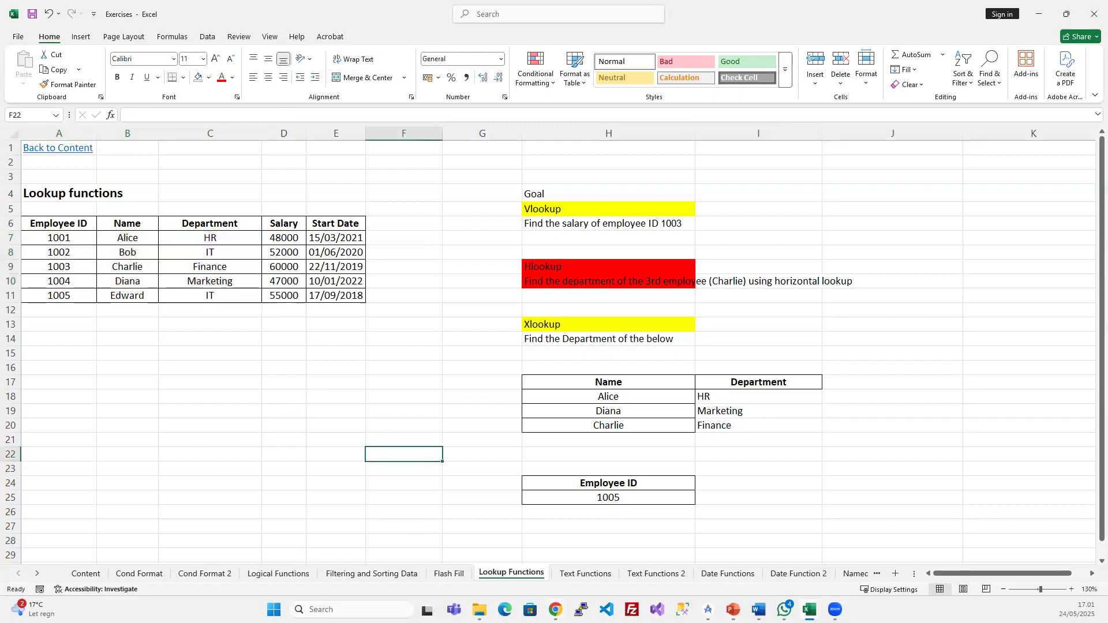
click(555, 609)
click(506, 541)
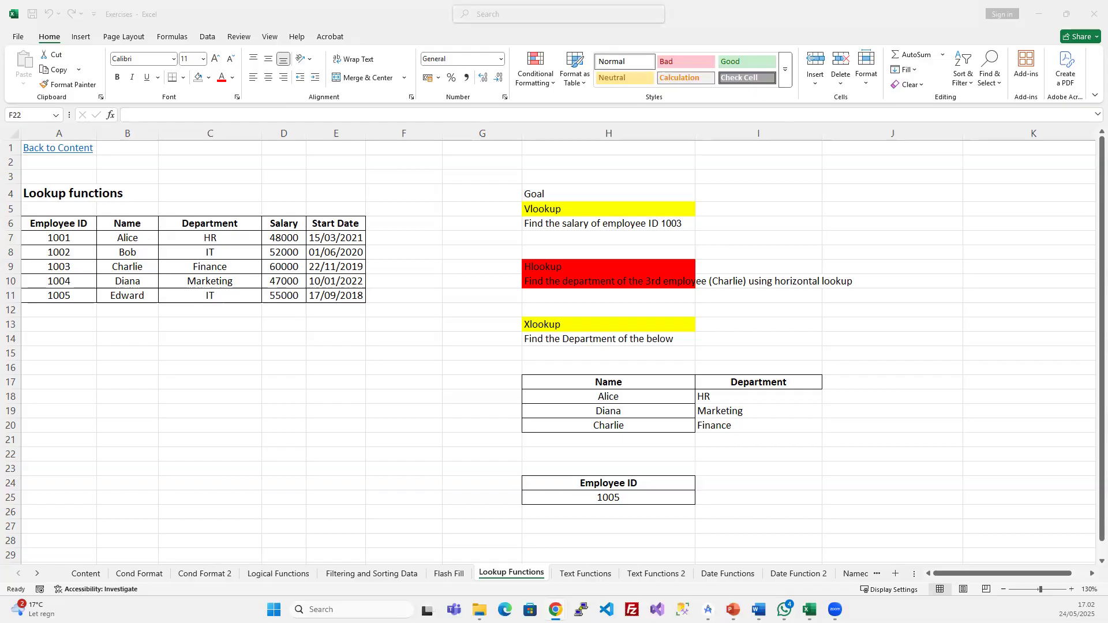
click(674, 405)
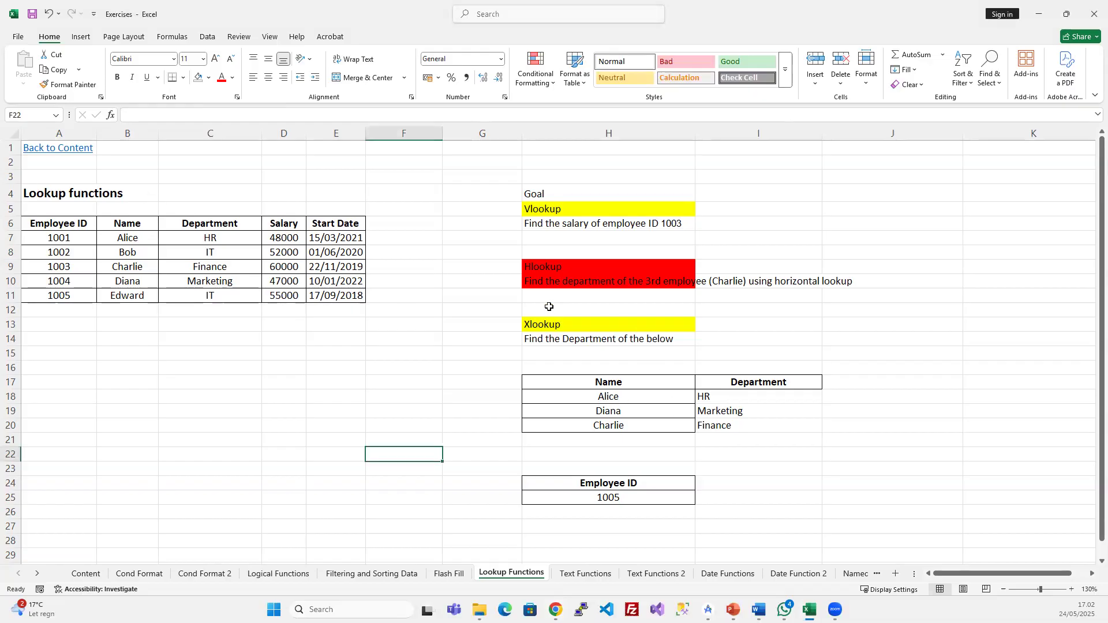
- Clear the old Department results in I18:I20
click(710, 387)
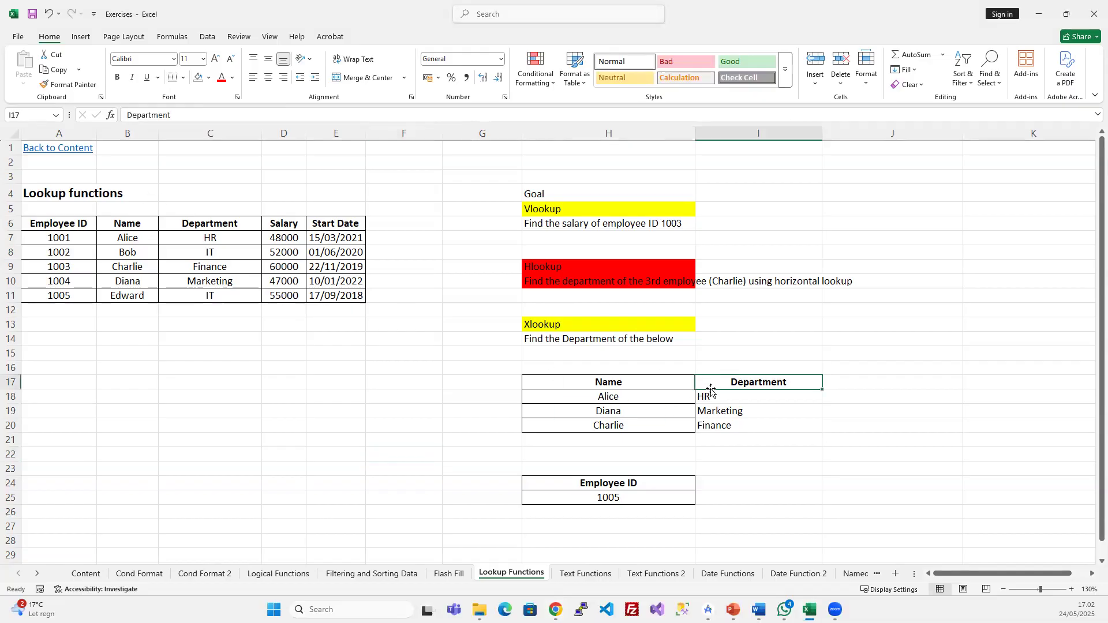
drag(709, 396, 710, 426)
key(Delete)
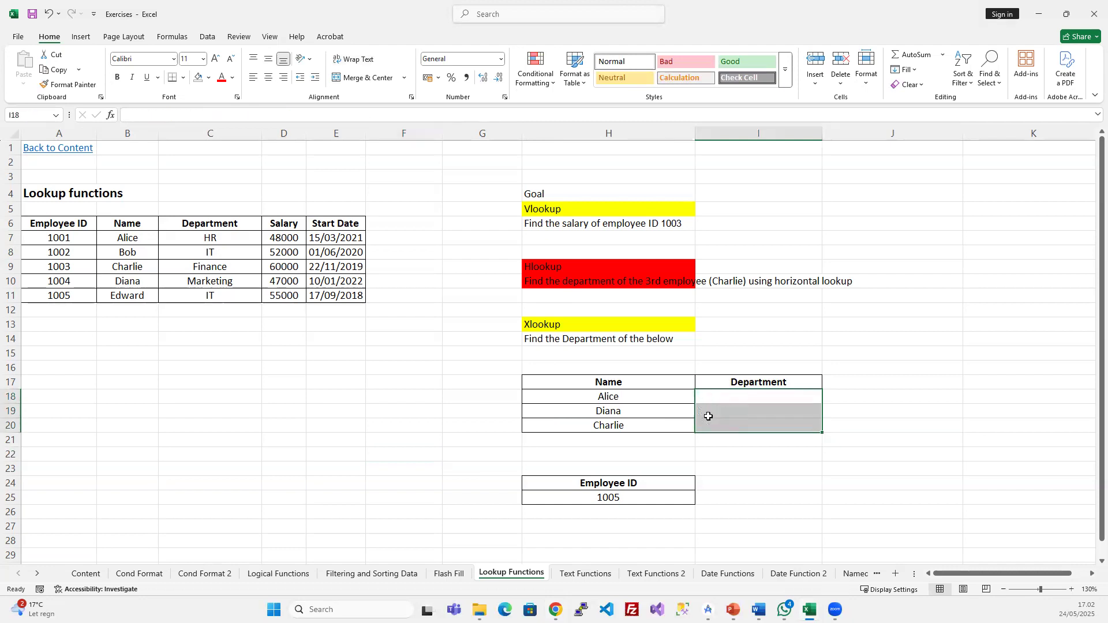
- Enter =XLOOKUP(H18;B6:B11;D6:D11) in I18 to return Alice's salary 48000
click(714, 403)
text(=)
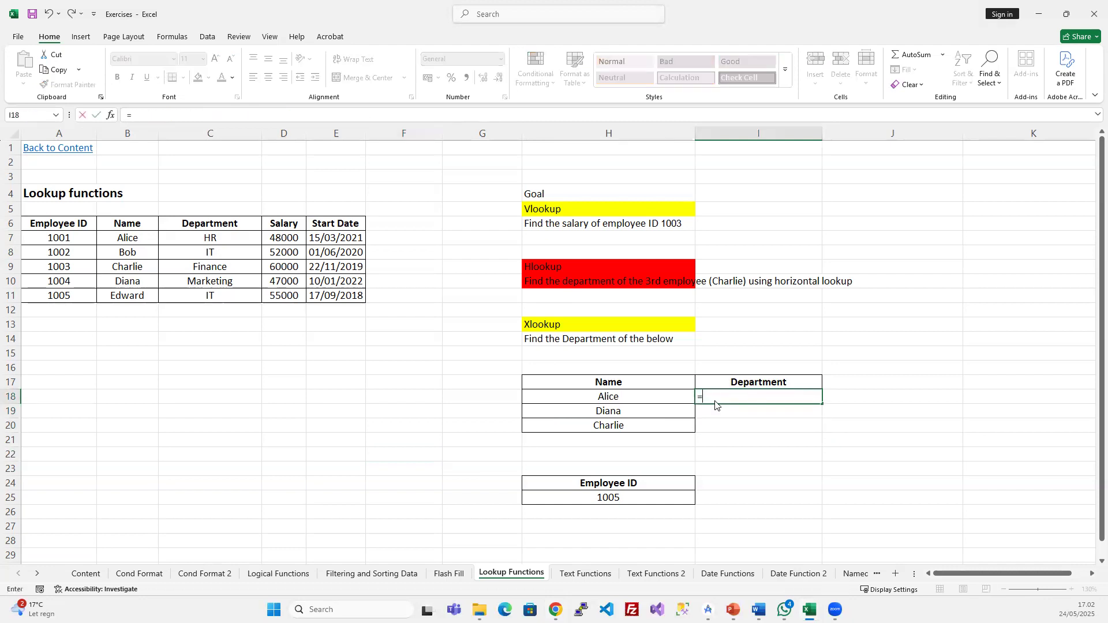
text(XLOOKUP()
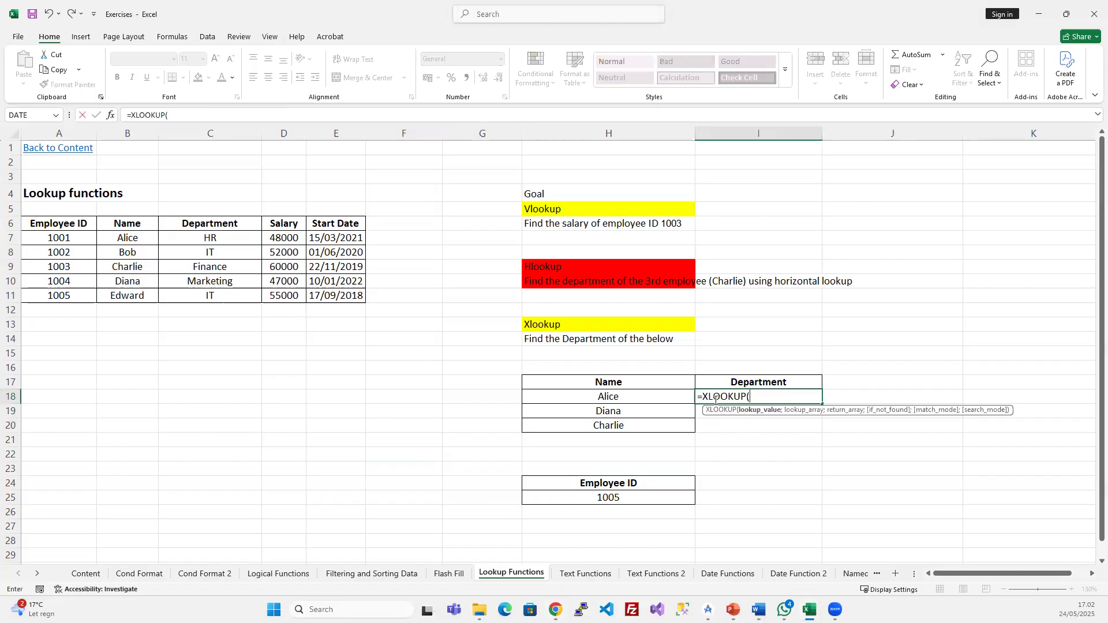
click(659, 394)
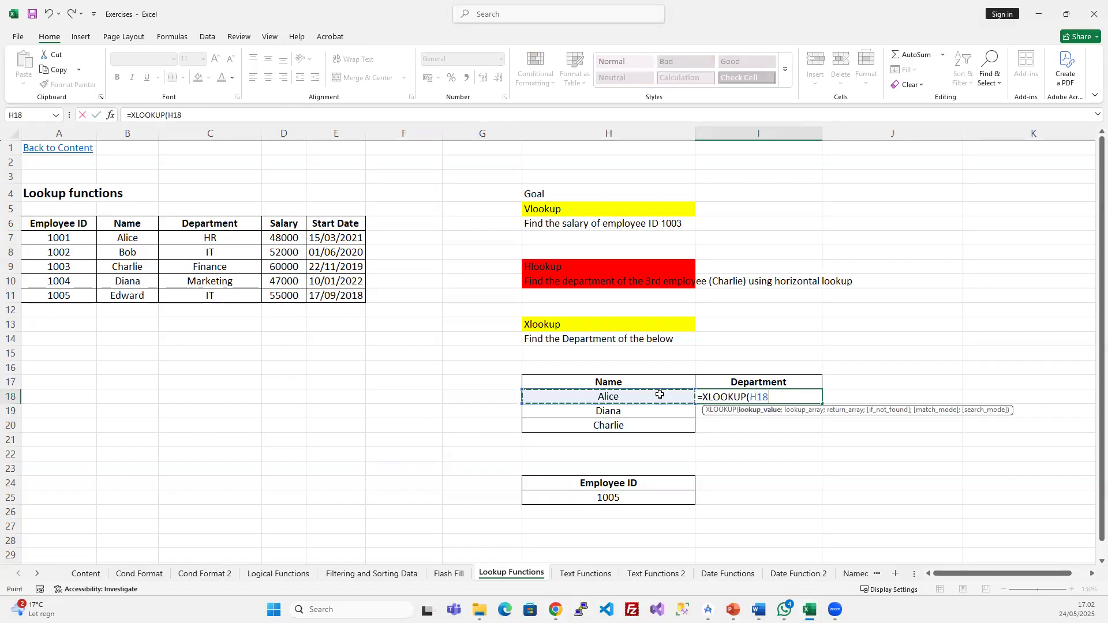
text(;)
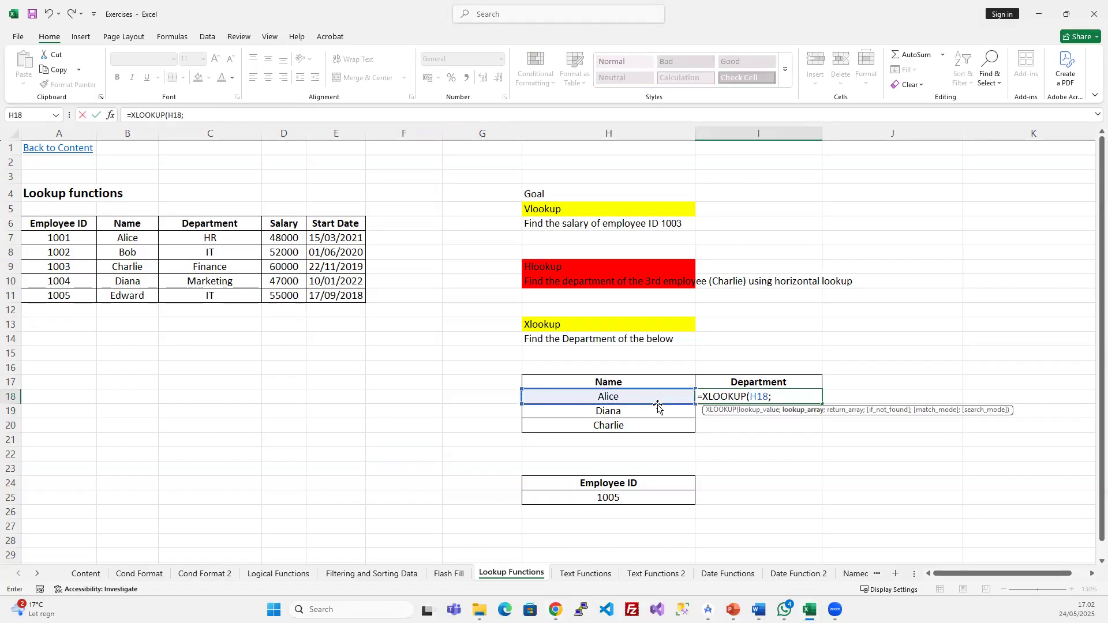
drag(133, 225, 127, 294)
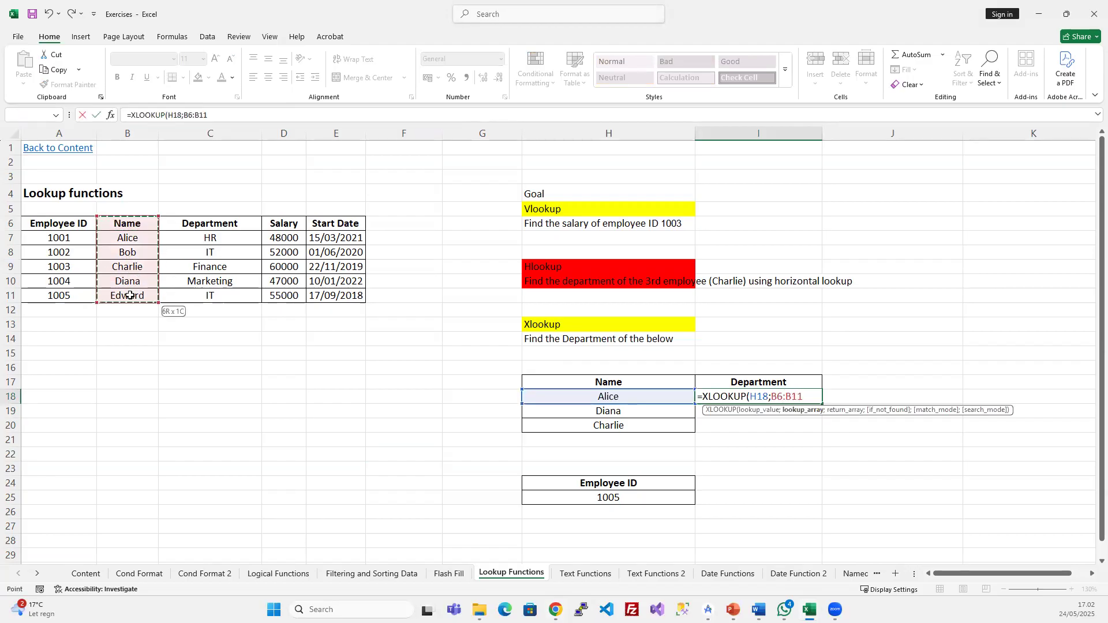
text(;)
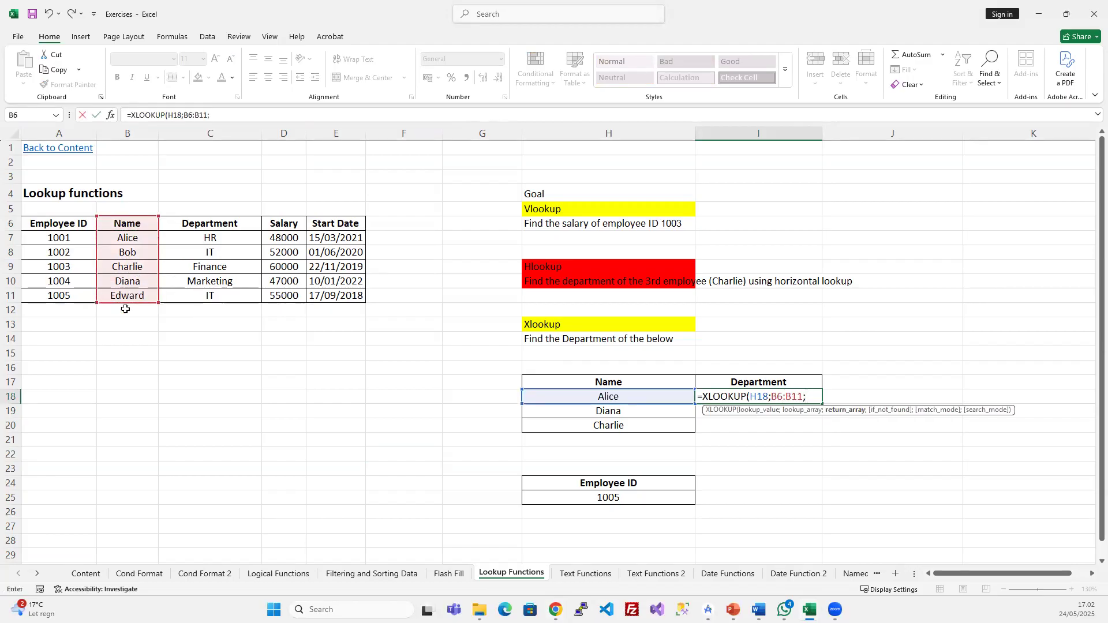
drag(283, 226, 285, 296)
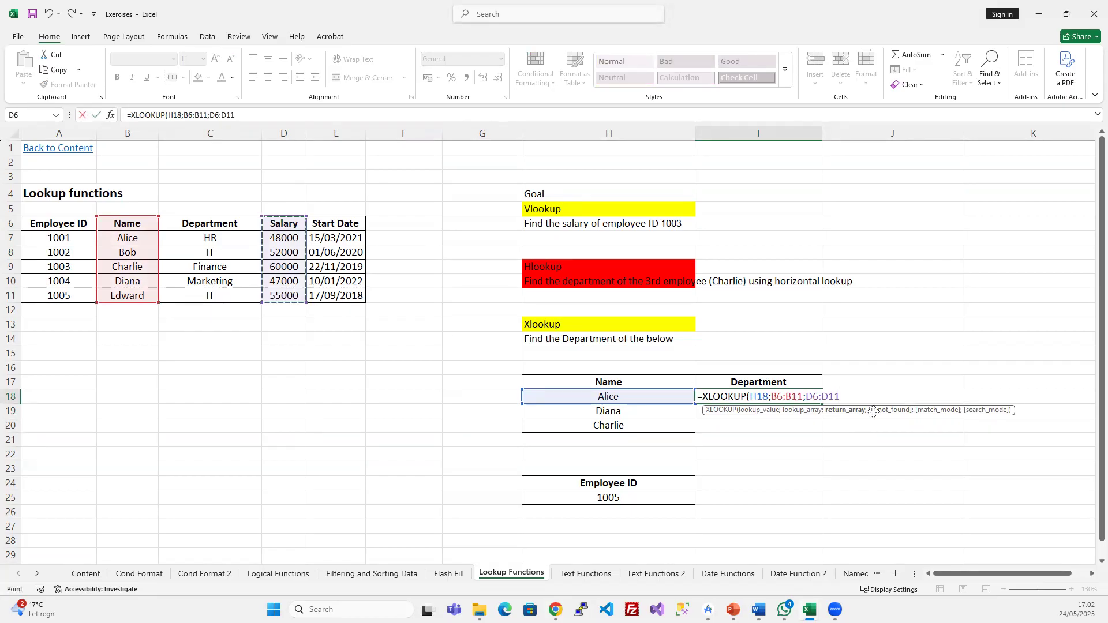
key(Return)
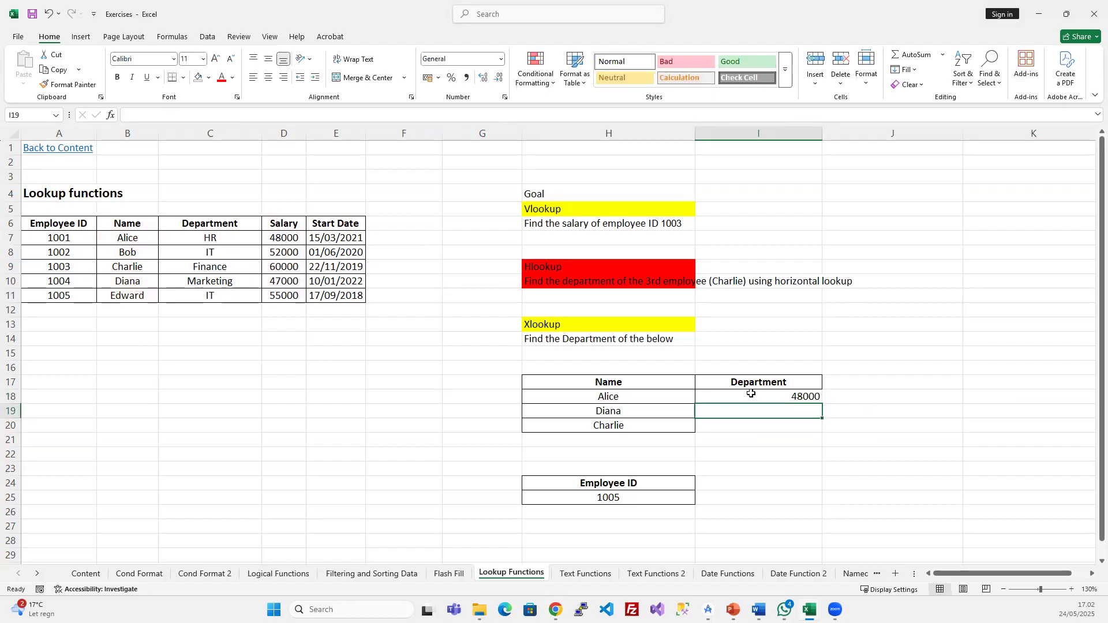
drag(747, 398, 750, 431)
- Fill the XLOOKUP down to I19:I20 so Diana and Charlie show 47000 and 60000
key(ctrl+d)
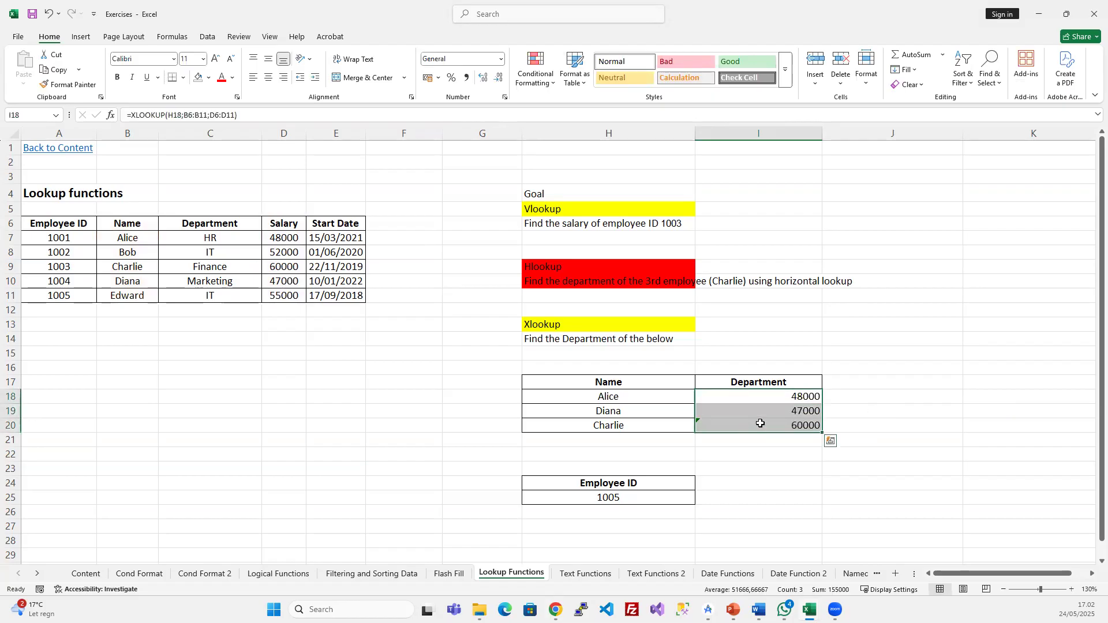
click(790, 394)
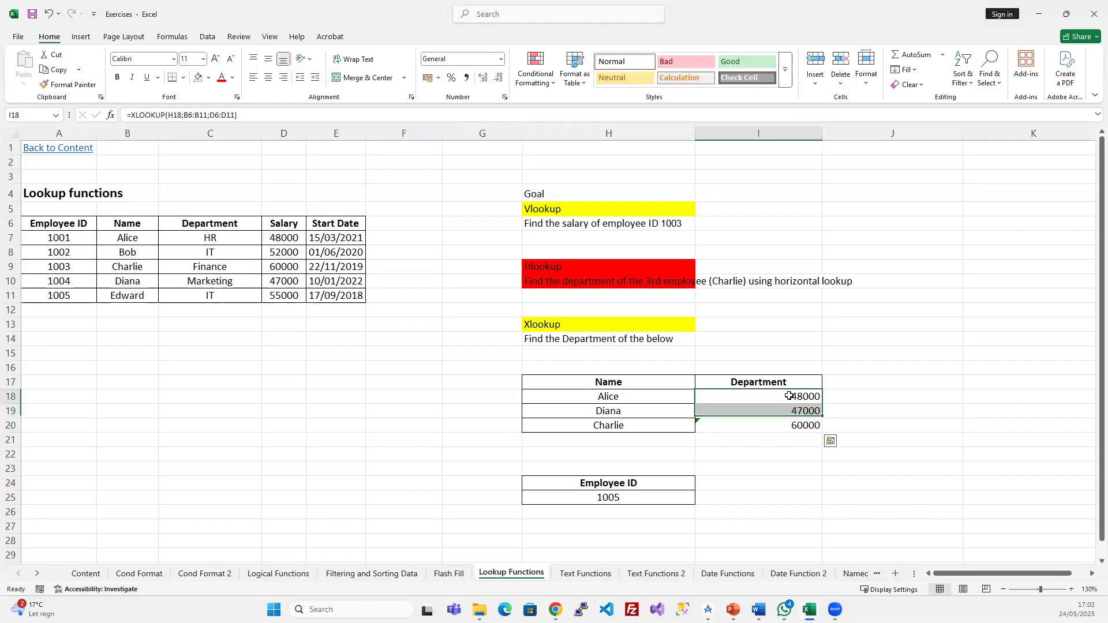
click(271, 117)
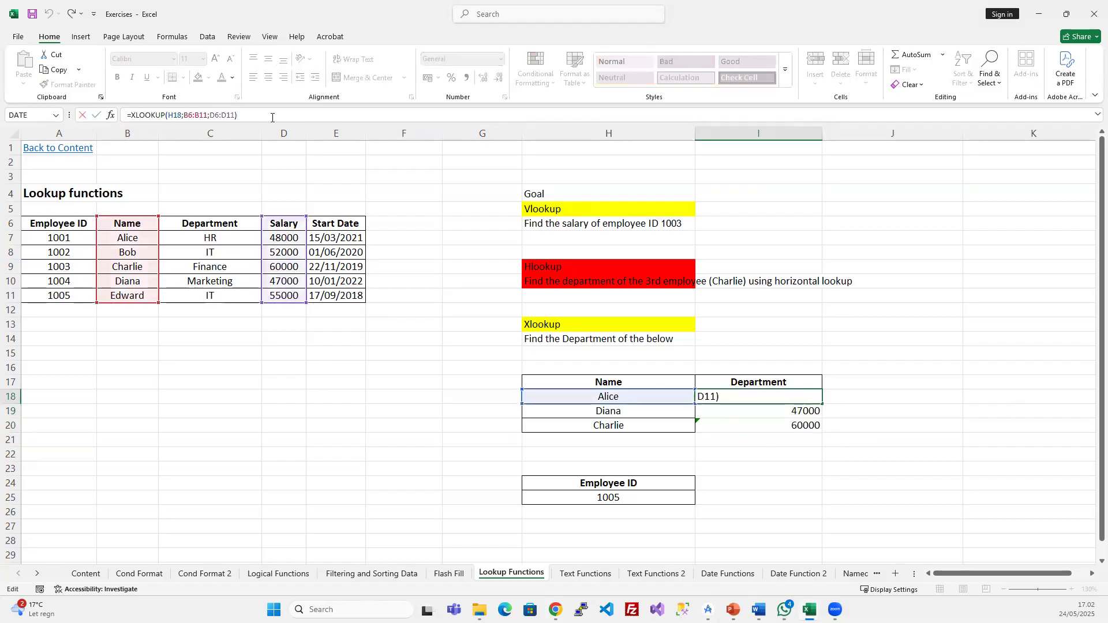
- Add the ;"Not found";0;1 arguments to I18's XLOOKUP and fill it down again
key(BackSpace)
text(;)
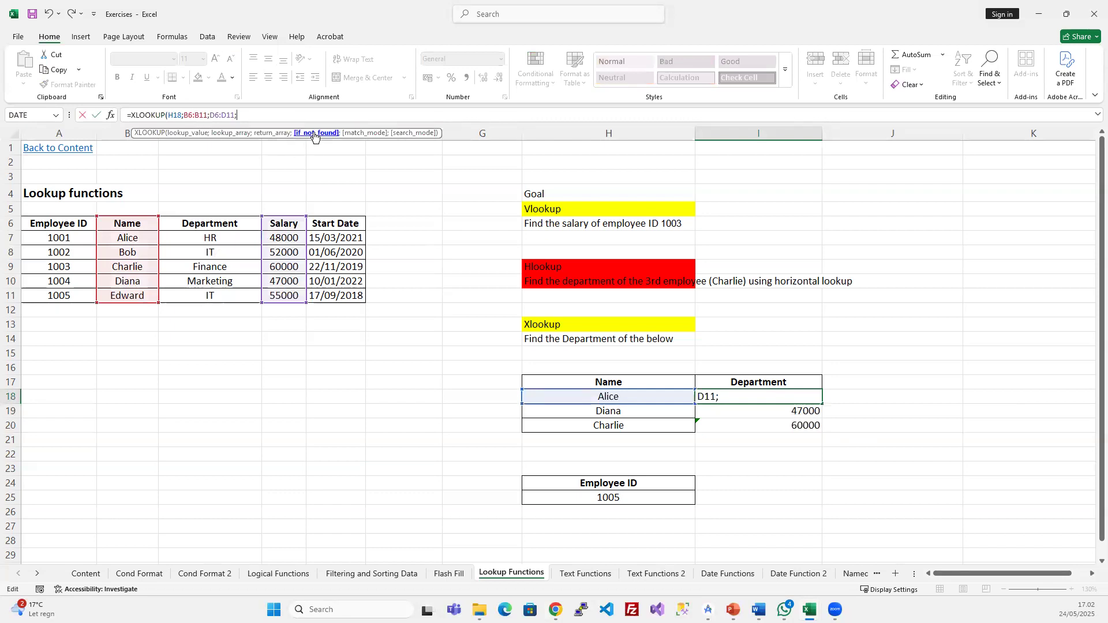
text("Not found";)
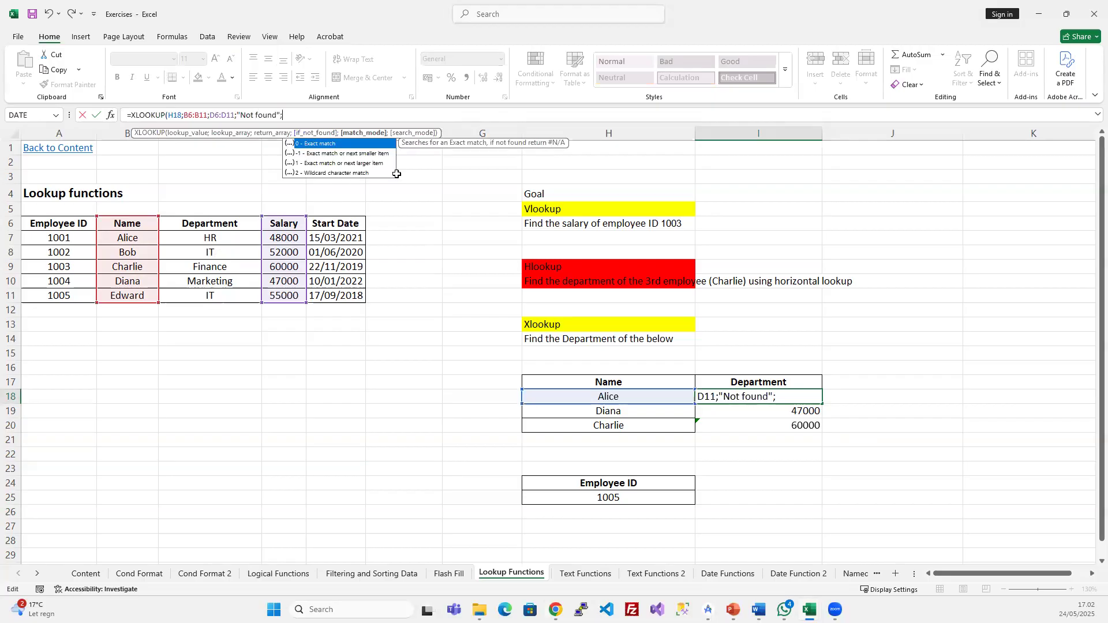
text(0;)
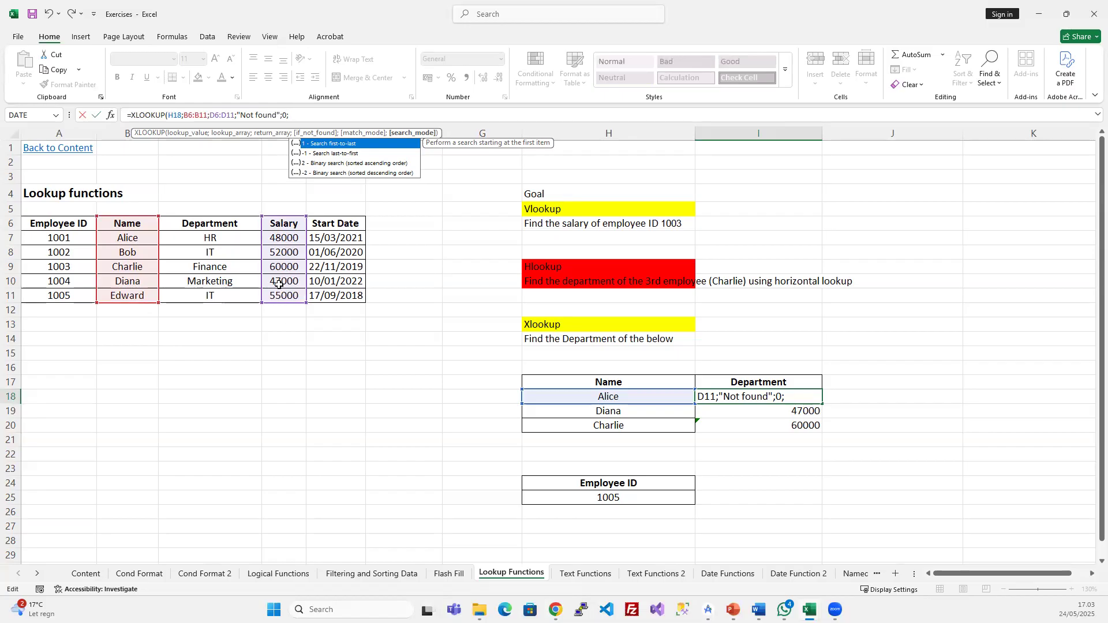
text(1)
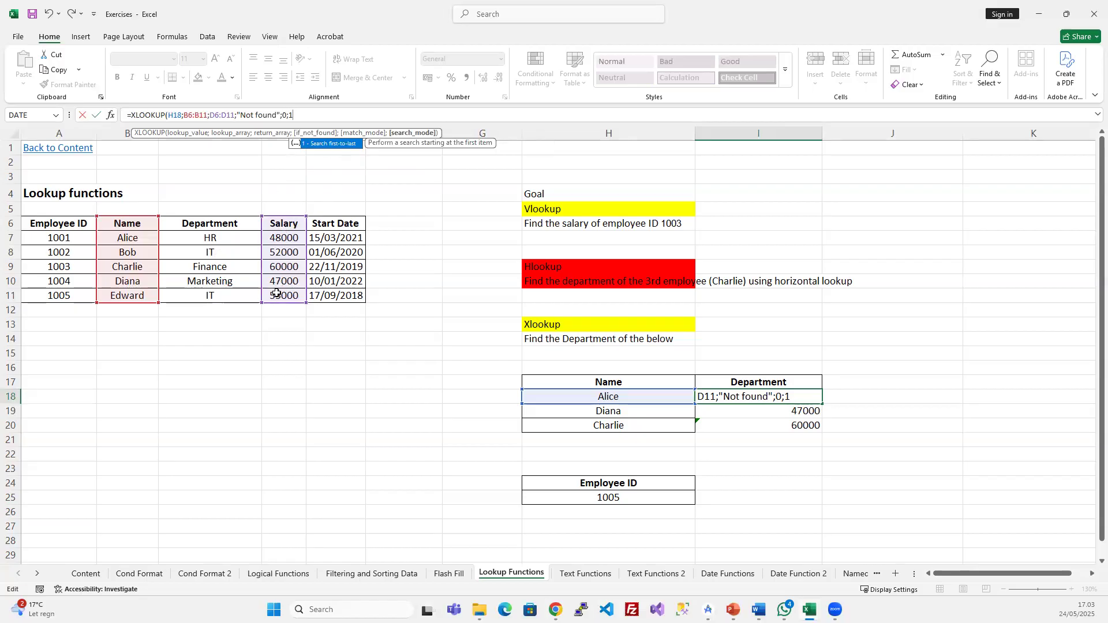
key(Return)
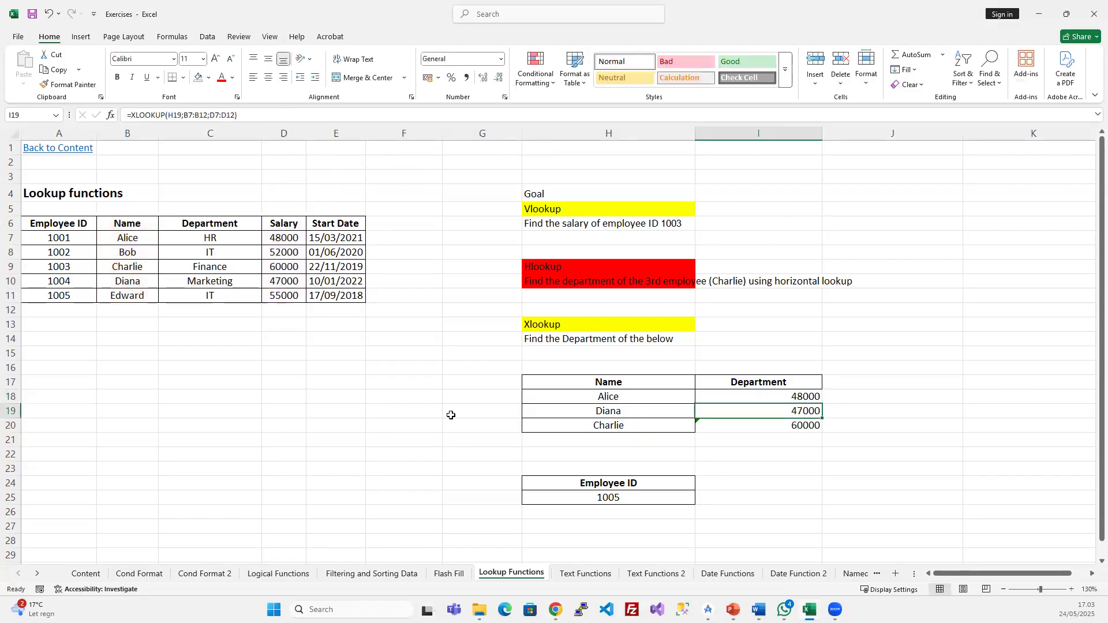
drag(804, 396, 800, 425)
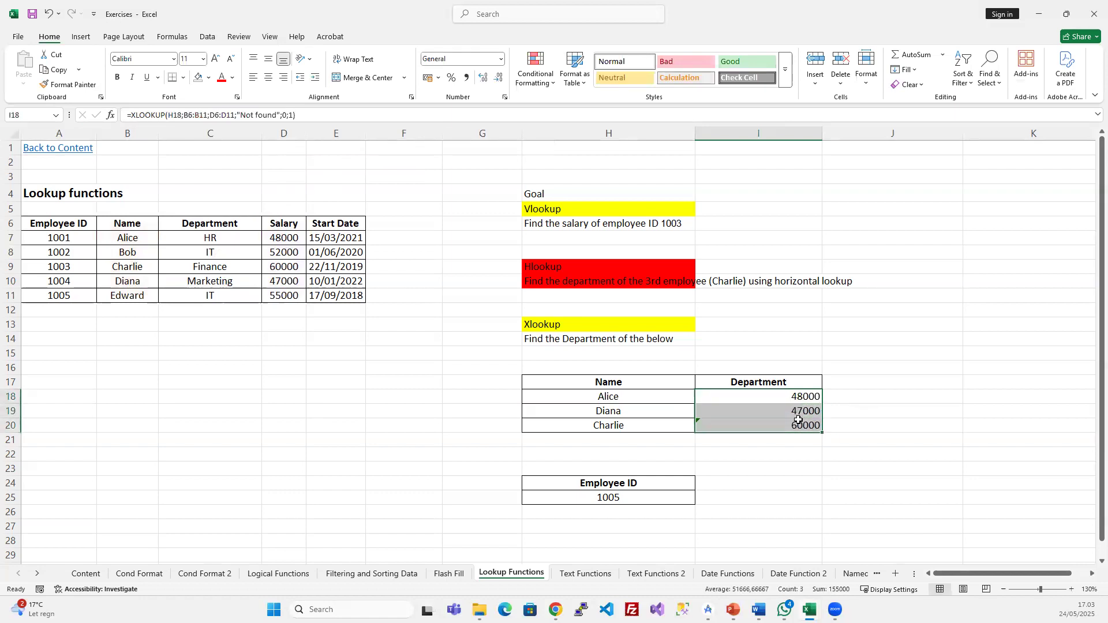
- Replace the second name in H19 with 'Ife' so its Department lookup shows Not found
click(591, 407)
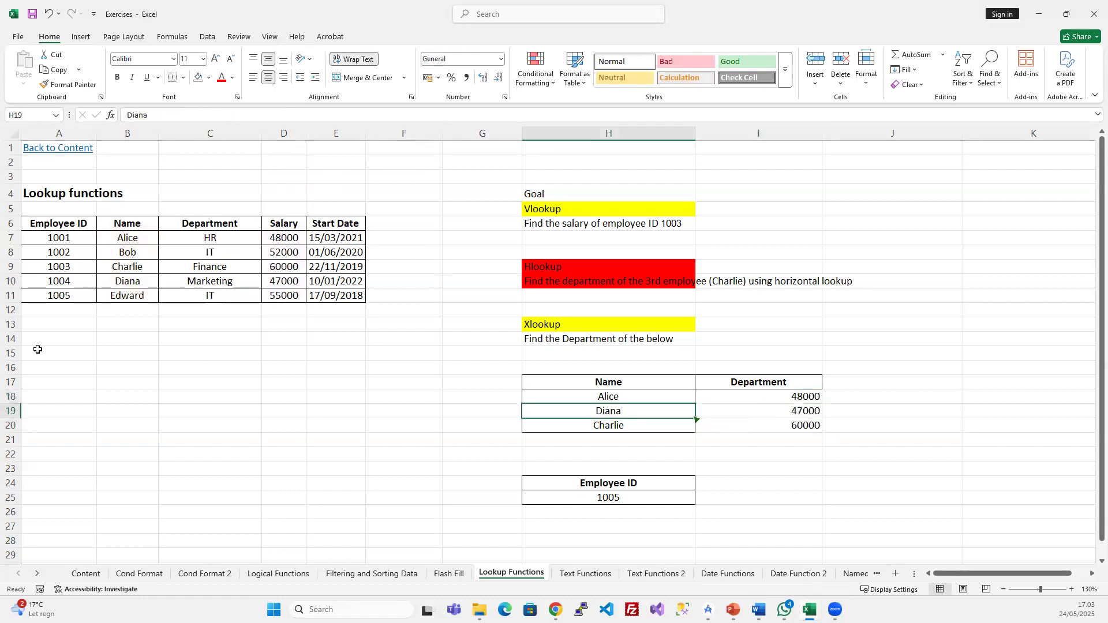
click(798, 413)
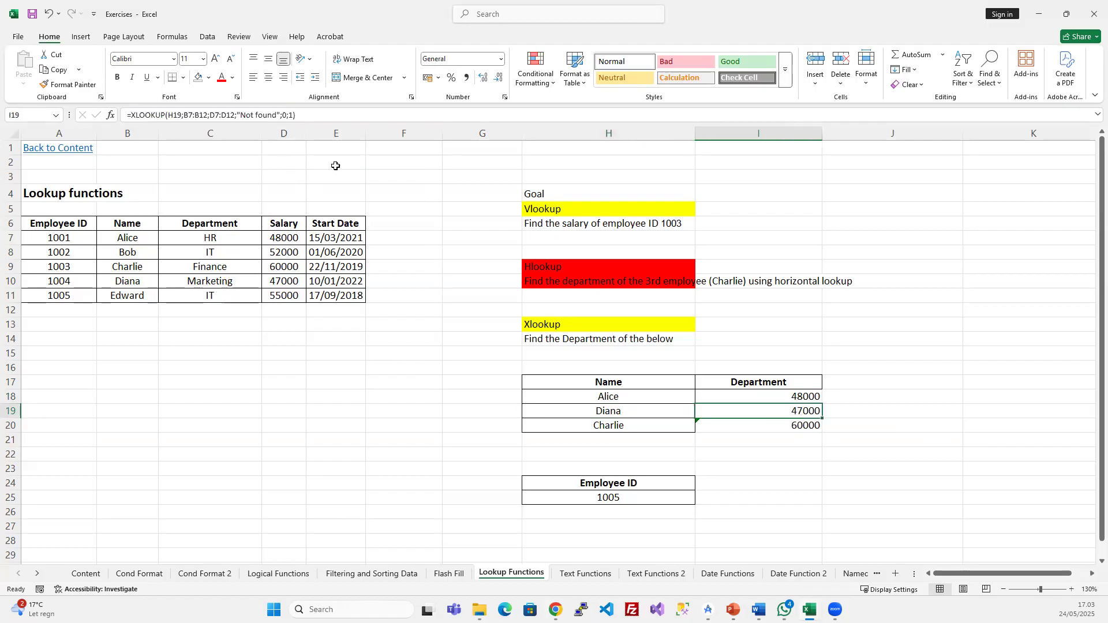
click(591, 407)
text(Ife)
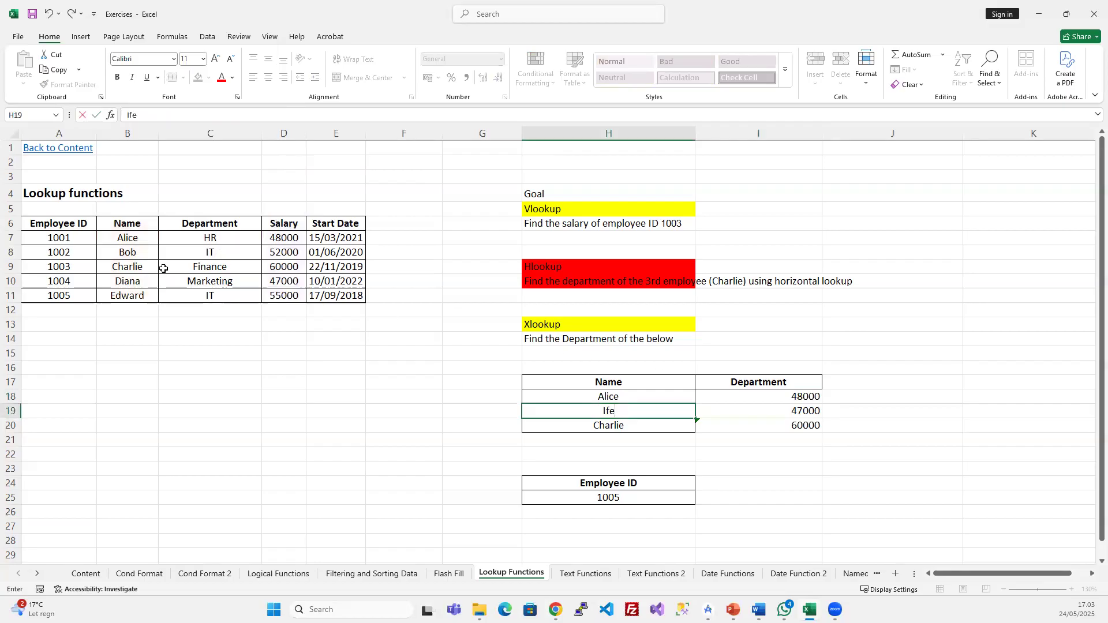
key(Return)
click(718, 414)
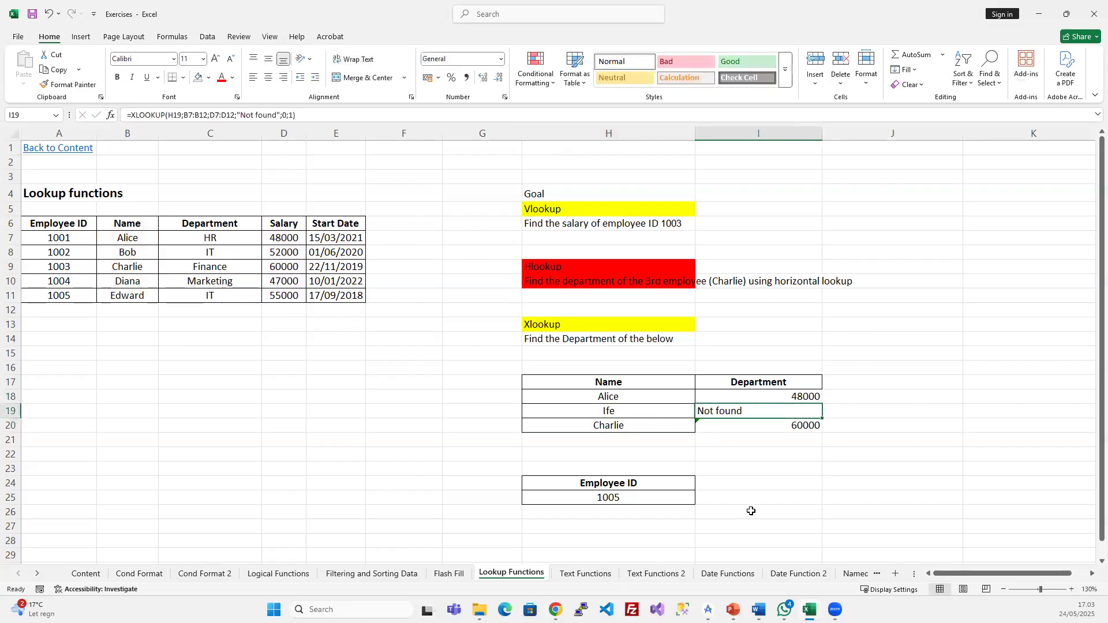
- Centre the values in column I and review the Department formulas for Ife and Alice
click(758, 133)
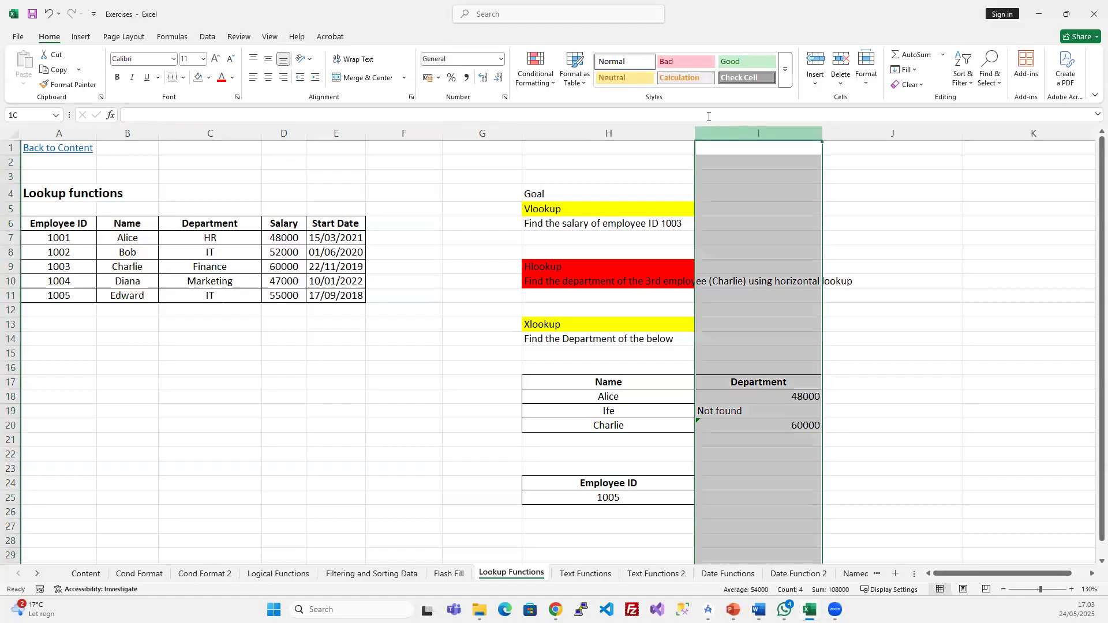
click(271, 81)
click(441, 441)
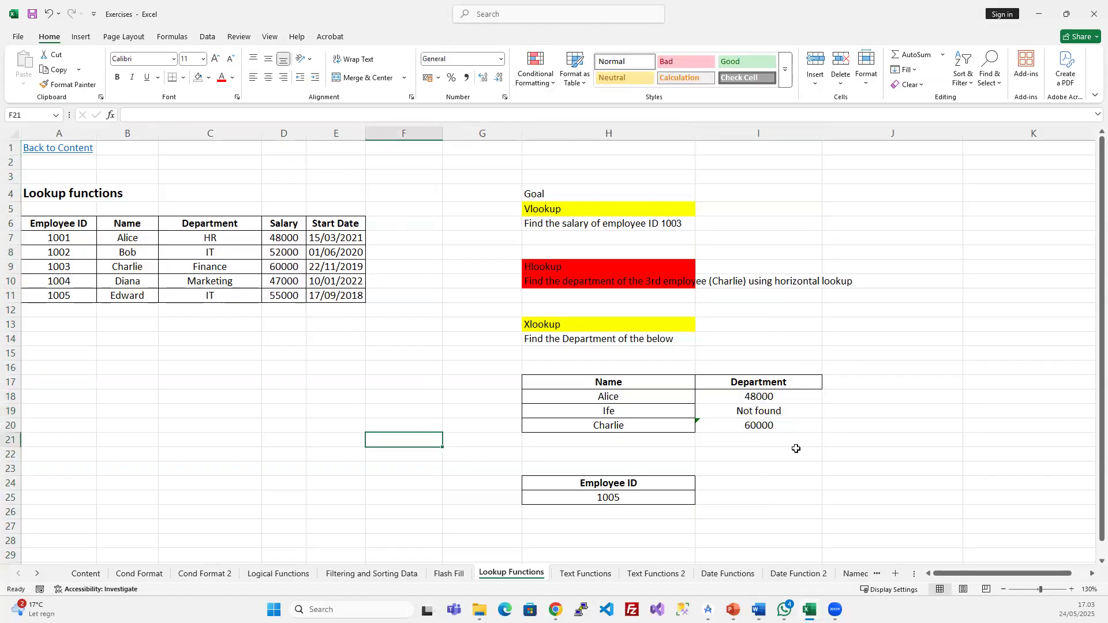
click(754, 413)
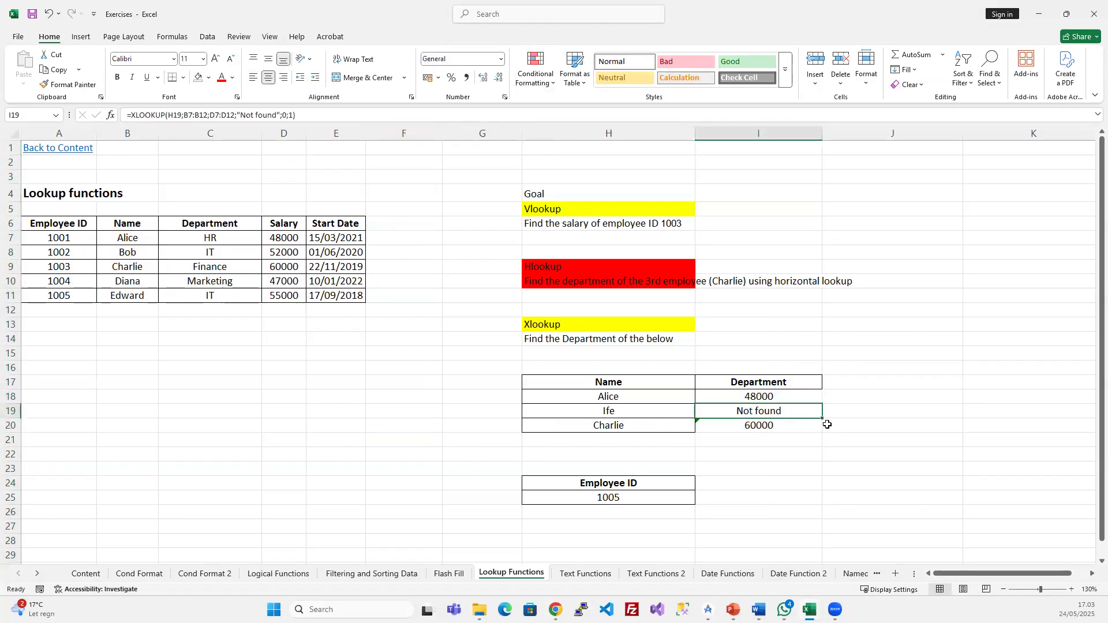
click(637, 408)
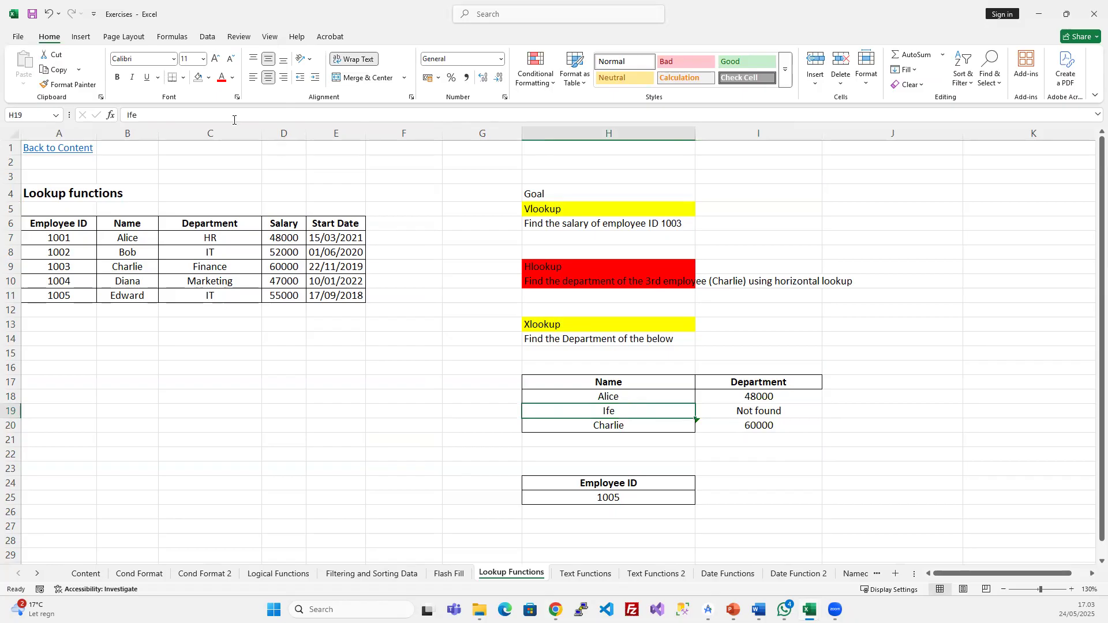
click(750, 409)
click(738, 395)
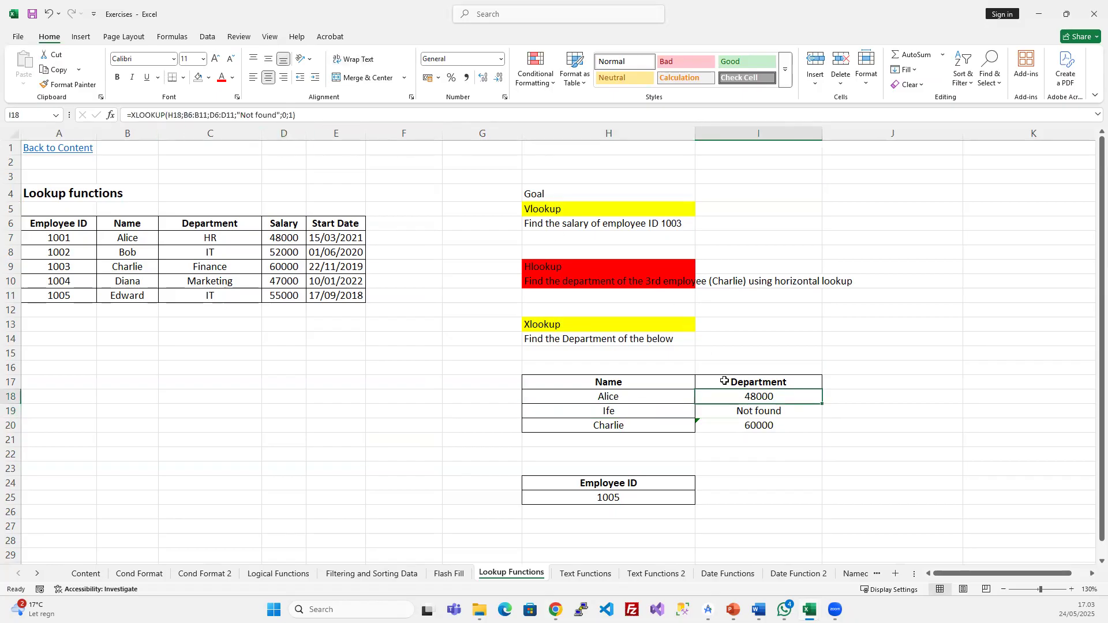
- Strip the fallback and match arguments from I18's XLOOKUP and fill down, showing #N/A for Ife
drag(234, 116, 328, 116)
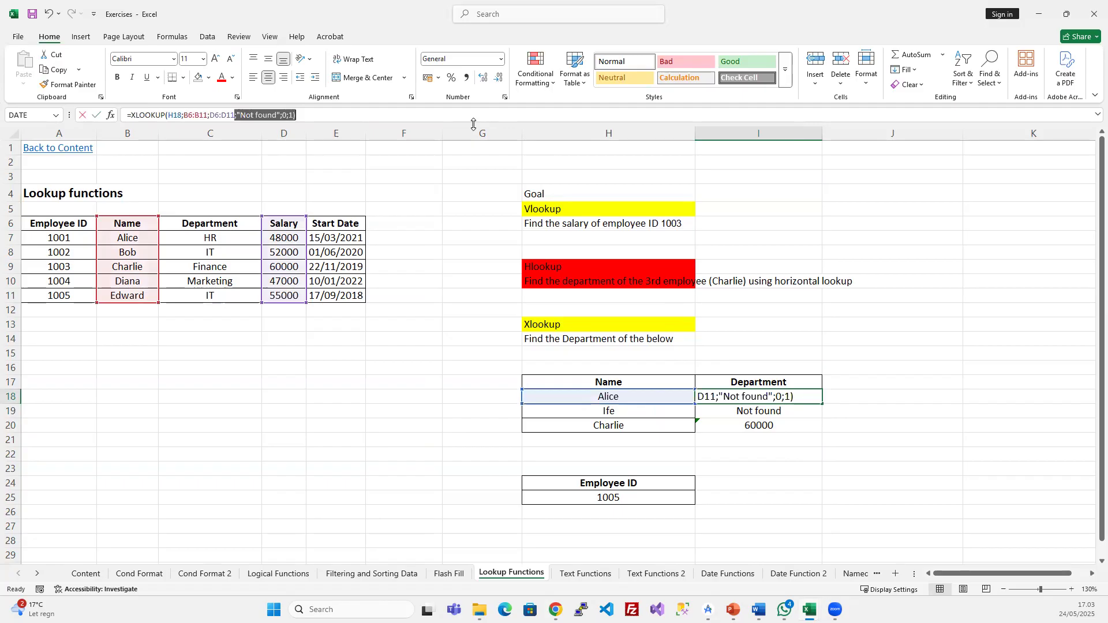
key(BackSpace)
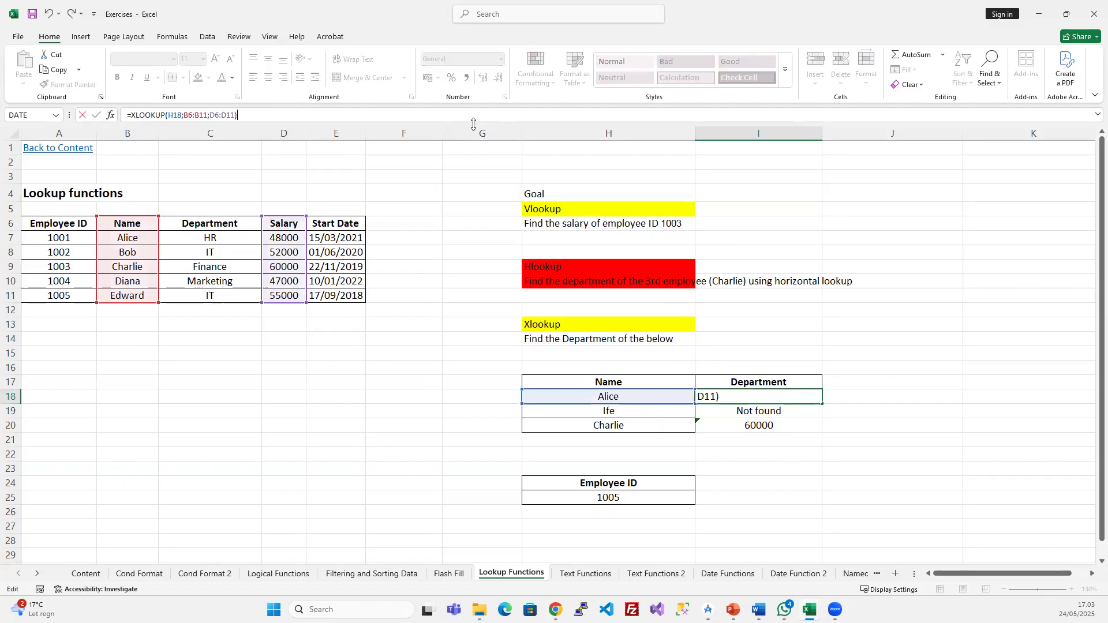
key(Return)
key(shift+Down)
key(shift+Down)
key(ctrl+d)
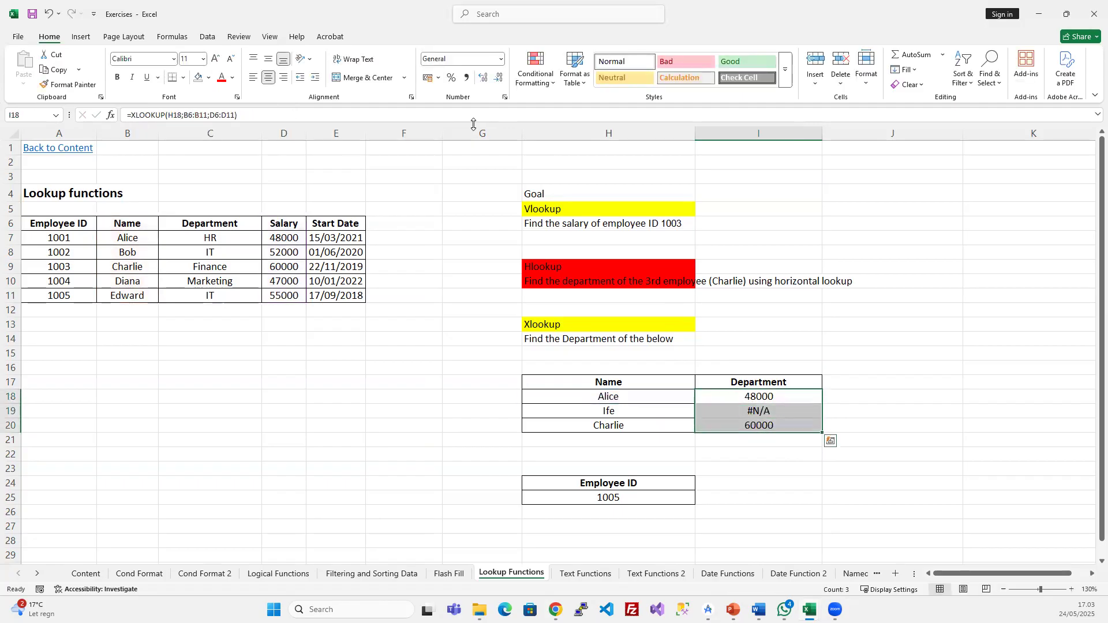
click(769, 408)
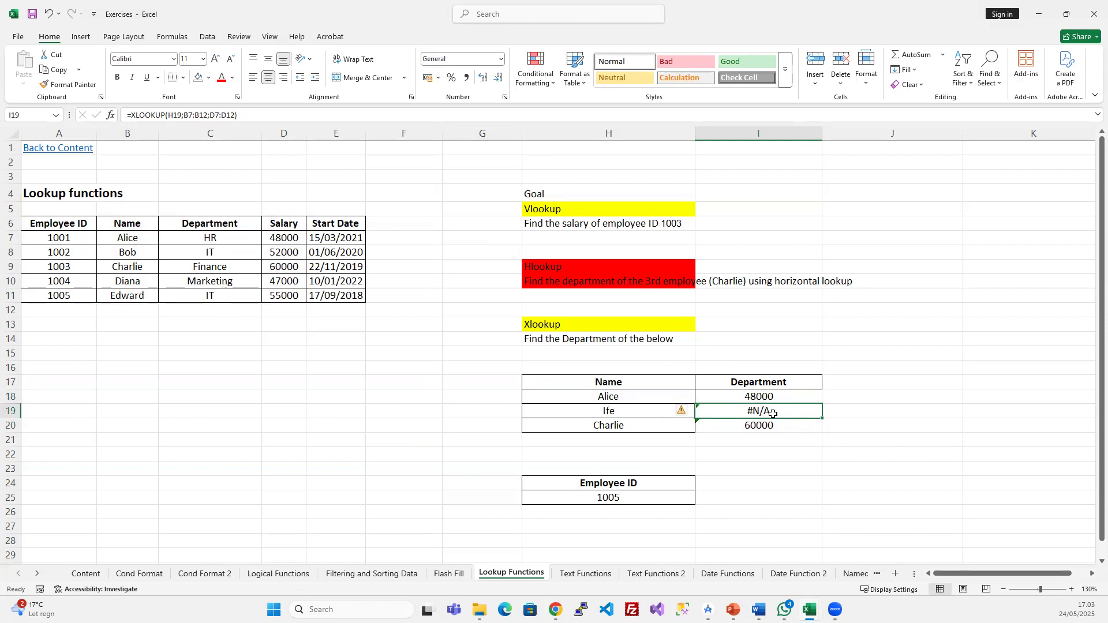
click(770, 396)
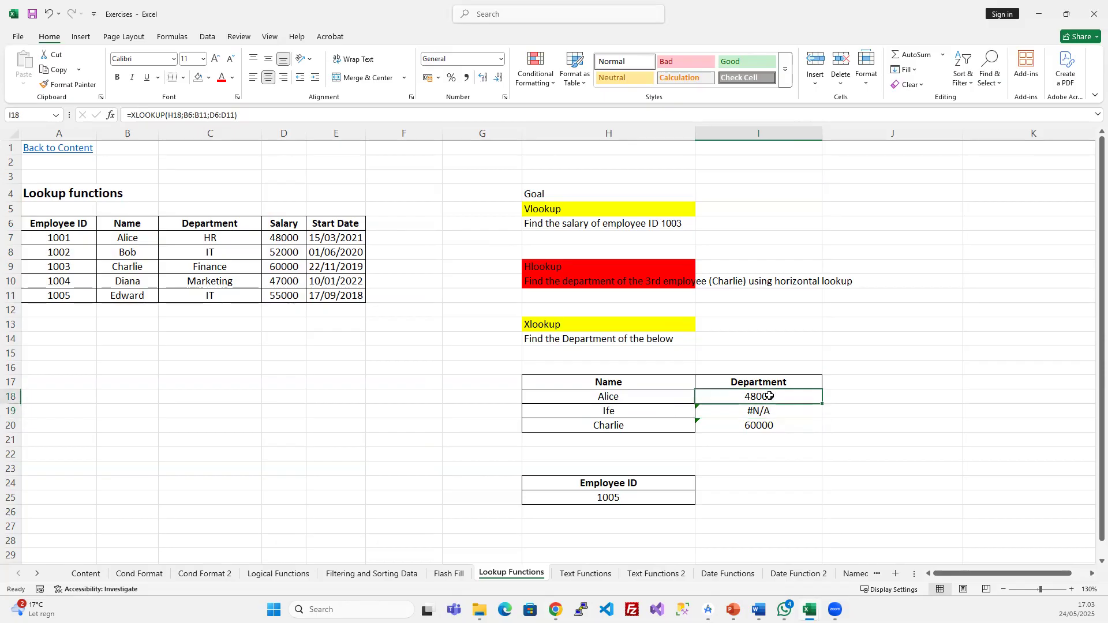
- Add the ;"Not found";0 fallback to I18's XLOOKUP and fill it down through I20
click(269, 114)
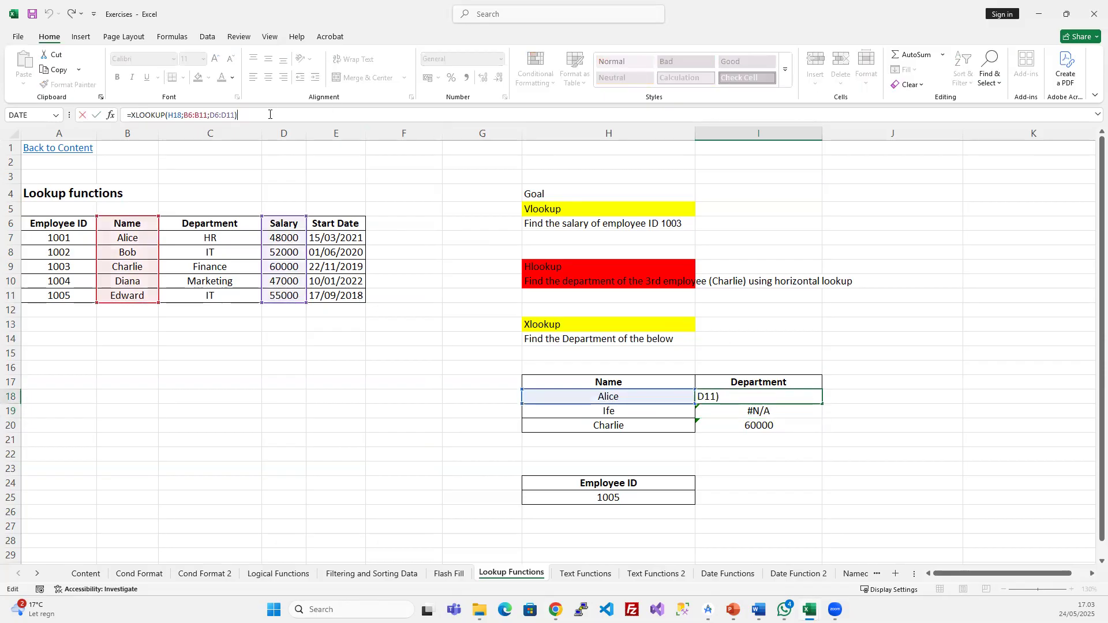
key(BackSpace)
text(;"Not found)
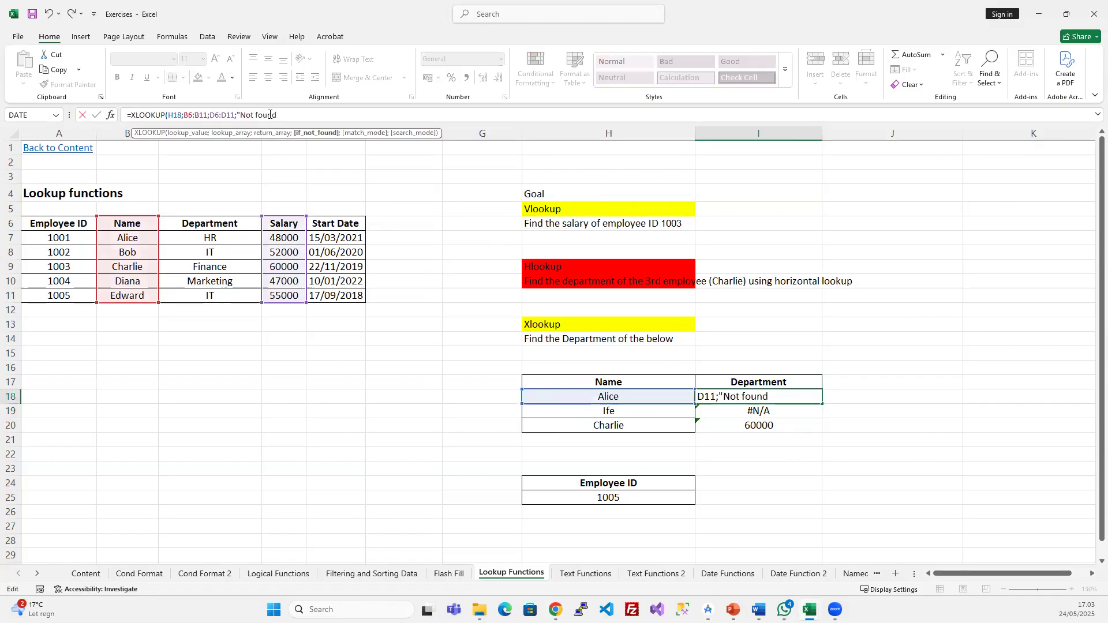
text(";)
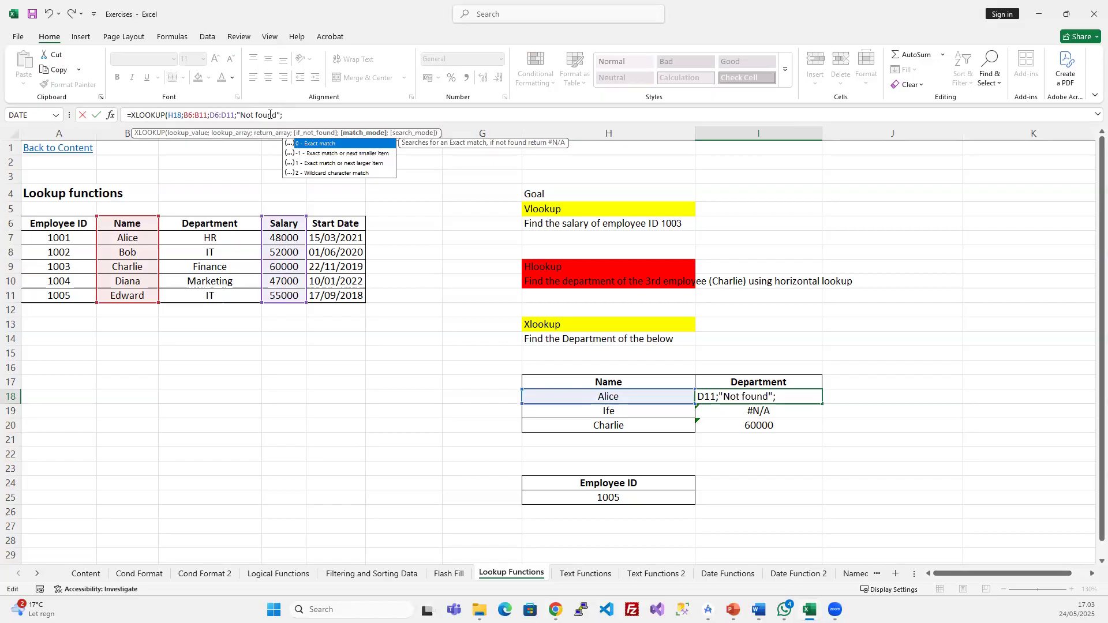
text(0)
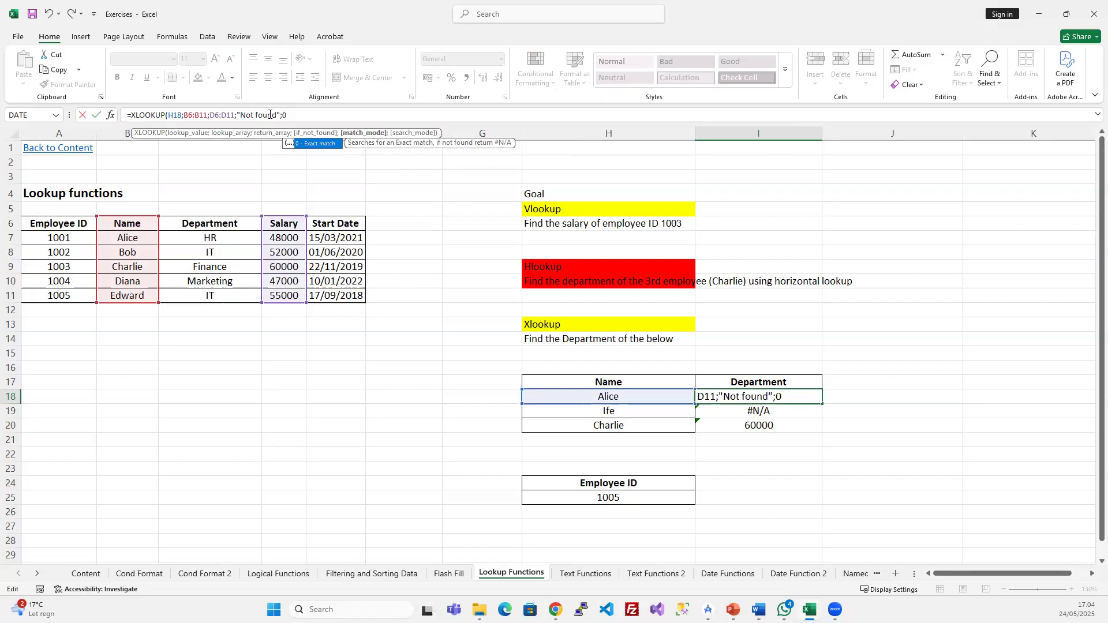
key(Return)
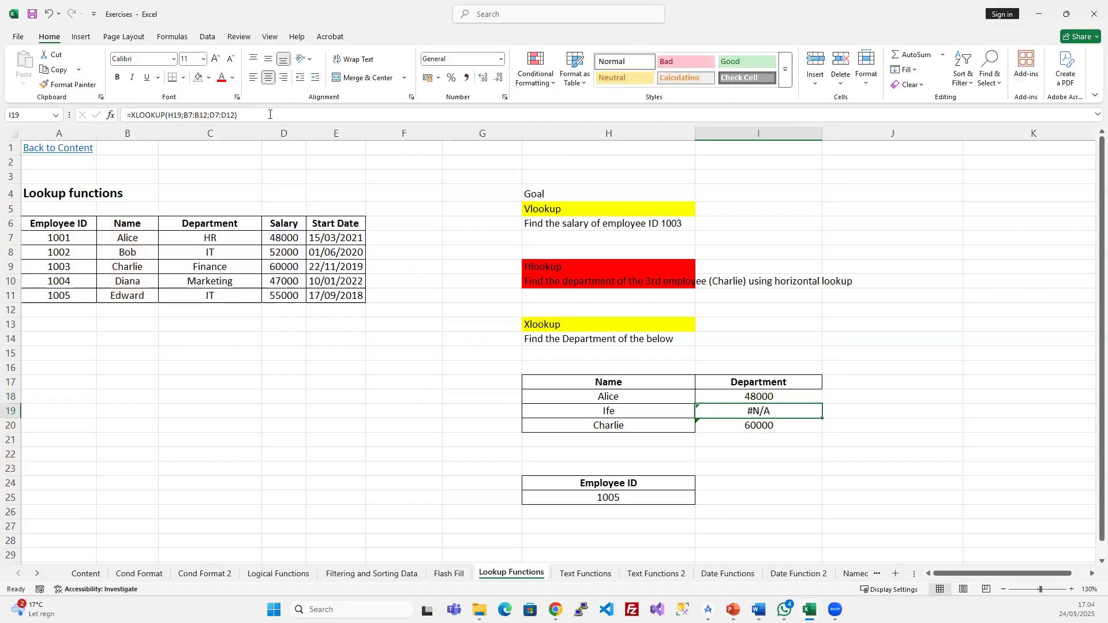
key(Up)
key(shift+Down)
key(shift+Down)
key(ctrl+d)
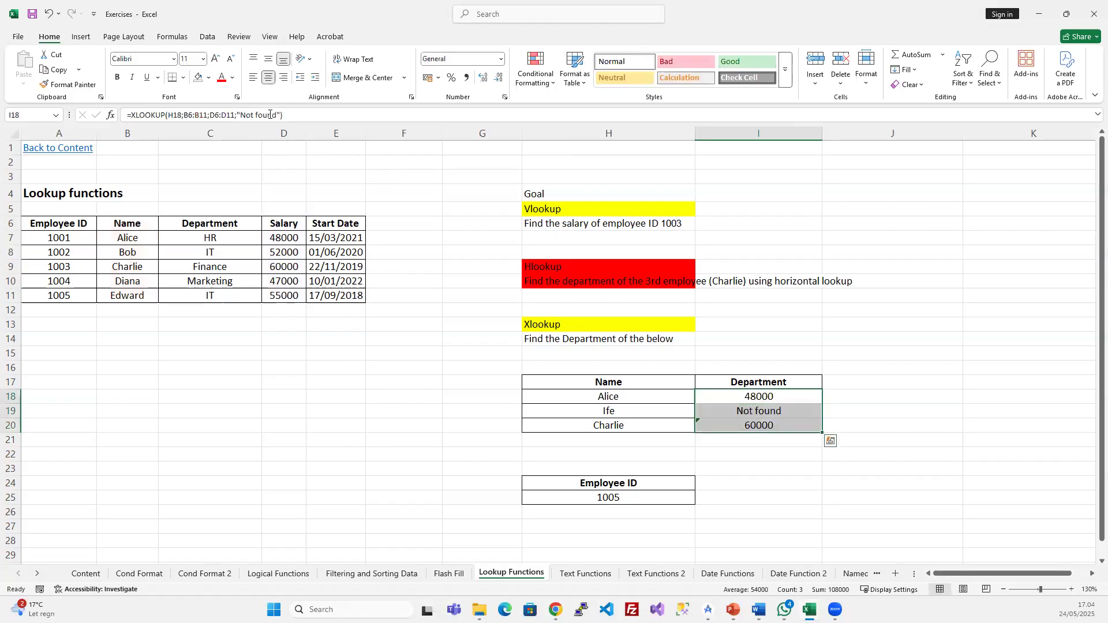
- Complete I18's XLOOKUP with exact-match and first-to-last search mode arguments
click(745, 397)
click(304, 114)
key(BackSpace)
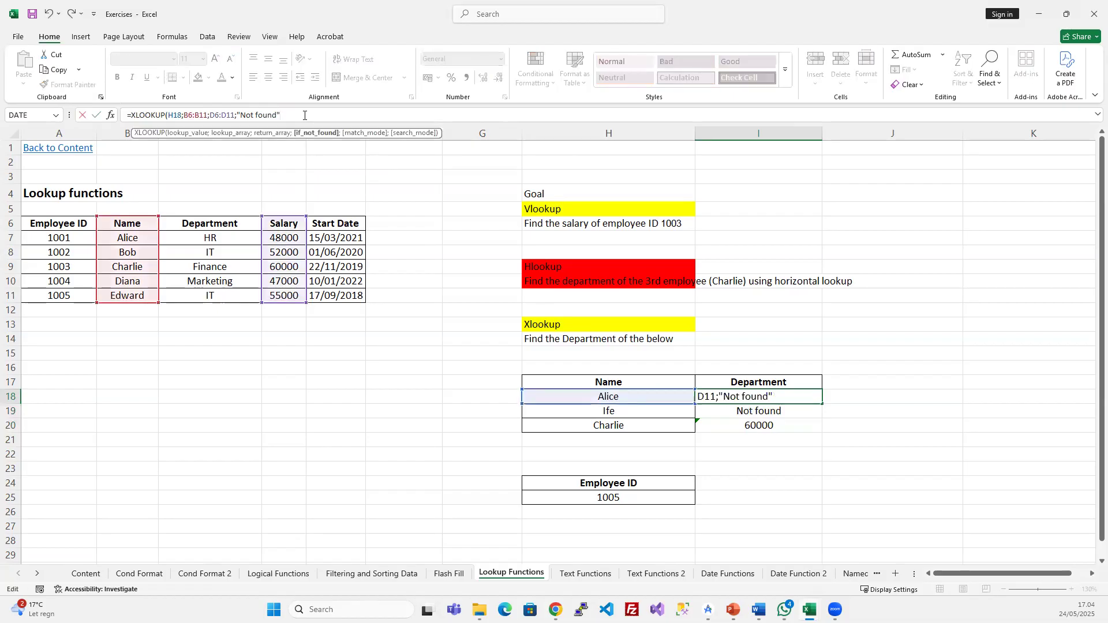
text(;)
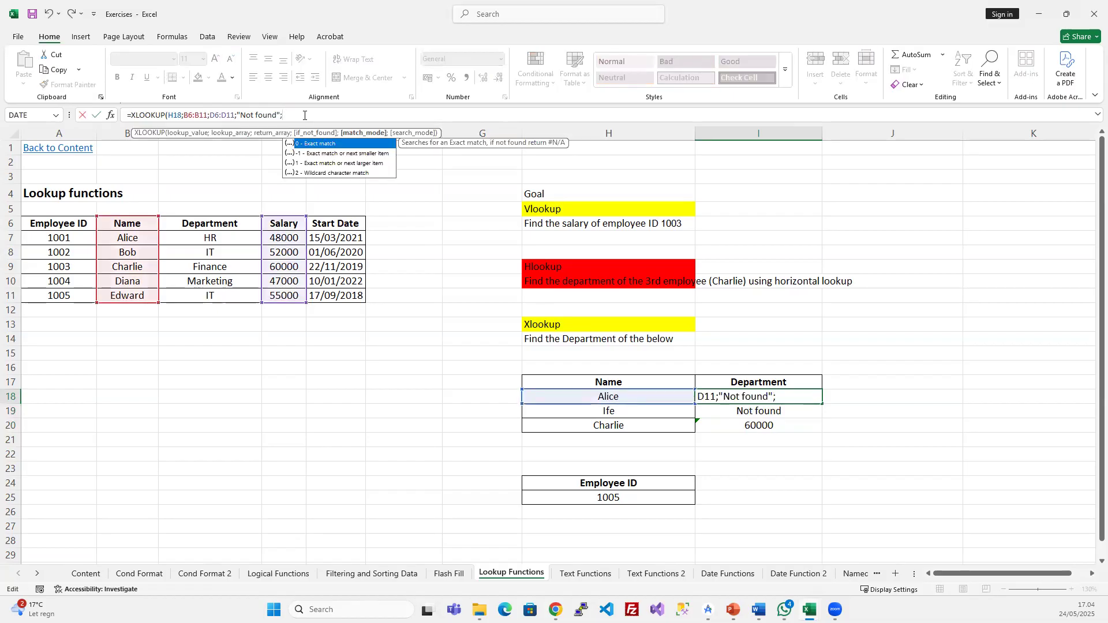
double_click(319, 144)
text(;)
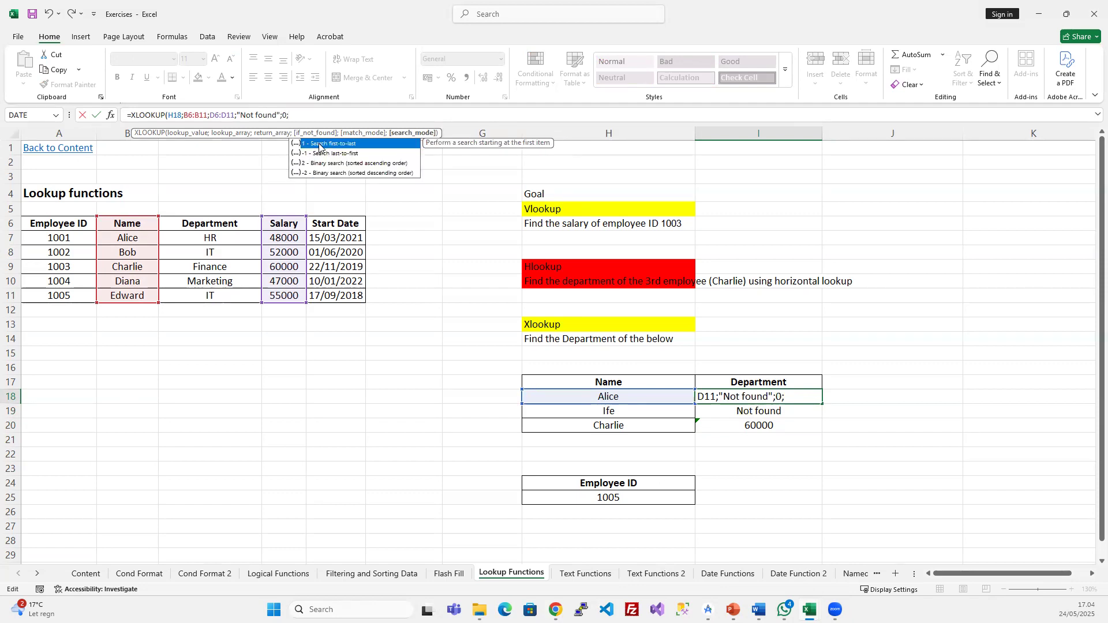
double_click(319, 144)
key(Return)
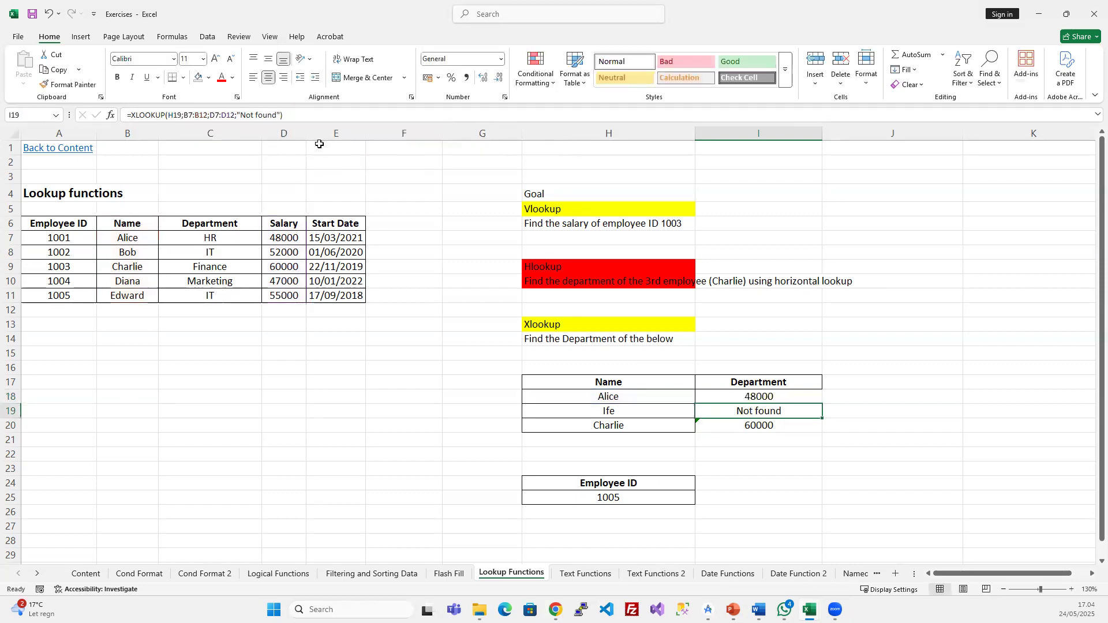
drag(815, 396, 798, 428)
click(740, 465)
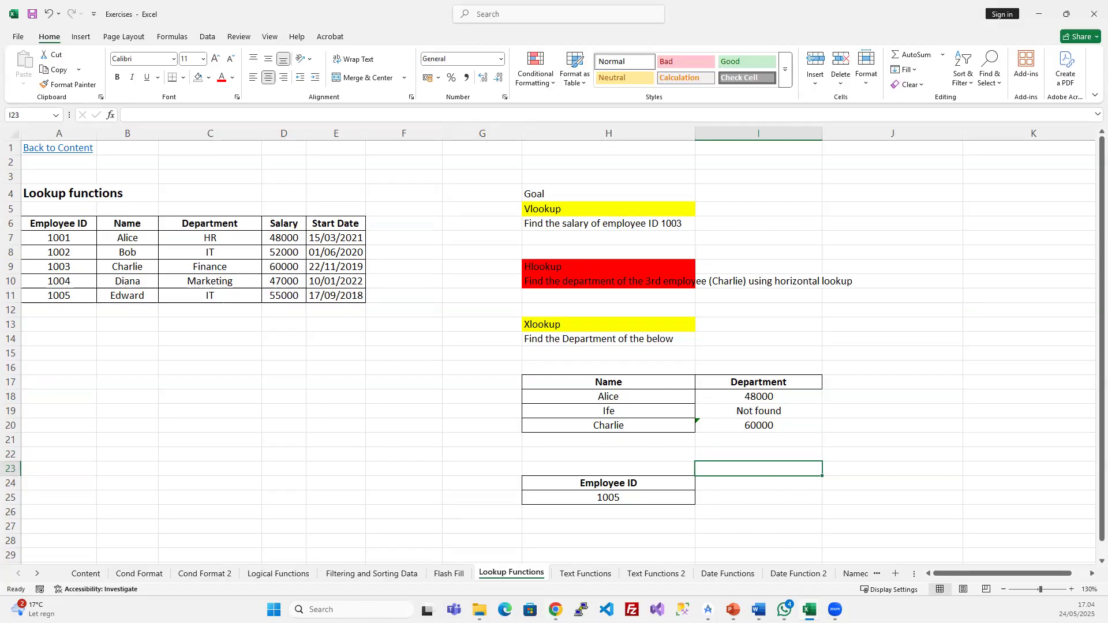
click(476, 284)
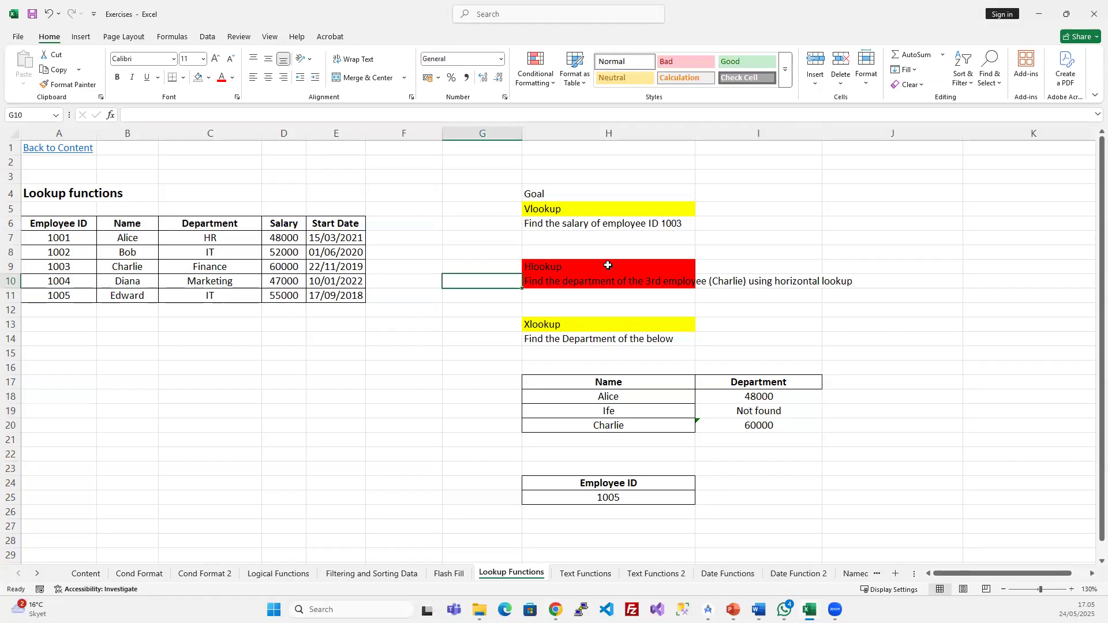
drag(554, 353, 844, 504)
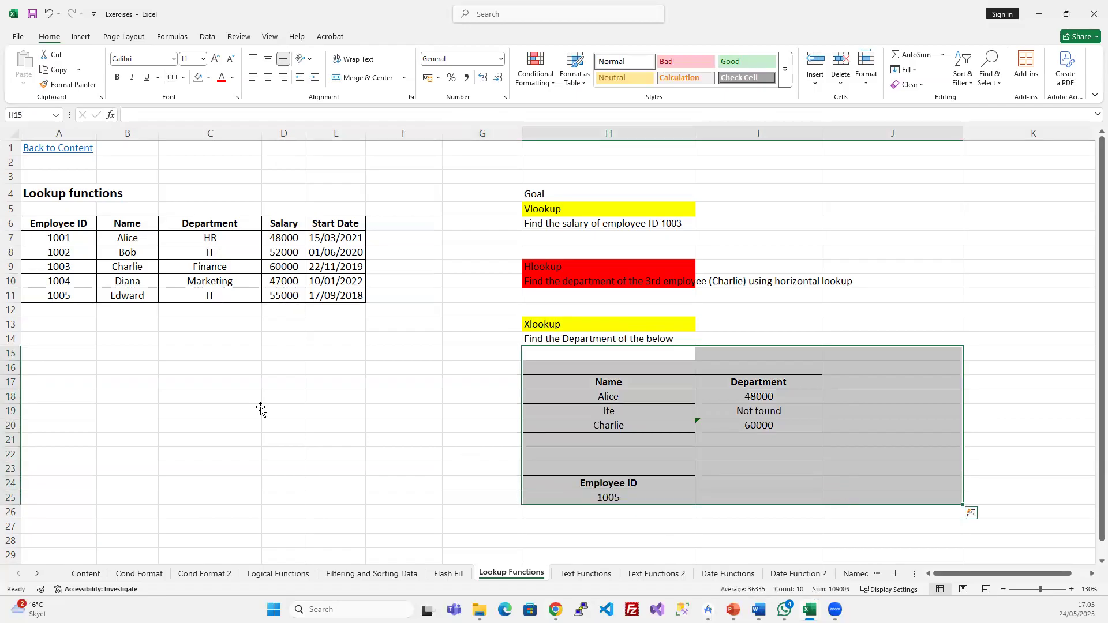
click(258, 409)
click(205, 370)
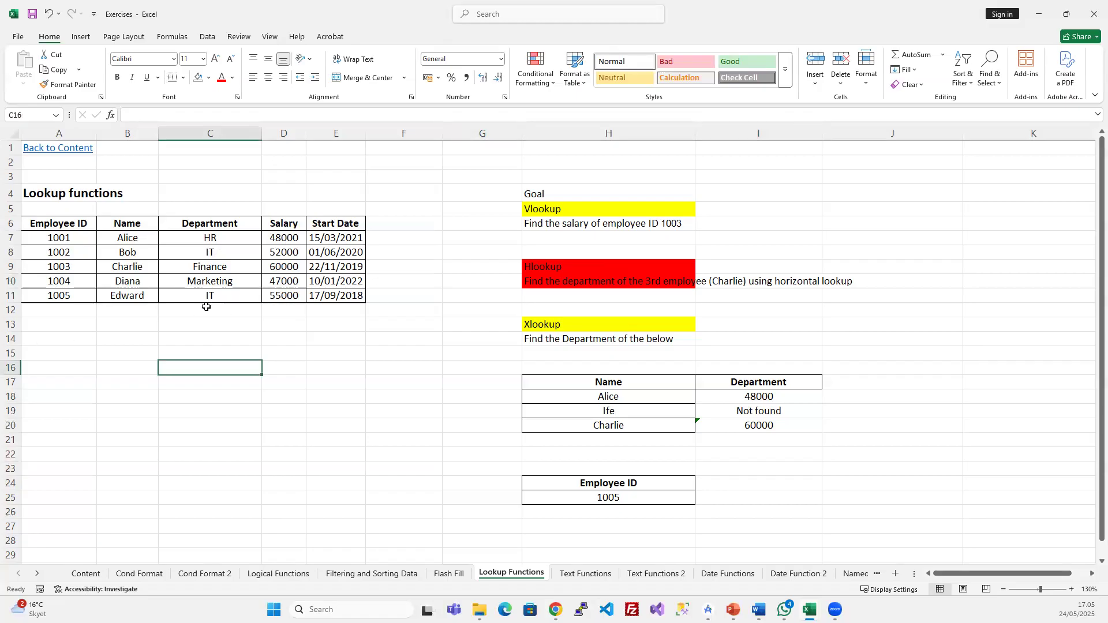
click(134, 252)
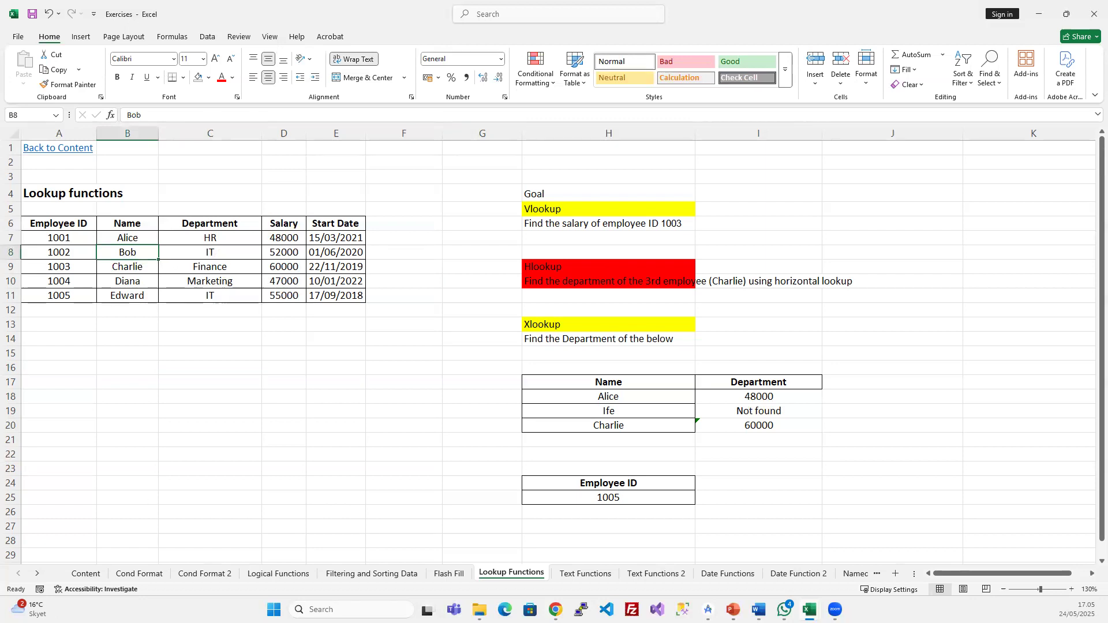
- Enter =HLOOKUP("Salary";A6:E11;3;FALSE) in C15 to return the salary 52000
click(215, 351)
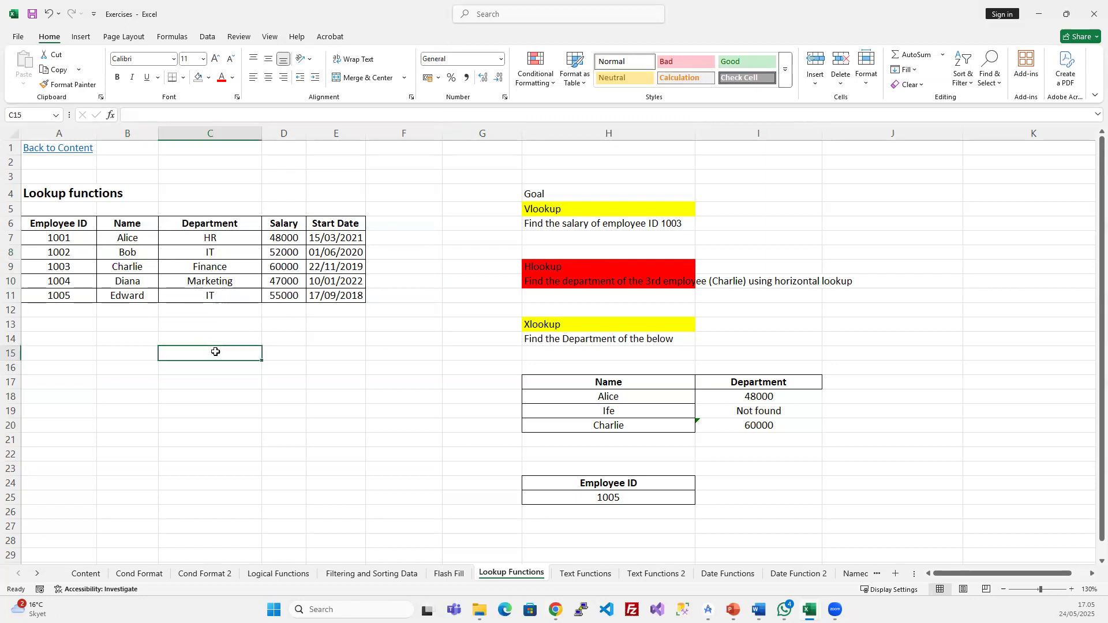
text(=h)
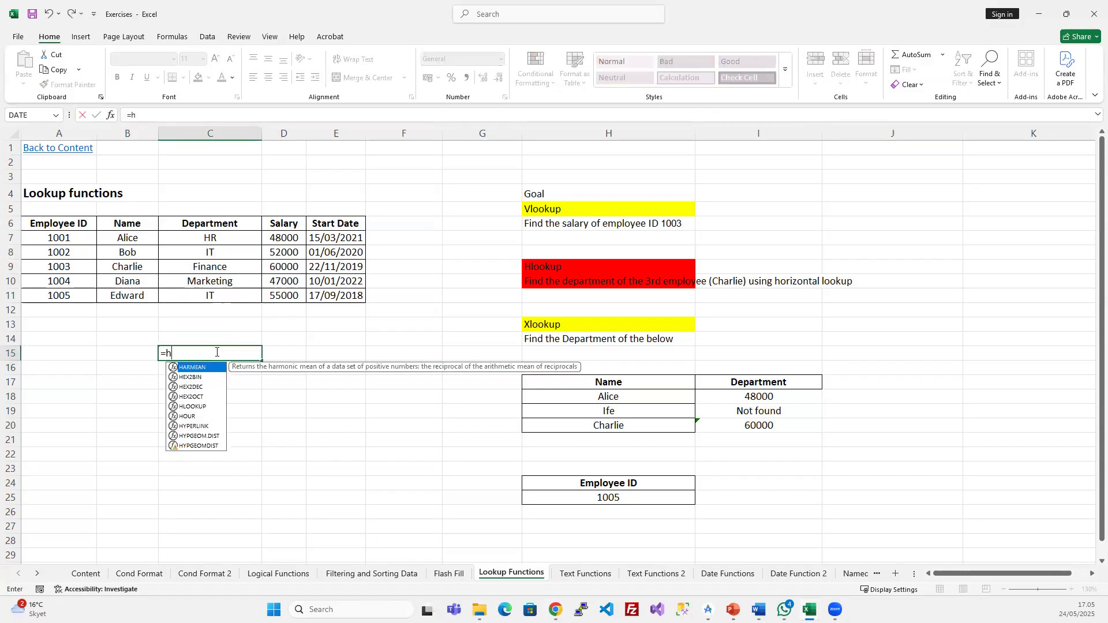
text(loo)
key(Tab)
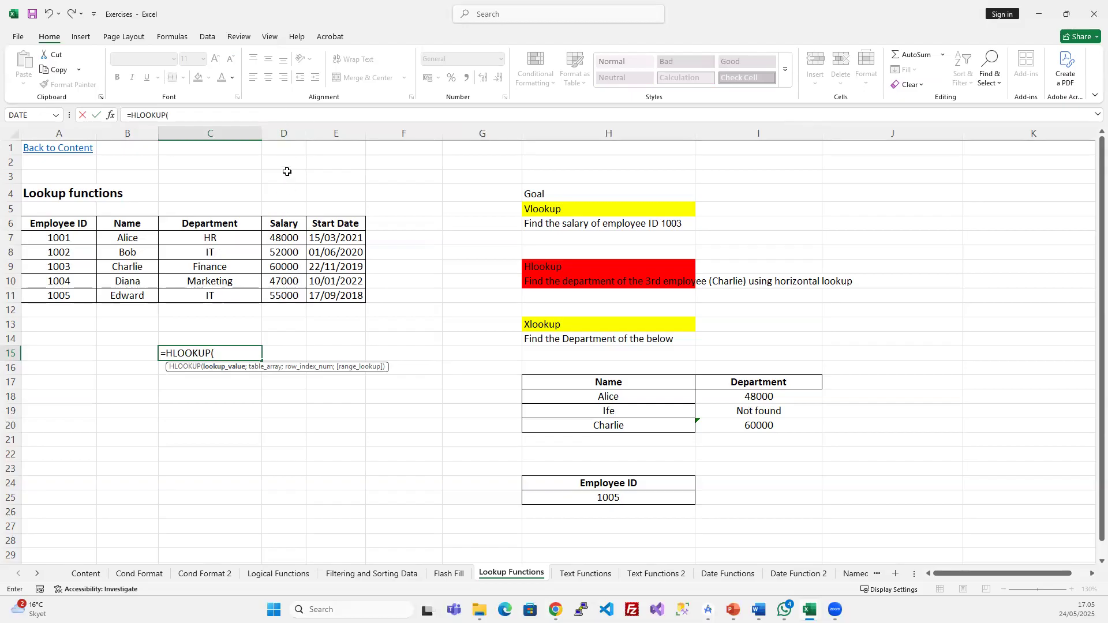
text(Salary";)
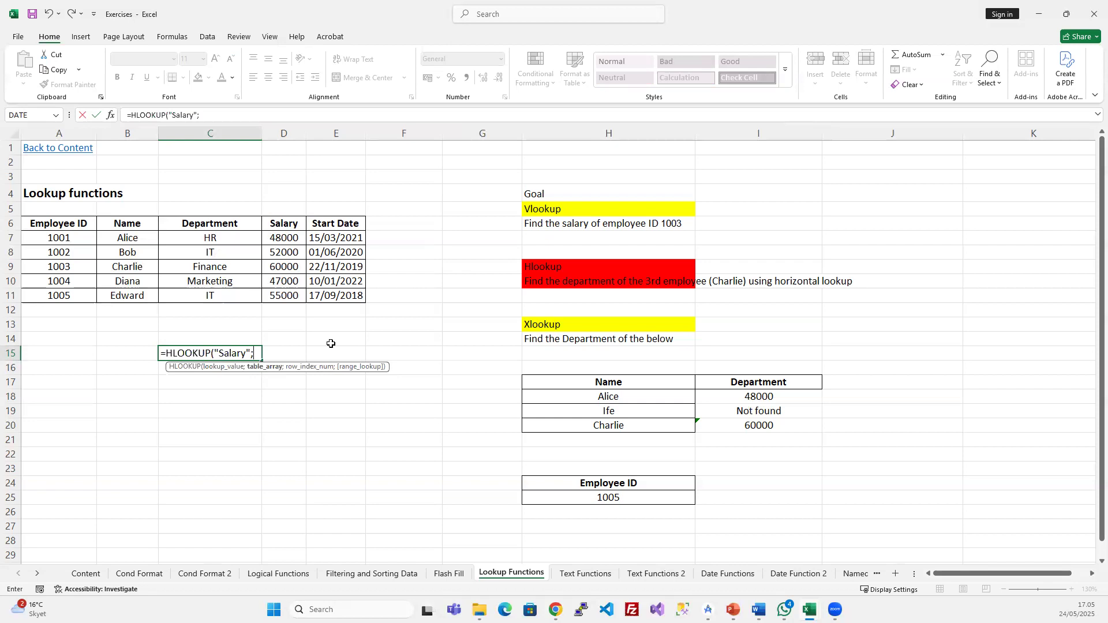
drag(74, 223, 362, 299)
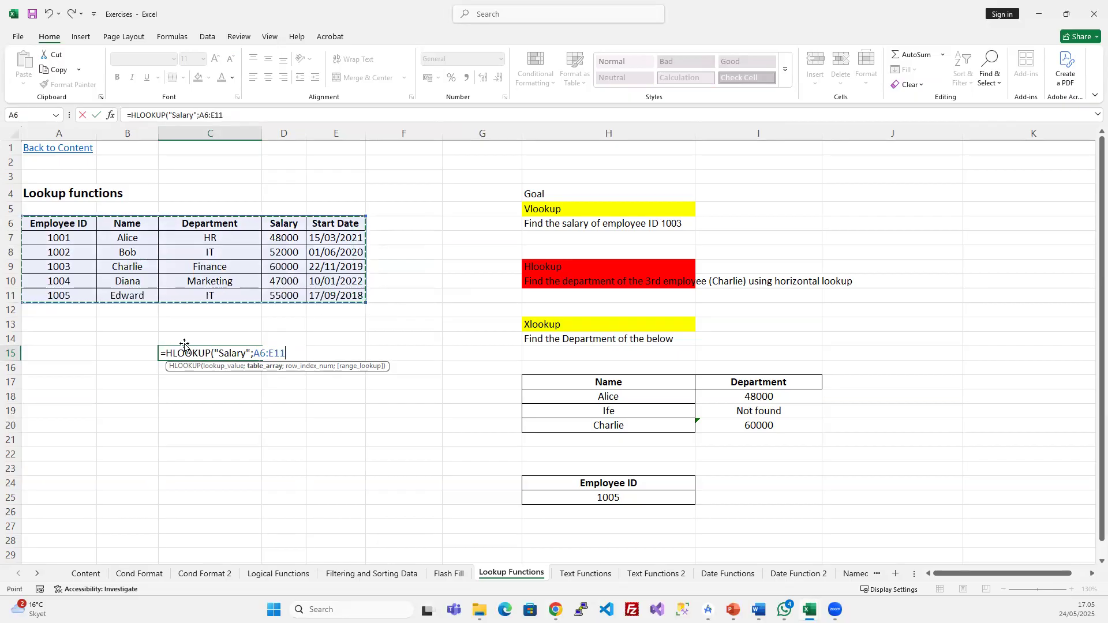
text(;3)
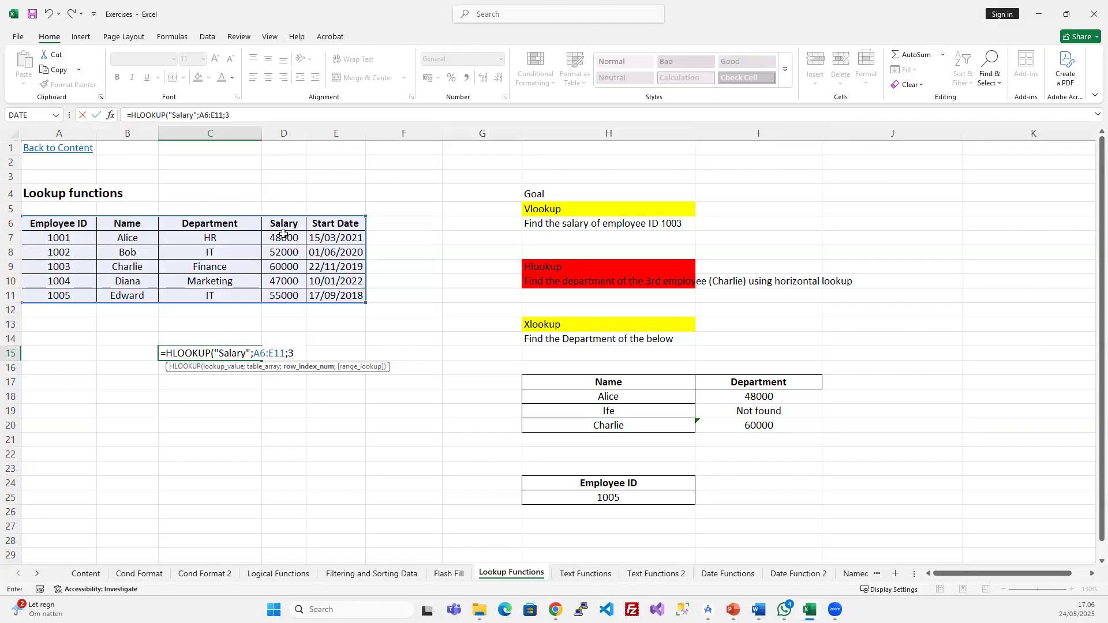
text(;)
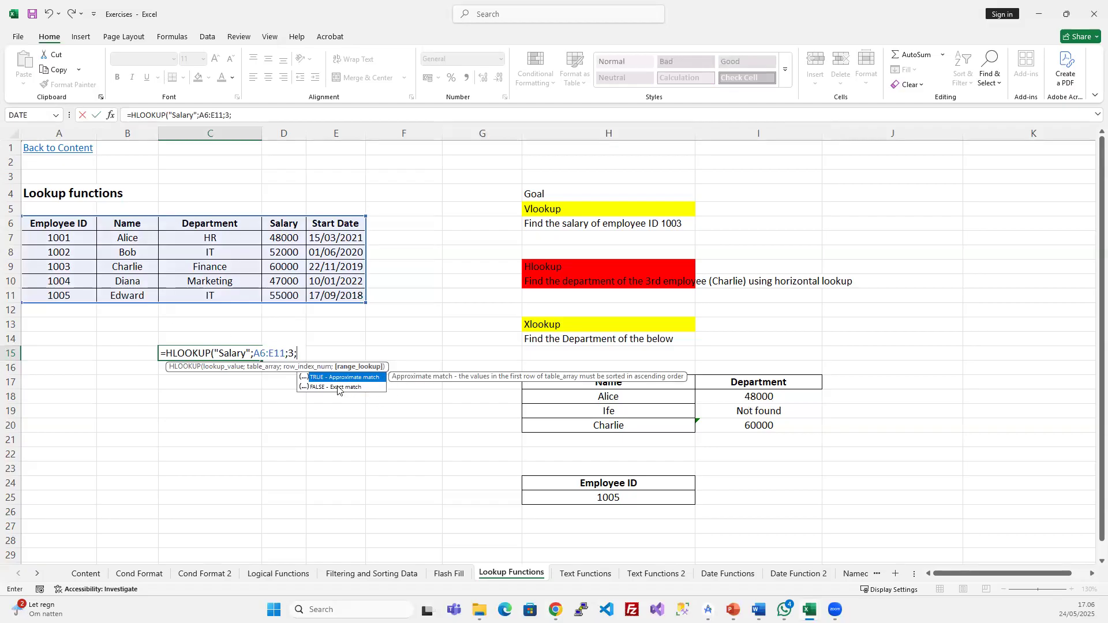
text(Fal)
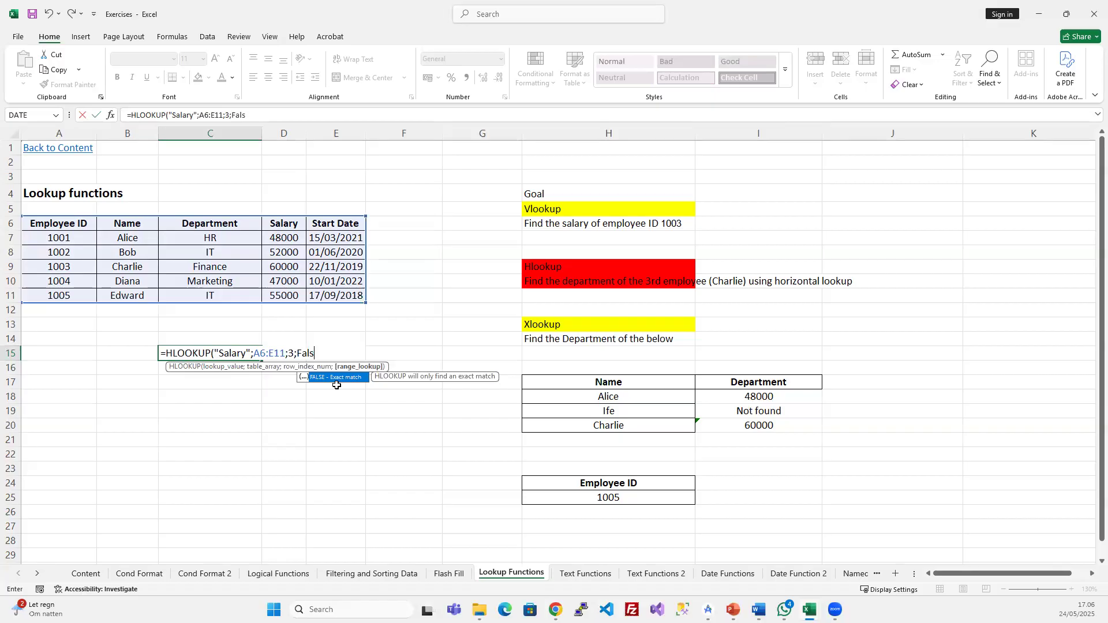
text(s)
double_click(336, 385)
key(Return)
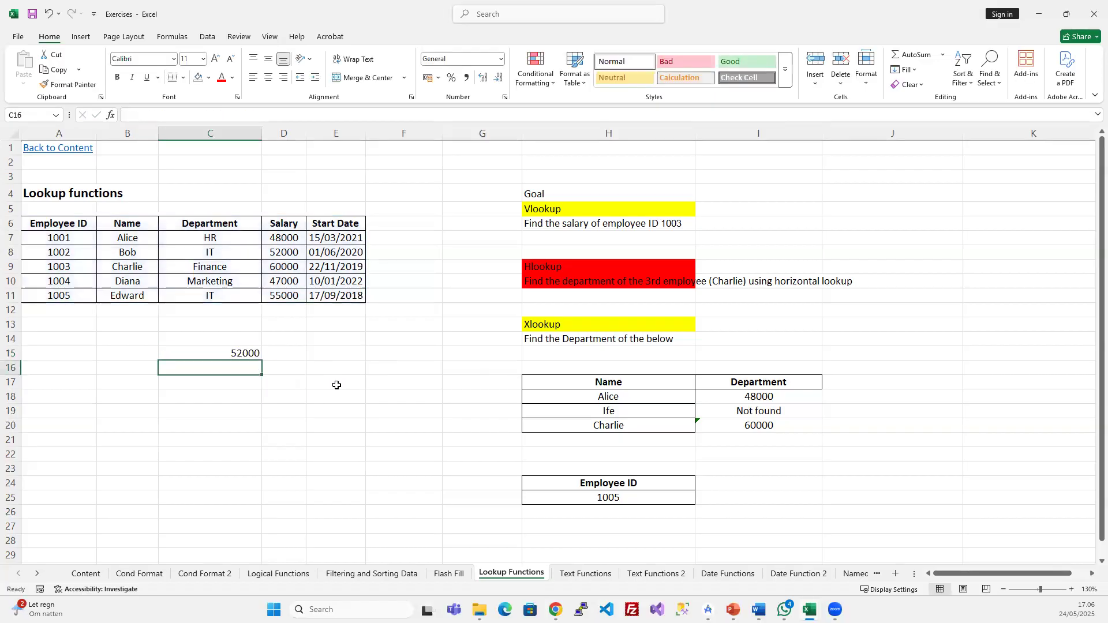
click(243, 352)
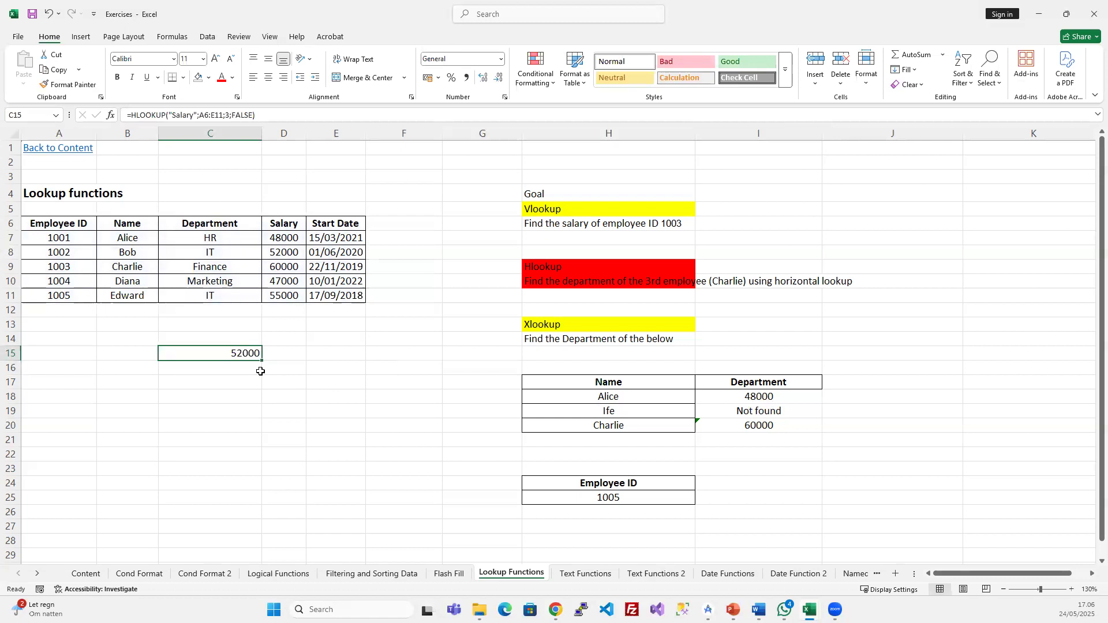
drag(136, 252, 296, 248)
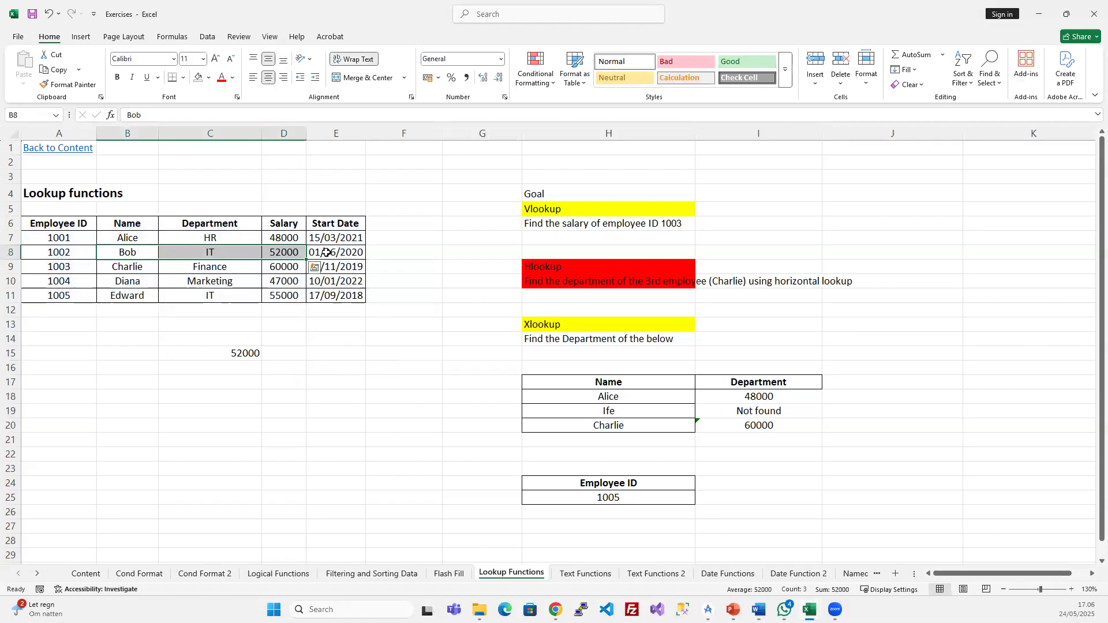
click(233, 353)
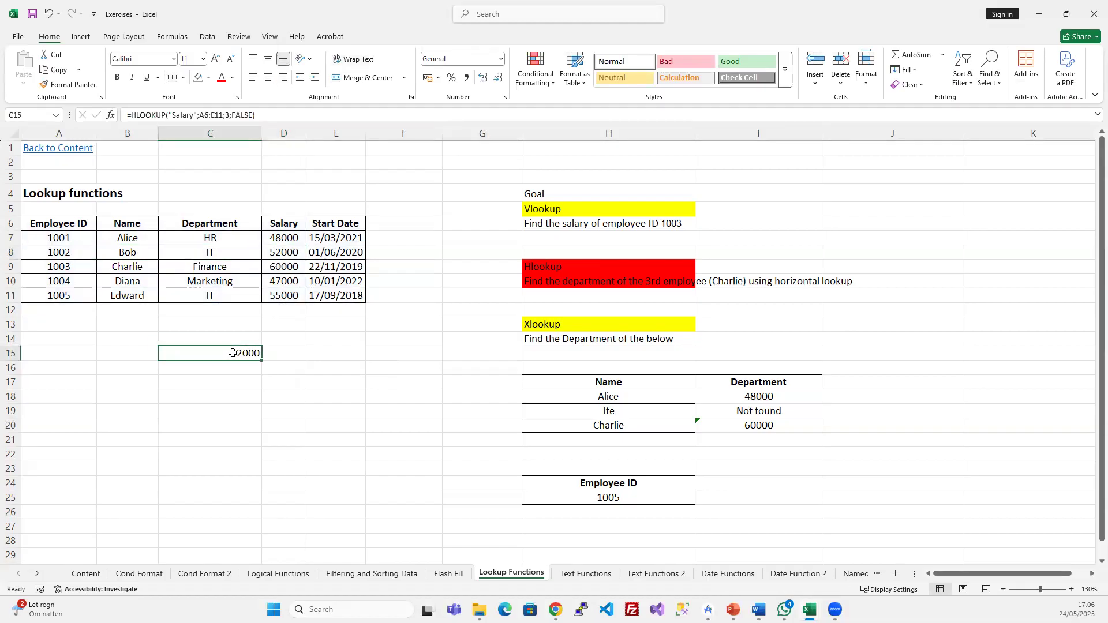
click(209, 115)
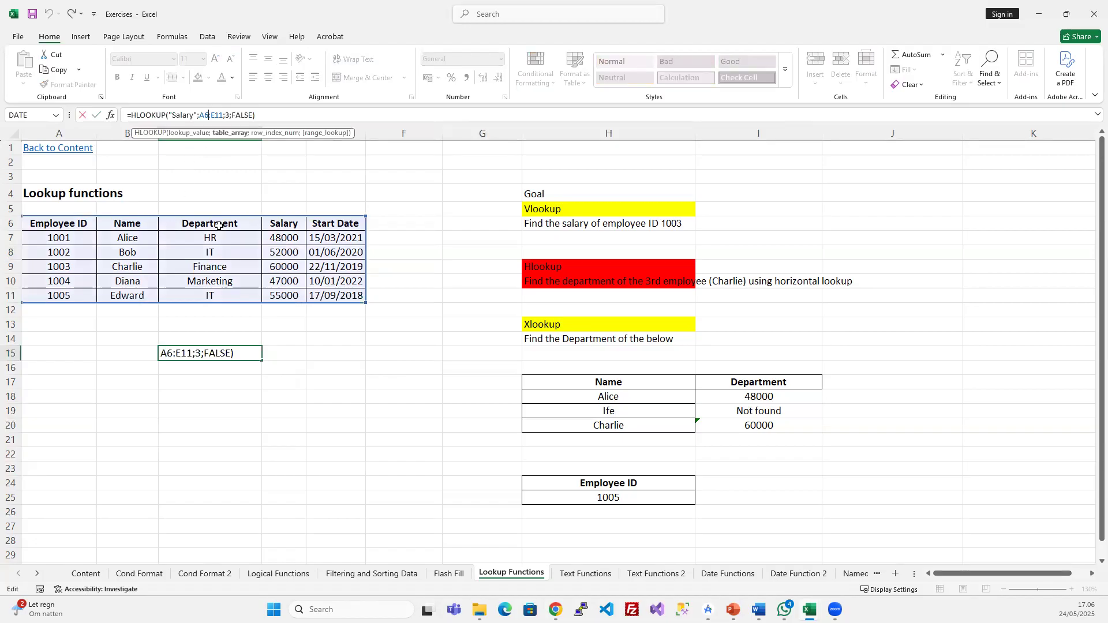
key(Escape)
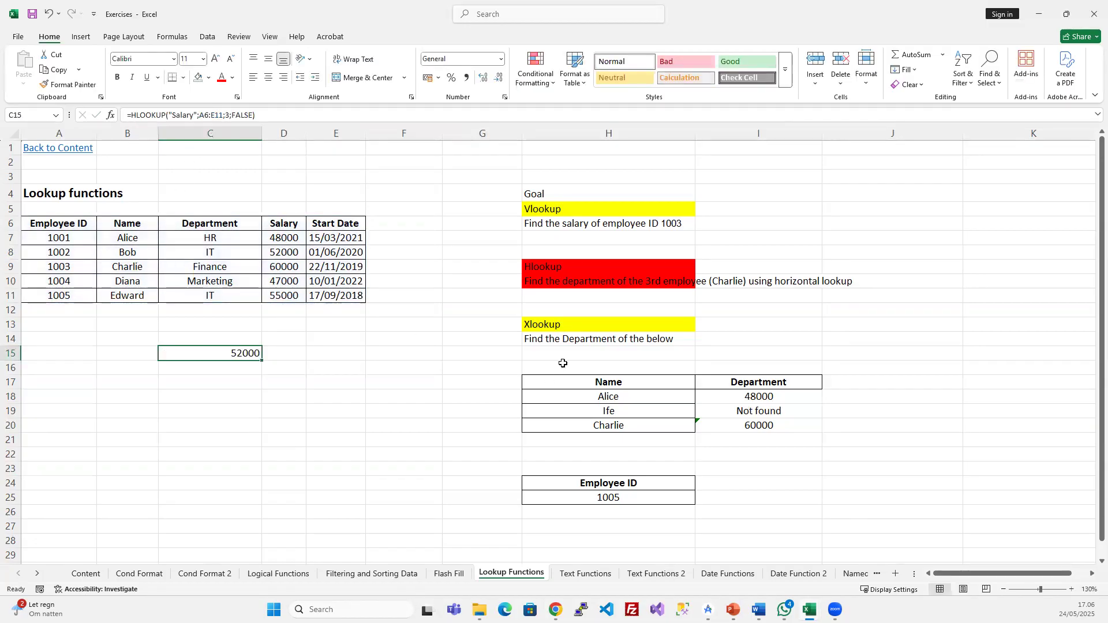
click(552, 212)
click(559, 268)
click(564, 211)
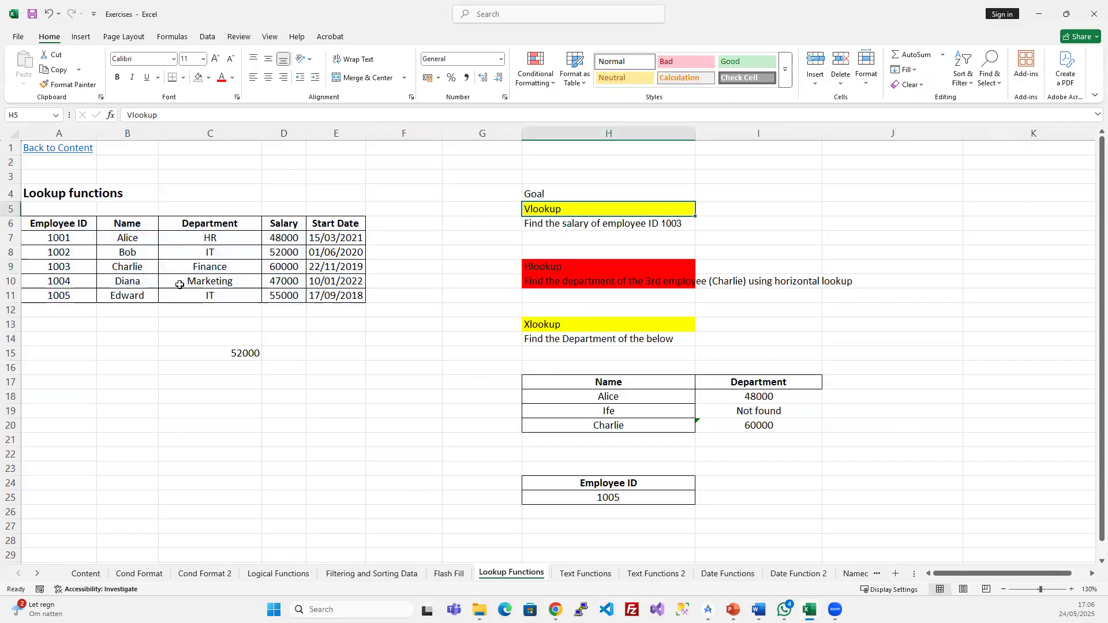
click(532, 273)
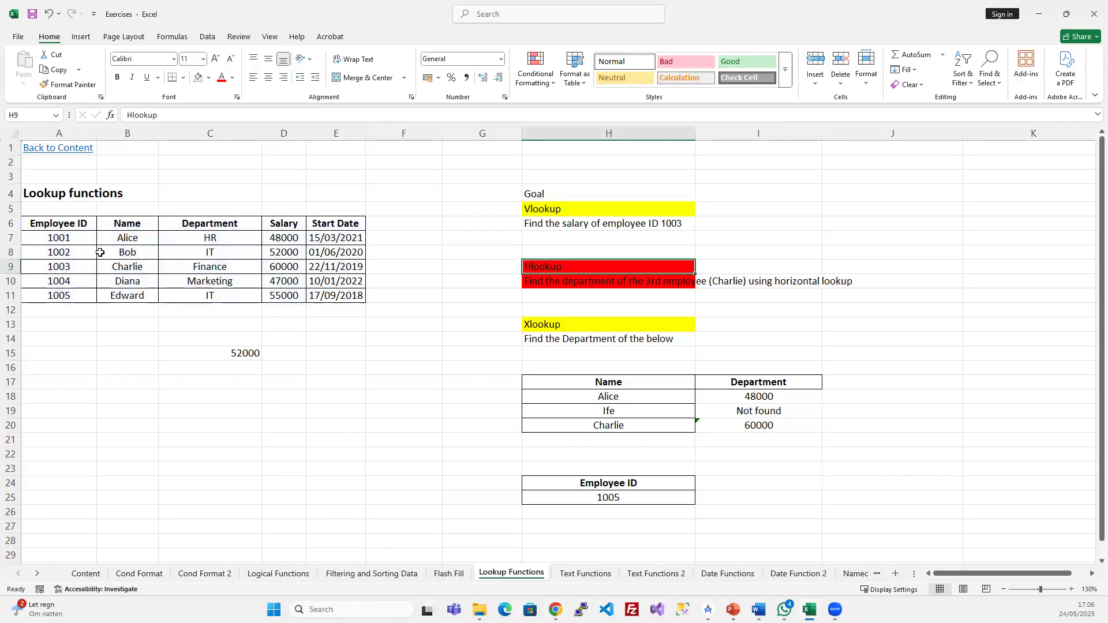
click(223, 358)
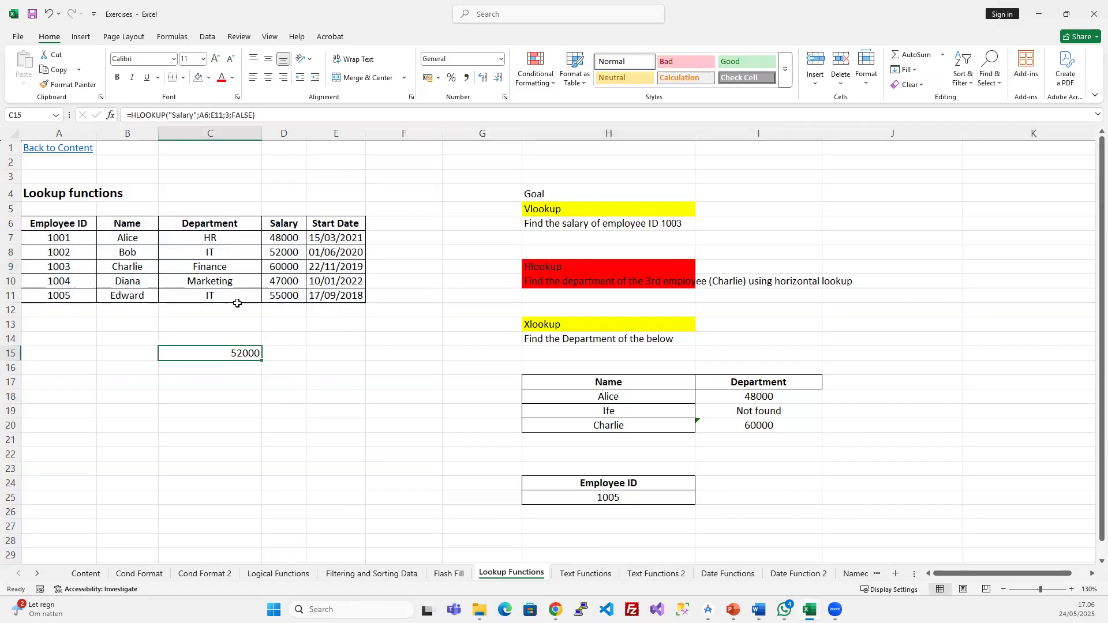
click(204, 116)
drag(199, 116, 224, 116)
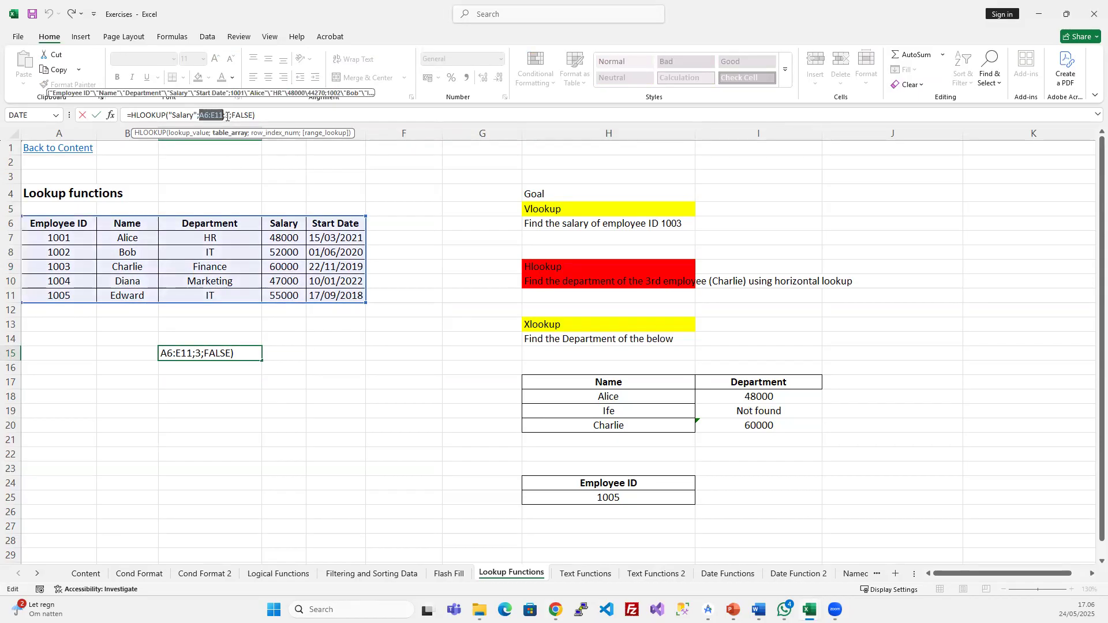
double_click(227, 115)
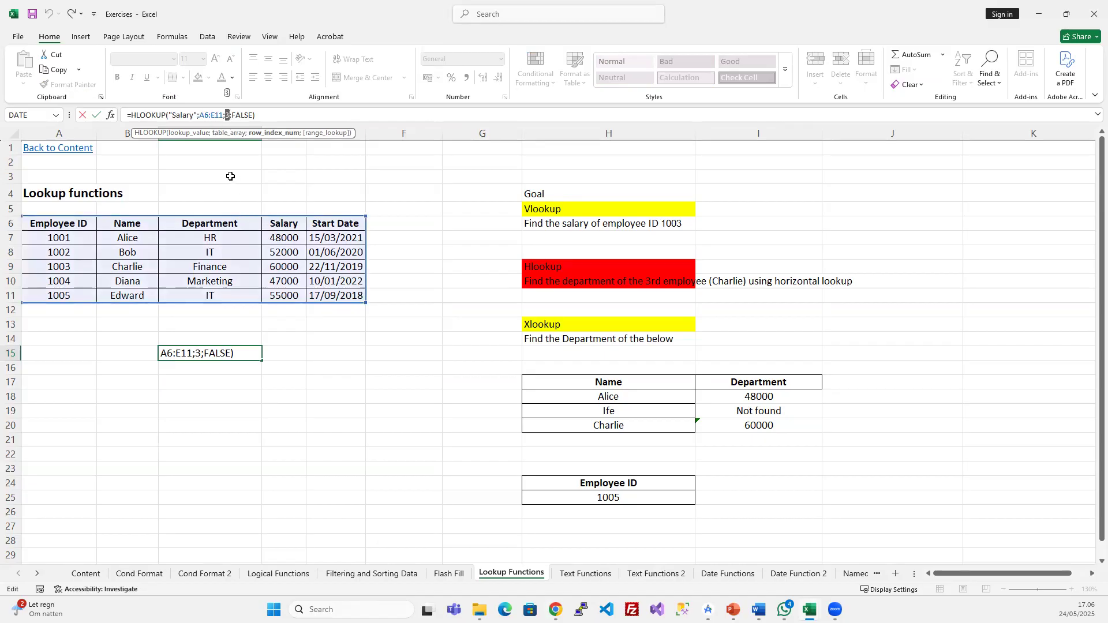
key(ctrl+Return)
click(277, 252)
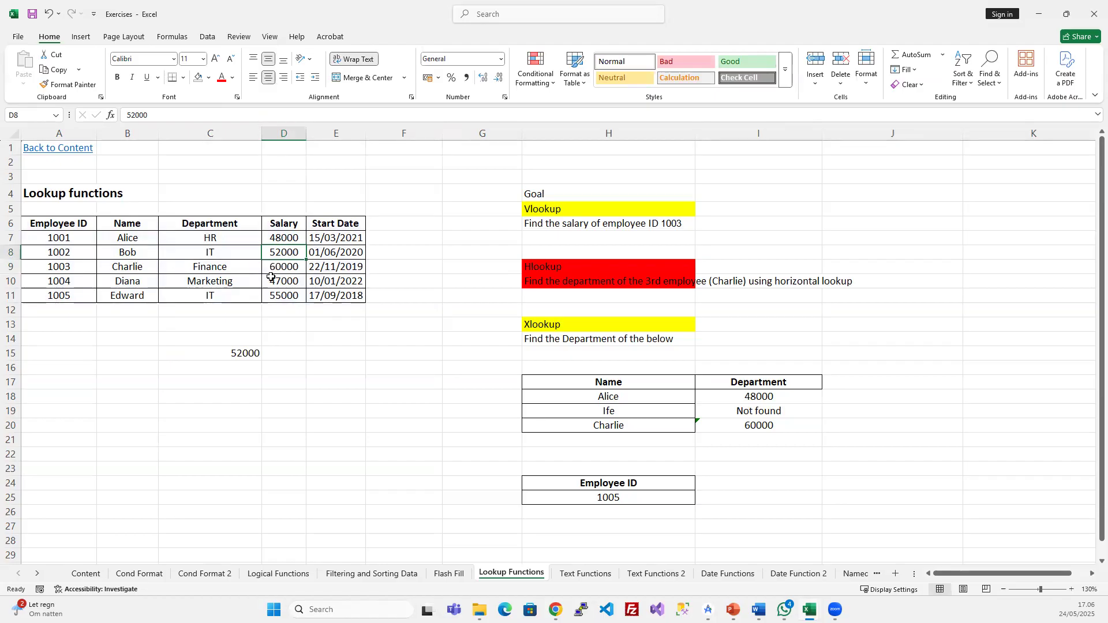
click(246, 354)
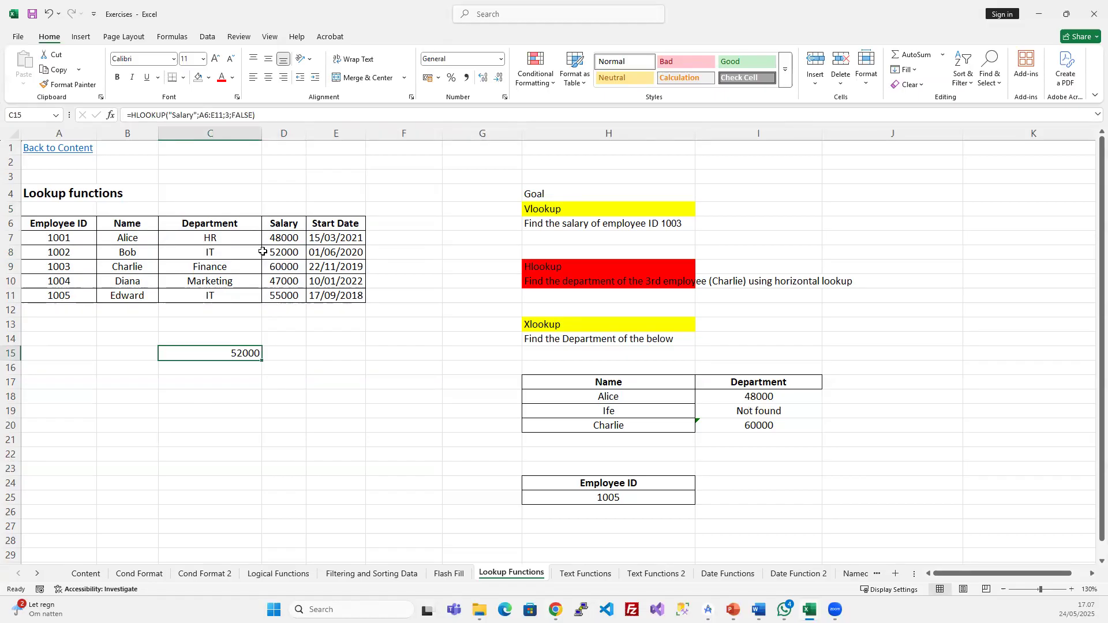
click(203, 378)
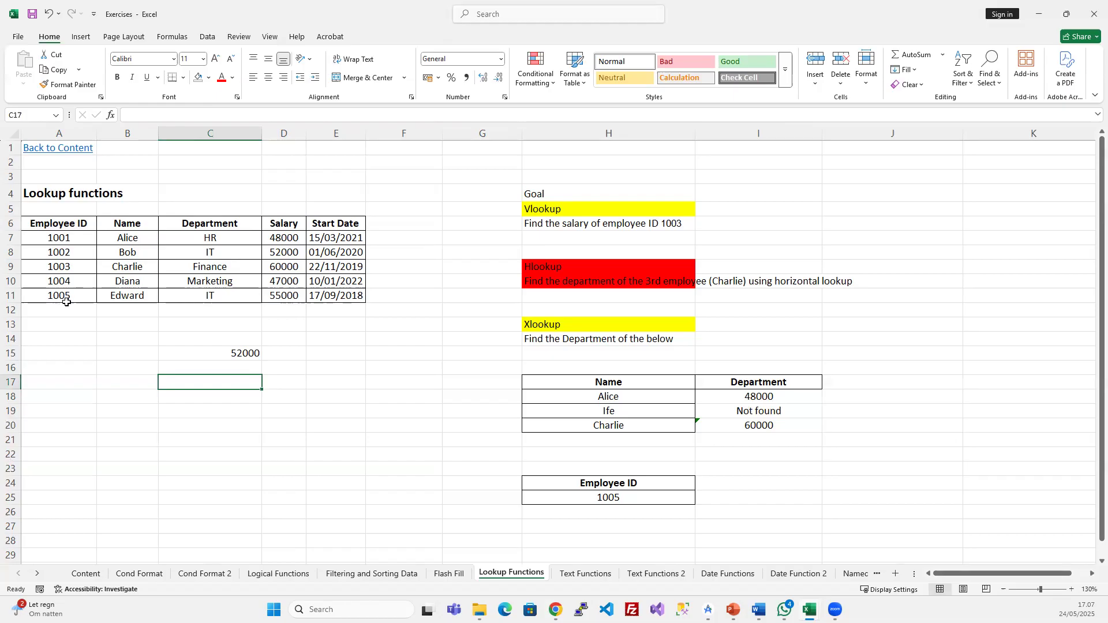
click(184, 224)
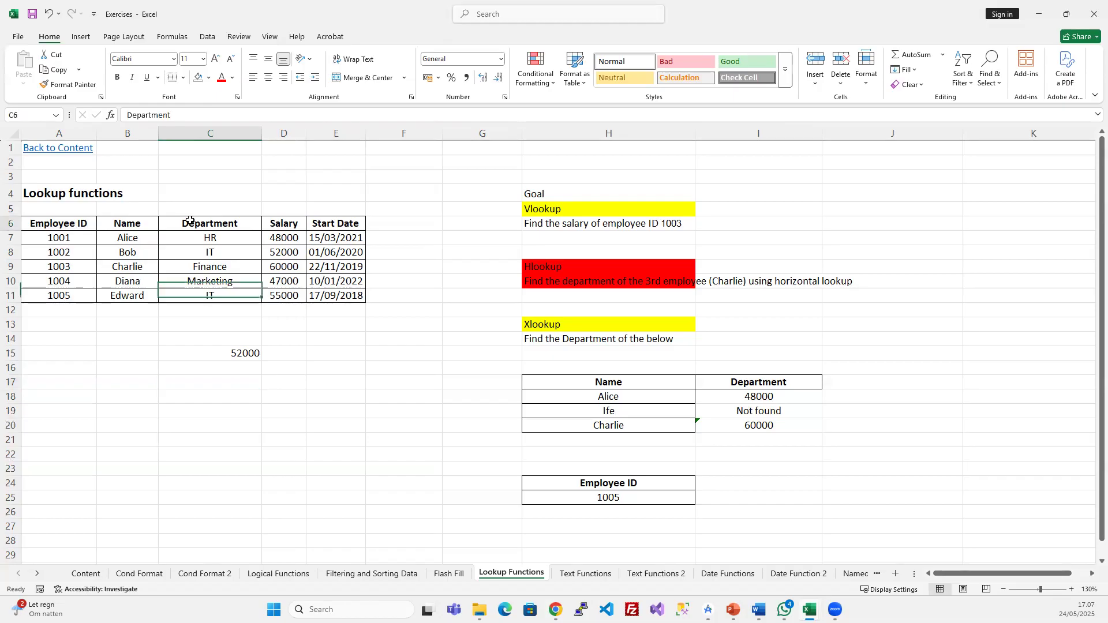
click(67, 296)
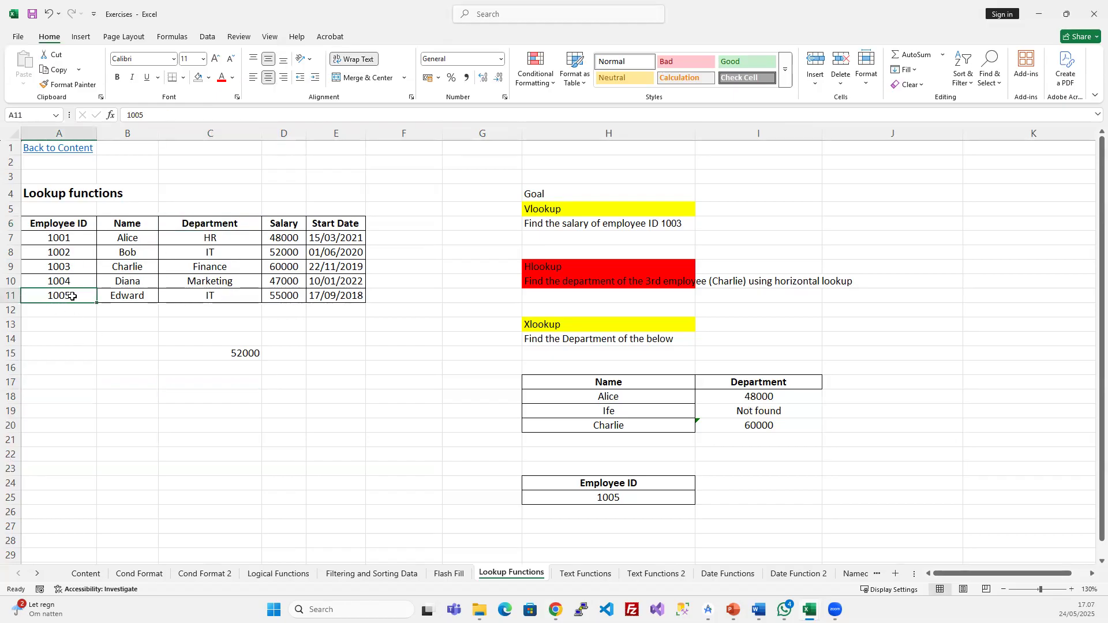
- Enter =HLOOKUP(C6;A6:E11;3;FALSE) in C17 so it returns IT, then review the formula
click(214, 386)
text(=)
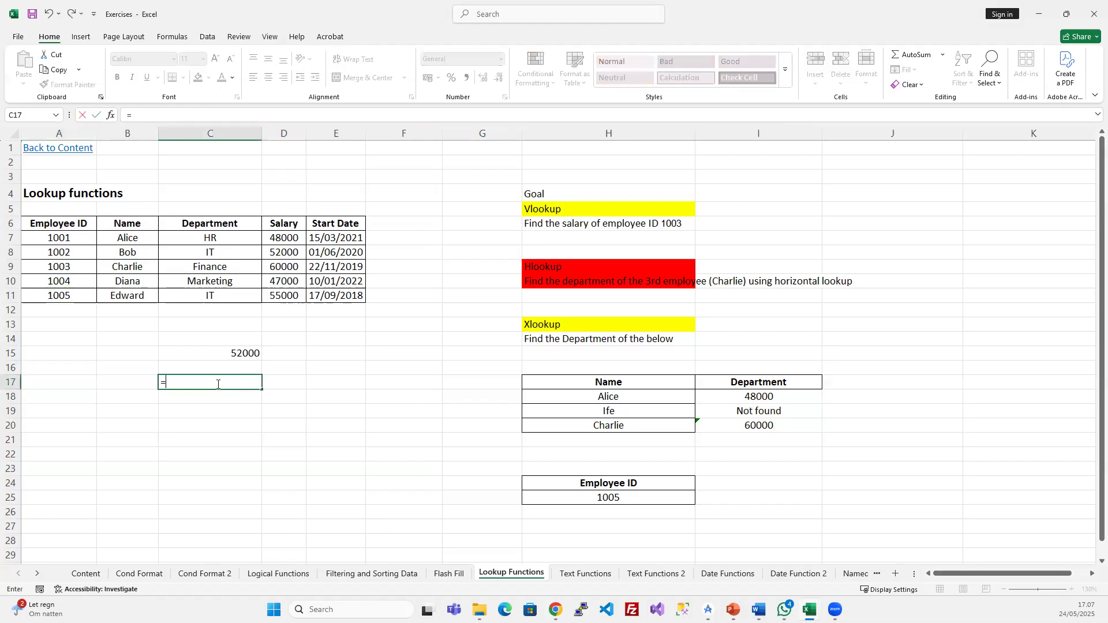
text(ho)
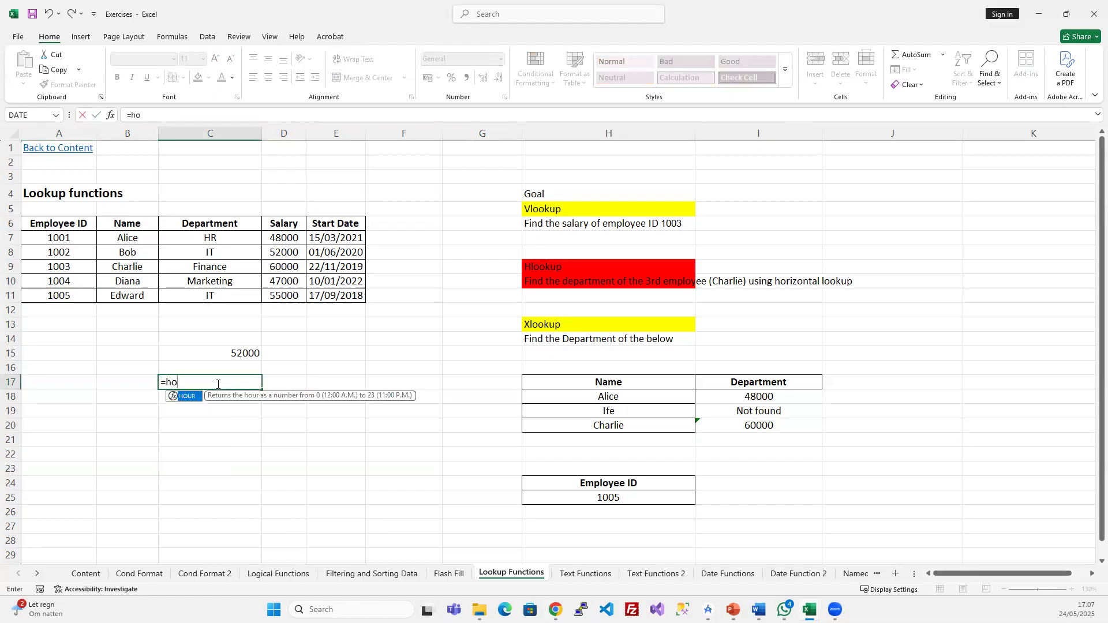
key(BackSpace)
text(l)
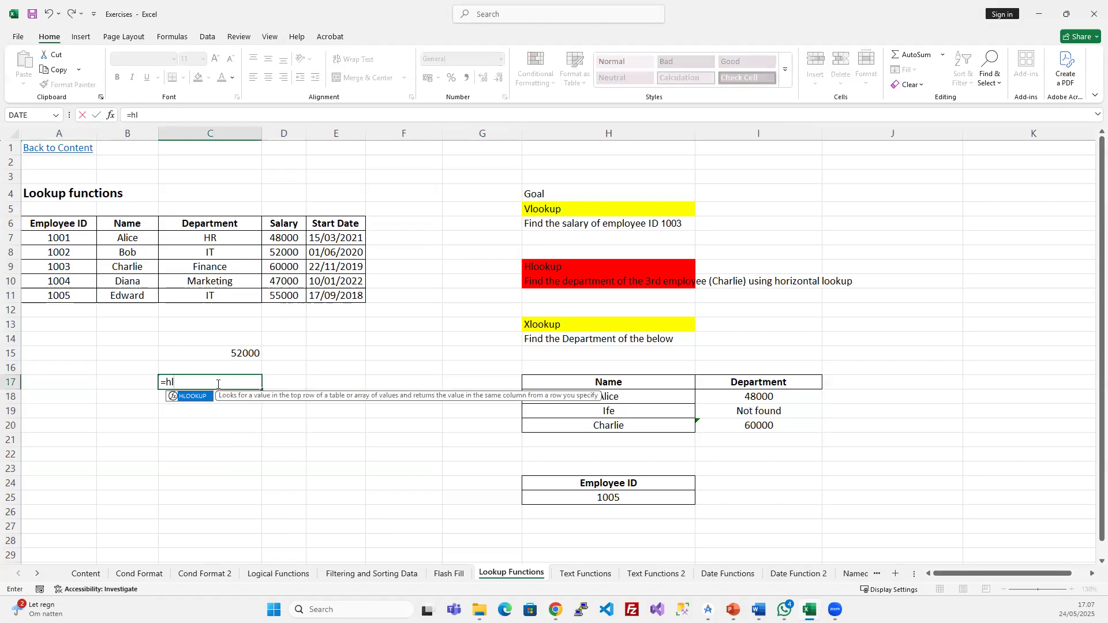
key(Tab)
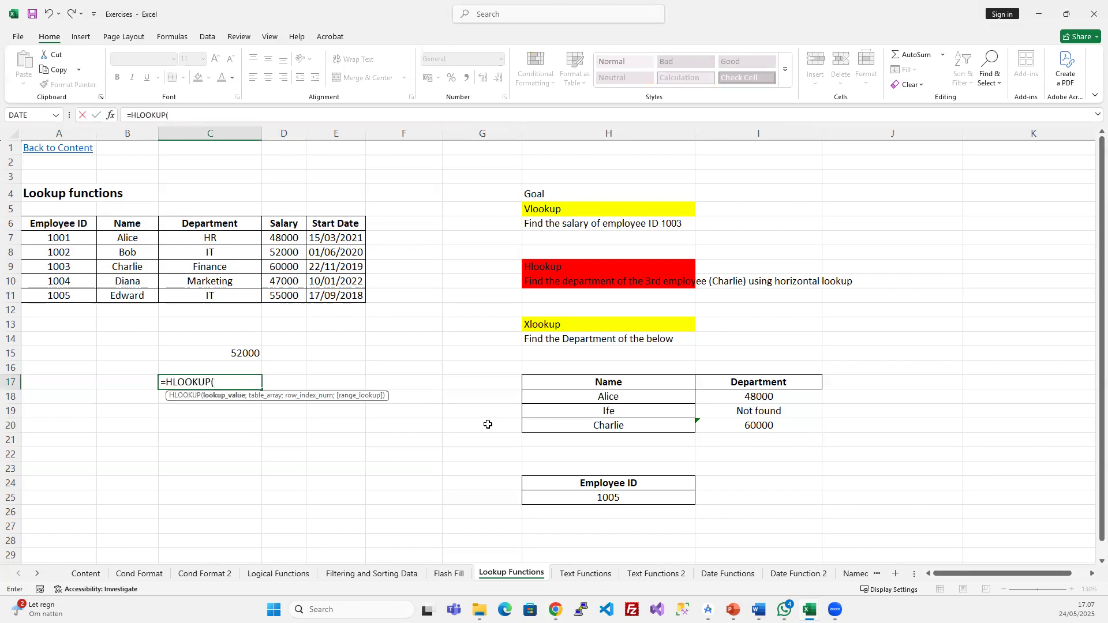
click(205, 224)
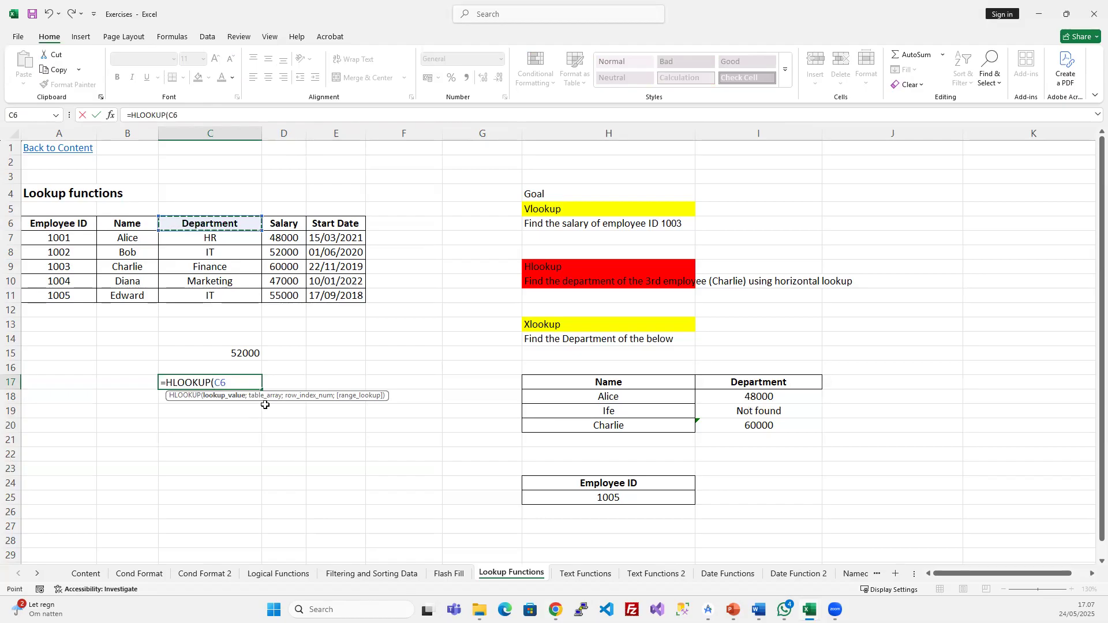
text(;)
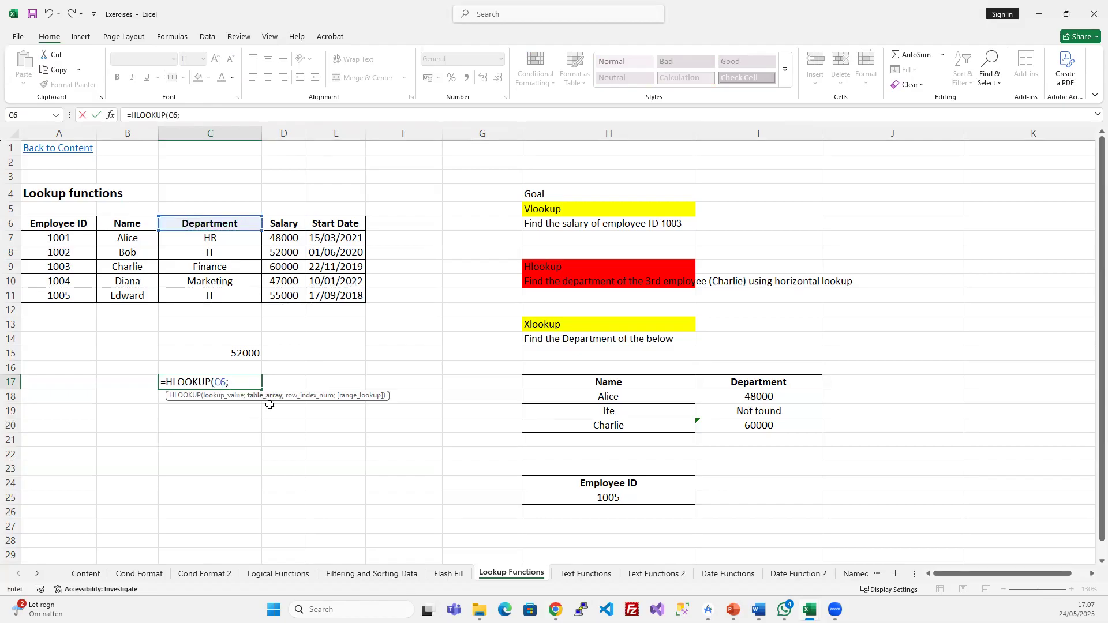
drag(64, 223, 314, 296)
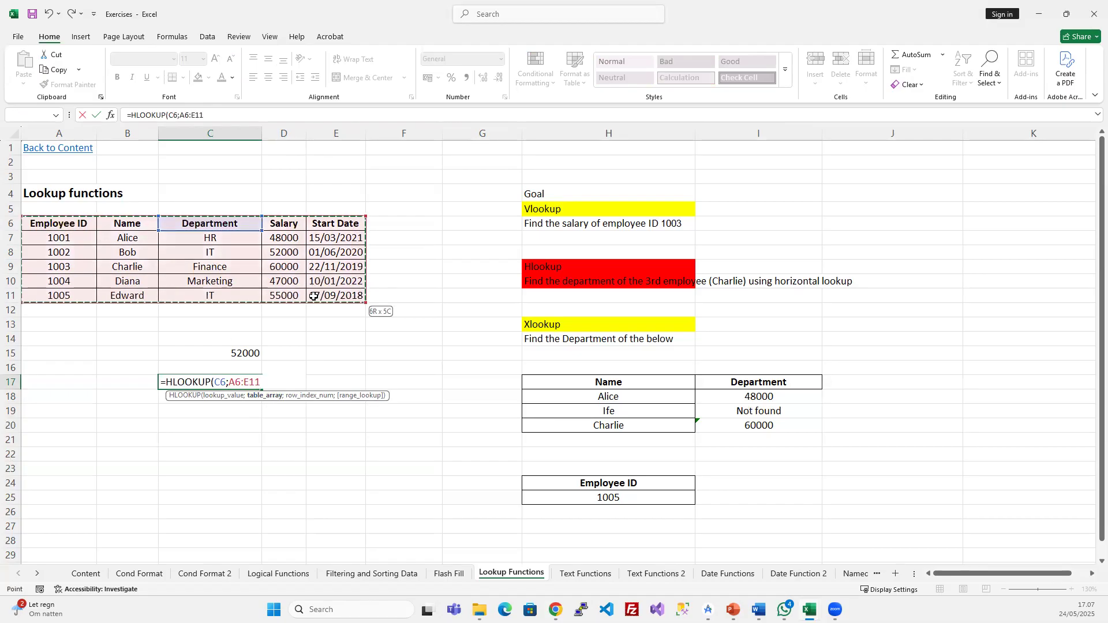
text(;)
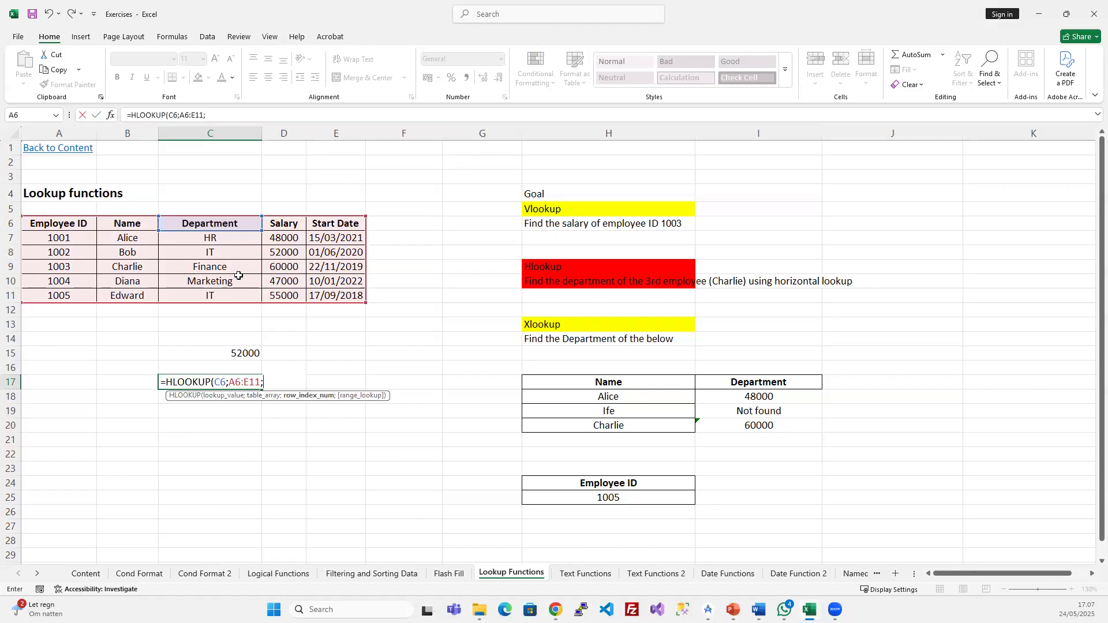
text(3;)
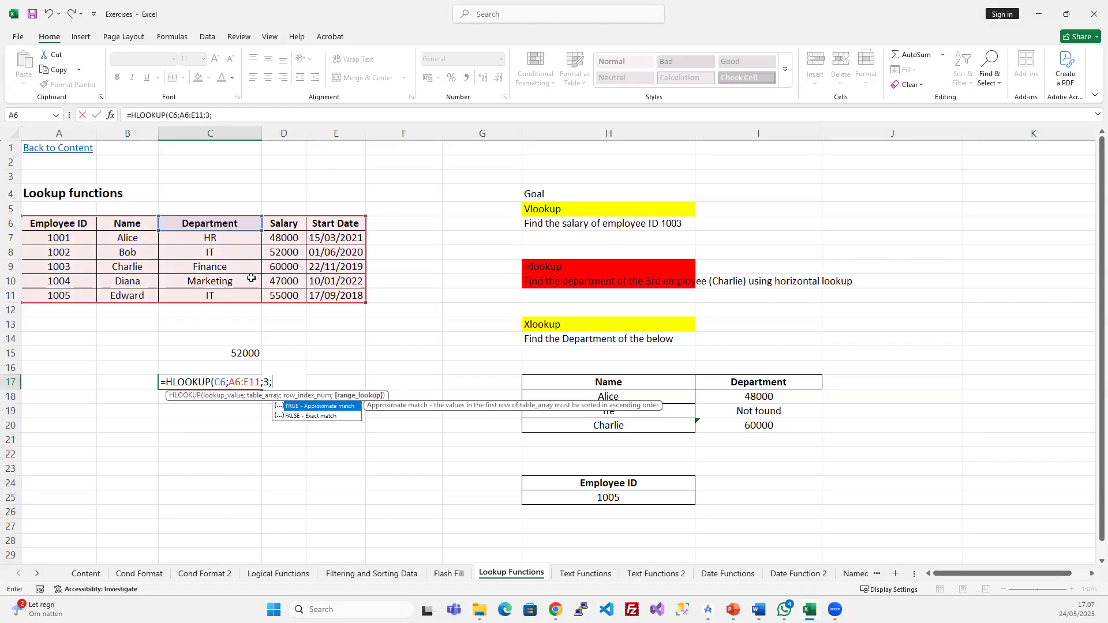
key(Down)
key(Tab)
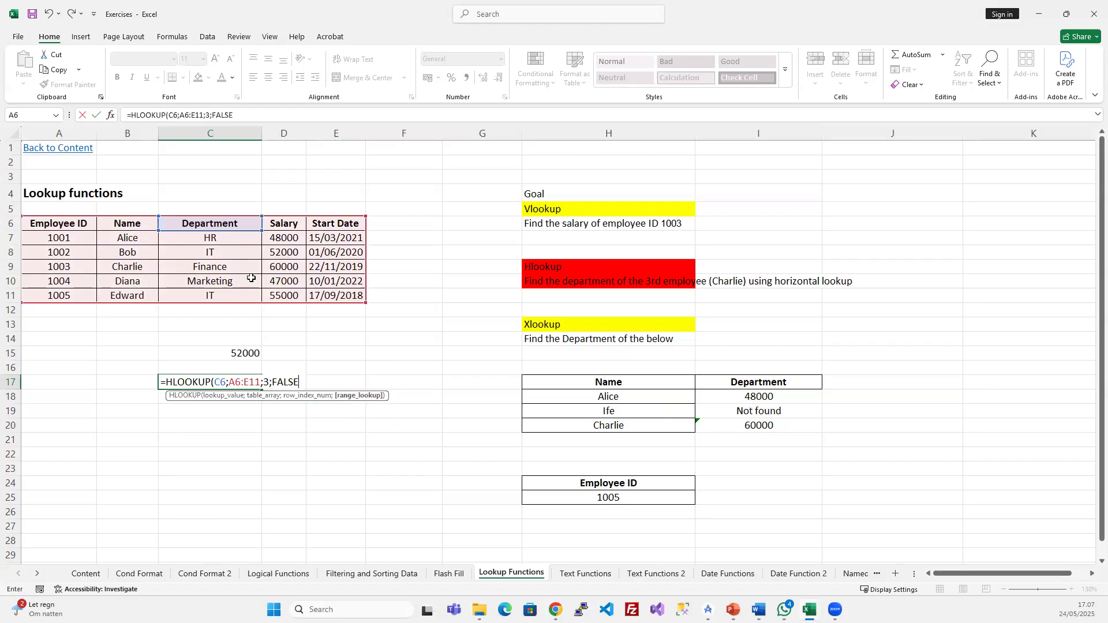
text())
key(Return)
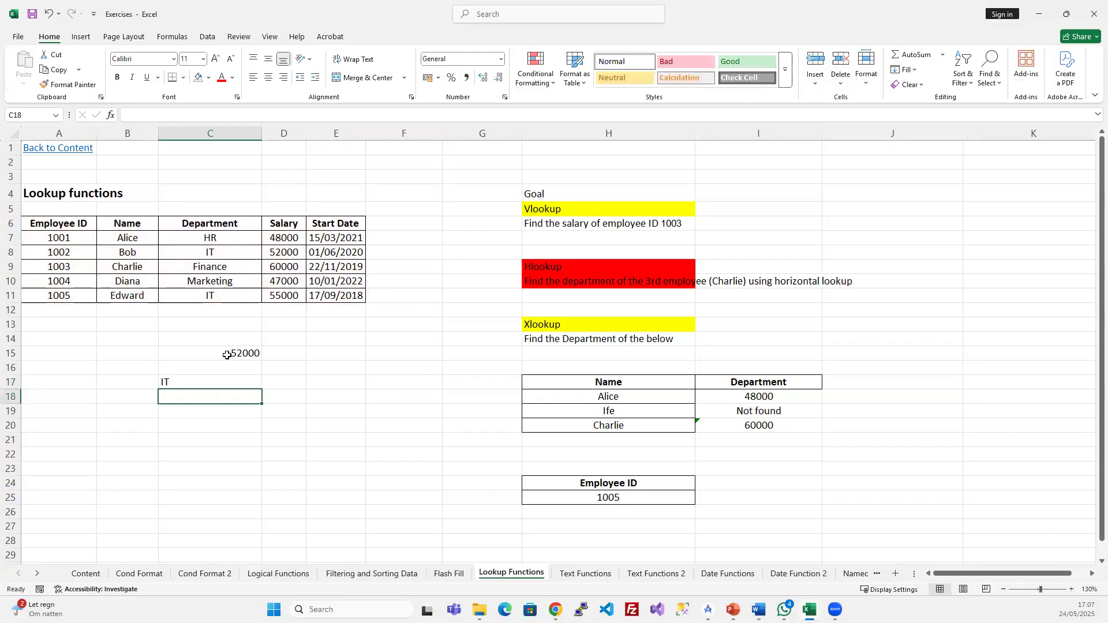
click(216, 381)
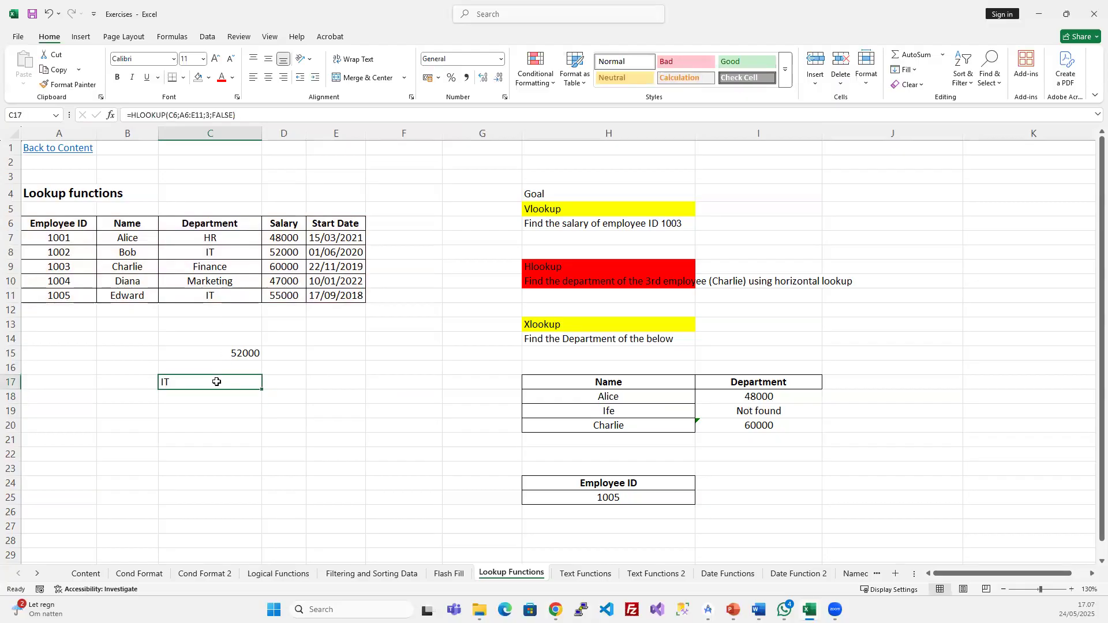
click(213, 115)
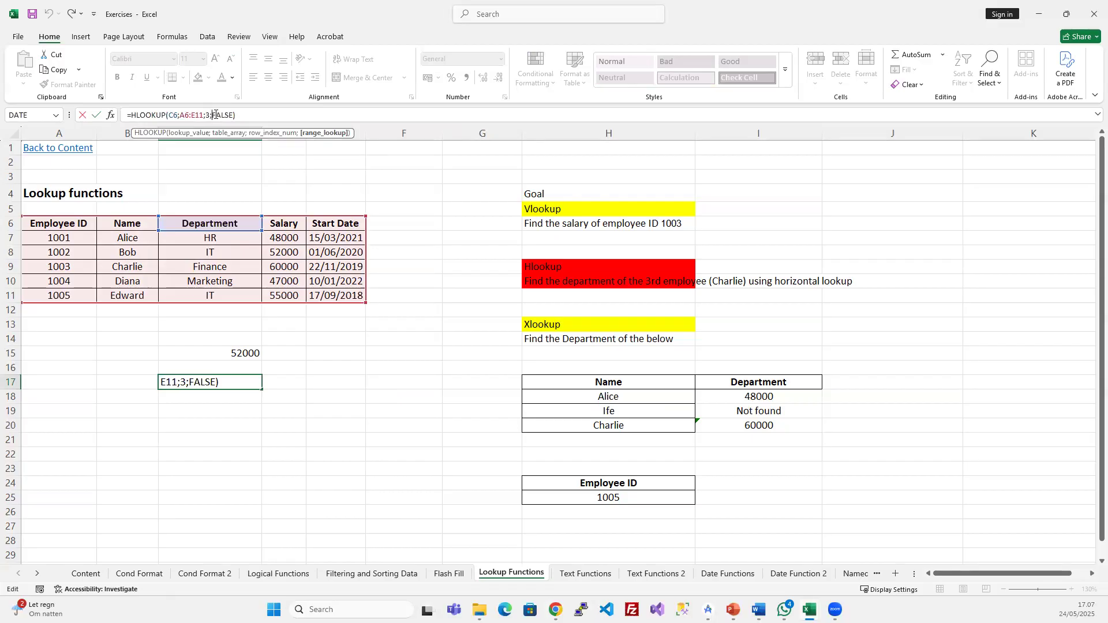
- Commit the HLOOKUP formula in C17 and review the Vlookup, Hlookup and Xlookup task headings
key(Return)
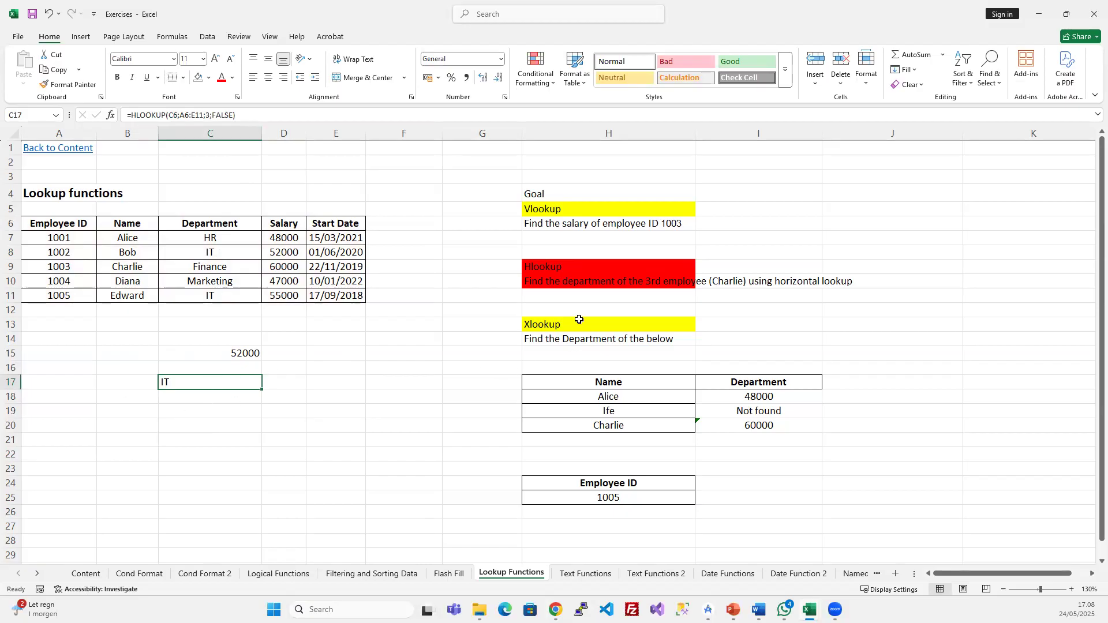
click(571, 211)
click(580, 269)
click(560, 327)
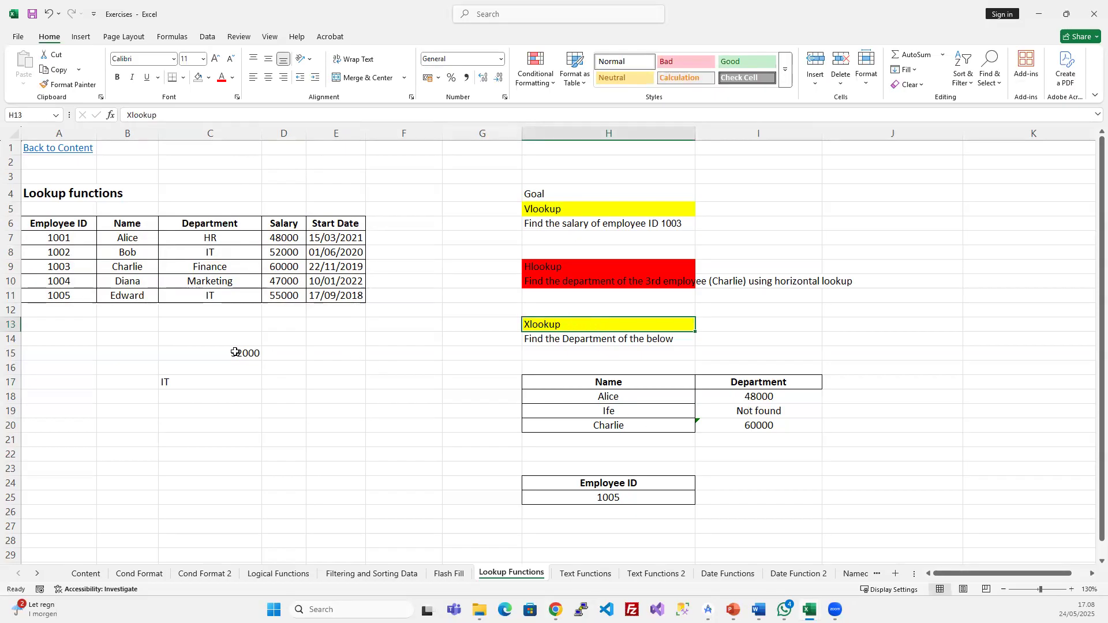
- Delete the practice results 52000 and IT from C15:C17
drag(237, 352, 213, 379)
key(Delete)
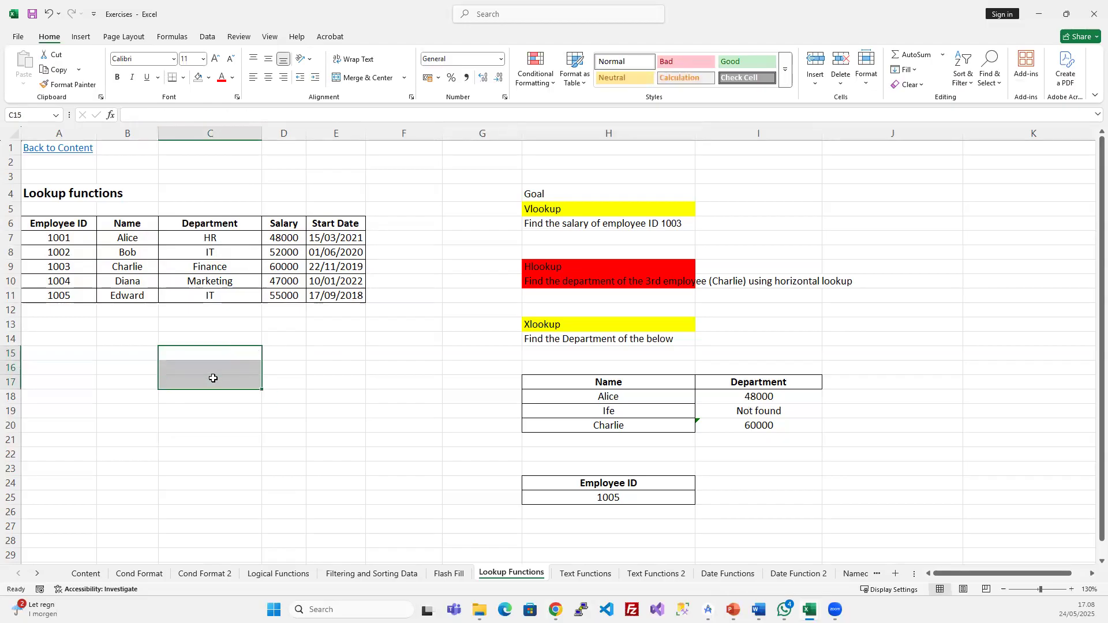
click(381, 368)
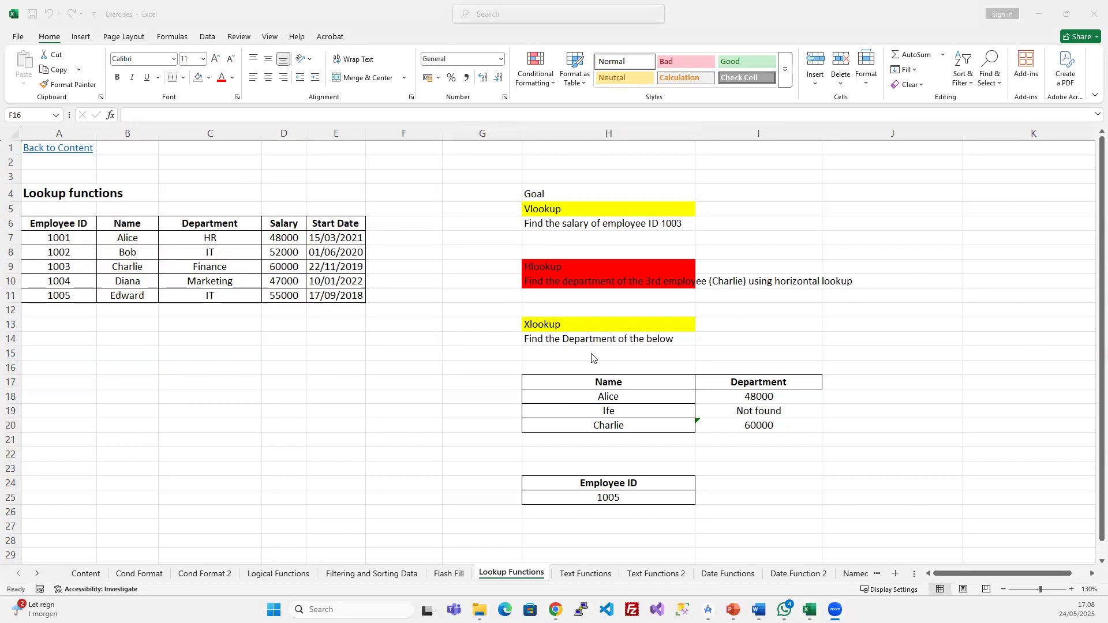
click(848, 336)
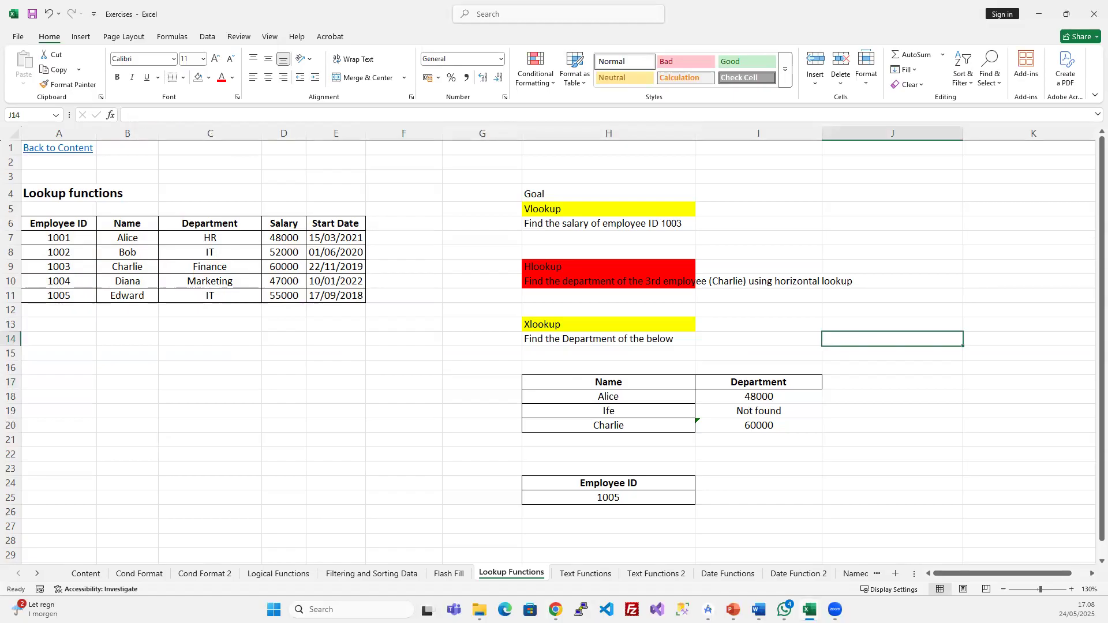
click(627, 318)
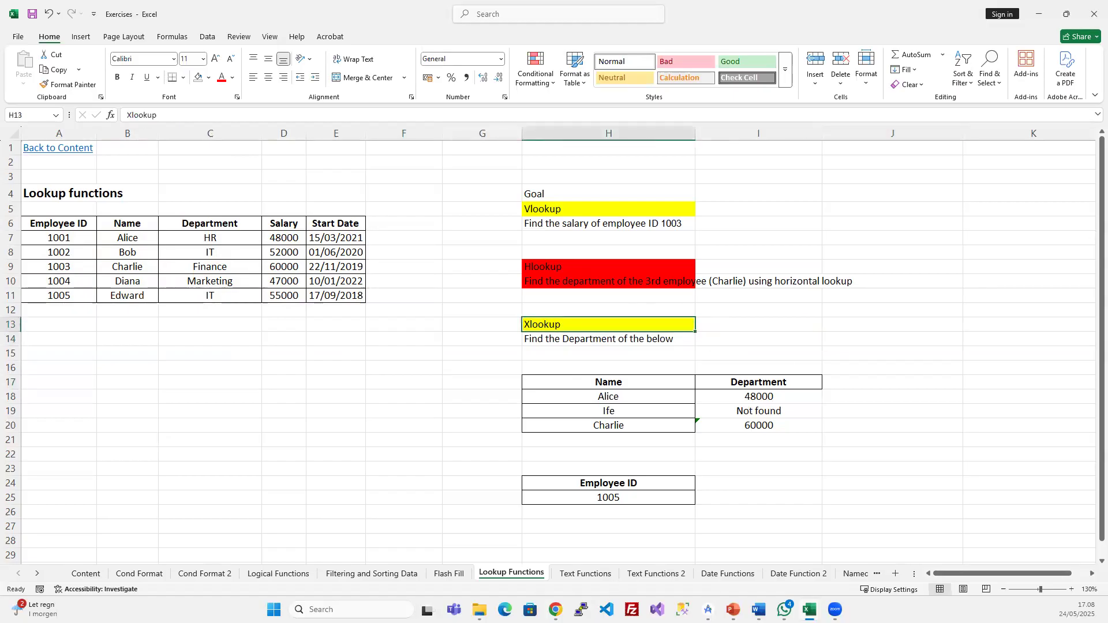
- Advance the PowerPoint slide show to slide 23, Error Handling Functions, then return to the Exercises workbook
key(alt+Tab)
click(511, 253)
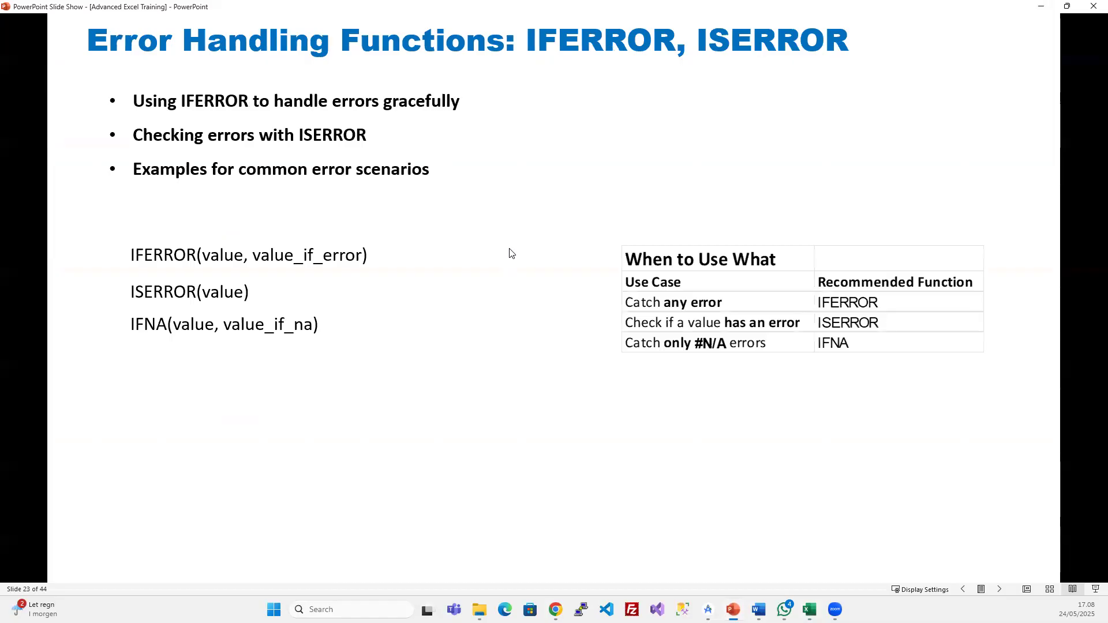
click(511, 254)
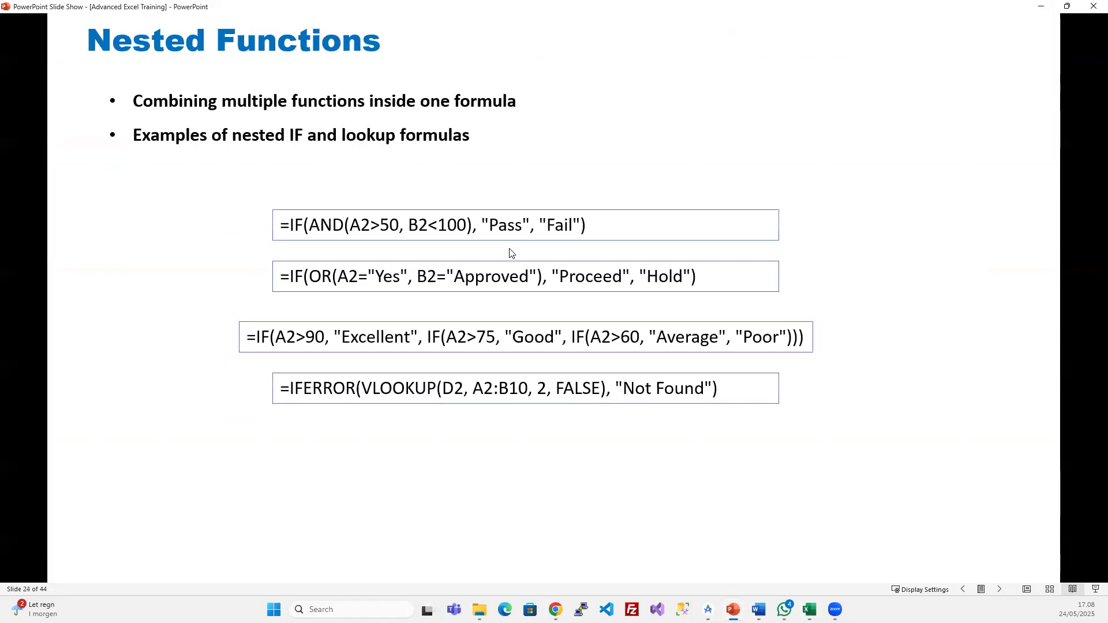
click(511, 253)
click(511, 253)
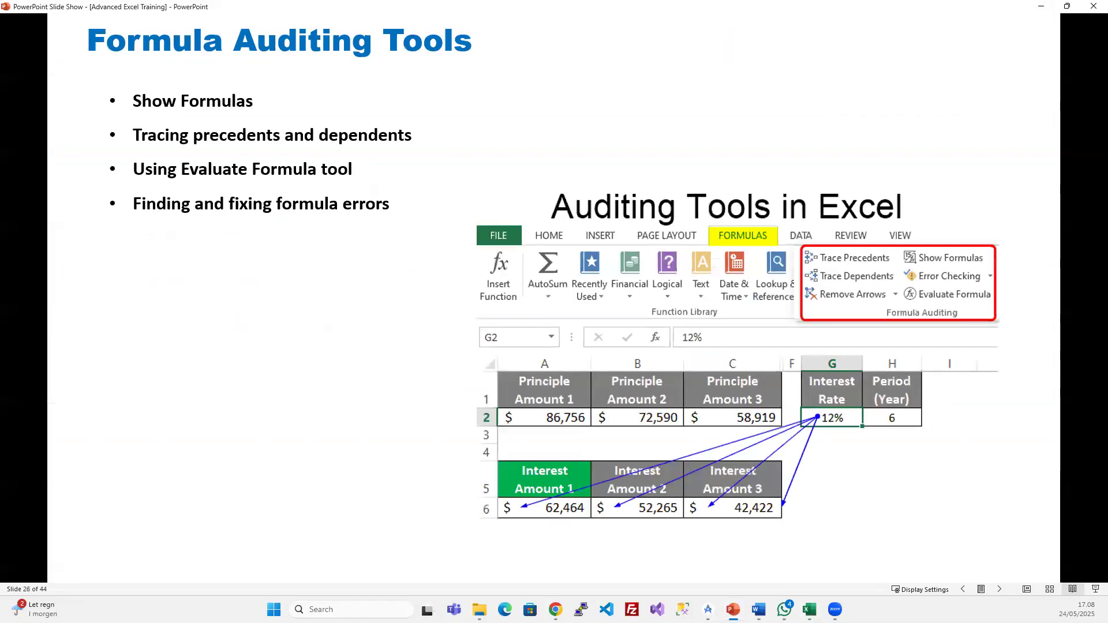
key(Left)
key(Left)
key(Left)
key(Left)
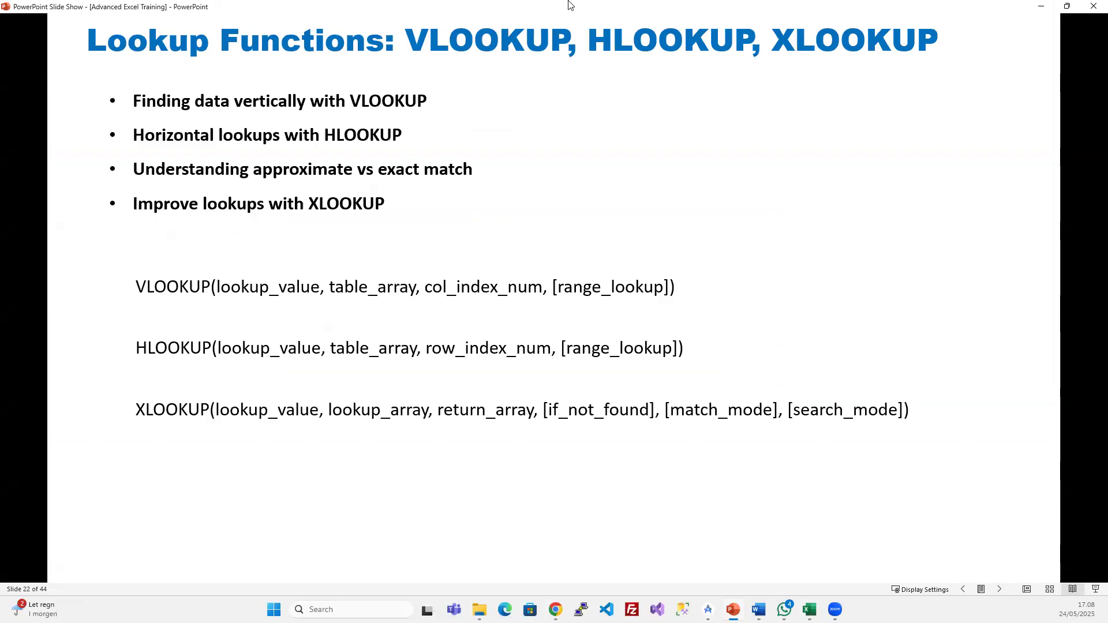
click(526, 145)
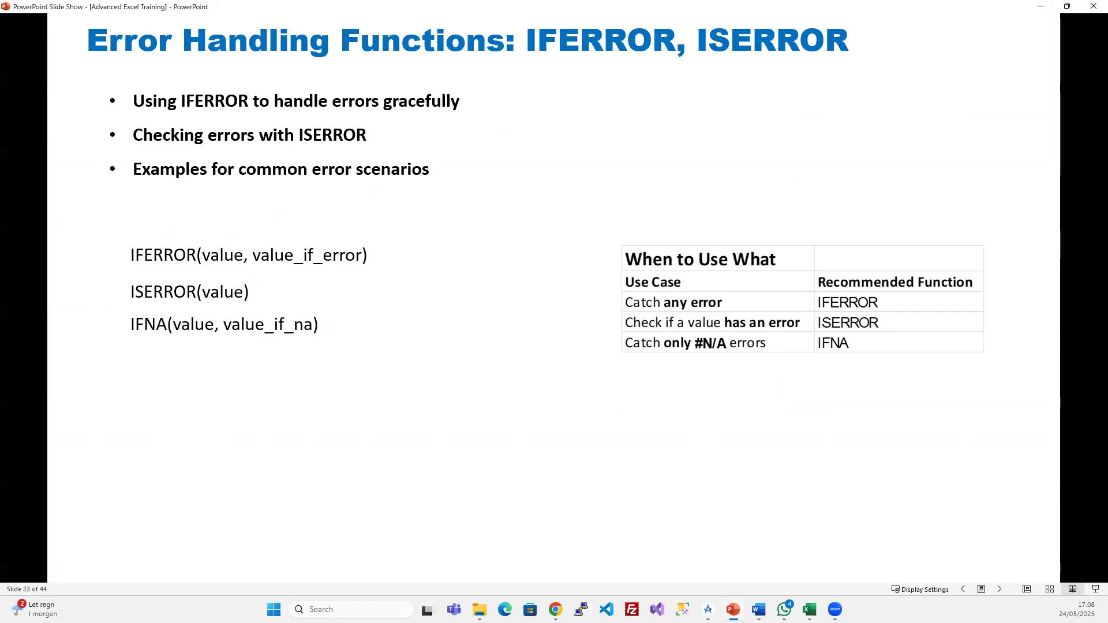
mouse_move(809, 609)
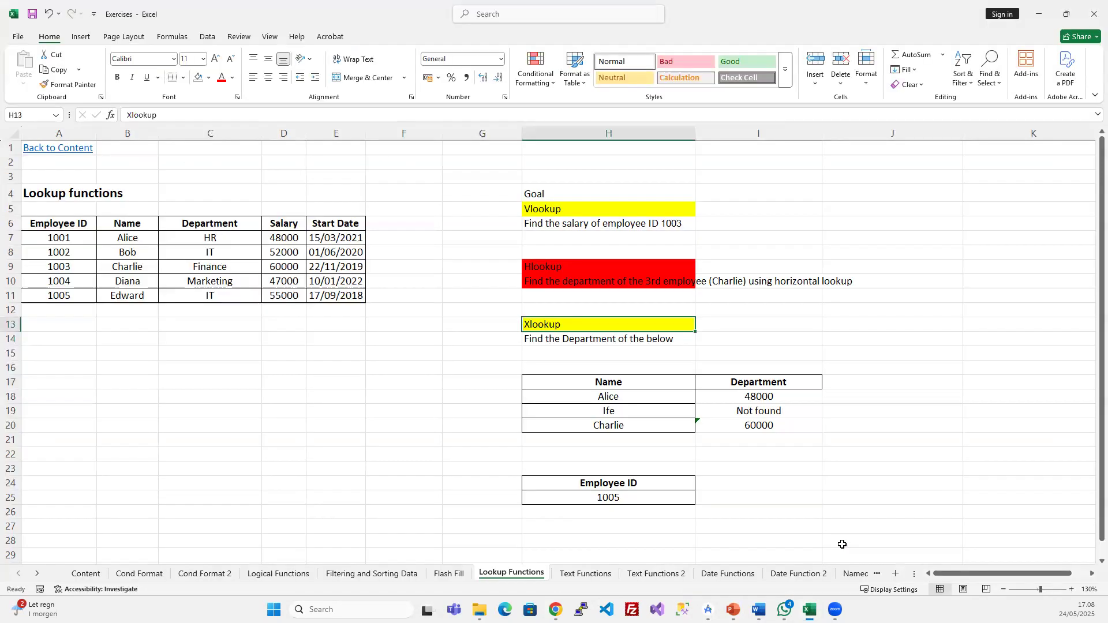
click(842, 549)
- Insert a new sheet after Content and name it Error Handling
click(68, 149)
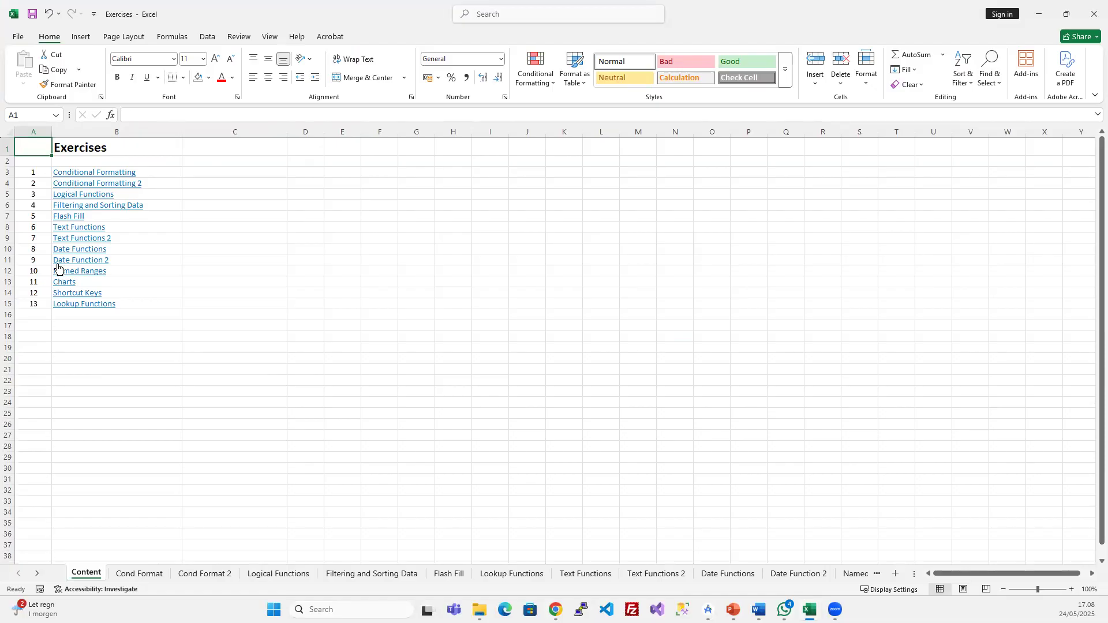
click(894, 574)
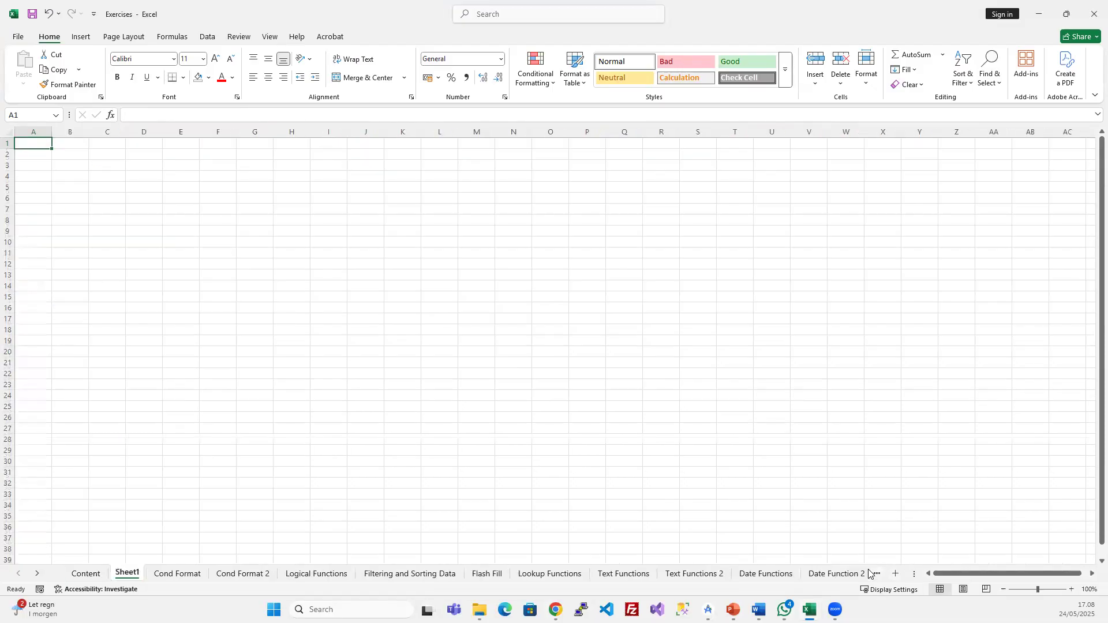
double_click(128, 573)
text(Error Habdl)
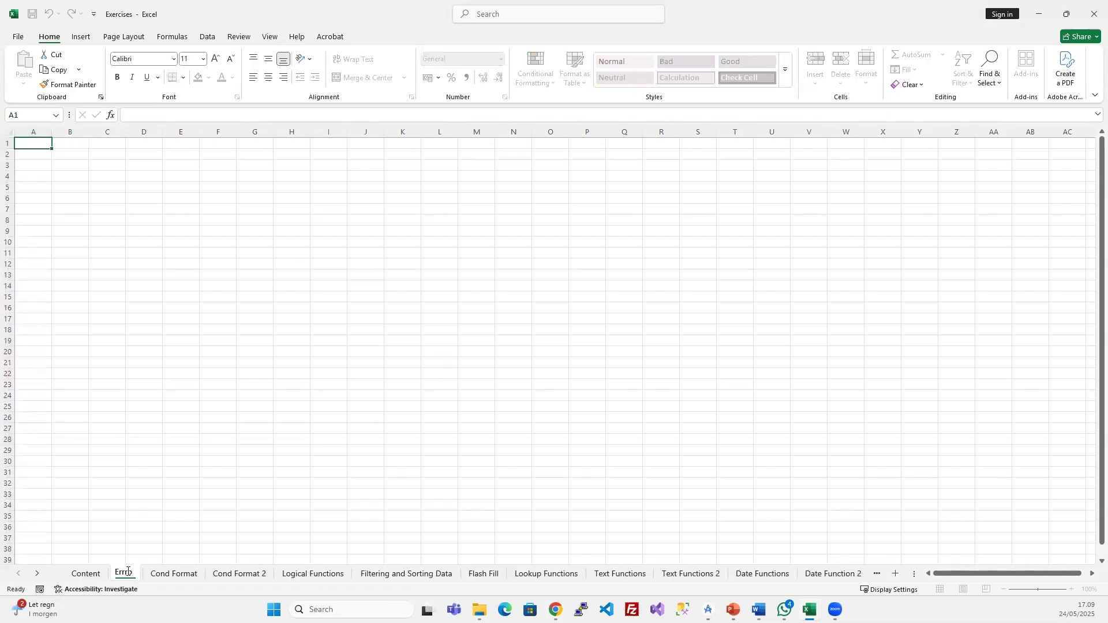
key(BackSpace)
key(BackSpace)
key(BackSpace)
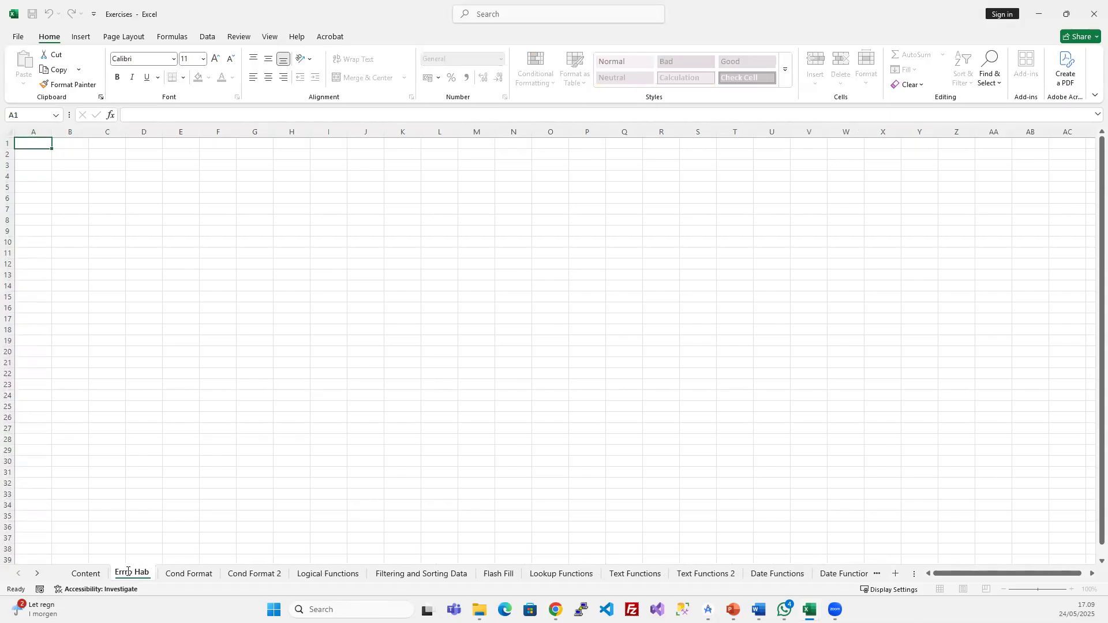
text(ndling)
key(Return)
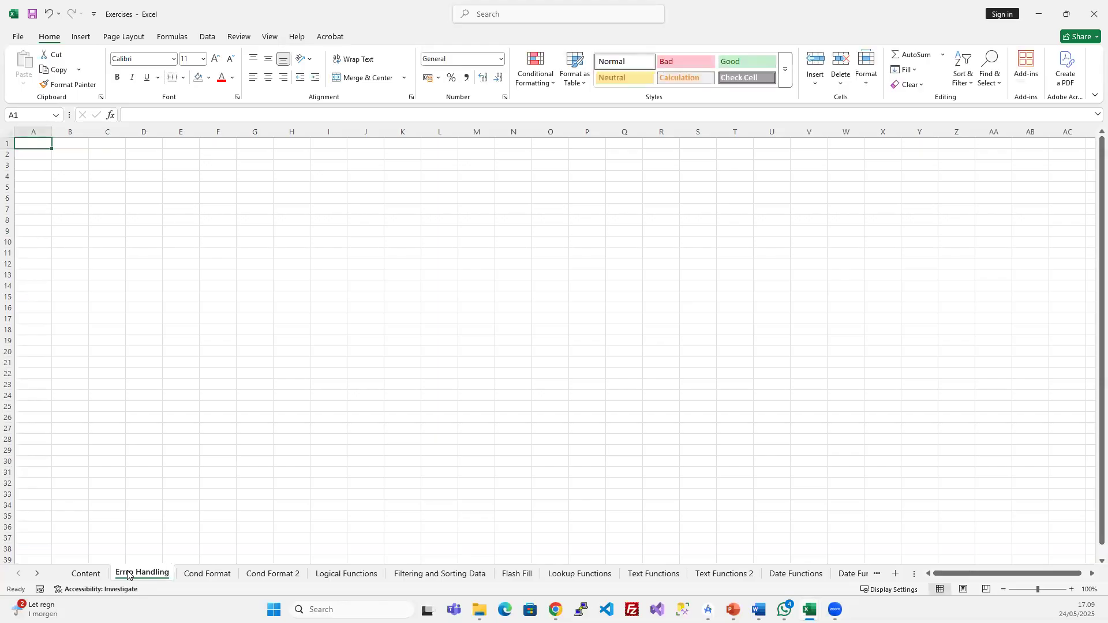
- Correct the misspelled 'Errro' so the tab reads Error Handling, then select B3
double_click(127, 572)
key(Left)
key(BackSpace)
key(BackSpace)
text(or)
key(Return)
click(78, 164)
- Widen column B and enter =100/0 in B3, producing #DIV/0!
drag(89, 136, 150, 136)
text(=)
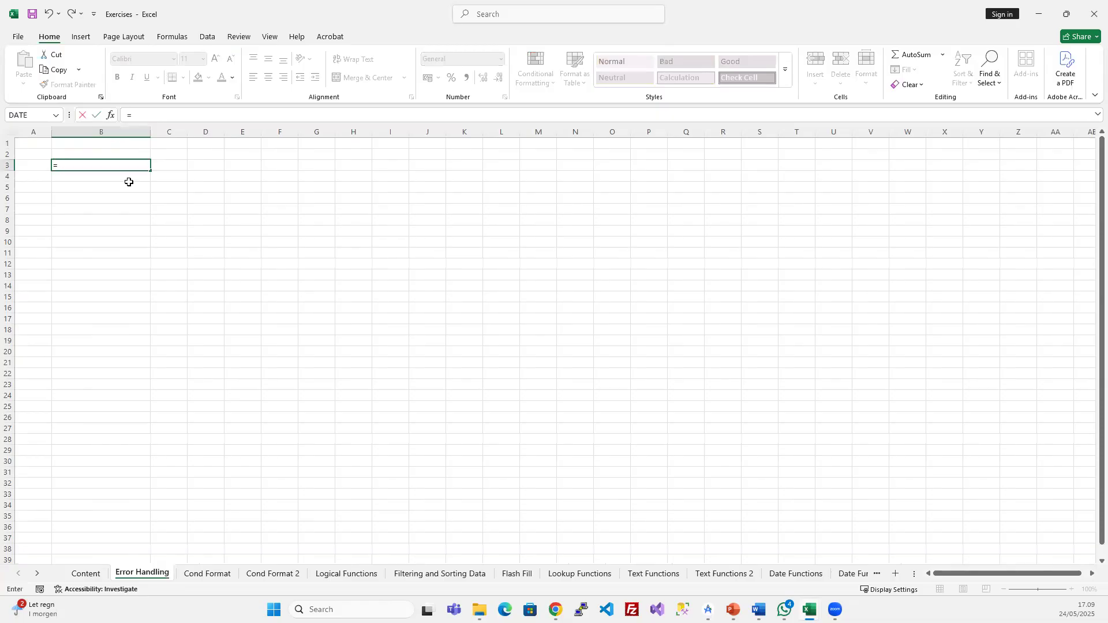
text(100/0)
key(Return)
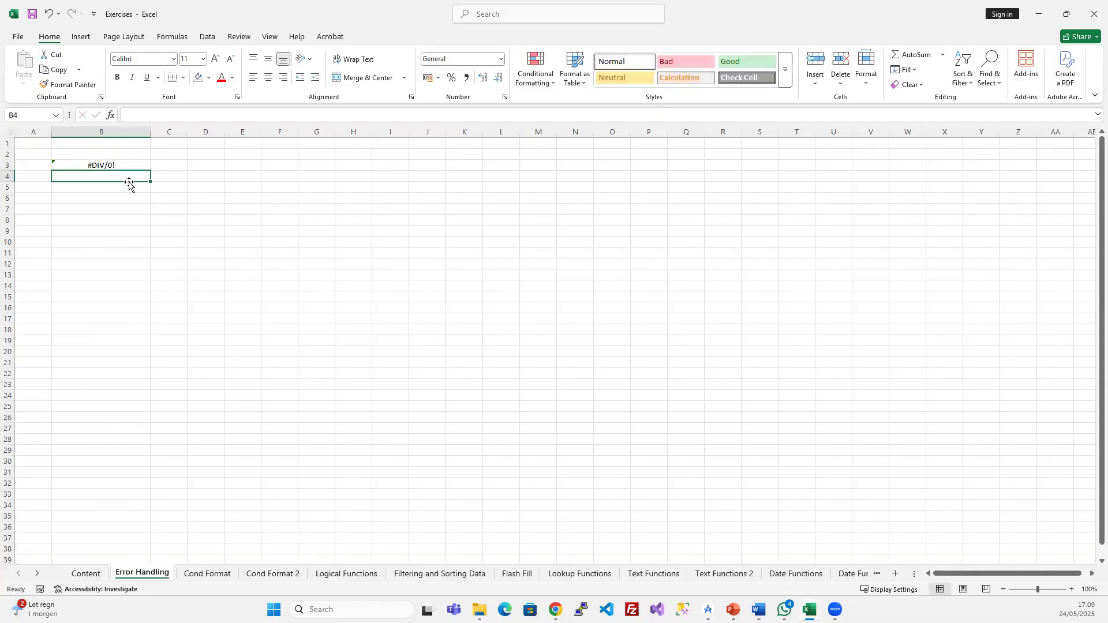
click(120, 168)
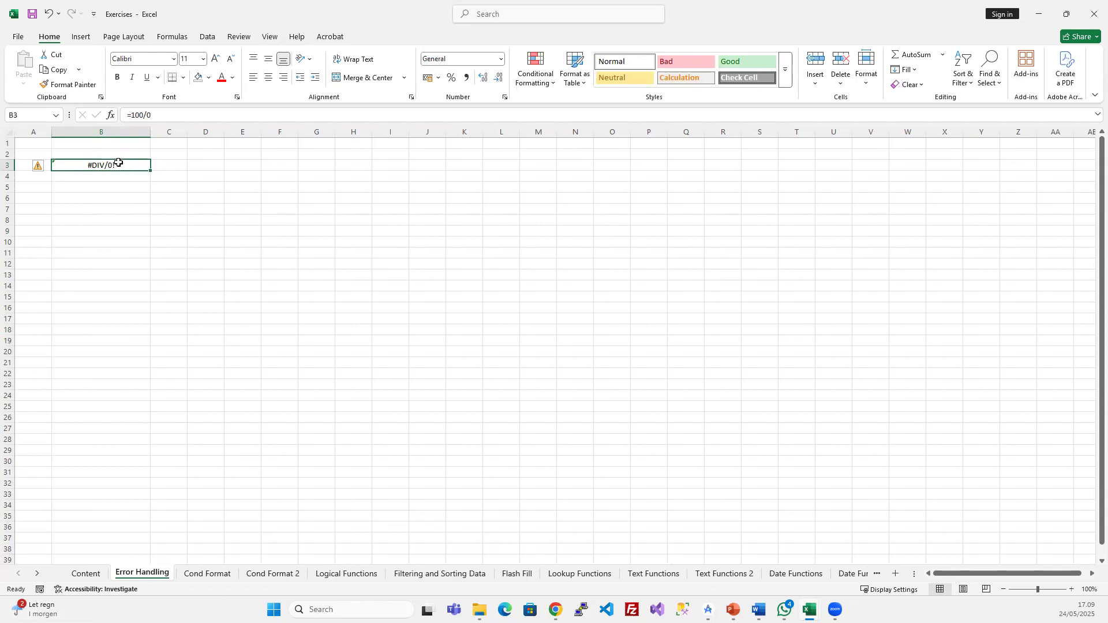
- Try =100/2 in B3, then undo back to the =100/0 version
click(169, 117)
key(BackSpace)
text(2)
key(Return)
key(ctrl+z)
click(601, 573)
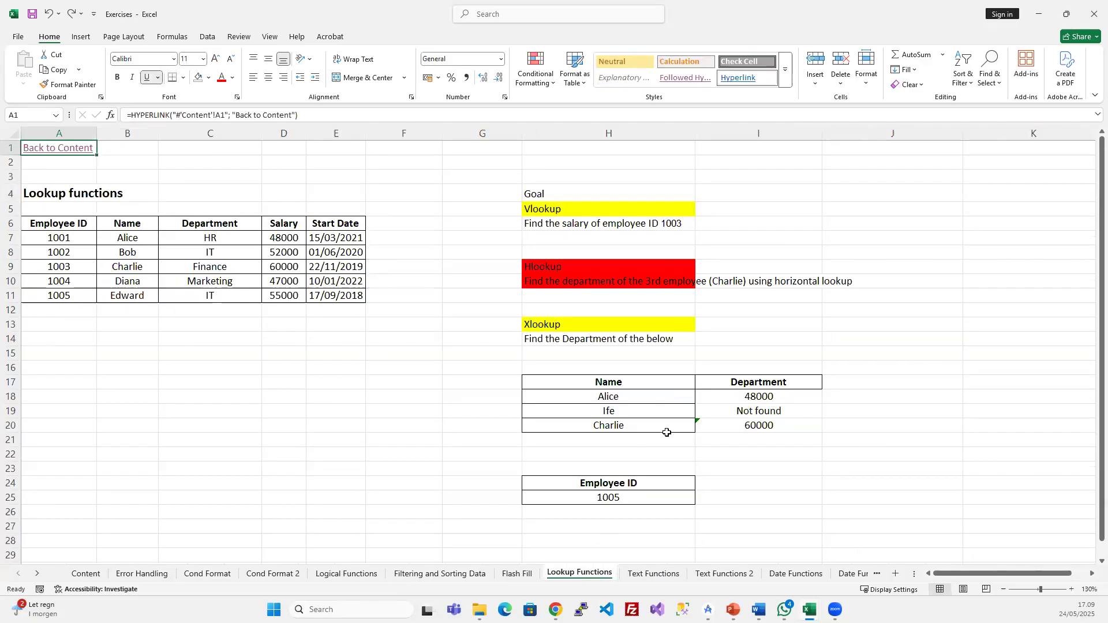
click(669, 407)
click(721, 408)
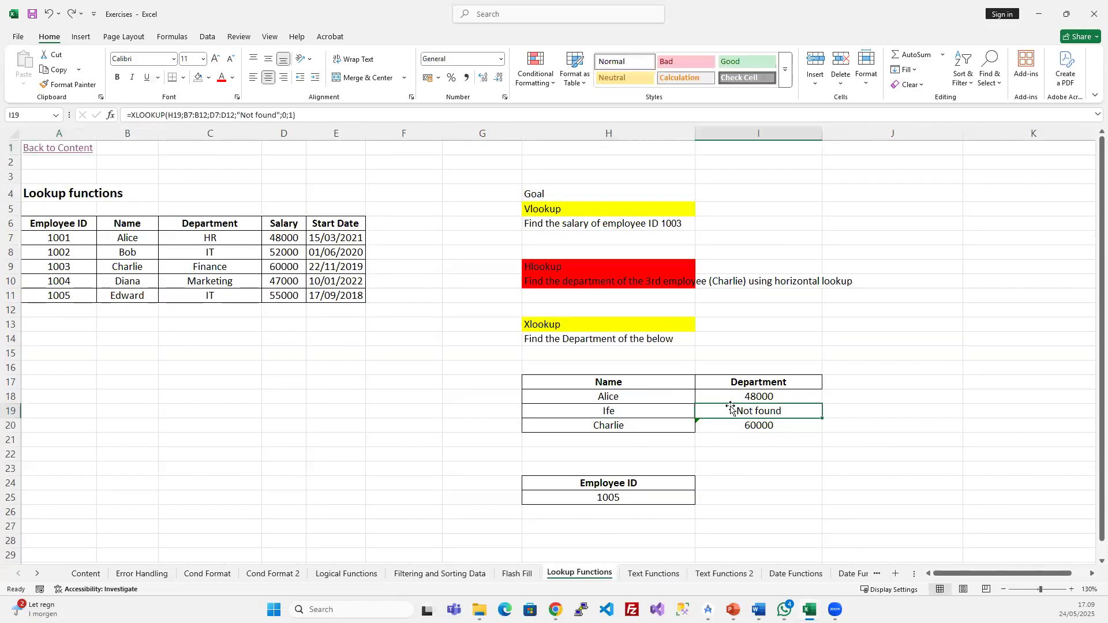
click(238, 116)
key(shift+End)
key(Delete)
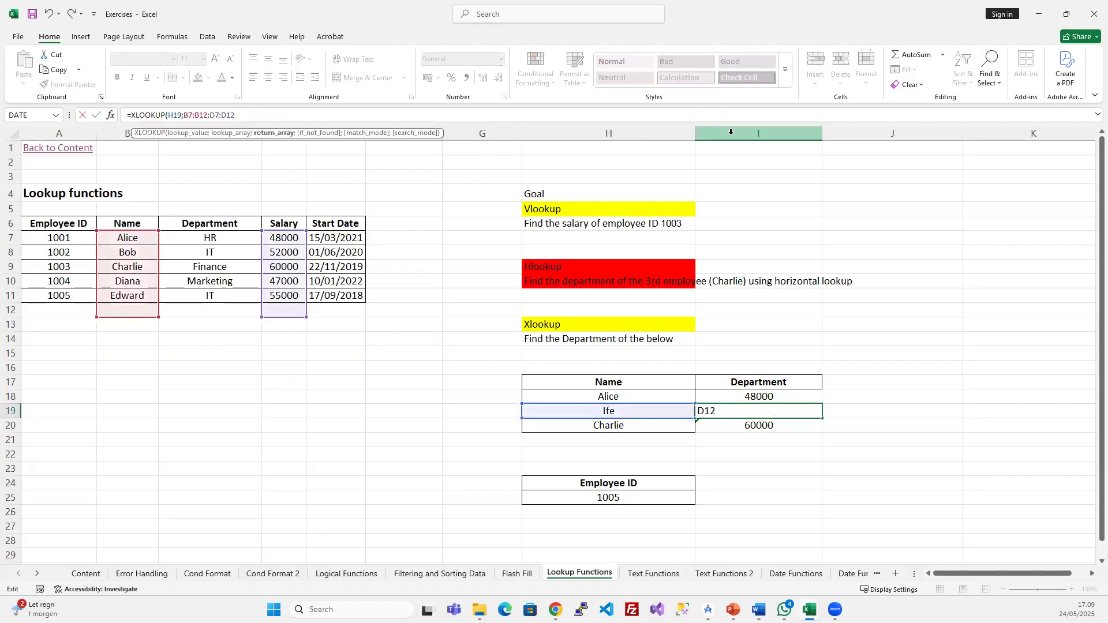
key(Return)
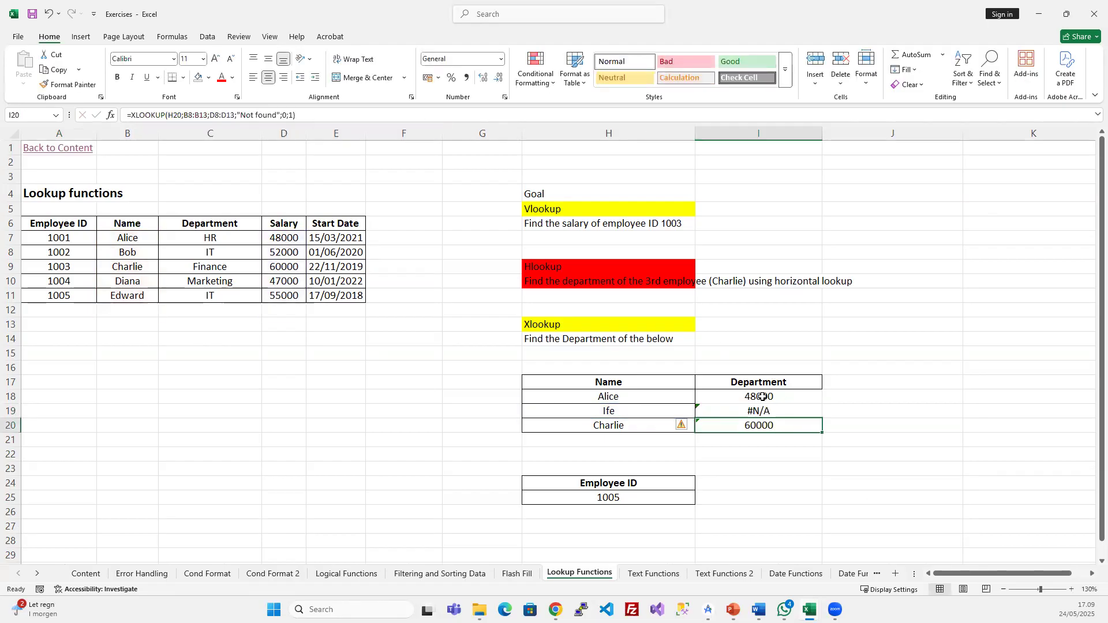
click(760, 411)
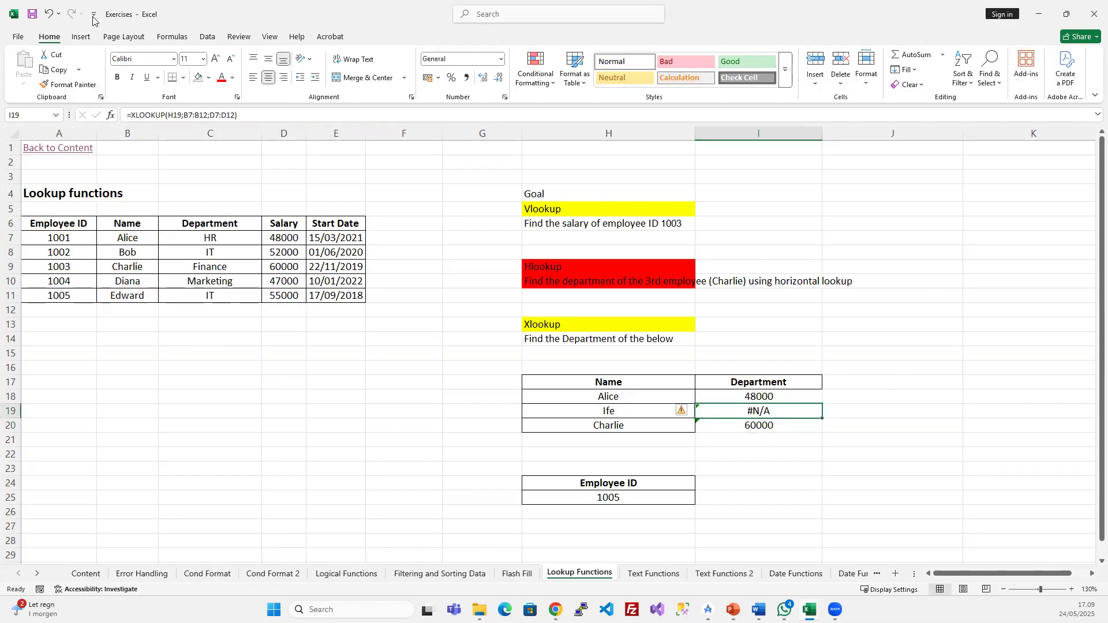
click(49, 14)
drag(240, 114, 278, 114)
key(Escape)
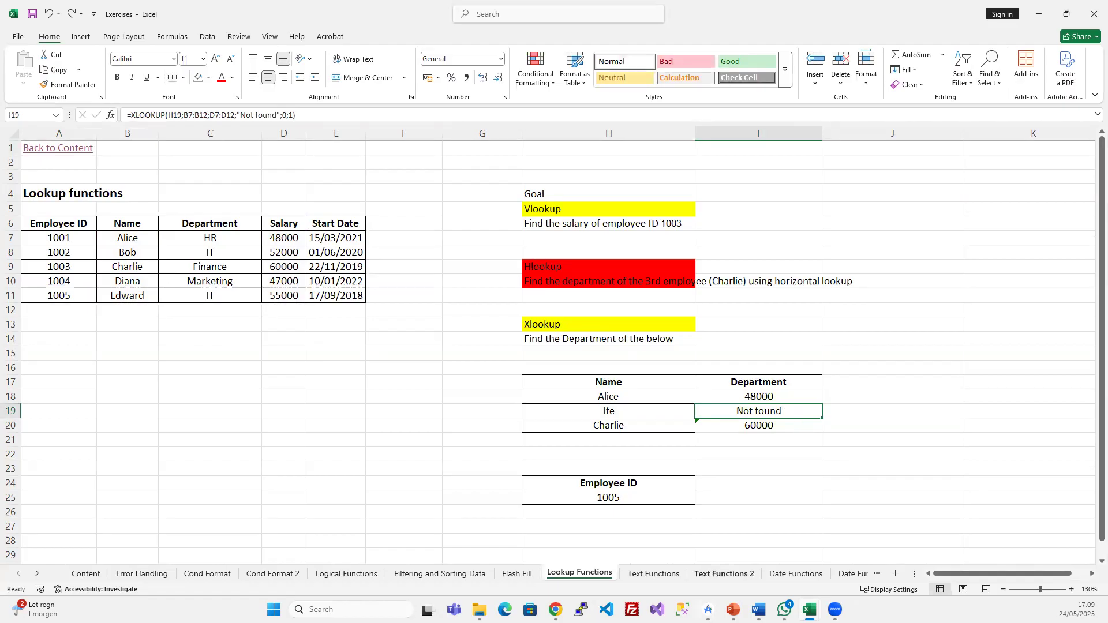
click(732, 609)
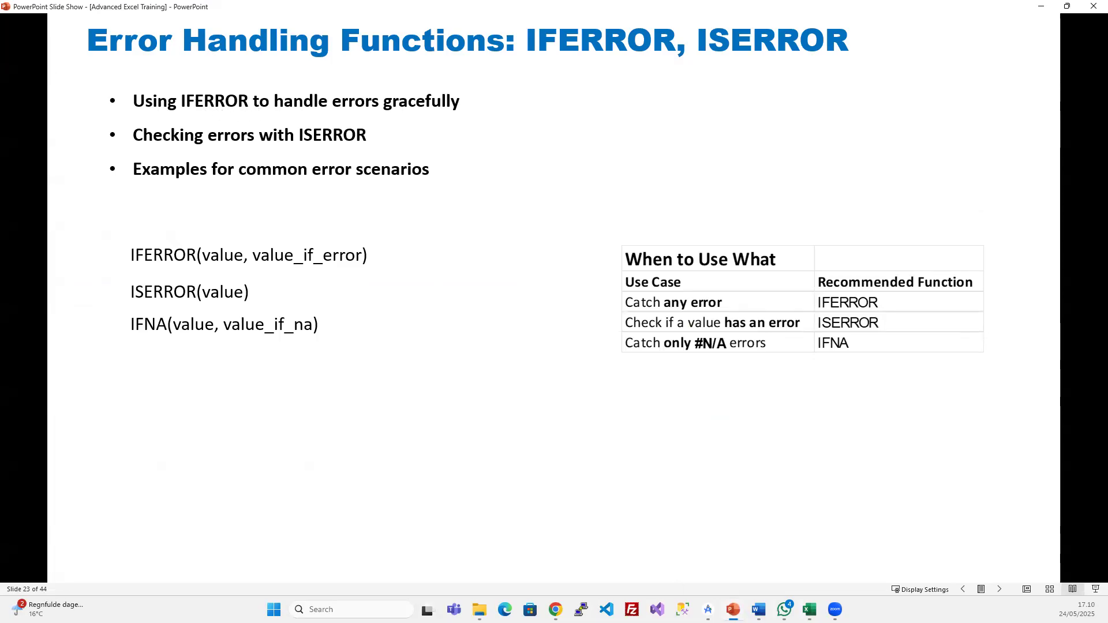
mouse_move(810, 610)
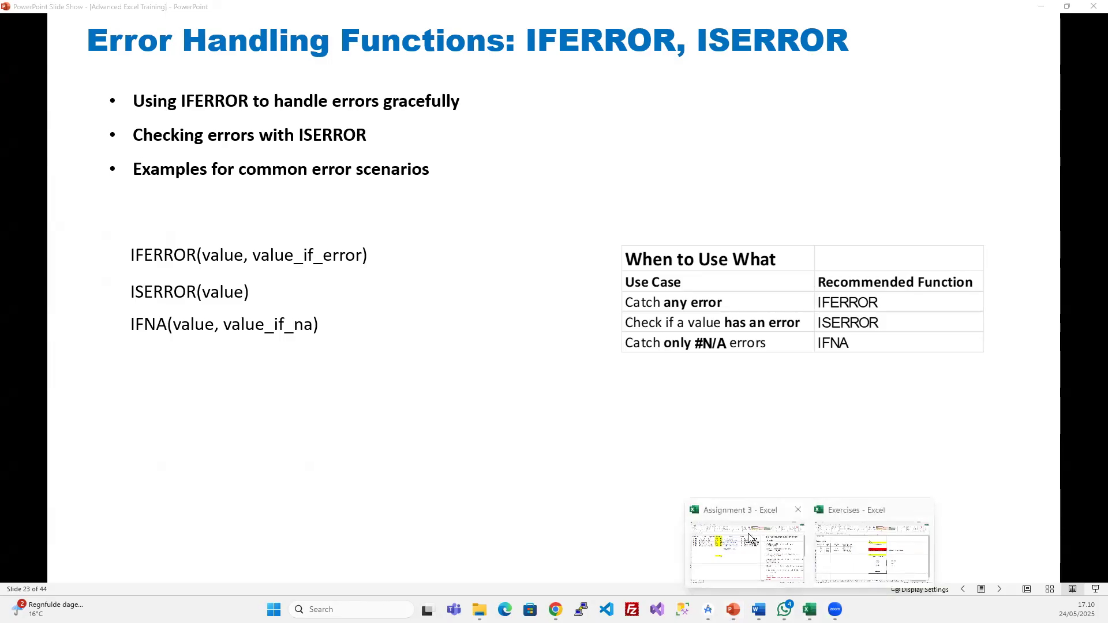
click(870, 542)
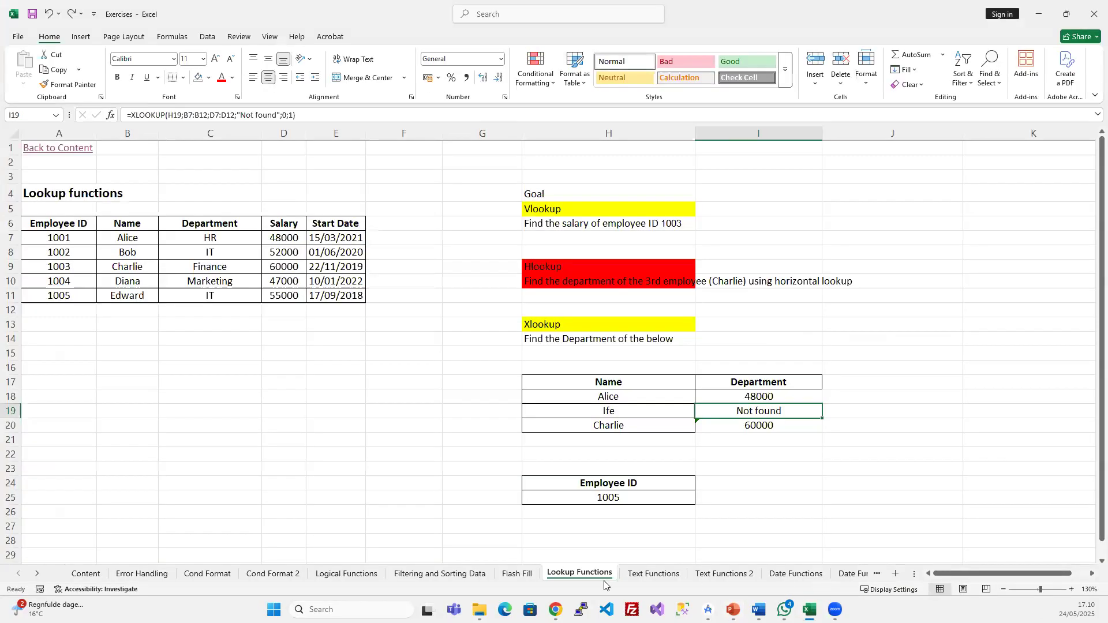
click(141, 573)
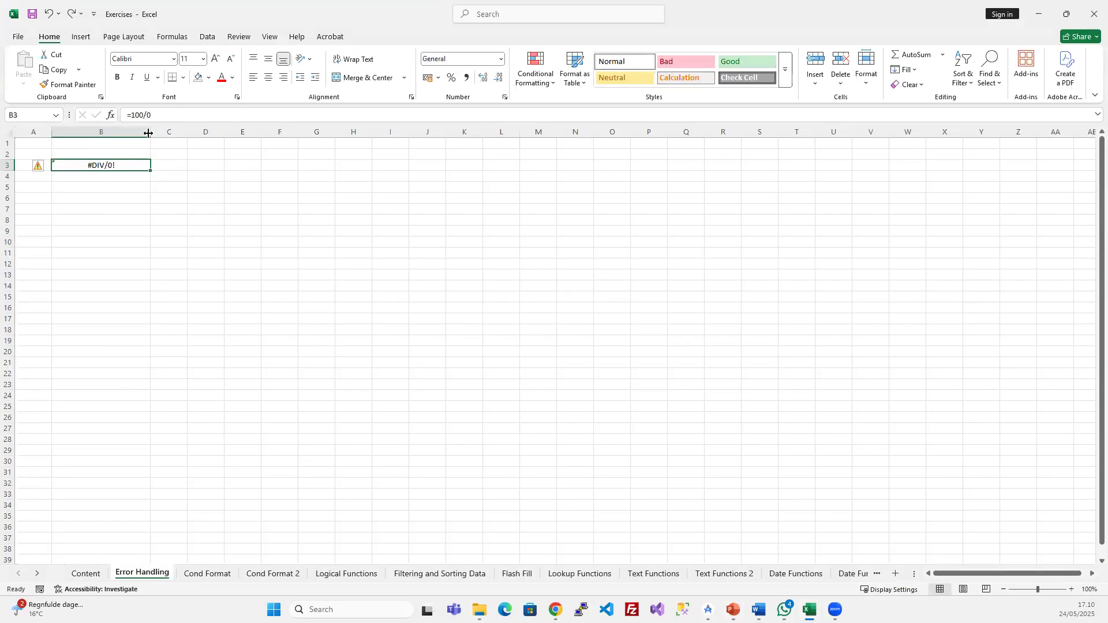
- Rewrite B3 as =IFERROR(100/0;"Error occurred") so it shows Error occurred
click(132, 113)
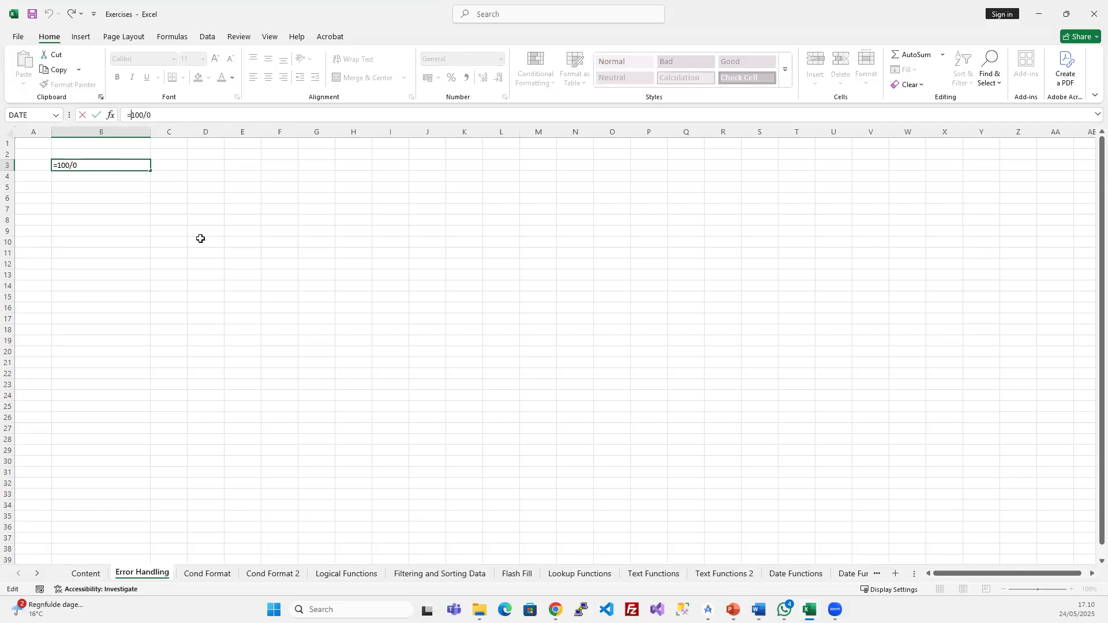
text(ife)
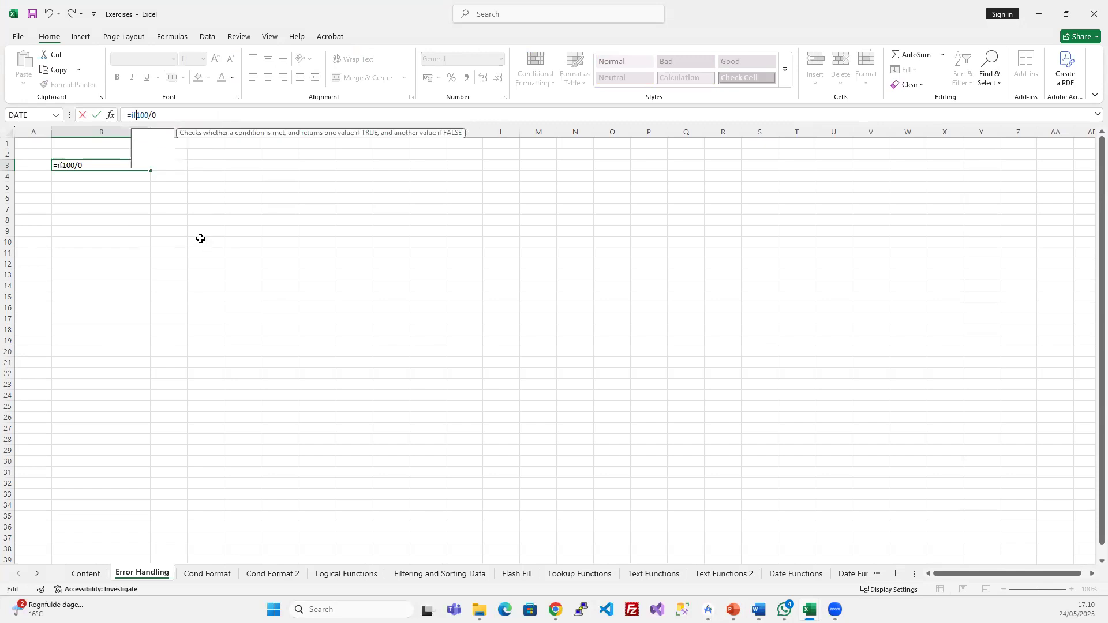
text(rror)
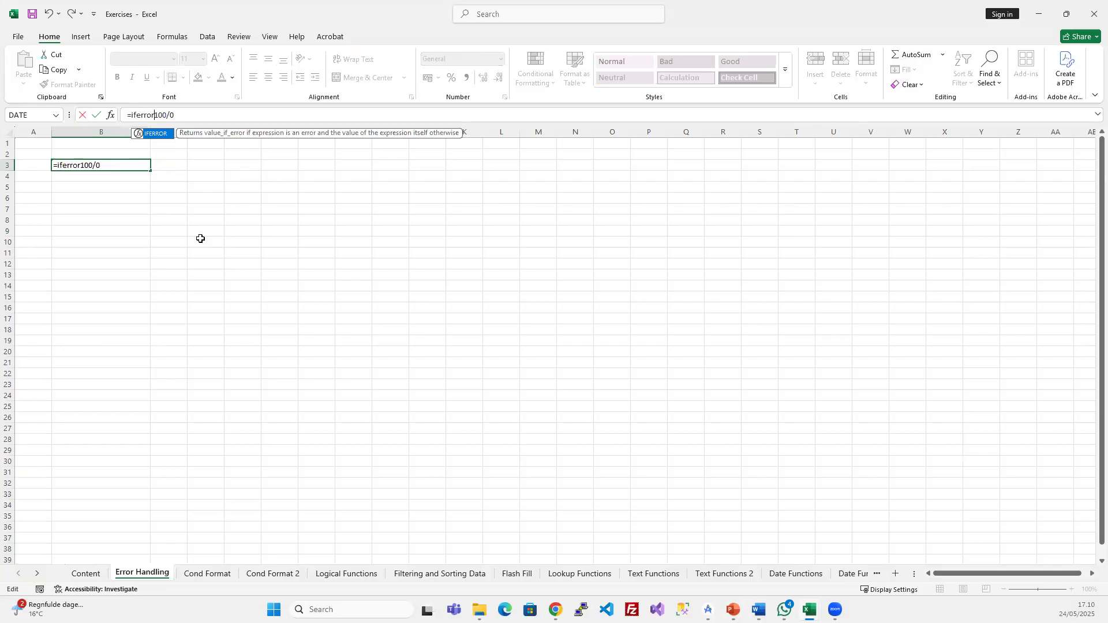
text((100/0)
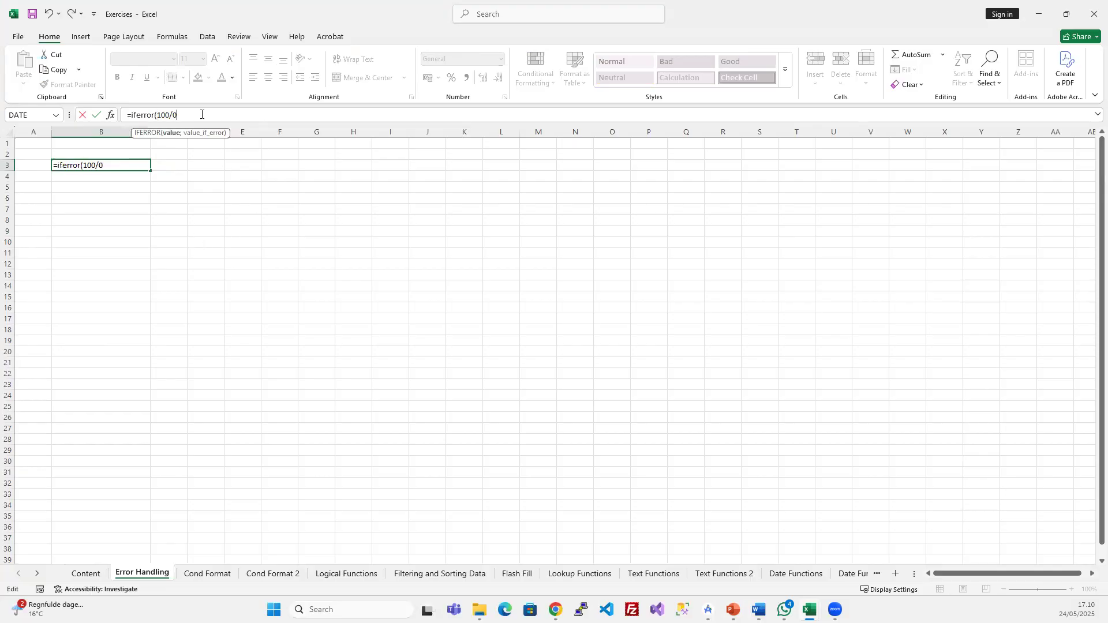
text())
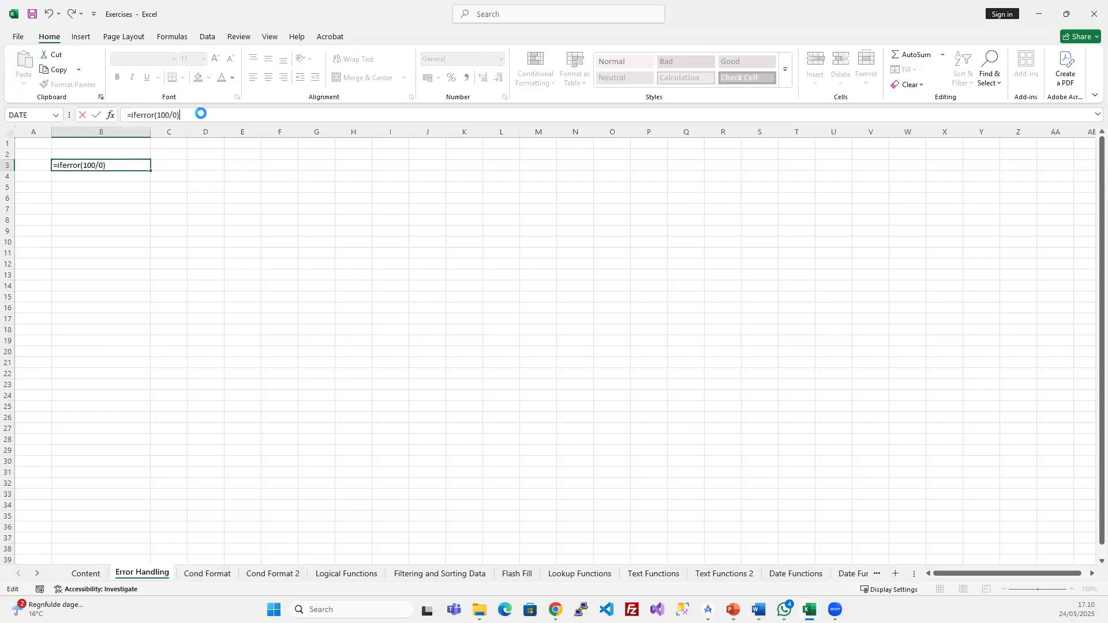
key(Return)
click(555, 337)
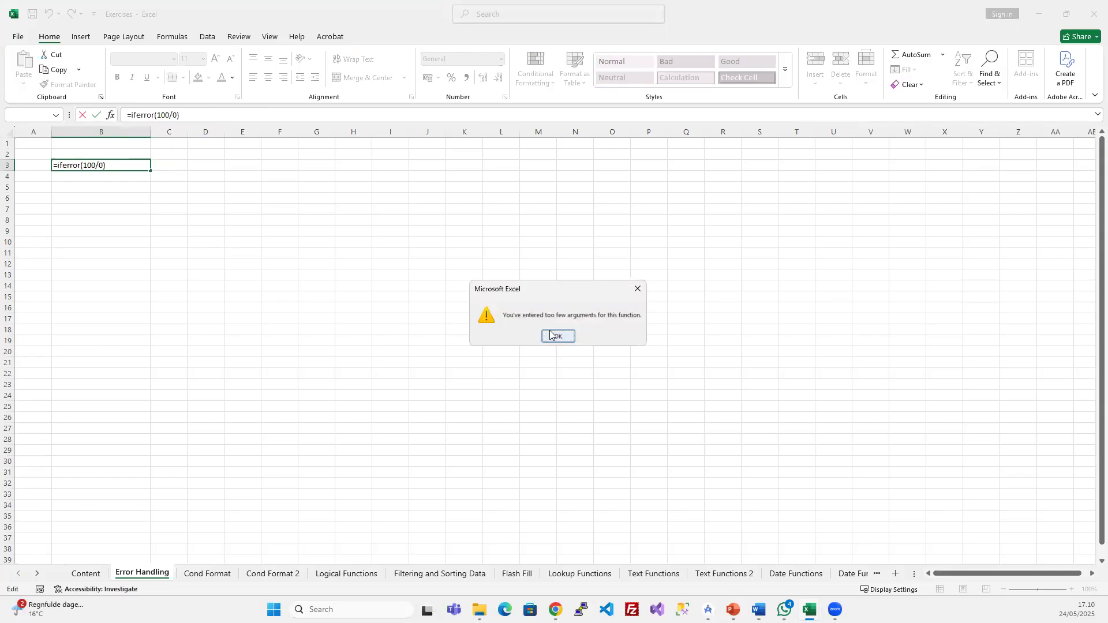
key(BackSpace)
text(;)
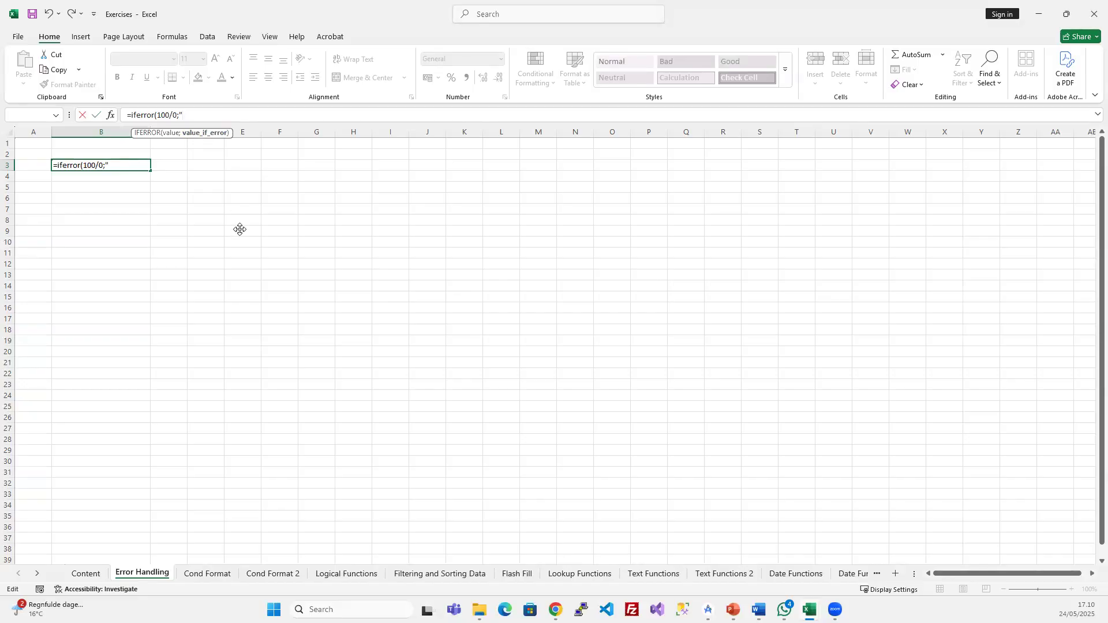
text("Error occured)
key(BackSpace)
key(BackSpace)
text(red"=)
key(Return)
key(Return)
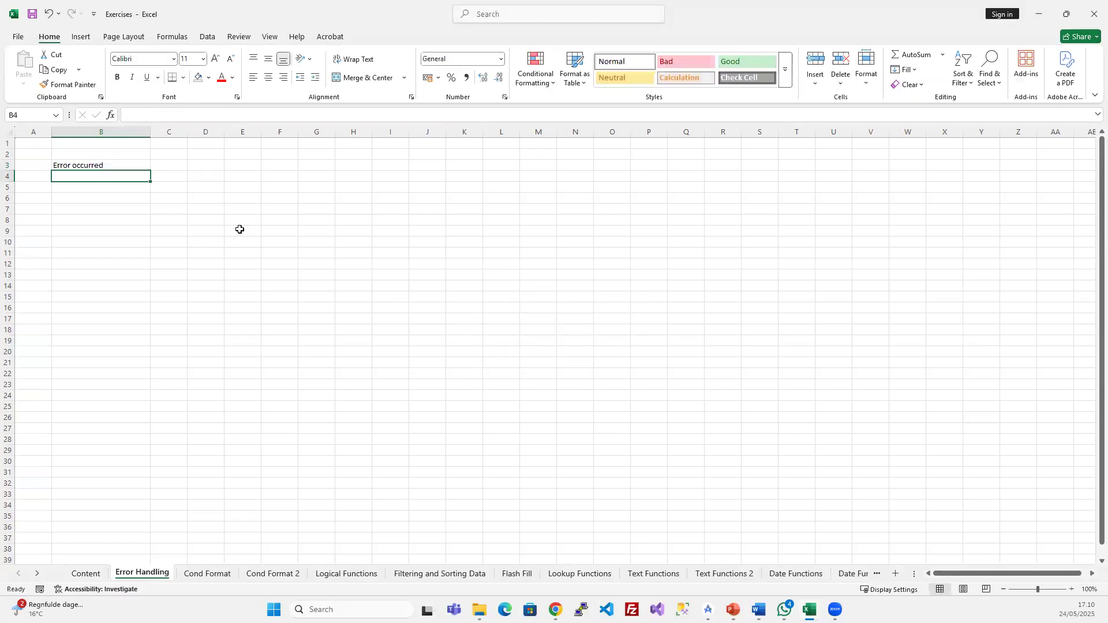
- Review B3's IFERROR formula, then switch to the Lookup Functions sheet
click(110, 166)
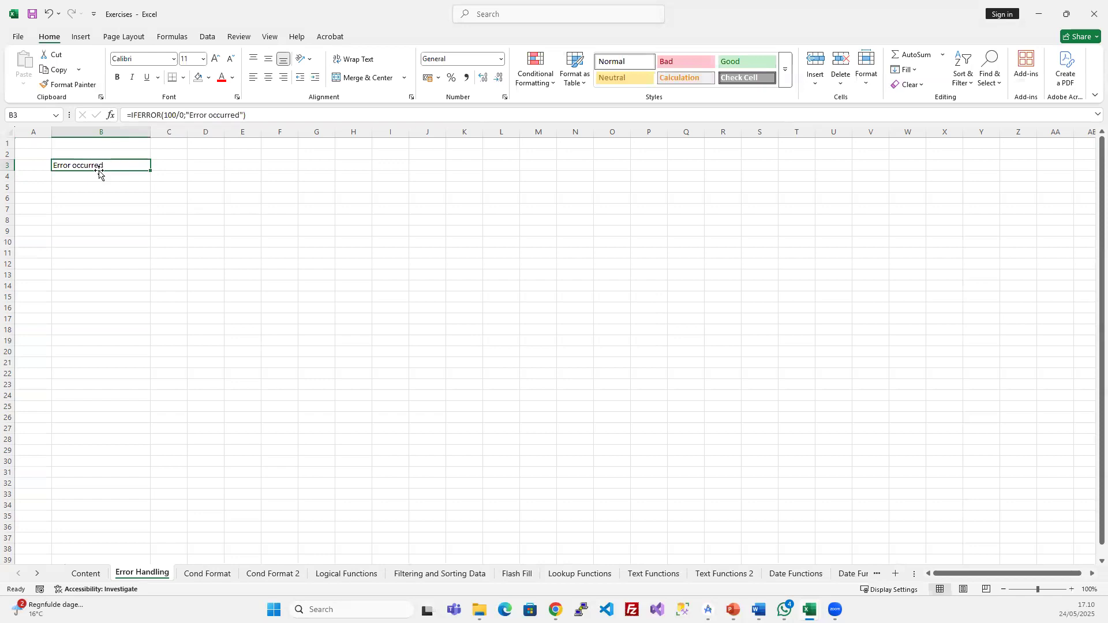
drag(163, 114, 244, 114)
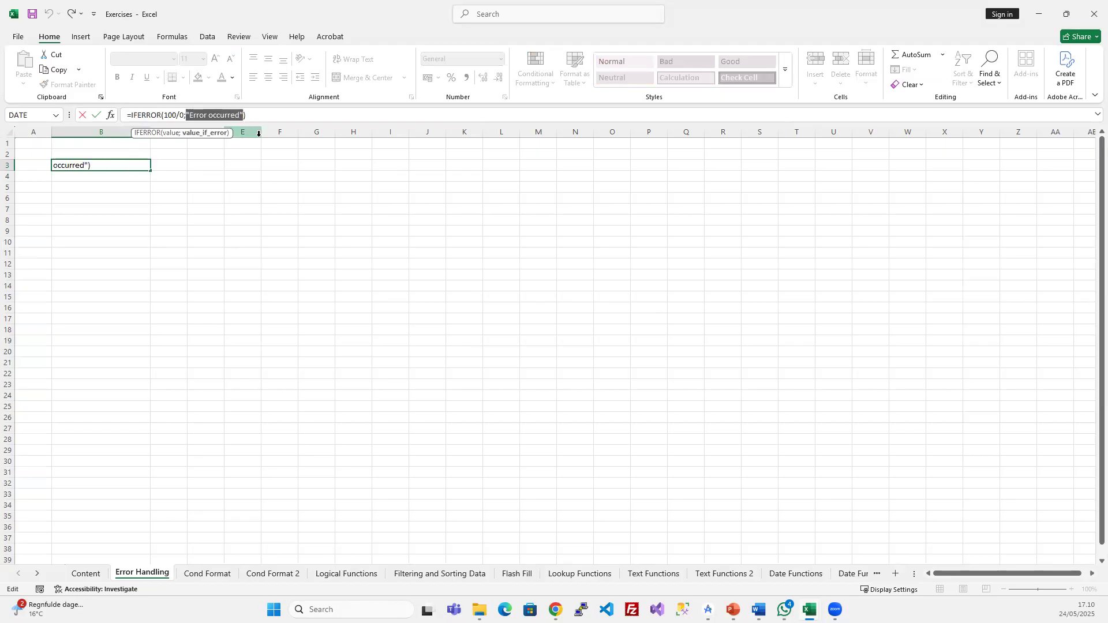
key(Return)
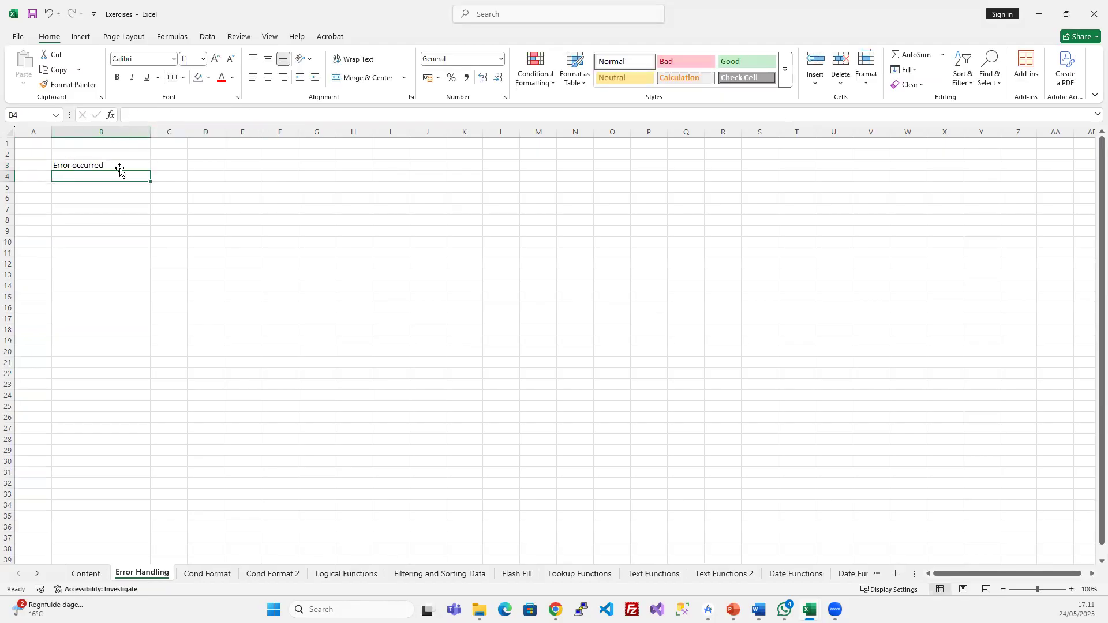
click(316, 220)
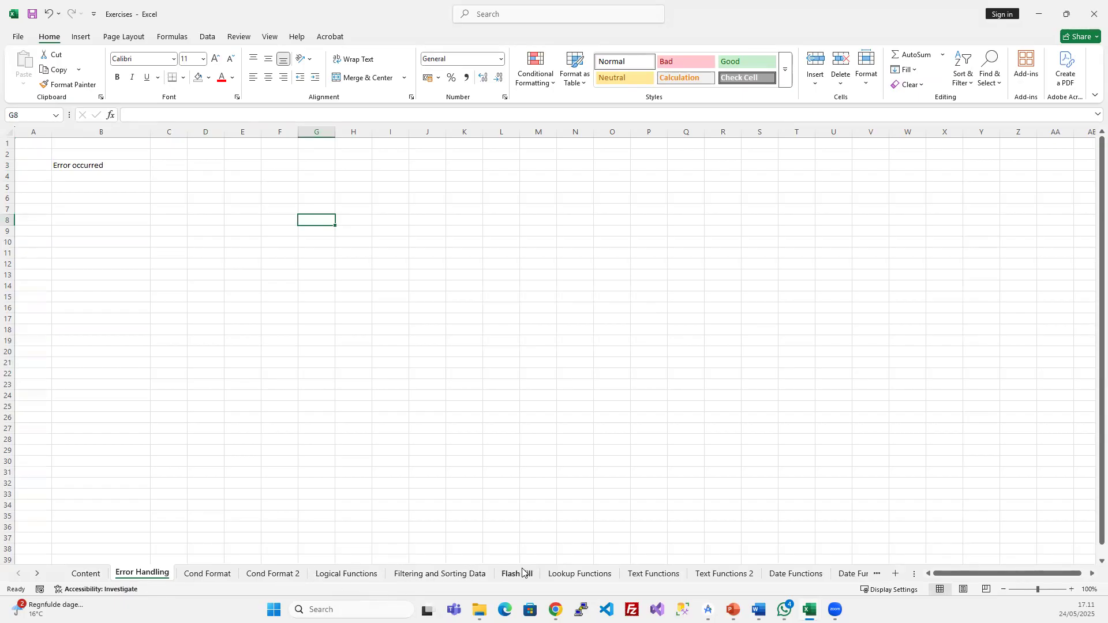
click(580, 573)
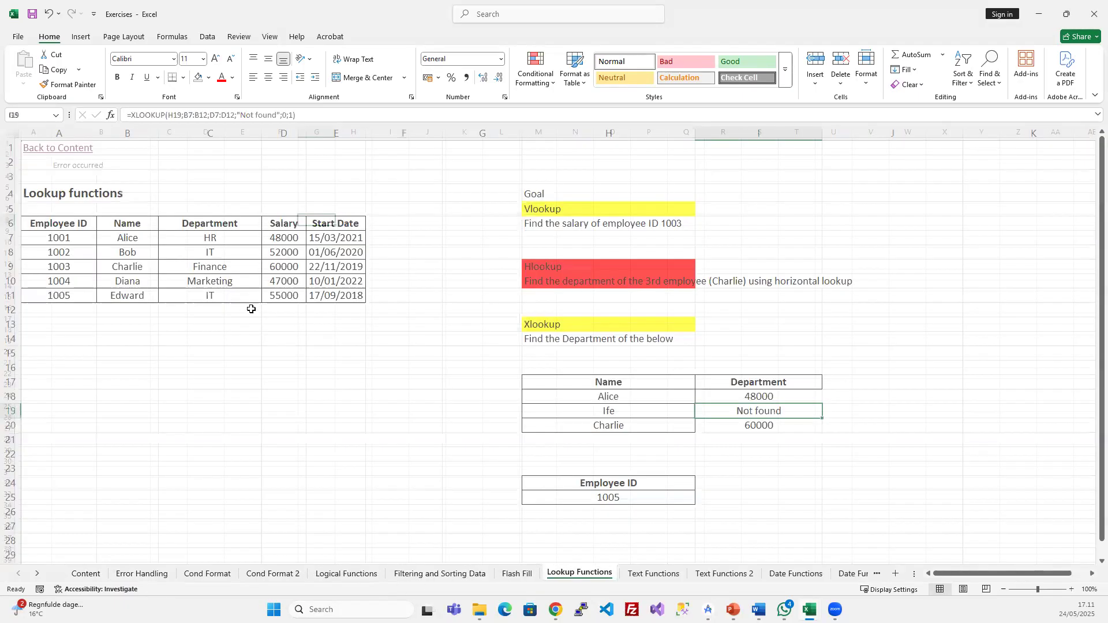
click(415, 248)
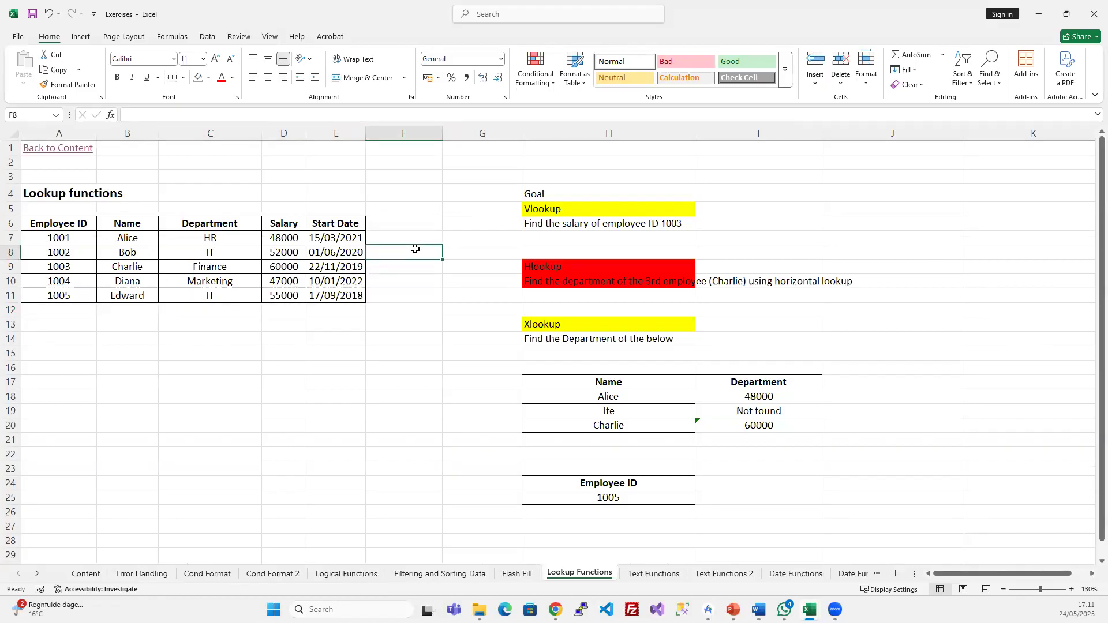
- Back on Error Handling, type Name and Salary headers in D2:E2
click(139, 574)
click(175, 167)
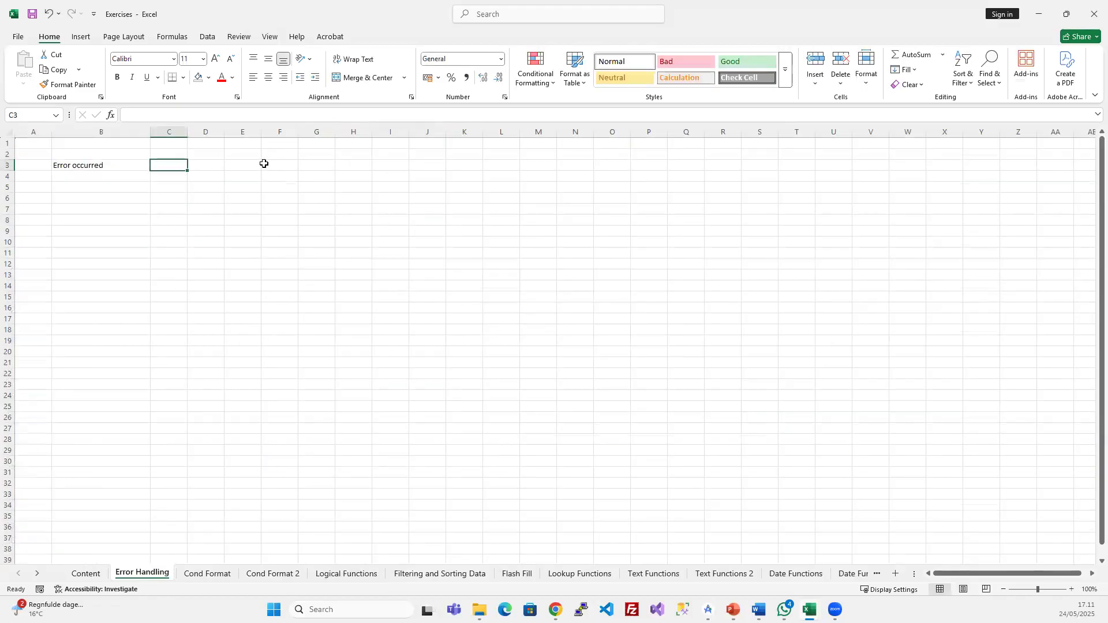
click(199, 153)
text(Namme)
key(BackSpace)
key(BackSpace)
key(Tab)
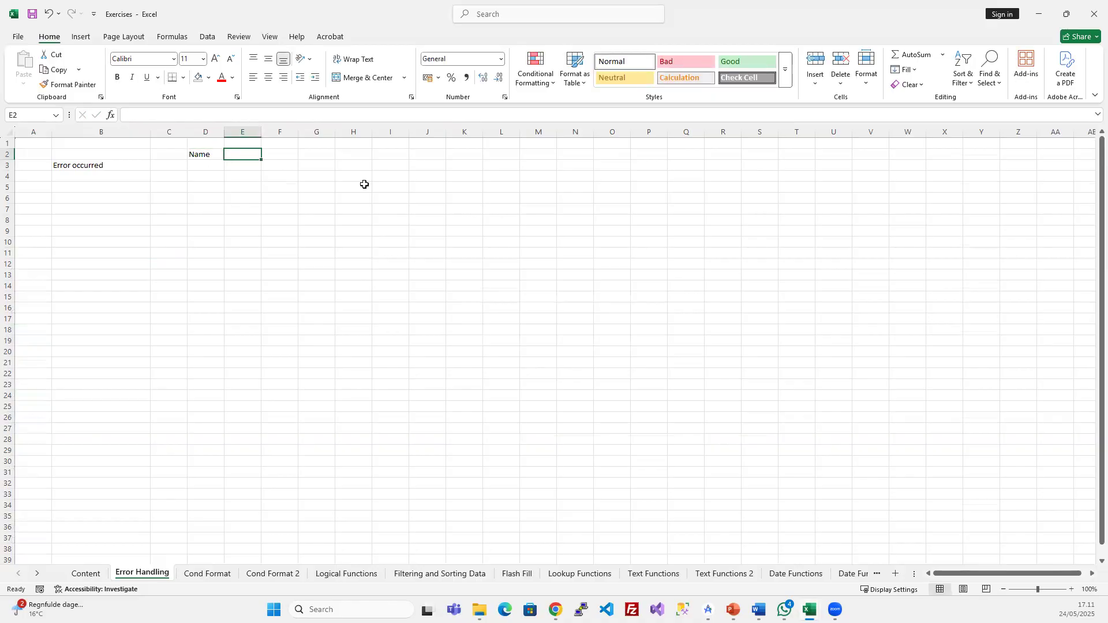
text(Salary)
key(Return)
- Enter the first two names in D3:D4 with salaries 1000 and 2000
key(Left)
text(Flore)
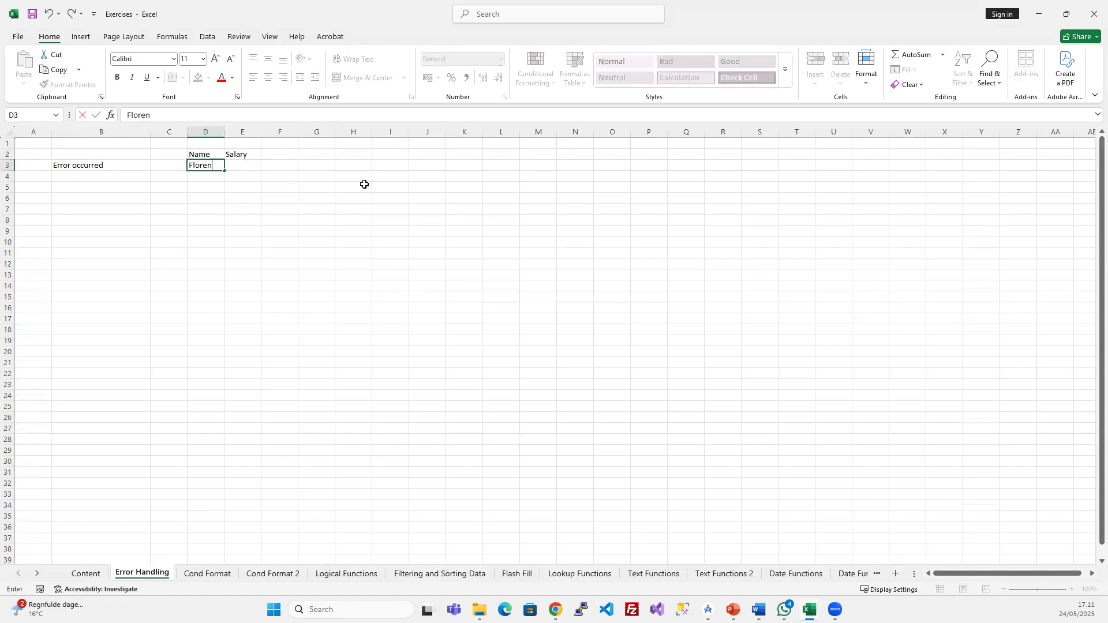
text(nce)
key(Tab)
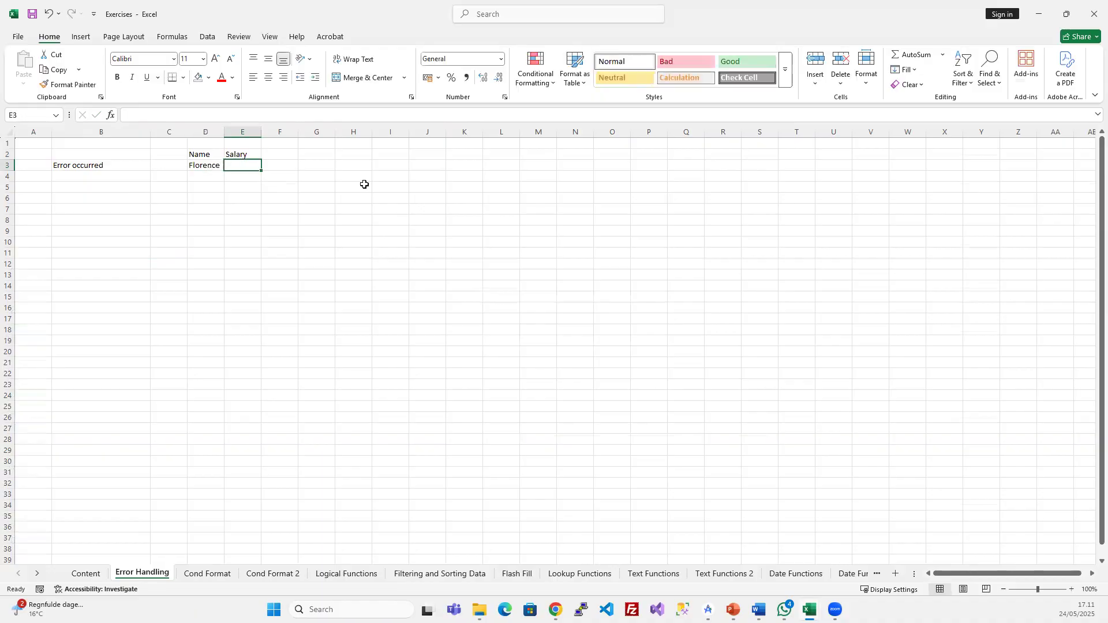
text(1000)
key(Return)
key(Left)
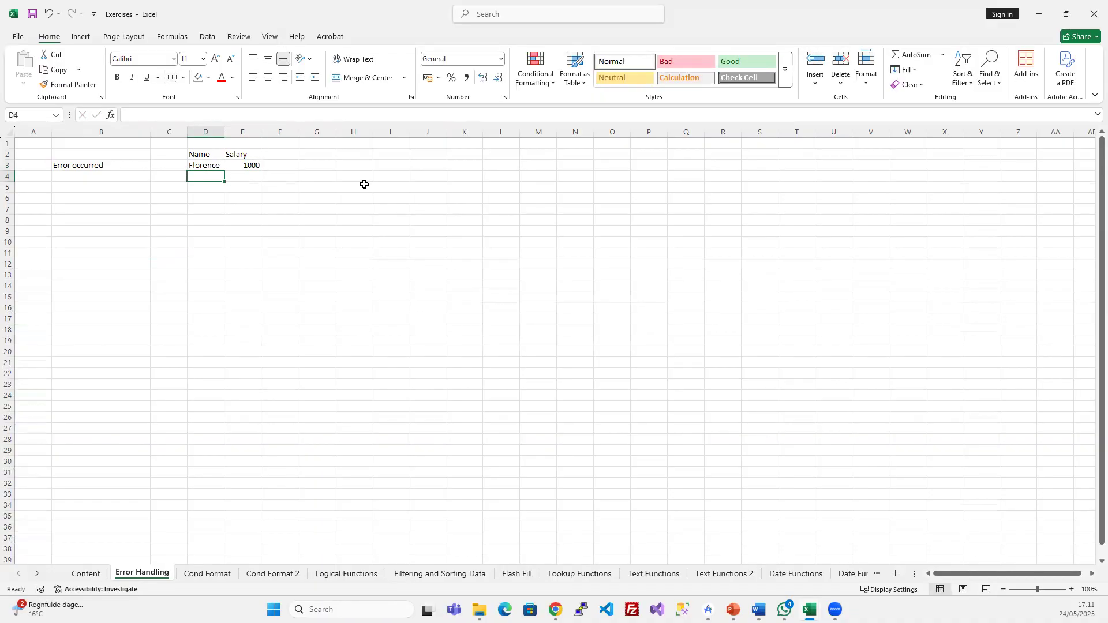
text(Glory)
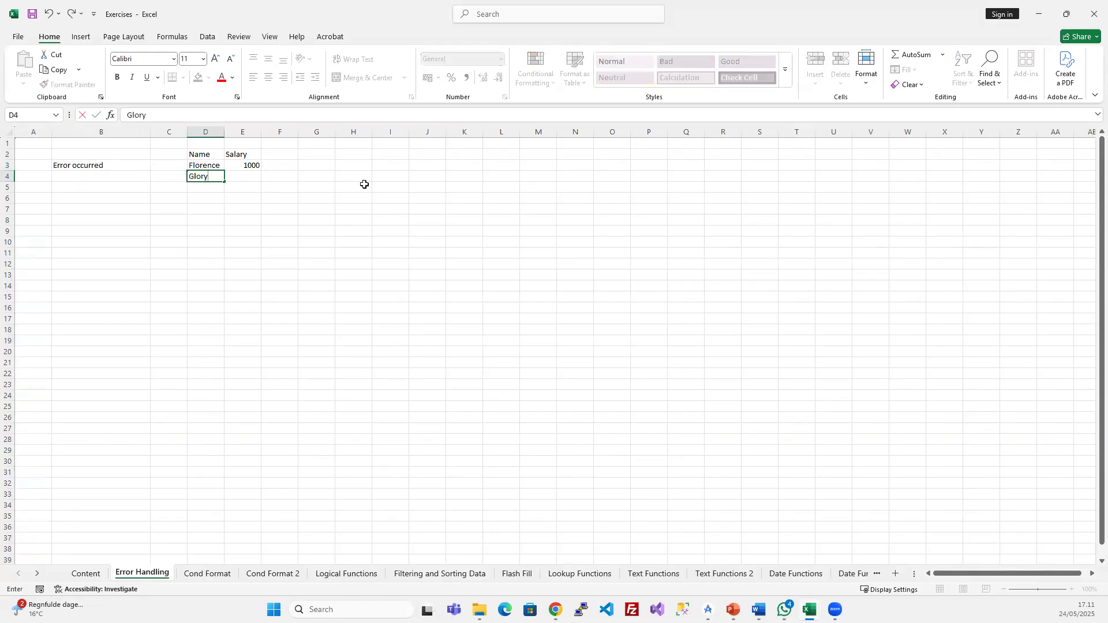
key(Tab)
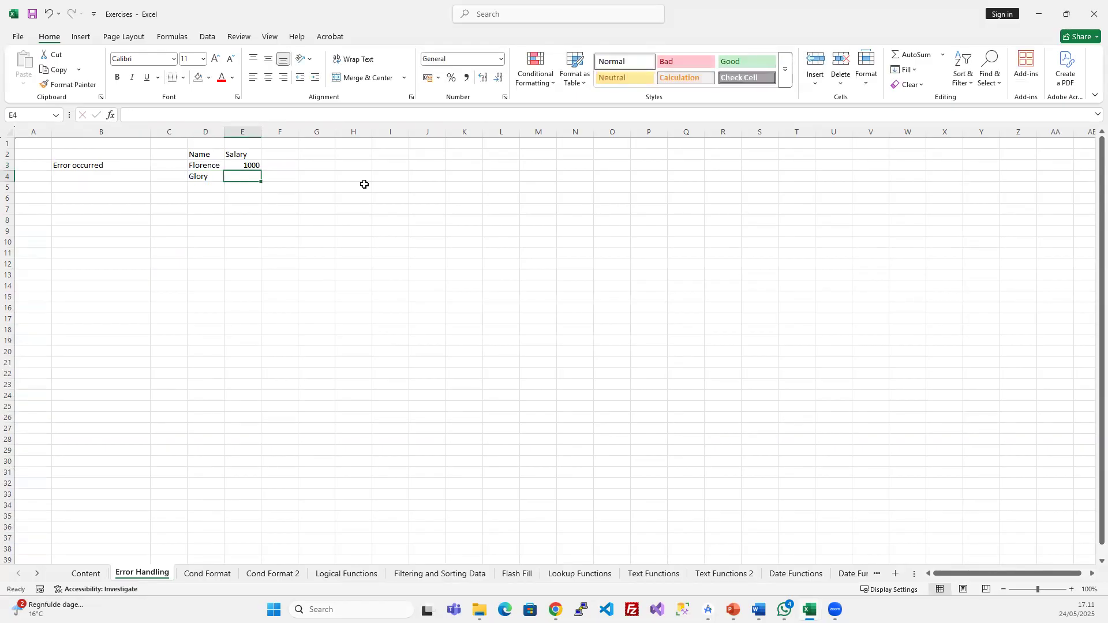
text(2000)
key(Return)
- Add the third name in D5 with salary 1500
key(Left)
key(Right)
key(Left)
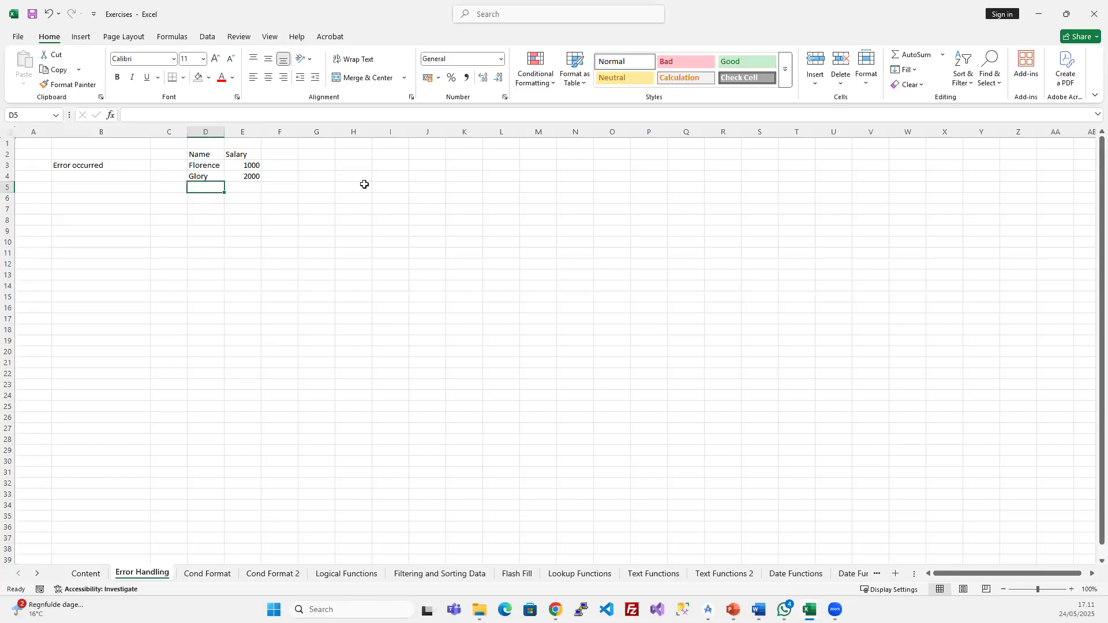
text(Jane)
key(Tab)
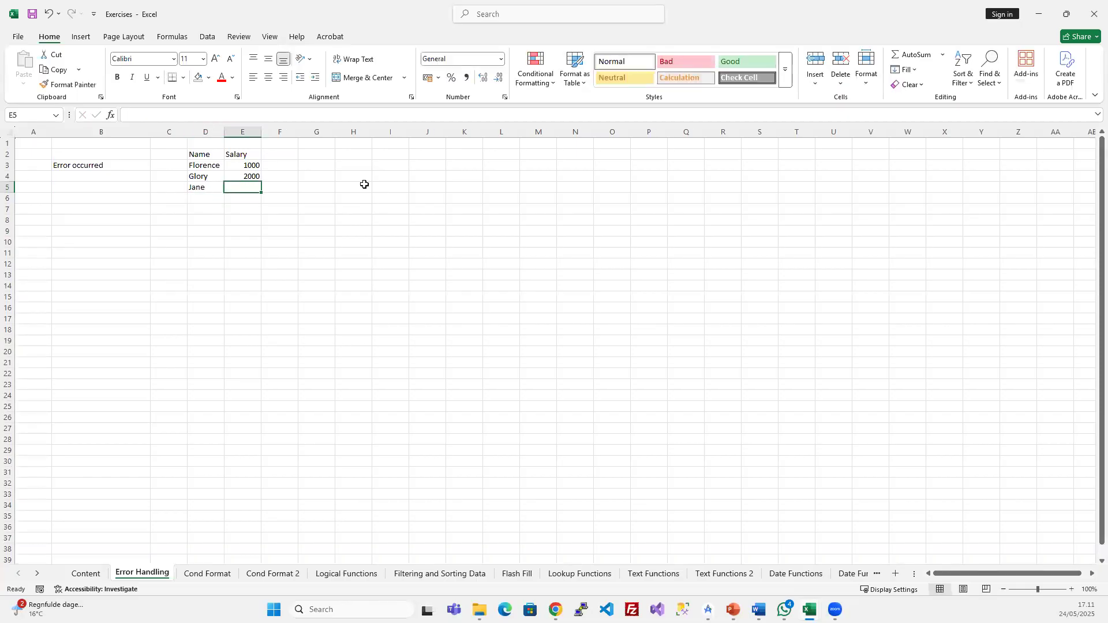
text(1500)
key(Return)
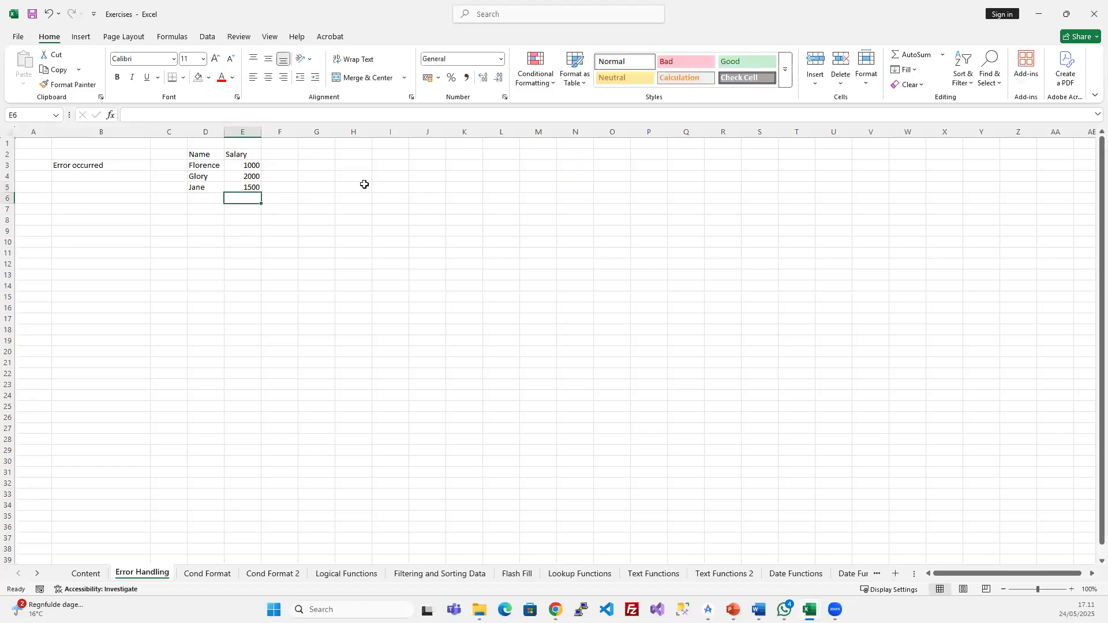
- Add a fourth name in D6, leaving its salary empty
click(347, 198)
click(286, 156)
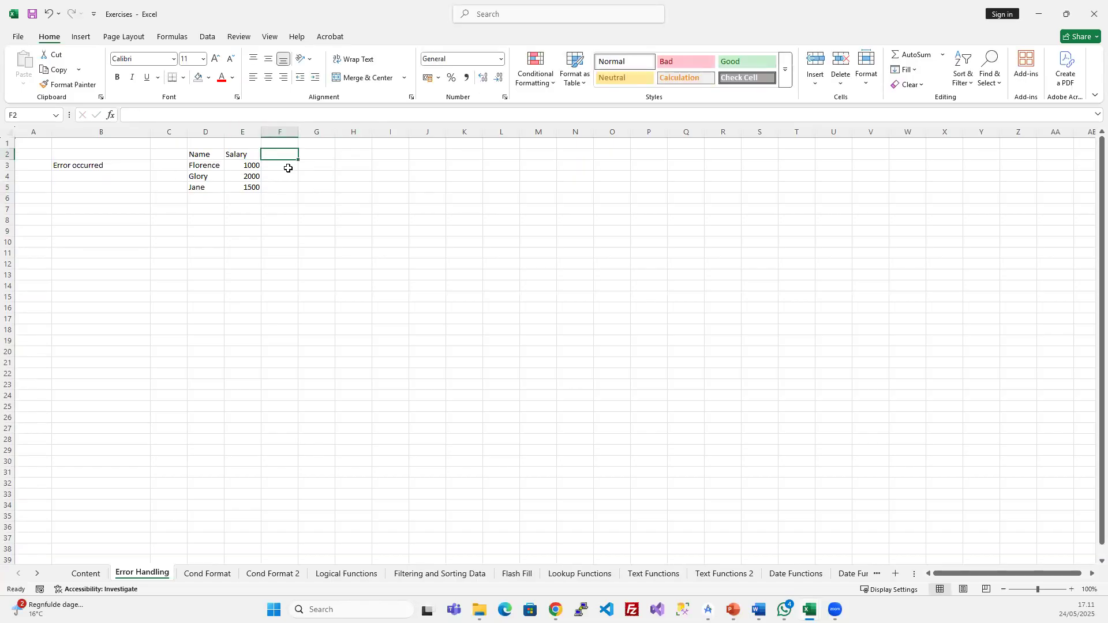
click(205, 198)
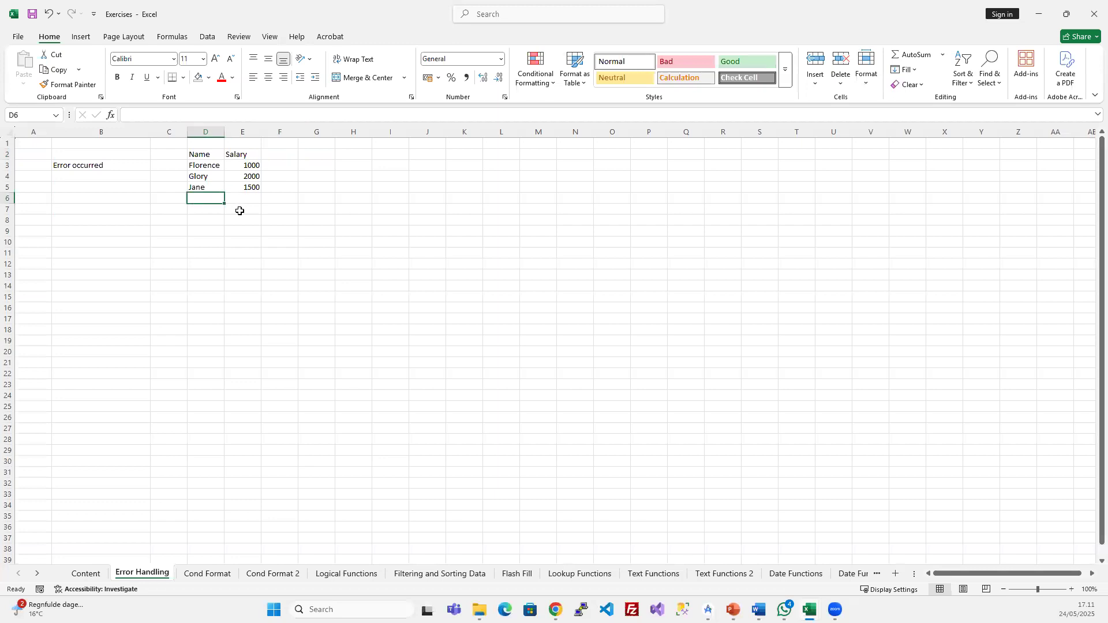
text(Joe)
key(Tab)
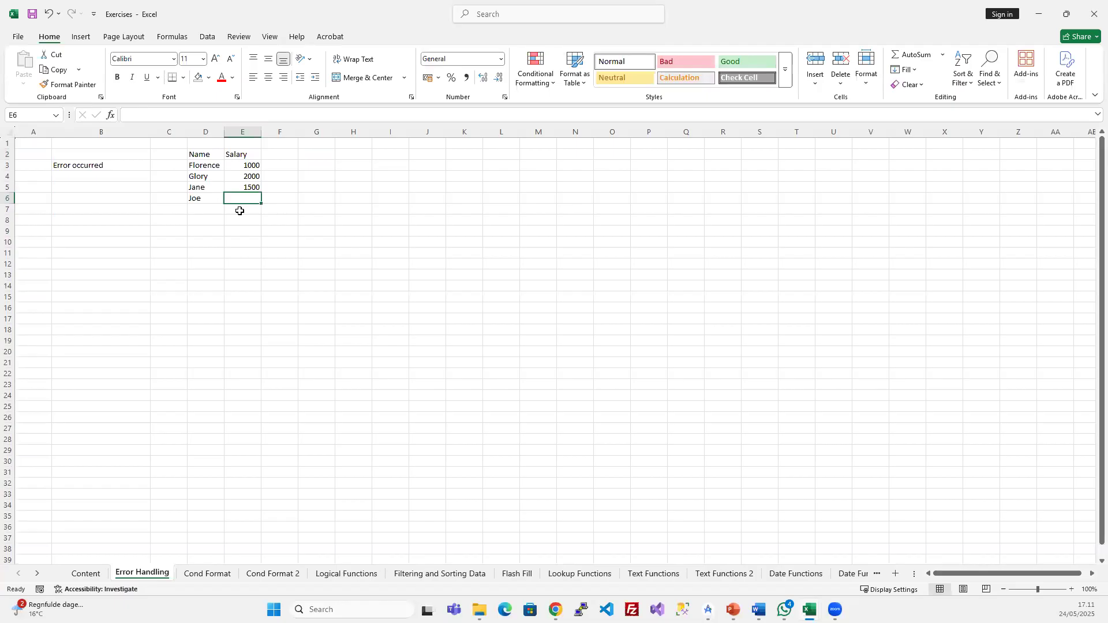
- Rename the E2 header to Yearly Salary and widen column E
double_click(243, 153)
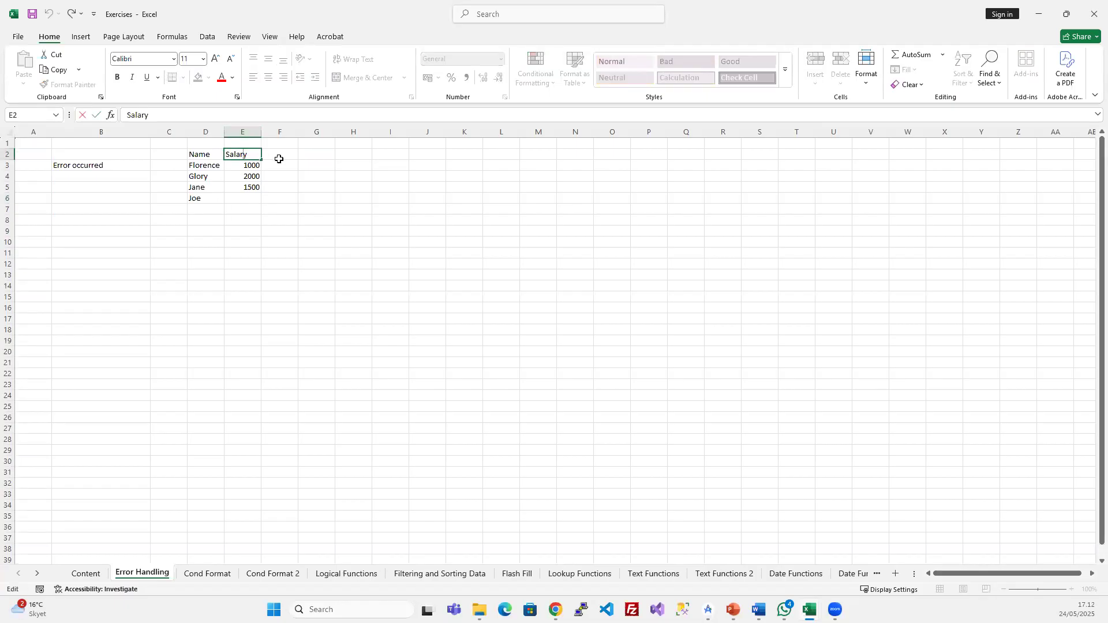
text(Yearly)
key(Return)
double_click(261, 131)
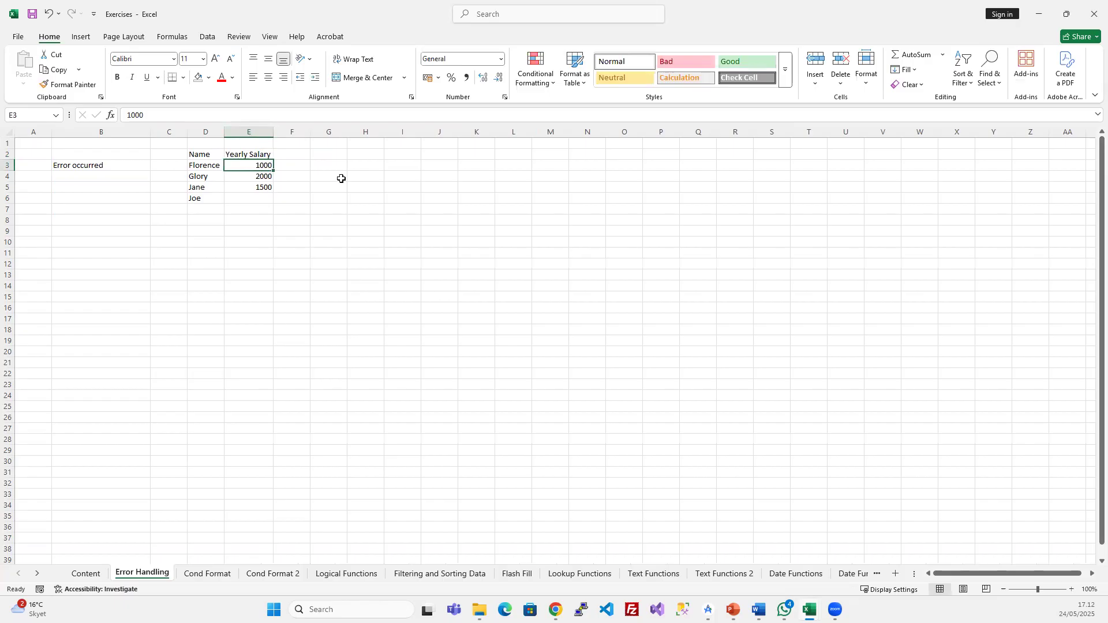
click(267, 126)
click(277, 187)
drag(274, 128, 281, 128)
- Add a Monthly Salary header in F2 and widen column F
click(310, 151)
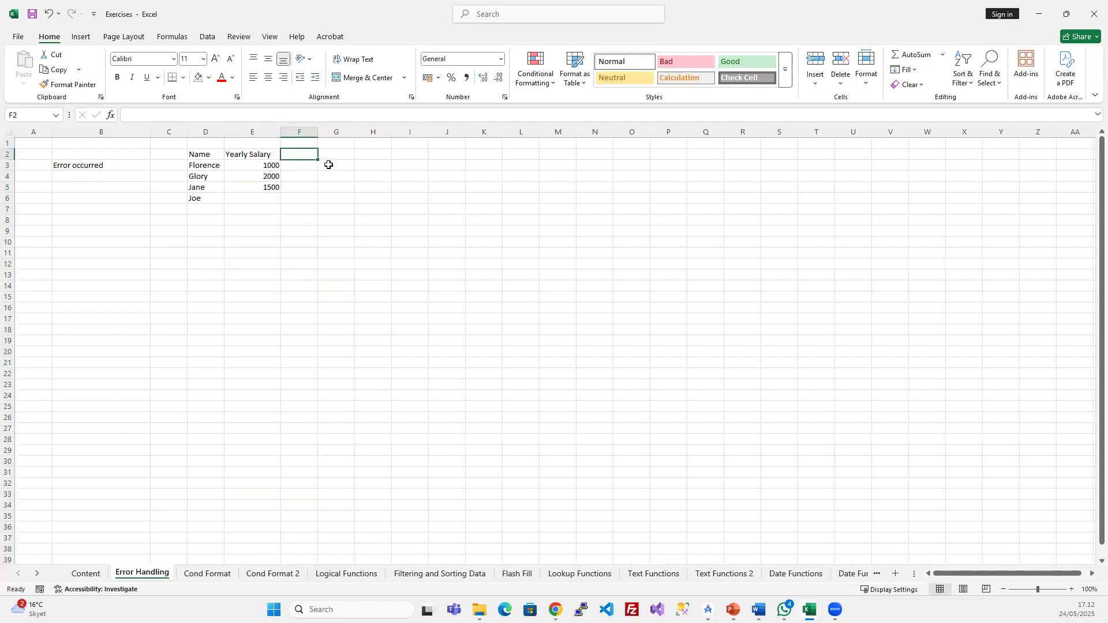
text(Monthky Salary)
key(Return)
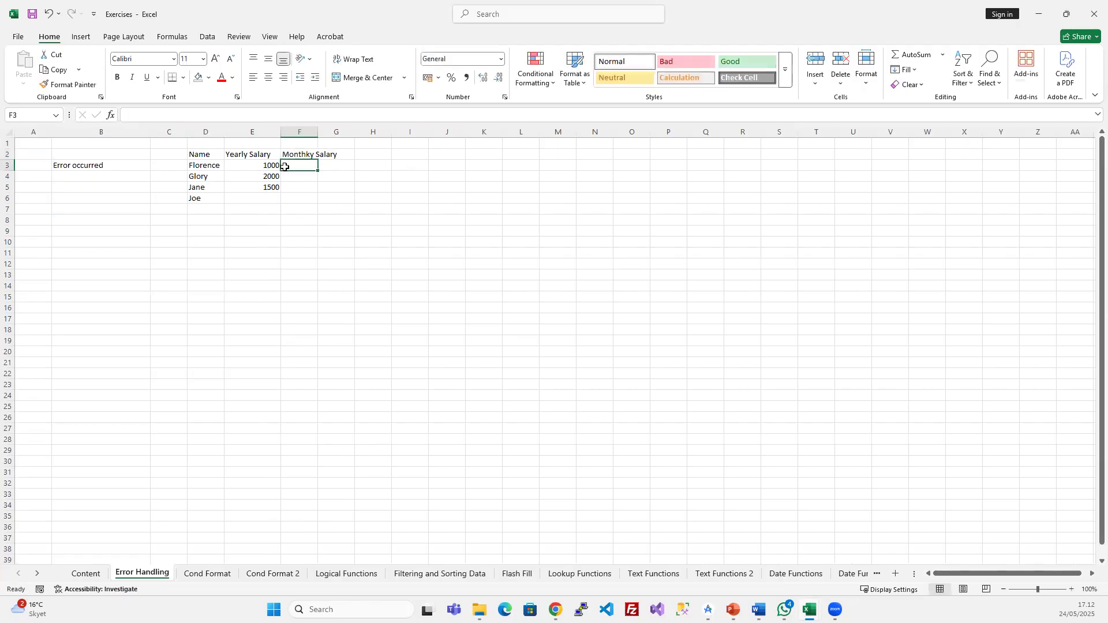
click(311, 152)
double_click(311, 152)
key(BackSpace)
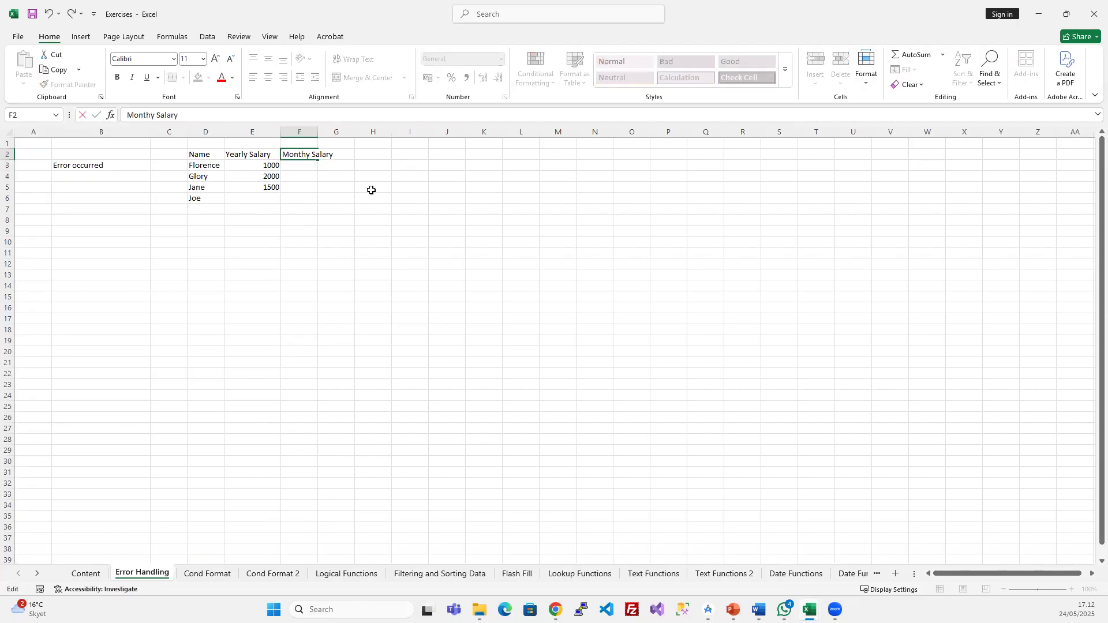
text(l)
key(Return)
double_click(318, 129)
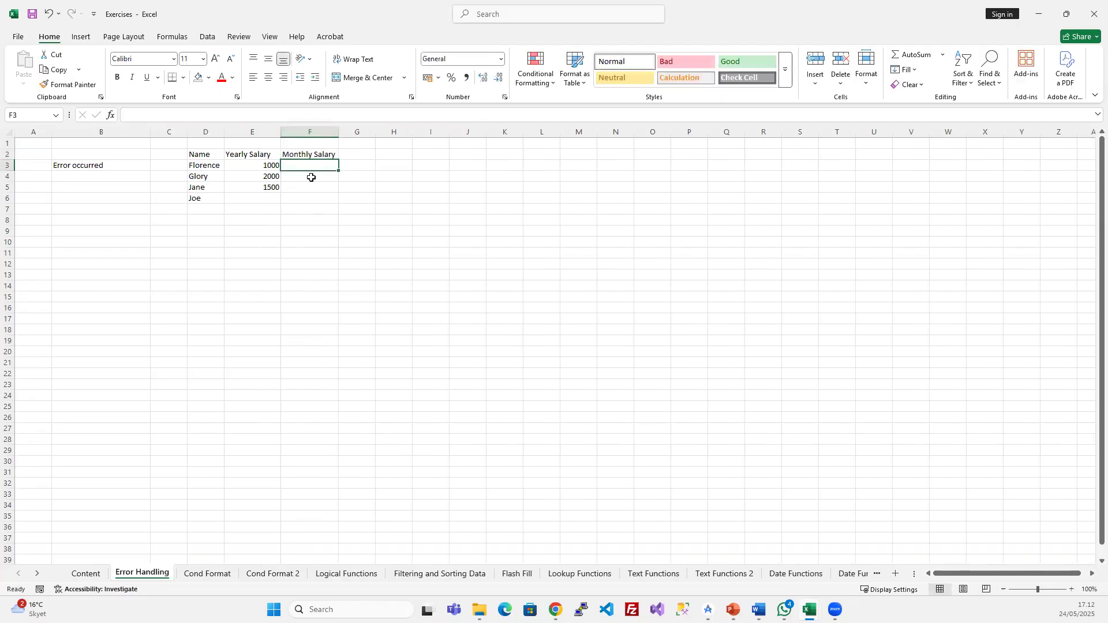
- Enter =E3/12 in F3, formatted as a centred whole number
text(=)
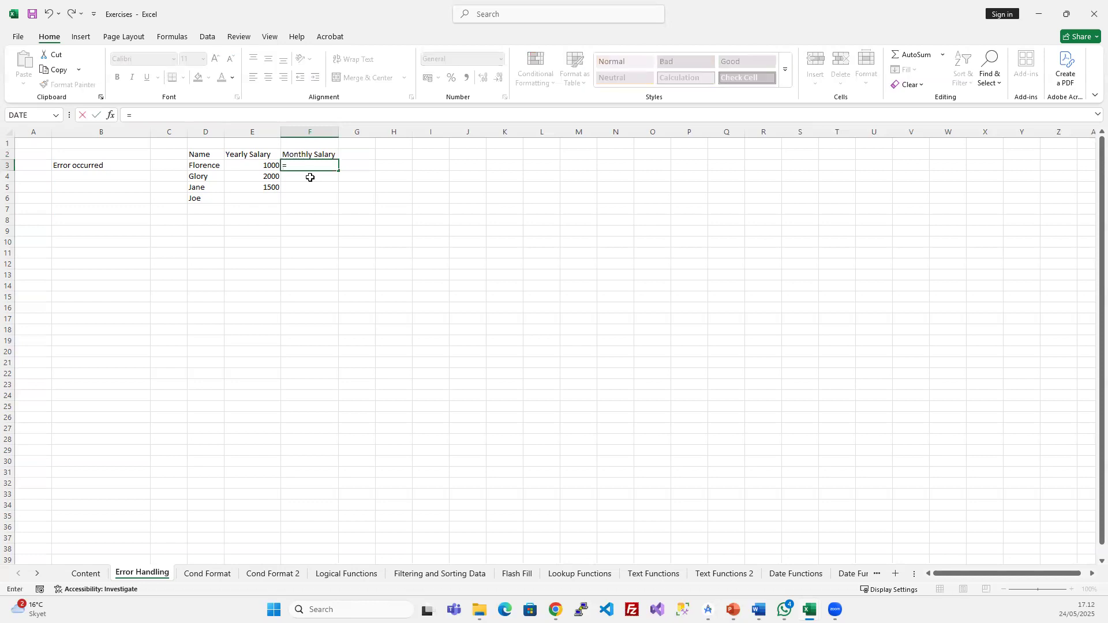
click(261, 166)
text(/)
key(Return)
click(291, 166)
click(497, 78)
click(497, 78)
click(497, 77)
click(498, 77)
click(497, 78)
click(497, 77)
click(497, 78)
click(498, 78)
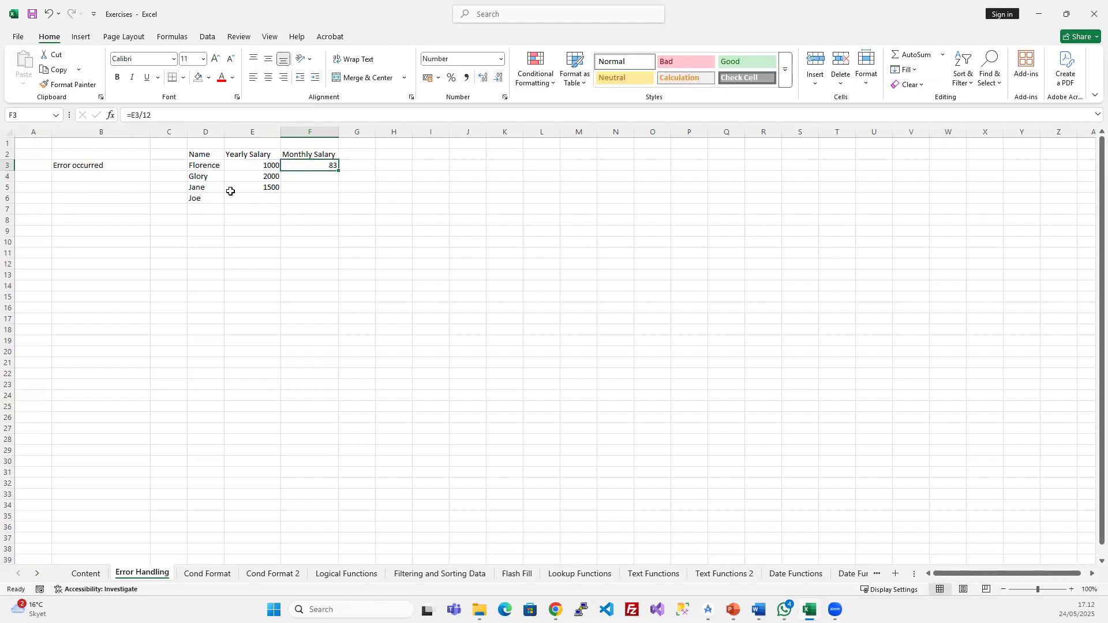
click(268, 78)
- Fill the formula down to F6, giving 83, 167, 125 and 0
drag(321, 164, 317, 196)
click(261, 201)
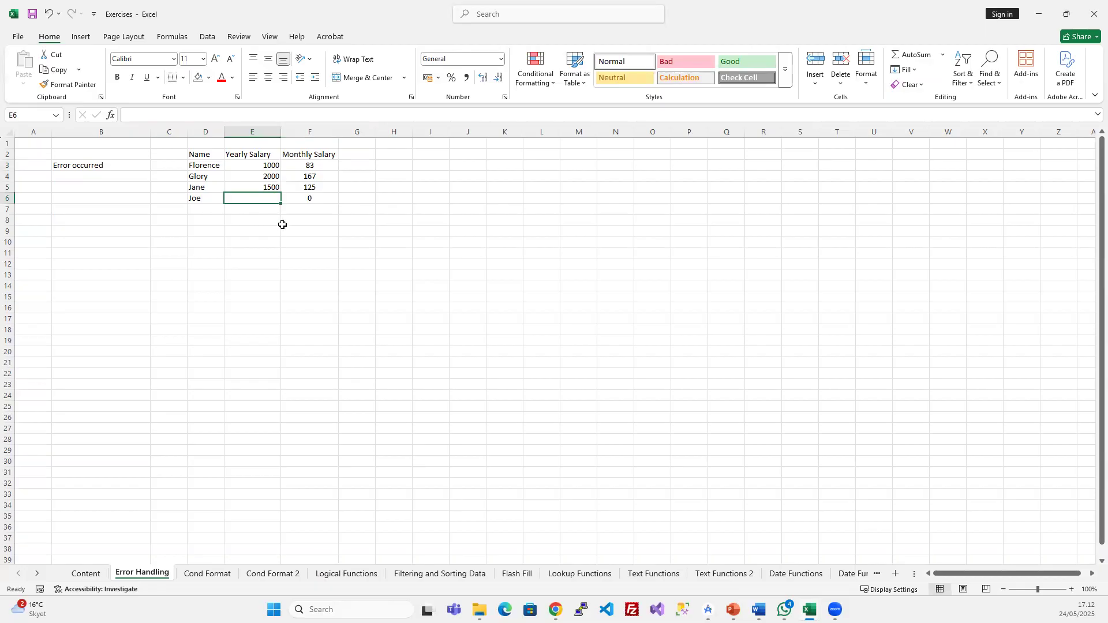
click(207, 202)
click(250, 203)
- Enter the text joe as Joe's yearly salary in E6 and inspect F6's #VALUE! result
scroll(255, 207, up, 3)
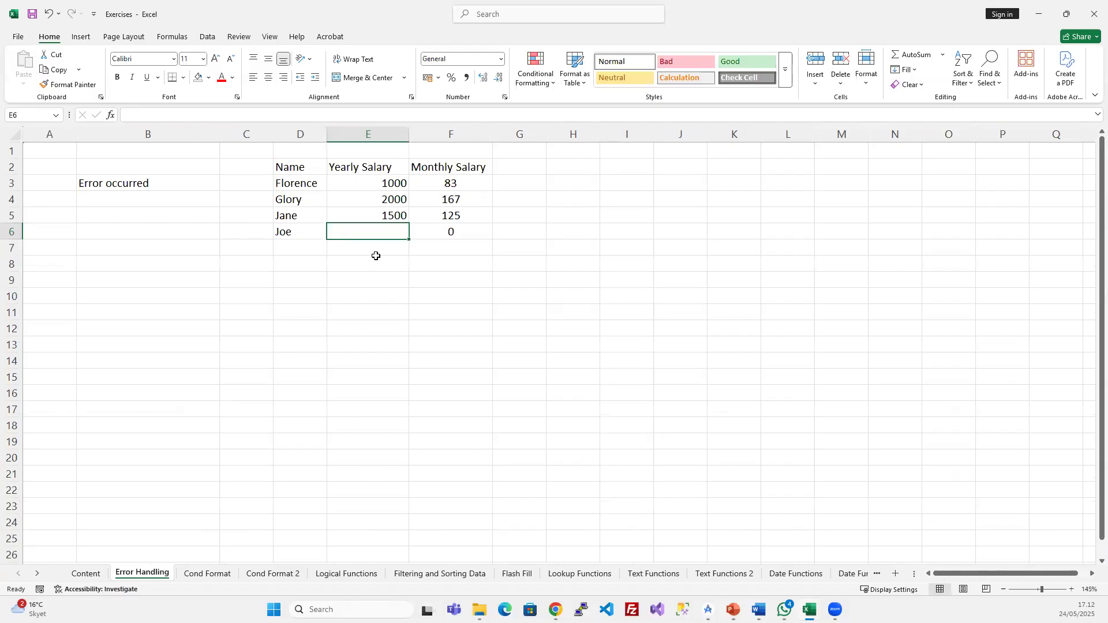
text(joe)
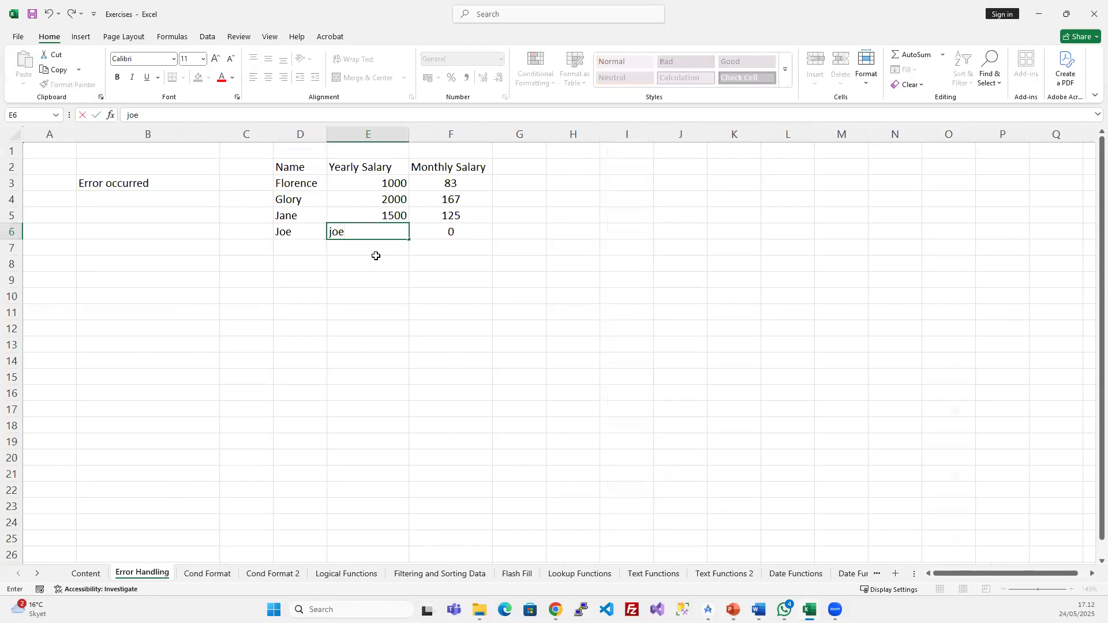
key(Return)
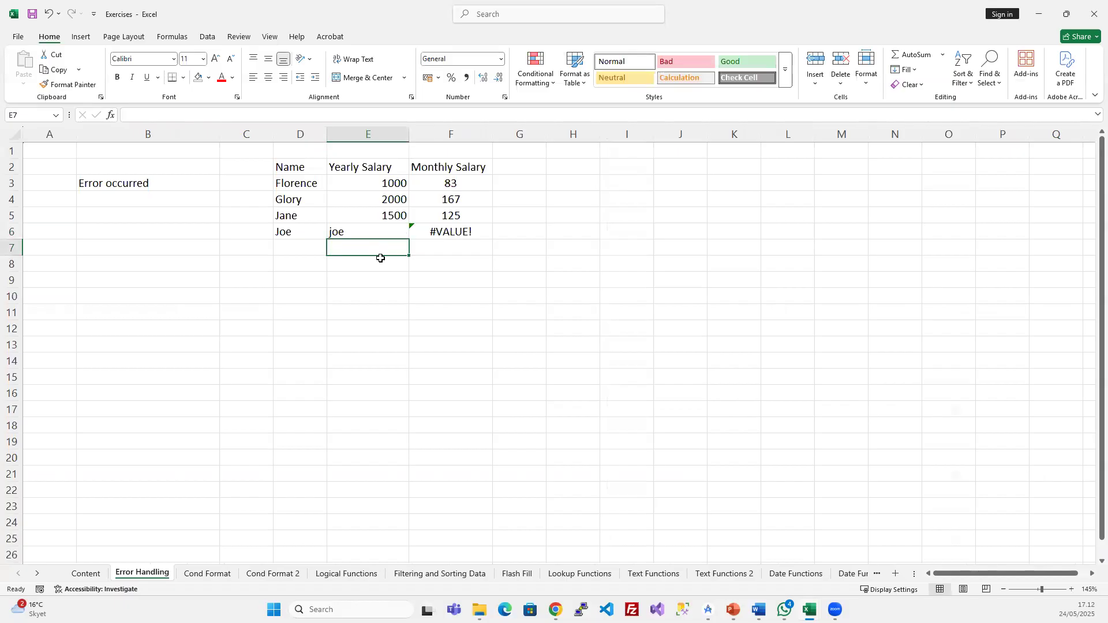
click(468, 237)
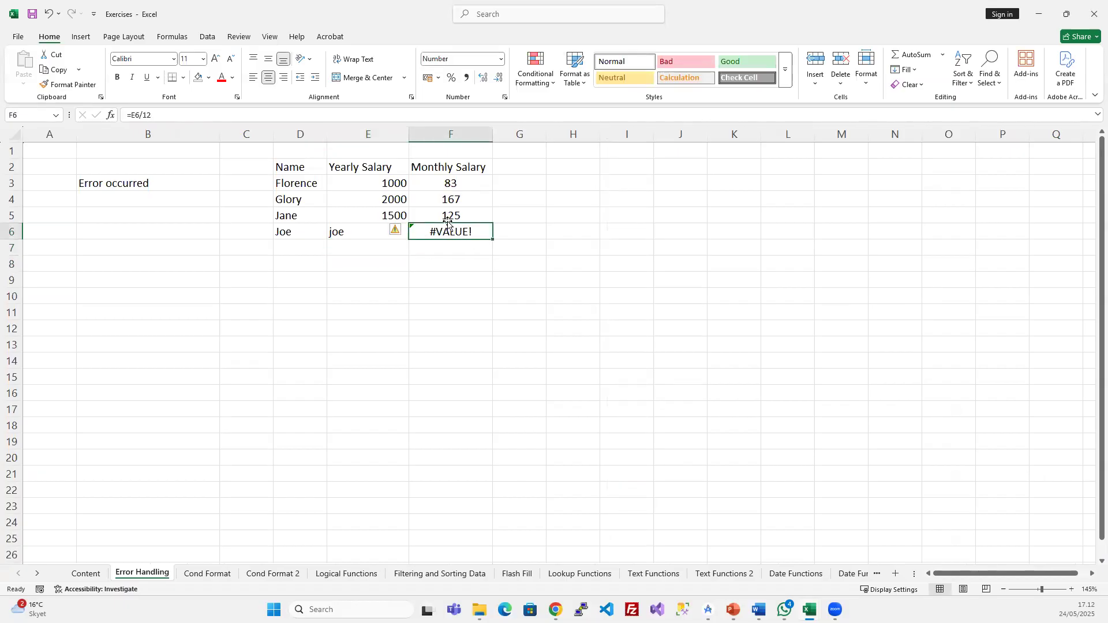
click(141, 118)
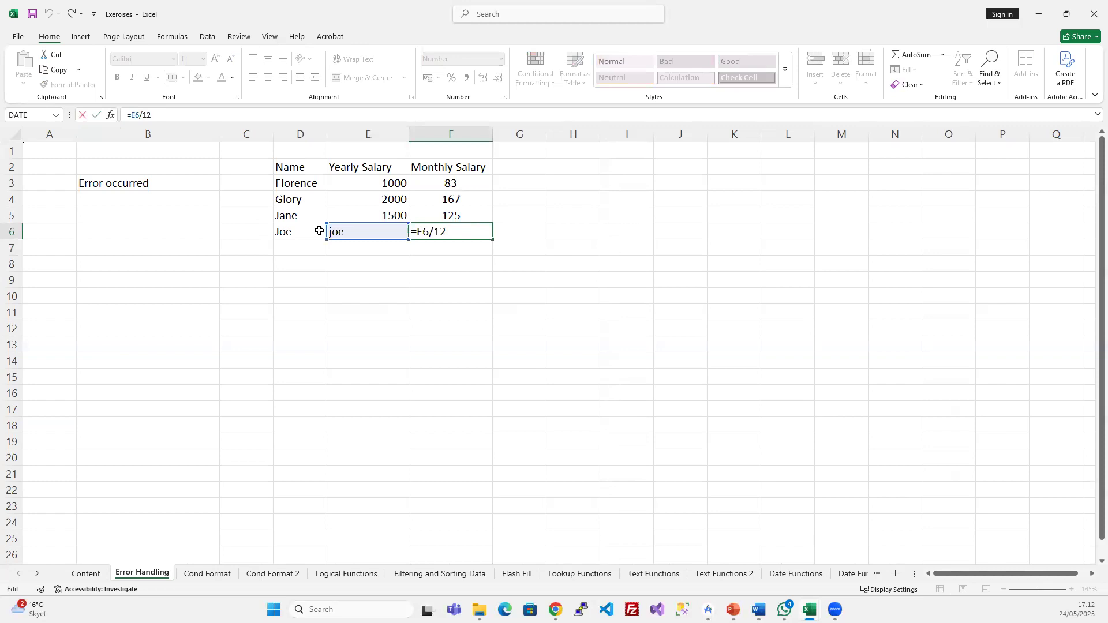
click(385, 287)
click(391, 233)
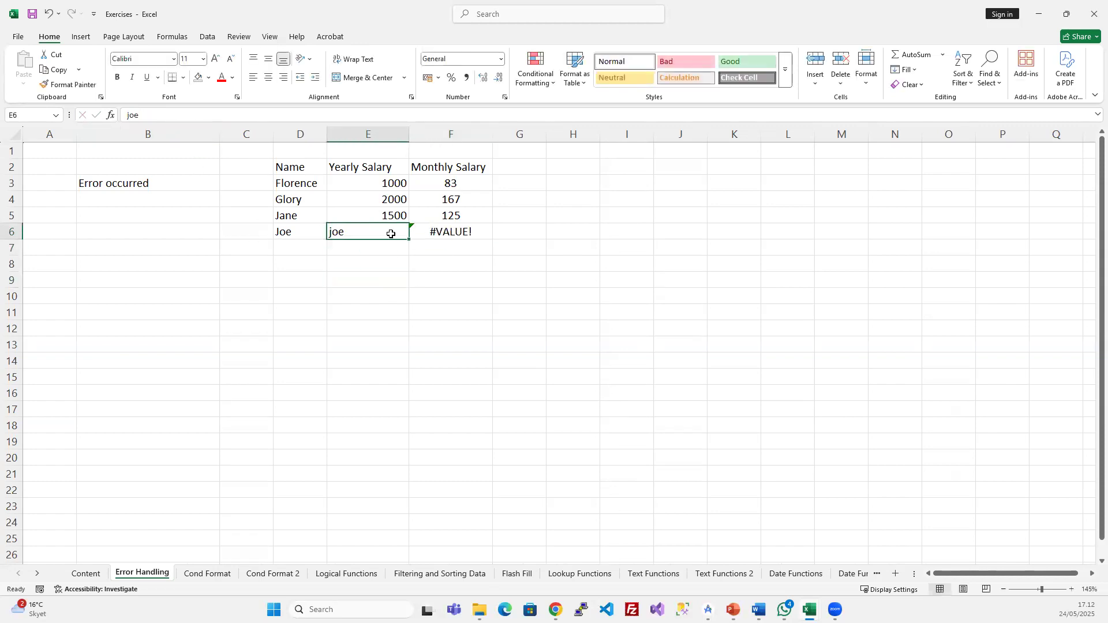
click(443, 232)
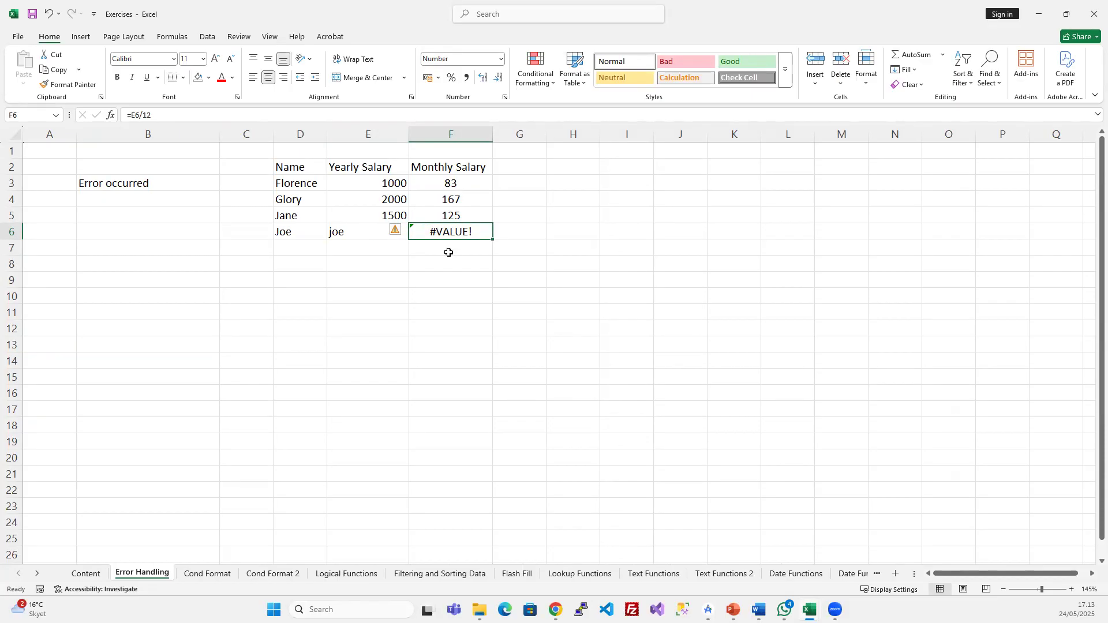
- Total the monthly salaries with =SUM(F3:F6) in F7
click(448, 251)
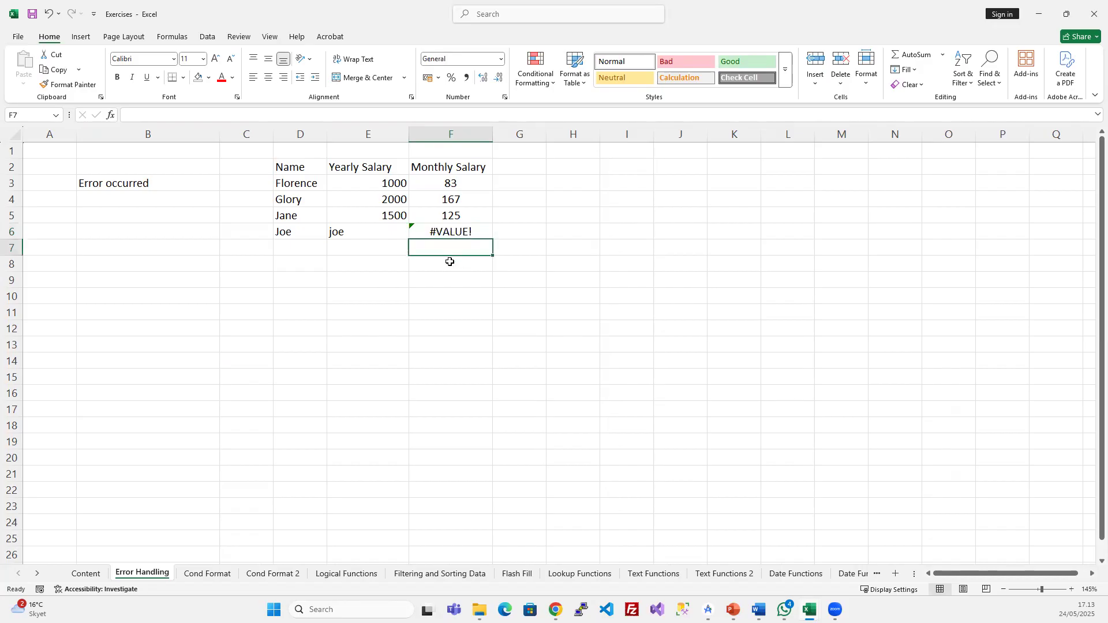
text(=sum)
key(Tab)
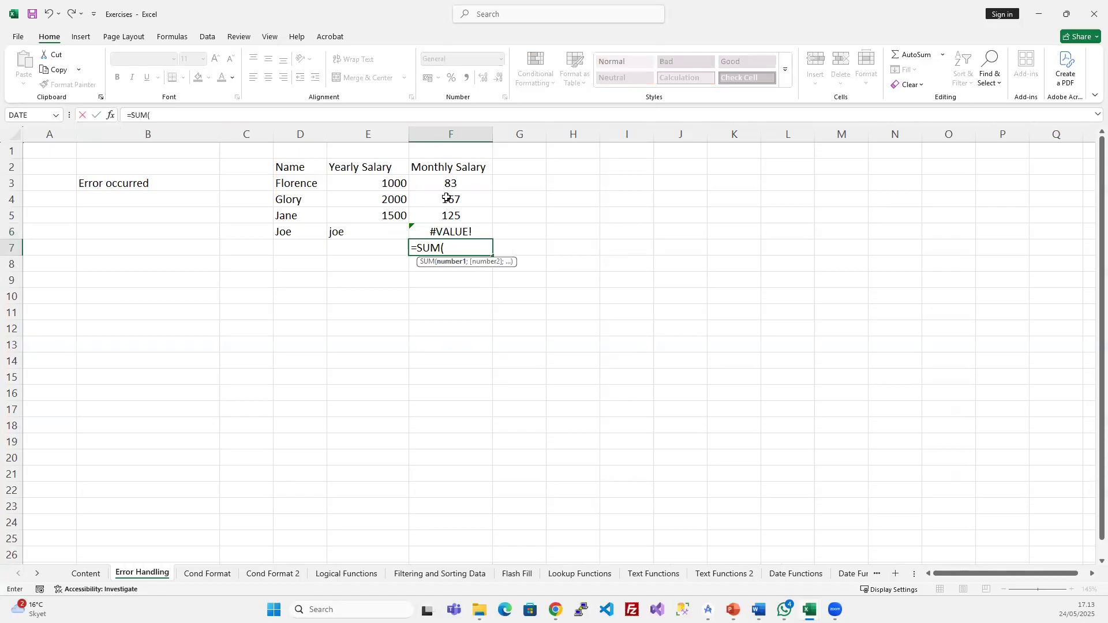
drag(450, 185, 446, 234)
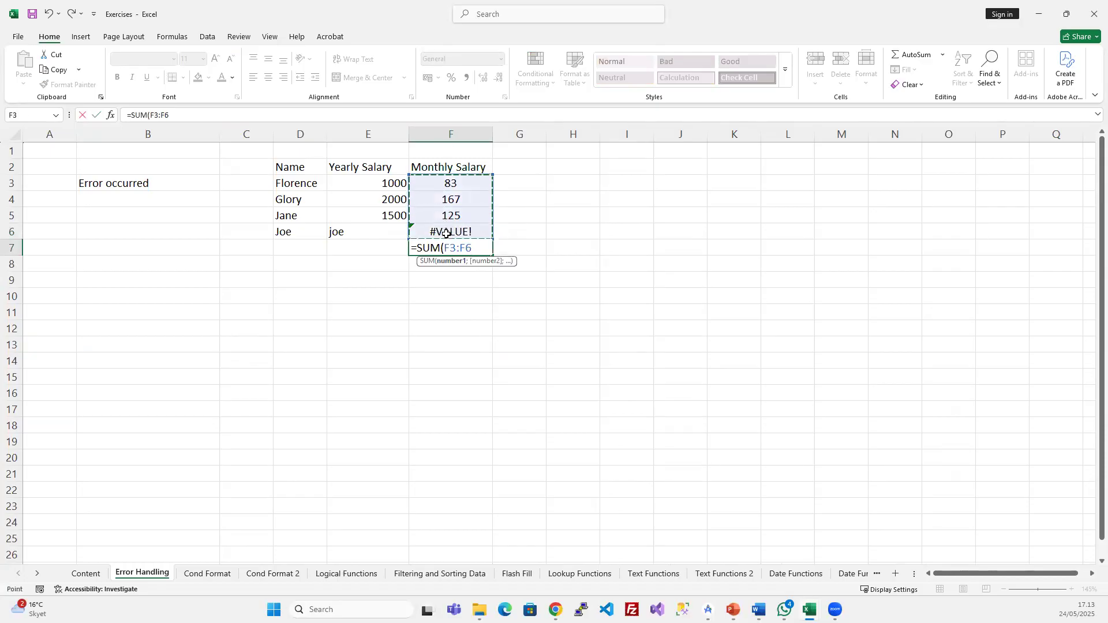
key(Return)
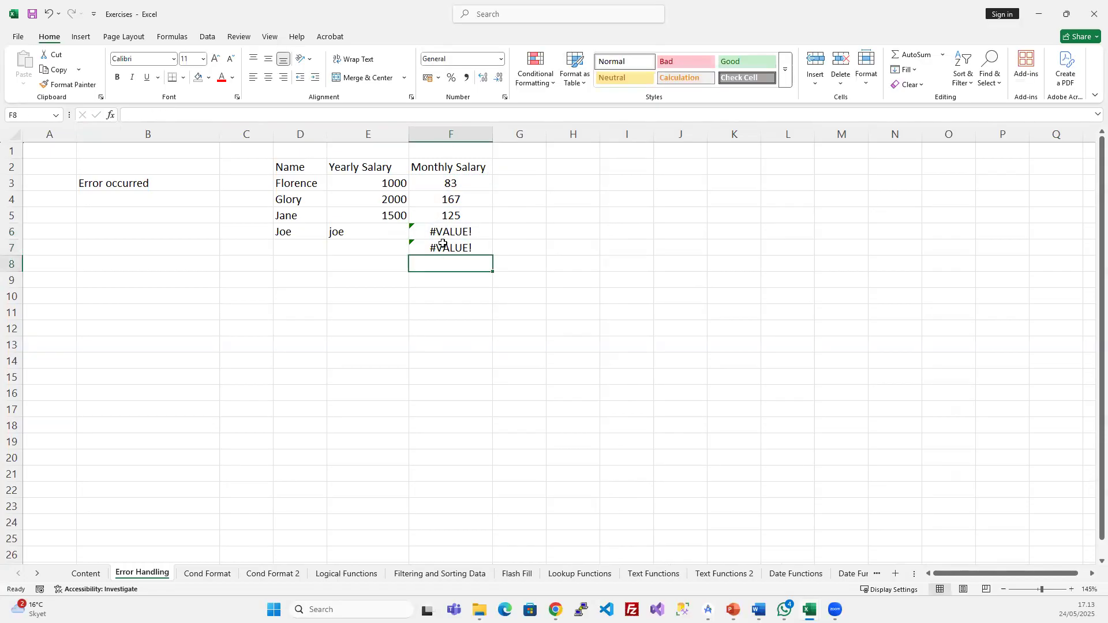
click(443, 248)
- Total the yearly salaries with =SUM(E3:E6) in E7, giving 4500
click(352, 248)
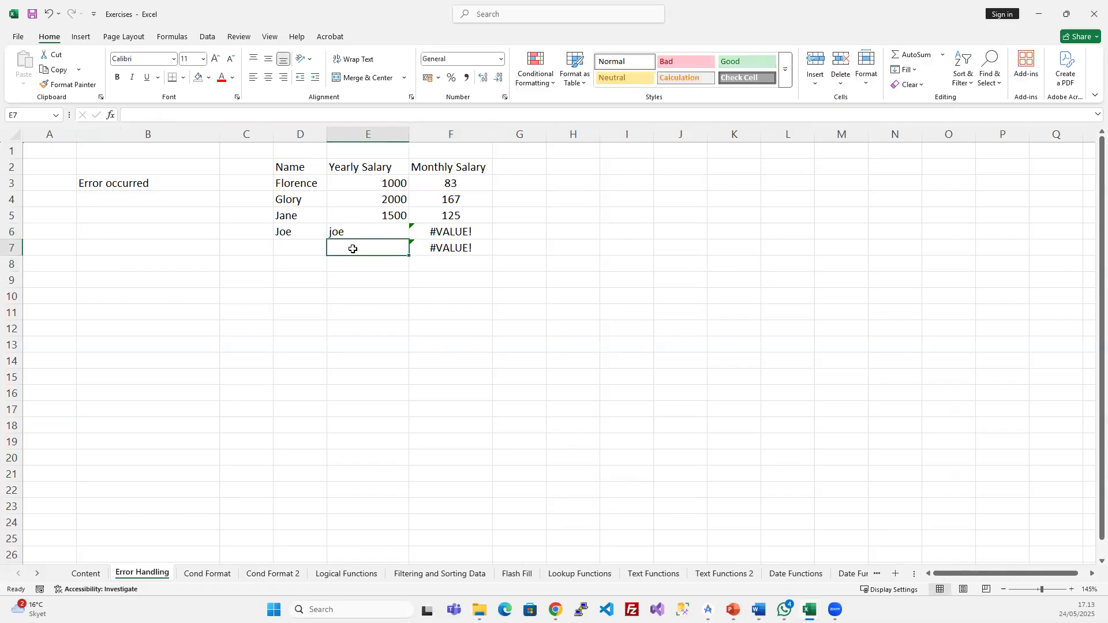
text(You)
key(BackSpace)
key(BackSpace)
key(BackSpace)
text(=)
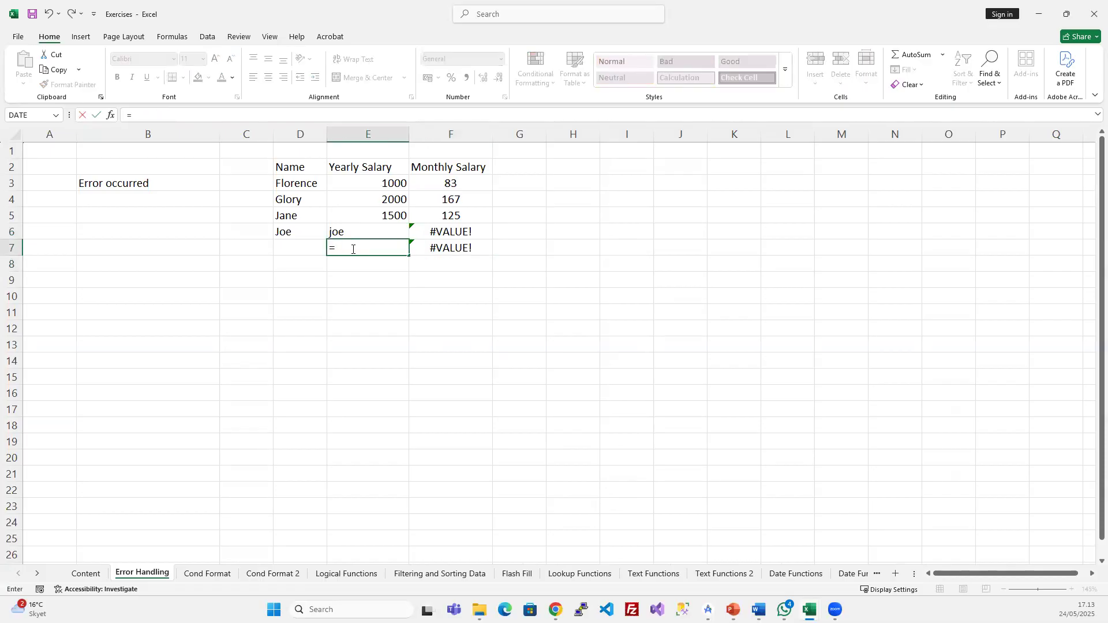
text(sum)
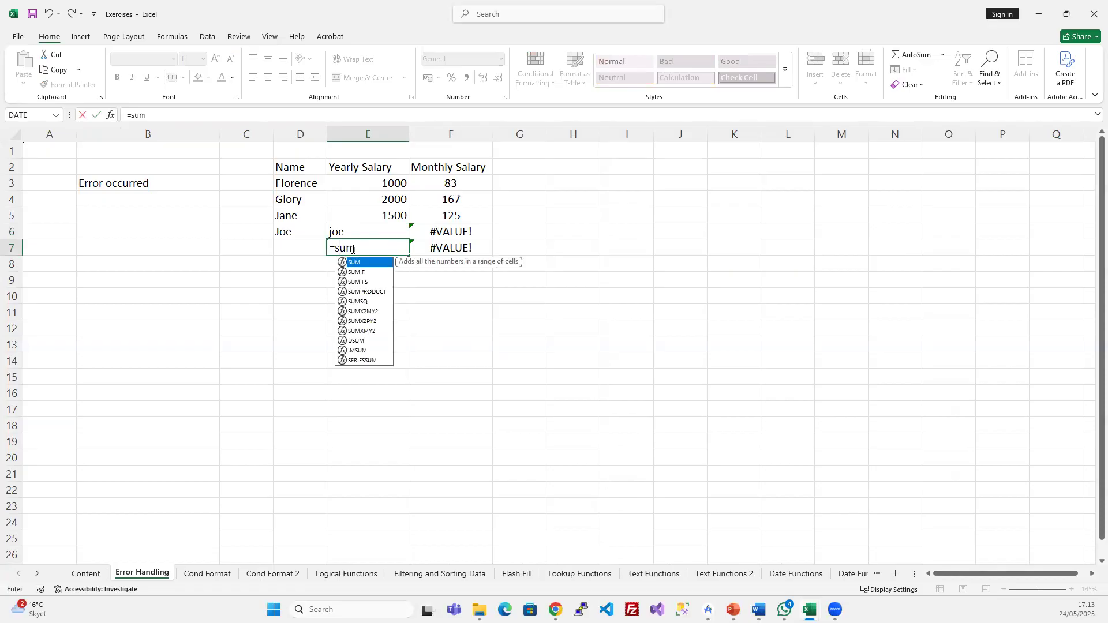
key(Tab)
drag(392, 185, 379, 228)
key(Return)
key(Return)
click(388, 249)
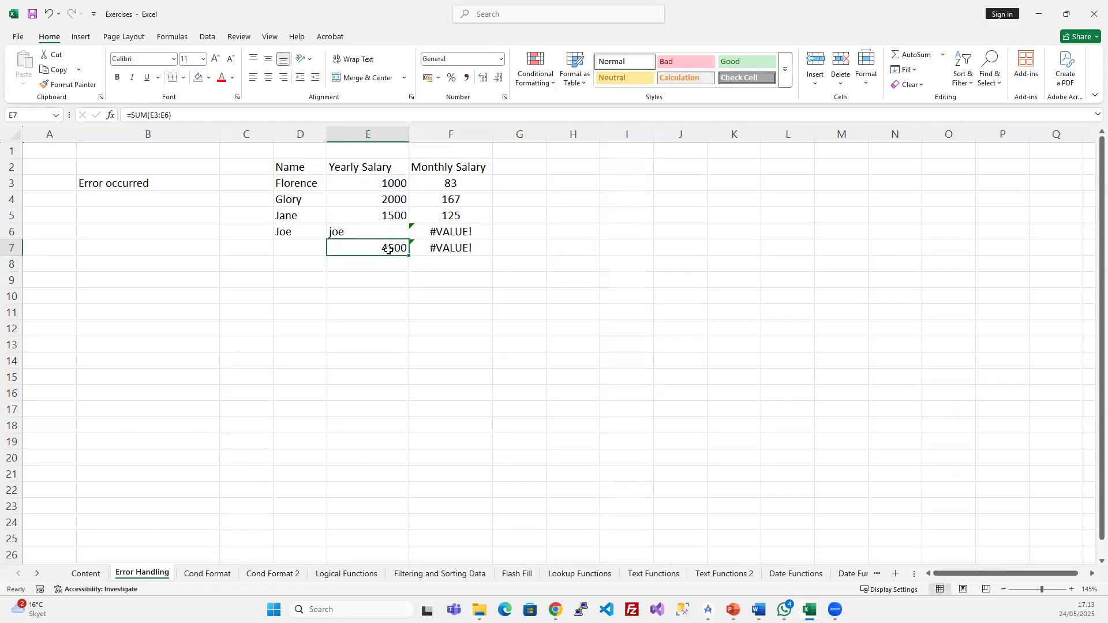
- Inspect the #VALUE! errors in F6 and the F7 monthly total
click(449, 231)
click(453, 248)
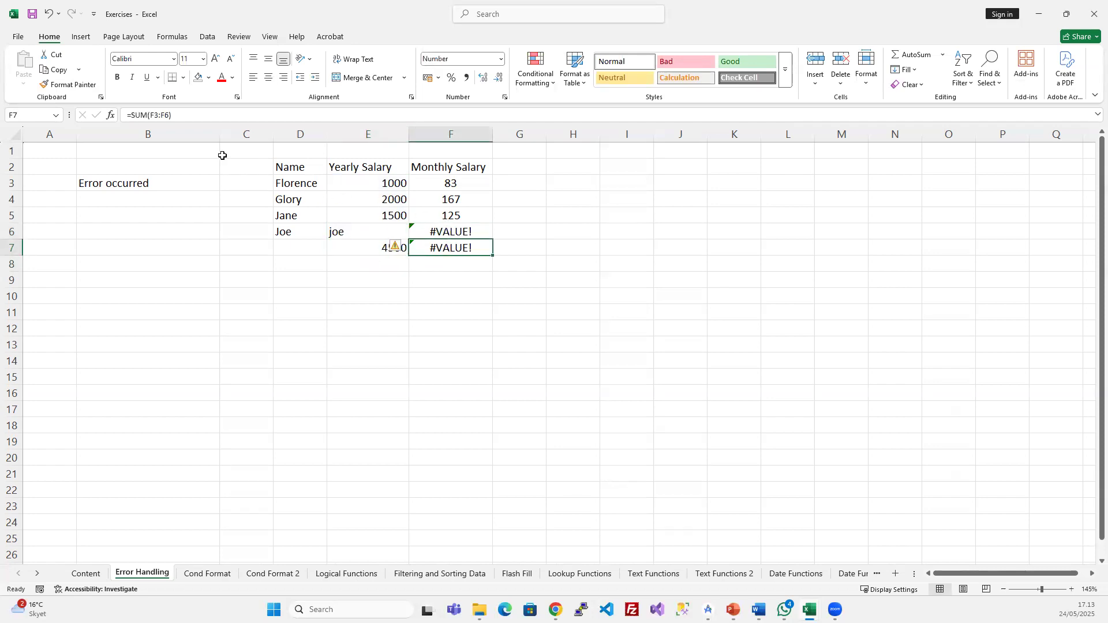
click(153, 115)
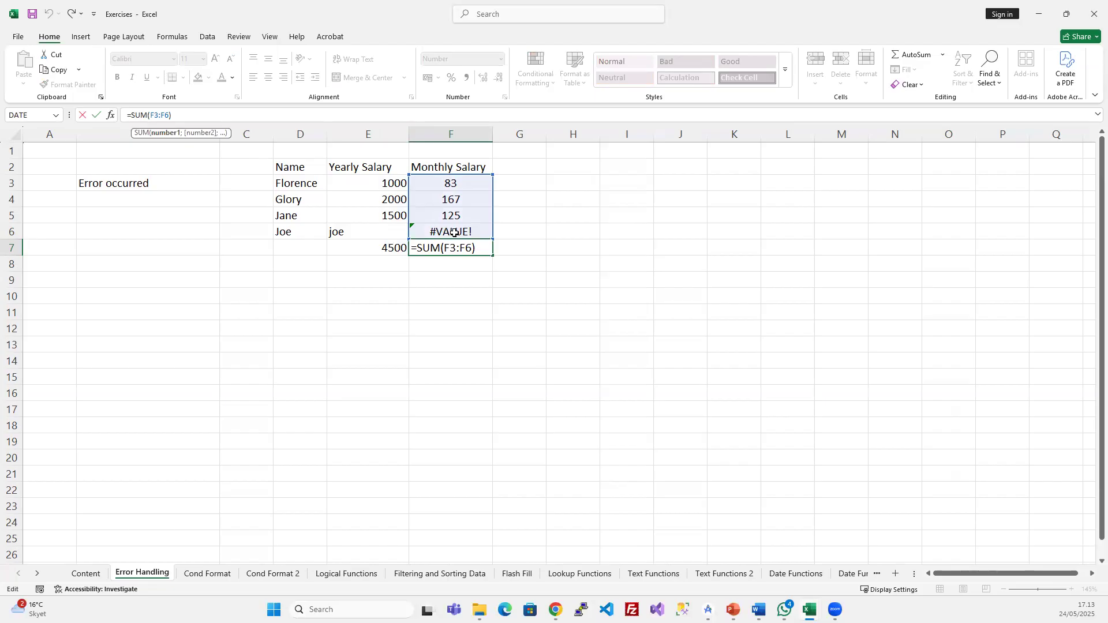
key(Escape)
click(461, 233)
click(470, 246)
click(470, 230)
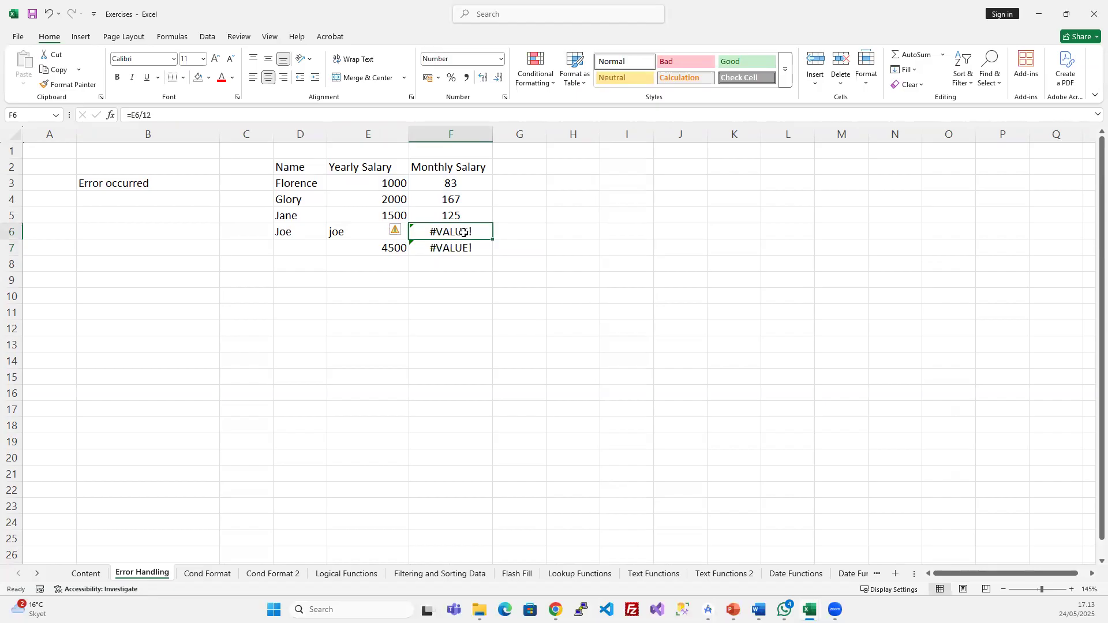
drag(461, 246, 387, 249)
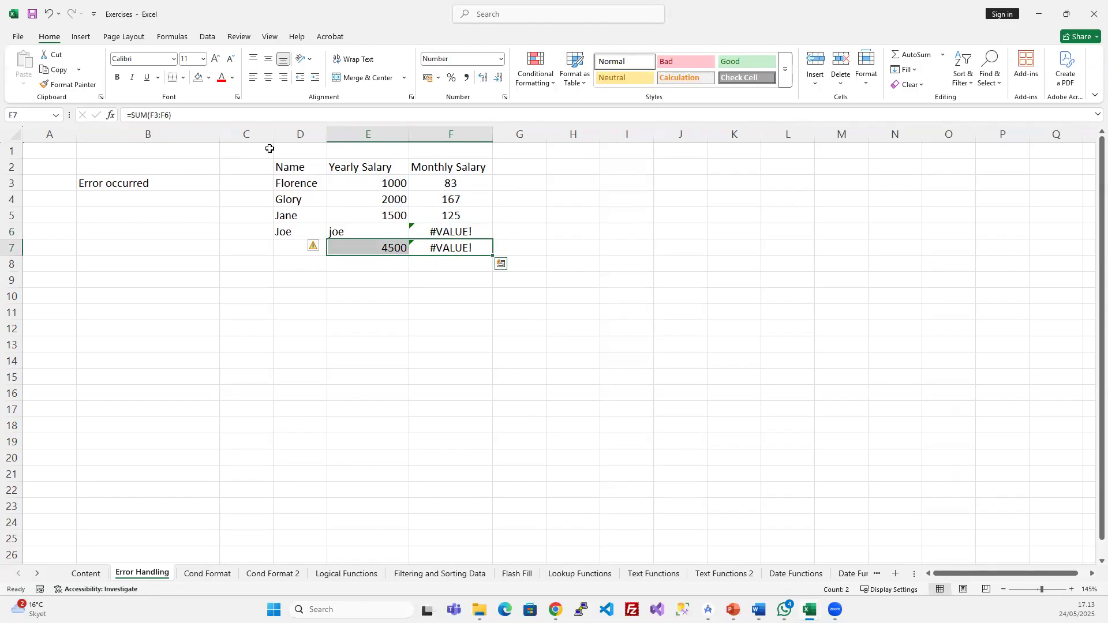
key(Up)
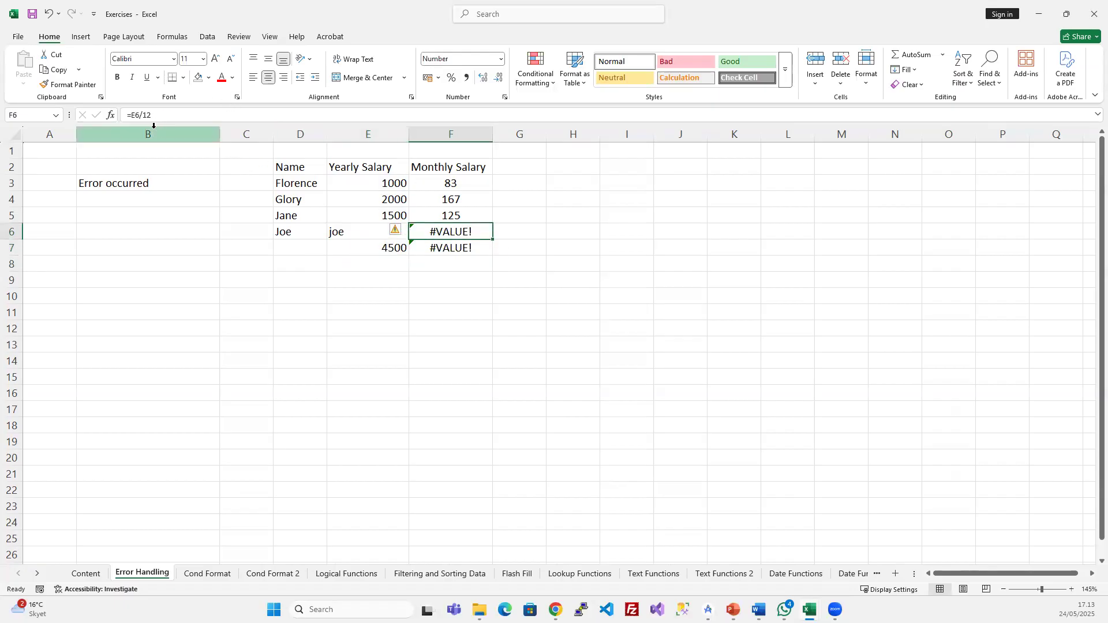
- Change F6 to =IFERROR(E6/12;"Check Data") and colour its Check Data text red
click(131, 116)
text(if)
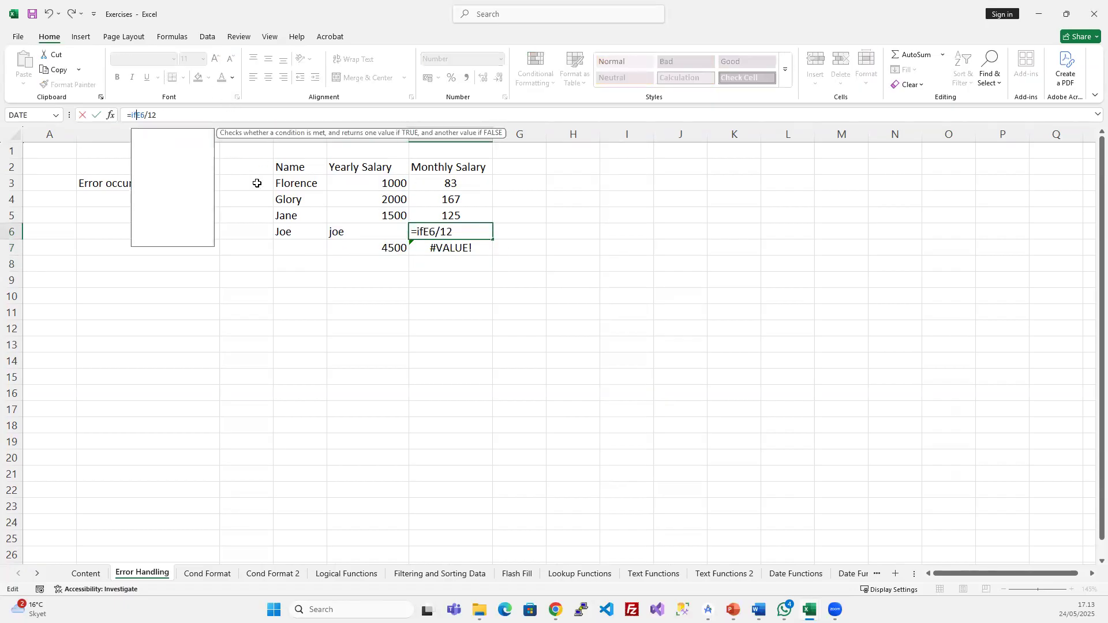
key(Down)
key(Tab)
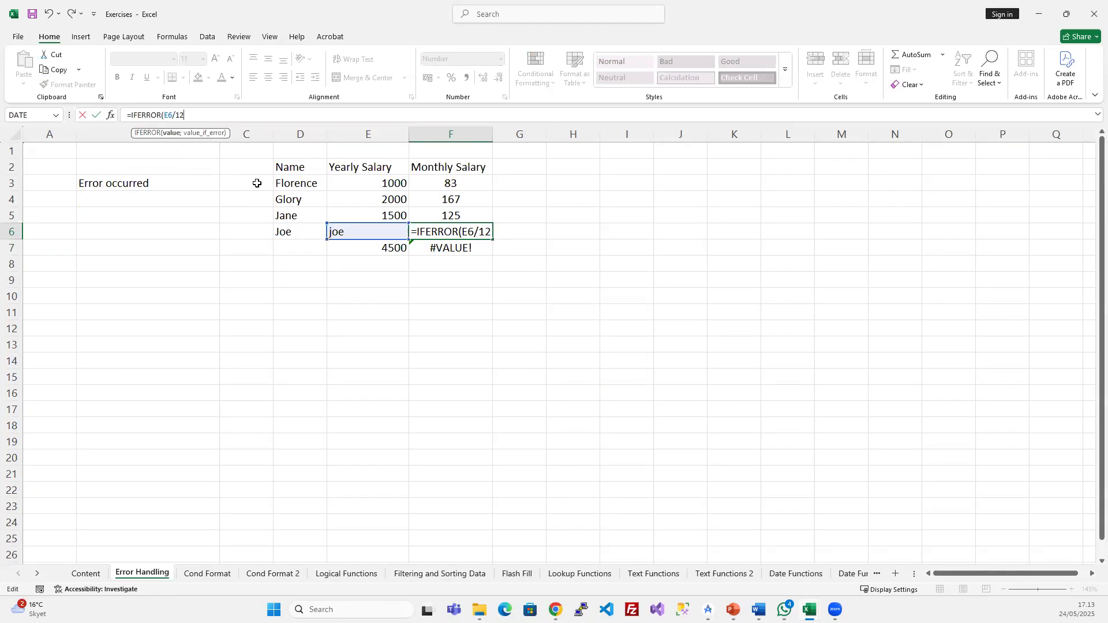
text(;)
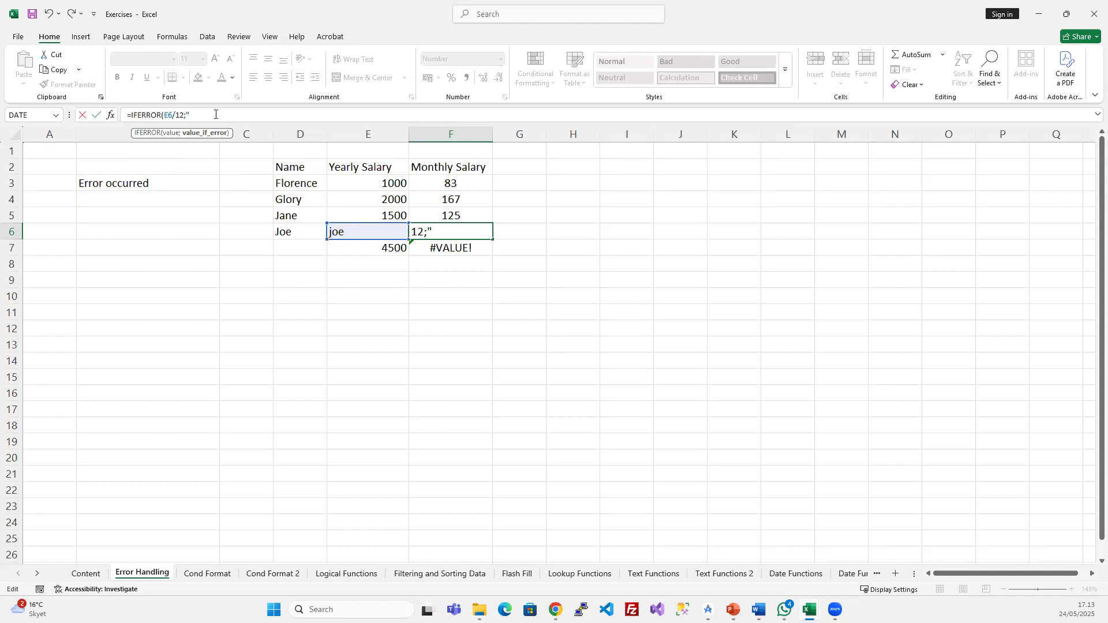
text("Check Data"))
key(Return)
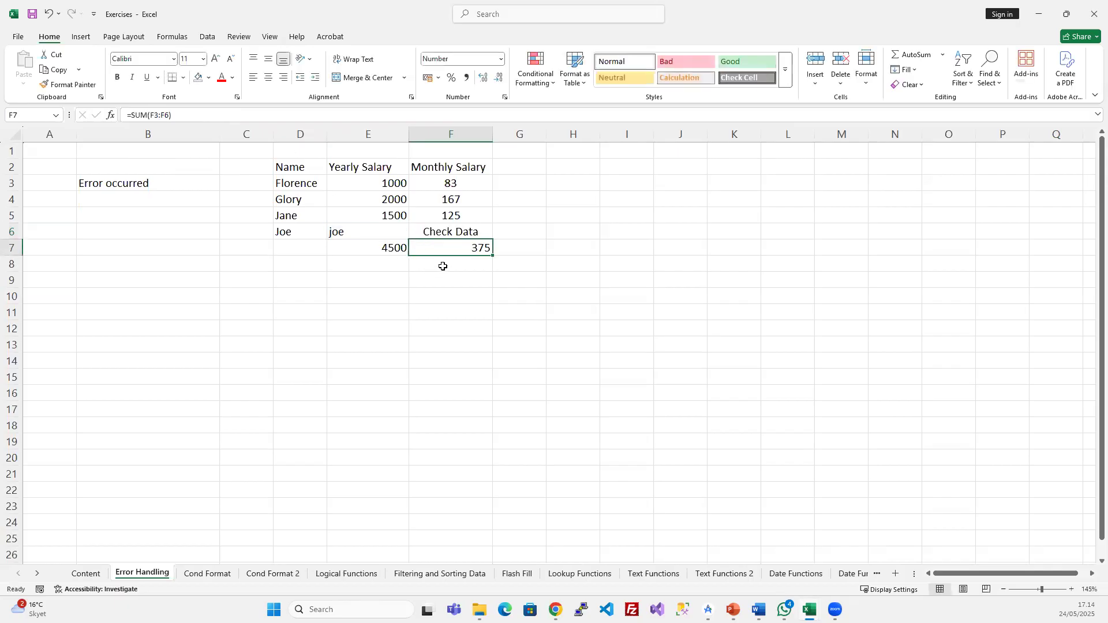
click(454, 231)
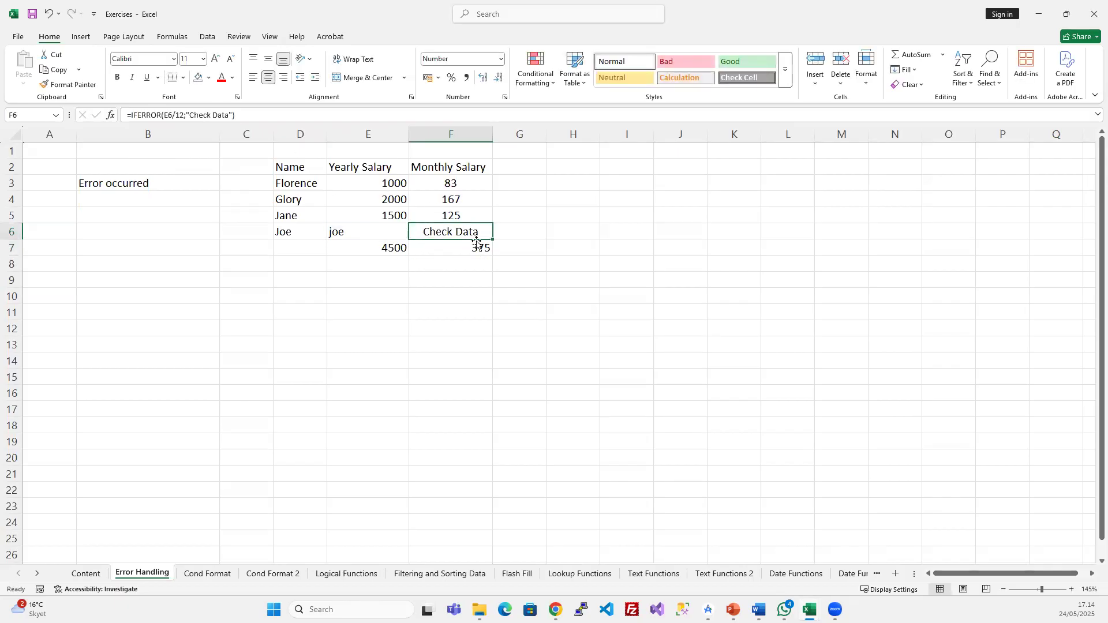
click(222, 79)
- Set Joe's yearly salary in E6 to 3000
click(375, 234)
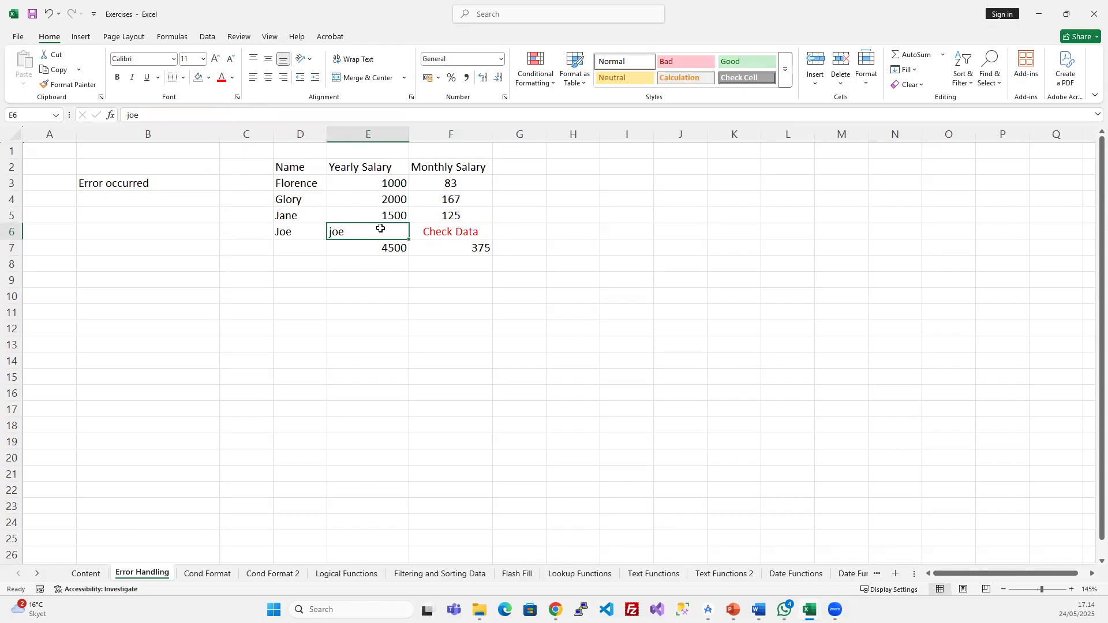
click(298, 233)
click(367, 230)
text(3000)
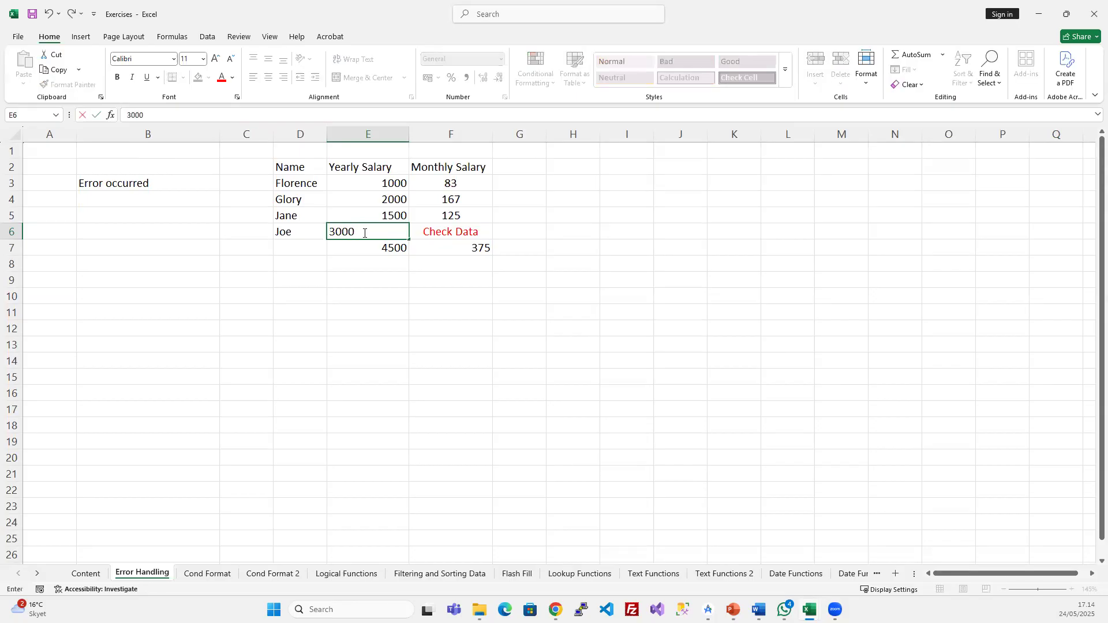
key(Return)
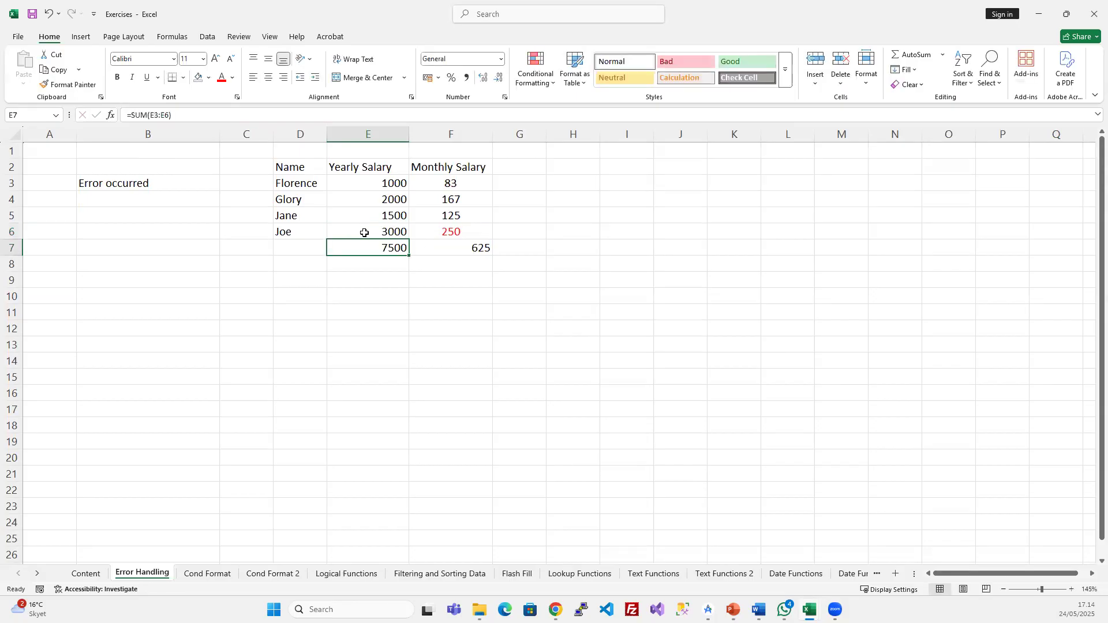
- Centre the F7 total and set F6's font colour back to black
click(463, 233)
click(468, 248)
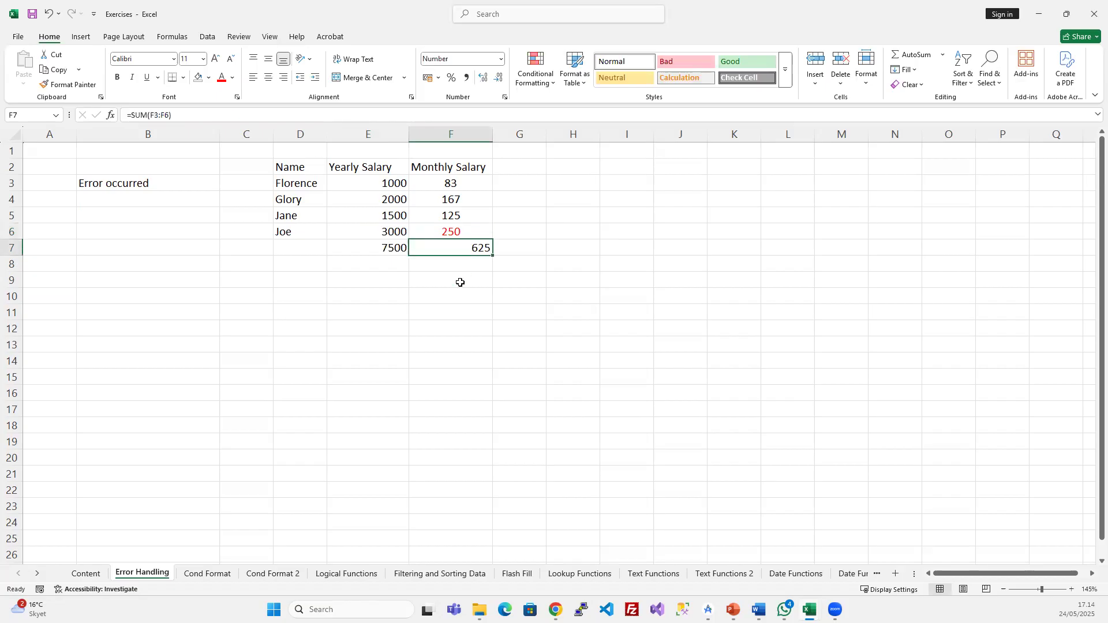
click(268, 77)
click(478, 229)
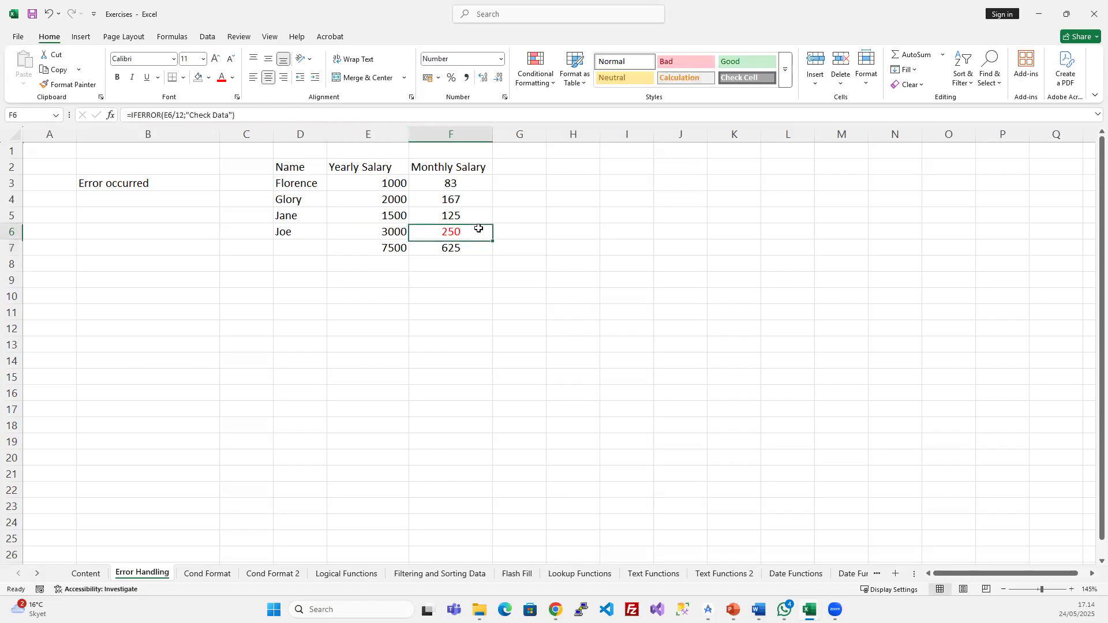
click(232, 77)
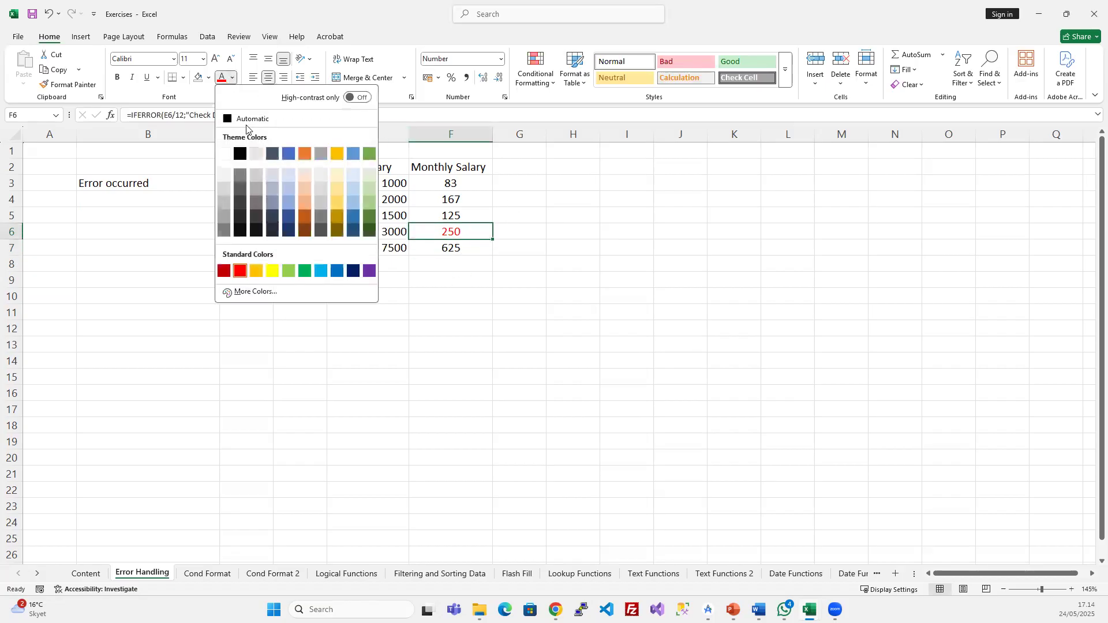
click(247, 121)
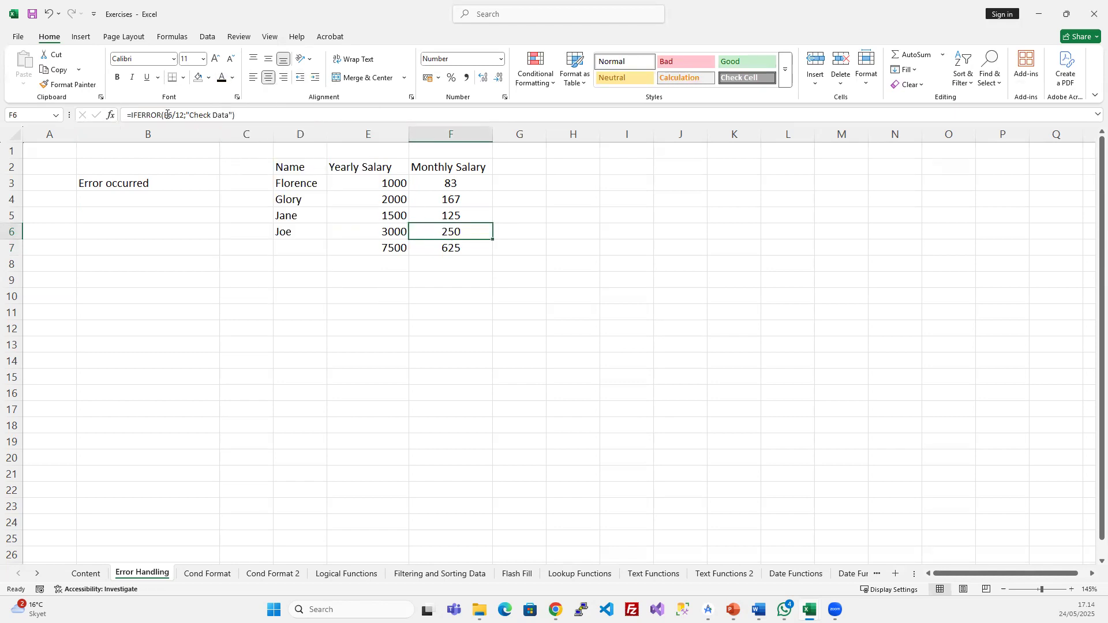
- Copy F6's IFERROR formula into F3:F6, then switch to the PowerPoint slide show
click(457, 188)
click(454, 231)
key(ctrl+c)
click(471, 183)
key(ctrl+v)
drag(471, 183, 465, 226)
key(Escape)
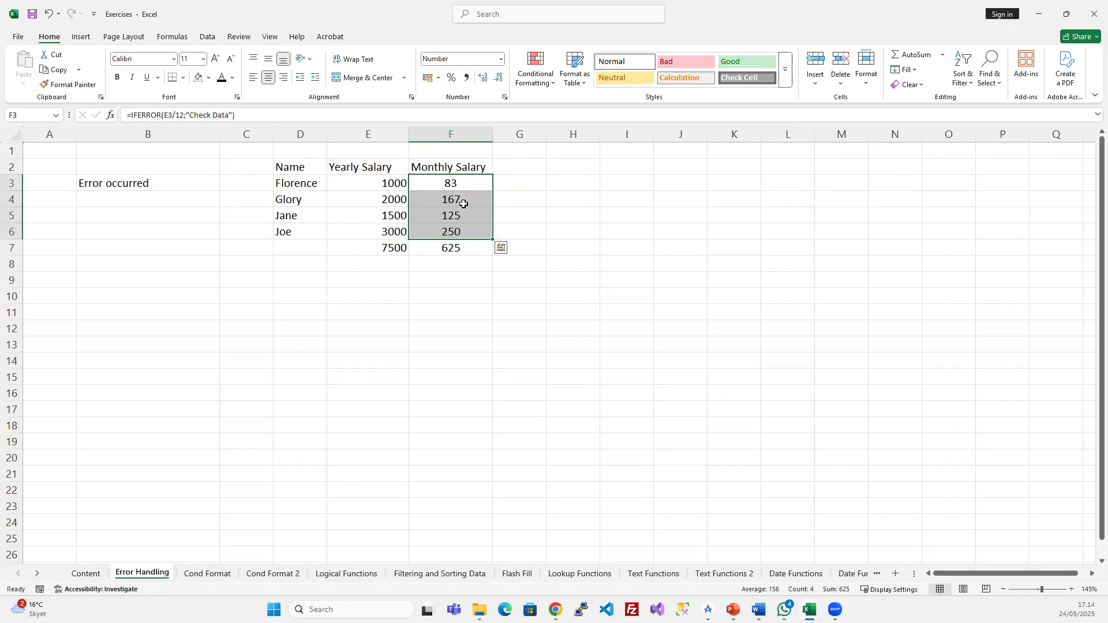
click(463, 202)
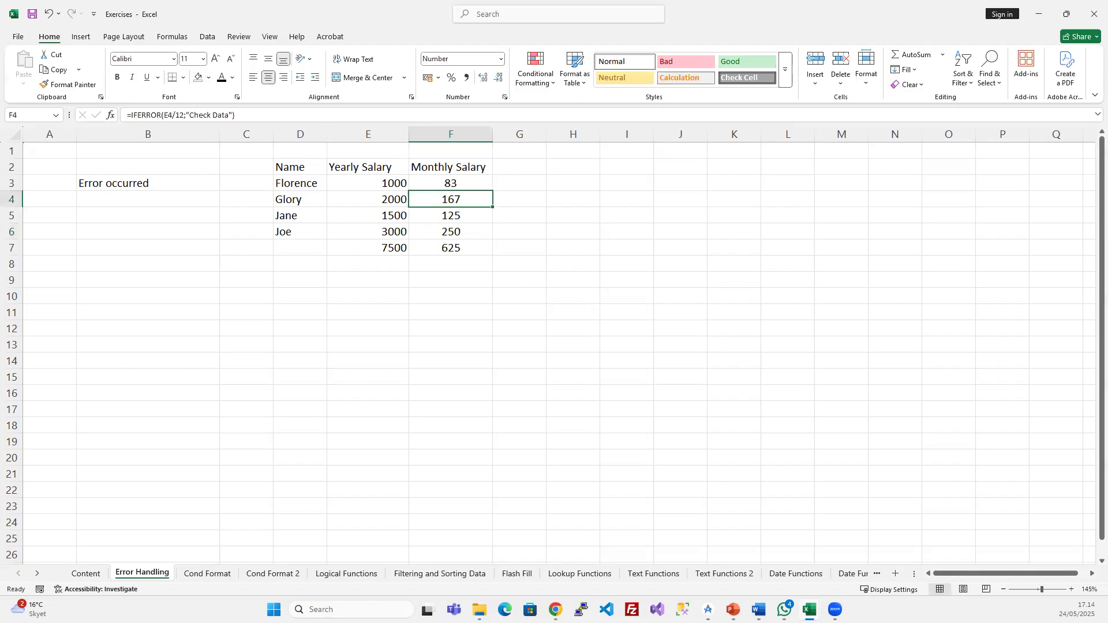
key(alt+Tab)
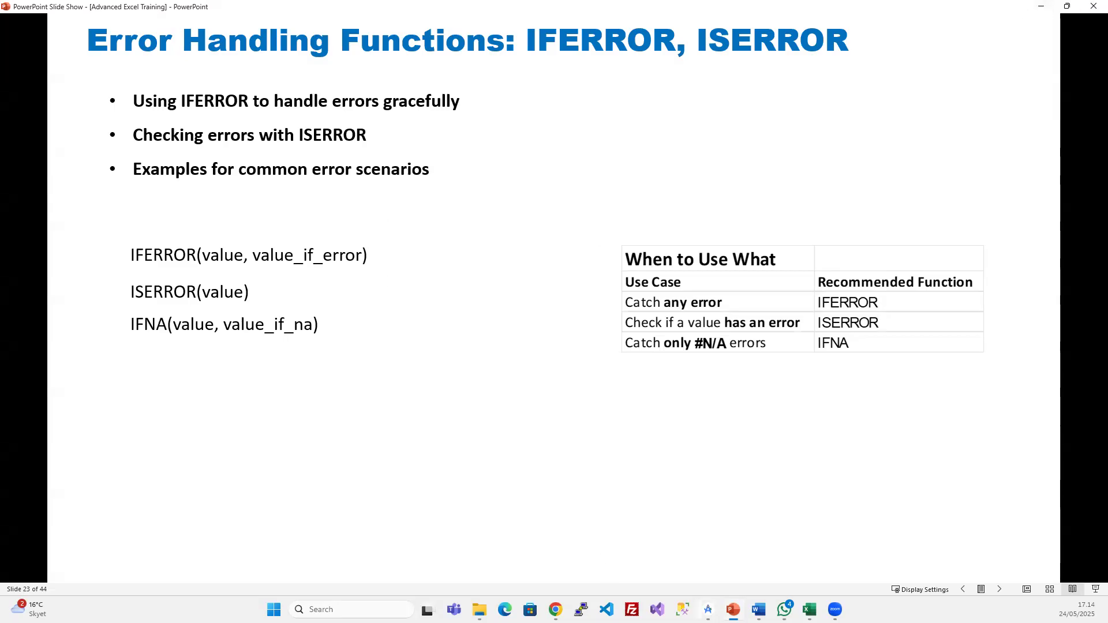
- Return from the slide show to the Exercises workbook, minimizing Assignment 3, and select H3
mouse_move(809, 610)
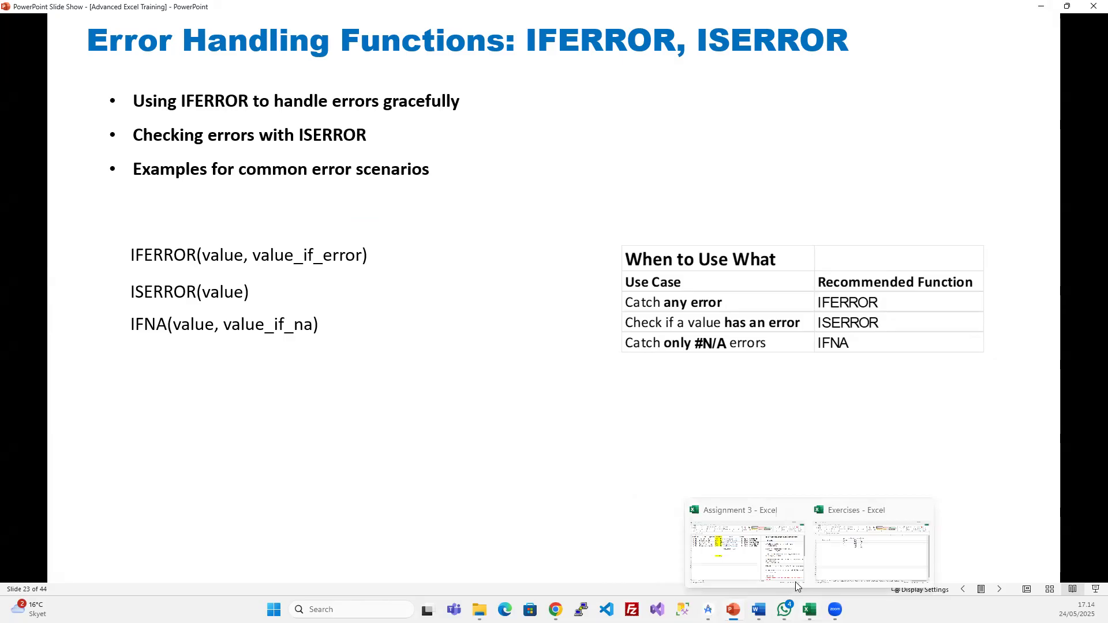
click(768, 557)
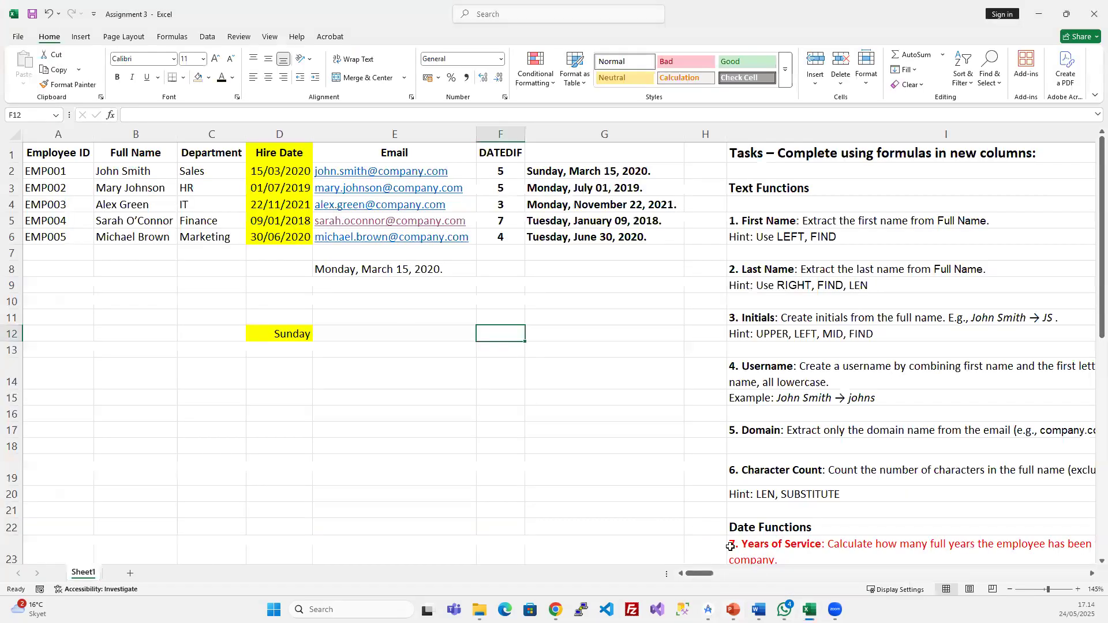
click(1037, 17)
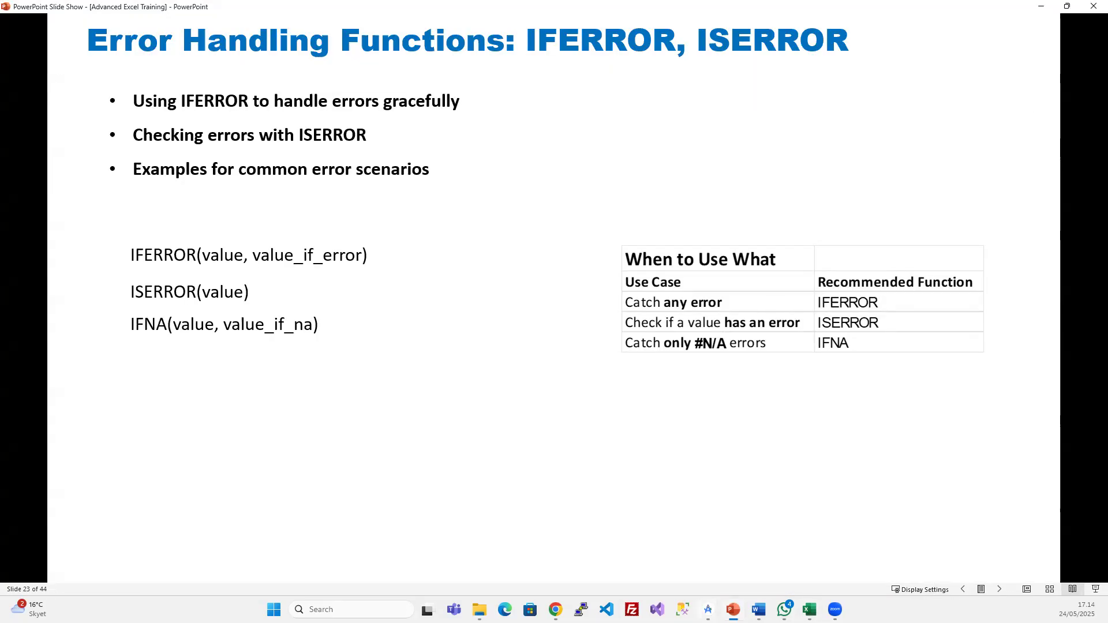
click(809, 610)
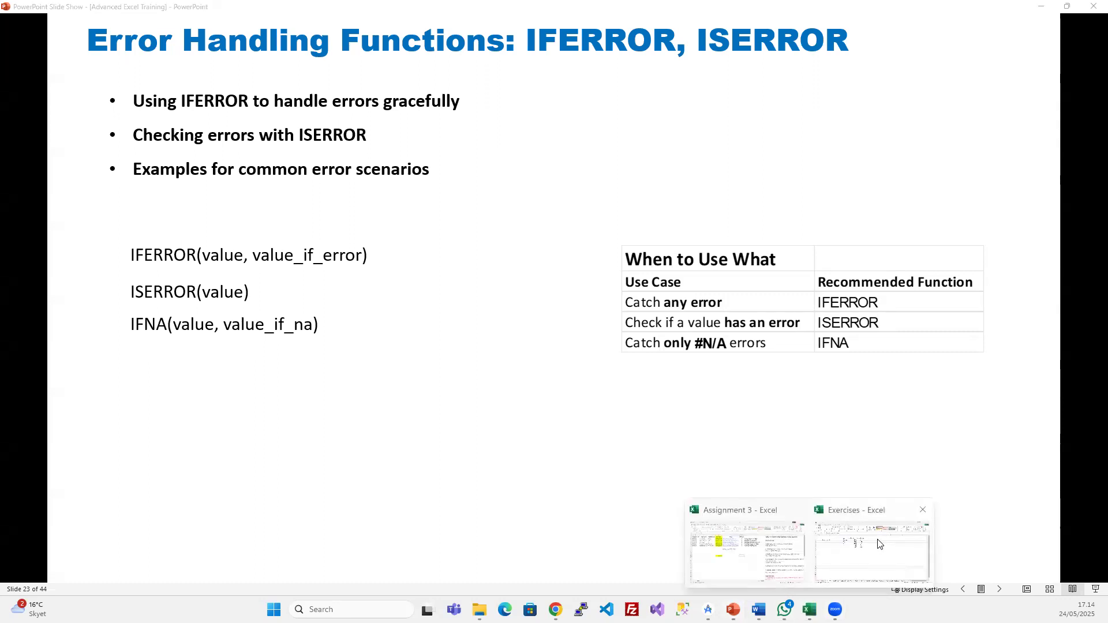
click(879, 544)
click(591, 182)
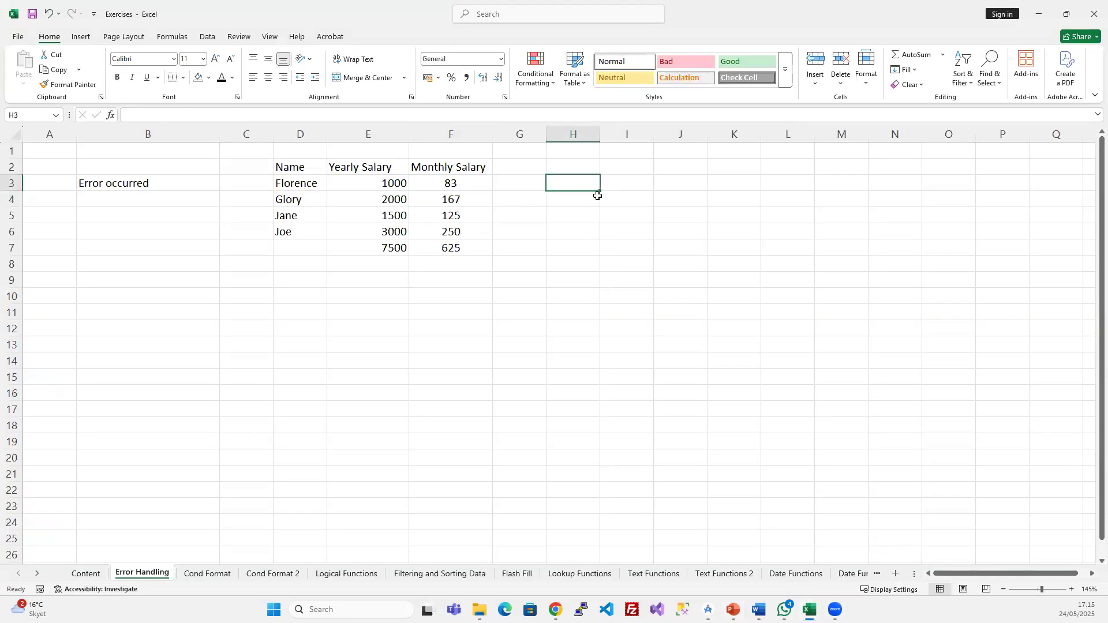
- Enter =ISERROR(100/0) in H3, which returns TRUE
text(=)
text(is)
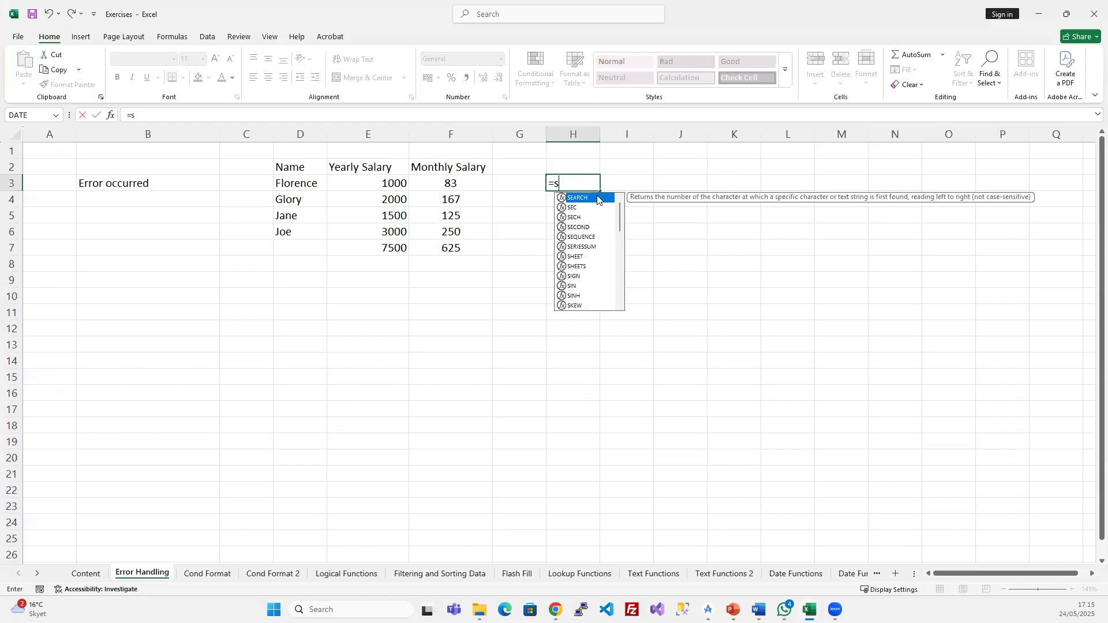
text(e)
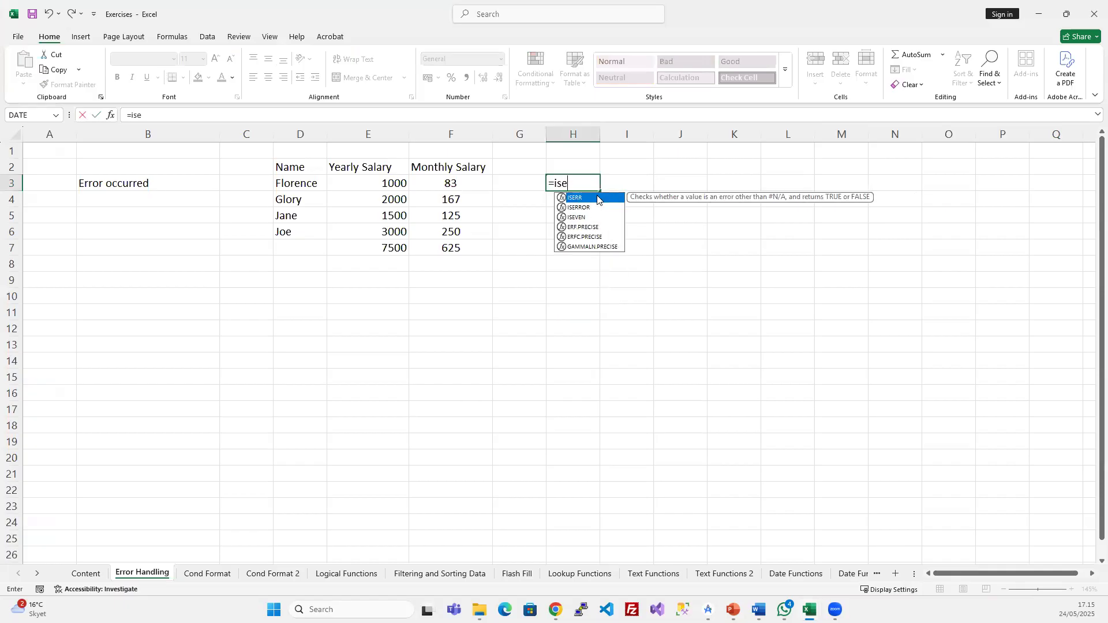
key(Down)
key(Tab)
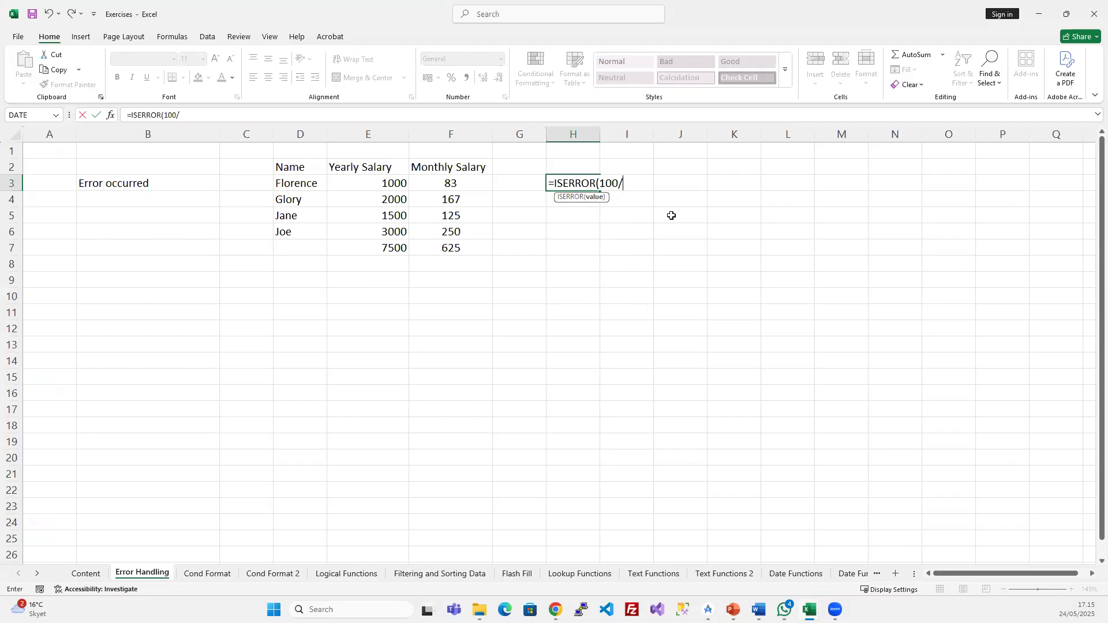
text(100/0))
key(Return)
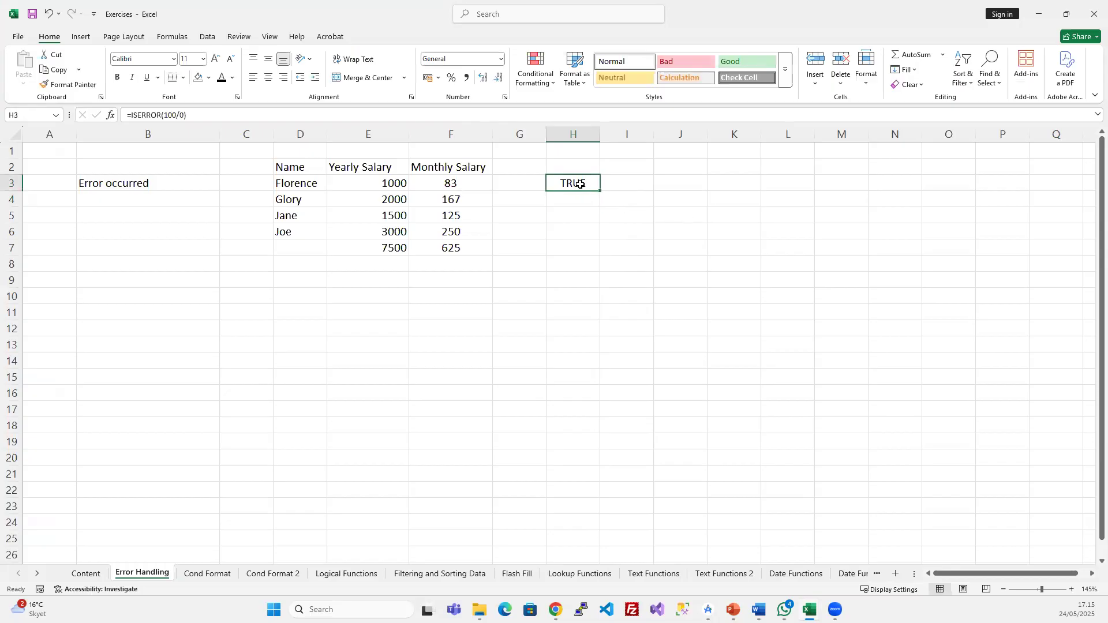
drag(162, 115, 192, 117)
key(Return)
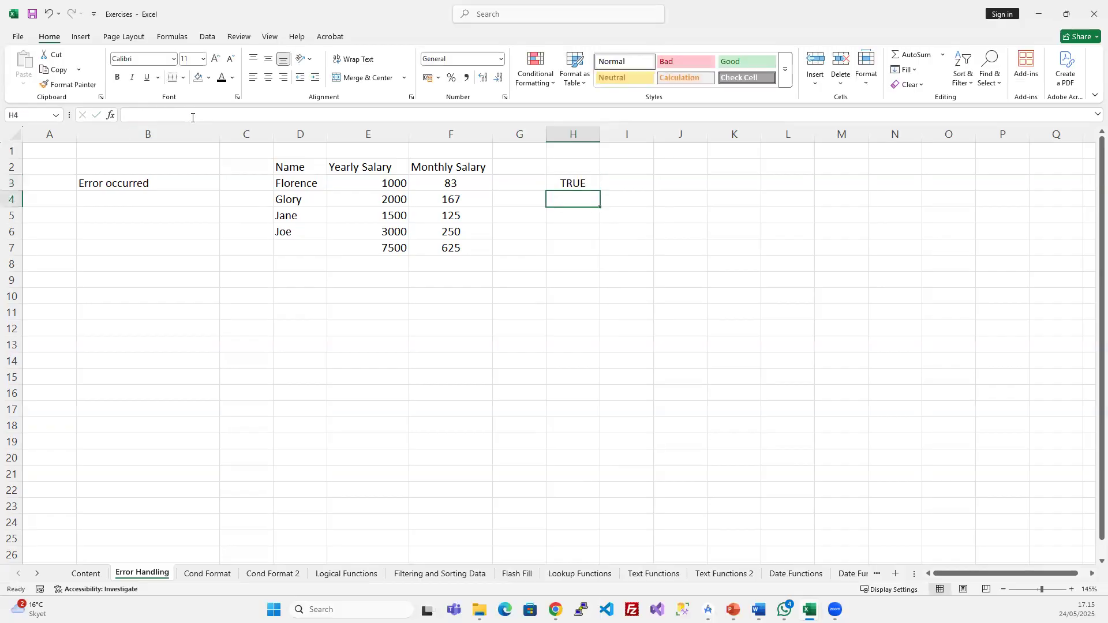
- Change H3's formula to =ISERROR(100/2) so it shows FALSE
click(573, 185)
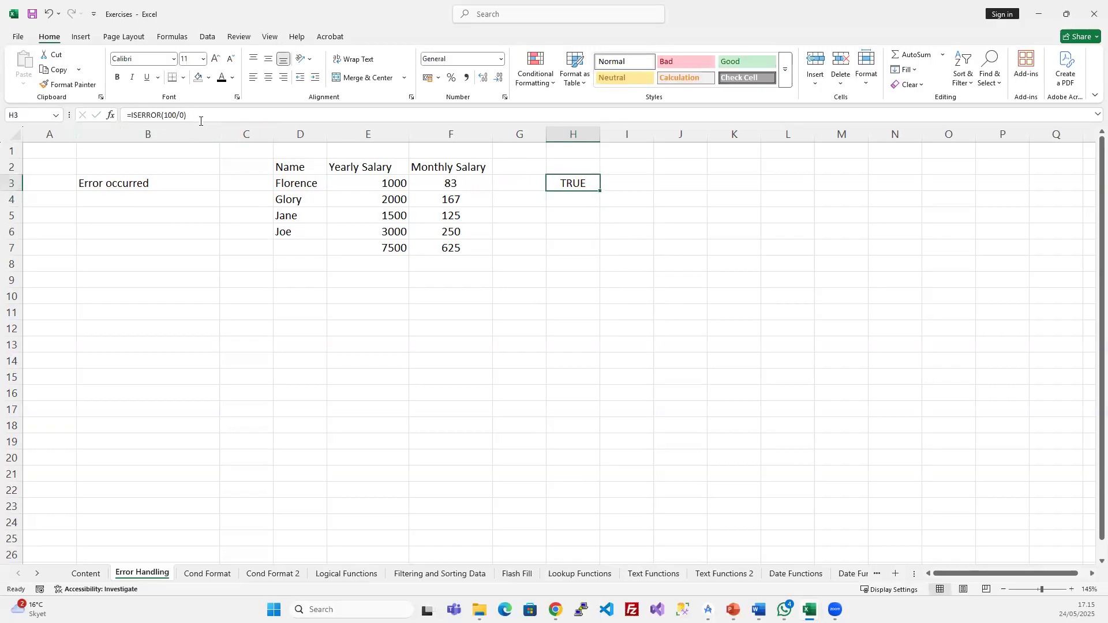
click(178, 115)
key(Delete)
text(2)
key(Return)
click(594, 181)
- Clear the ISERROR formula from H3
key(Delete)
key(ctrl+z)
click(470, 230)
click(582, 180)
key(Delete)
- Type joe in E6 so F6 shows Check Data, and review F3's IFERROR formula
click(450, 179)
click(378, 229)
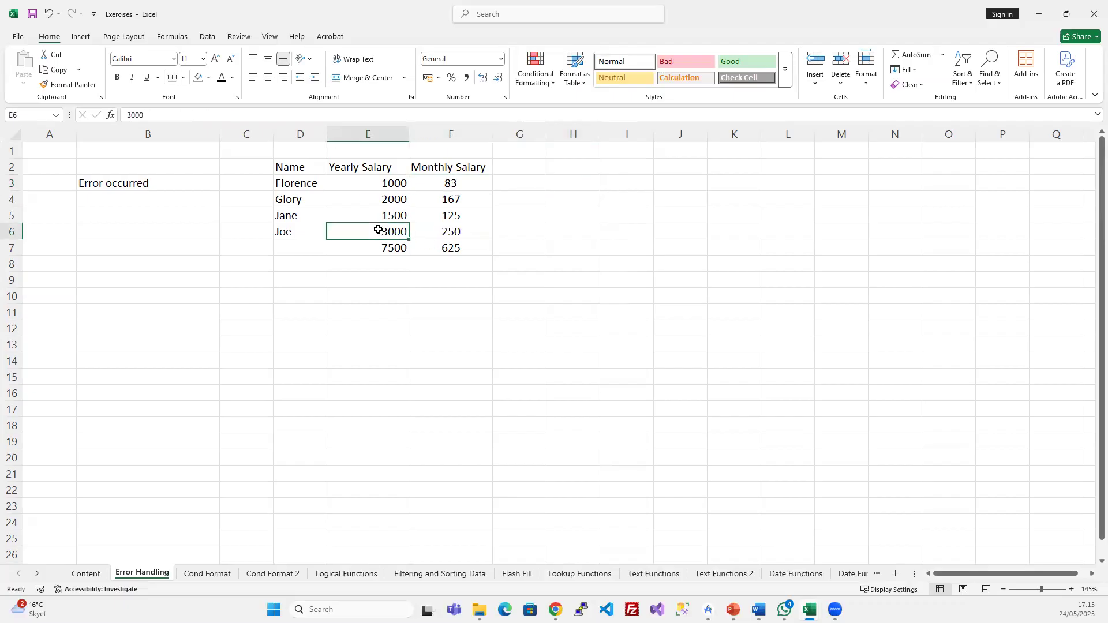
text(joe)
key(Return)
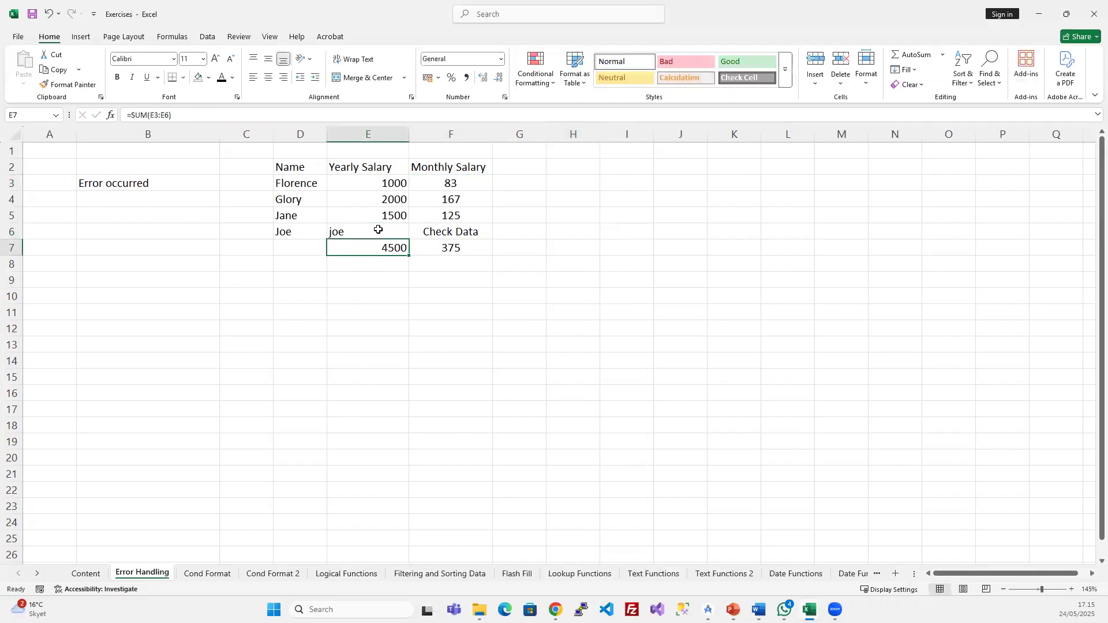
click(425, 228)
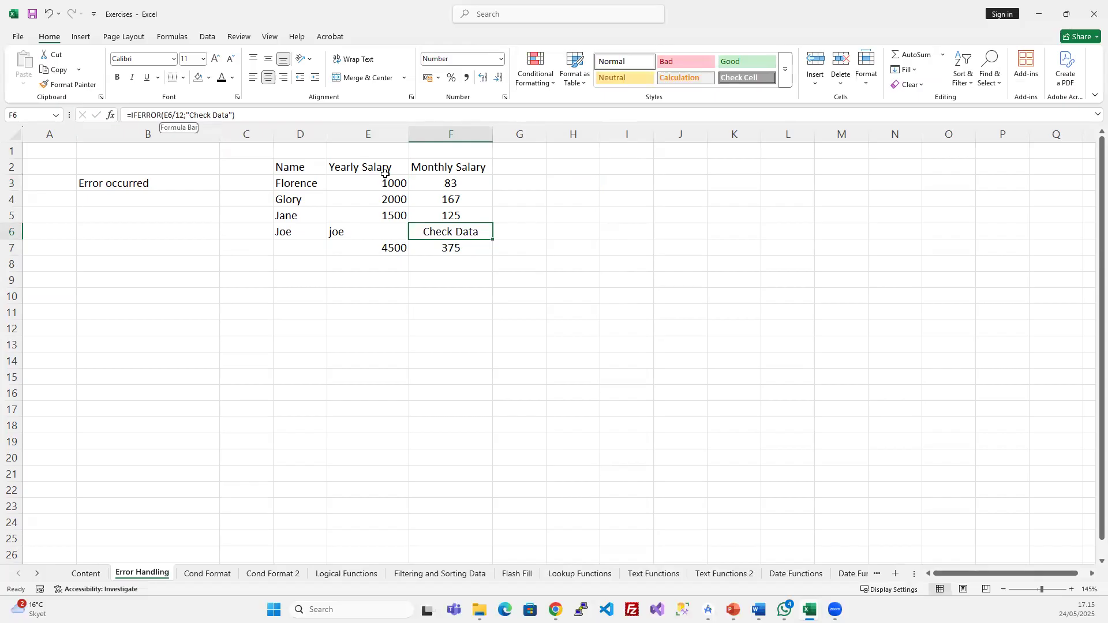
click(445, 182)
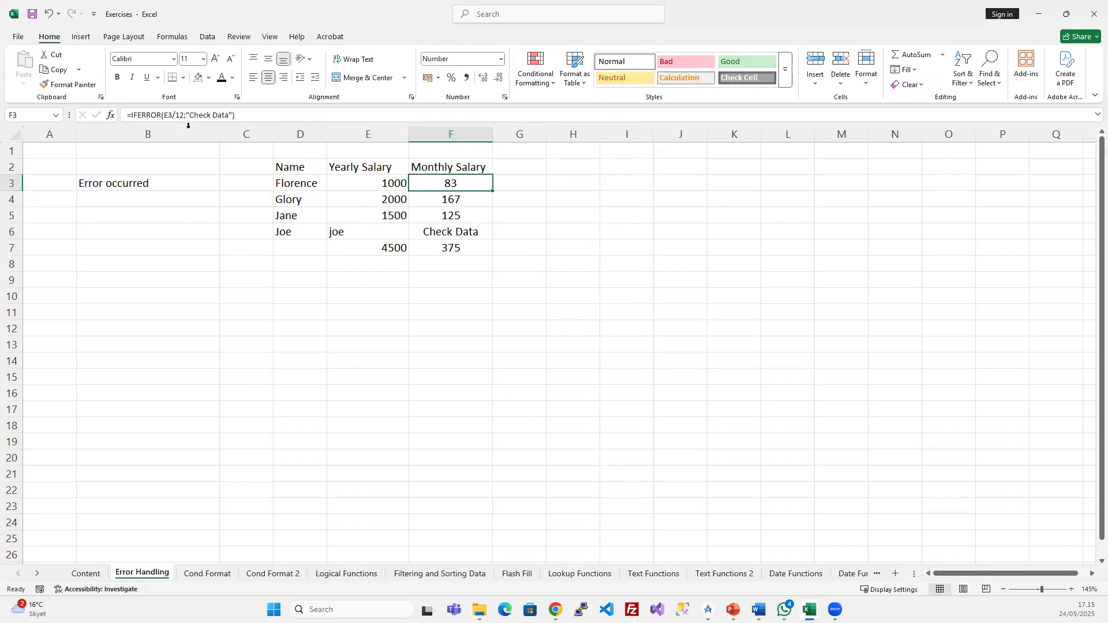
double_click(140, 113)
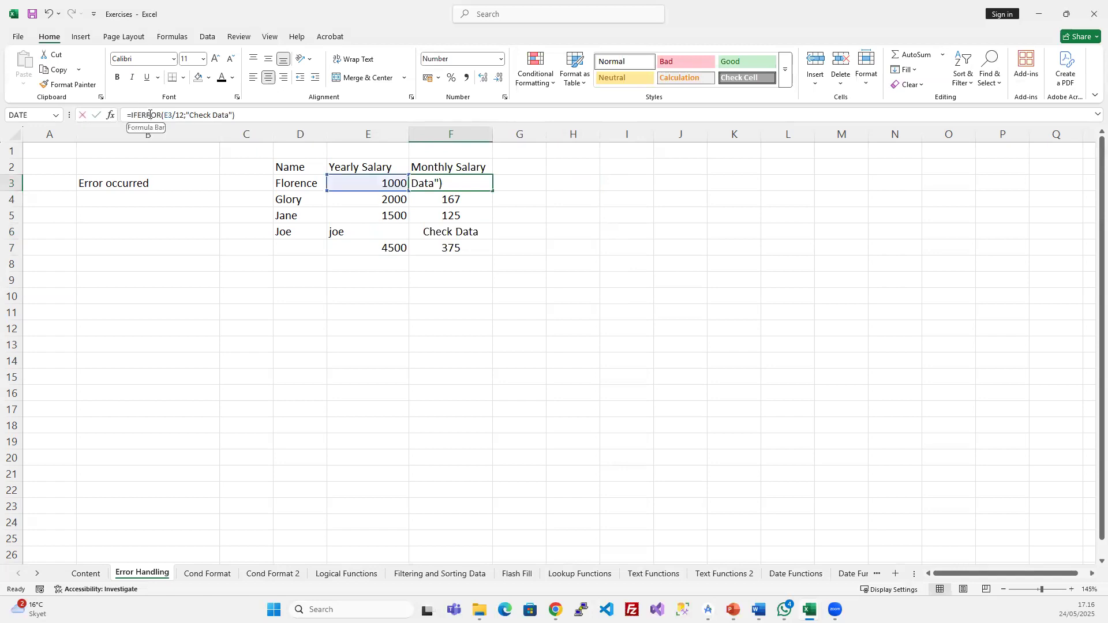
- Add a 'Check Error' heading in G2 and enter =ISERROR(F3) in G3
click(534, 172)
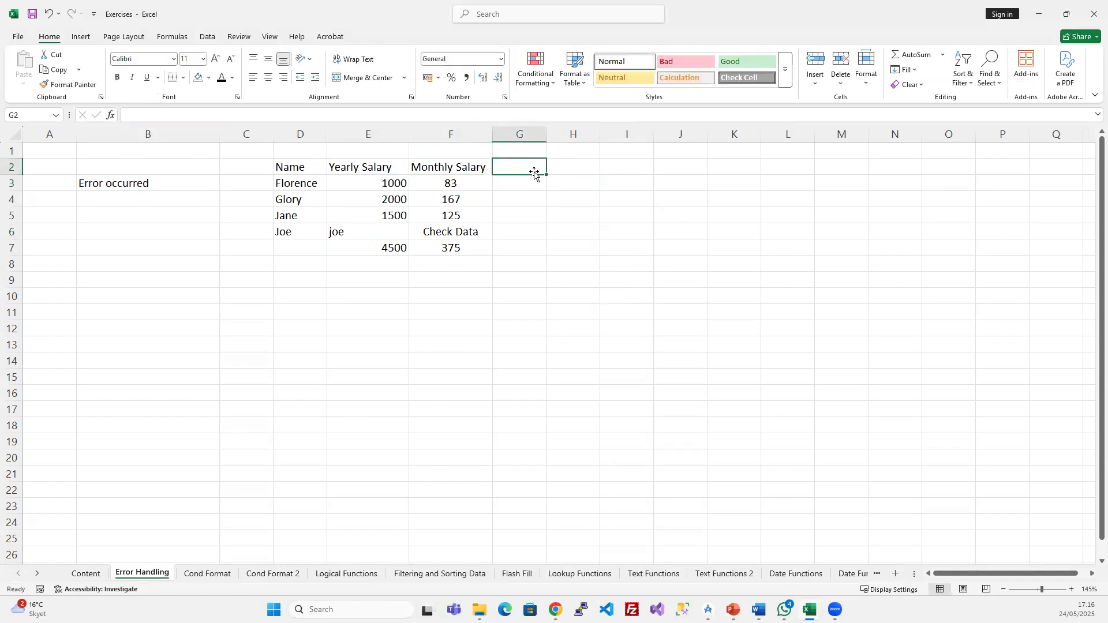
text(Check E)
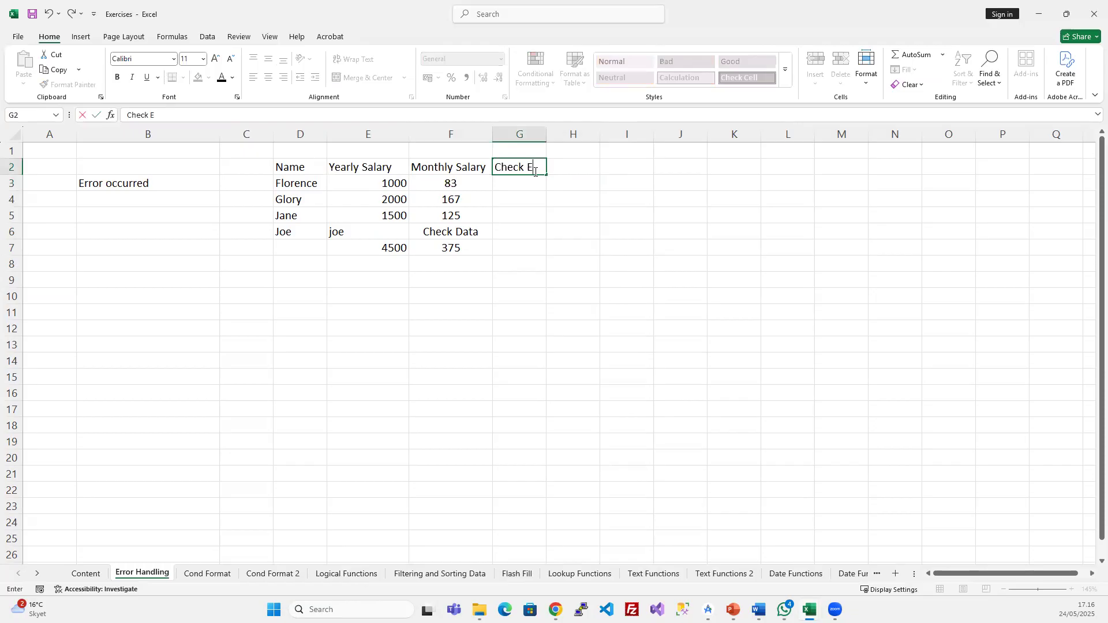
text(rror)
key(Return)
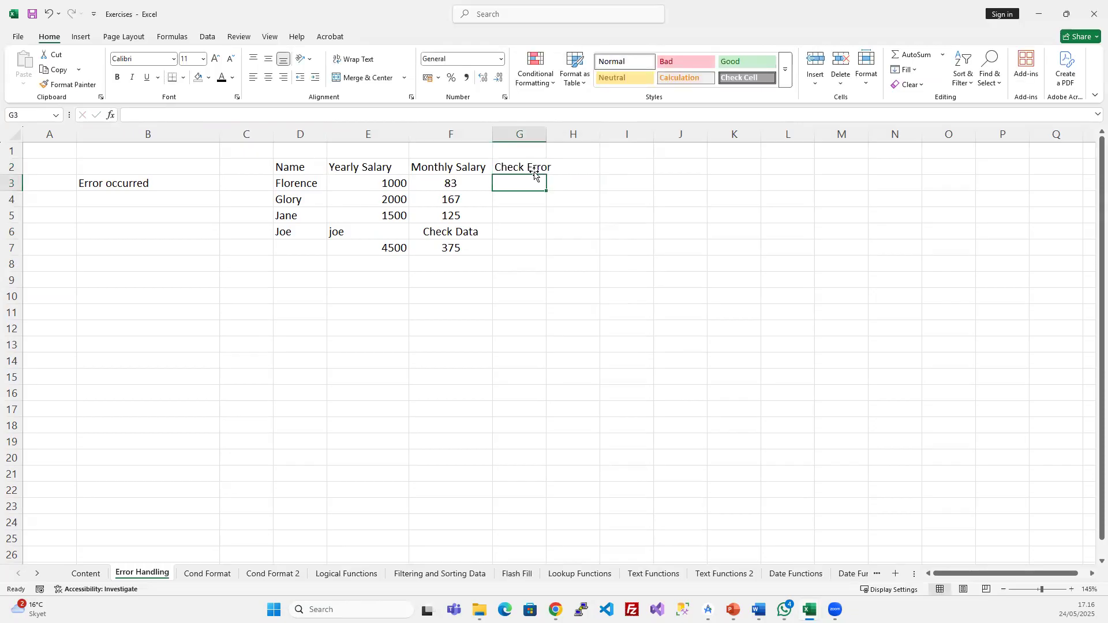
text(=)
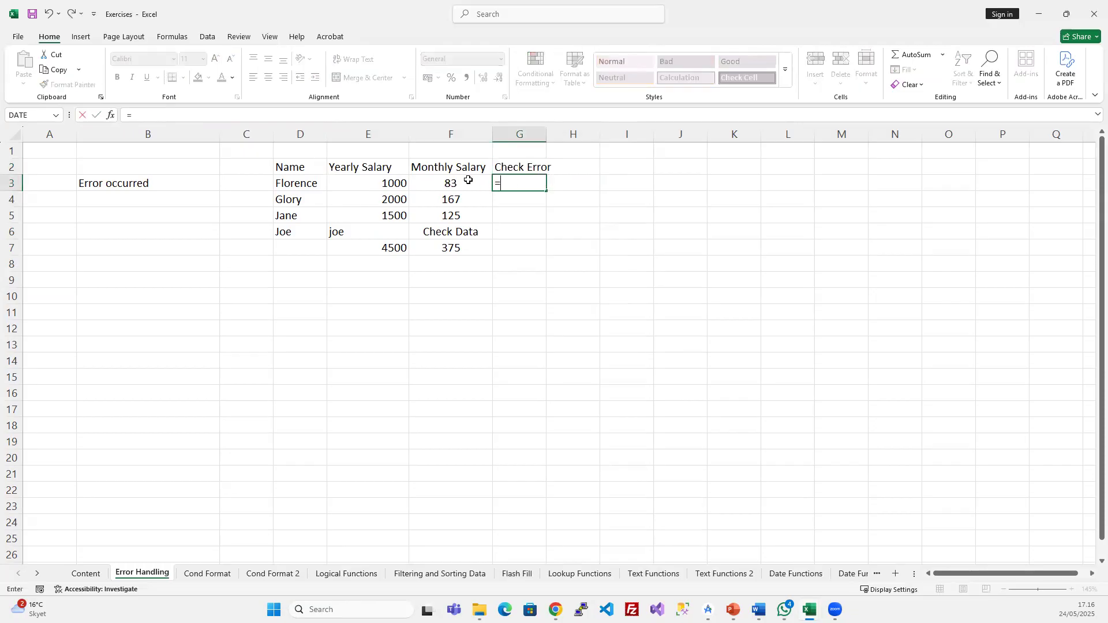
text(iss)
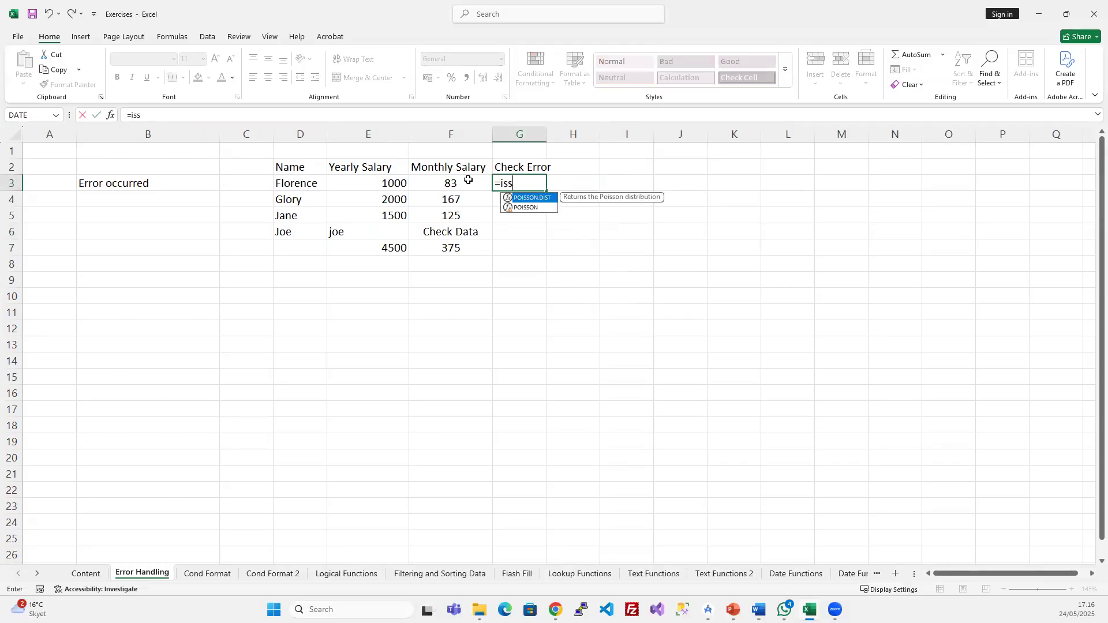
key(BackSpace)
key(BackSpace)
text(se)
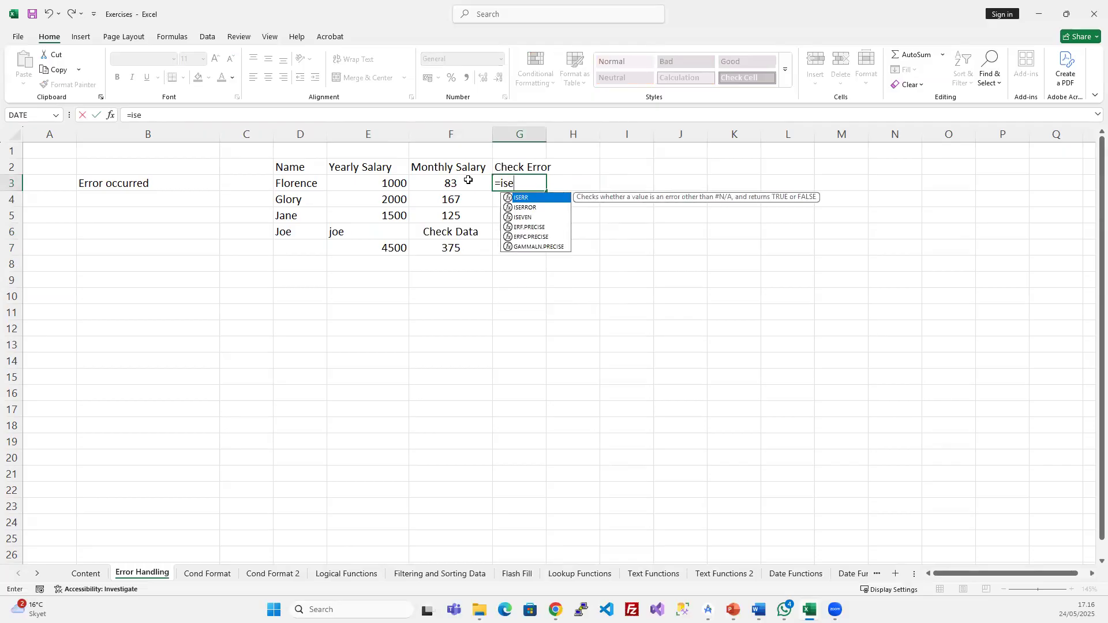
key(Down)
key(Tab)
click(428, 181)
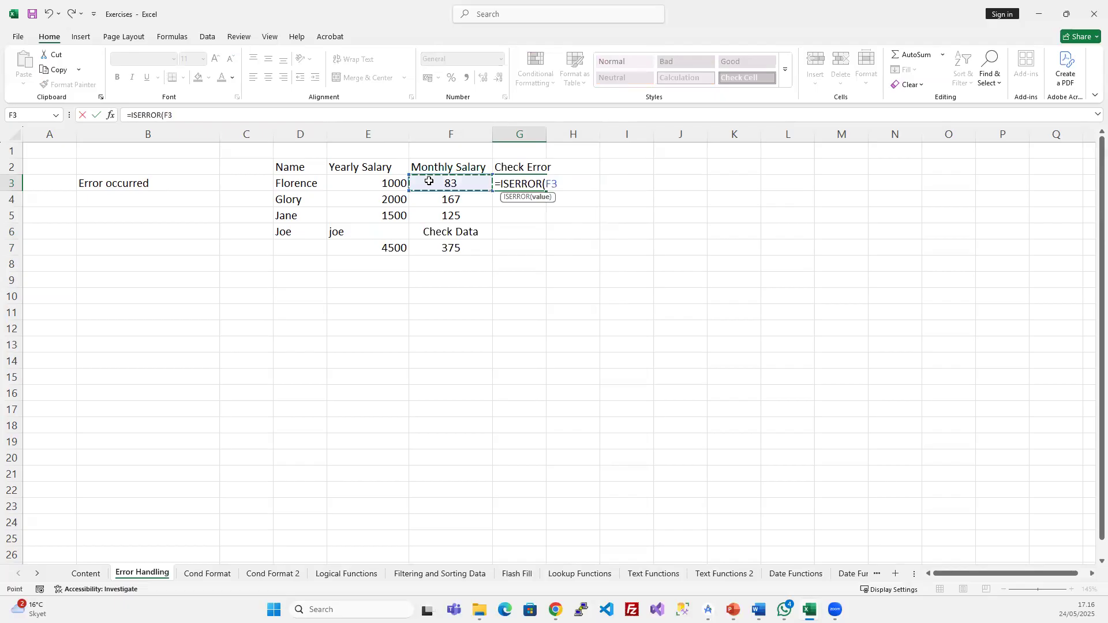
text(;)
key(BackSpace)
text())
key(Return)
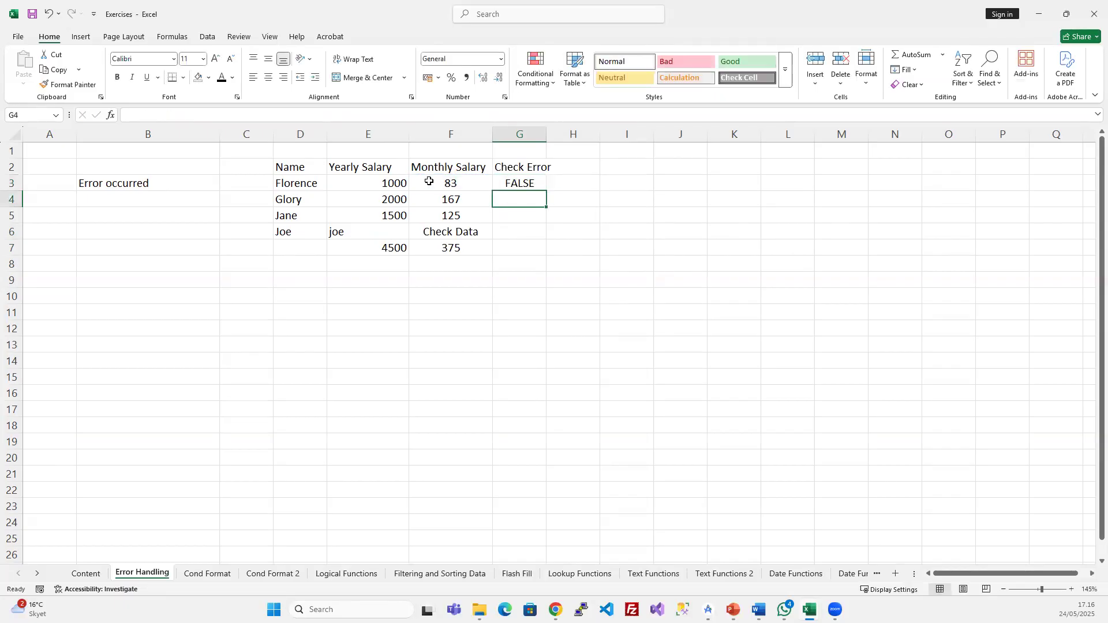
- Fill the ISERROR formula down through G3:G6
key(Up)
key(shift+Down)
key(shift+Down)
key(shift+Down)
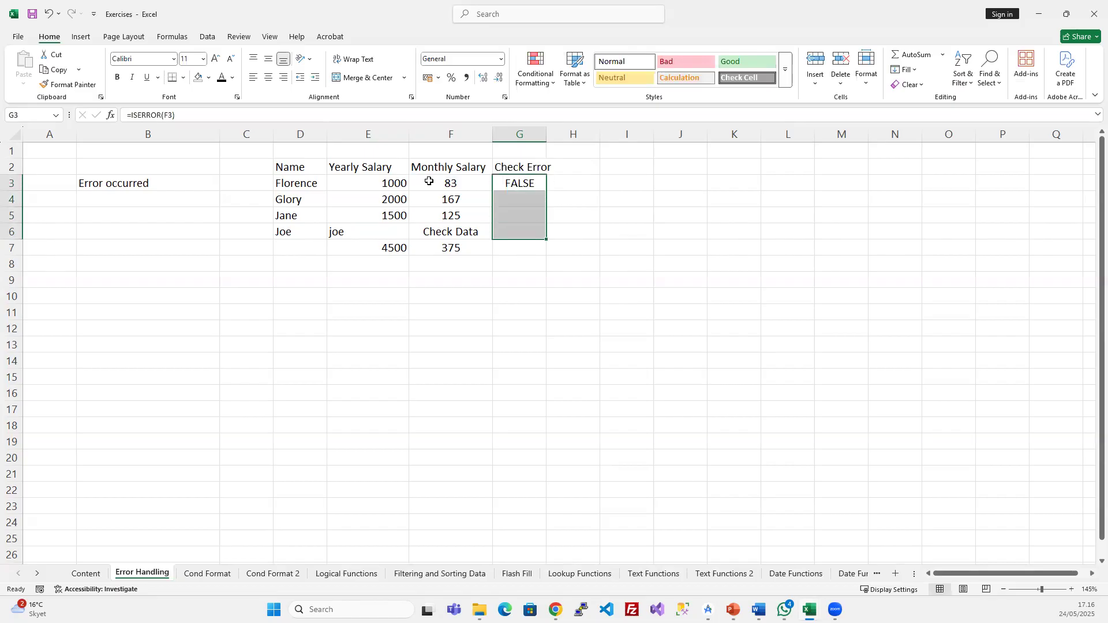
key(ctrl+d)
- Strip the IFERROR wrapper from F6, leaving =E6/12 so it shows #VALUE!
click(465, 230)
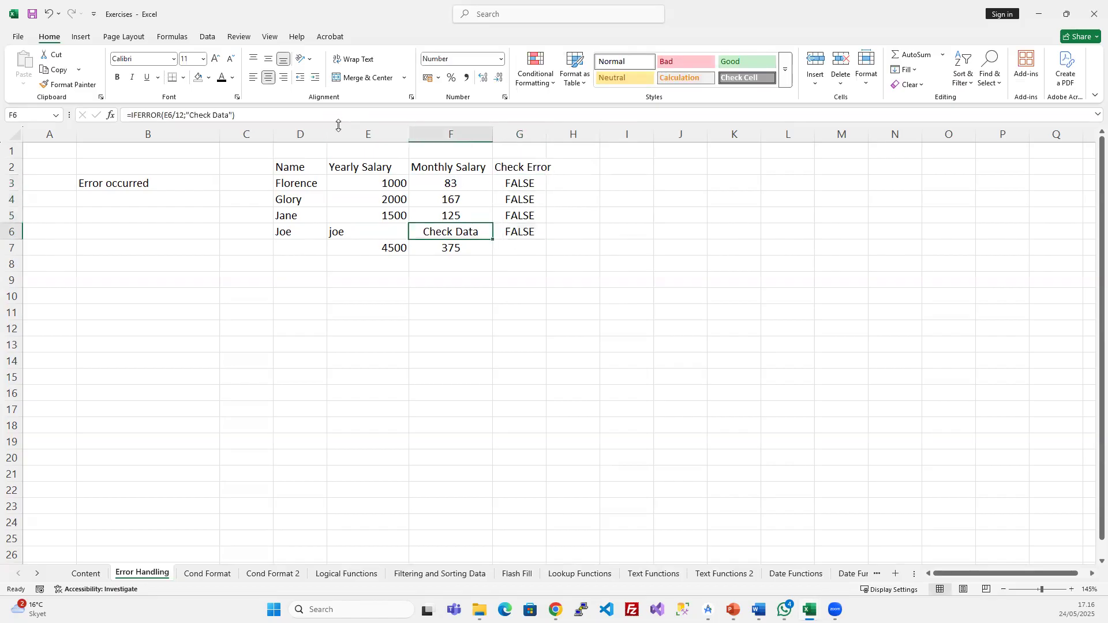
drag(164, 115, 133, 114)
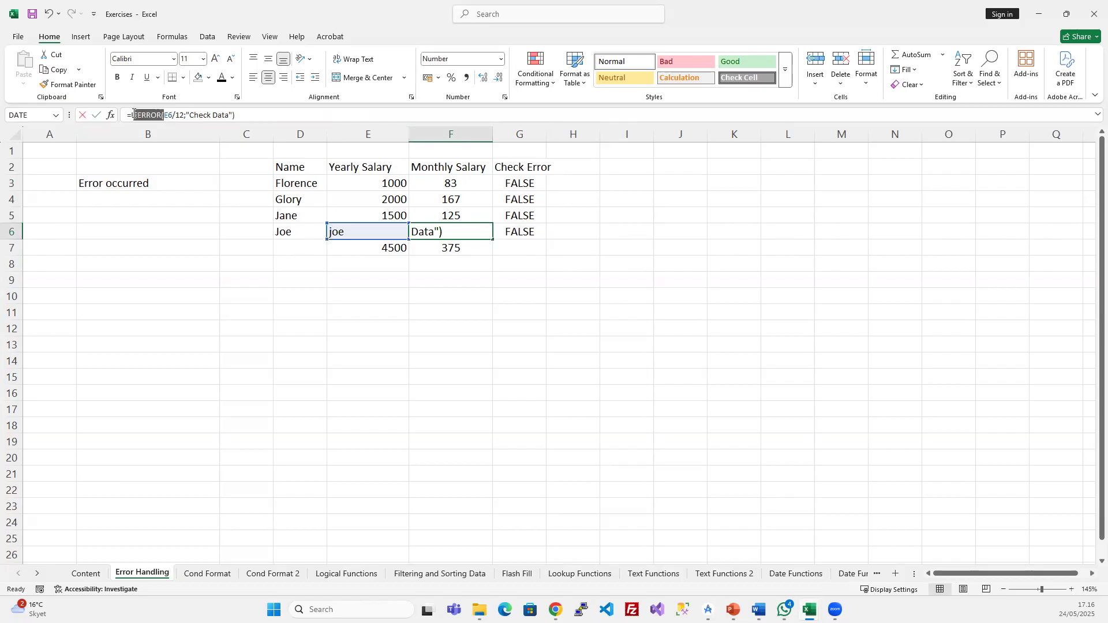
key(Delete)
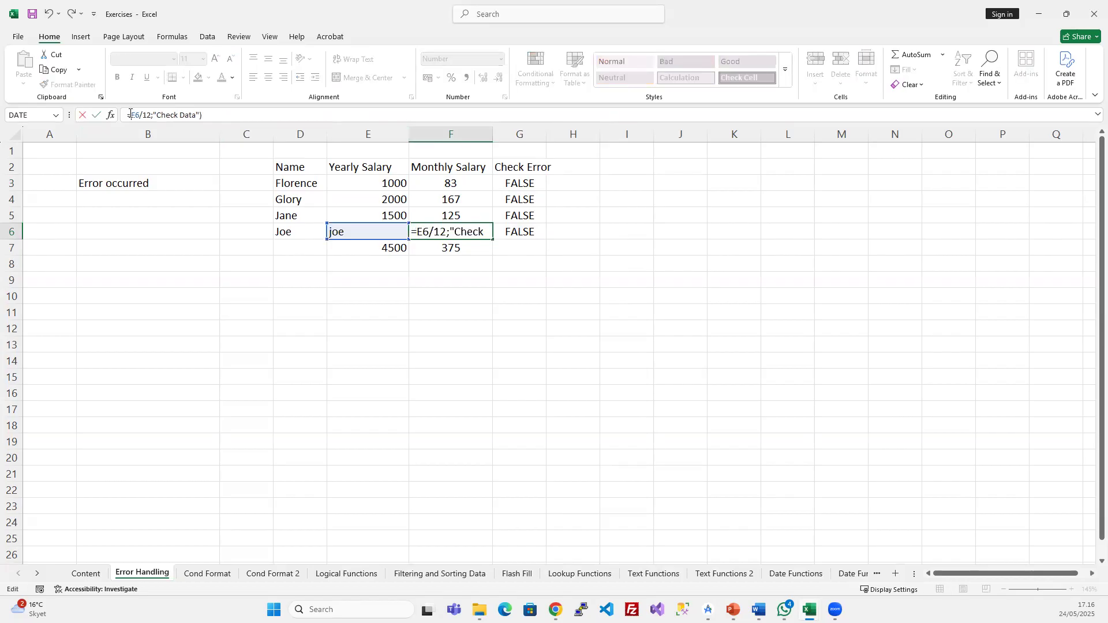
key(End)
key(BackSpace)
key(BackSpace)
key(BackSpace)
key(BackSpace)
key(BackSpace)
key(BackSpace)
key(BackSpace)
key(BackSpace)
key(BackSpace)
key(BackSpace)
key(Return)
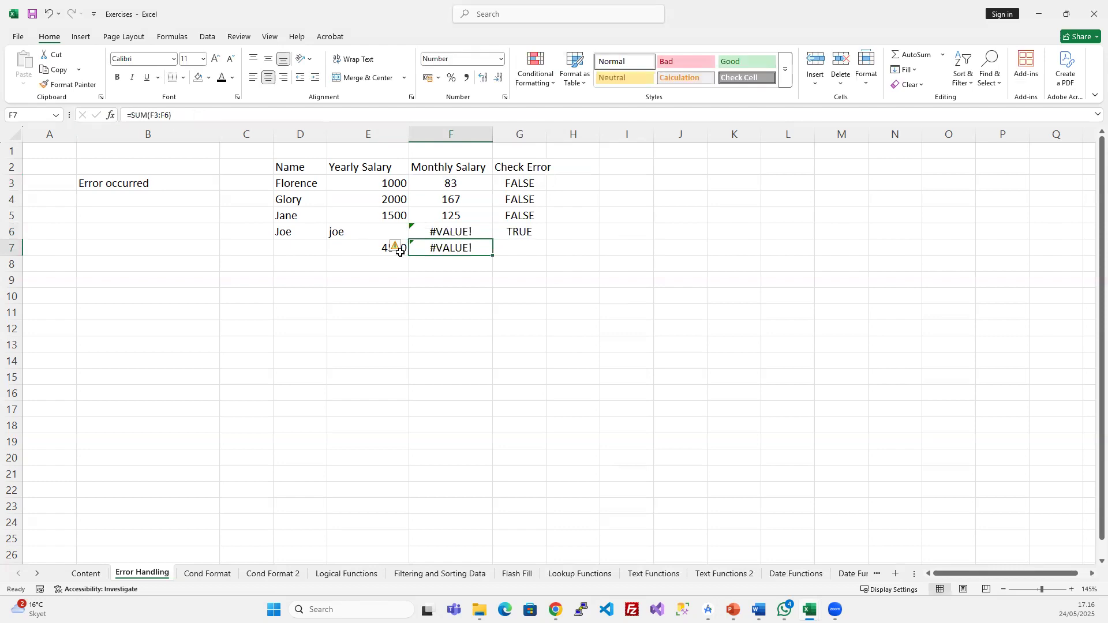
- Clear the E7:F7 totals and select the Check Error cells G3:G6
drag(354, 246, 431, 252)
key(Delete)
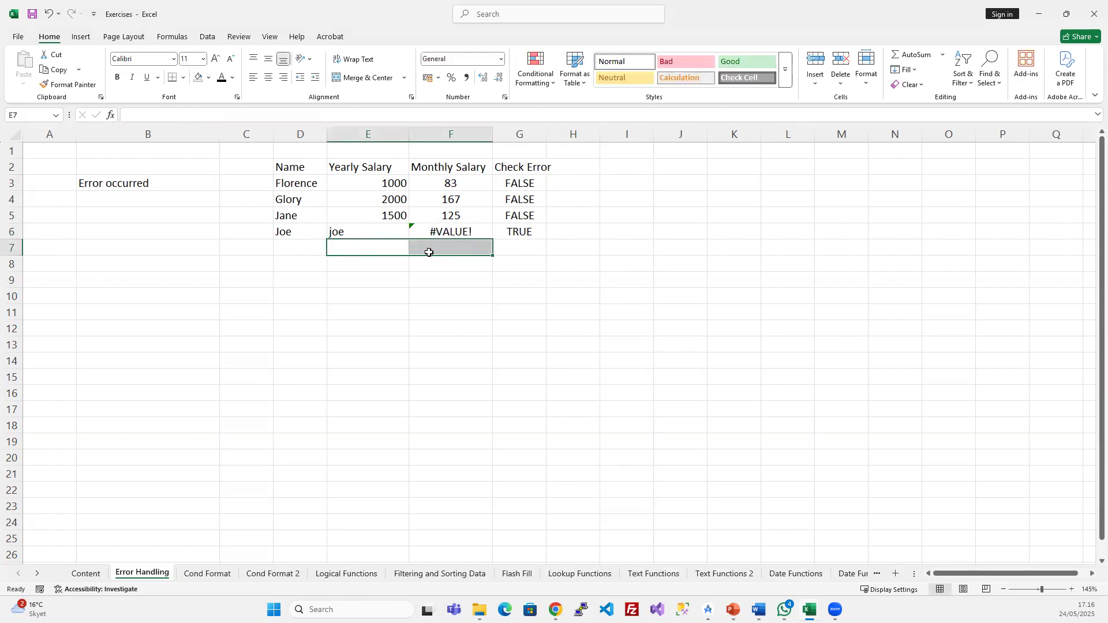
click(427, 327)
click(521, 235)
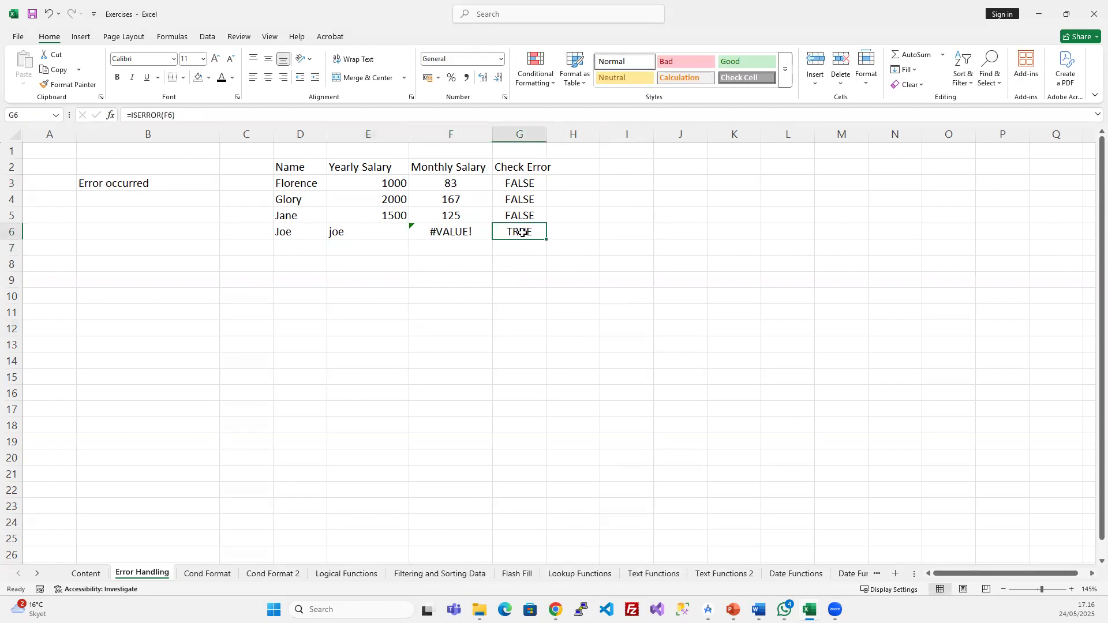
drag(529, 182, 528, 230)
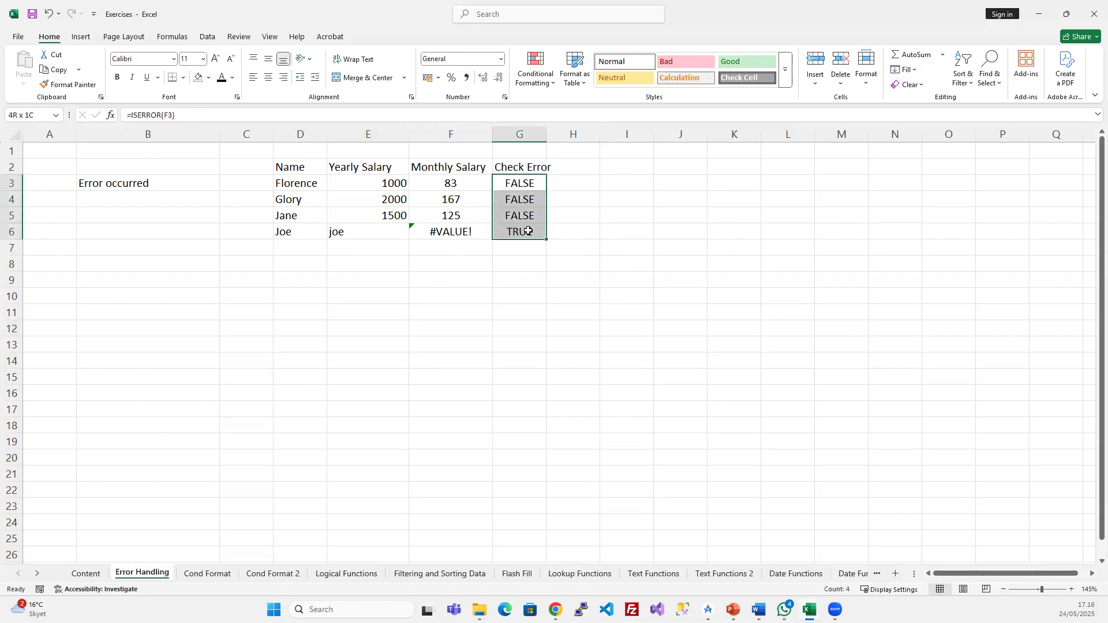
click(533, 72)
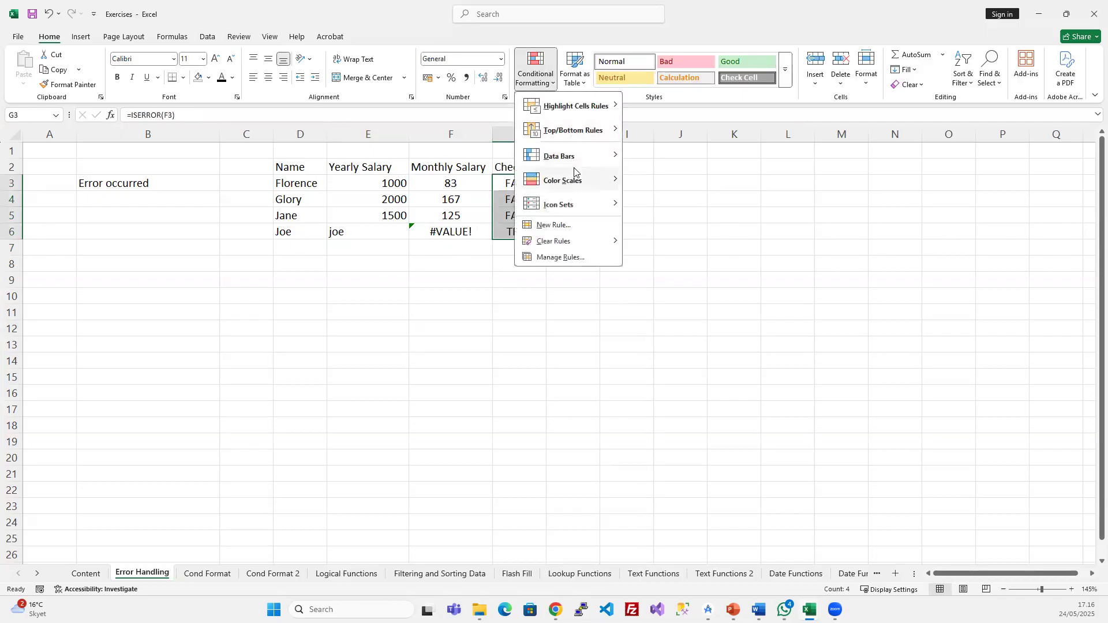
- Create a Cell Value equal-to conditional formatting rule with red fill for G3:G6
click(560, 257)
click(391, 313)
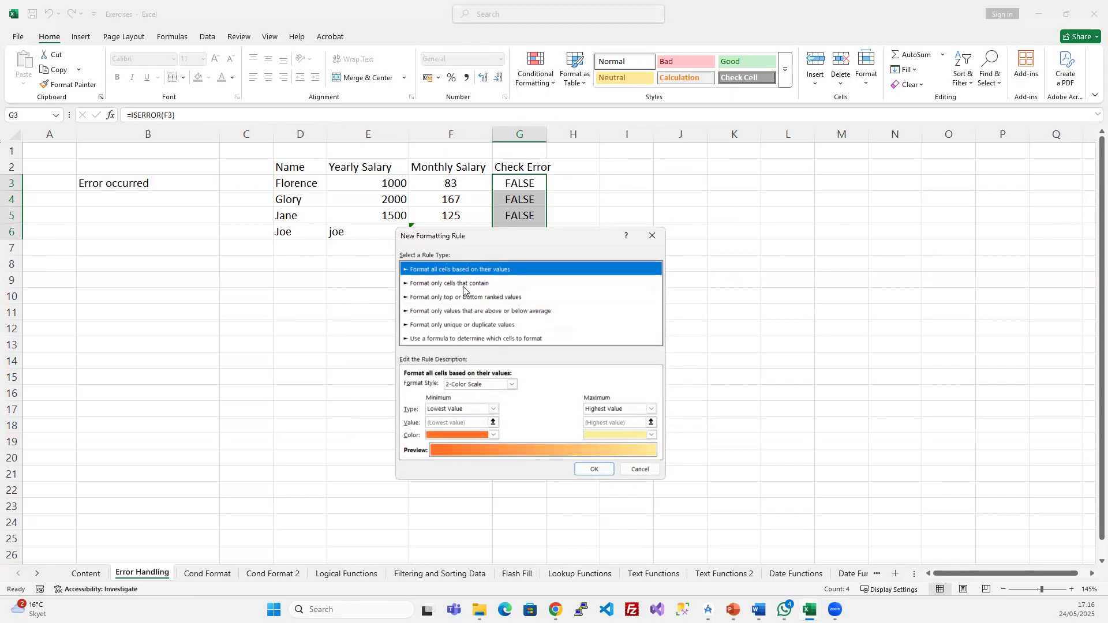
click(464, 284)
click(495, 387)
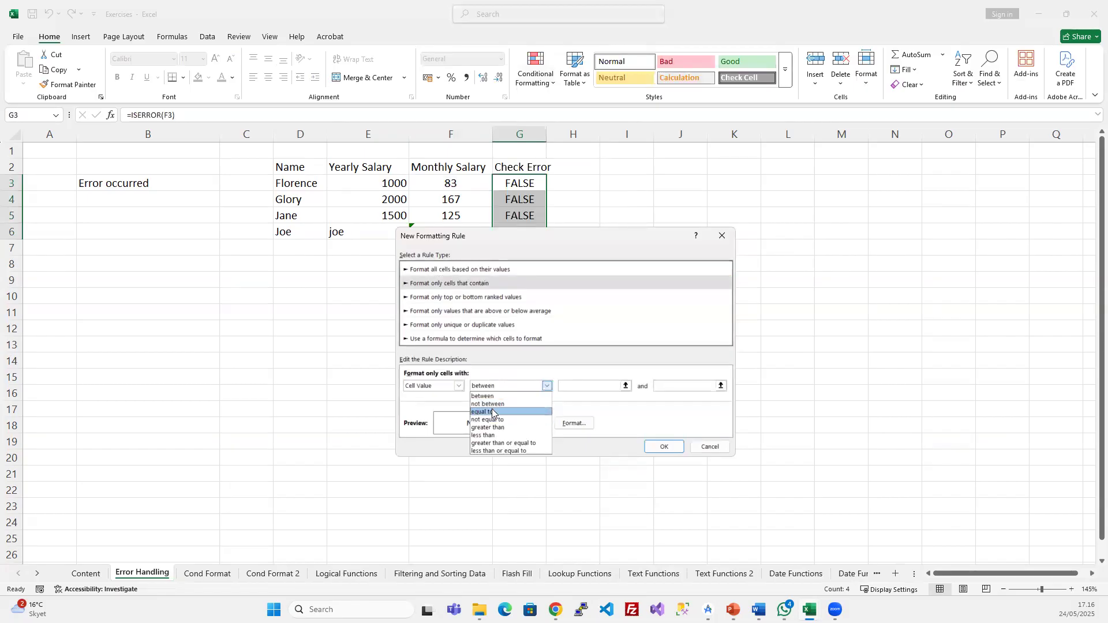
click(493, 412)
click(577, 385)
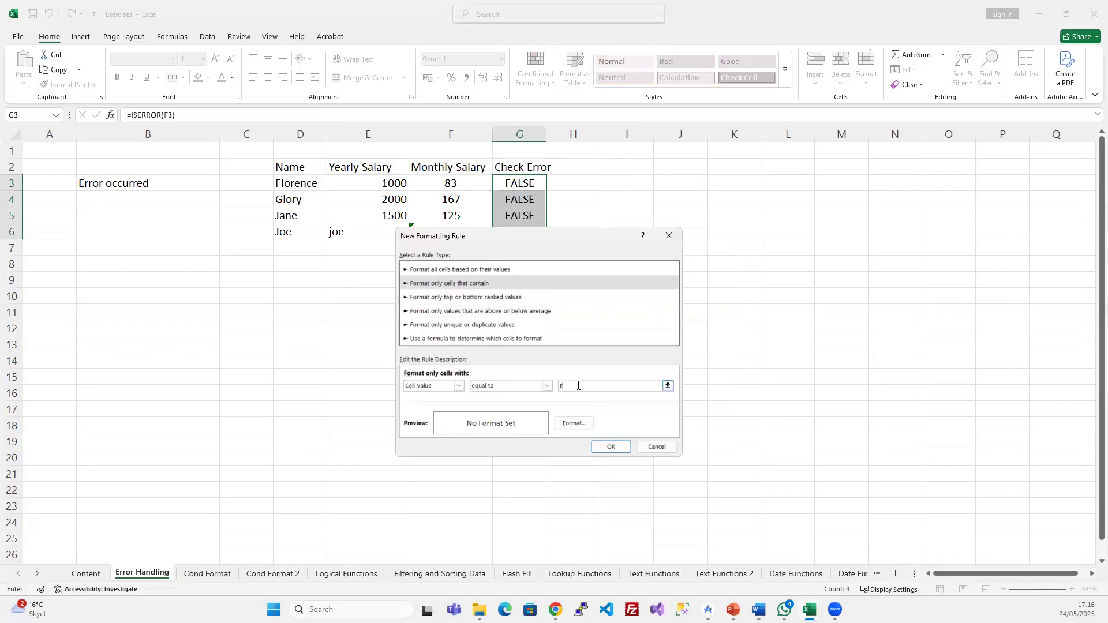
click(574, 423)
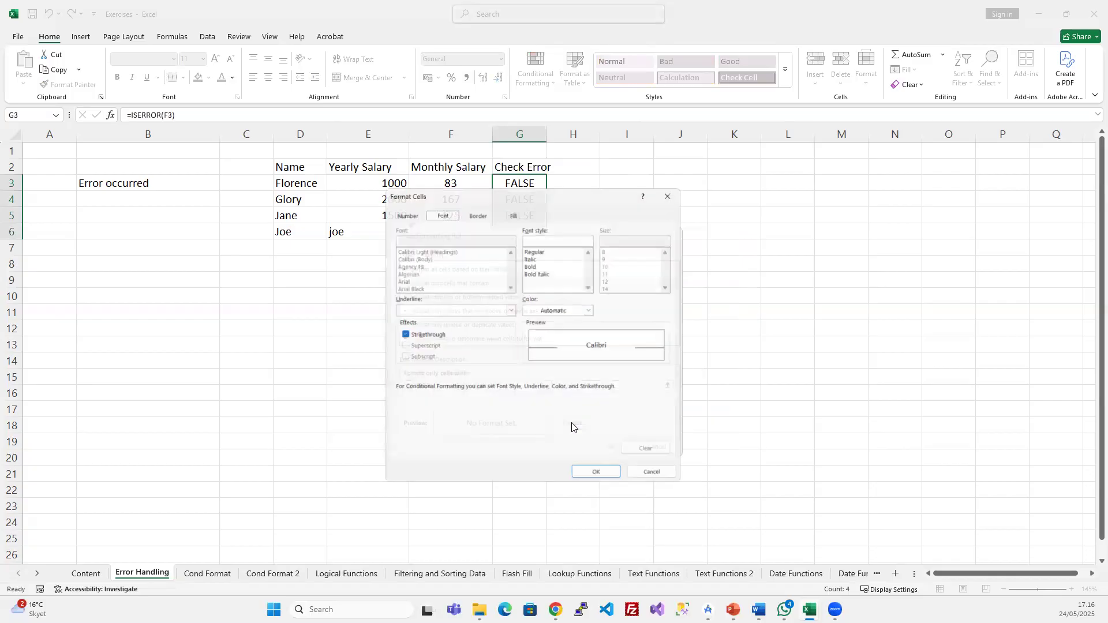
click(473, 207)
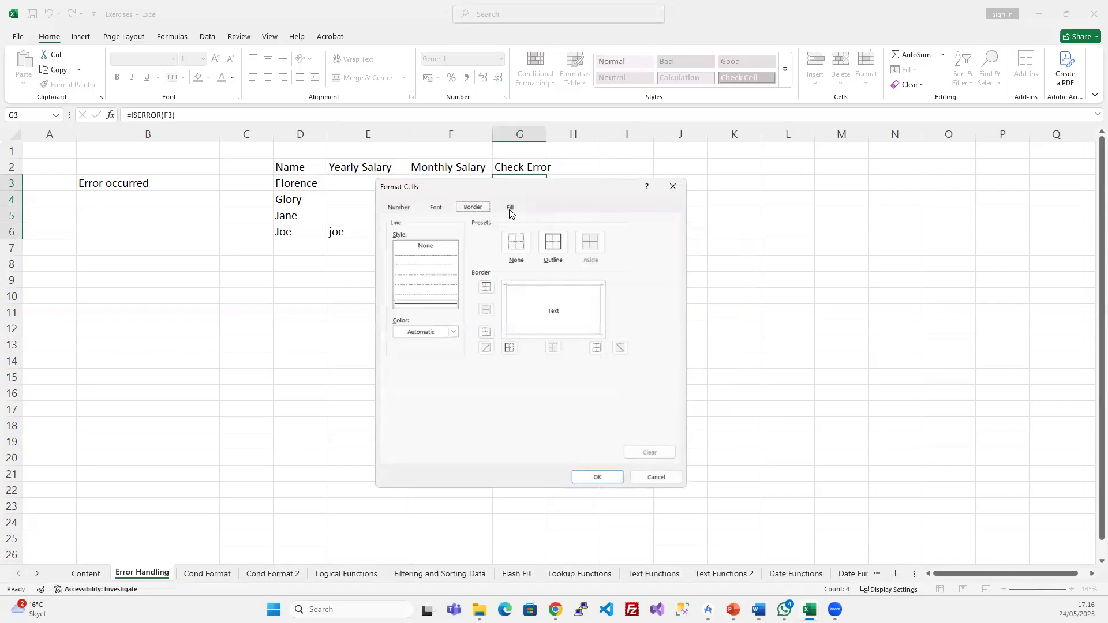
click(511, 209)
click(415, 316)
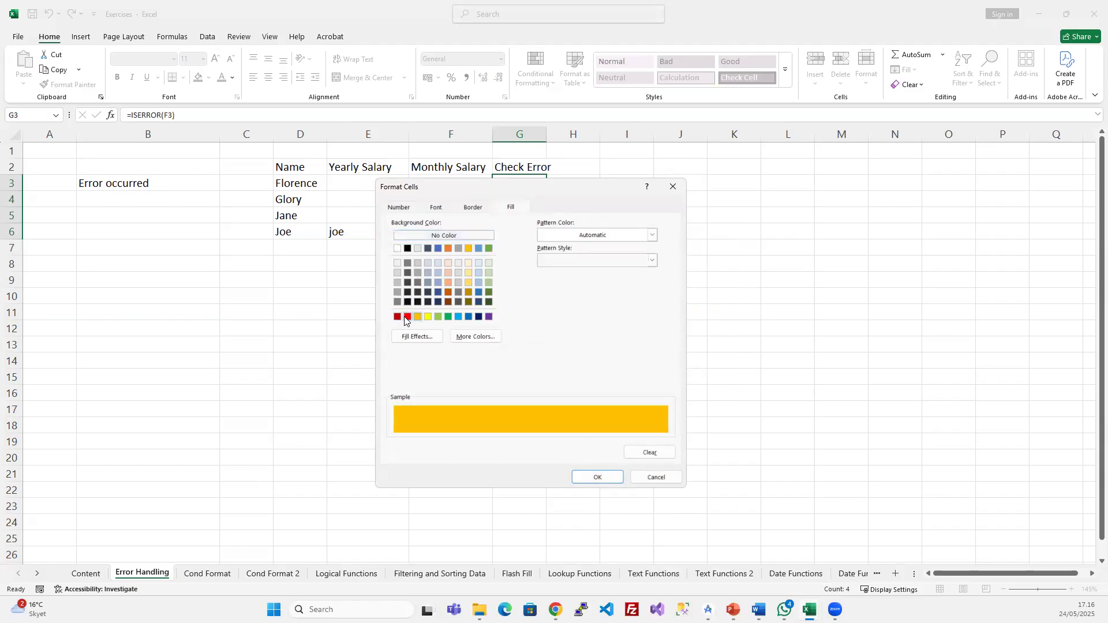
click(407, 316)
click(592, 476)
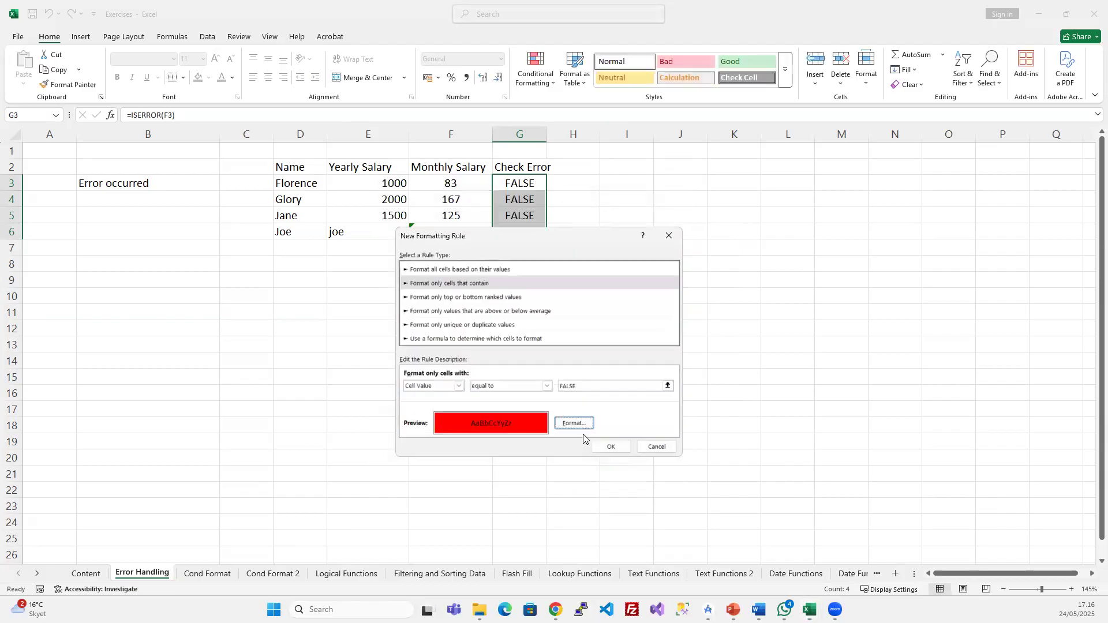
click(600, 447)
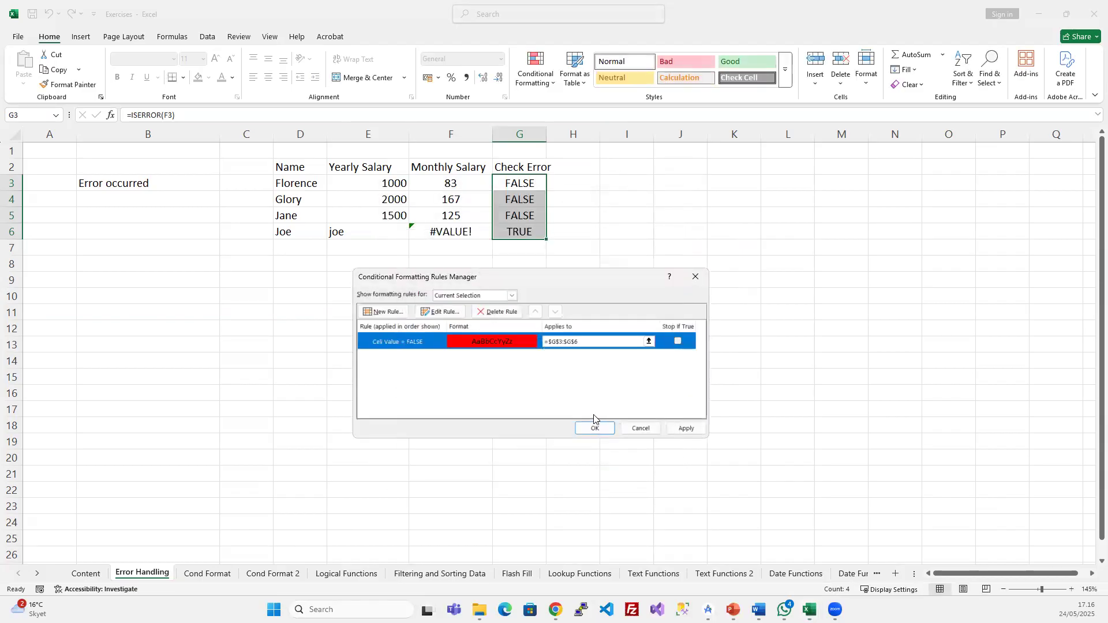
click(686, 432)
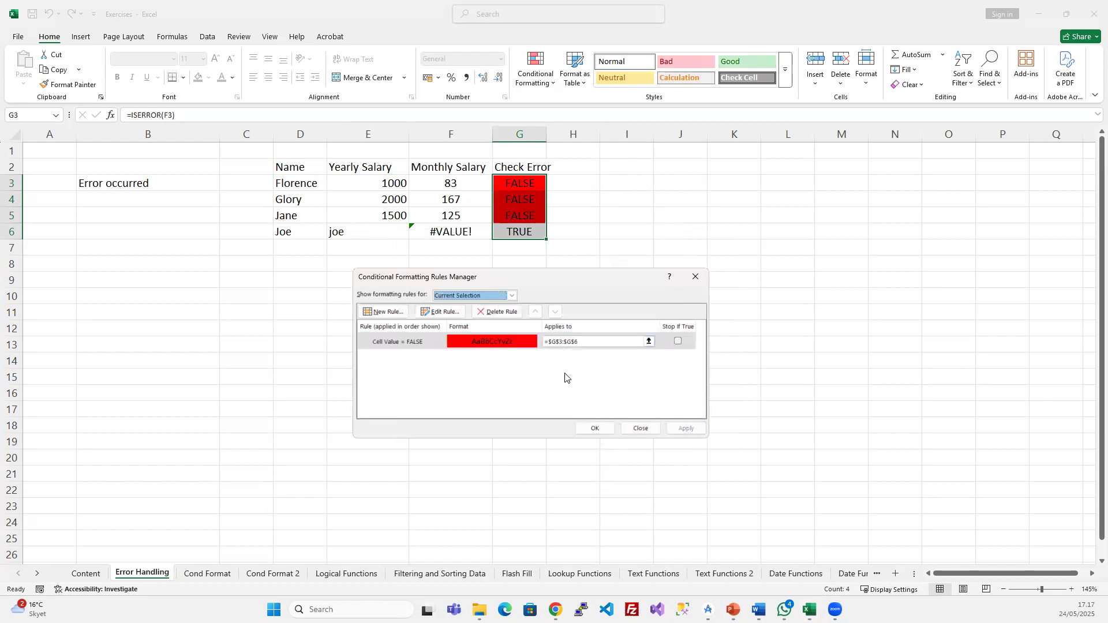
- Edit the rule to match TRUE and apply it, so only G6 turns red
double_click(502, 343)
click(583, 401)
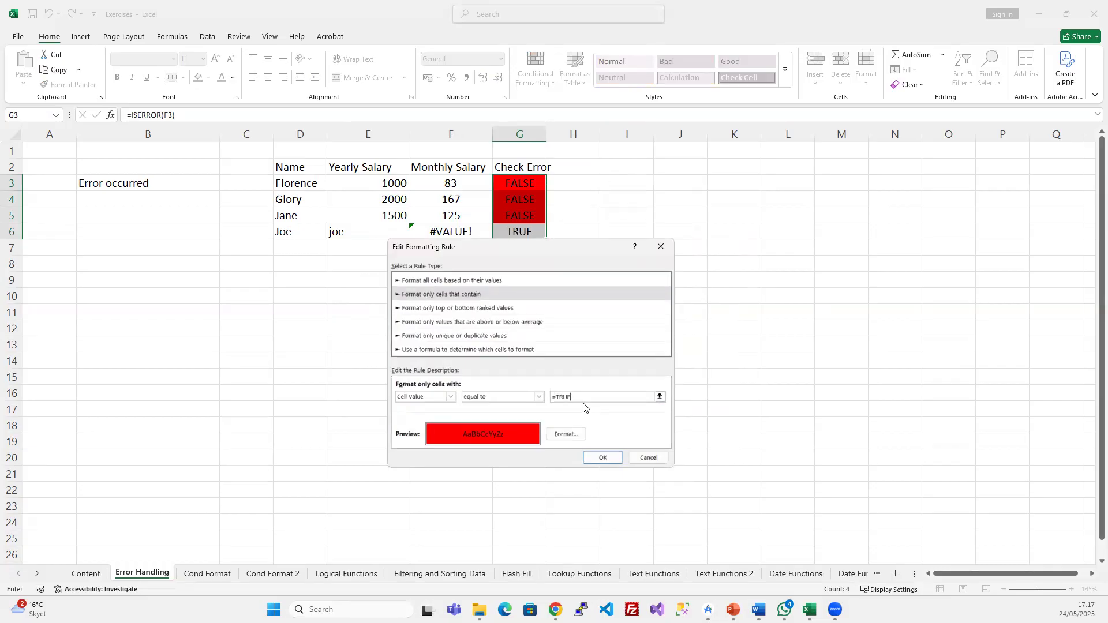
click(604, 457)
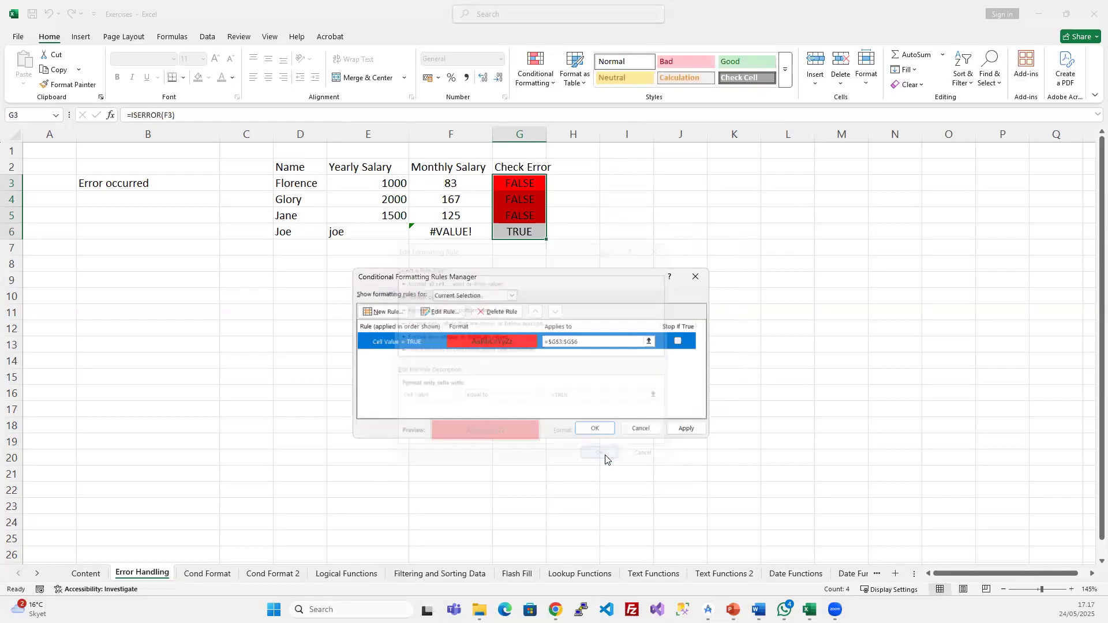
click(690, 427)
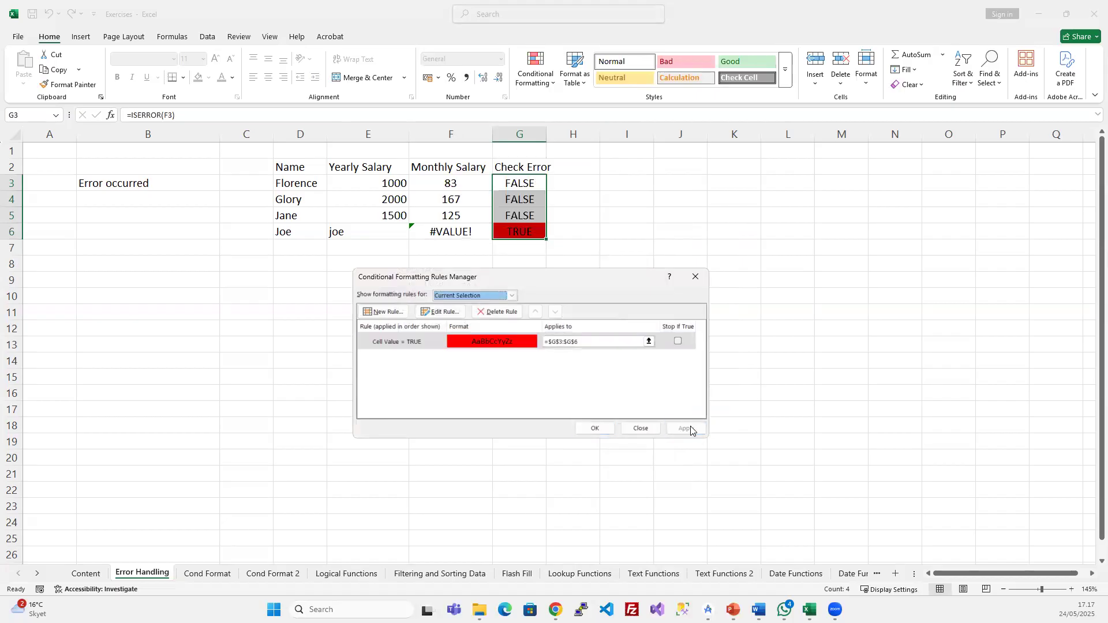
click(594, 427)
click(500, 316)
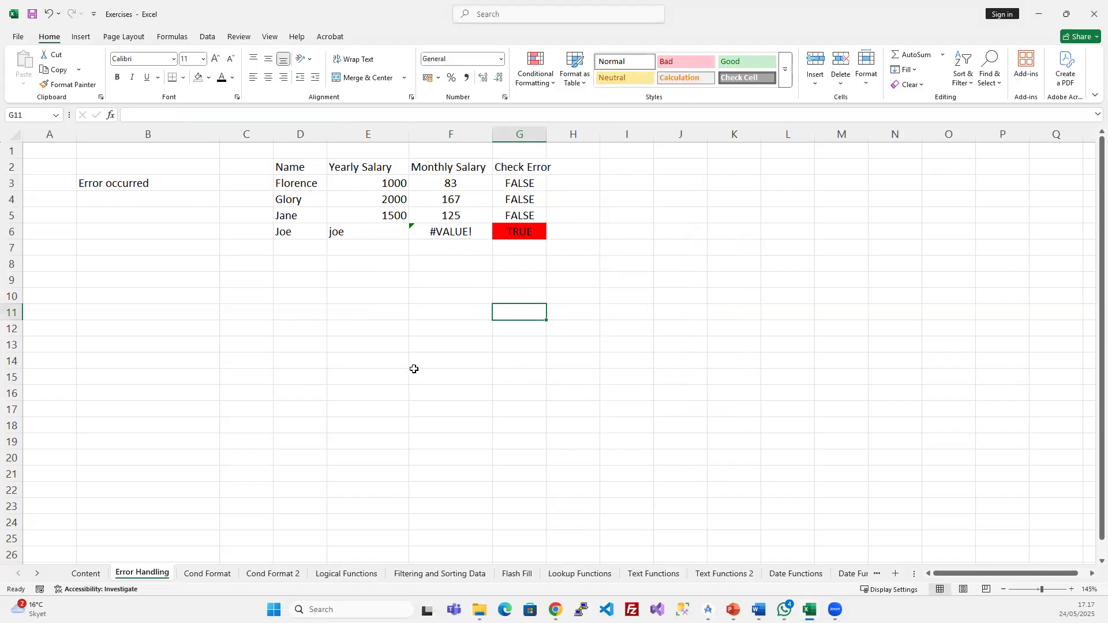
- Inspect the Check Error column, where G6 flags TRUE for Joe's text salary
drag(295, 180, 539, 530)
click(721, 426)
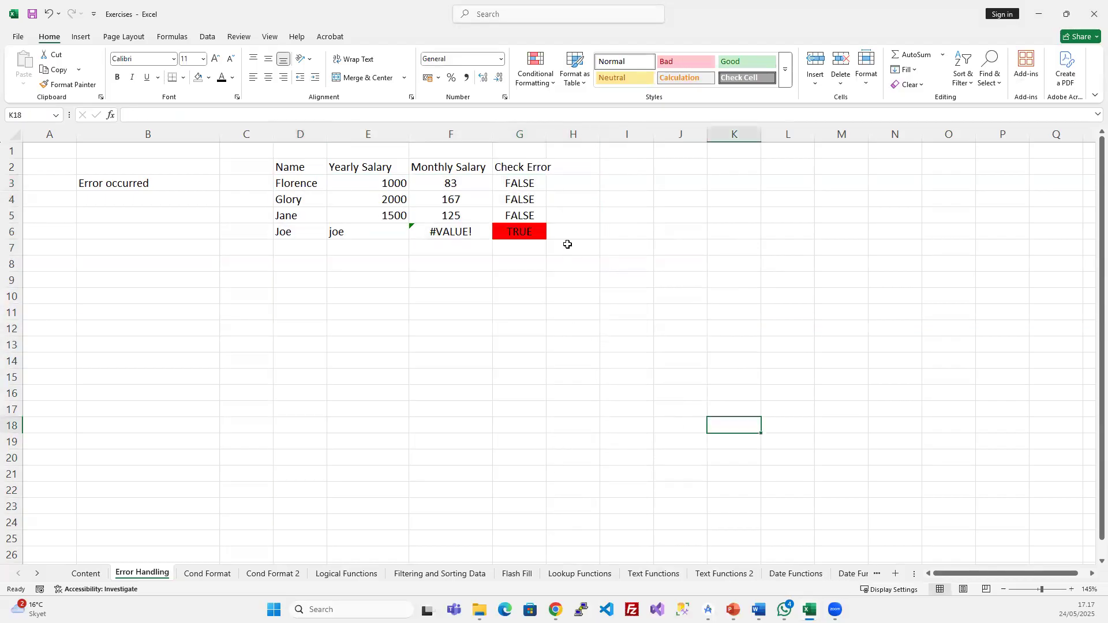
click(517, 231)
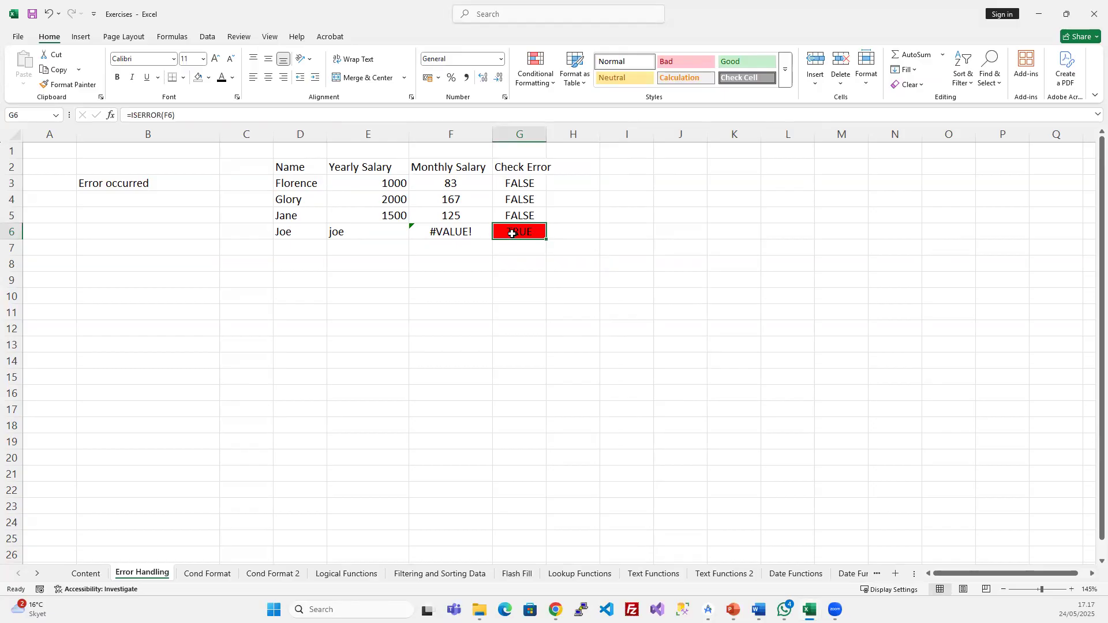
drag(515, 179, 526, 248)
click(528, 232)
- Enter 3000 as Joe's yearly salary in E6, check G5:G6, then return to the slide show
click(380, 231)
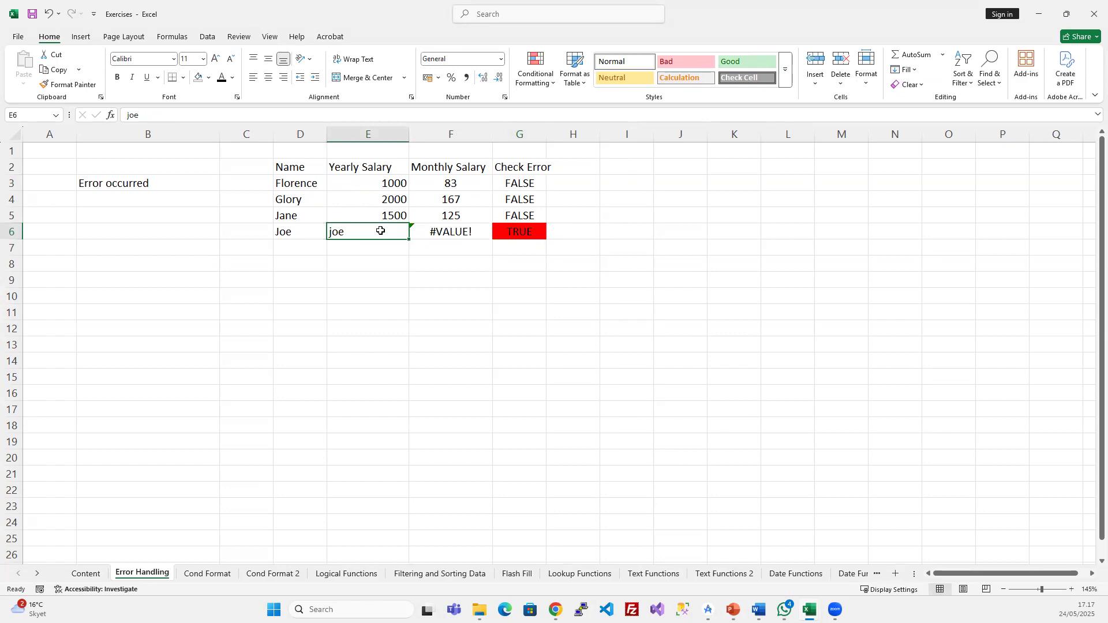
text(3000)
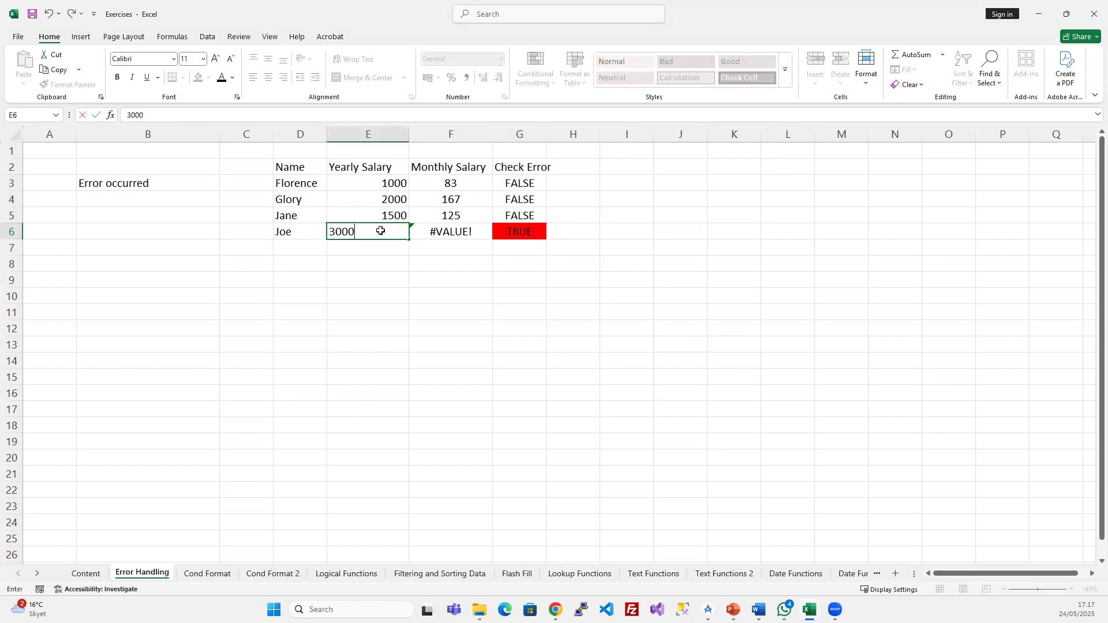
key(Return)
click(523, 217)
drag(530, 231, 531, 232)
click(579, 308)
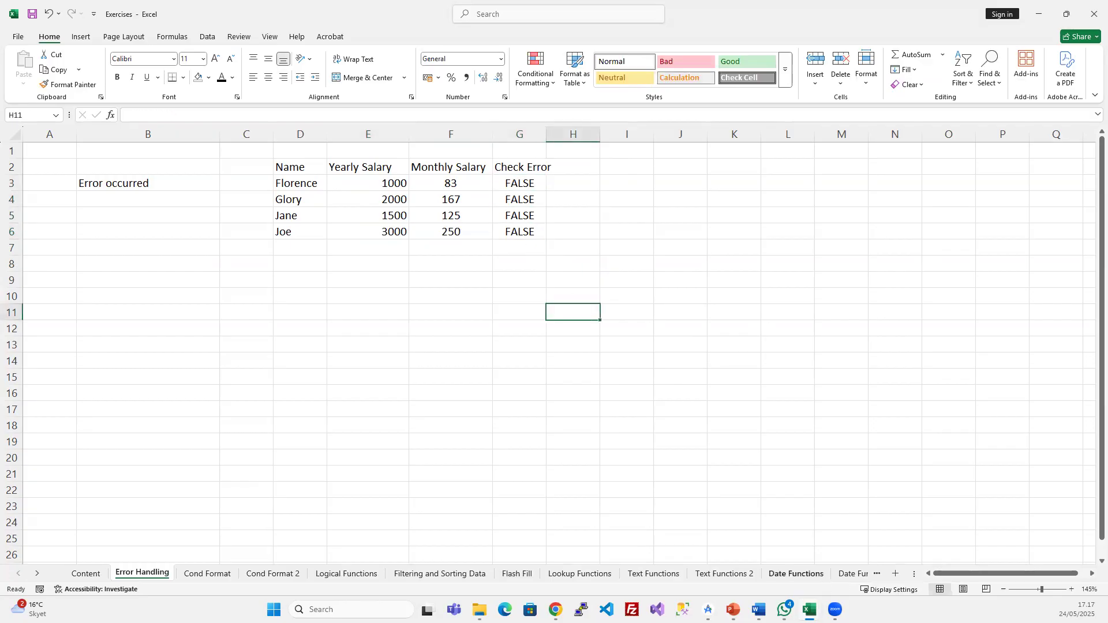
click(674, 438)
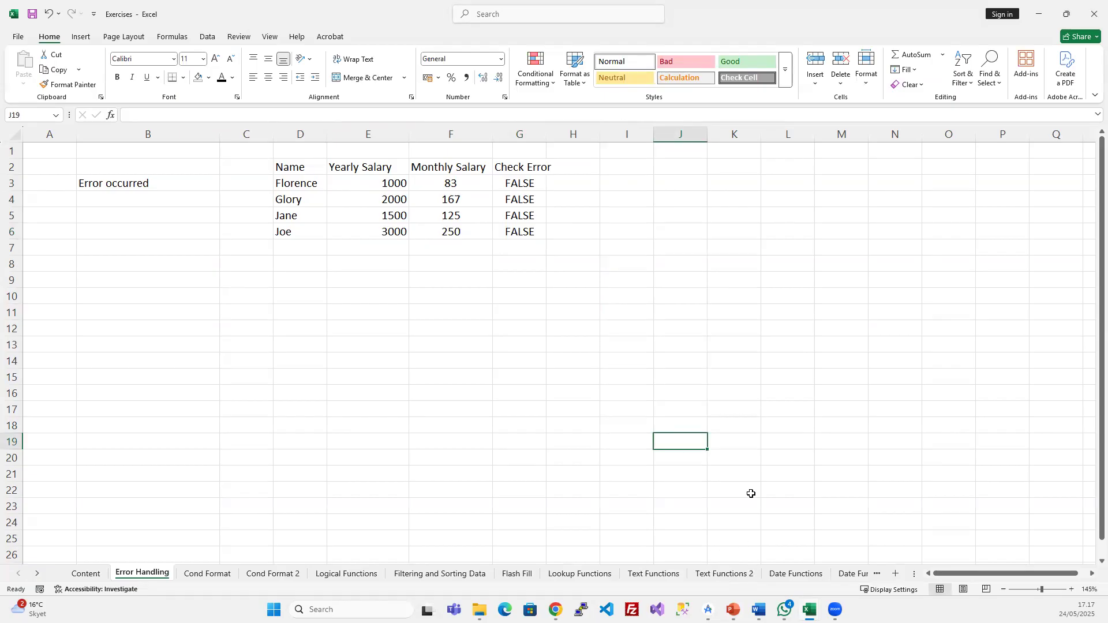
click(732, 609)
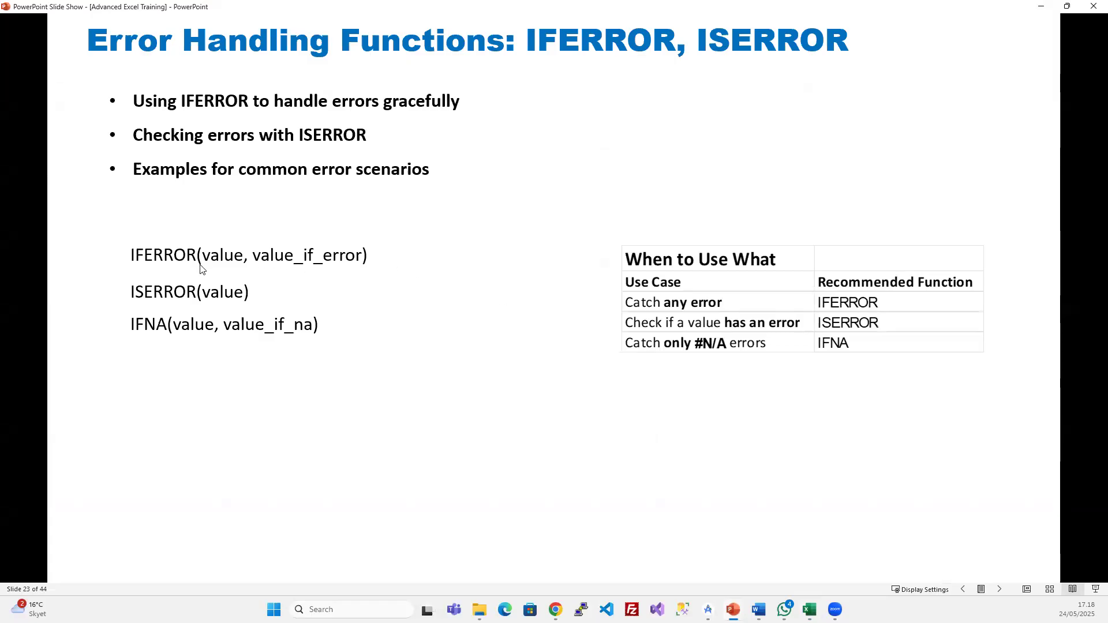
click(810, 609)
- Enter =IFERROR(F6;"Error") in cell F9 of the Exercises workbook
click(828, 548)
click(503, 277)
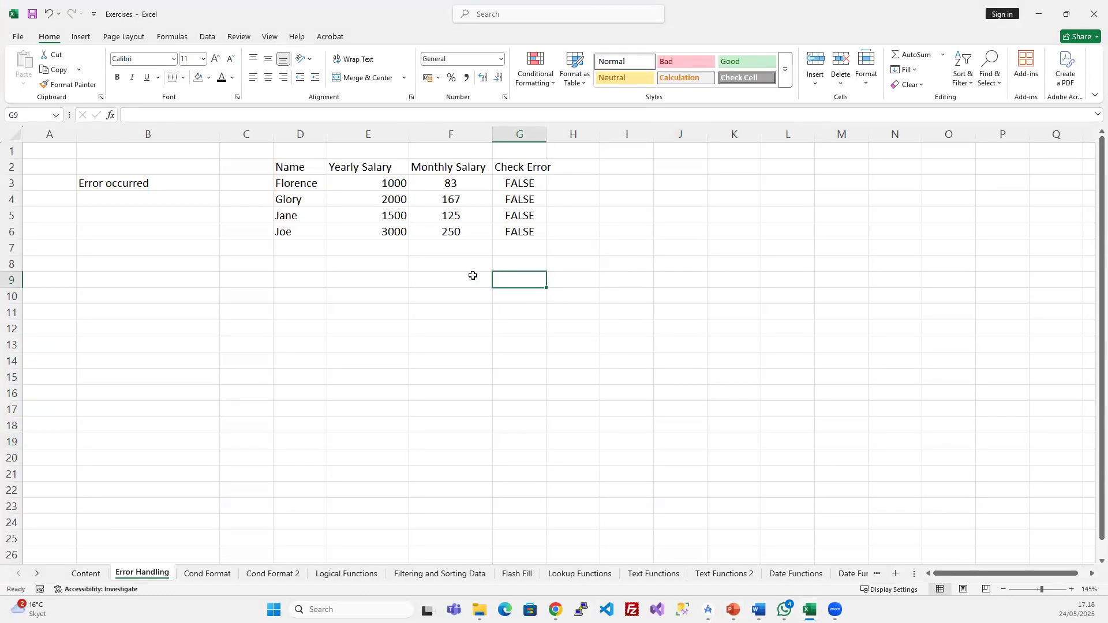
click(441, 276)
text(=if)
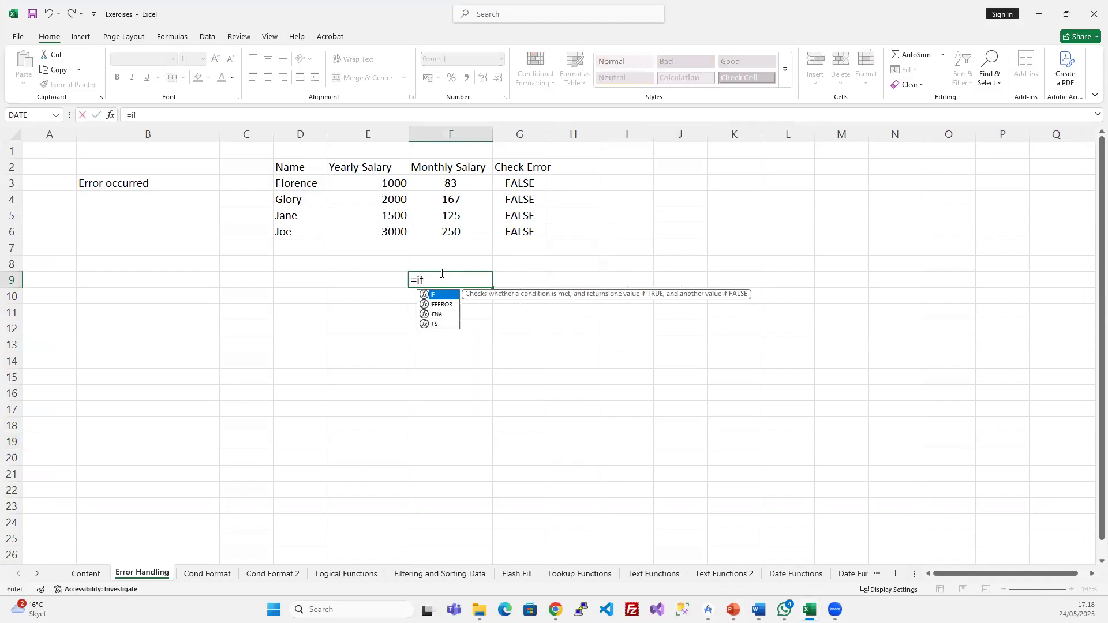
key(Down)
key(Tab)
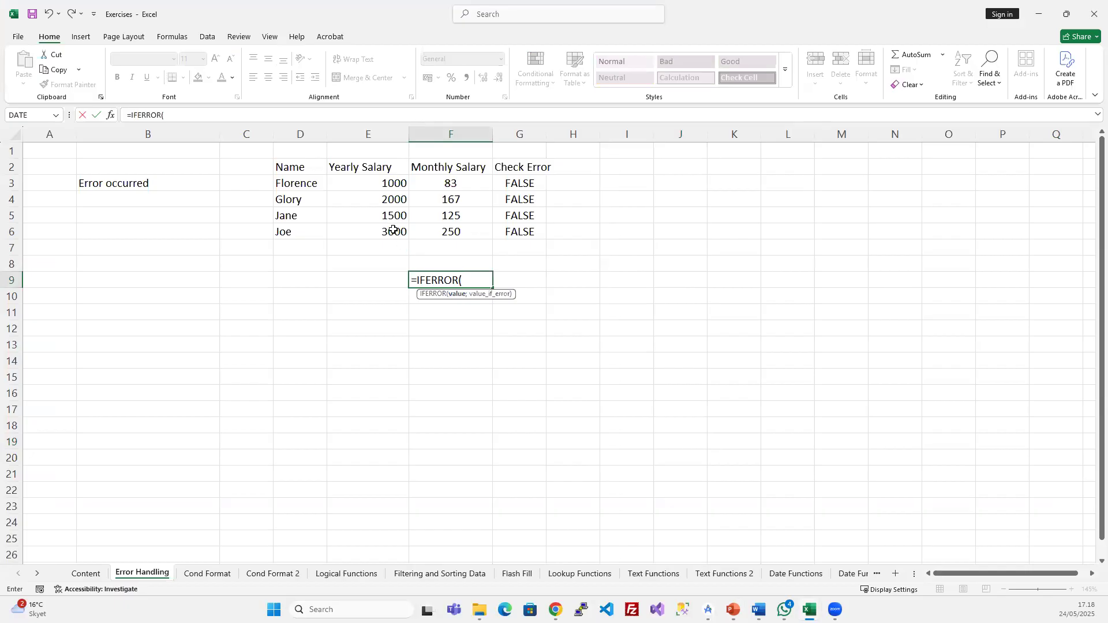
click(452, 233)
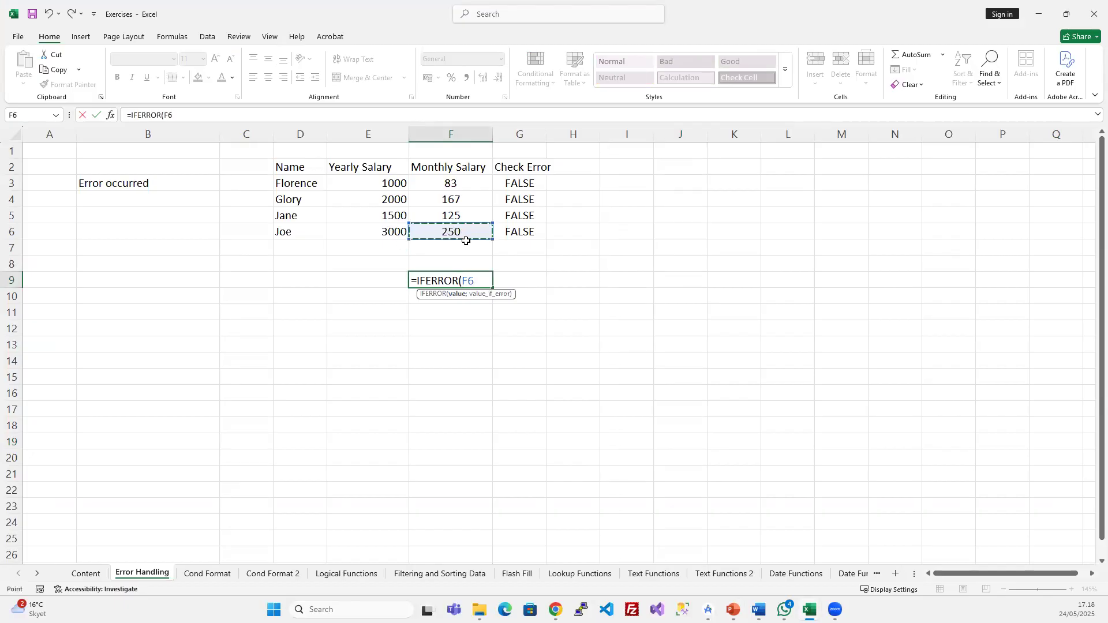
text(;)
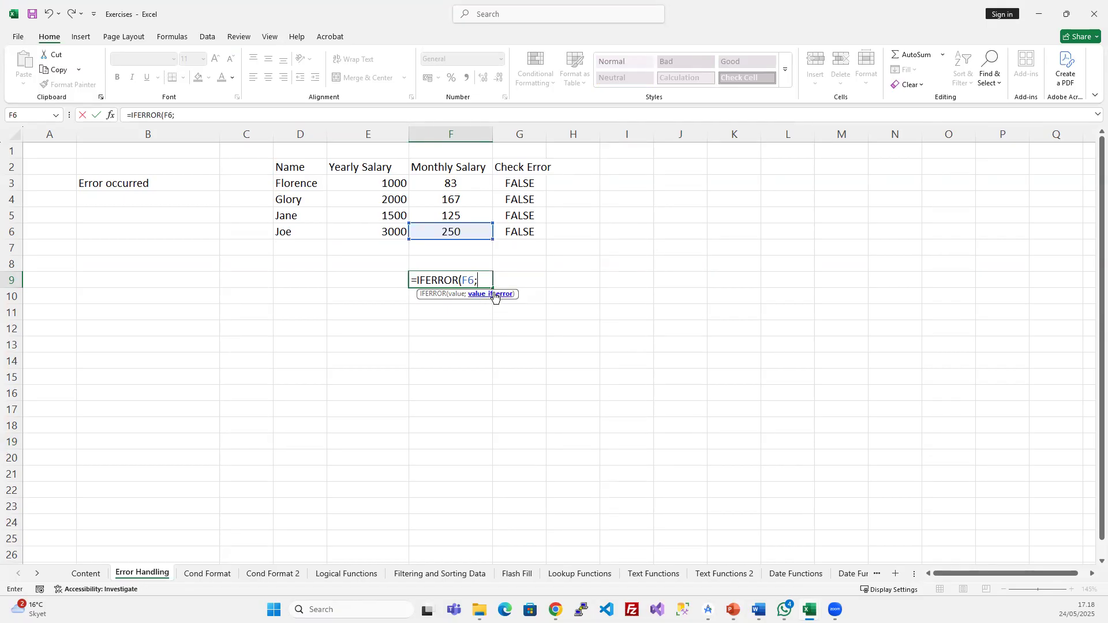
text("Error"))
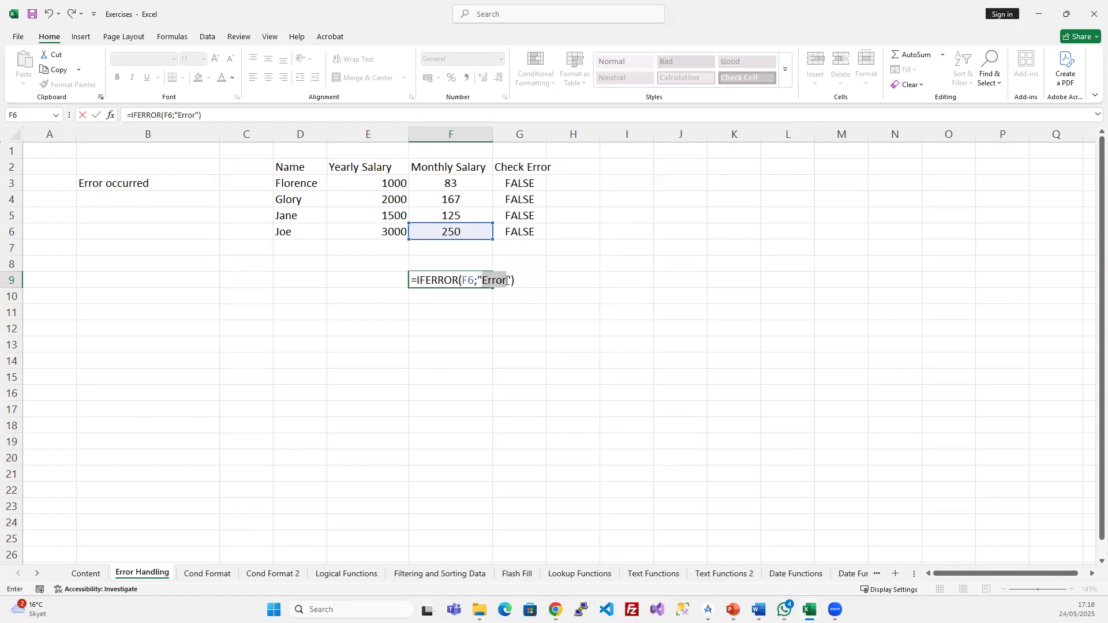
click(506, 281)
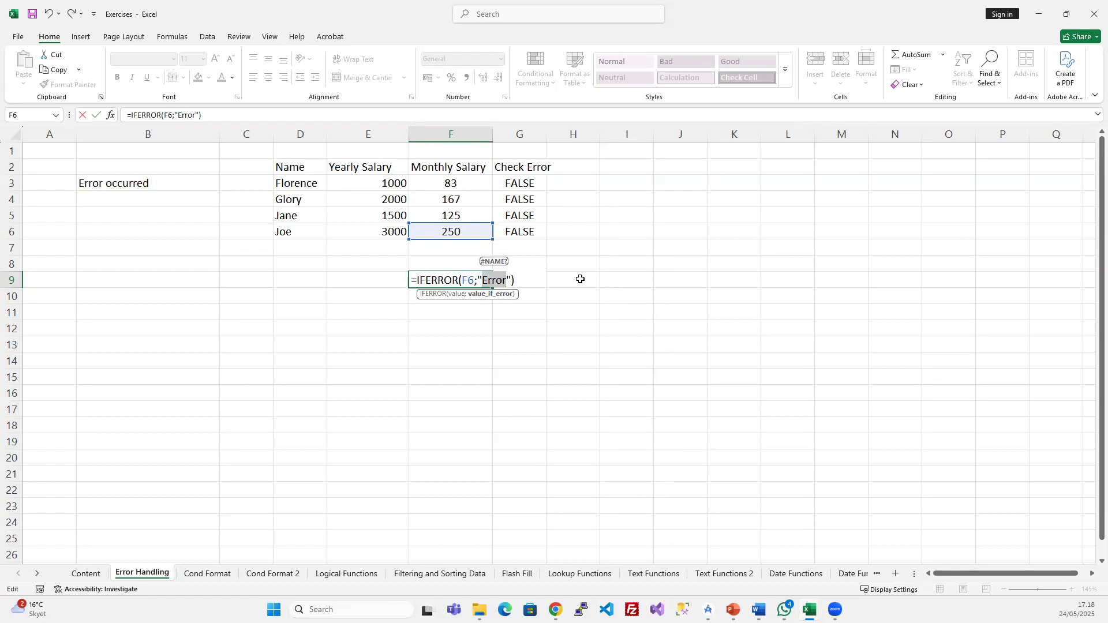
key(Return)
- Change Joe's yearly salary in E6 back to the text joe so F9 shows Error
click(482, 278)
click(467, 236)
click(396, 232)
text(jo)
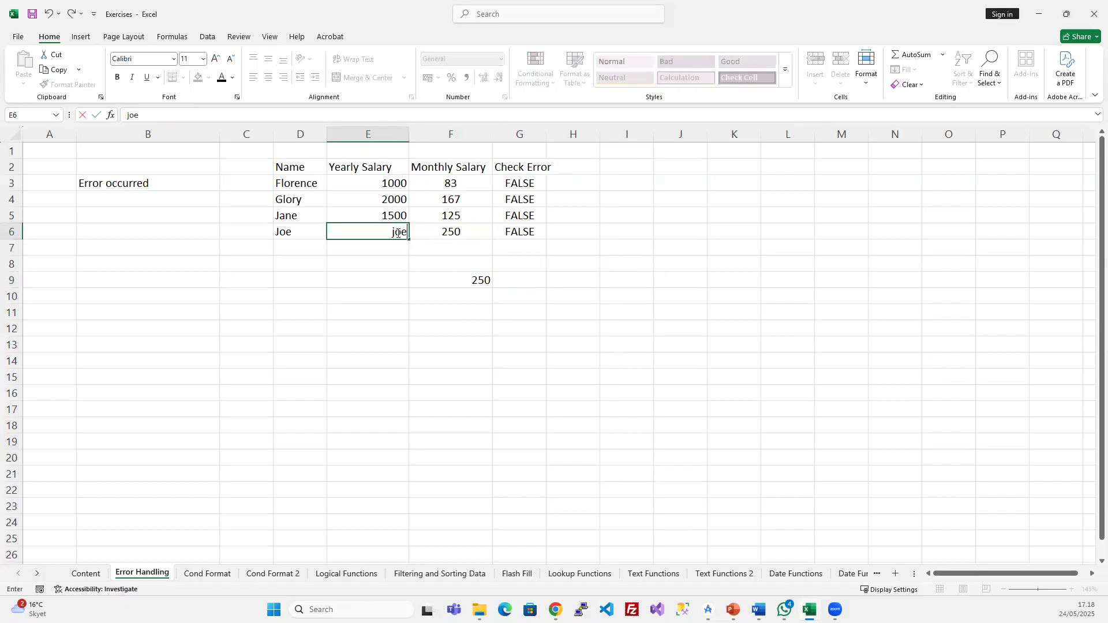
text(e)
key(Return)
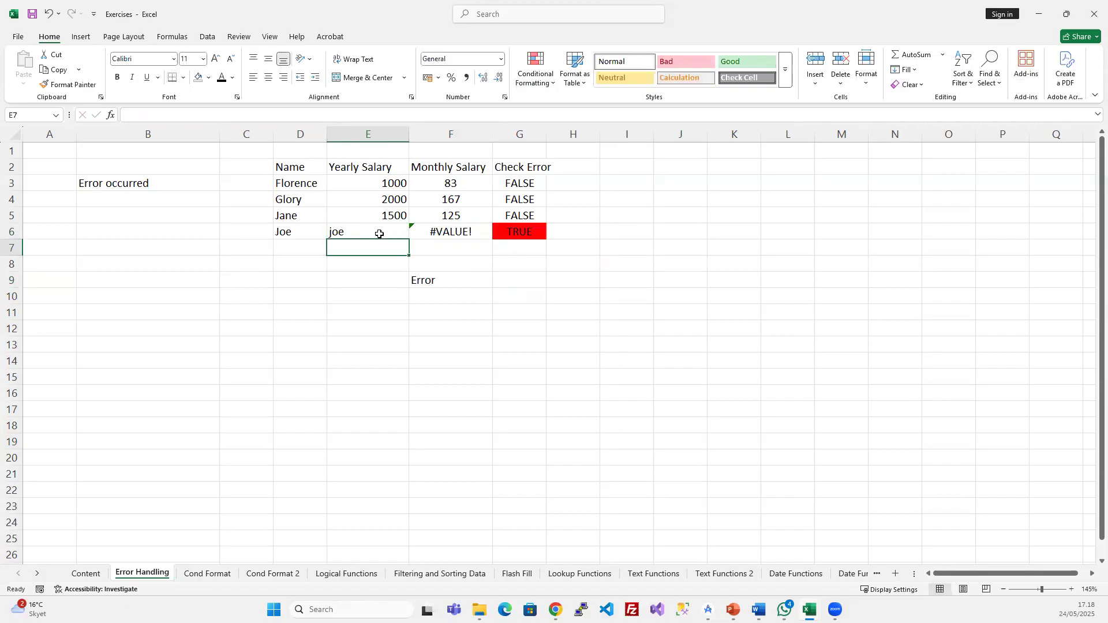
click(447, 287)
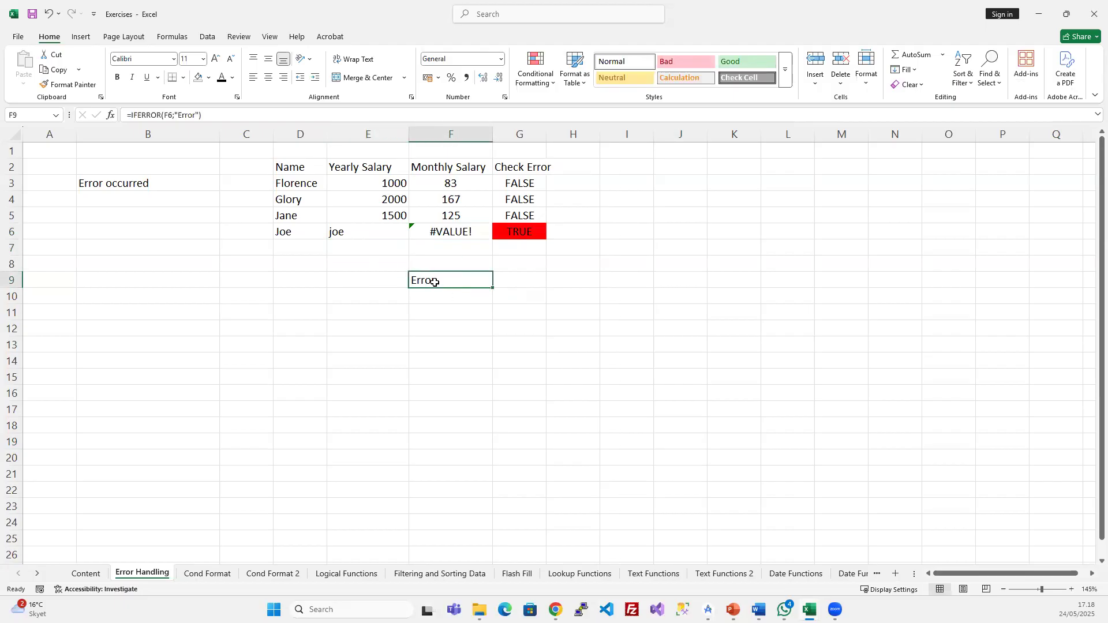
click(451, 231)
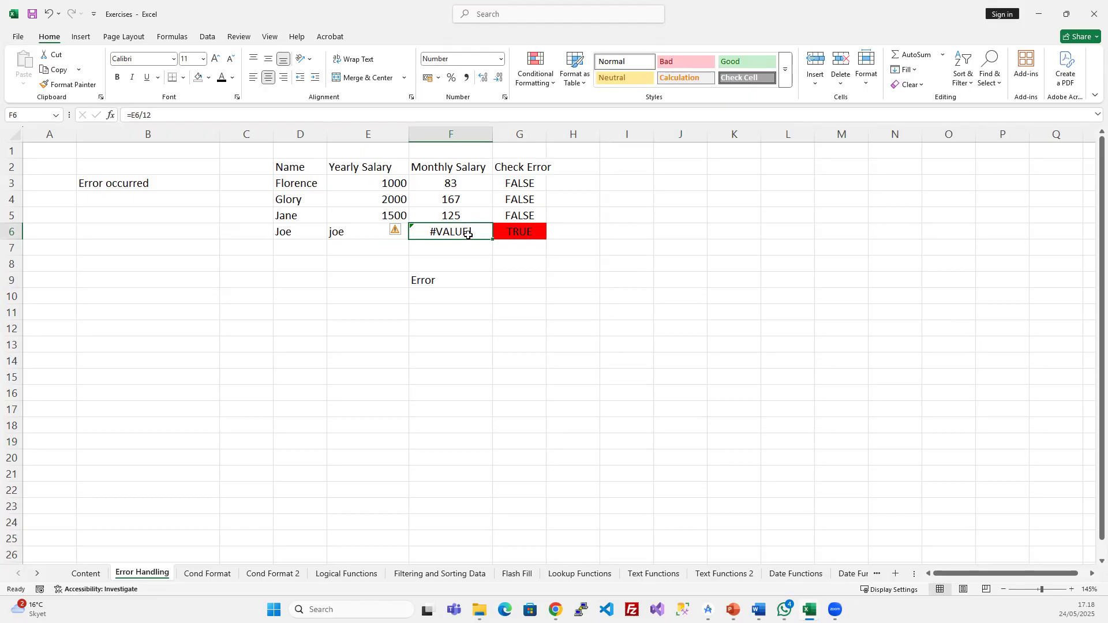
click(448, 282)
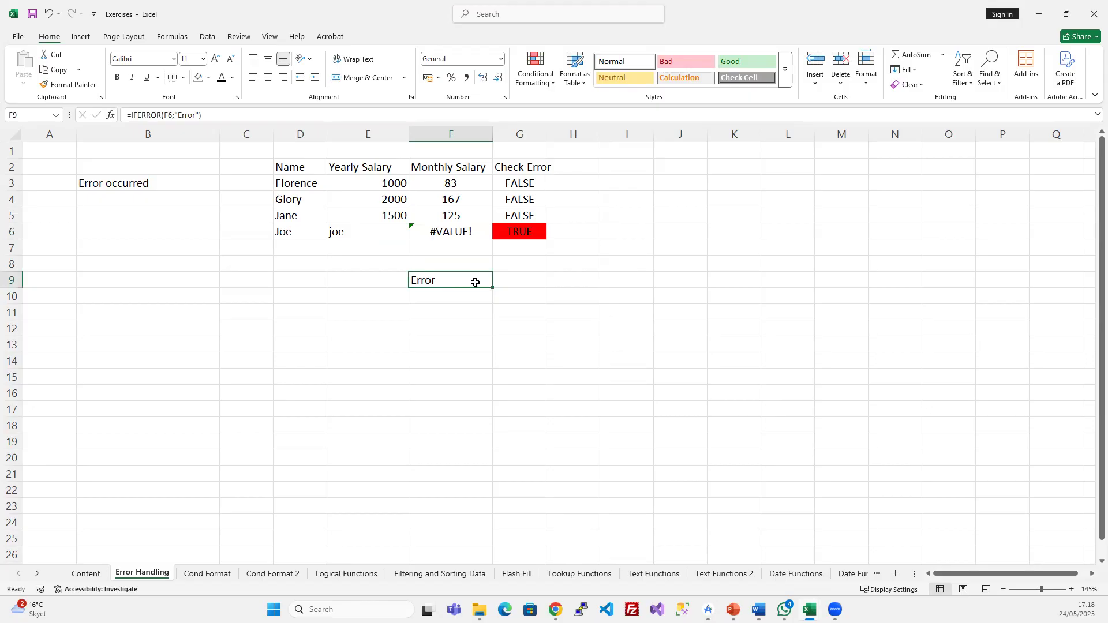
click(141, 116)
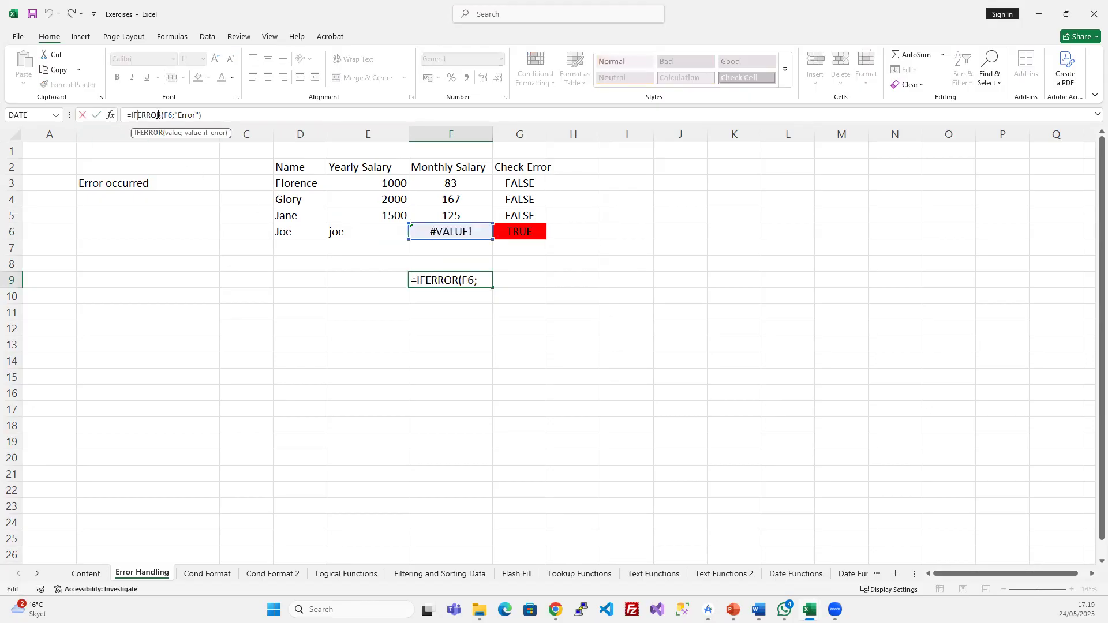
drag(181, 115, 195, 115)
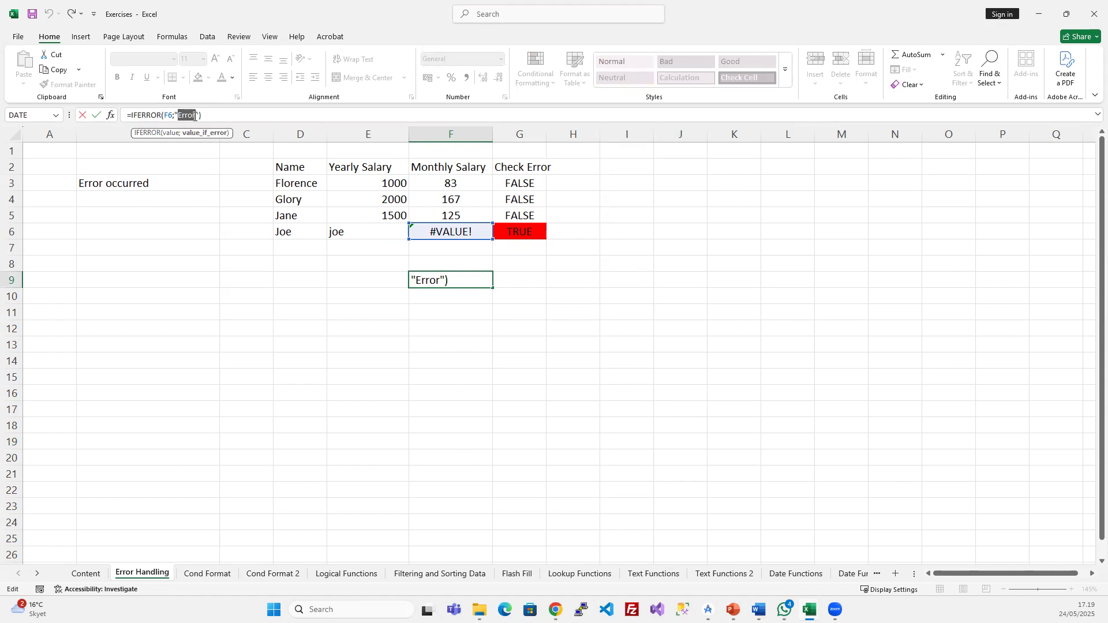
key(Escape)
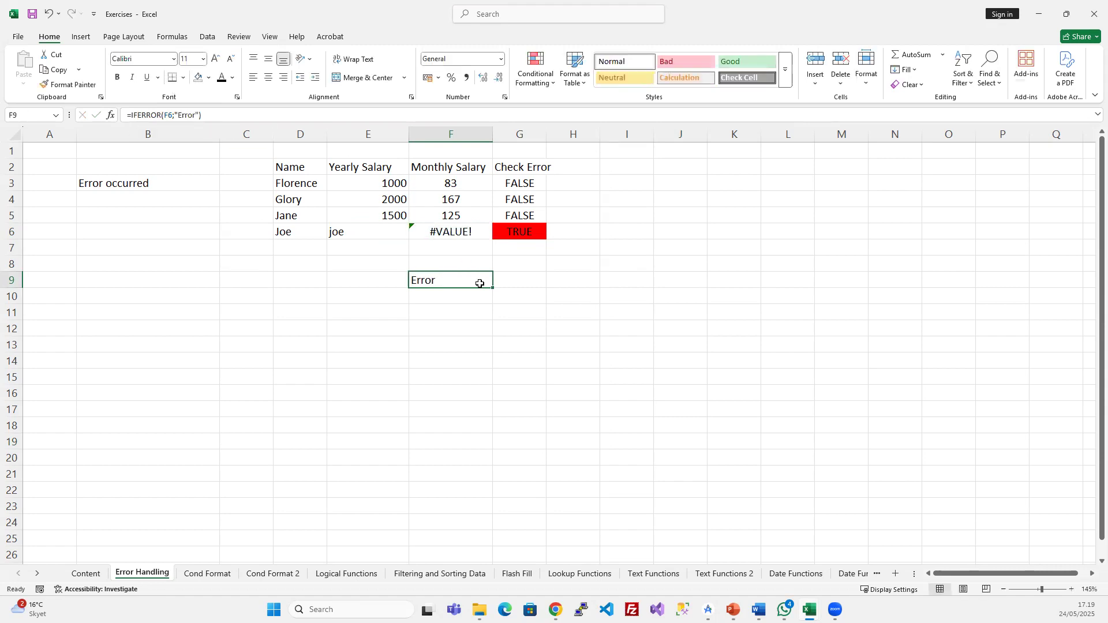
click(518, 237)
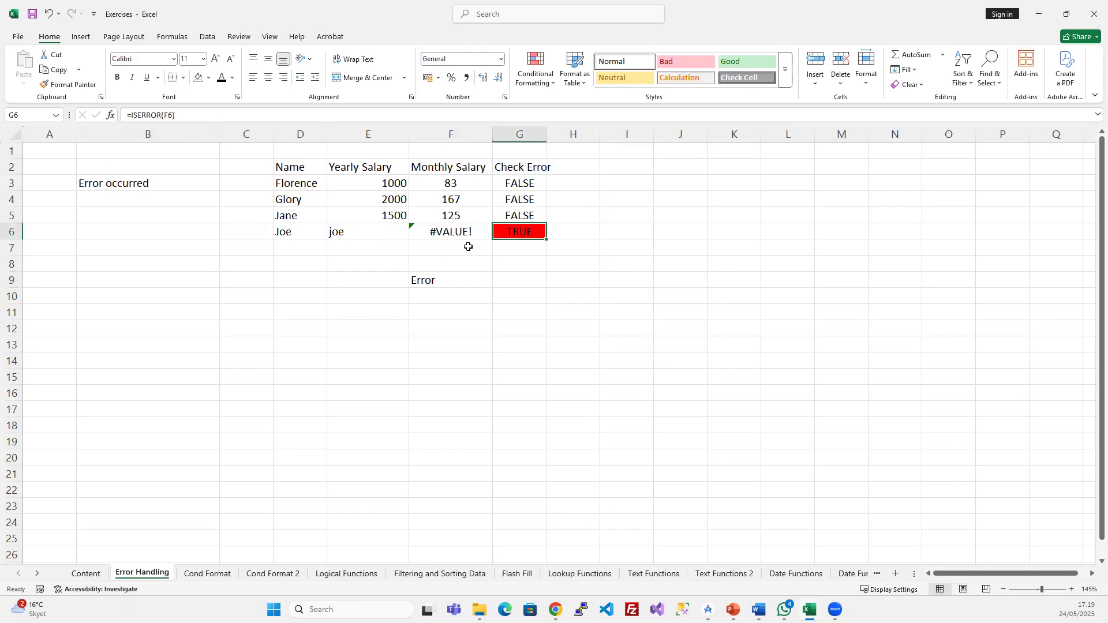
- Enter =ISERROR(F6) in G9 so it returns TRUE
click(505, 279)
text(=)
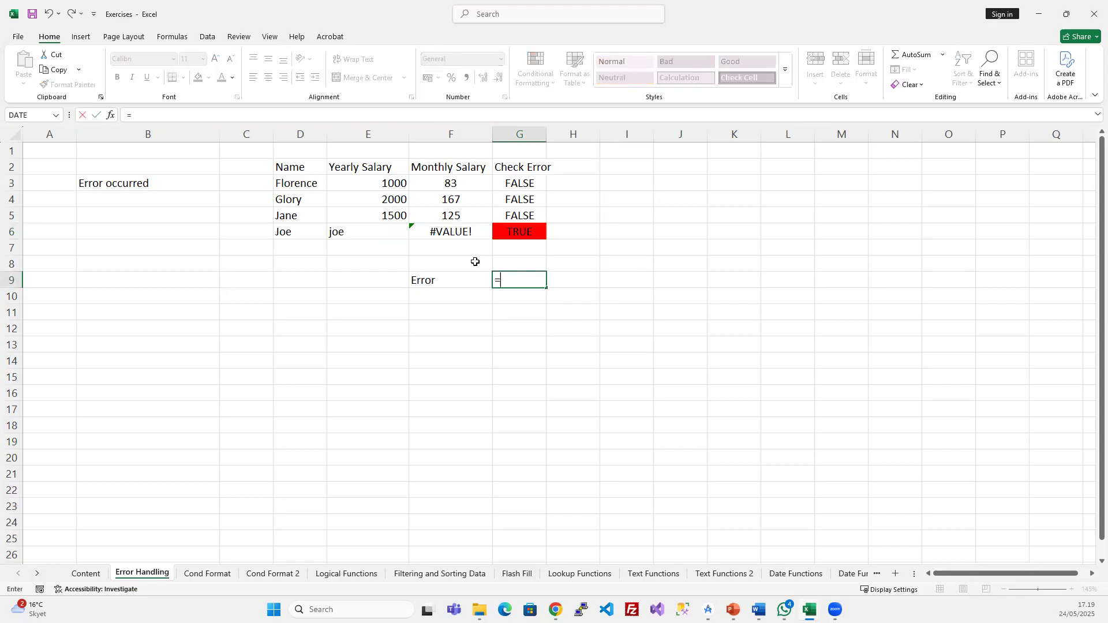
text(iss)
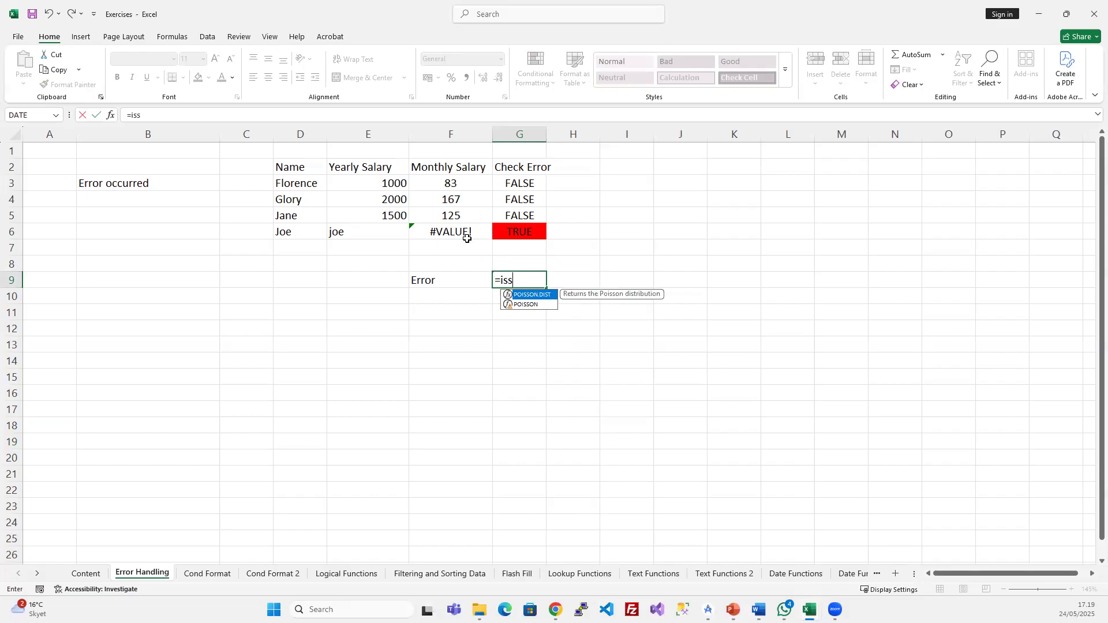
key(BackSpace)
text(e)
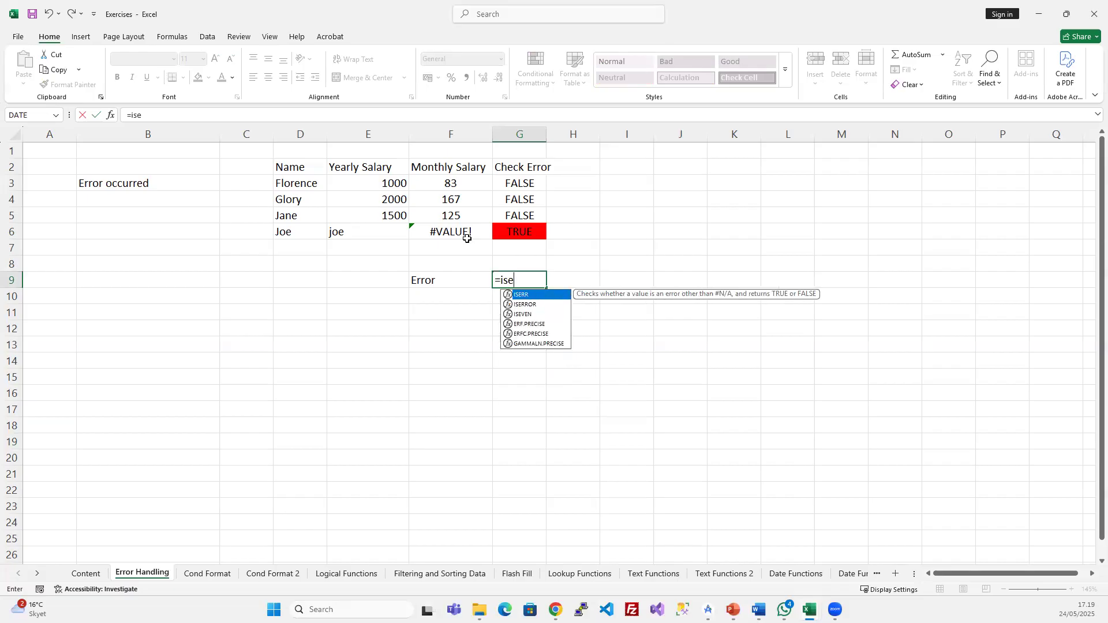
key(Down)
key(Tab)
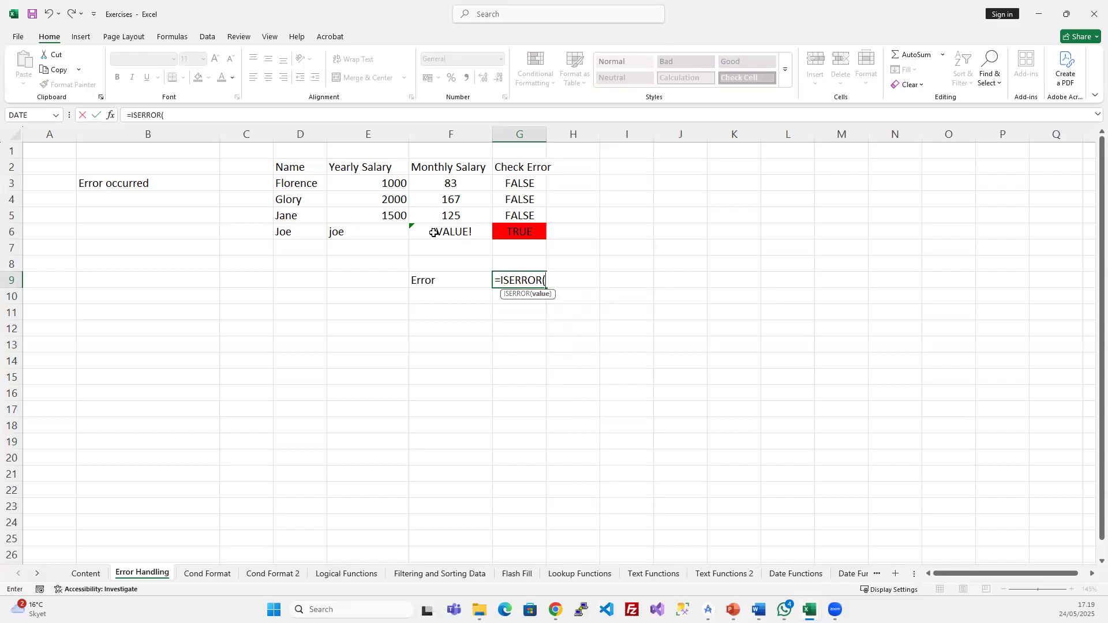
click(435, 232)
text())
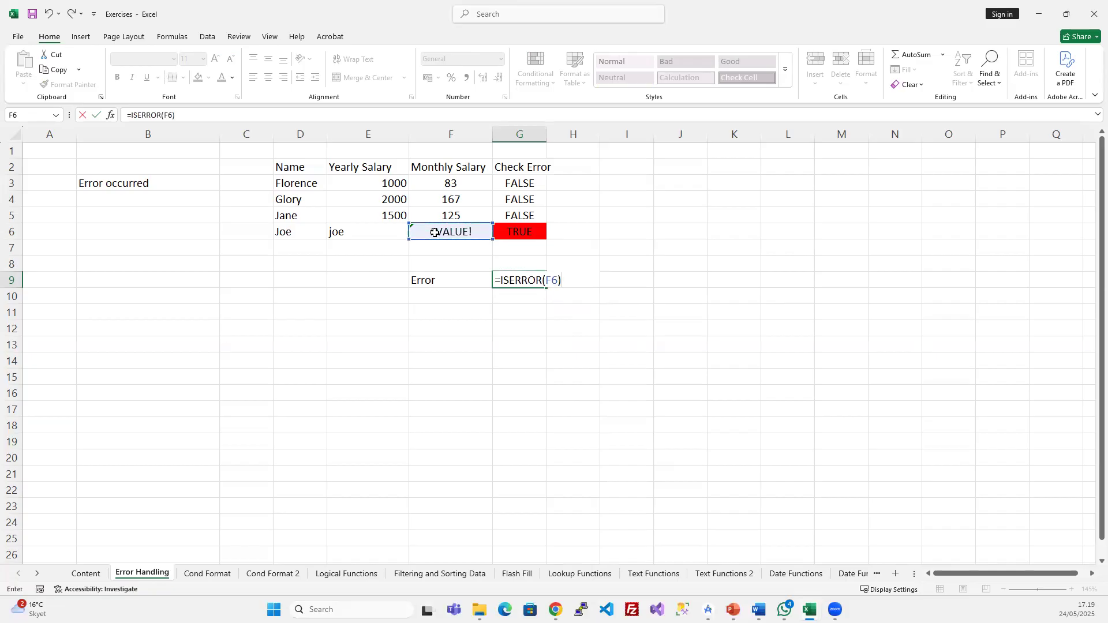
key(Return)
- Review the ISERROR formulas in G9 and the Check Error results G3:G6
click(529, 282)
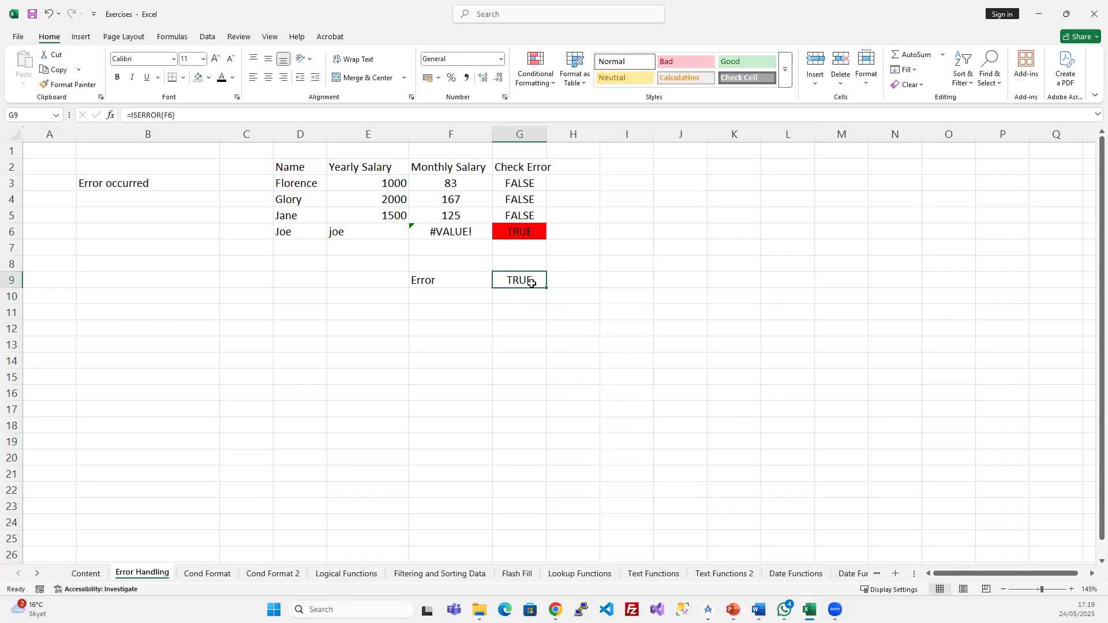
click(517, 215)
click(515, 230)
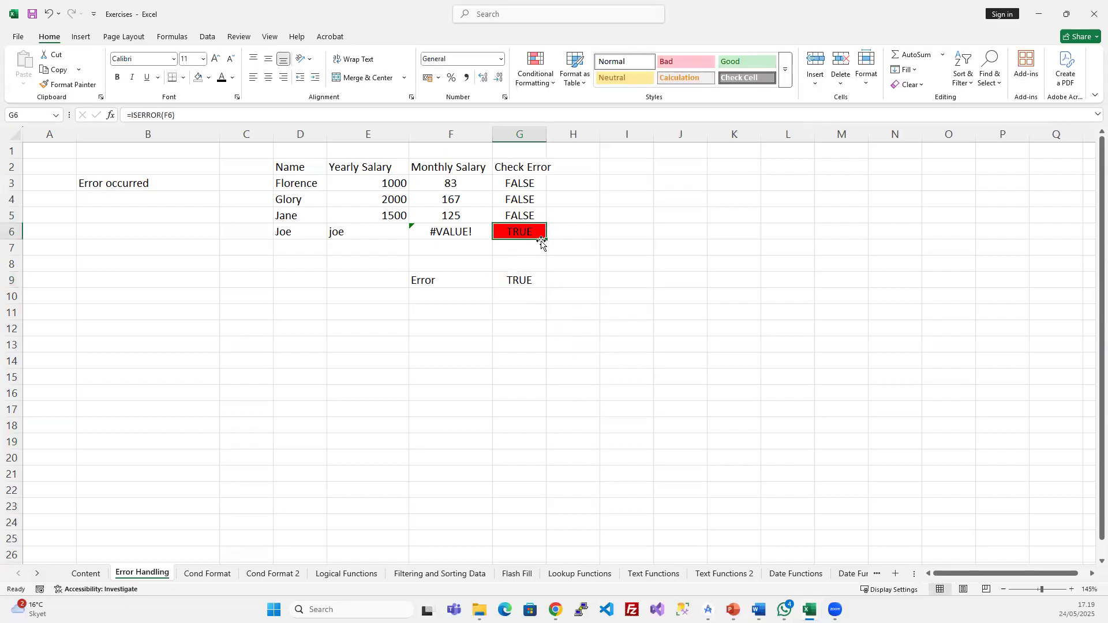
drag(522, 184, 526, 230)
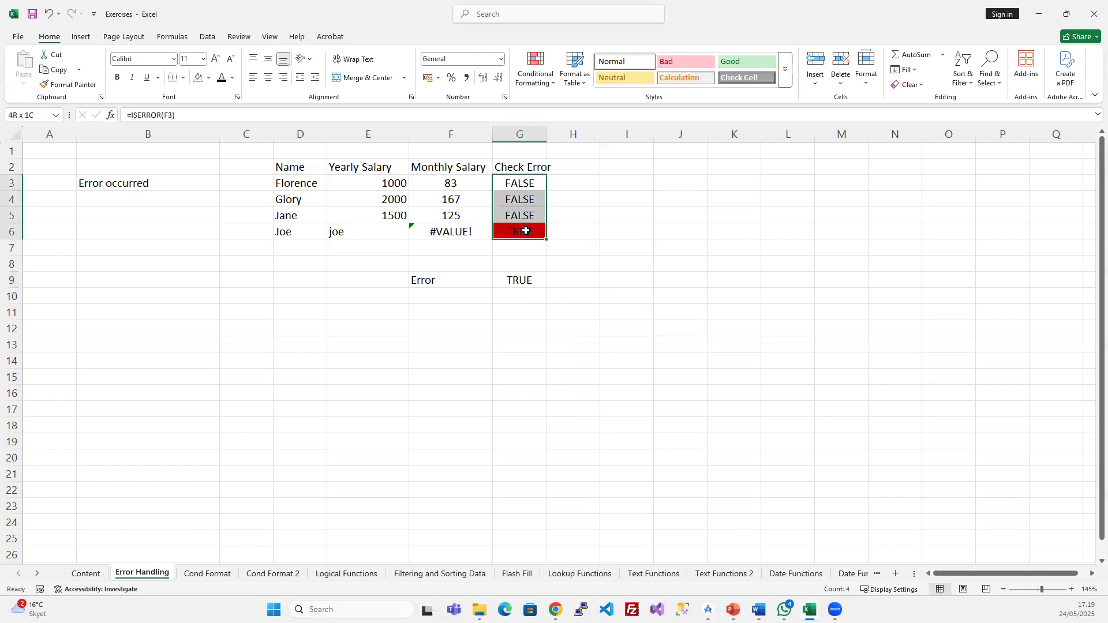
click(528, 210)
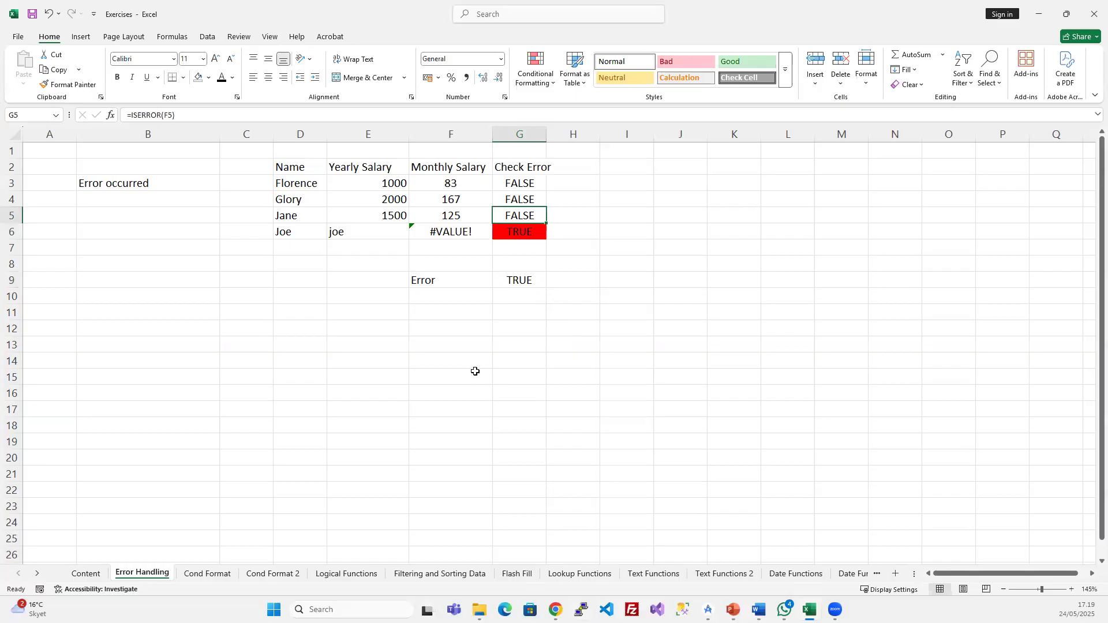
click(458, 322)
click(462, 309)
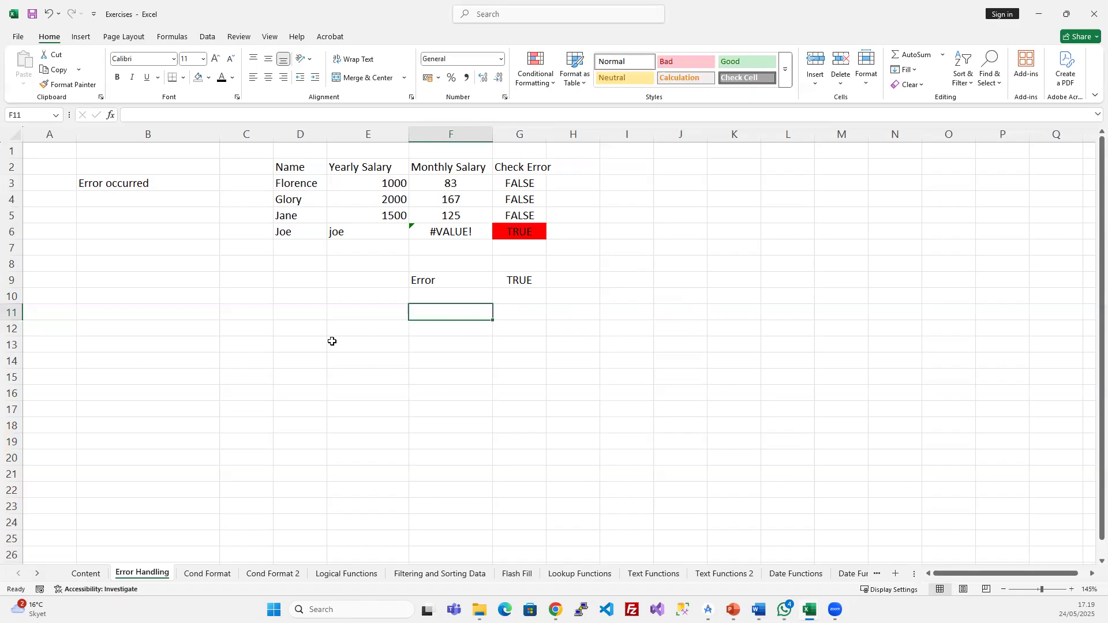
- On the Lookup Functions sheet, inspect the XLOOKUP formulas in I18 and I19 for Ife
click(579, 573)
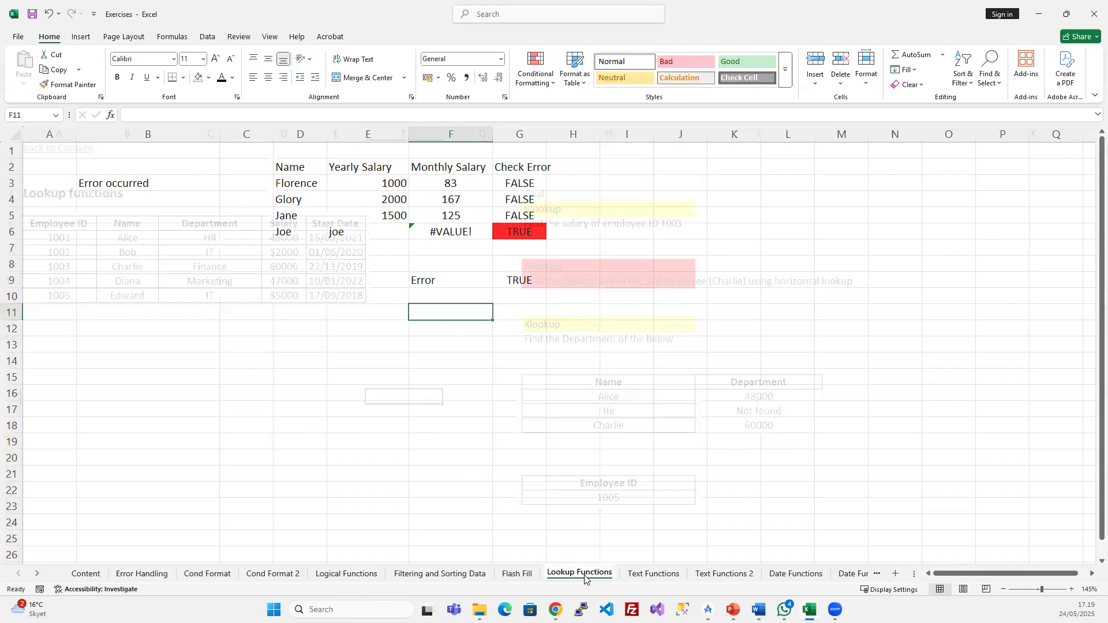
click(743, 462)
click(794, 411)
click(773, 396)
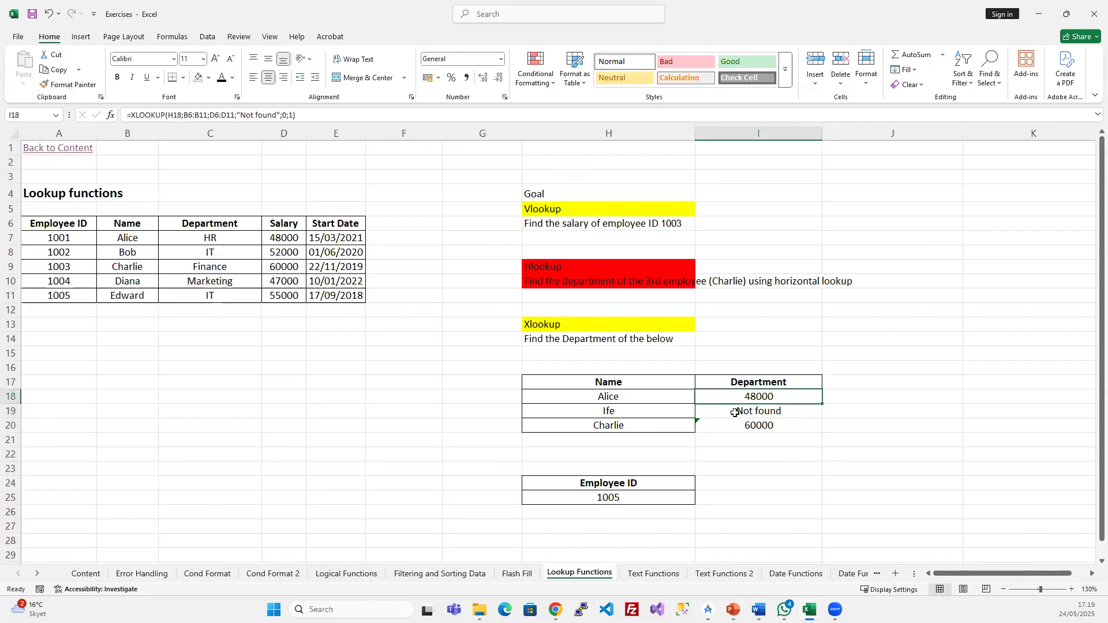
click(657, 411)
click(744, 413)
click(751, 396)
- Strip the Not found argument from I18's XLOOKUP and fill it down to I19:I20
drag(235, 115, 590, 127)
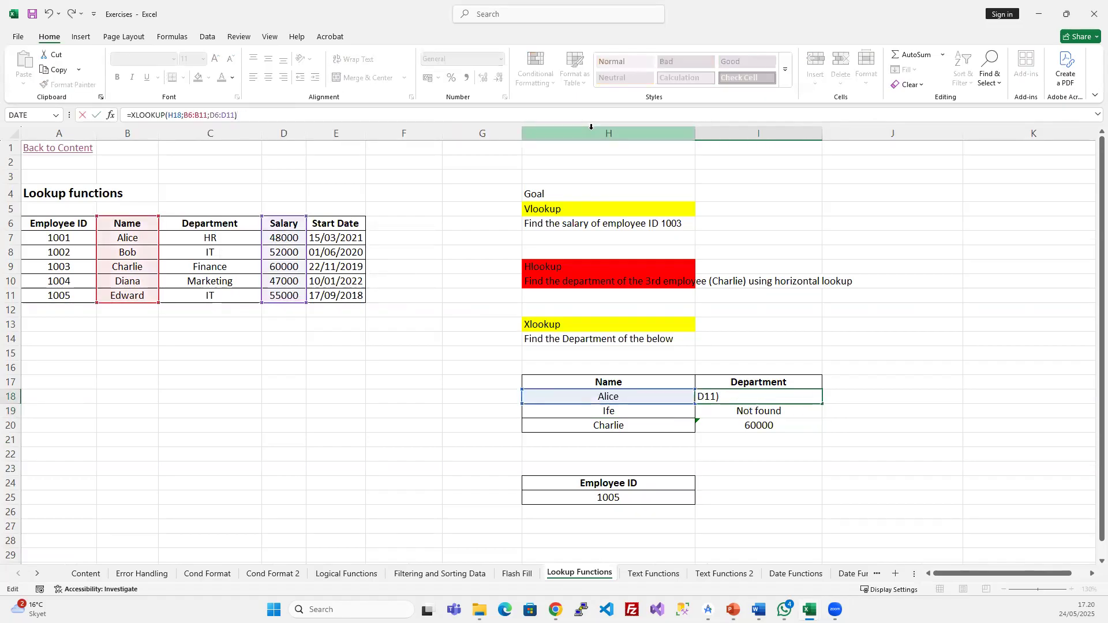
key(Return)
key(Up)
key(shift+Down)
key(shift+Down)
key(ctrl+d)
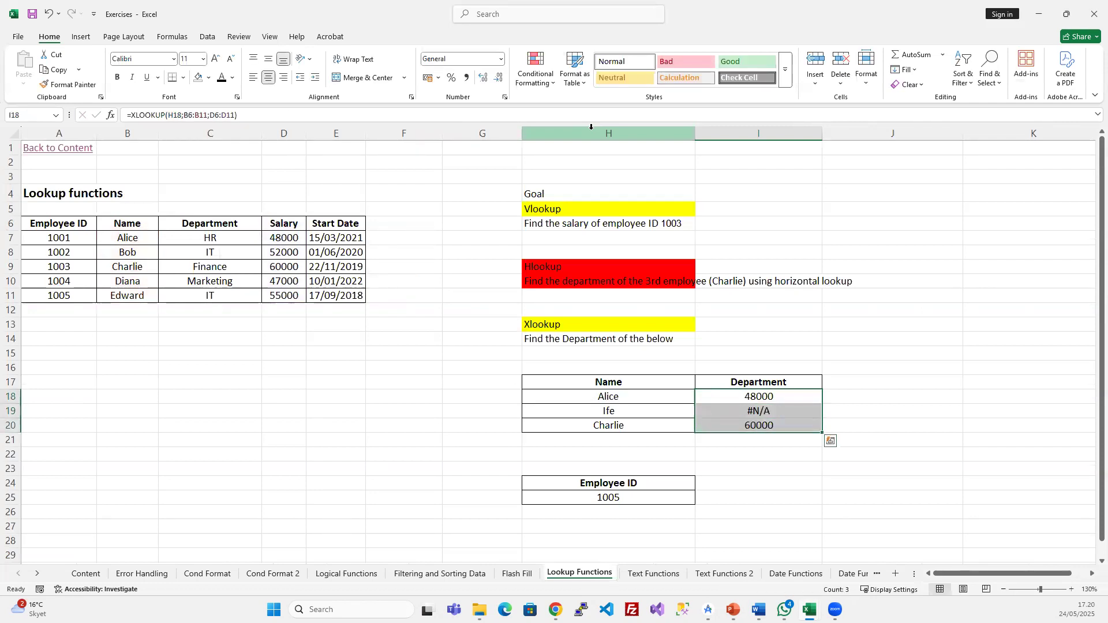
- Wrap I19's XLOOKUP in IFNA with a "Not found" fallback
click(758, 414)
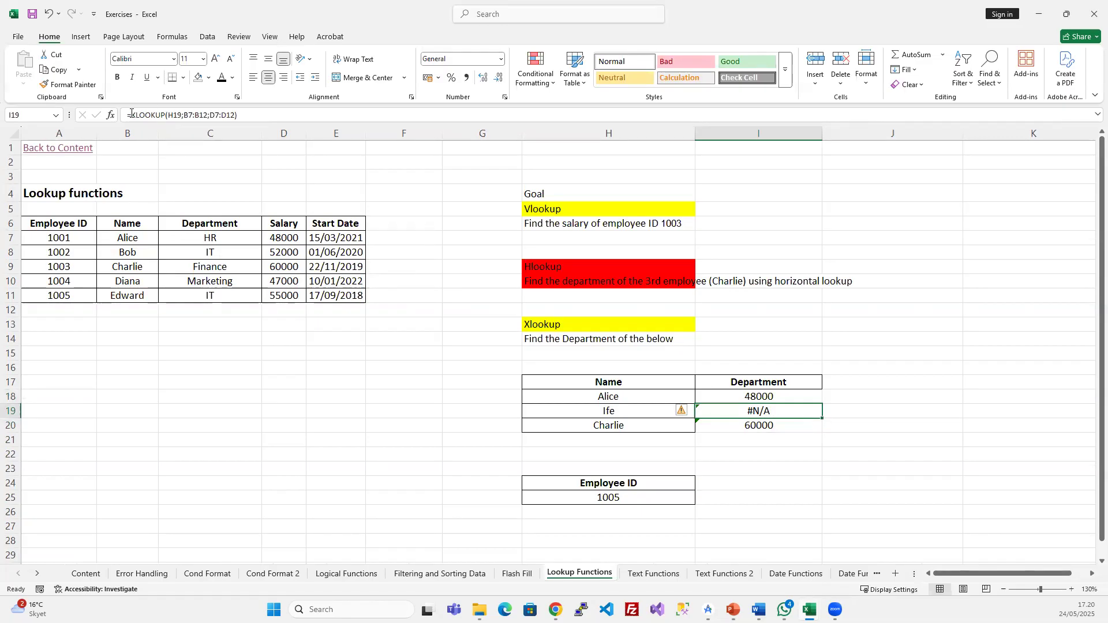
key(F2)
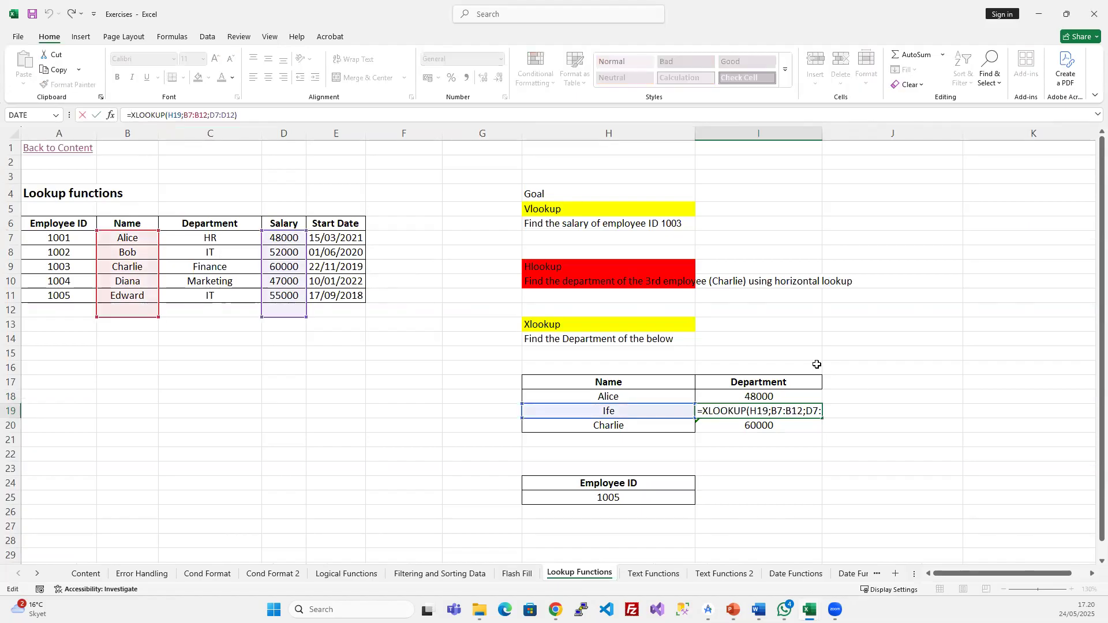
text(if)
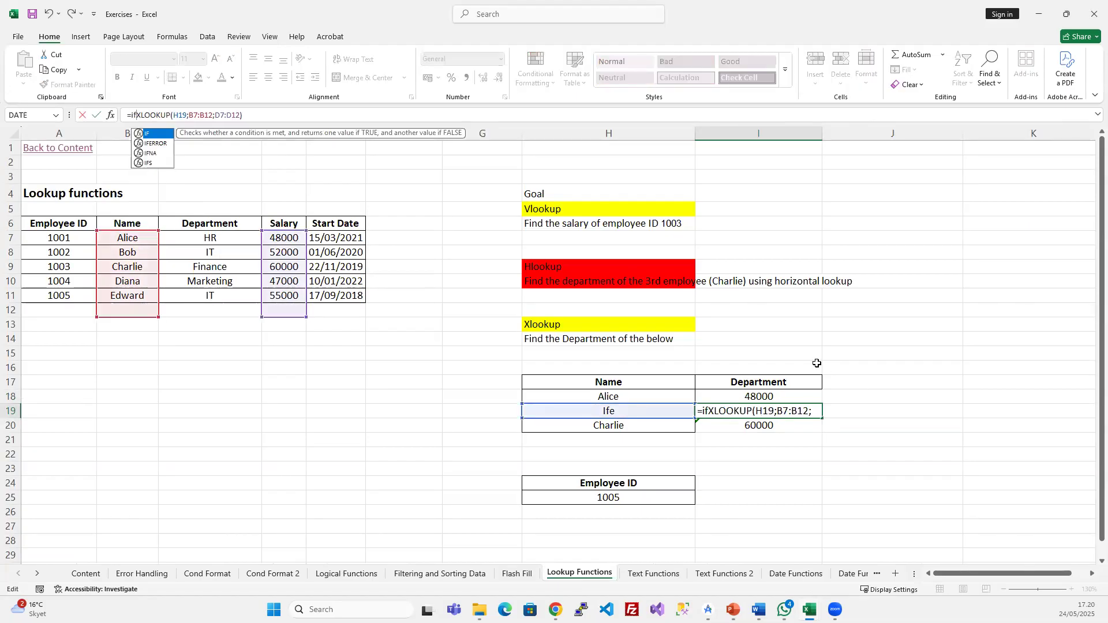
text(n)
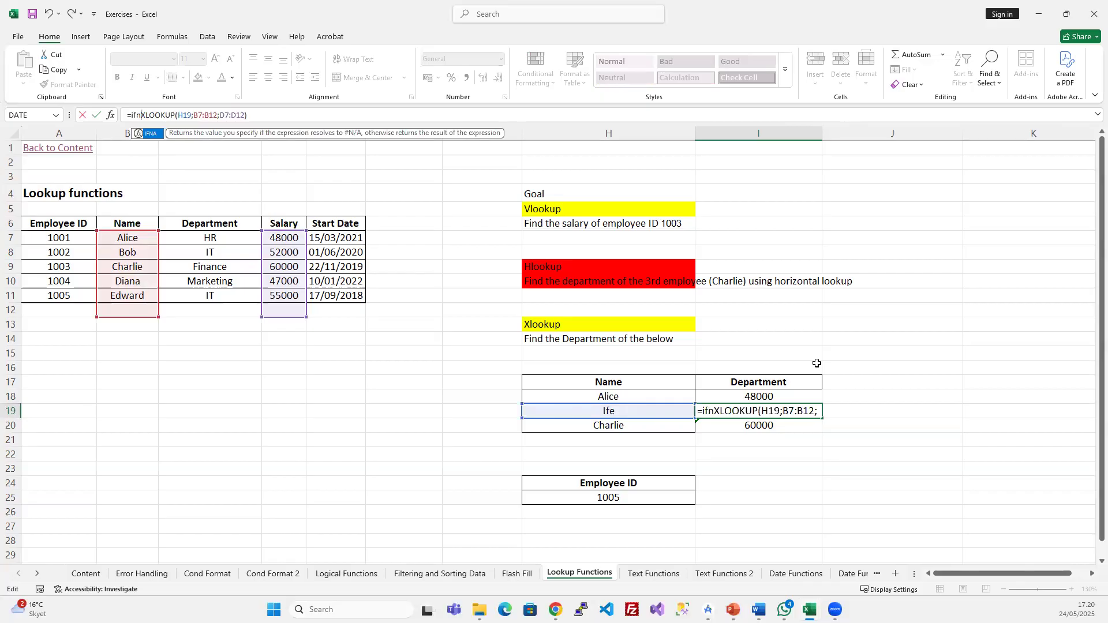
key(Tab)
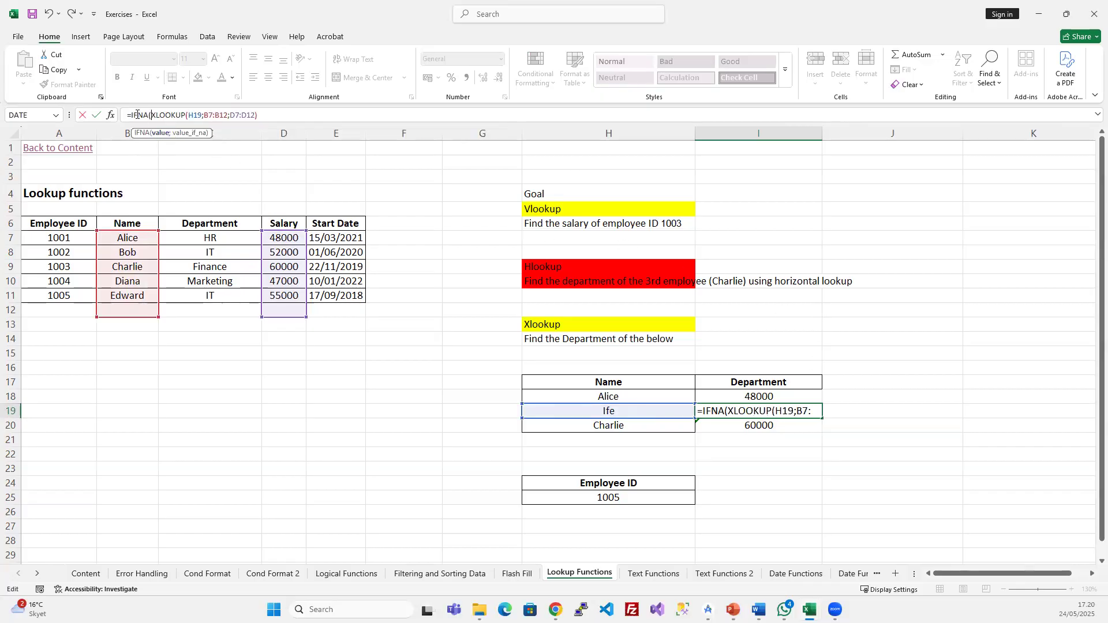
drag(151, 115, 265, 117)
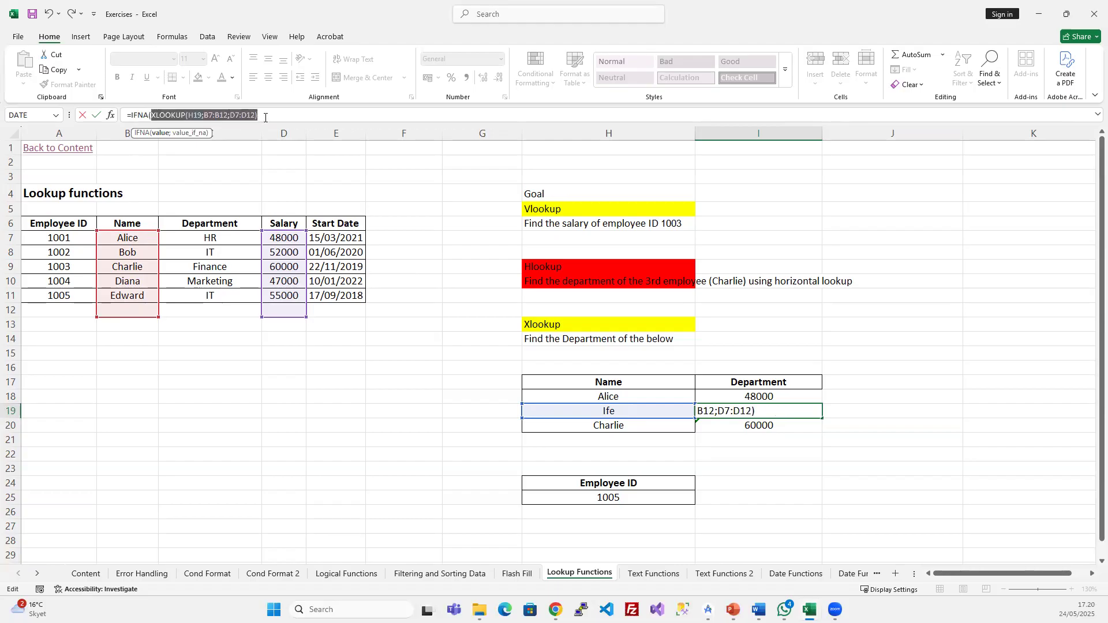
click(267, 115)
text(;)
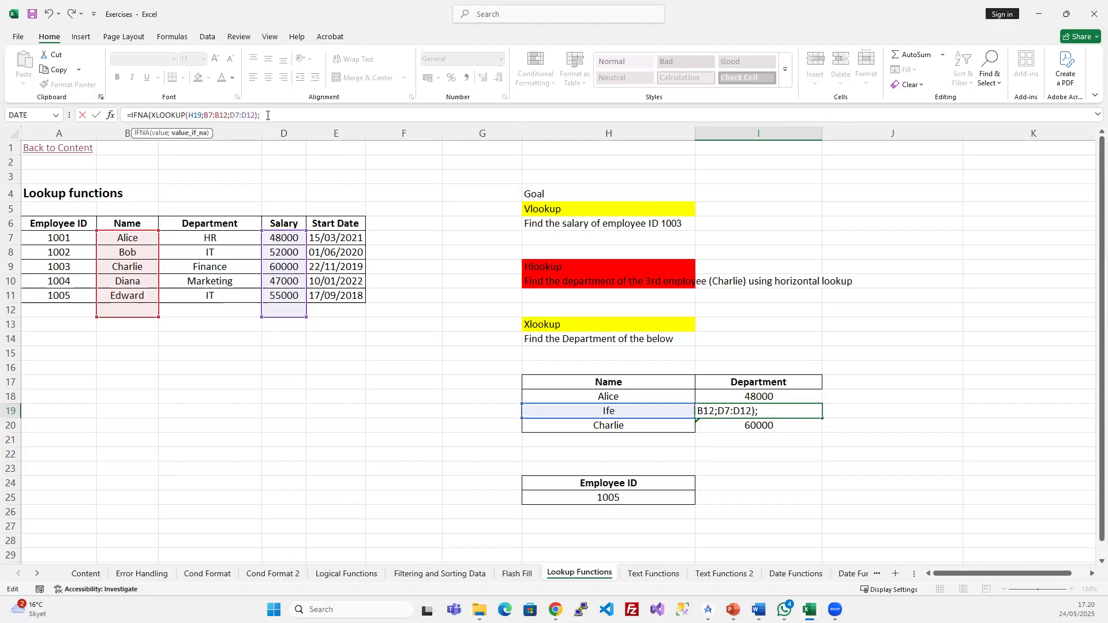
text("Not founfd"))
key(Return)
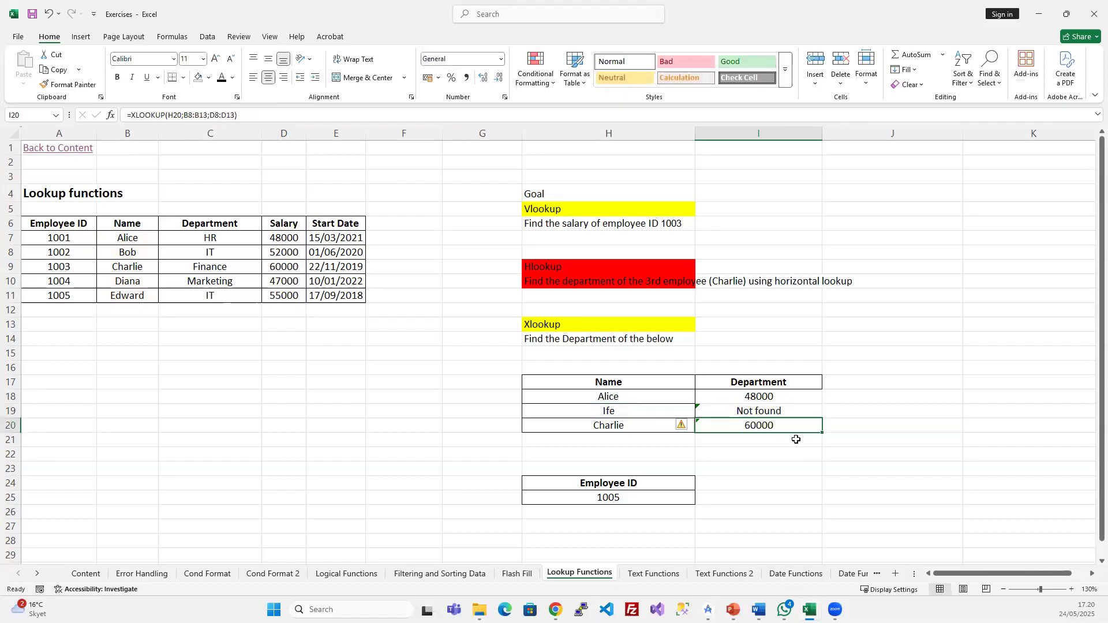
- Copy I19's IFNA lookup formula into Alice's result cell I18
click(771, 410)
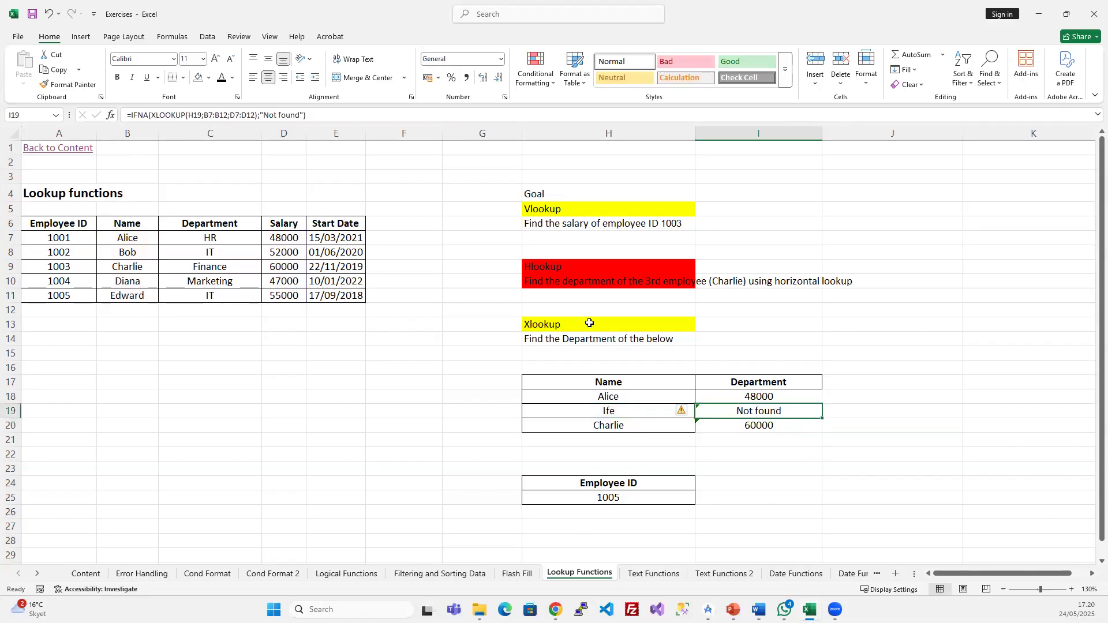
key(ctrl+c)
click(741, 393)
key(ctrl+v)
drag(741, 393, 740, 421)
key(Escape)
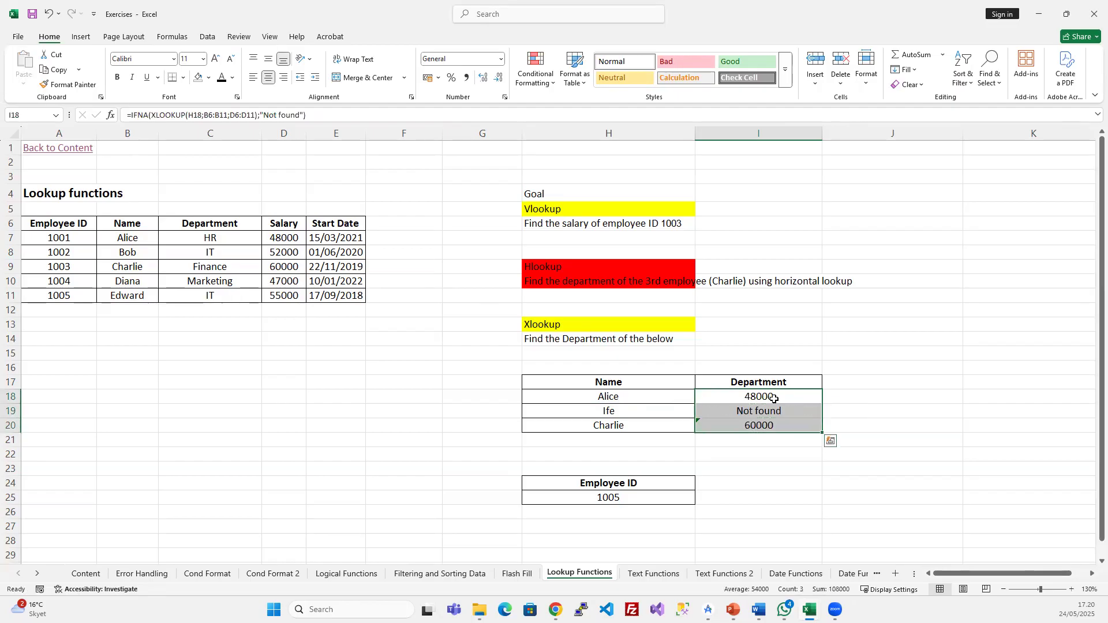
- Review I19's IFNA formula and its B7:B12 lookup range without changing it
click(775, 409)
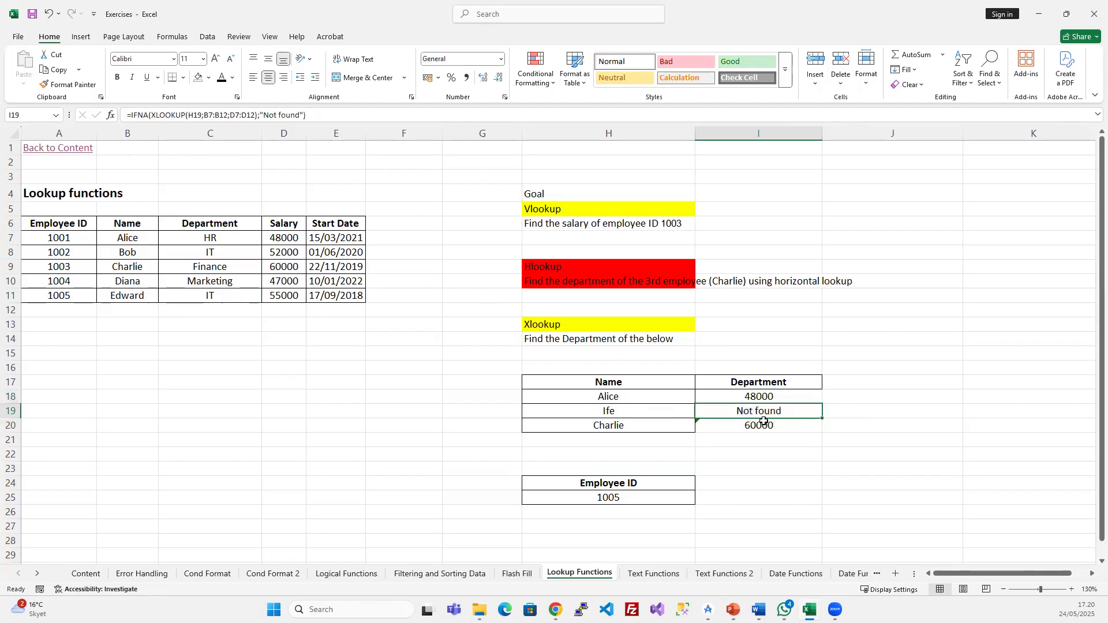
click(192, 115)
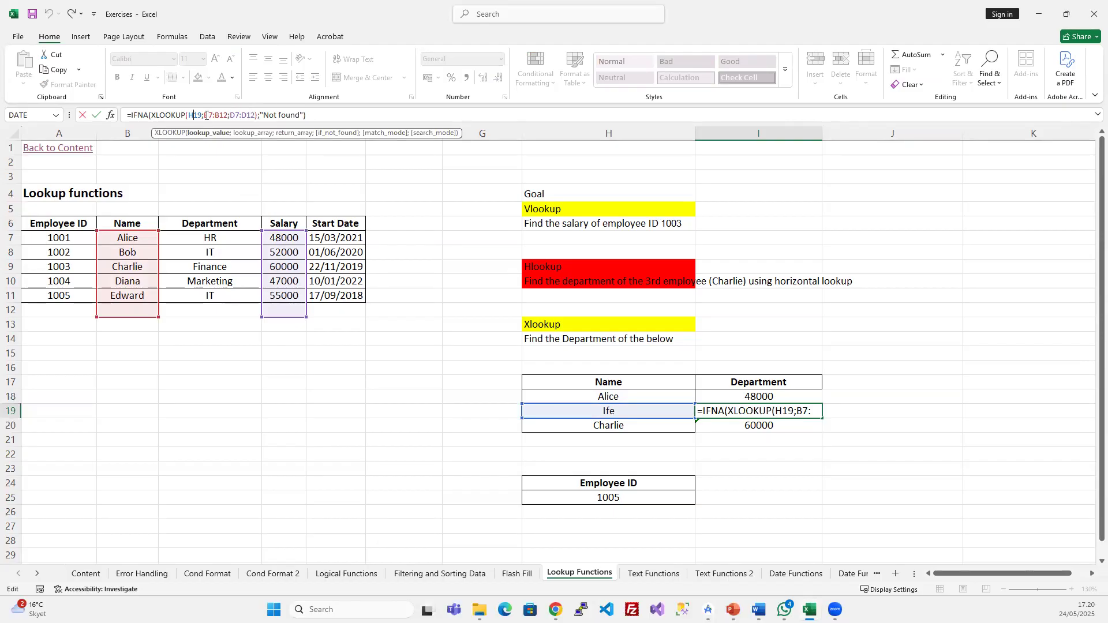
drag(153, 115, 187, 115)
click(220, 115)
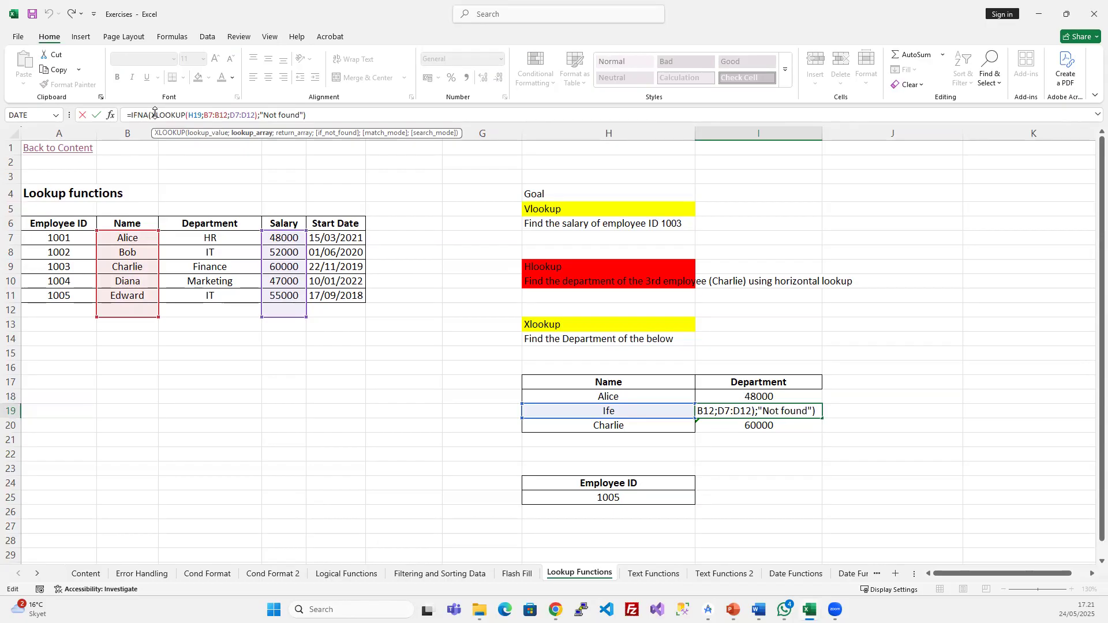
key(Return)
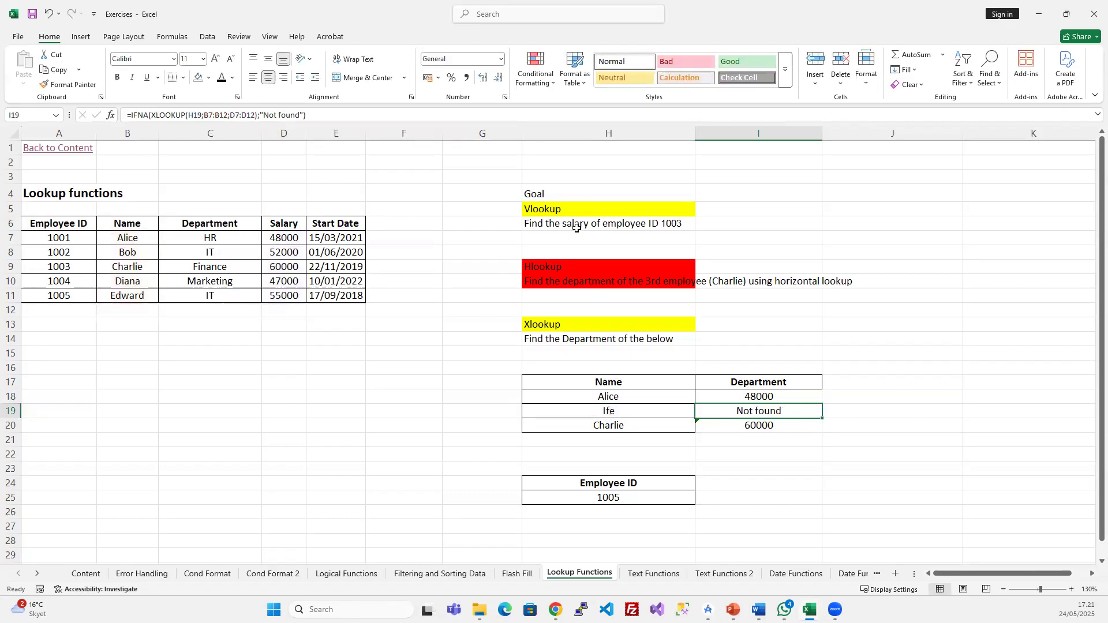
click(554, 211)
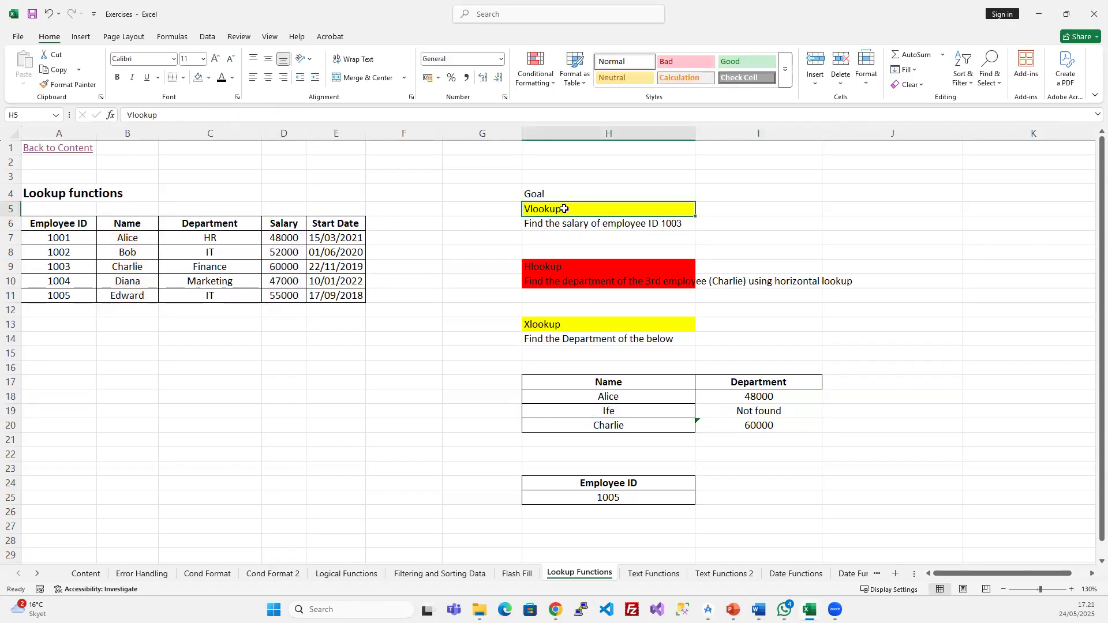
click(555, 256)
click(548, 265)
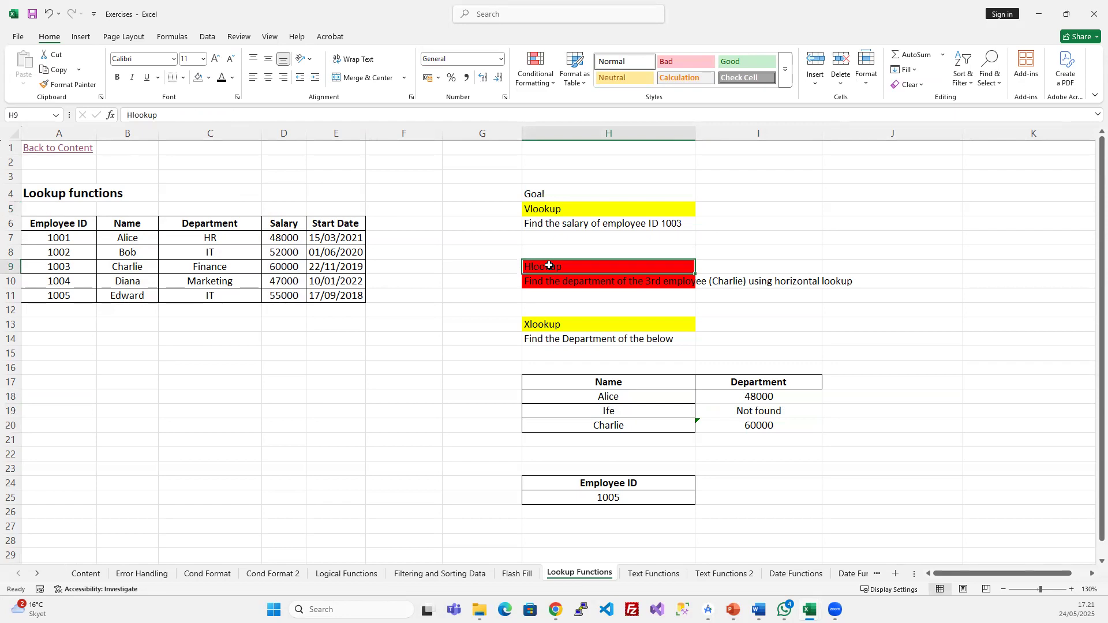
- Review I18's IFNA formula and its Not found fallback, then switch to PowerPoint
click(753, 396)
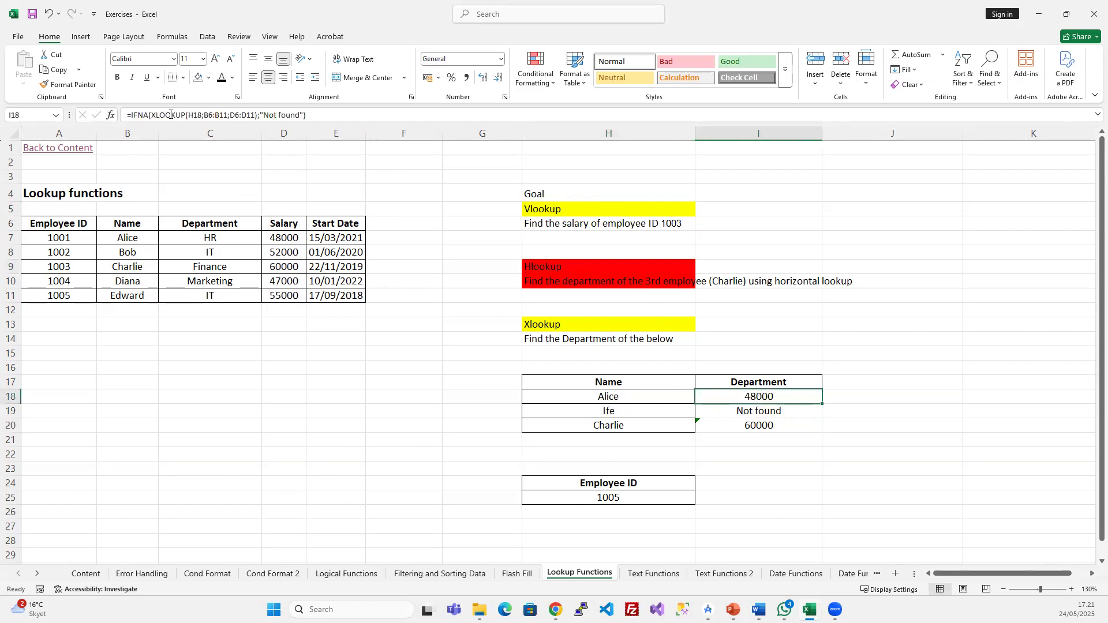
click(150, 115)
key(shift+Left)
key(shift+Left)
key(shift+Left)
key(shift+Left)
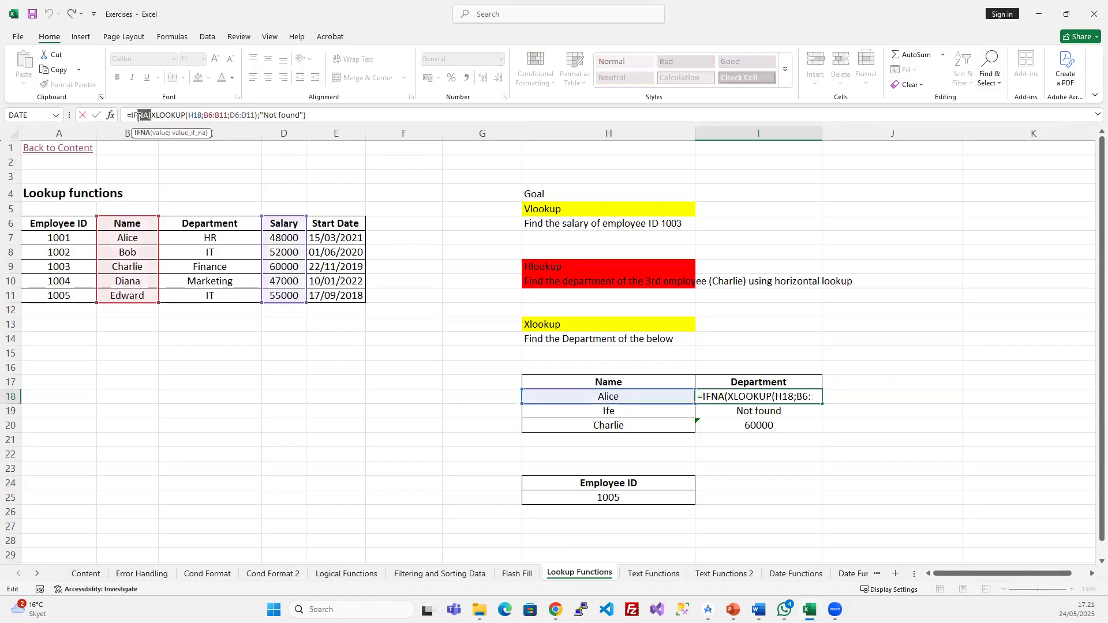
drag(264, 116, 303, 114)
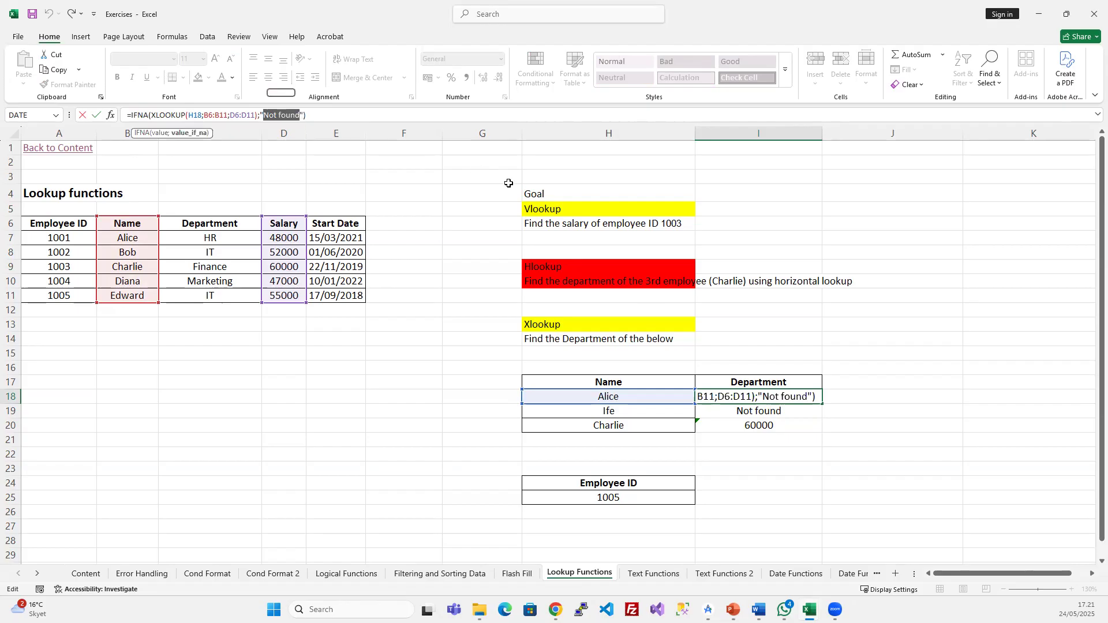
key(Escape)
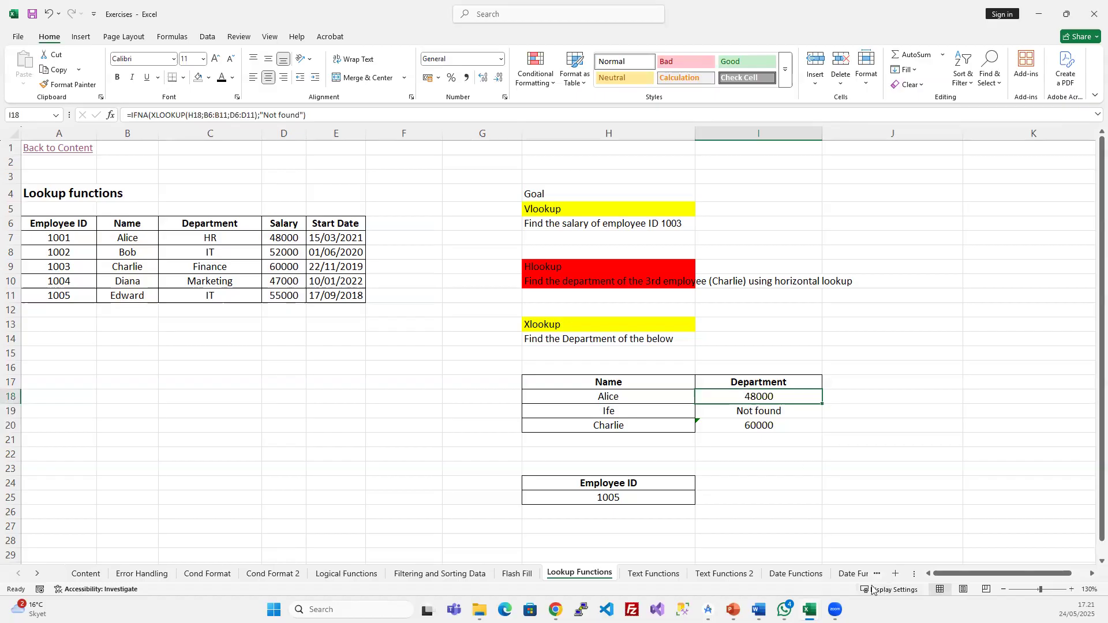
key(alt+Tab)
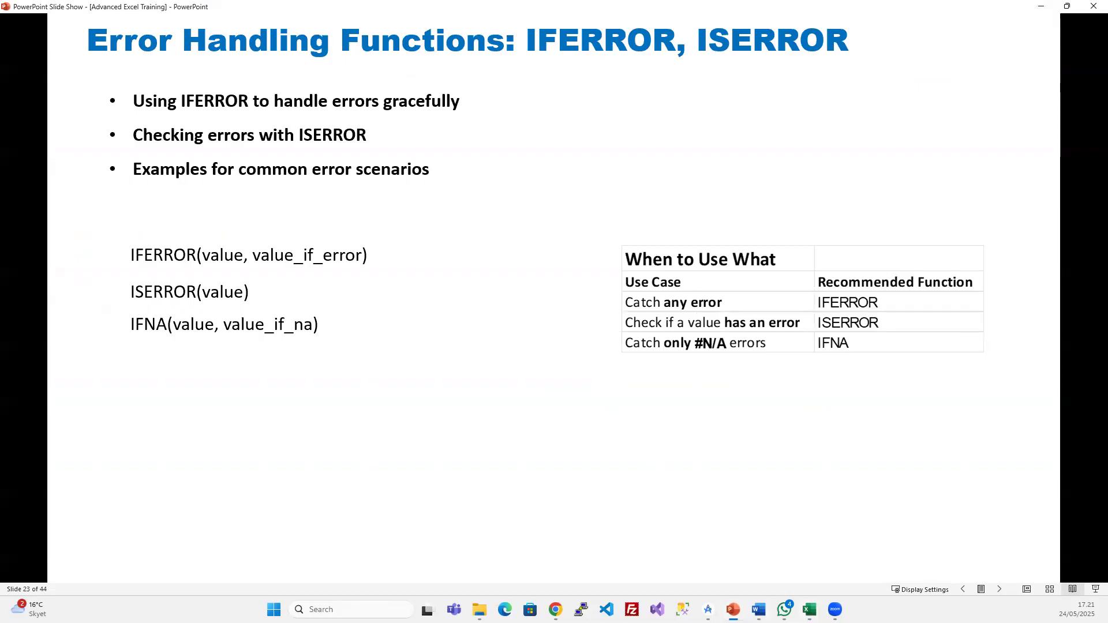
- Bring the Exercises workbook back via its taskbar preview, showing the Lookup Functions sheet
click(809, 609)
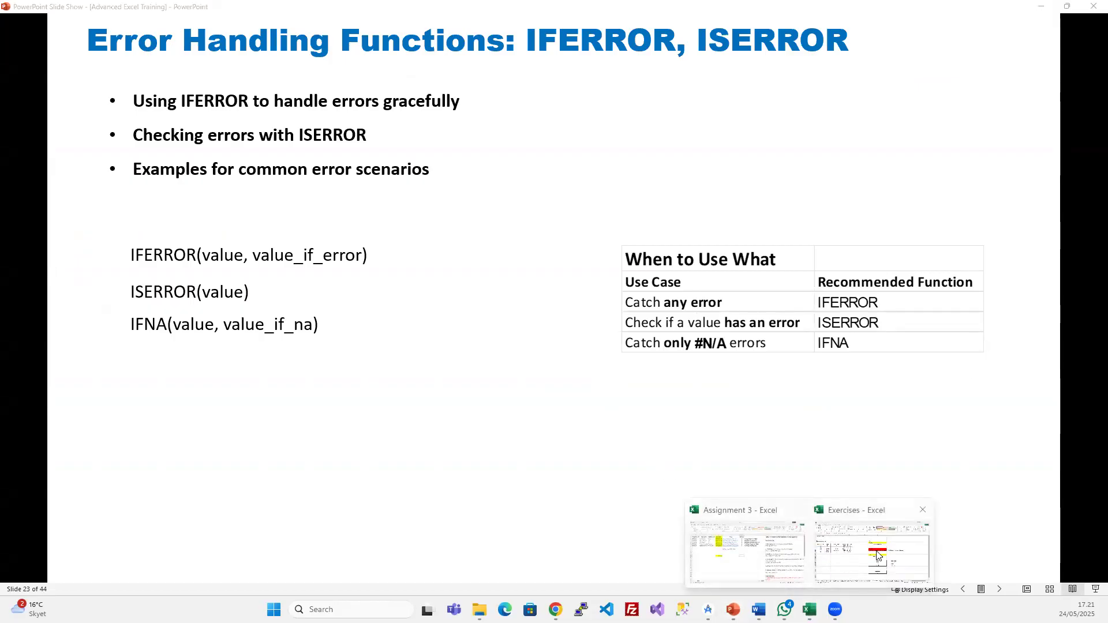
click(878, 555)
click(869, 446)
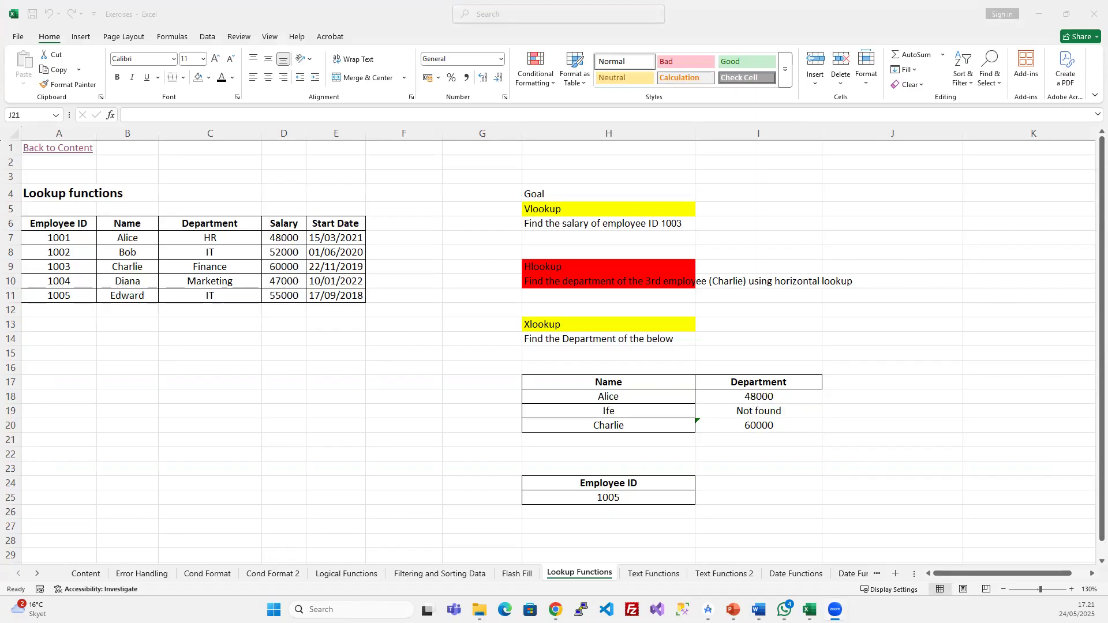
- Click through empty cells on the Lookup Functions sheet, ending on Alice's name in H18
click(414, 341)
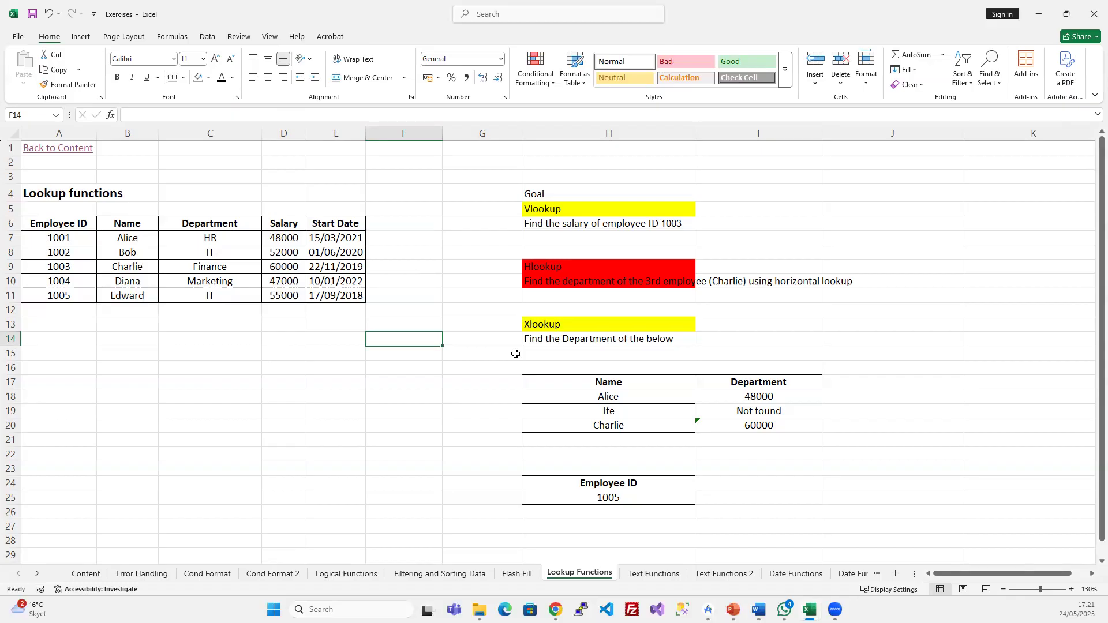
click(904, 416)
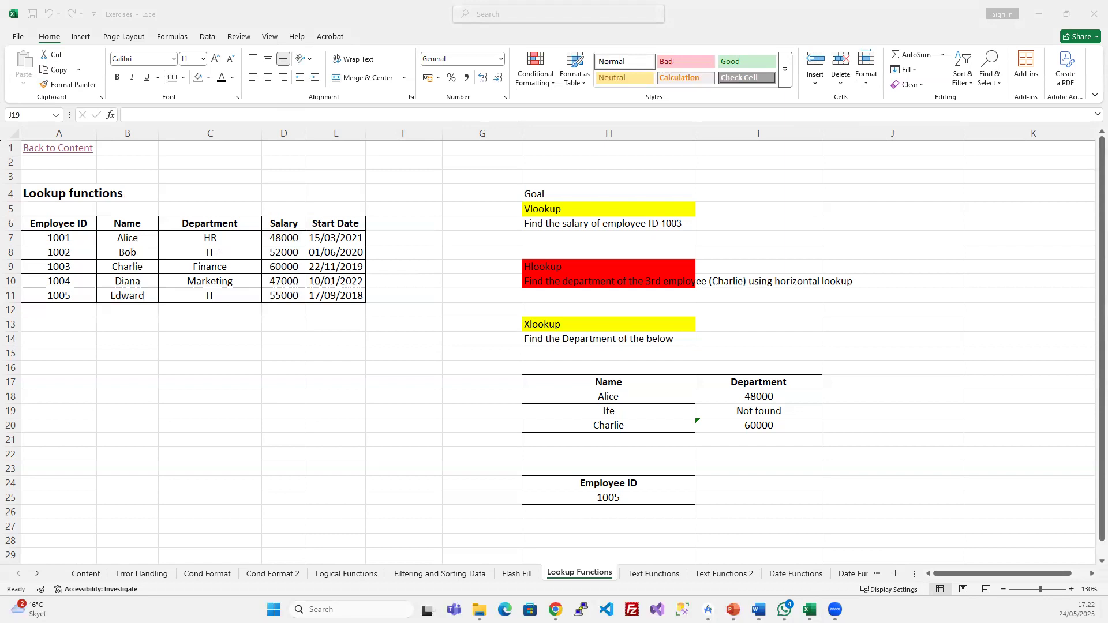
click(817, 343)
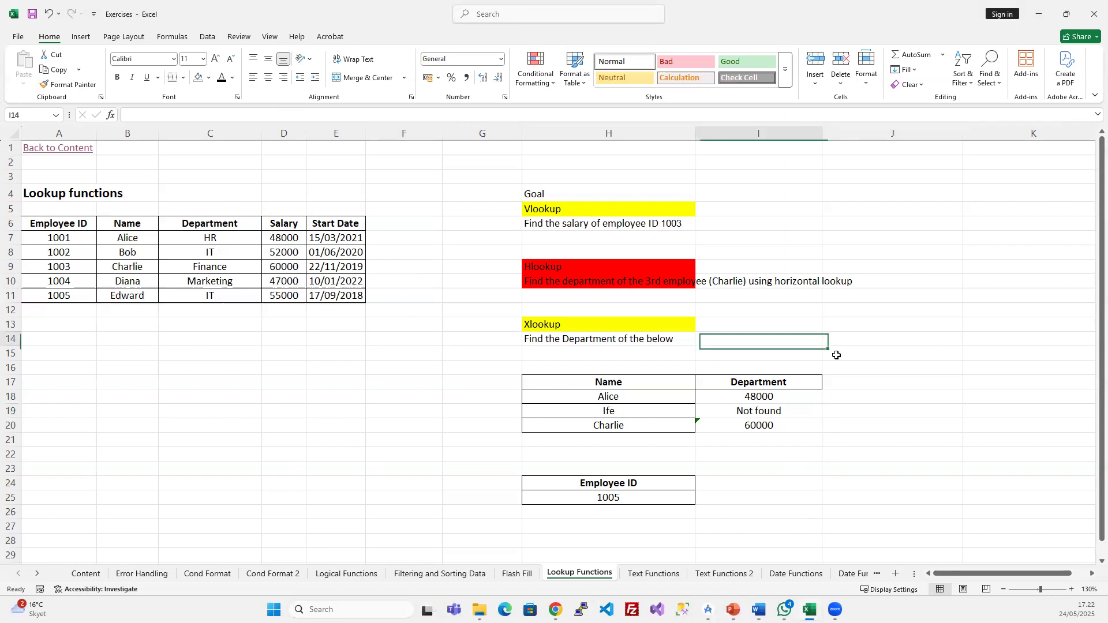
click(852, 265)
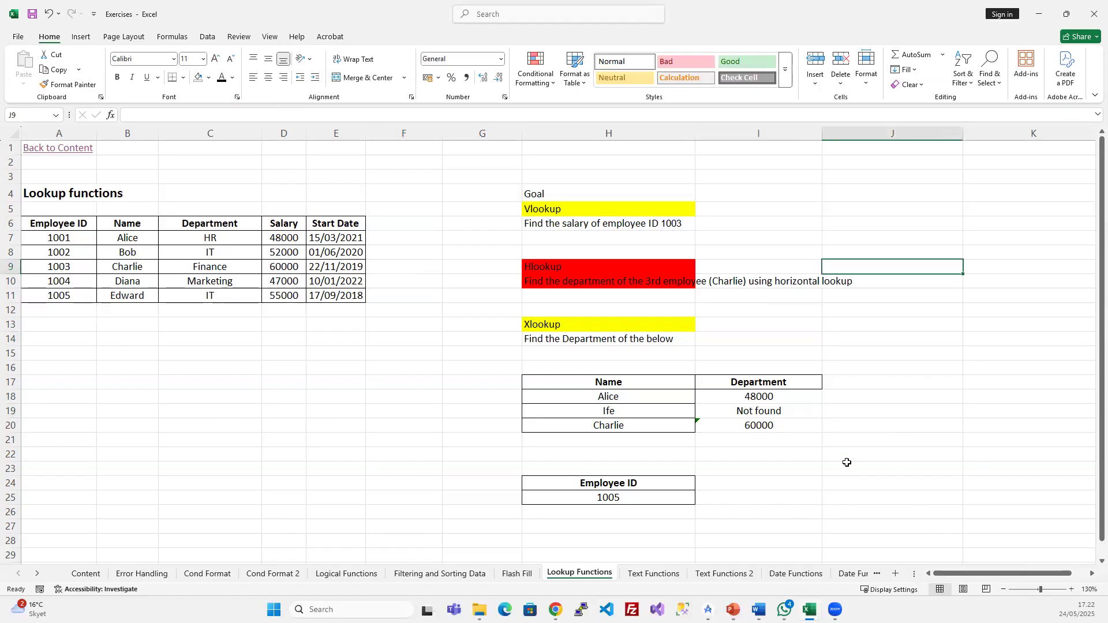
click(841, 173)
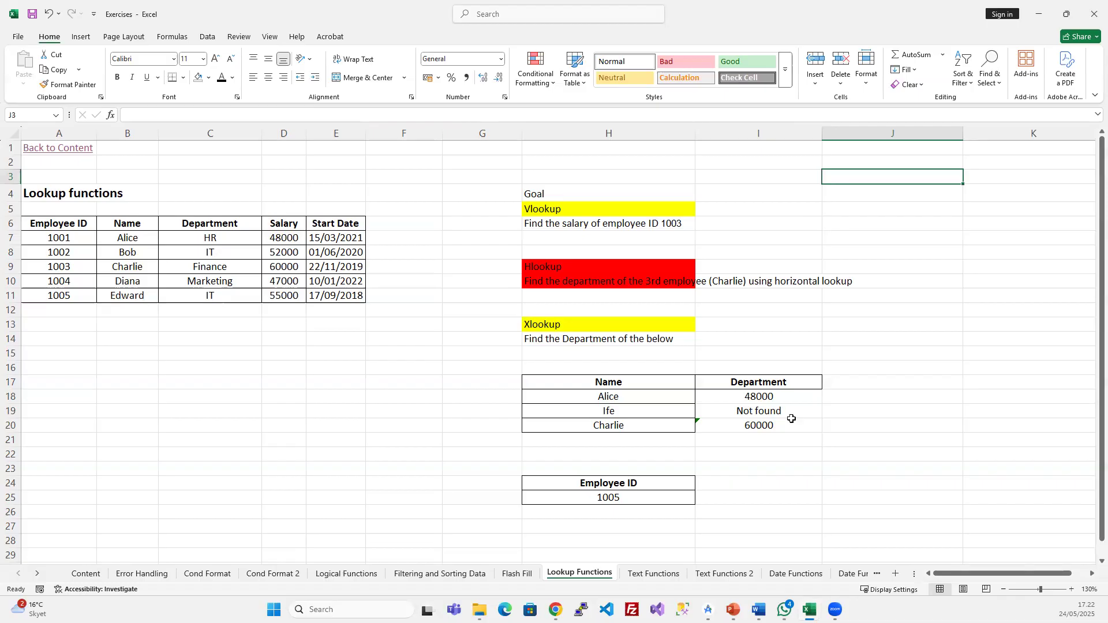
click(642, 398)
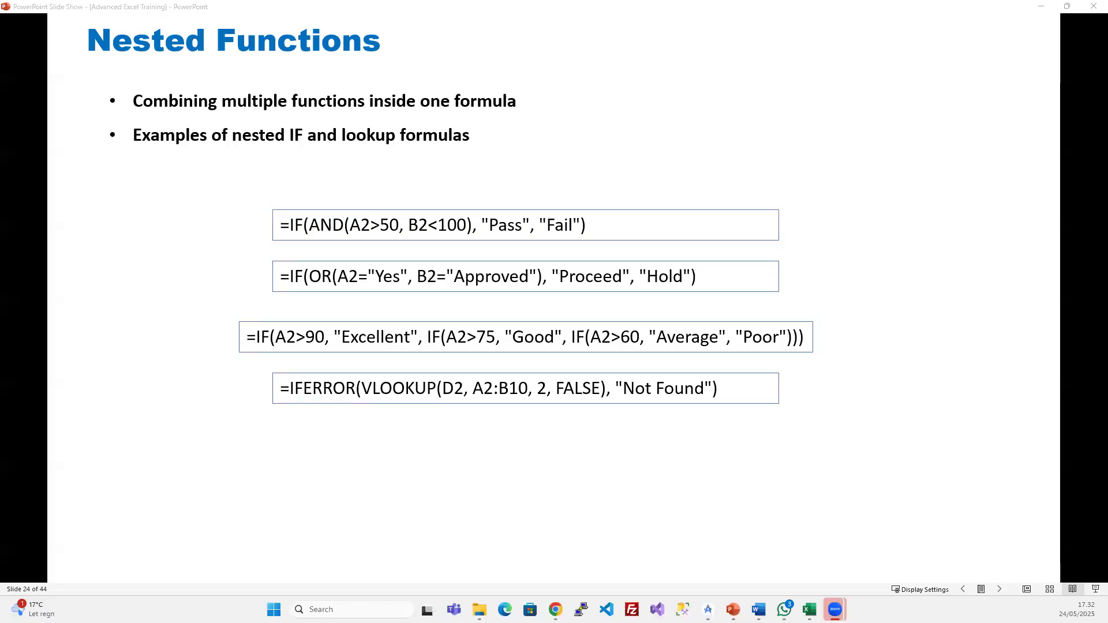
- Bring the PowerPoint slide show window back to the front
click(270, 6)
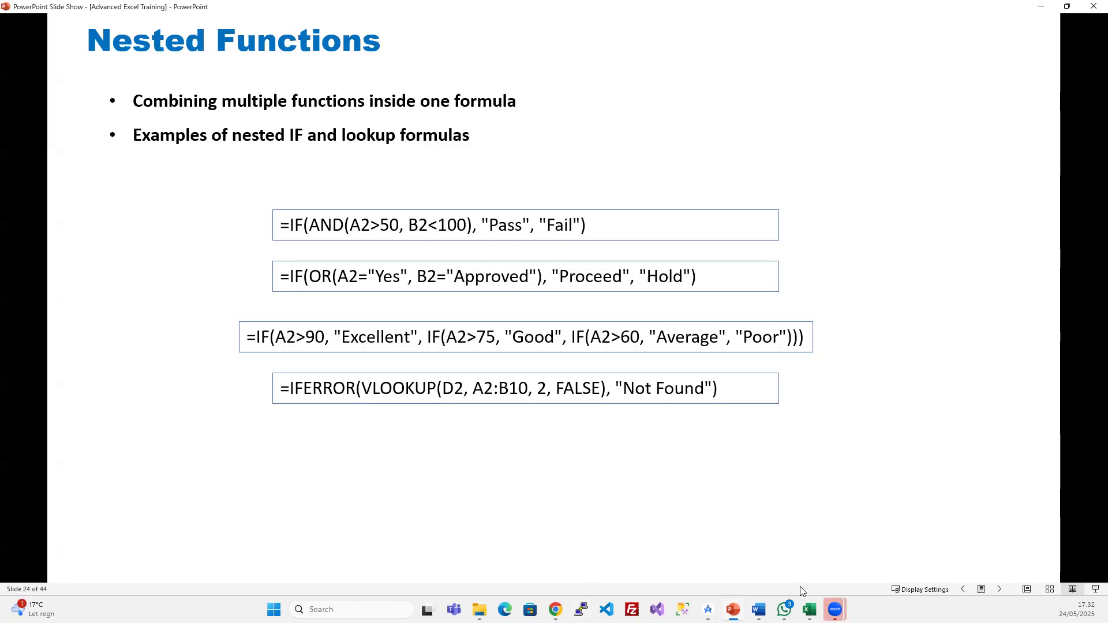
- In the Exercises workbook, review G10's IF(AND) pass/fail formula on the Cond Format sheet
mouse_move(810, 609)
click(871, 553)
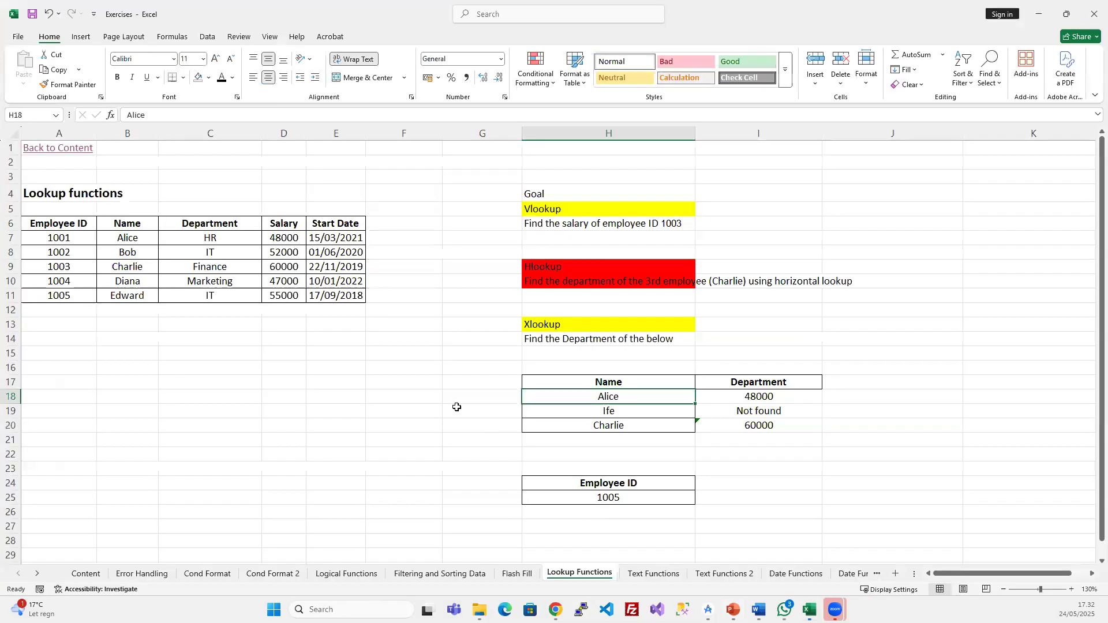
click(209, 572)
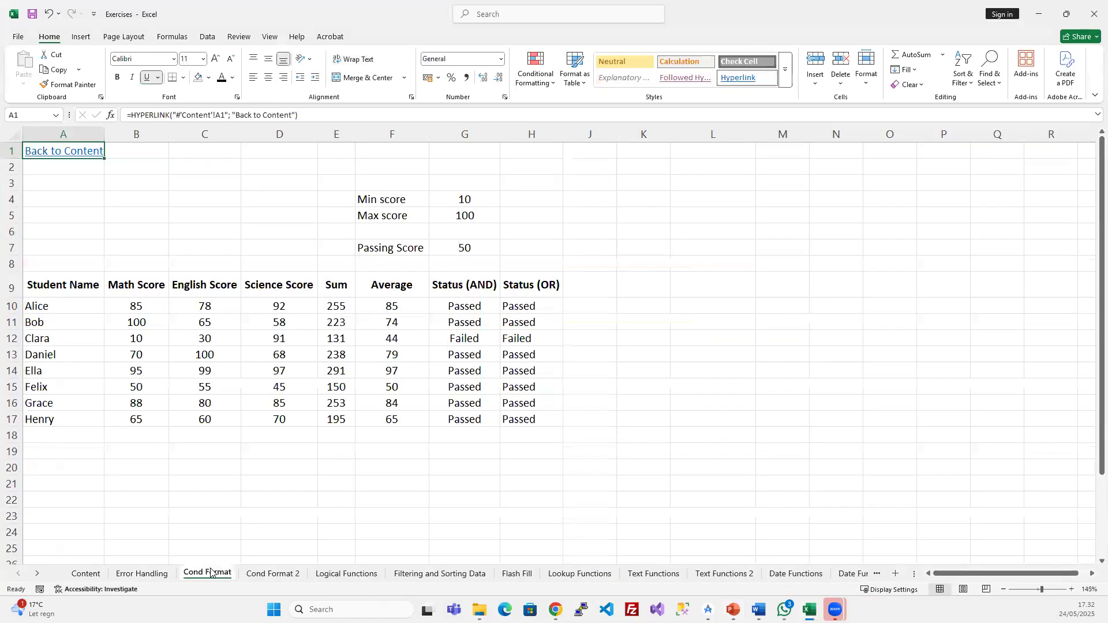
click(487, 307)
click(148, 111)
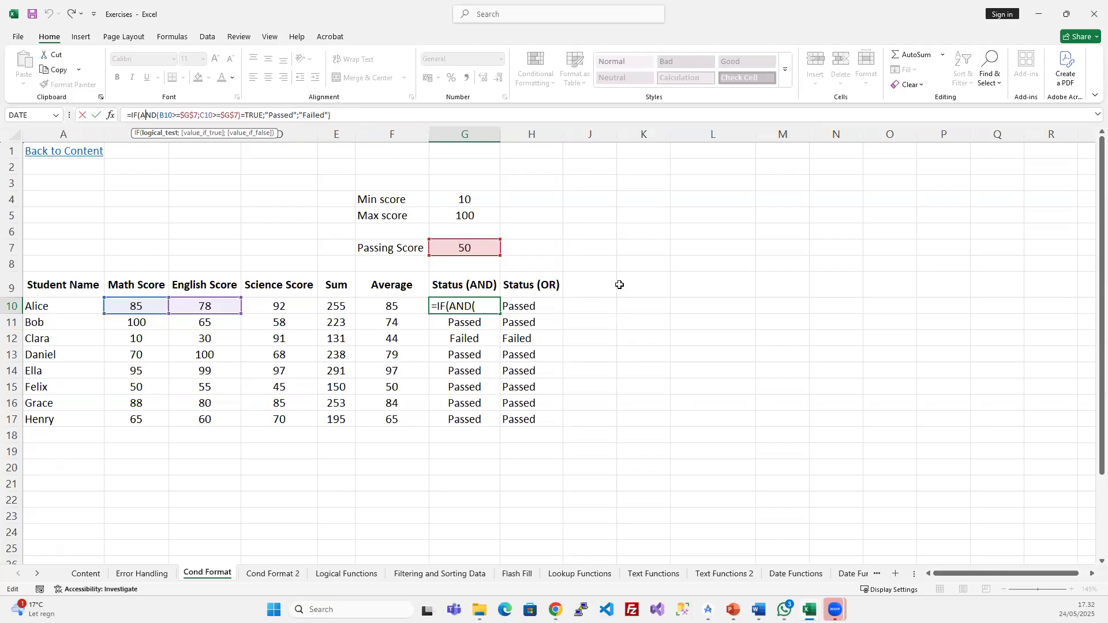
key(Escape)
click(489, 353)
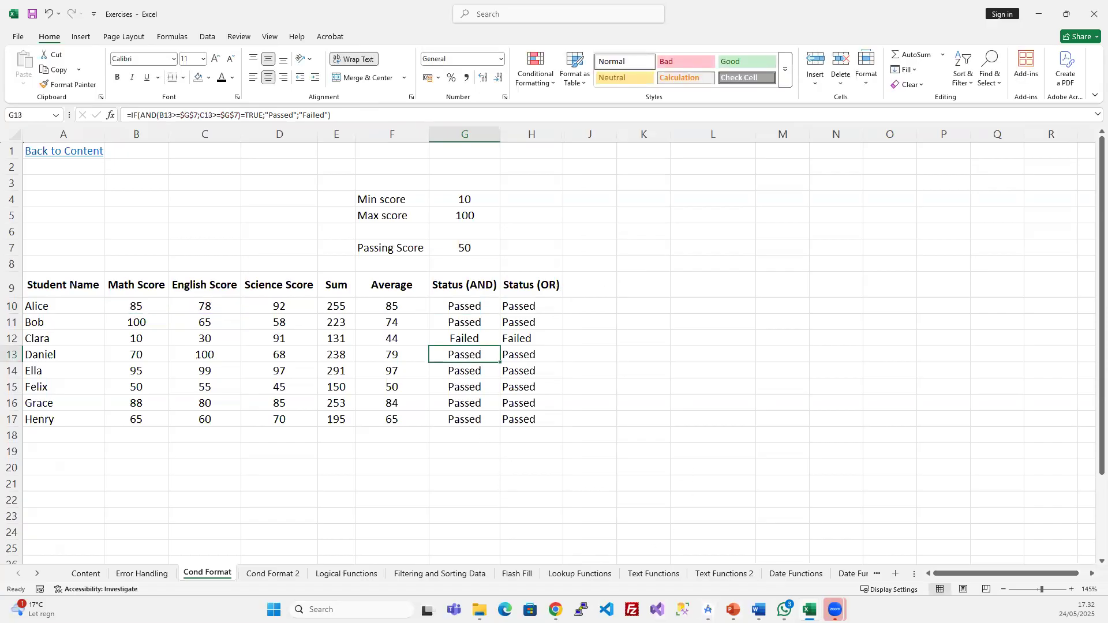
- Return to the slide show on slide 24, Nested Functions
click(733, 609)
click(672, 327)
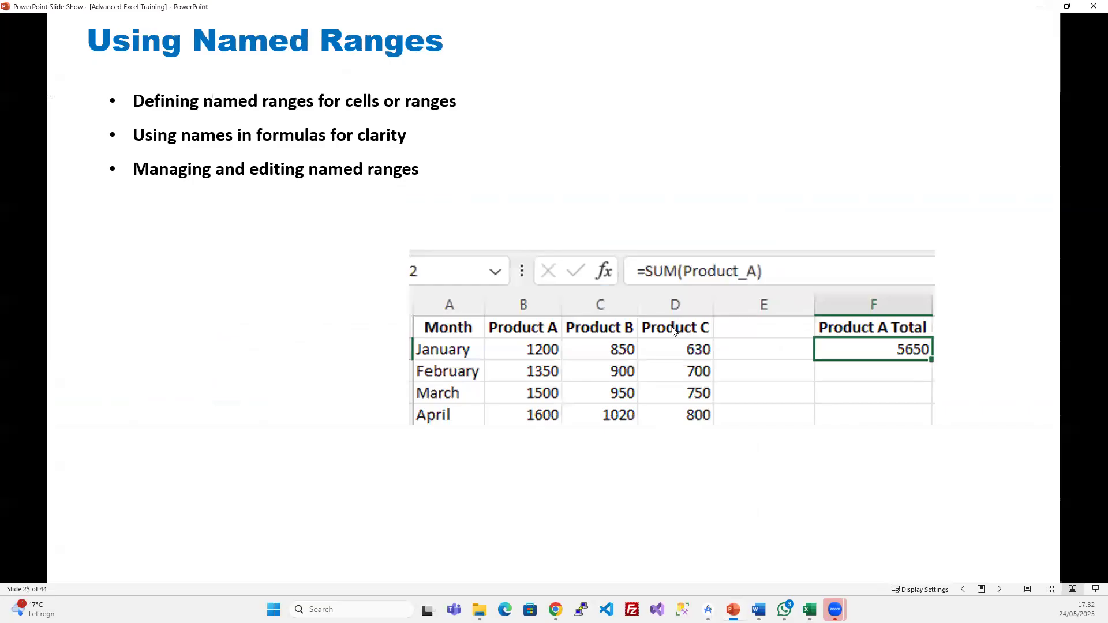
key(Left)
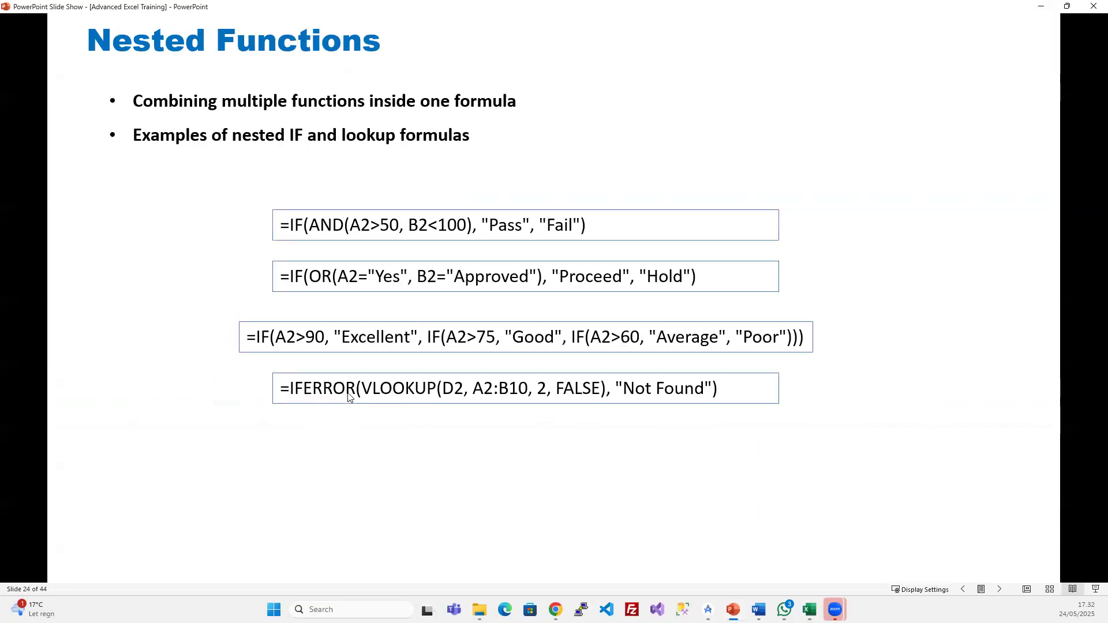
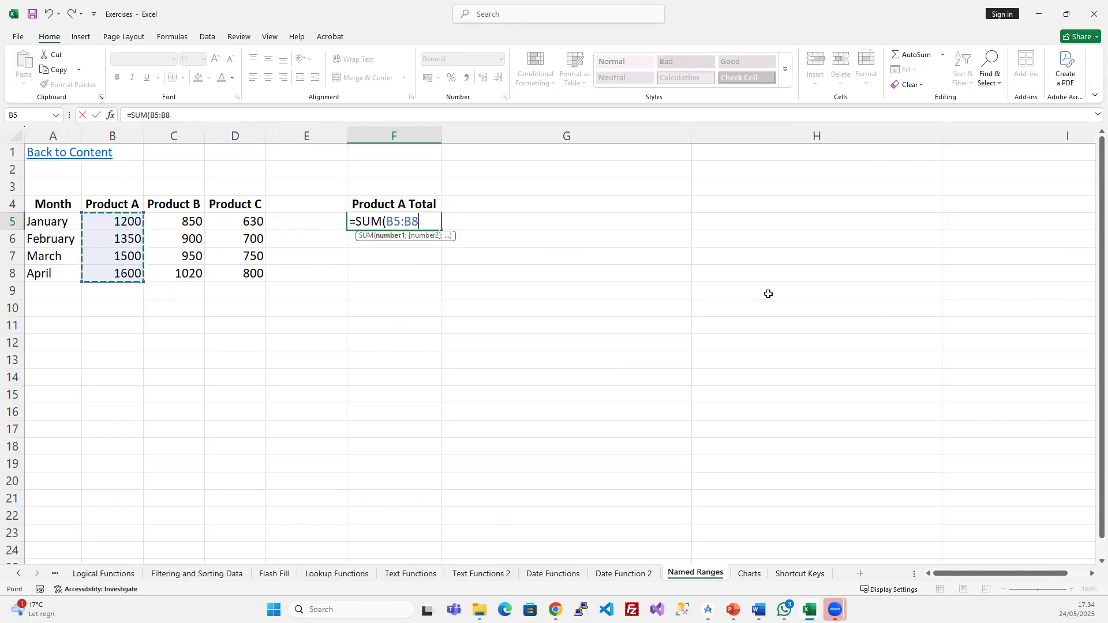
- Enter the Product A total 5650 in F5, then delete it so F5 is empty
key(Return)
click(408, 222)
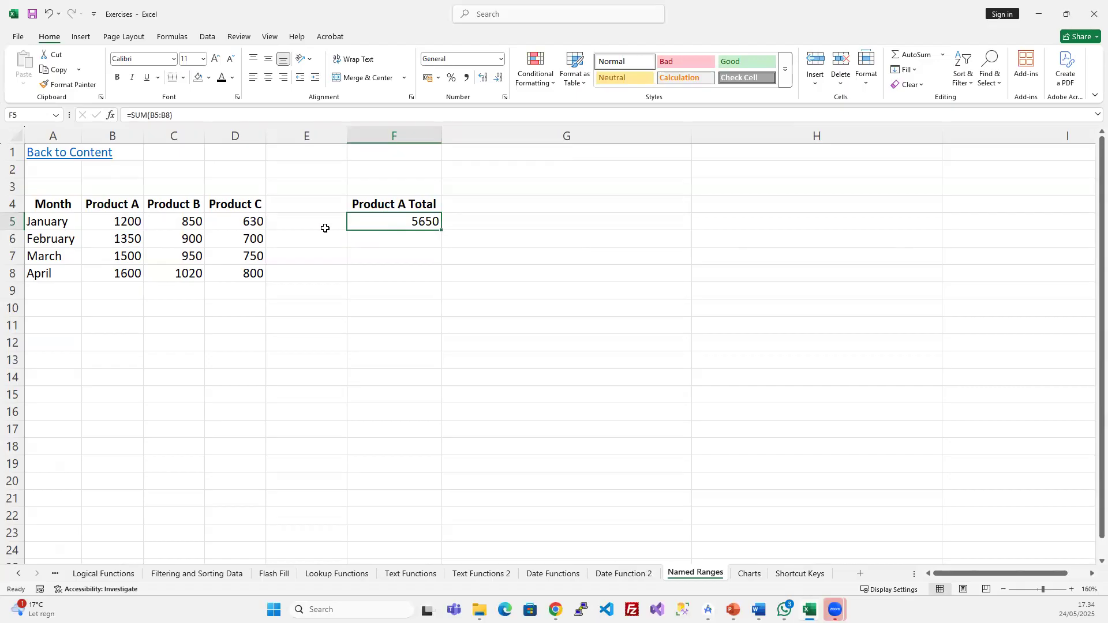
key(Delete)
- Select the Product A, B and C value columns in turn, ending on B5:B8
drag(118, 220, 118, 267)
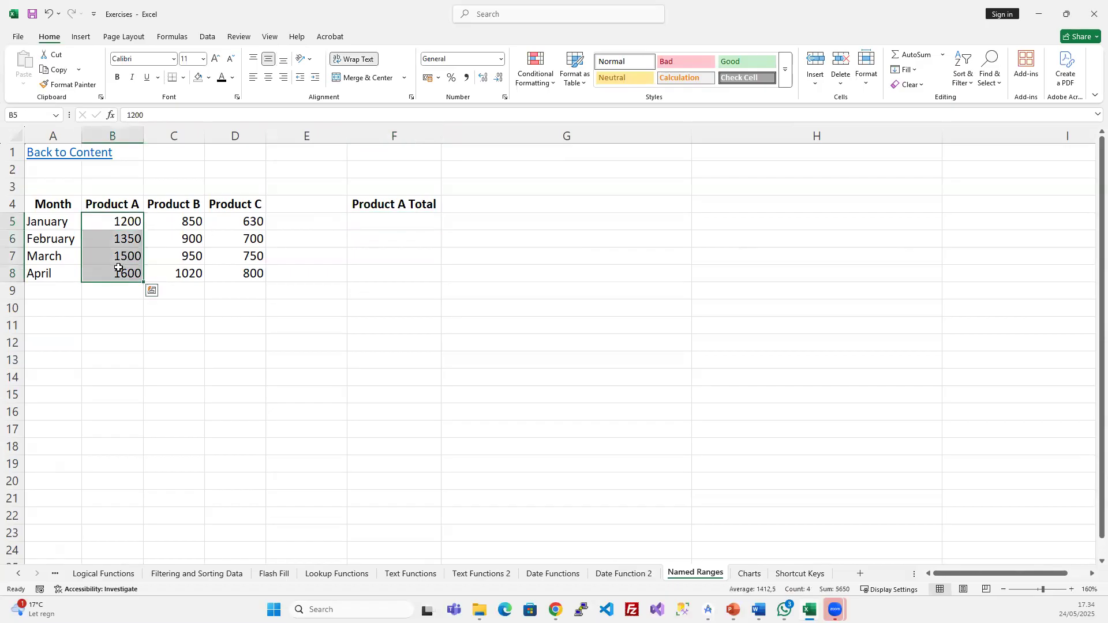
drag(181, 222, 176, 276)
drag(240, 221, 243, 273)
drag(118, 221, 118, 271)
- Start a new defined name for B5:B8 called Product_A with Workbook scope
click(209, 38)
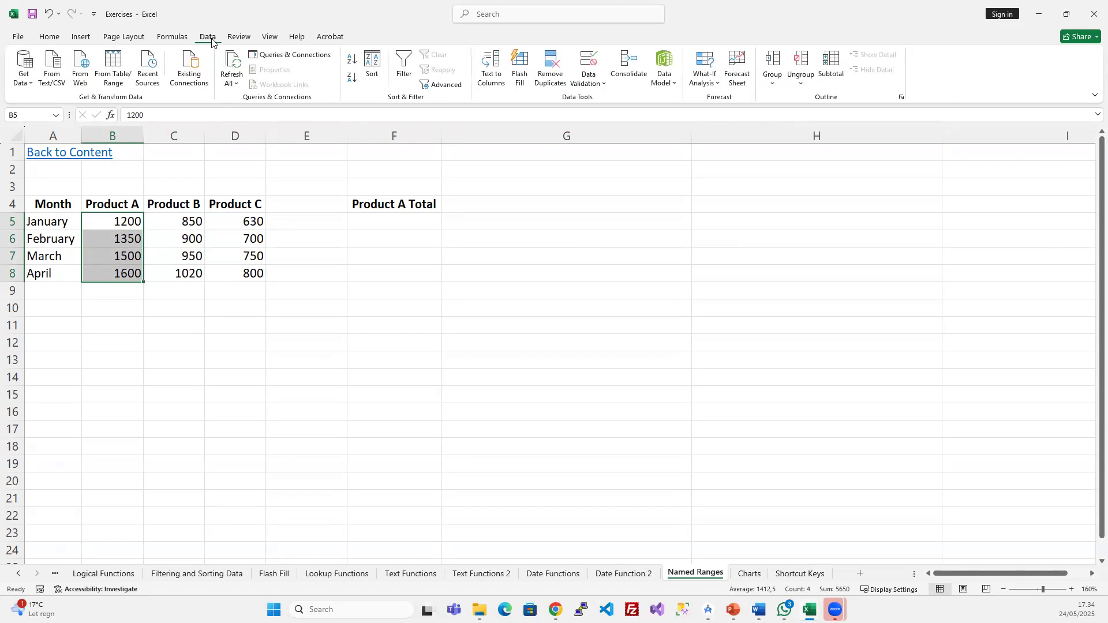
click(177, 36)
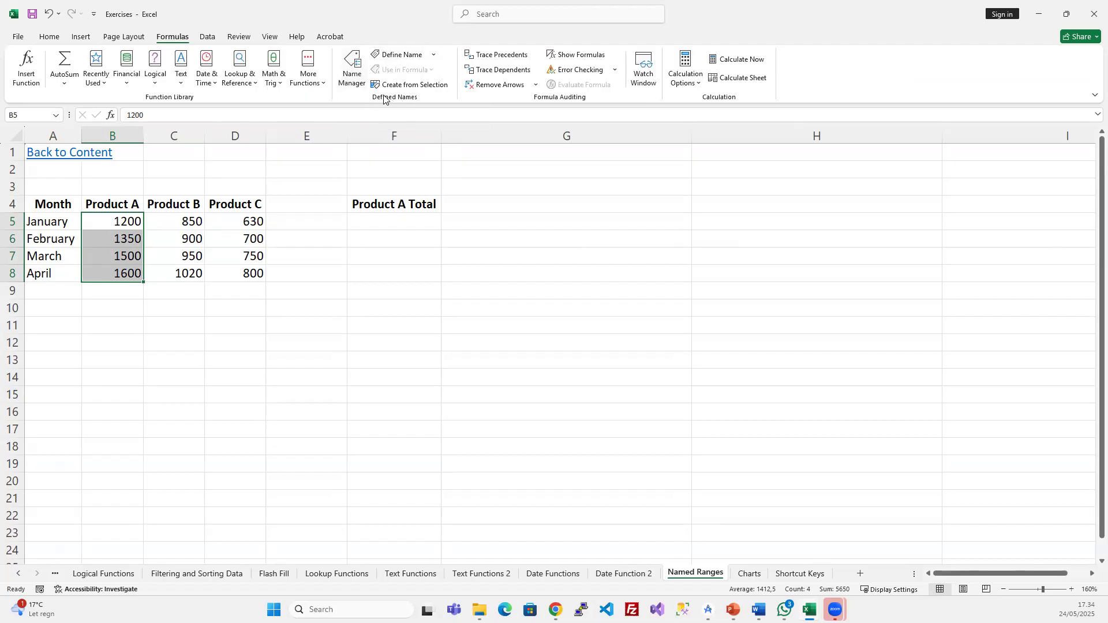
click(401, 56)
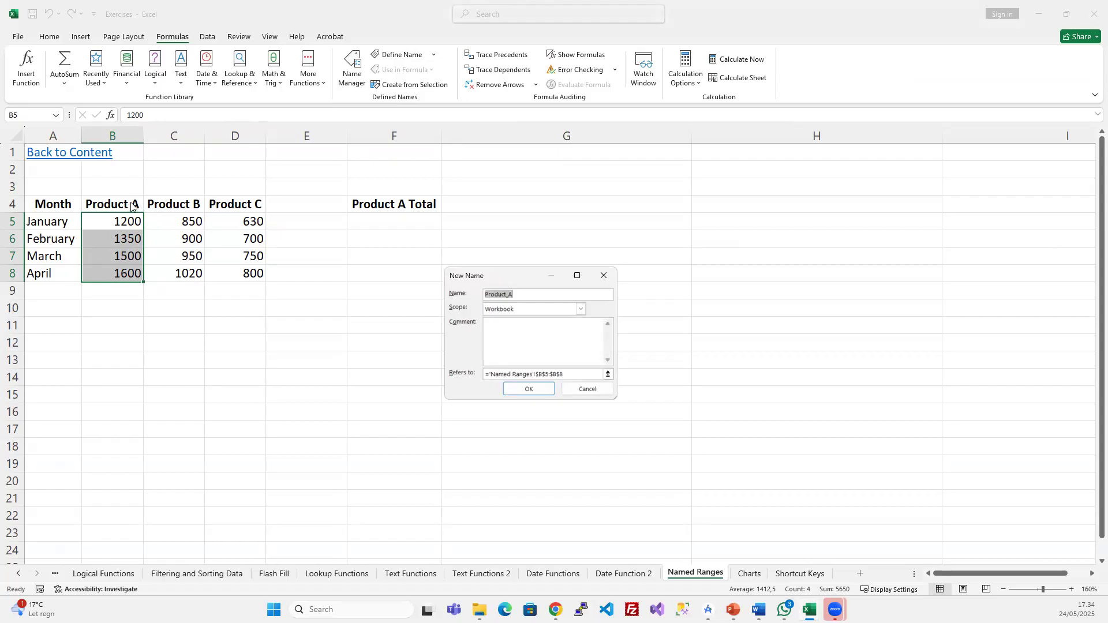
click(527, 294)
double_click(501, 293)
click(523, 294)
click(581, 310)
click(580, 310)
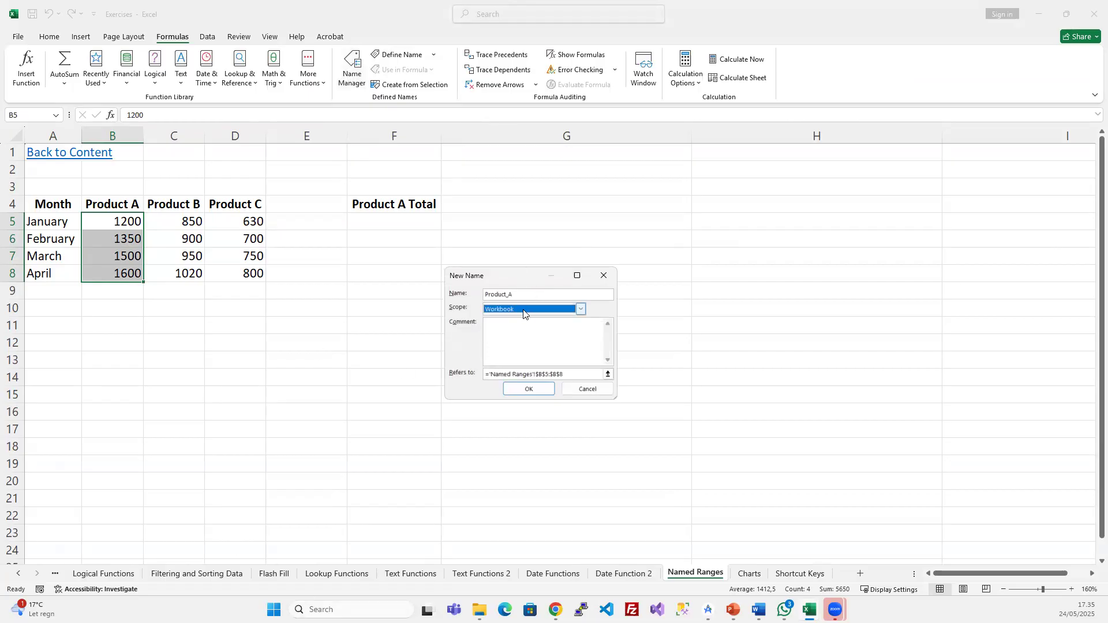
- Confirm it refers to 'Named Ranges'!$B$5:$B$8 and create the Product_A name
click(518, 374)
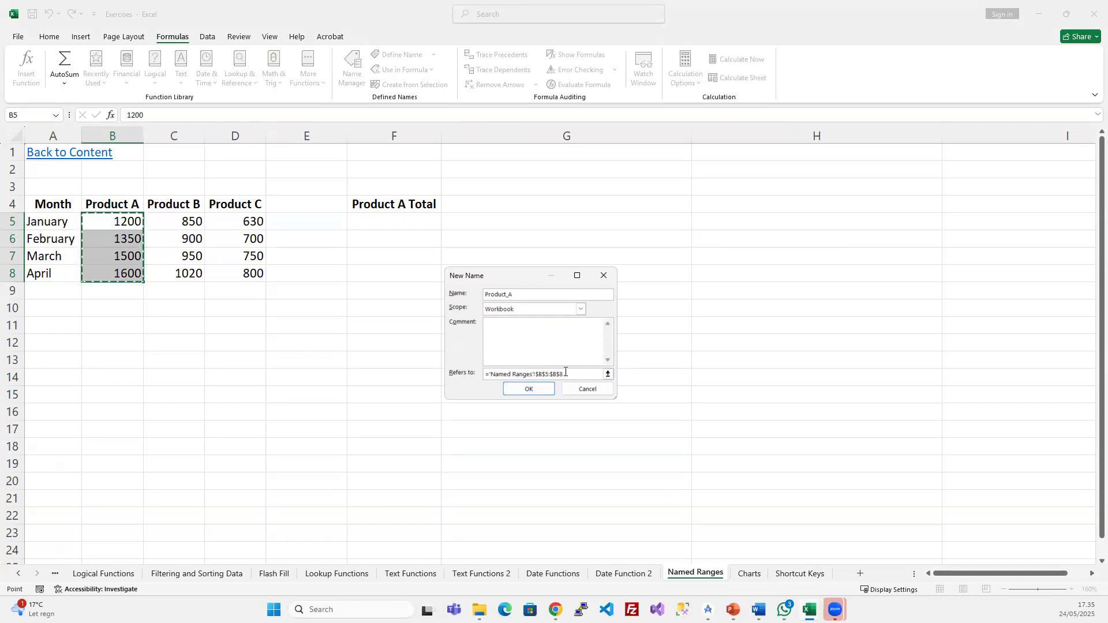
drag(518, 294, 484, 294)
click(570, 374)
double_click(514, 294)
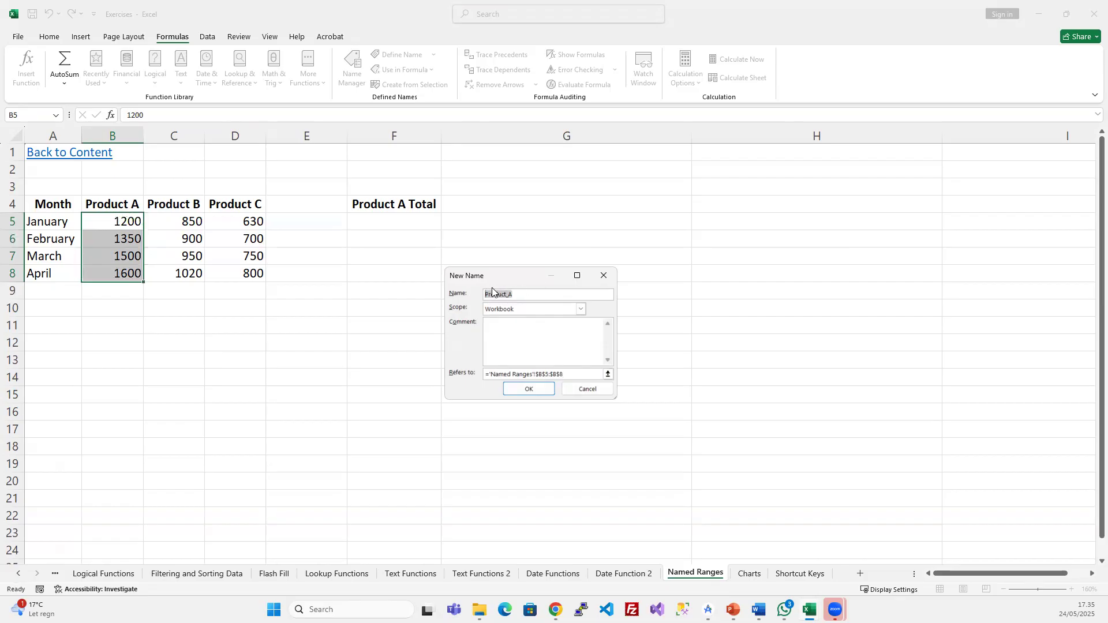
click(540, 390)
click(372, 316)
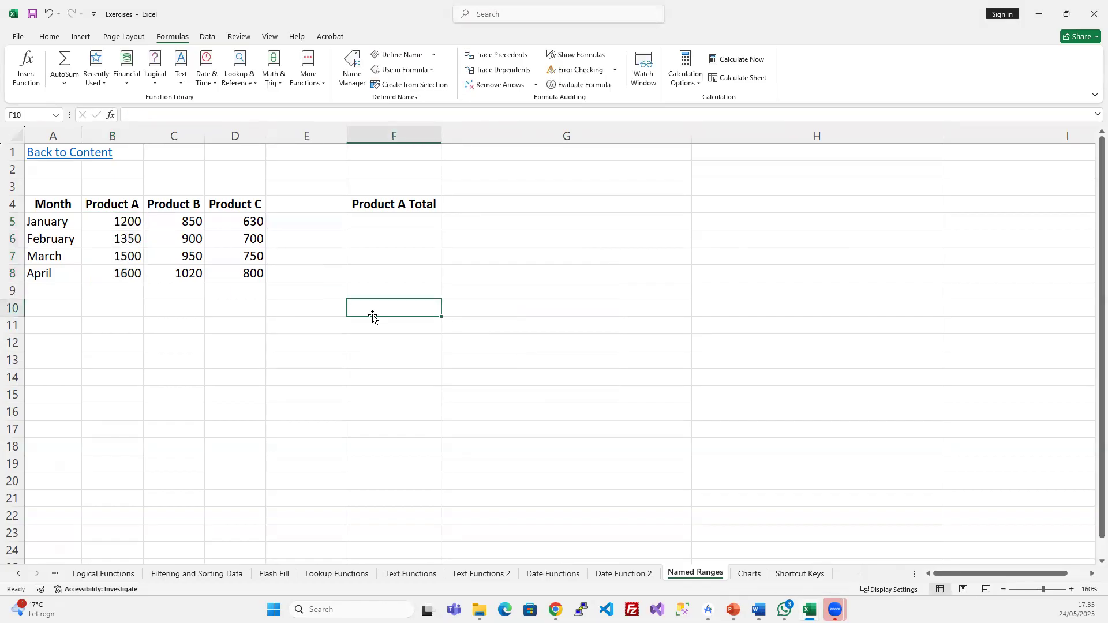
- Open Name Manager and inspect the range Product_A refers to on the sheet
click(234, 259)
click(173, 235)
click(135, 225)
click(234, 236)
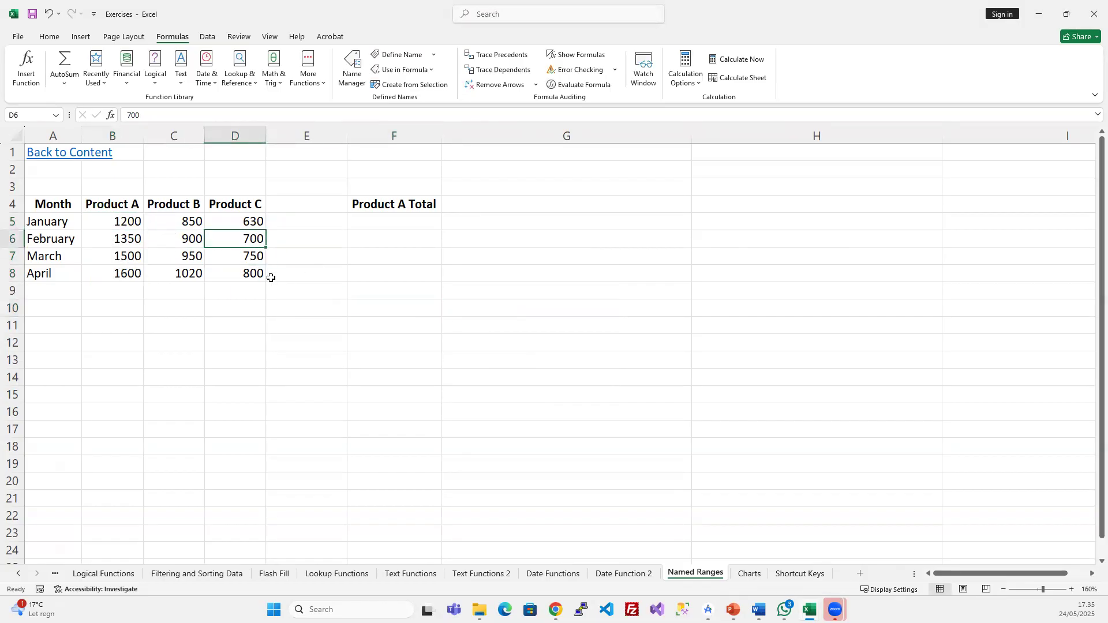
click(355, 66)
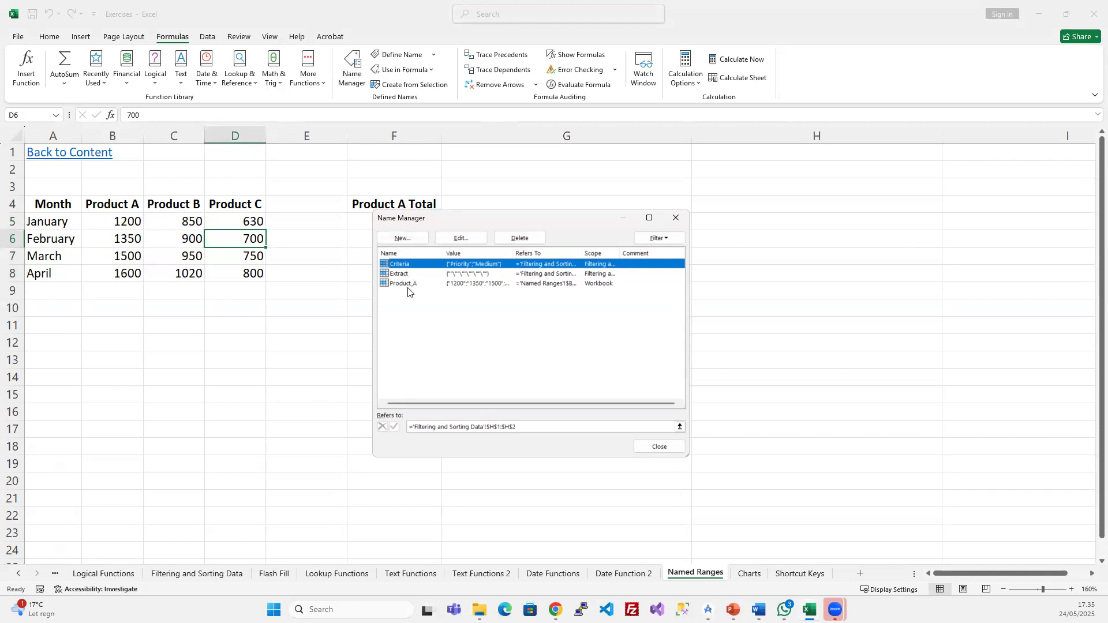
click(409, 285)
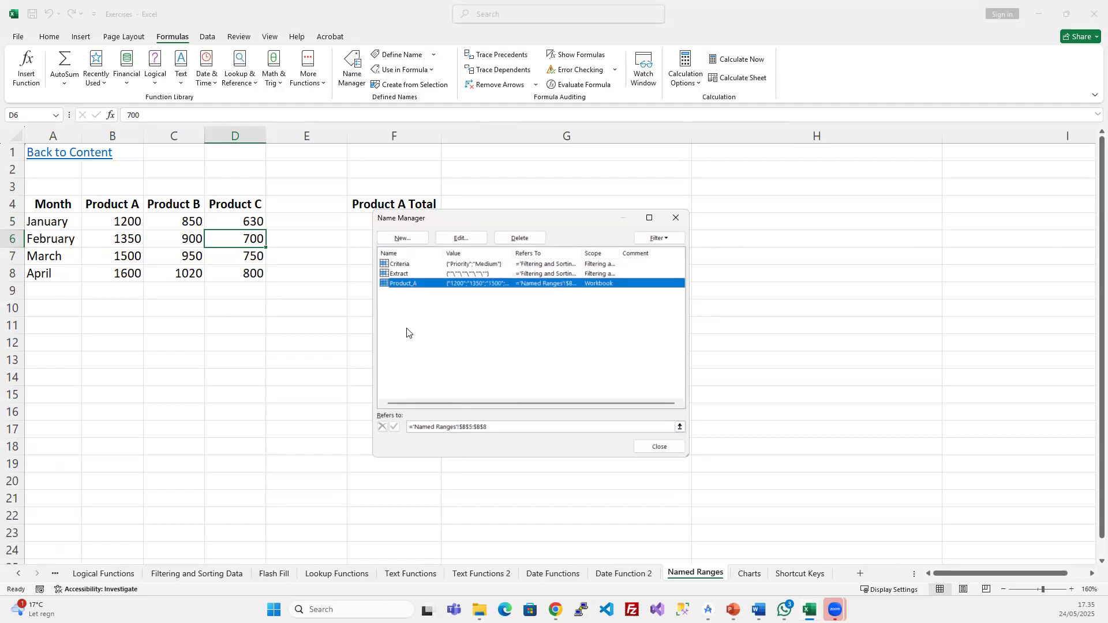
click(461, 426)
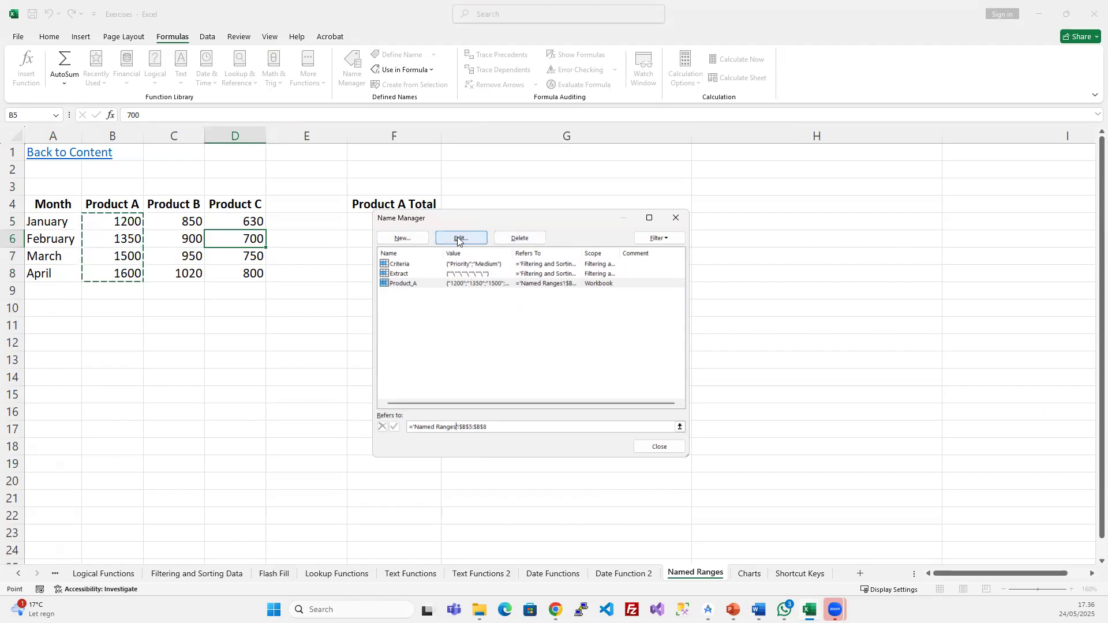
- Create a new name Product_B referring to C5:C8
click(406, 240)
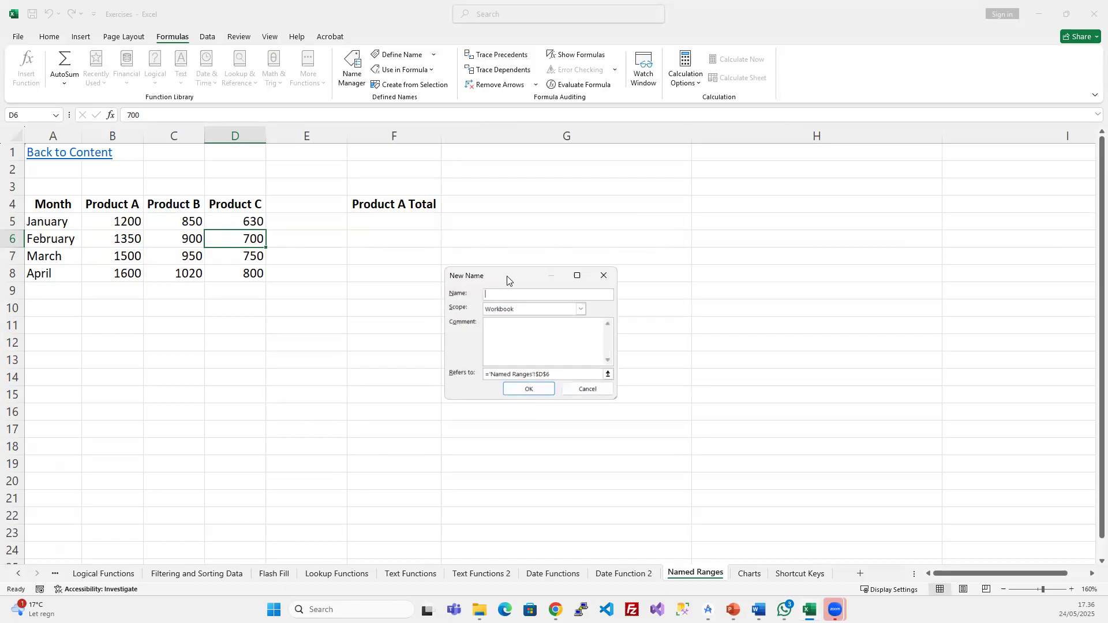
text(Prodcu)
key(BackSpace)
click(561, 373)
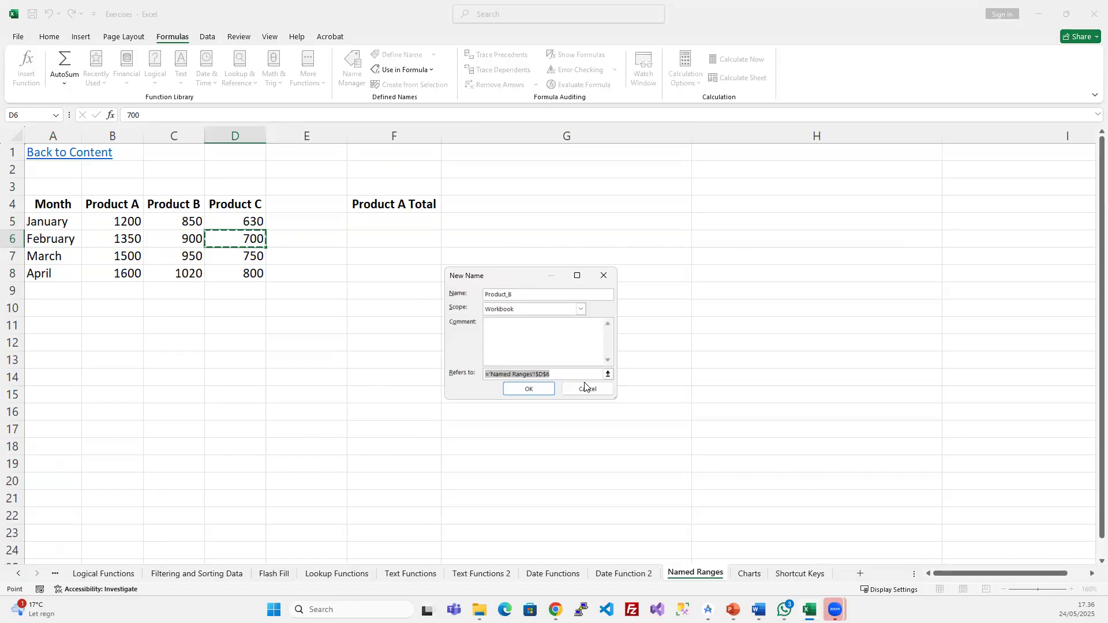
click(180, 222)
drag(180, 222, 178, 276)
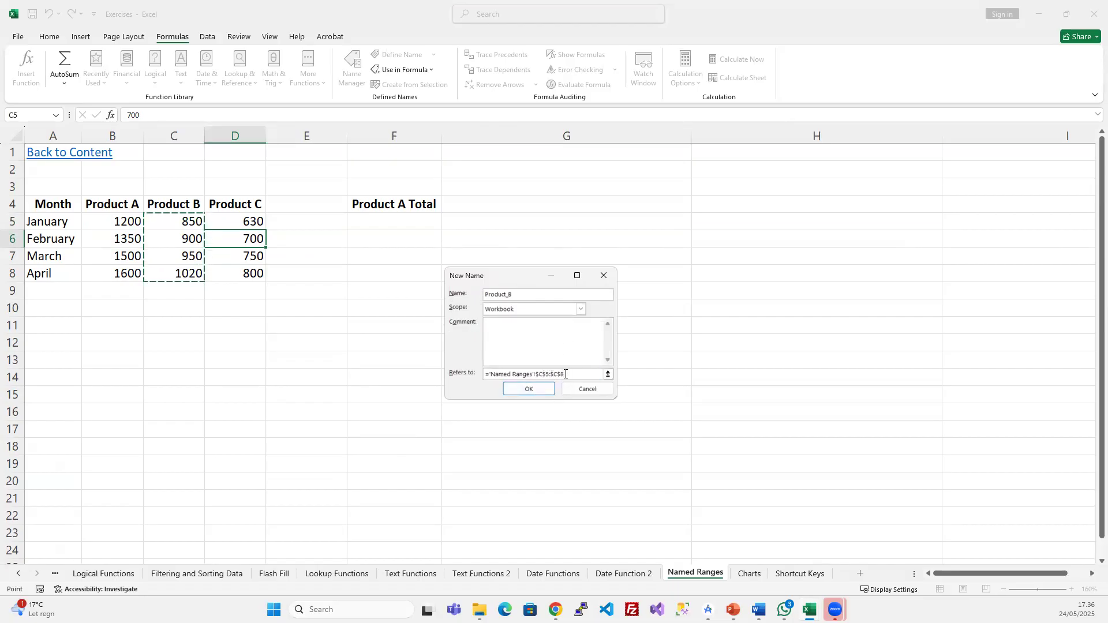
drag(523, 292, 476, 295)
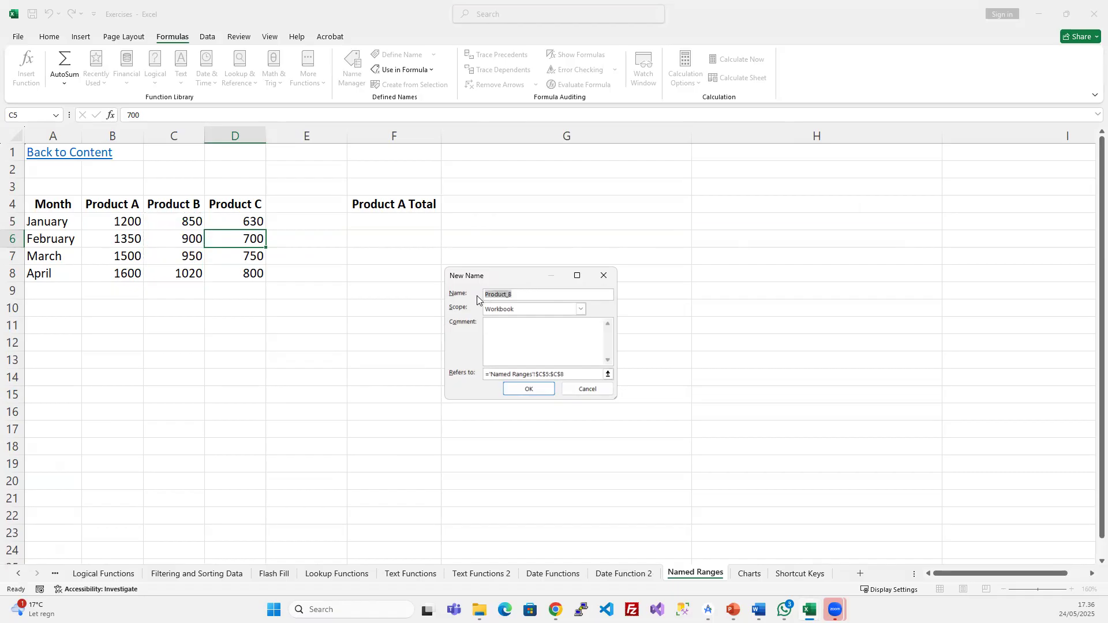
click(532, 385)
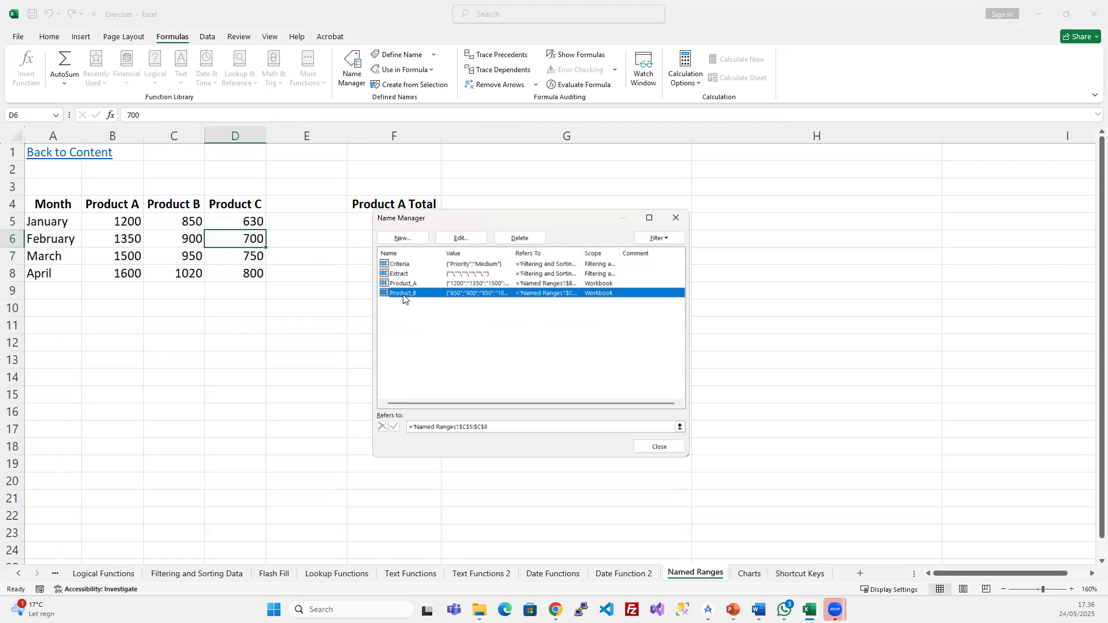
- Add a Product_C name referring to D5:D8, then close Name Manager
click(402, 238)
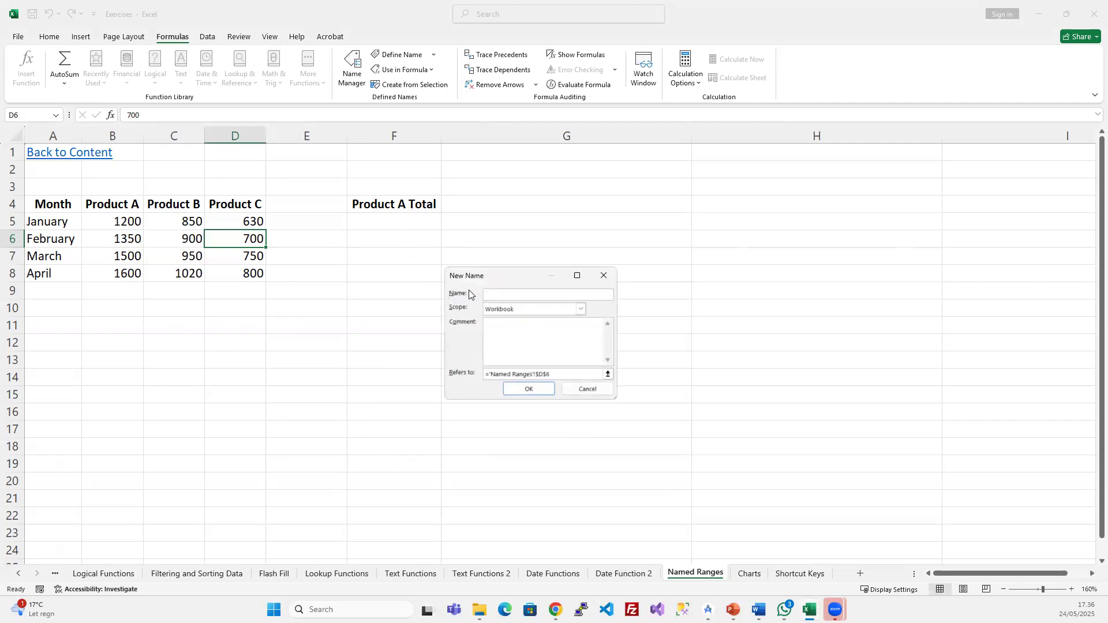
text(Product_C)
drag(566, 376, 150, 311)
key(BackSpace)
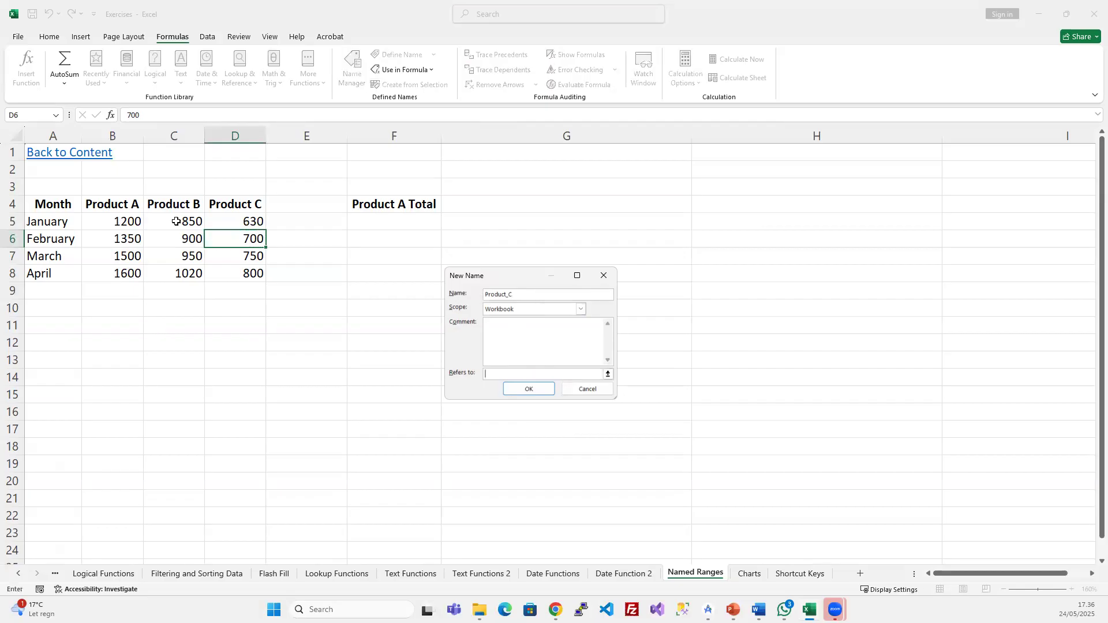
drag(252, 220, 231, 271)
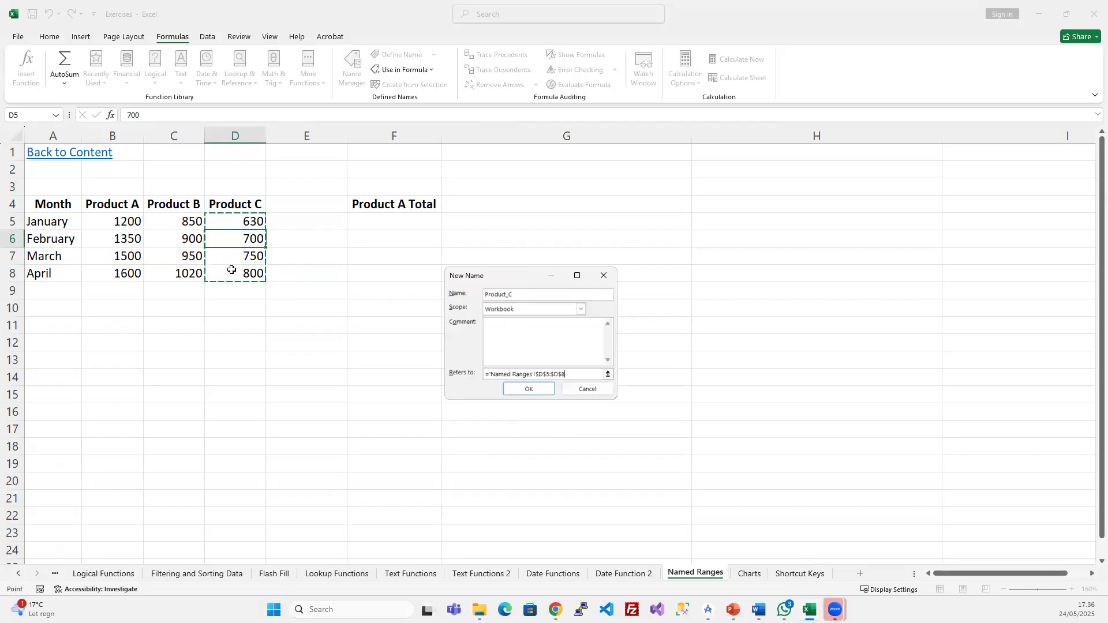
click(541, 392)
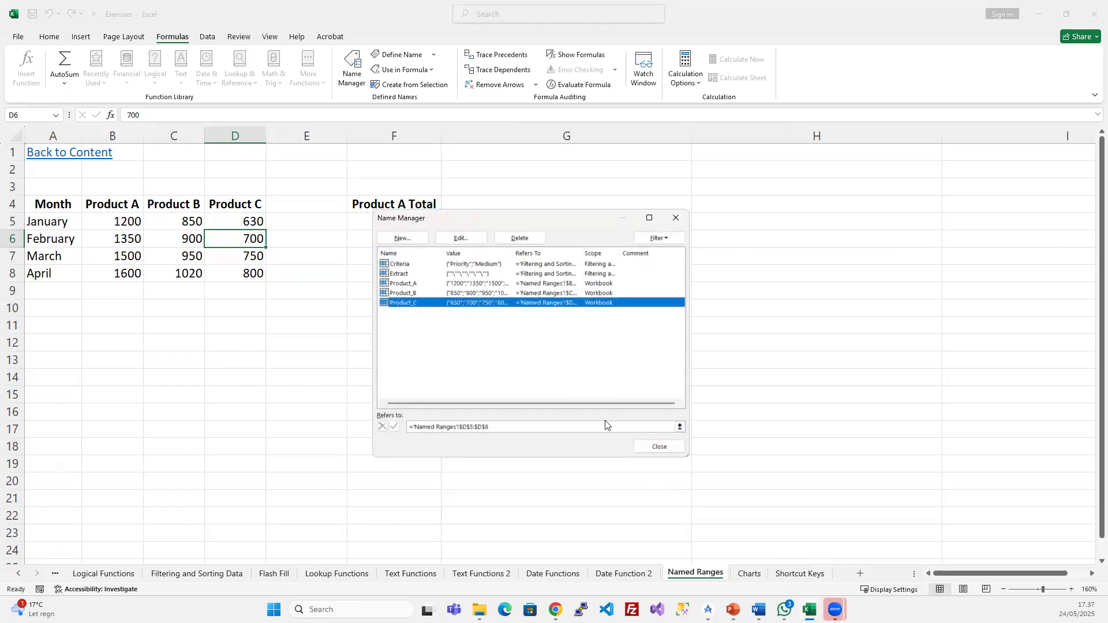
click(659, 445)
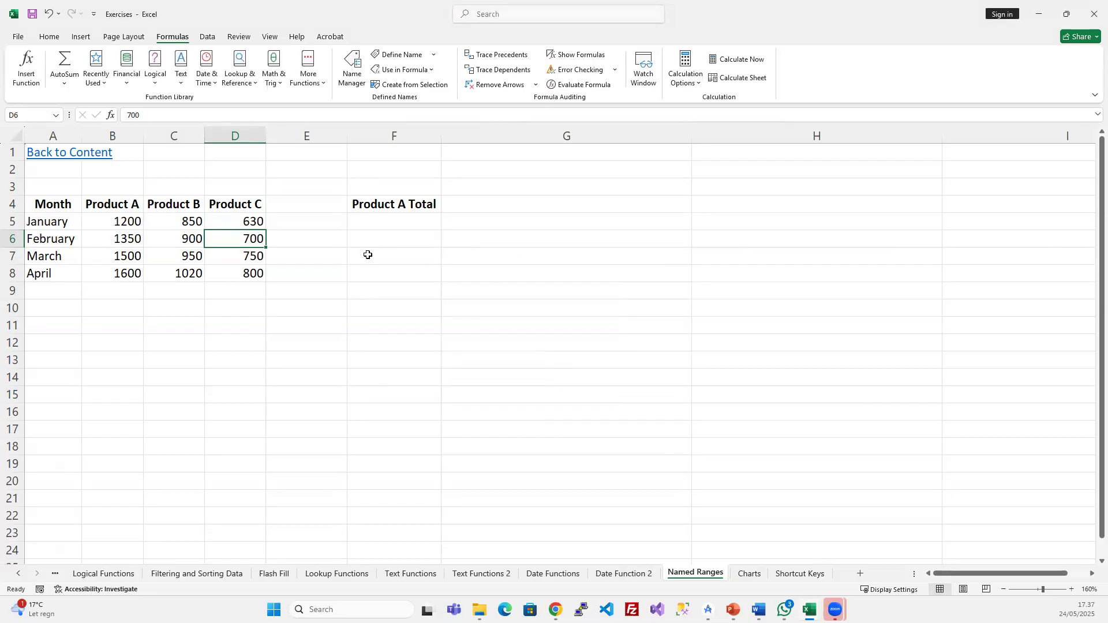
- Type the heading 'Sum of prices' in E4 and widen column E to fit it
click(382, 219)
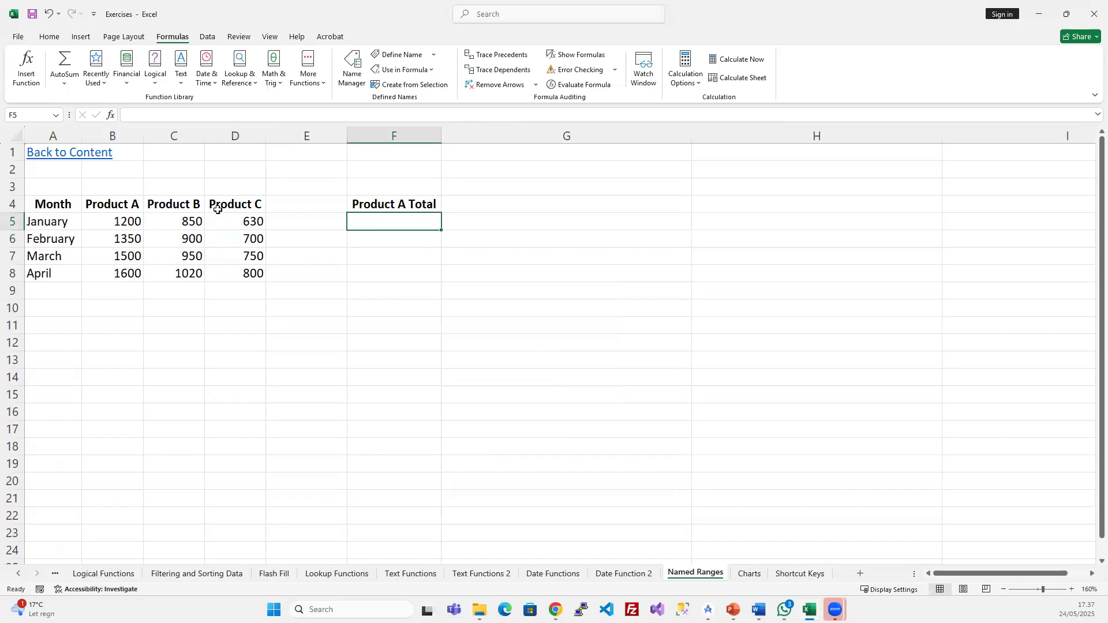
click(284, 204)
text(S)
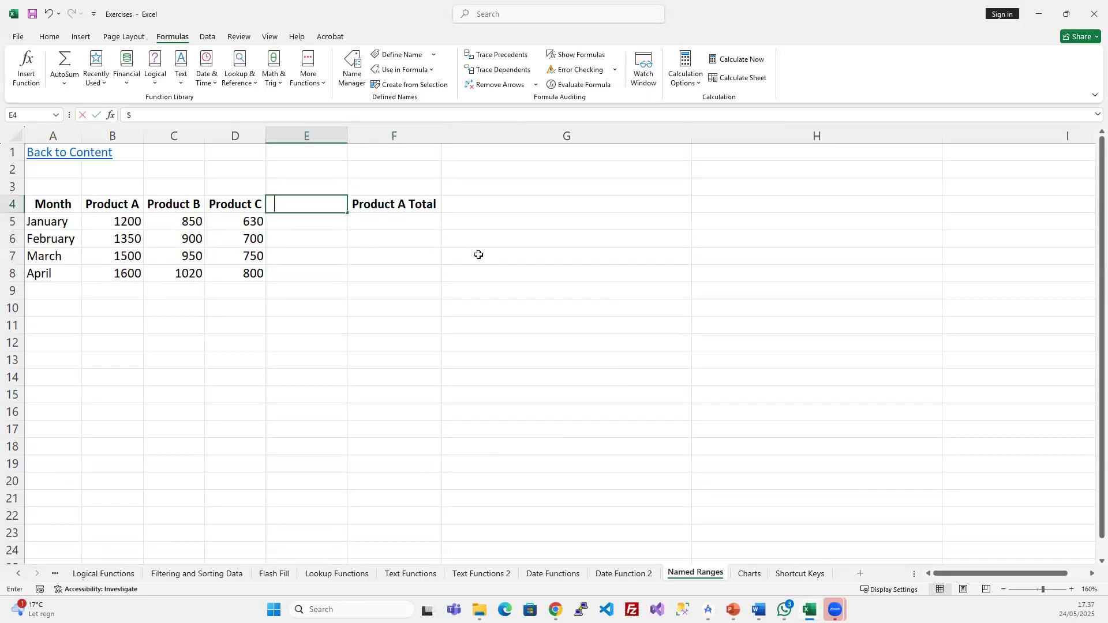
text(um of prices)
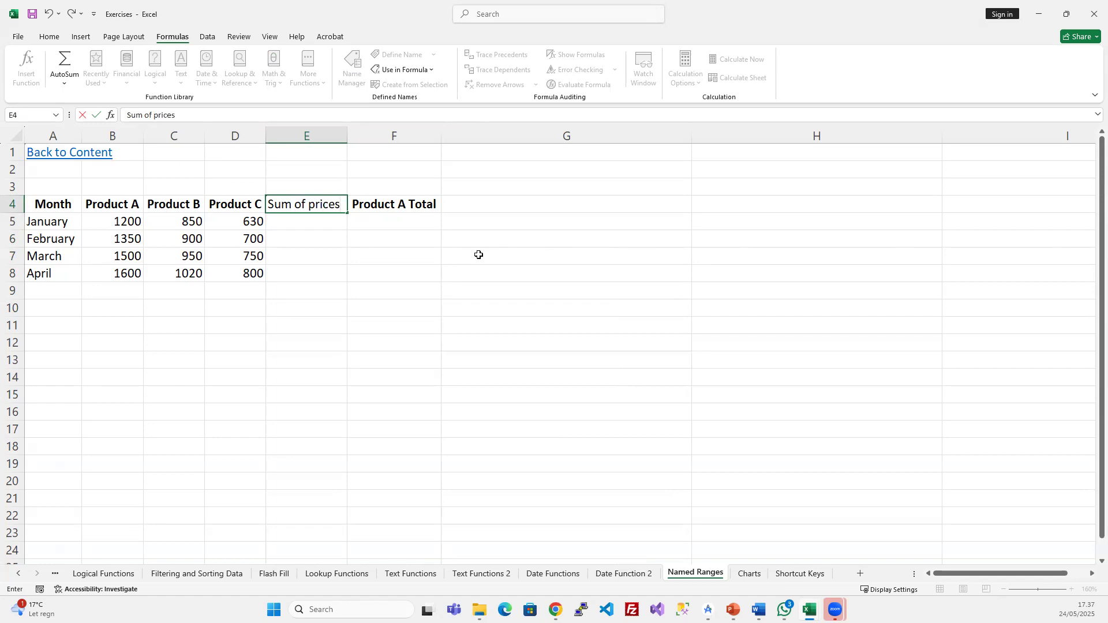
key(Return)
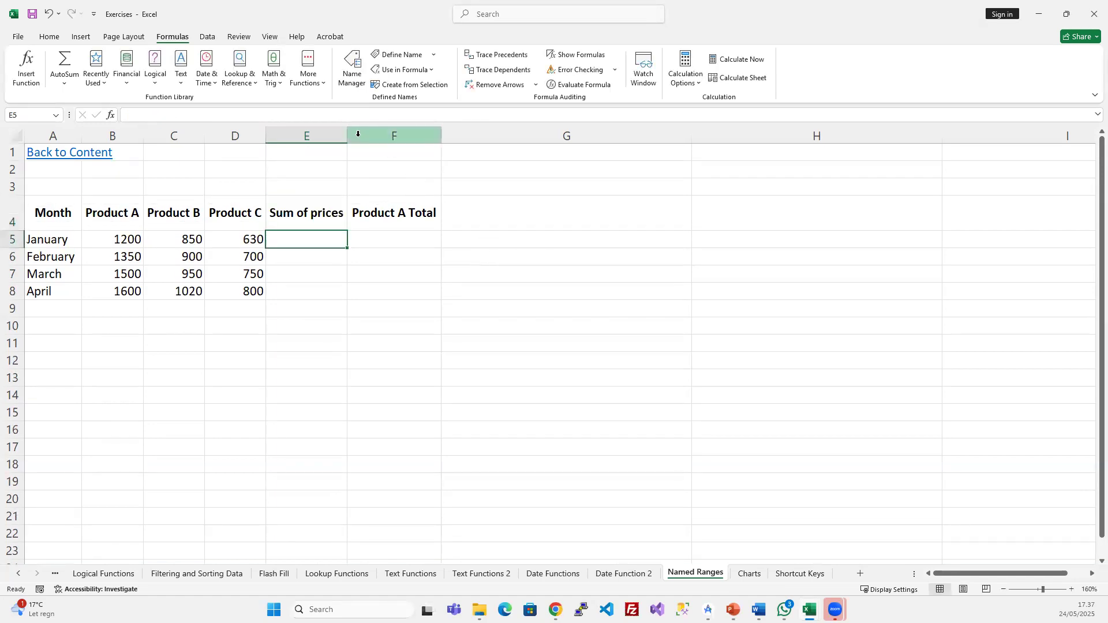
drag(345, 134, 383, 134)
drag(32, 240, 312, 242)
- Abandon an unfinished SUM of B5:D5 in E5 and clear all of column E
click(316, 256)
click(312, 290)
click(318, 240)
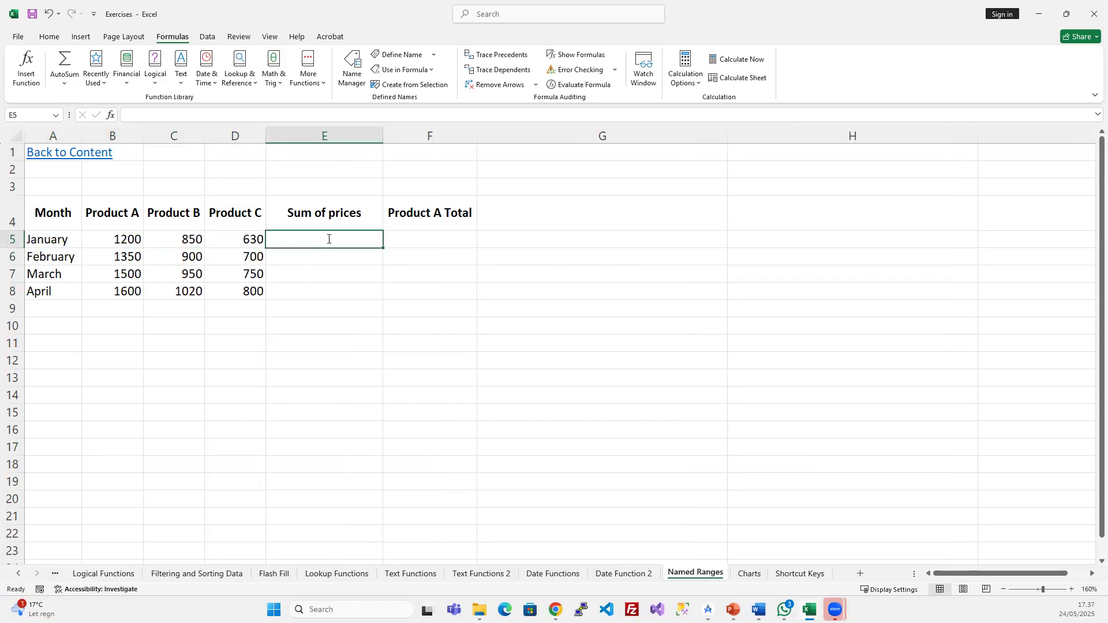
text(=)
text(sum()
click(127, 239)
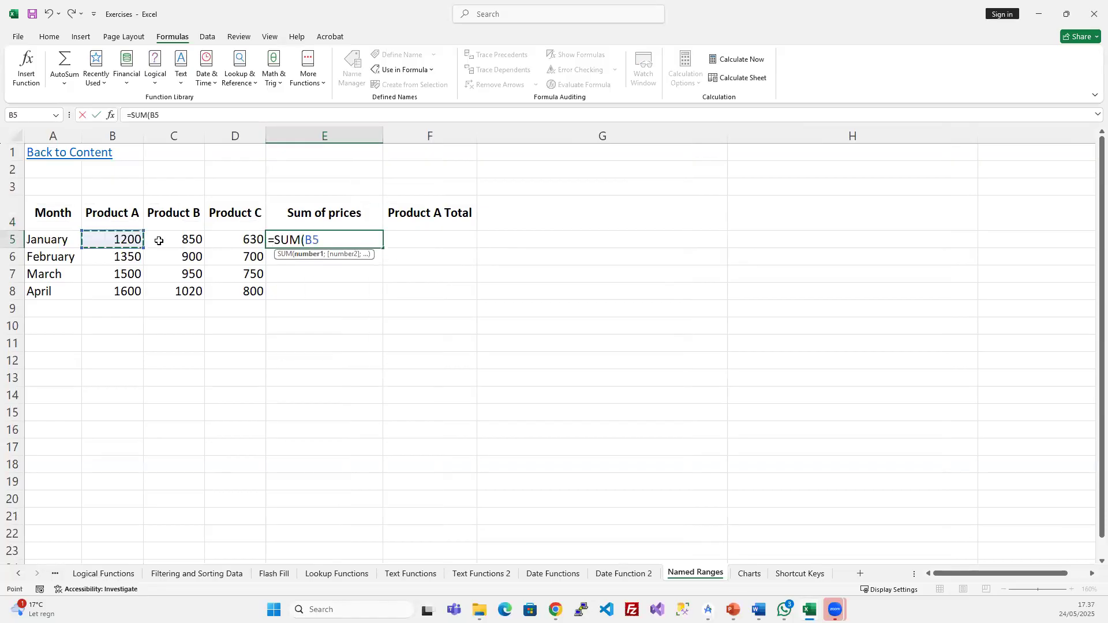
drag(159, 241, 236, 247)
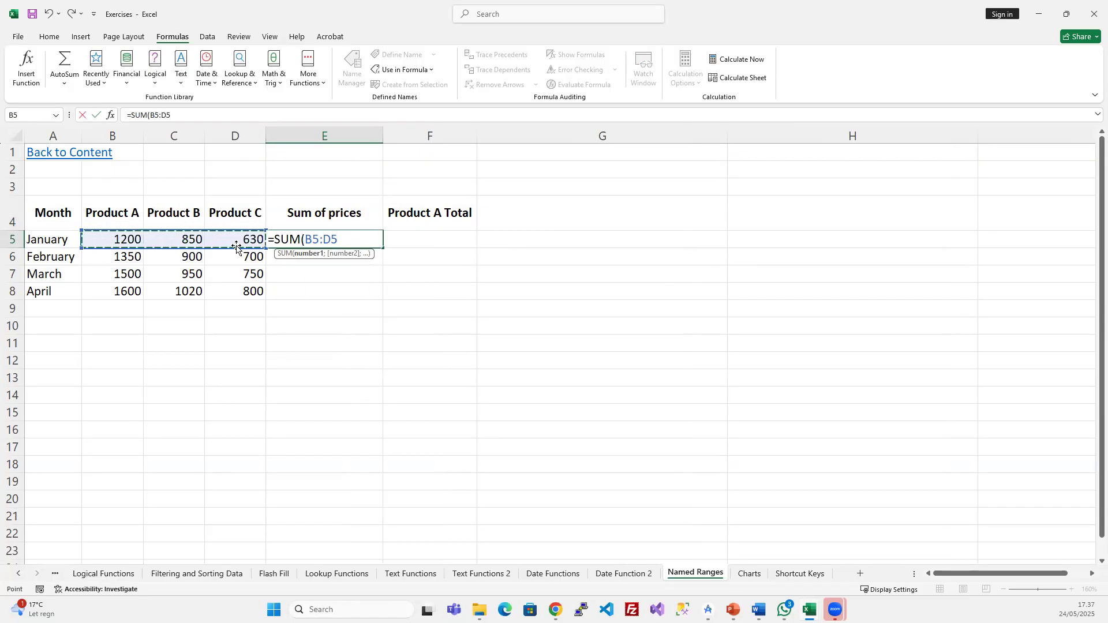
key(Escape)
click(314, 132)
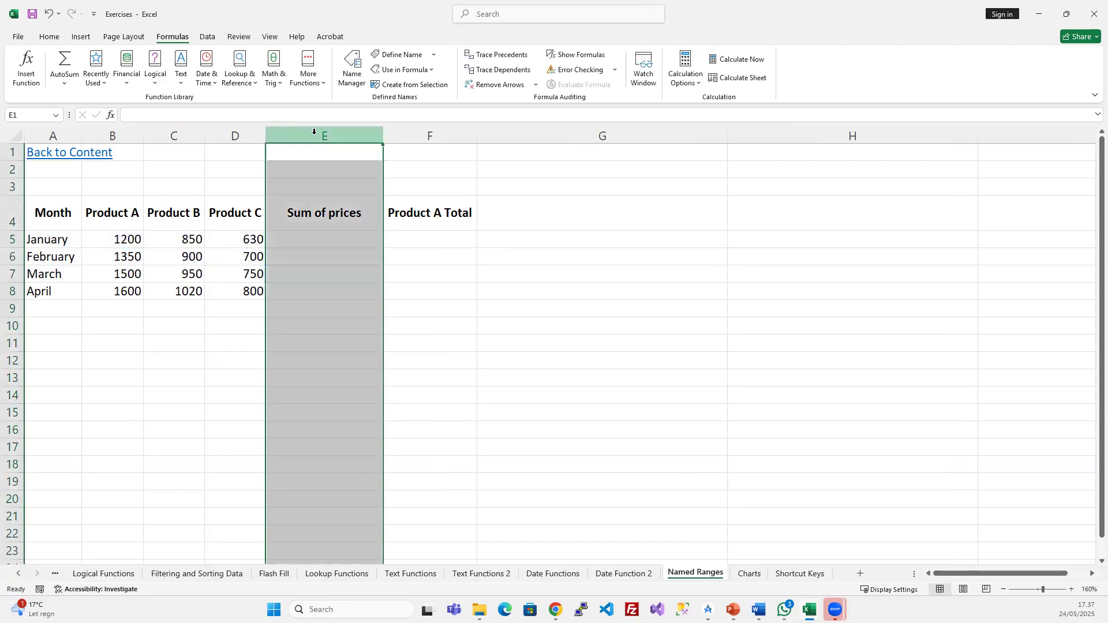
key(Delete)
click(282, 323)
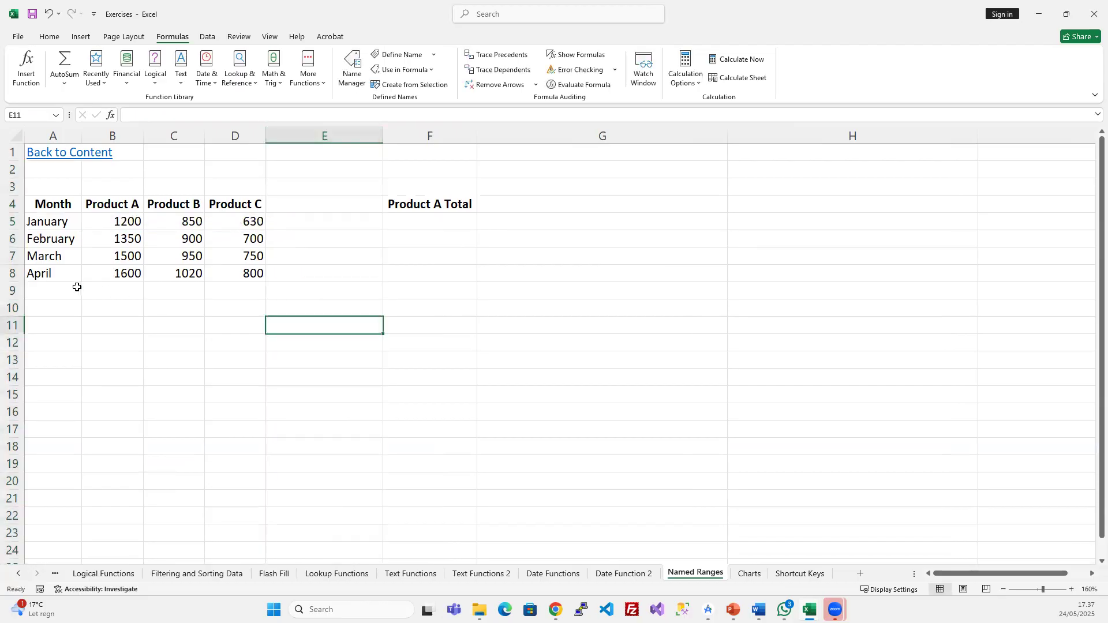
- Put the 'Sum of prices' label in A9, widen column A, and fit row 9's height
click(47, 290)
text(Sum of prci)
key(BackSpace)
key(BackSpace)
text(ice)
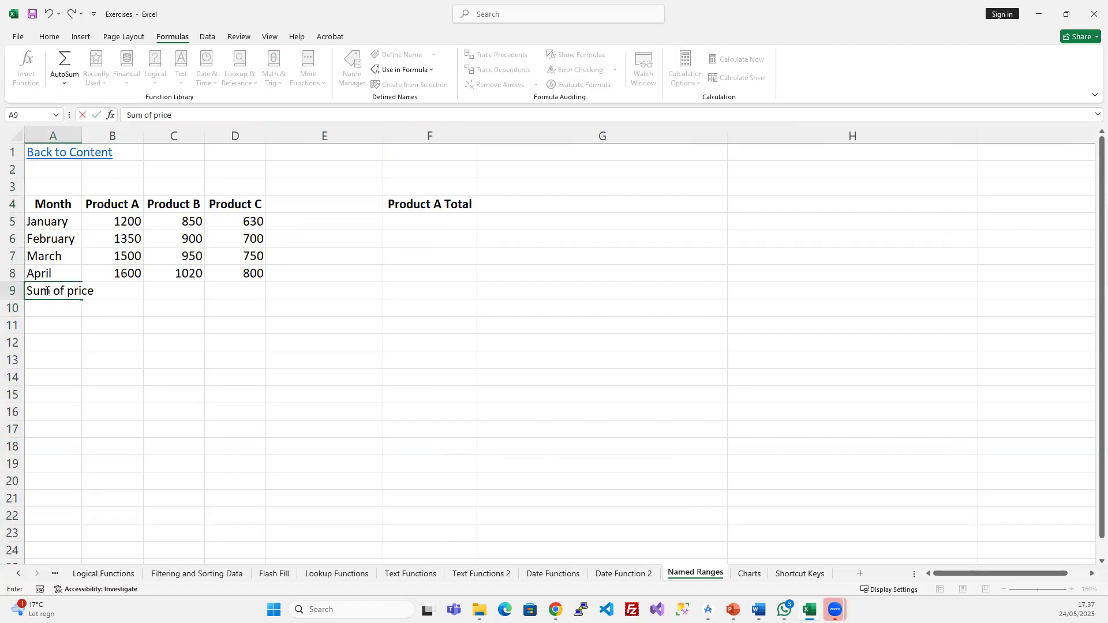
text(s)
key(Return)
drag(82, 135, 161, 134)
click(61, 306)
double_click(13, 317)
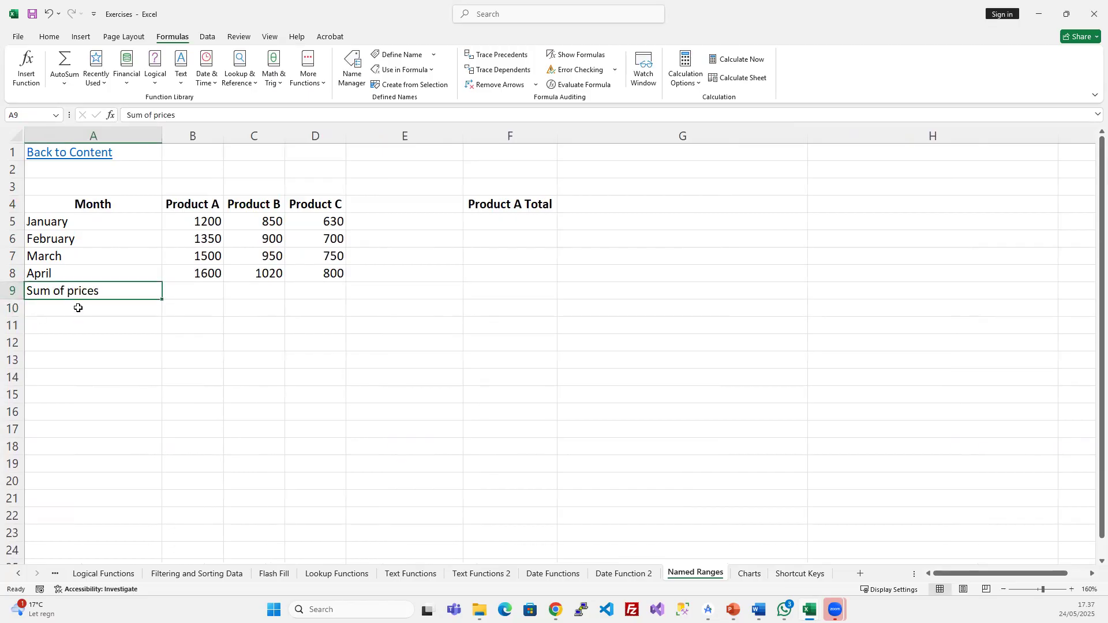
click(180, 294)
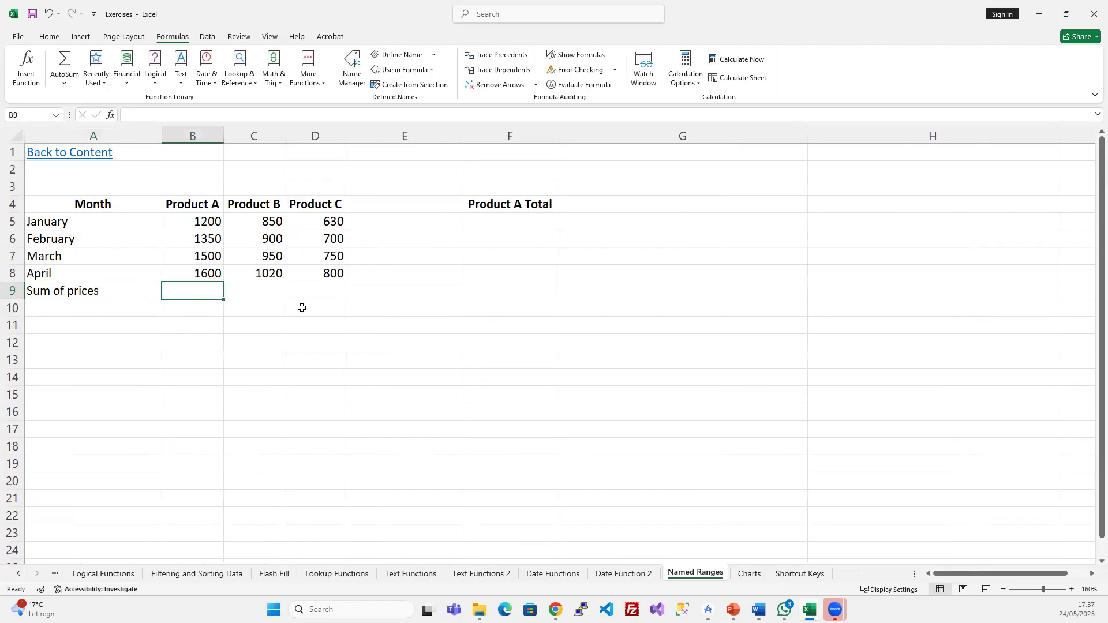
- Enter a SUM of the Product A values B5:B8 in B9, showing 5650
text(=su)
key(Tab)
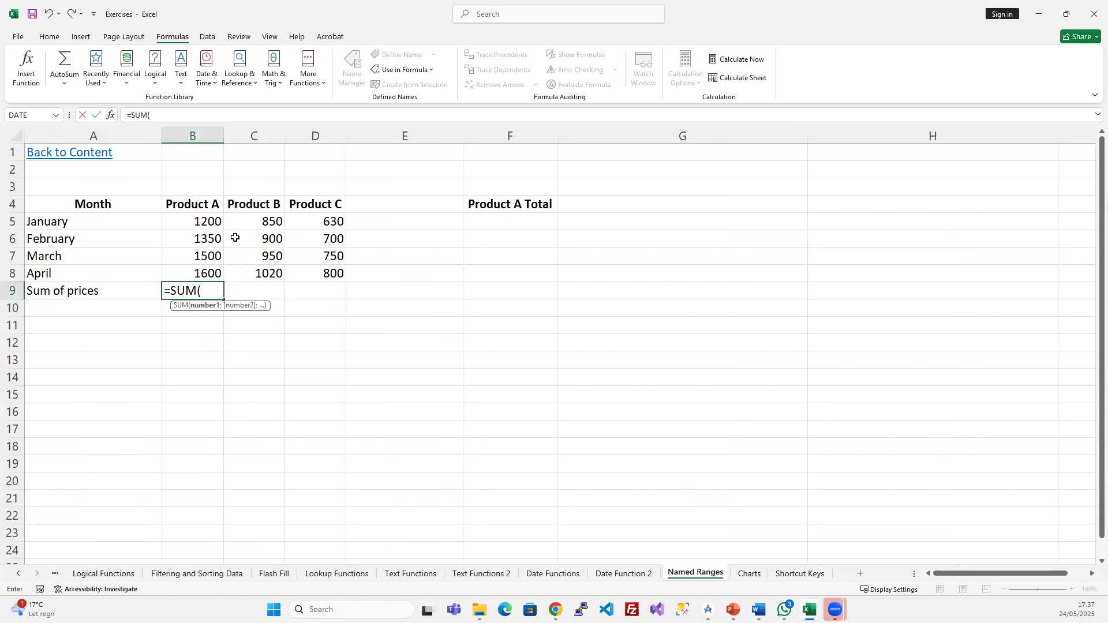
drag(209, 222, 199, 274)
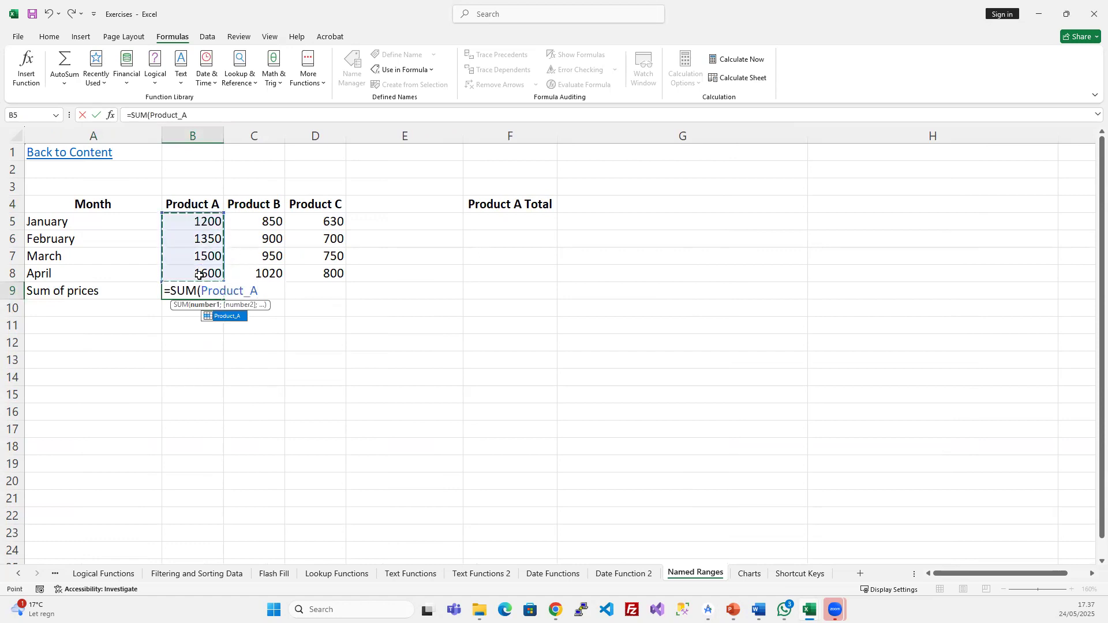
key(Return)
click(214, 289)
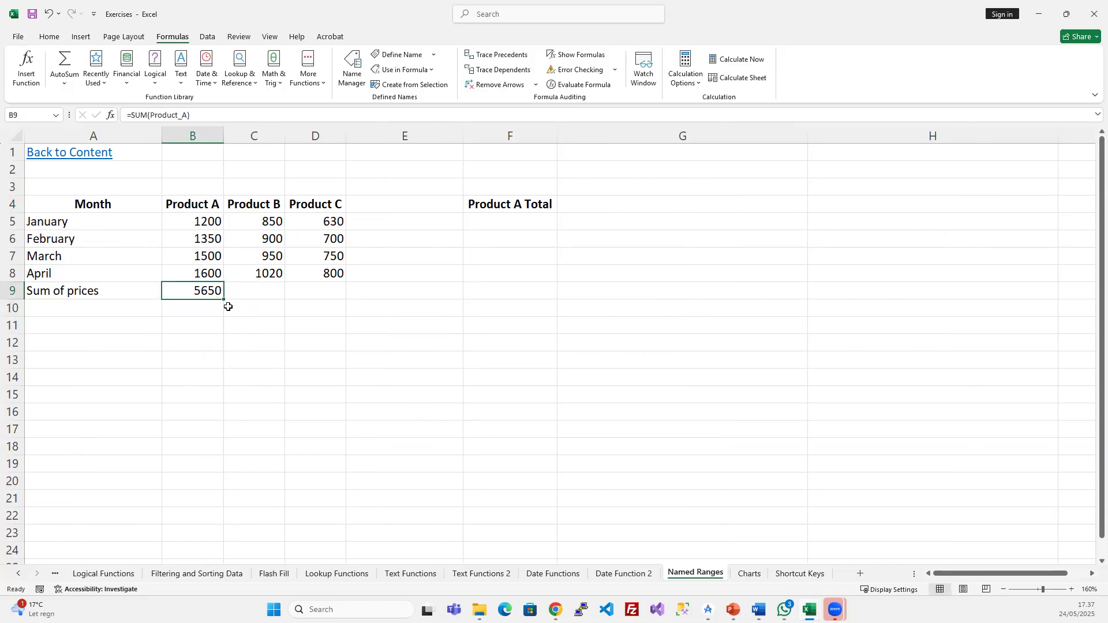
click(152, 115)
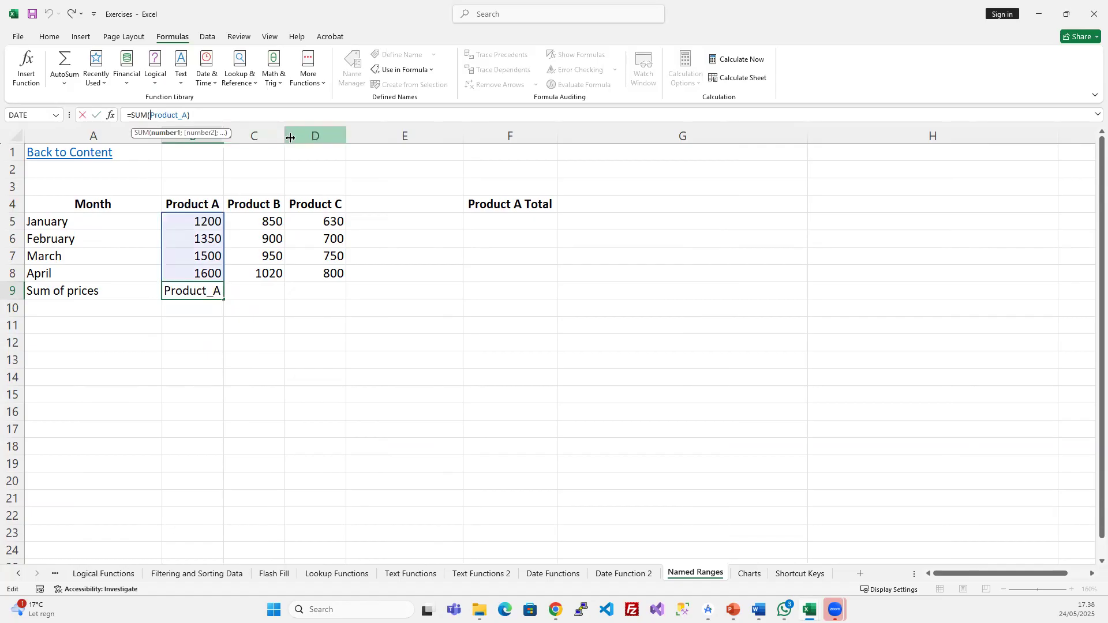
key(ctrl+Return)
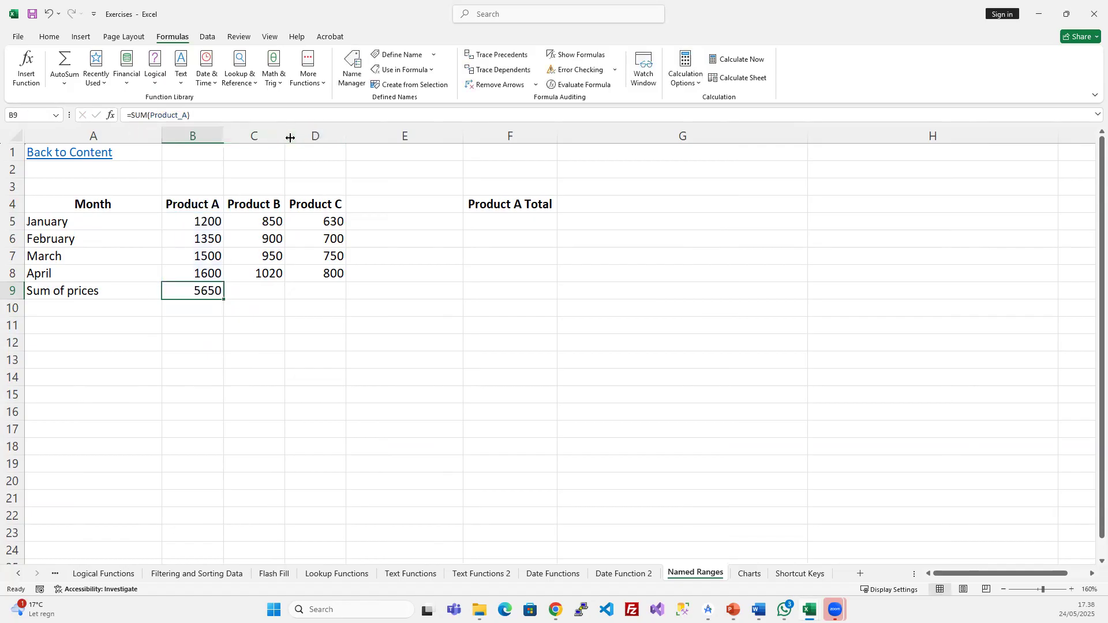
- Fill B9 right with Ctrl+R, then change C9 and D9 to =SUM(Product_B) and =SUM(Product_C)
click(261, 292)
drag(198, 289, 292, 287)
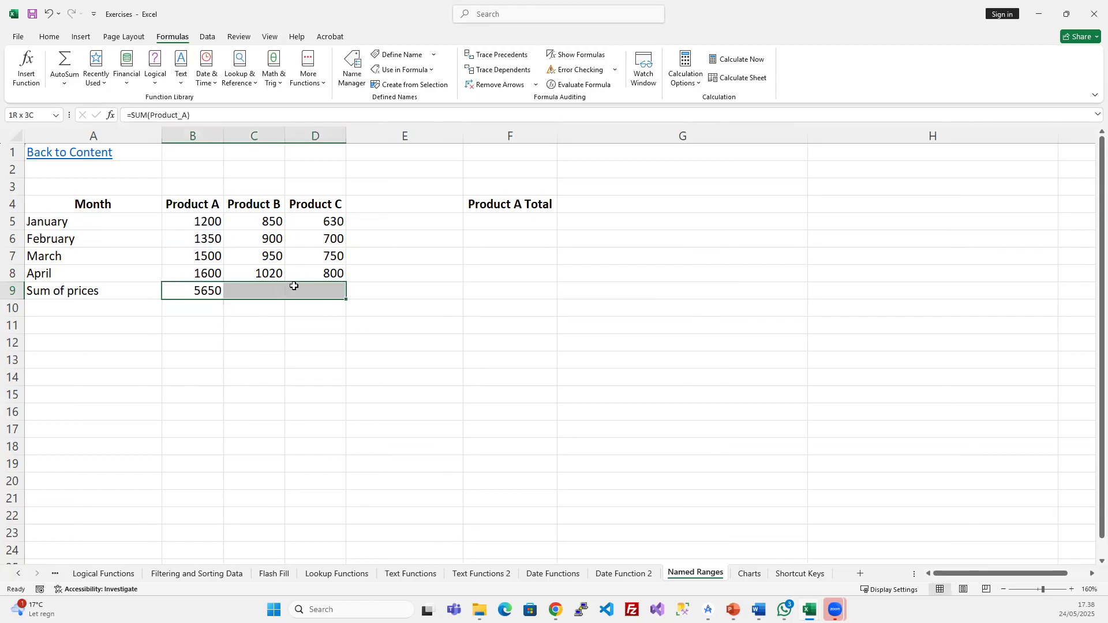
key(ctrl+r)
click(258, 290)
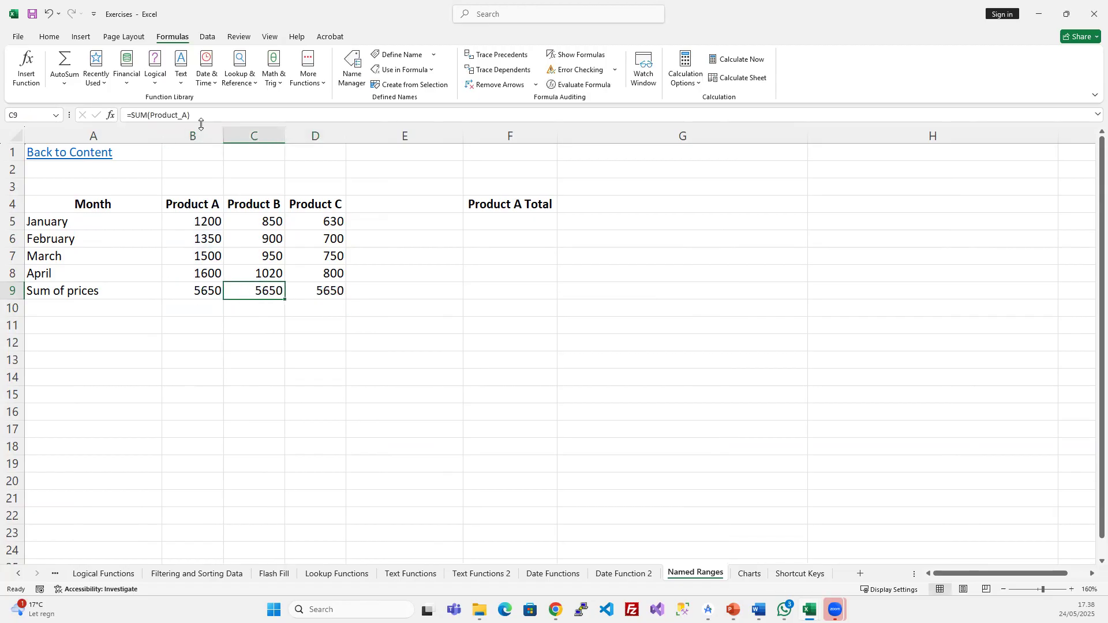
click(184, 113)
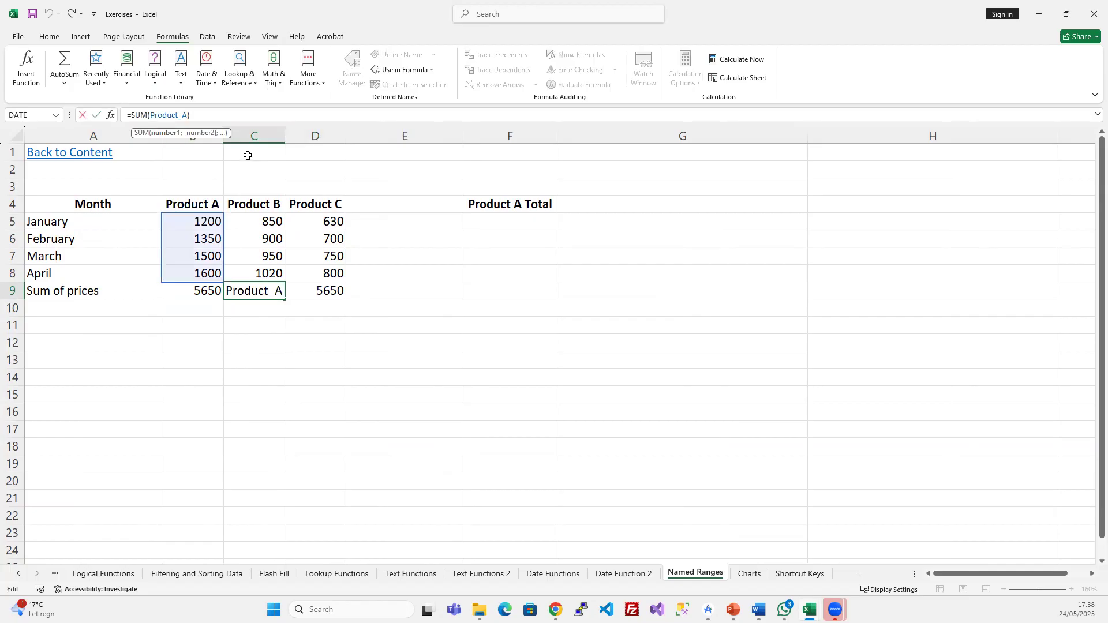
key(Delete)
text(B)
key(Return)
click(270, 290)
key(Right)
click(188, 116)
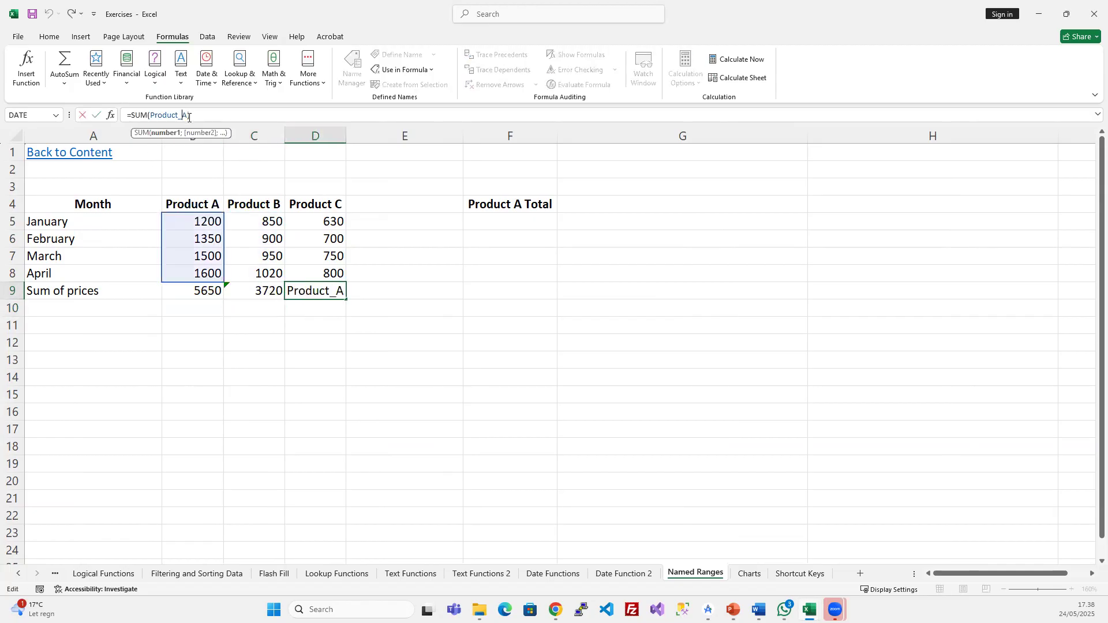
key(Delete)
text(C)
key(Return)
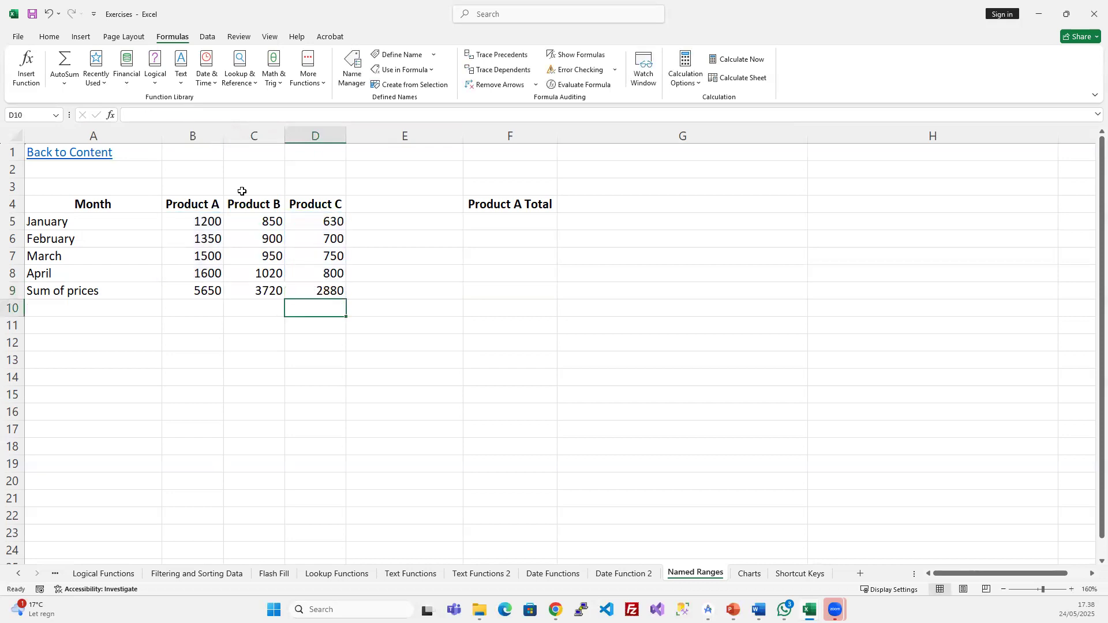
- Select the totals row A9:D9
drag(329, 290, 124, 273)
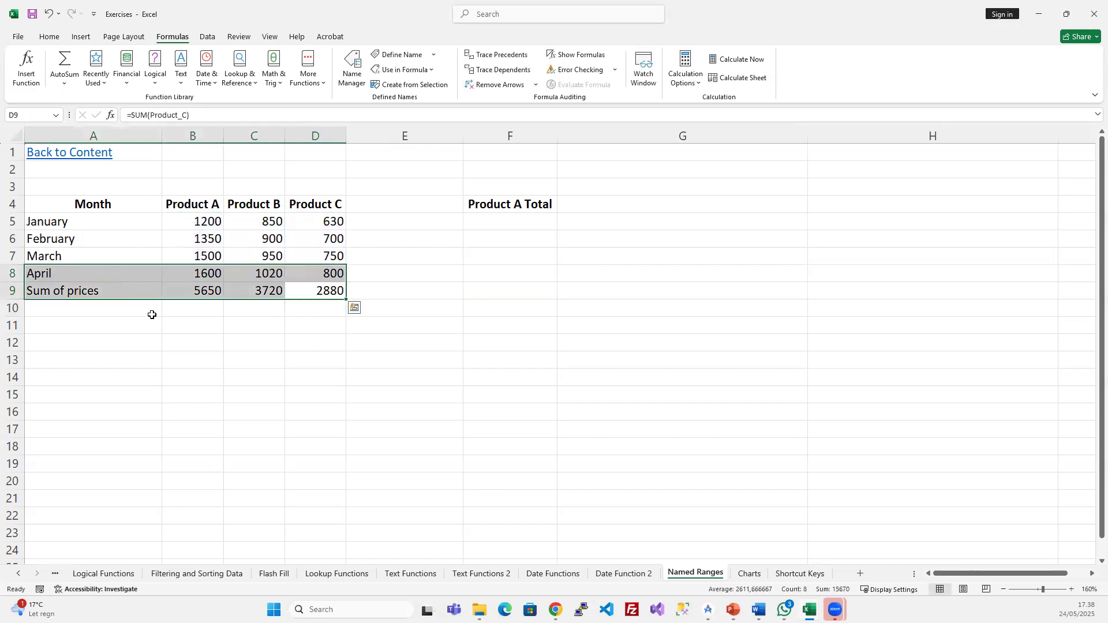
key(shift+Down)
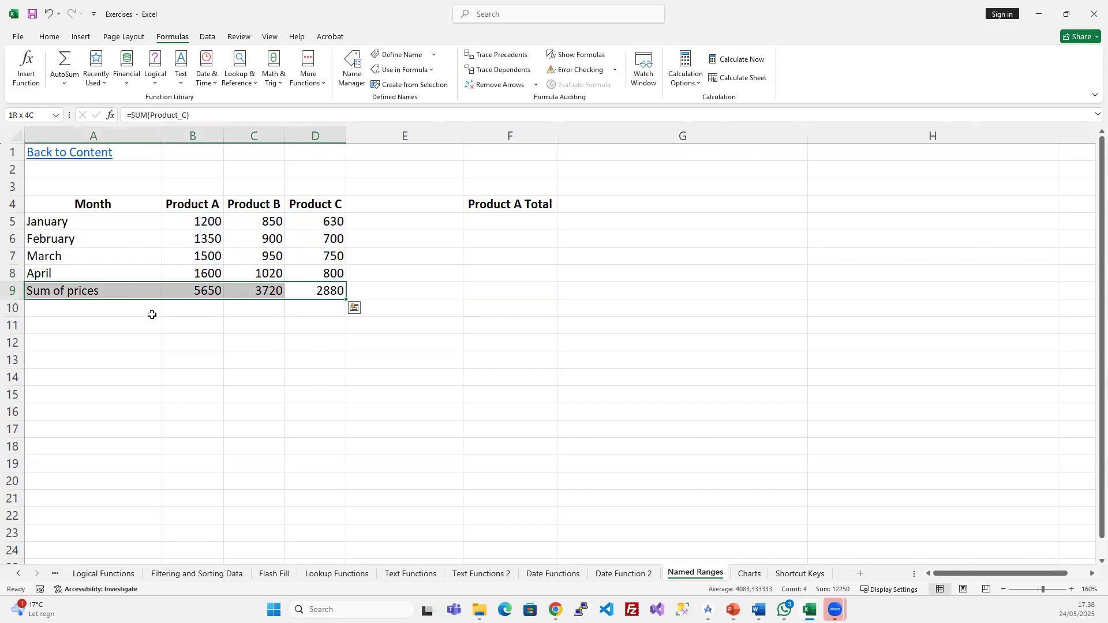
click(49, 36)
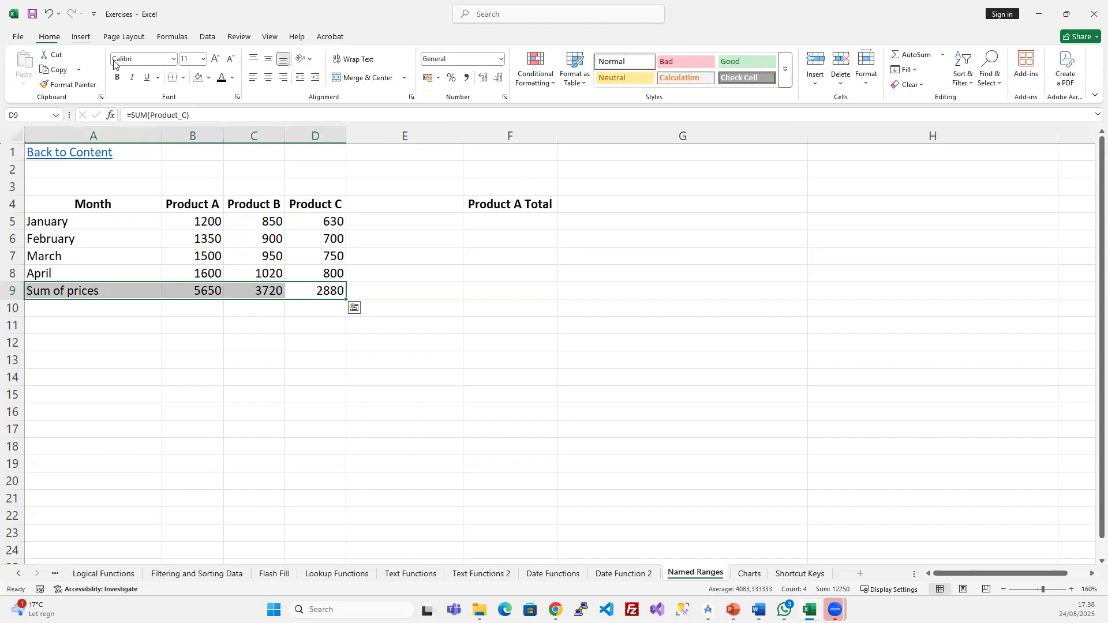
- Fill A9:D9 yellow and make the totals B9:D9 bold
click(209, 77)
click(248, 253)
click(243, 306)
drag(330, 291, 217, 291)
key(ctrl+b)
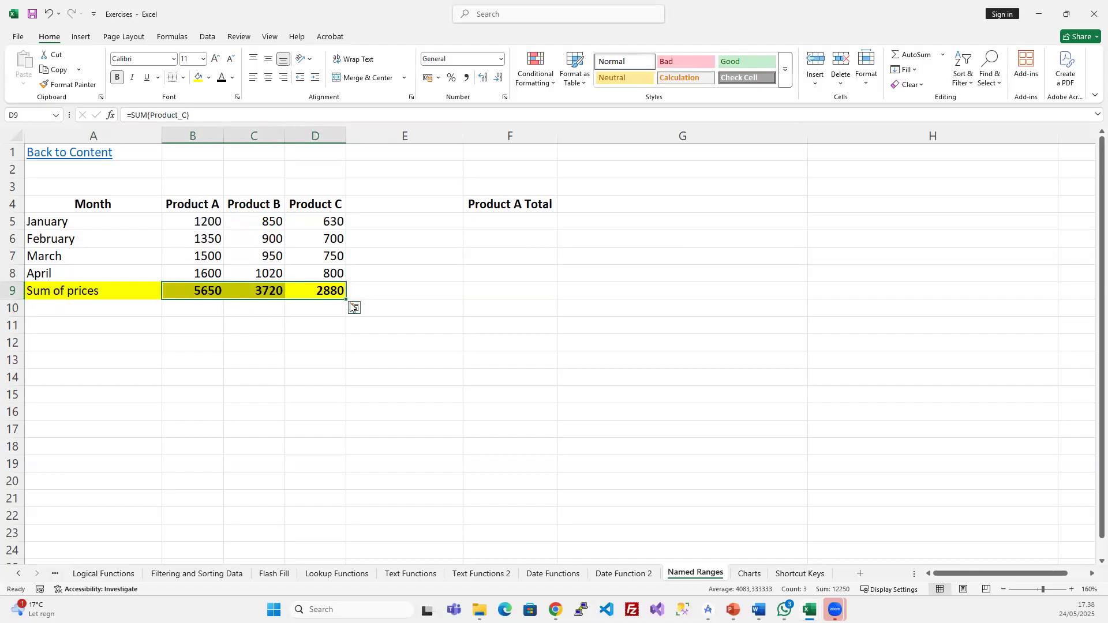
- Rename the F4 header to 'Sum all products' and begin a SUM formula in F5
click(501, 209)
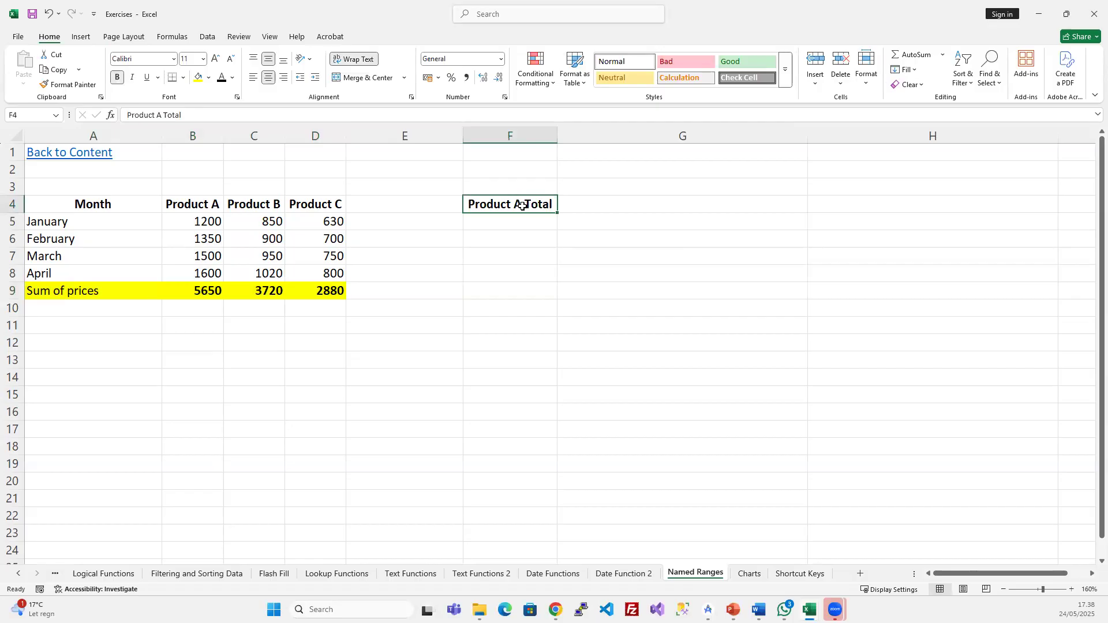
text(Sum all products)
key(Return)
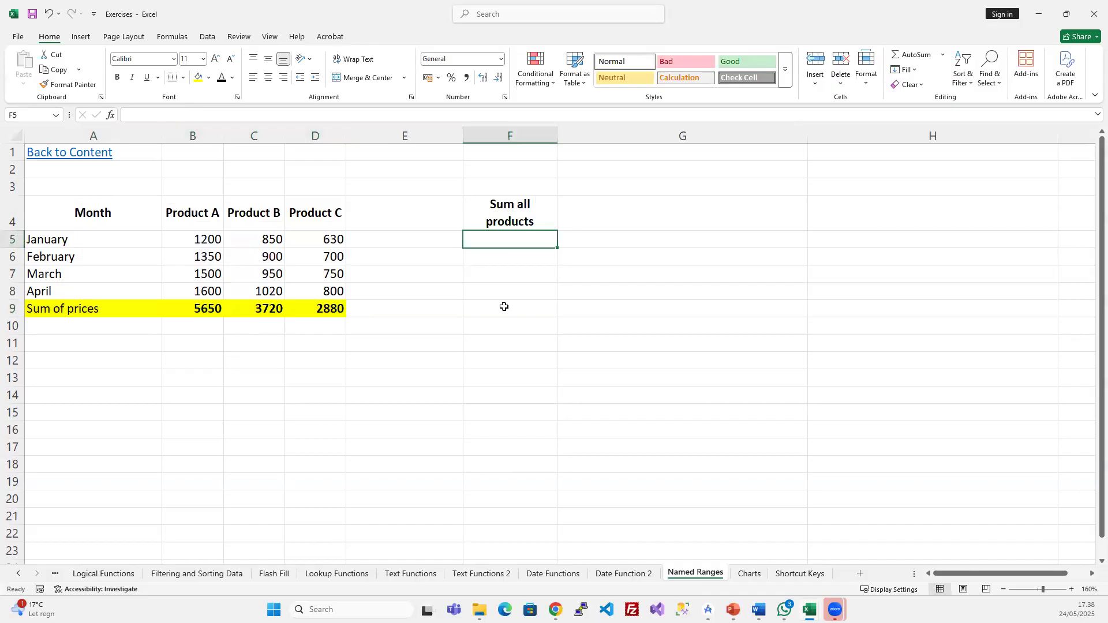
text(=sum)
key(Tab)
- Complete F5 as =SUM(Product_A;Product_B;Product_C), giving a grand total of 12250
drag(217, 238, 201, 288)
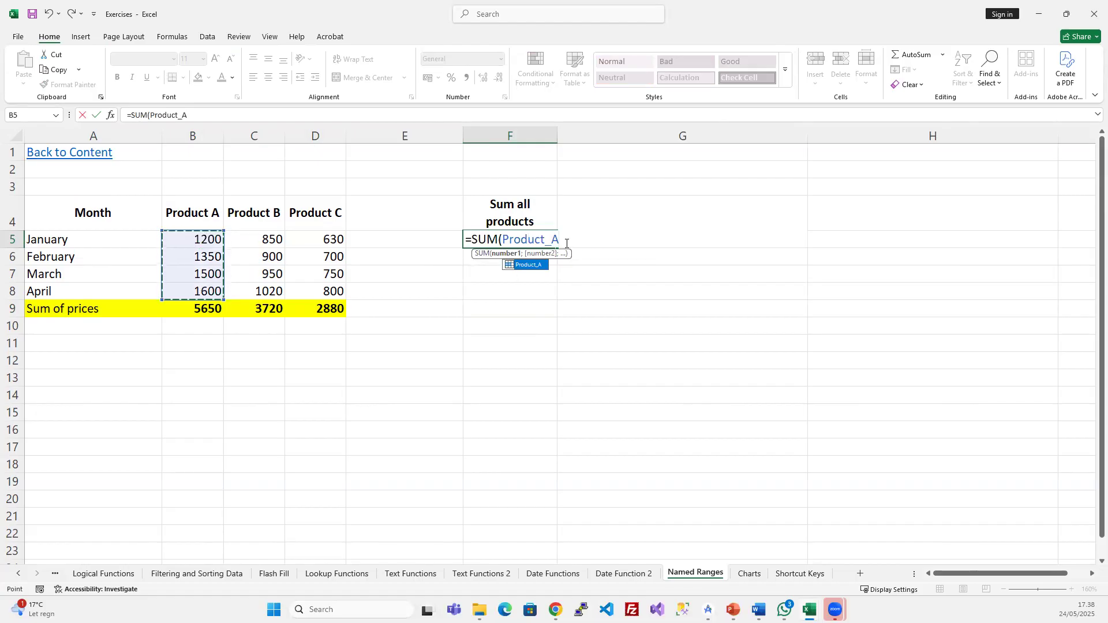
text(;)
drag(559, 241, 500, 240)
key(ctrl+c)
click(583, 243)
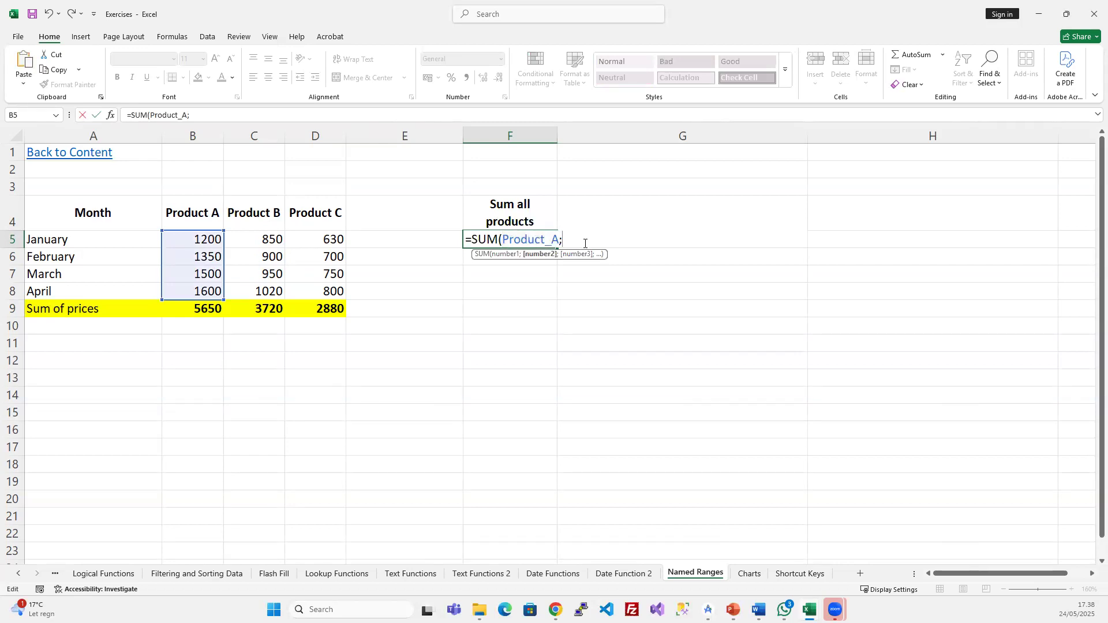
key(ctrl+v)
key(BackSpace)
text(B)
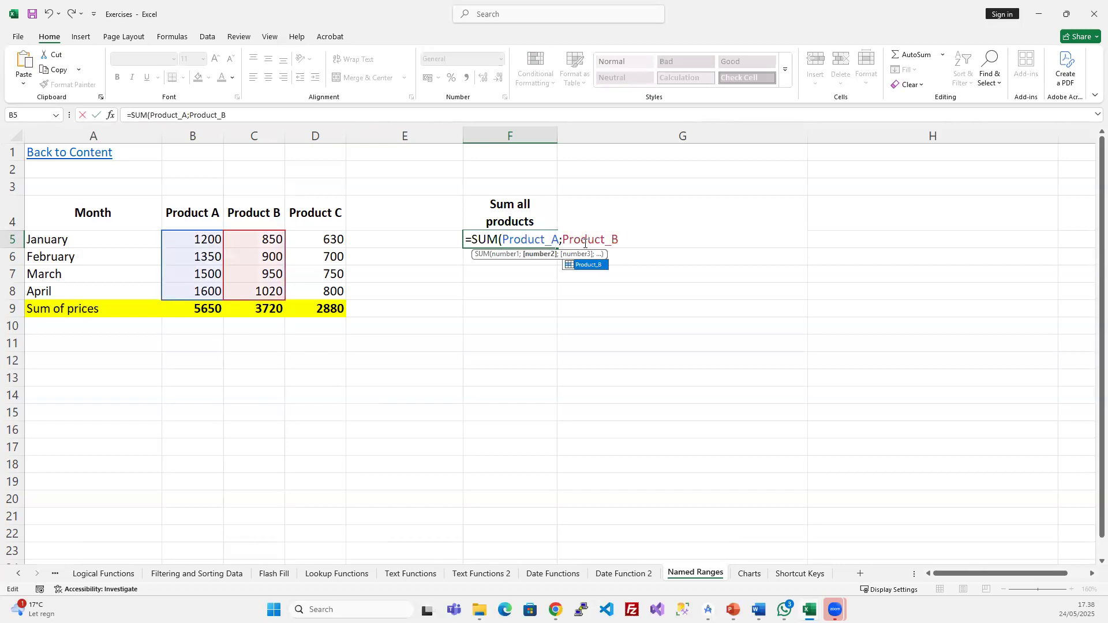
text(;)
key(ctrl+v)
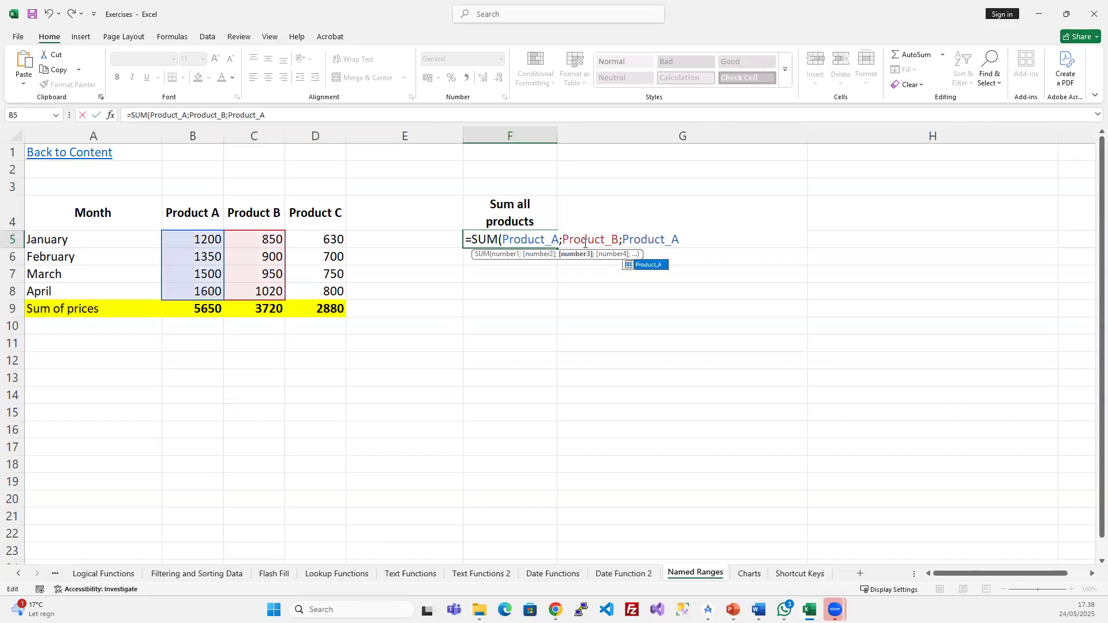
key(BackSpace)
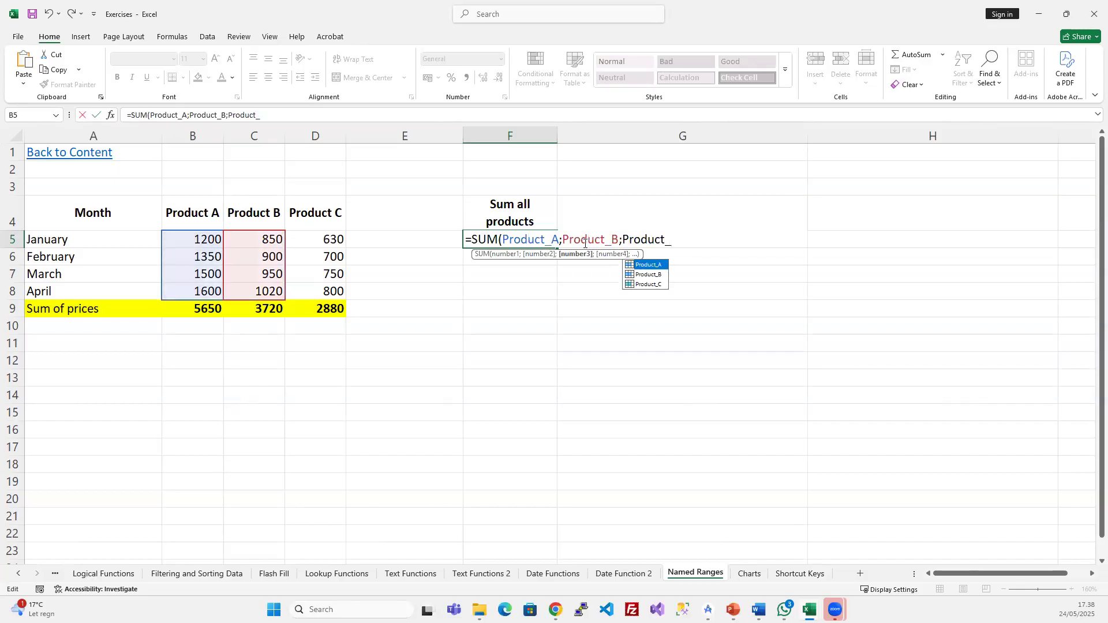
text(C))
key(Return)
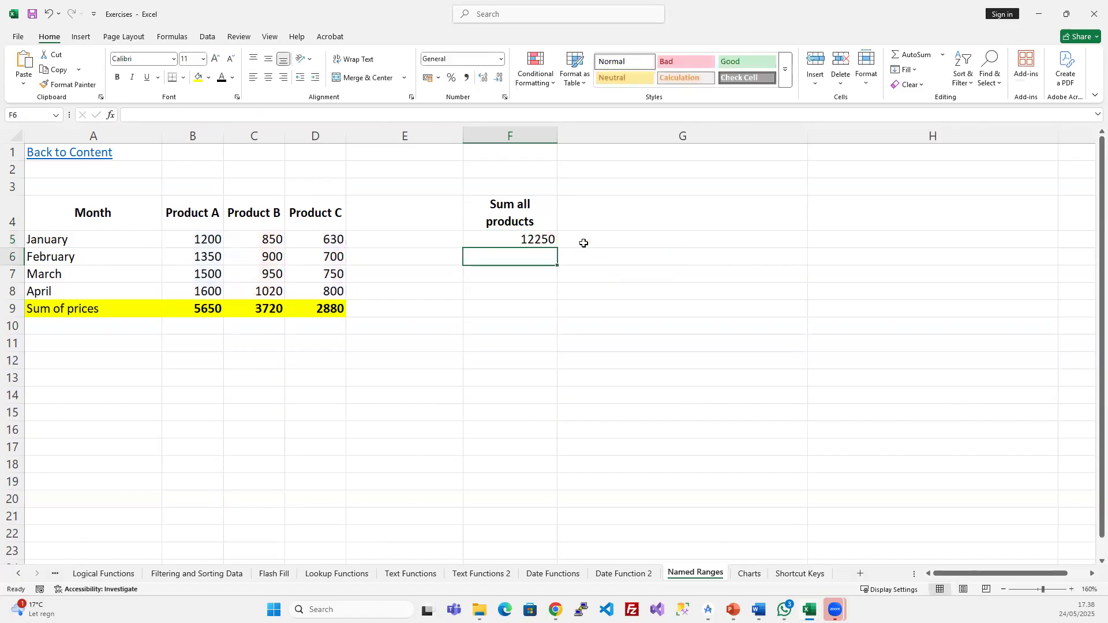
- Check the 12250 total against the product values and step through F5's named-range arguments
click(531, 240)
drag(199, 237, 311, 294)
drag(199, 309, 331, 309)
click(540, 250)
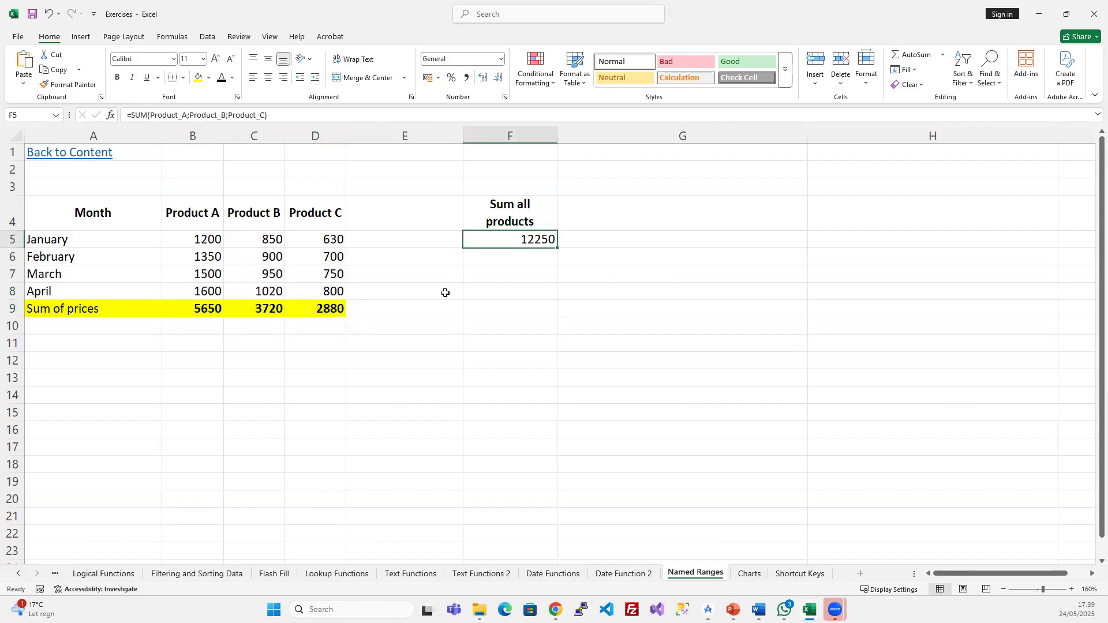
click(172, 114)
click(209, 115)
click(254, 117)
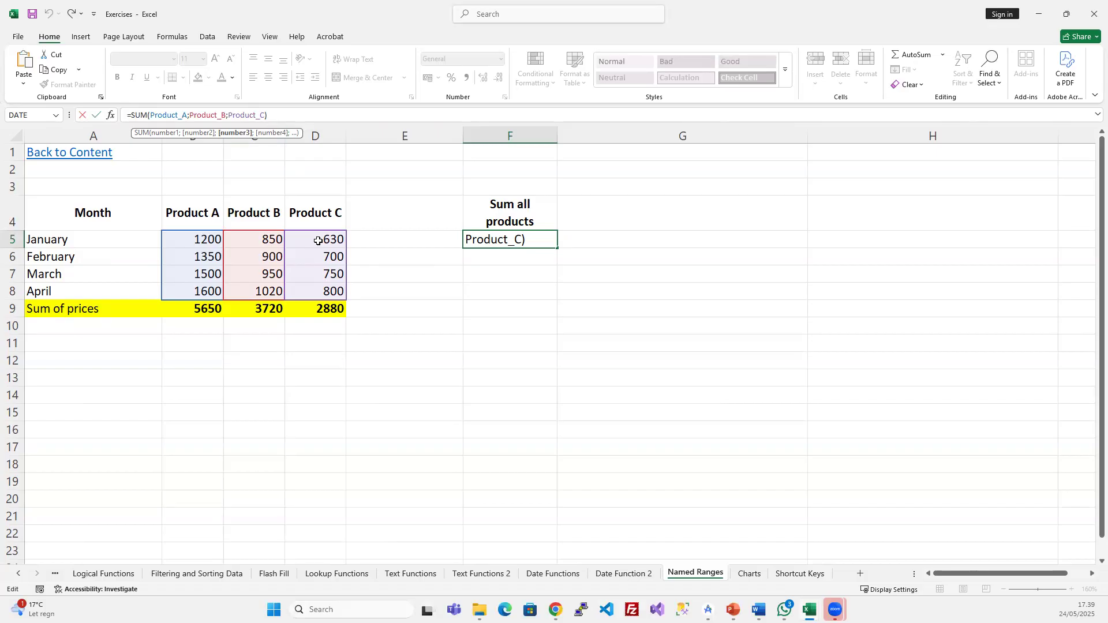
key(Return)
click(484, 310)
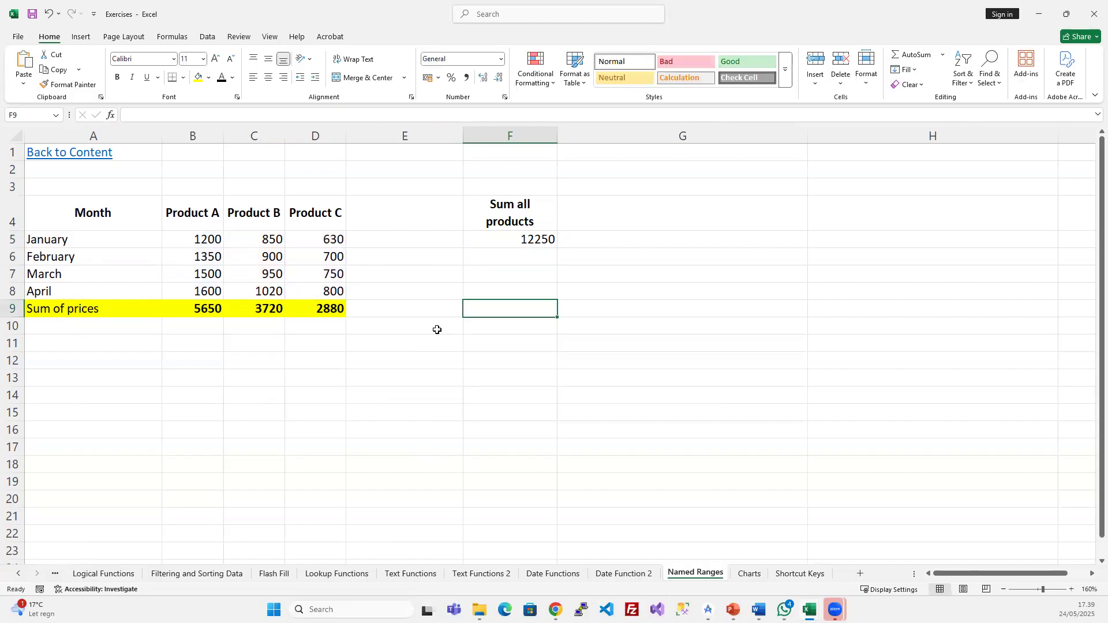
- Remove the totals row 9 and the Sum all products column F
click(12, 308)
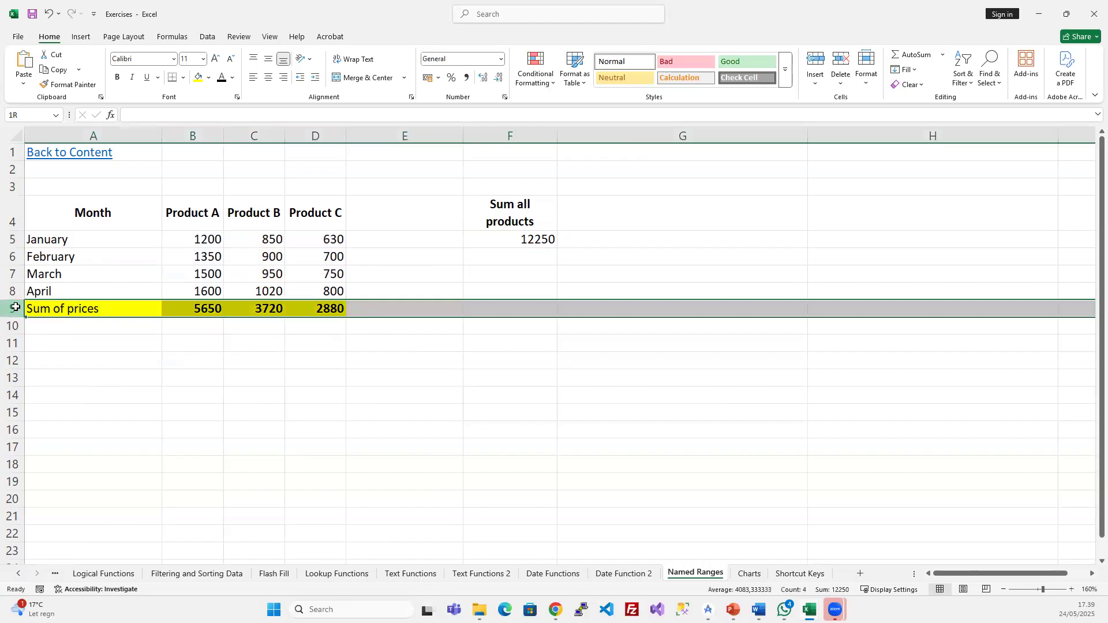
key(ctrl+minus)
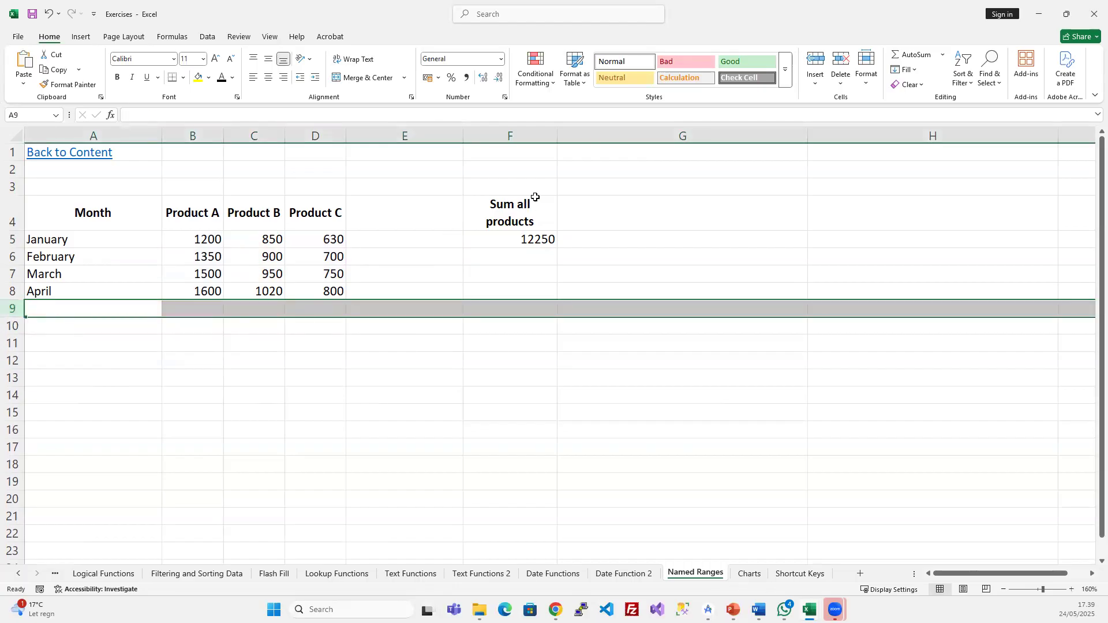
click(536, 135)
key(ctrl+minus)
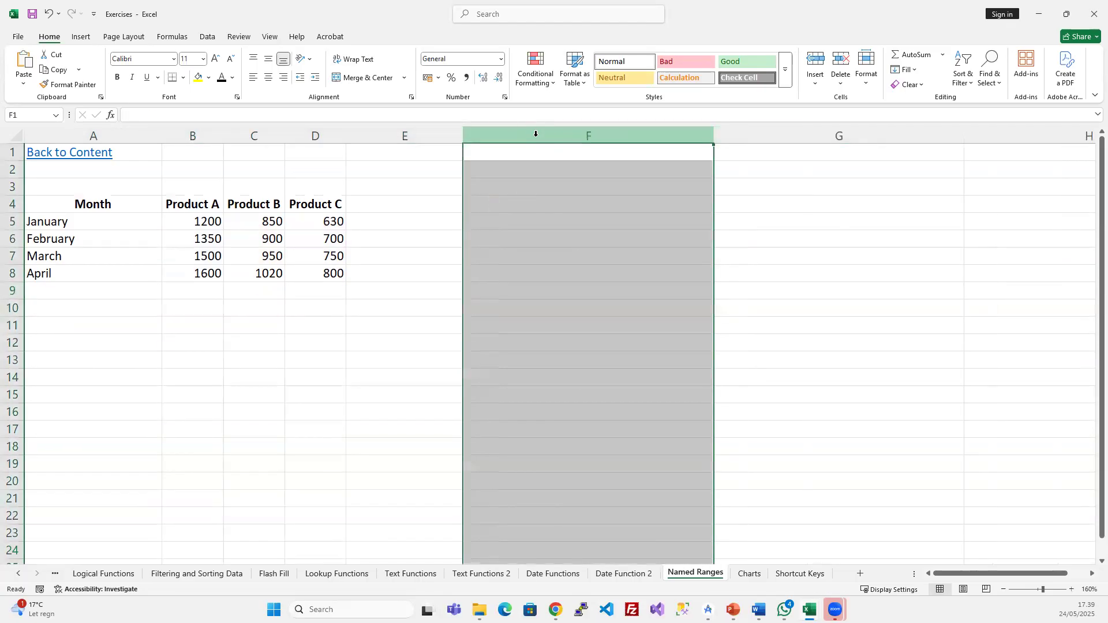
click(254, 394)
drag(208, 219, 204, 270)
drag(202, 217, 202, 266)
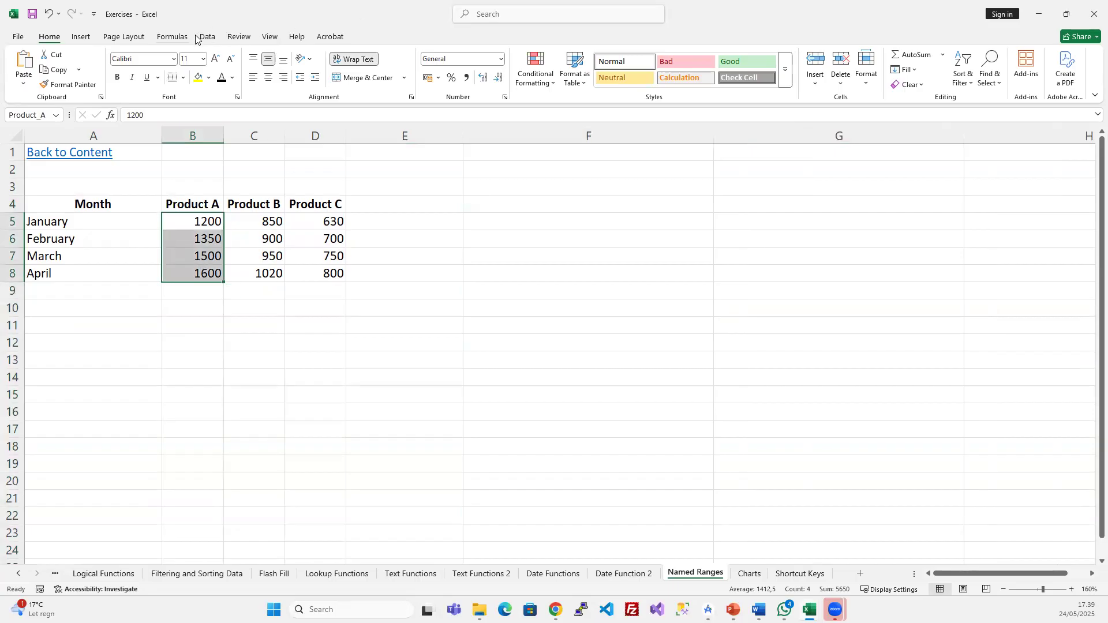
- Delete the Product_A, Product_B and Product_C names in Name Manager
click(173, 36)
click(349, 68)
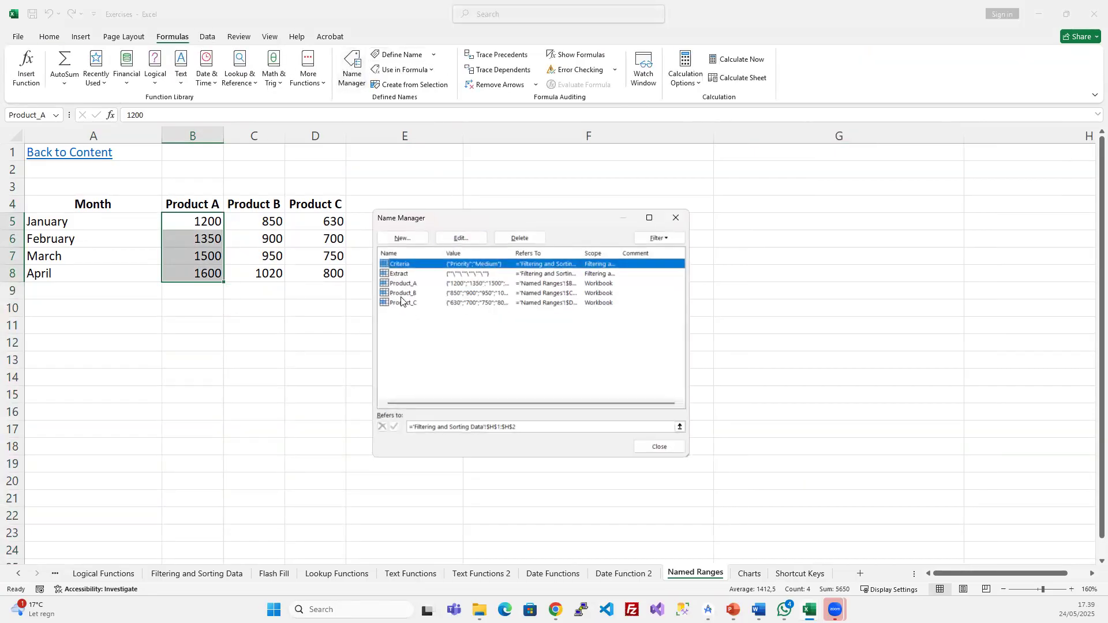
click(402, 285)
shift+click(411, 304)
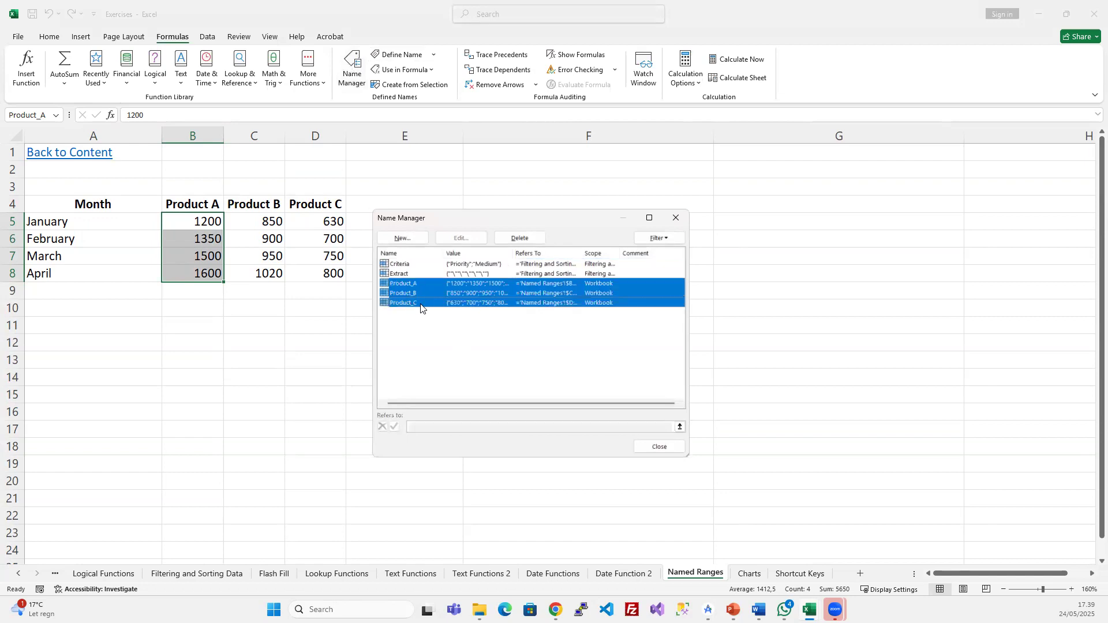
click(524, 240)
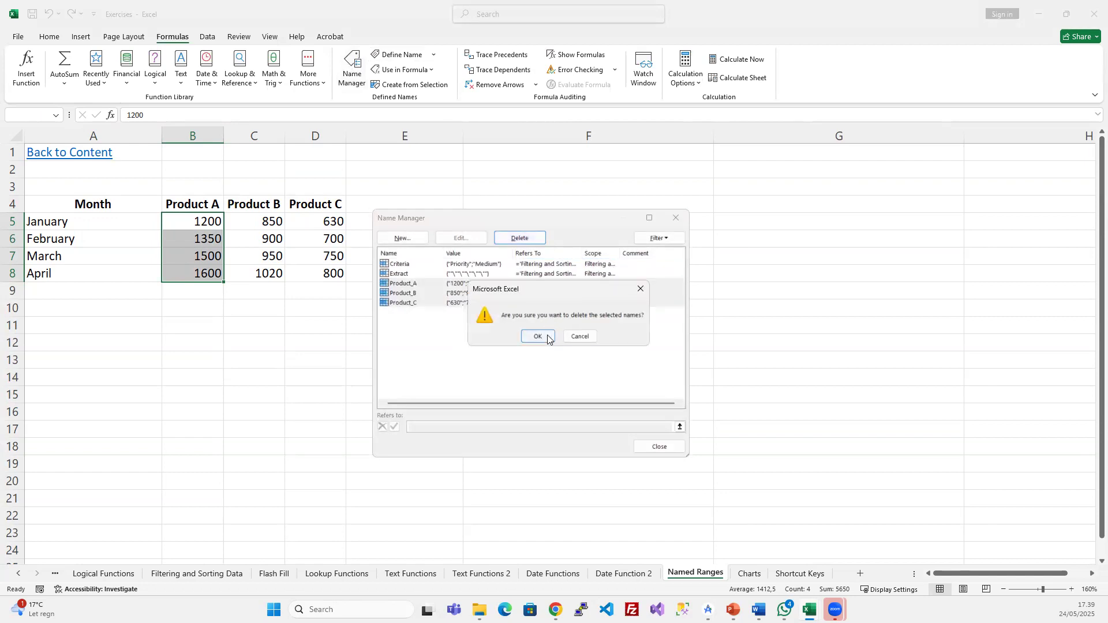
click(525, 337)
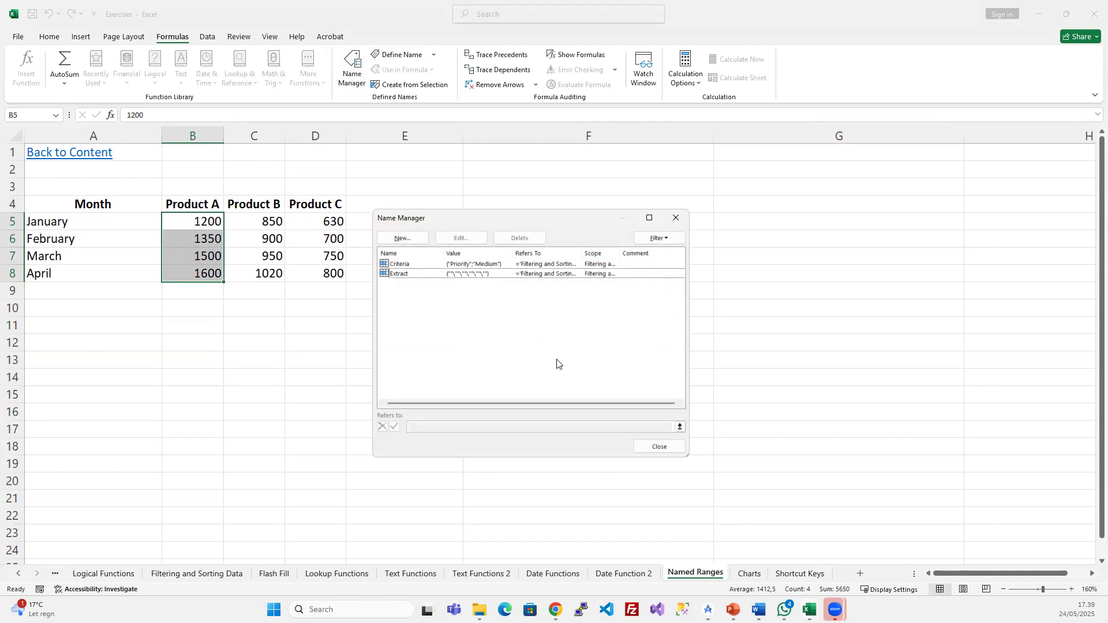
click(659, 447)
click(274, 255)
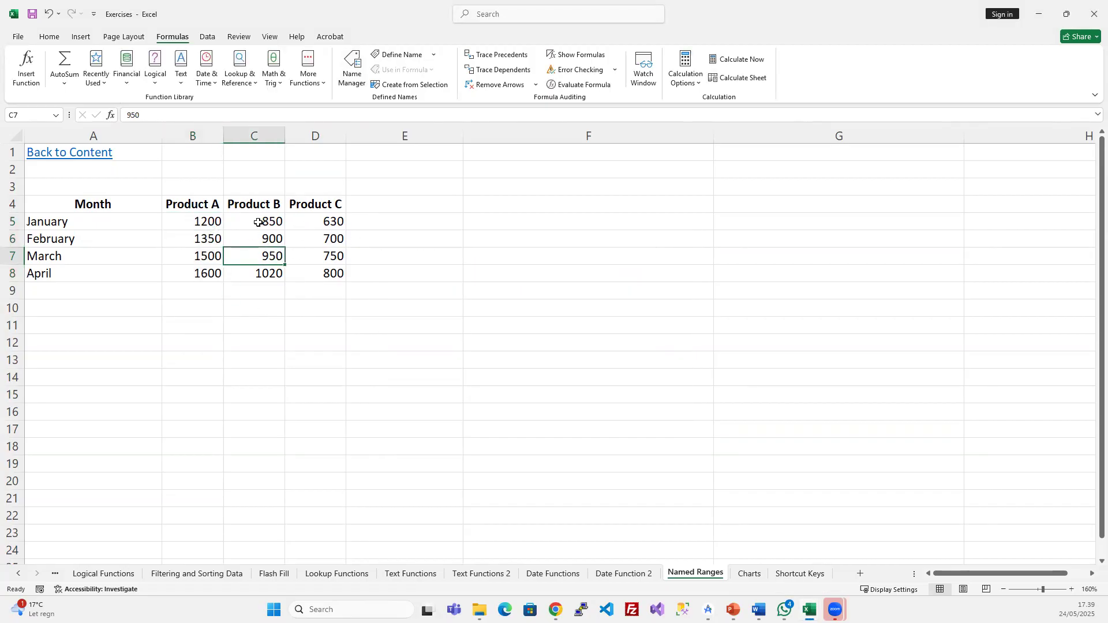
drag(192, 220, 188, 266)
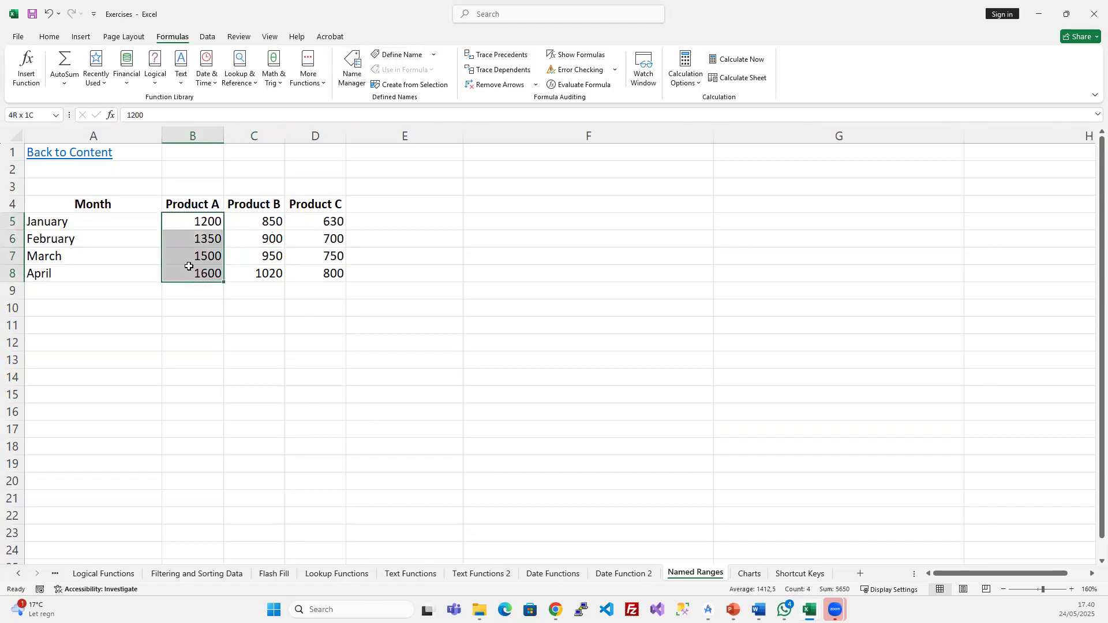
click(351, 64)
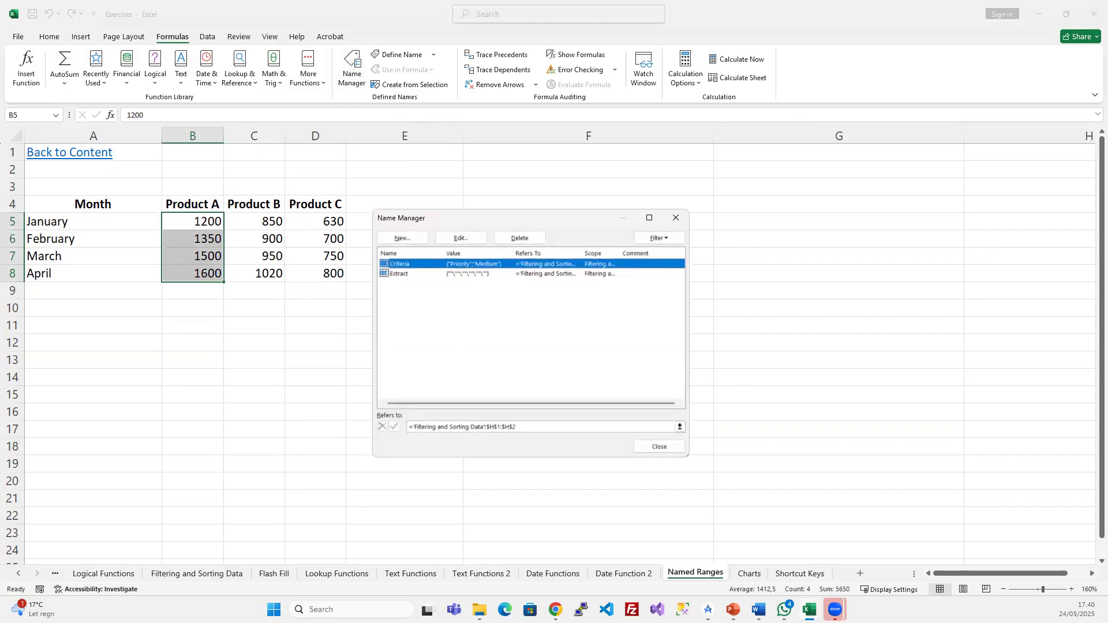
click(402, 238)
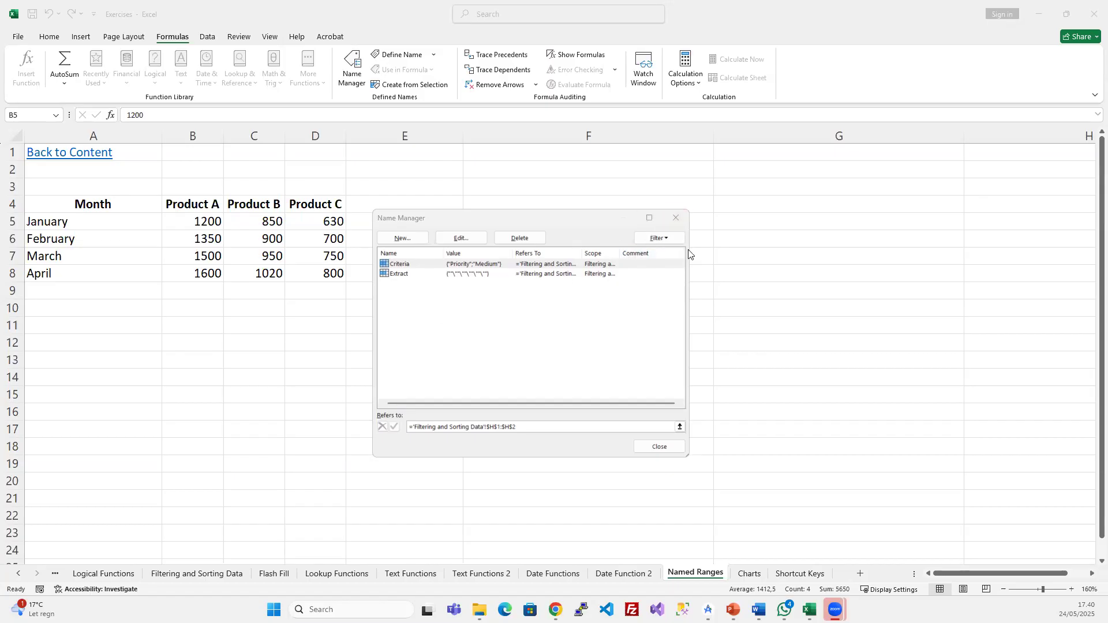
click(675, 217)
drag(208, 220, 210, 273)
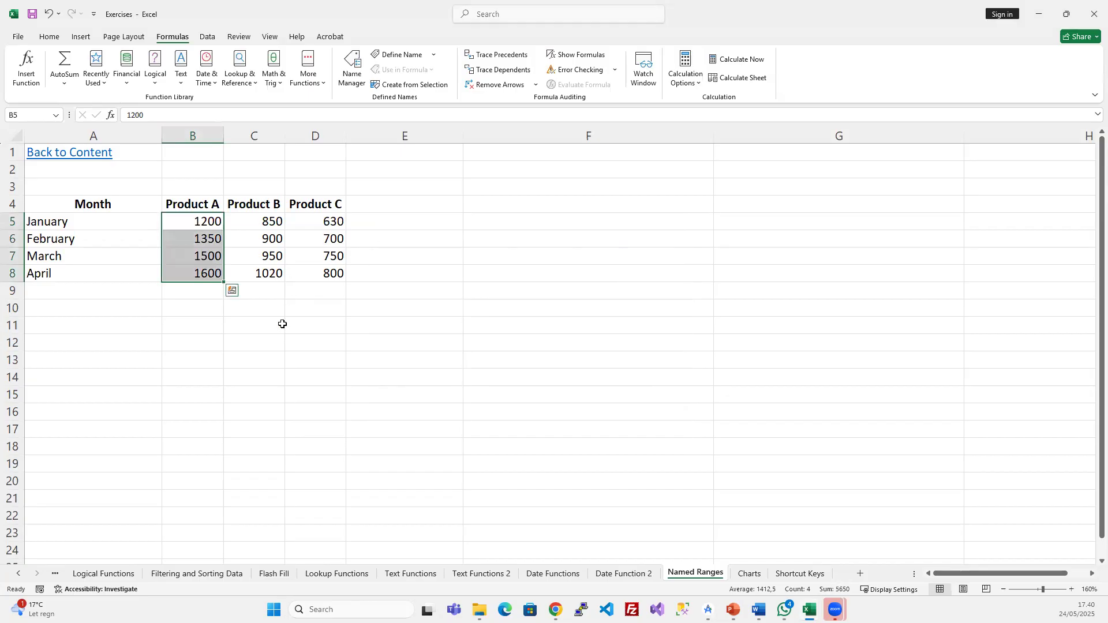
drag(189, 222, 205, 275)
drag(197, 220, 202, 272)
click(209, 221)
click(205, 273)
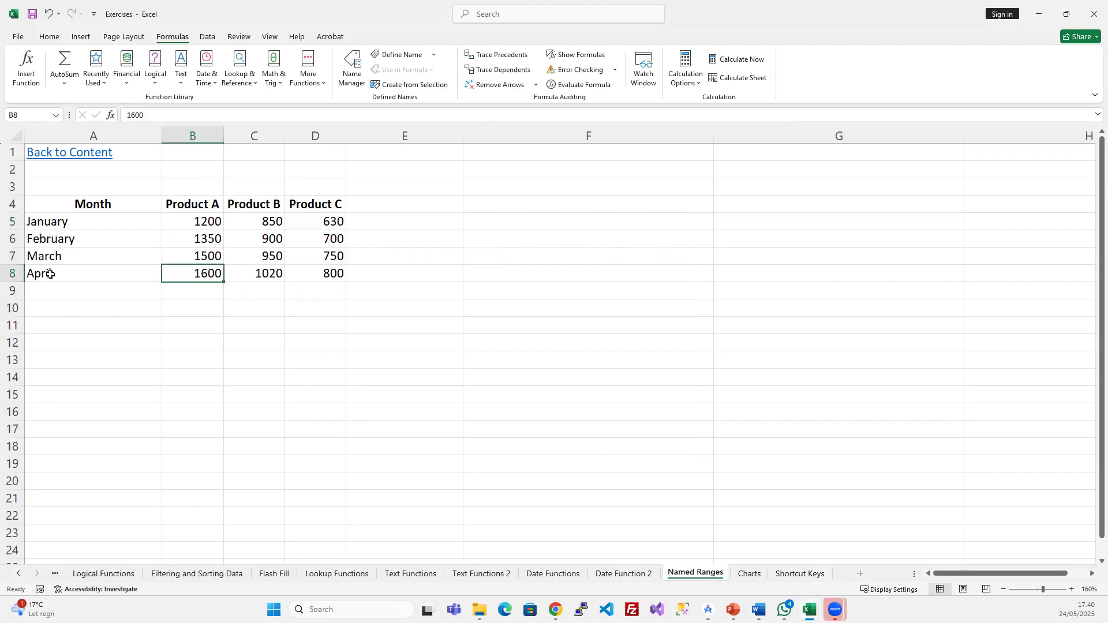
drag(119, 275, 293, 448)
key(ctrl+d)
click(307, 324)
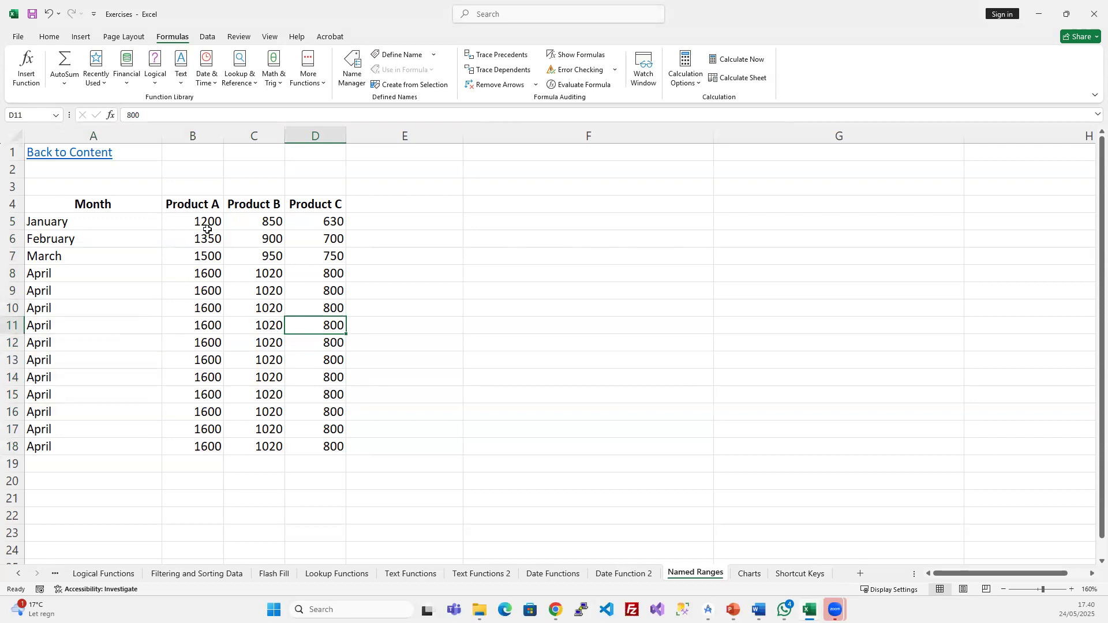
key(ctrl+z)
drag(206, 223, 207, 273)
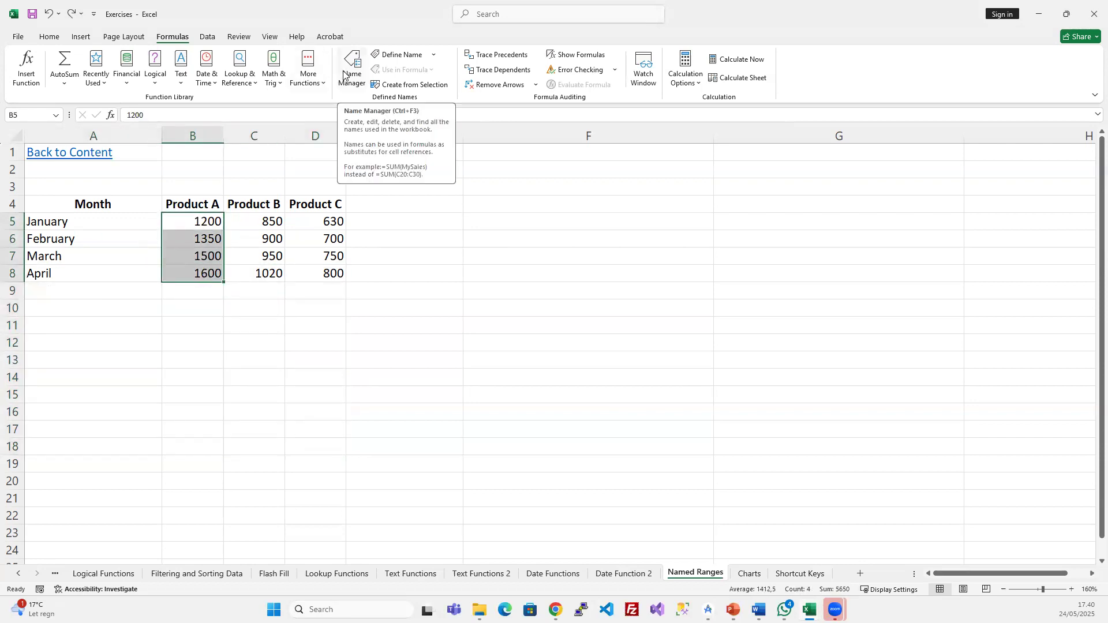
- Define the name Product_A for B5:B8 and Product_B for C5:C8
click(398, 54)
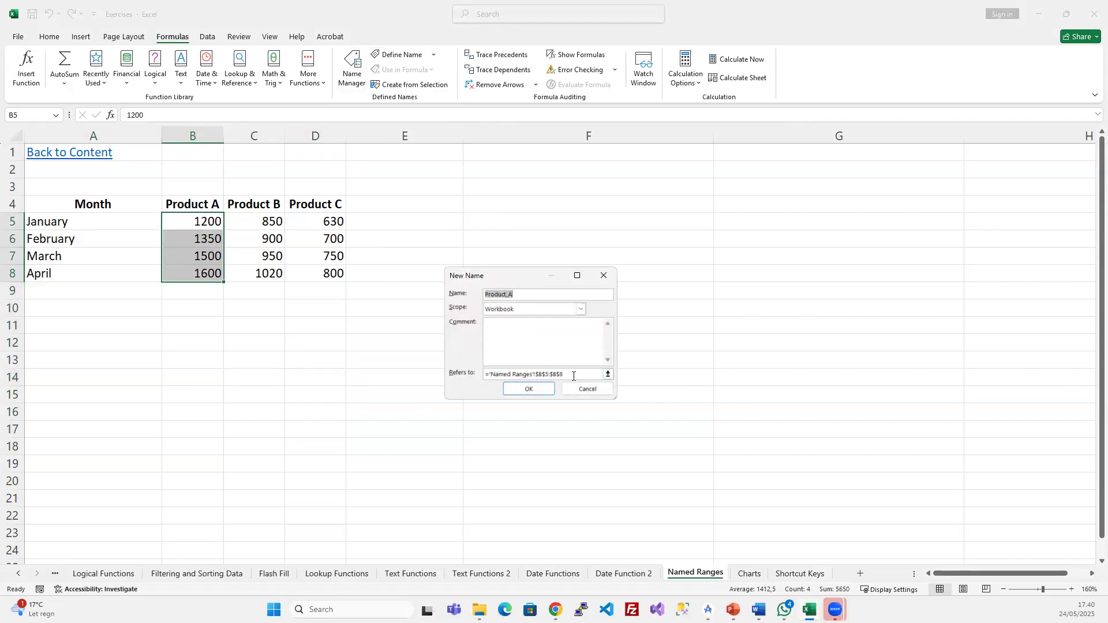
click(546, 374)
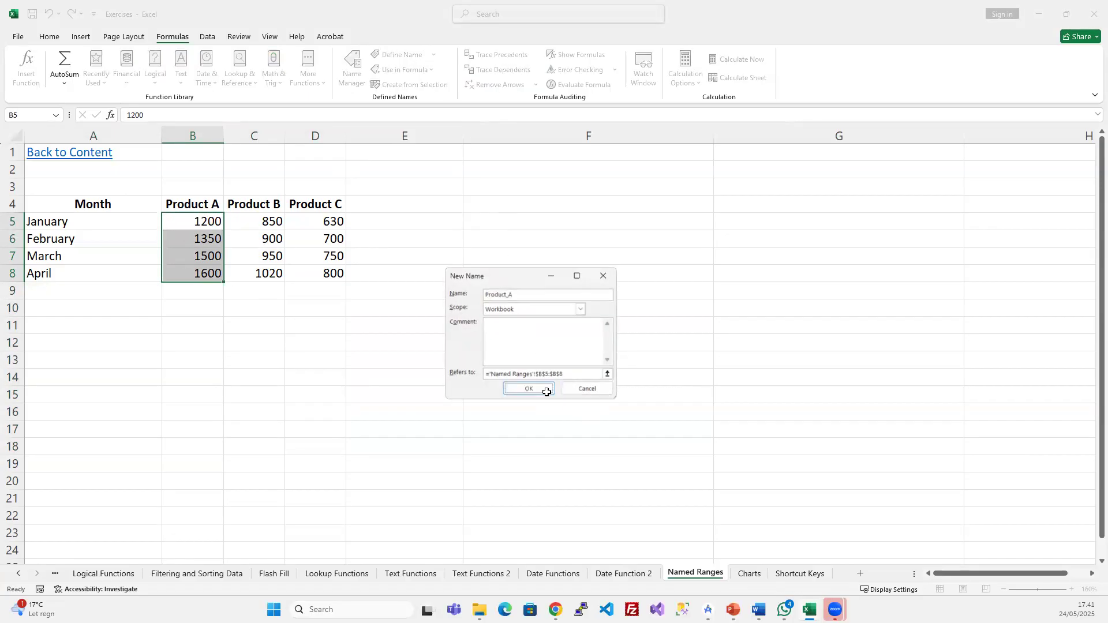
click(528, 389)
drag(245, 220, 260, 275)
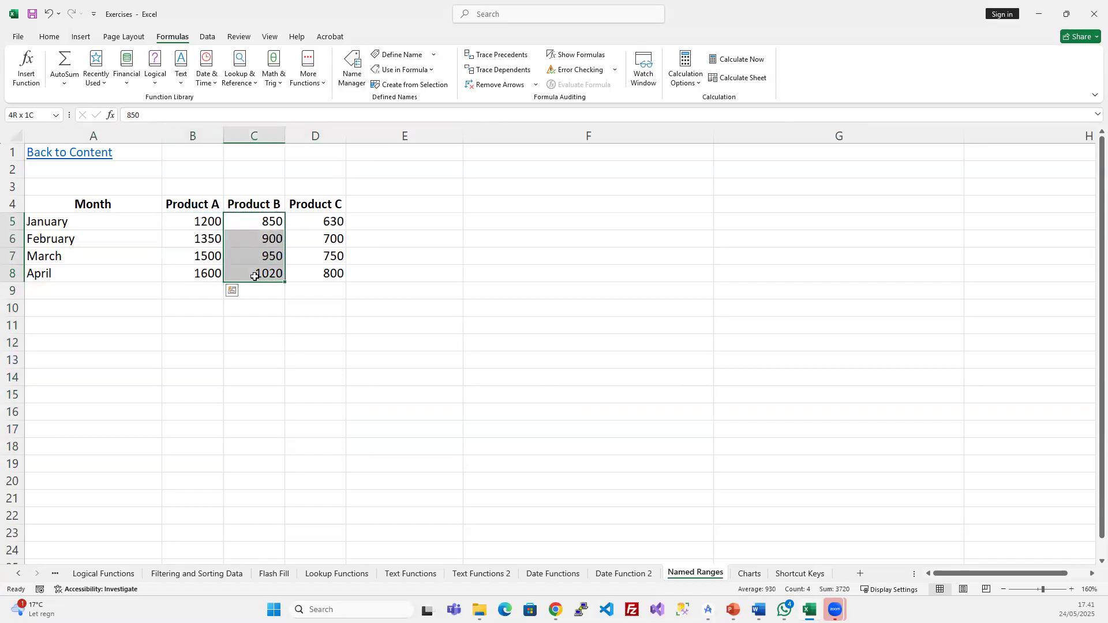
click(398, 54)
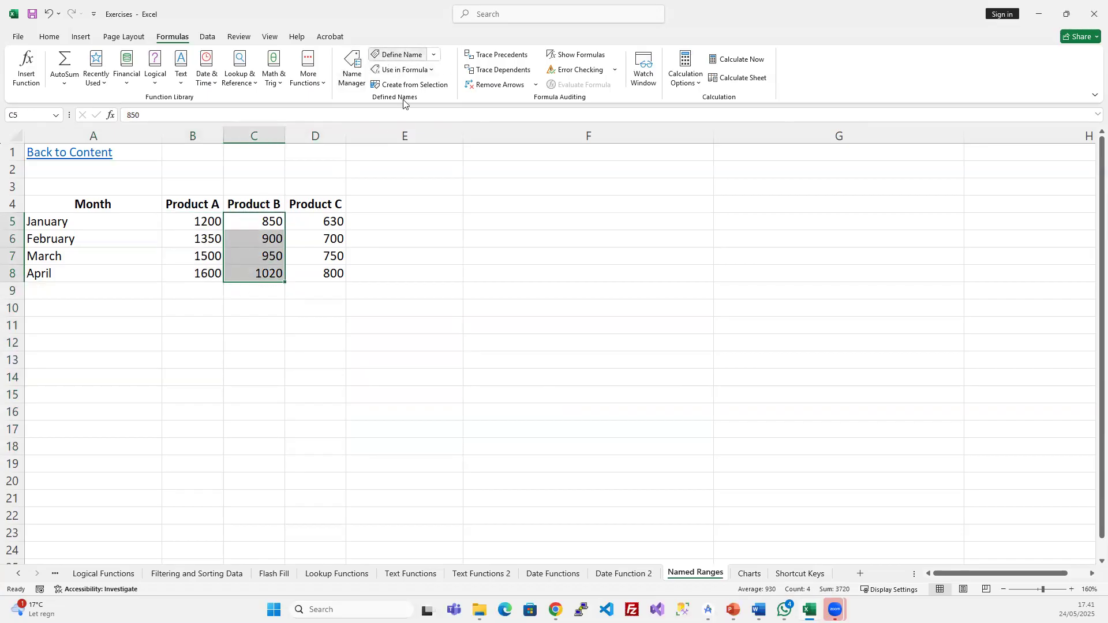
click(520, 295)
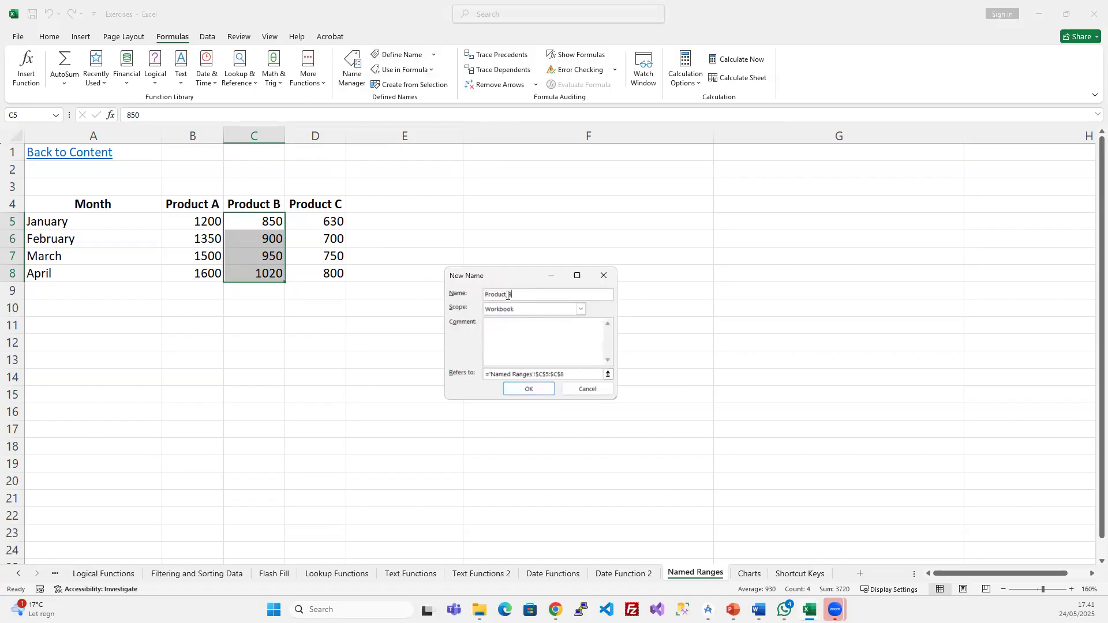
click(544, 393)
- Define the name Product_C for the Product C values in D5:D8
drag(320, 224, 315, 274)
click(388, 56)
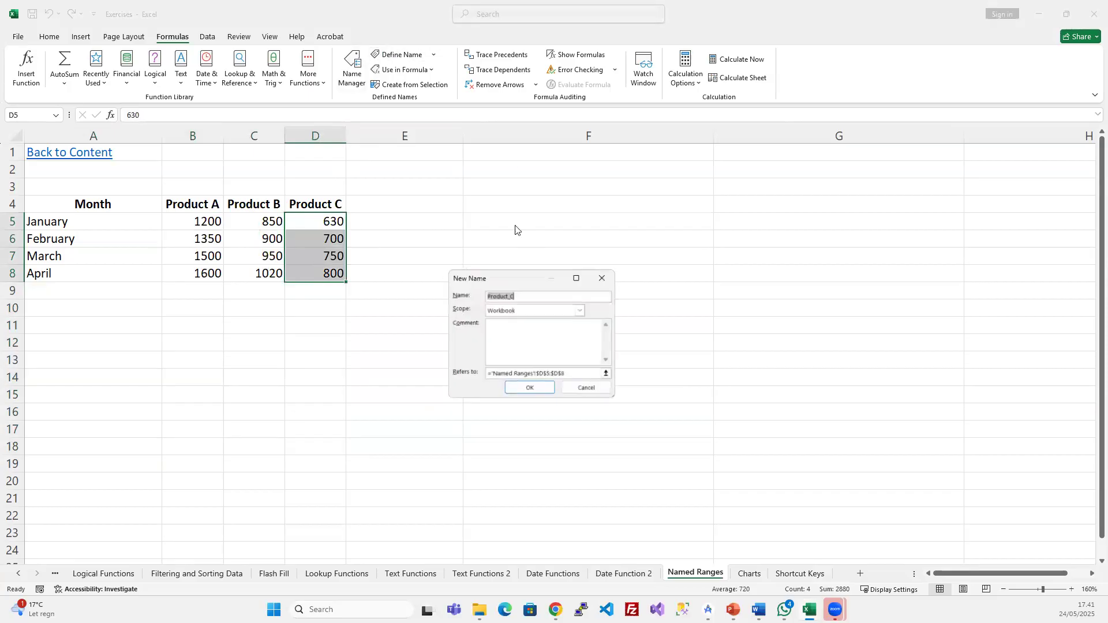
click(529, 388)
click(301, 258)
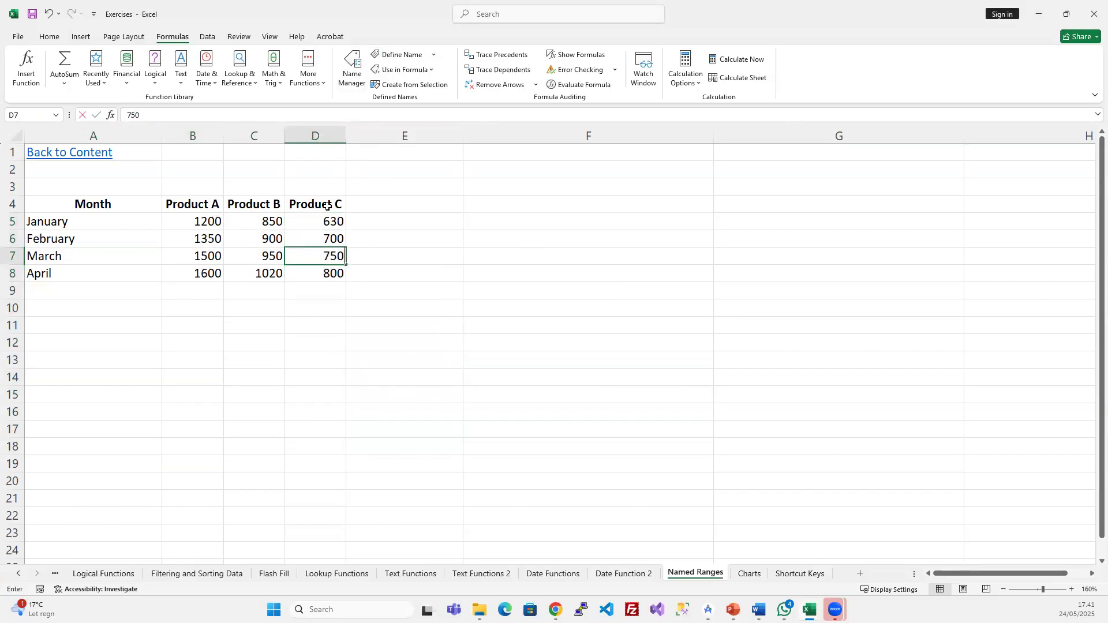
- Review the three names in Name Manager, checking Product_B's range without changing it
click(353, 68)
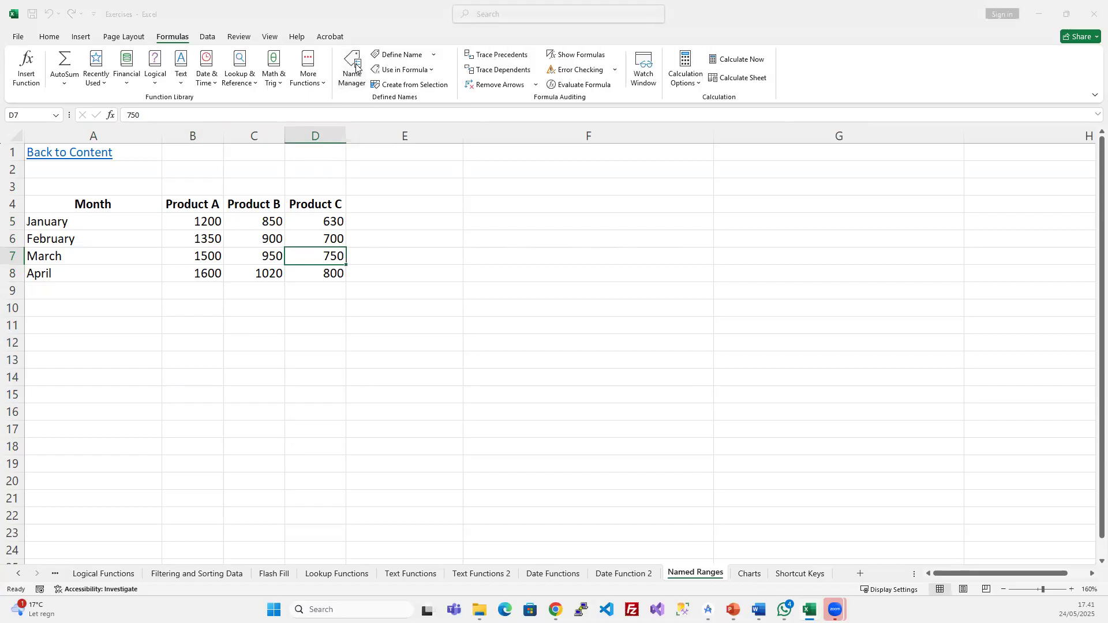
click(410, 284)
click(410, 293)
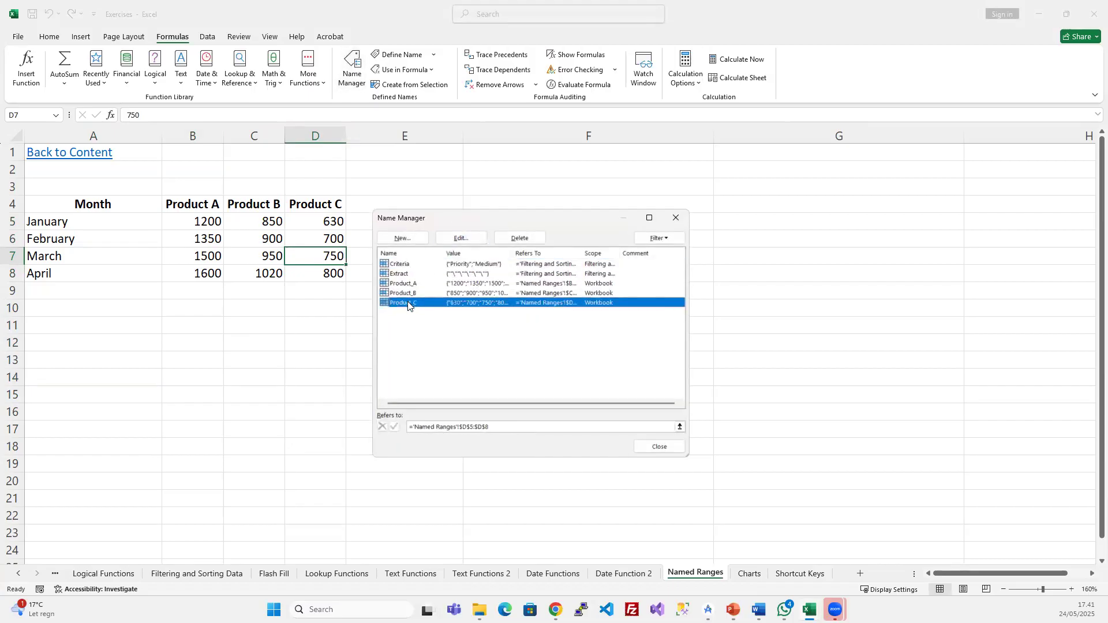
click(470, 238)
click(579, 387)
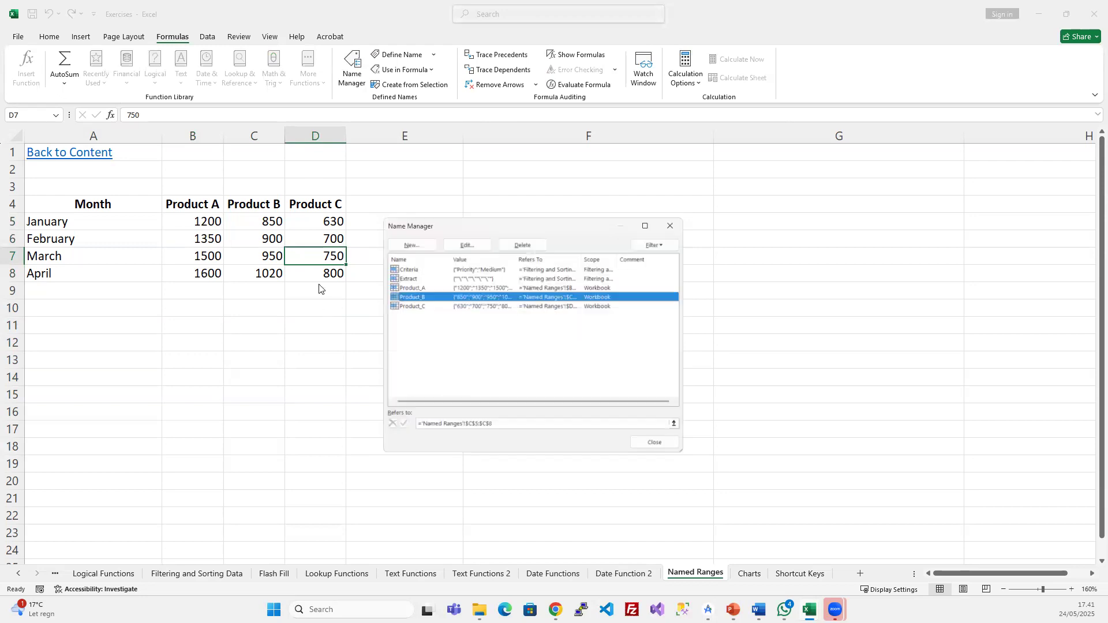
click(653, 447)
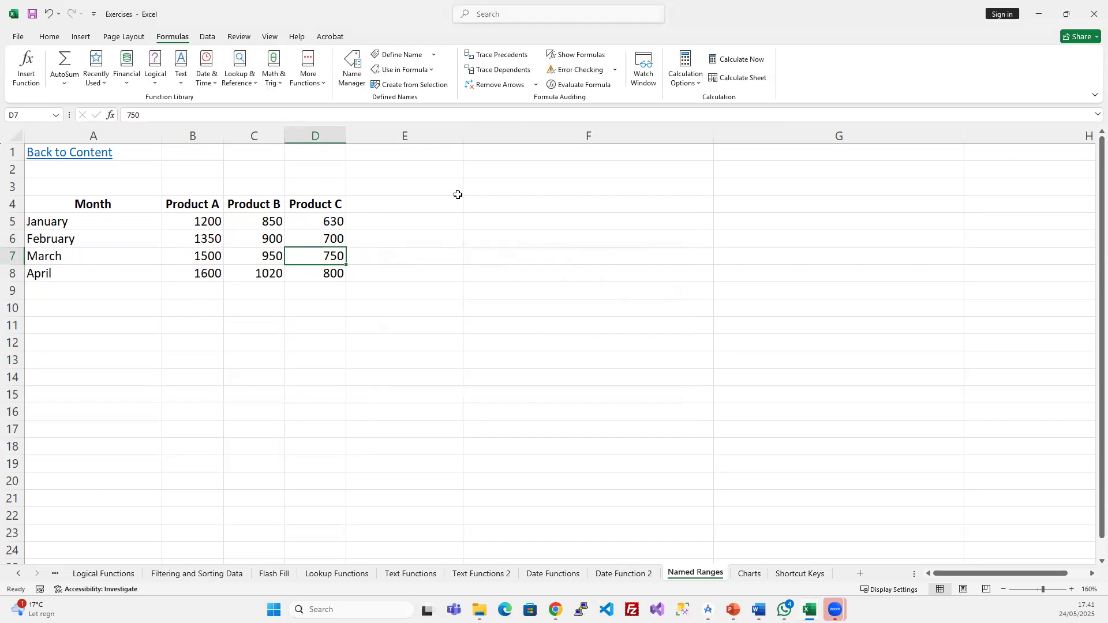
click(509, 226)
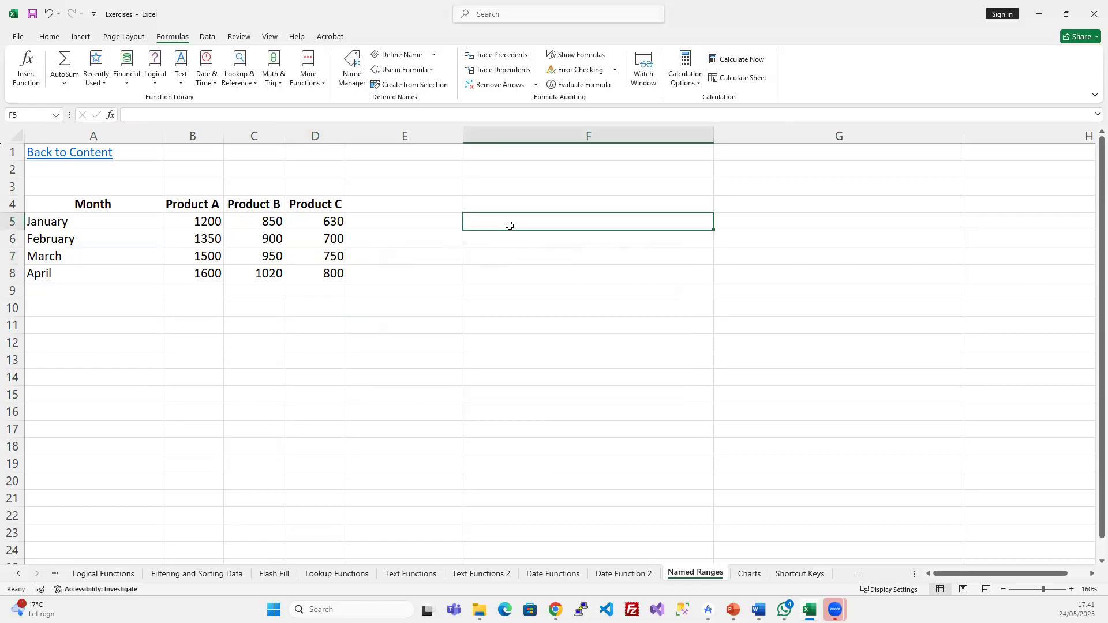
drag(202, 203, 309, 277)
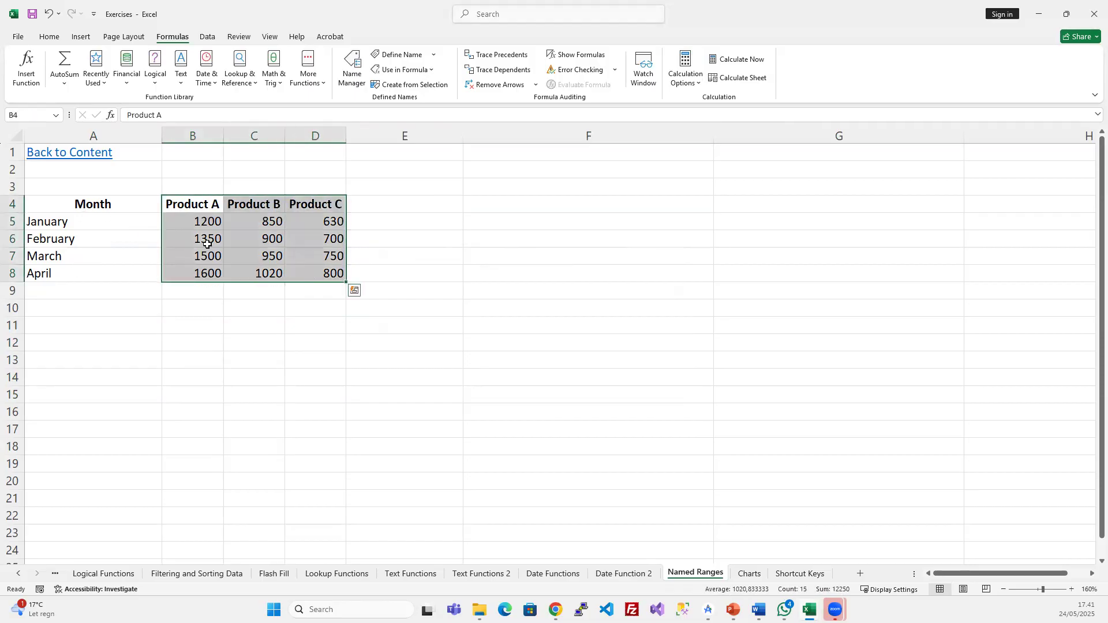
click(298, 256)
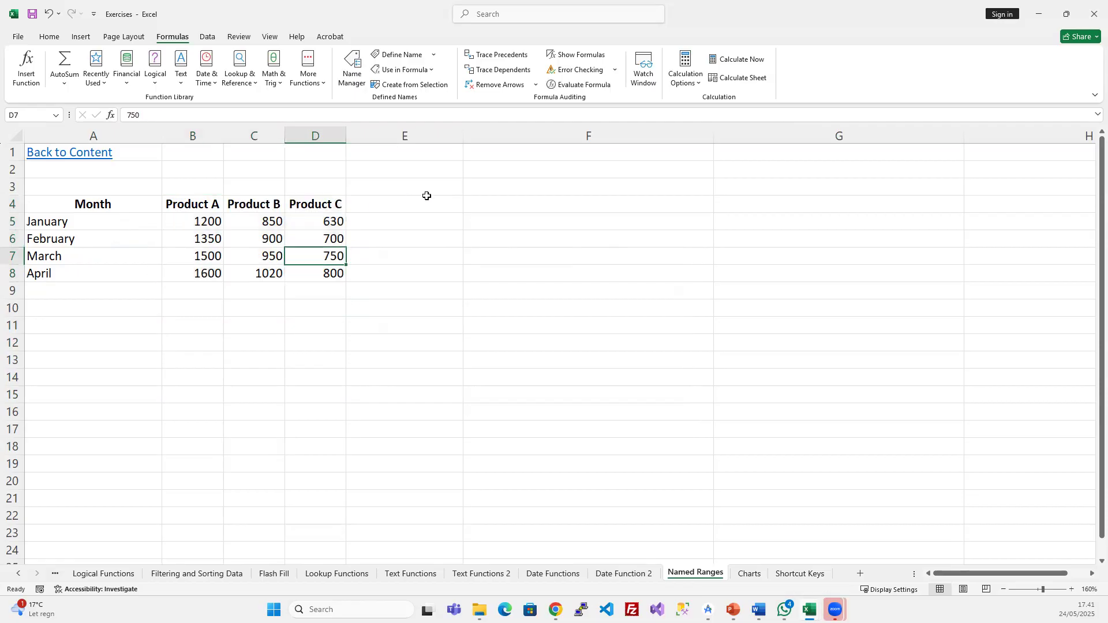
click(488, 206)
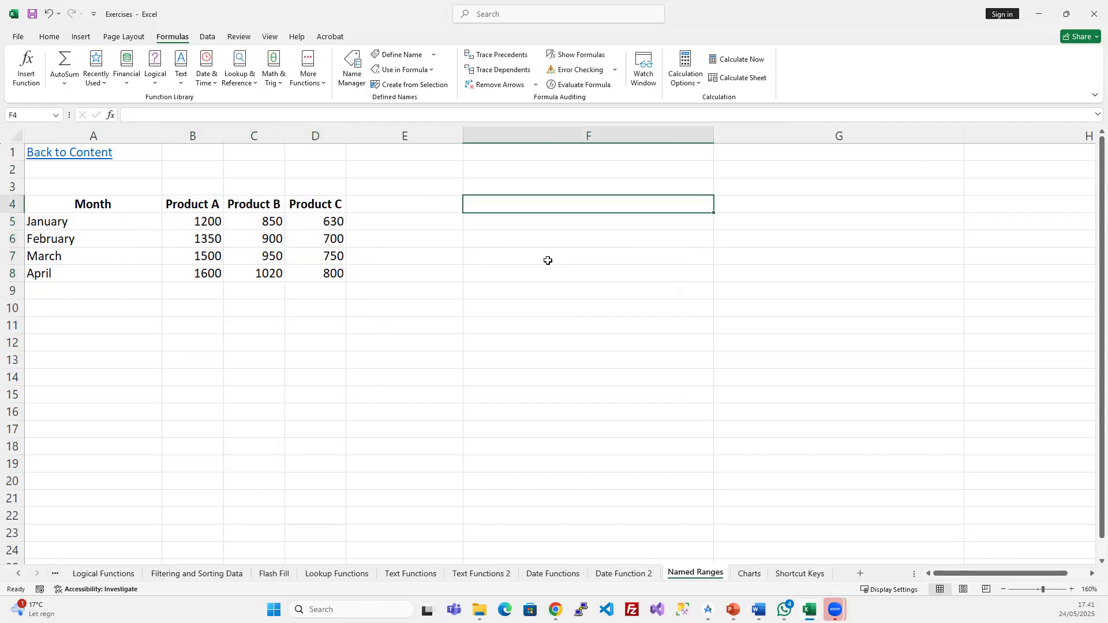
text(=)
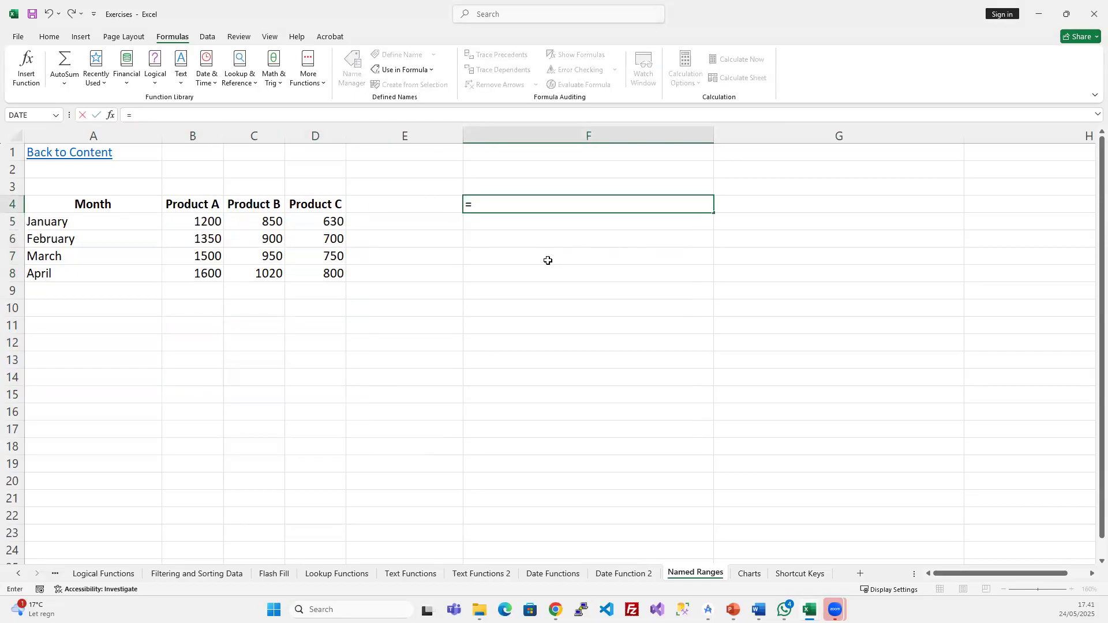
text(prod)
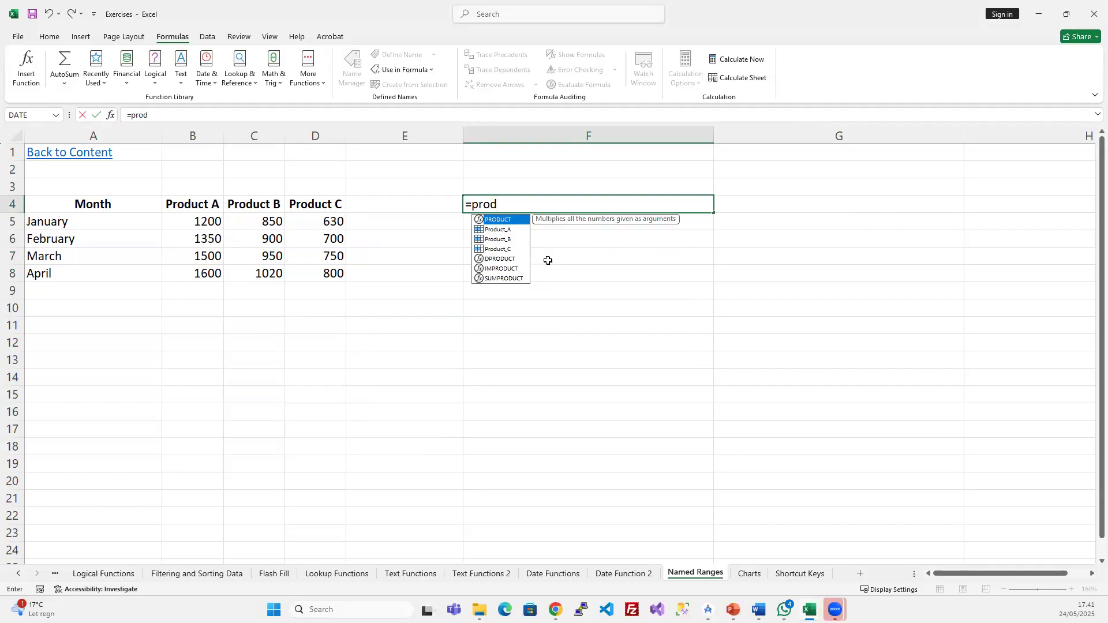
key(Down)
key(Tab)
text(+prod)
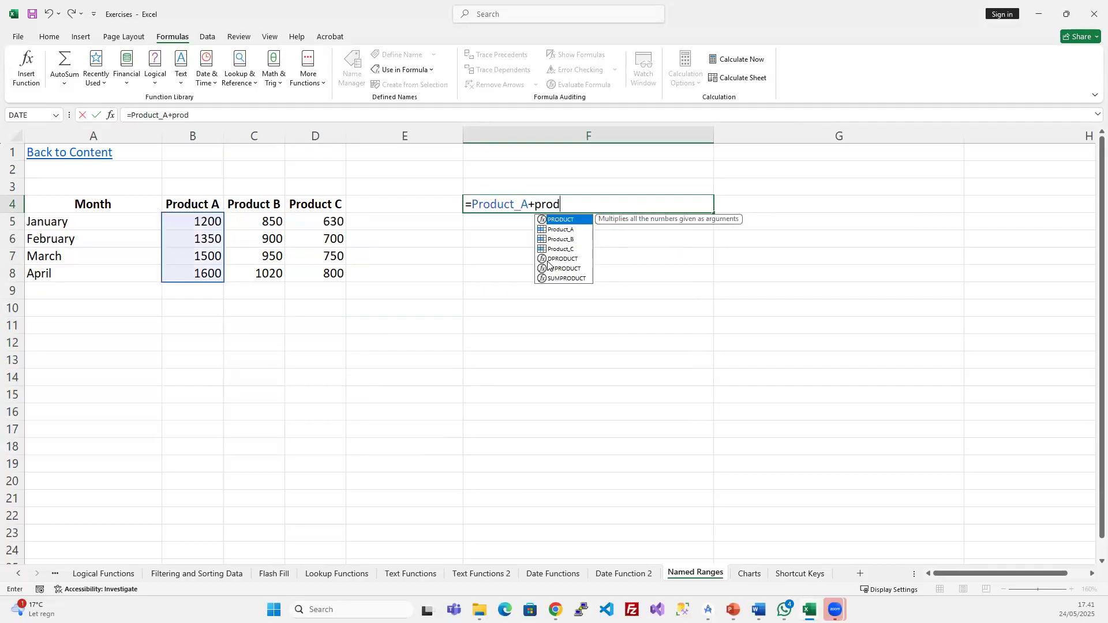
key(Down)
key(Down)
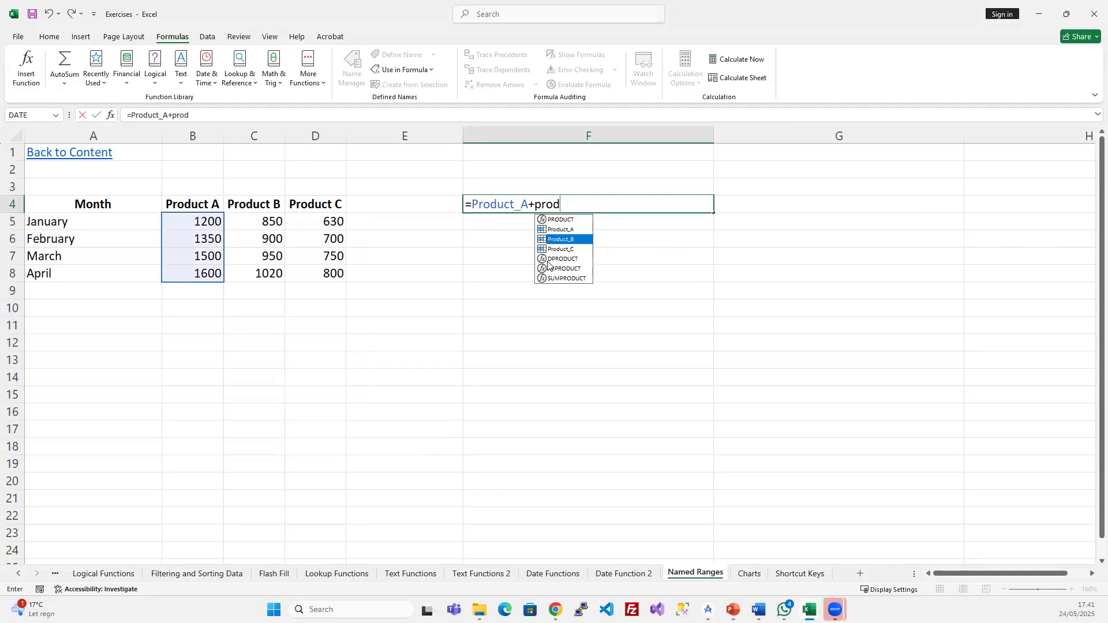
key(Tab)
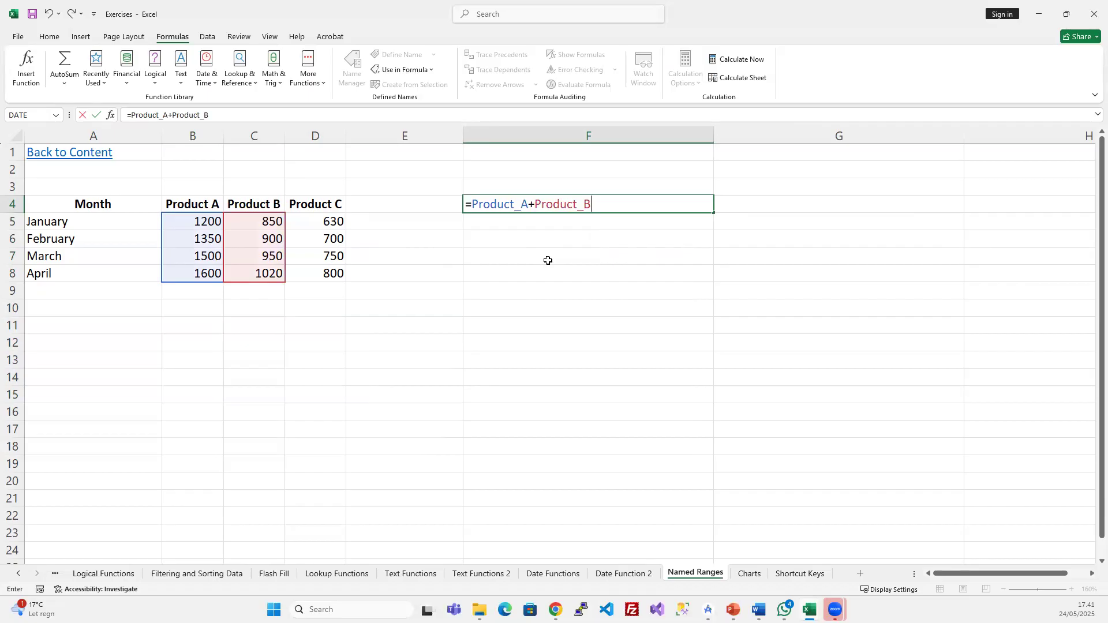
text(+Prod)
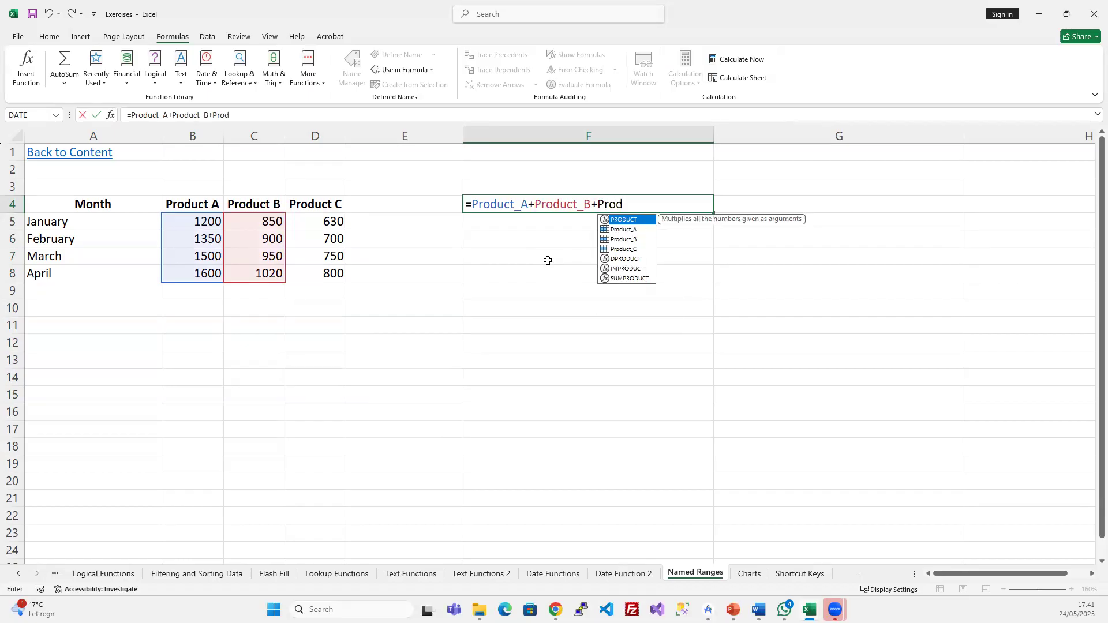
text(u)
key(Down)
key(Down)
key(Down)
key(Tab)
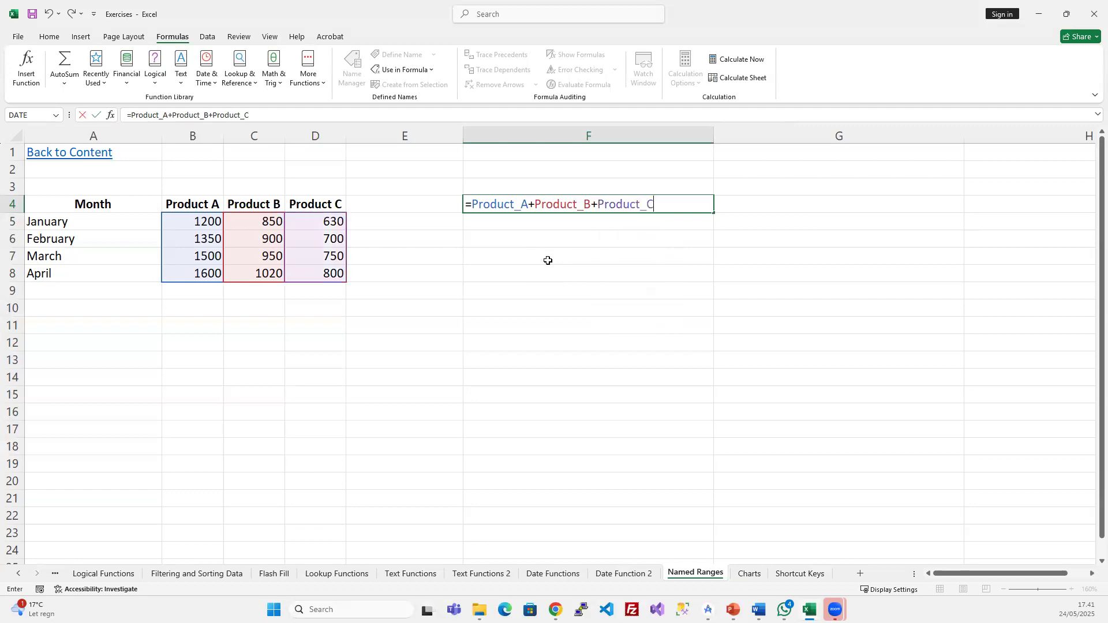
key(Return)
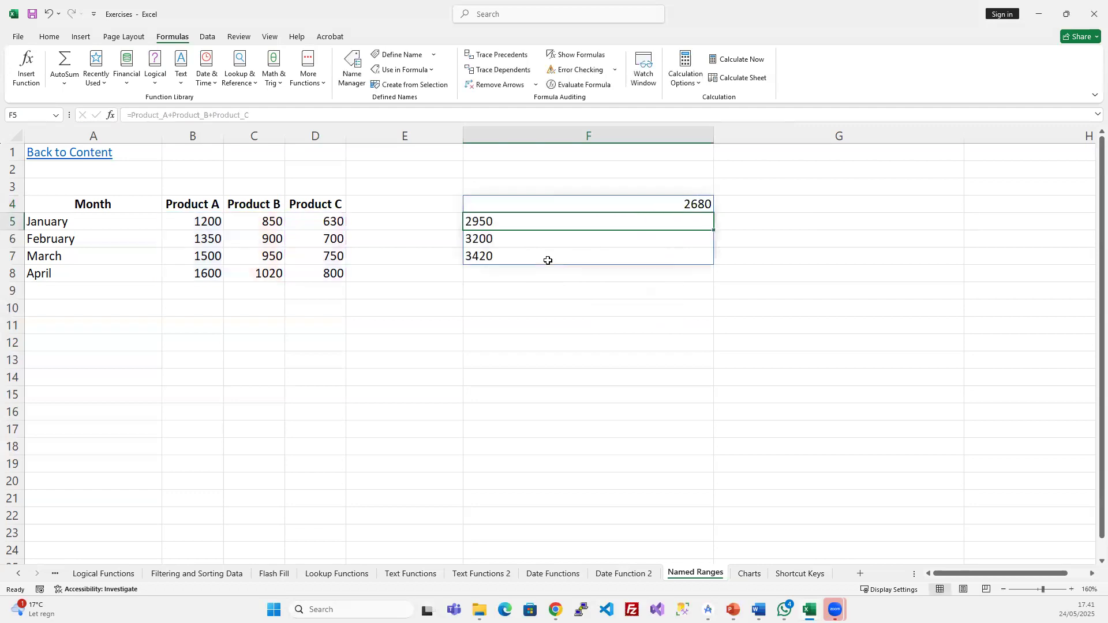
click(598, 203)
key(ctrl+z)
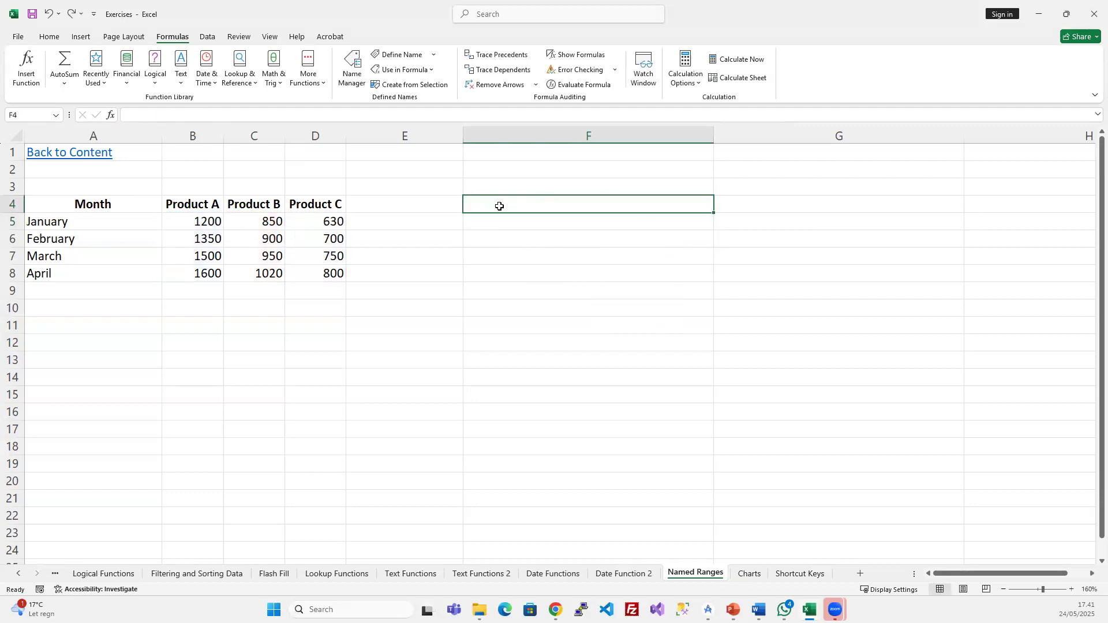
- Start a SUM in F4 with Product_A and Product_C as its first arguments
text(=sum)
key(Tab)
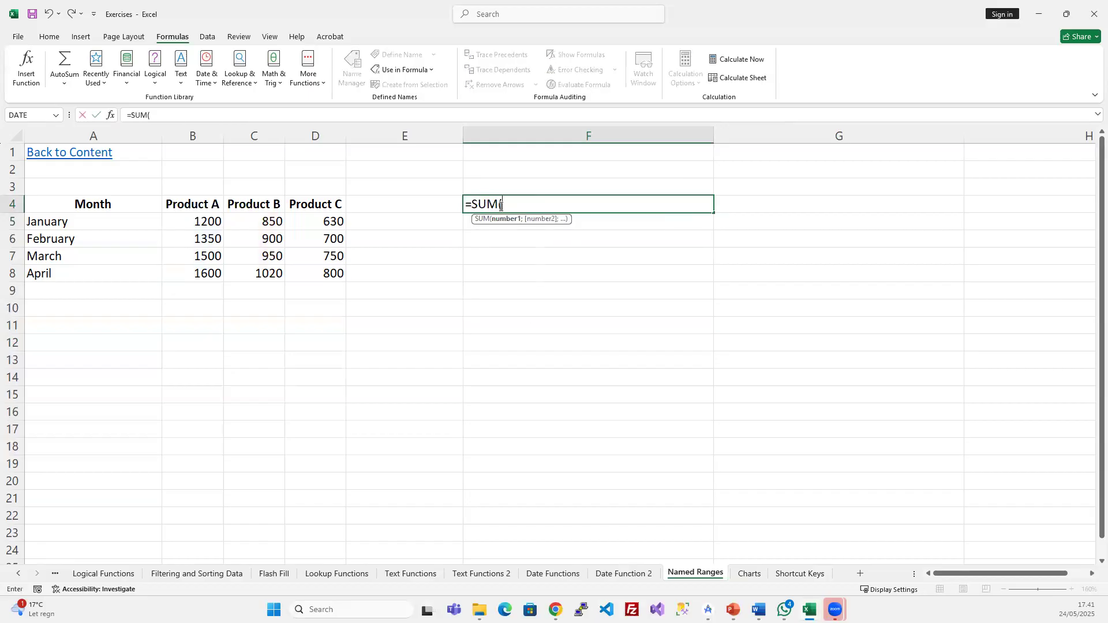
text(prod)
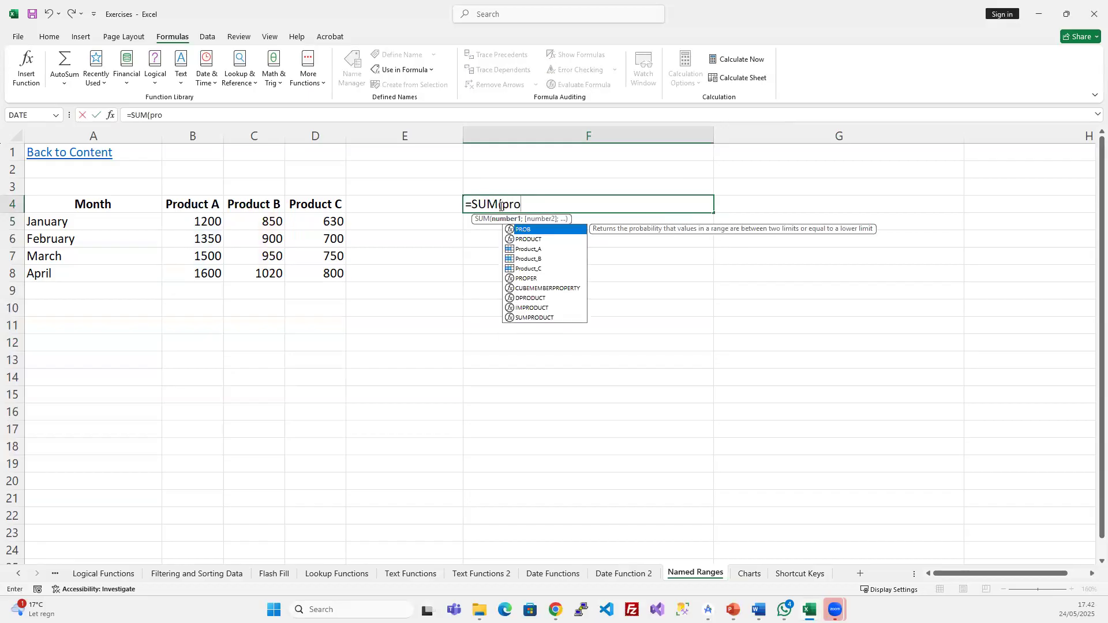
key(Tab)
text(;Pro)
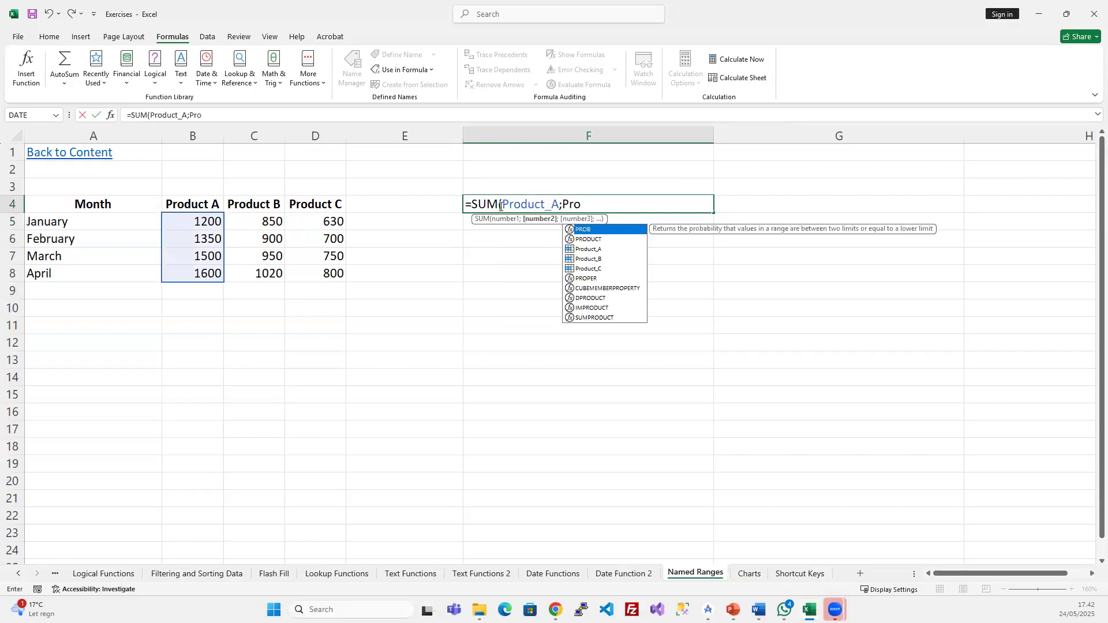
key(Down)
key(Down)
key(Down)
key(Down)
key(Tab)
- Add Product_C again, enter =SUM(Product_A;Product_C;Product_C) giving 11410, and narrow column F
text(;)
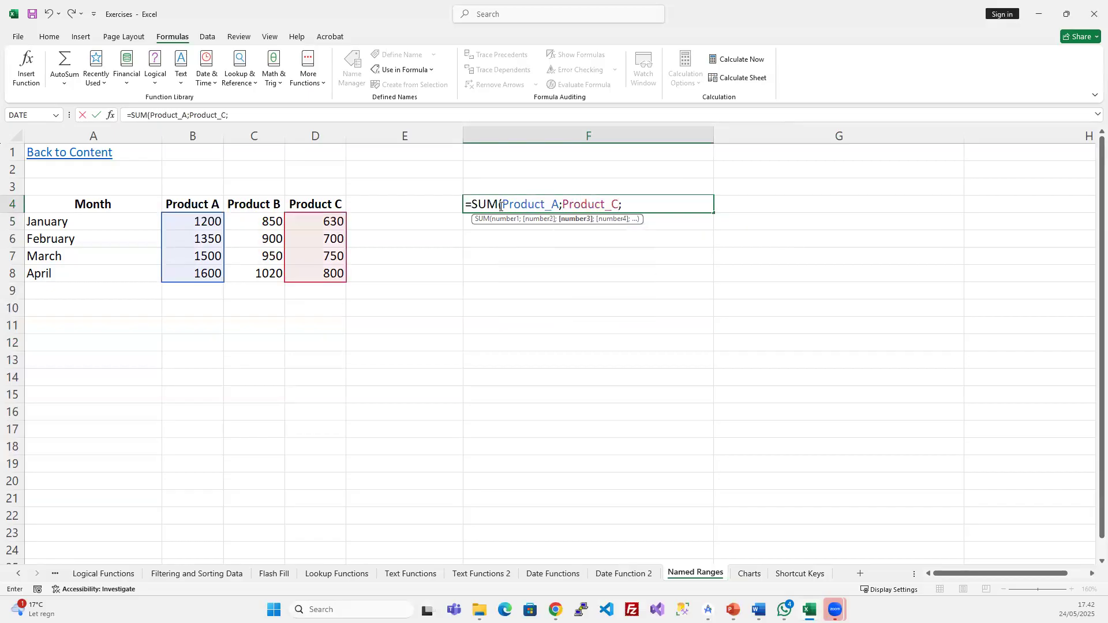
text(Prod)
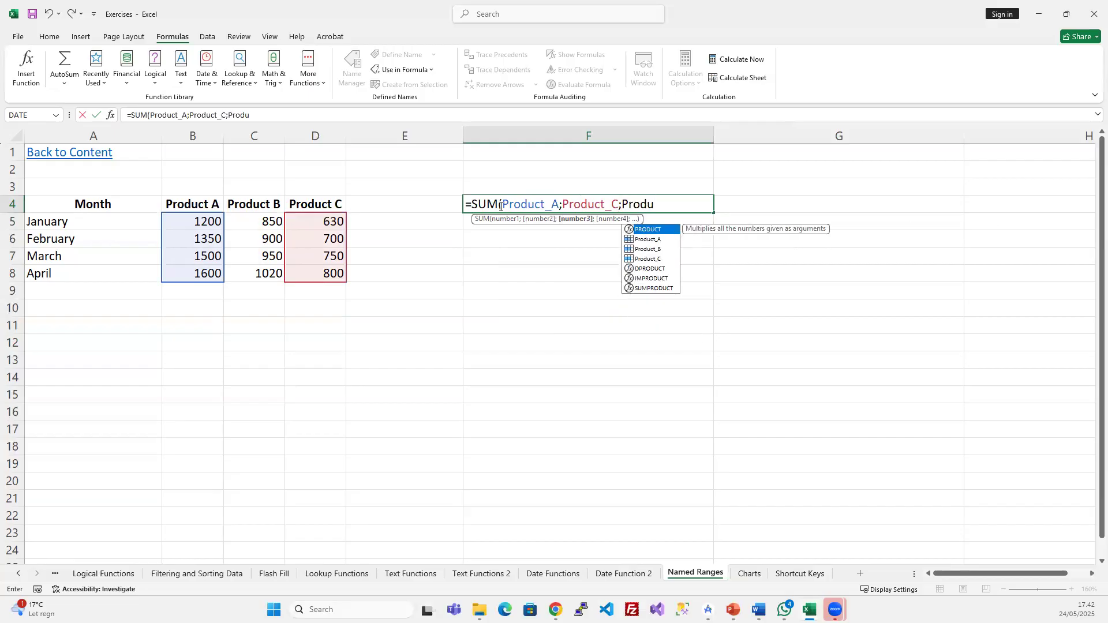
text(u)
key(Down)
key(Down)
key(Down)
key(Tab)
text())
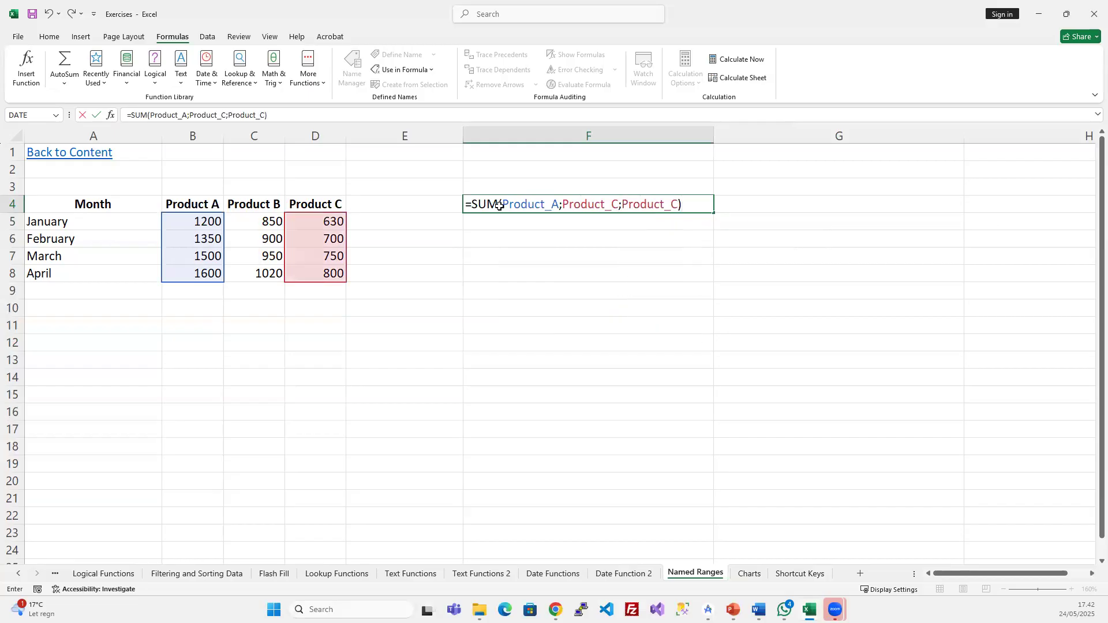
key(Return)
key(Up)
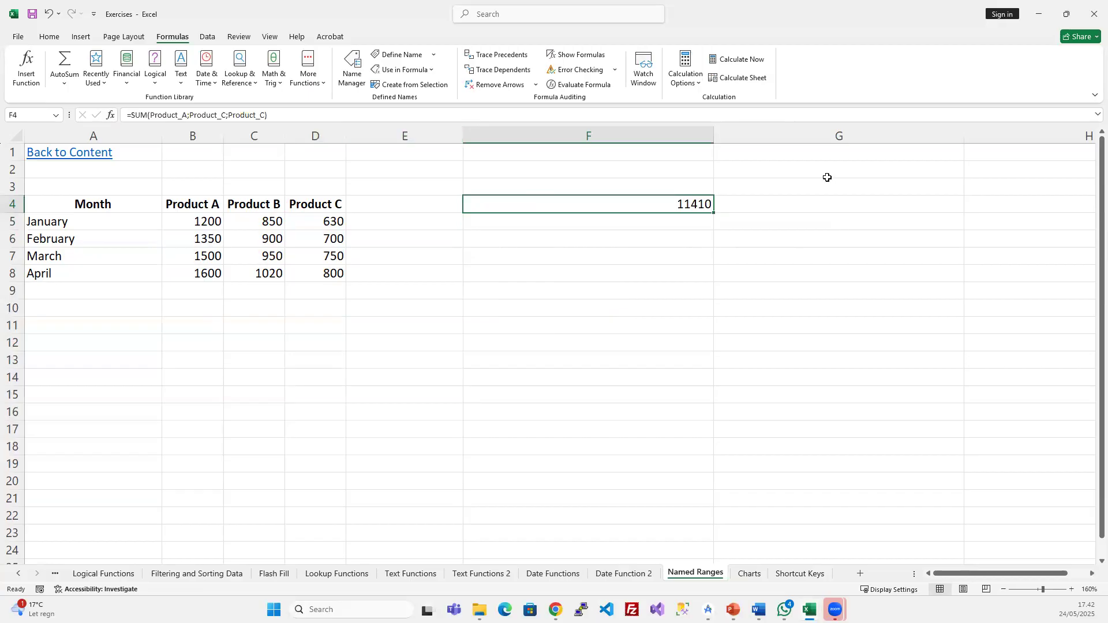
drag(714, 136, 548, 151)
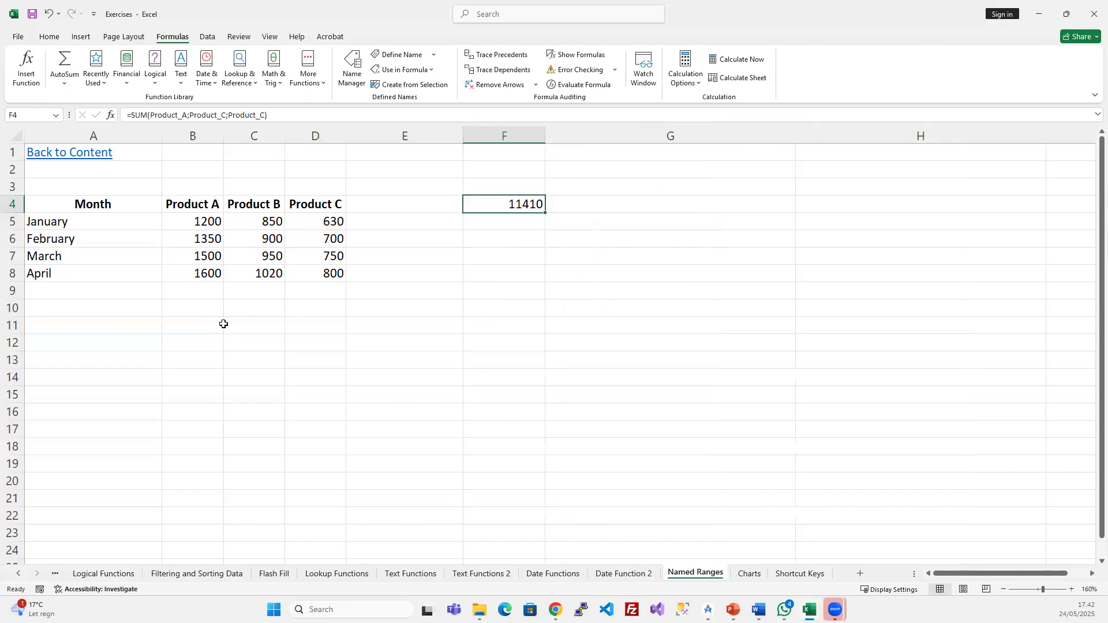
- Centre and bold the 11410 total in F4, then review its formula unchanged
click(49, 36)
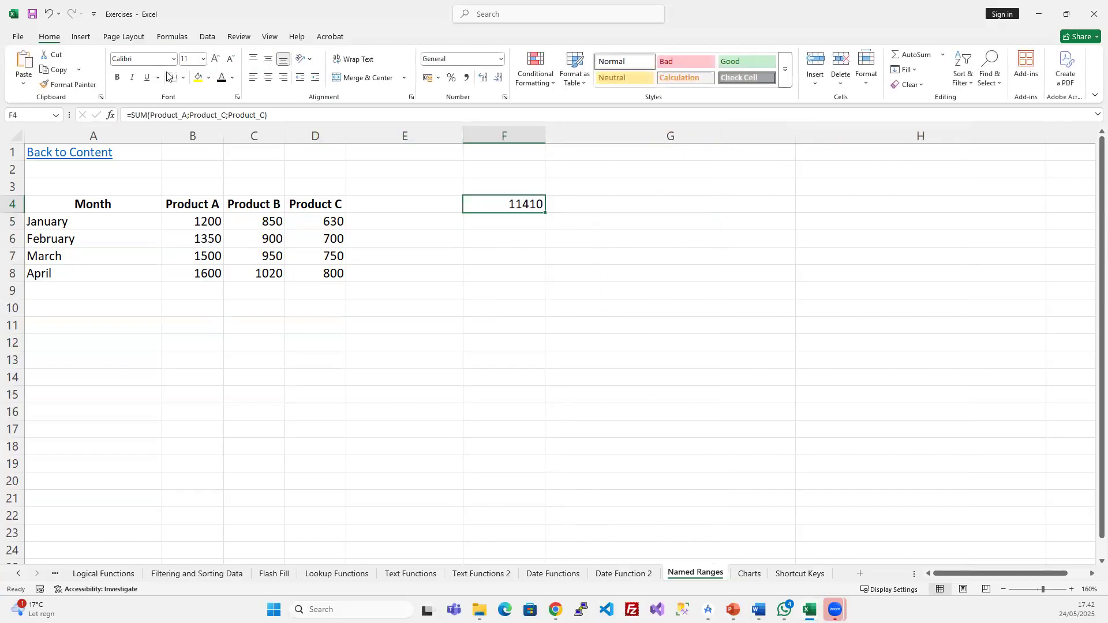
click(269, 78)
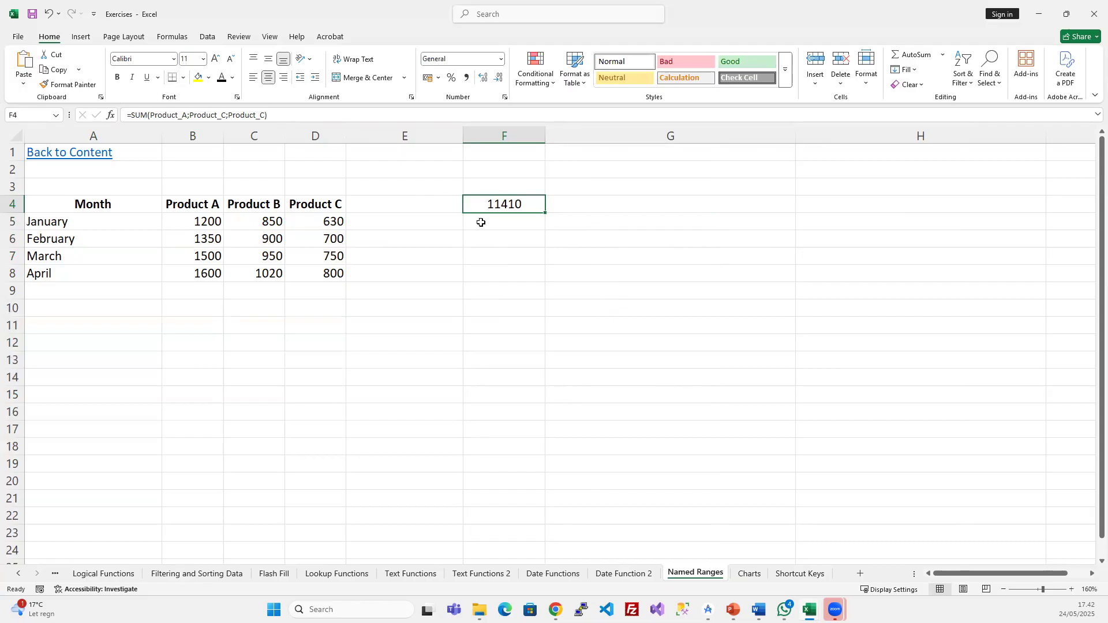
key(ctrl+b)
click(479, 261)
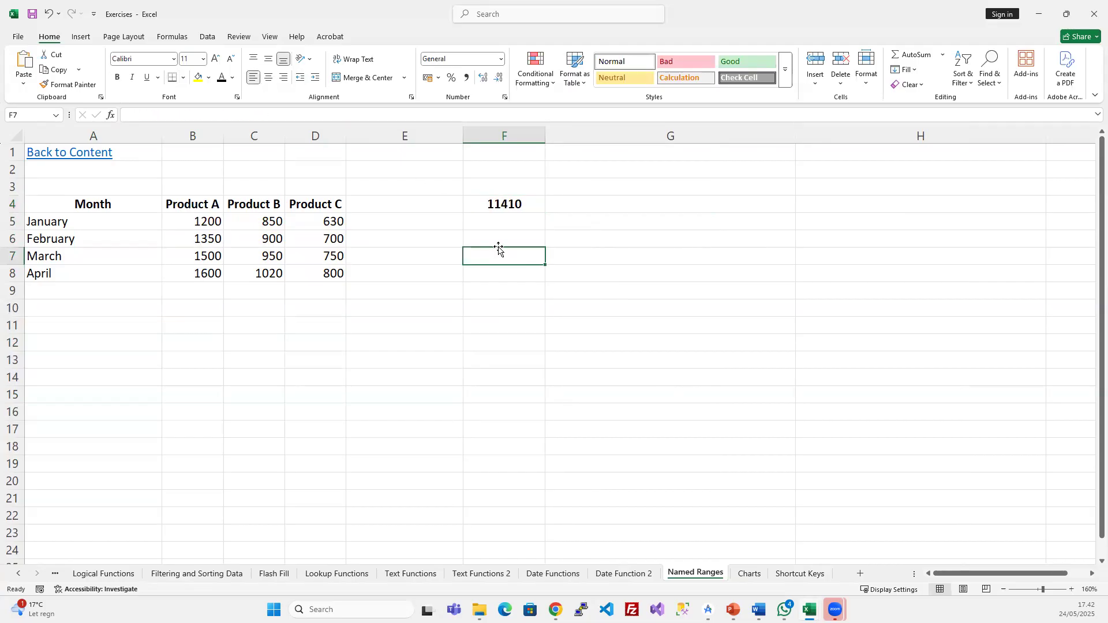
click(510, 206)
click(171, 116)
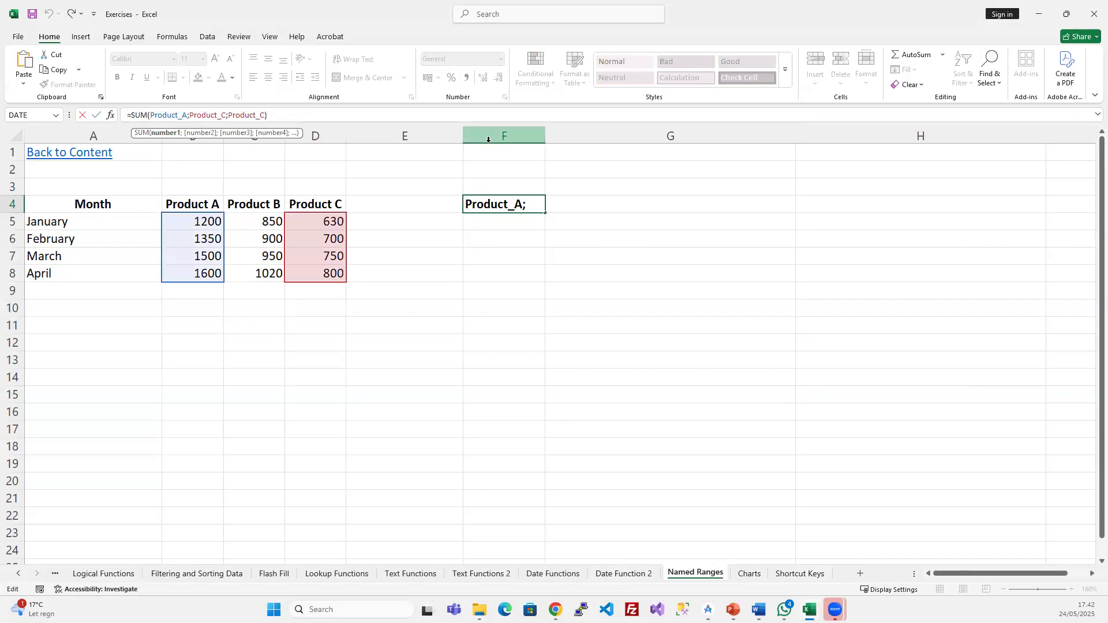
key(Escape)
- Insert nine blank rows above the April row, pushing April down to row 17
click(194, 260)
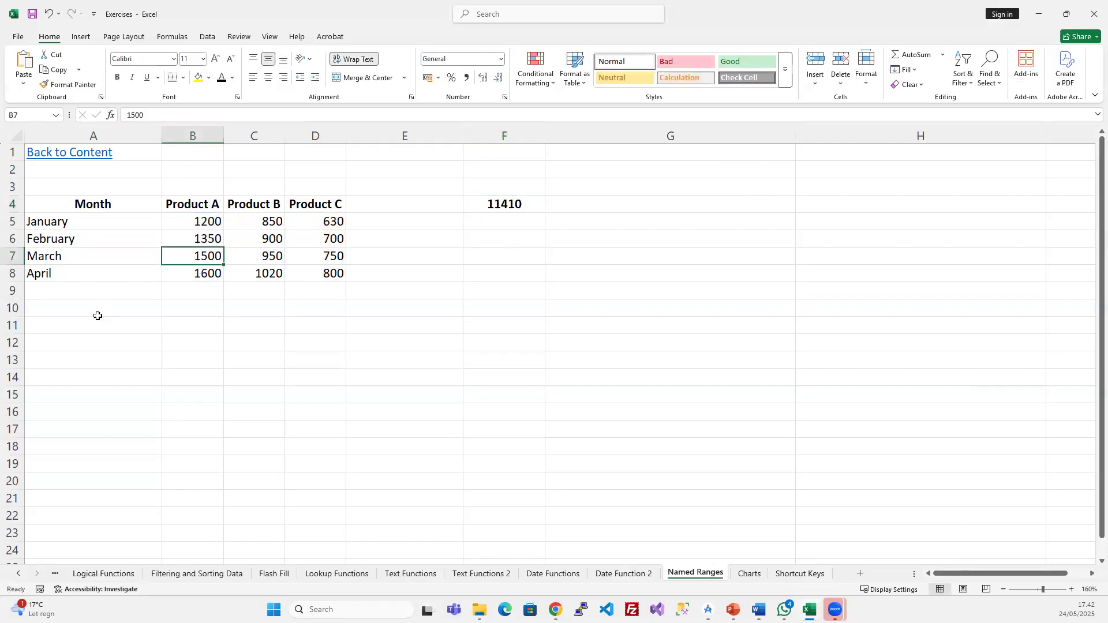
click(11, 274)
drag(13, 391, 15, 410)
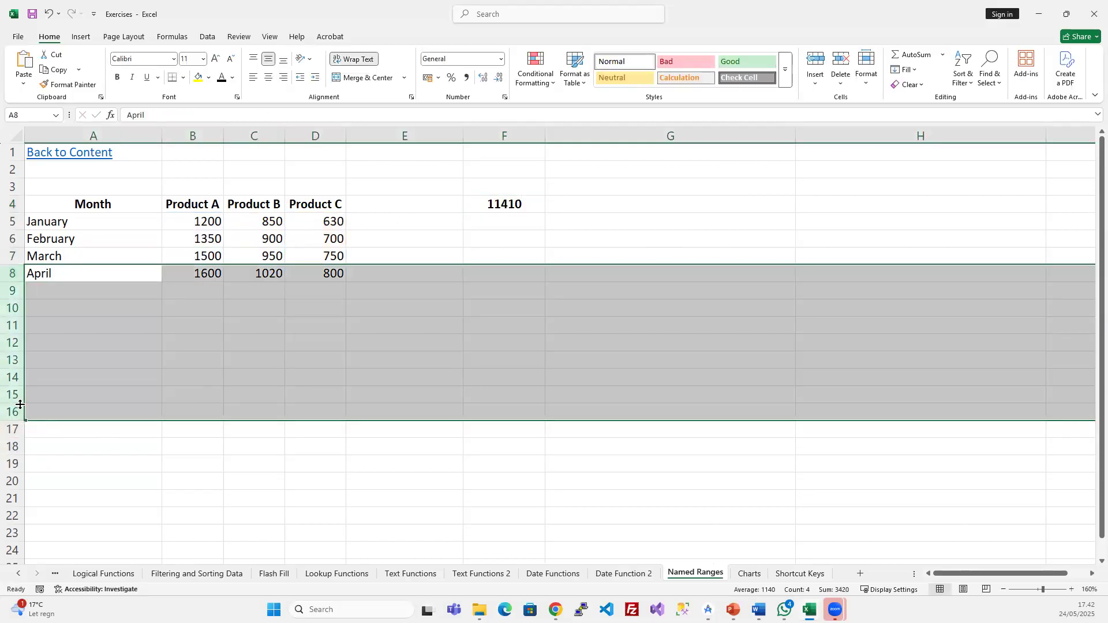
key(ctrl+shift+plus)
click(230, 299)
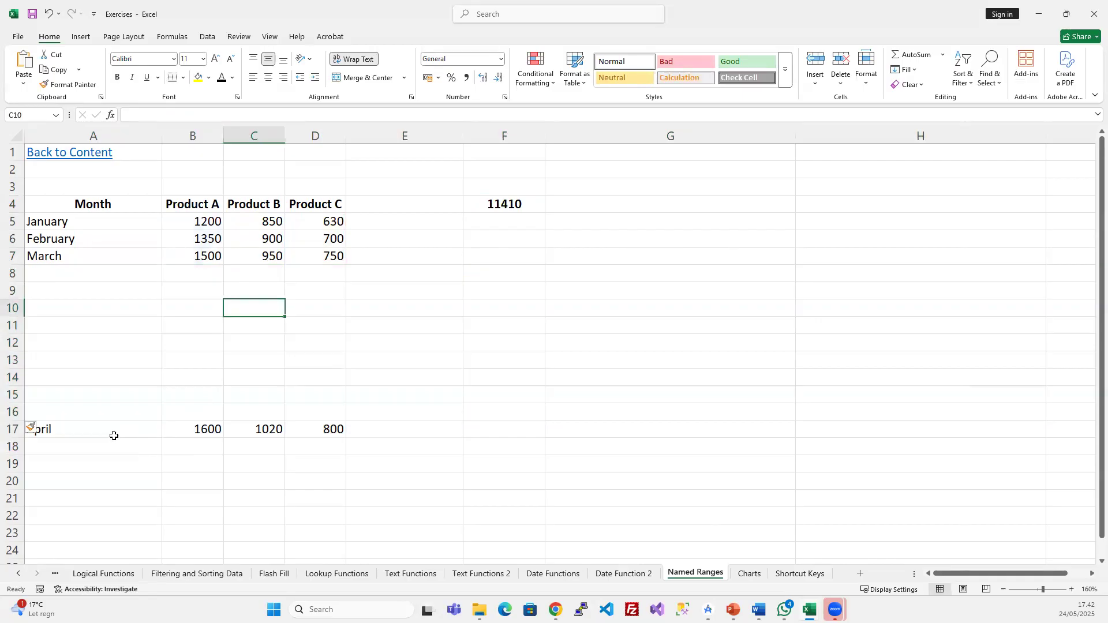
click(61, 427)
click(56, 286)
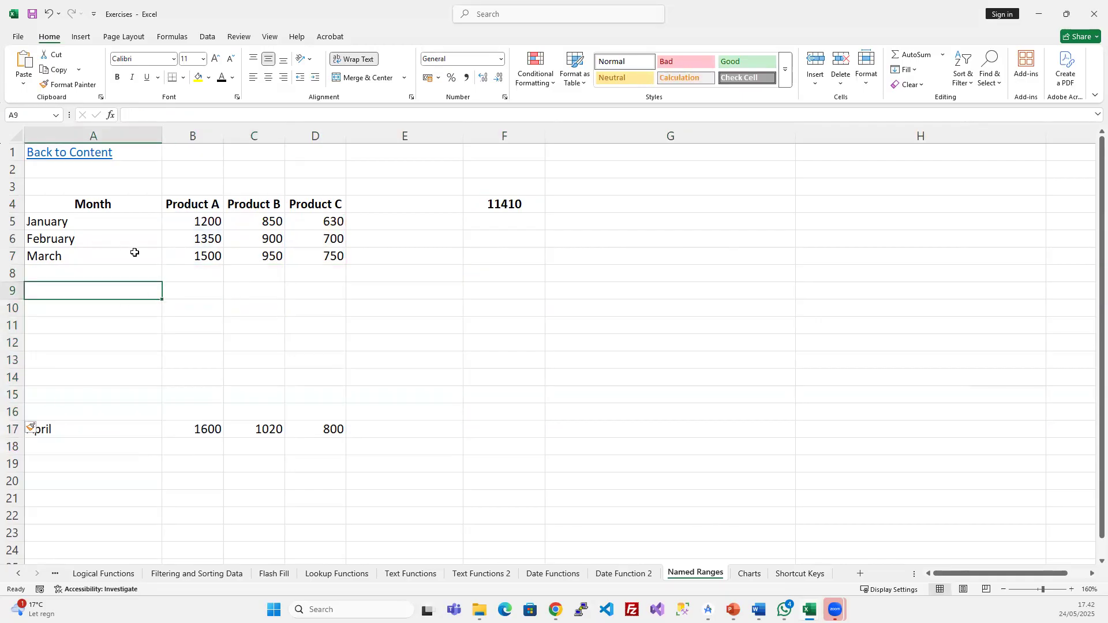
drag(102, 428, 301, 423)
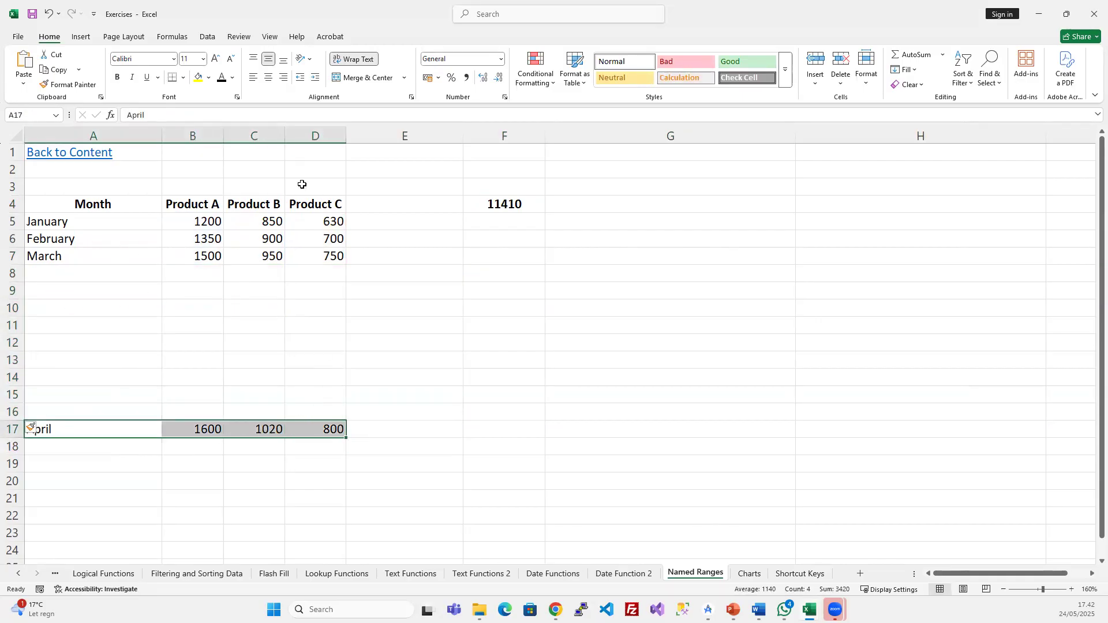
- Undo the blank row insertion so April returns to row 8
click(110, 236)
click(197, 232)
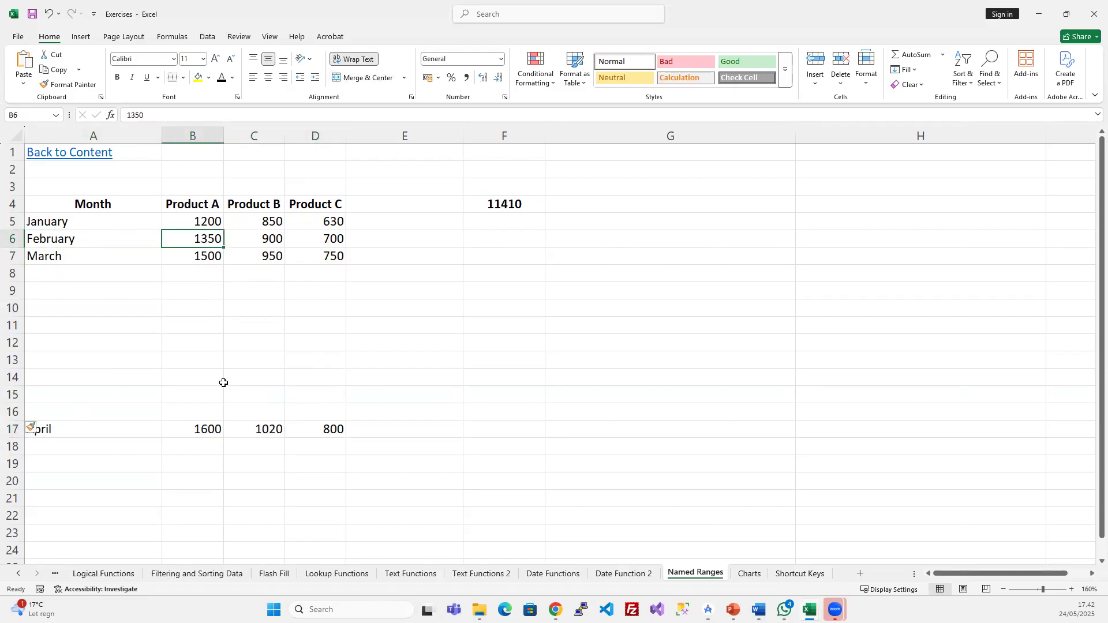
key(ctrl+z)
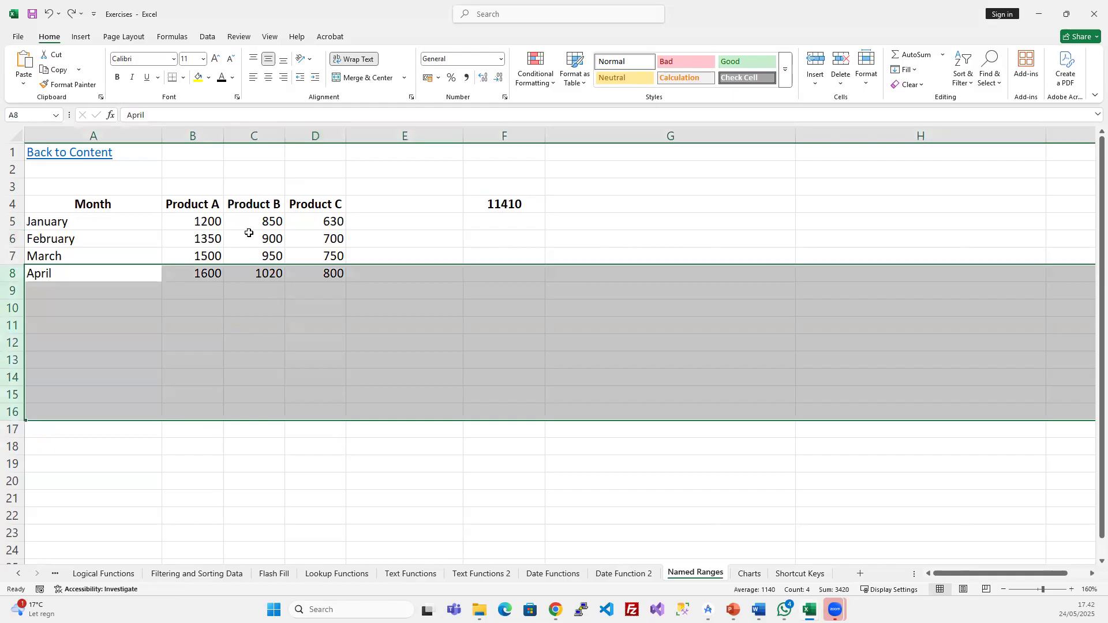
click(250, 234)
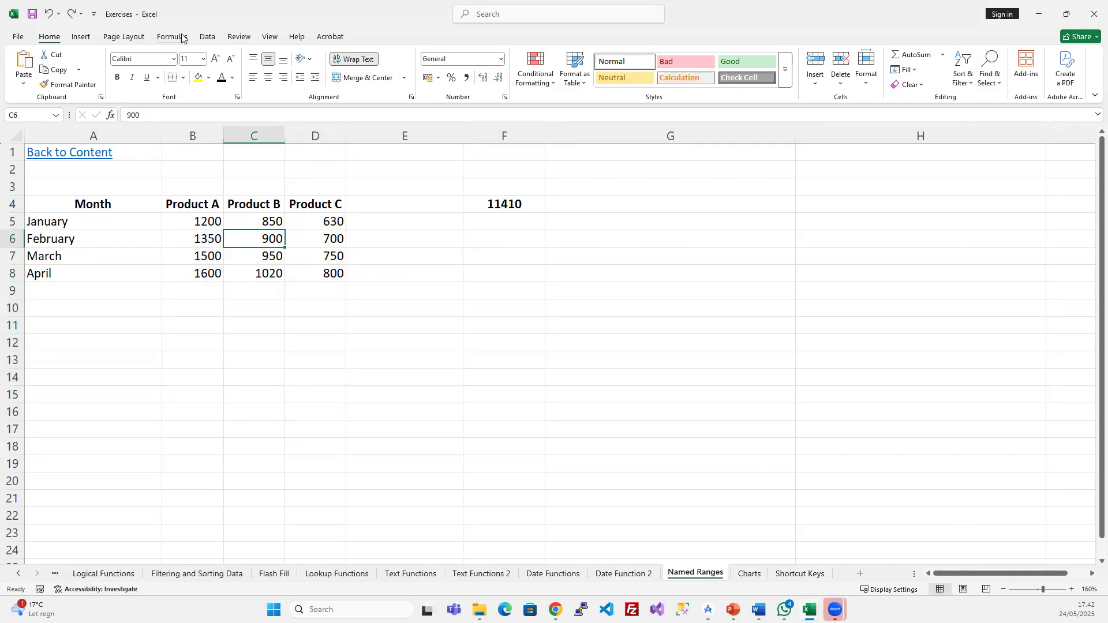
- Inspect the ranges Product_A and Product_B refer to in Name Manager
click(234, 37)
click(172, 36)
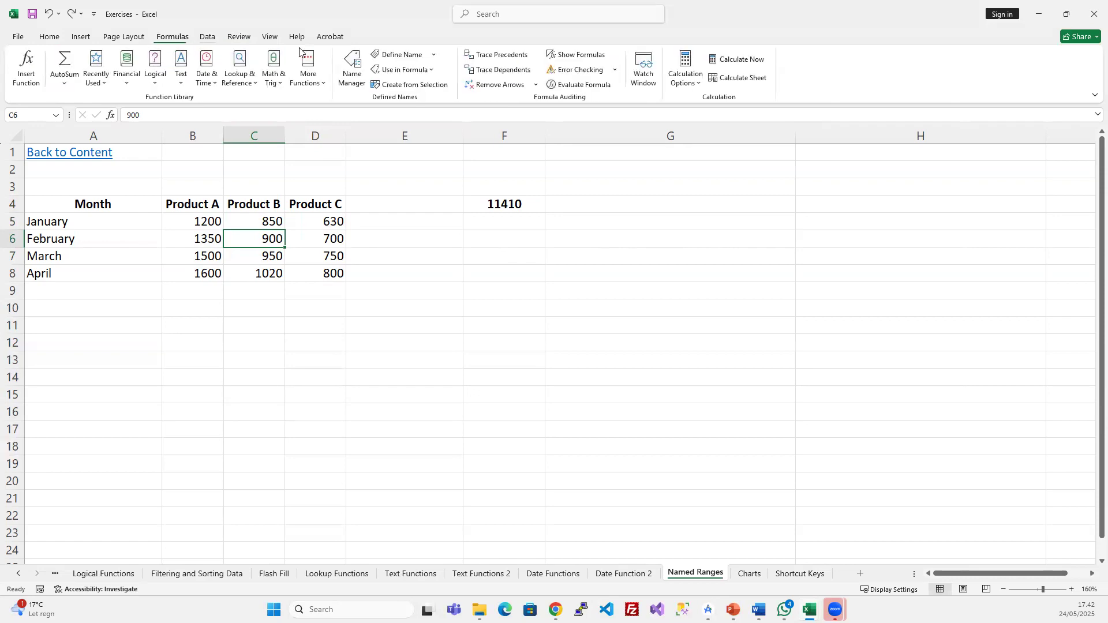
click(352, 68)
click(410, 285)
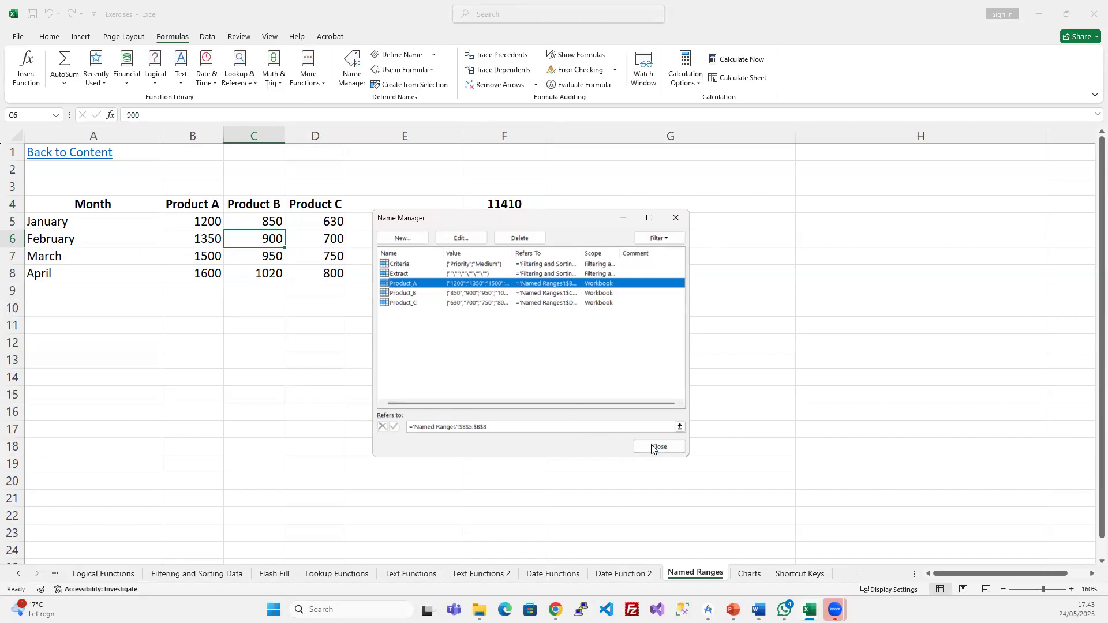
click(403, 294)
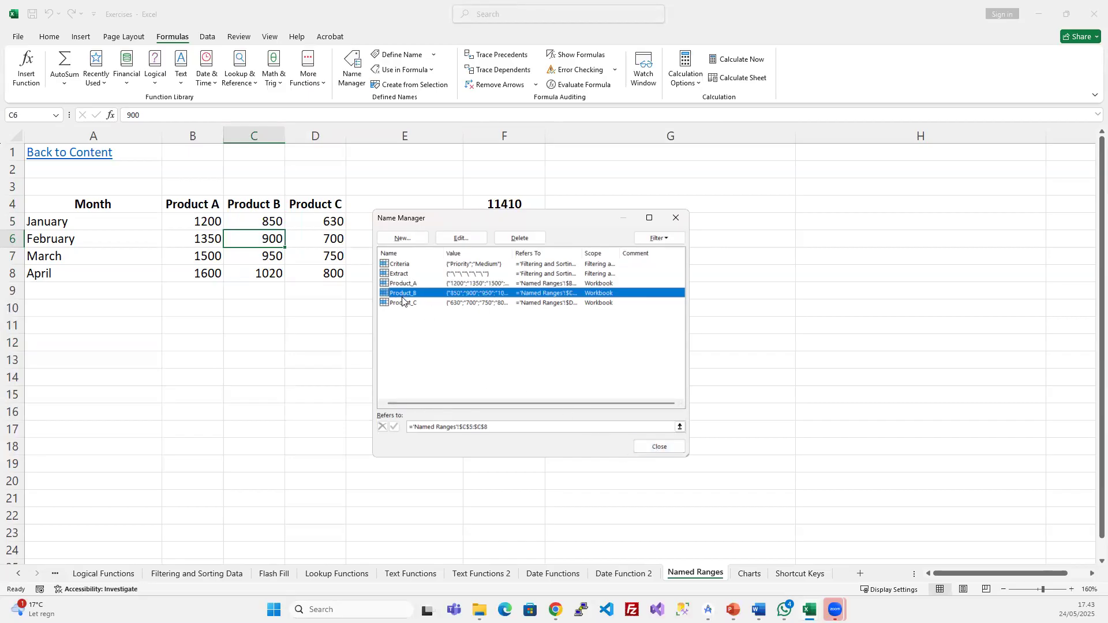
click(406, 283)
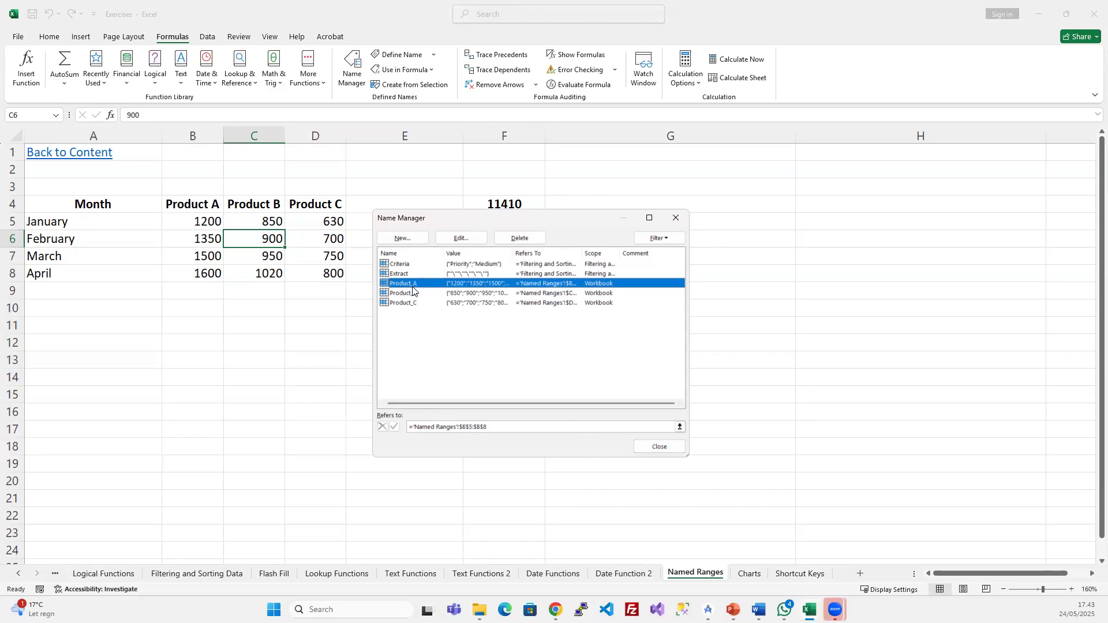
- Change Product_A to refer to ='Named Ranges'!$B$5:$B$15 and close Name Manager
click(480, 427)
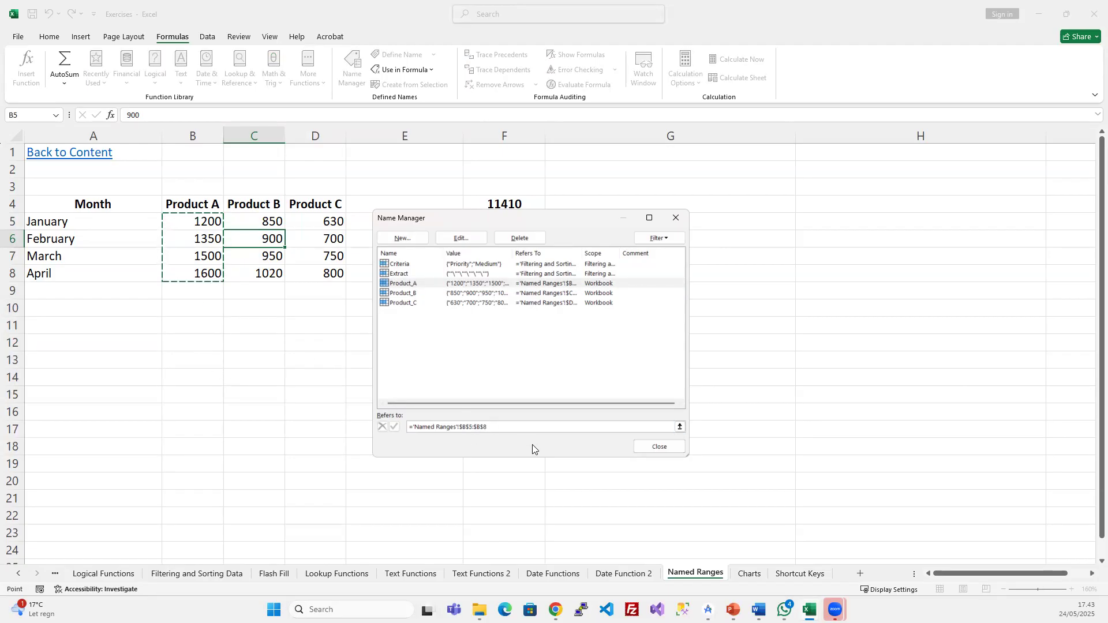
key(BackSpace)
text(15)
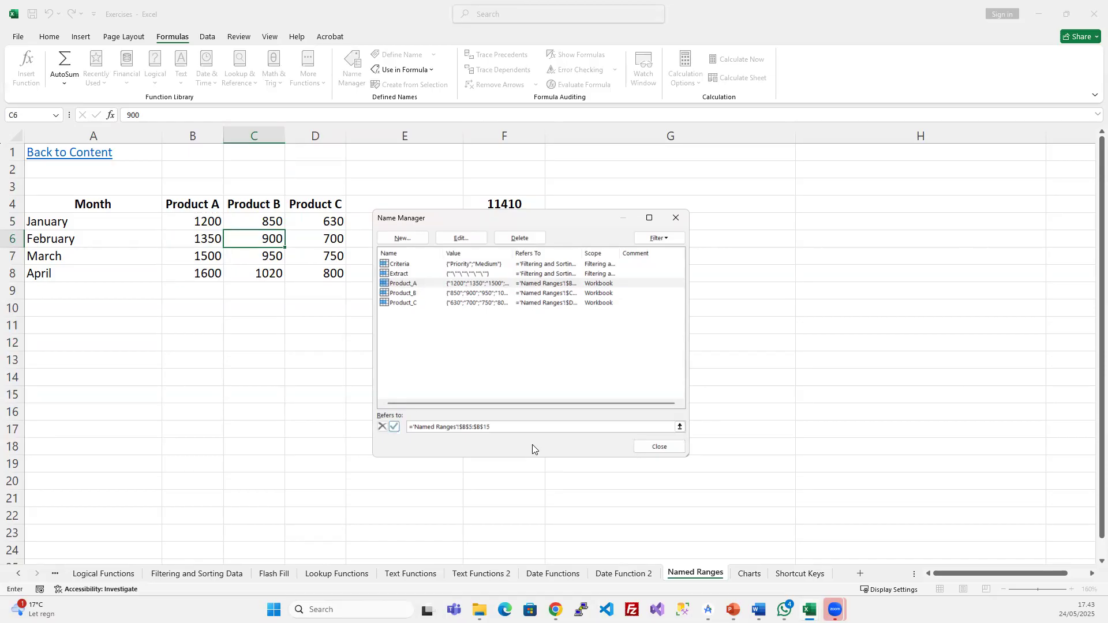
key(Return)
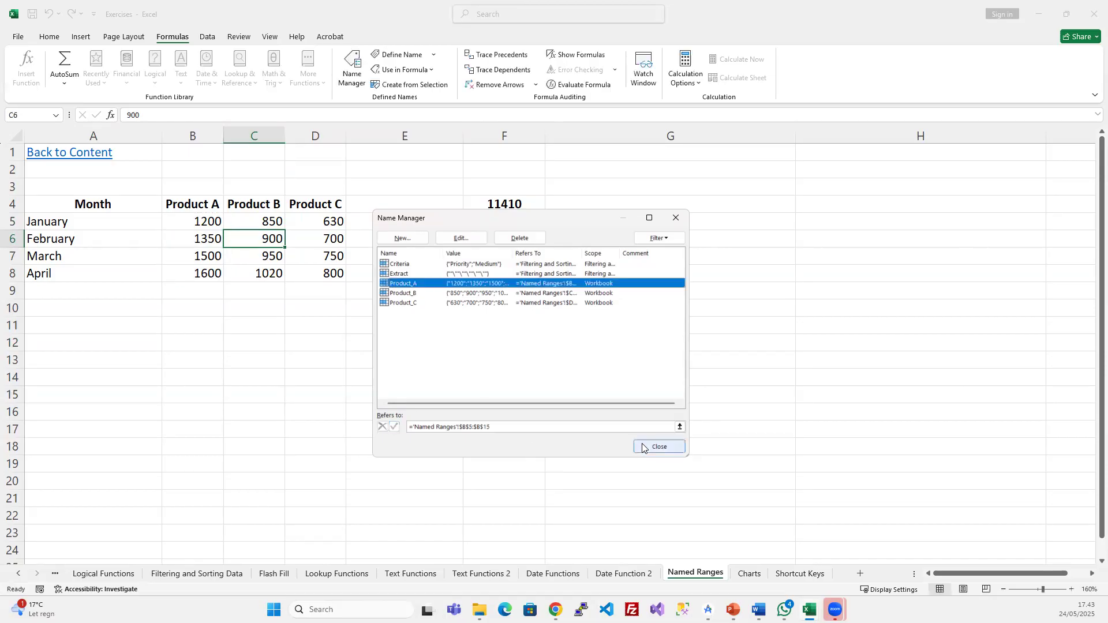
click(485, 427)
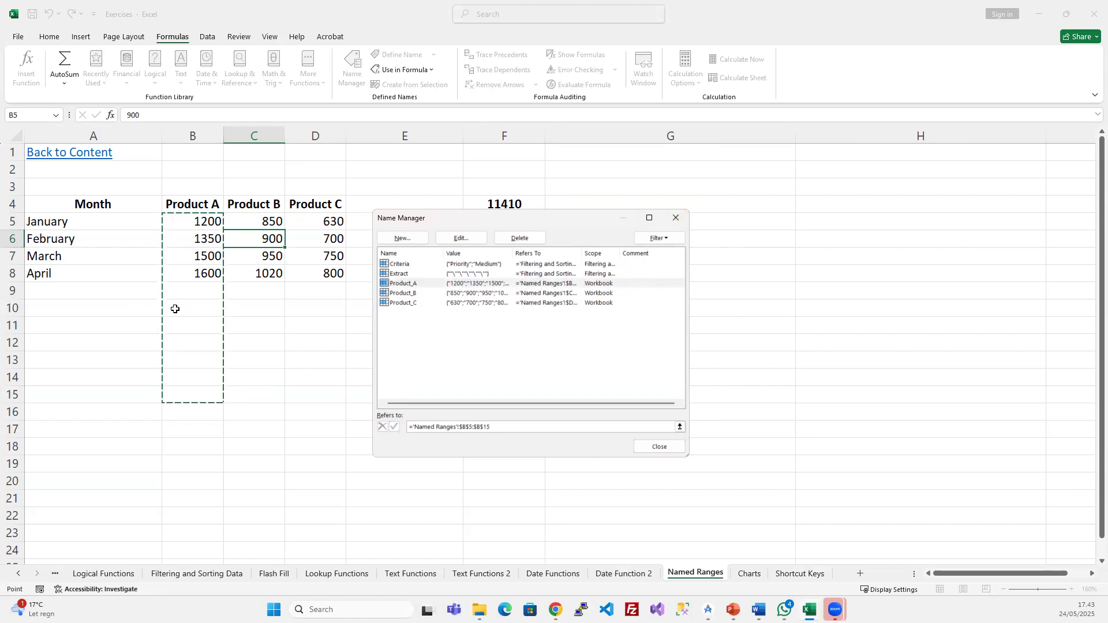
click(678, 219)
click(517, 362)
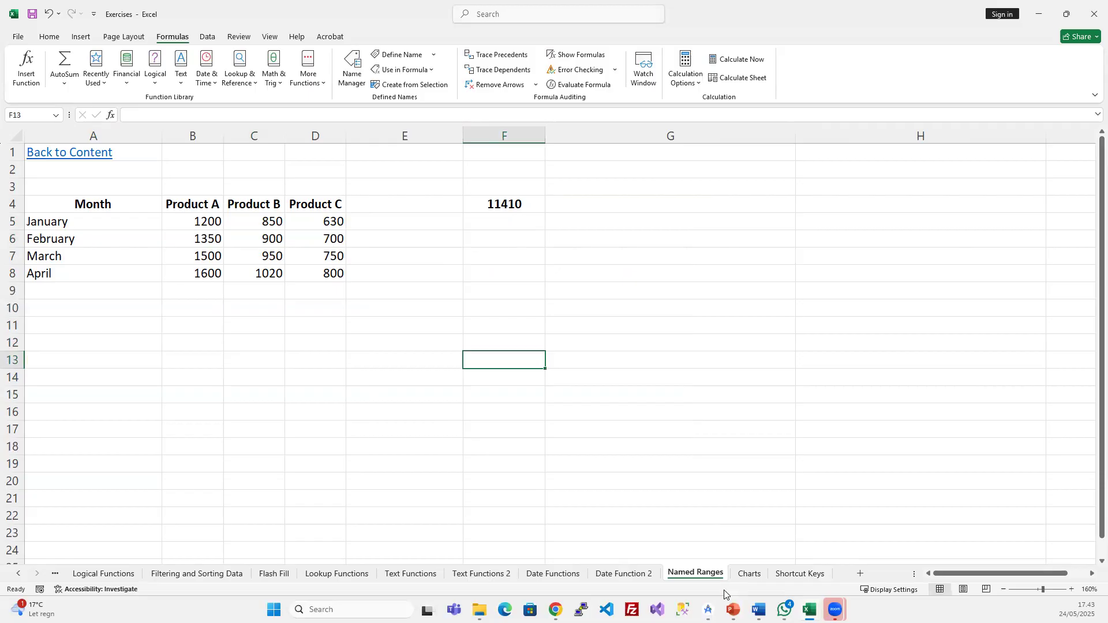
- Advance the PowerPoint slide show to the Formula Auditing Tools slide
key(alt+Tab)
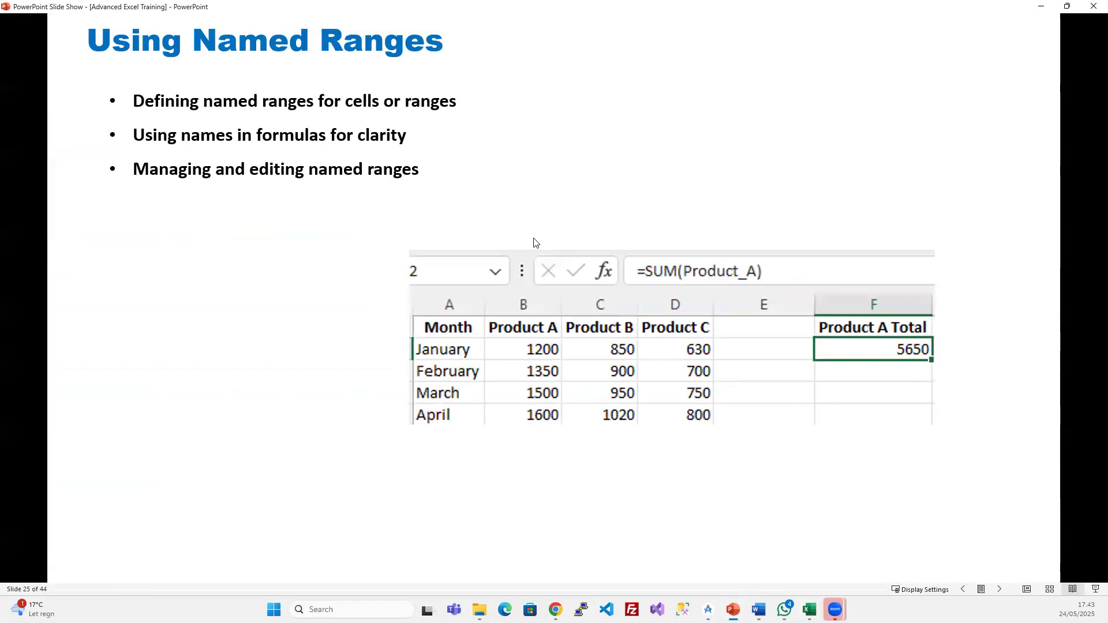
key(Right)
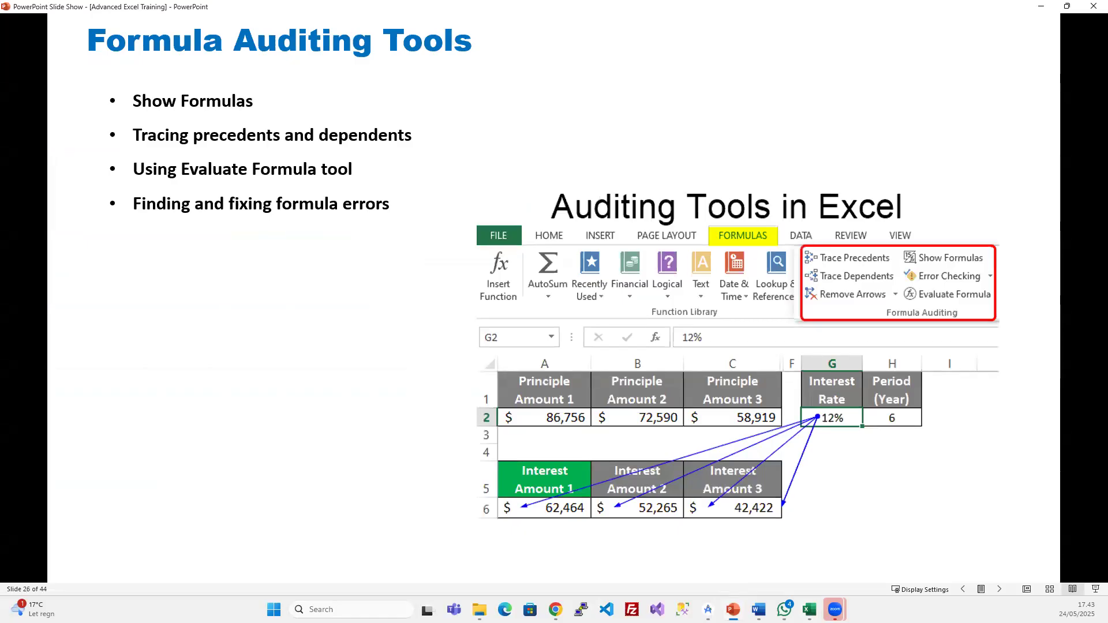
key(Right)
key(Left)
- Switch back to the Exercises Excel workbook and select cell E7
mouse_move(809, 609)
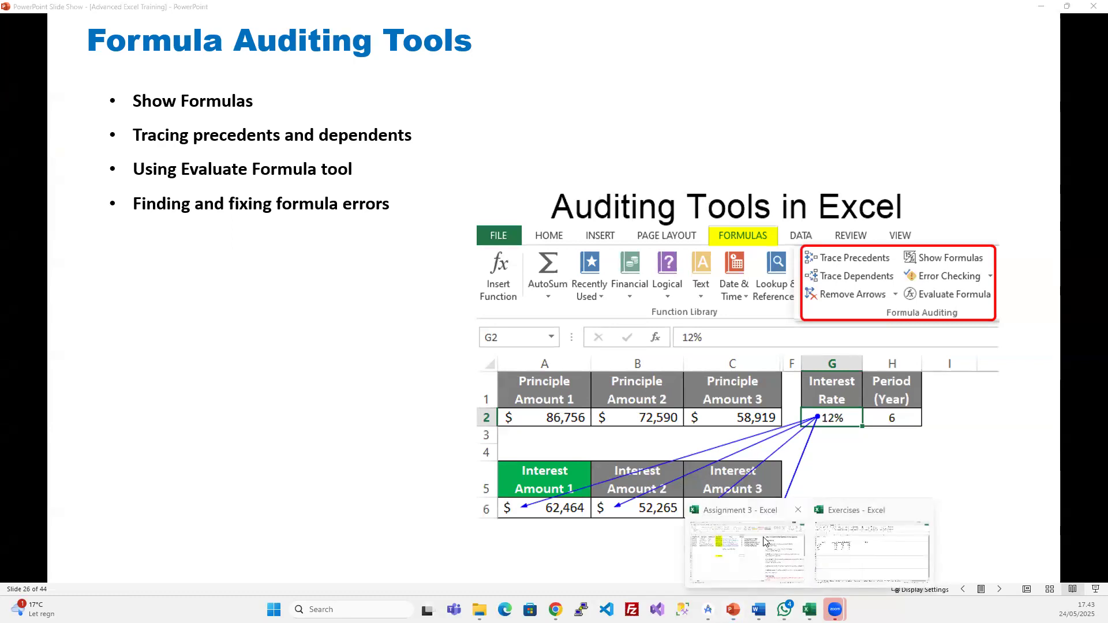
click(864, 553)
click(436, 252)
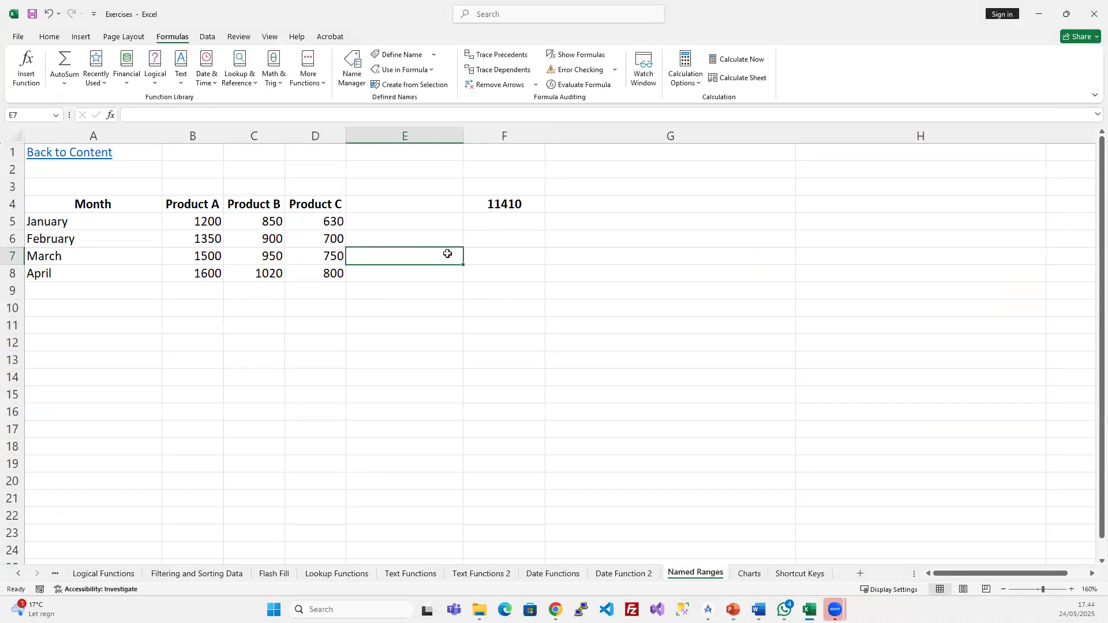
- Delete Product_A through Product_C in Name Manager and clear the broken #NAME? formula from F4
click(510, 206)
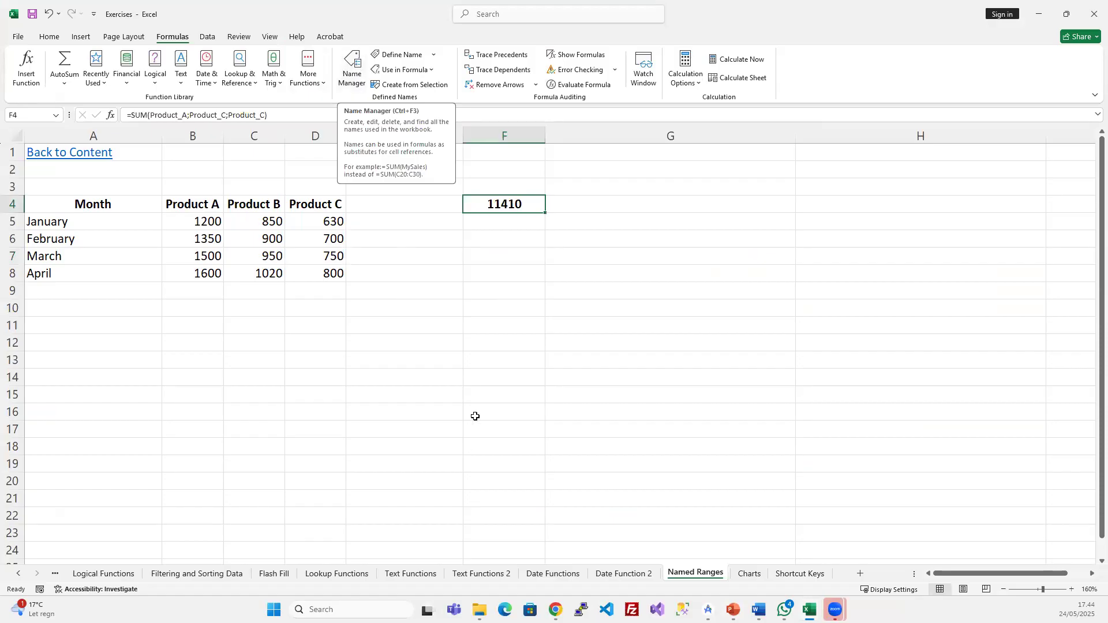
click(352, 67)
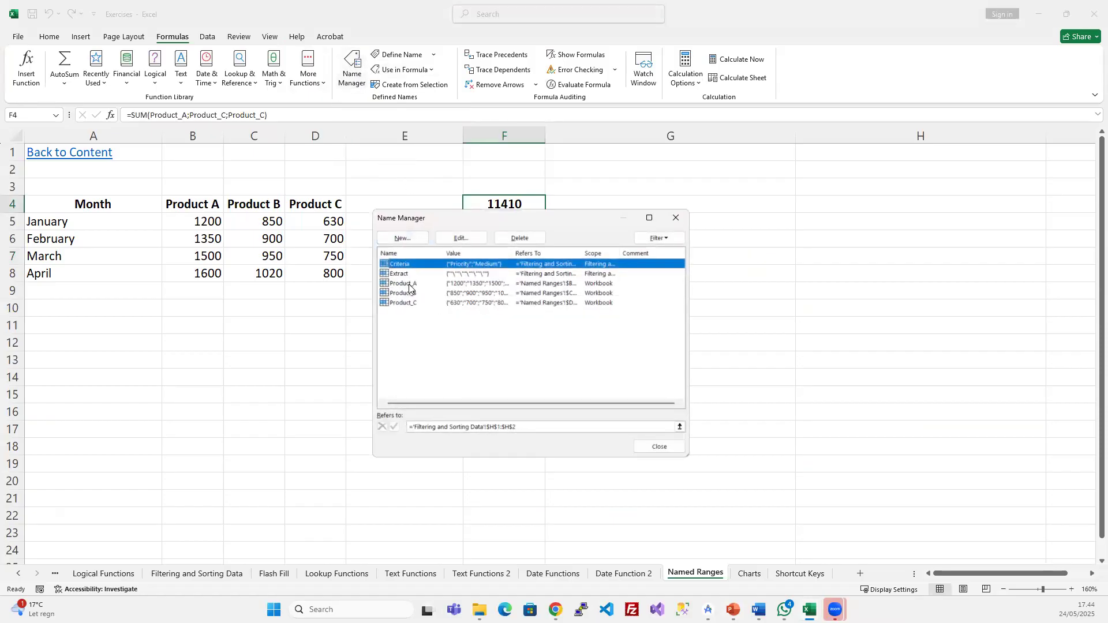
click(409, 285)
shift+click(404, 303)
click(526, 238)
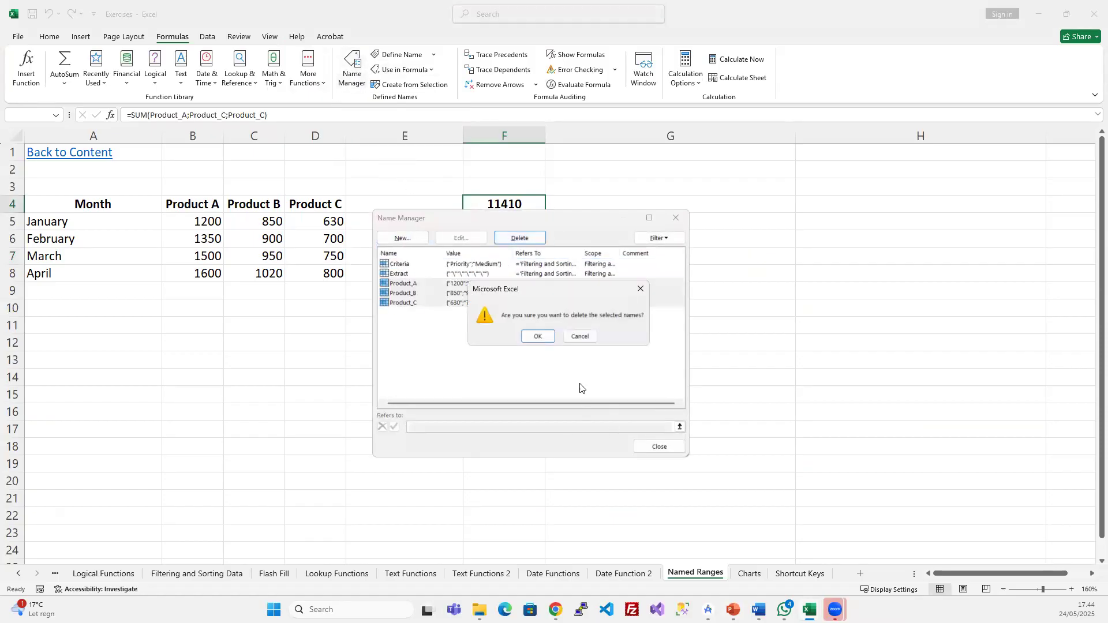
click(537, 337)
click(675, 218)
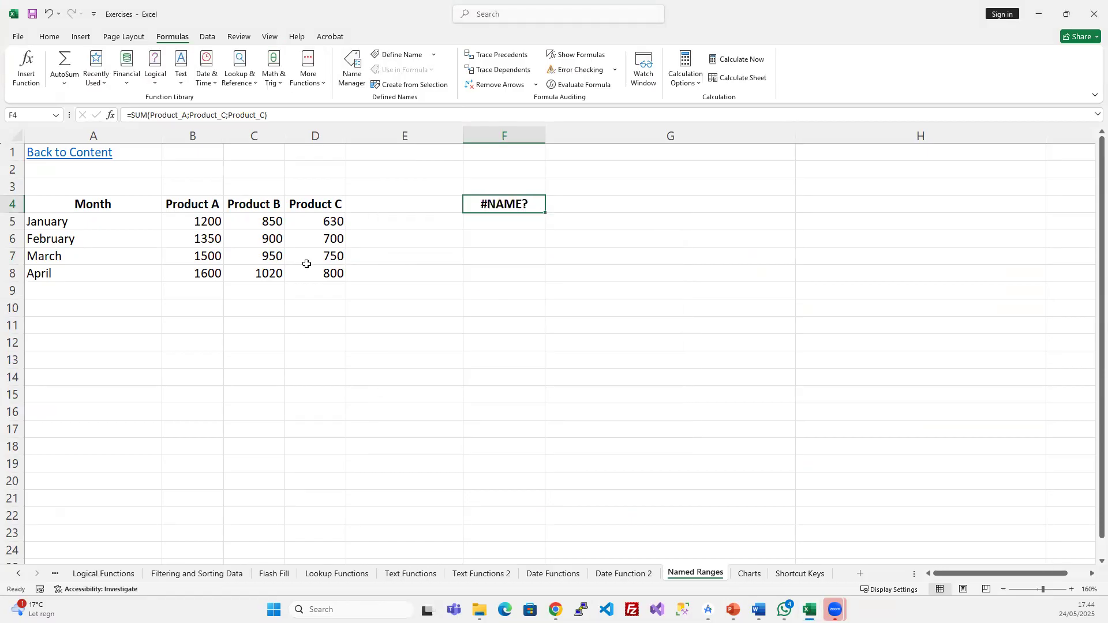
key(Delete)
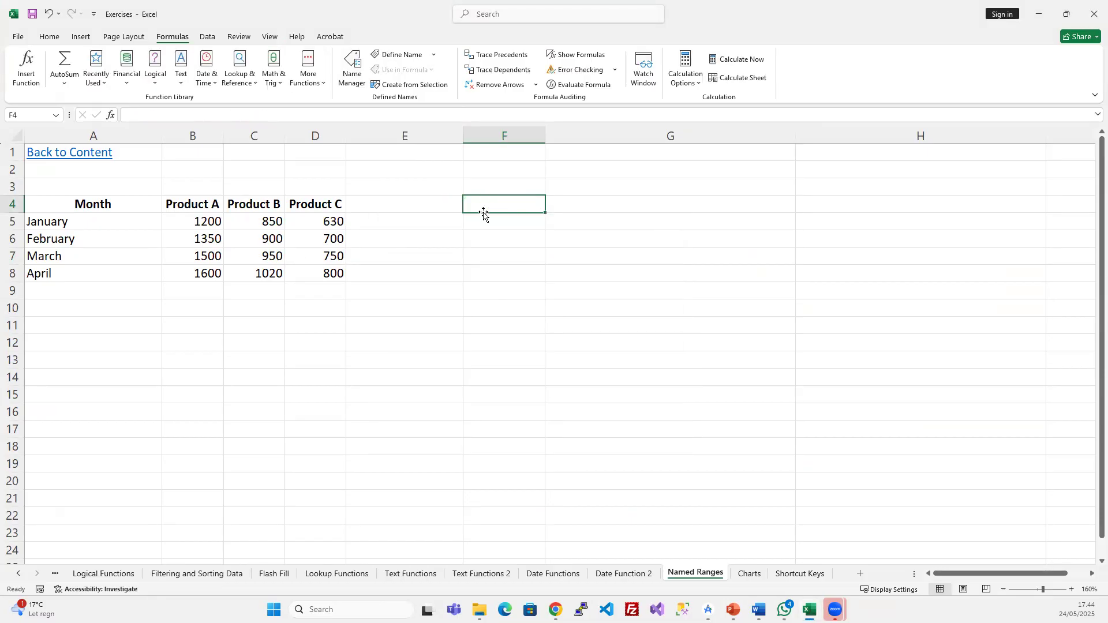
- Enter =SUM(B5:D8) in F4, totalling 12250
text(=SUM()
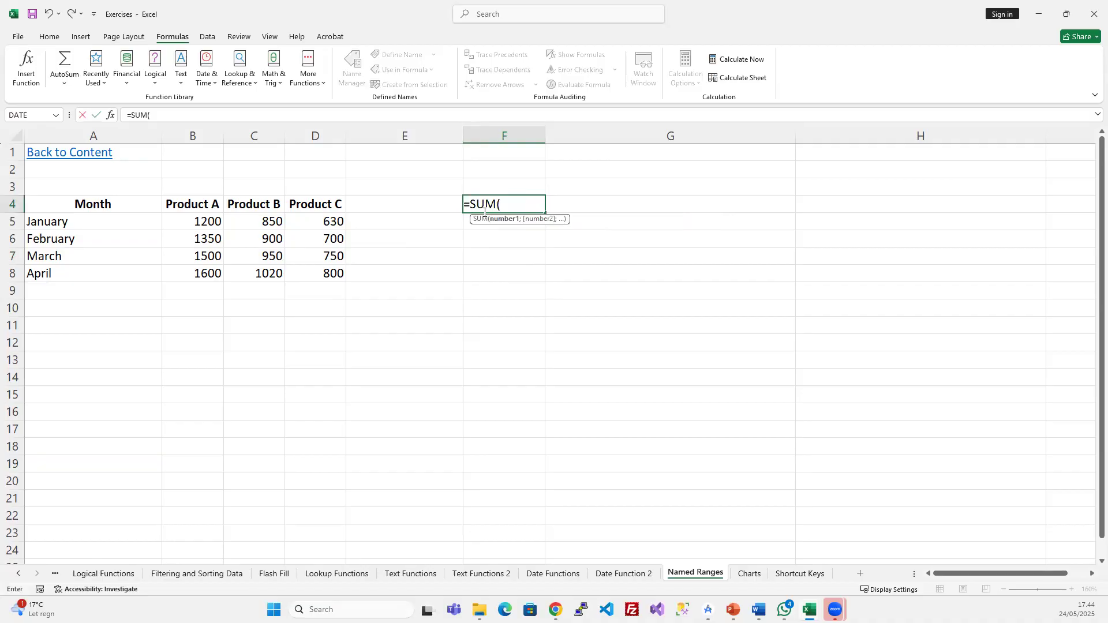
drag(204, 219, 318, 275)
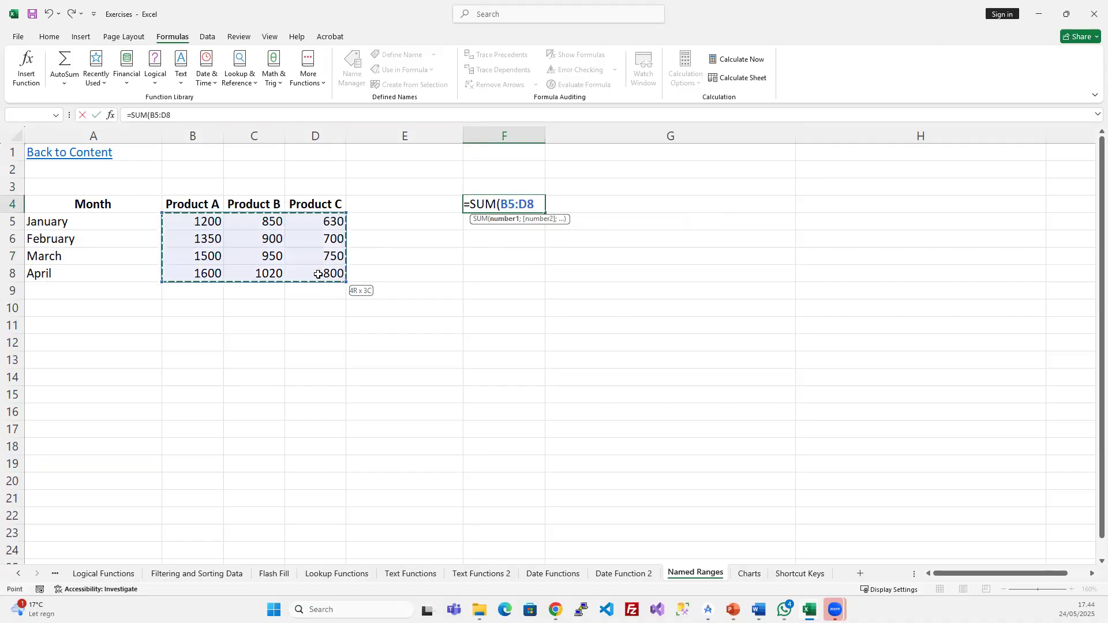
text())
key(Return)
click(520, 206)
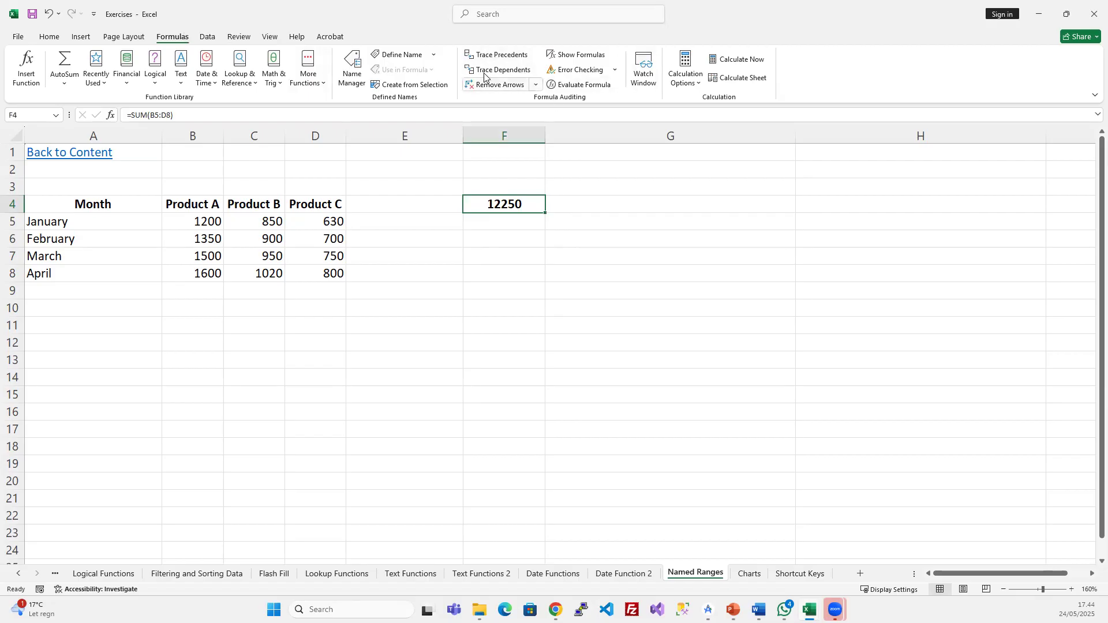
- Trace the precedents of F4, then enter 500 in B9
click(511, 60)
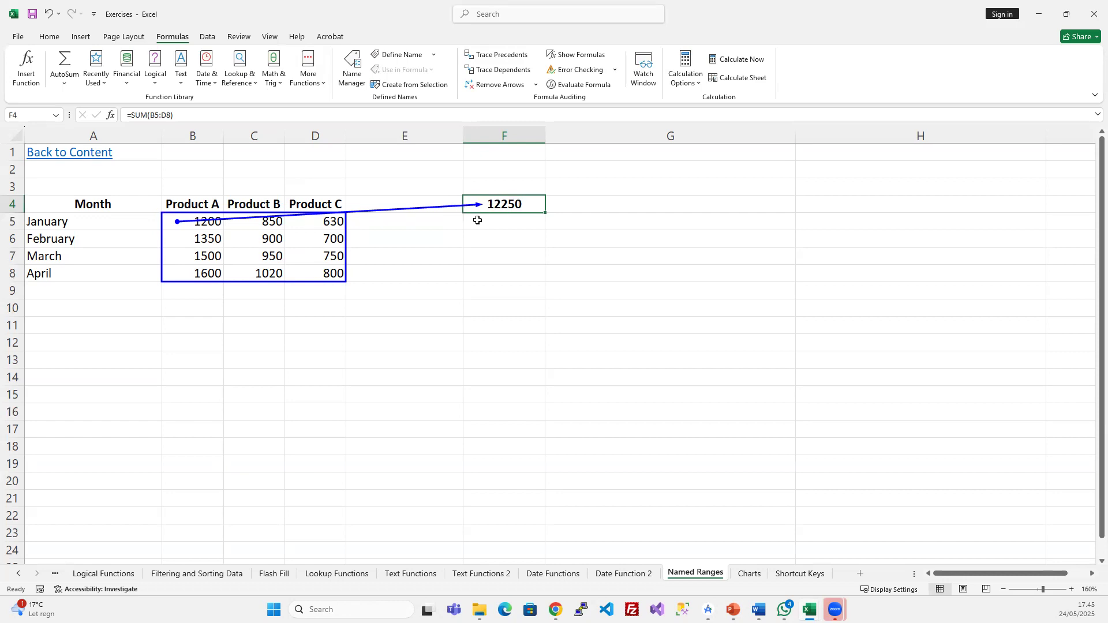
click(202, 291)
text(500)
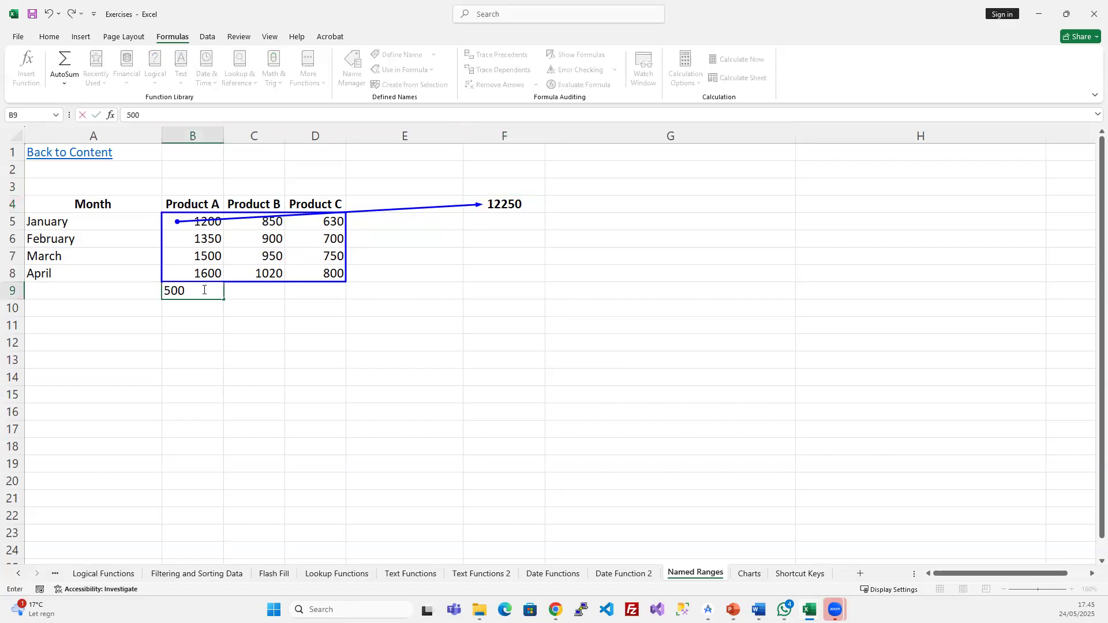
key(Return)
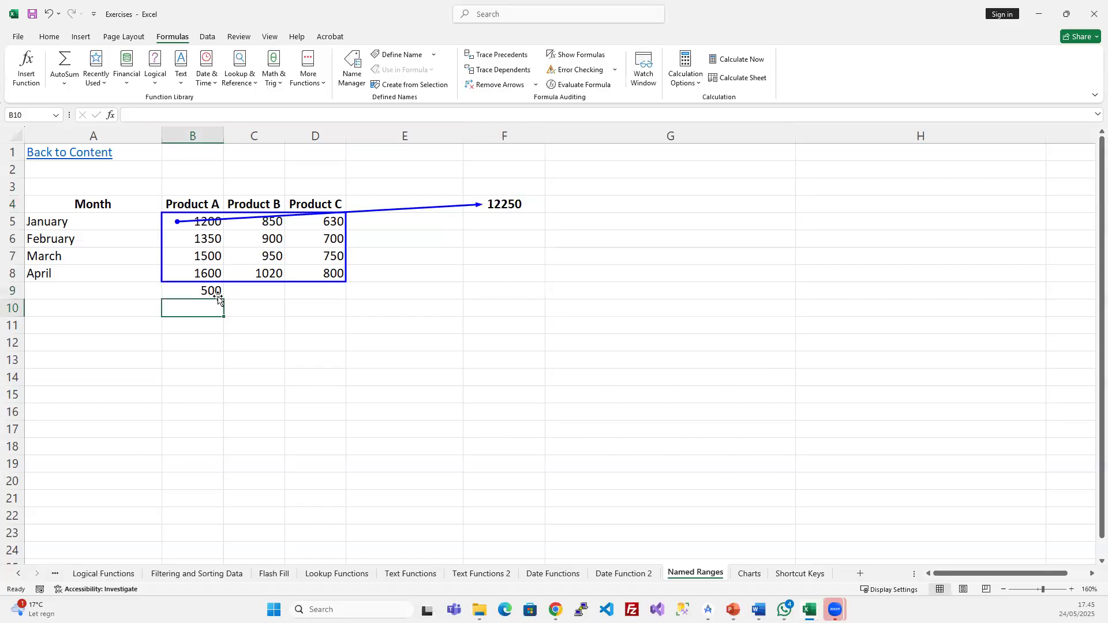
- Enter 4000 in B10 and extend F4's formula to =SUM(B5:D10), giving 16750
text(4000)
key(Return)
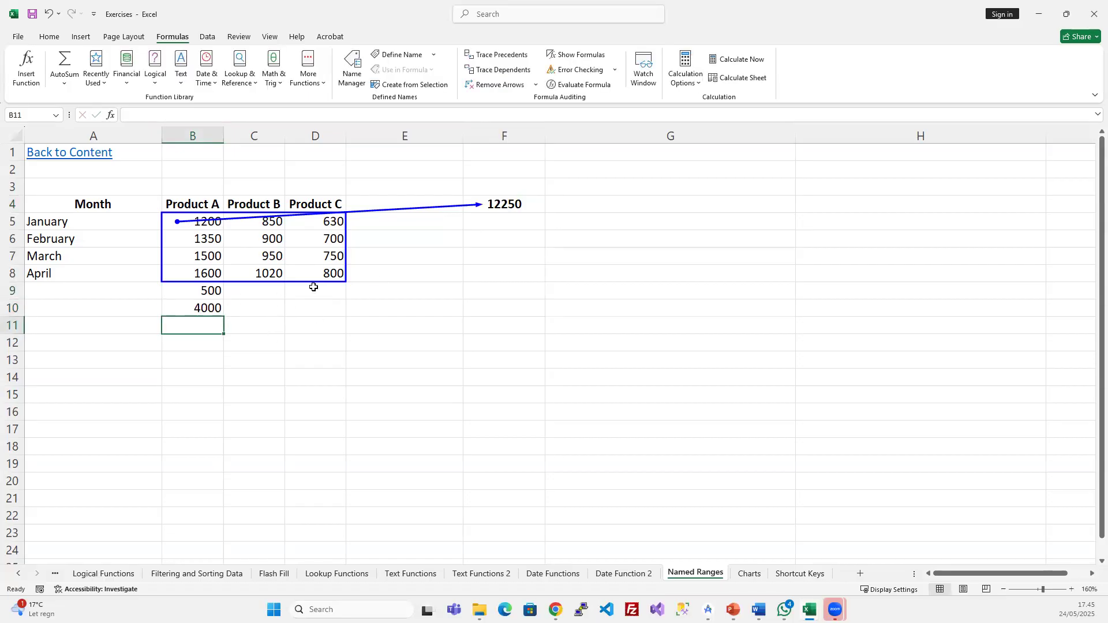
click(500, 203)
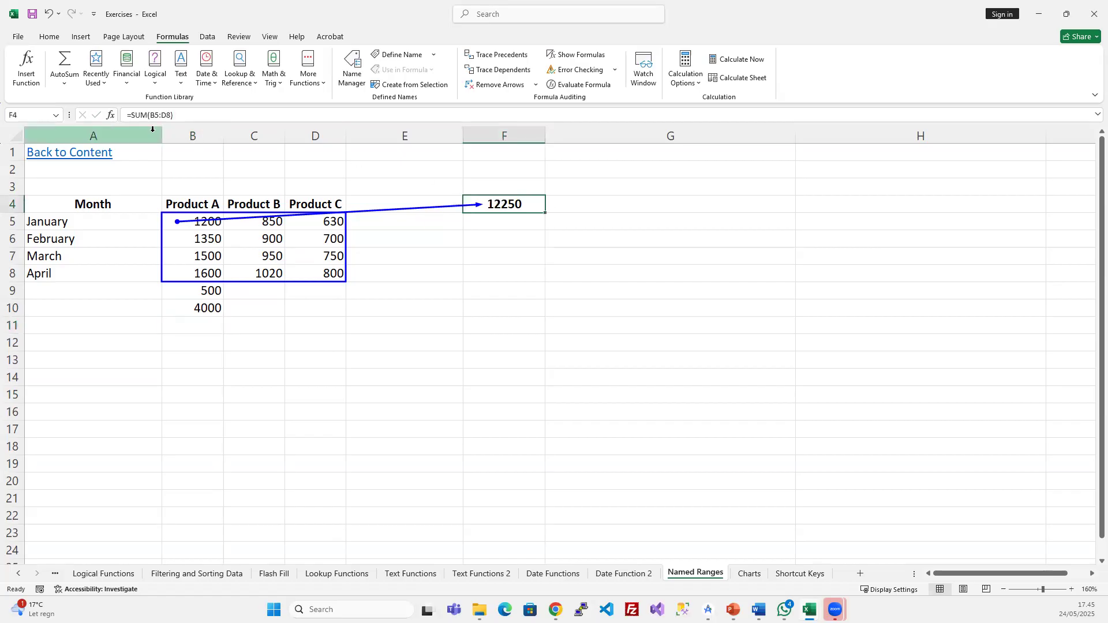
click(162, 116)
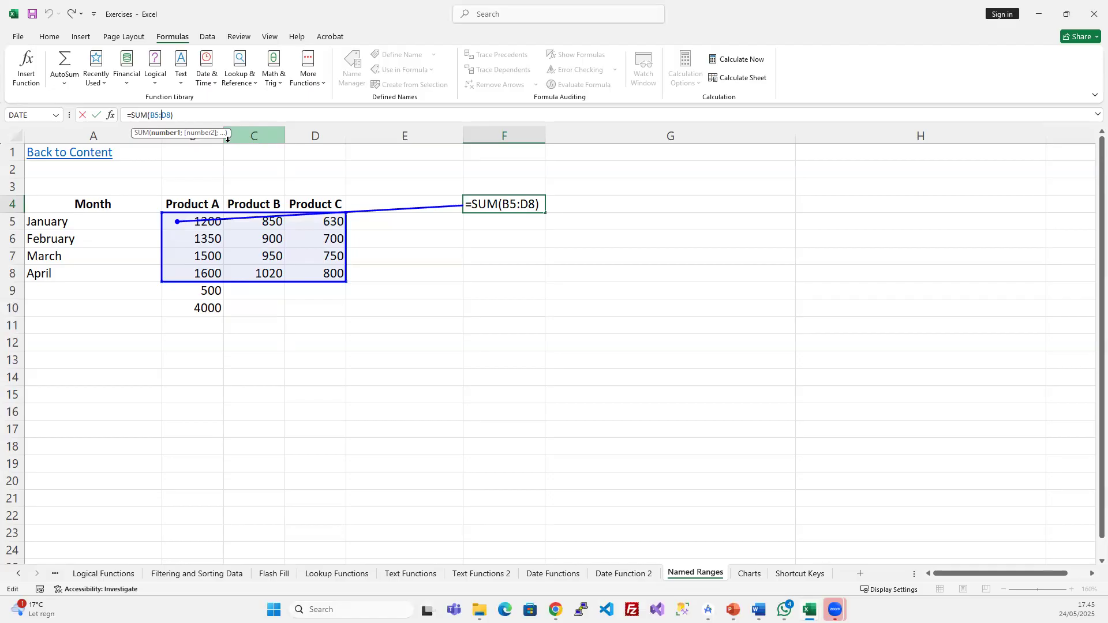
key(BackSpace)
key(BackSpace)
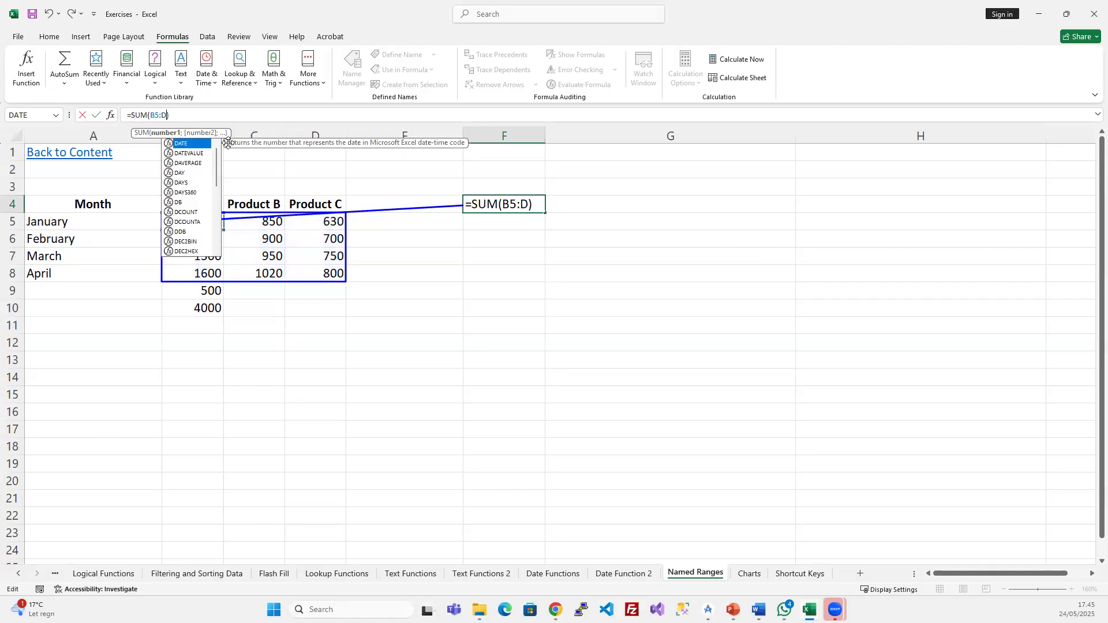
text(10))
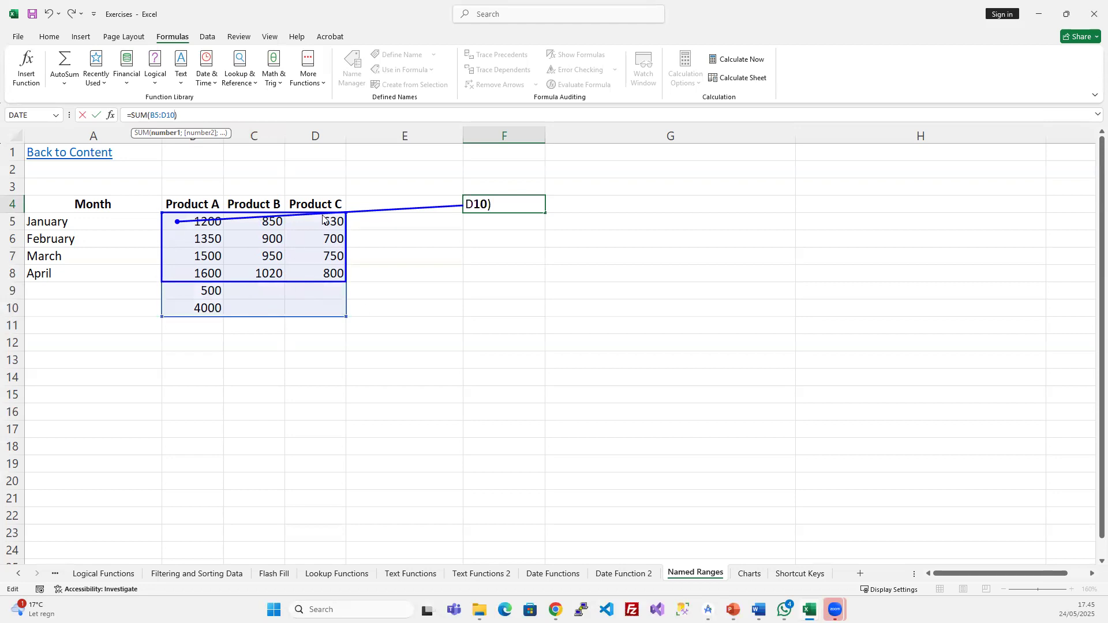
key(Return)
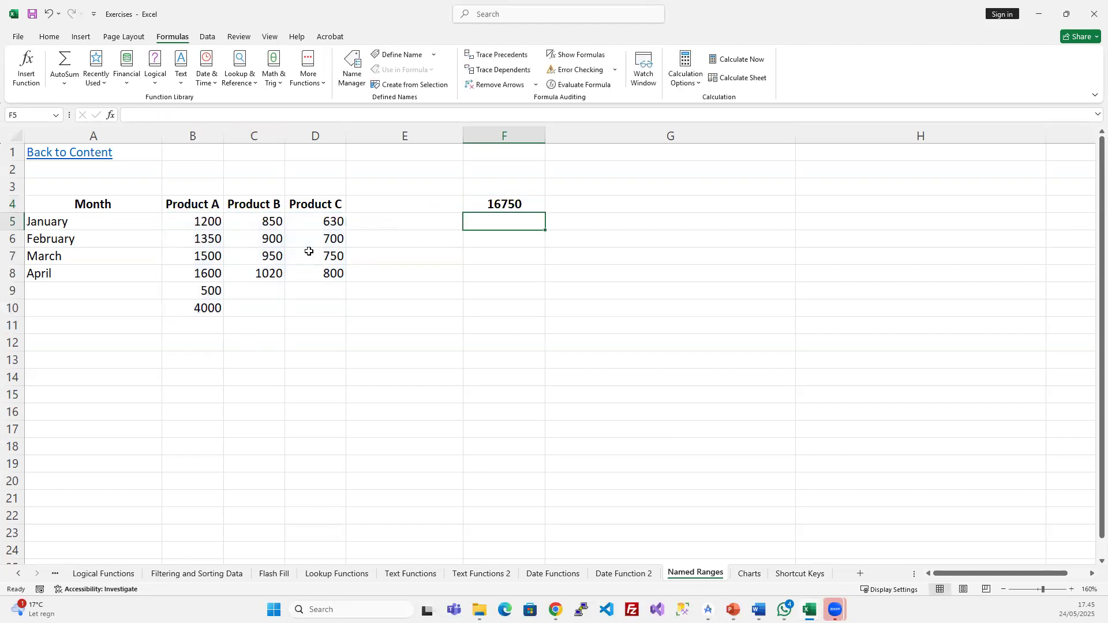
- Trace the precedents of the 16750 total to mark B5:D10
click(508, 205)
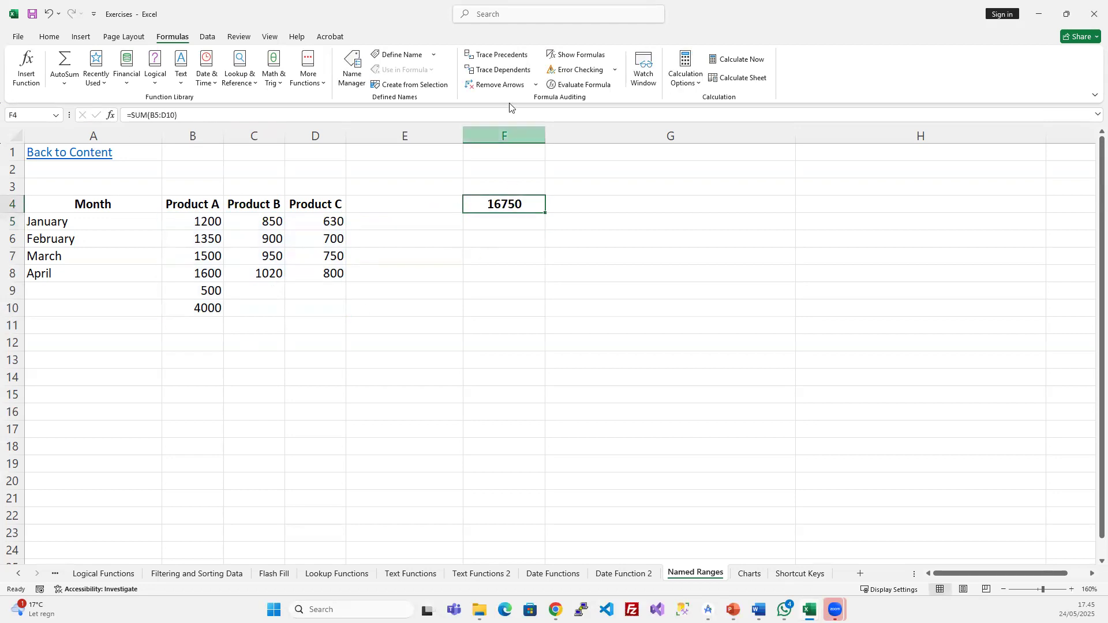
click(505, 58)
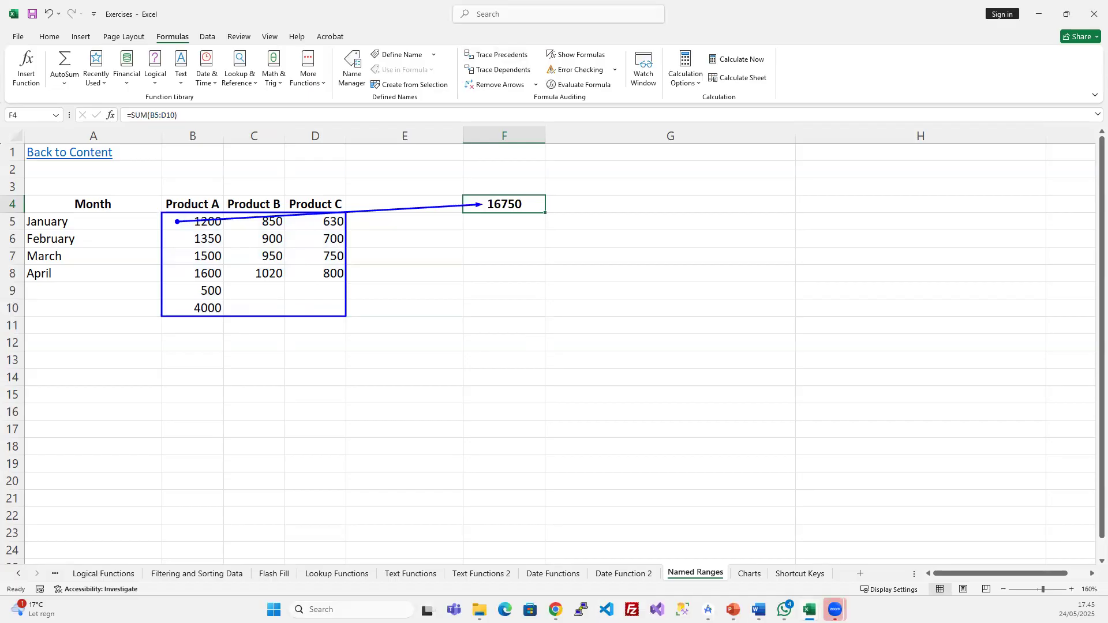
mouse_move(810, 609)
click(744, 548)
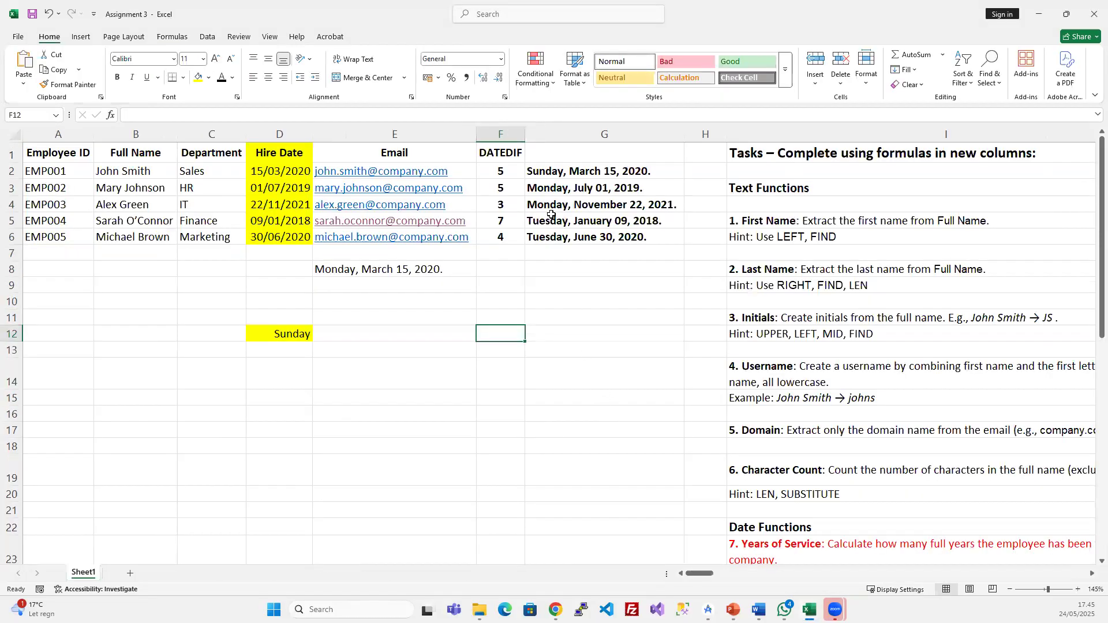
click(551, 222)
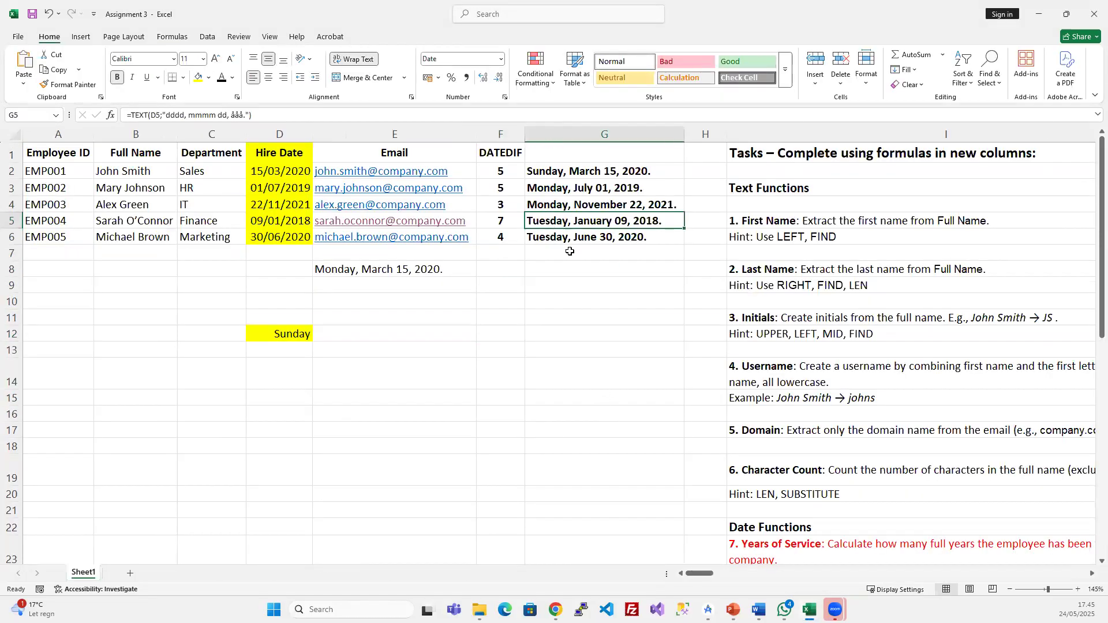
click(267, 335)
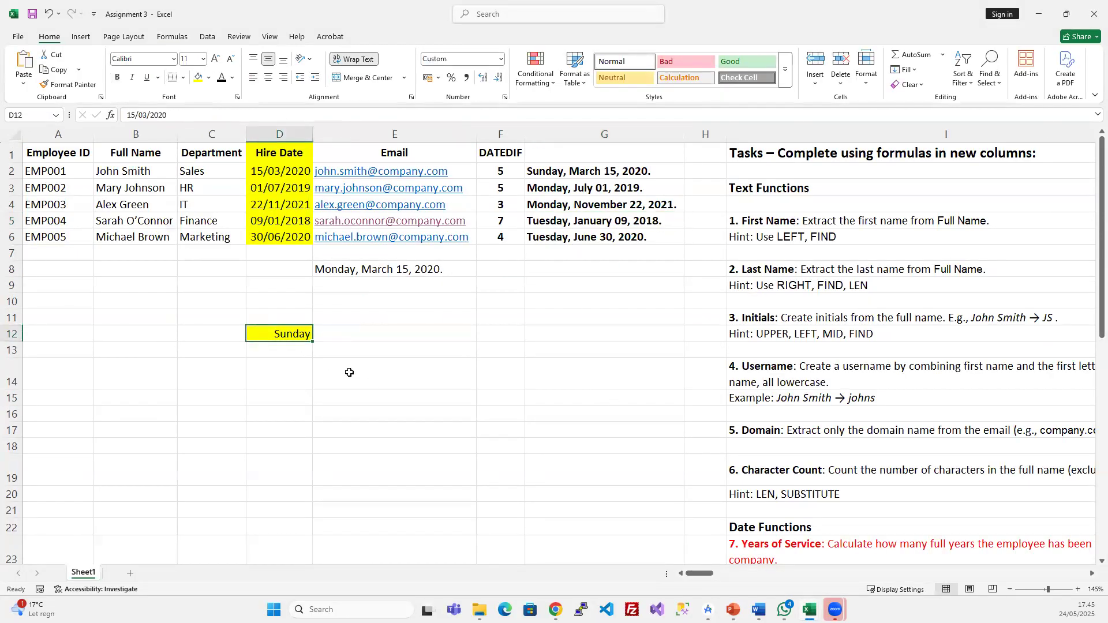
click(172, 36)
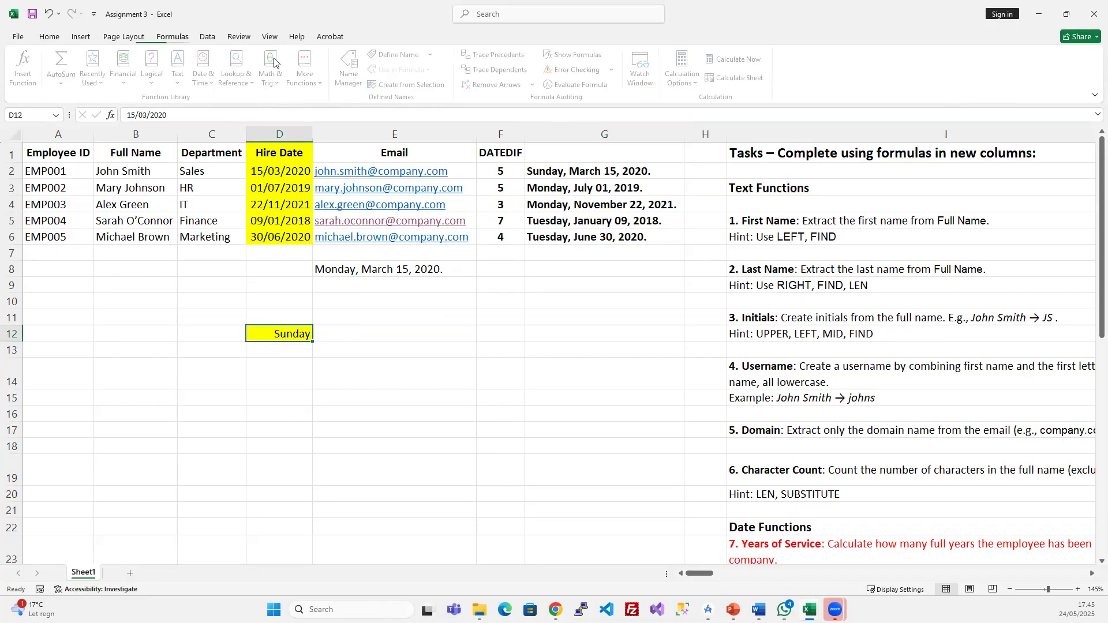
click(502, 56)
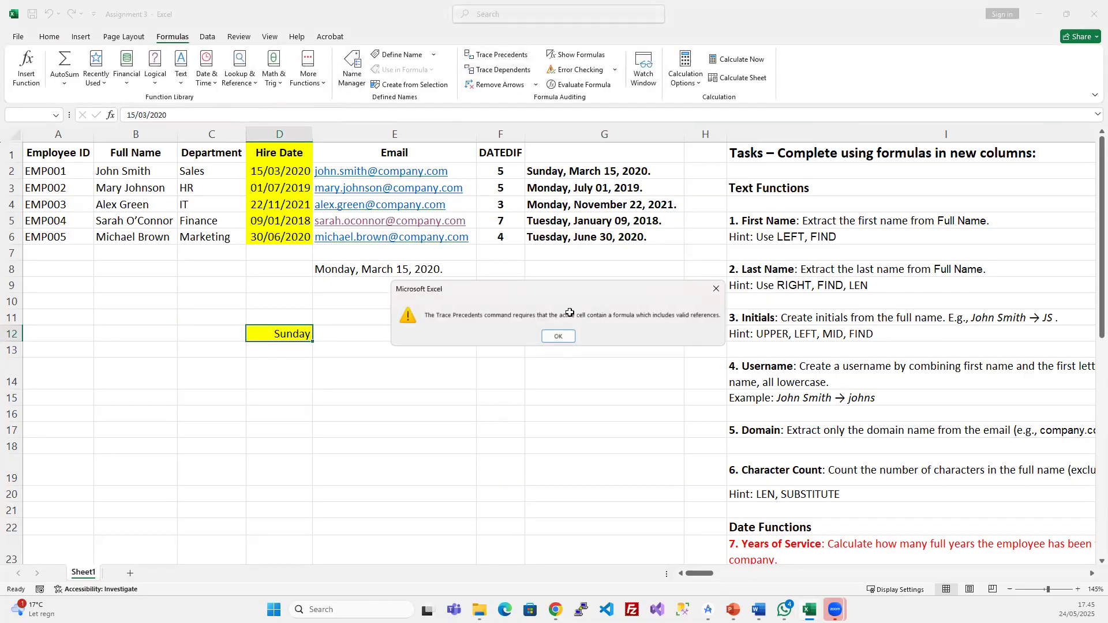
click(560, 336)
click(363, 268)
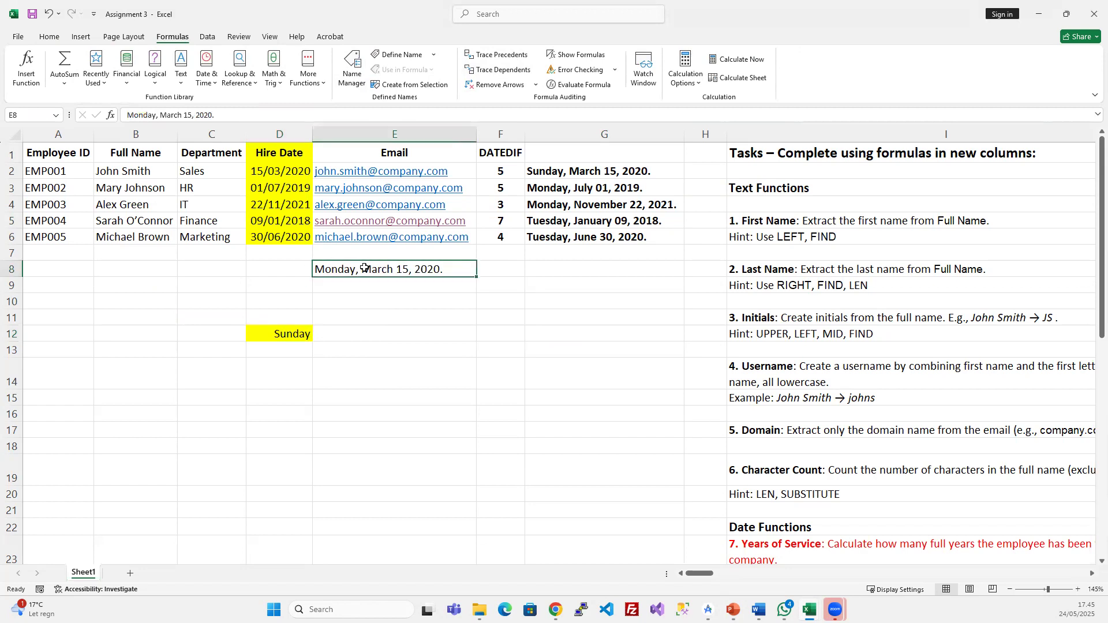
click(544, 235)
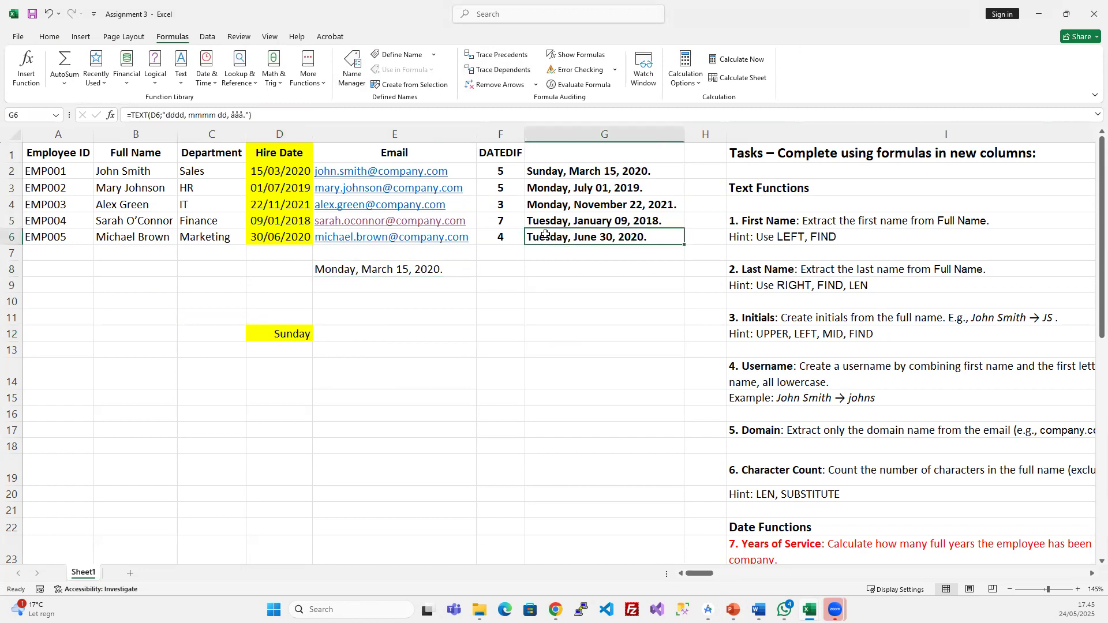
click(499, 56)
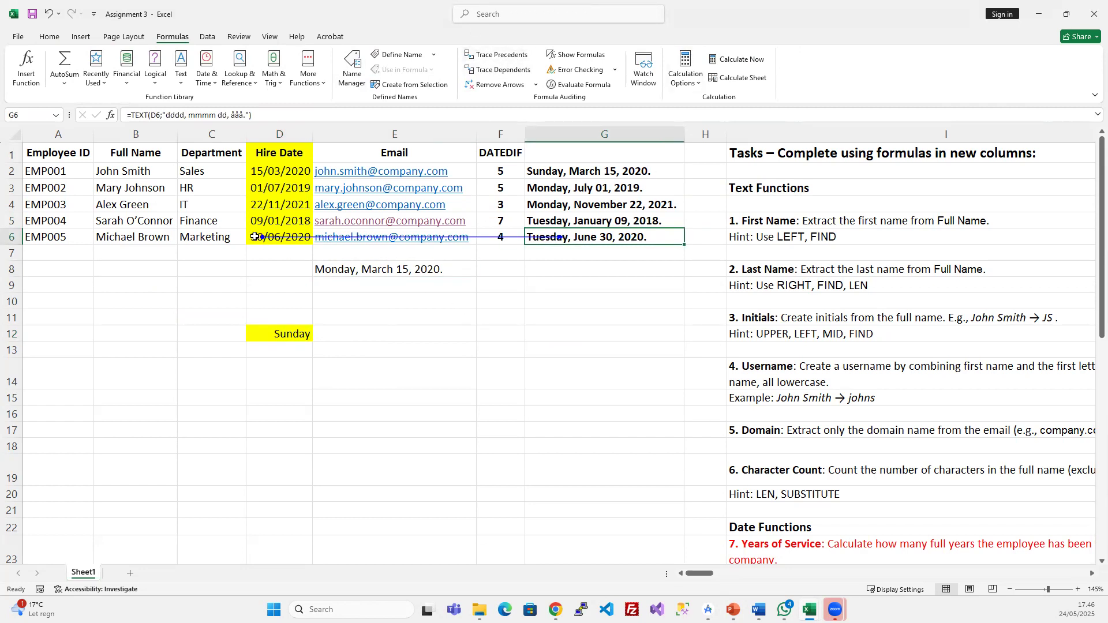
ctrl+scroll(294, 243, up, 1)
ctrl+scroll(294, 243, up, 2)
ctrl+scroll(162, 181, down, 1)
click(139, 186)
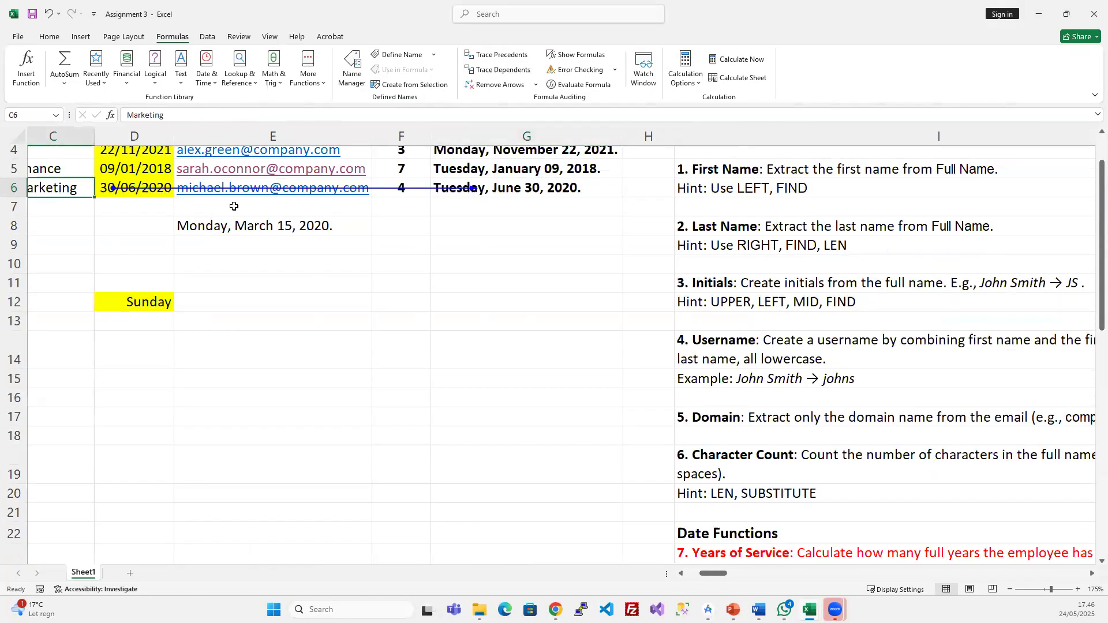
key(Right)
key(Right)
key(Right)
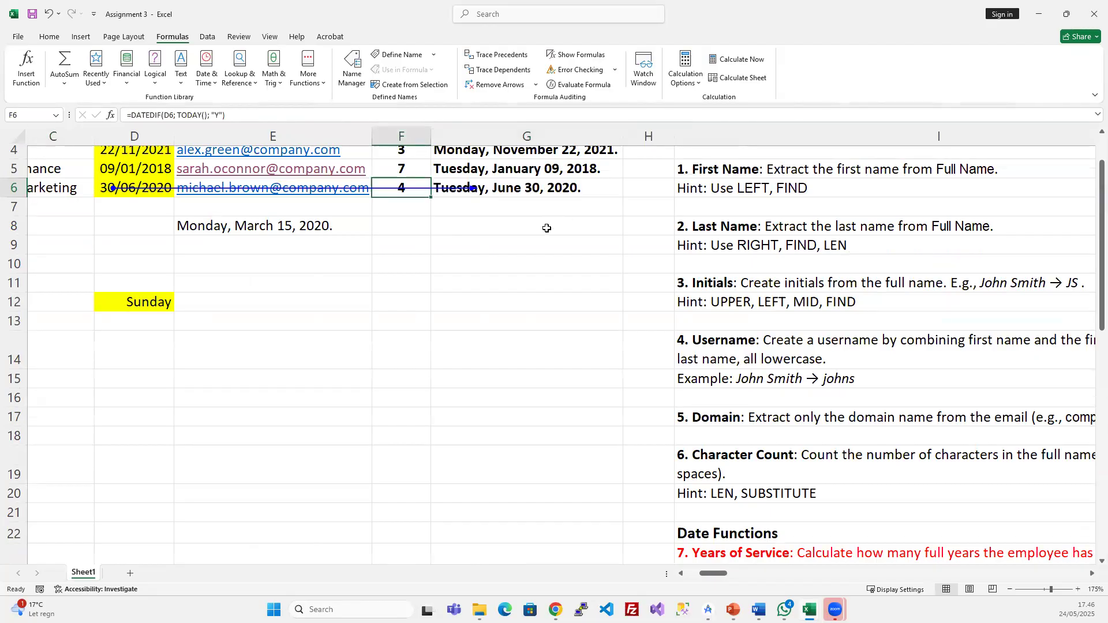
scroll(547, 228, up, 1)
scroll(546, 228, left, 2)
key(Right)
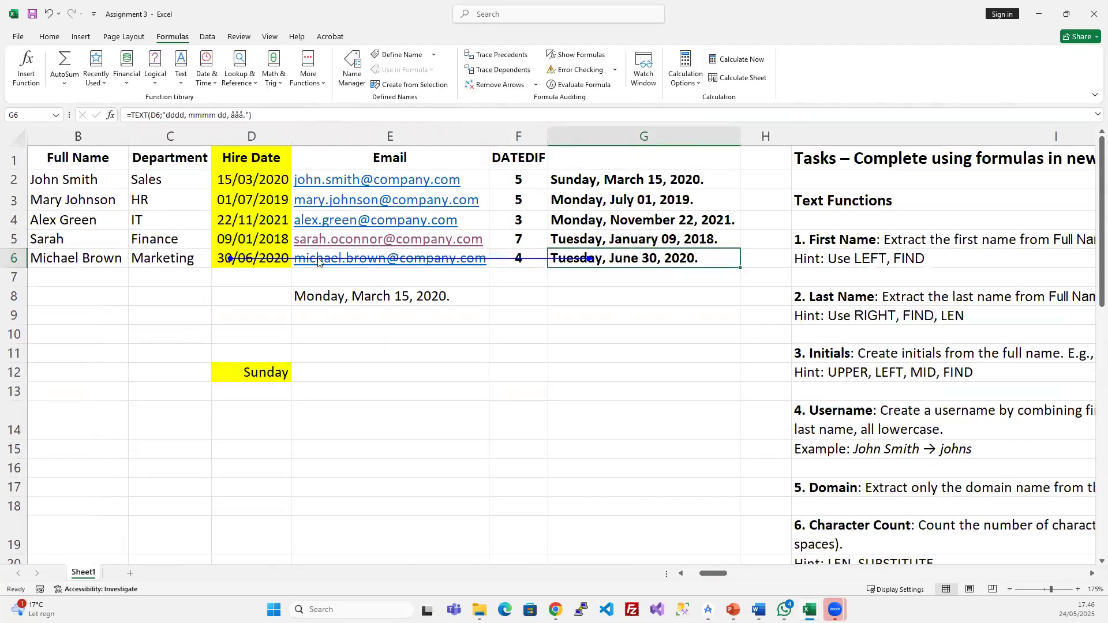
ctrl+scroll(440, 287, down, 2)
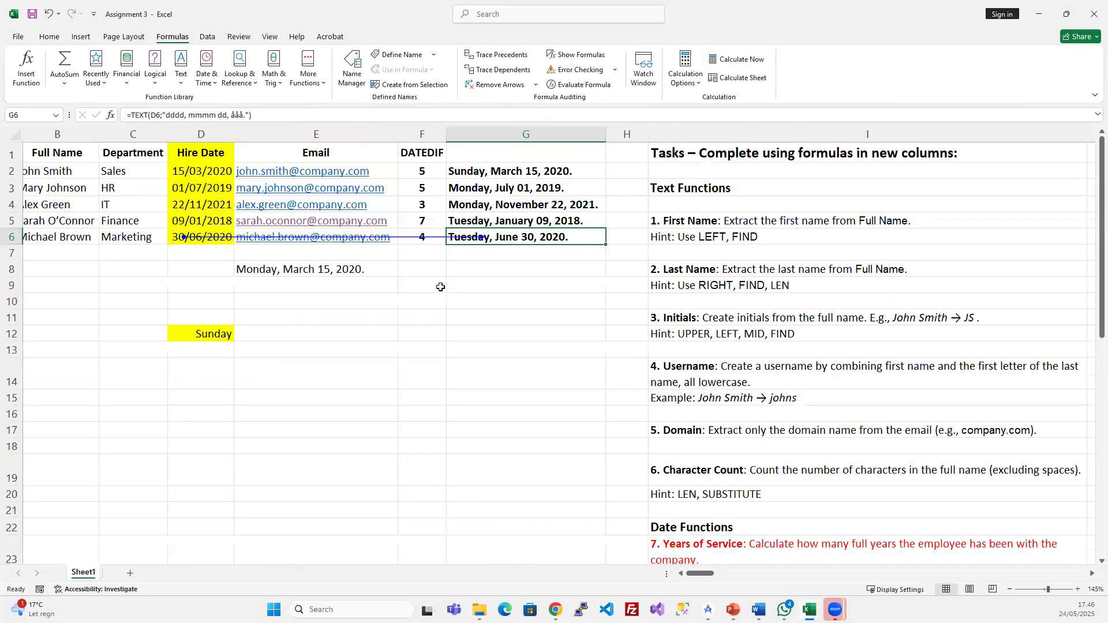
click(491, 85)
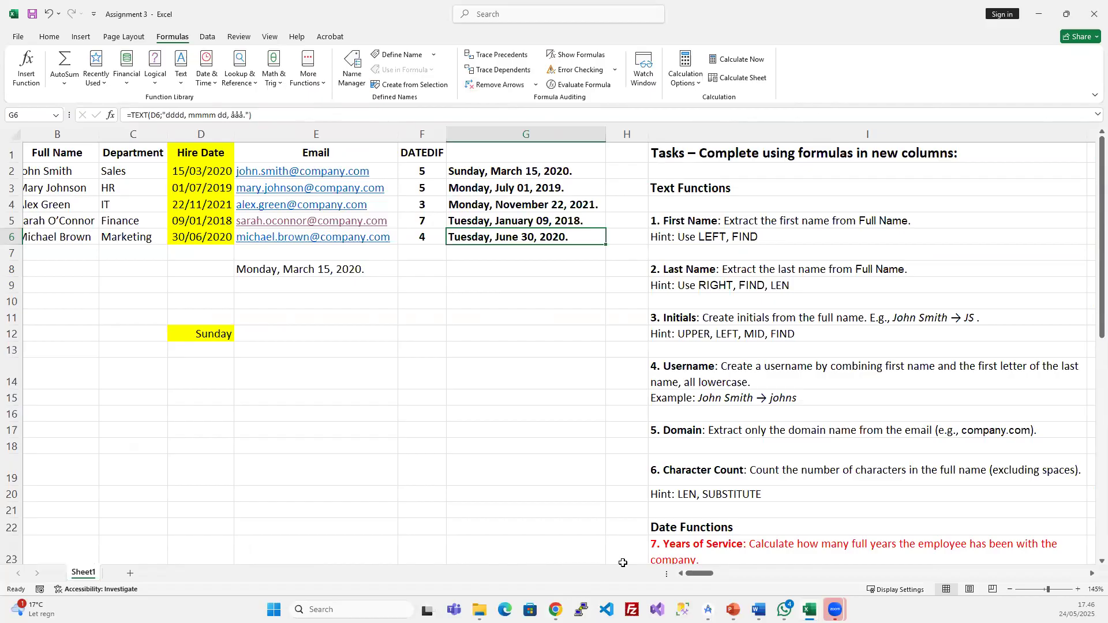
click(809, 609)
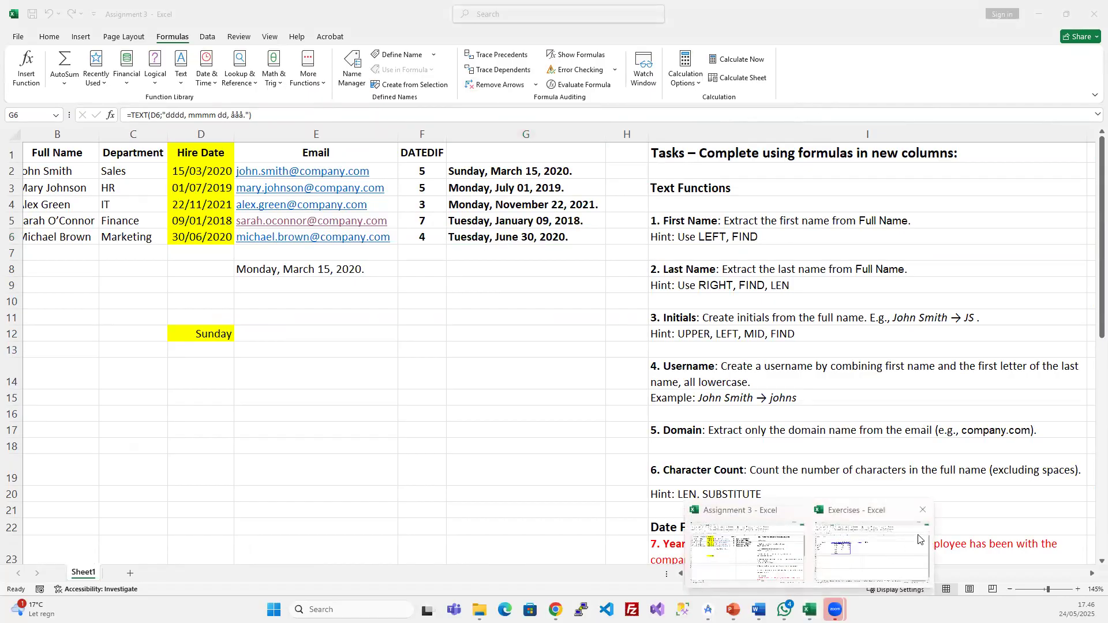
click(842, 555)
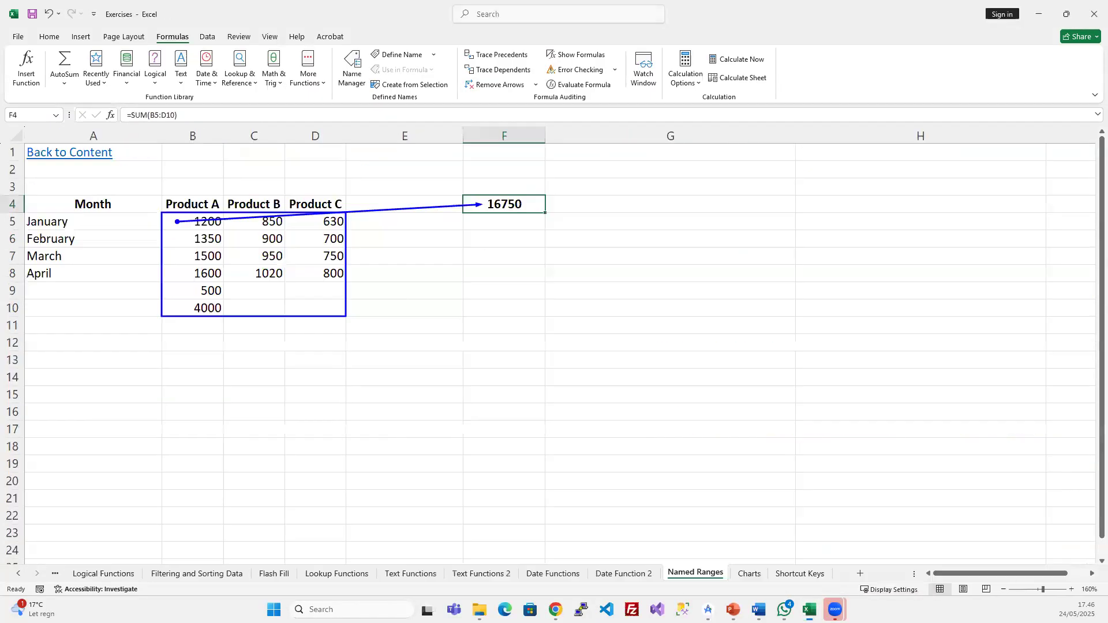
- Remove the precedent arrows, trace dependents of F4 (none) and C5, then clear them
click(487, 86)
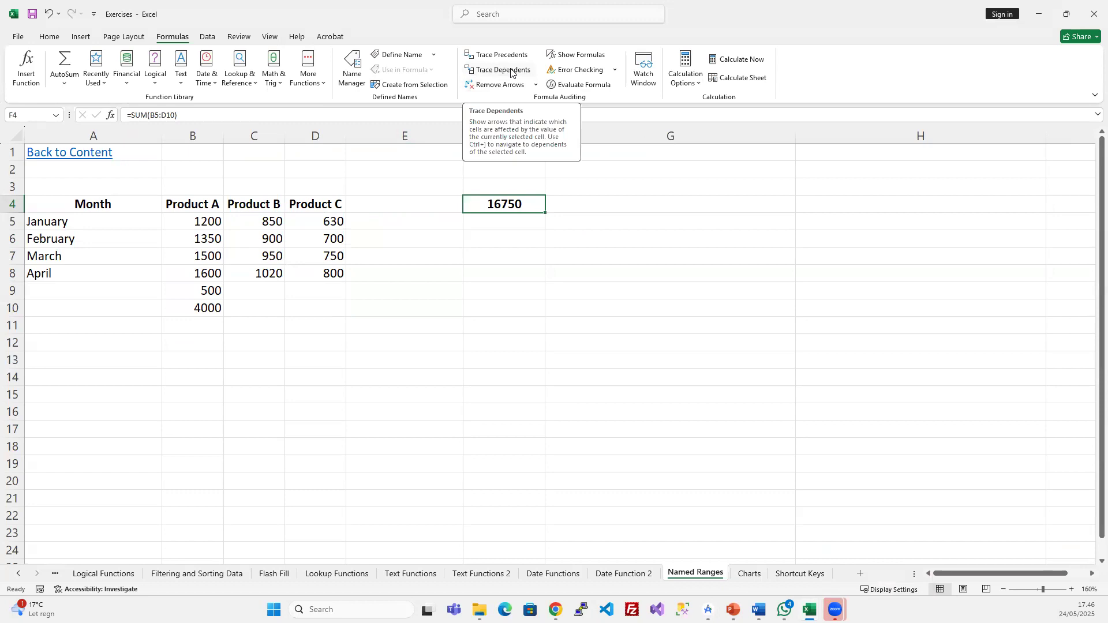
click(511, 70)
click(557, 334)
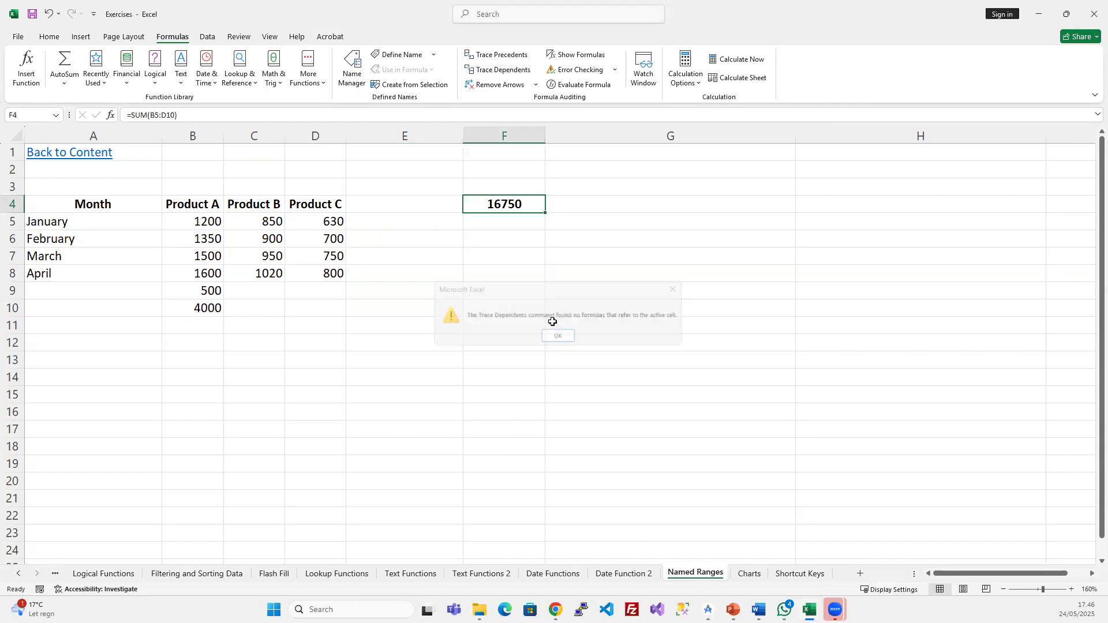
click(249, 224)
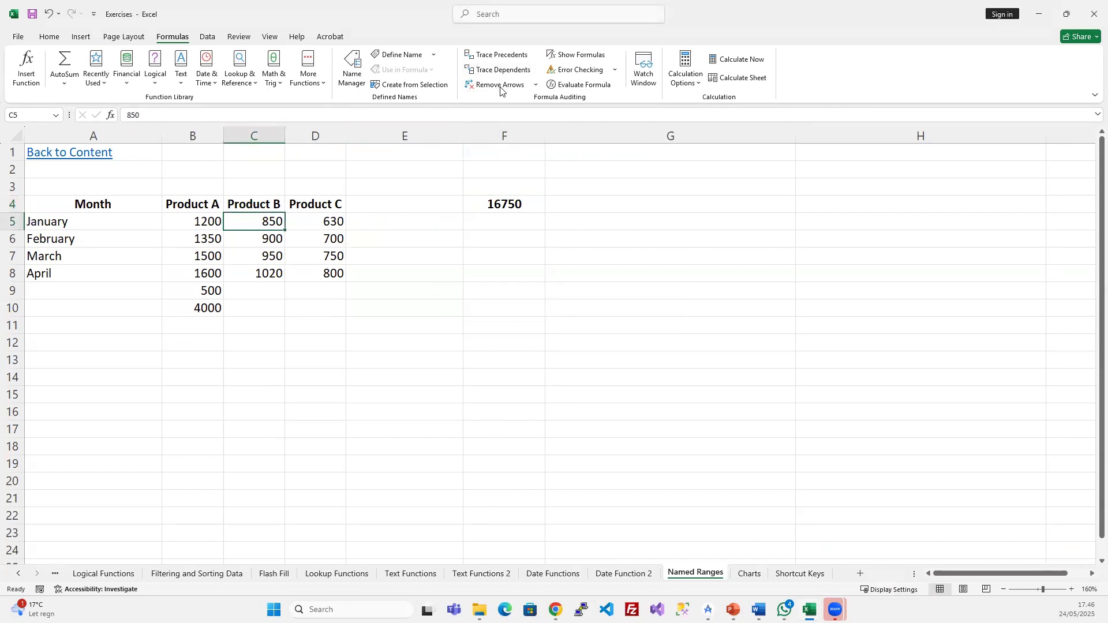
click(518, 71)
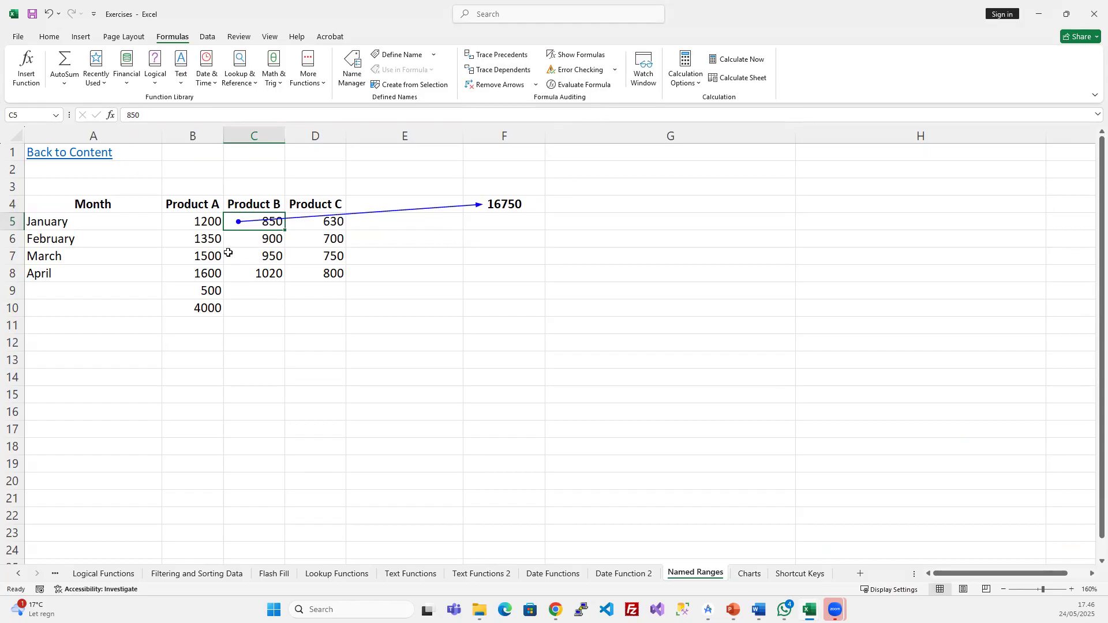
click(495, 84)
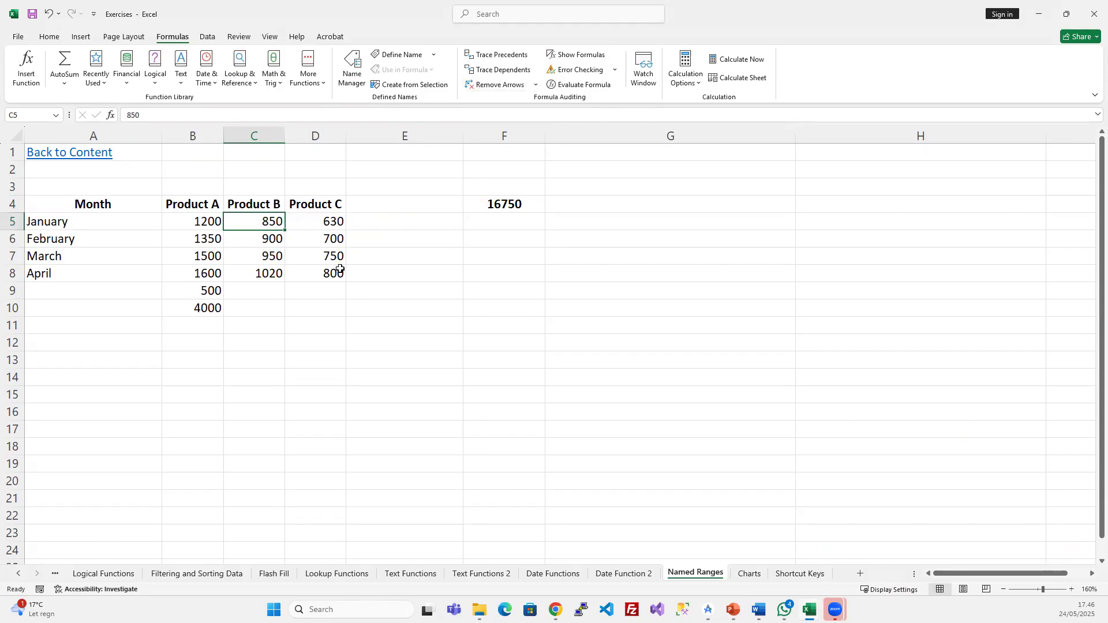
- Trace dependents of B8 to show its 1600 feeds the F4 total
click(203, 269)
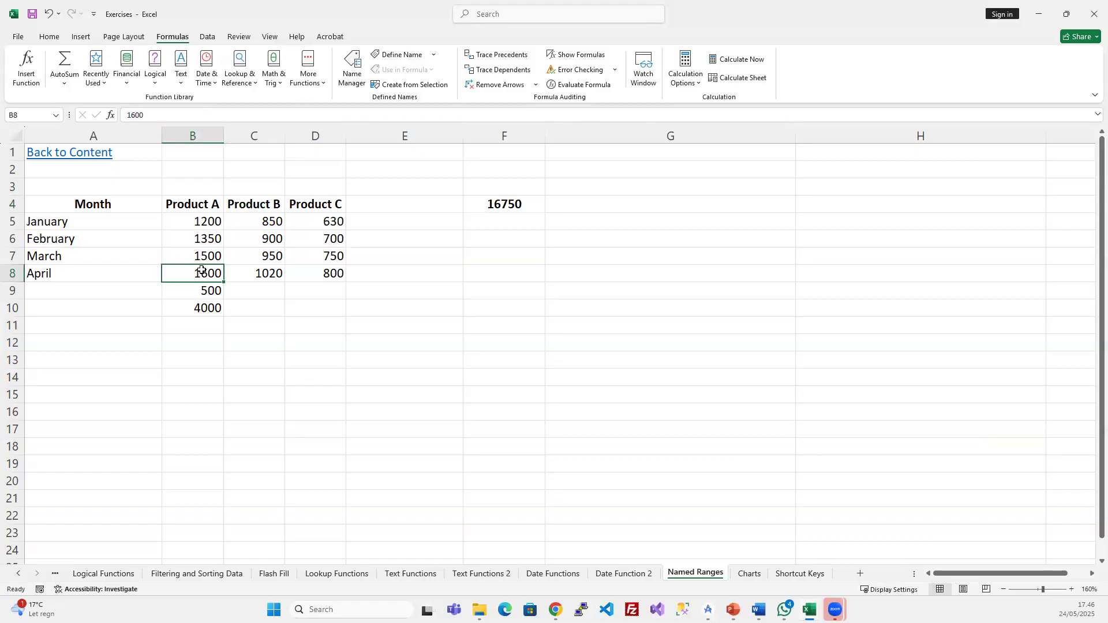
click(488, 74)
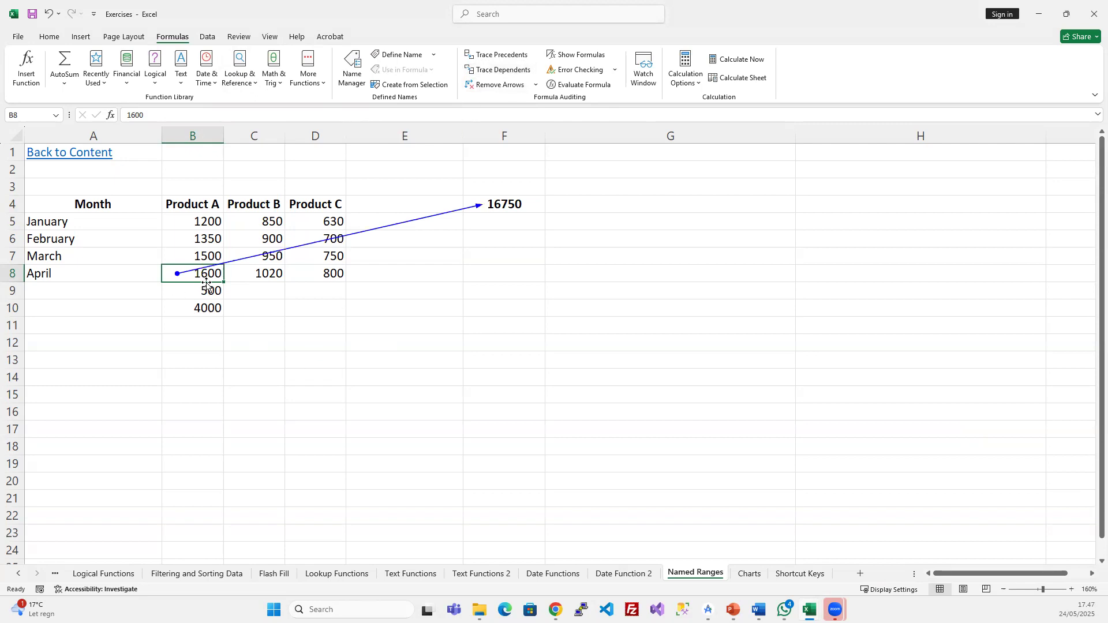
click(508, 197)
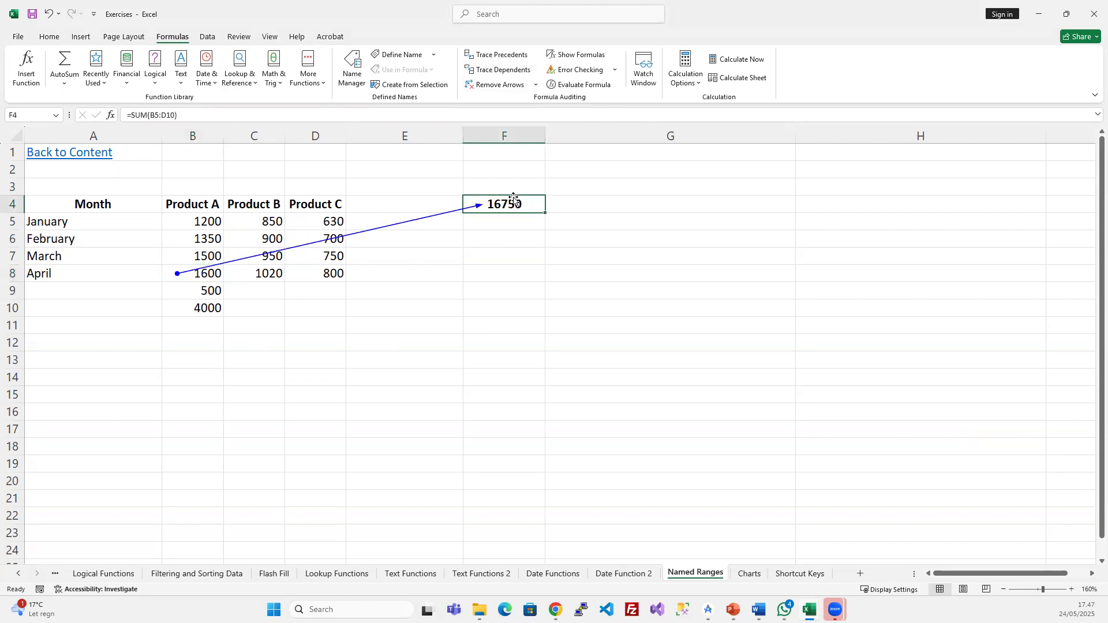
- Trace dependents from B5 and D8 to show they feed the F4 total
click(214, 284)
click(213, 276)
mouse_move(197, 223)
mouse_down()
mouse_move(330, 229)
mouse_move(343, 304)
mouse_up()
click(504, 70)
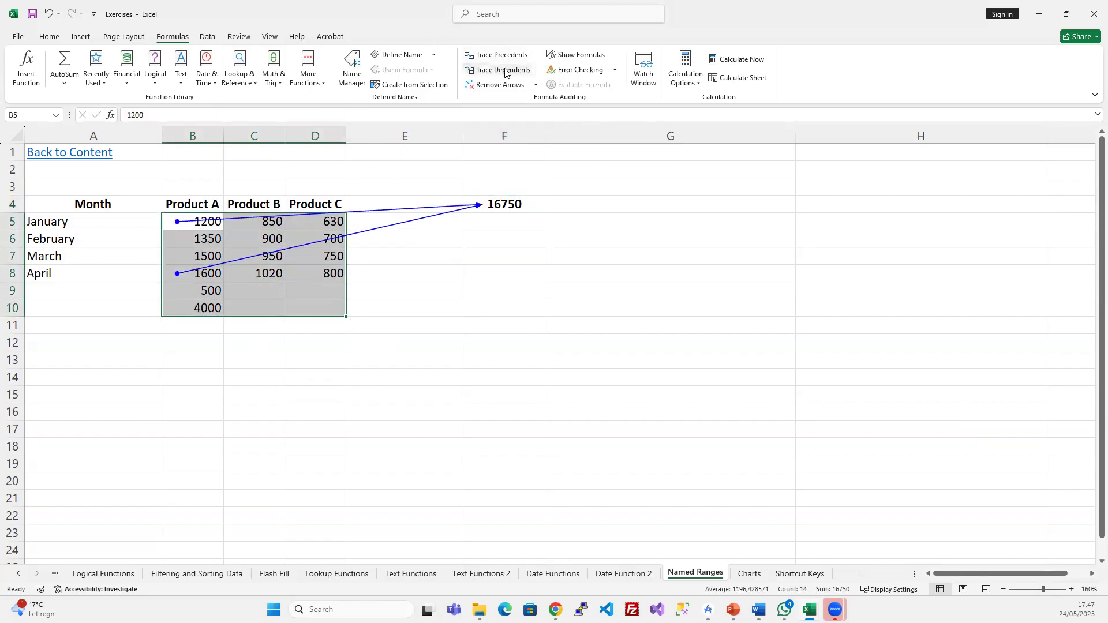
click(279, 301)
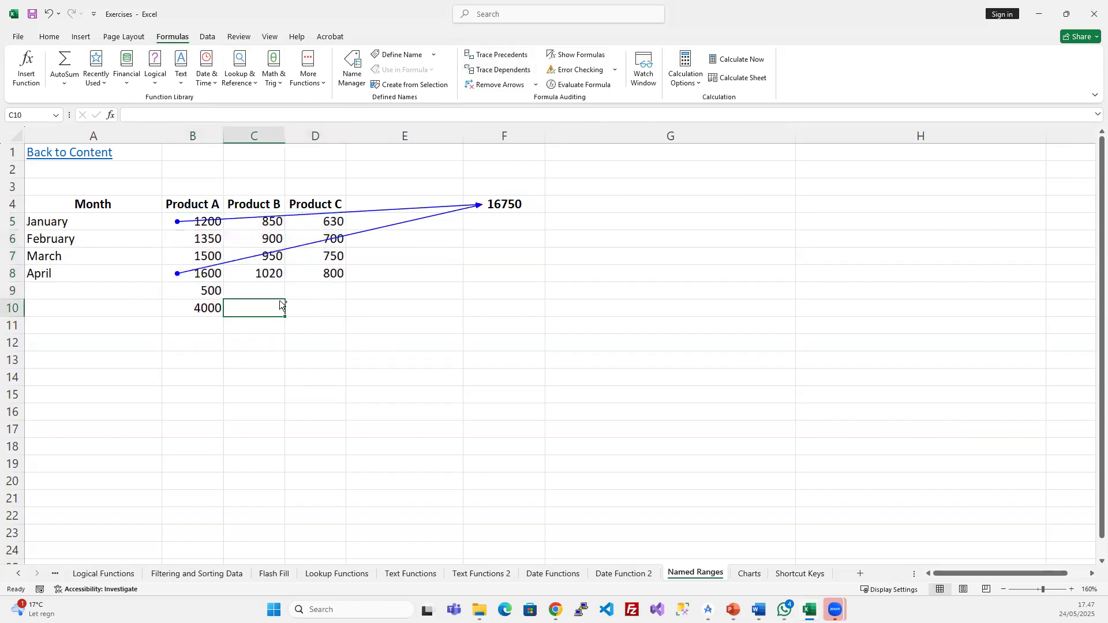
click(340, 269)
click(492, 77)
- Trace dependents from D7, C6, B6 and B9 to the F4 total
click(330, 255)
click(503, 77)
click(261, 236)
click(500, 70)
click(208, 242)
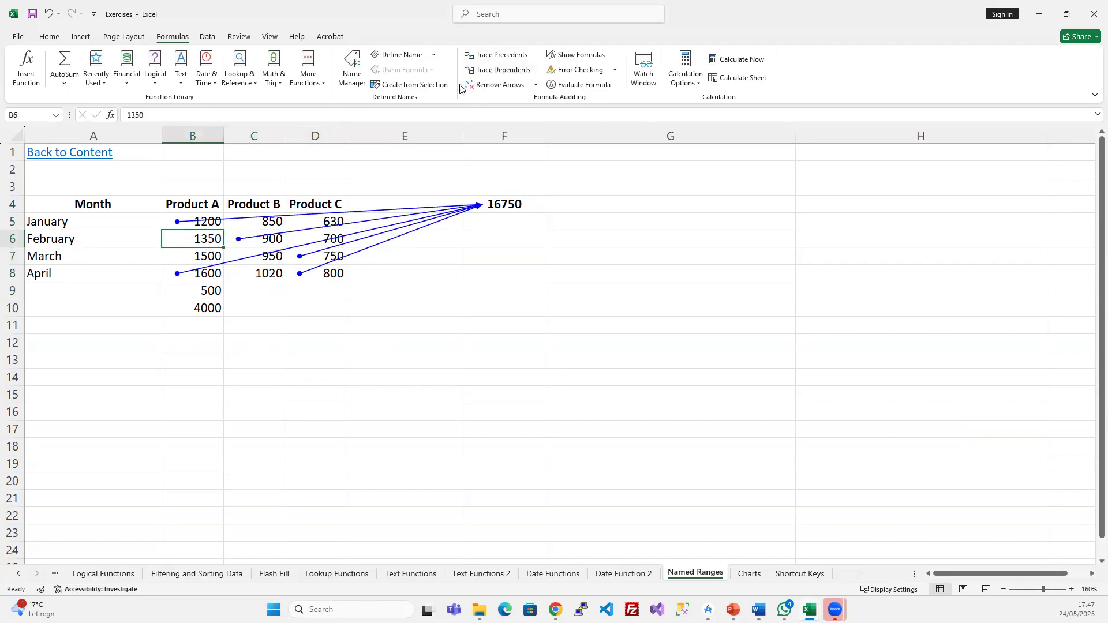
click(488, 70)
click(214, 291)
click(495, 69)
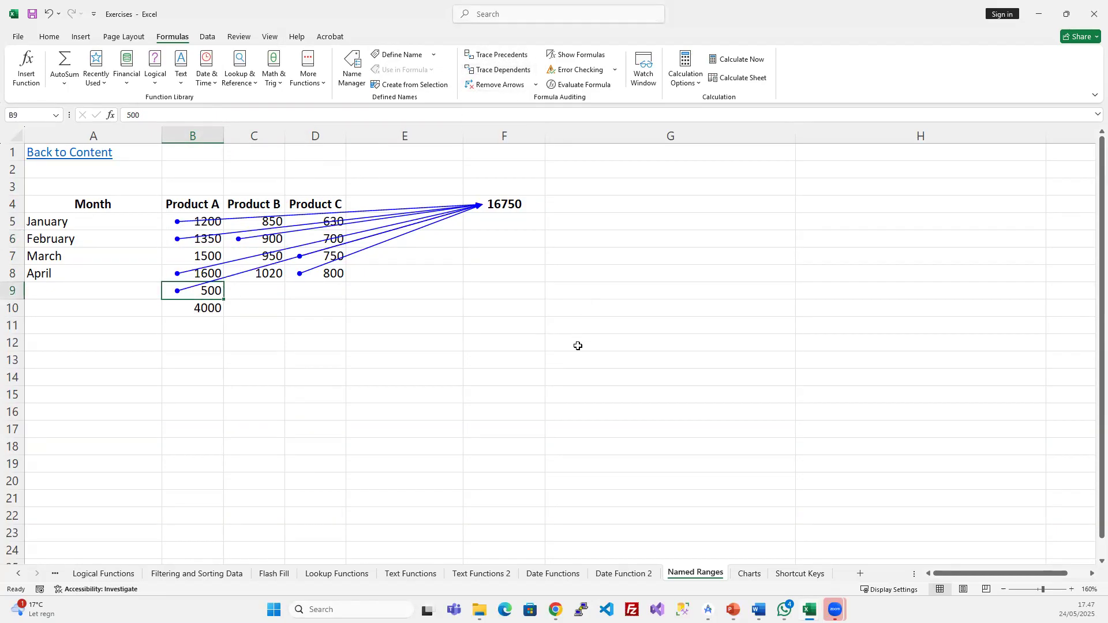
- Remove all trace arrows from the sheet and select the 16750 total in F4
click(577, 346)
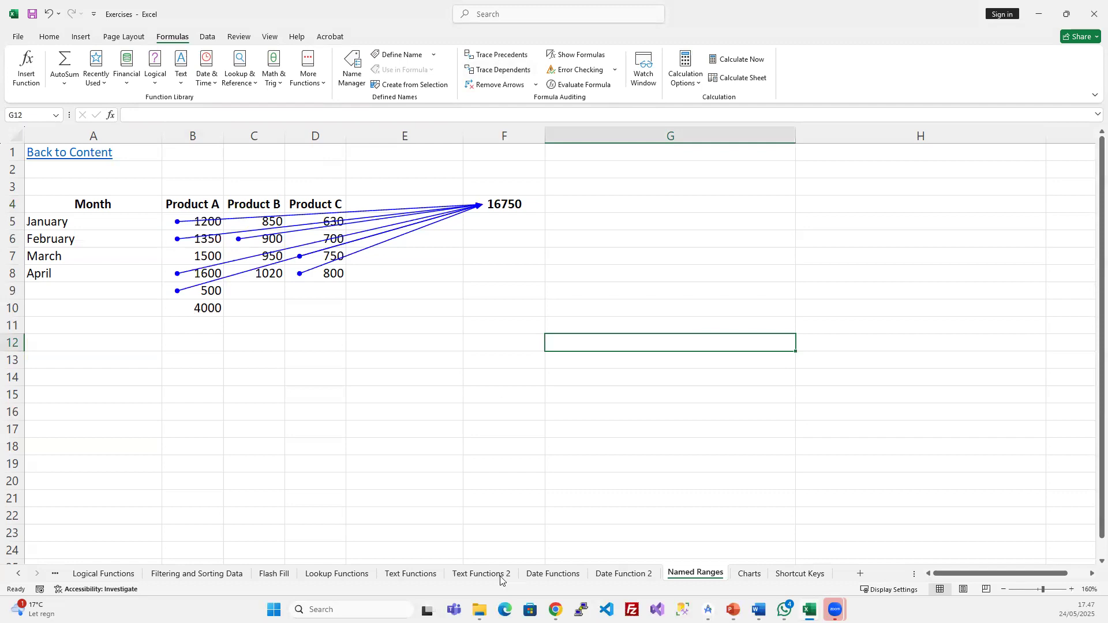
click(495, 84)
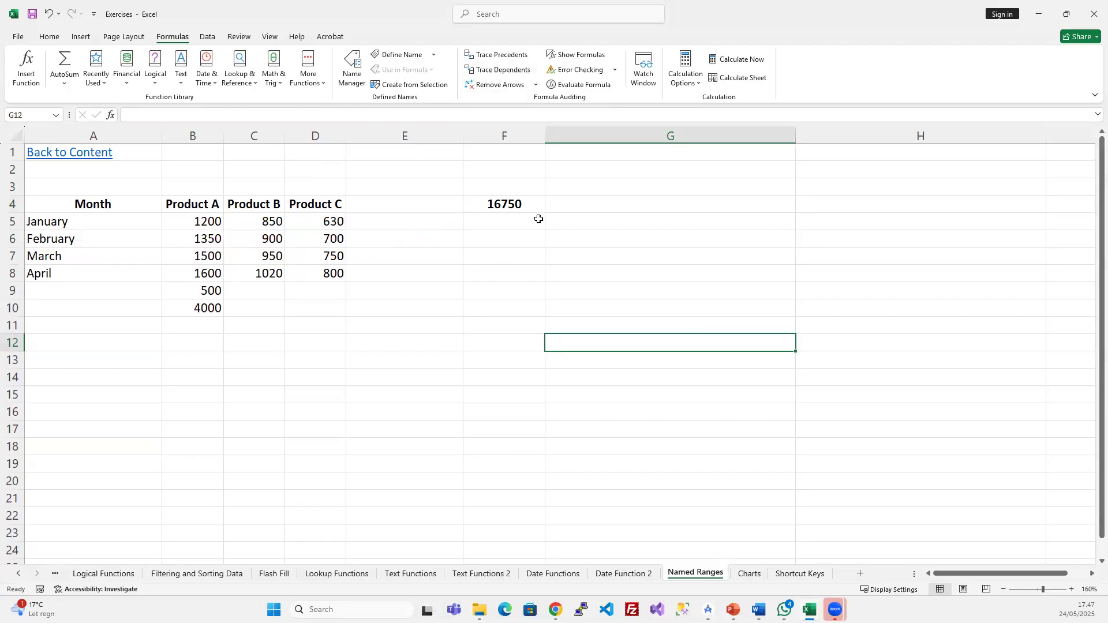
click(527, 202)
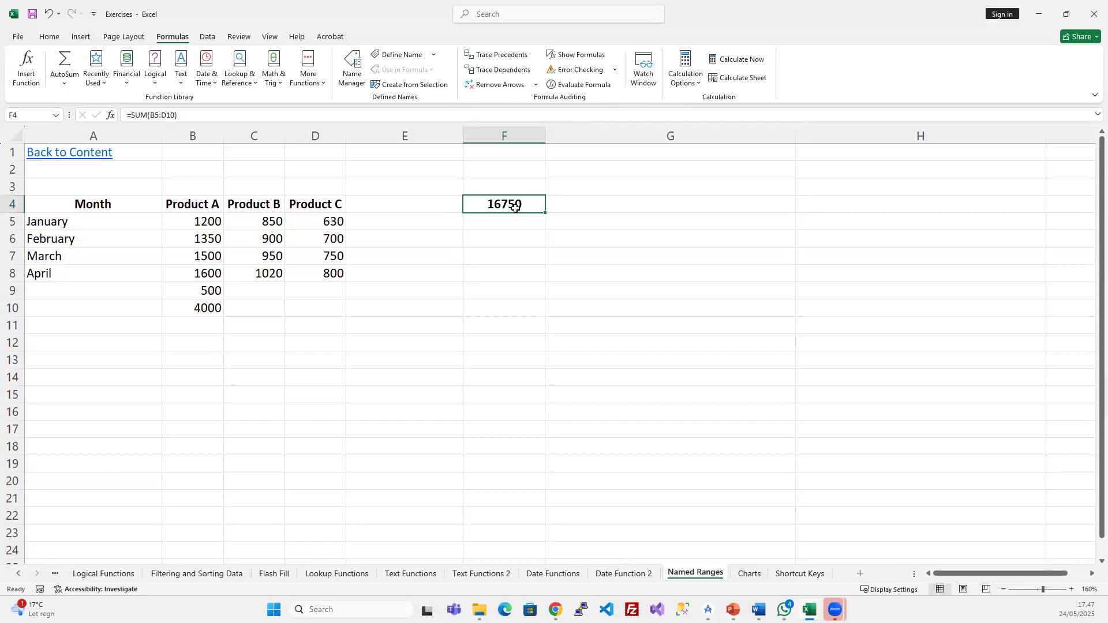
- Turn on Show Formulas and inspect the =SUM(B5:D10) total in F4
click(590, 56)
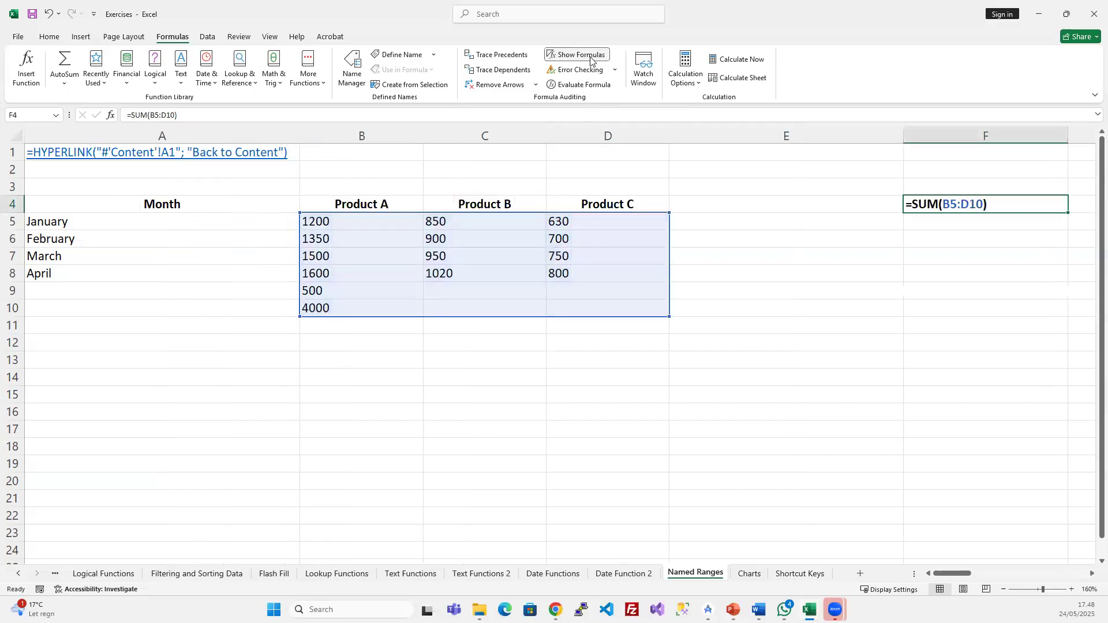
scroll(710, 326, right, 1)
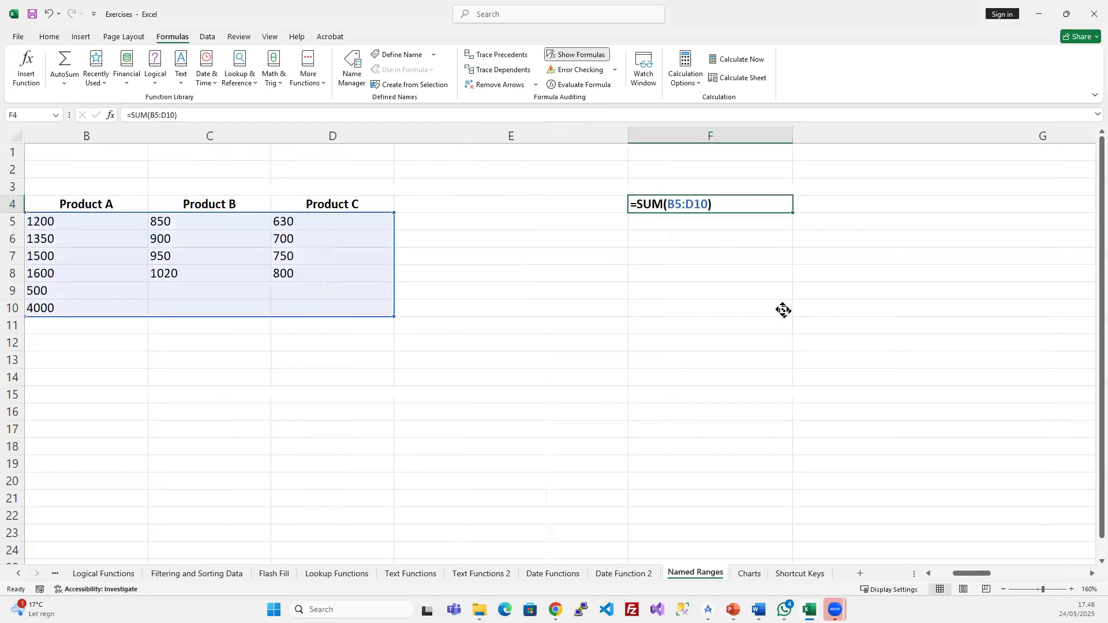
scroll(783, 310, left, 1)
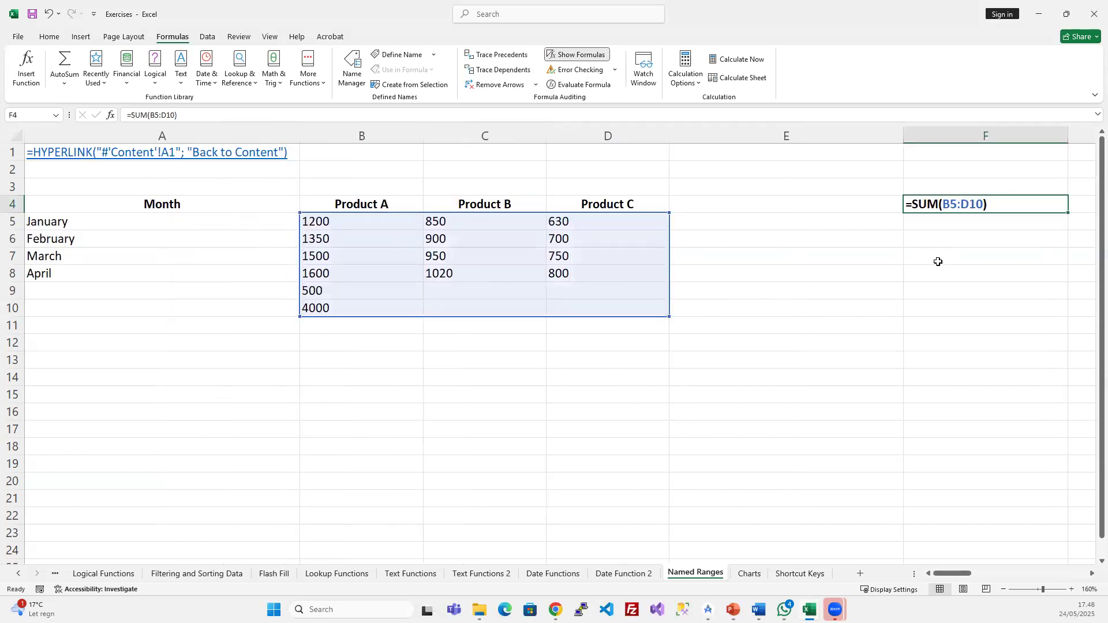
click(937, 262)
click(951, 201)
click(334, 154)
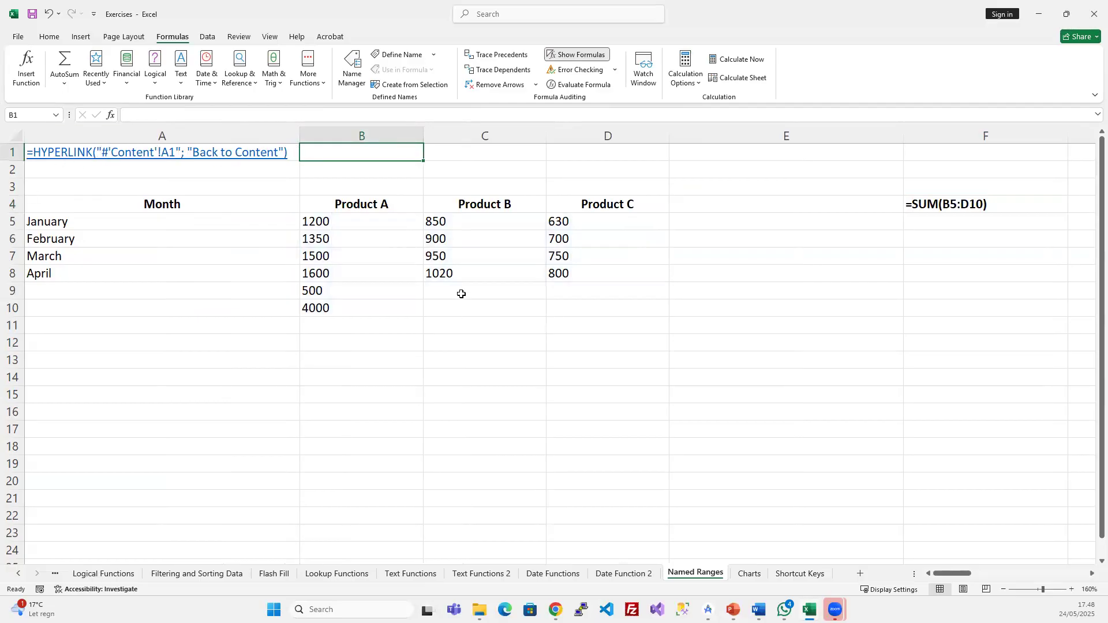
- Narrow empty column E so F4 sits beside the table, checking A1's hyperlink formula
drag(898, 132, 717, 134)
click(841, 207)
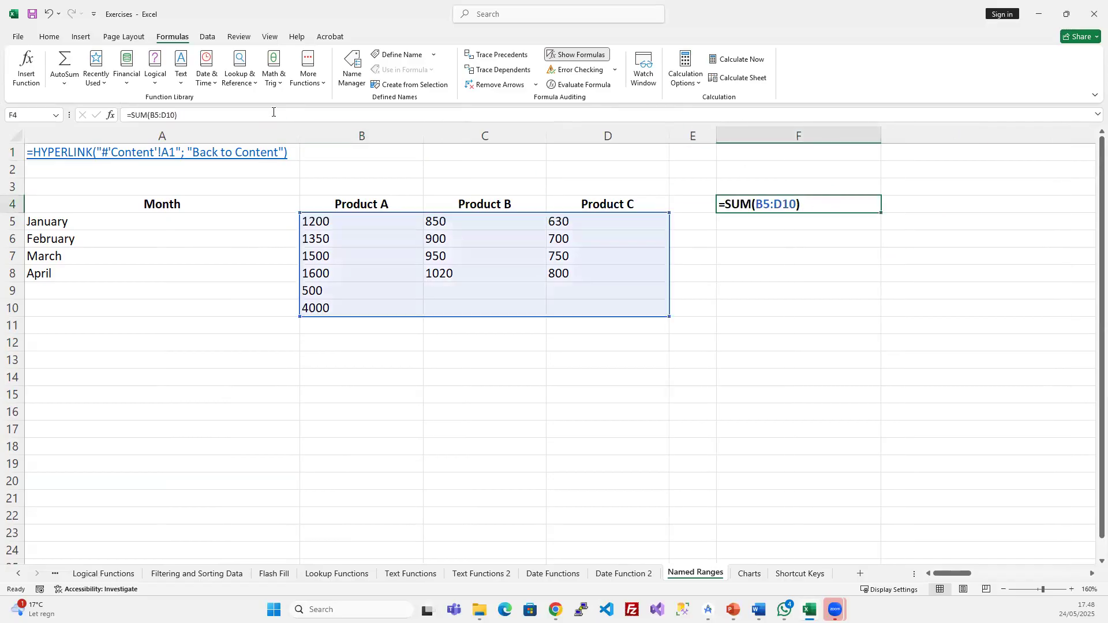
click(293, 149)
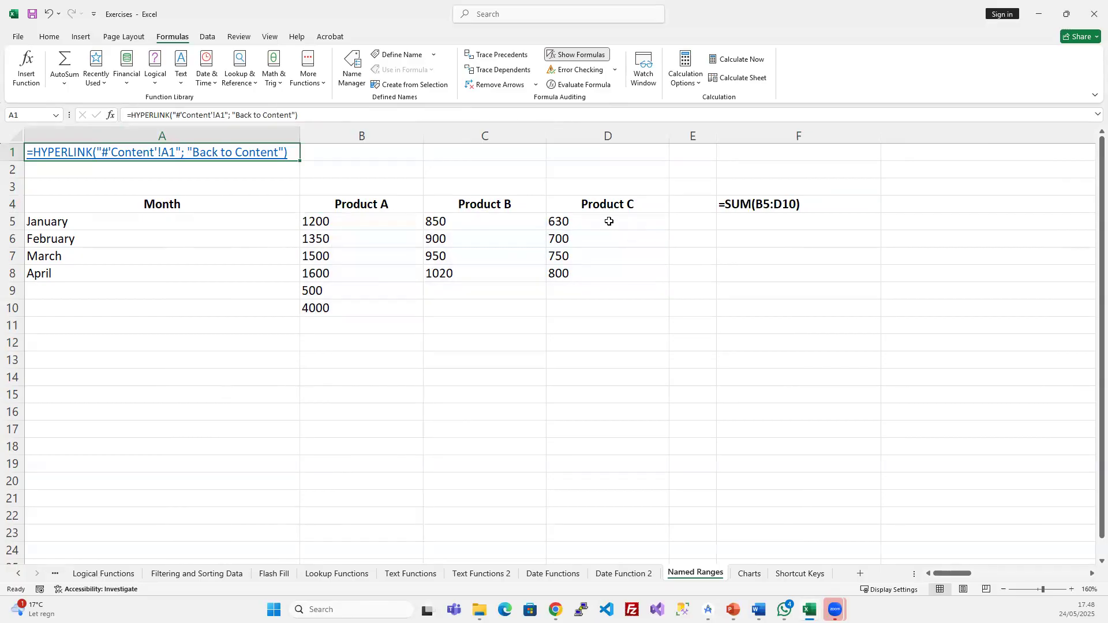
click(782, 206)
- Turn Show Formulas off so cells display values, including the 16750 total
click(578, 55)
click(571, 320)
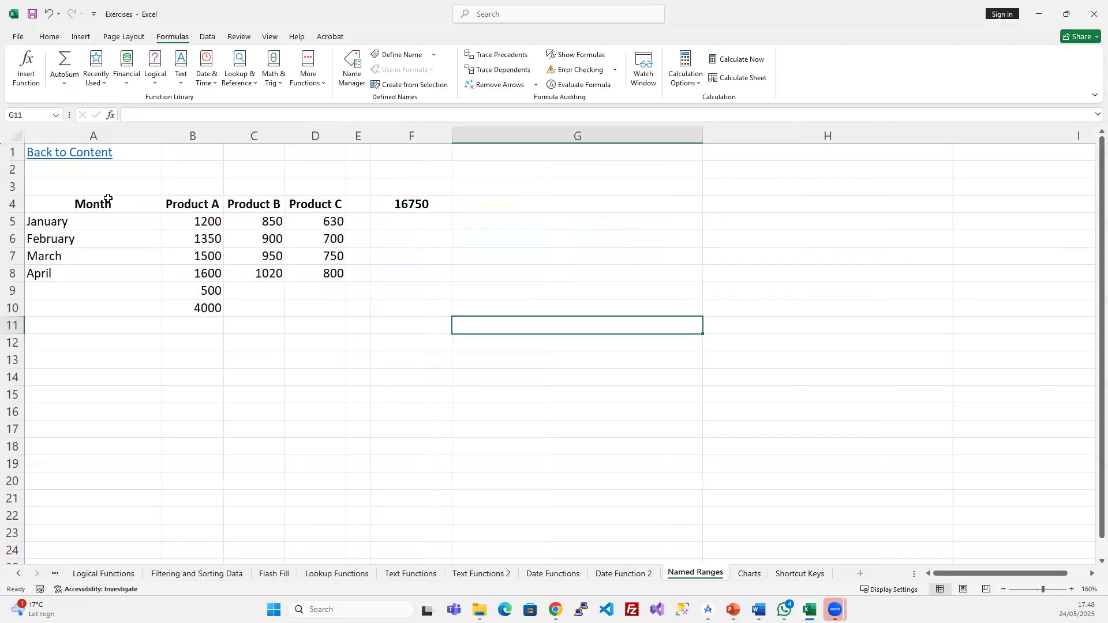
click(406, 205)
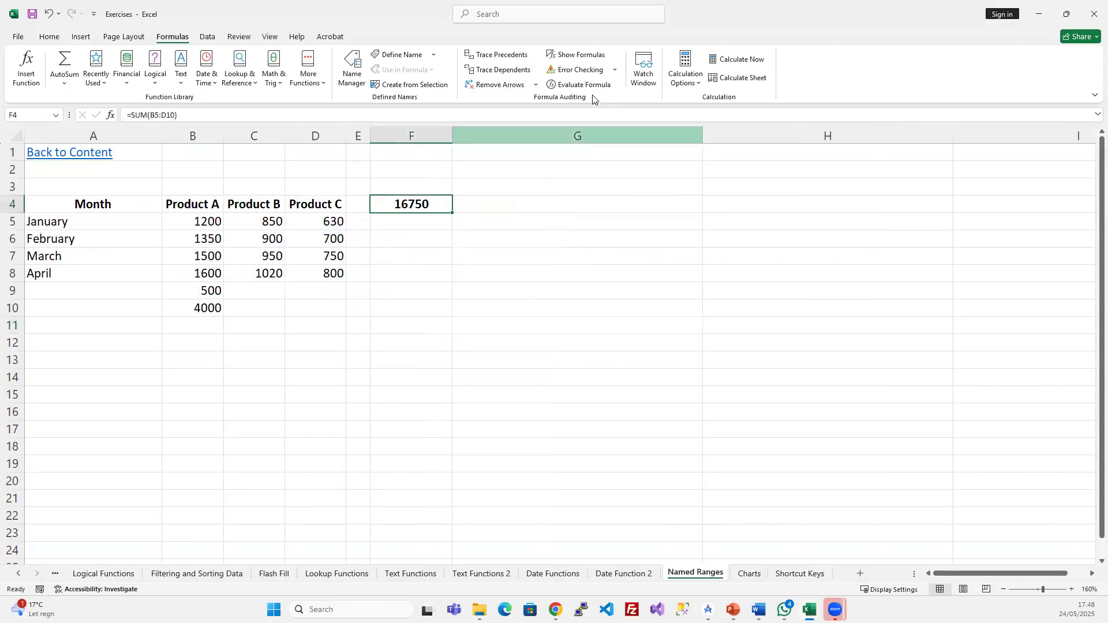
click(586, 55)
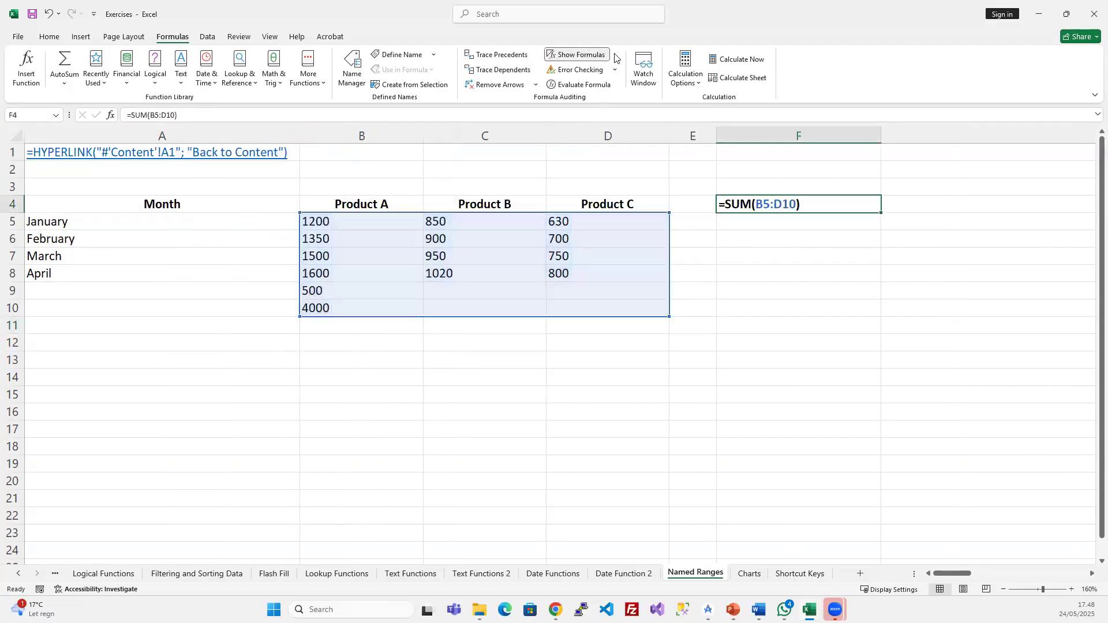
click(579, 54)
click(572, 306)
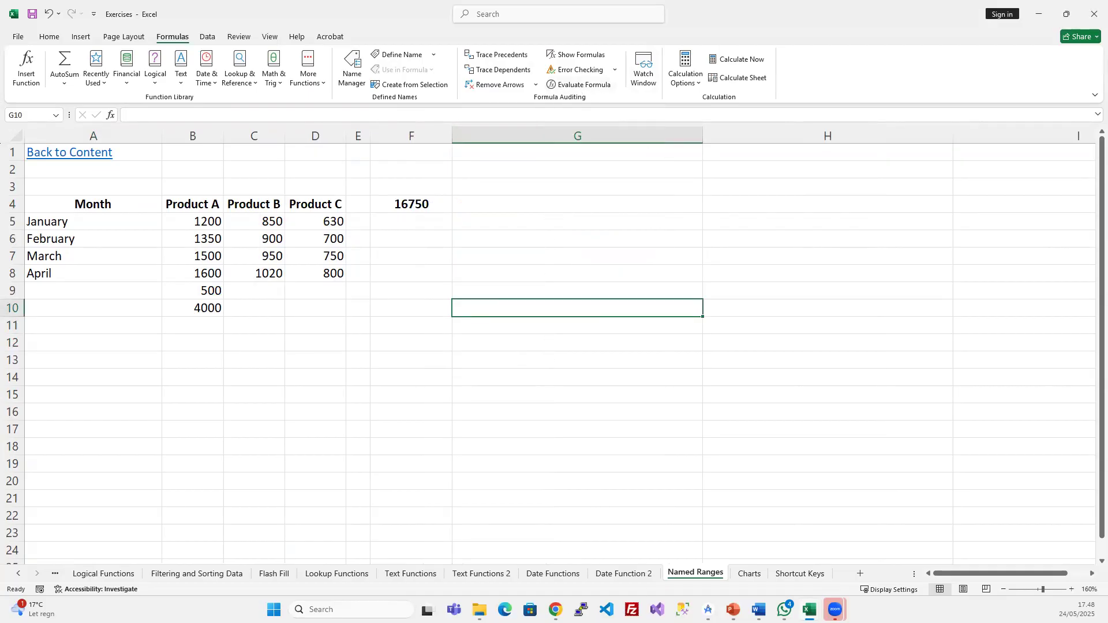
- Bring the Assignment 3 workbook to the front and check F2's DATEDIF formula
click(810, 609)
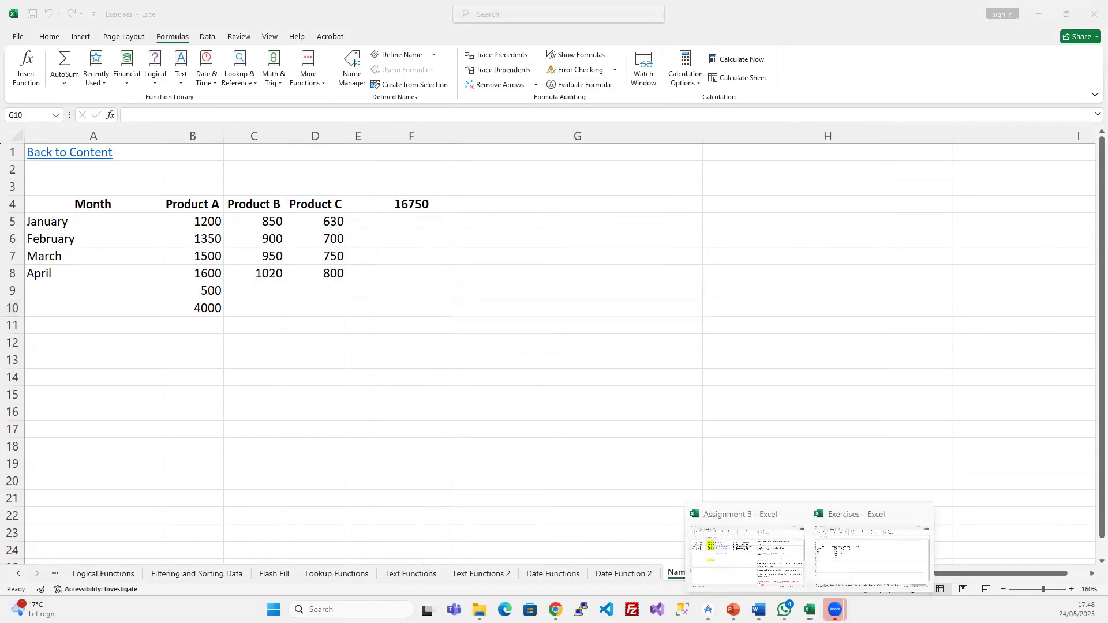
click(771, 559)
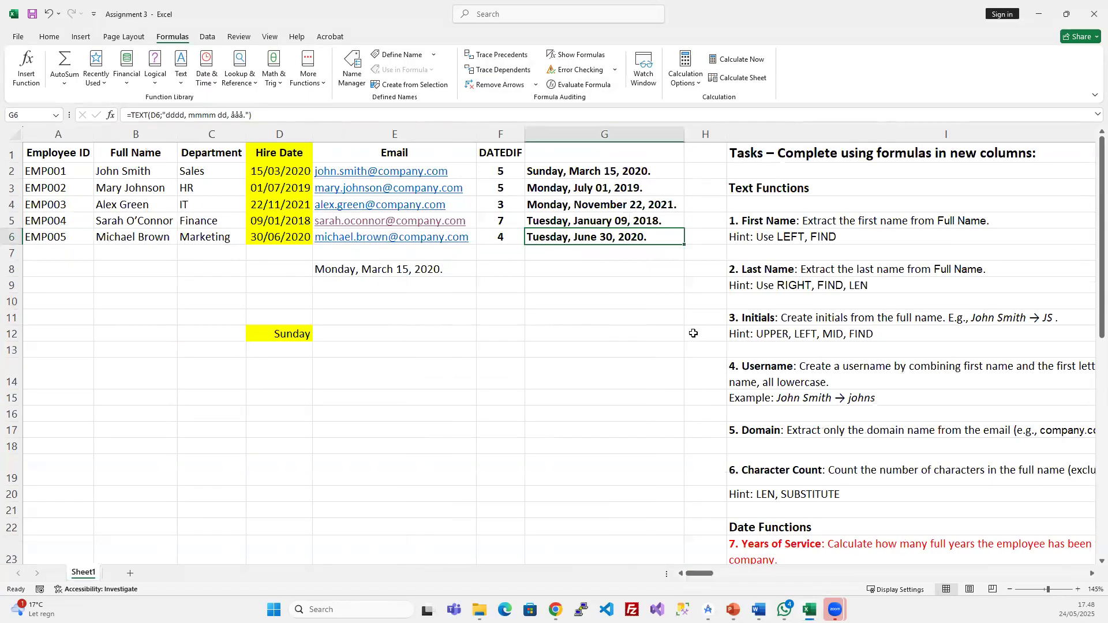
click(499, 170)
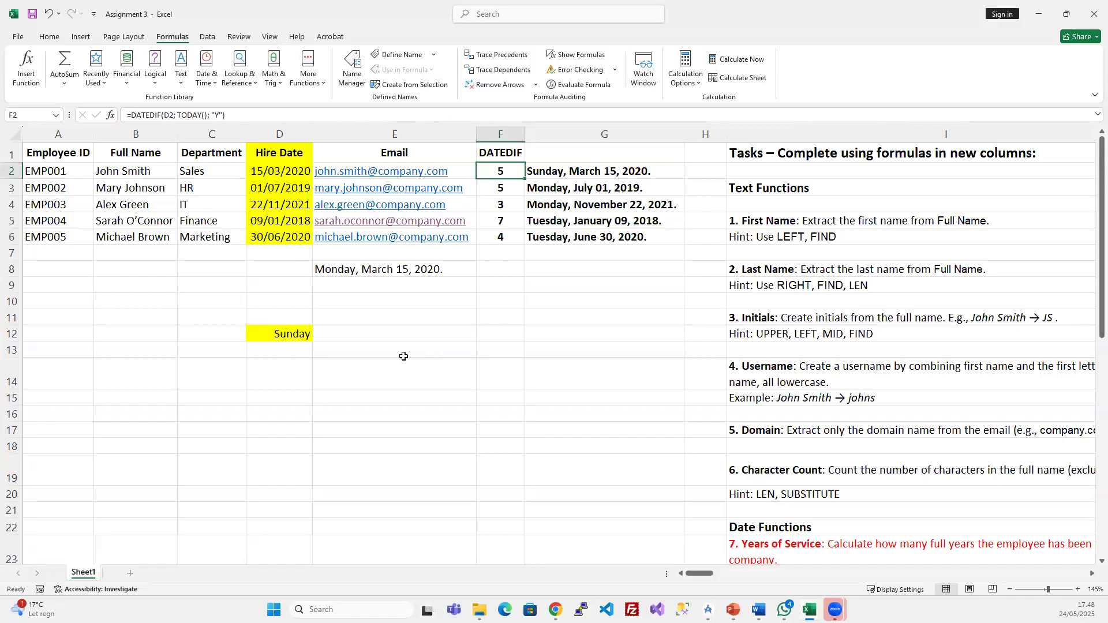
- Clear the contents of columns F and G
drag(501, 133, 730, 139)
click(597, 191)
drag(507, 135, 559, 124)
key(Delete)
click(517, 186)
click(499, 168)
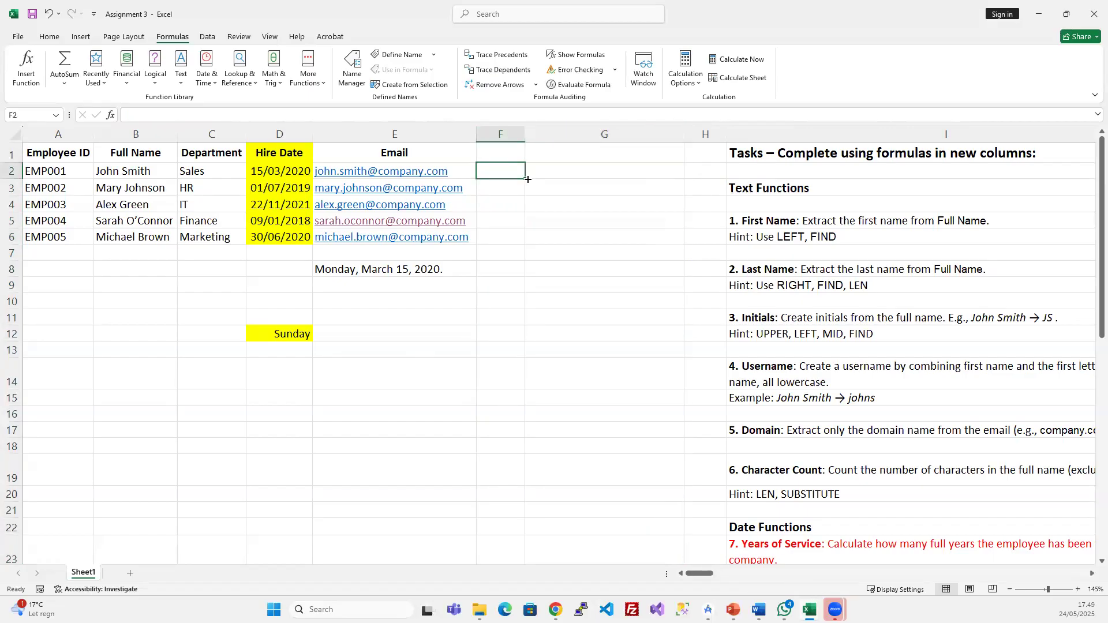
- Clear the leftover date and weekday entries in D8:E12
drag(355, 271, 274, 333)
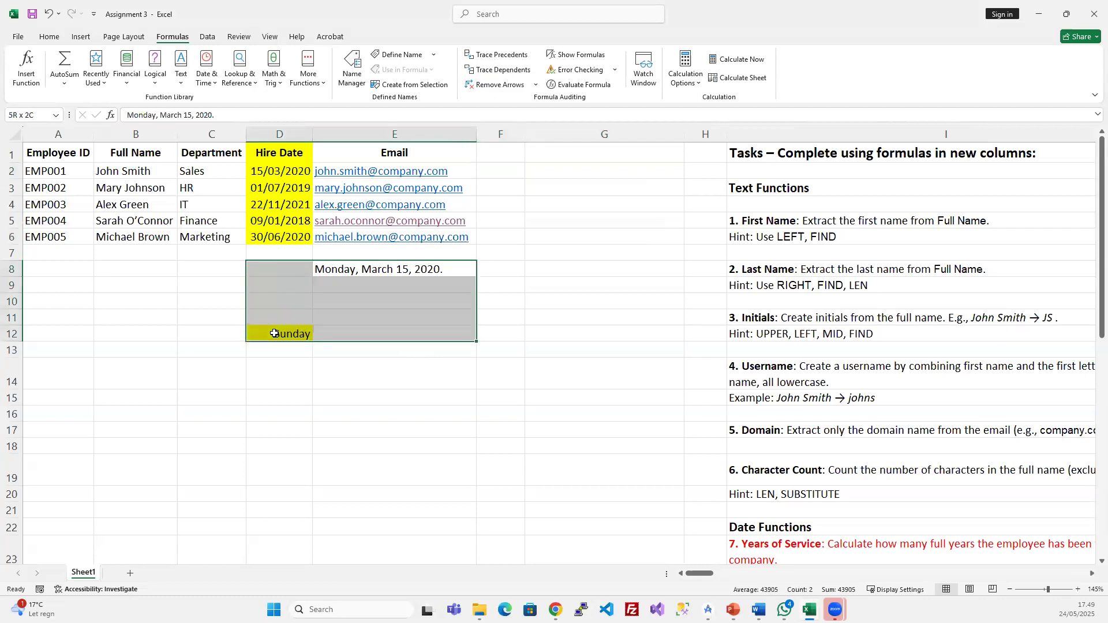
key(Delete)
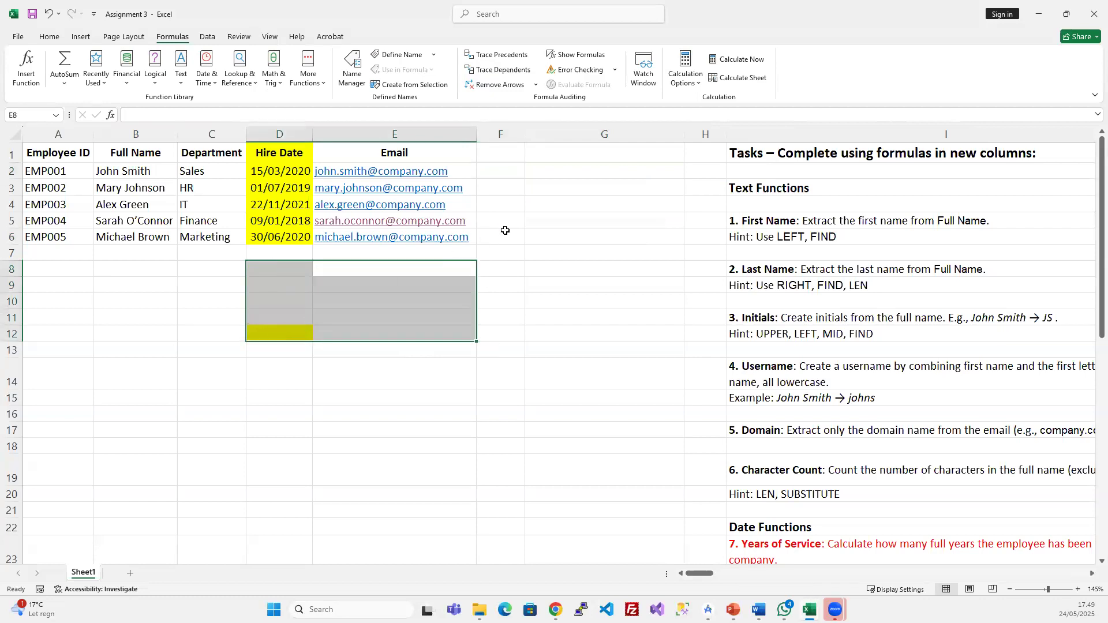
click(506, 171)
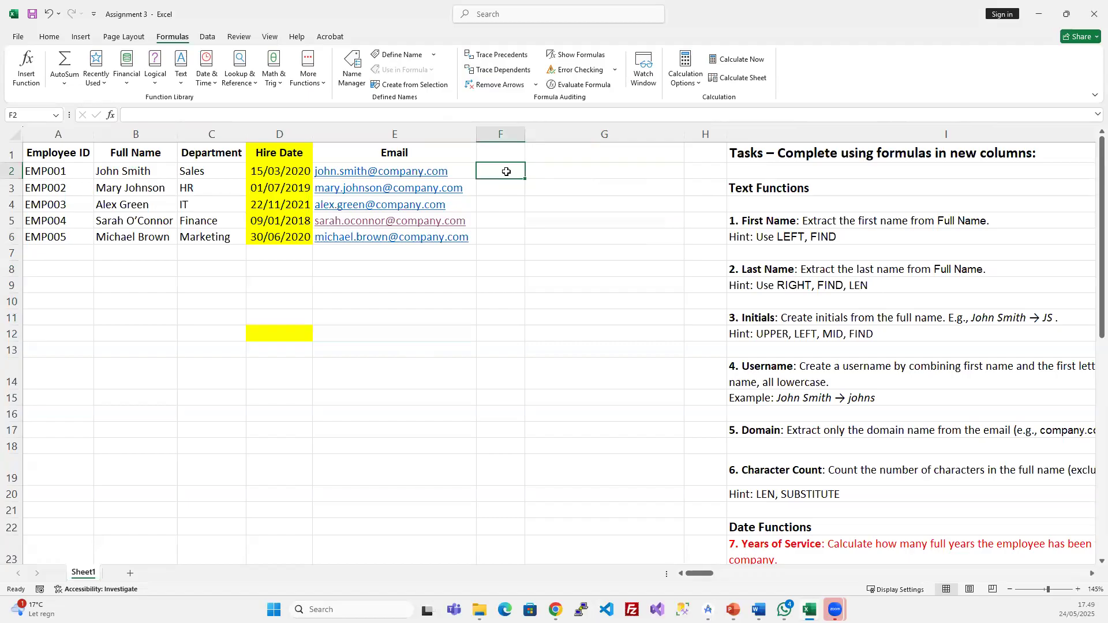
- Enter a first-name formula in F2 using LEFT on B2 and FIND(" ";B2;1)
text(Left)
key(Tab)
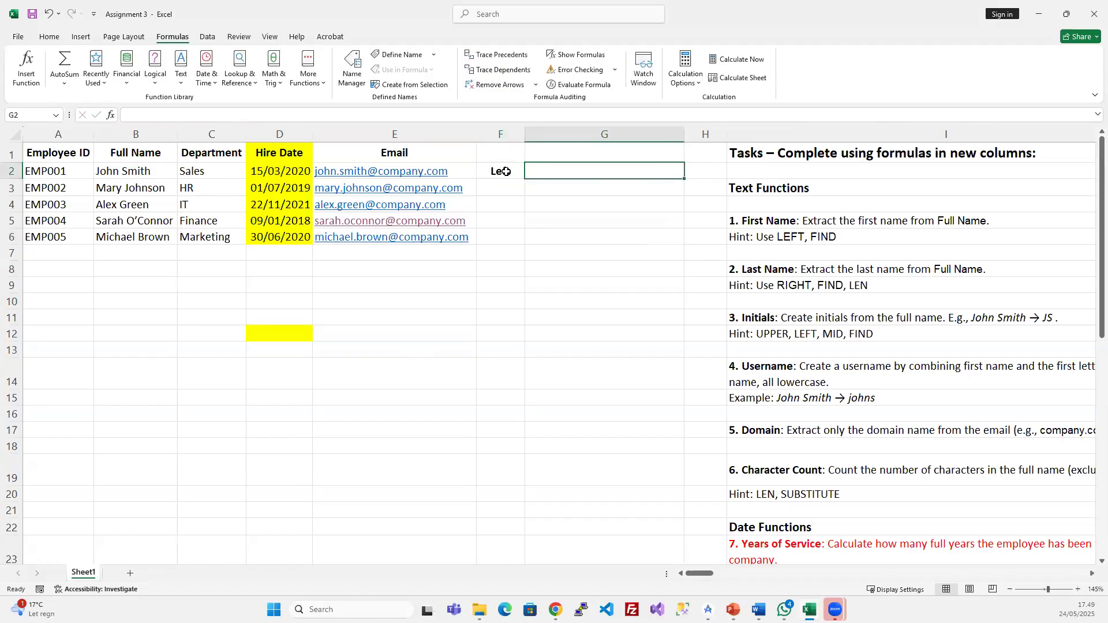
click(506, 171)
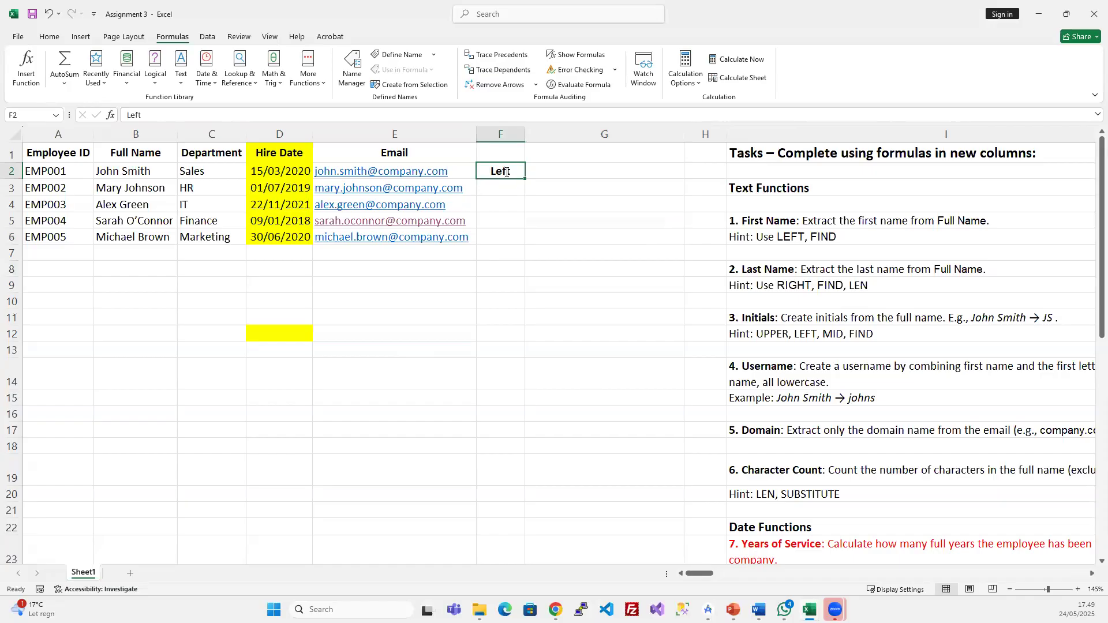
text(=left)
key(Tab)
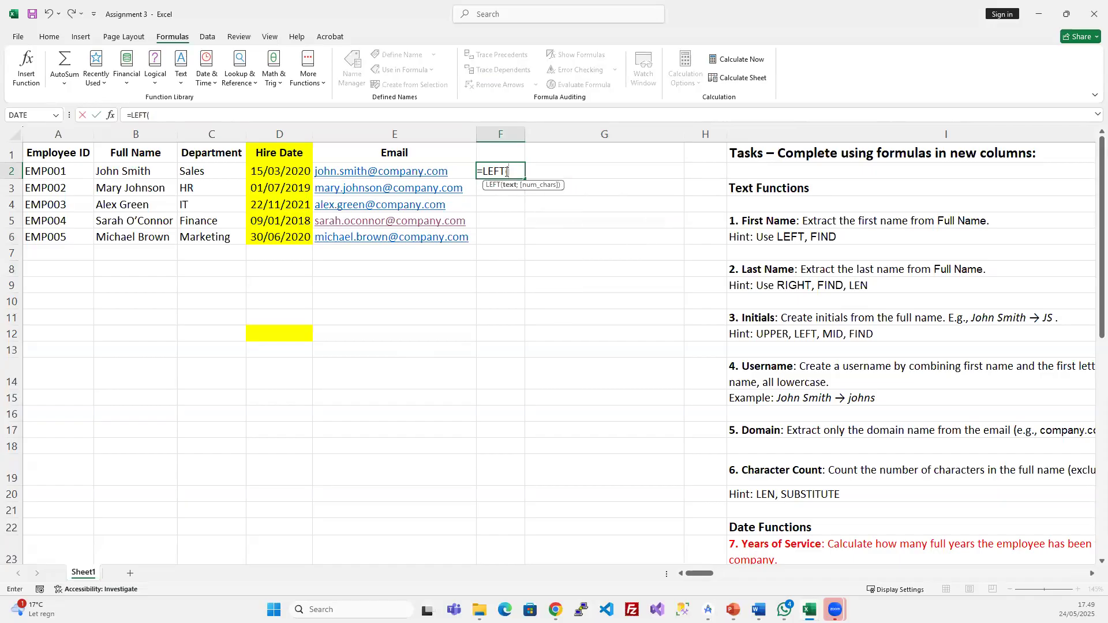
click(124, 168)
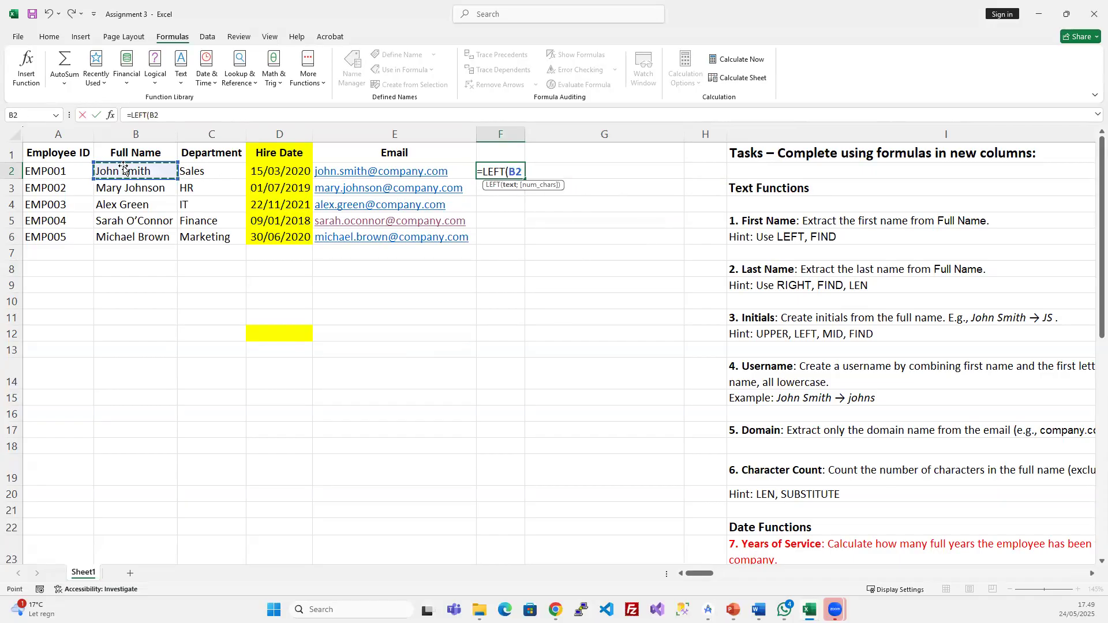
text(;;)
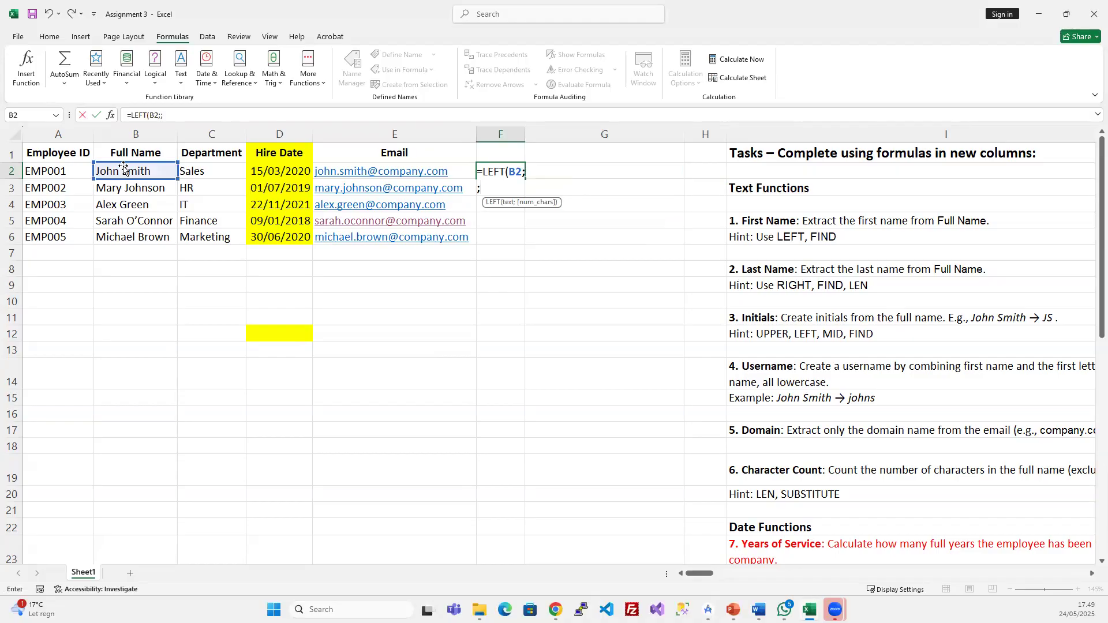
text(FInd)
key(Tab)
text(")
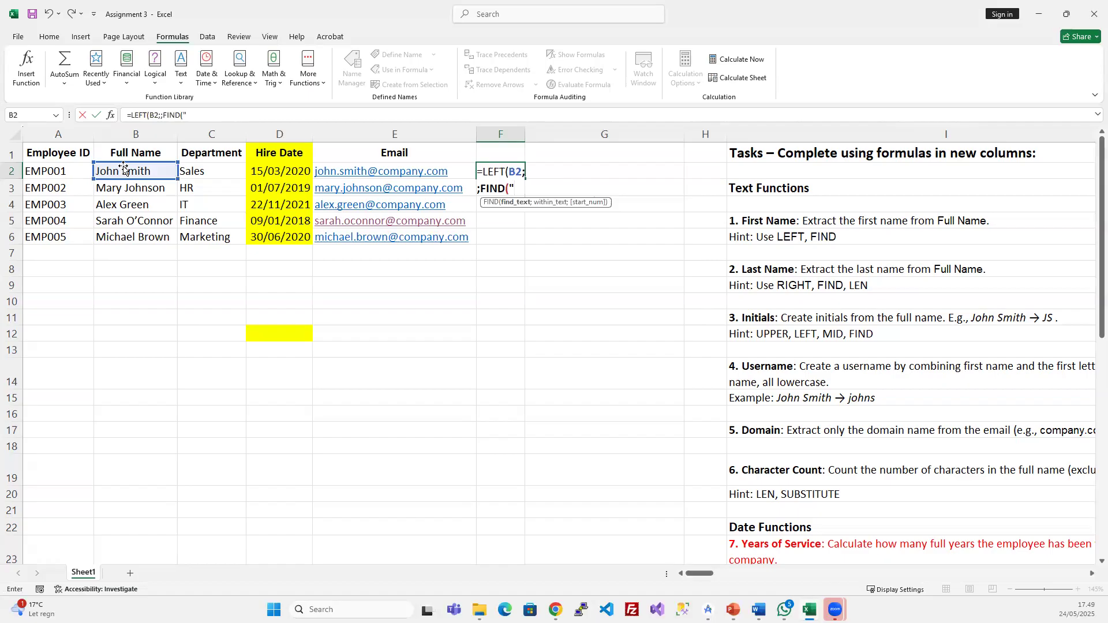
text( ";)
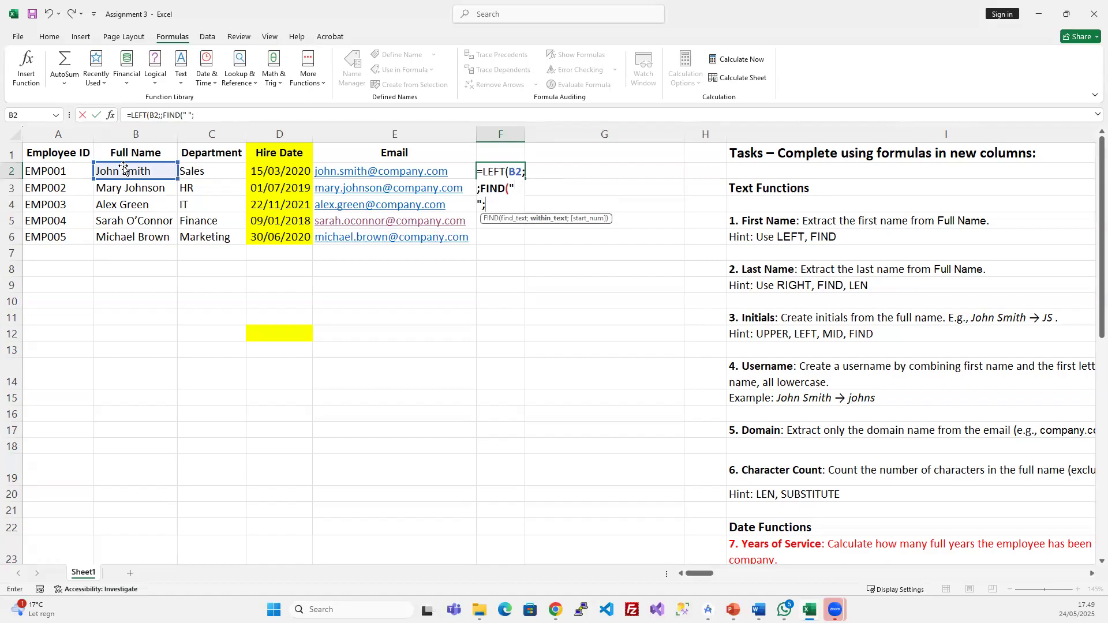
click(123, 169)
text(;)
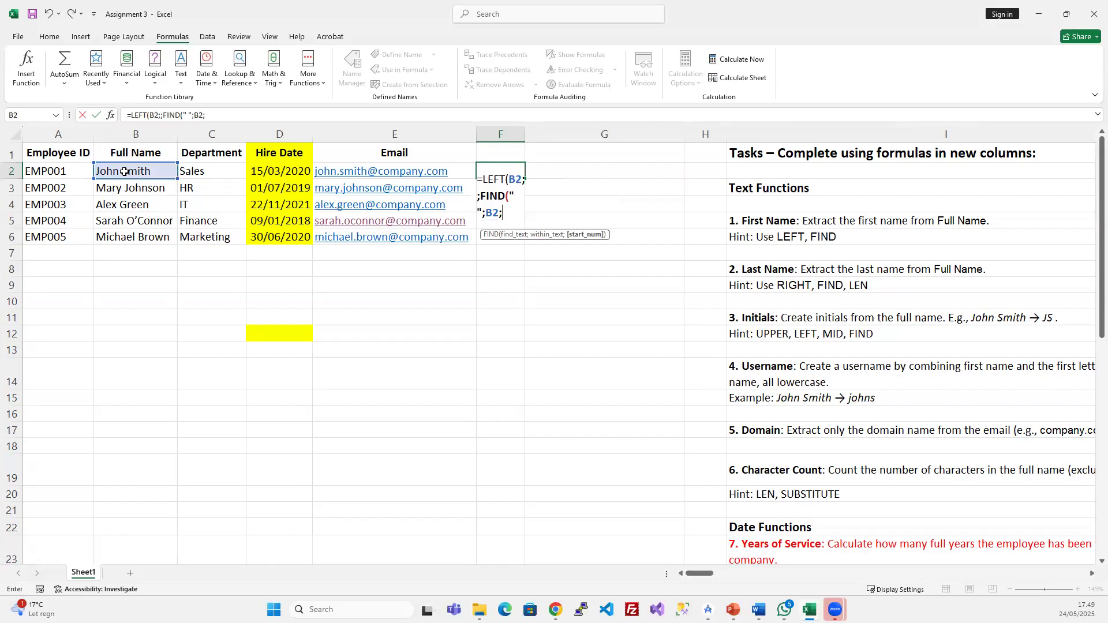
text(1)
key(Return)
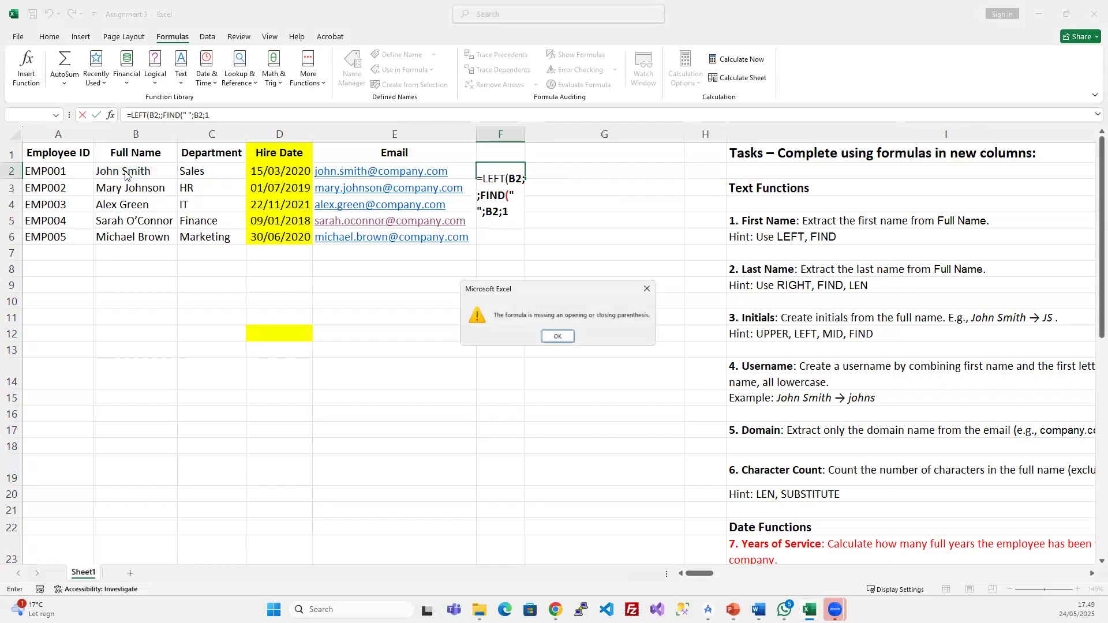
key(Return)
- Remove the extra ';' before FIND and add the closing ')' so F2 shows John
click(245, 112)
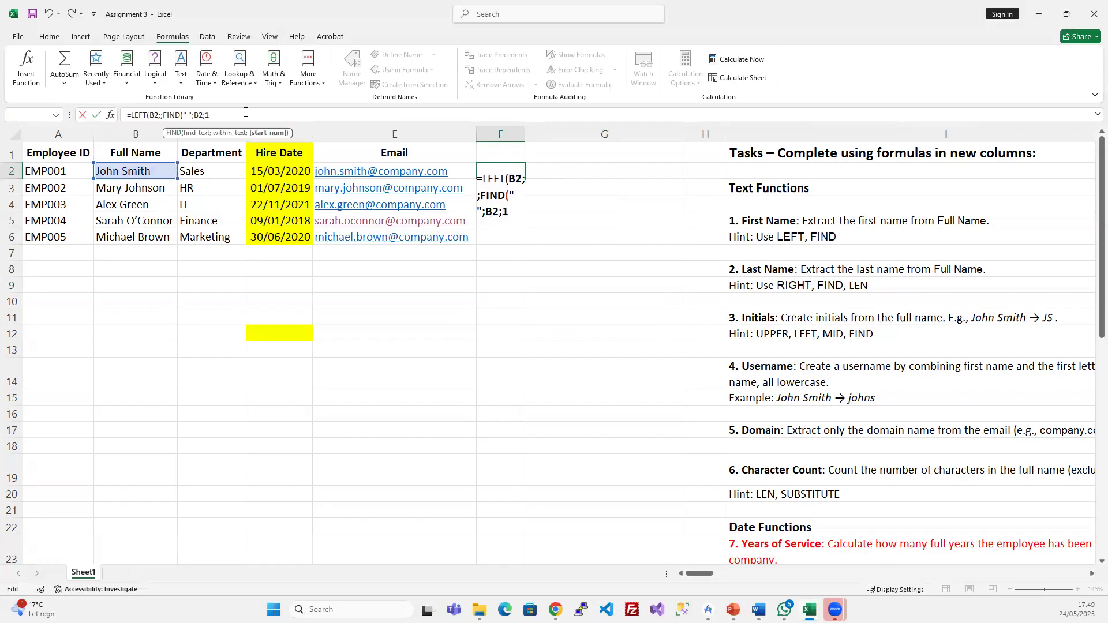
click(163, 114)
key(BackSpace)
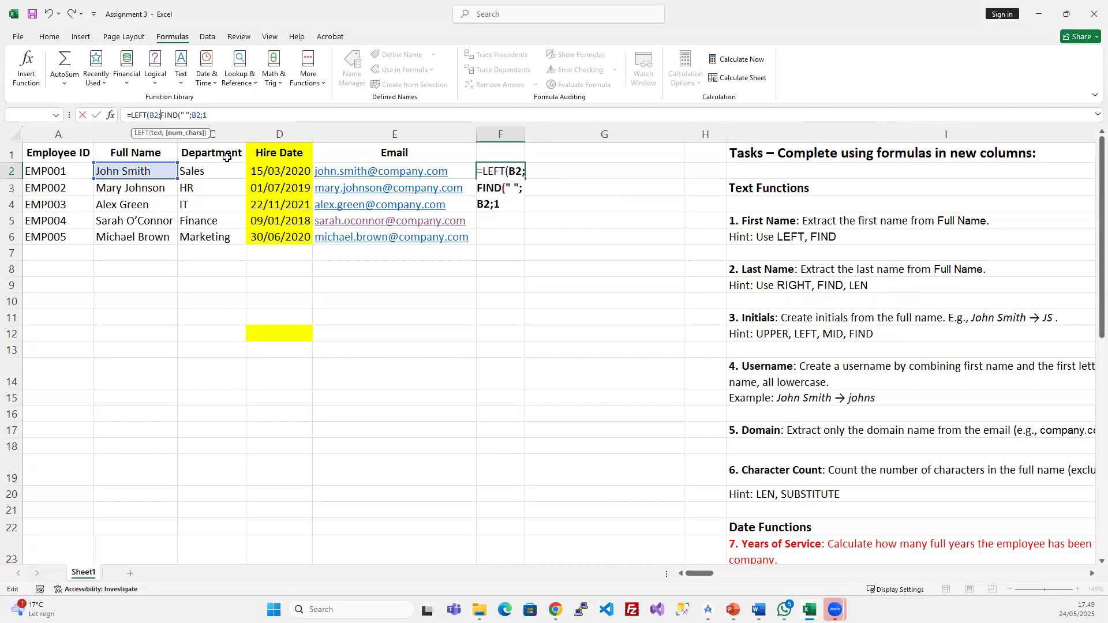
click(227, 118)
text())
key(Return)
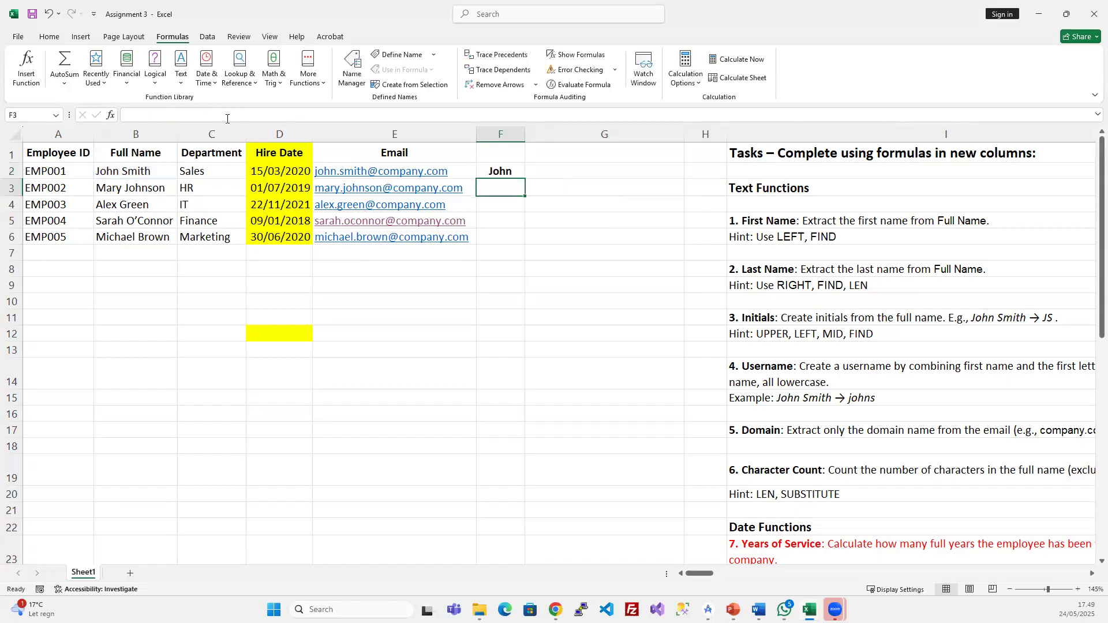
- Fill the formula from F2 down to F6 to get Mary, Alex, Sarah and Michael
drag(512, 171, 504, 233)
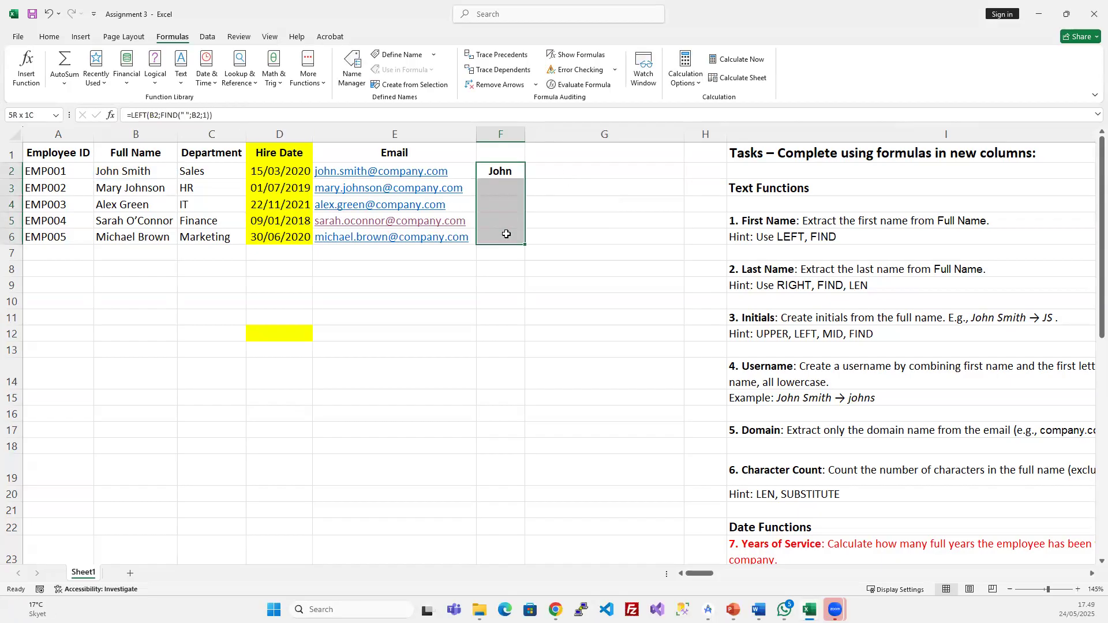
key(ctrl+d)
click(598, 199)
click(508, 173)
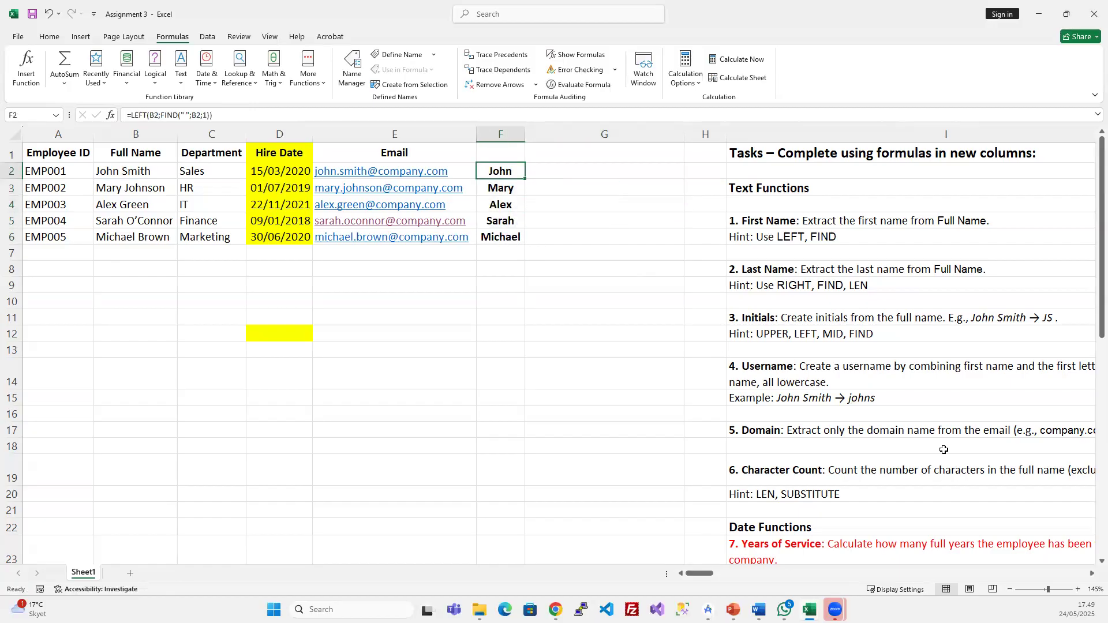
- Open Evaluate Formula on F2's =LEFT(B2;FIND(" ";B2;1)) and resolve the first B2 to "John Smith"
scroll(943, 450, down, 3)
scroll(943, 449, up, 3)
scroll(837, 442, down, 3)
scroll(750, 433, down, 1)
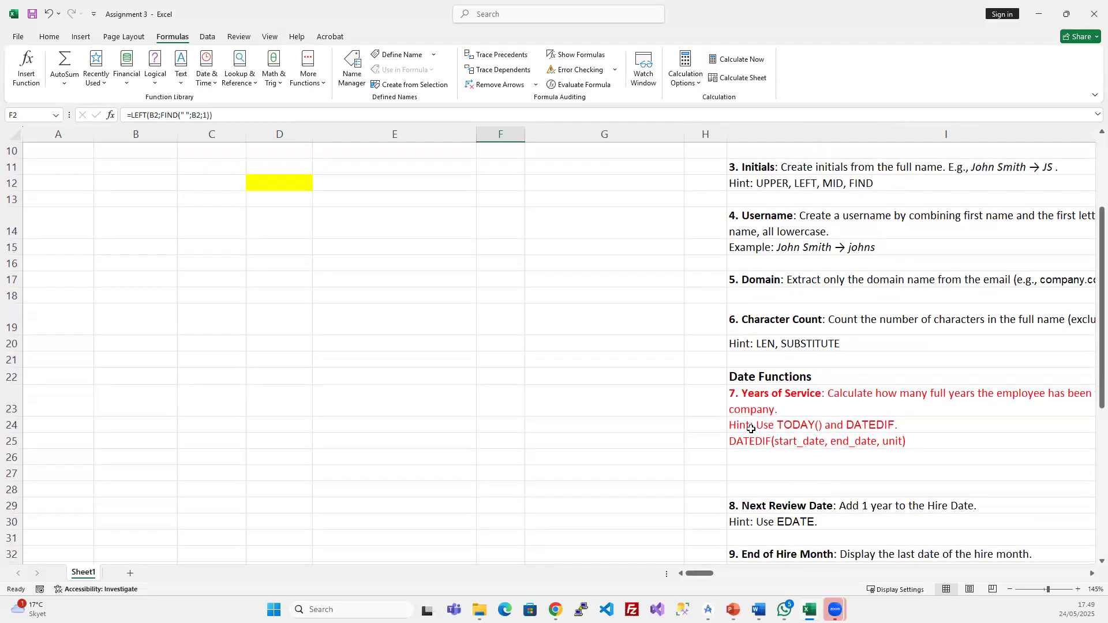
scroll(753, 428, up, 4)
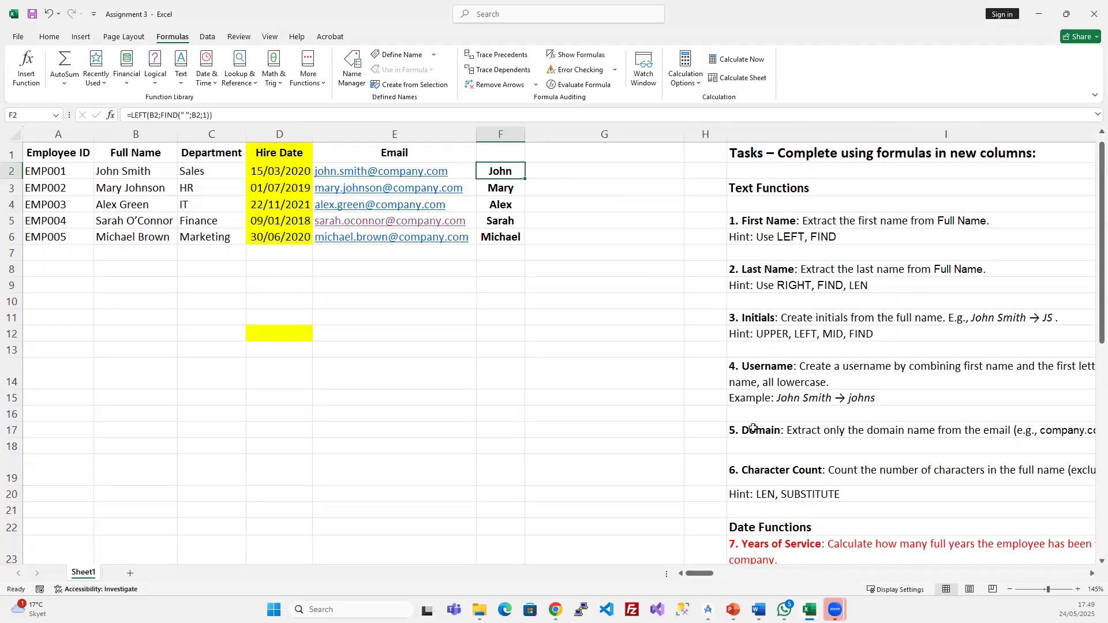
click(581, 85)
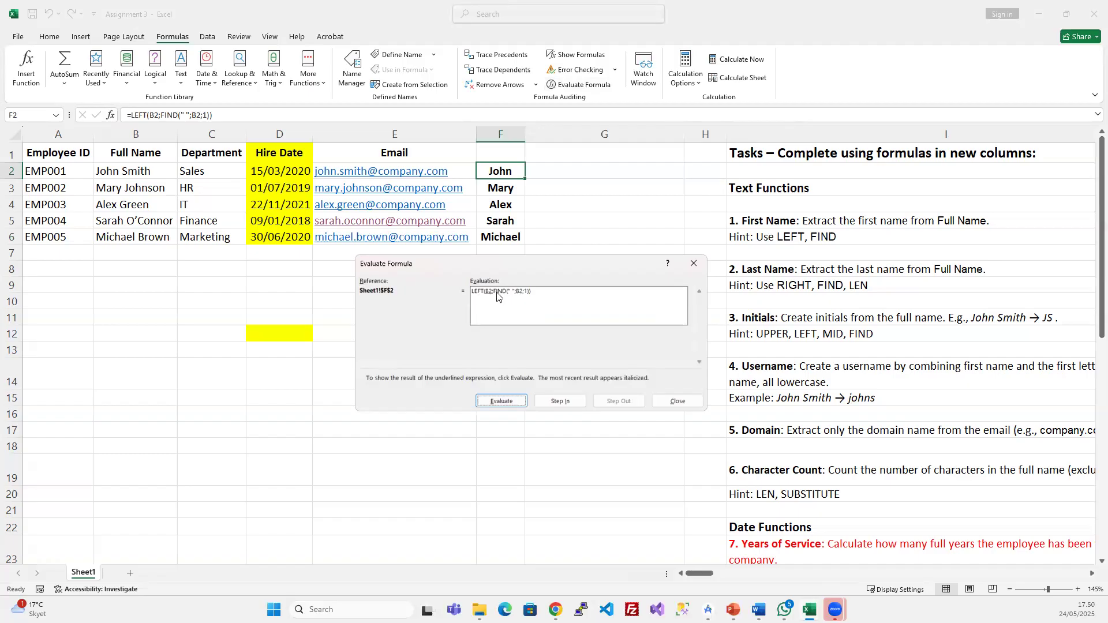
click(509, 404)
click(671, 401)
click(571, 85)
click(501, 400)
- Evaluate FIND's B2, FIND to 5, and LEFT to John, then close the dialog
click(502, 401)
click(502, 402)
click(501, 401)
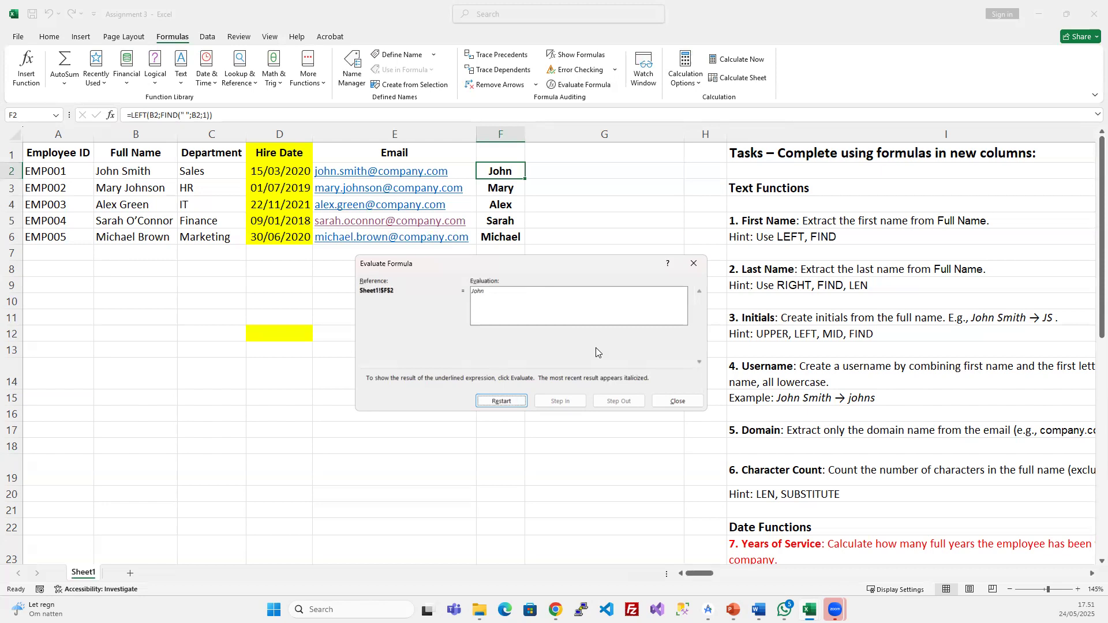
click(688, 403)
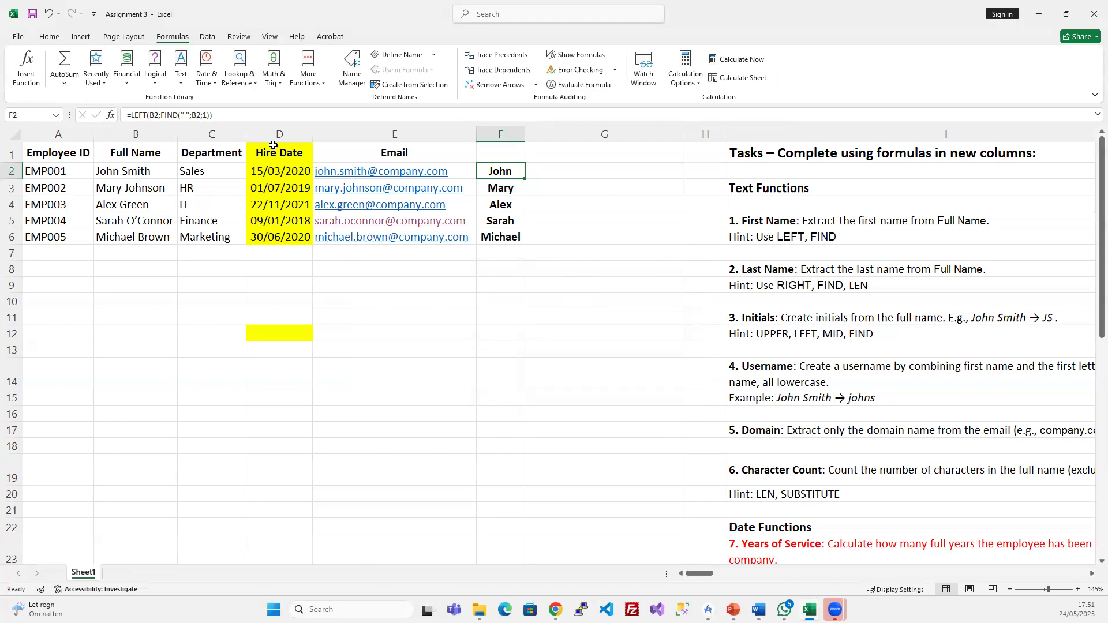
- Change F2's FIND search text from a space to "x"
click(187, 112)
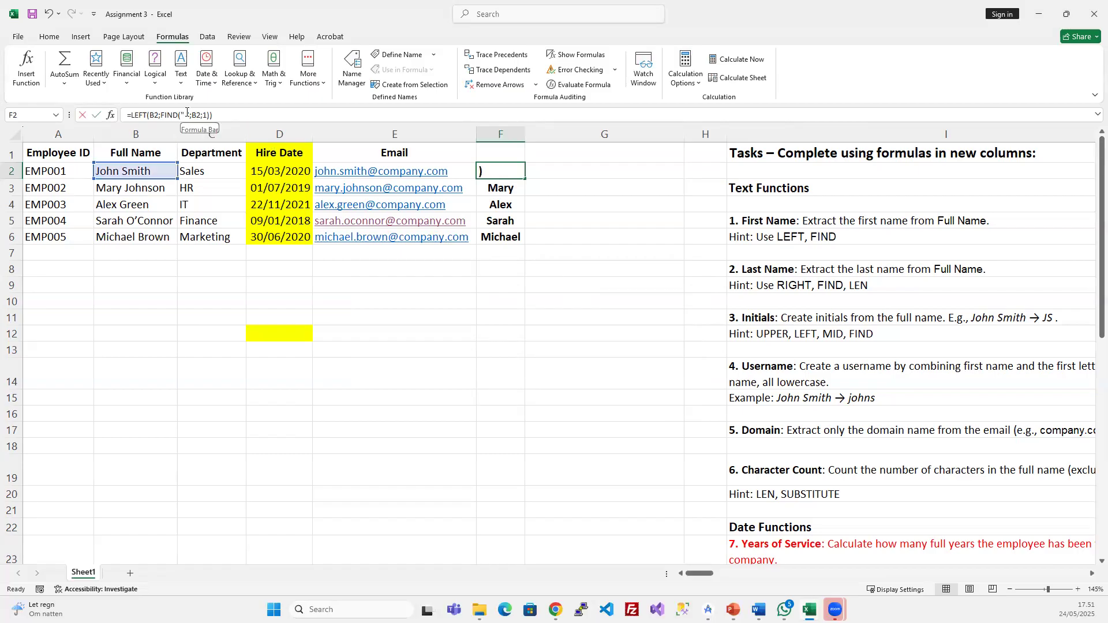
key(BackSpace)
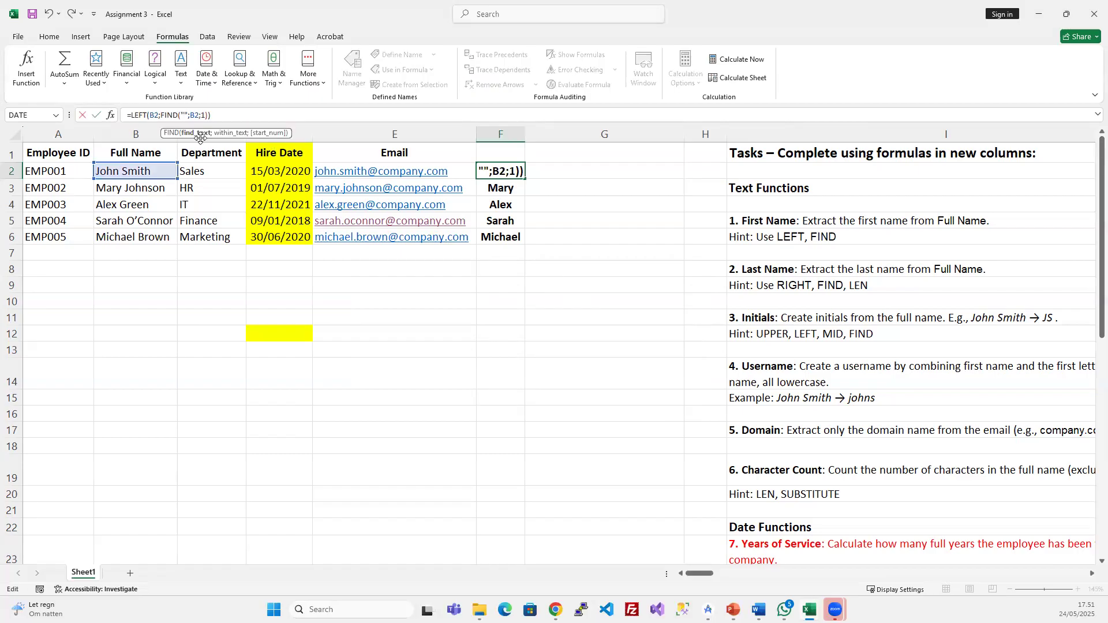
key(Return)
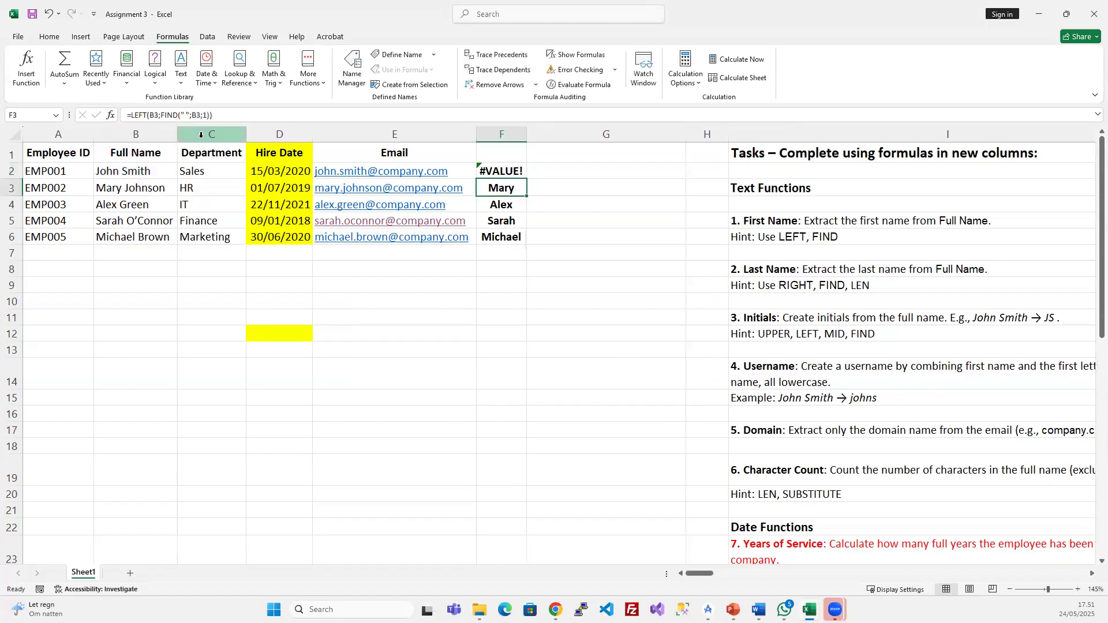
click(500, 171)
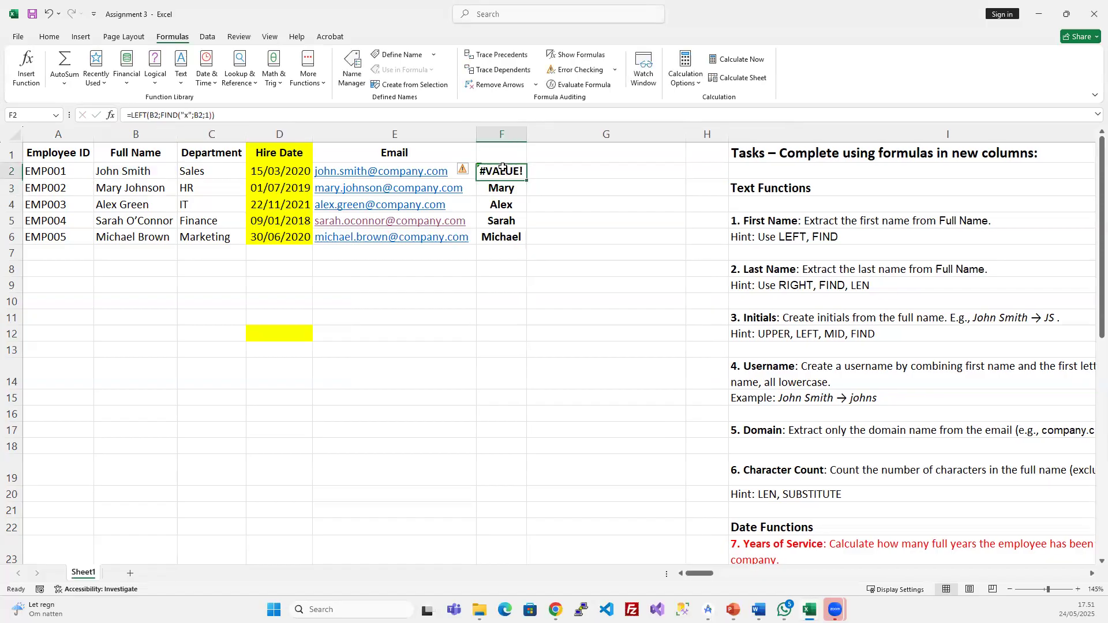
double_click(186, 115)
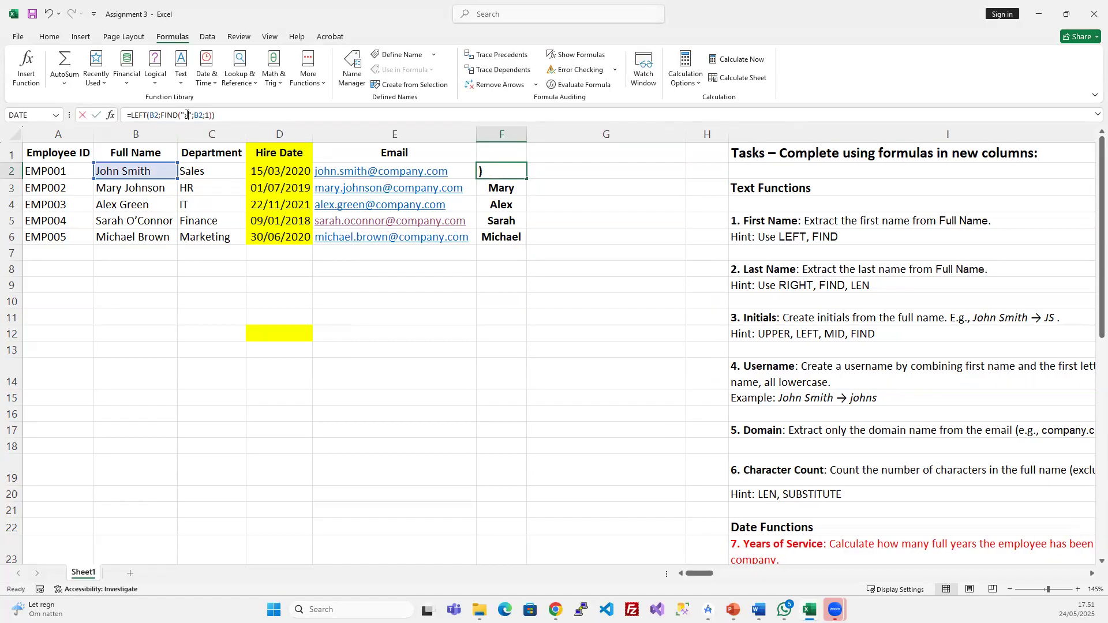
double_click(153, 115)
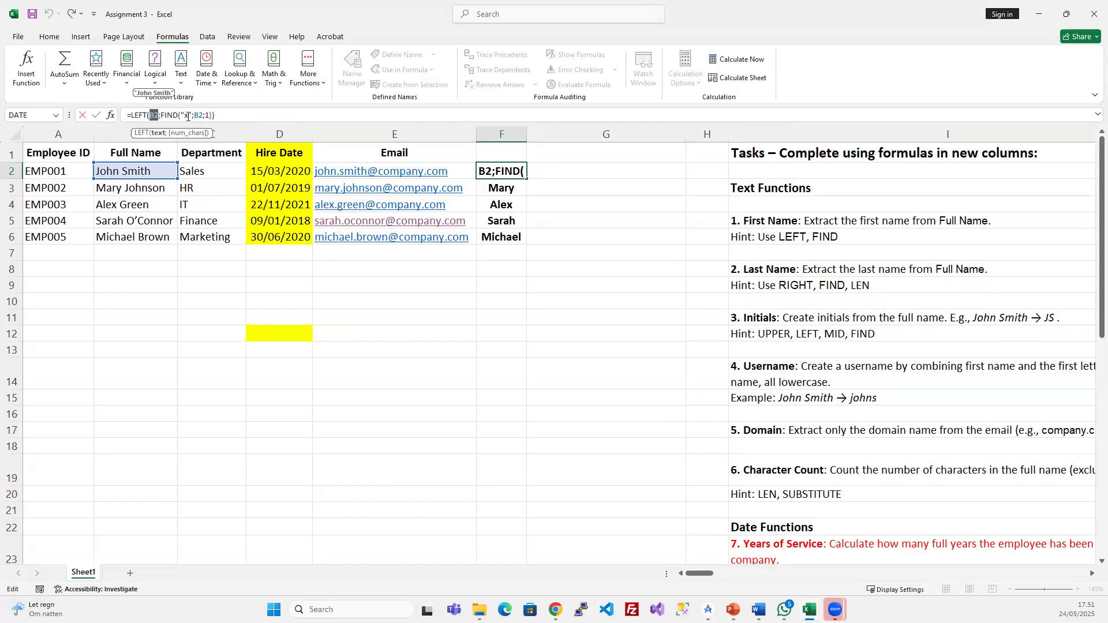
key(ctrl+Return)
- Fill F2 down to F6, leaving only Alex in F4 and #VALUE! elsewhere
drag(505, 172, 502, 236)
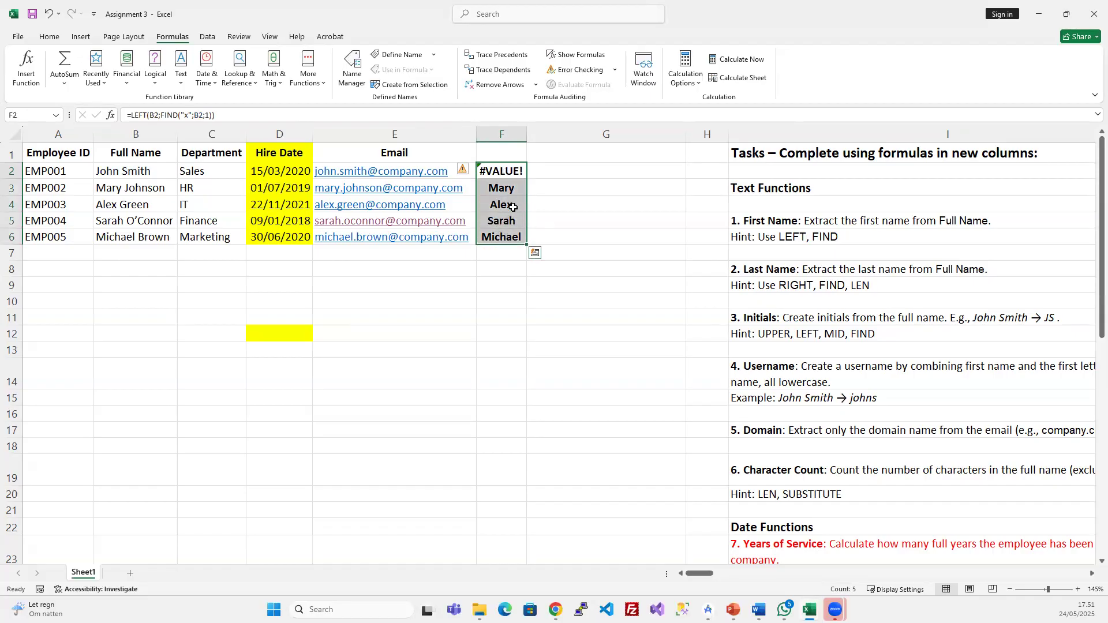
key(ctrl+d)
click(501, 208)
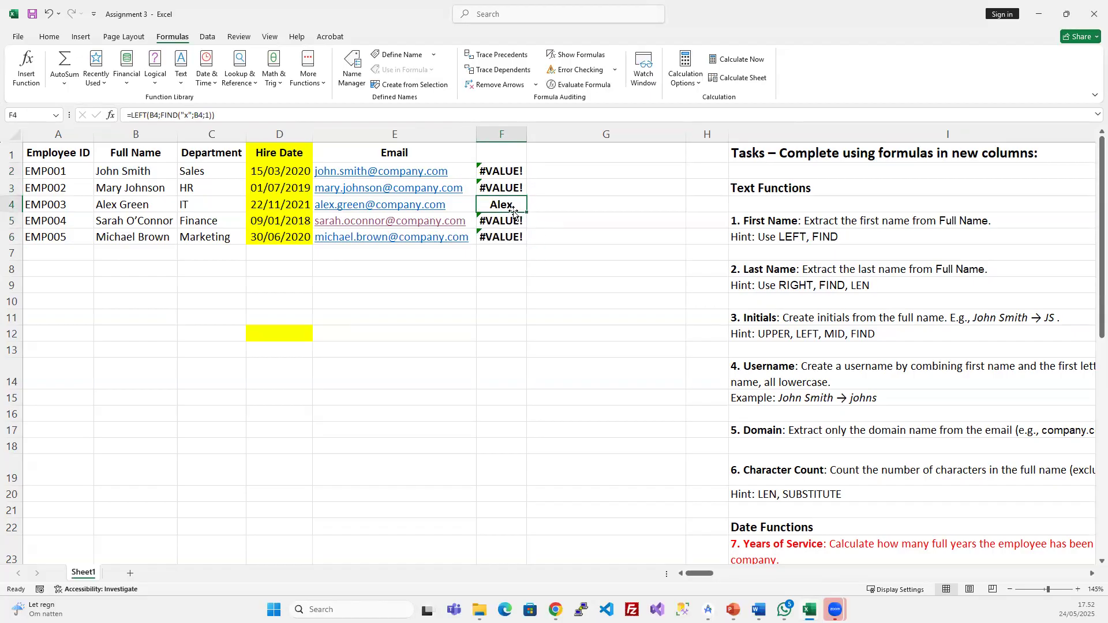
click(496, 167)
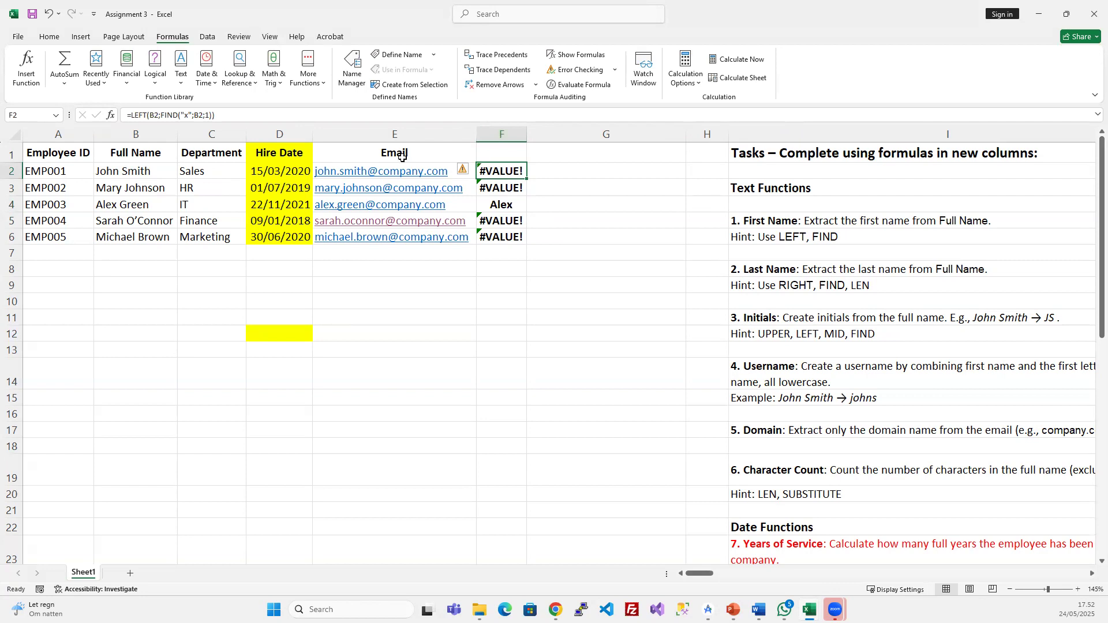
click(598, 87)
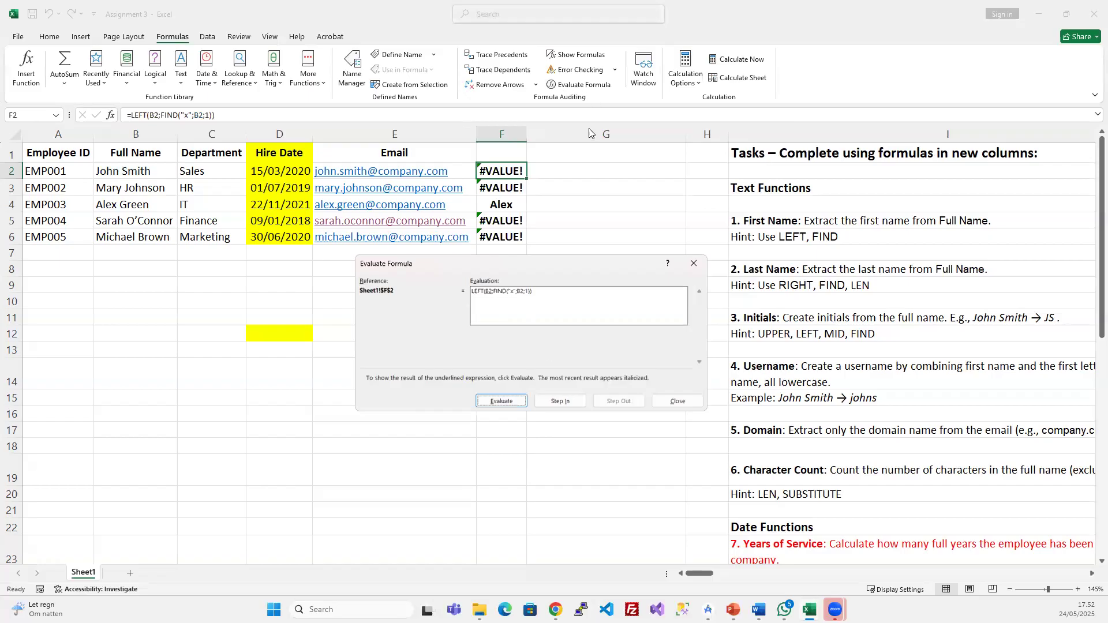
click(505, 403)
click(506, 402)
click(504, 403)
click(501, 400)
click(677, 401)
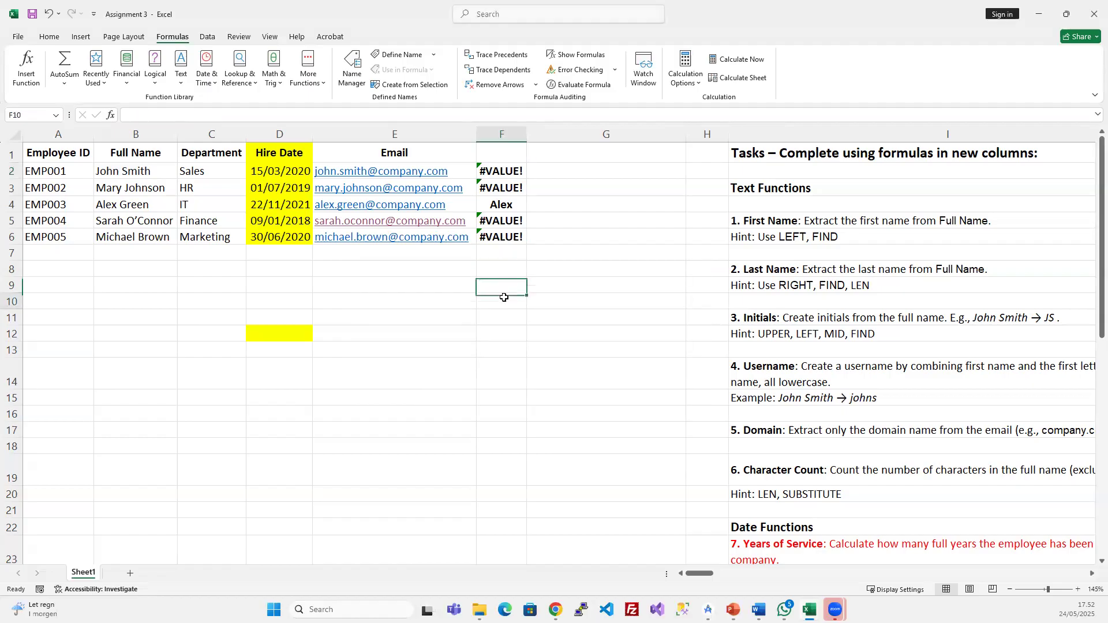
- Restore the space in F2's FIND and refill F2:F6 with all five first names
click(505, 171)
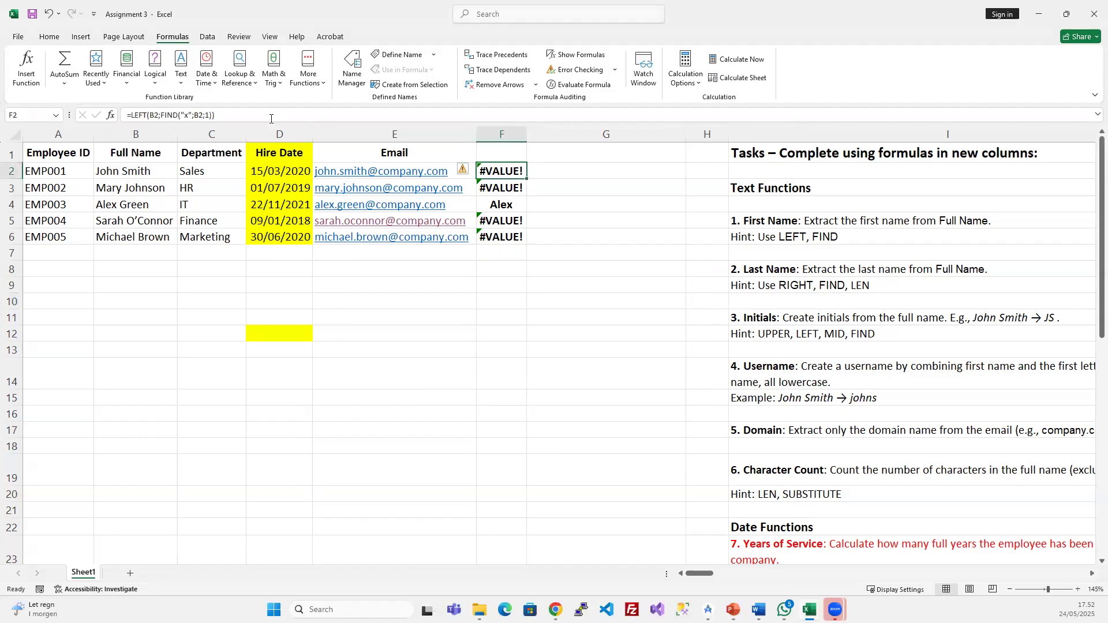
click(189, 114)
key(BackSpace)
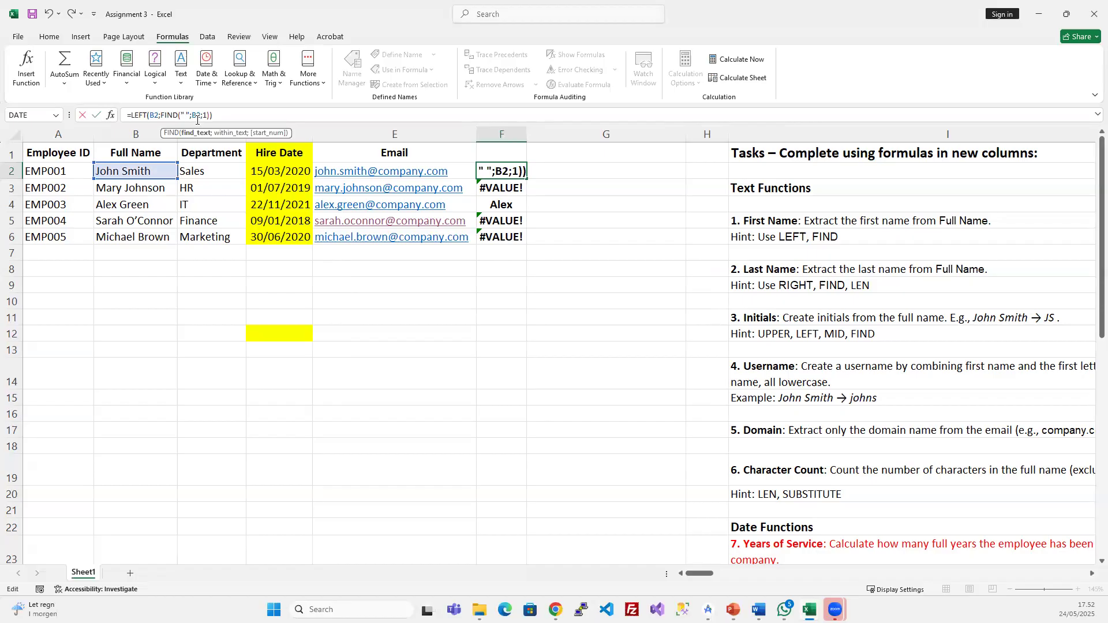
key(ctrl+Return)
key(shift+Down)
key(shift+Down)
key(shift+Down)
key(shift+Down)
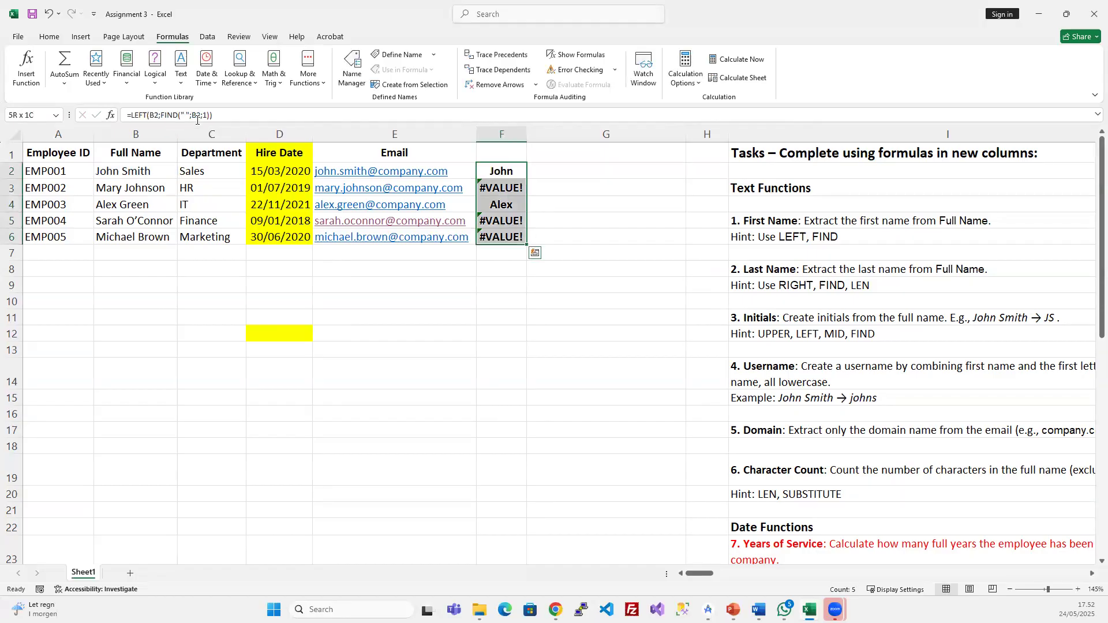
key(ctrl+d)
- Return to the PowerPoint slide show on the Formula Auditing Tools slide
drag(280, 313, 275, 345)
drag(369, 336, 433, 317)
click(551, 269)
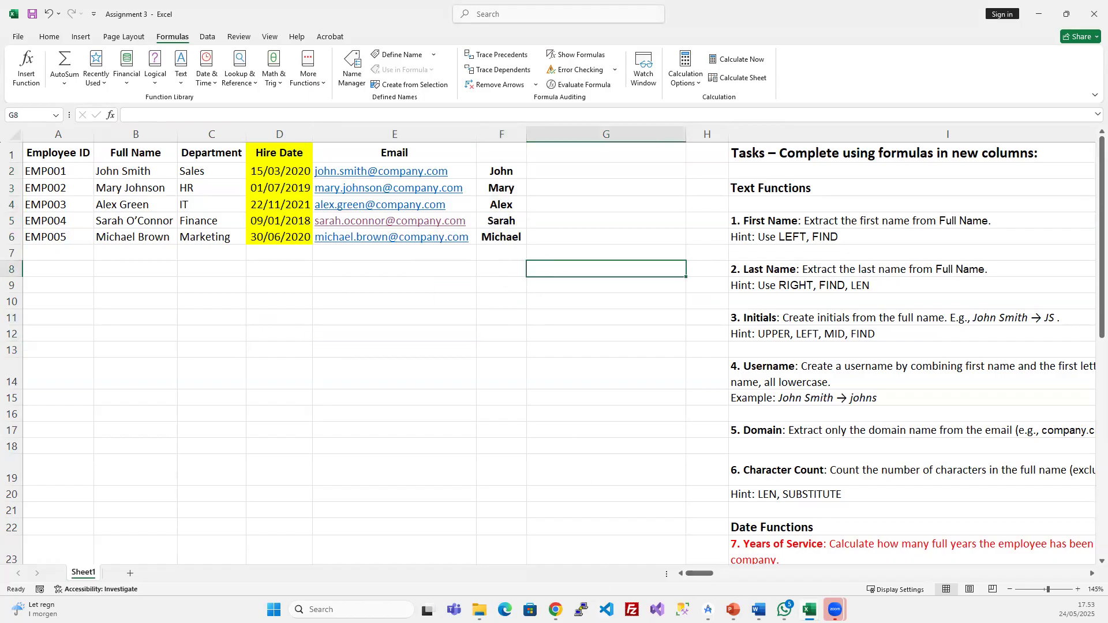
click(810, 610)
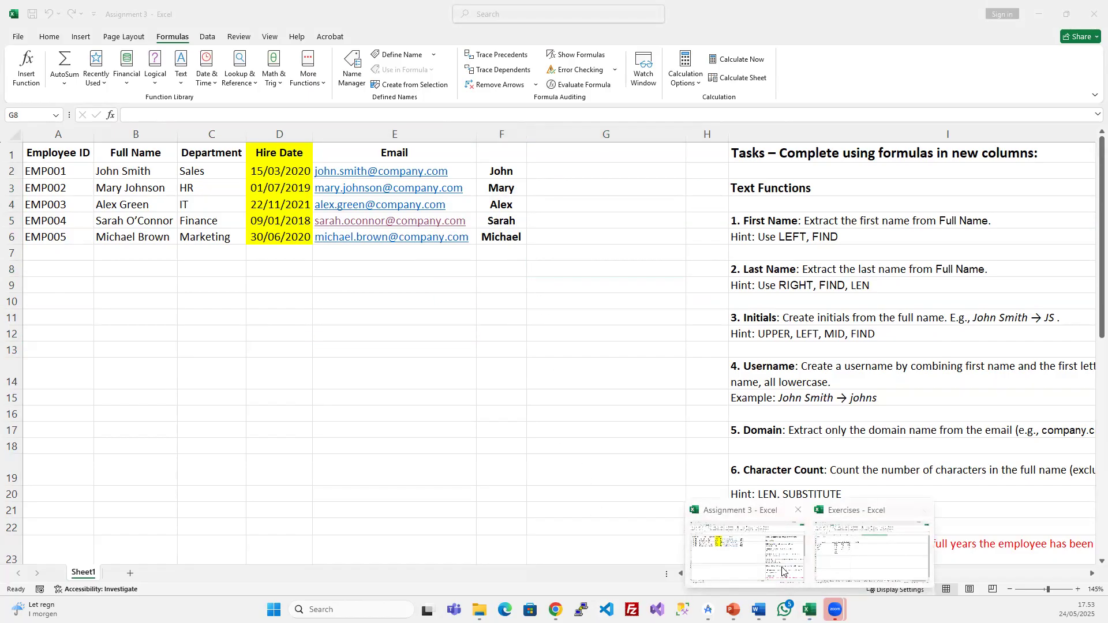
click(732, 609)
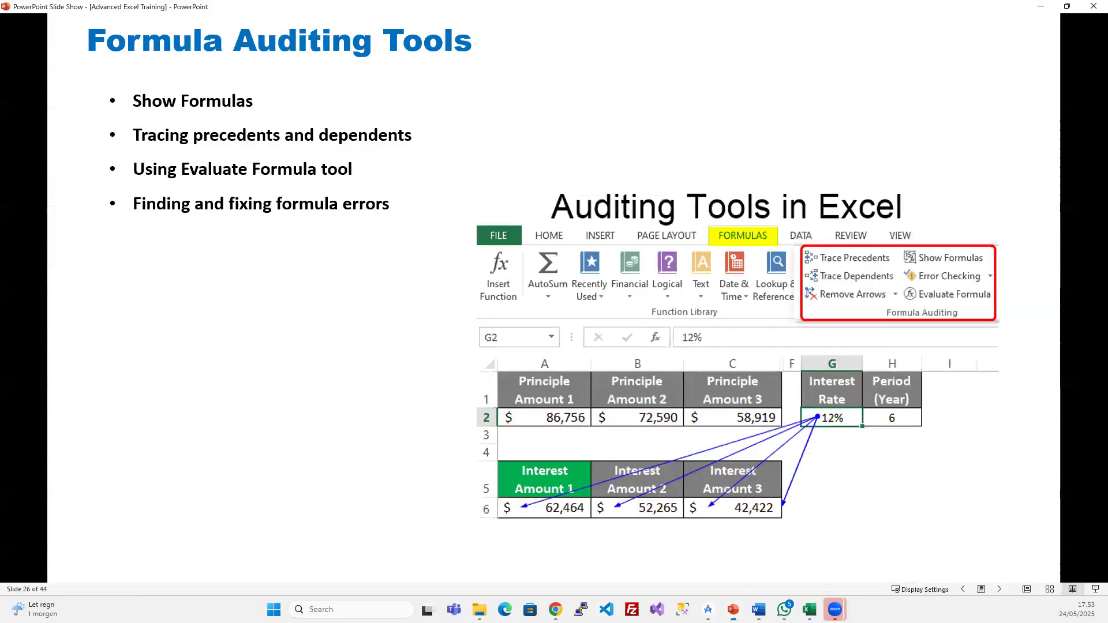
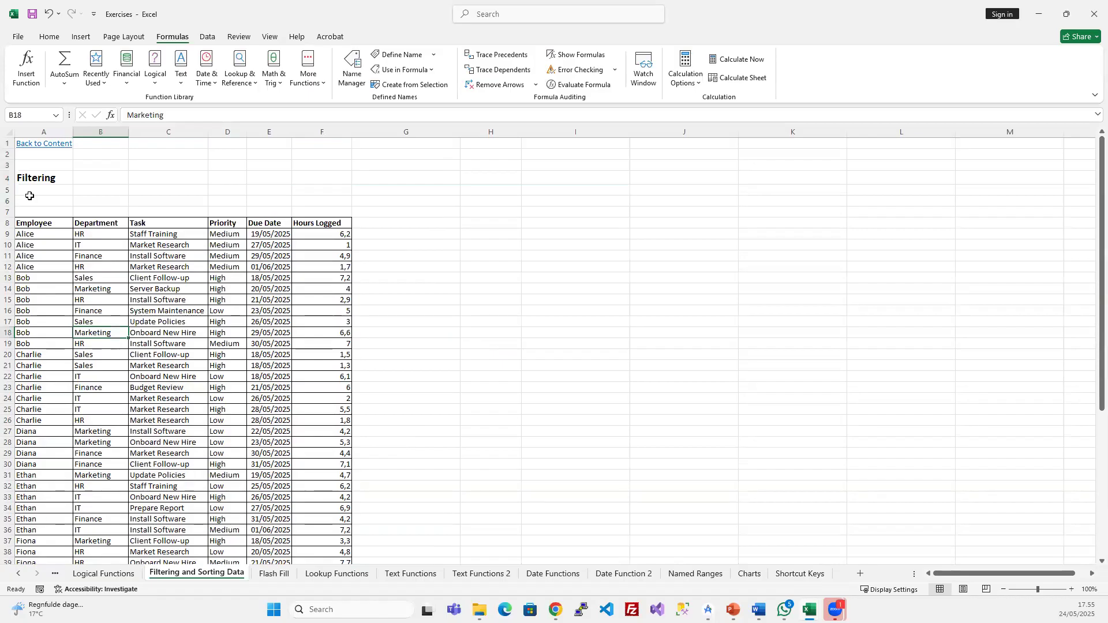
- Delete empty rows 6–7 so the table headers sit directly under the Filtering title
drag(8, 201, 8, 211)
key(ctrl+minus)
click(131, 319)
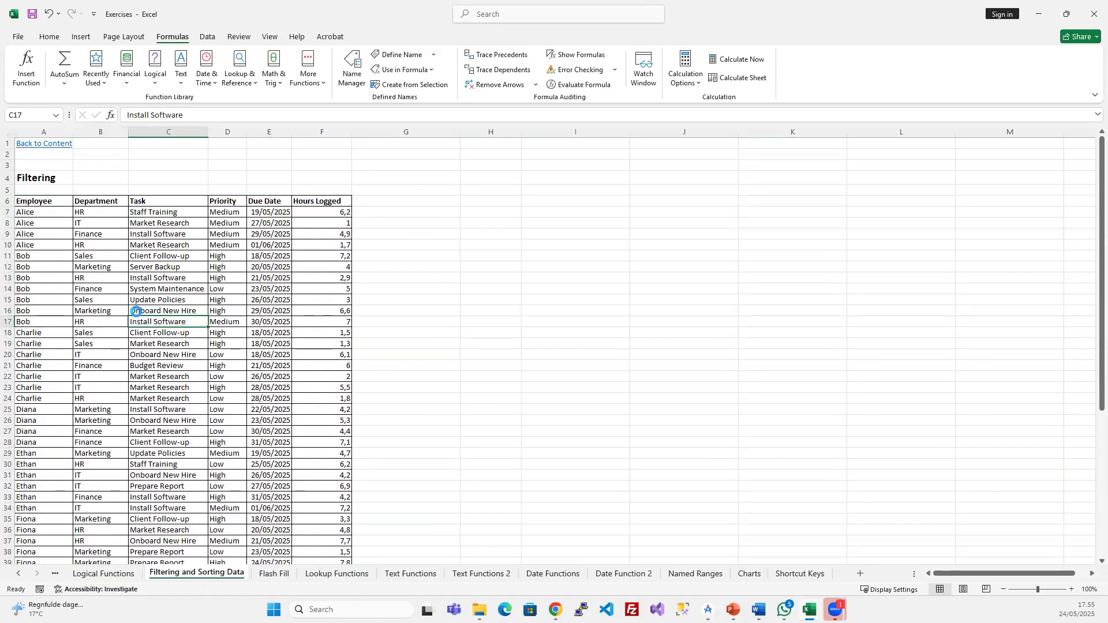
scroll(135, 312, up, 3)
click(299, 337)
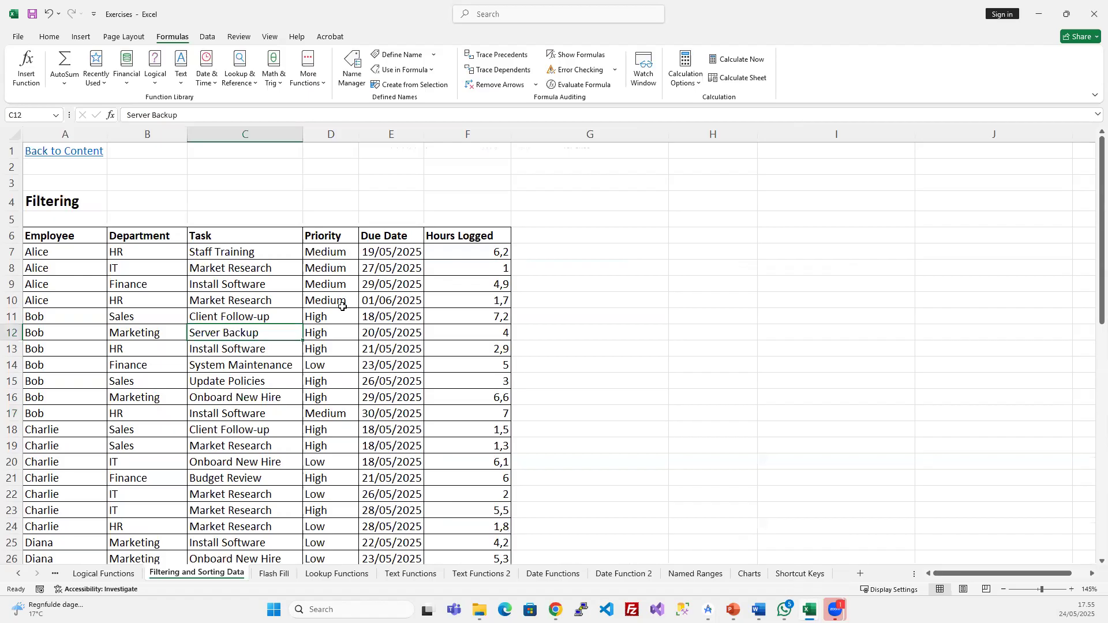
click(173, 316)
click(49, 36)
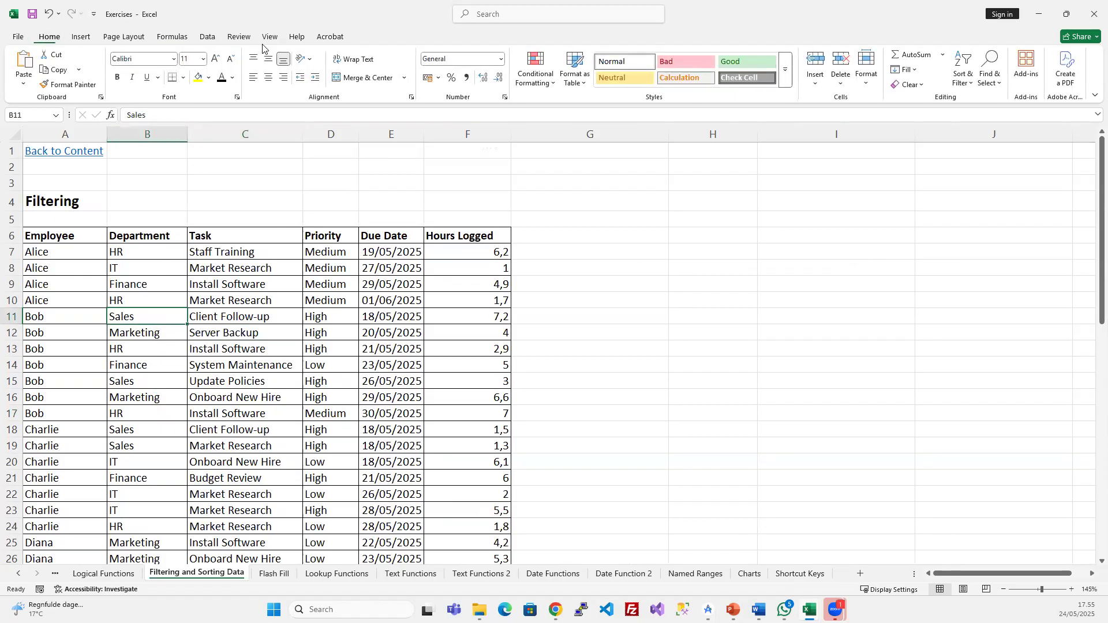
- Turn on filtering and filter the Task column to Budget Review only
click(967, 86)
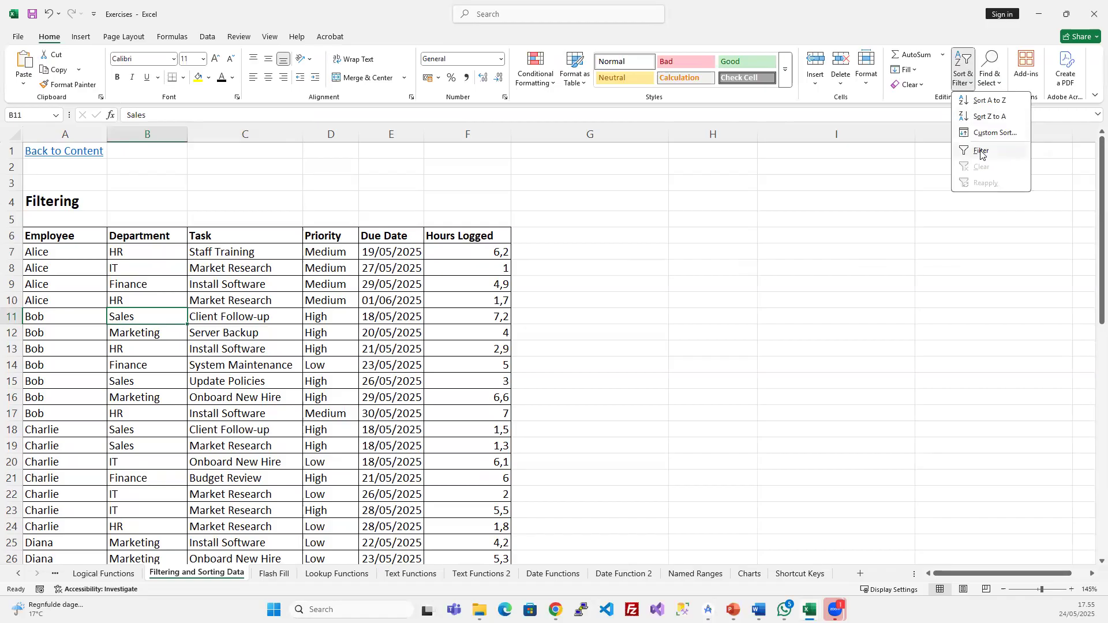
click(980, 151)
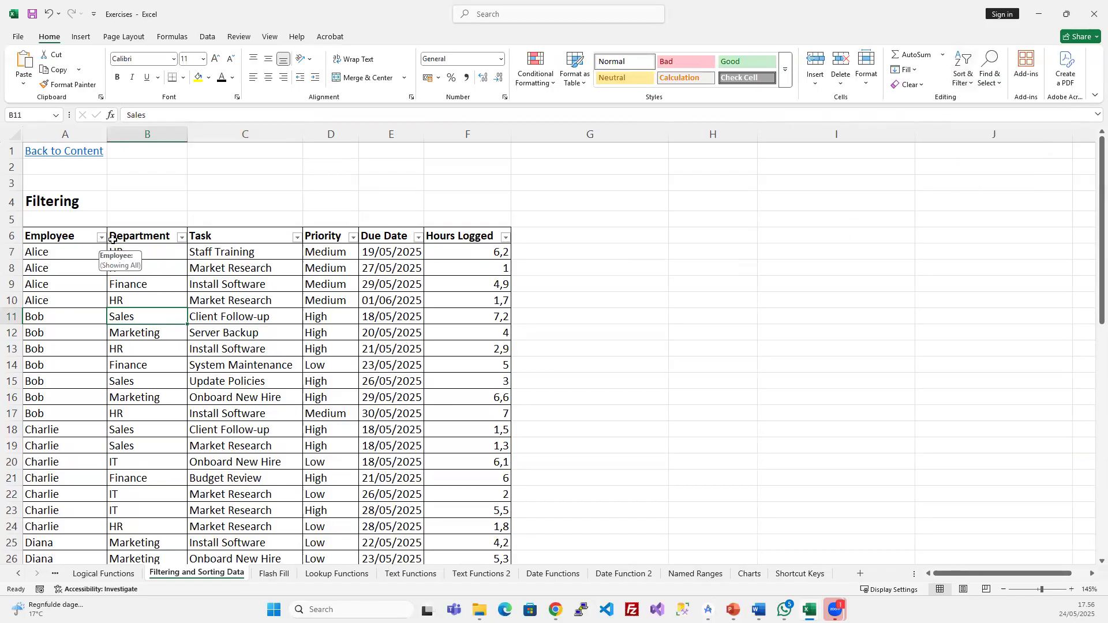
click(296, 237)
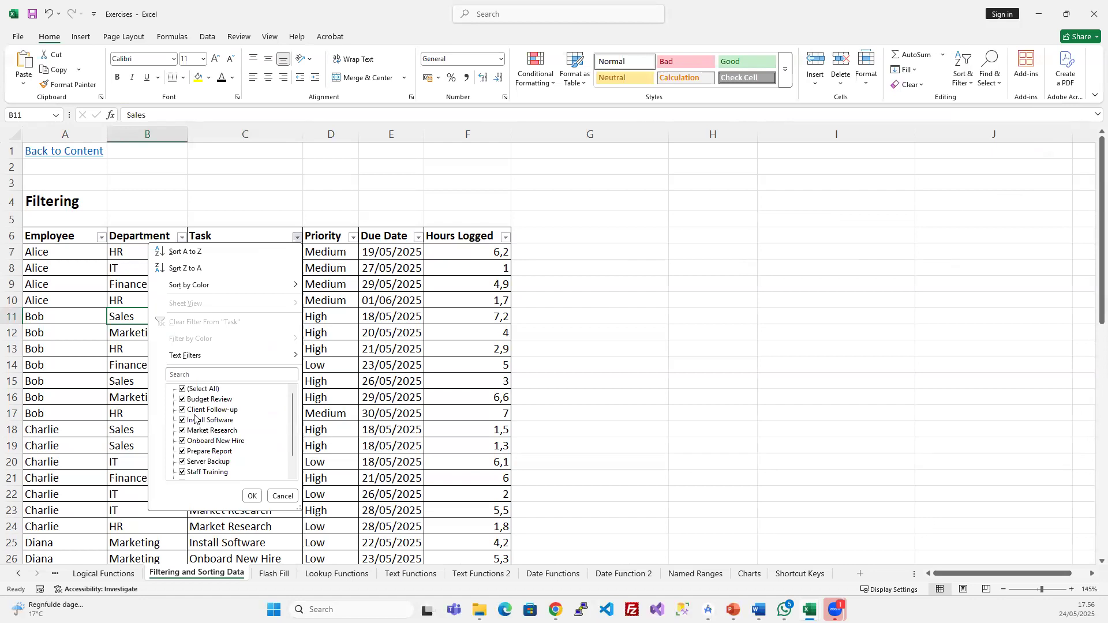
click(182, 390)
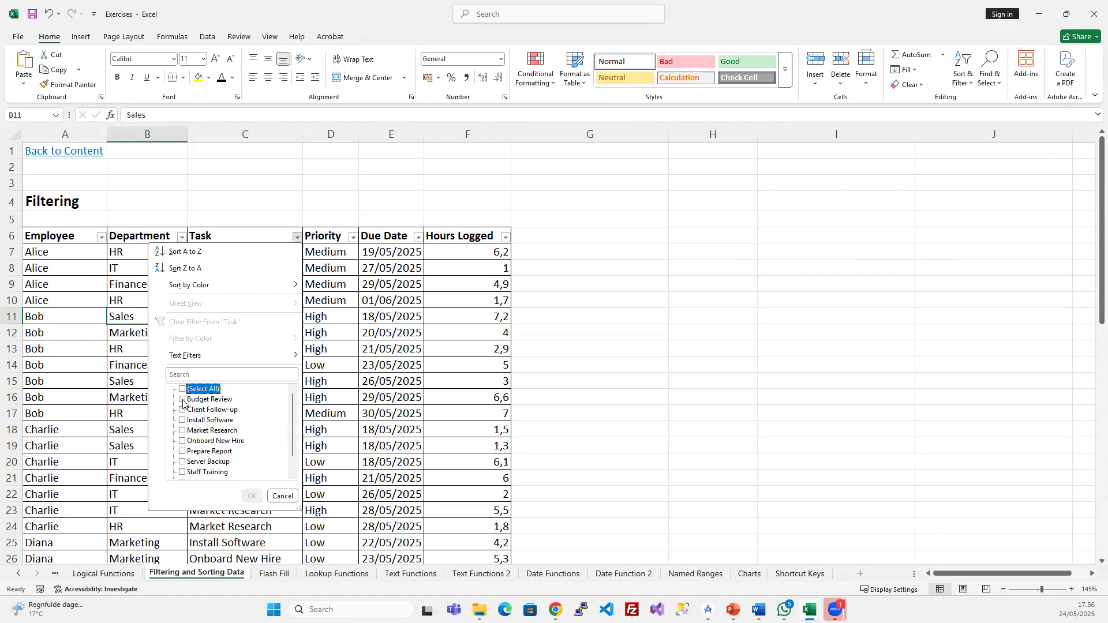
click(183, 400)
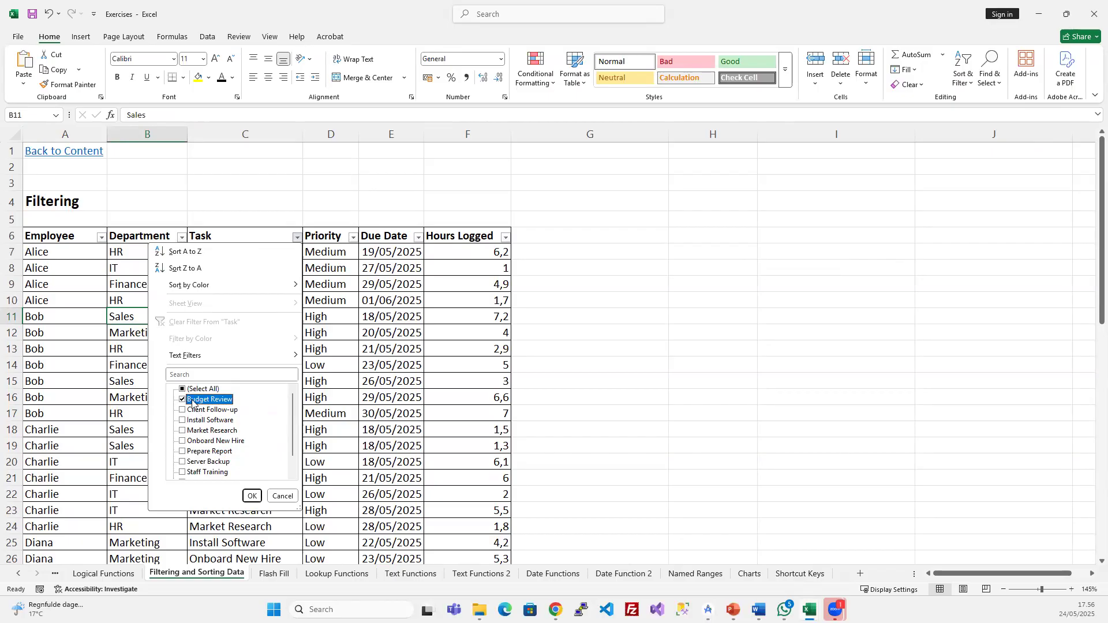
click(252, 496)
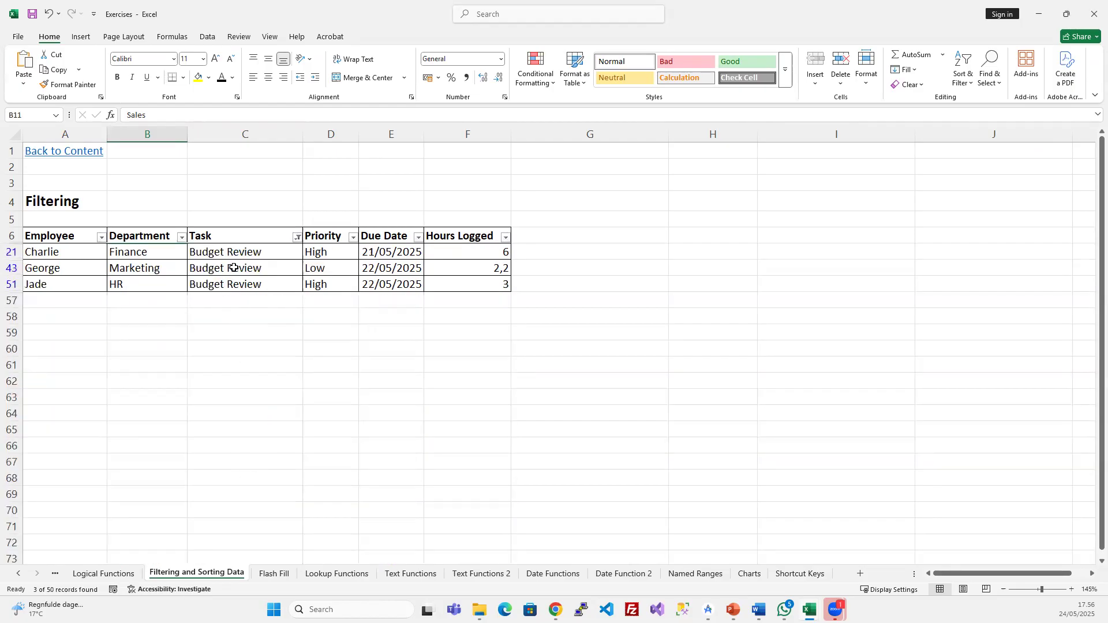
- Exclude High in the Priority filter, leaving one Low-priority Budget Review row
click(326, 270)
click(291, 270)
click(323, 268)
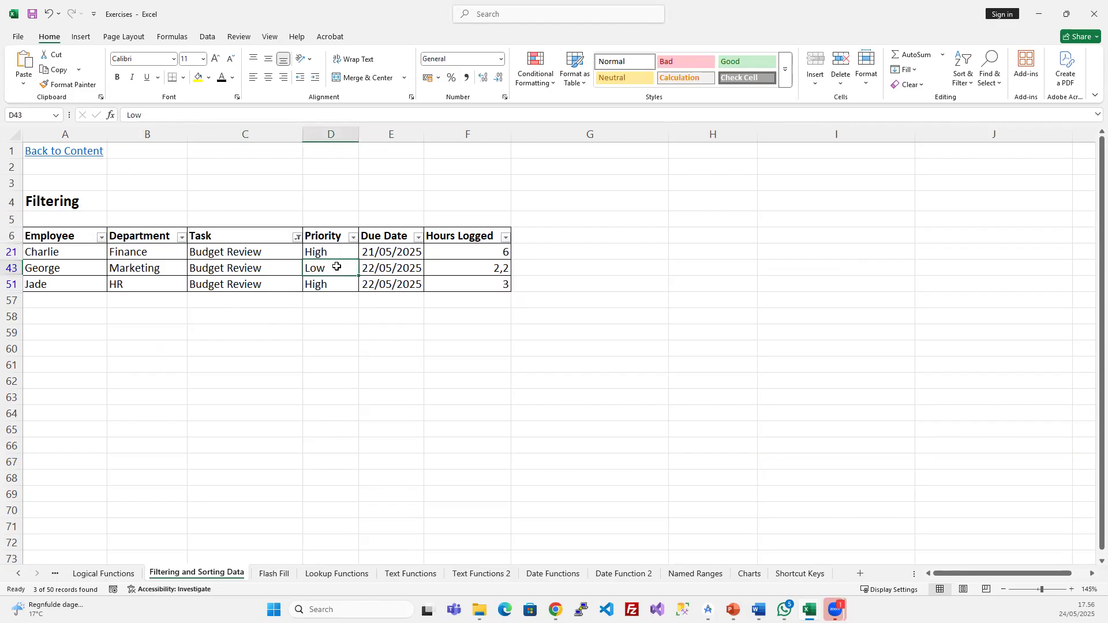
click(353, 239)
click(236, 401)
click(307, 495)
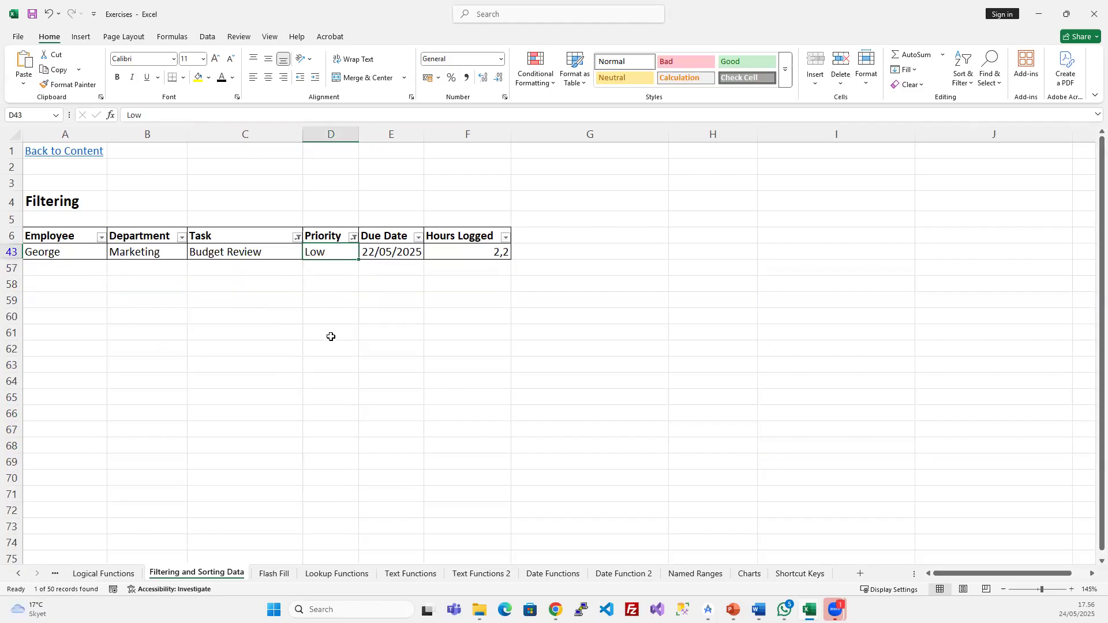
click(378, 251)
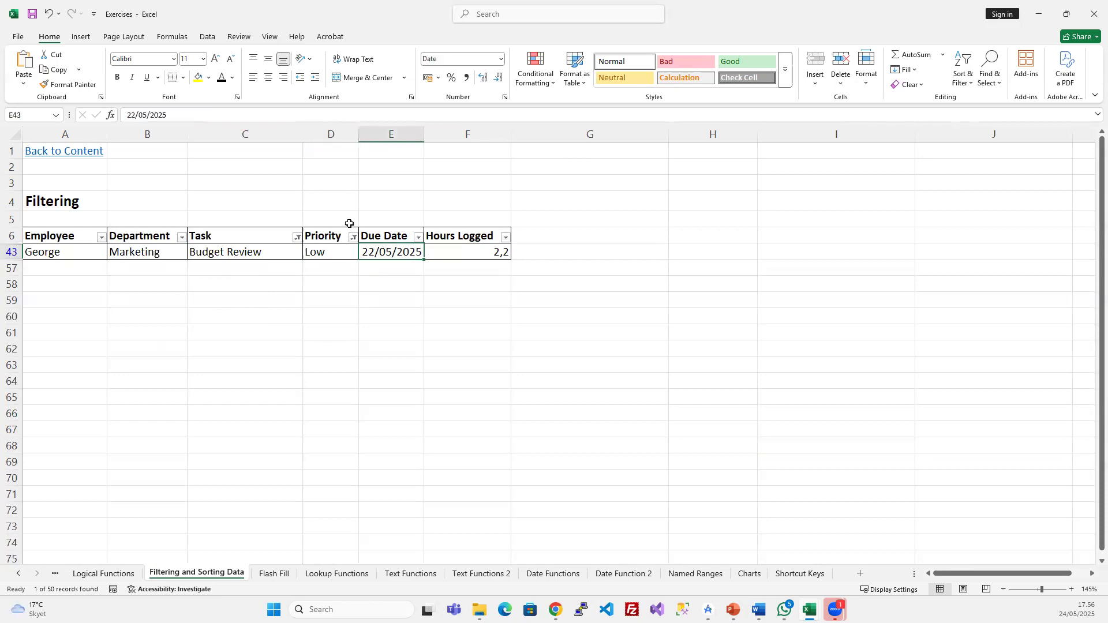
click(207, 37)
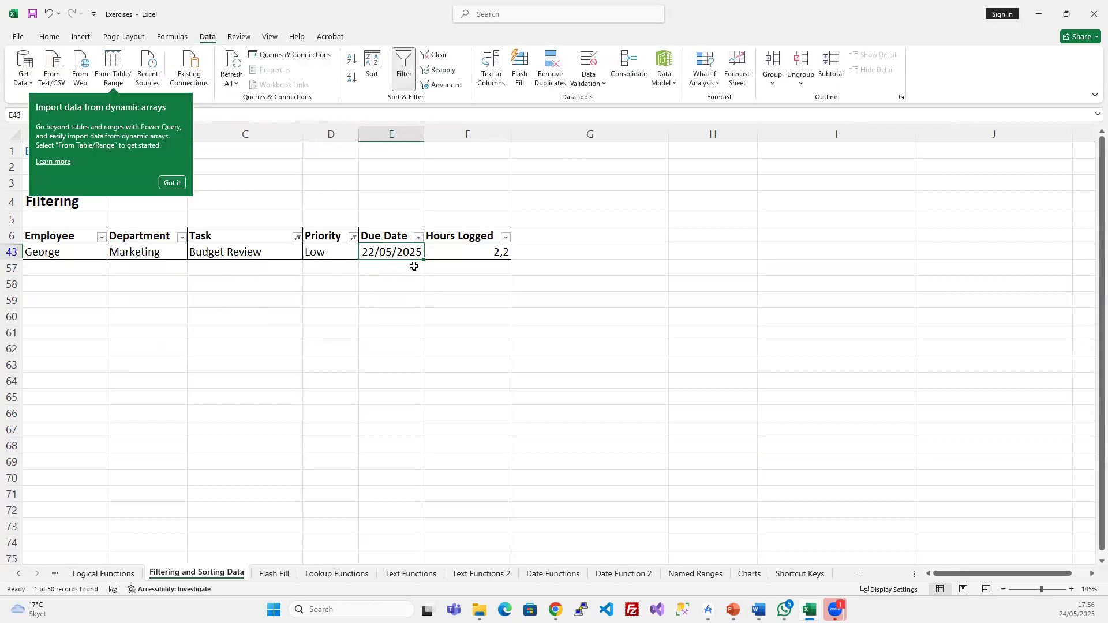
click(411, 267)
click(333, 252)
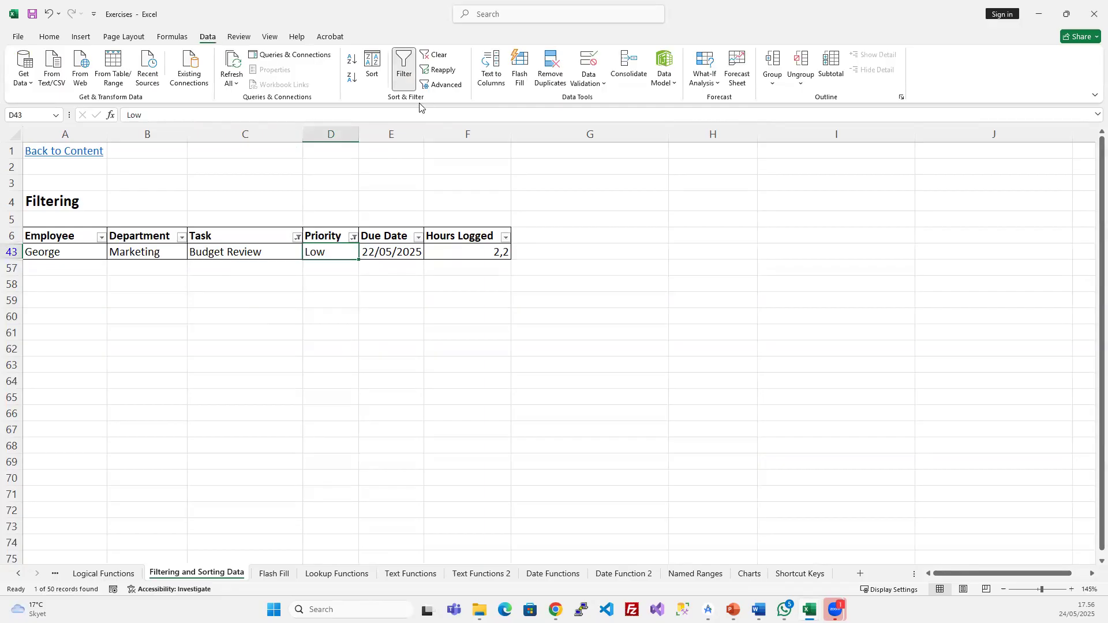
- Toggle Filter off and back on to clear the Task and Priority criteria
click(405, 73)
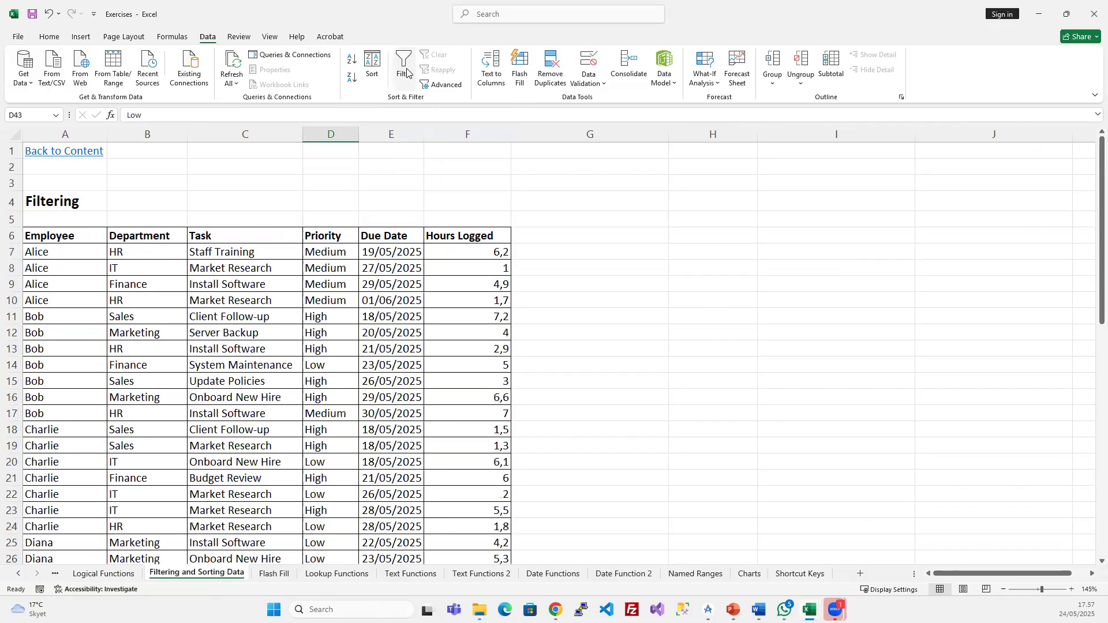
click(406, 77)
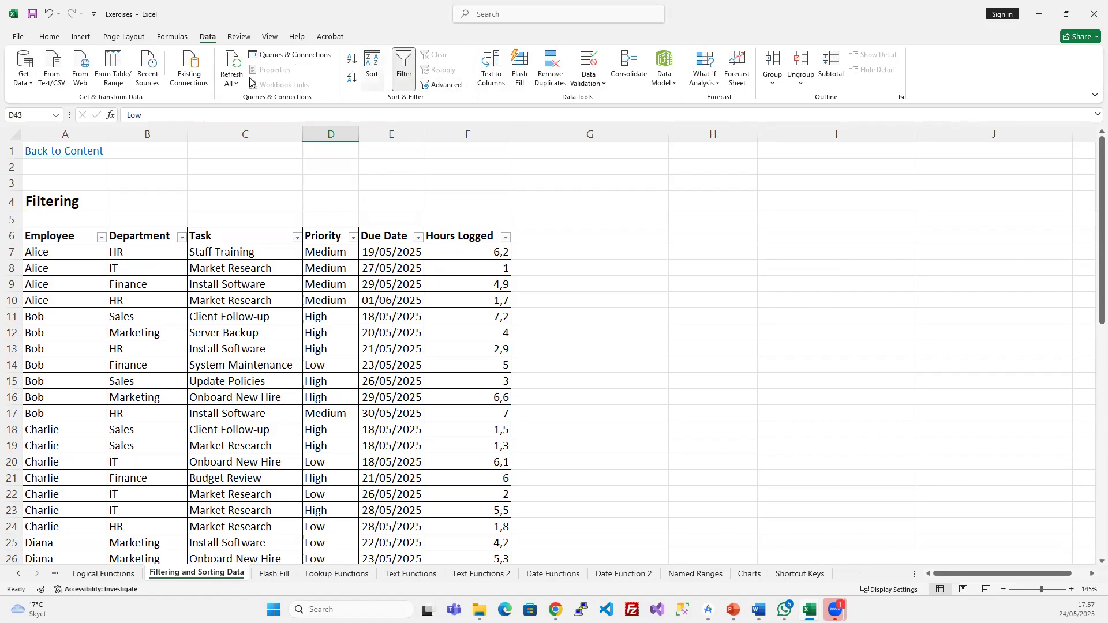
click(50, 36)
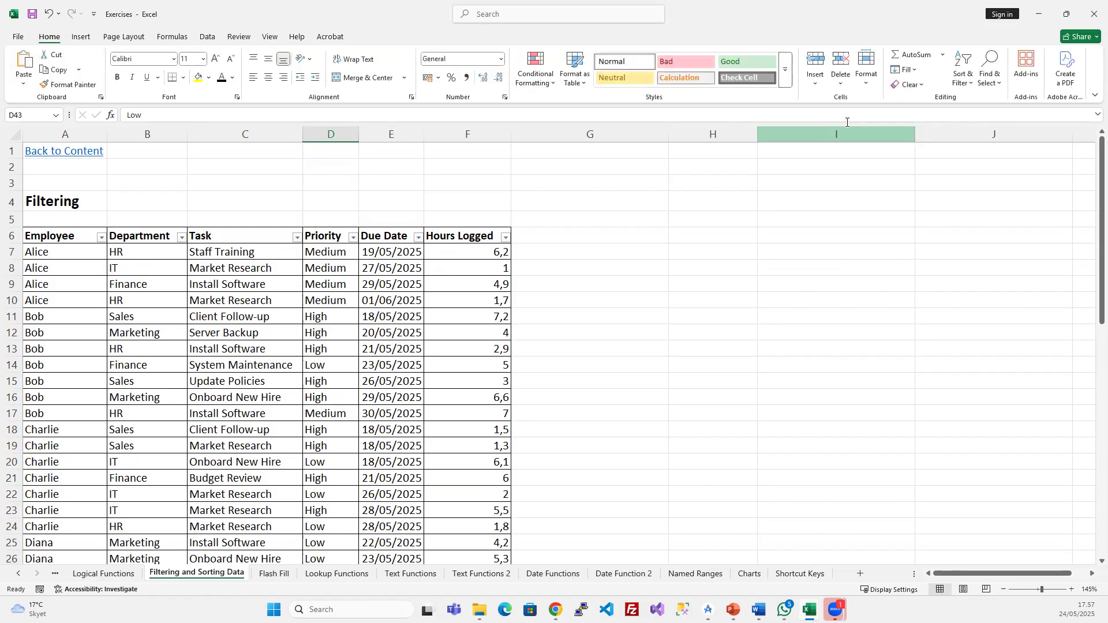
click(970, 76)
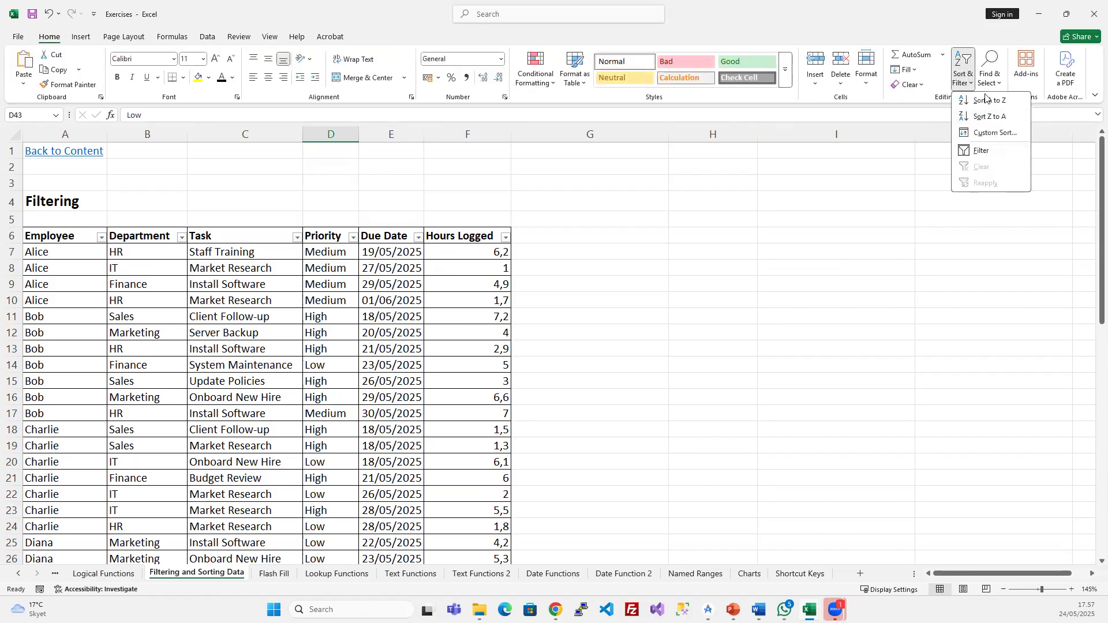
click(207, 38)
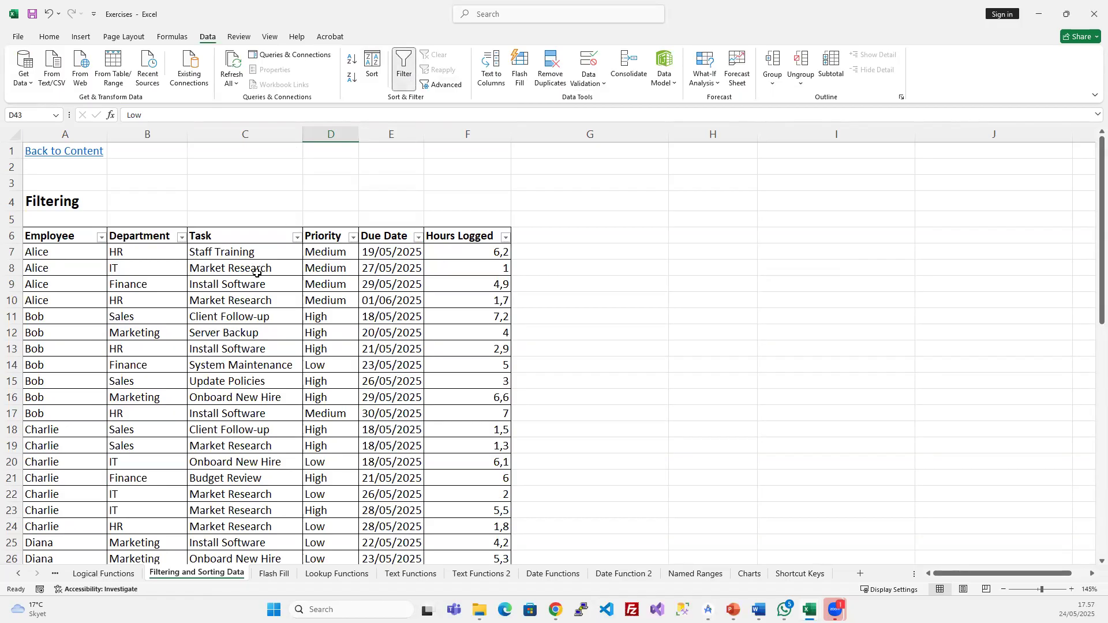
- Open and cancel the Department filter, then browse the restored employee rows
click(181, 237)
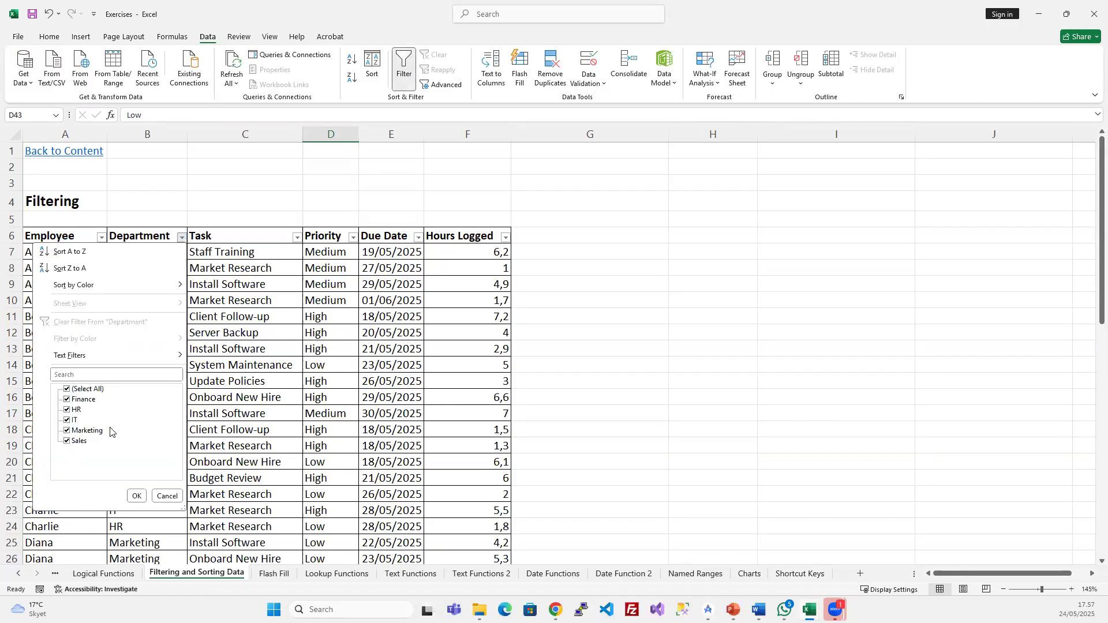
click(137, 496)
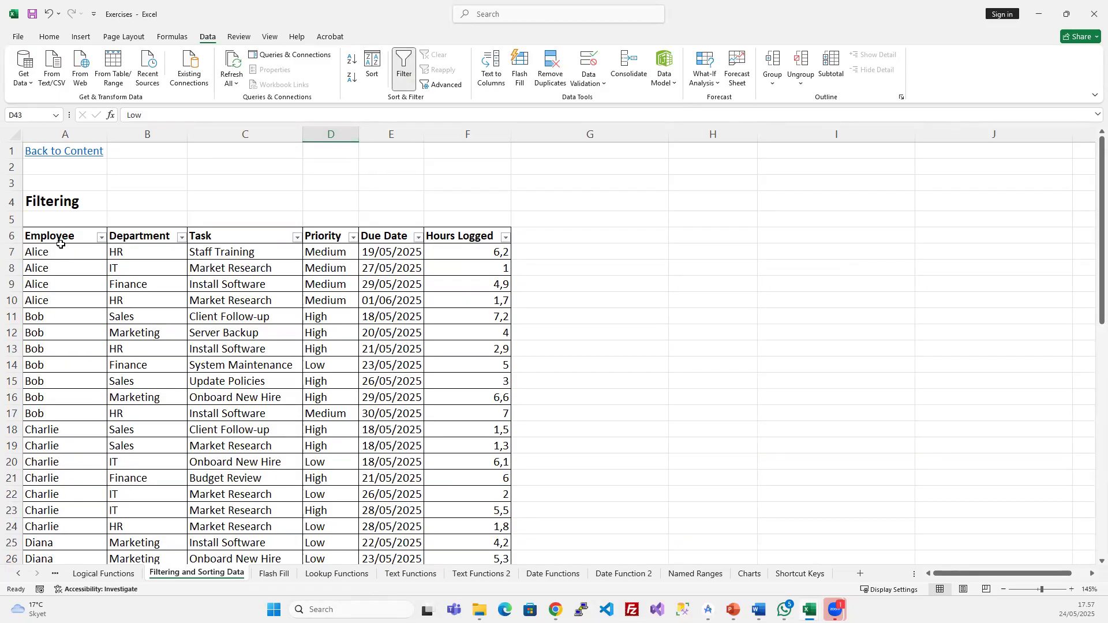
scroll(81, 361, down, 16)
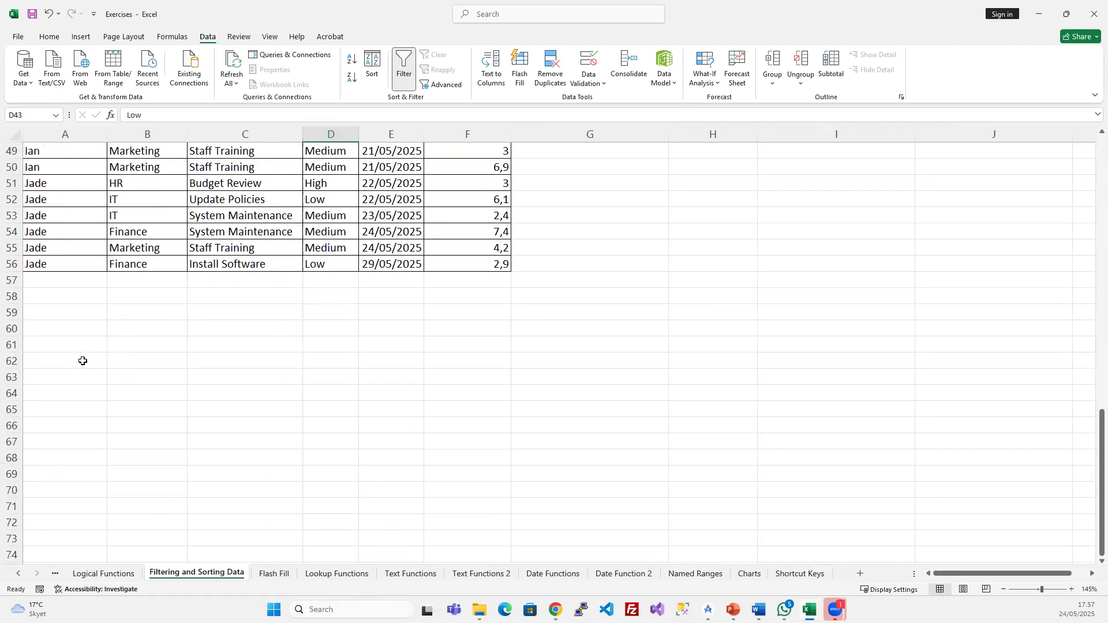
scroll(75, 334, up, 15)
scroll(73, 318, up, 1)
drag(64, 234, 65, 430)
drag(33, 250, 148, 391)
scroll(148, 391, down, 16)
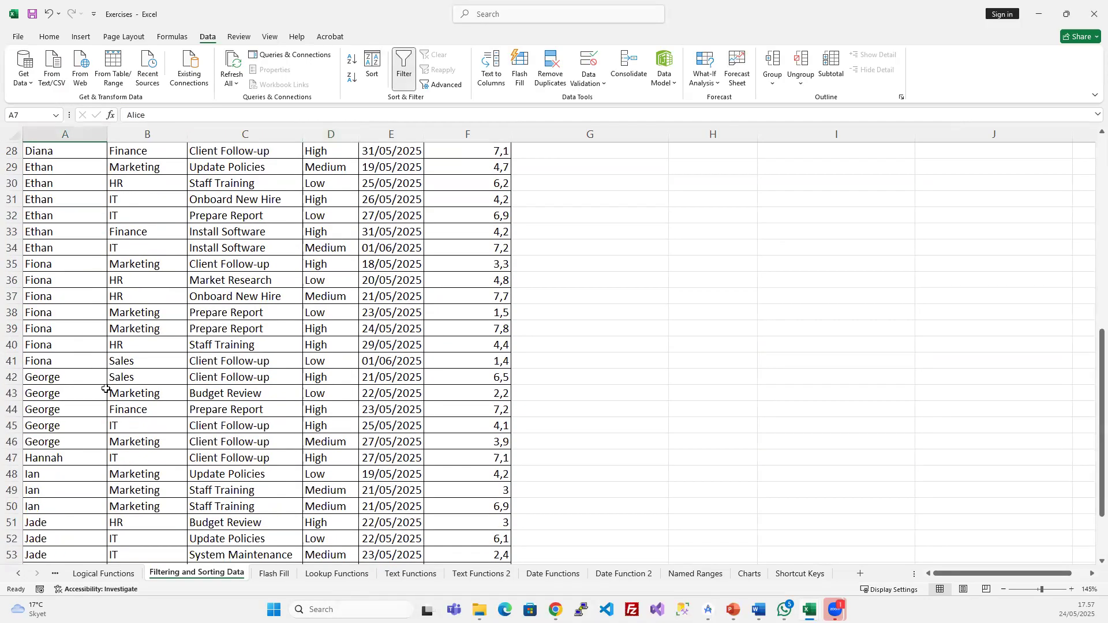
click(69, 263)
scroll(70, 254, up, 9)
scroll(69, 254, up, 7)
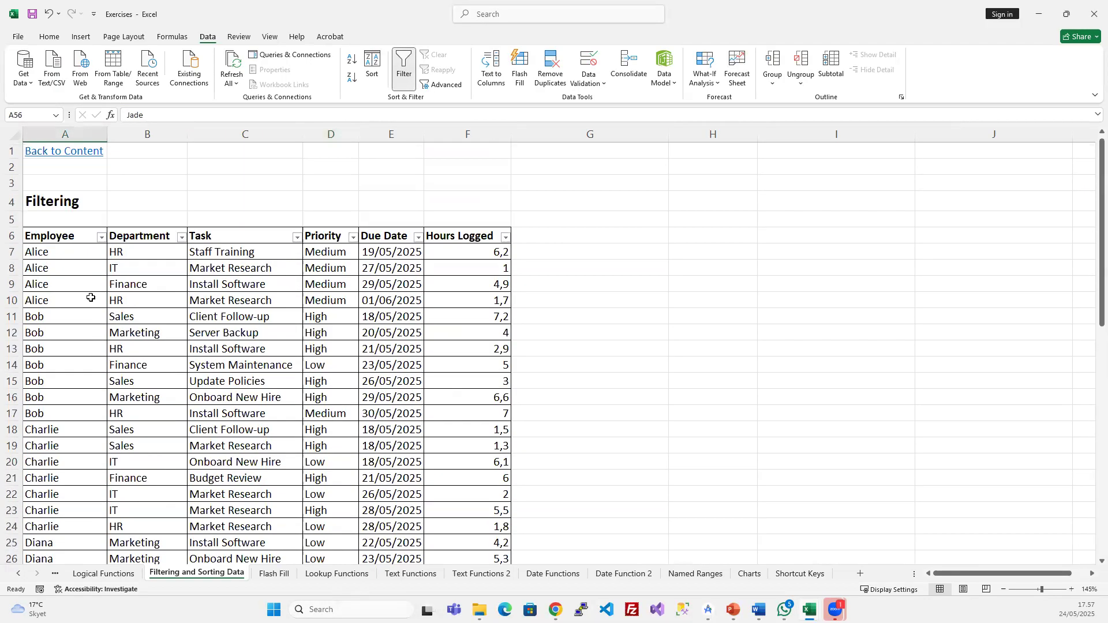
click(150, 233)
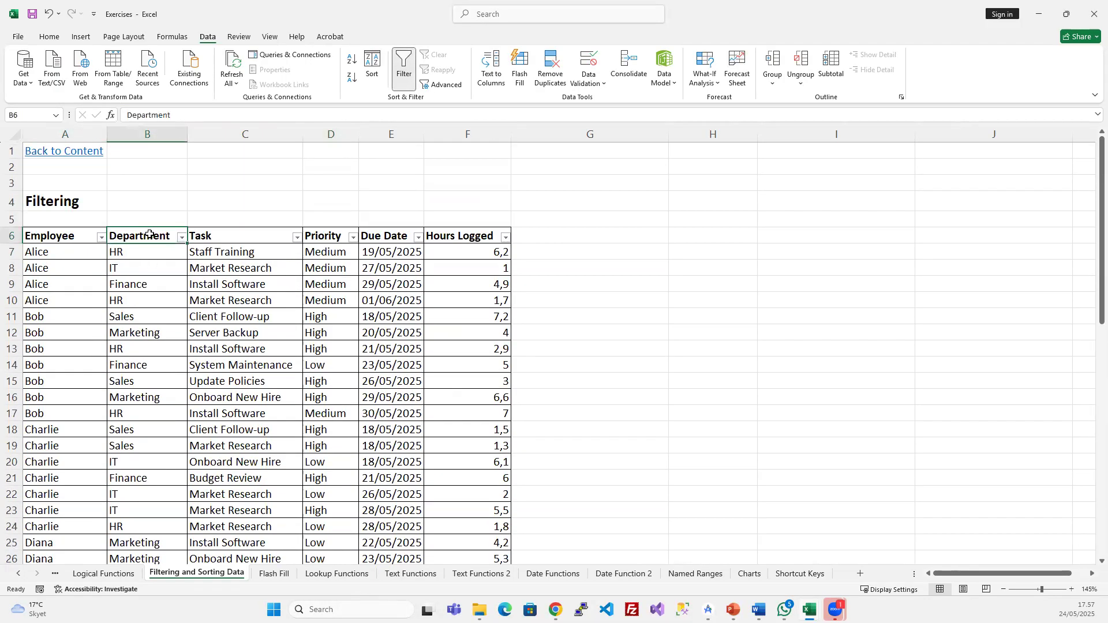
- Sort the table A to Z by Department, then by Task
click(182, 237)
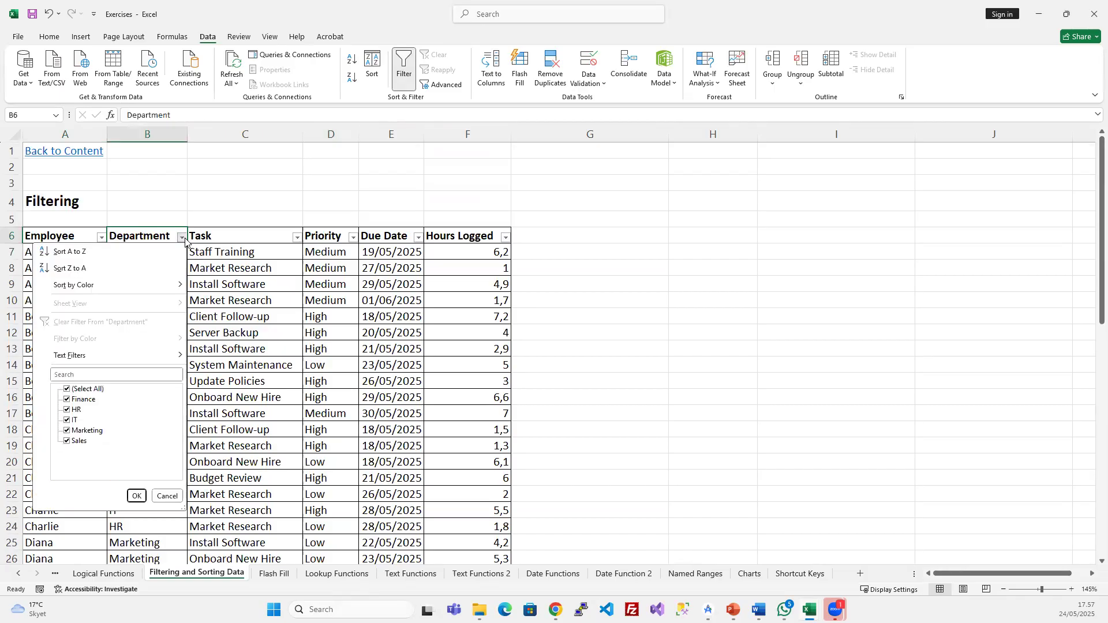
click(75, 254)
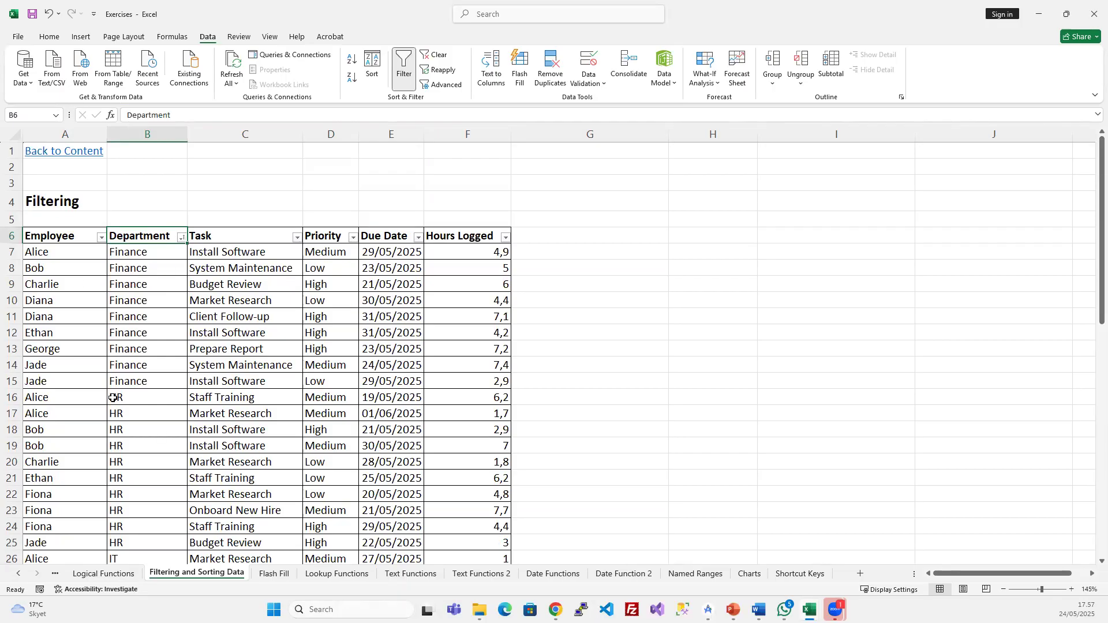
scroll(168, 426, down, 4)
scroll(168, 425, down, 3)
scroll(168, 425, up, 7)
click(297, 237)
click(186, 252)
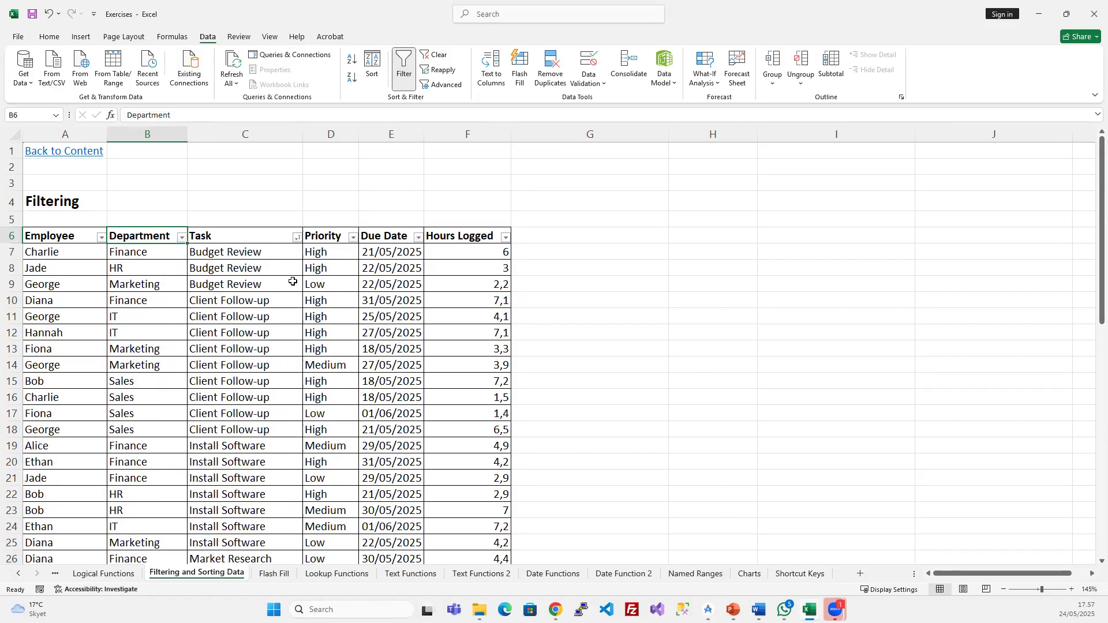
- Sort by Priority A to Z (High, Low, Medium) and open the Due Date sort options
click(353, 247)
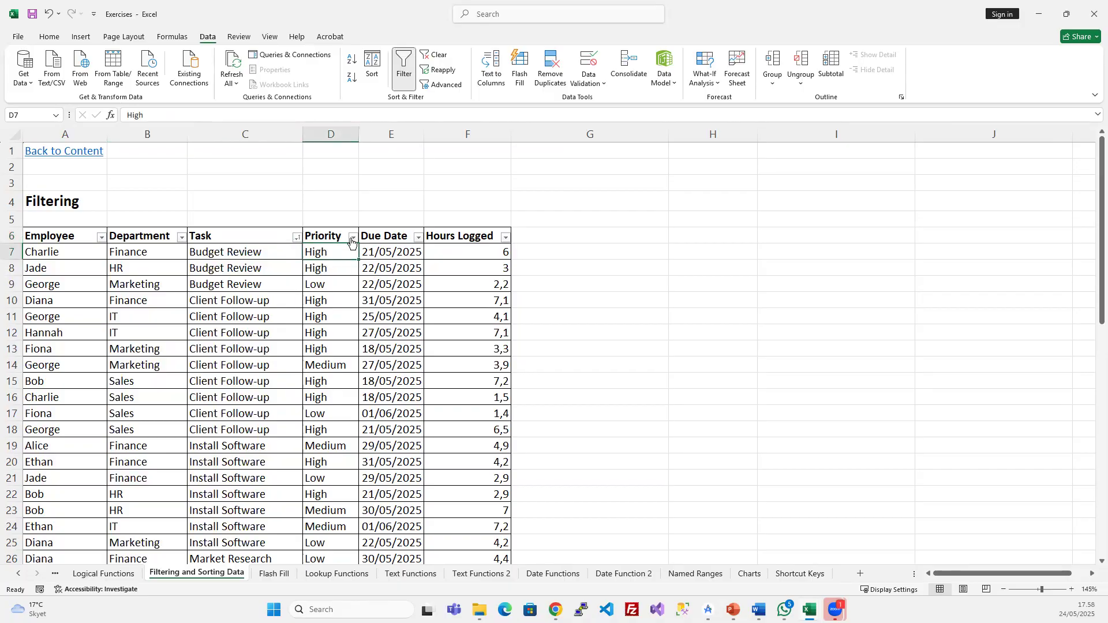
click(352, 237)
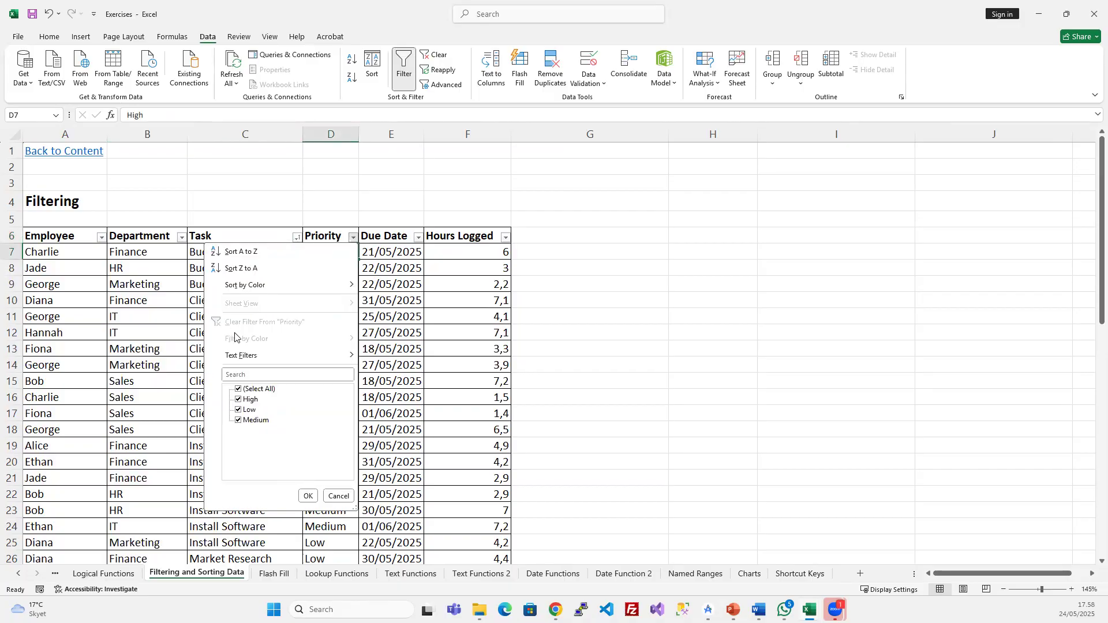
click(252, 257)
scroll(328, 330, down, 9)
scroll(327, 330, down, 2)
scroll(325, 323, up, 10)
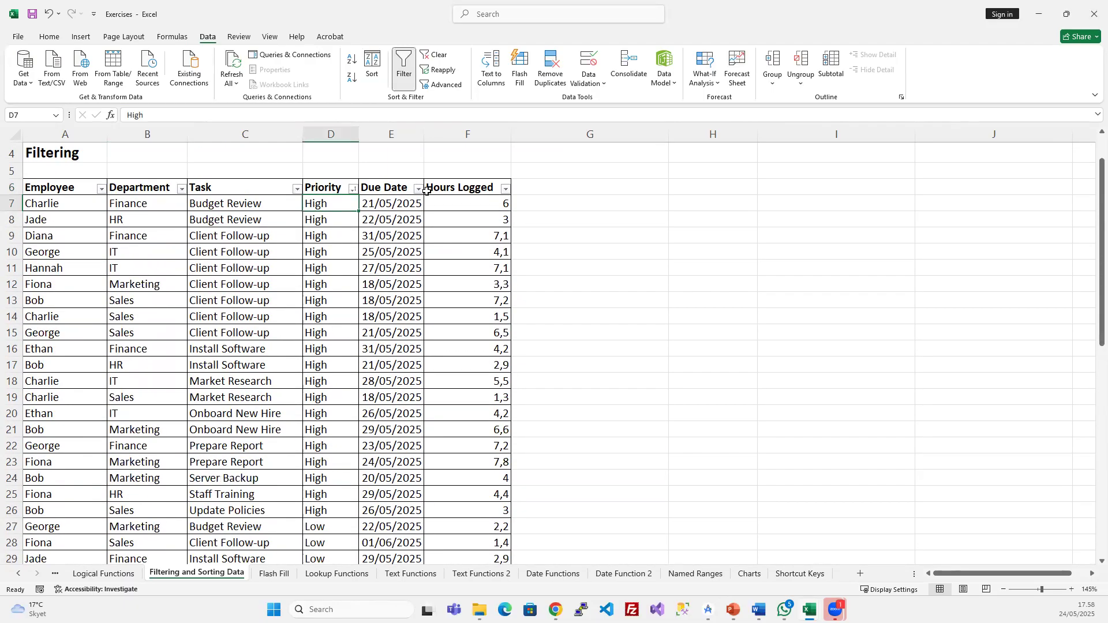
click(418, 188)
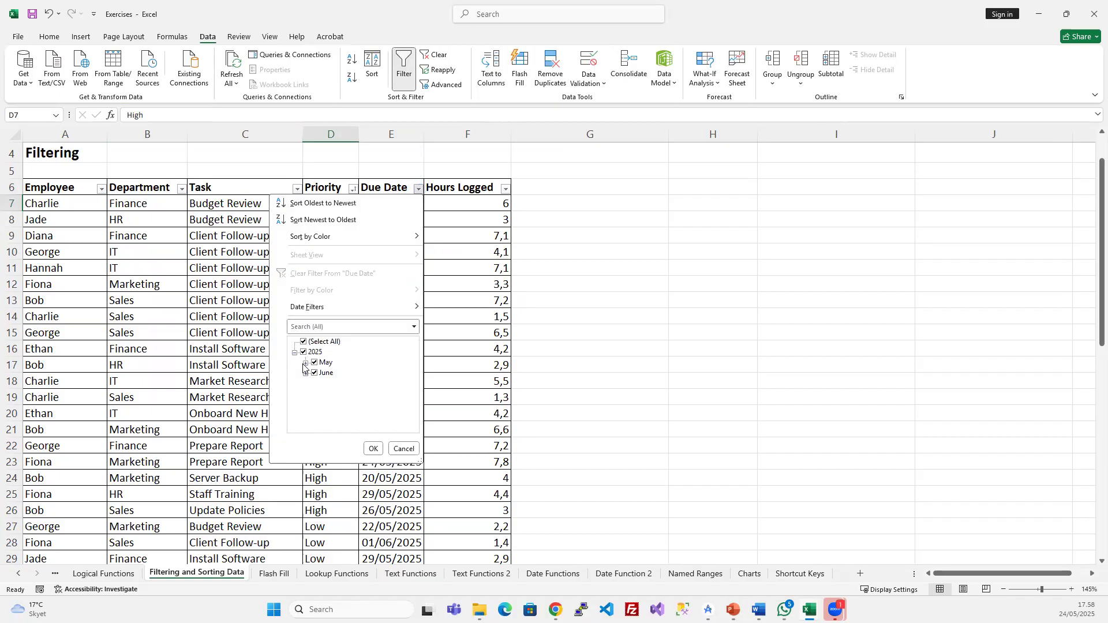
- Sort the table by Due Date, newest to oldest
click(341, 221)
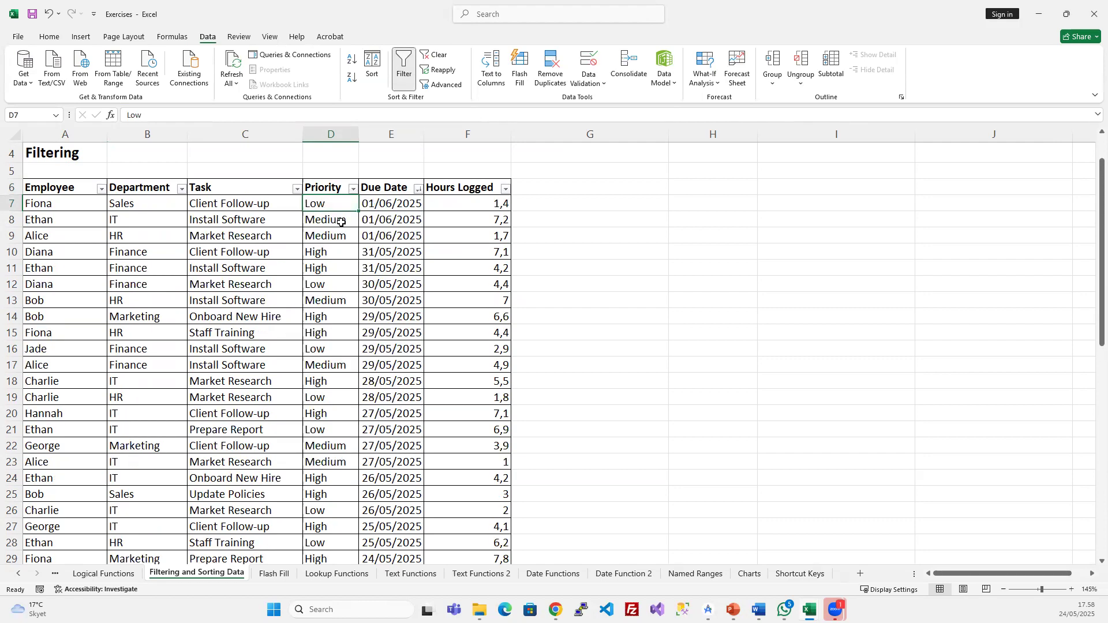
click(374, 208)
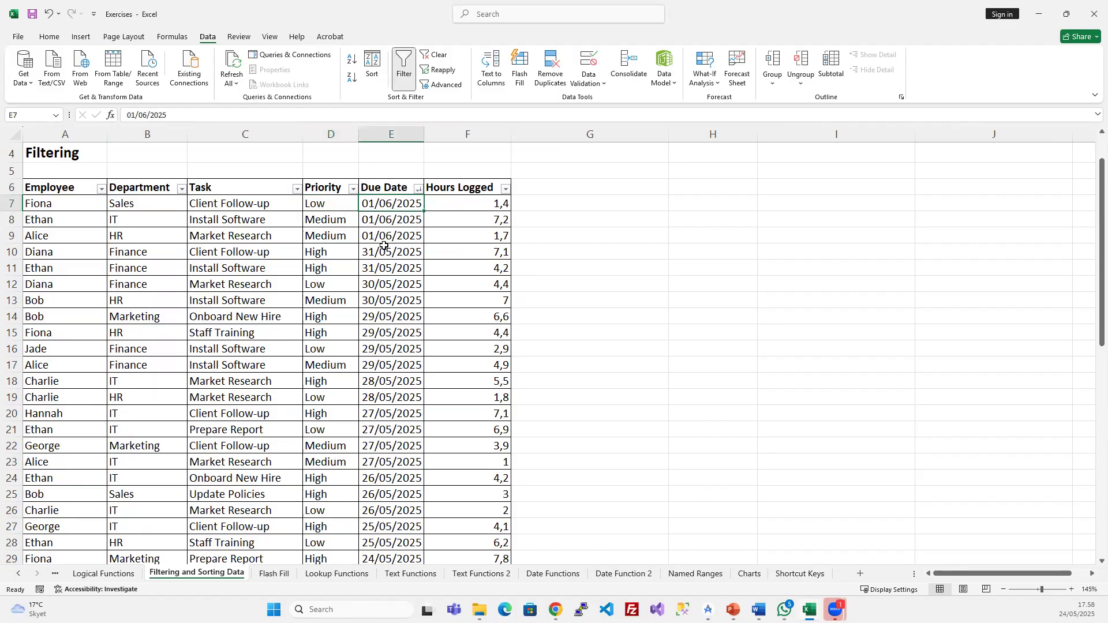
scroll(388, 290, down, 17)
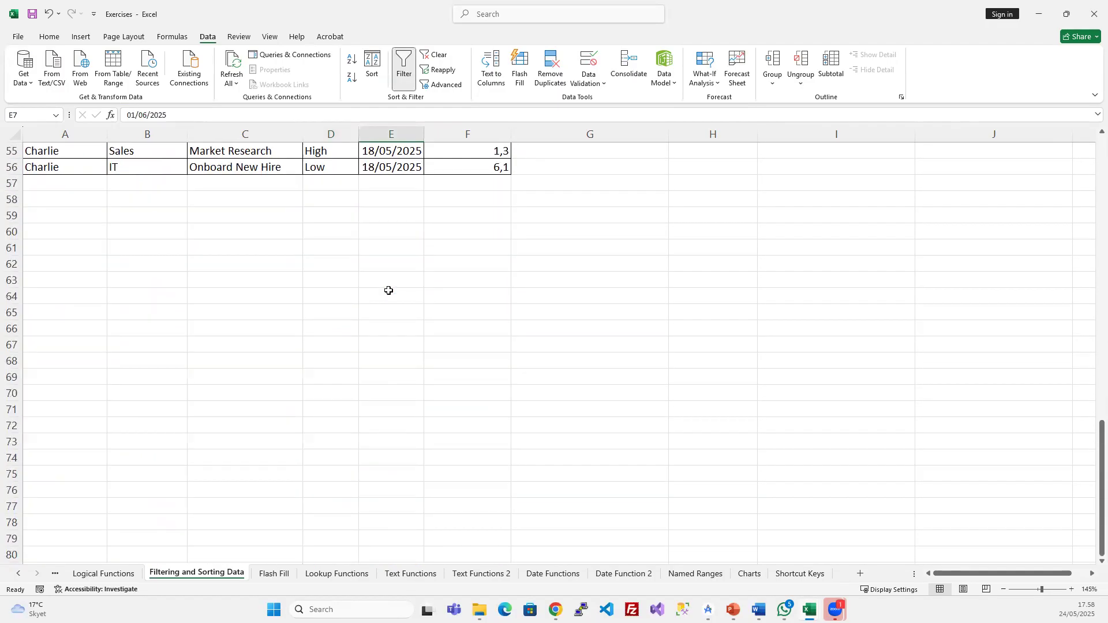
scroll(389, 291, up, 3)
click(373, 312)
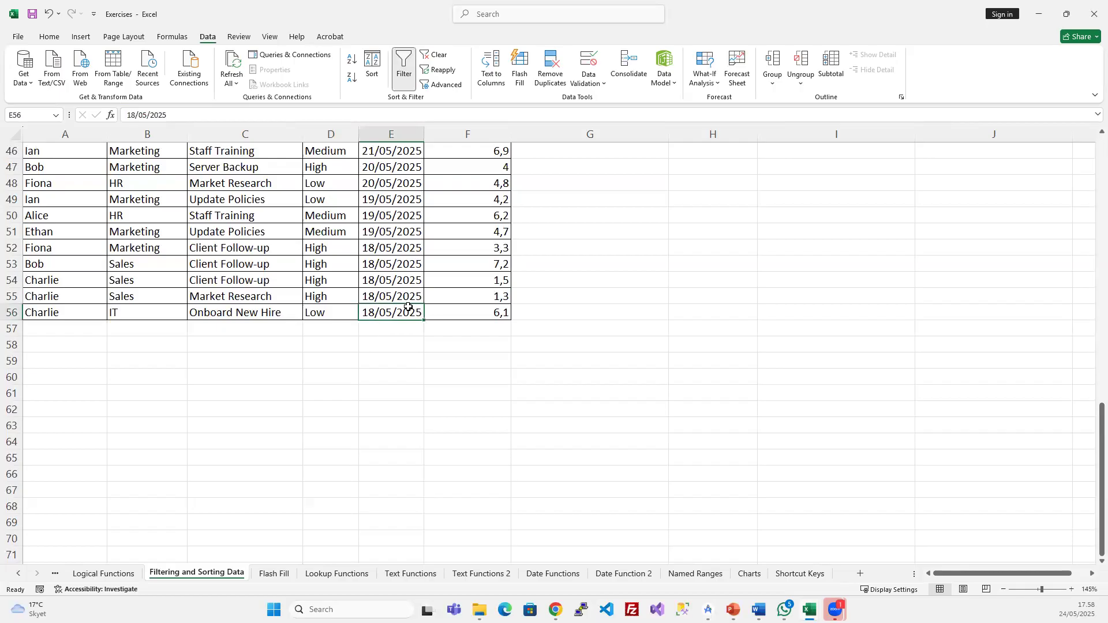
scroll(372, 257, up, 15)
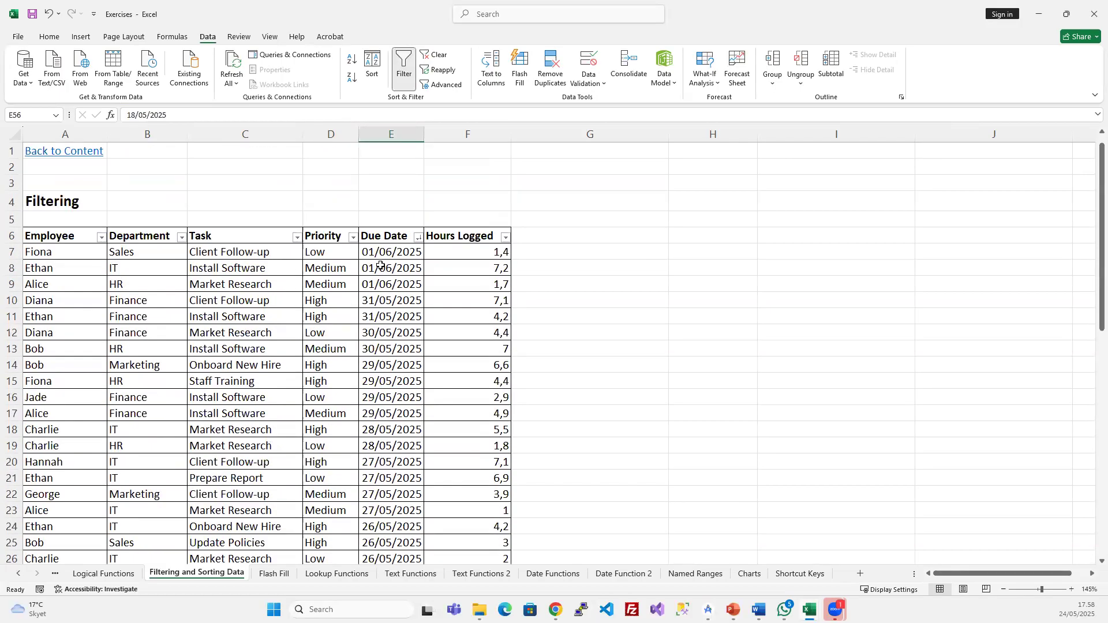
- Sort the table by Hours Logged, largest to smallest
click(459, 275)
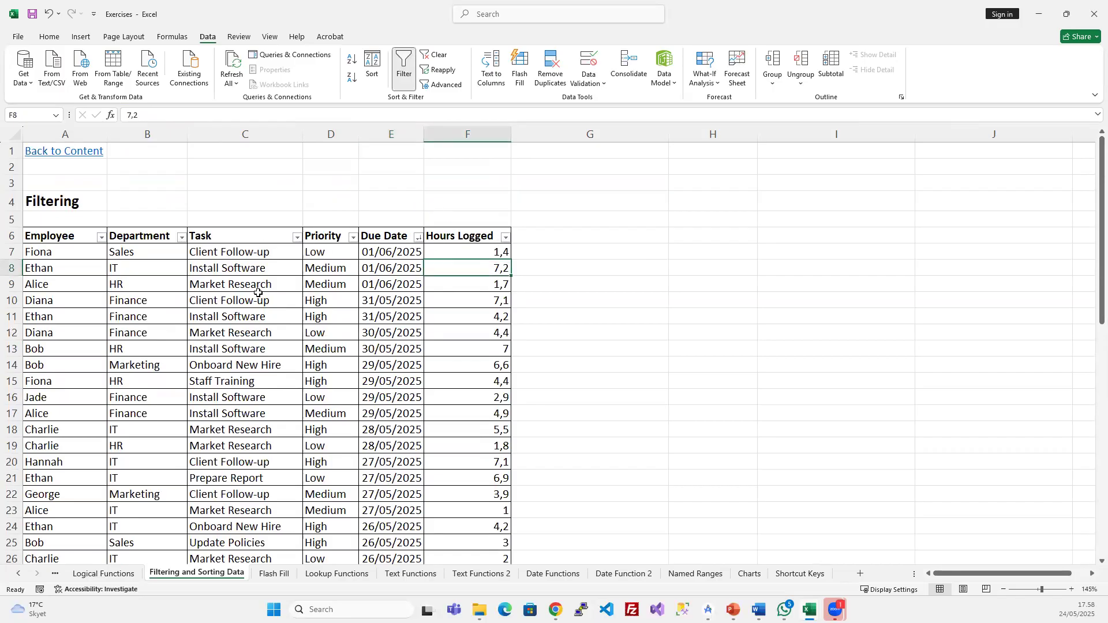
click(506, 238)
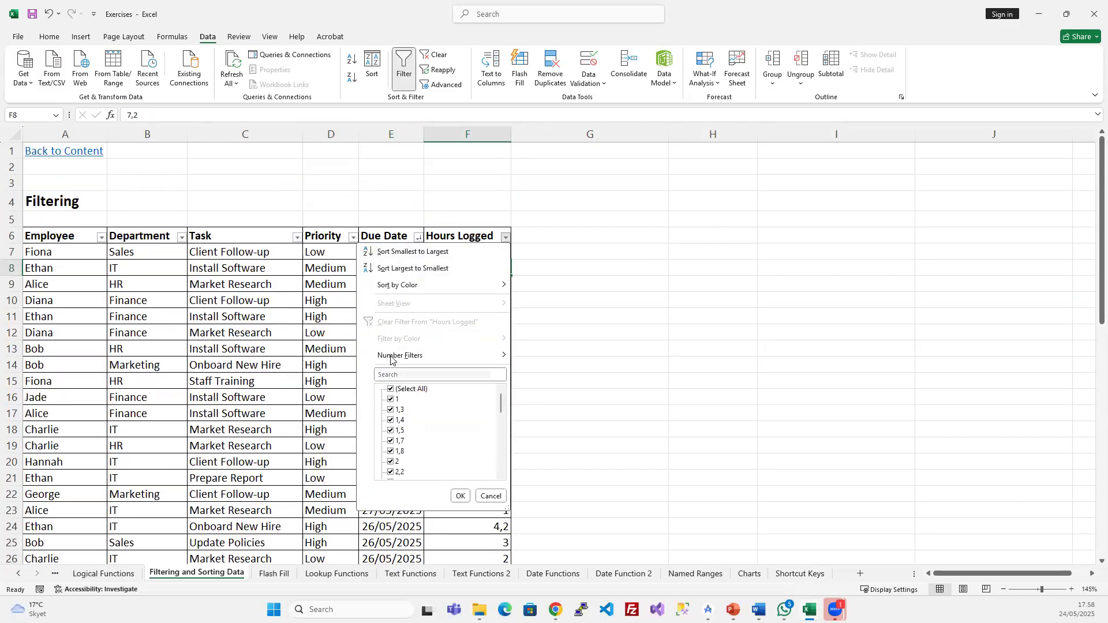
key(Escape)
click(501, 252)
click(501, 267)
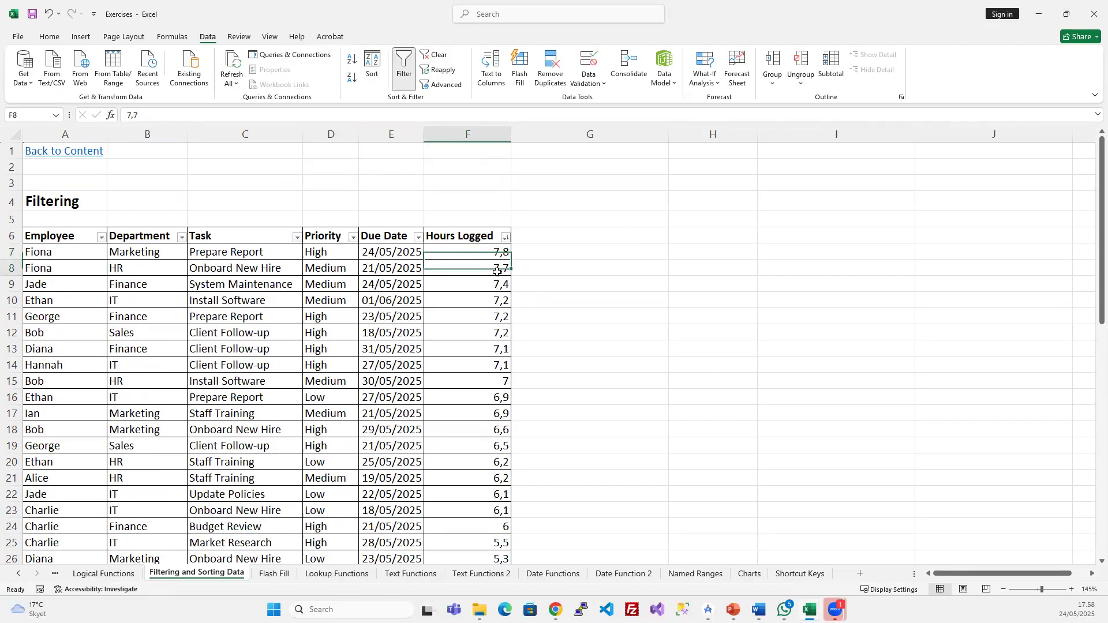
- Re-sort Hours Logged smallest to largest, starting at 1
click(503, 233)
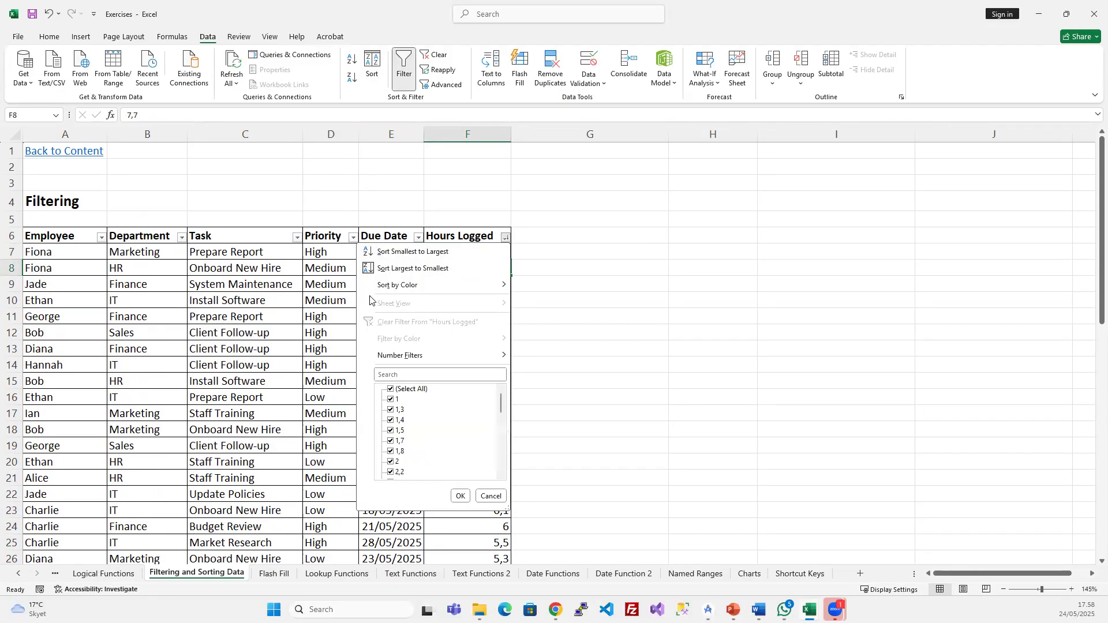
click(390, 264)
click(506, 237)
click(392, 255)
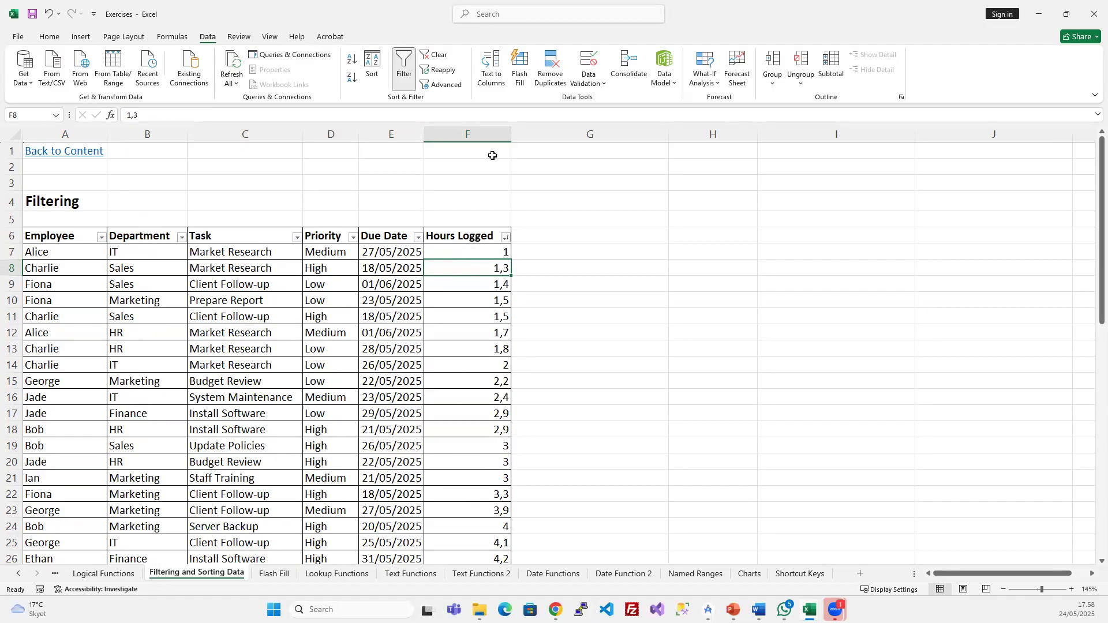
click(382, 280)
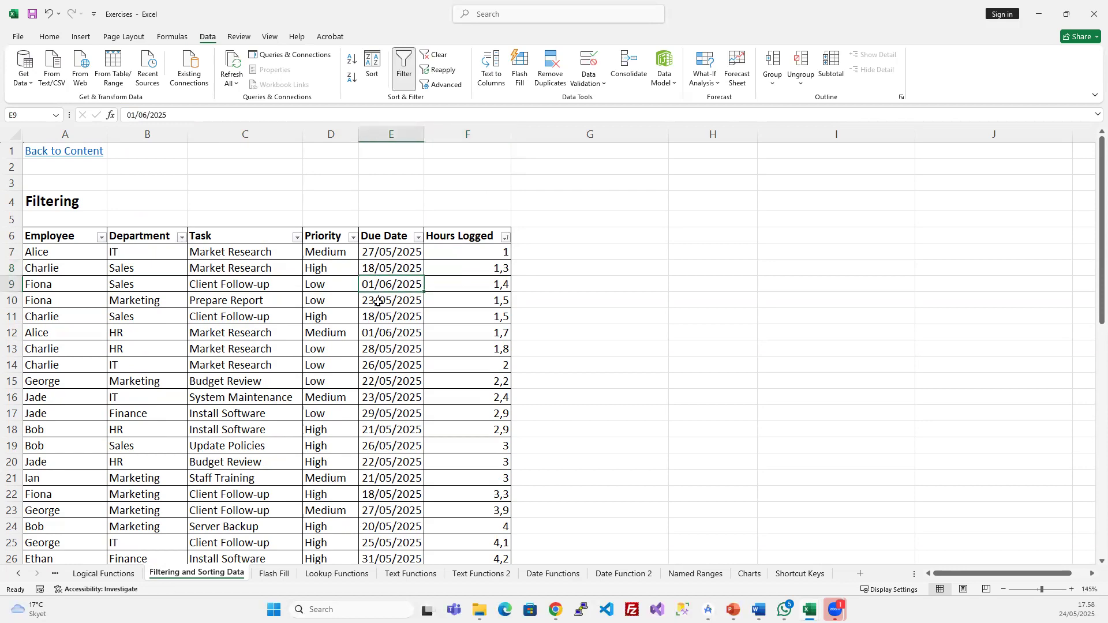
click(349, 381)
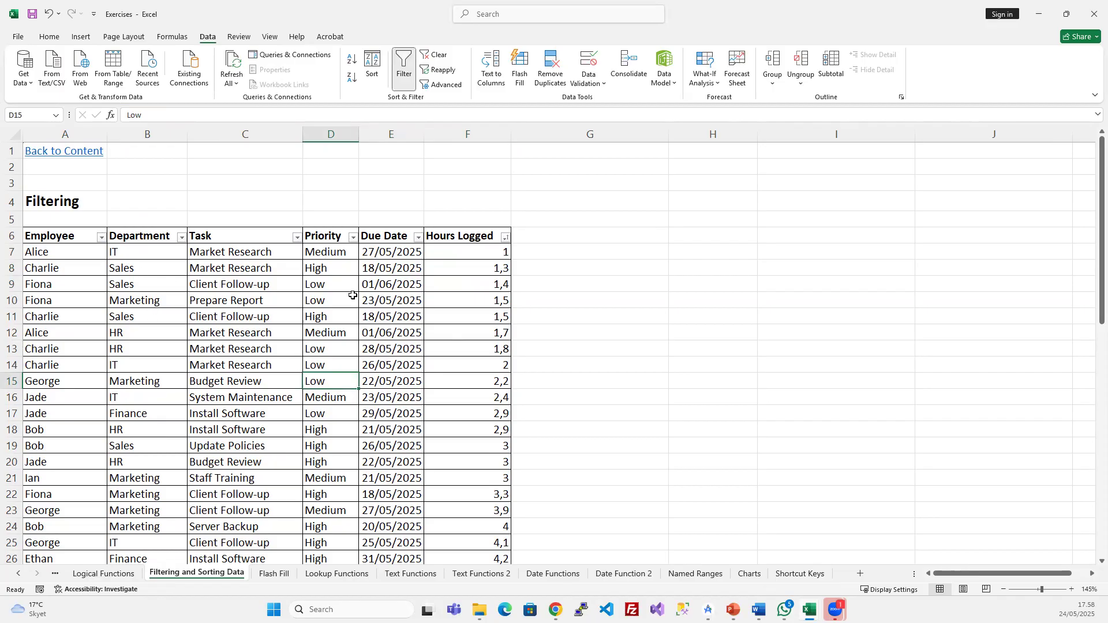
- Glance at the filtering and sorting slide show, then return to the Excel sheet
click(733, 609)
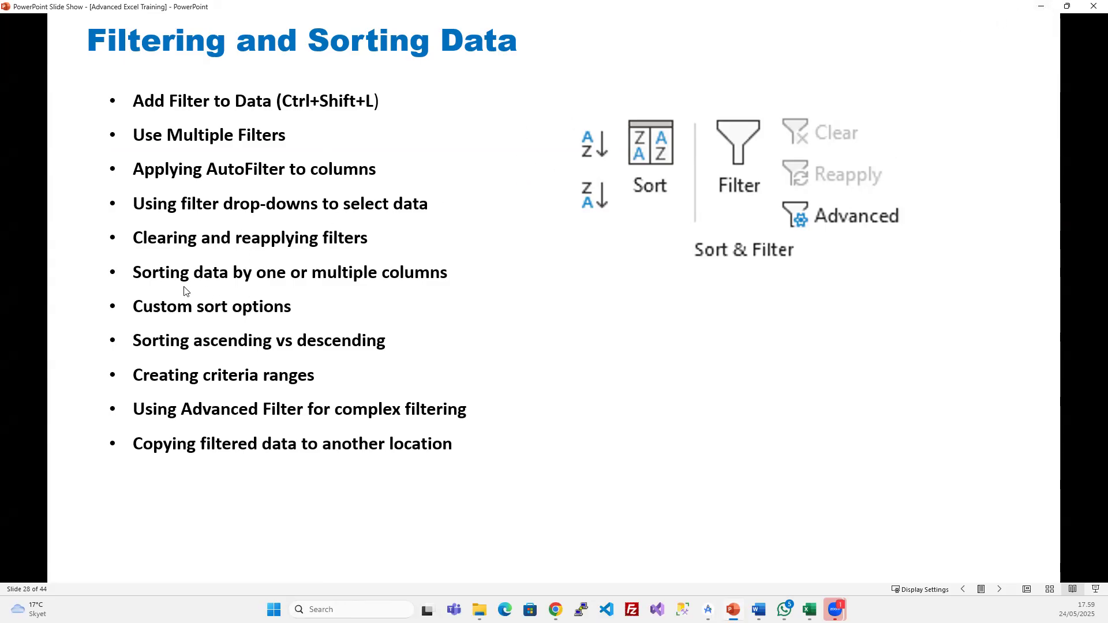
click(1040, 7)
click(153, 301)
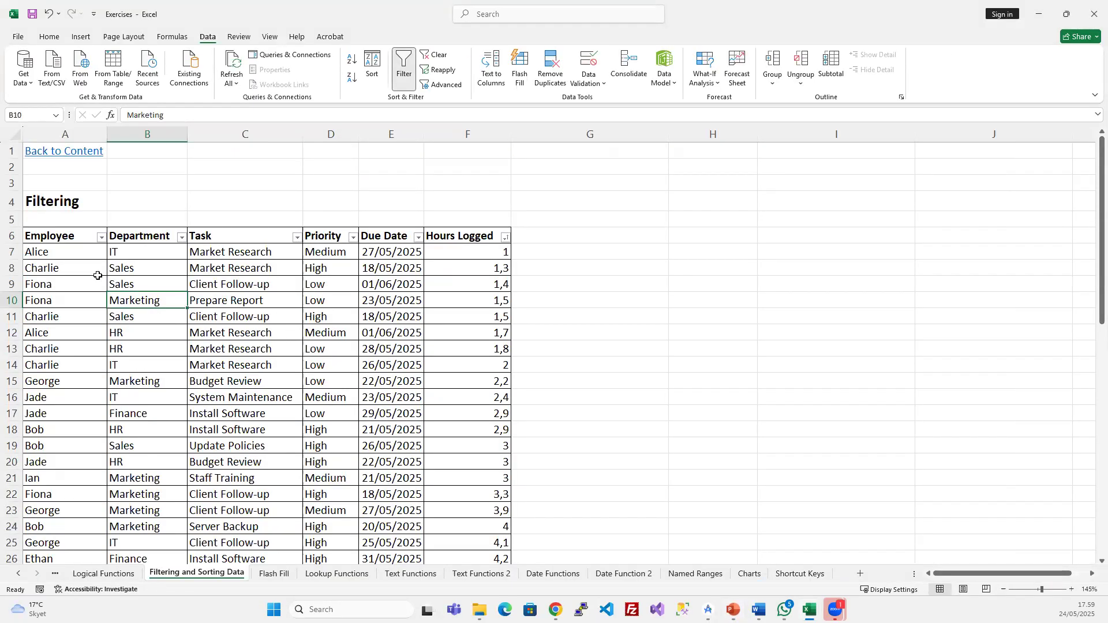
- Apply Sort A to Z on Employee, then Department, then Task, putting Budget Review rows first
click(84, 245)
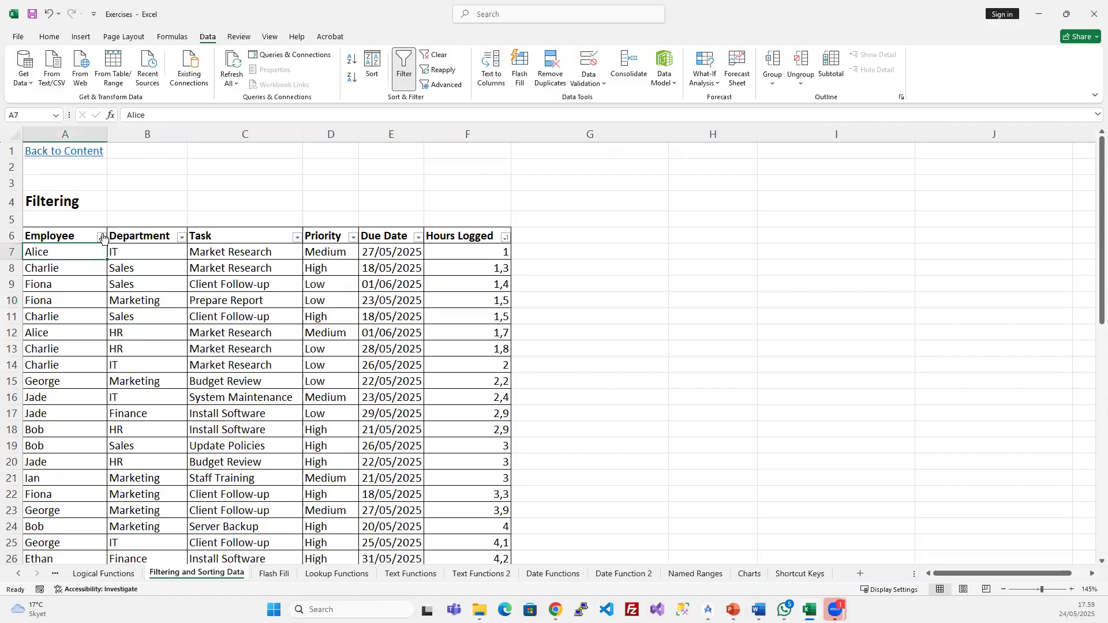
click(102, 237)
click(53, 252)
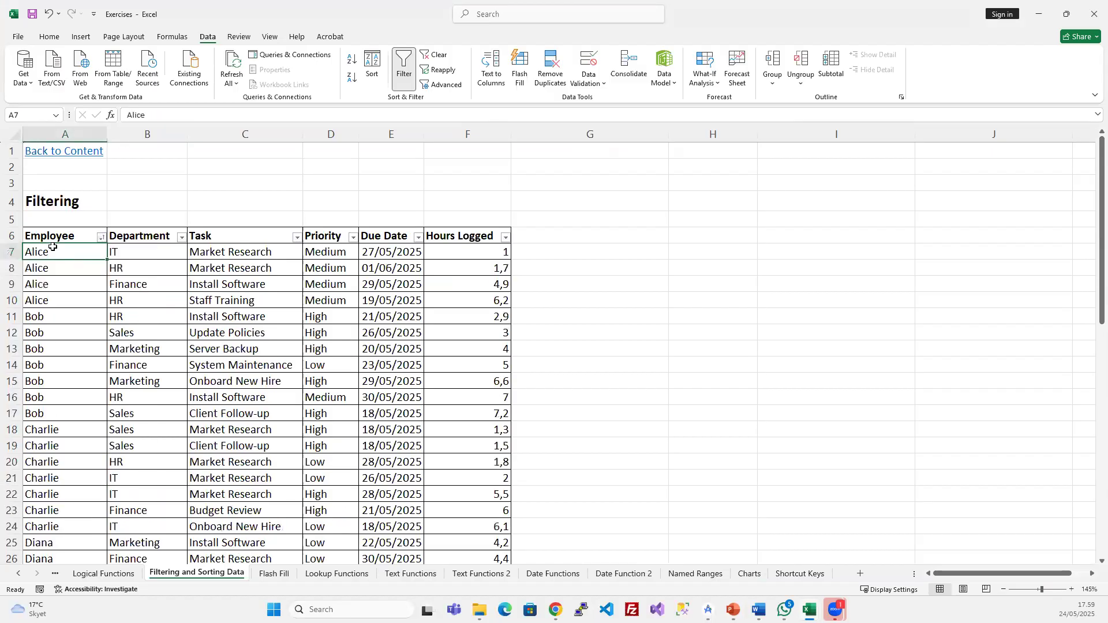
click(181, 237)
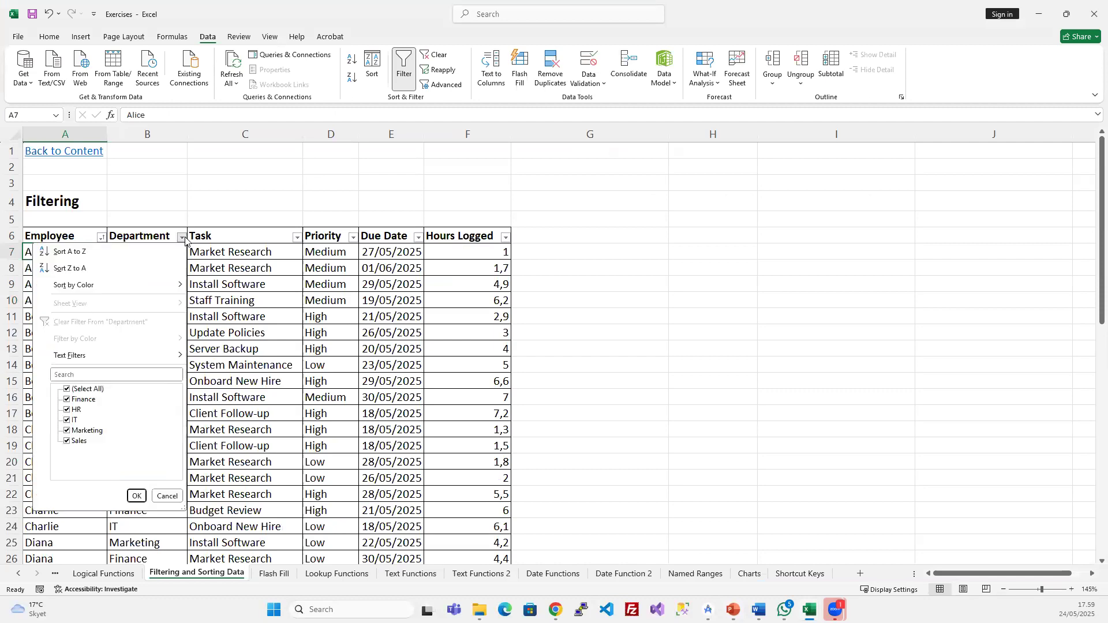
click(102, 250)
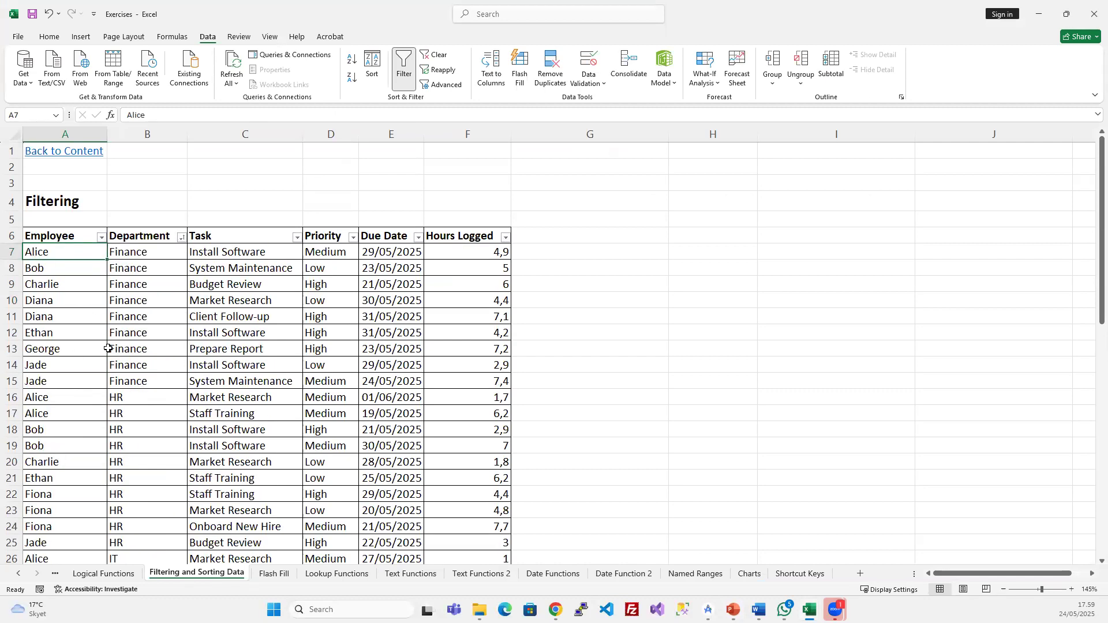
scroll(108, 348, down, 2)
scroll(108, 348, up, 2)
click(297, 237)
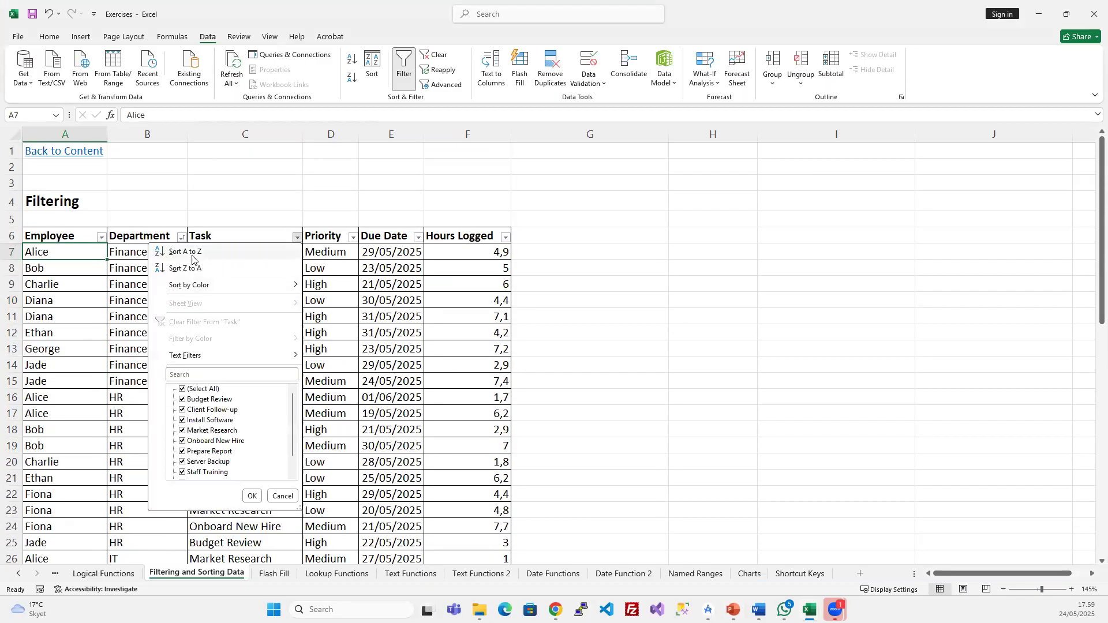
click(190, 252)
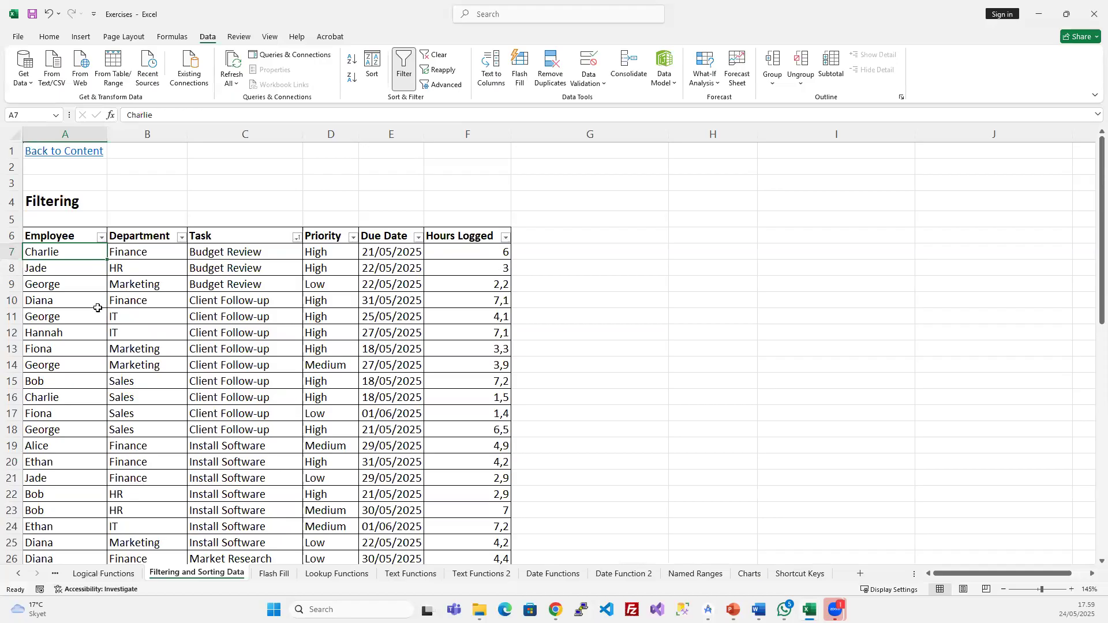
click(276, 311)
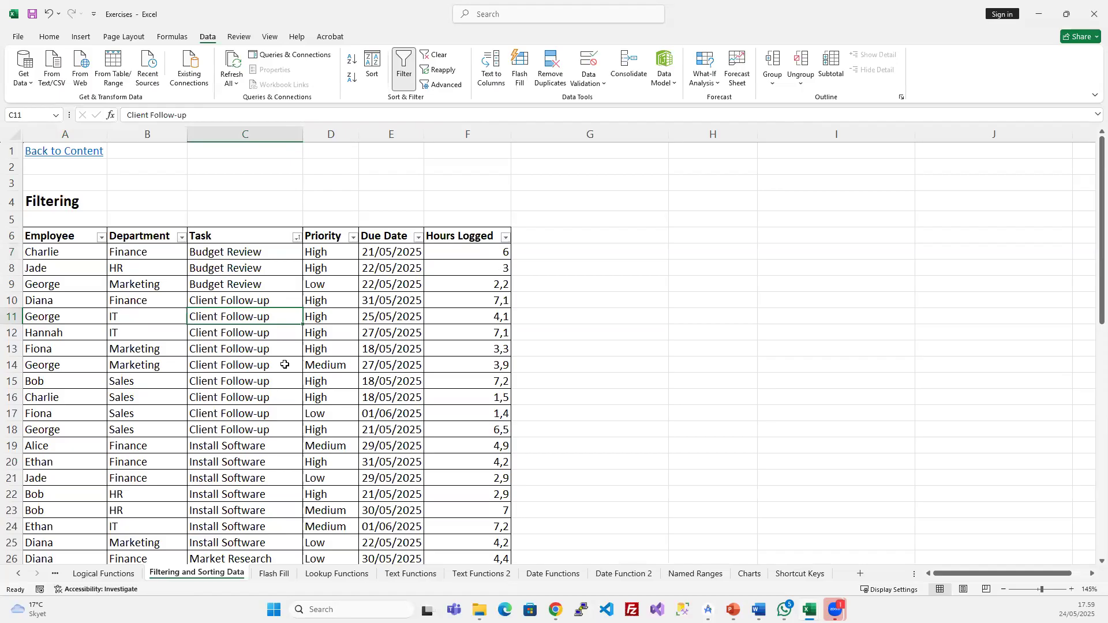
- In the Sort dialog, replace the Task level with Employee sorted on cell values
click(372, 64)
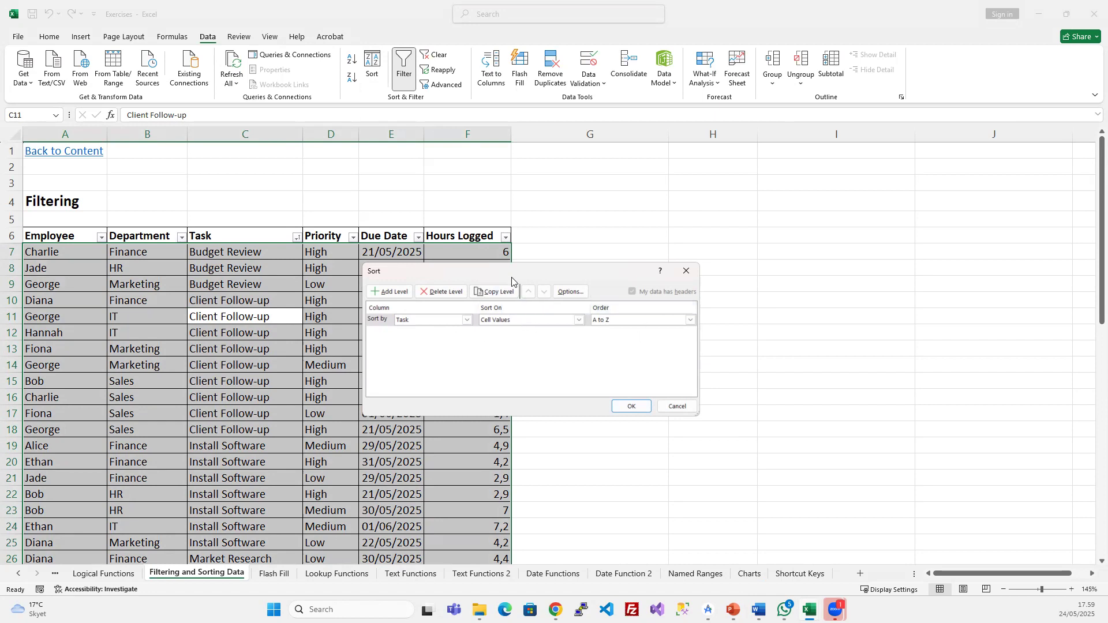
drag(522, 276, 588, 267)
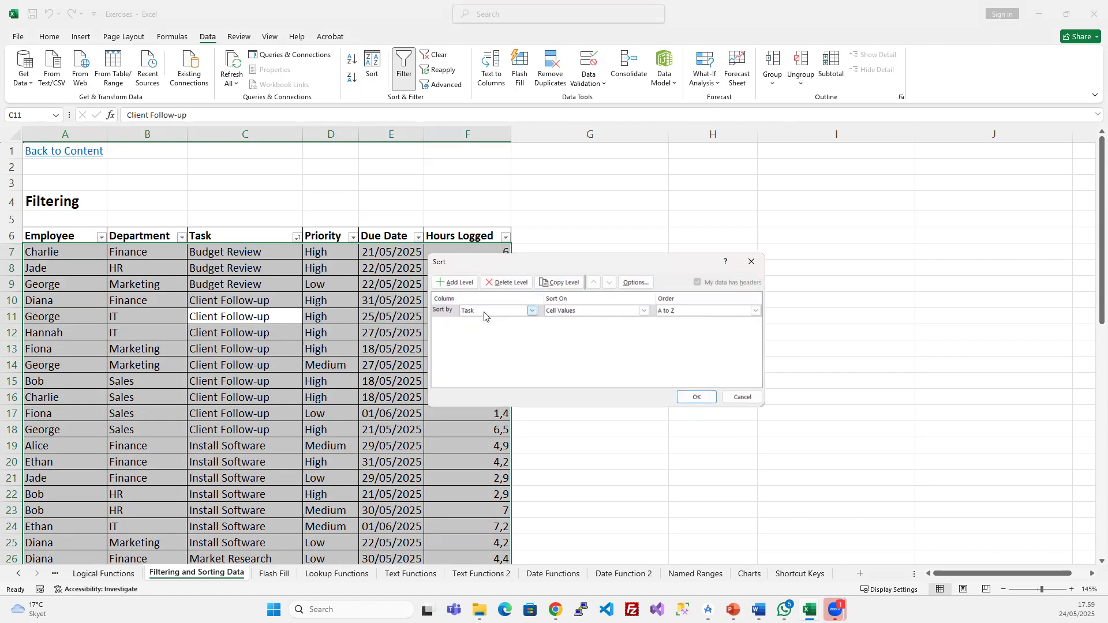
click(506, 282)
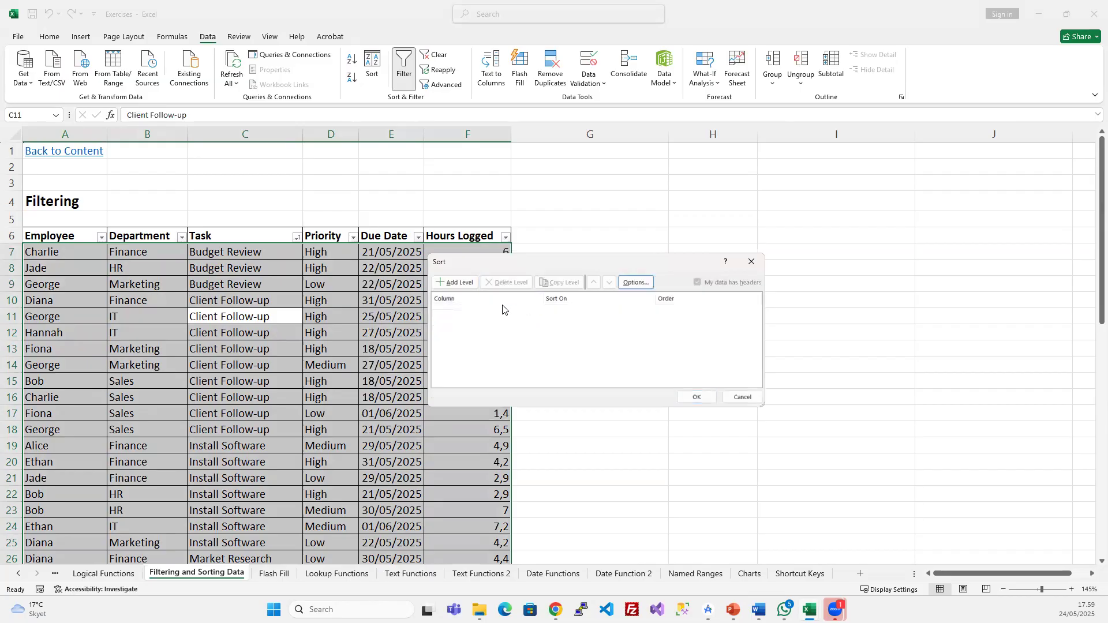
click(454, 282)
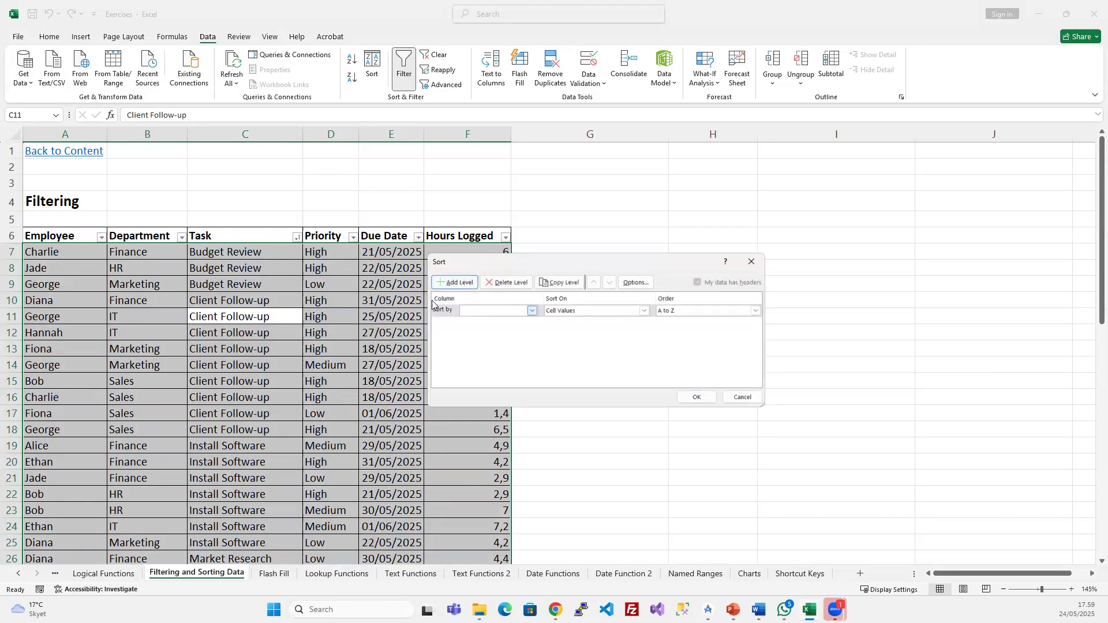
click(535, 313)
click(485, 321)
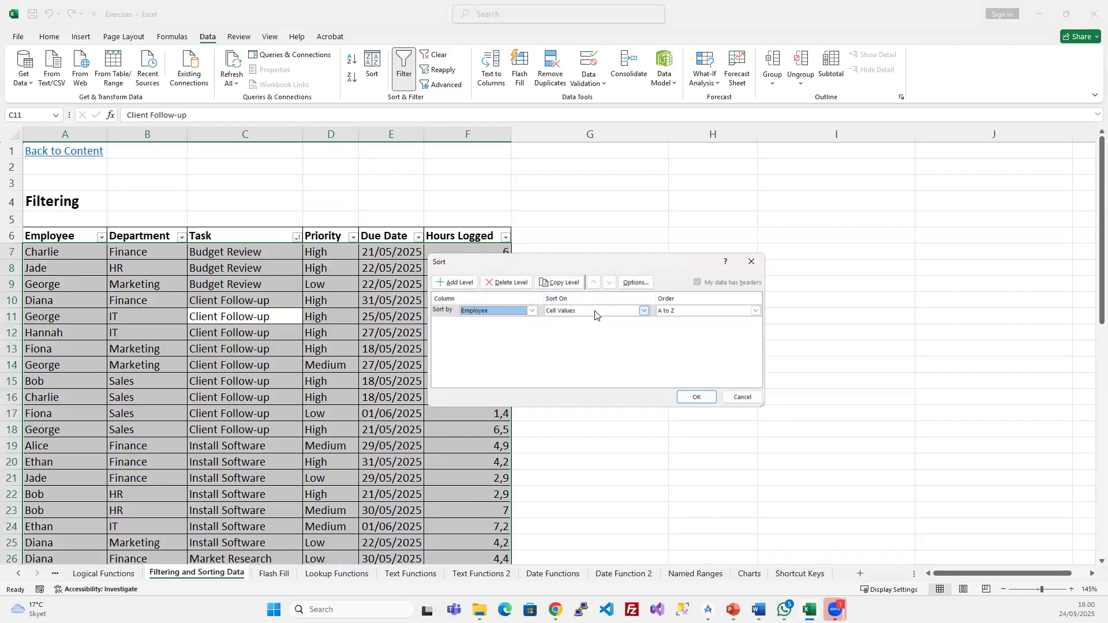
click(646, 311)
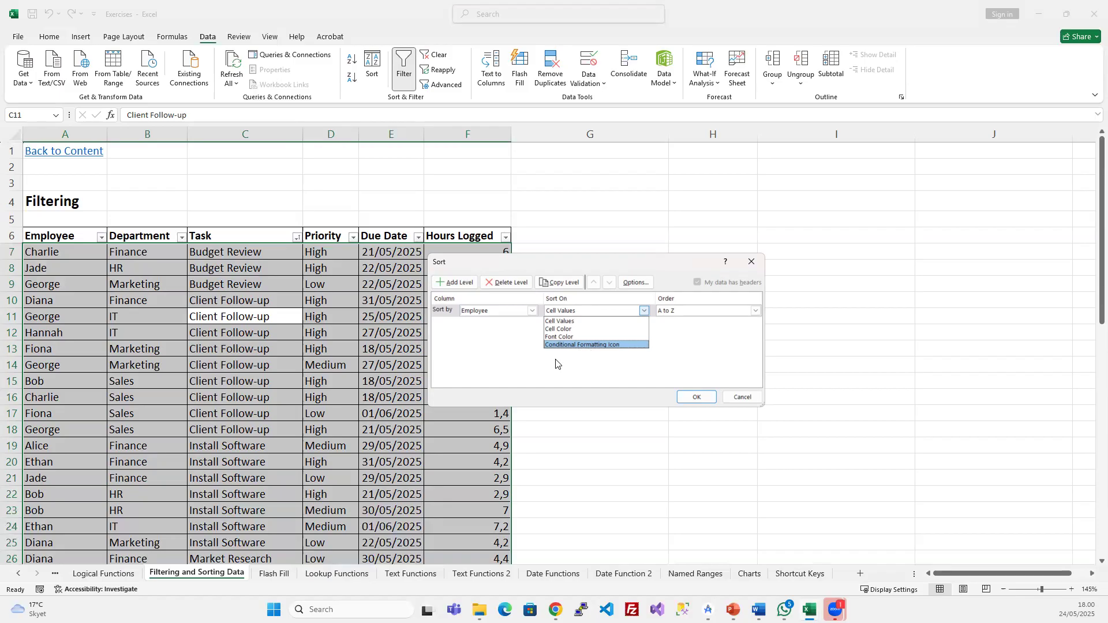
click(614, 350)
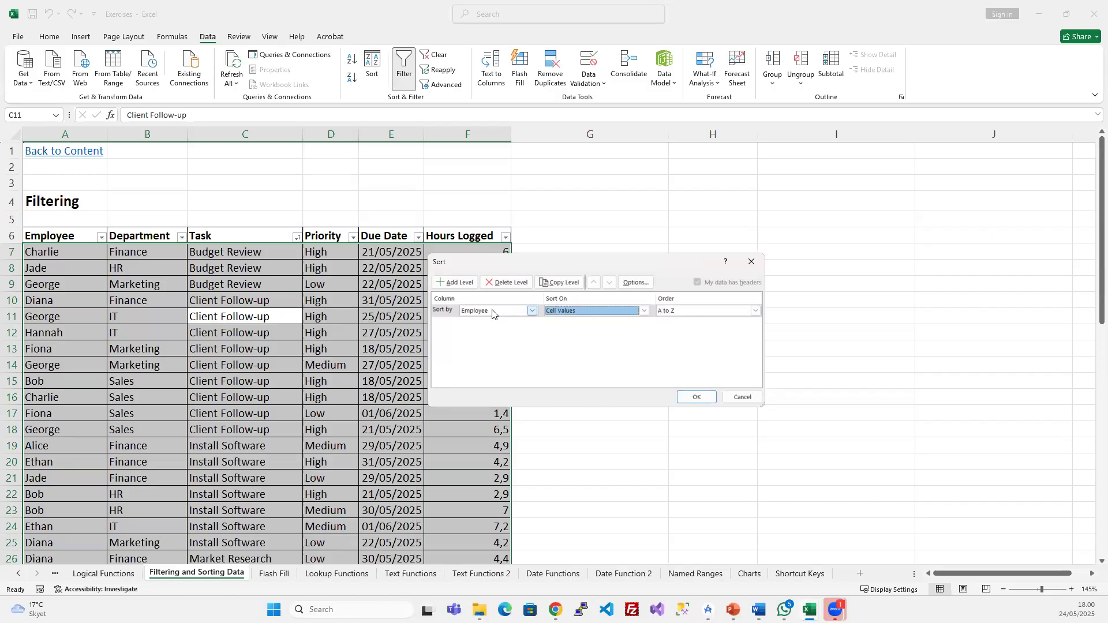
- Add Department as the second level, A to Z, and apply the sort
click(462, 290)
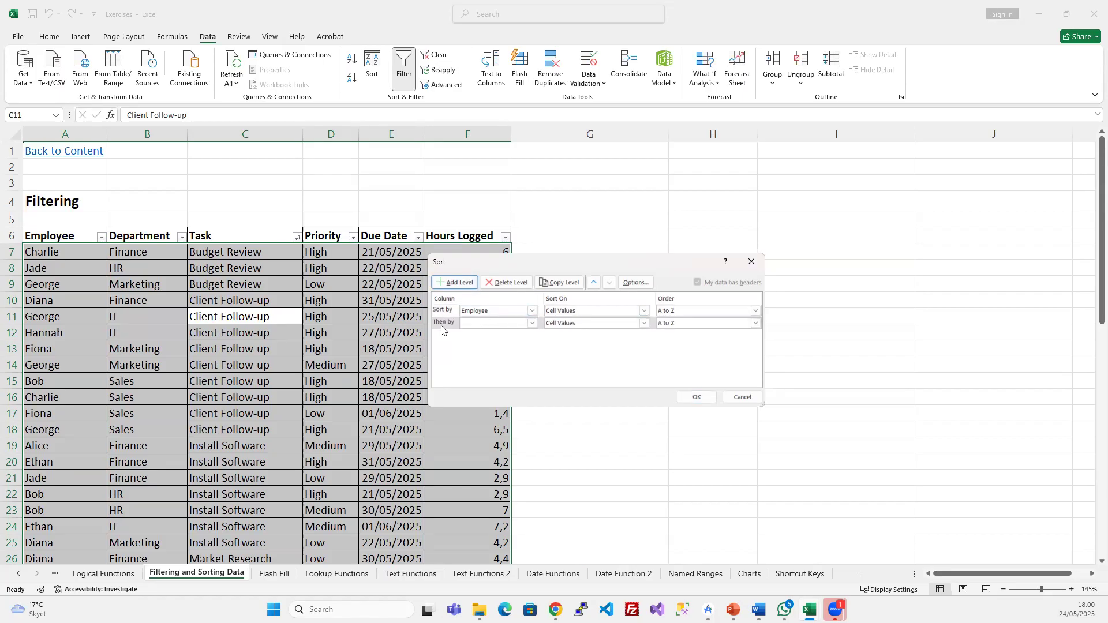
click(532, 324)
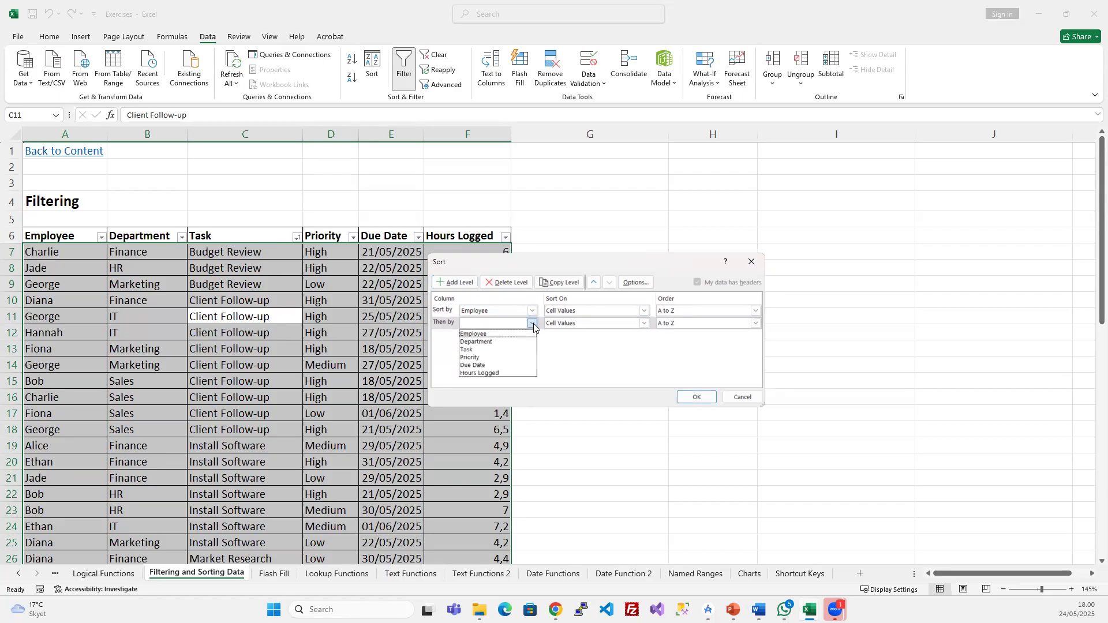
click(490, 341)
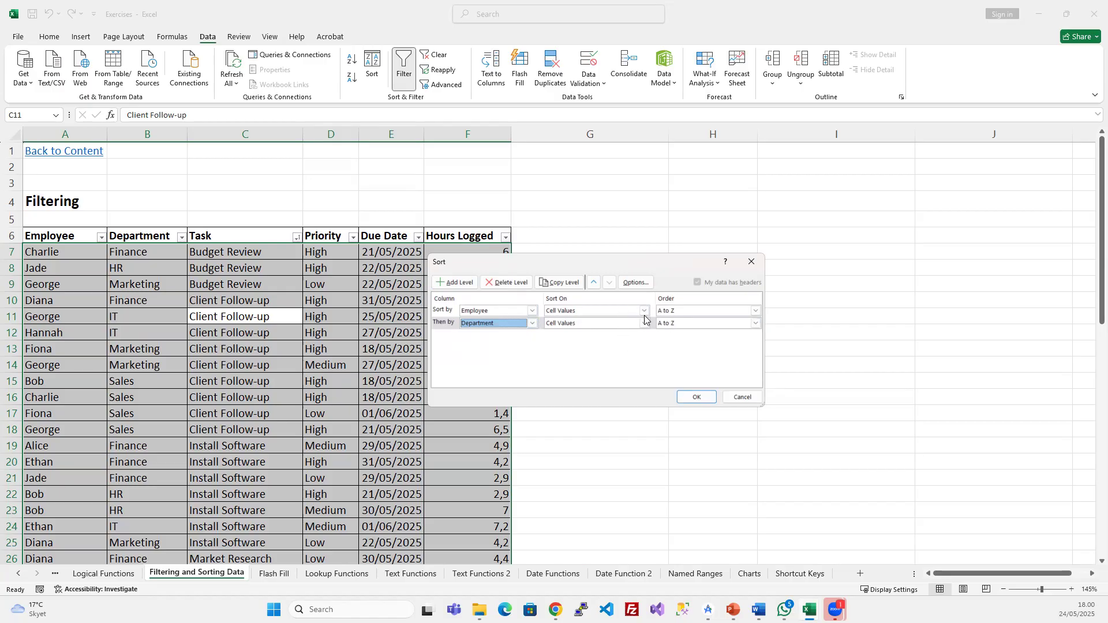
click(756, 323)
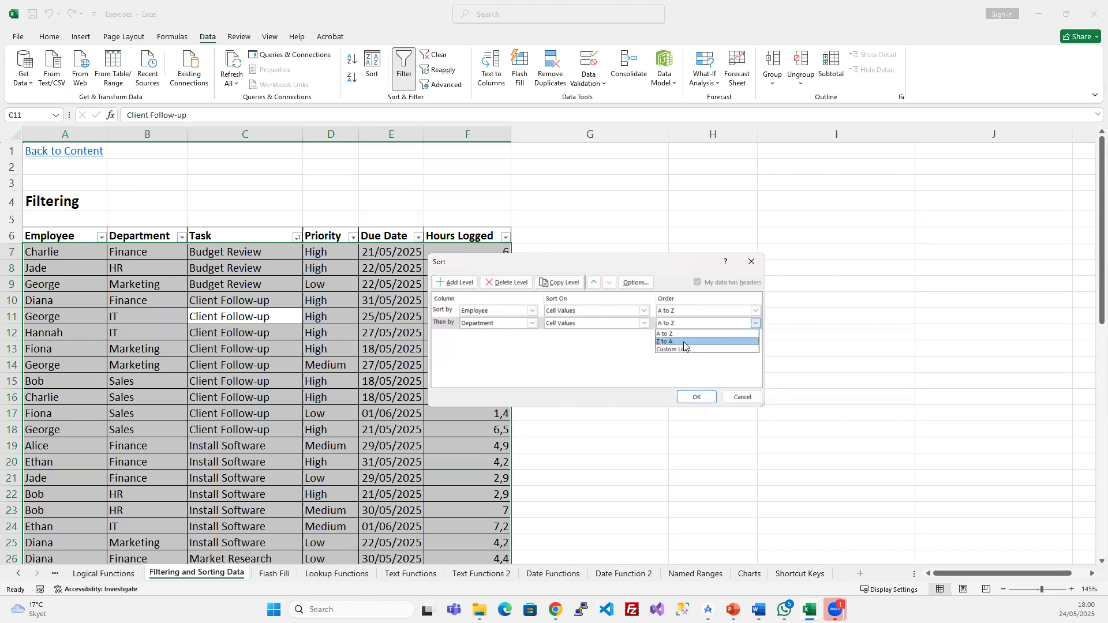
click(611, 338)
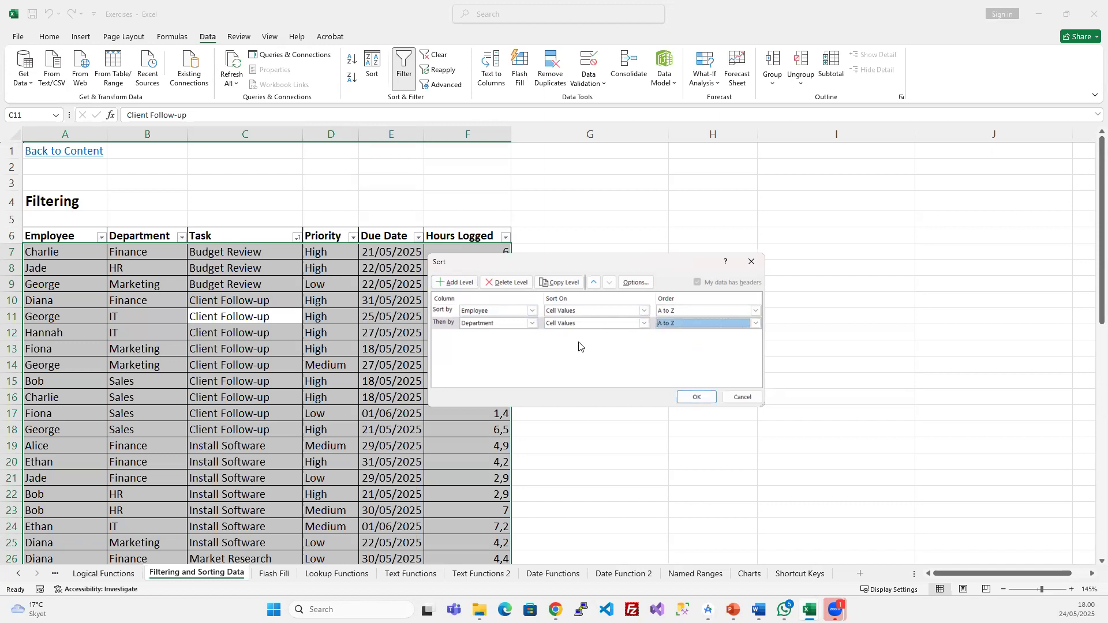
click(699, 396)
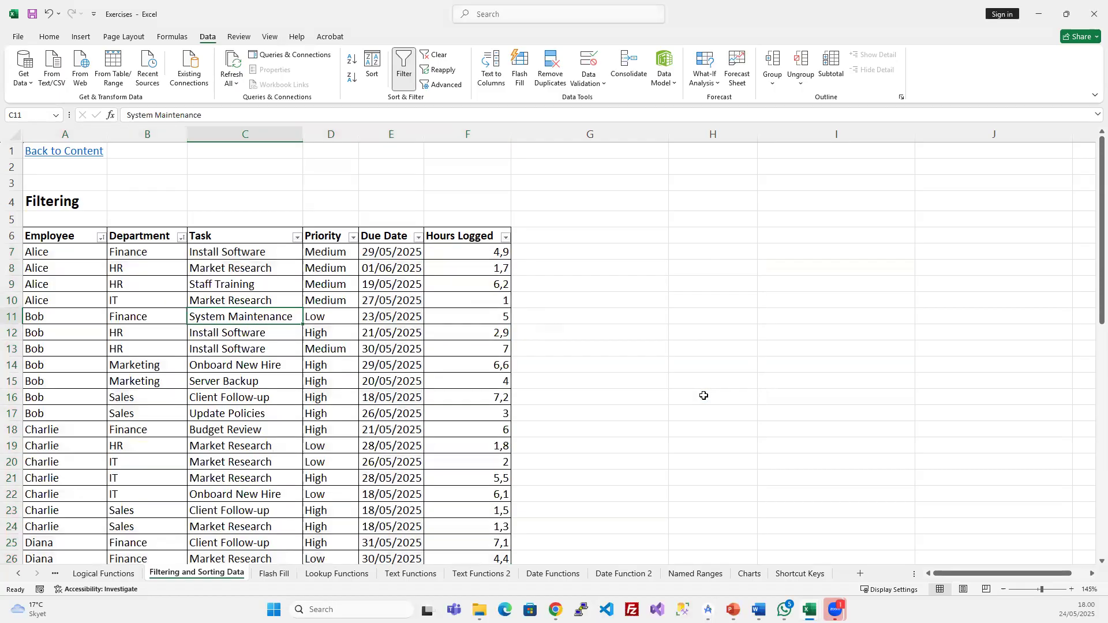
- Review the sorted result, highlighting Alice's four rows and her Finance, HR and IT departments
click(182, 298)
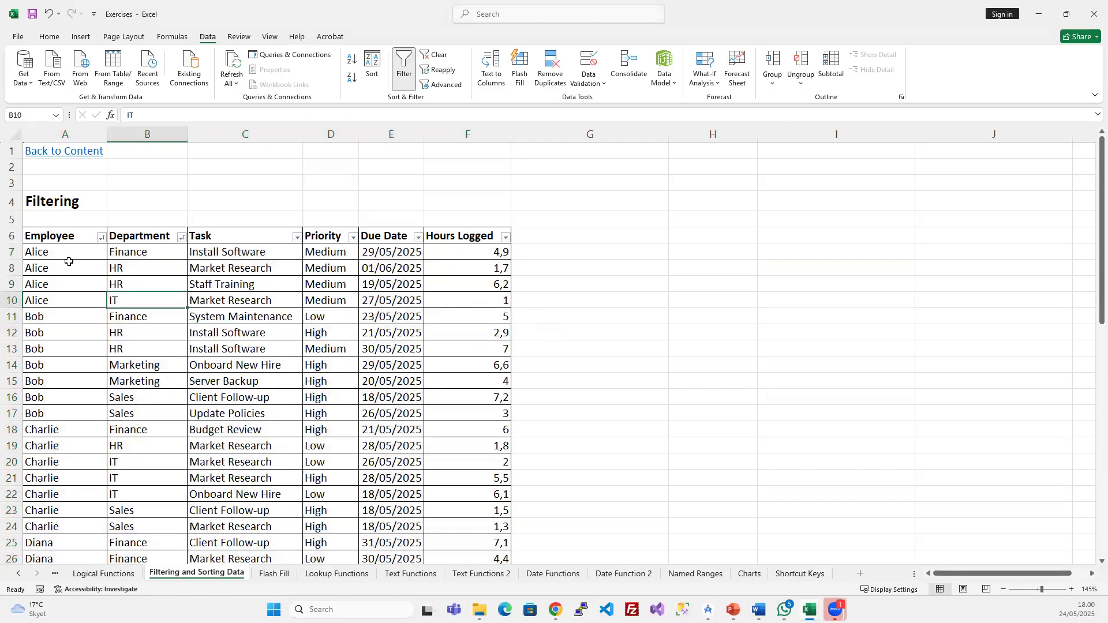
click(68, 252)
drag(67, 252, 57, 495)
scroll(93, 390, down, 15)
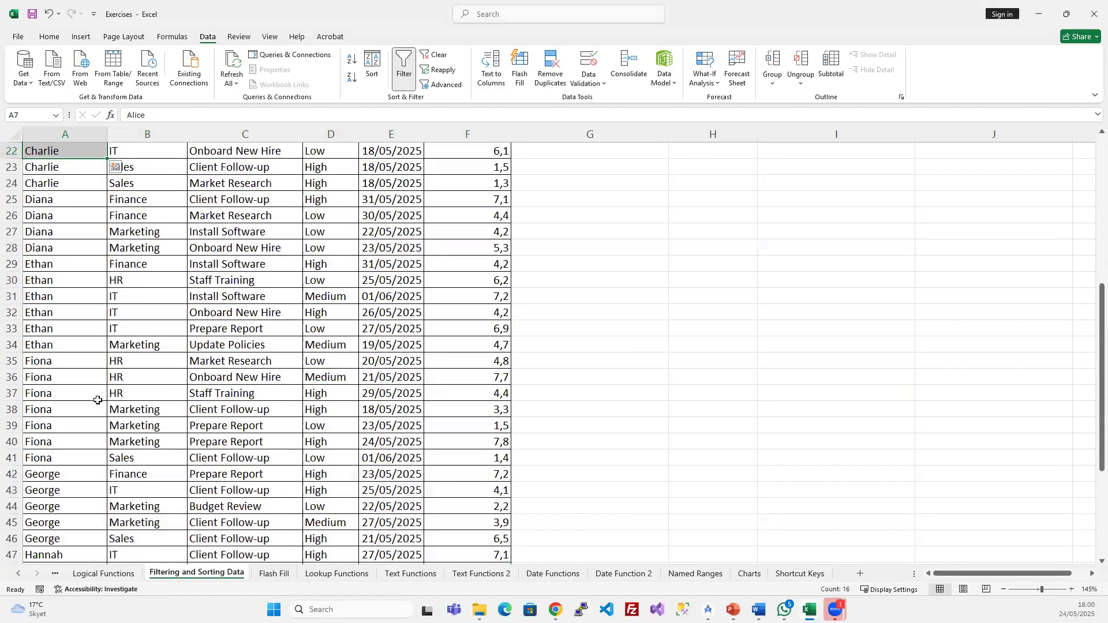
scroll(92, 390, up, 15)
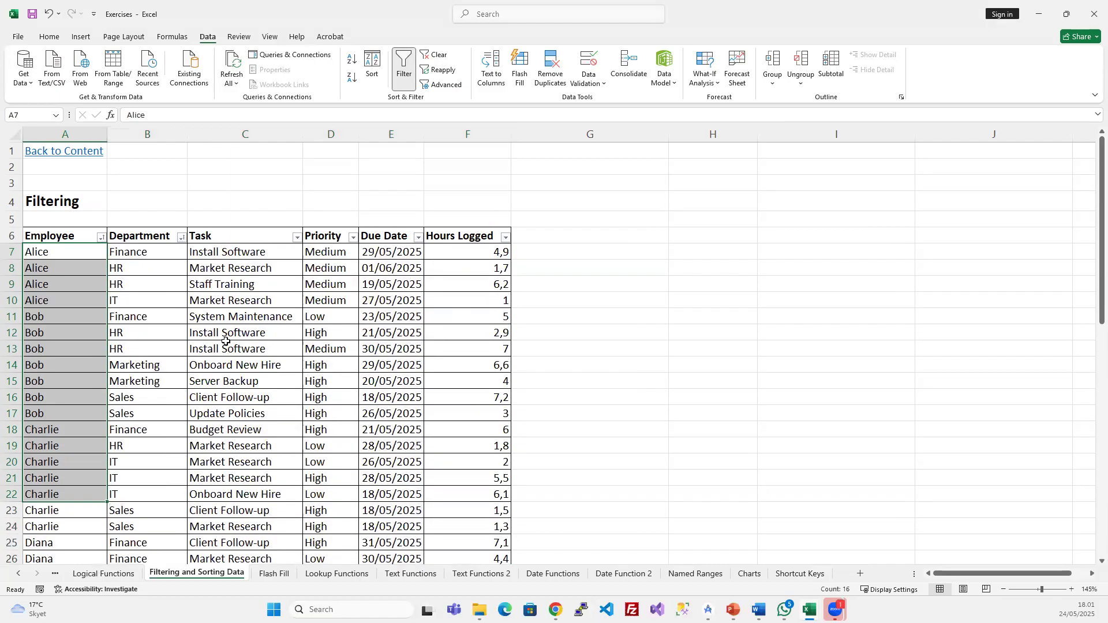
click(226, 343)
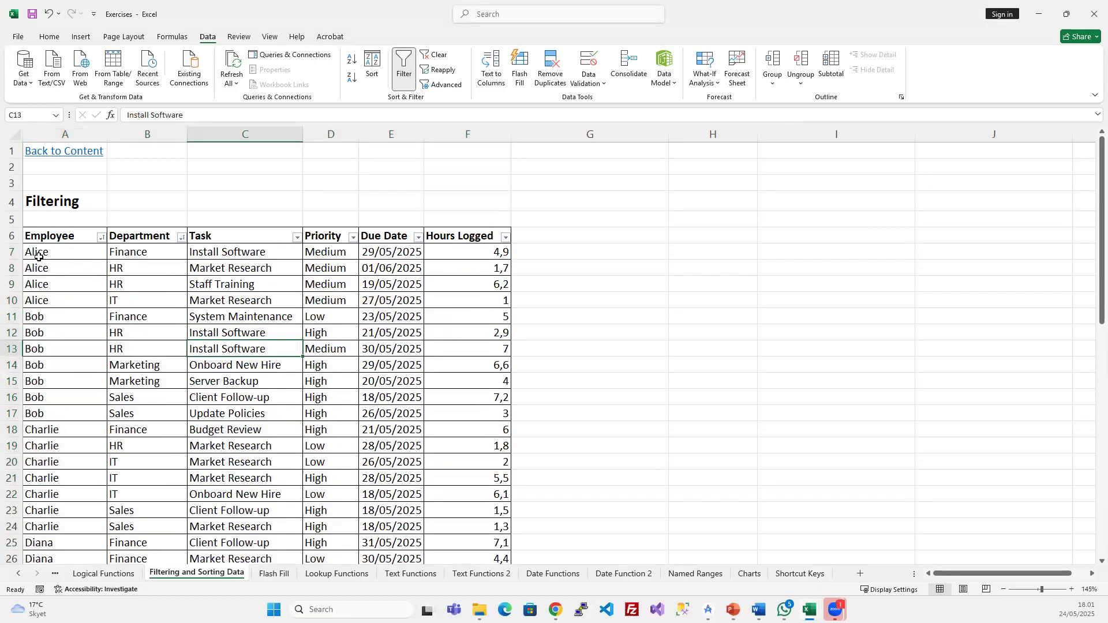
drag(11, 251, 11, 301)
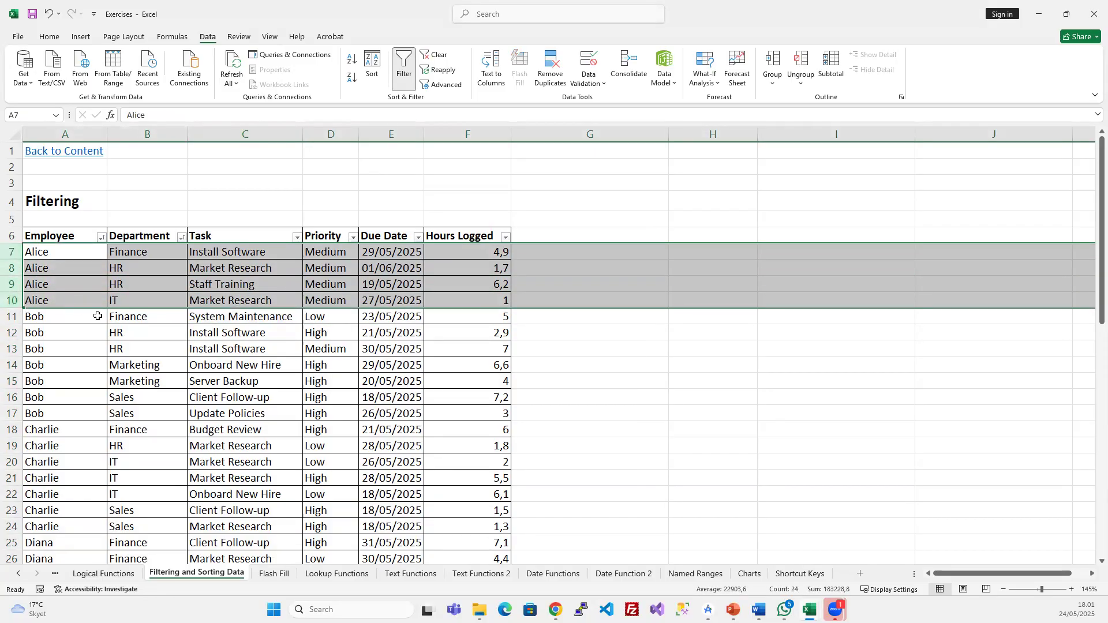
drag(128, 252, 126, 295)
click(127, 257)
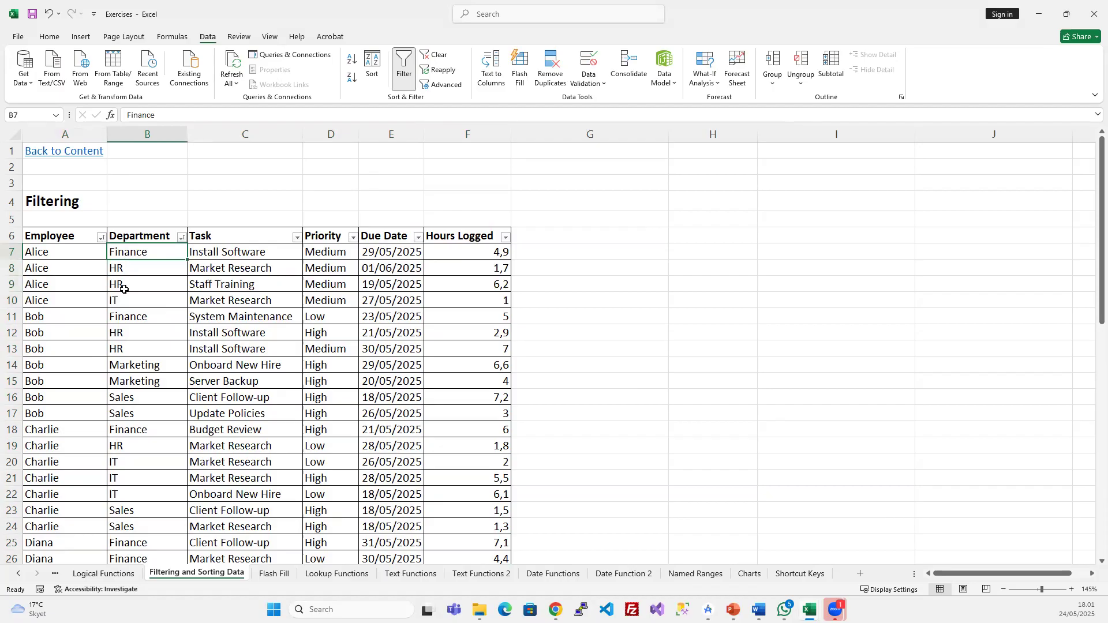
click(125, 269)
click(121, 301)
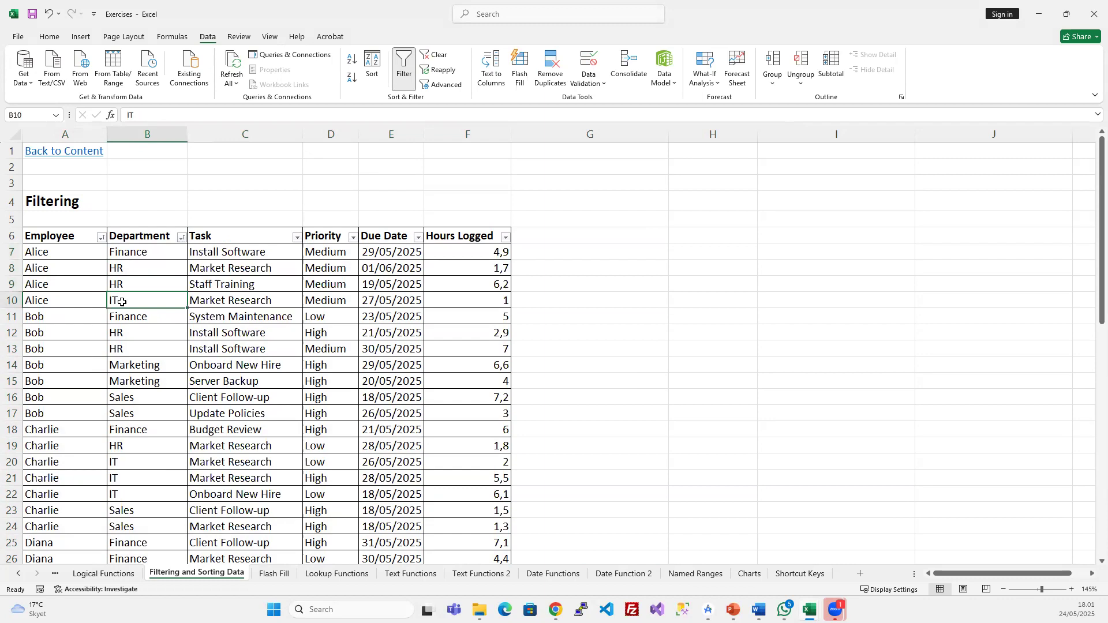
- Check Charlie's seven rows, then reopen the Sort dialog from a cell in the table
scroll(140, 338, down, 4)
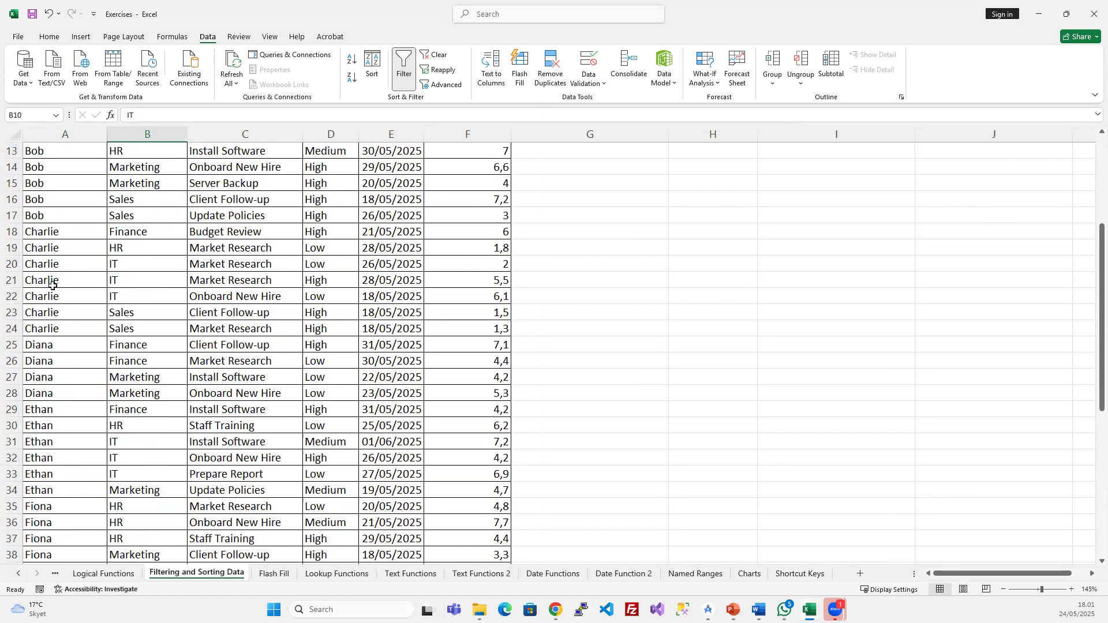
drag(9, 231, 11, 327)
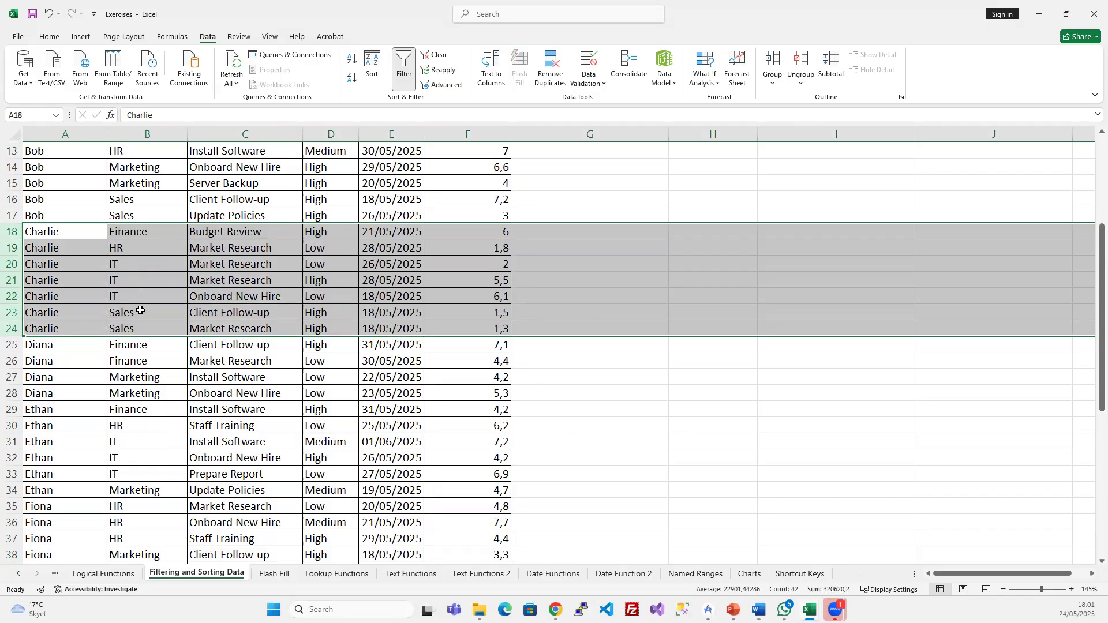
drag(59, 236, 60, 328)
scroll(72, 277, up, 4)
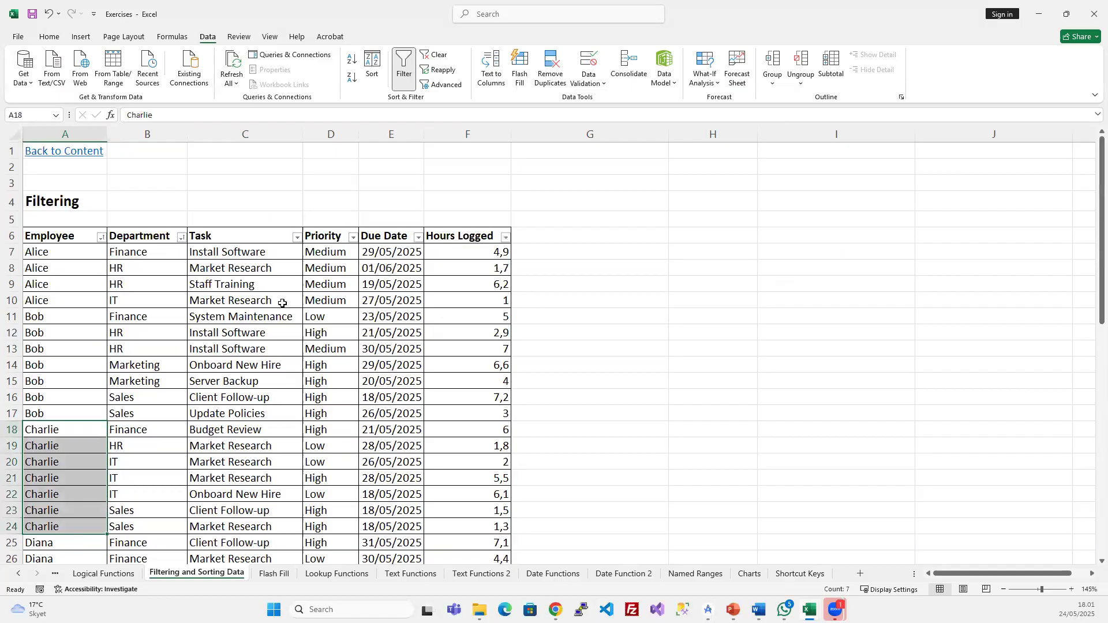
click(330, 285)
click(378, 70)
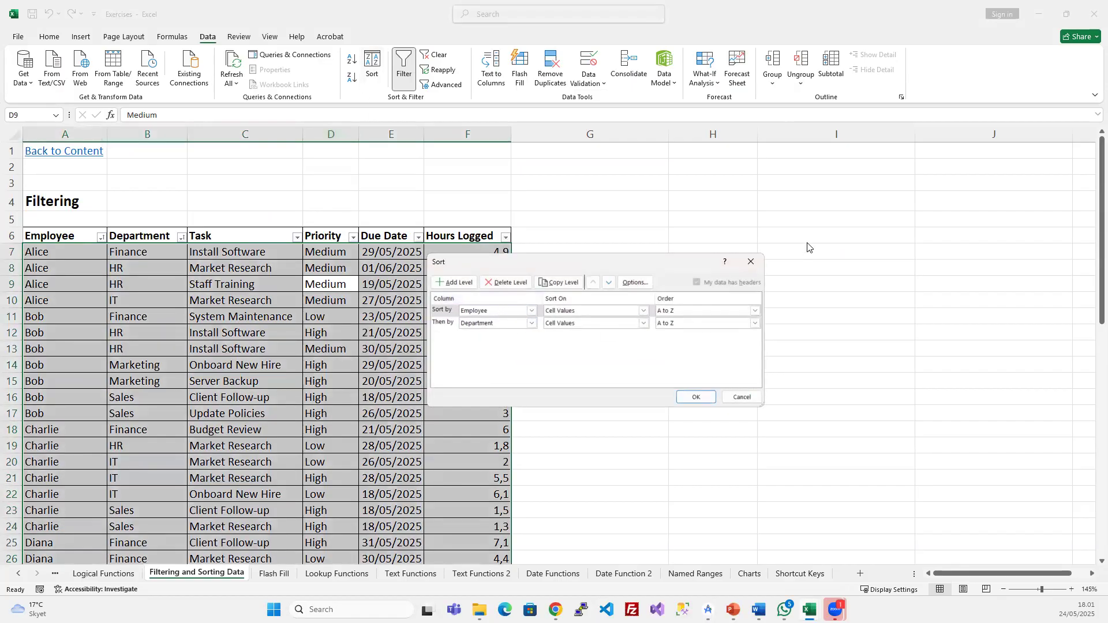
click(750, 262)
click(243, 300)
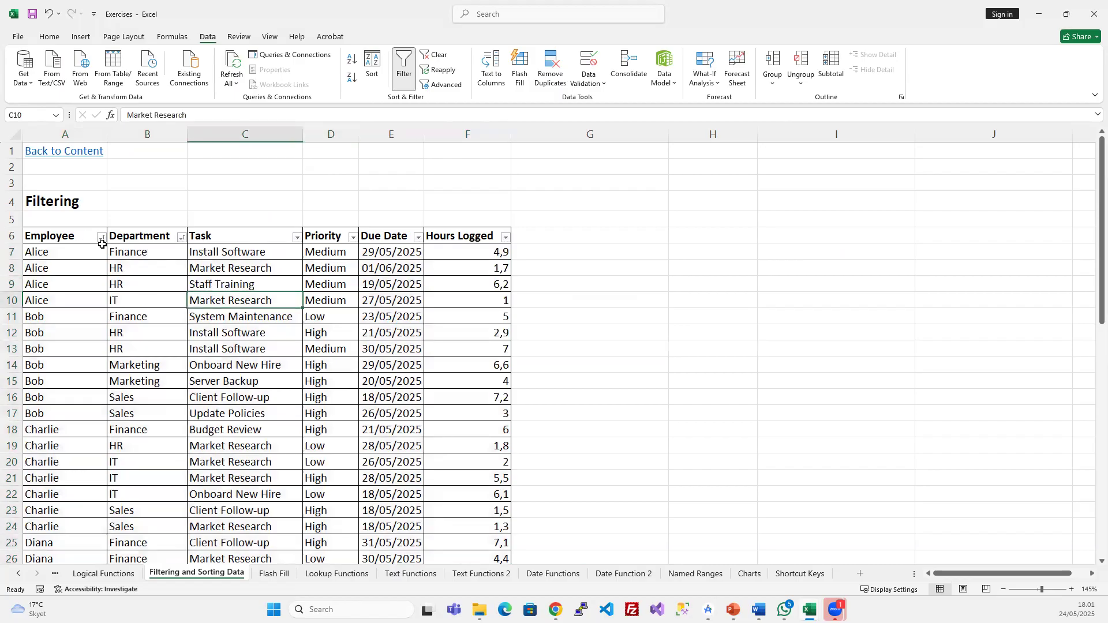
scroll(87, 260, up, 1)
scroll(86, 262, up, 4)
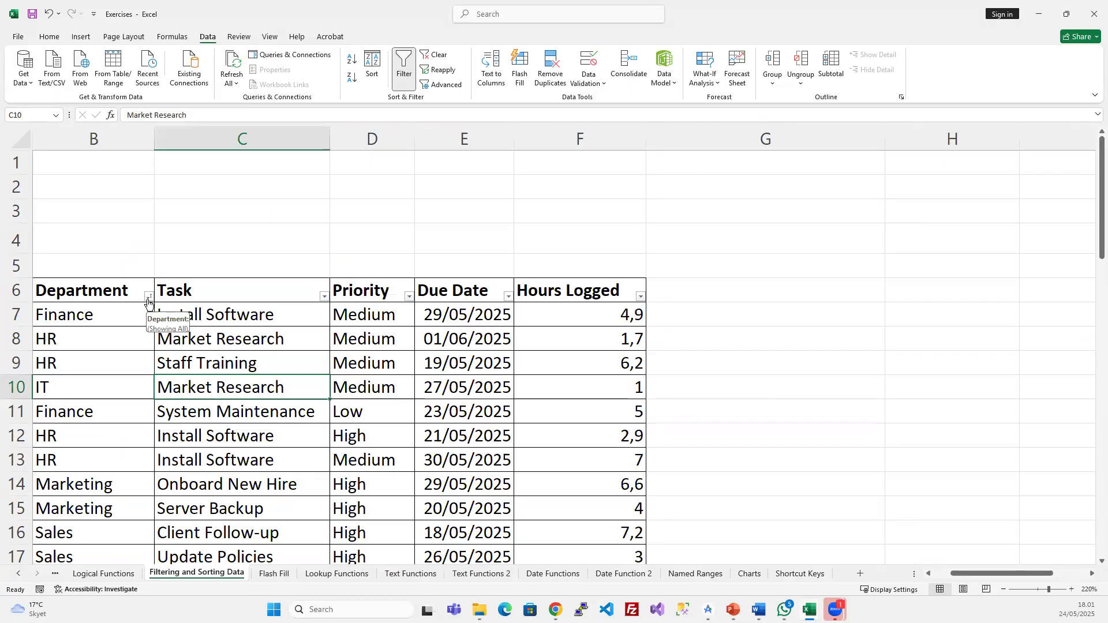
key(alt+Tab)
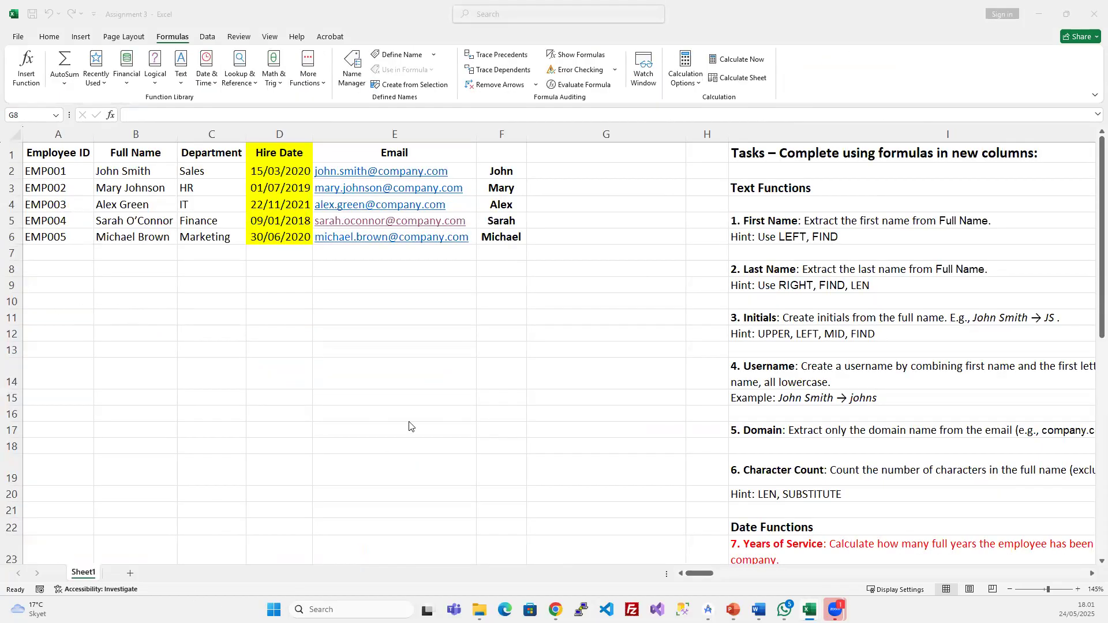
click(1038, 14)
click(259, 314)
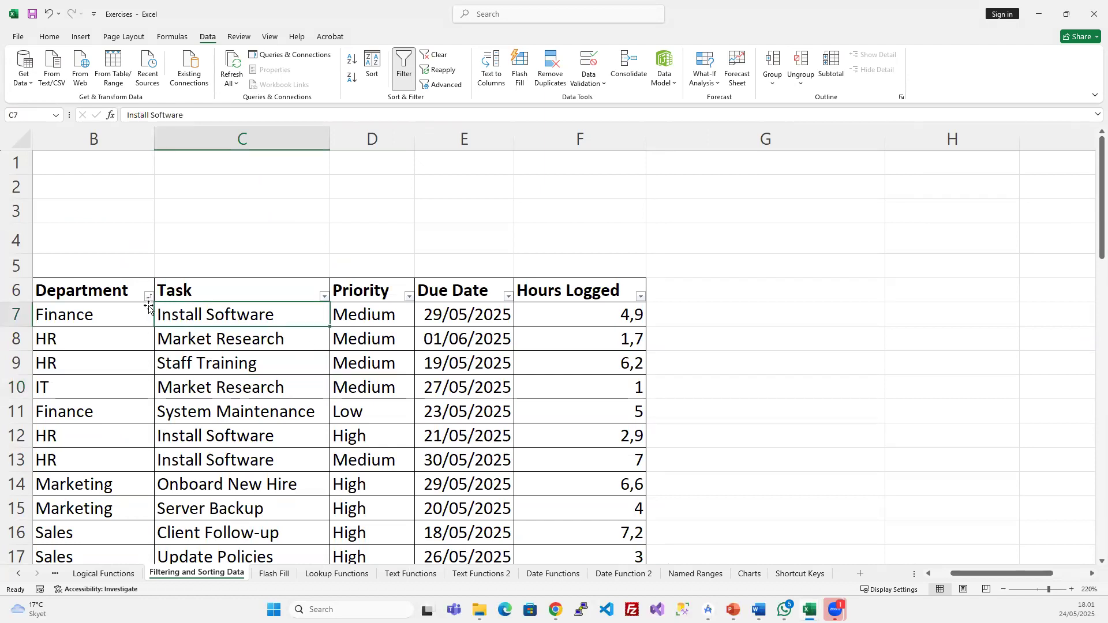
click(17, 313)
click(50, 314)
key(Left)
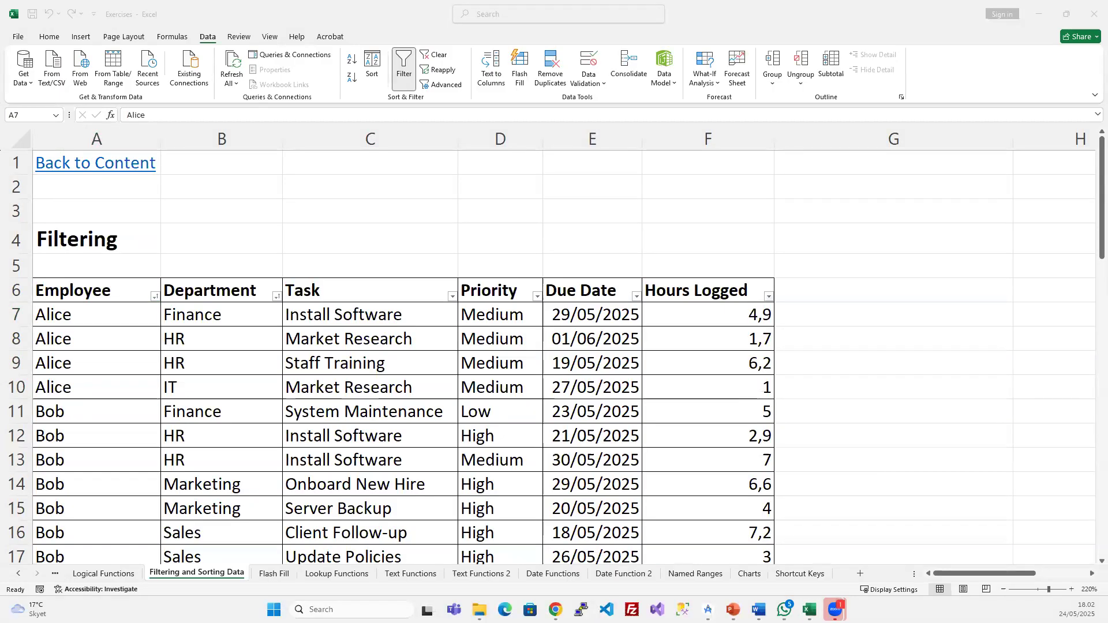
click(609, 403)
click(276, 340)
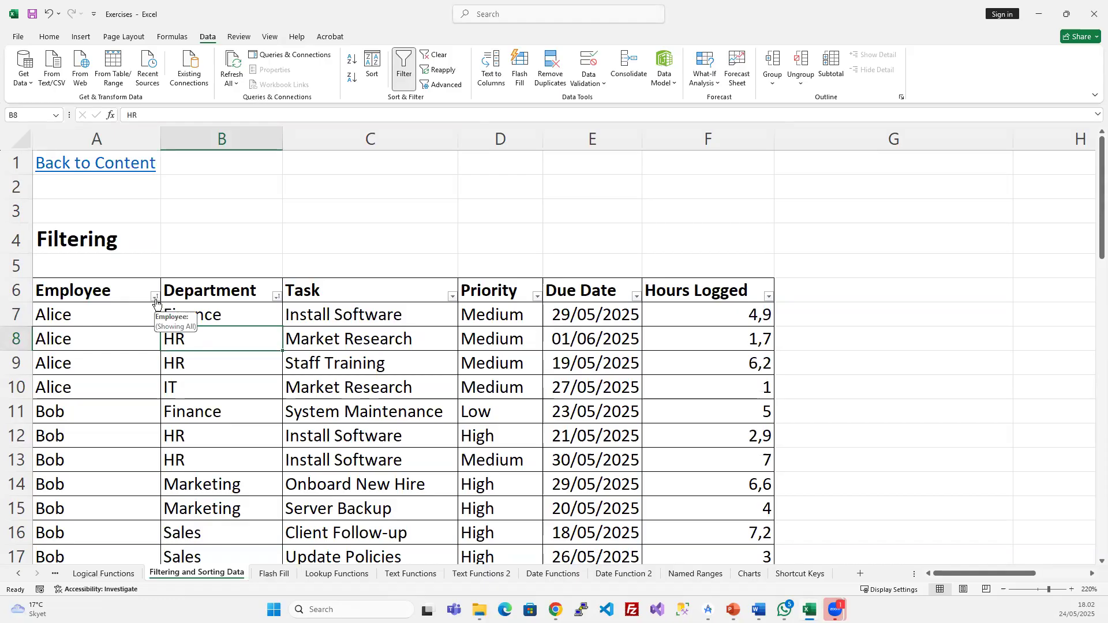
click(126, 295)
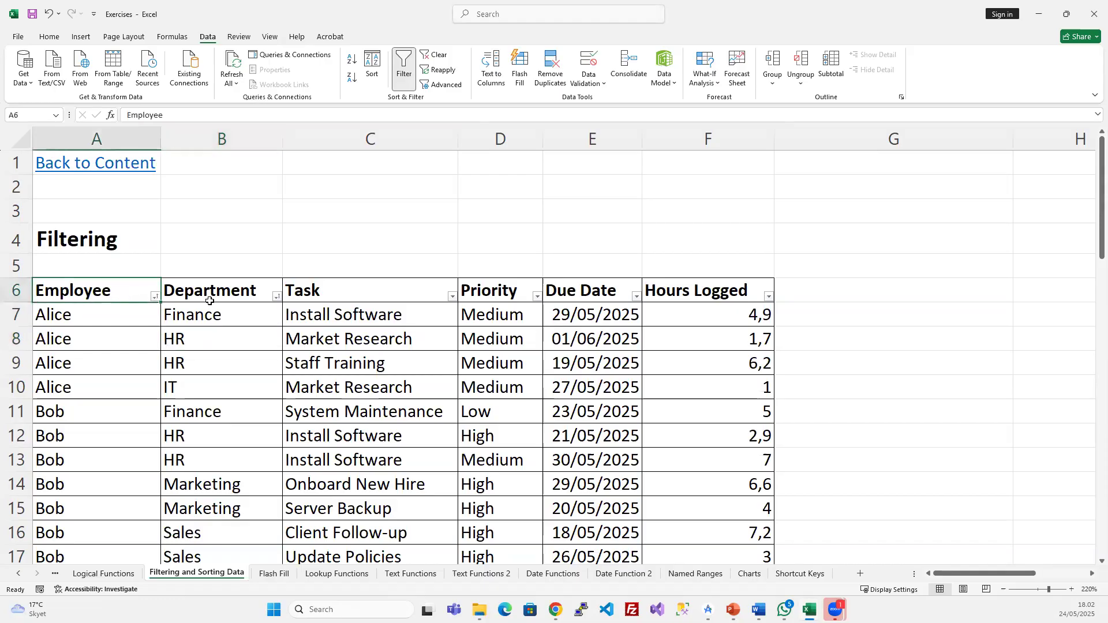
click(236, 290)
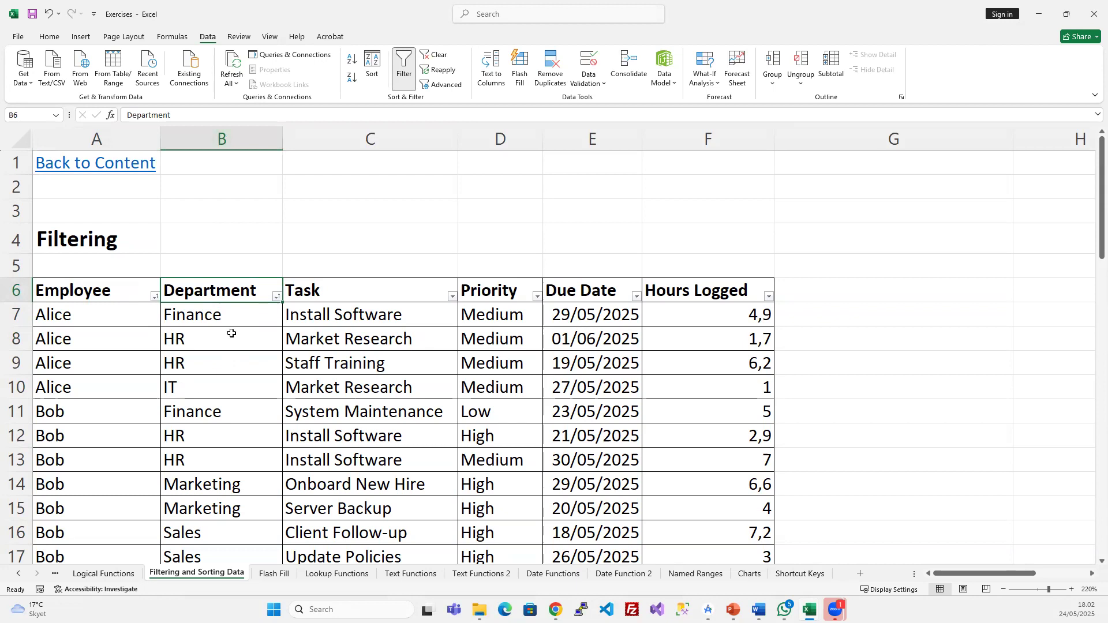
click(378, 312)
click(397, 300)
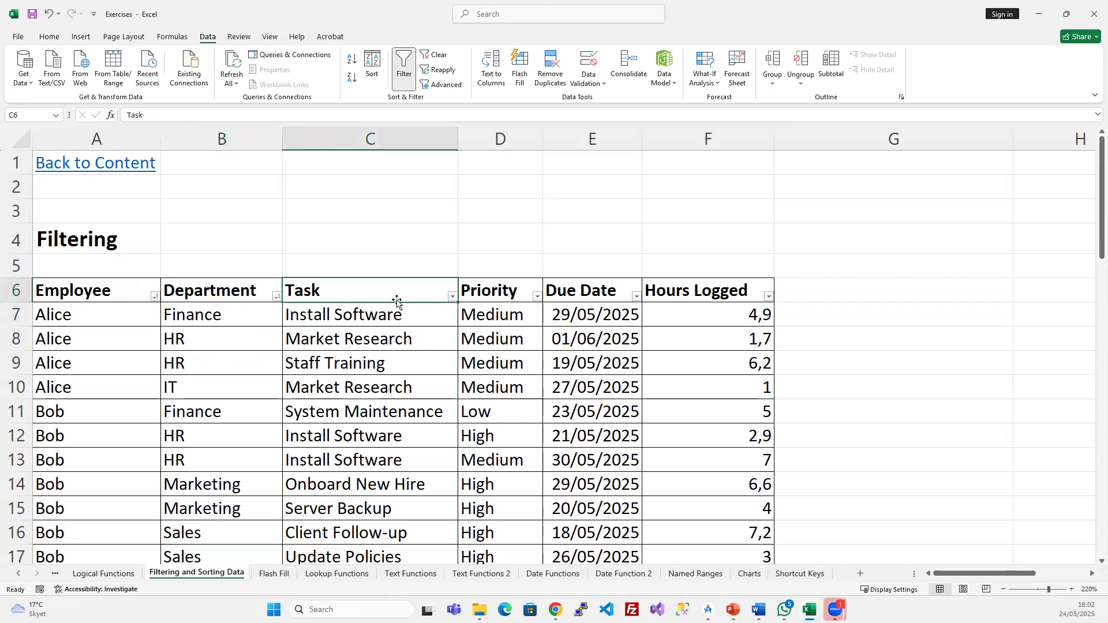
click(369, 68)
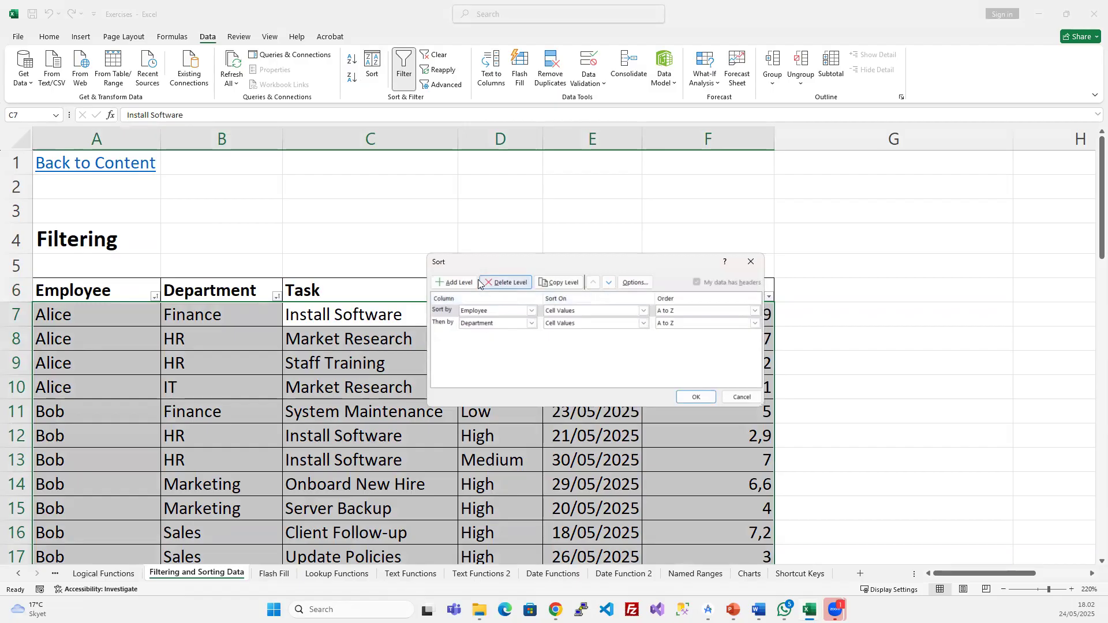
- Add a third sort level at the bottom: Task, Z to A
click(454, 282)
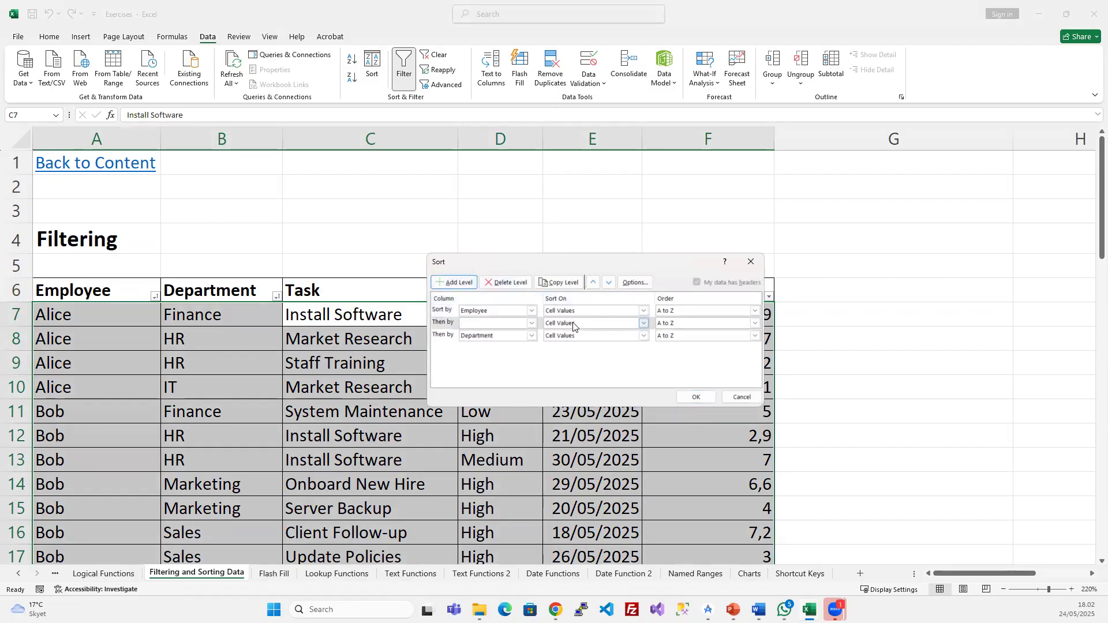
click(448, 324)
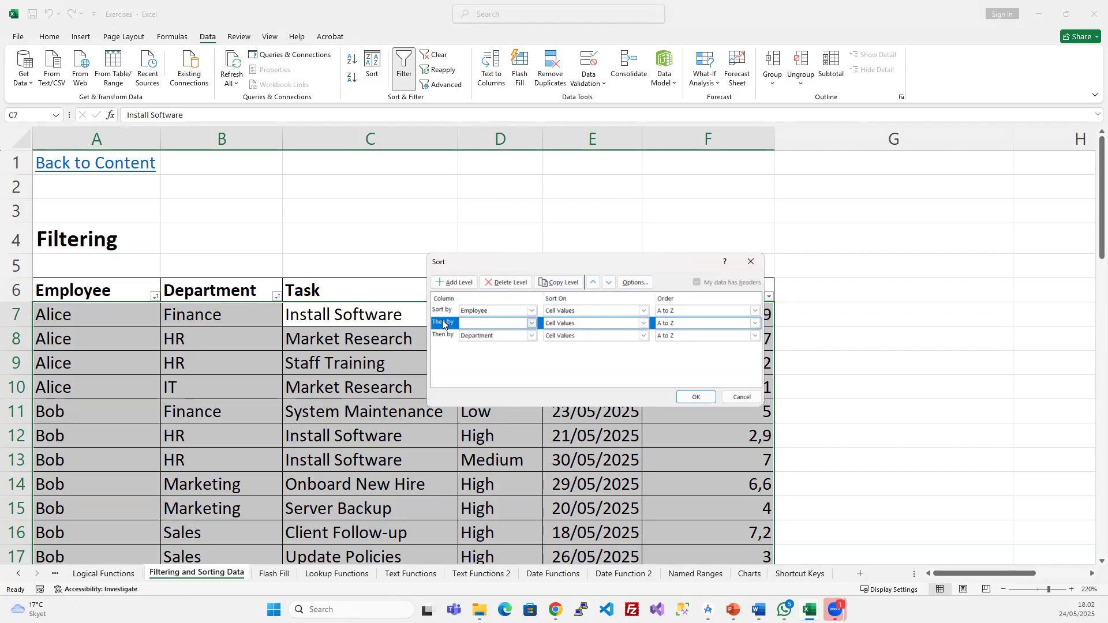
click(593, 282)
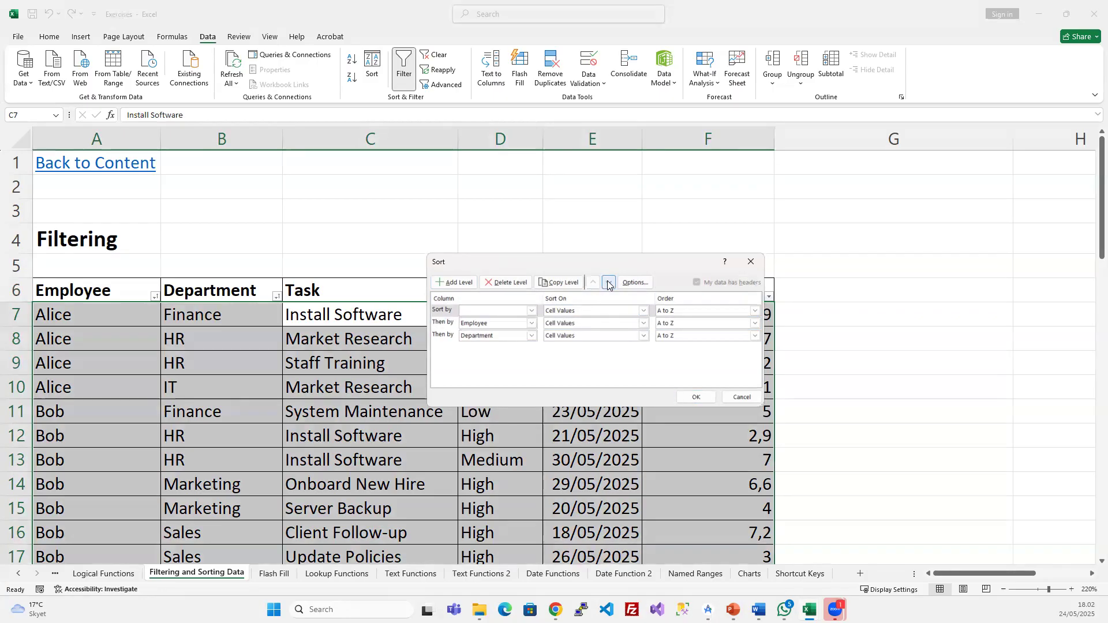
click(608, 282)
click(608, 282)
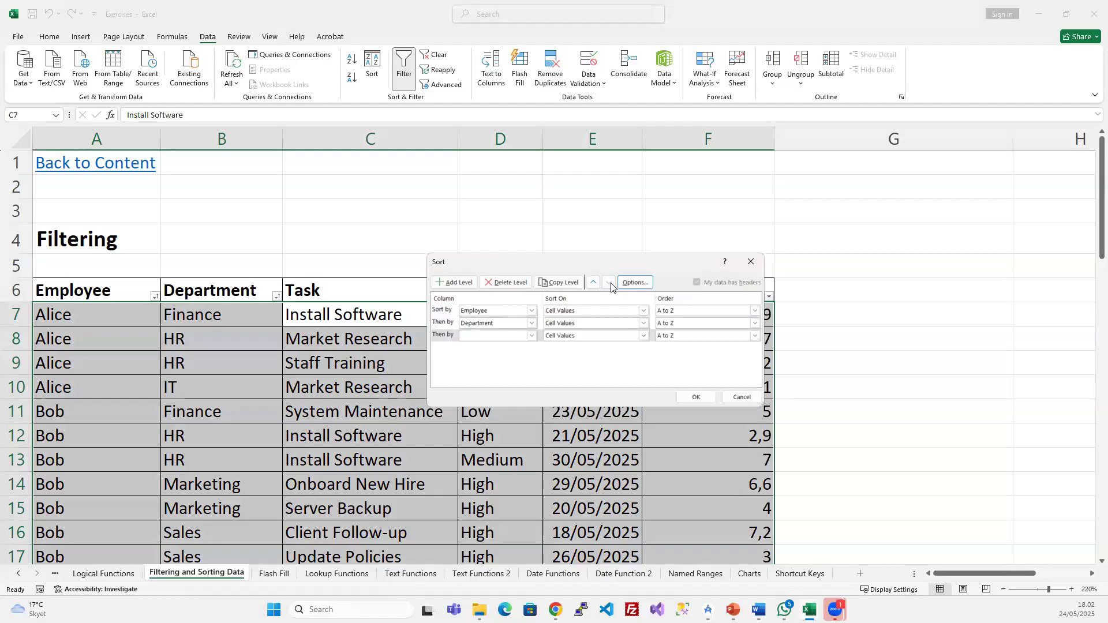
click(530, 335)
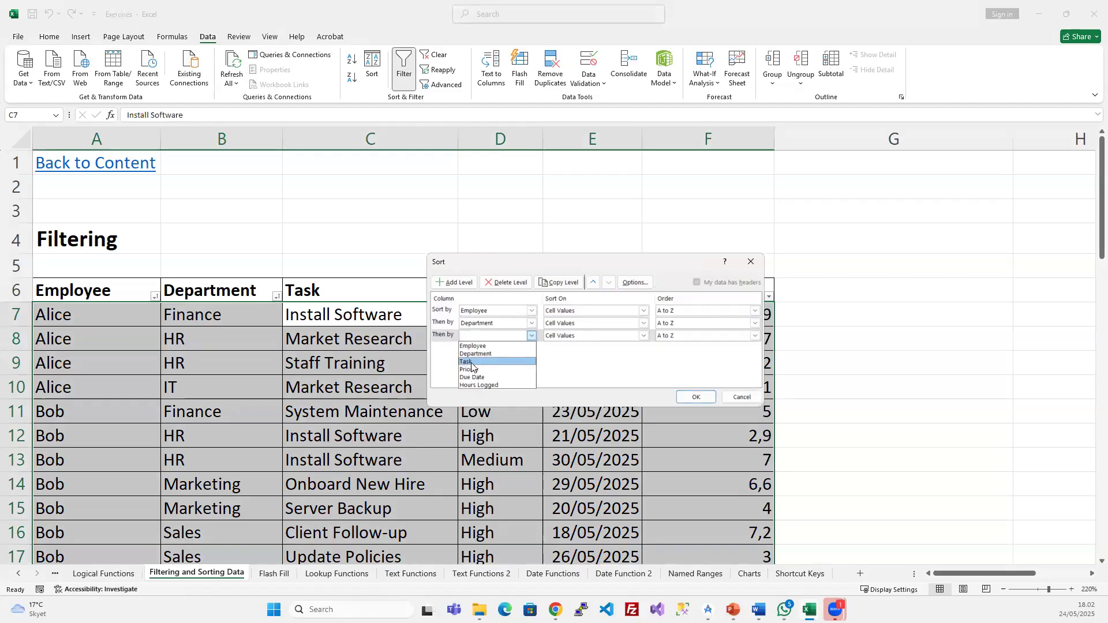
click(470, 362)
click(752, 338)
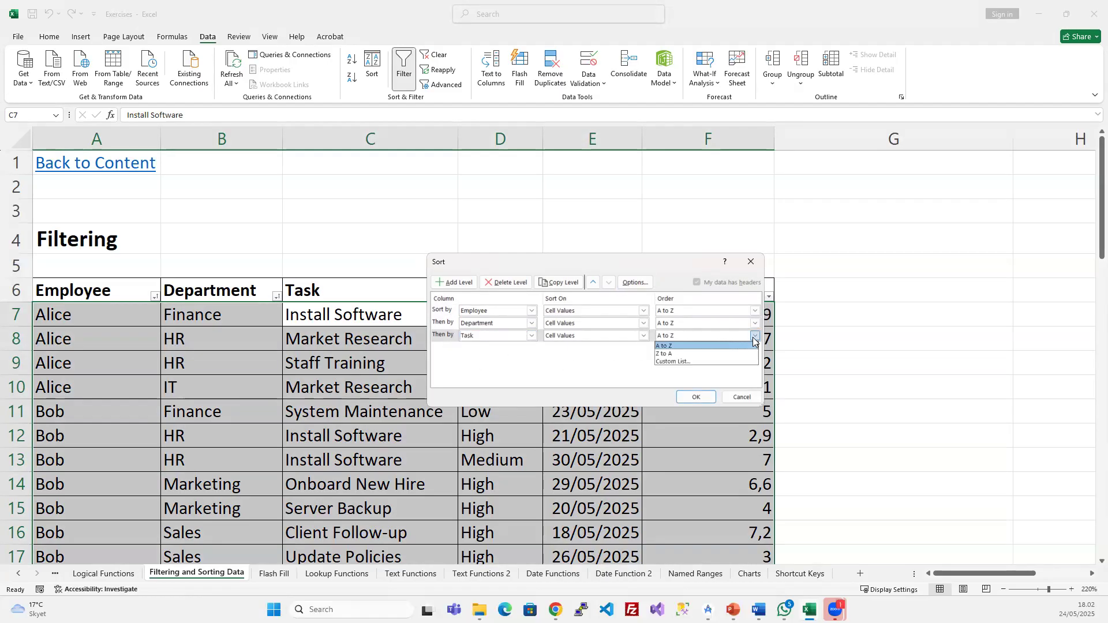
click(665, 353)
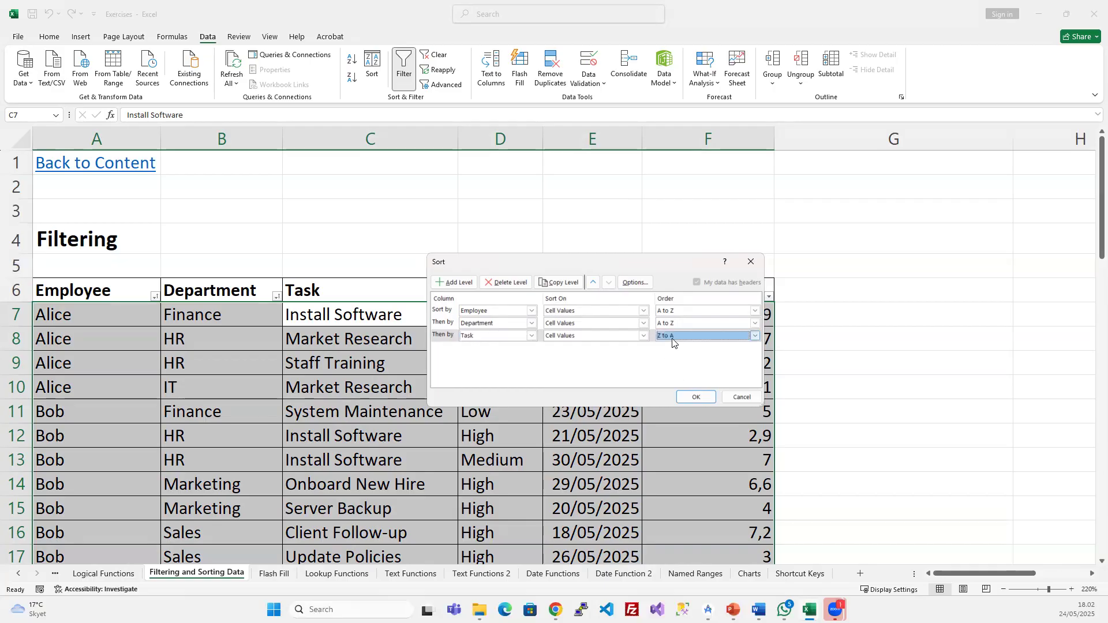
- Apply the three-level sort, then undo it with Ctrl+Z to restore the previous task order
click(695, 397)
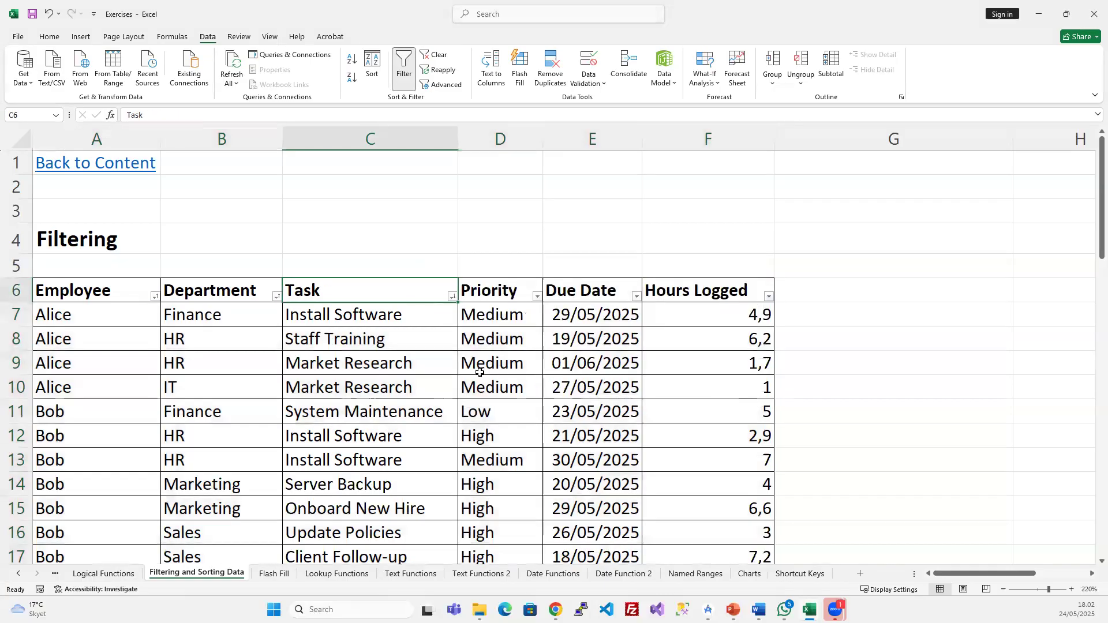
click(337, 359)
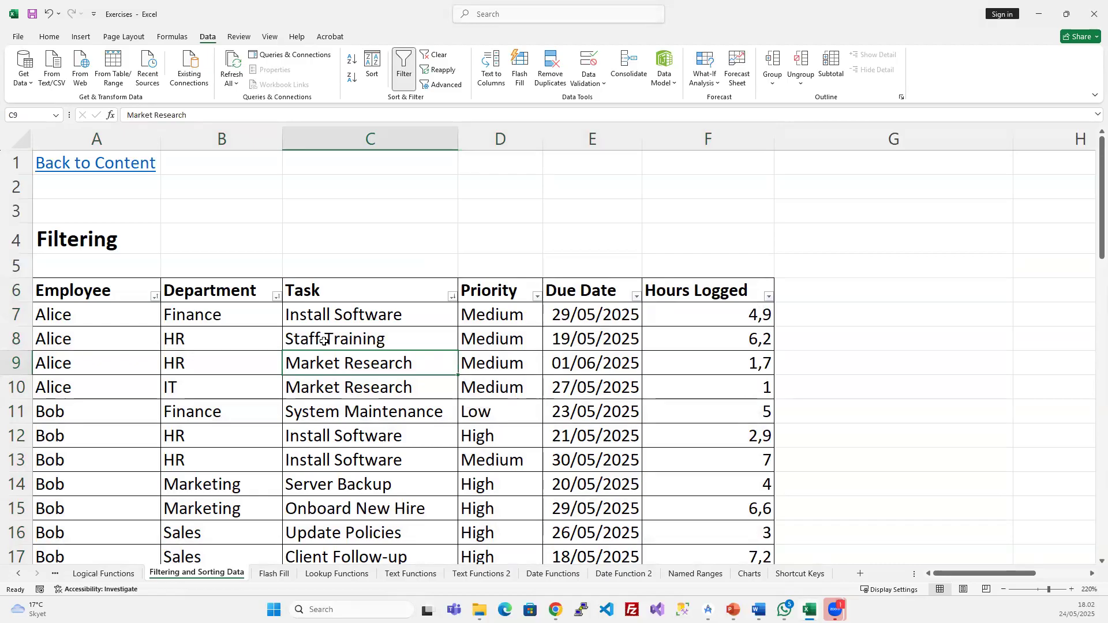
mouse_move(362, 352)
mouse_down()
mouse_move(363, 370)
mouse_move(347, 364)
mouse_up()
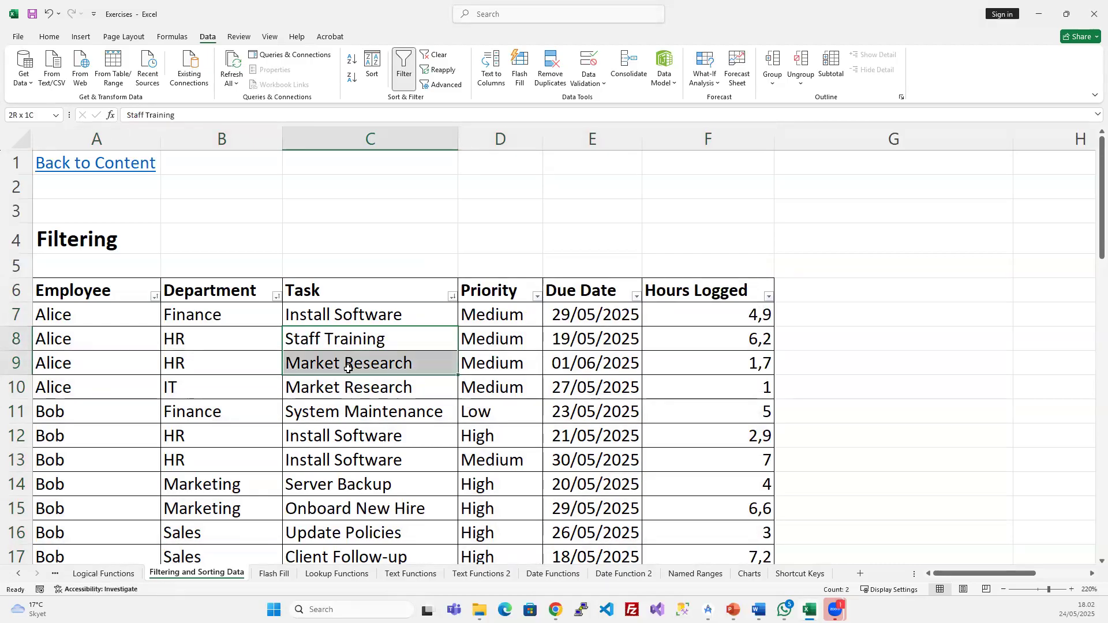
ctrl+click(379, 437)
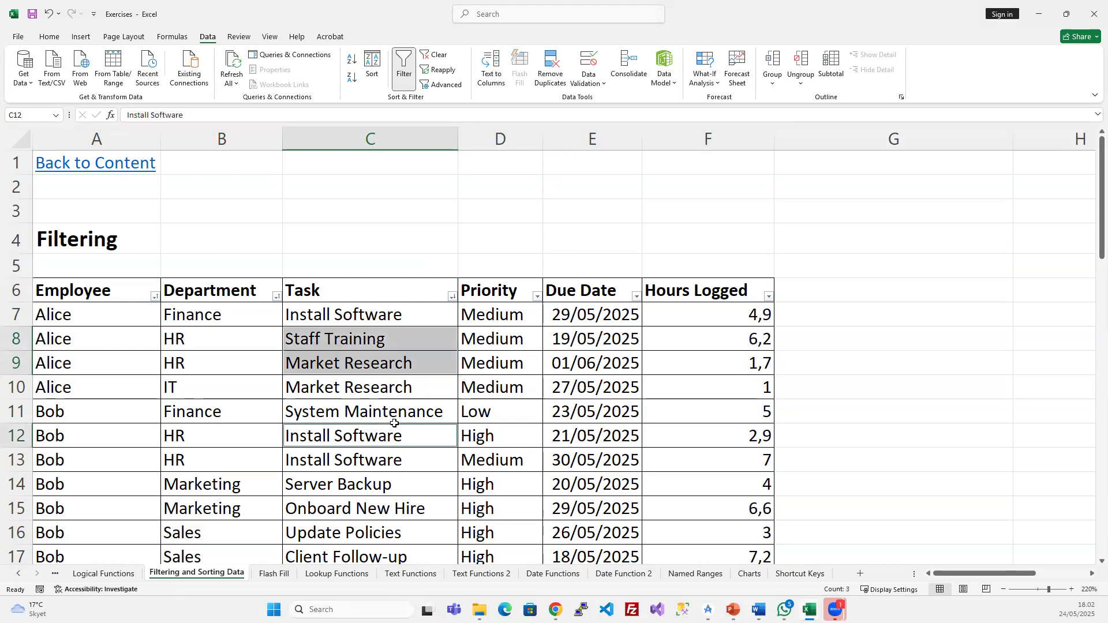
key(ctrl+z)
- Select Alice's employee, department and task cells to check the restored rows
click(392, 418)
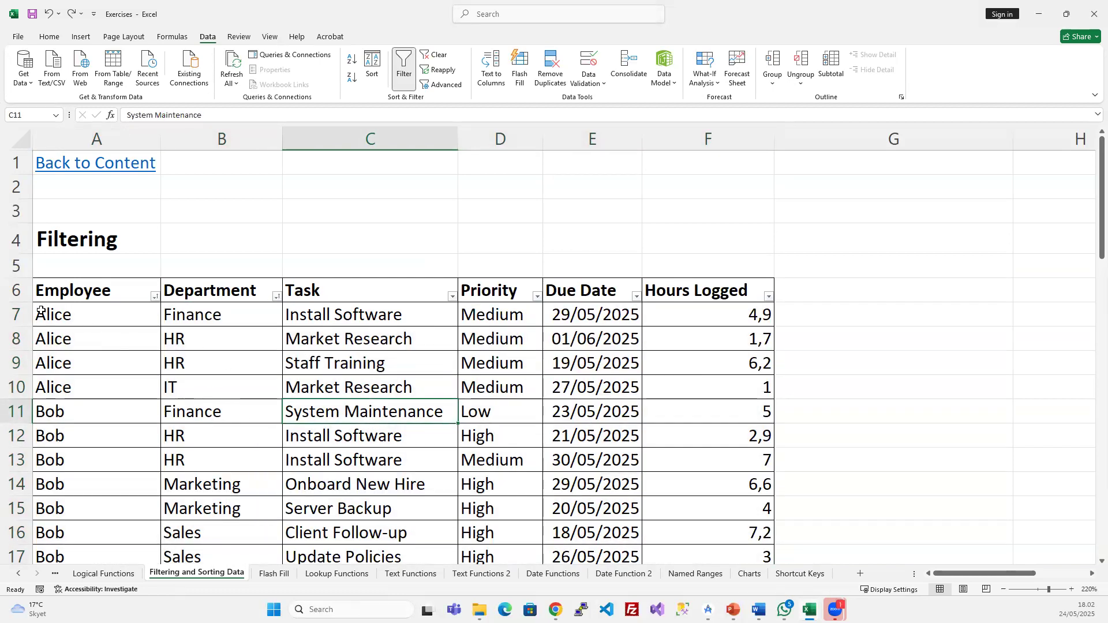
drag(45, 310, 194, 394)
drag(341, 318, 338, 383)
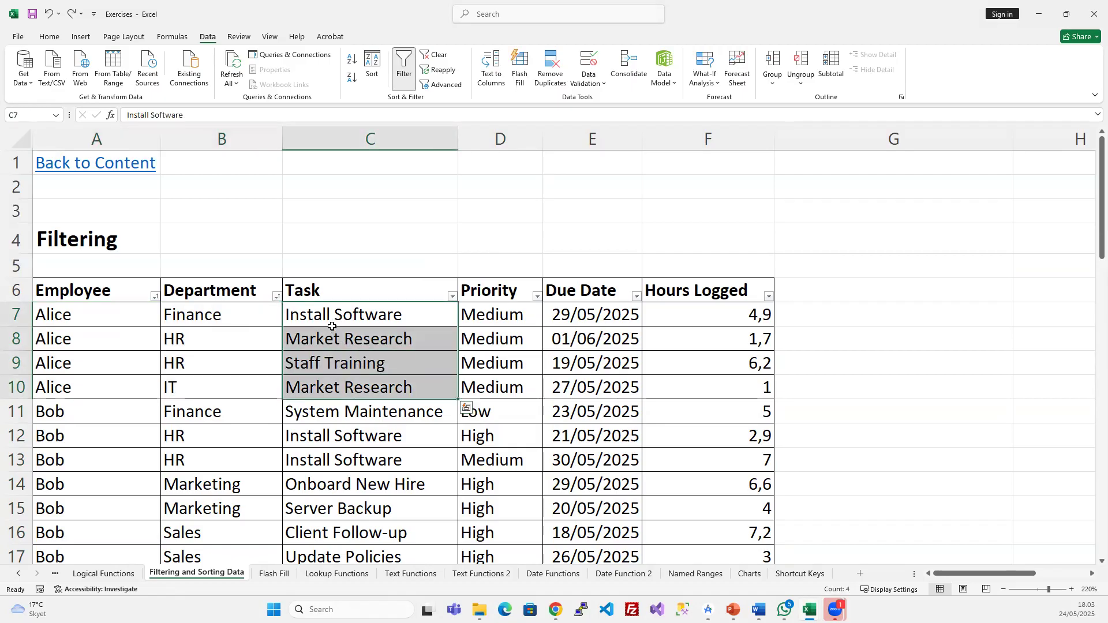
click(319, 362)
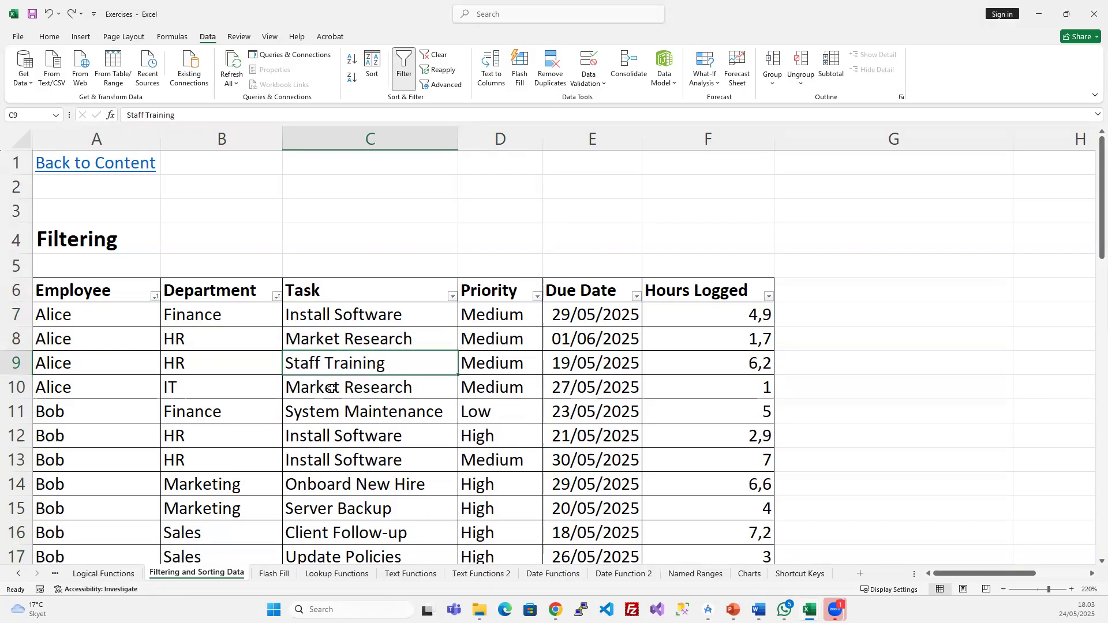
- Compare Alice's tasks in C8:C10, confirming Market Research comes before Staff Training
click(352, 382)
click(364, 364)
click(366, 383)
click(364, 363)
click(379, 386)
click(381, 365)
click(388, 383)
click(385, 360)
click(339, 386)
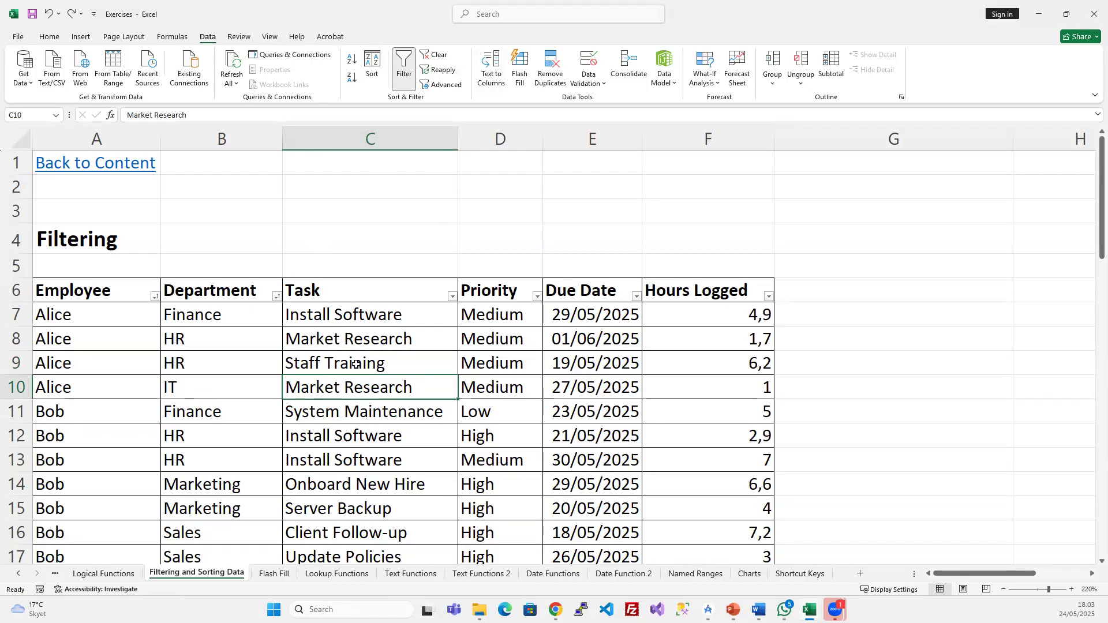
click(346, 345)
click(332, 362)
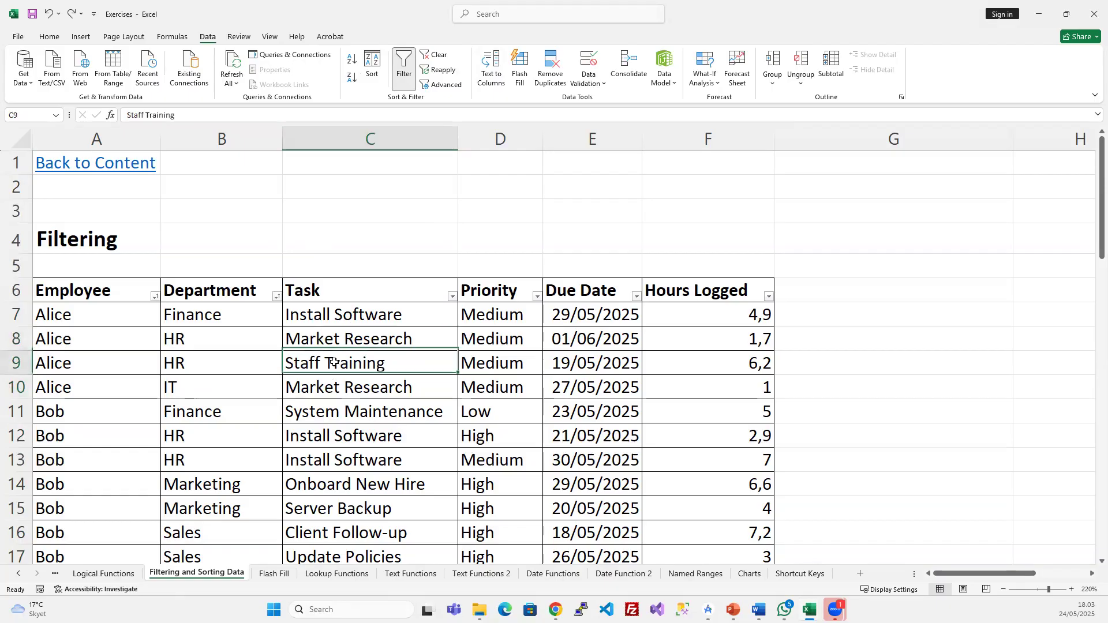
- Add a third sort level on Task, A to Z, below Employee and Department, and apply it
click(372, 57)
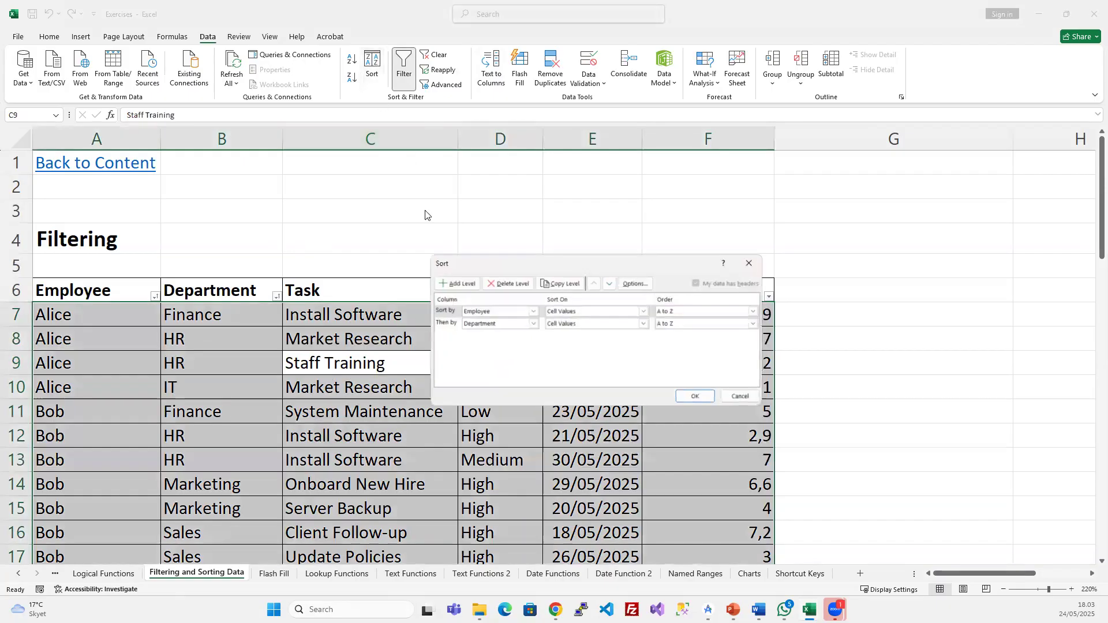
click(454, 282)
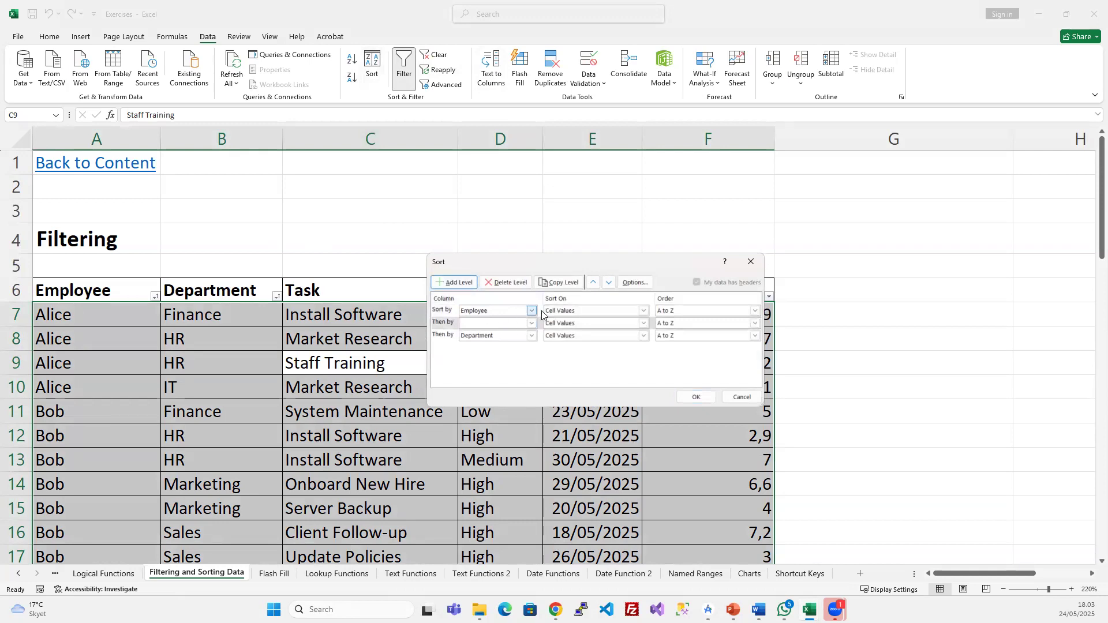
click(608, 282)
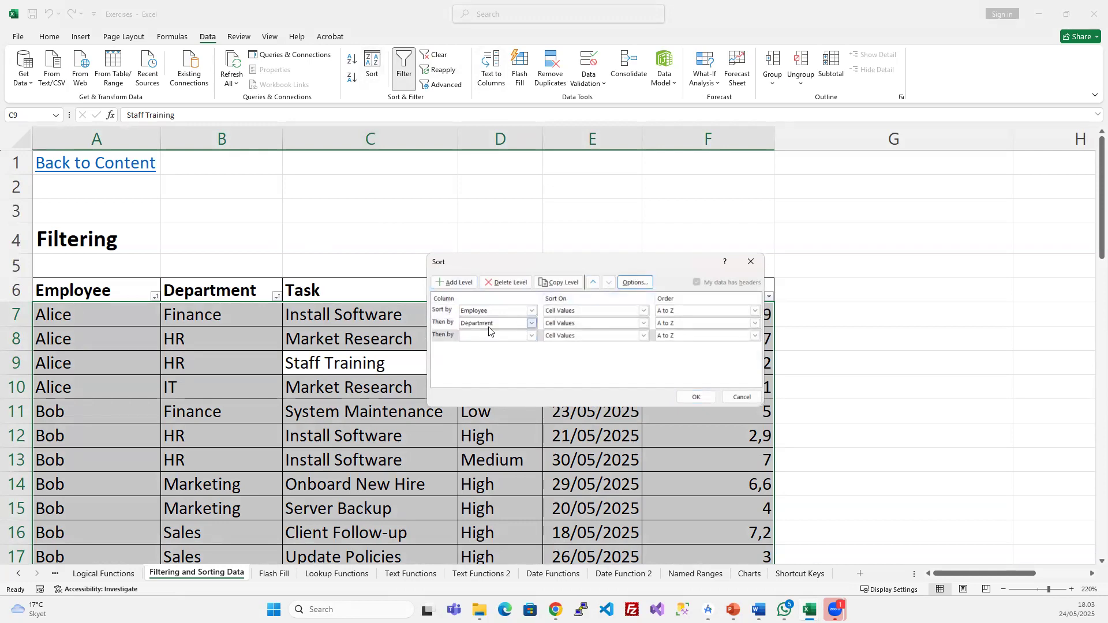
click(531, 335)
click(483, 362)
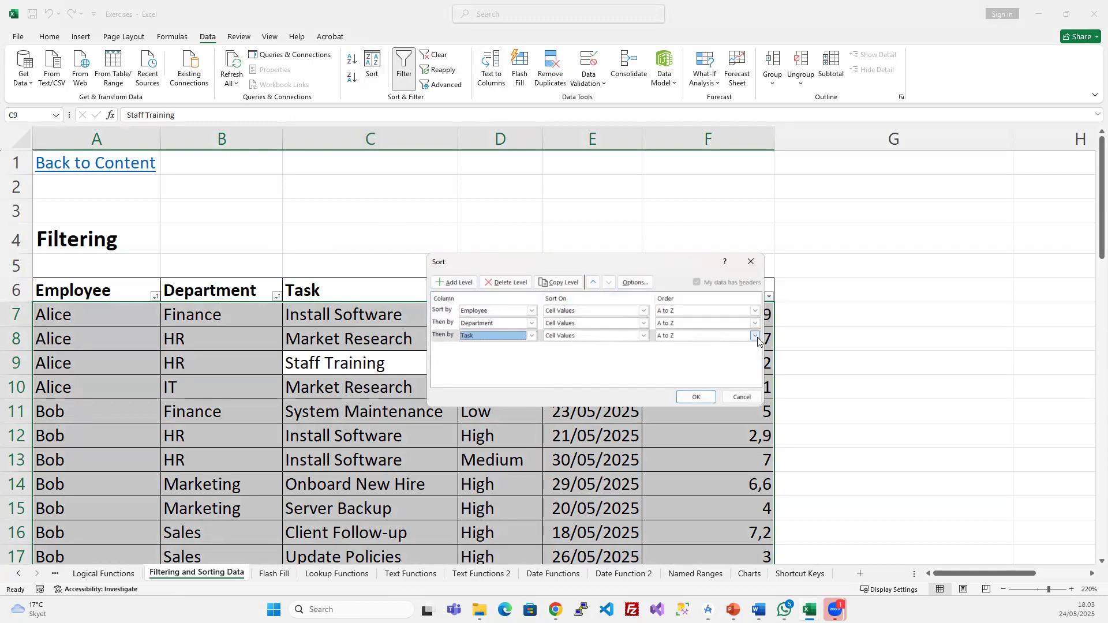
click(755, 335)
click(679, 353)
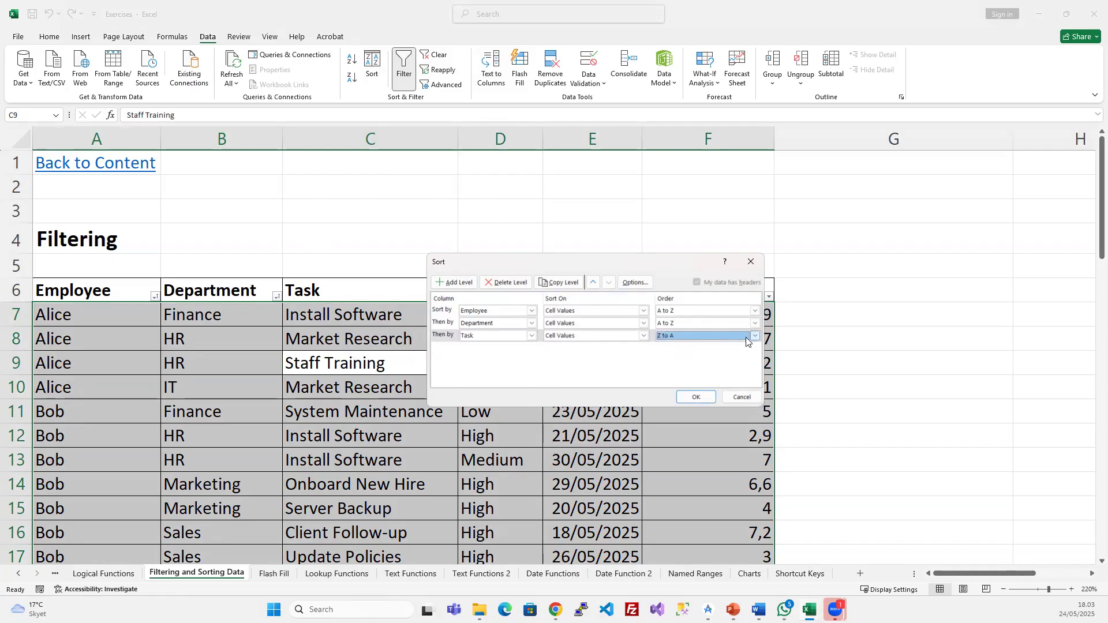
click(754, 335)
click(675, 347)
click(695, 397)
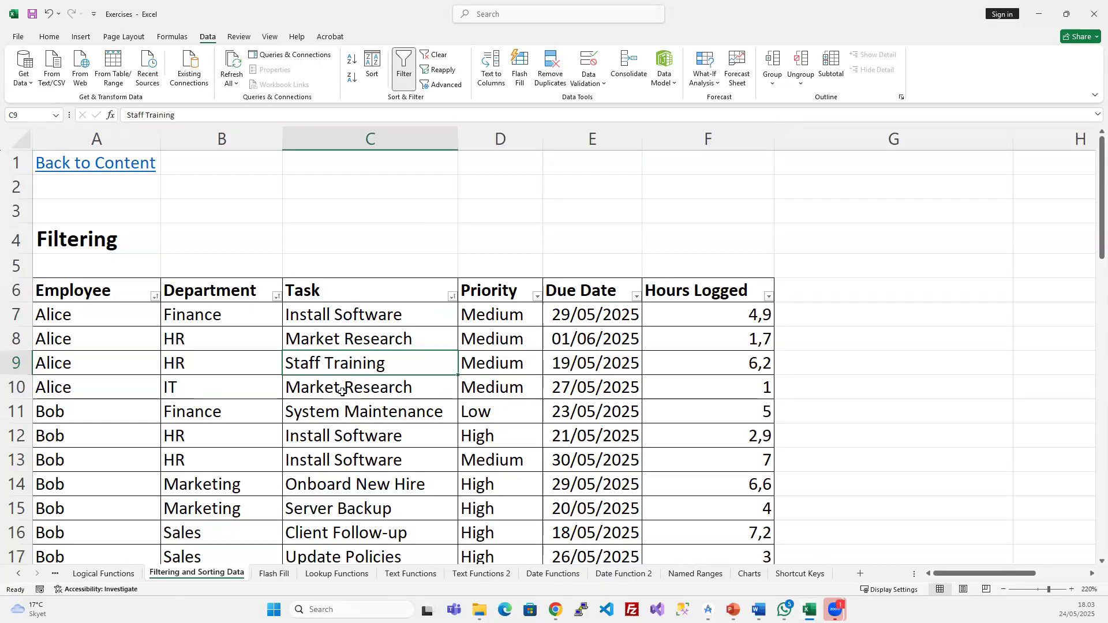
click(372, 65)
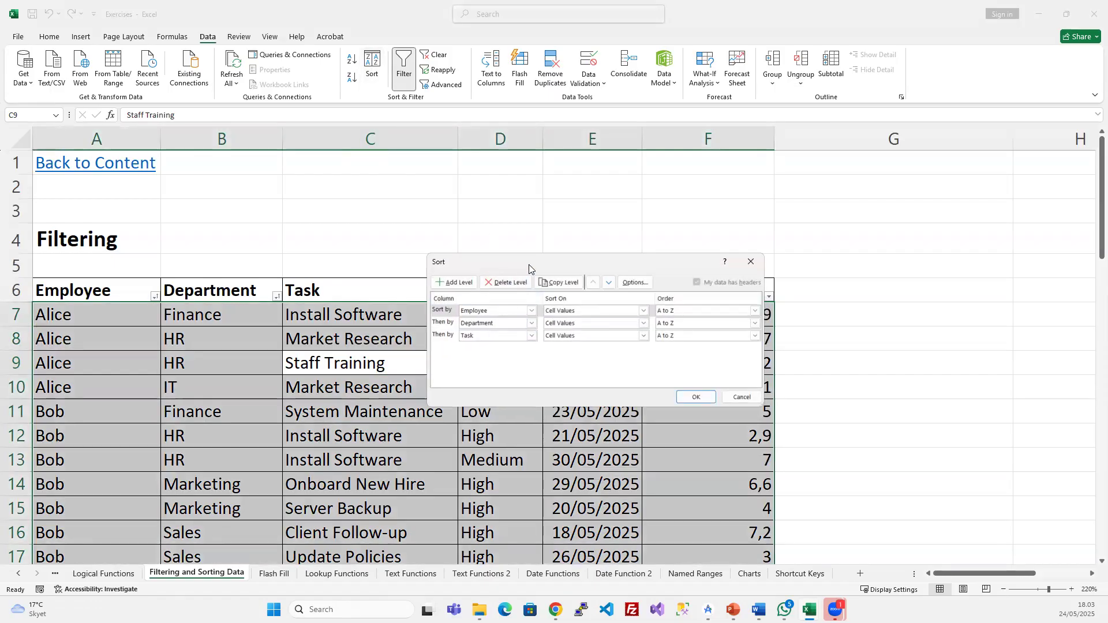
- Dismiss the Sort dialog unchanged and compare Alice's department cells B9 (HR) and B10 (IT)
drag(528, 264, 599, 274)
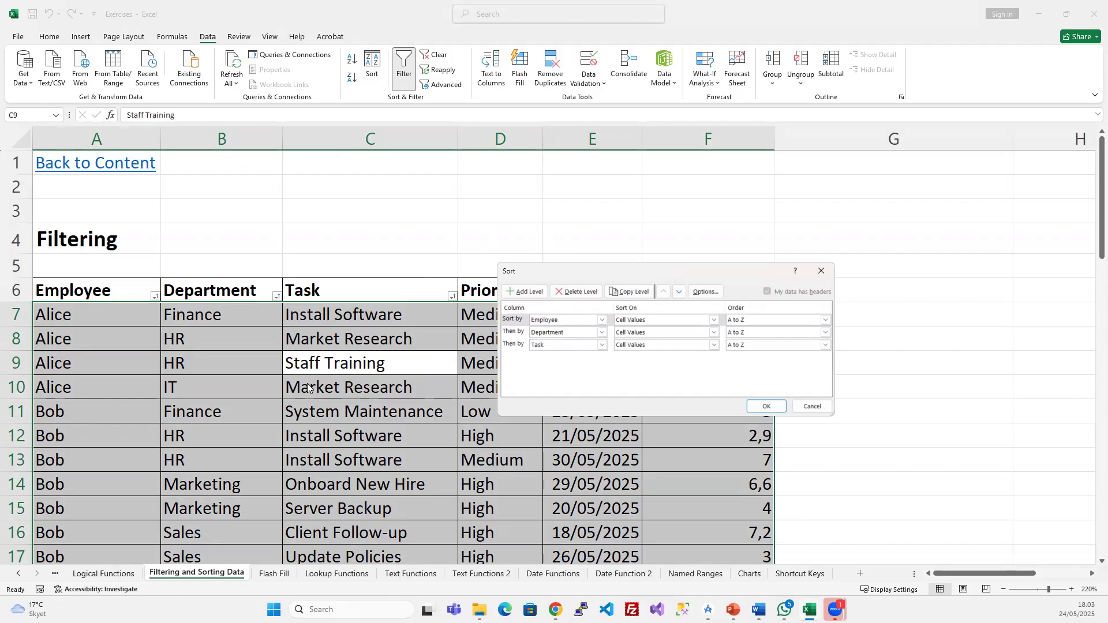
click(817, 407)
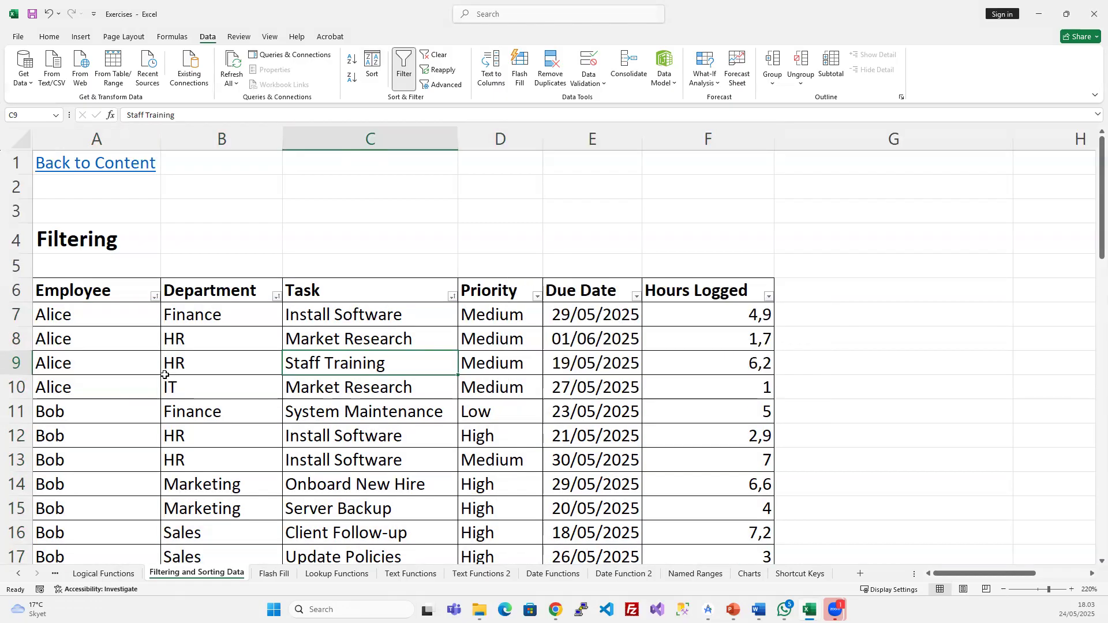
click(198, 381)
click(232, 361)
click(191, 385)
click(214, 370)
click(201, 383)
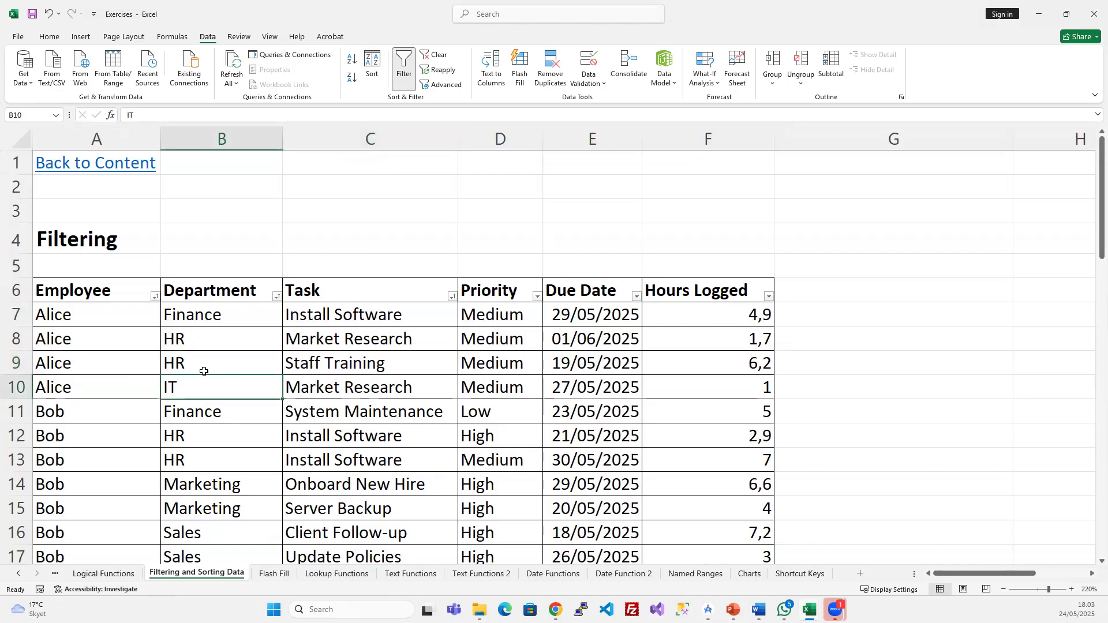
click(205, 367)
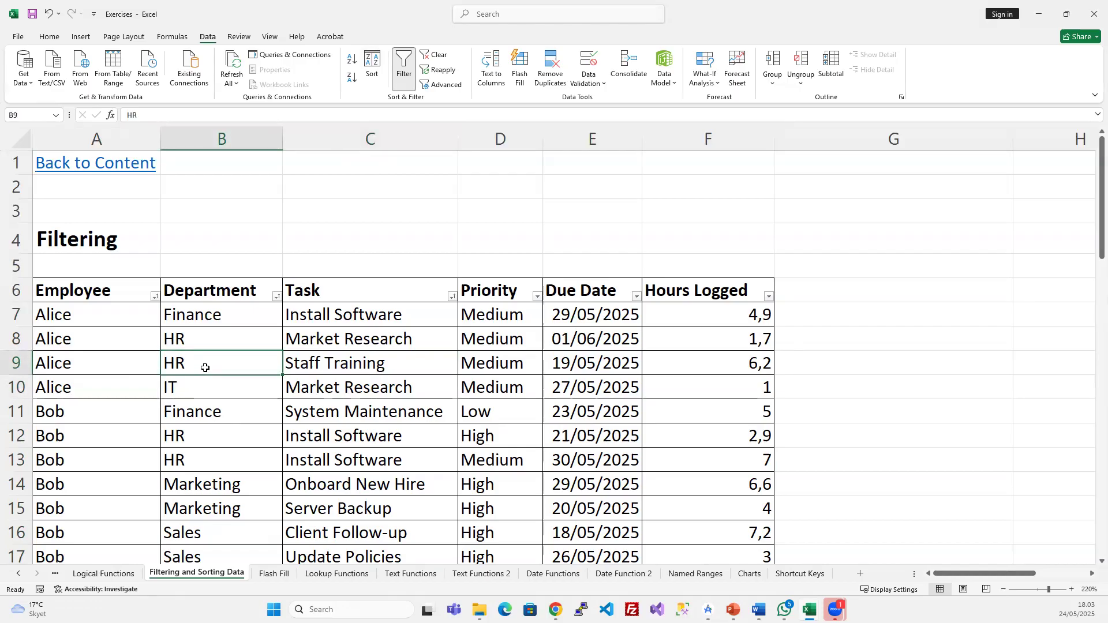
- Fill HR from B9 down into B10, then select Alice's HR task cells C9:C10
drag(205, 367, 205, 377)
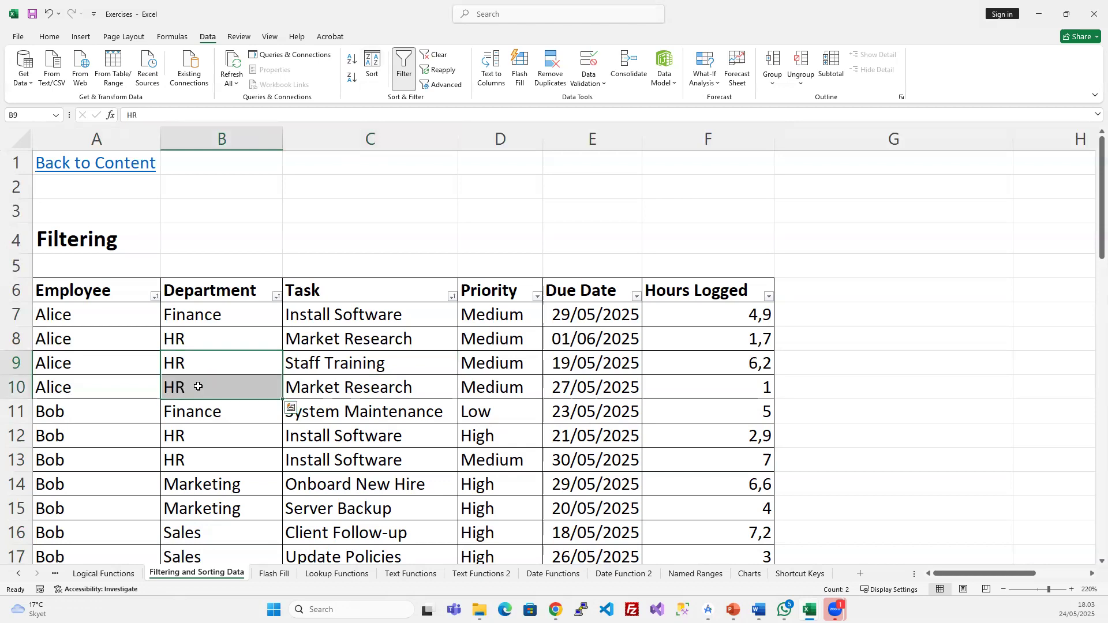
click(193, 389)
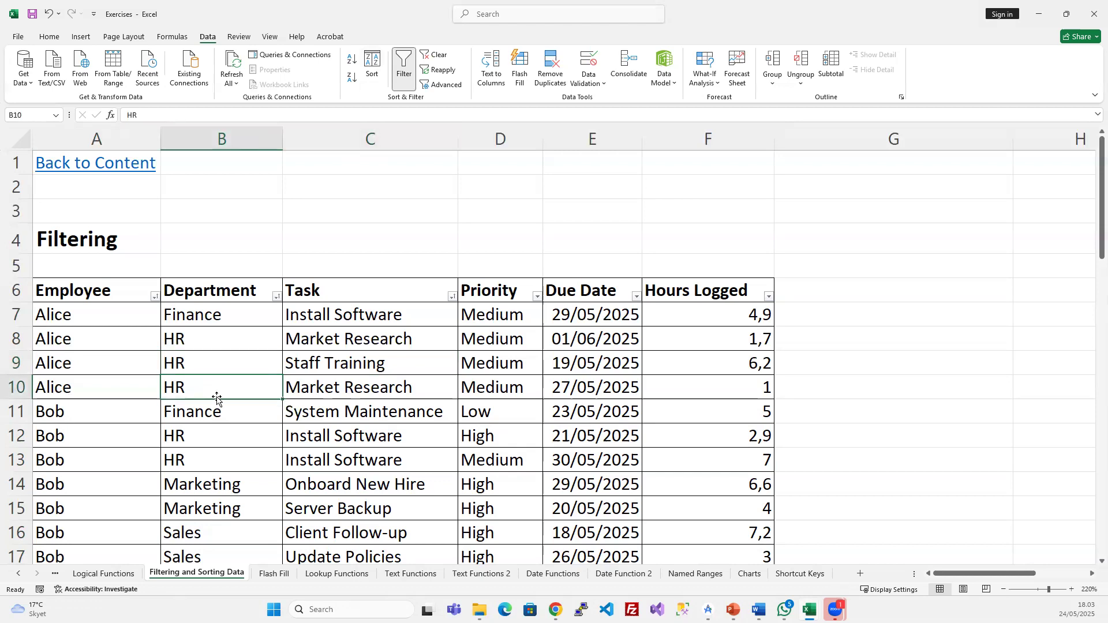
click(346, 363)
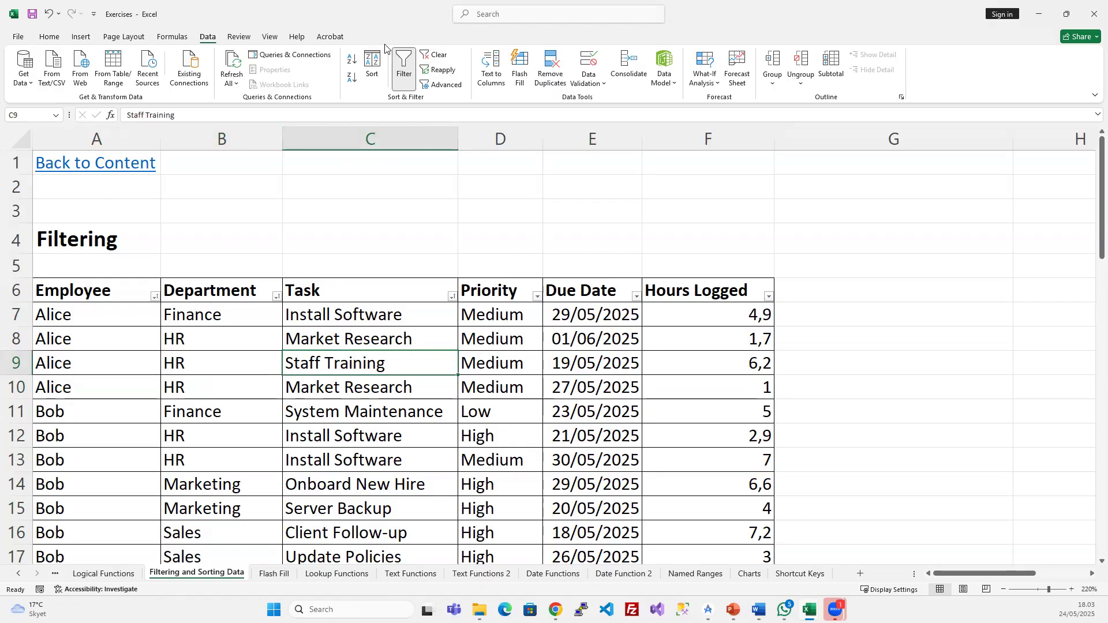
drag(341, 366, 340, 382)
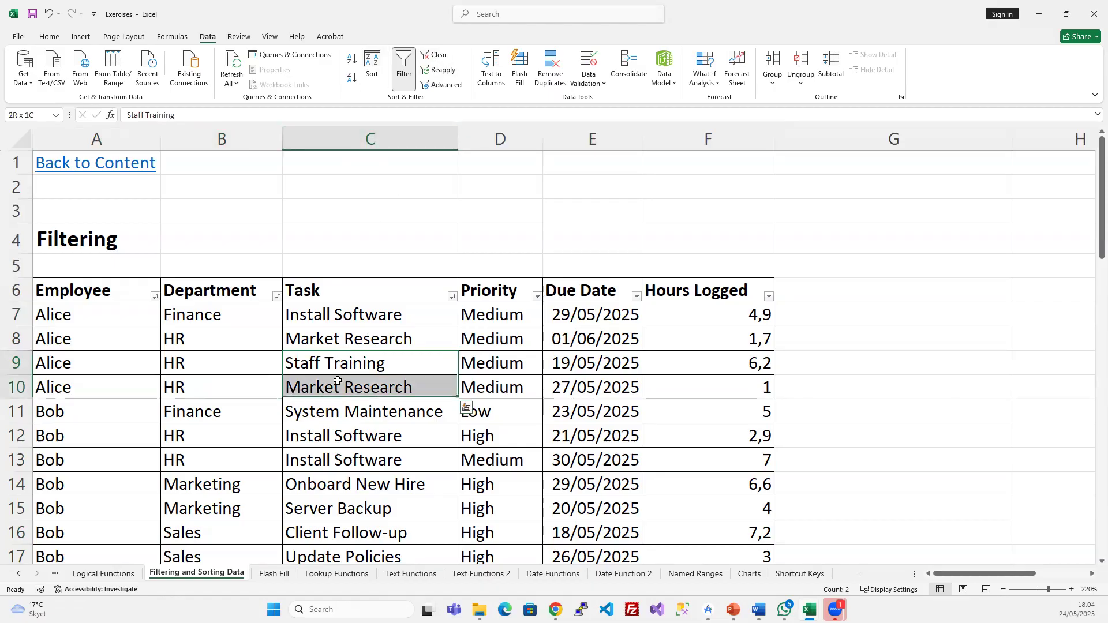
click(378, 60)
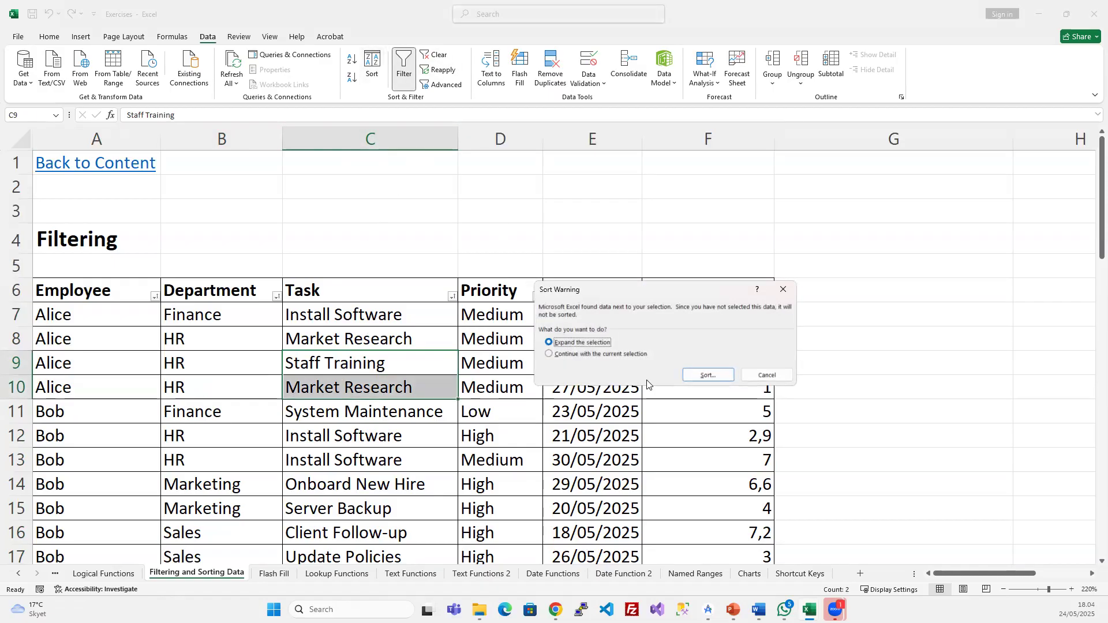
- Expand the selection and apply the Employee, Department, Task A-to-Z sort, then check C8:C10
click(707, 375)
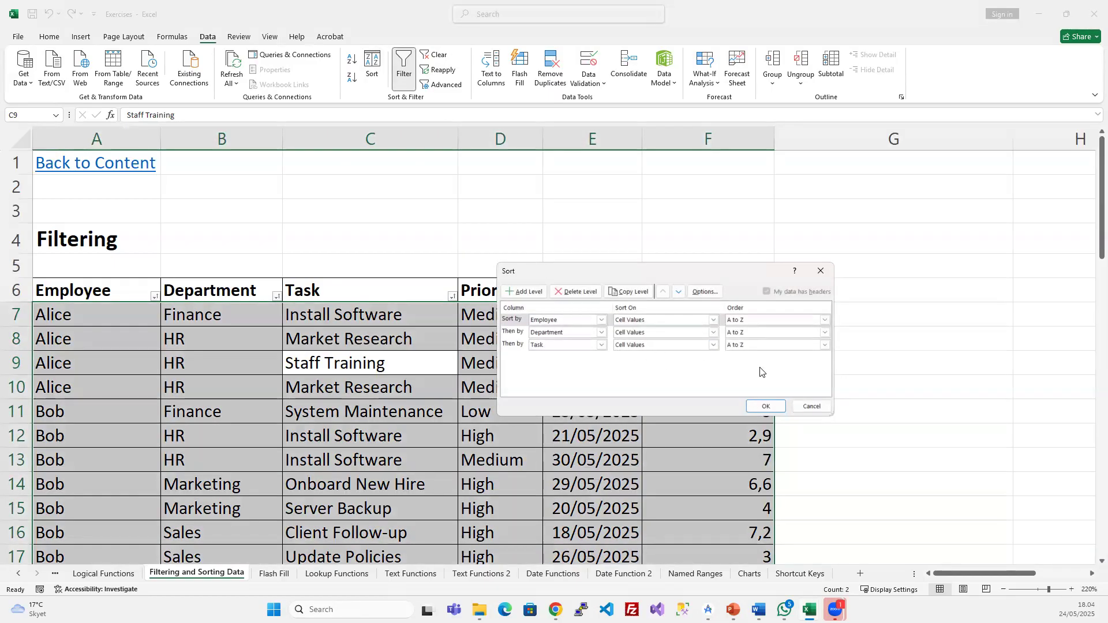
click(761, 406)
drag(359, 367, 361, 375)
click(324, 341)
click(340, 391)
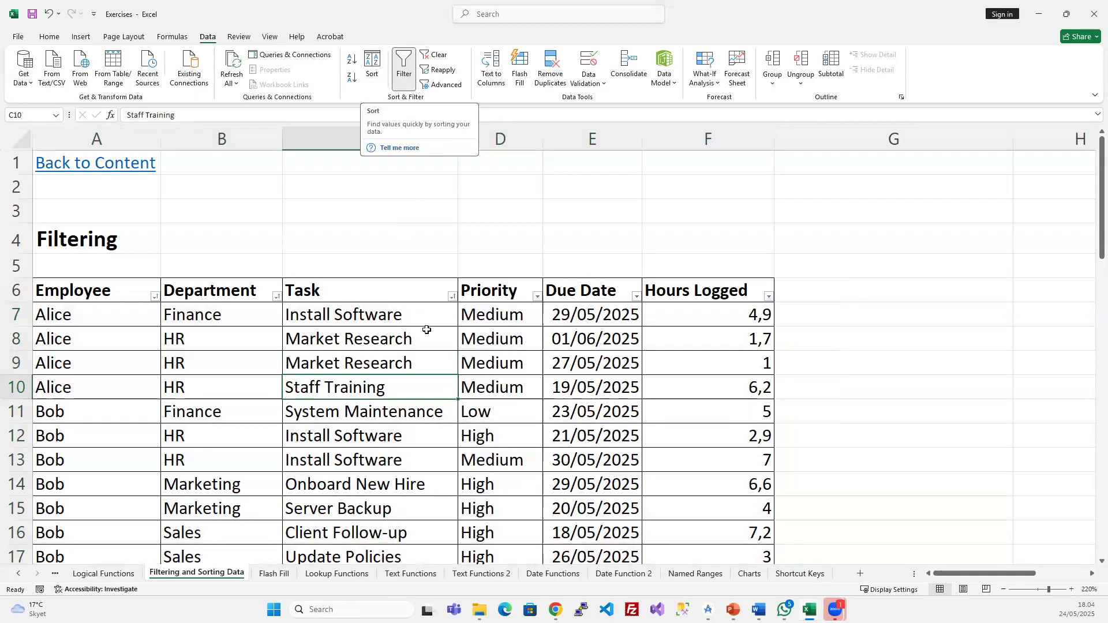
click(407, 343)
- Scroll down the table and briefly switch to the slide show before returning to Excel
scroll(408, 371, down, 2)
scroll(408, 370, down, 1)
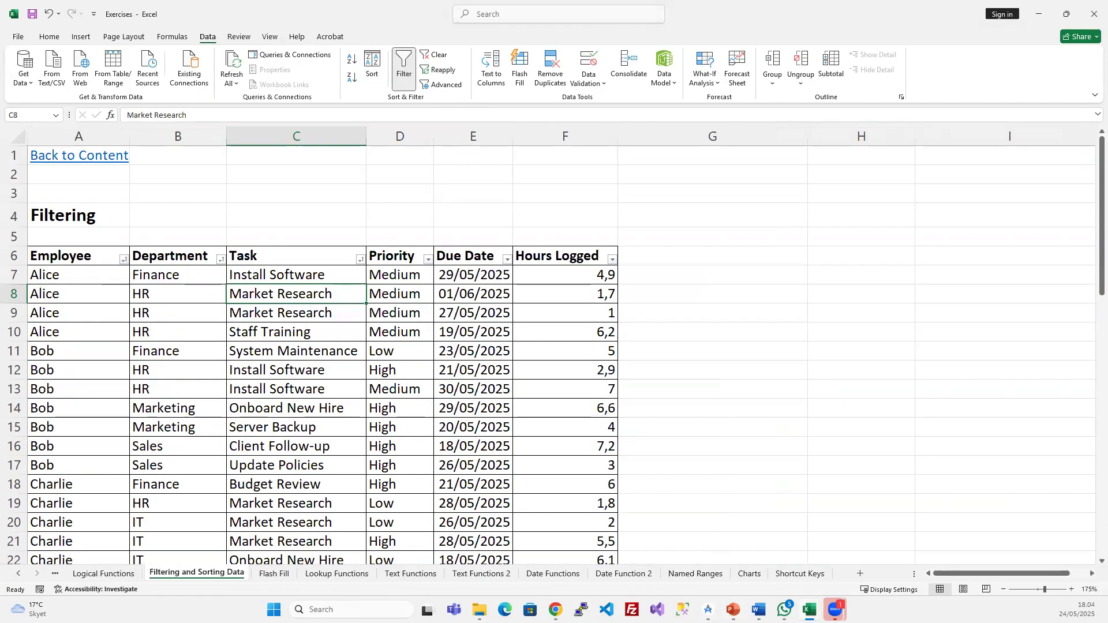
key(alt+Tab)
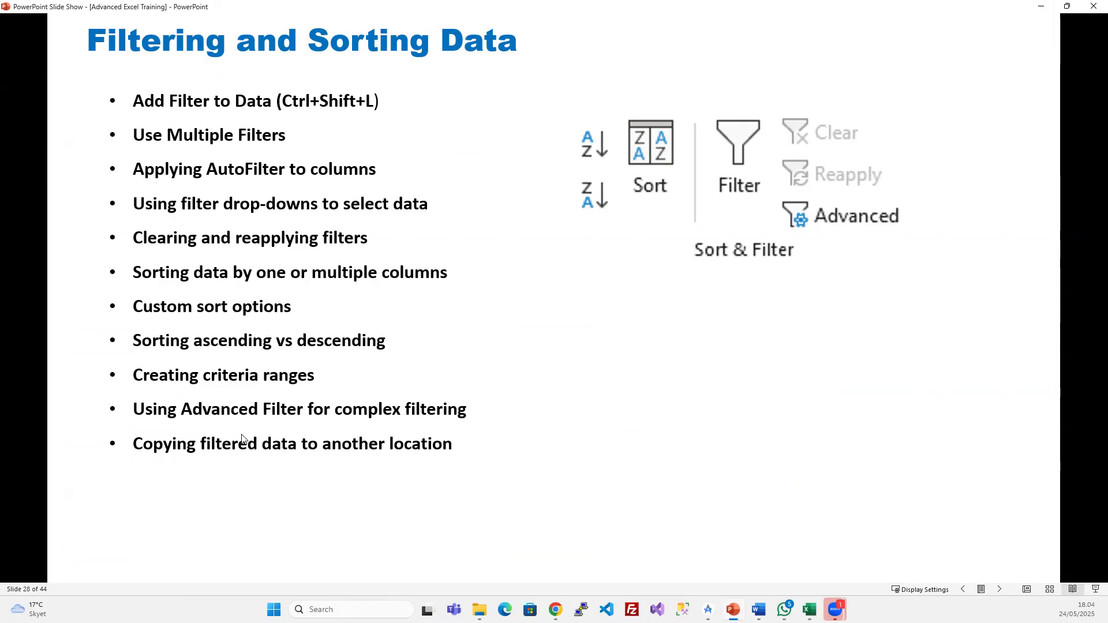
click(1039, 11)
- Delete all levels in the table's Sort settings so no sort remains
click(346, 370)
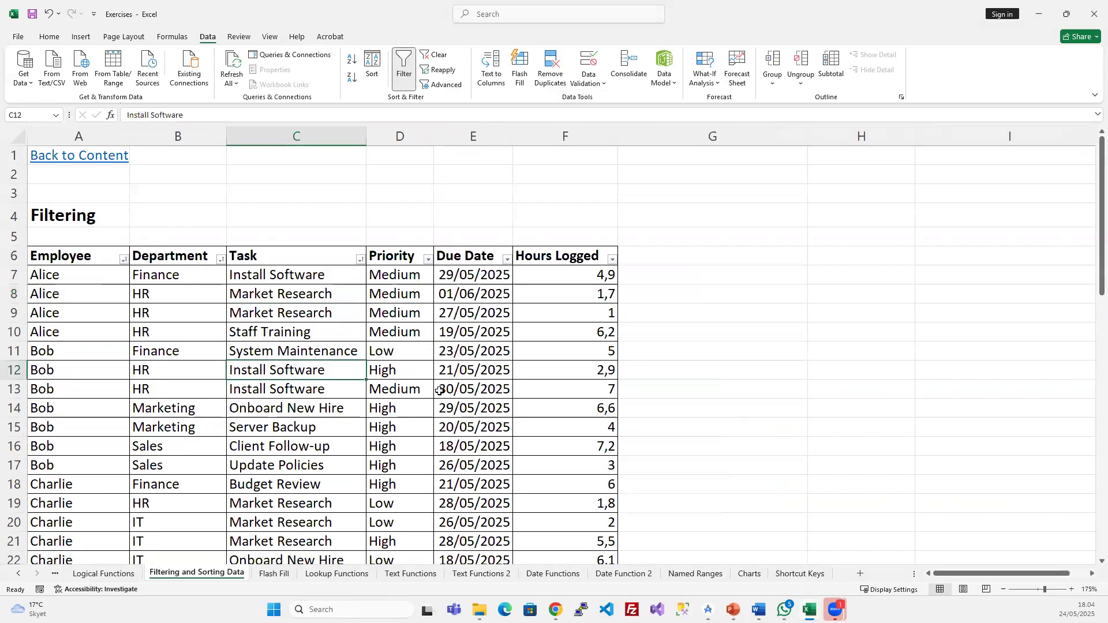
scroll(474, 371, down, 1)
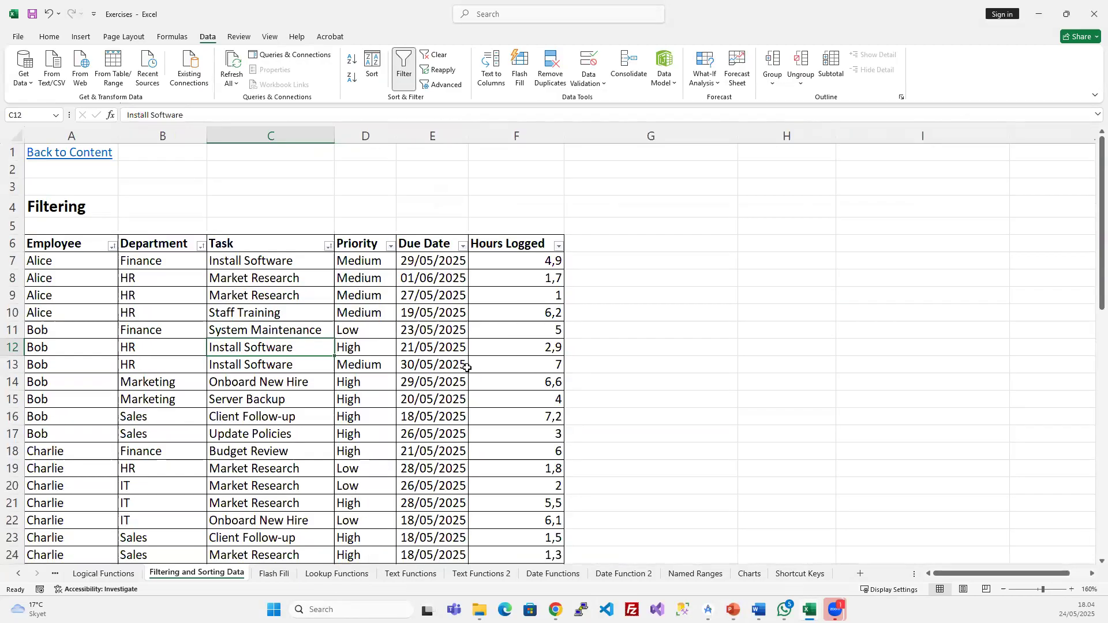
scroll(467, 366, down, 1)
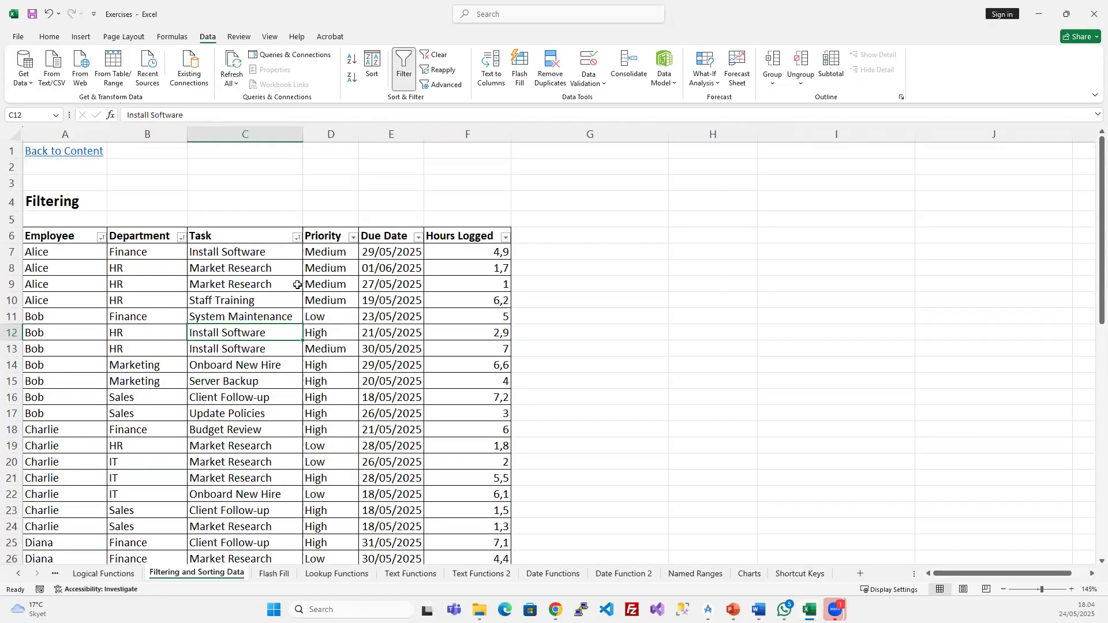
click(110, 272)
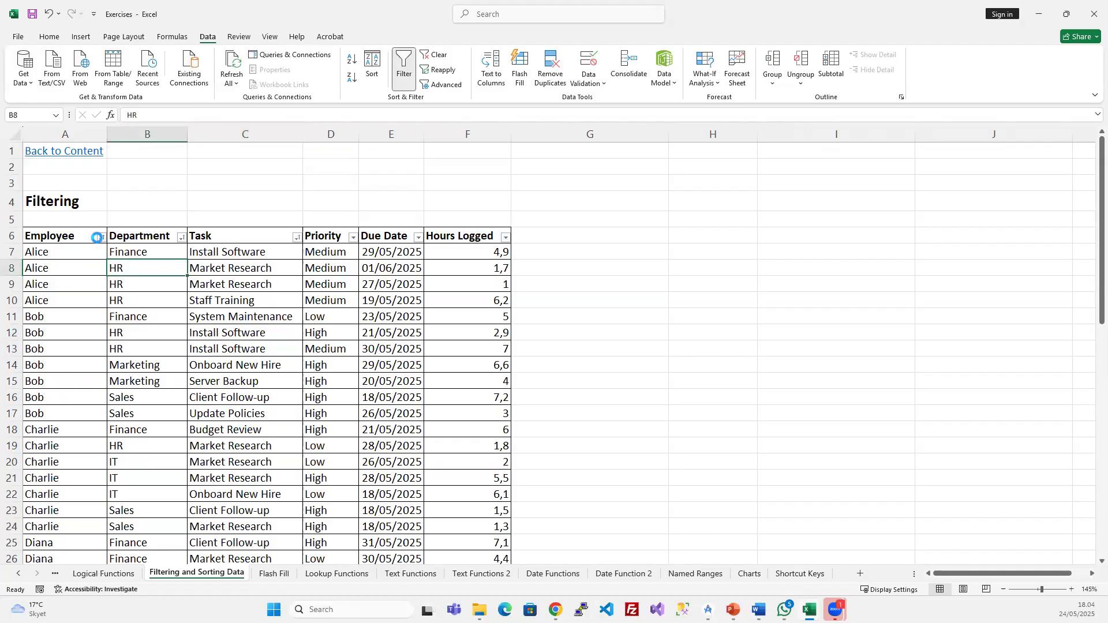
click(102, 237)
click(102, 249)
click(275, 299)
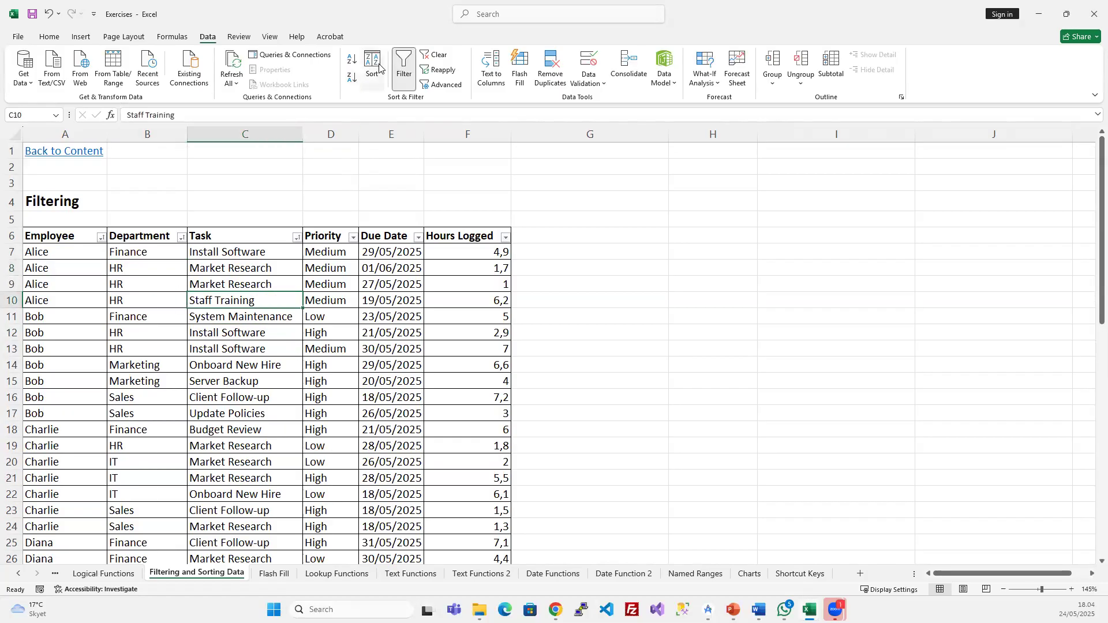
click(378, 68)
click(586, 293)
click(586, 293)
click(586, 293)
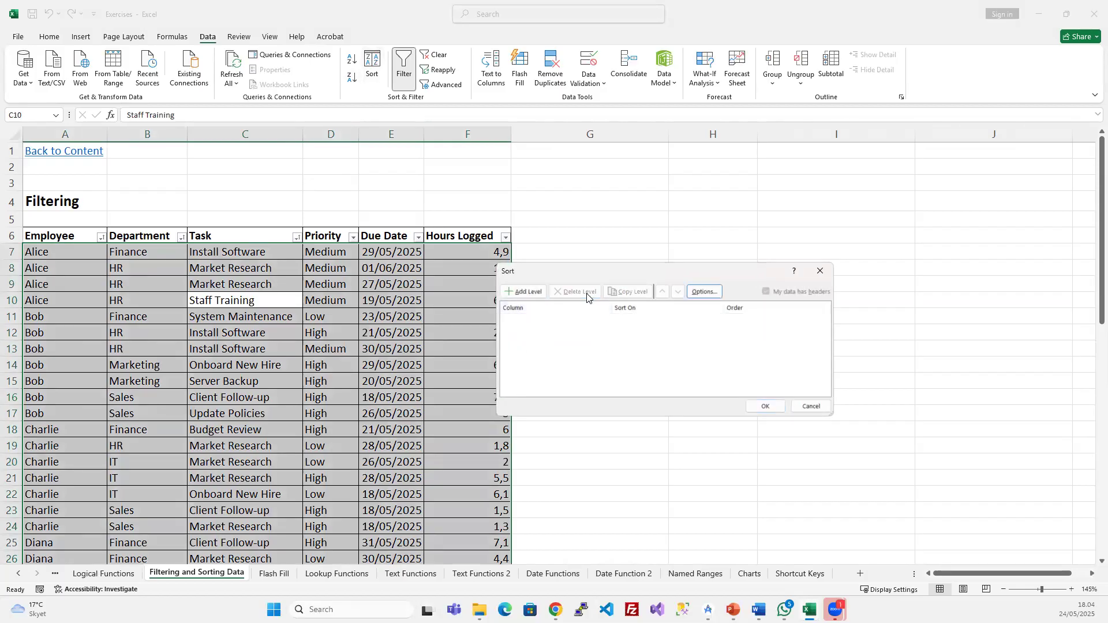
click(767, 406)
- Filter the Employee column to show only Alice's rows
click(141, 304)
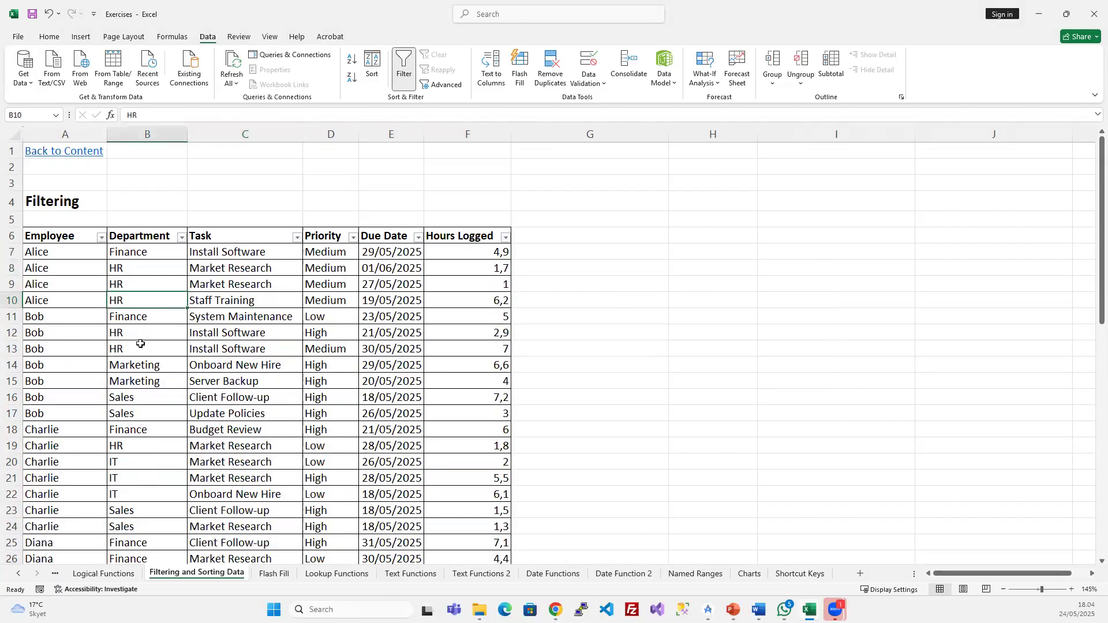
click(134, 322)
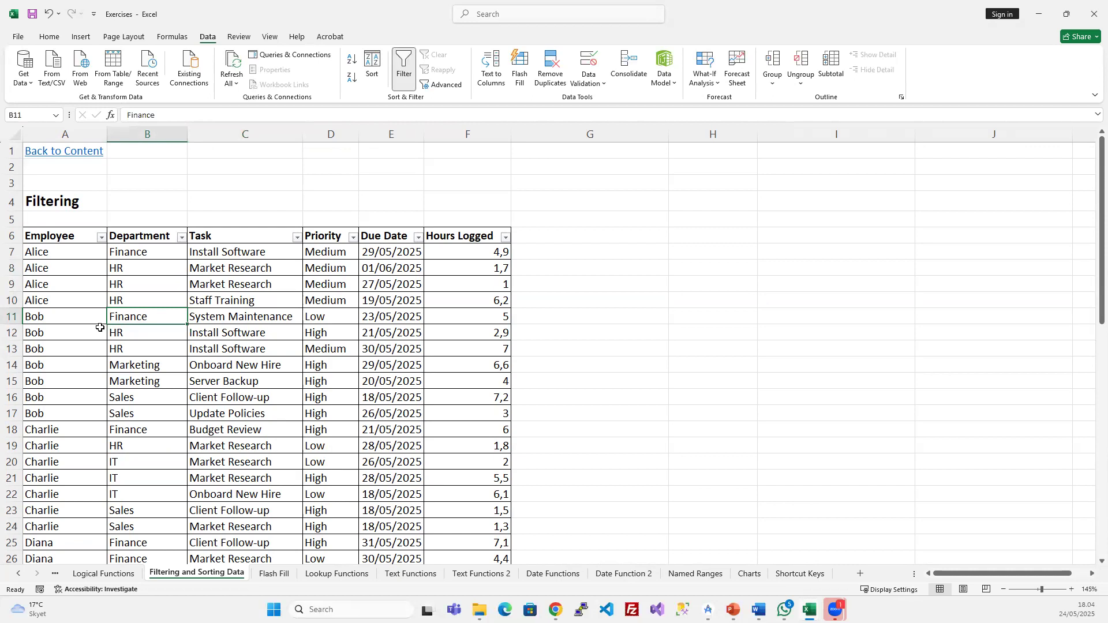
click(102, 237)
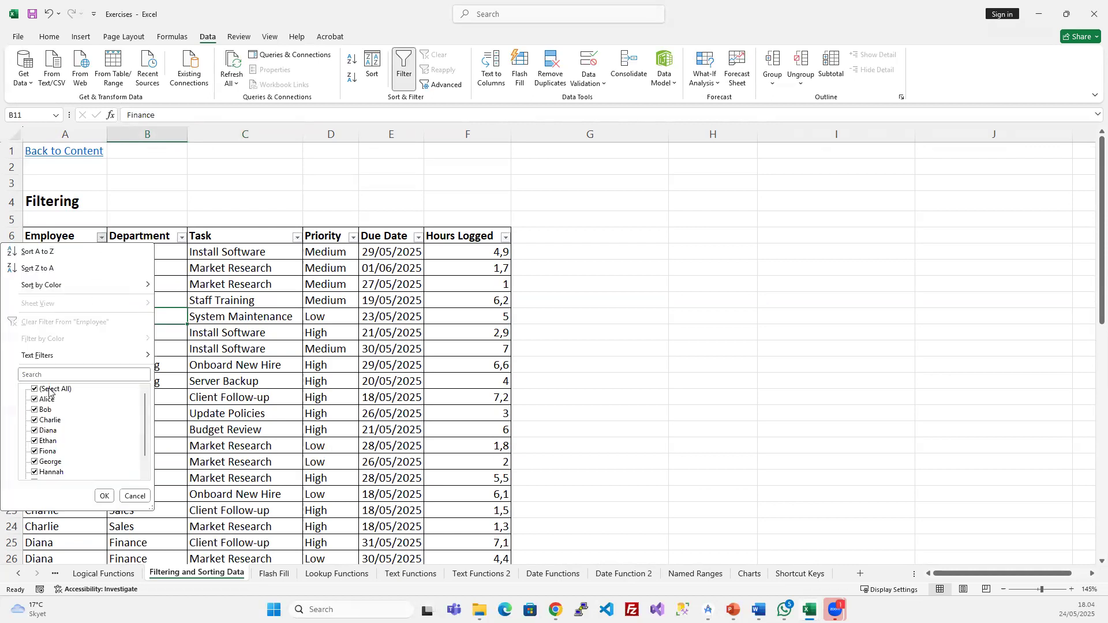
click(49, 390)
click(46, 399)
key(Return)
click(185, 270)
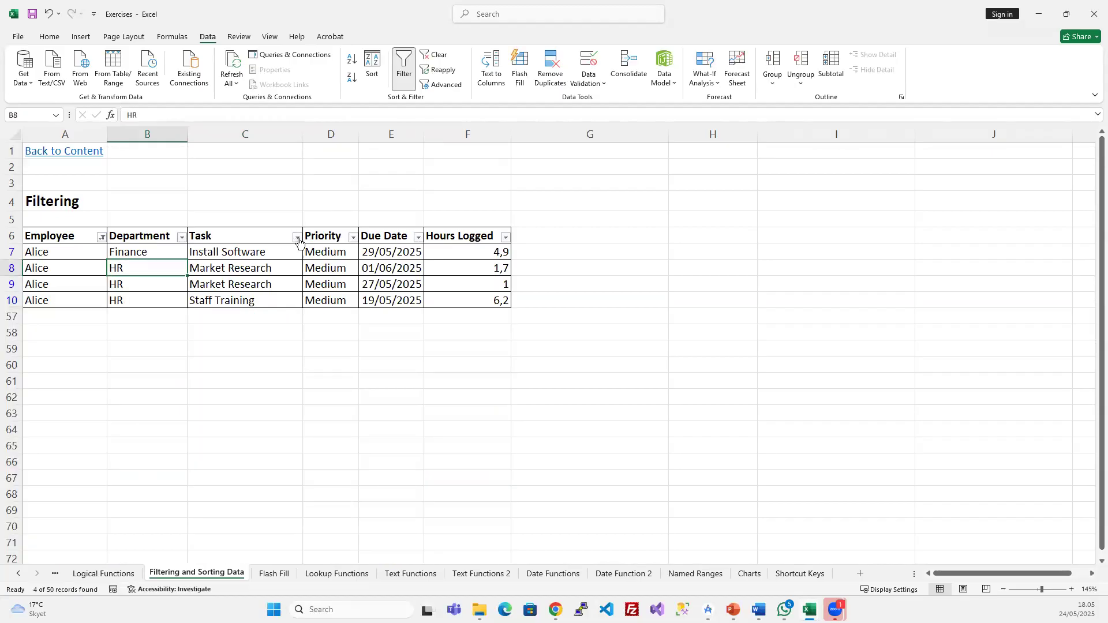
click(296, 237)
click(202, 399)
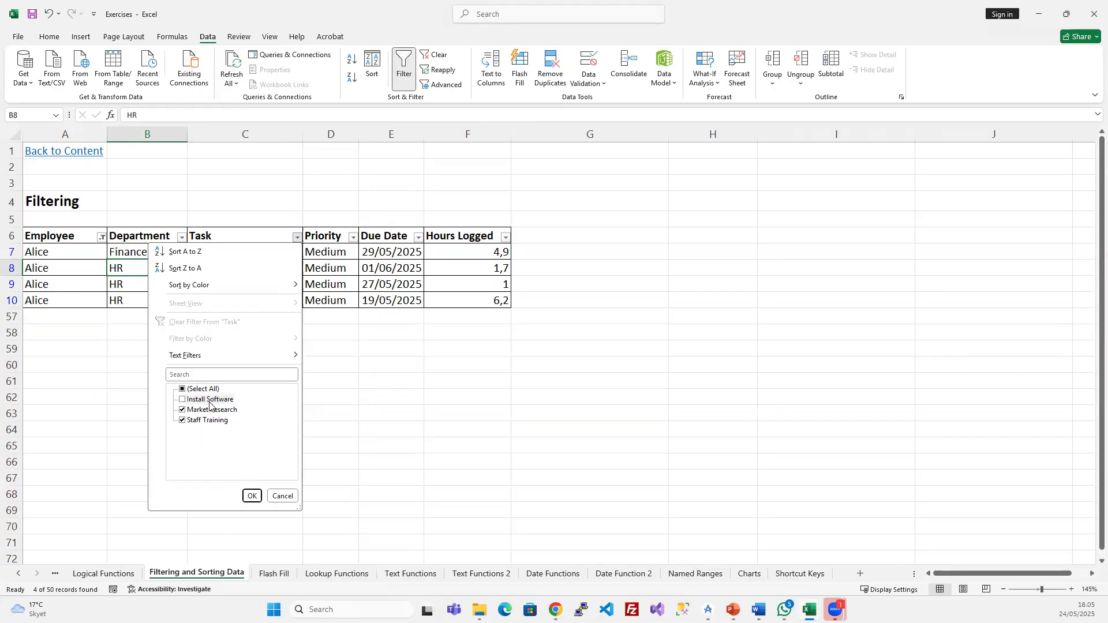
- Keep only Install Software in the Task filter, leaving Alice's single Install Software row
click(199, 390)
click(199, 390)
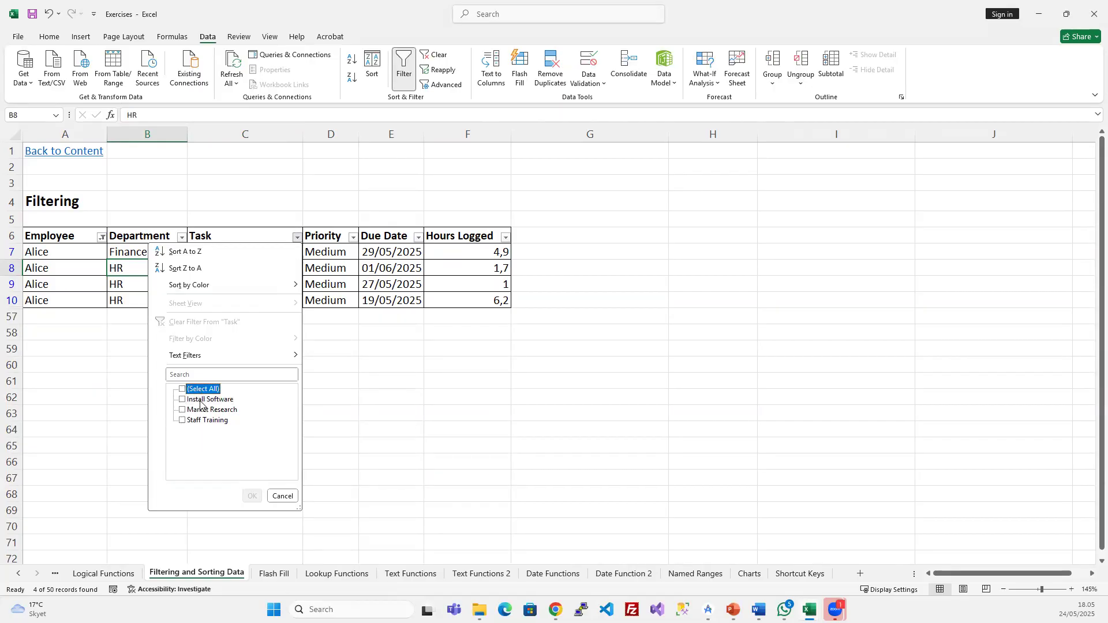
click(203, 400)
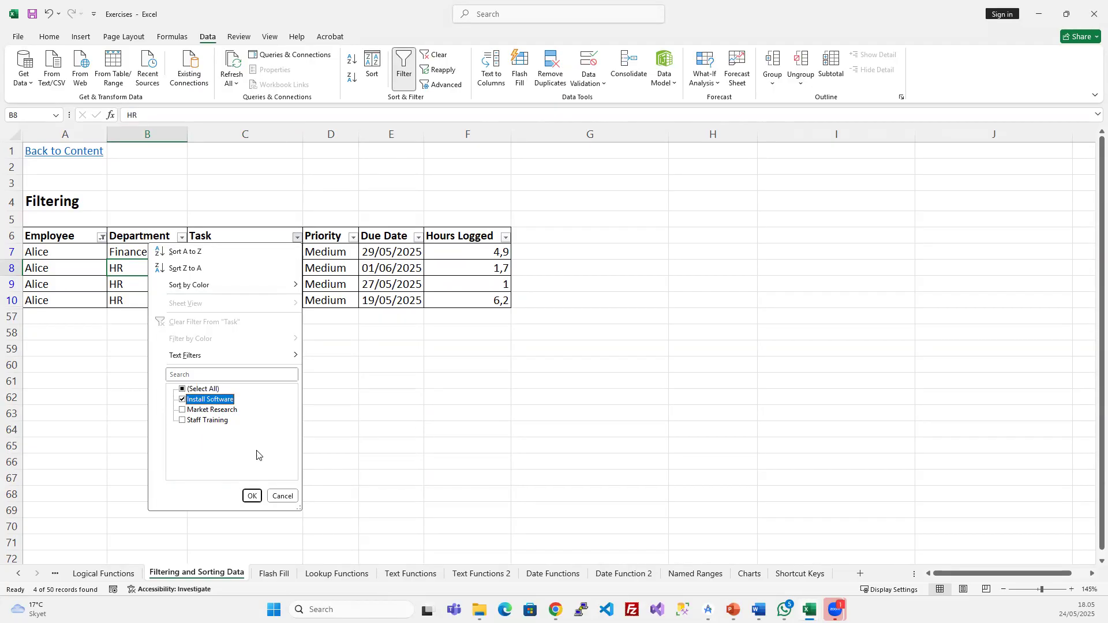
click(253, 497)
click(249, 251)
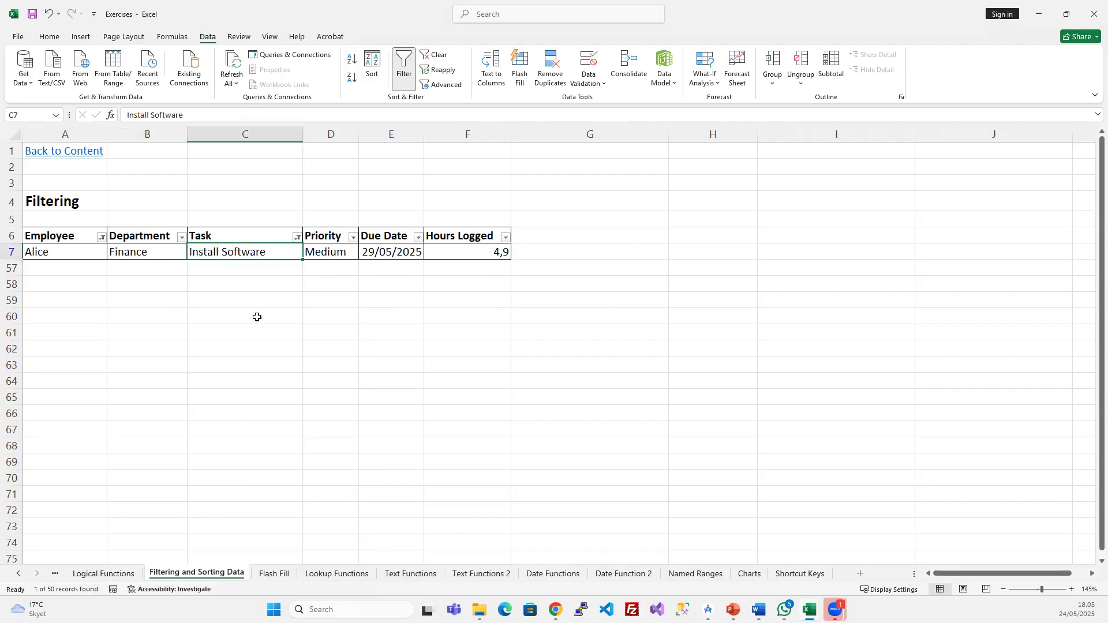
drag(65, 252, 484, 268)
click(196, 314)
- Clear all filters and insert a blank row at row 8
click(227, 252)
click(437, 59)
click(18, 266)
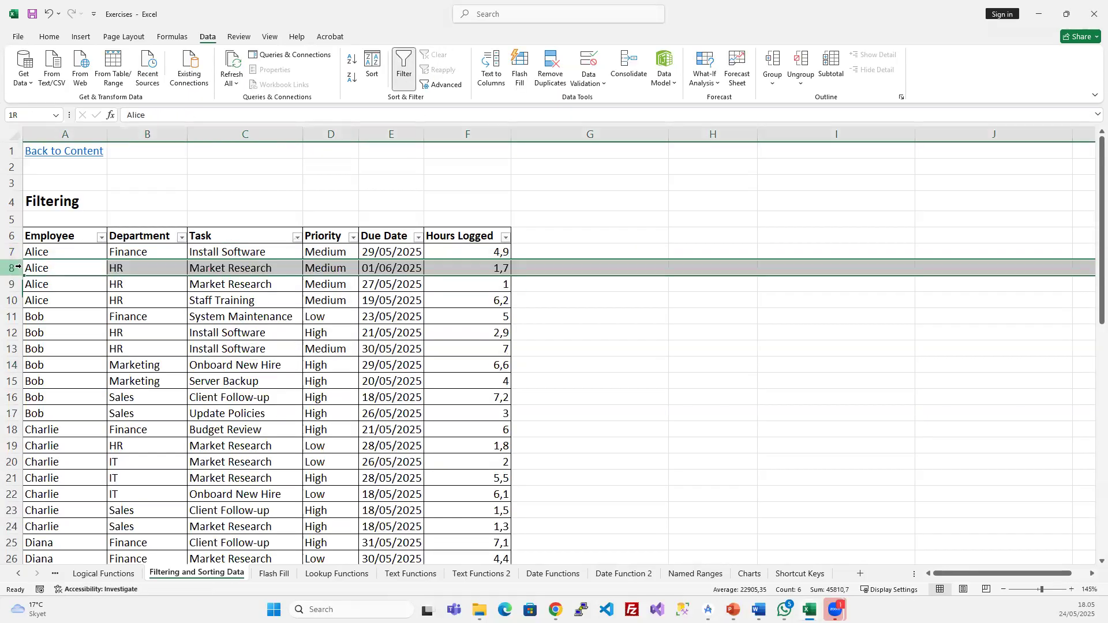
key(ctrl+plus)
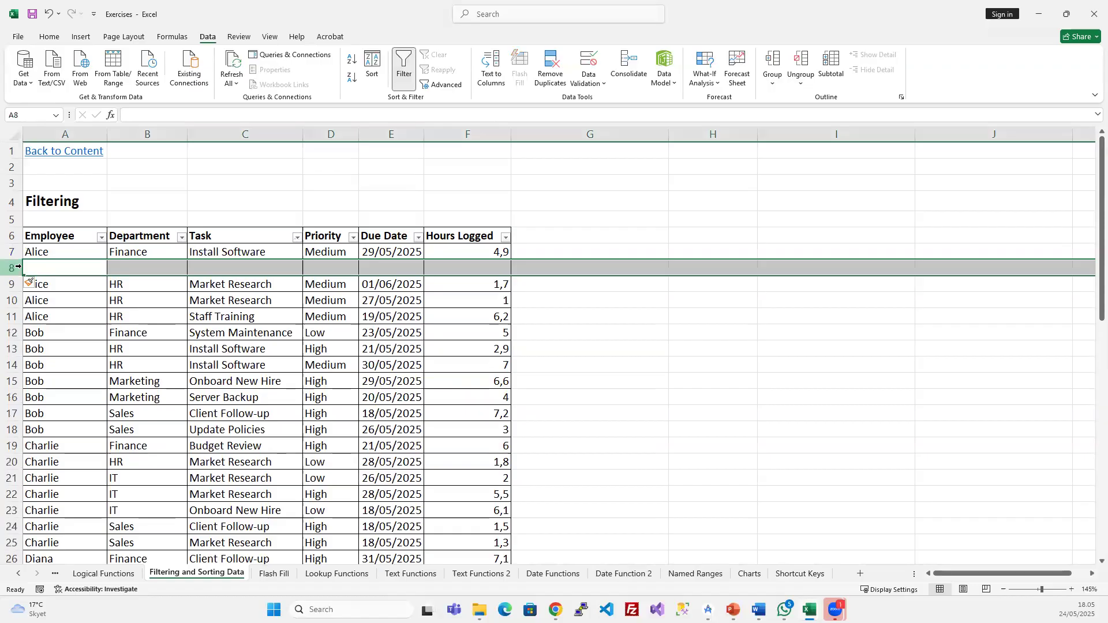
key(ctrl+d)
click(197, 328)
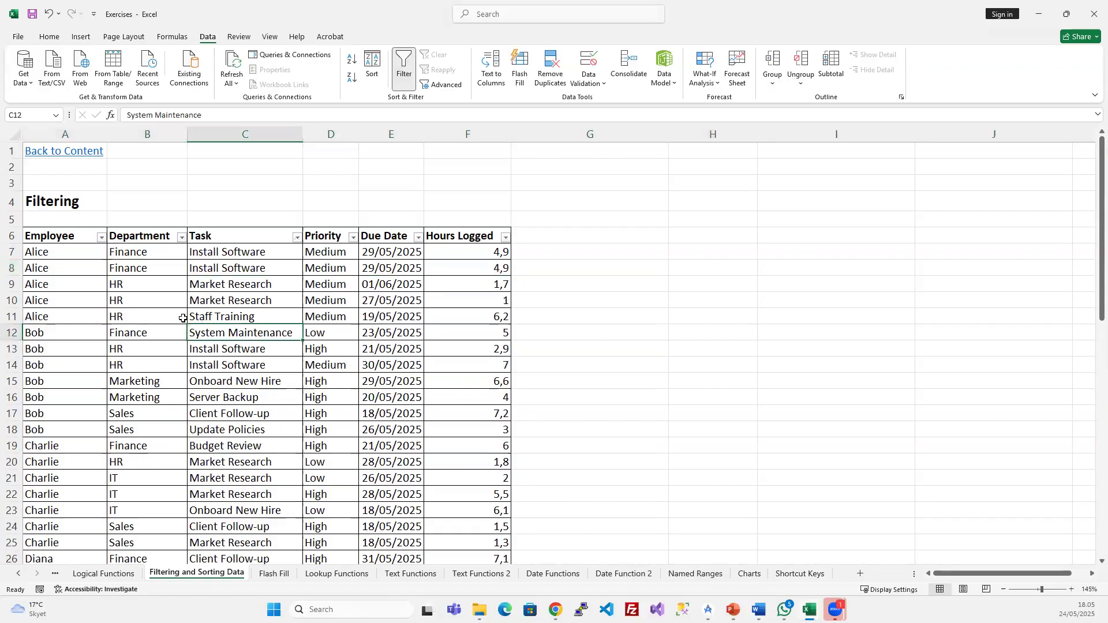
key(ctrl+z)
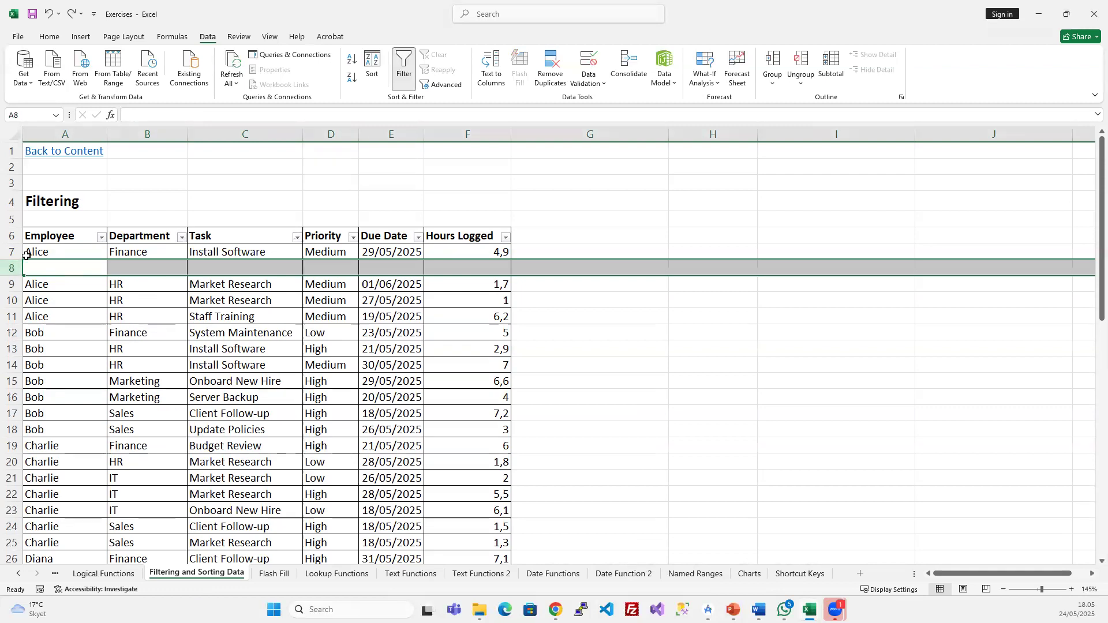
- Fill row 8 with row 7's Alice, Finance, Install Software data using Ctrl+D
drag(12, 249, 10, 266)
key(ctrl+d)
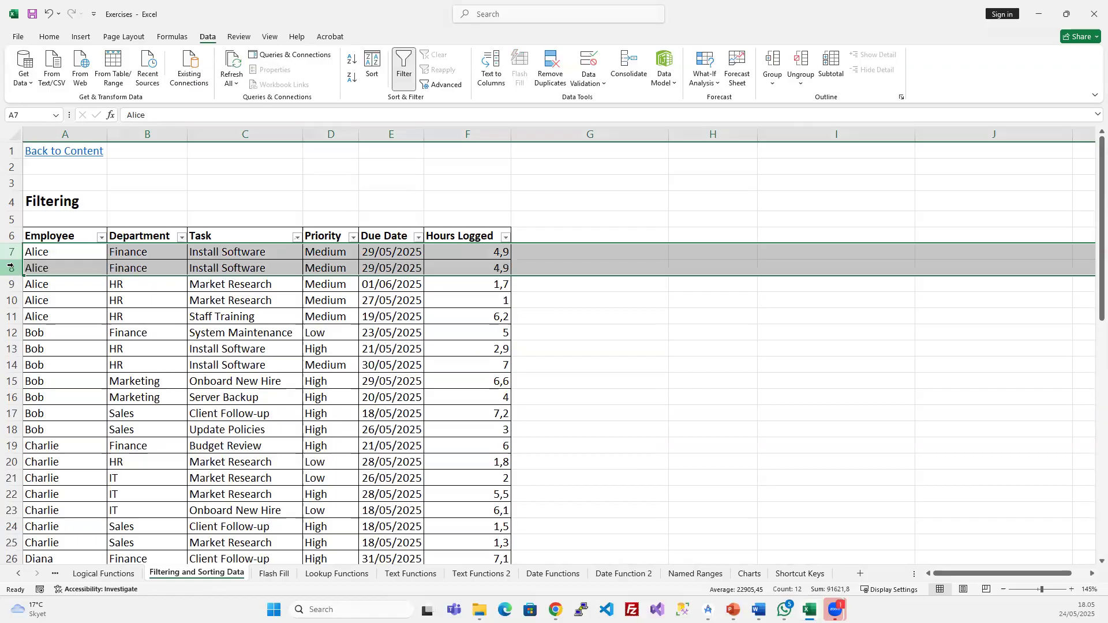
click(258, 283)
click(12, 267)
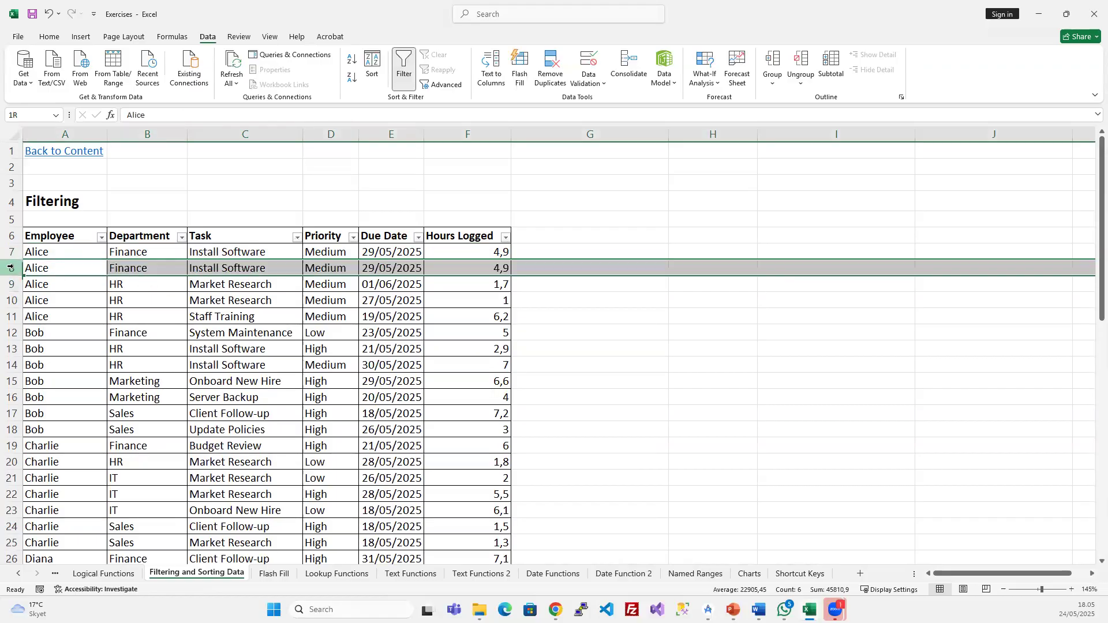
click(232, 271)
- Filter the Employee column to Alice only
click(34, 389)
click(35, 399)
click(101, 496)
click(217, 364)
- Filter the Department column to Finance only and inspect the two identical Install Software rows
click(181, 237)
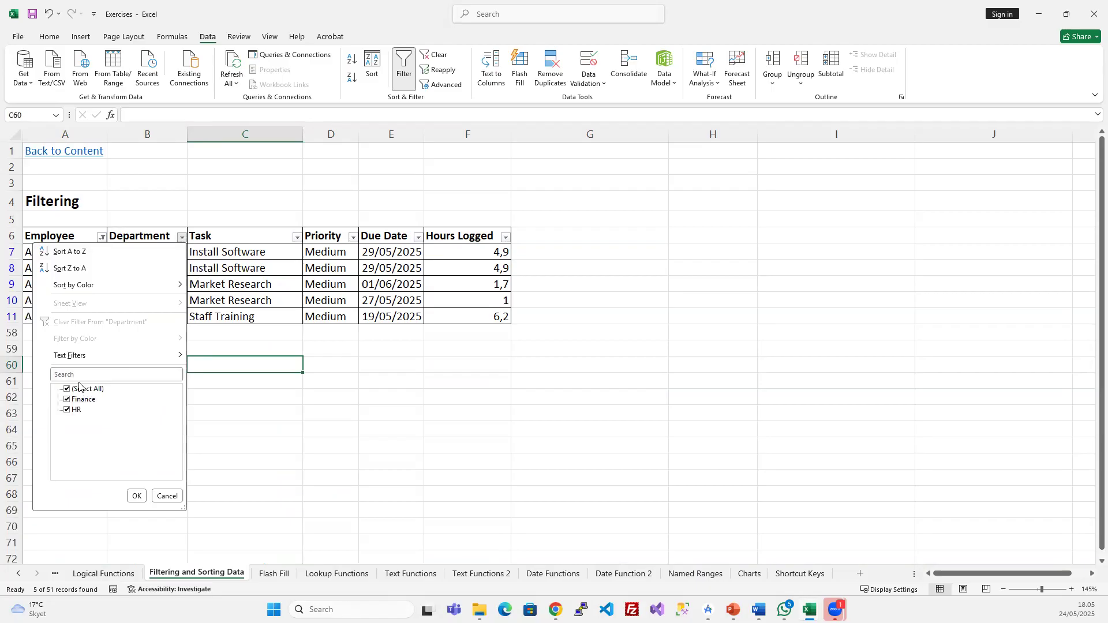
click(81, 389)
click(84, 399)
click(138, 496)
click(236, 270)
click(349, 268)
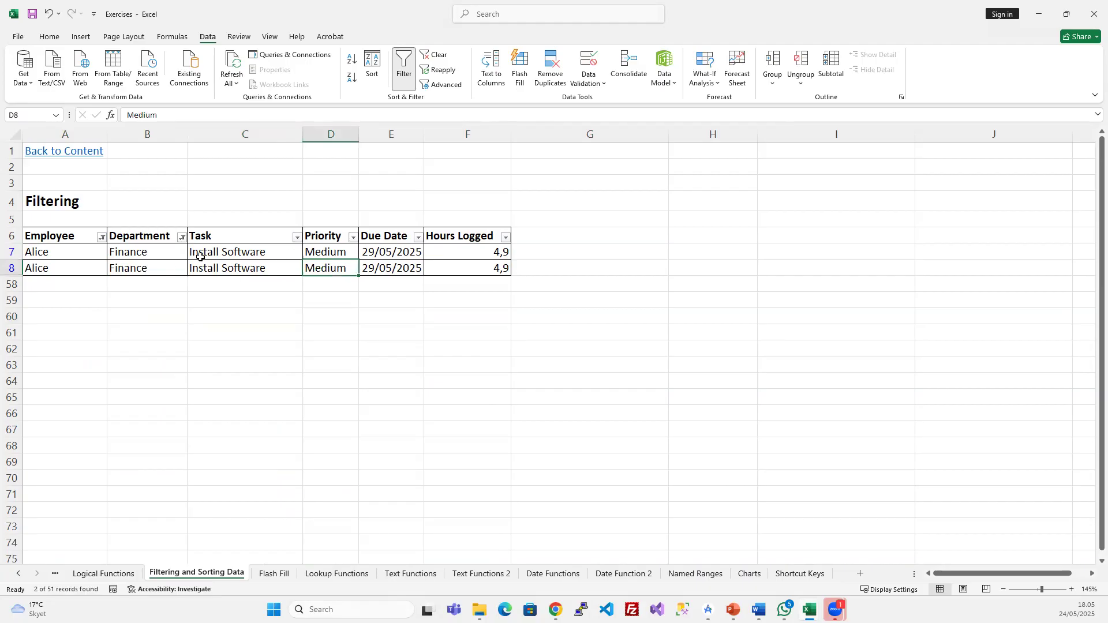
click(56, 253)
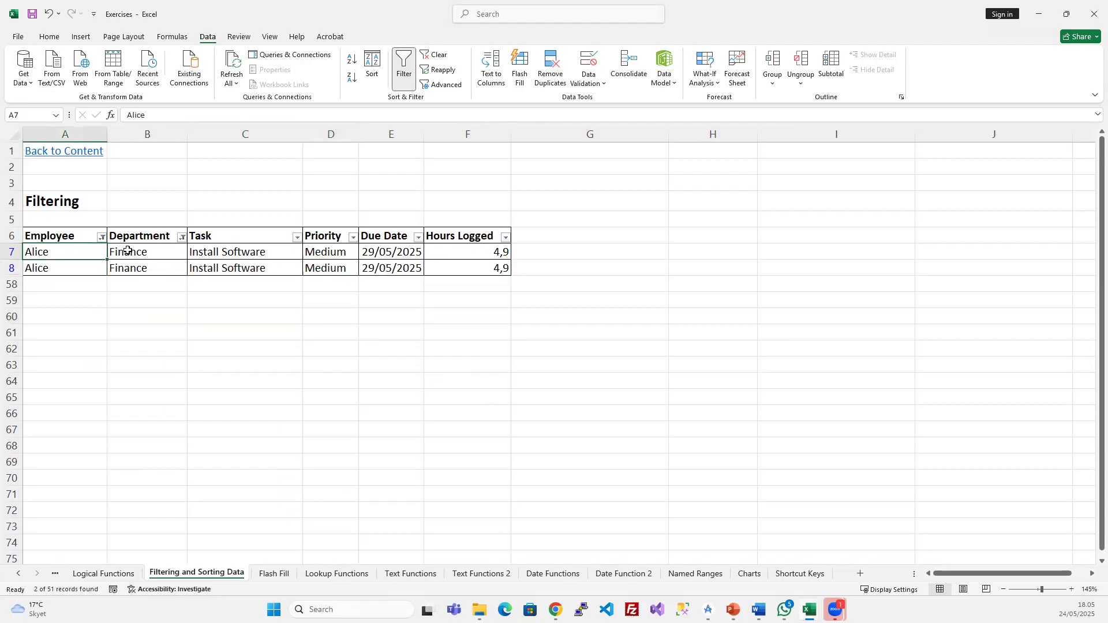
click(127, 251)
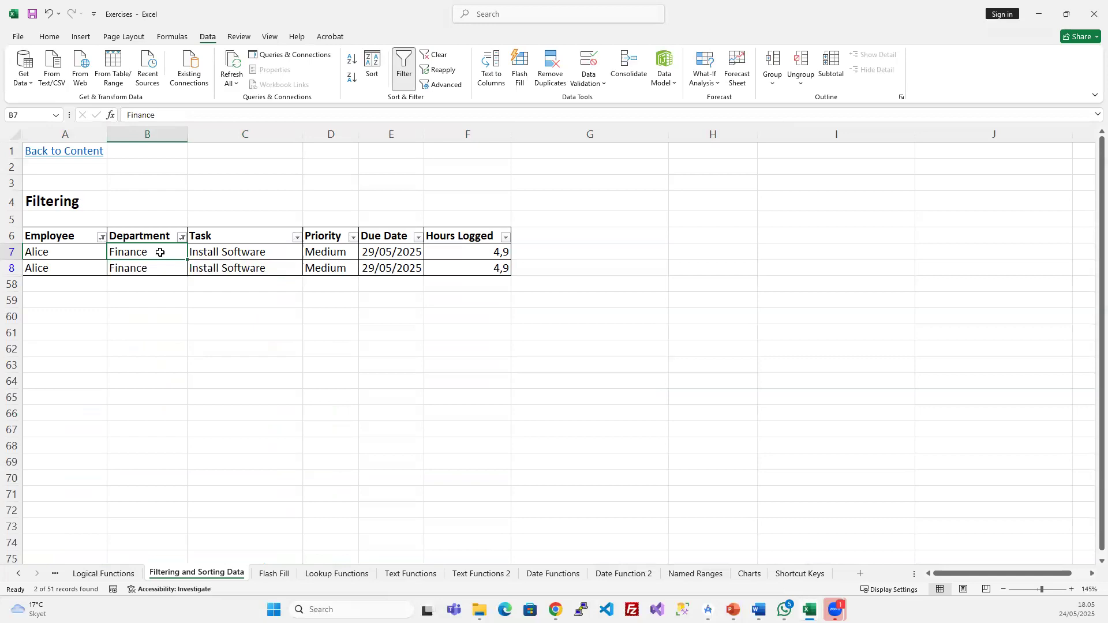
click(56, 251)
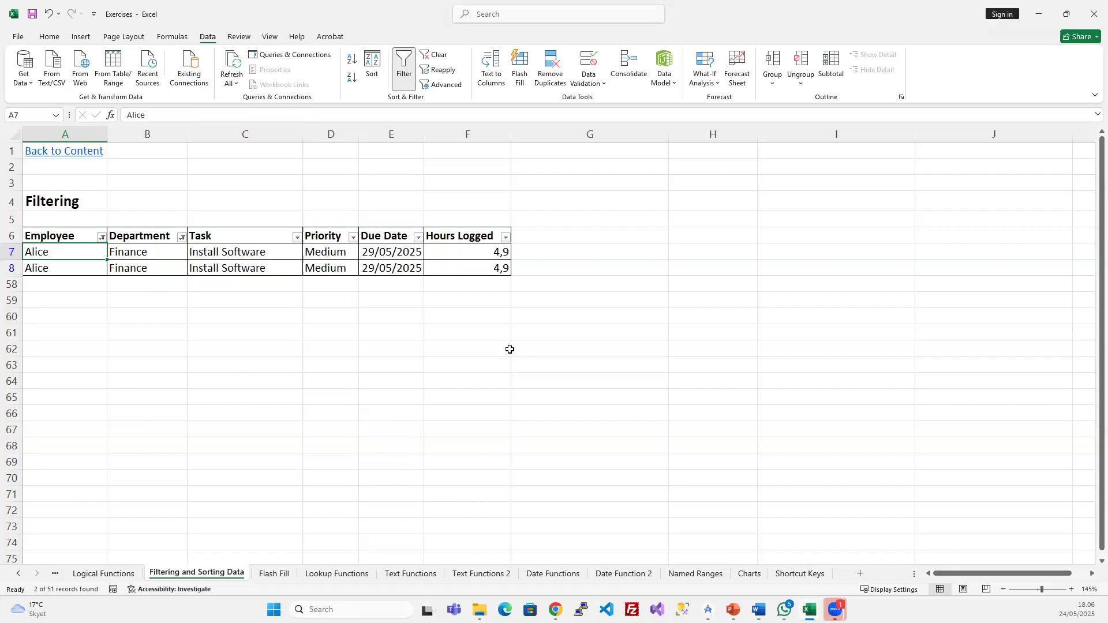
click(402, 263)
click(434, 54)
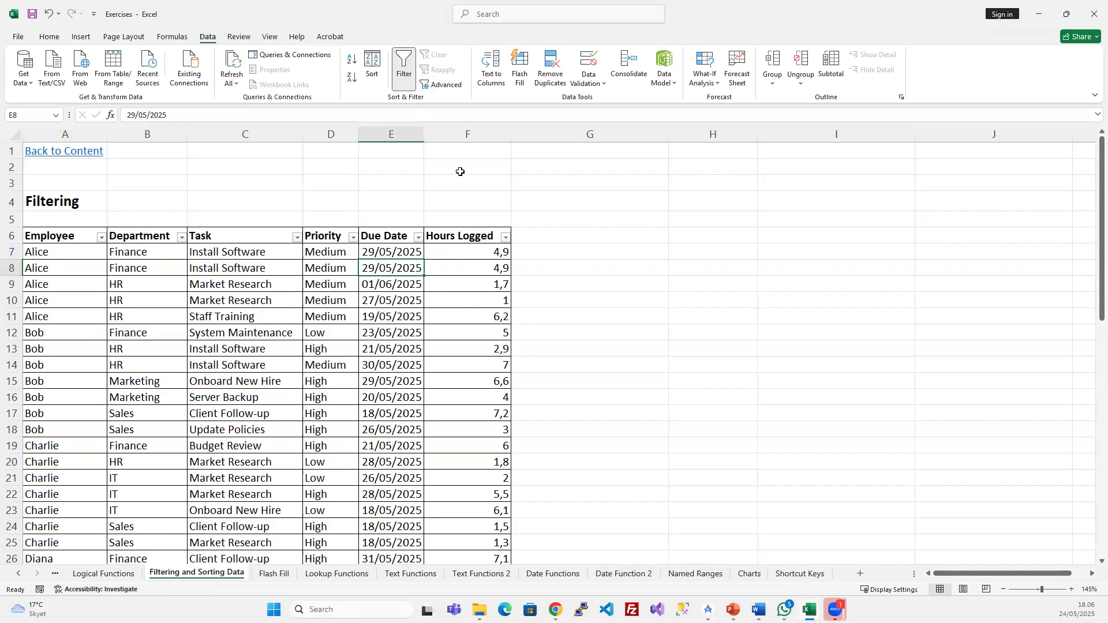
click(447, 85)
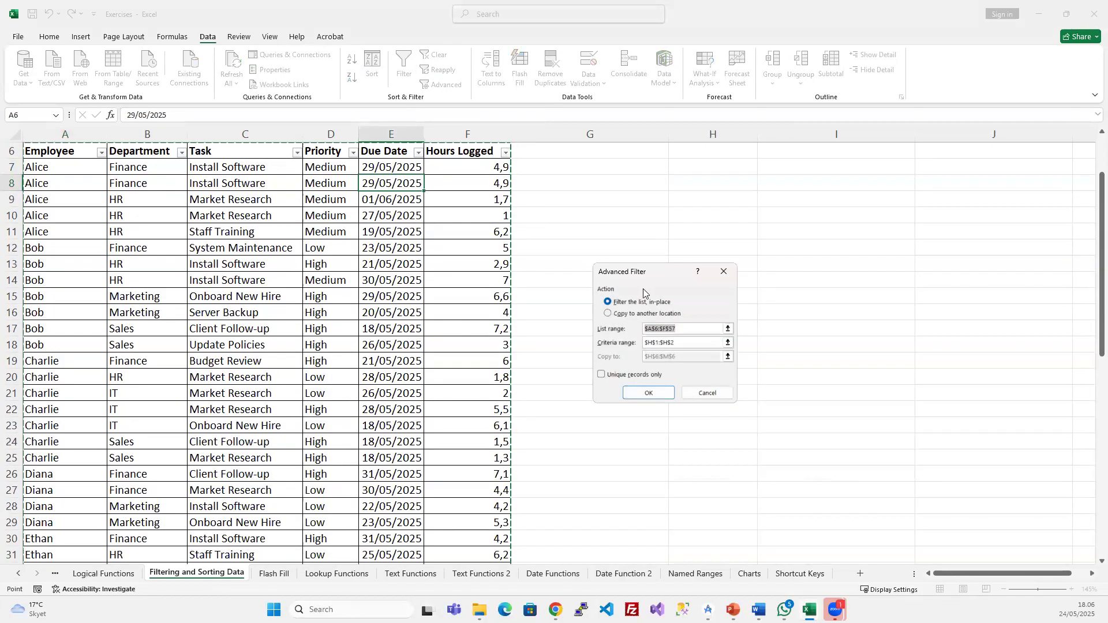
scroll(374, 323, up, 2)
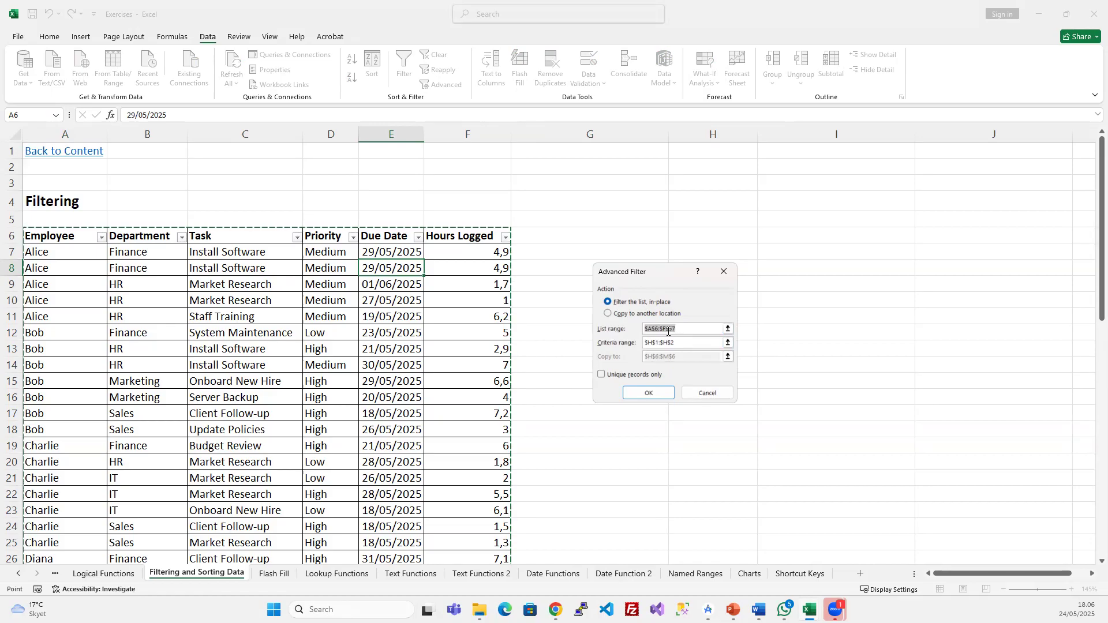
scroll(343, 283, down, 12)
scroll(508, 314, up, 12)
click(682, 344)
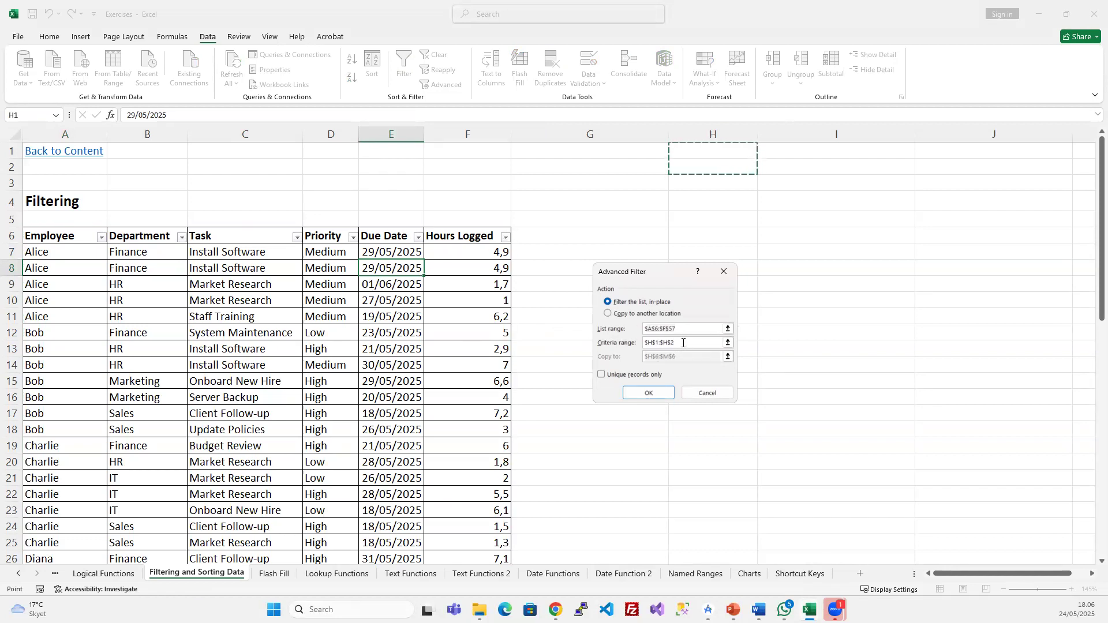
click(705, 390)
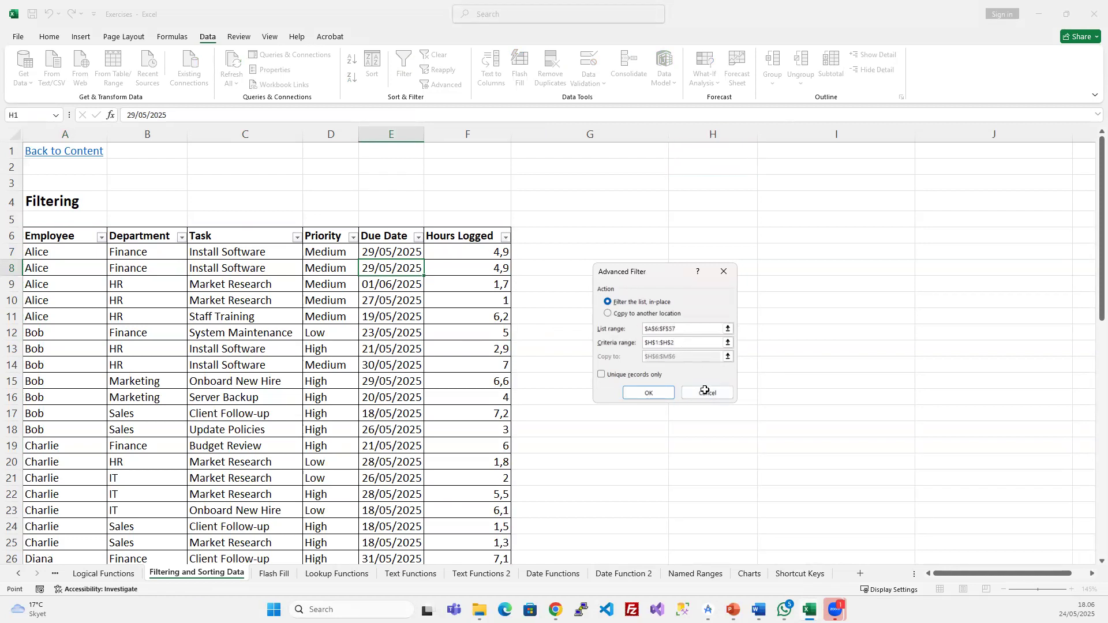
click(446, 290)
click(91, 239)
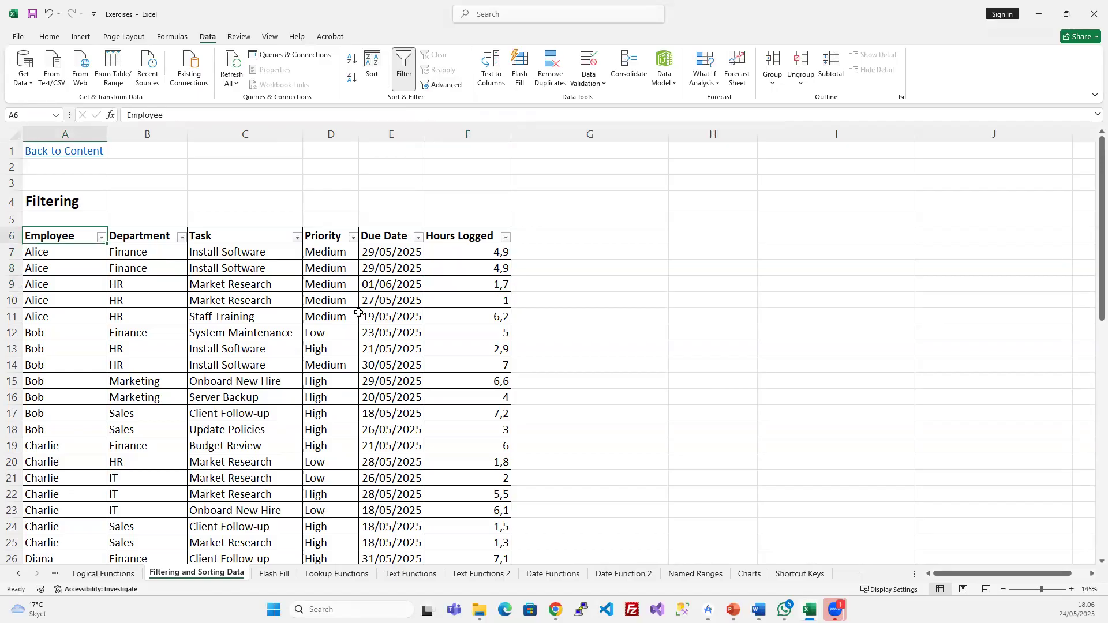
- Copy the Employee heading from A6 into G1
key(ctrl+c)
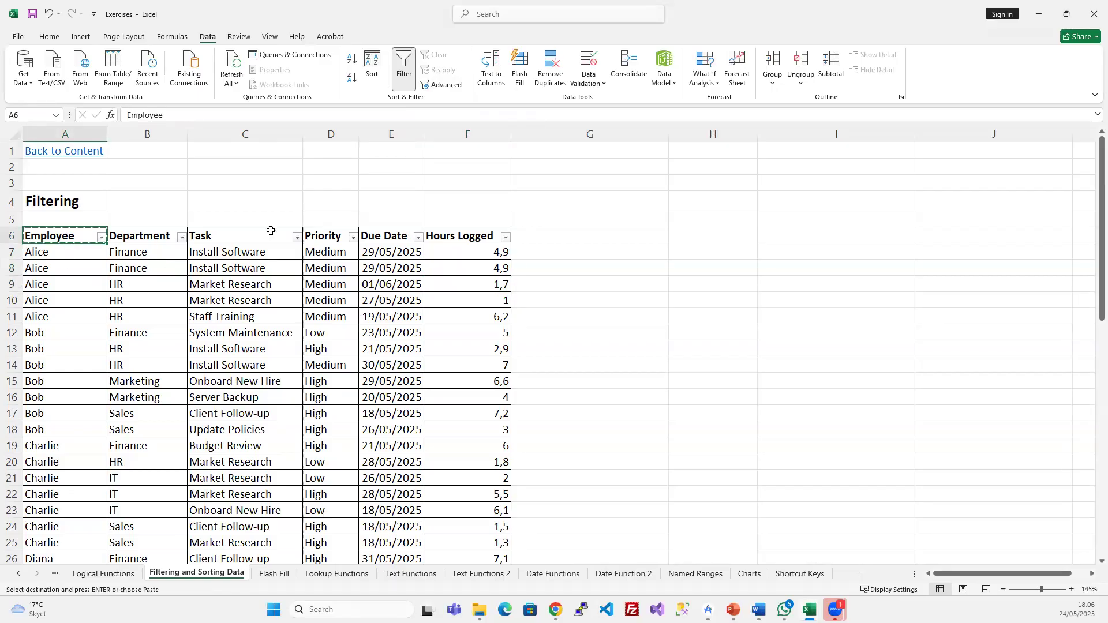
click(563, 152)
key(ctrl+v)
click(589, 283)
click(566, 151)
- Enter Bob as the criterion in G2, replacing the first entry of Alice
click(558, 167)
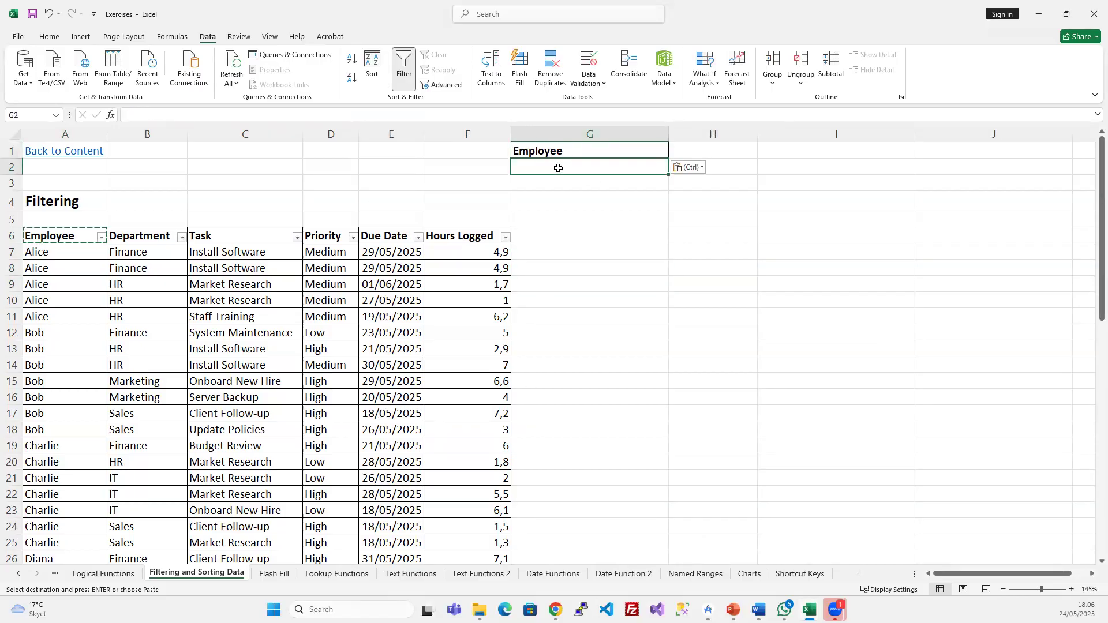
text(Alice)
key(Return)
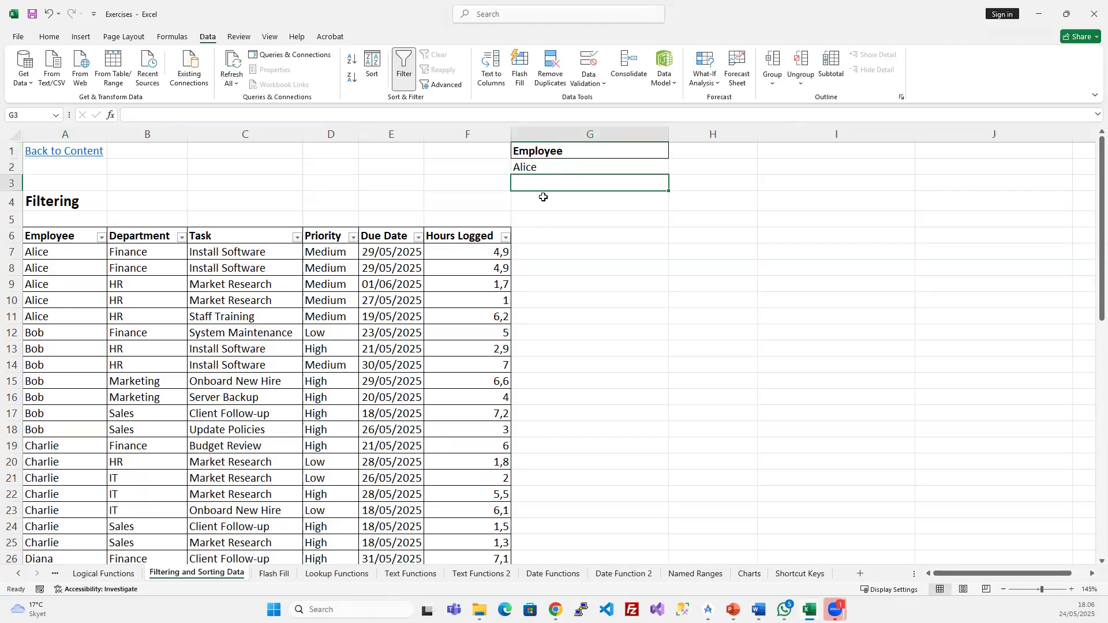
click(555, 167)
text(Bob)
key(Return)
click(375, 337)
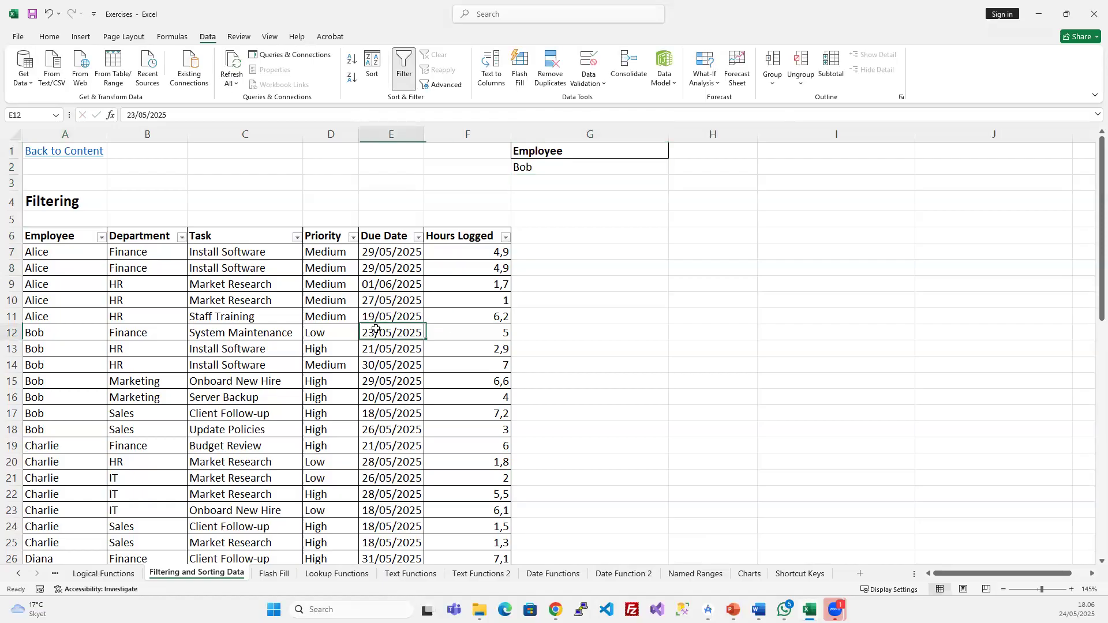
click(441, 84)
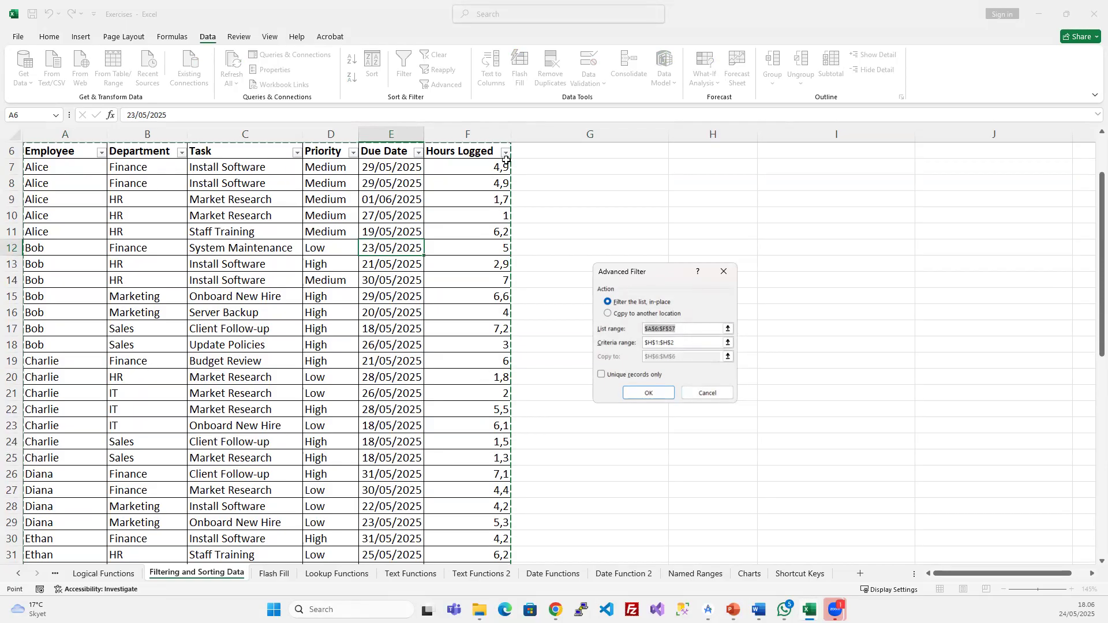
- Set the Advanced Filter criteria range to $G$1:$G$2 and filter the list in place
click(683, 345)
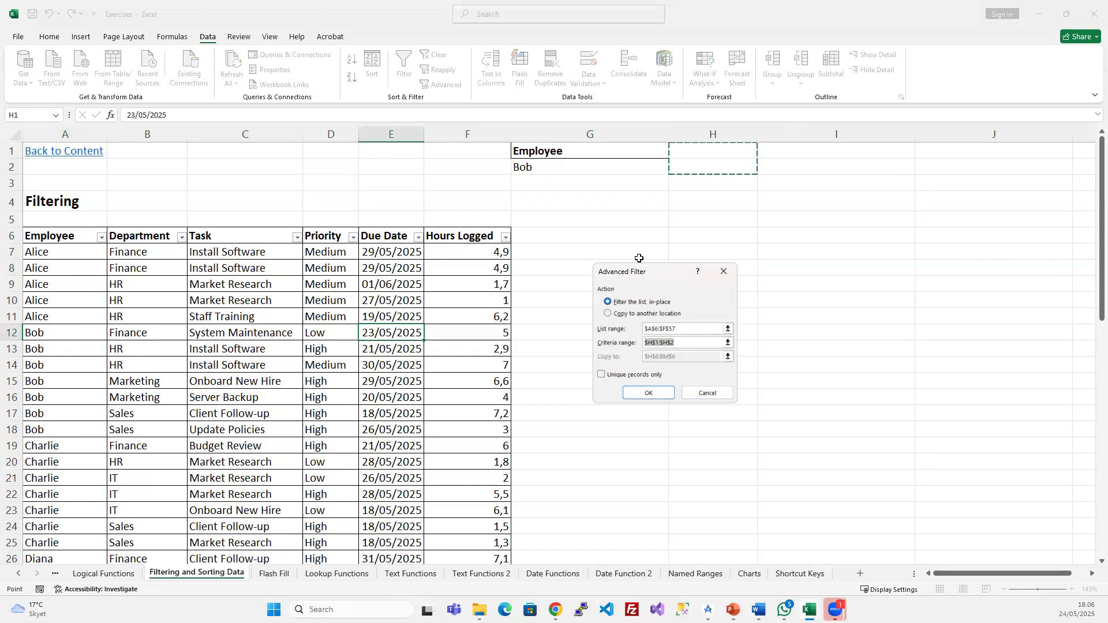
key(BackSpace)
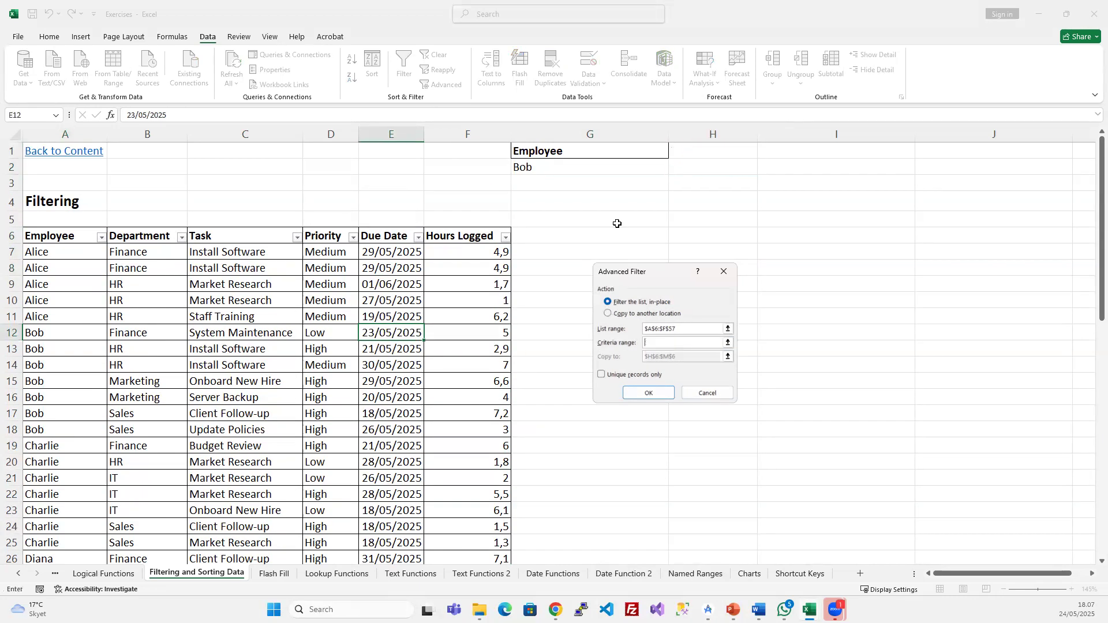
drag(578, 154, 578, 161)
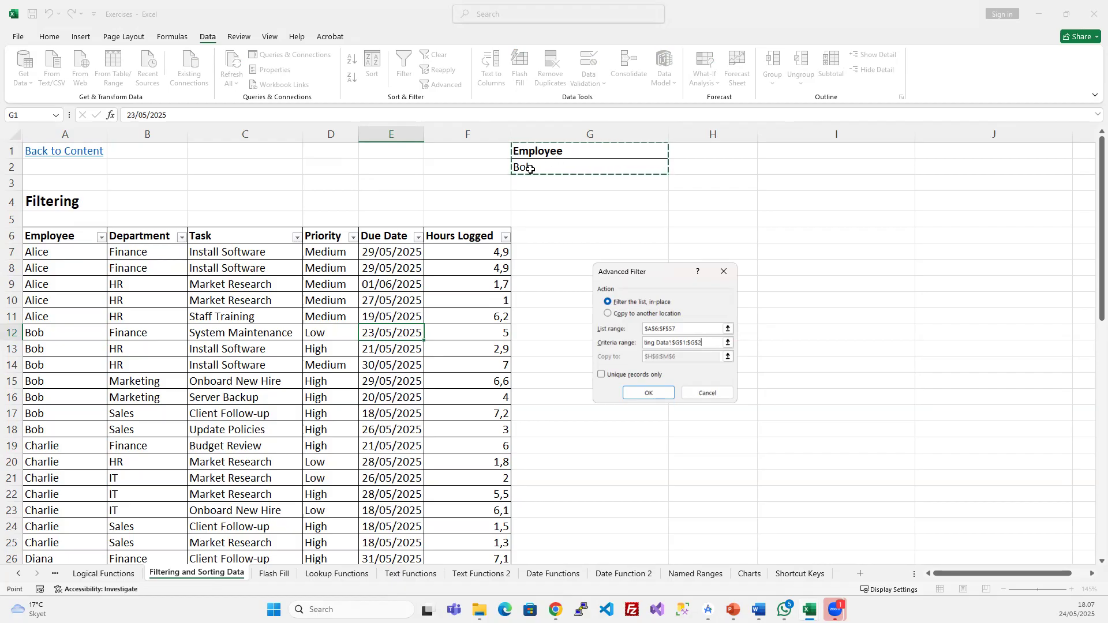
click(644, 391)
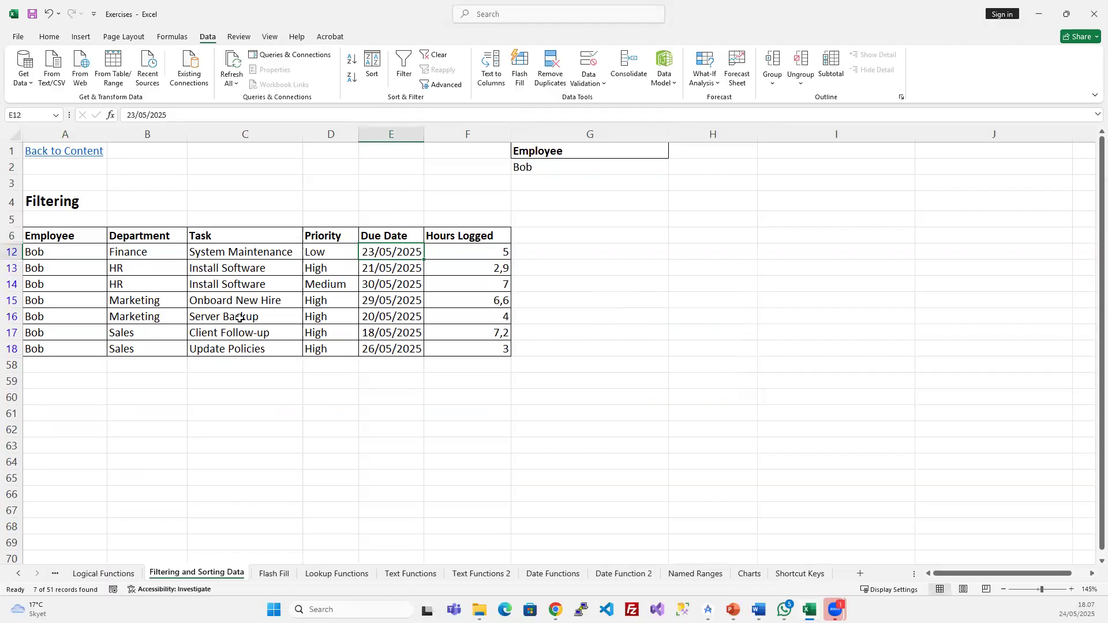
- Review the headers and Bob's filtered rows, then select the G1:G2 criteria cells
drag(63, 236, 448, 241)
click(392, 251)
click(103, 235)
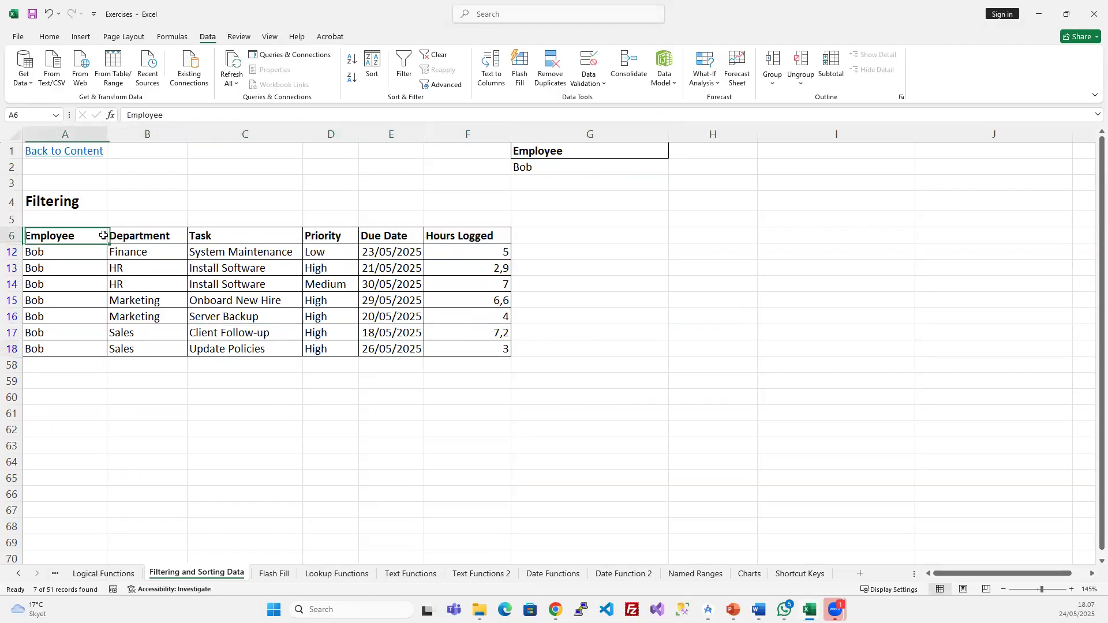
click(180, 233)
click(248, 236)
click(340, 237)
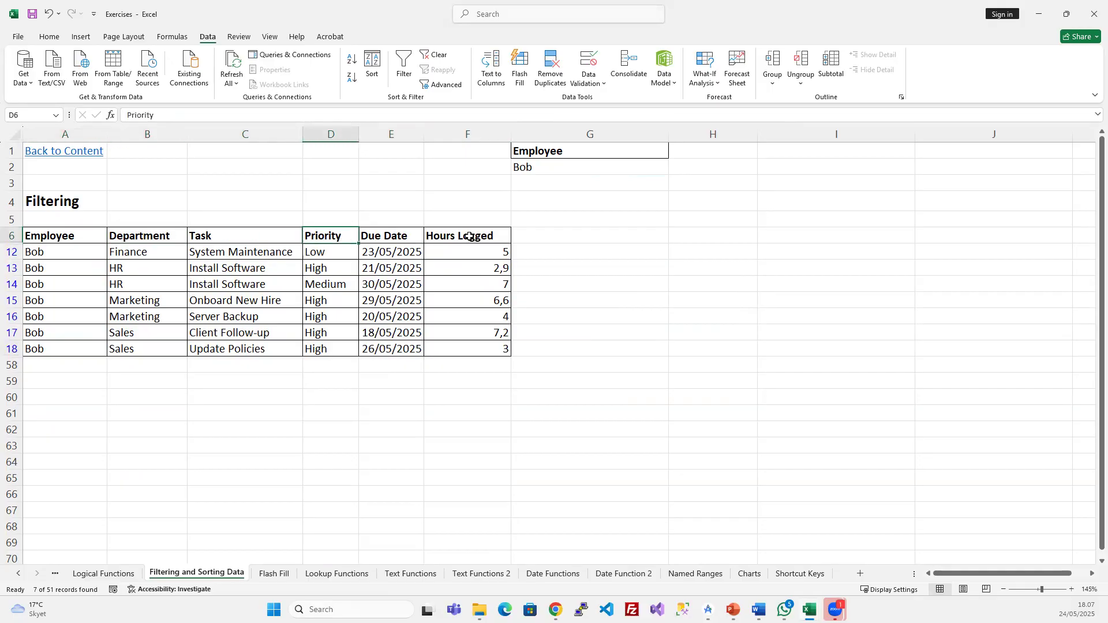
click(469, 237)
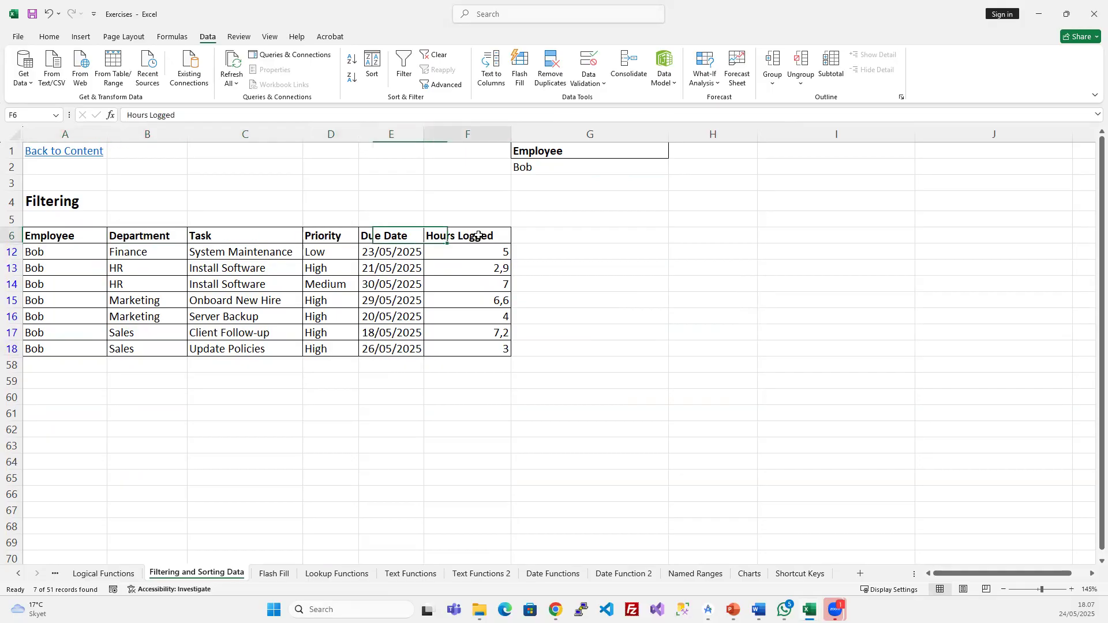
click(195, 287)
click(238, 322)
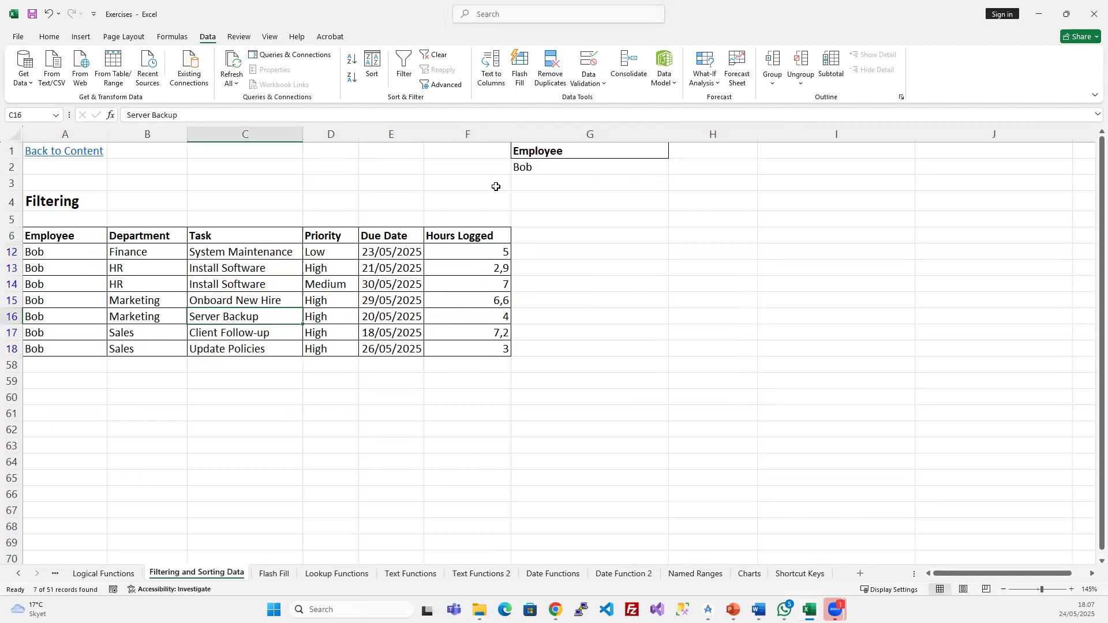
drag(546, 153, 612, 164)
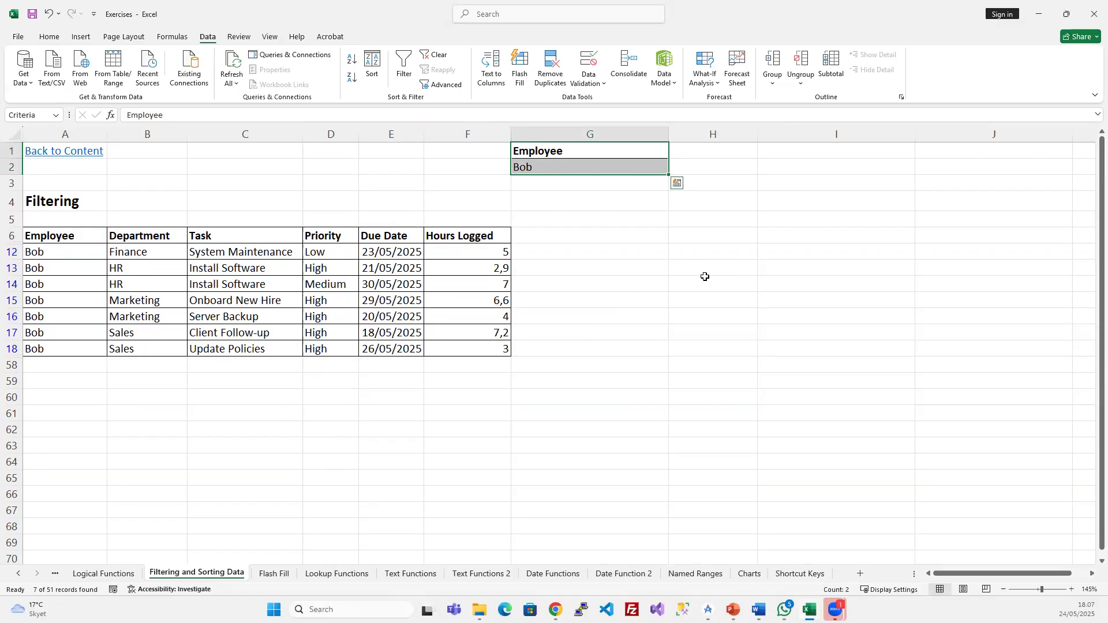
- Clear the filter, then reapply the Bob advanced filter
click(325, 287)
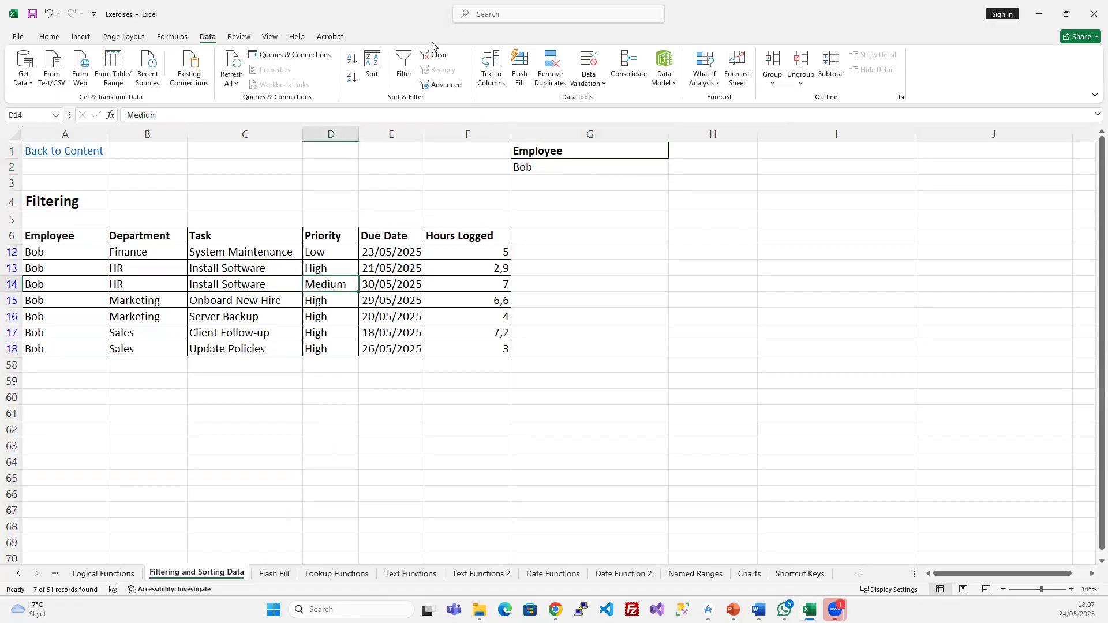
click(429, 57)
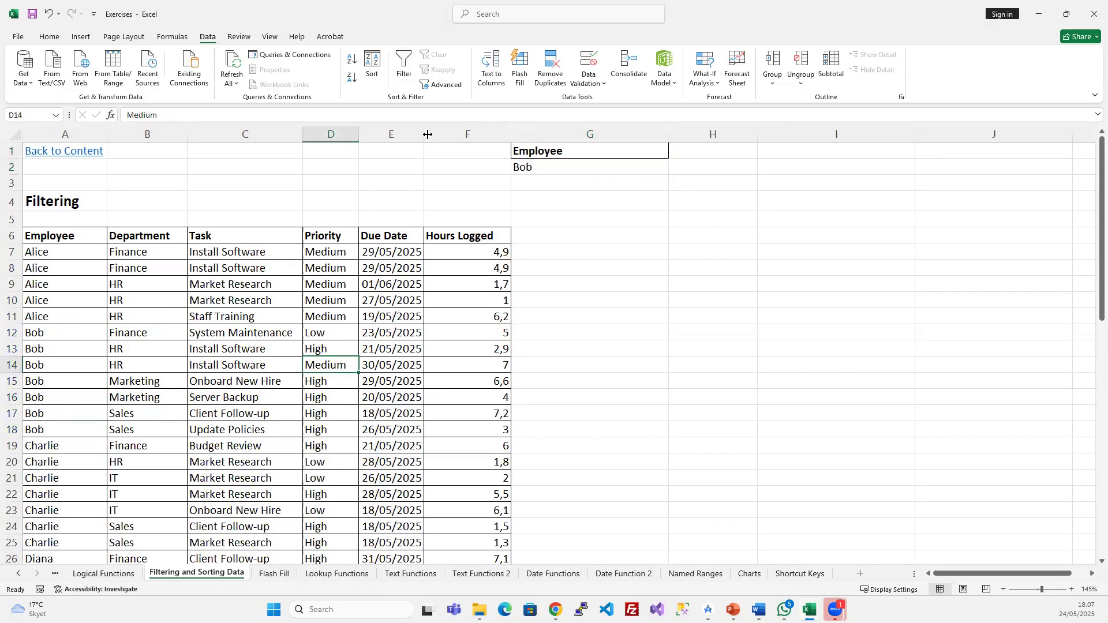
click(324, 315)
click(442, 84)
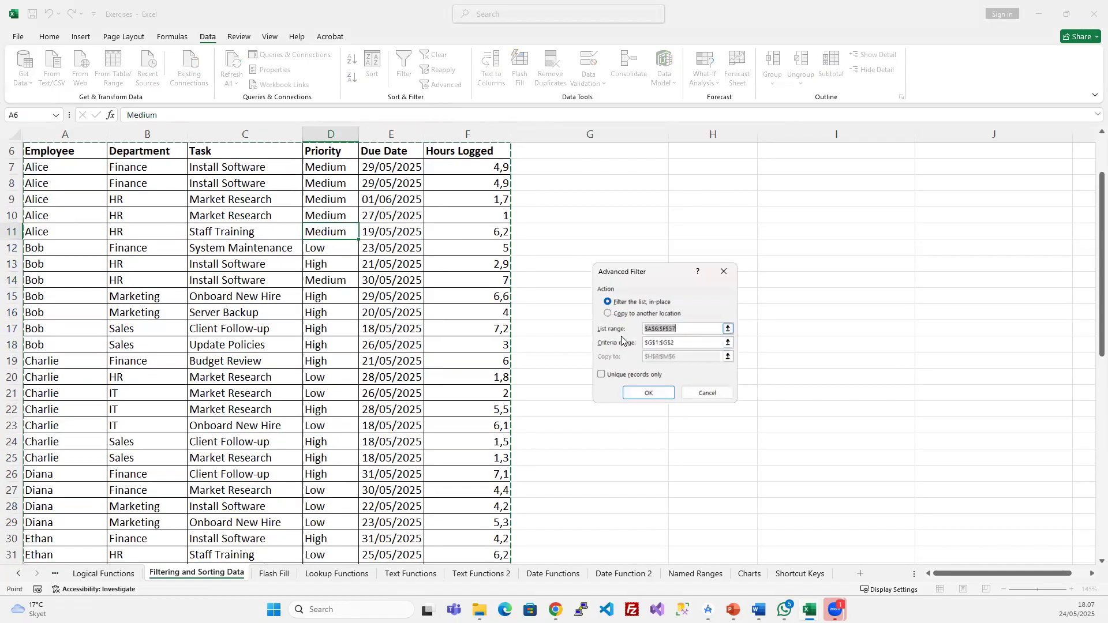
scroll(458, 269, up, 2)
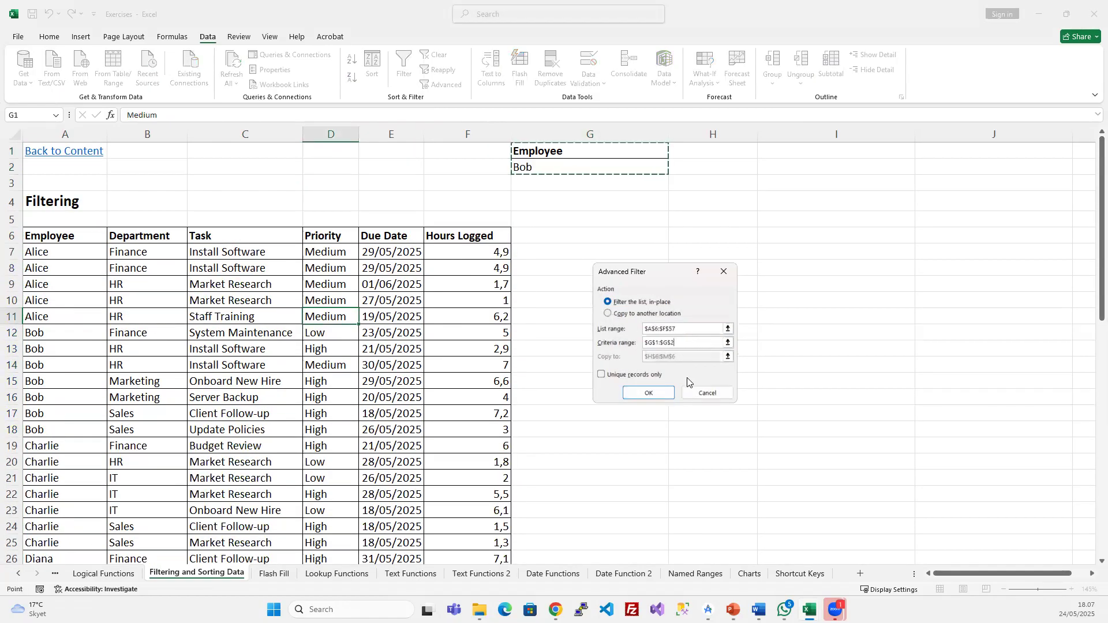
click(648, 392)
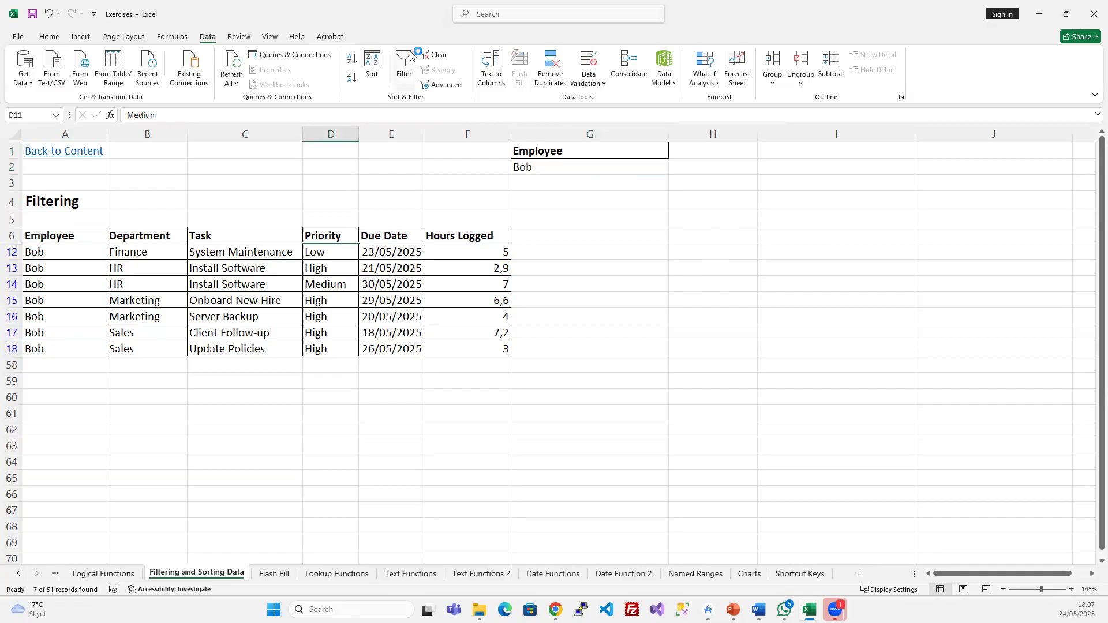
- Clear the filter again so every task row shows, and narrow column G
click(435, 54)
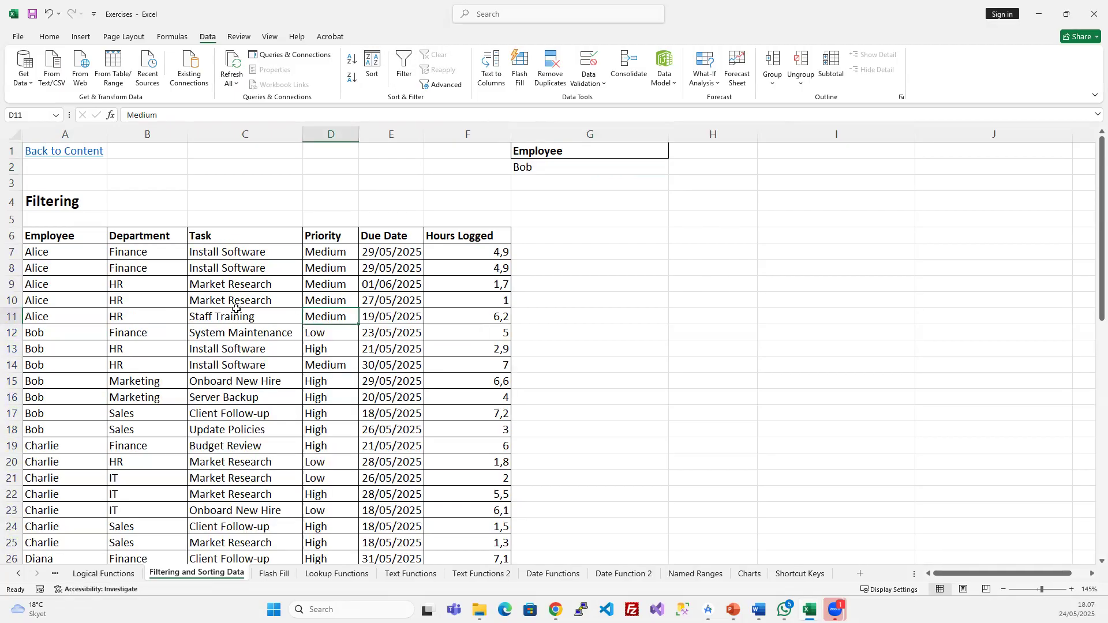
click(371, 268)
drag(669, 134, 577, 151)
- Copy the Priority heading from D6 into H1 as a second criteria heading
click(607, 155)
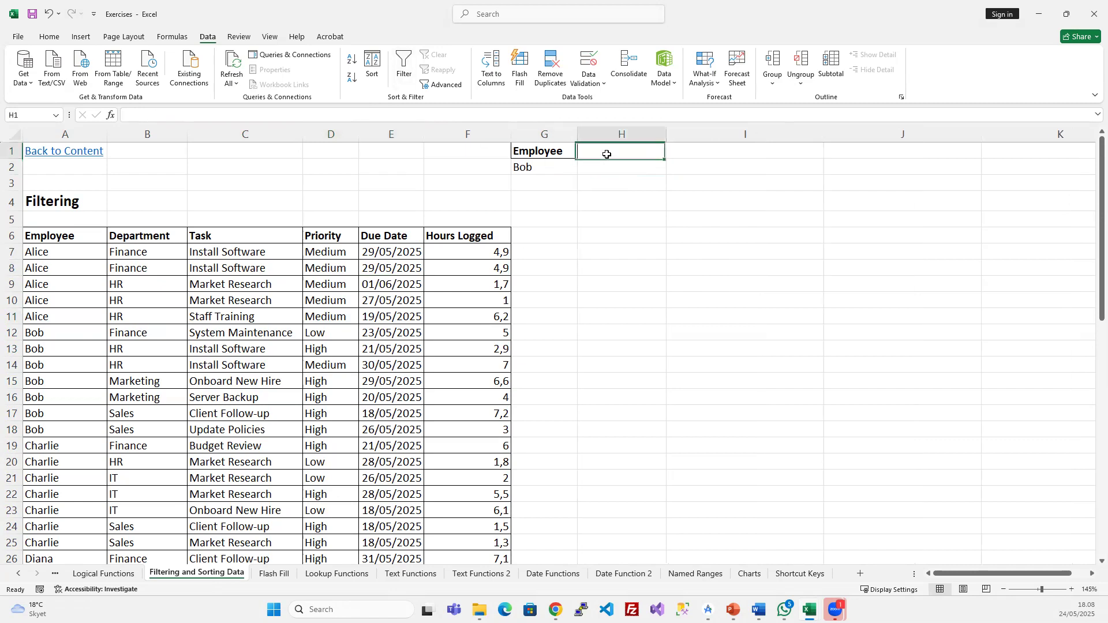
click(305, 237)
key(ctrl+c)
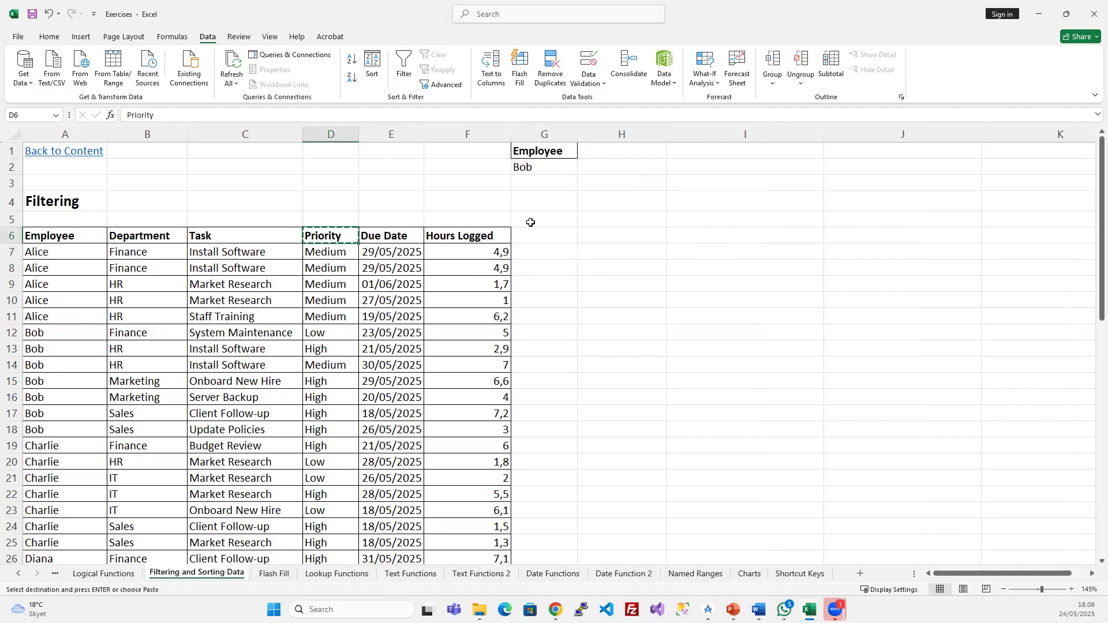
click(613, 152)
key(ctrl+v)
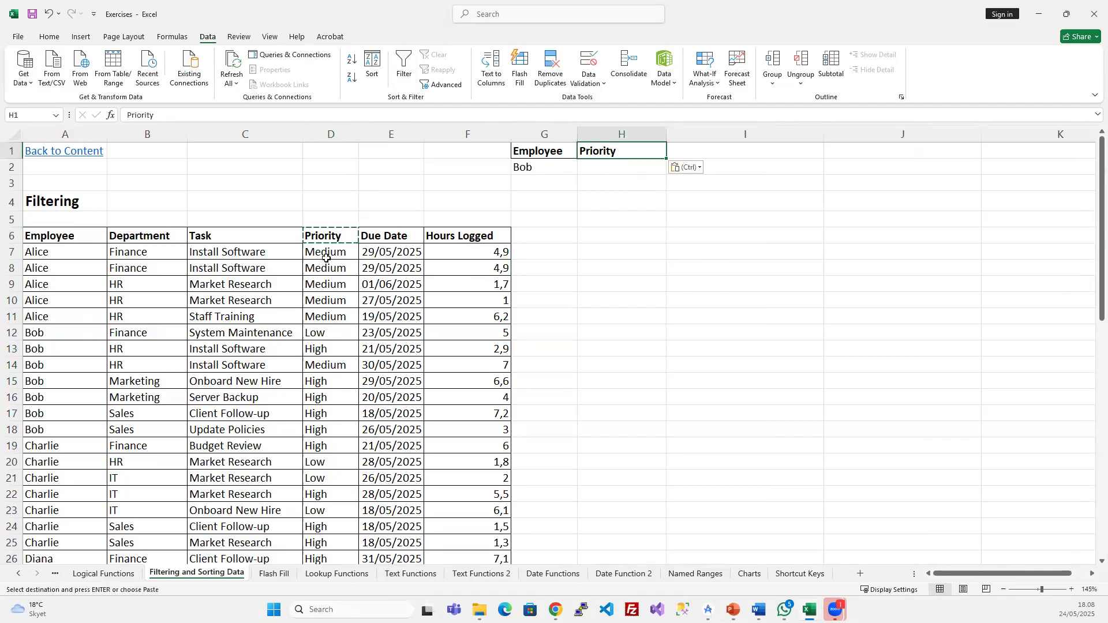
- Copy a High value into H2 under Priority and select the Bob/High criteria block
click(321, 336)
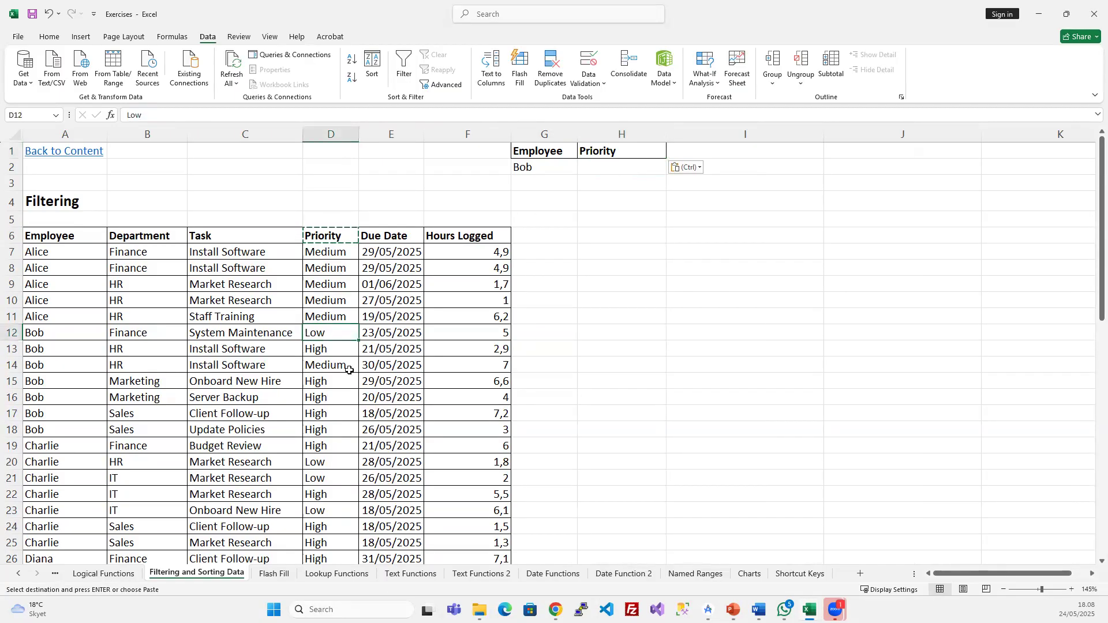
click(320, 381)
key(ctrl+c)
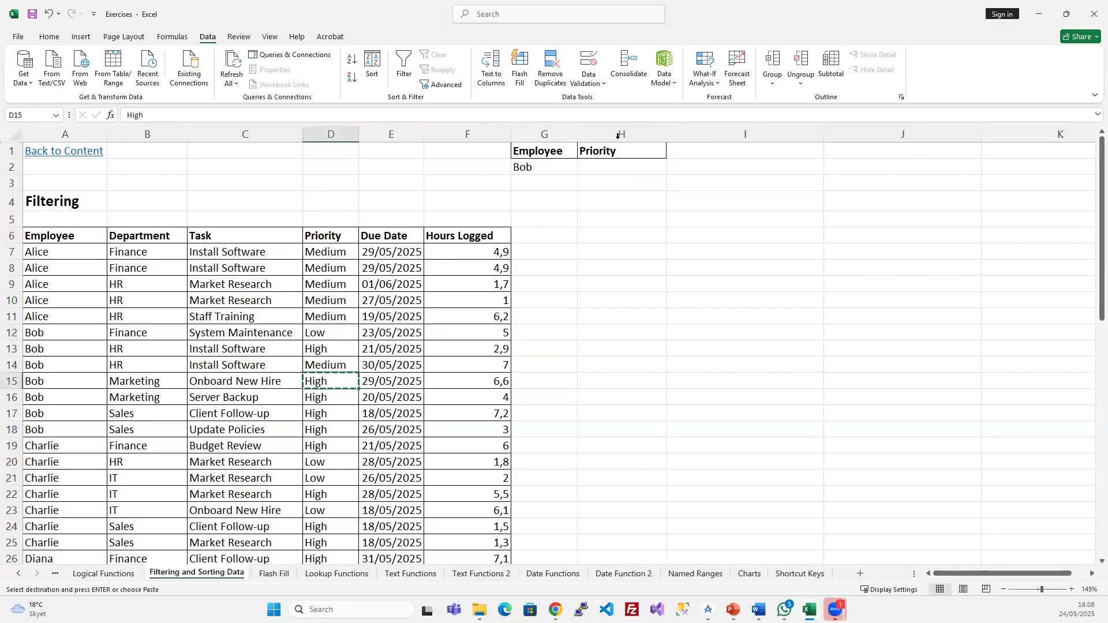
click(606, 166)
key(ctrl+v)
click(349, 347)
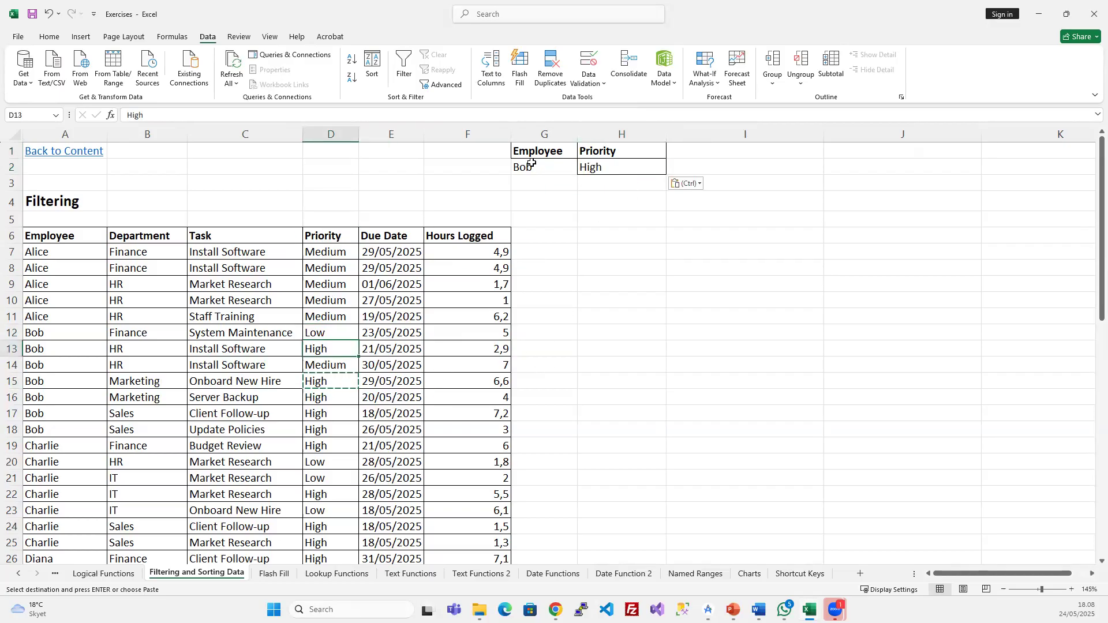
click(402, 333)
drag(562, 150, 603, 168)
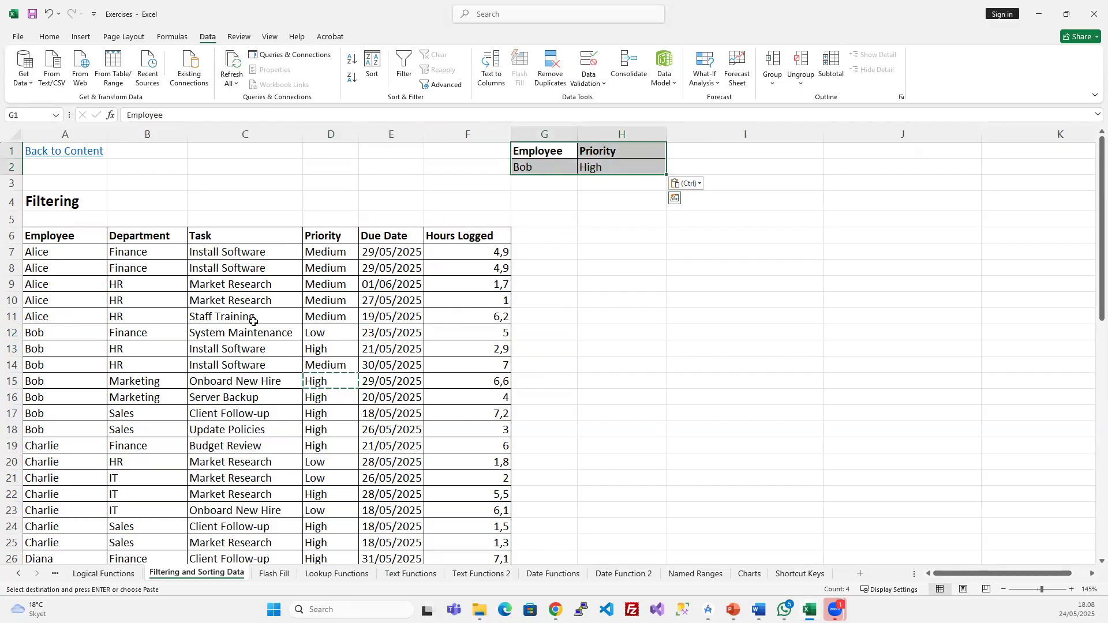
click(248, 301)
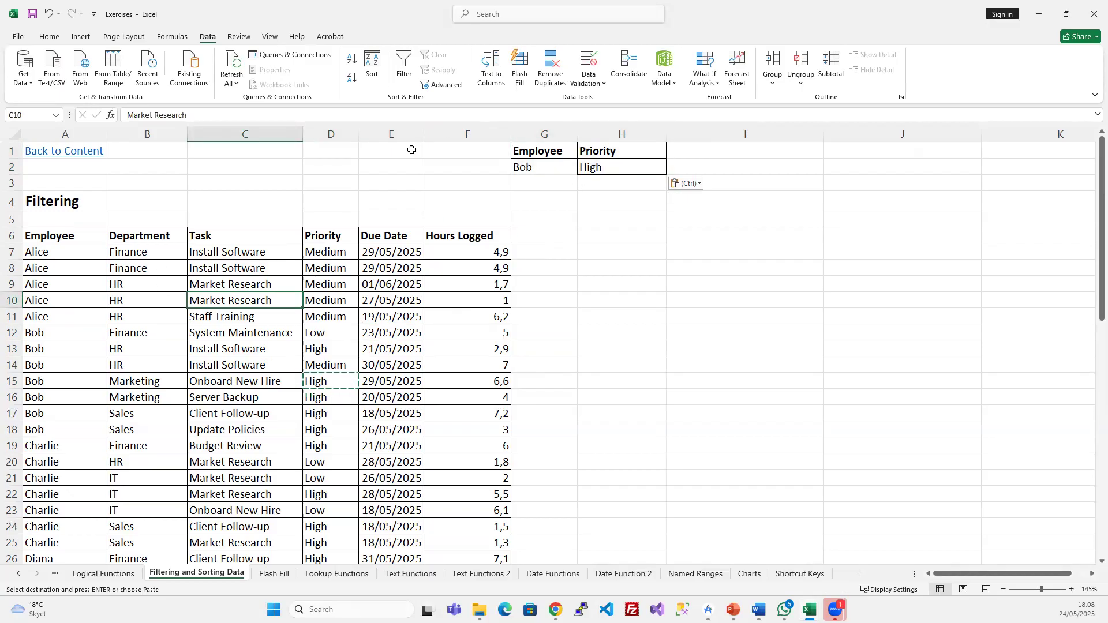
- Run Advanced Filter in place with criteria range $G$1:$H$2, leaving Bob's 5 High-priority records
click(445, 85)
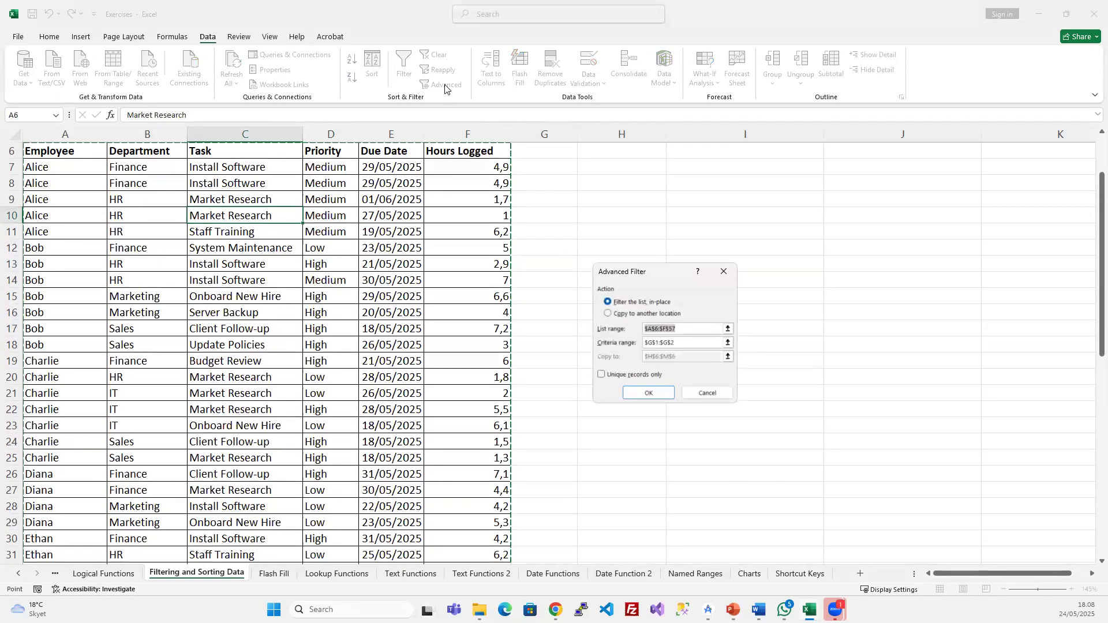
scroll(250, 314, up, 2)
scroll(248, 323, down, 10)
scroll(248, 323, up, 10)
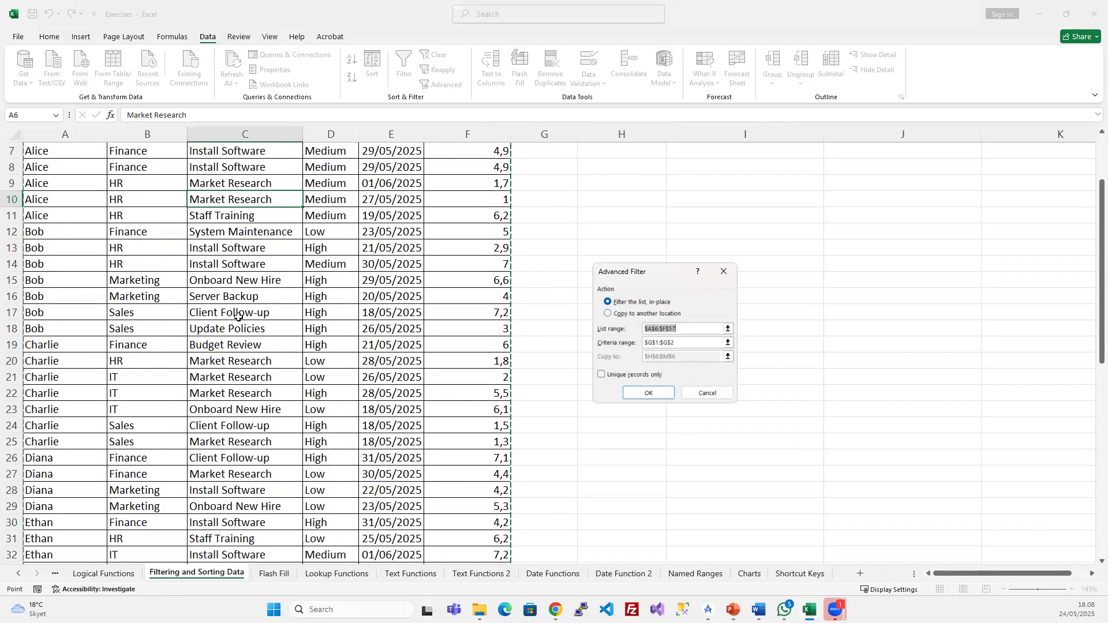
click(687, 344)
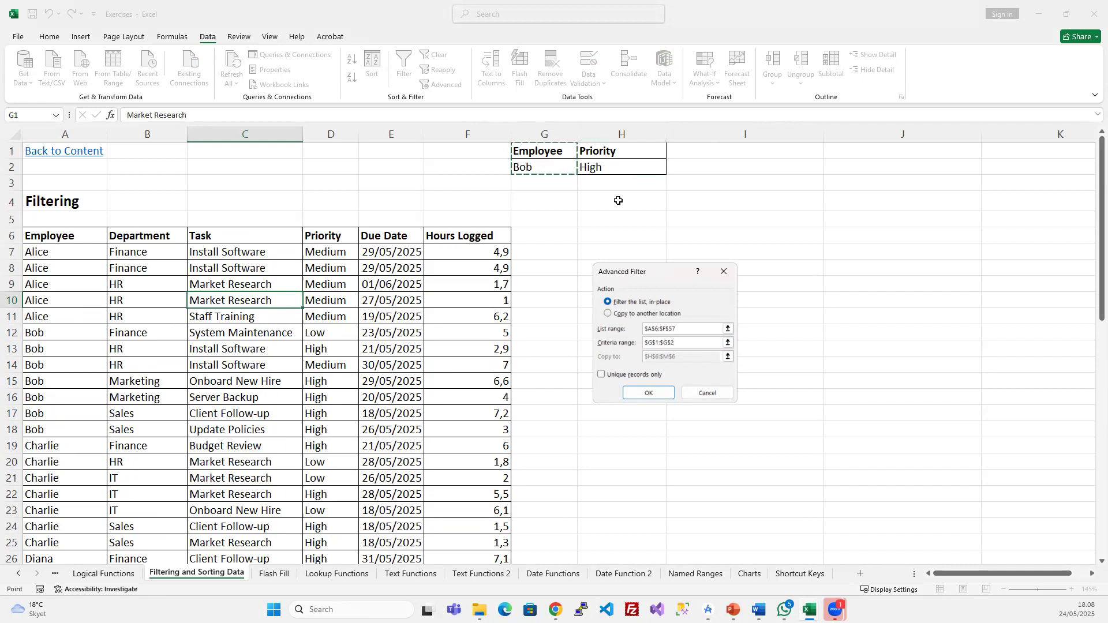
drag(676, 345, 507, 316)
key(BackSpace)
drag(566, 149, 587, 166)
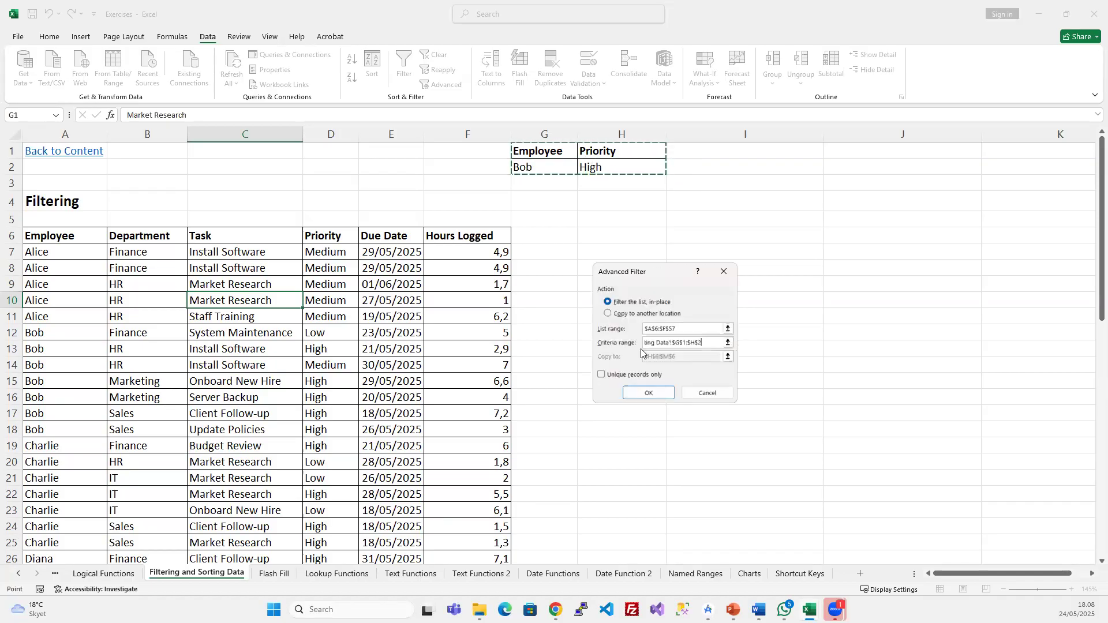
click(648, 393)
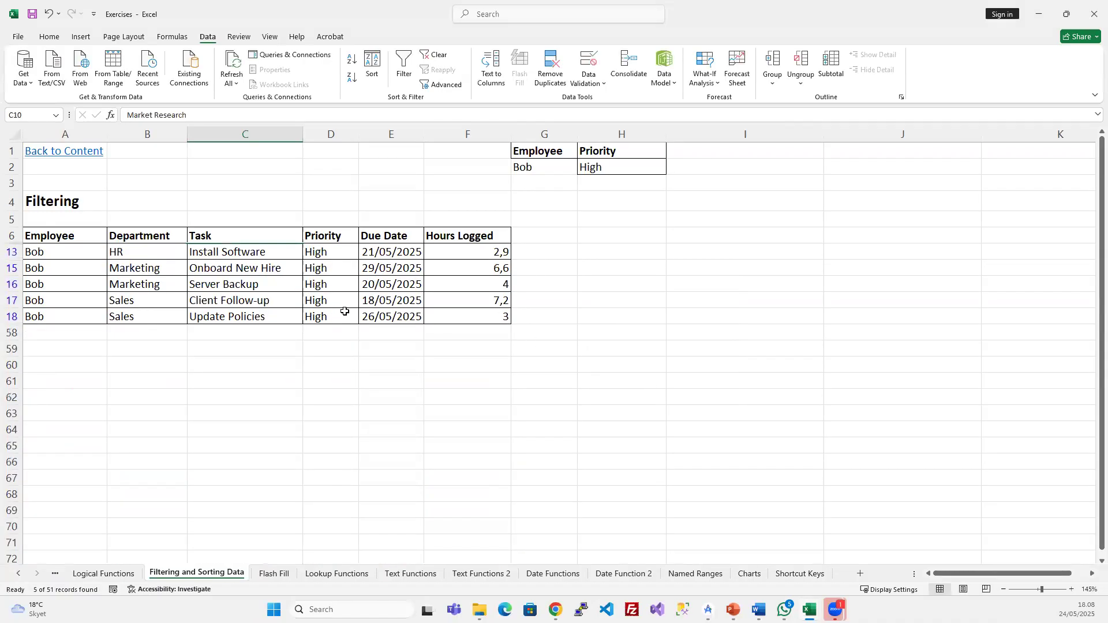
drag(321, 255, 322, 319)
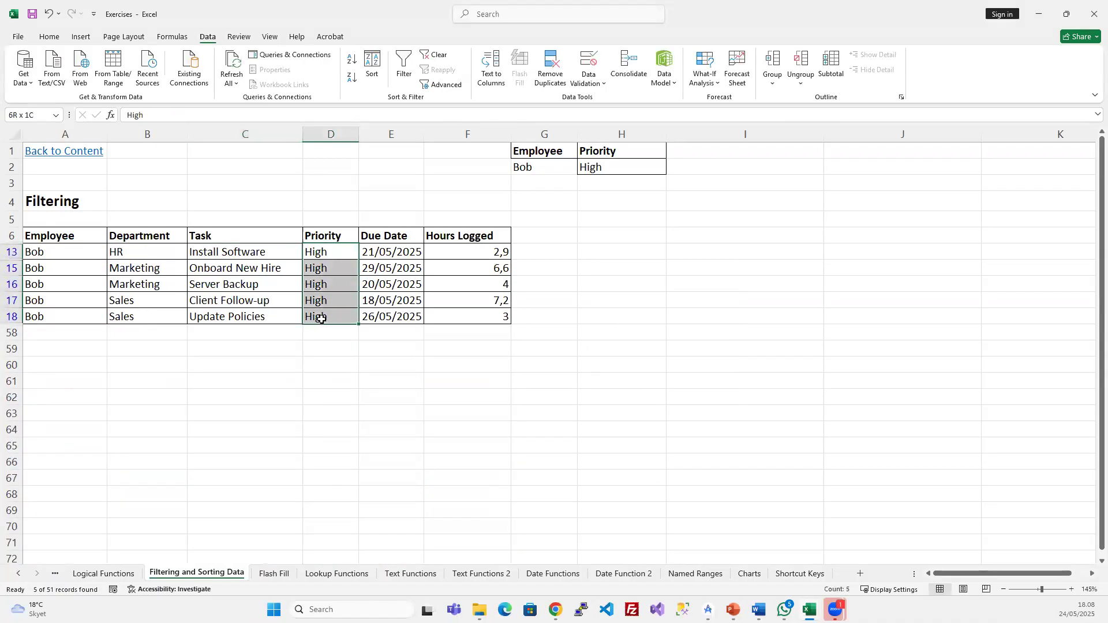
drag(63, 251, 60, 319)
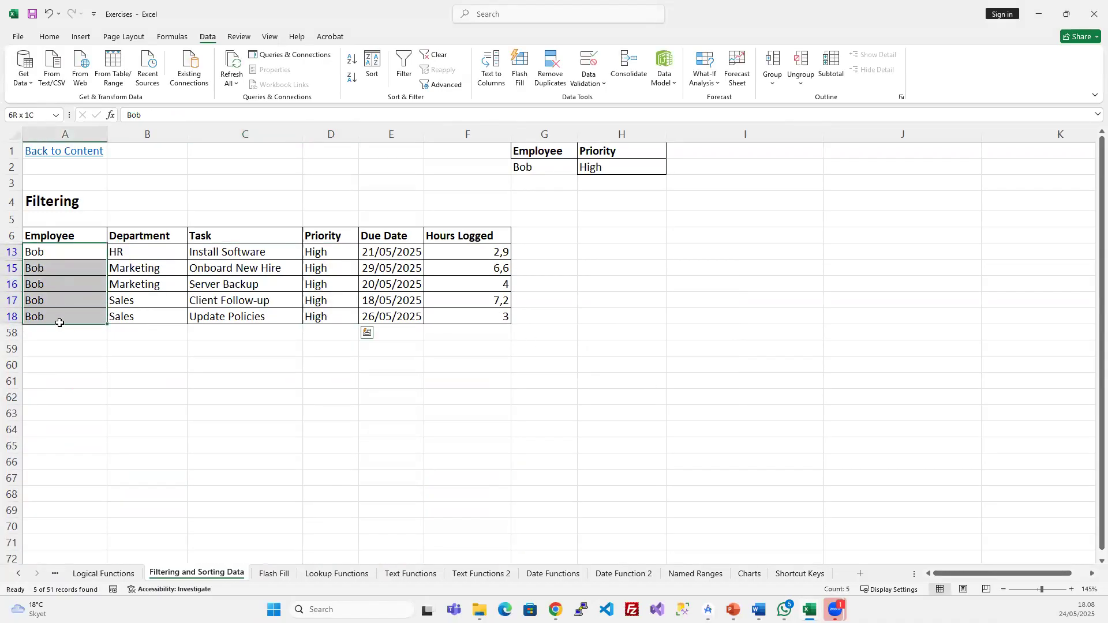
click(320, 306)
drag(554, 153, 606, 167)
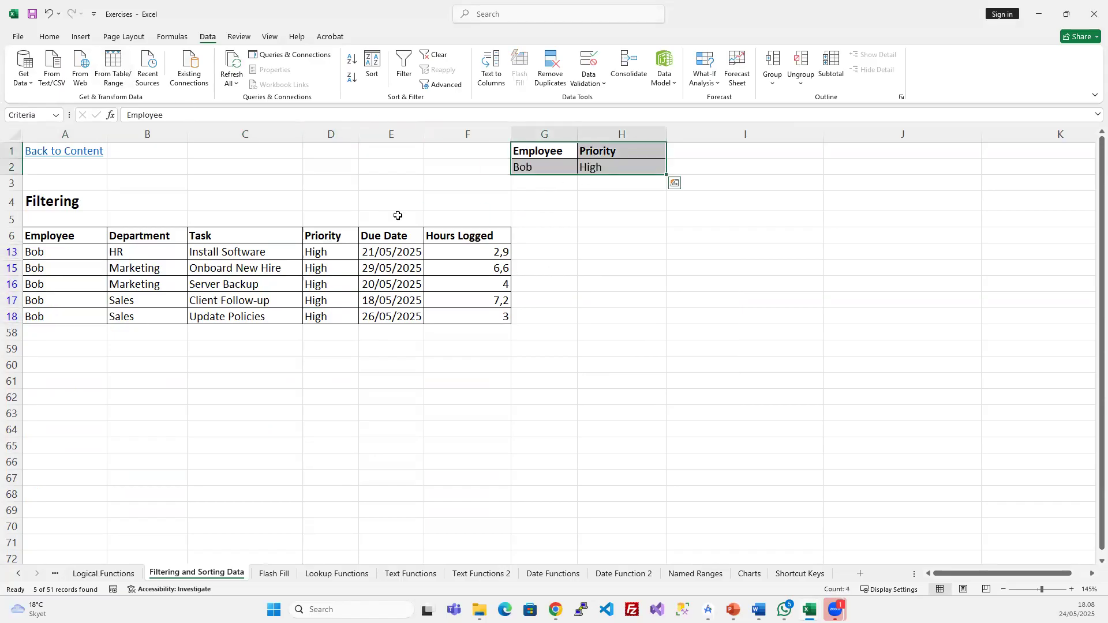
click(573, 215)
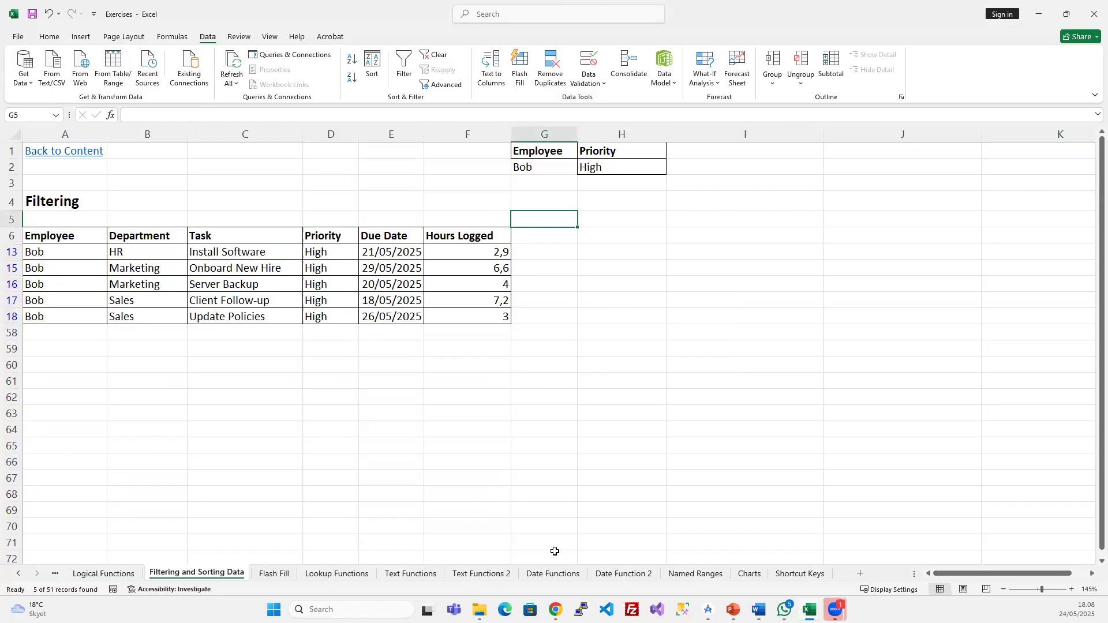
click(491, 267)
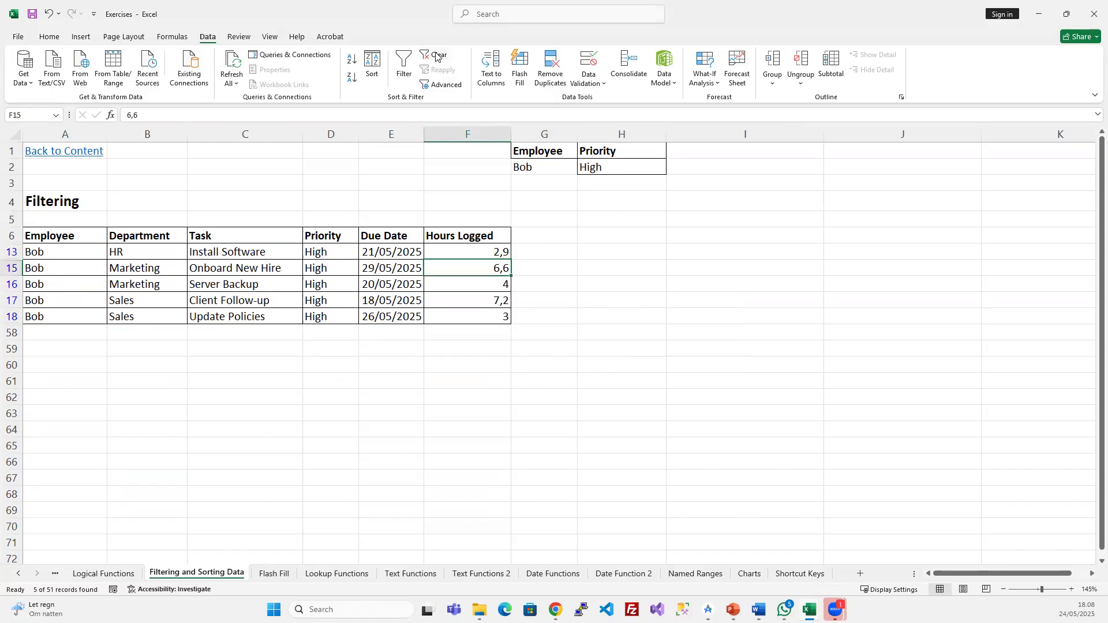
click(436, 55)
- Clear the advanced filter so all task rows from Alice onward reappear
click(413, 345)
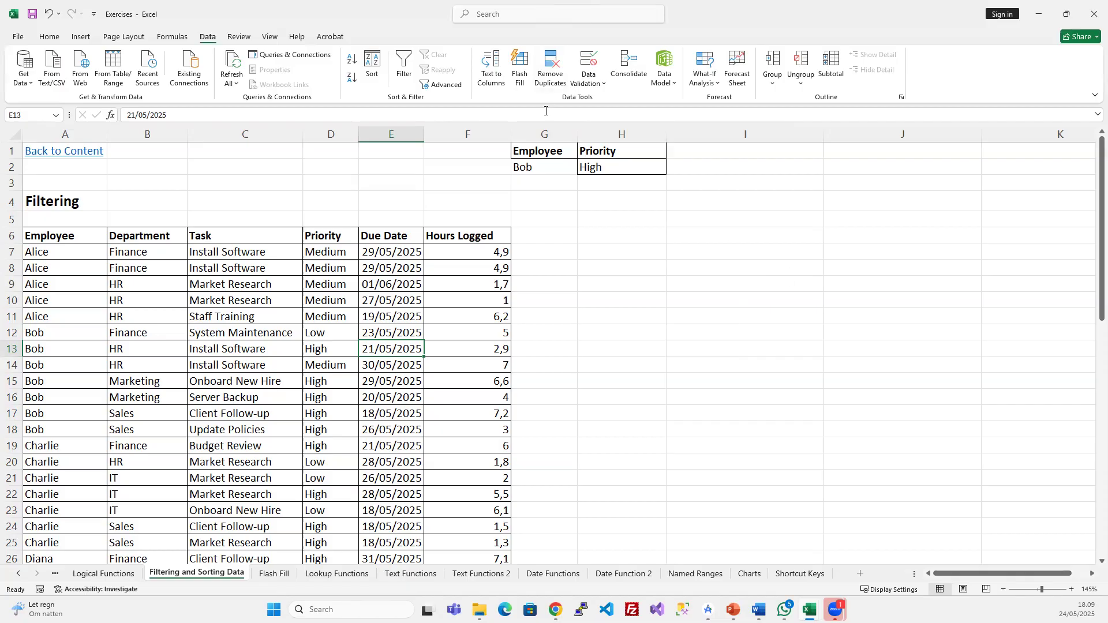
- Copy Alice from A7 into G3, directly below Bob in the criteria block
click(537, 180)
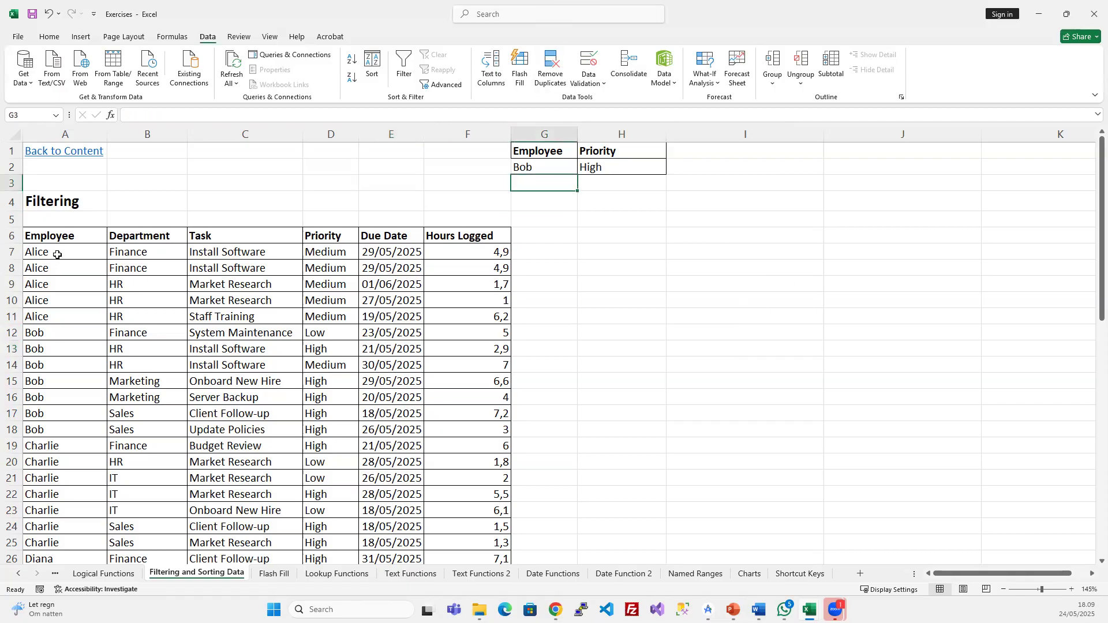
click(57, 252)
key(ctrl+c)
click(548, 181)
key(ctrl+v)
click(571, 212)
drag(547, 167, 546, 187)
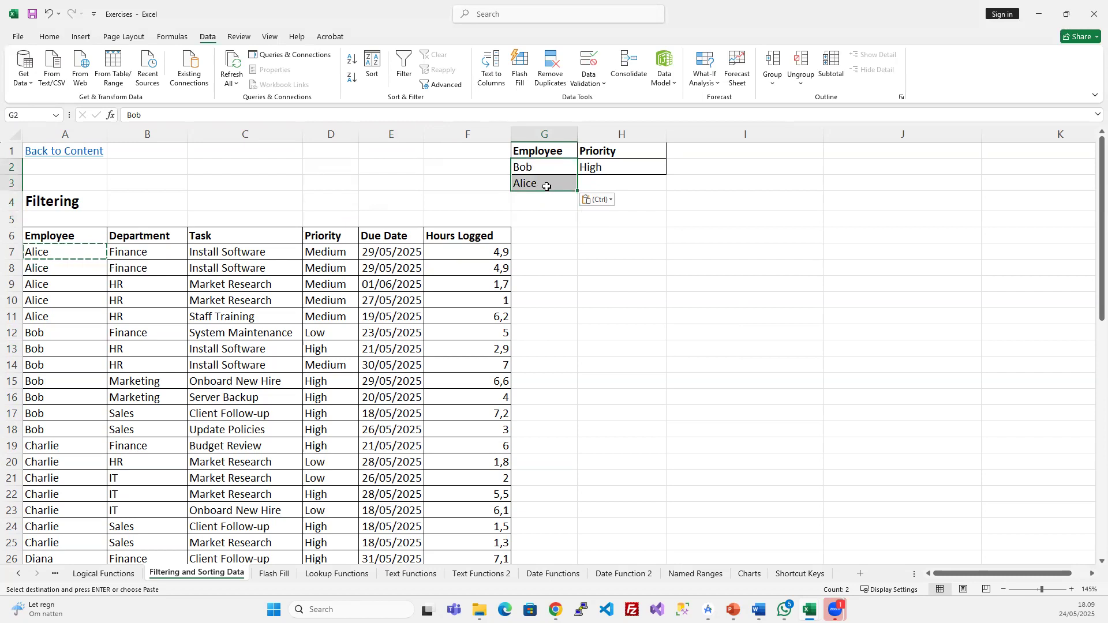
- Reselect the employee criteria cells and cancel the pending copy with Escape
click(616, 167)
click(608, 152)
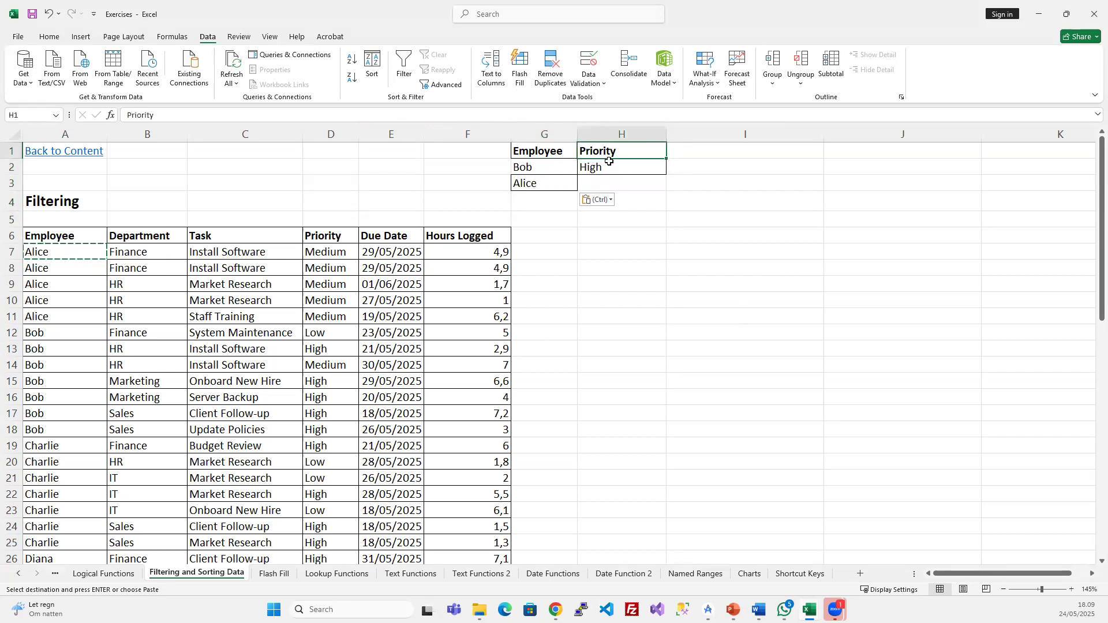
click(551, 130)
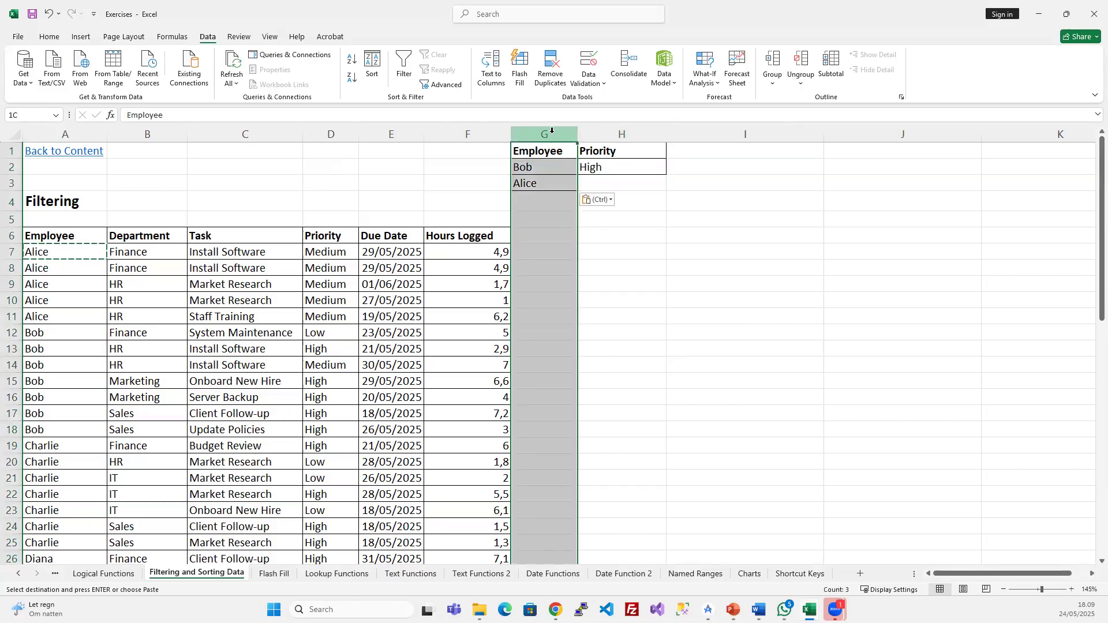
mouse_move(547, 167)
mouse_down()
mouse_move(547, 192)
mouse_move(542, 162)
mouse_move(542, 182)
mouse_up()
key(Escape)
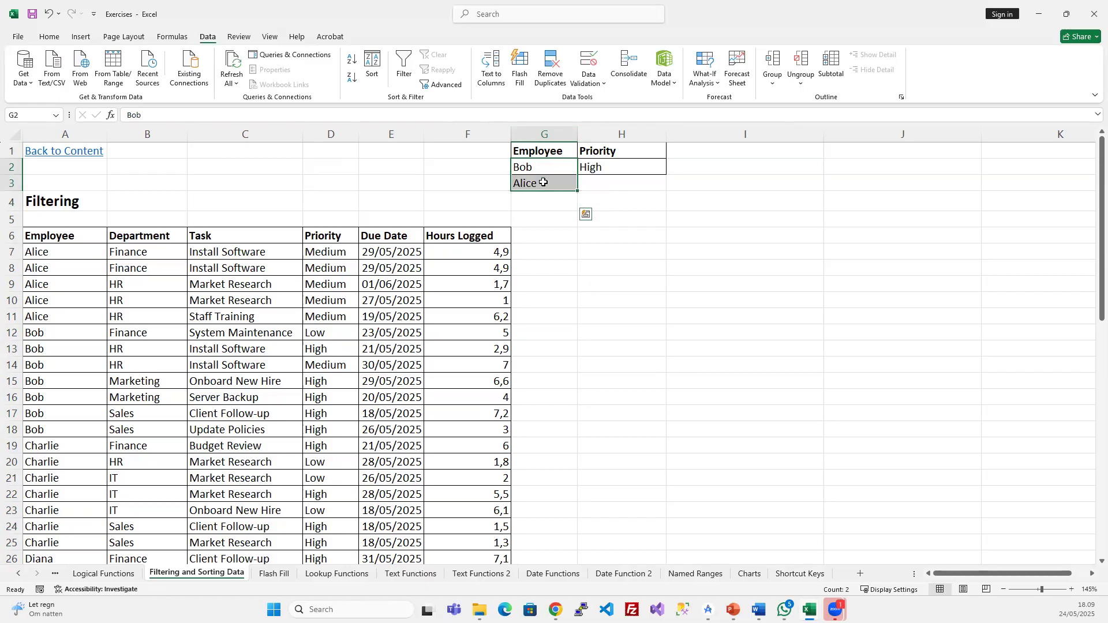
click(488, 283)
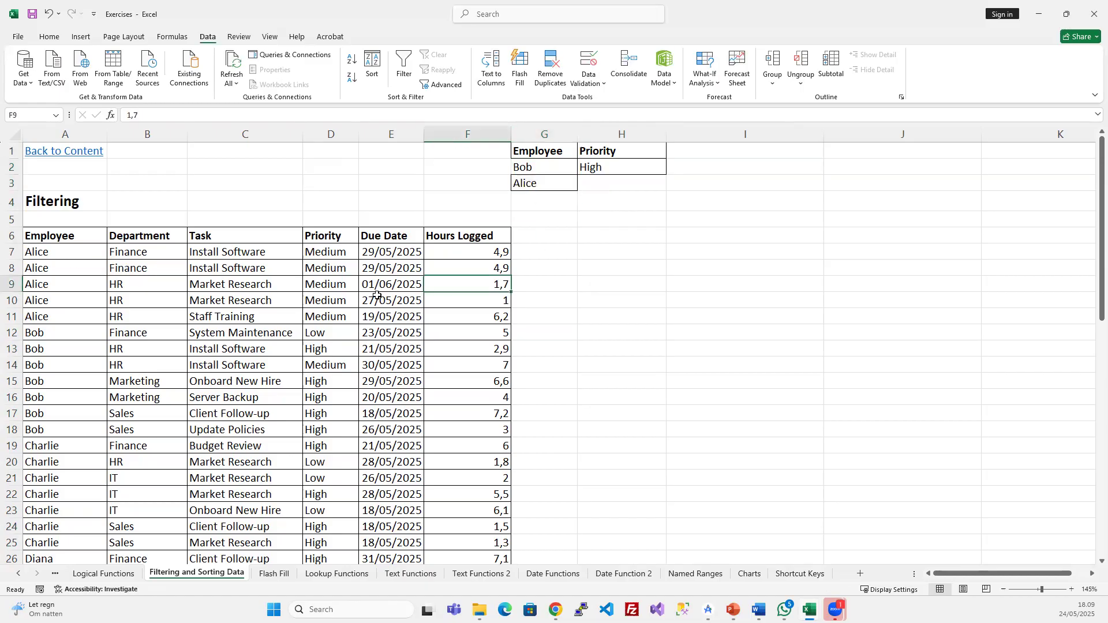
click(77, 239)
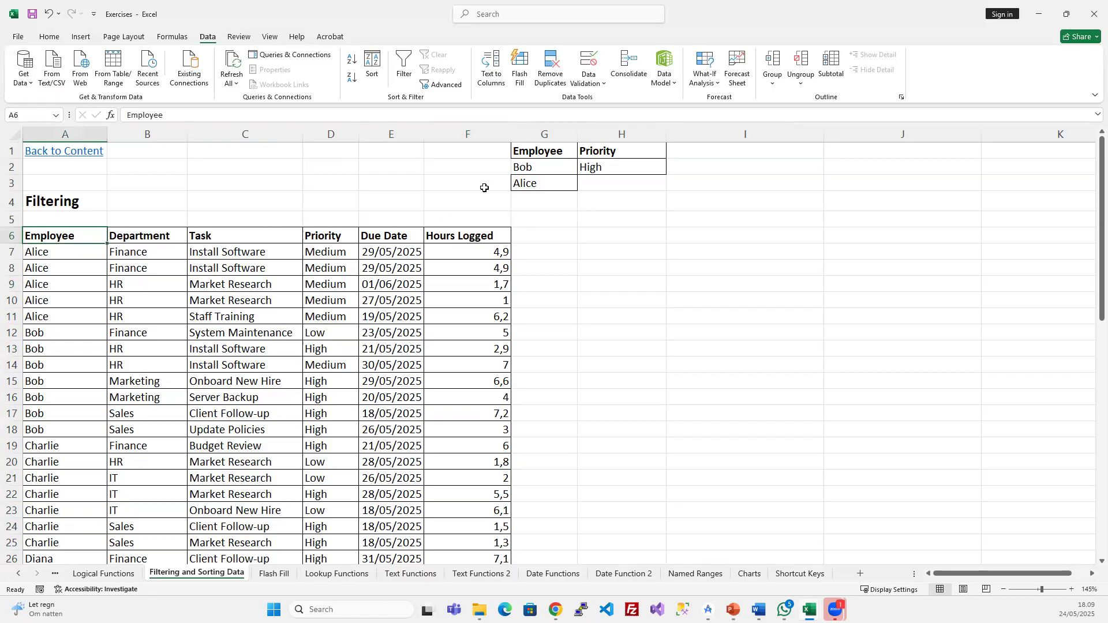
- Check the Bob, Alice and High criteria cells, then return to the task table
click(527, 170)
click(535, 186)
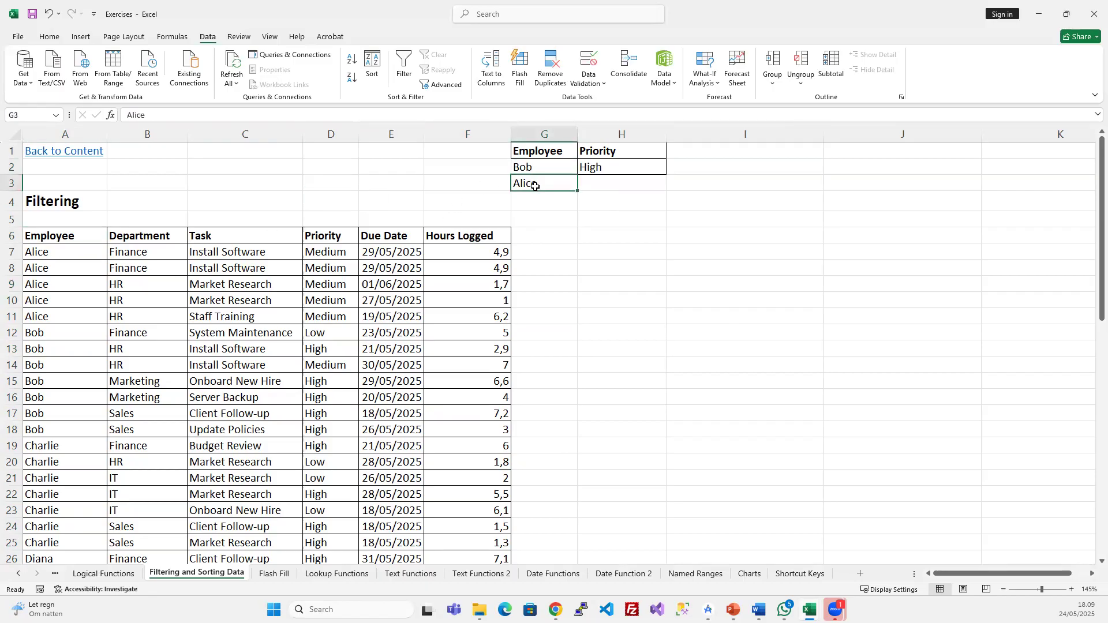
click(599, 128)
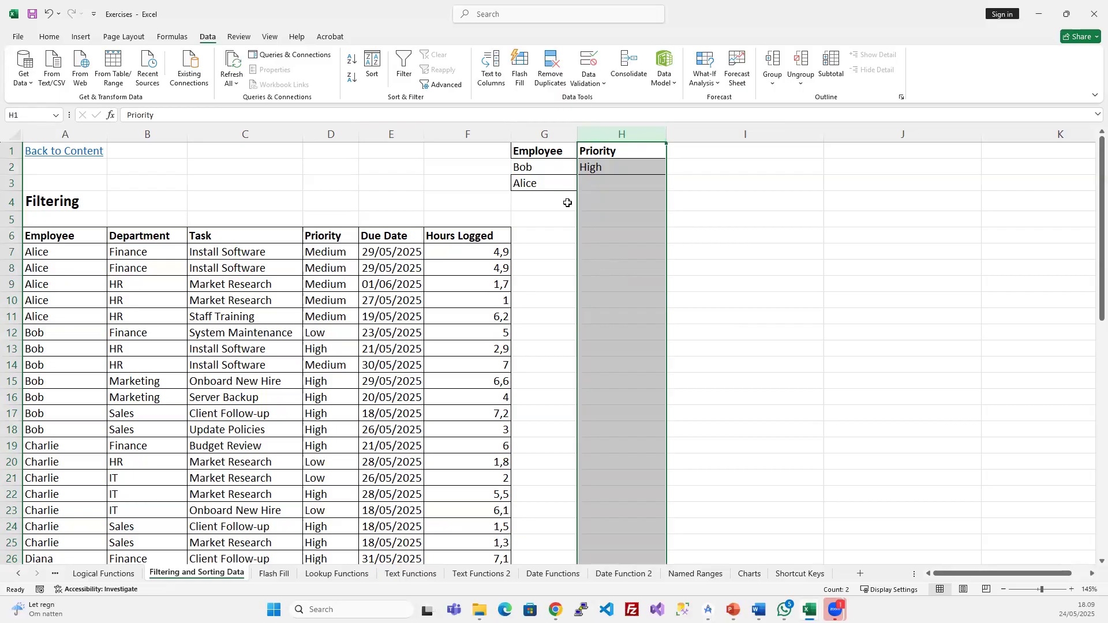
click(527, 164)
click(534, 183)
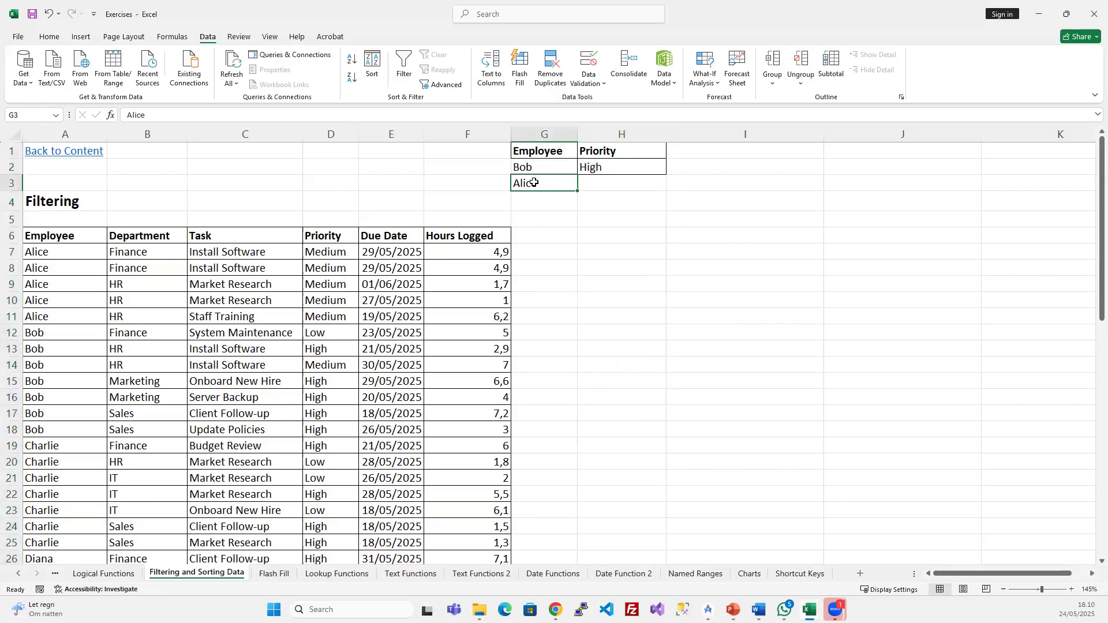
click(628, 171)
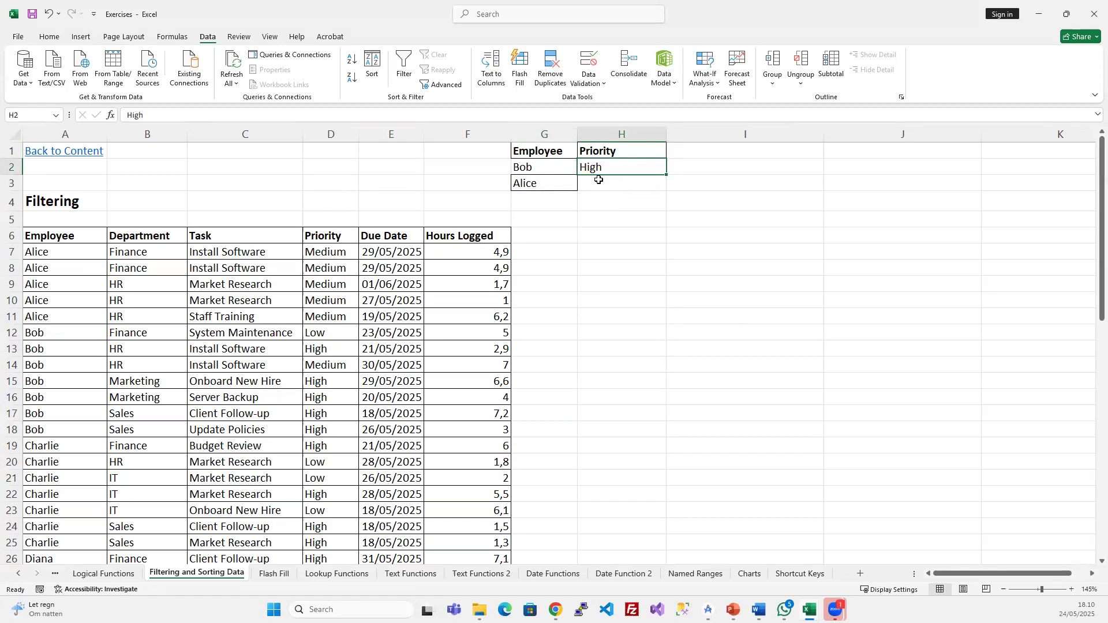
click(332, 329)
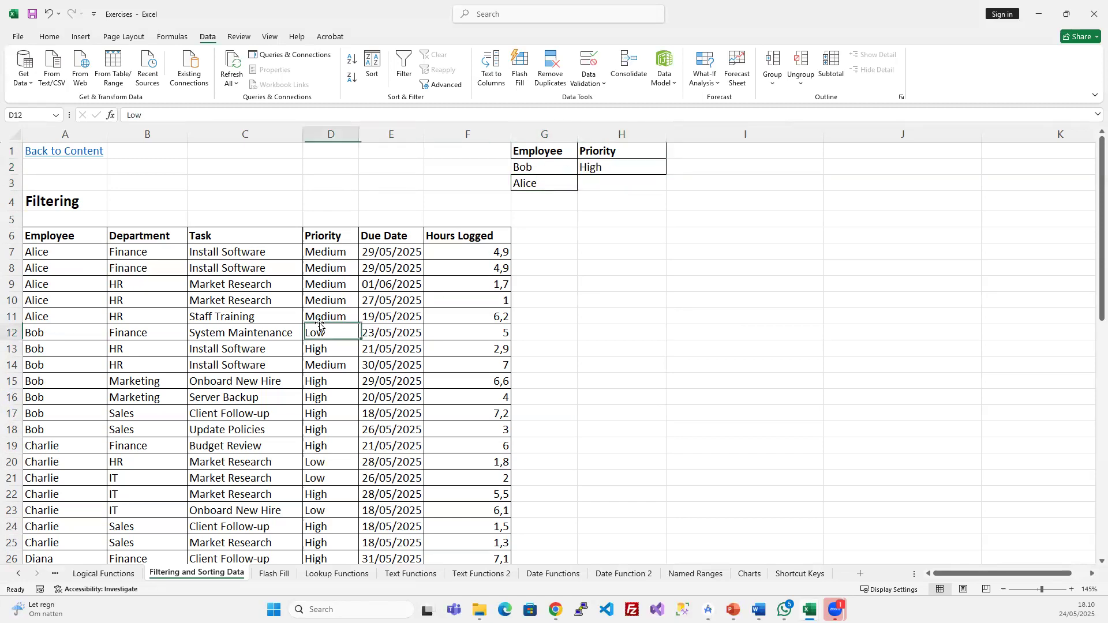
- Reapply Advanced Filter with criteria range G1:H3, showing Alice's rows plus Bob's High ones (10 of 51)
click(445, 85)
scroll(408, 328, up, 2)
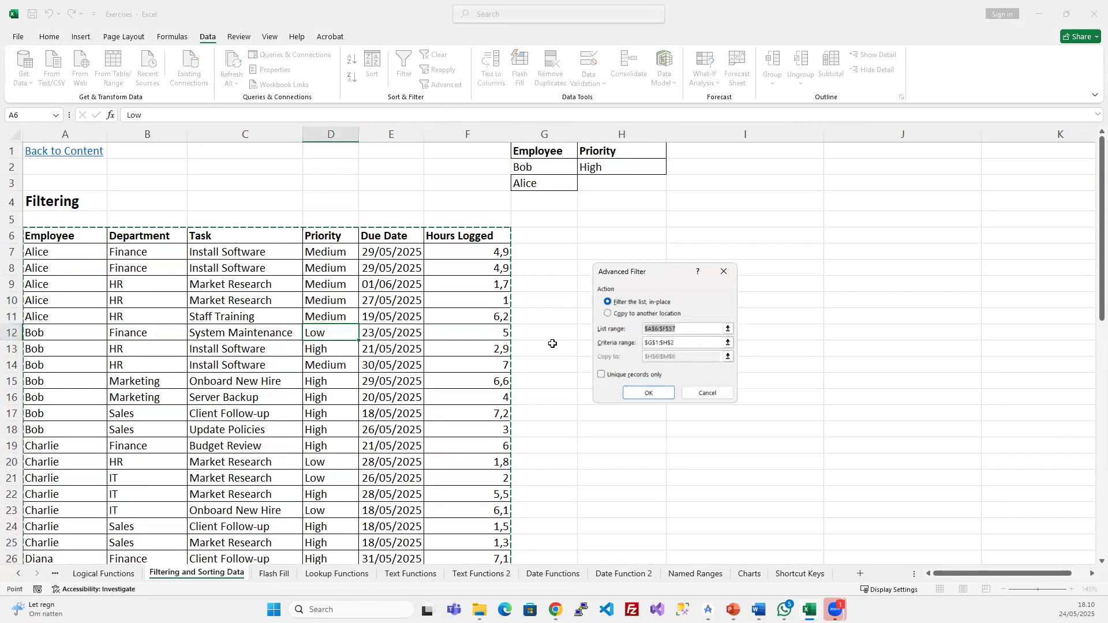
drag(684, 345, 608, 348)
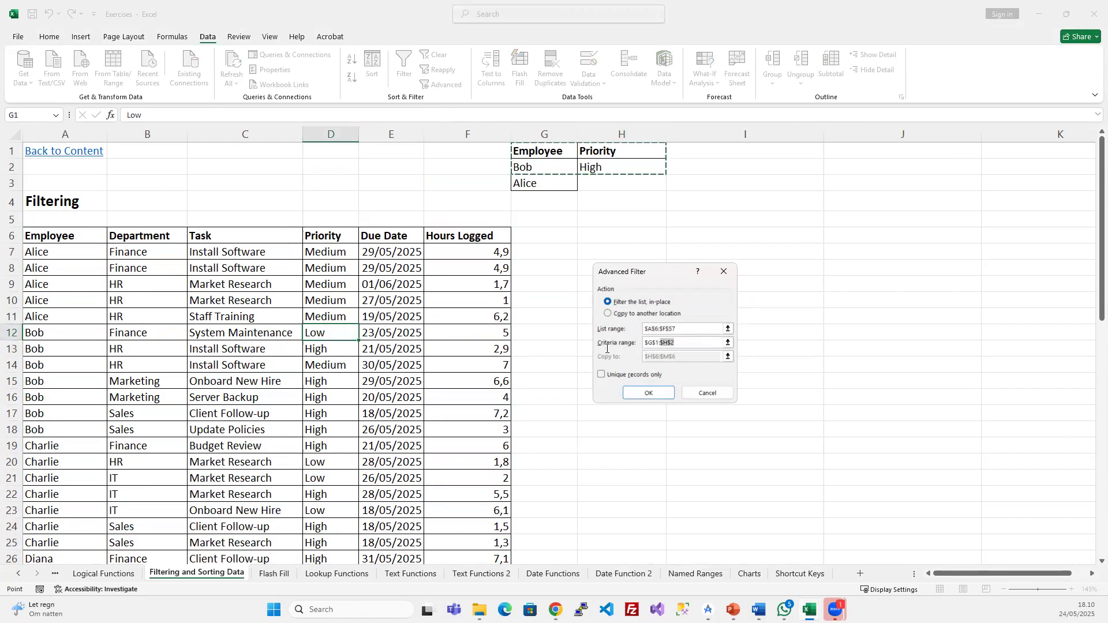
key(BackSpace)
key(BackSpace)
key(BackSpace)
key(BackSpace)
key(BackSpace)
key(BackSpace)
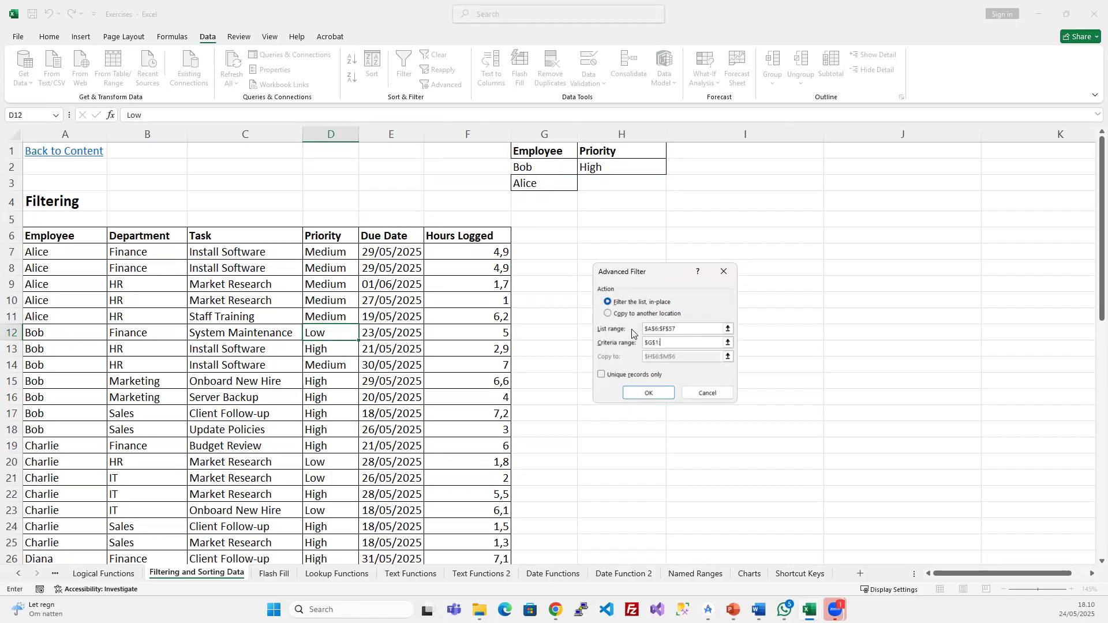
drag(547, 145, 600, 186)
click(648, 394)
click(47, 288)
click(62, 363)
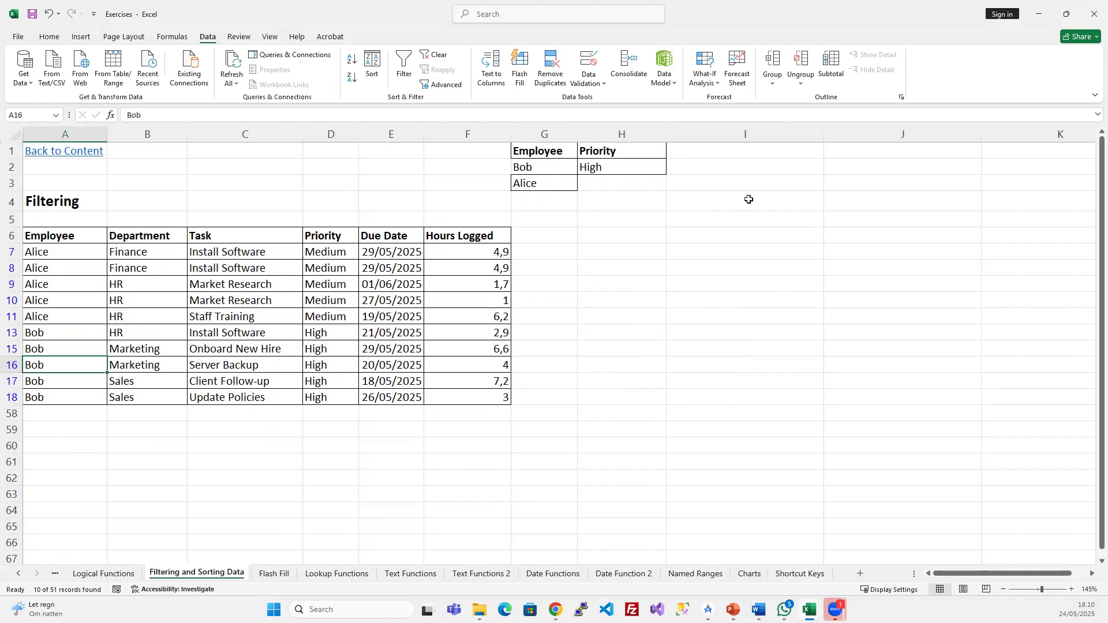
- Fill High down into Alice's priority criterion H3, clear it, then fill it down again
click(598, 181)
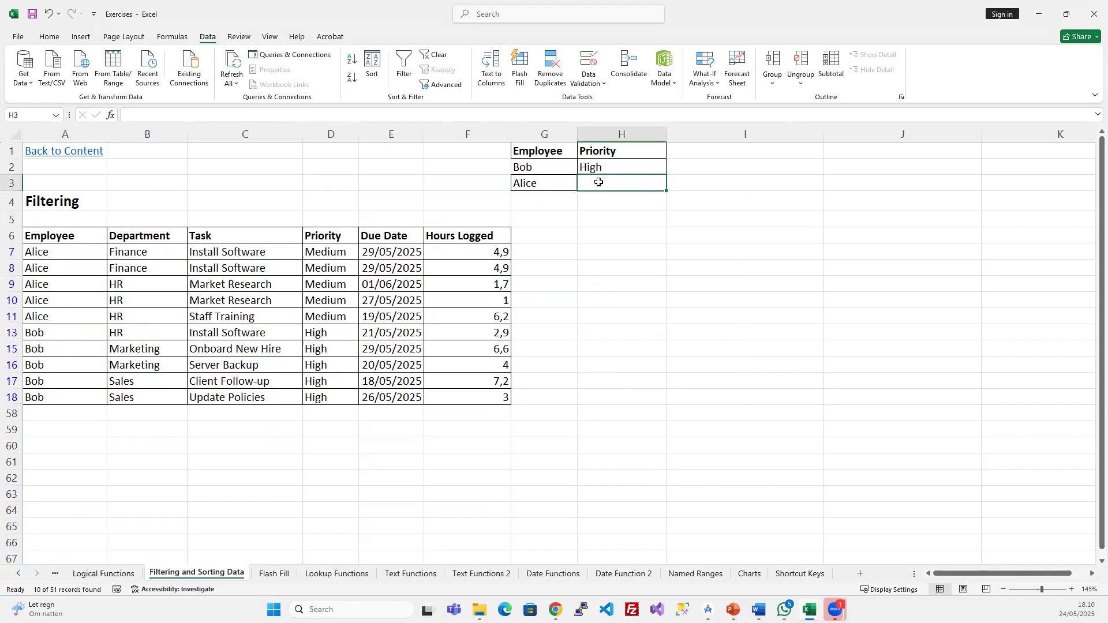
drag(593, 168, 595, 184)
key(ctrl+d)
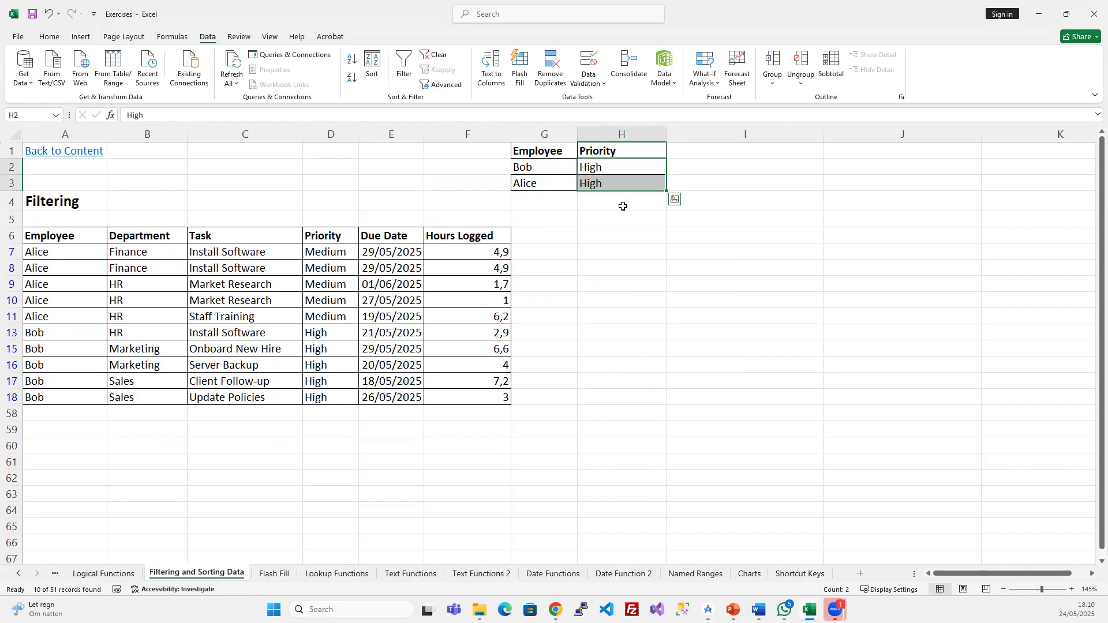
click(620, 184)
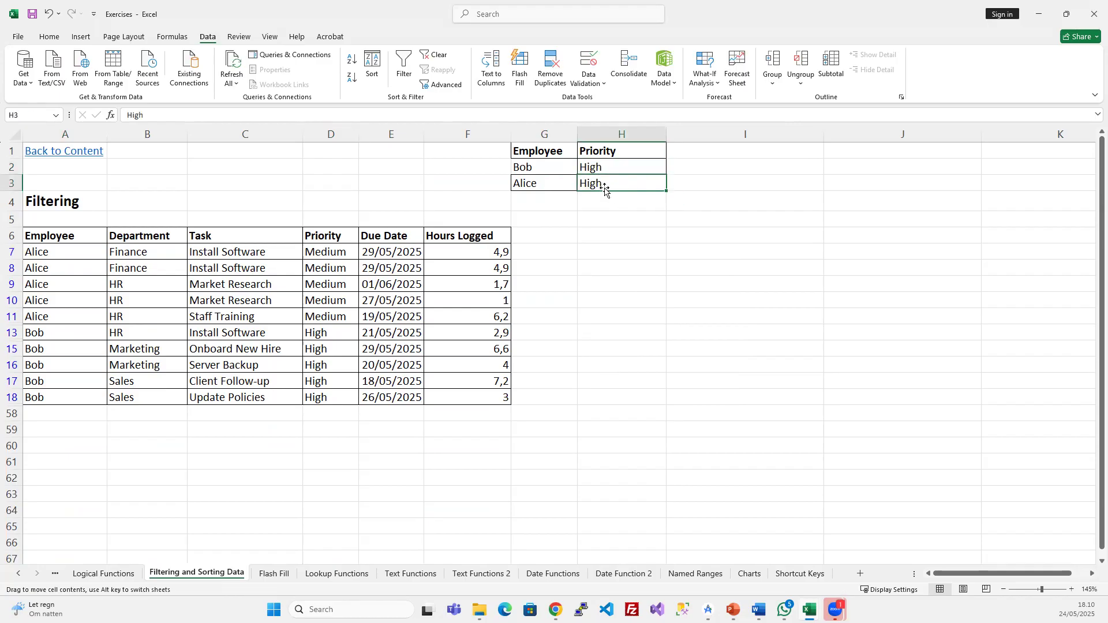
key(Delete)
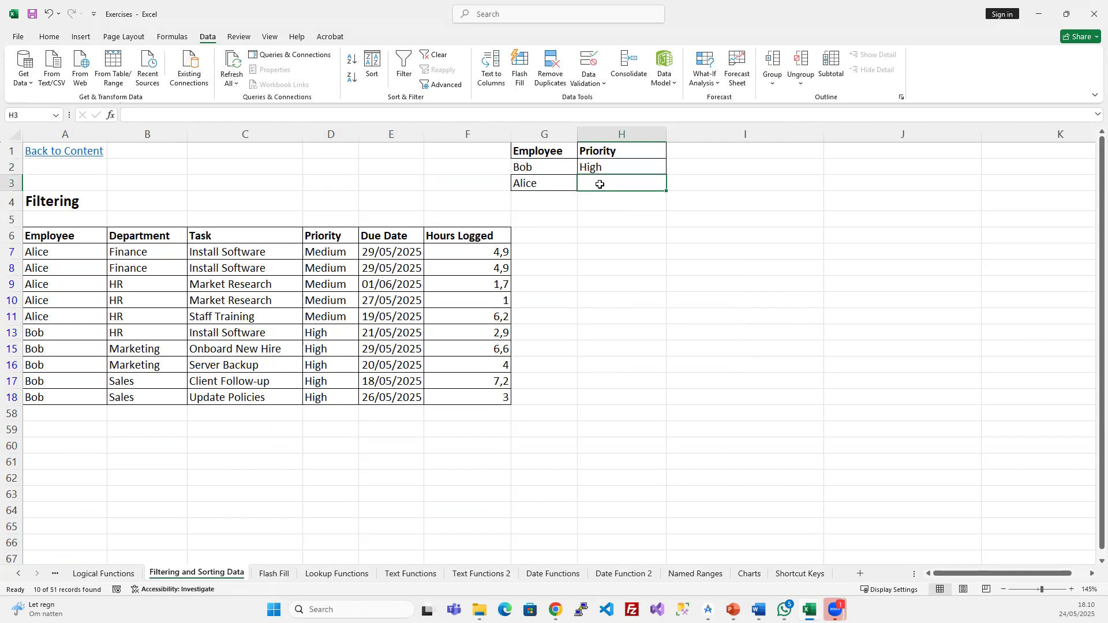
click(330, 255)
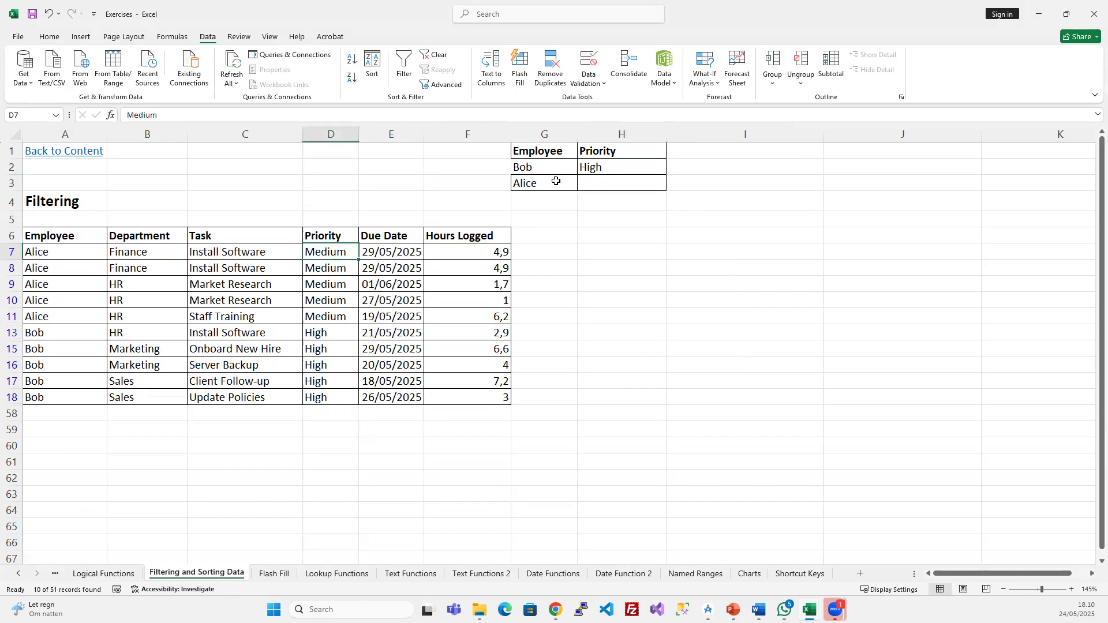
click(601, 182)
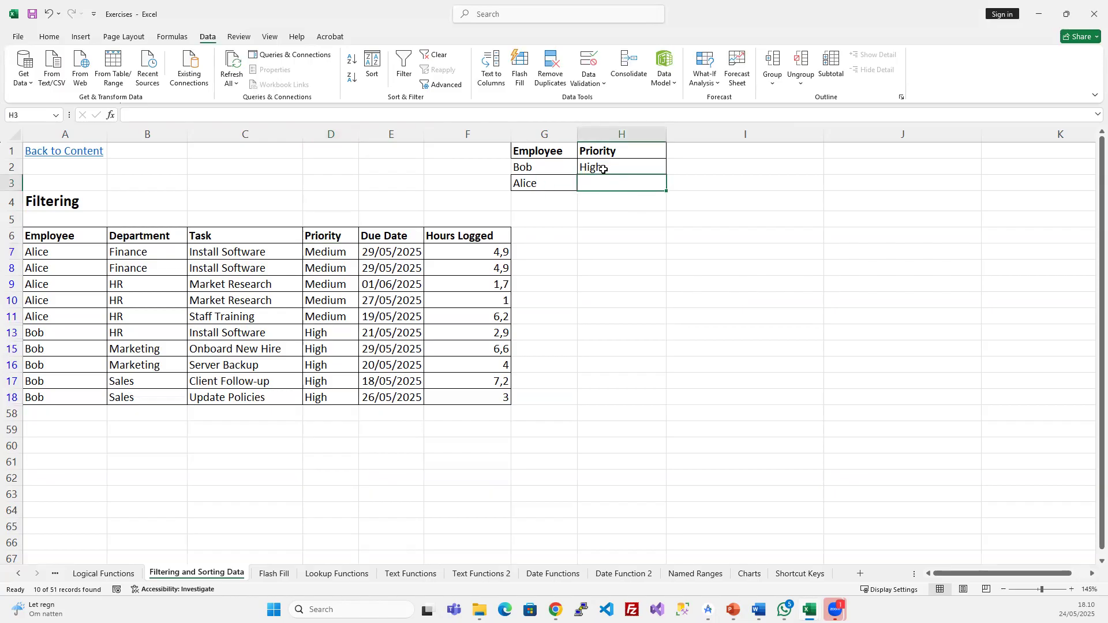
drag(603, 169, 606, 178)
key(ctrl+d)
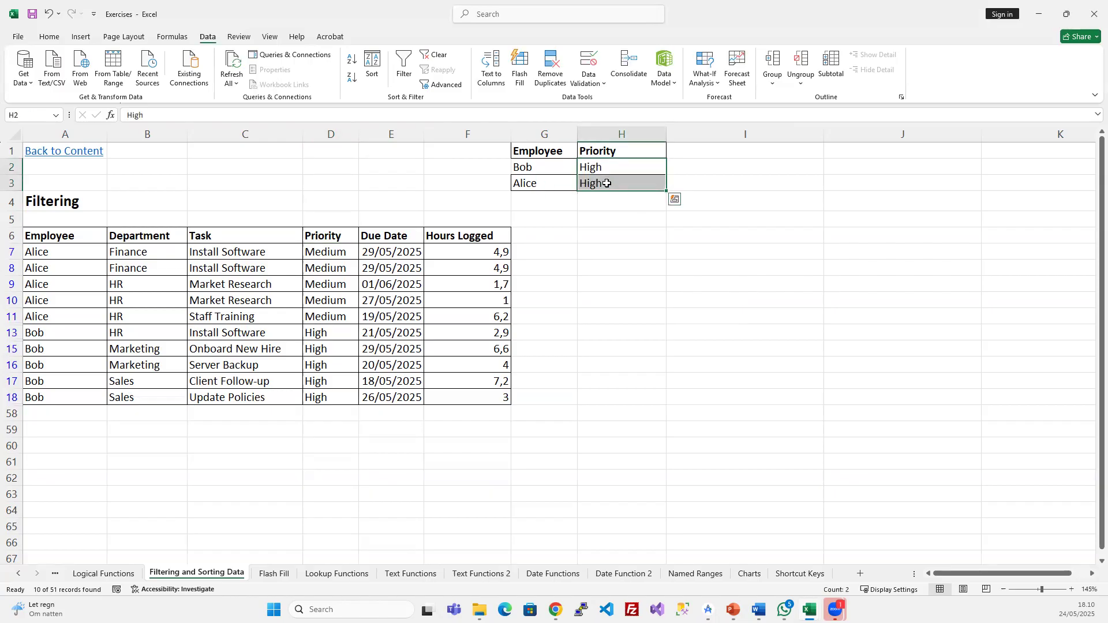
drag(329, 251, 327, 317)
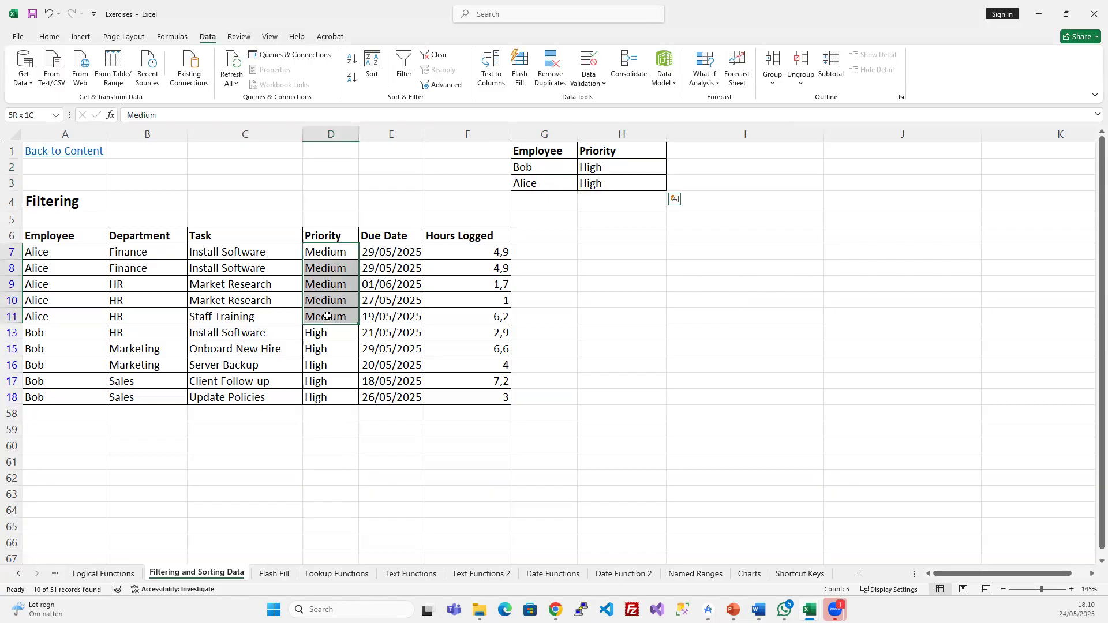
- Filter on Bob/High and Alice/High, leaving Bob's five rows, then blank H3 again
click(473, 284)
click(442, 84)
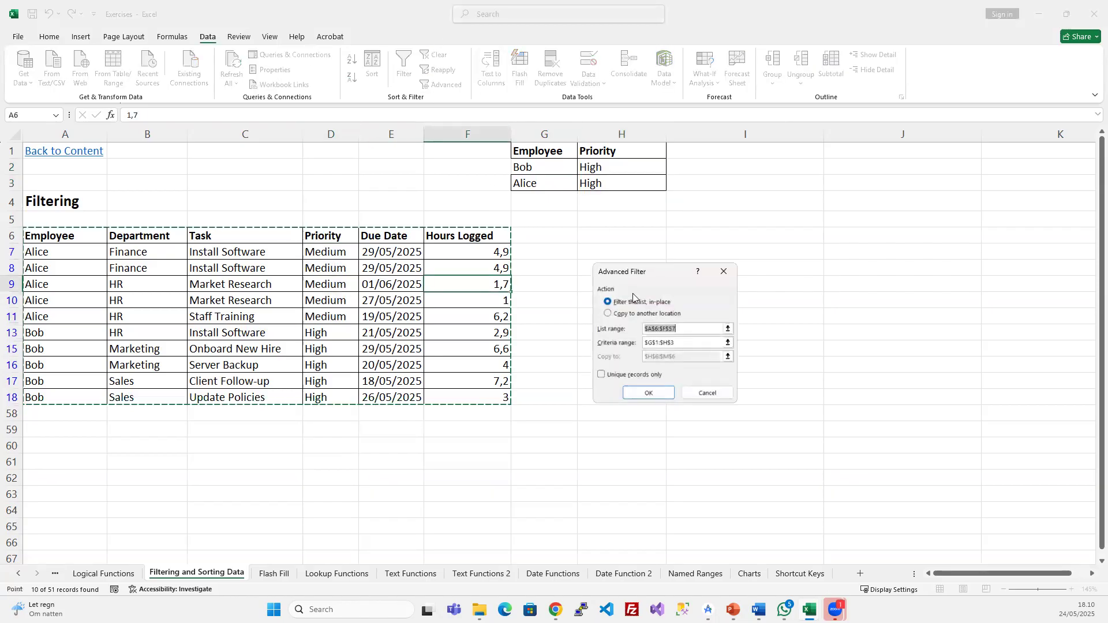
click(652, 393)
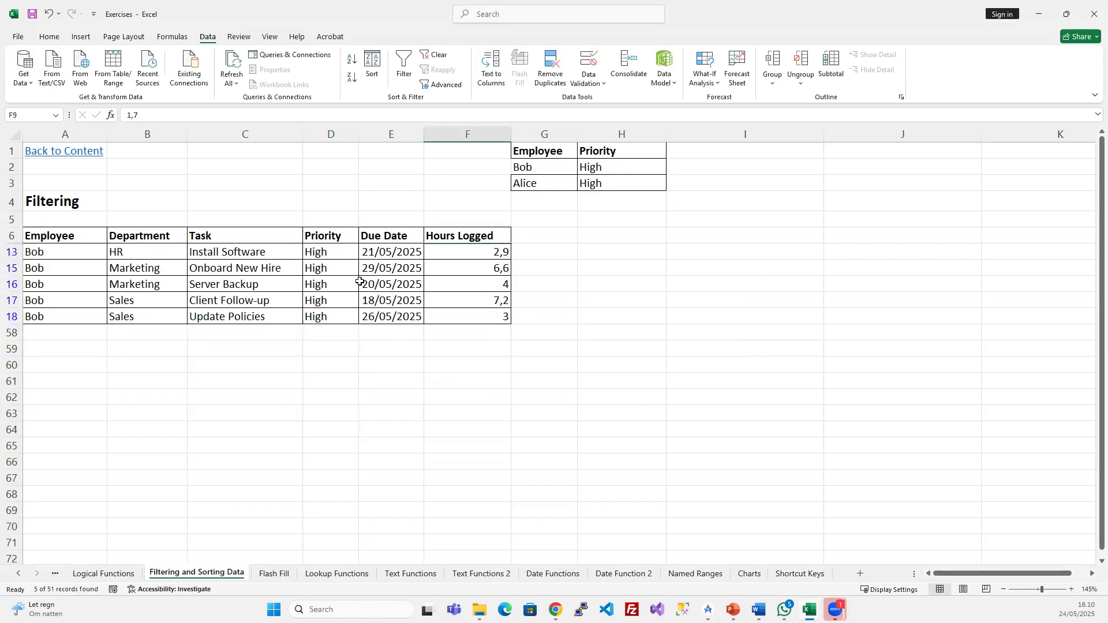
drag(55, 256, 76, 311)
click(329, 283)
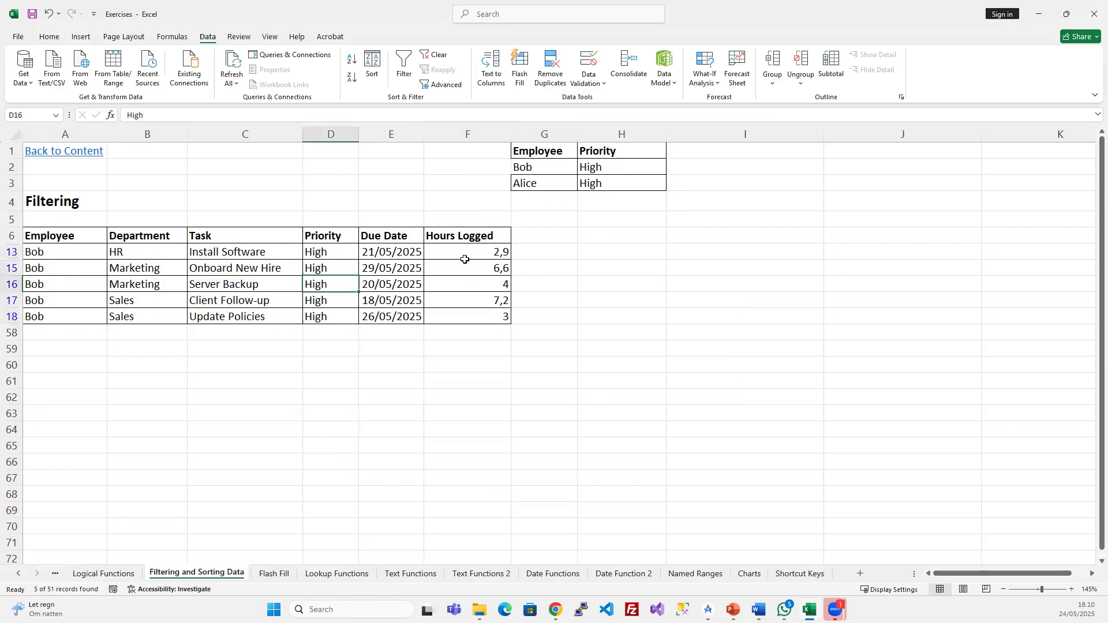
click(591, 183)
key(Delete)
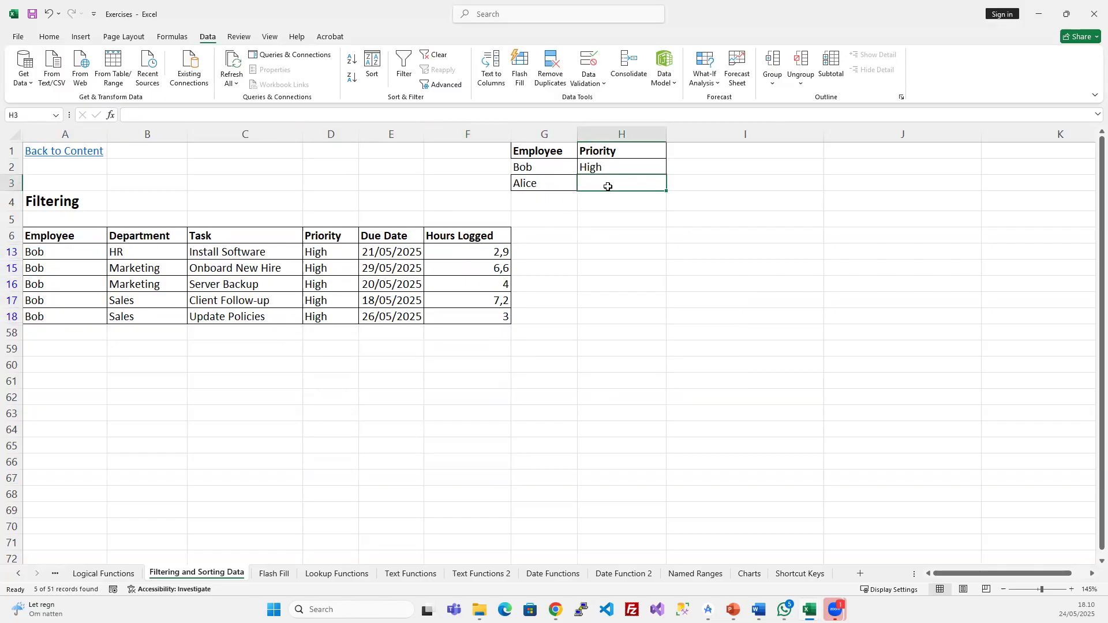
- Reapply the advanced filter to bring back the 10 Alice and Bob records
click(443, 84)
click(648, 392)
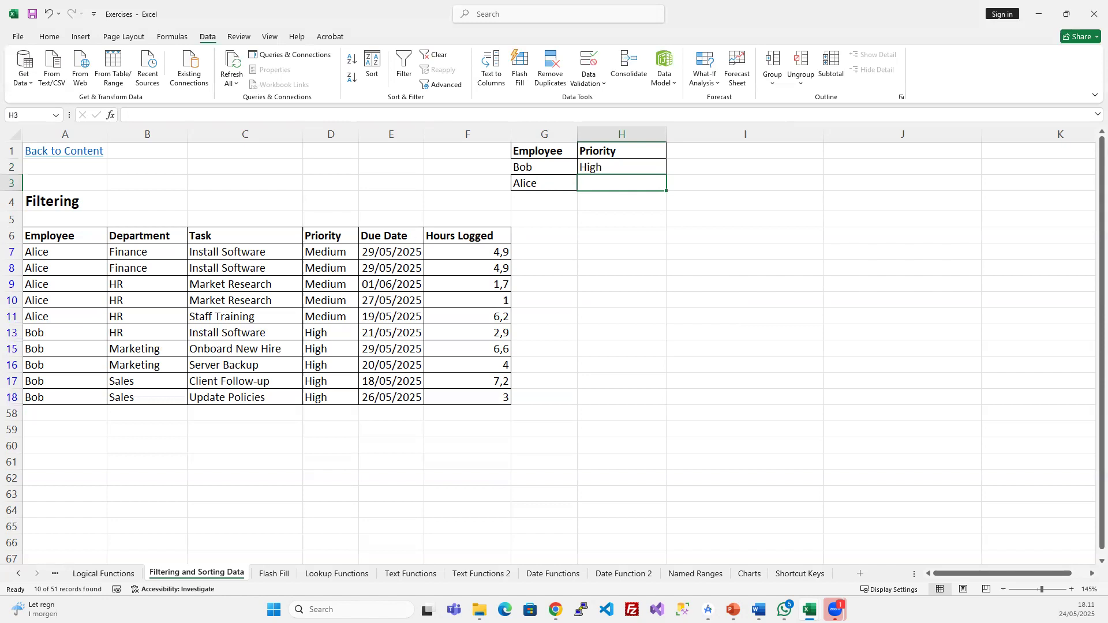
click(13, 255)
drag(13, 256, 13, 271)
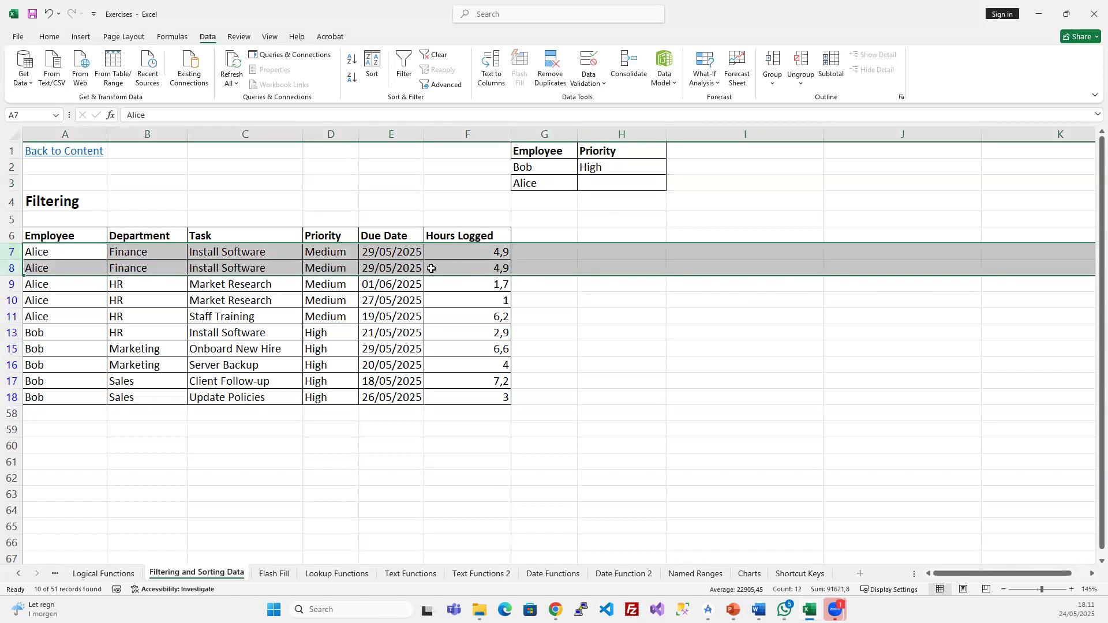
- Copy High from Bob's D15 into Alice's first task priority in D7
click(335, 256)
click(336, 349)
key(ctrl+c)
click(337, 252)
key(ctrl+v)
- Paste High into D8 and fill High into Alice's priority criterion H3
click(334, 268)
key(ctrl+v)
drag(588, 170, 586, 182)
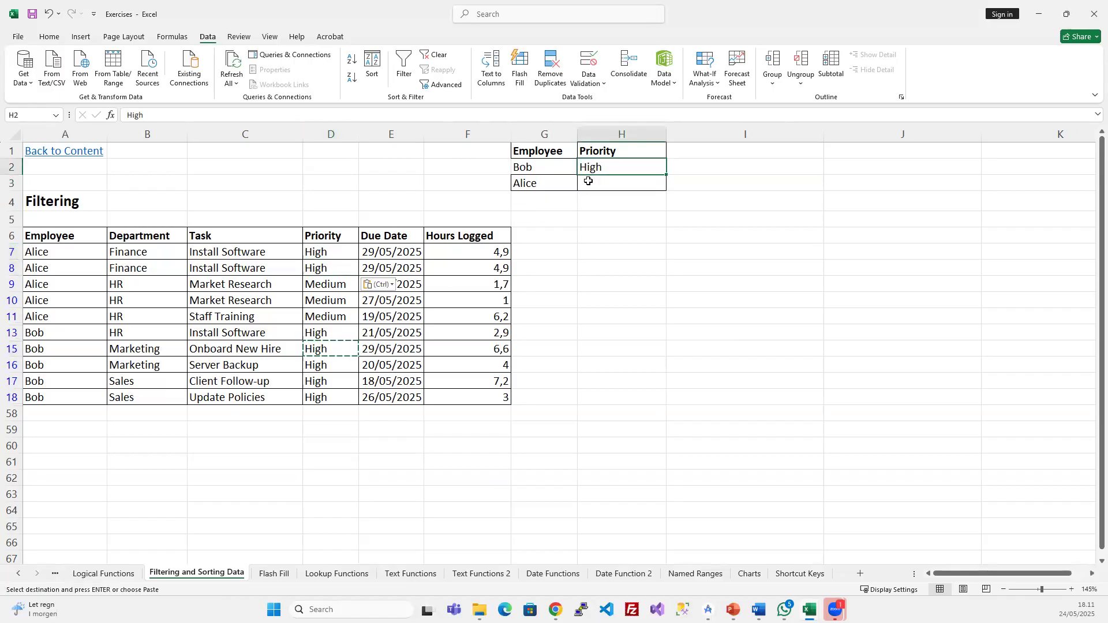
key(Return)
- Refilter the table, showing Alice's two High rows plus Bob's five (7 of 51)
click(313, 315)
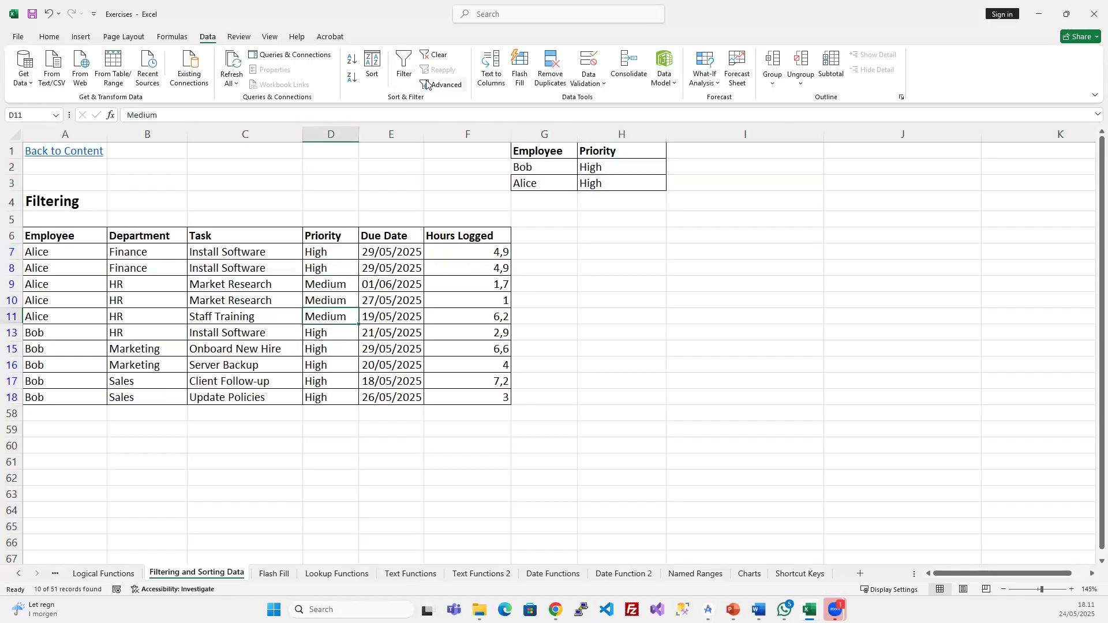
click(441, 84)
click(648, 394)
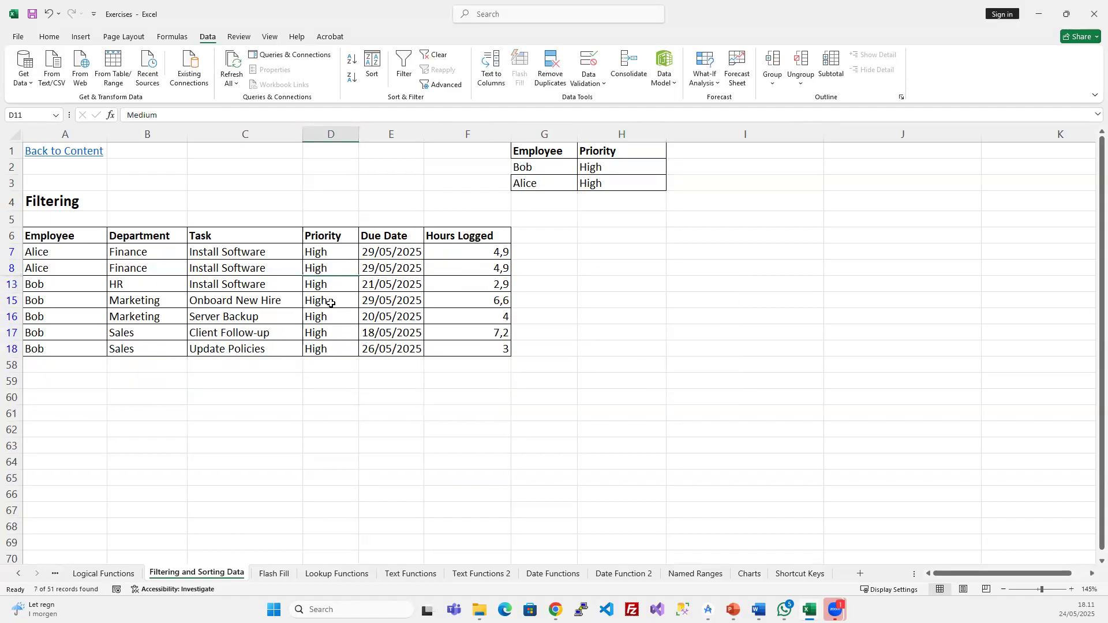
drag(54, 256, 497, 269)
click(368, 323)
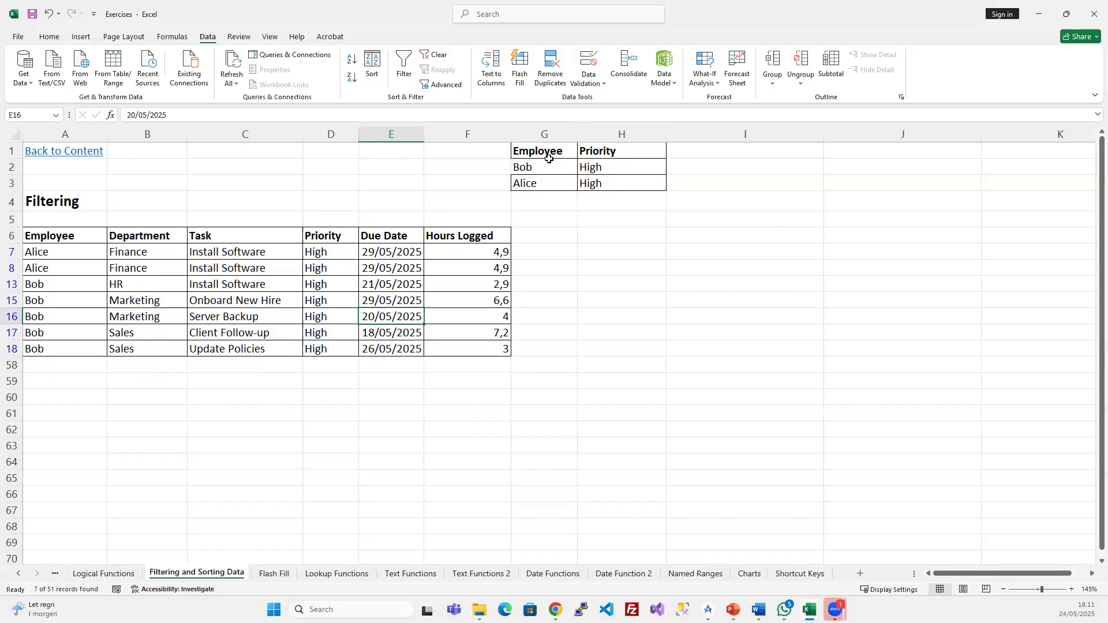
- Enter Medium as Alice's priority criterion in H3
click(604, 183)
text(Medium)
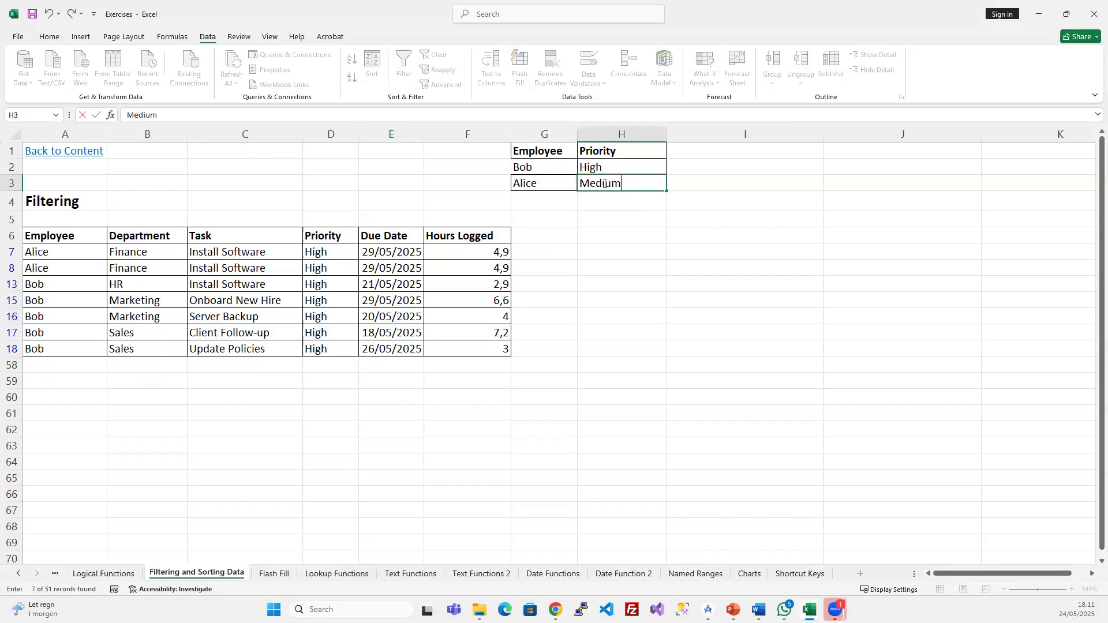
click(405, 283)
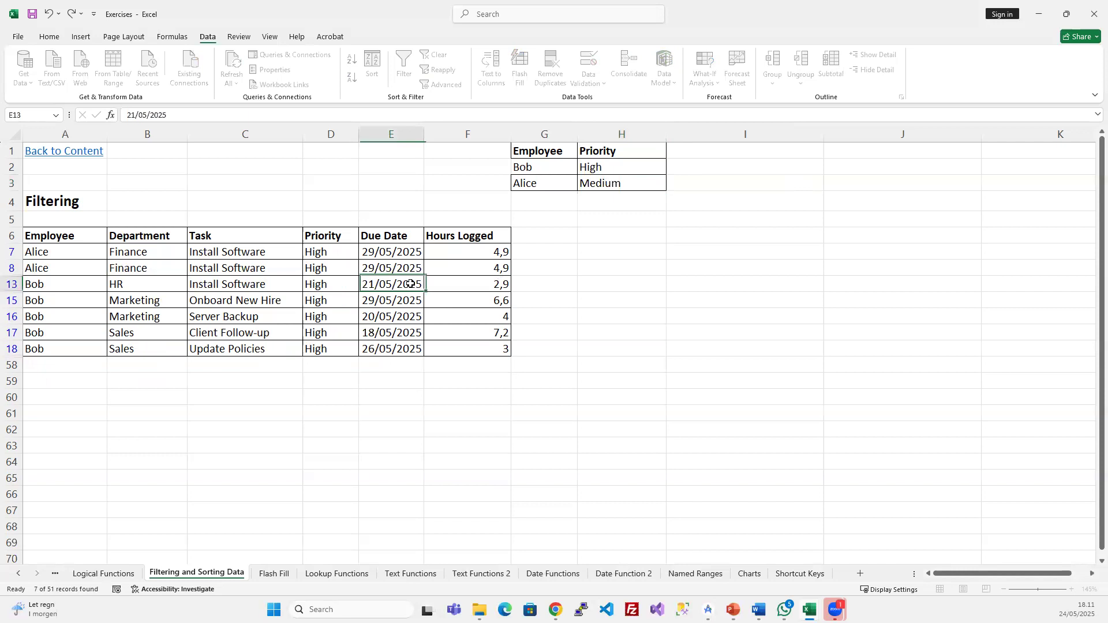
drag(594, 168, 600, 184)
click(603, 173)
click(604, 183)
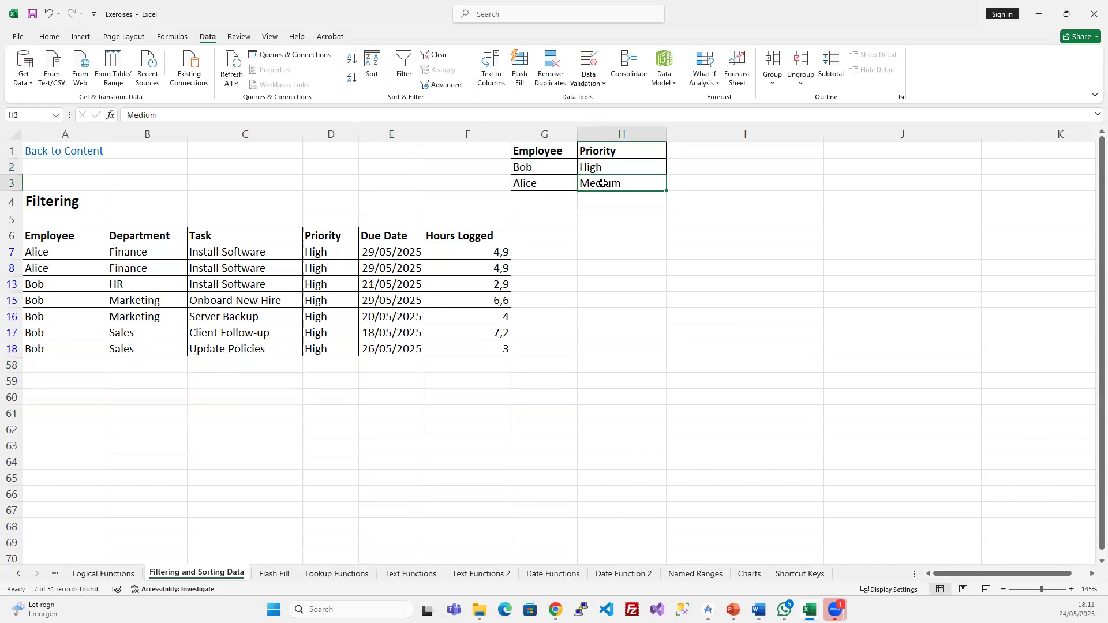
- Reapply the advanced filter, showing Alice's three Medium rows and Bob's five High rows
click(348, 279)
click(445, 84)
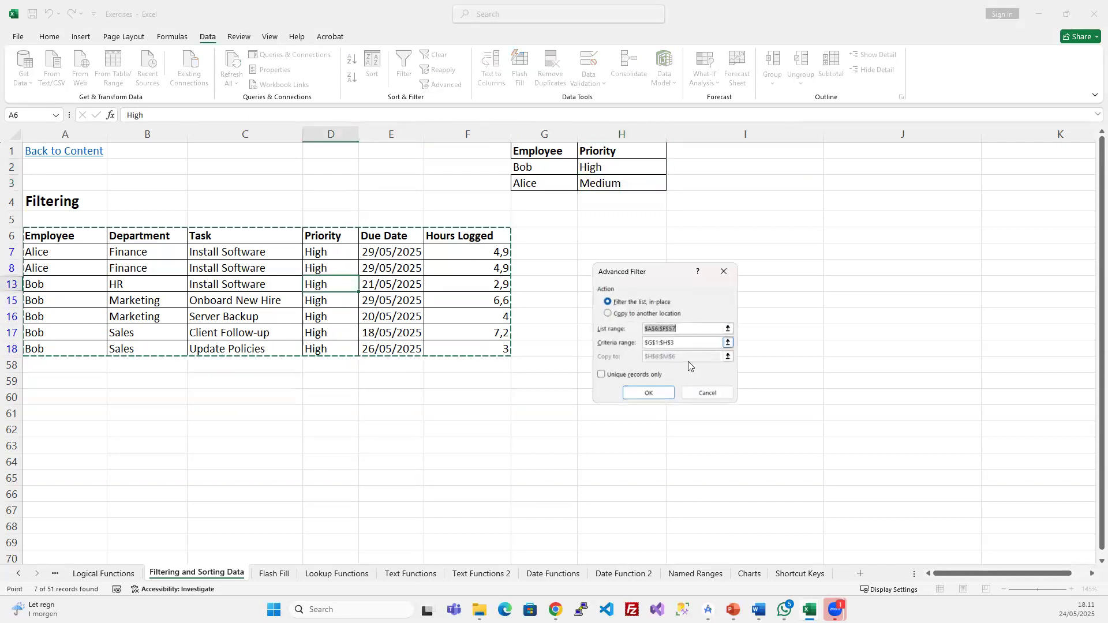
click(649, 395)
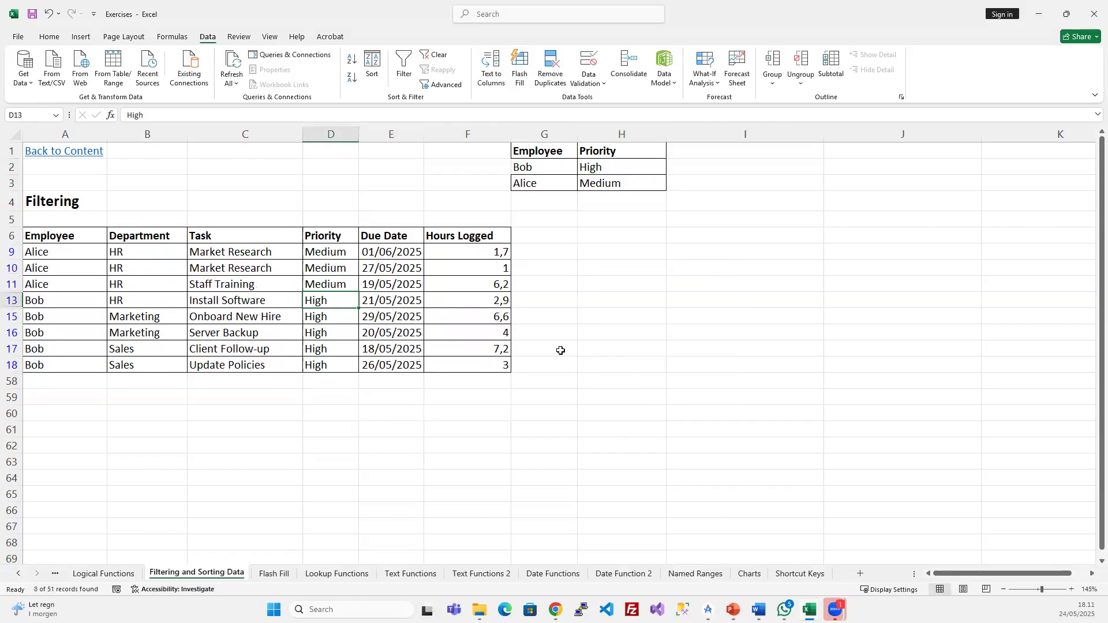
click(327, 310)
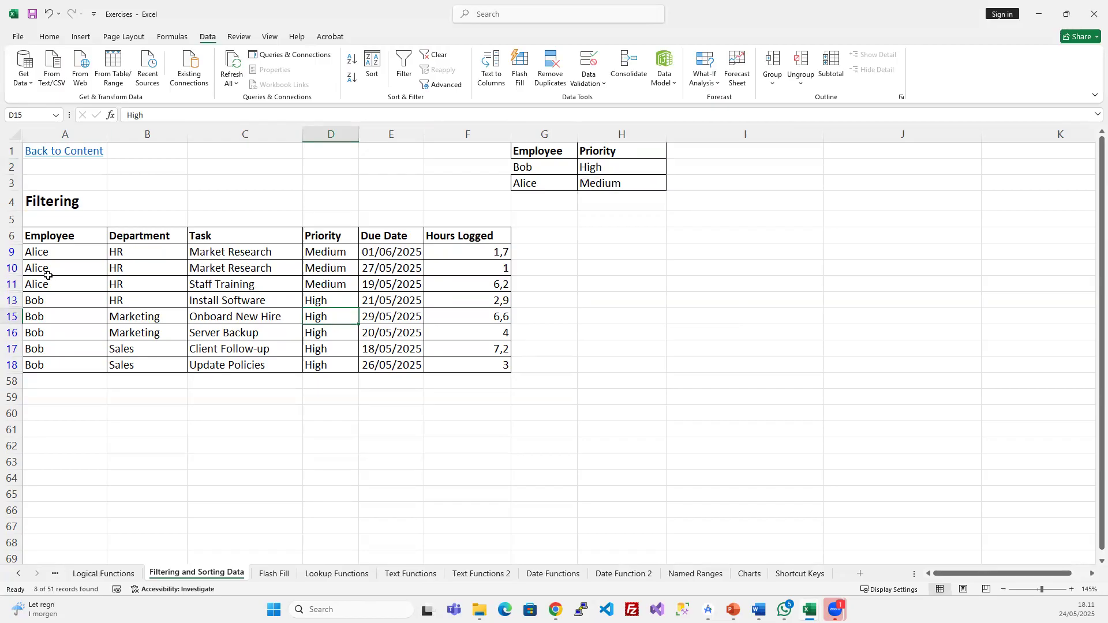
click(54, 331)
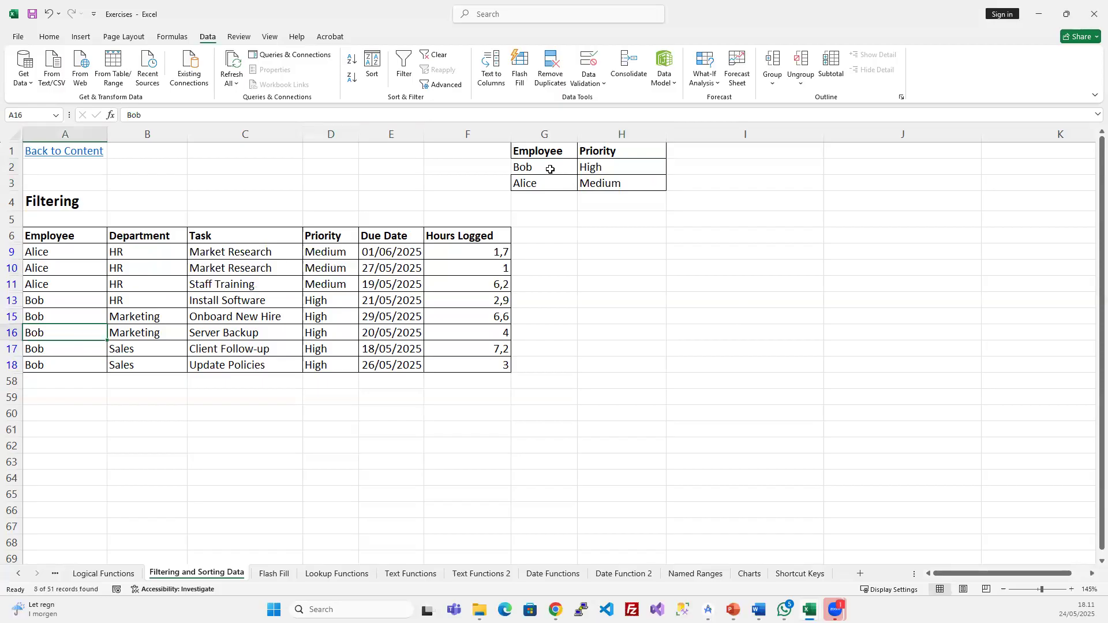
drag(549, 169, 607, 166)
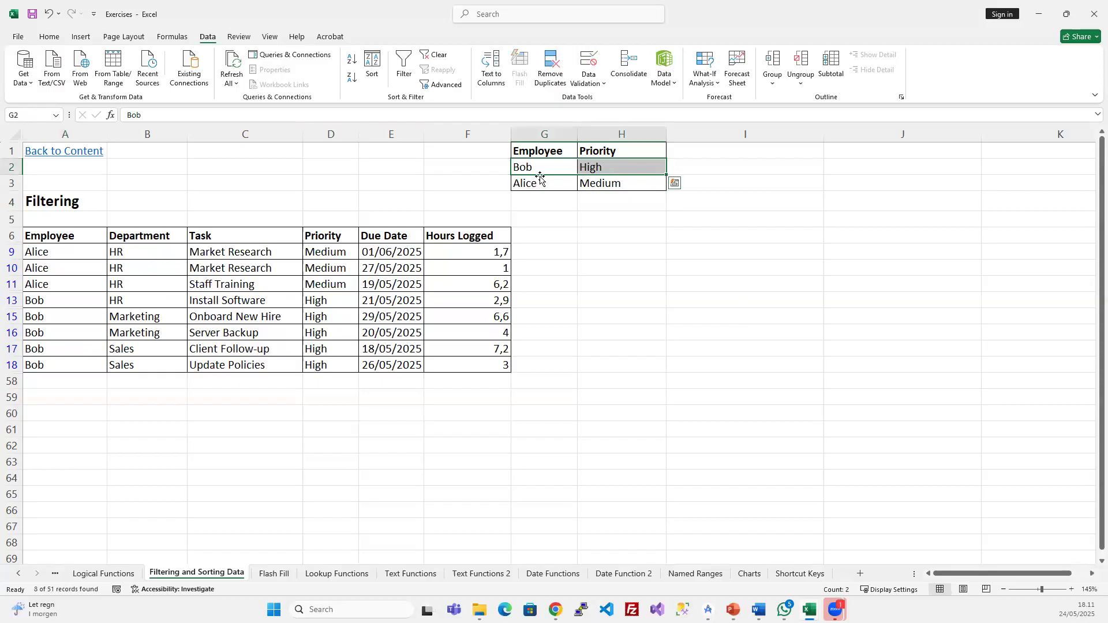
- Put Alice's criteria back in row 3 and clear the High and Medium priorities from H2 and H3
drag(530, 183, 578, 194)
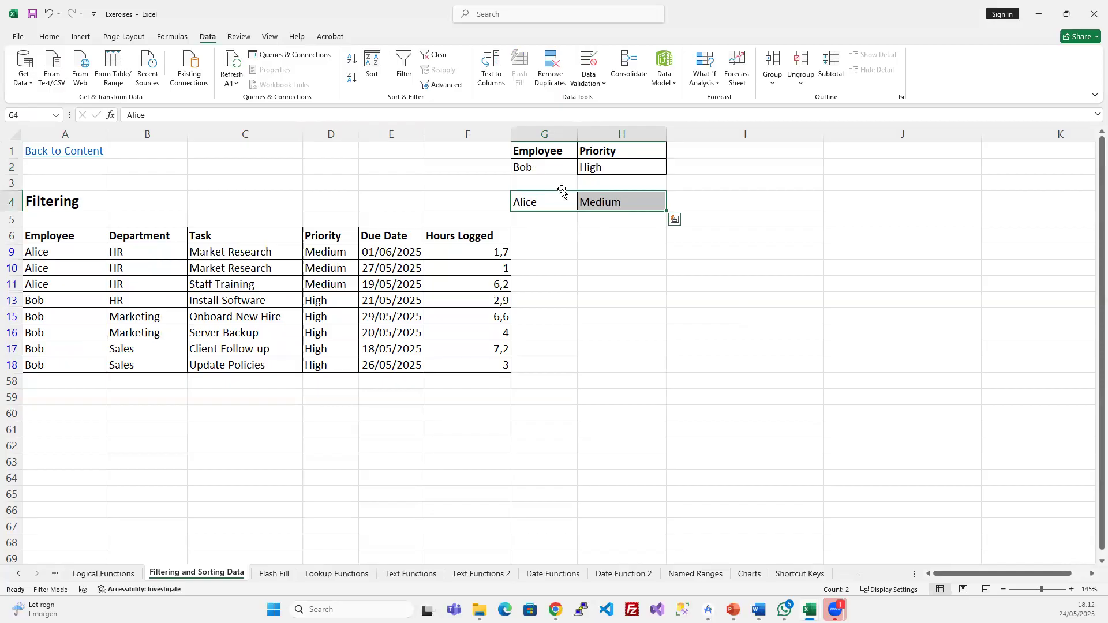
drag(562, 191, 563, 183)
click(589, 168)
key(Delete)
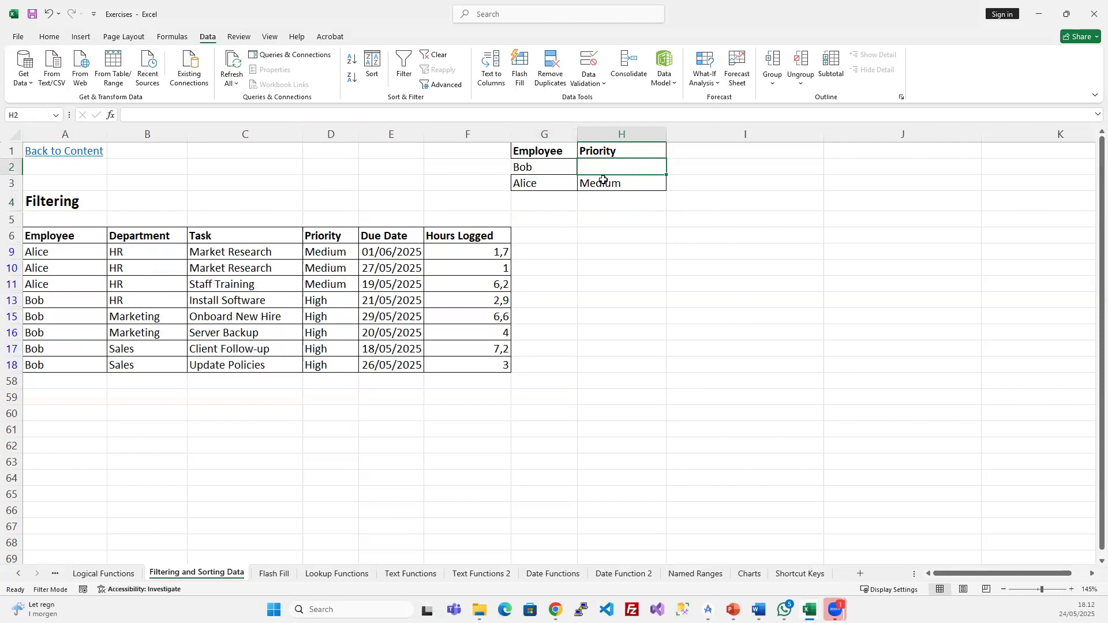
click(606, 181)
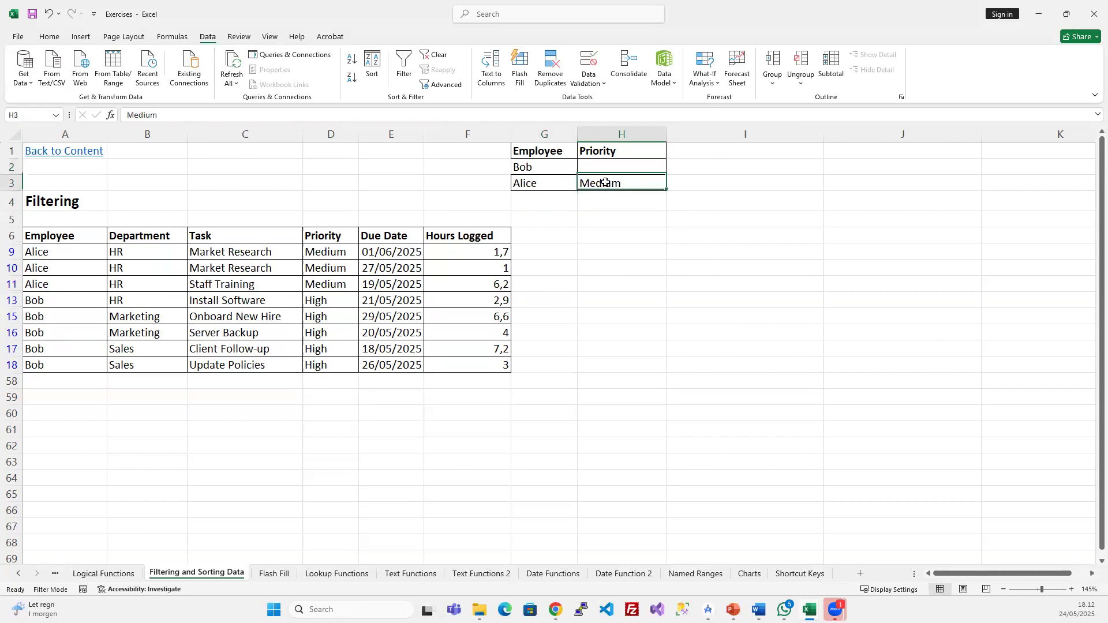
key(Delete)
- Re-run the advanced filter in place on the task table
click(314, 286)
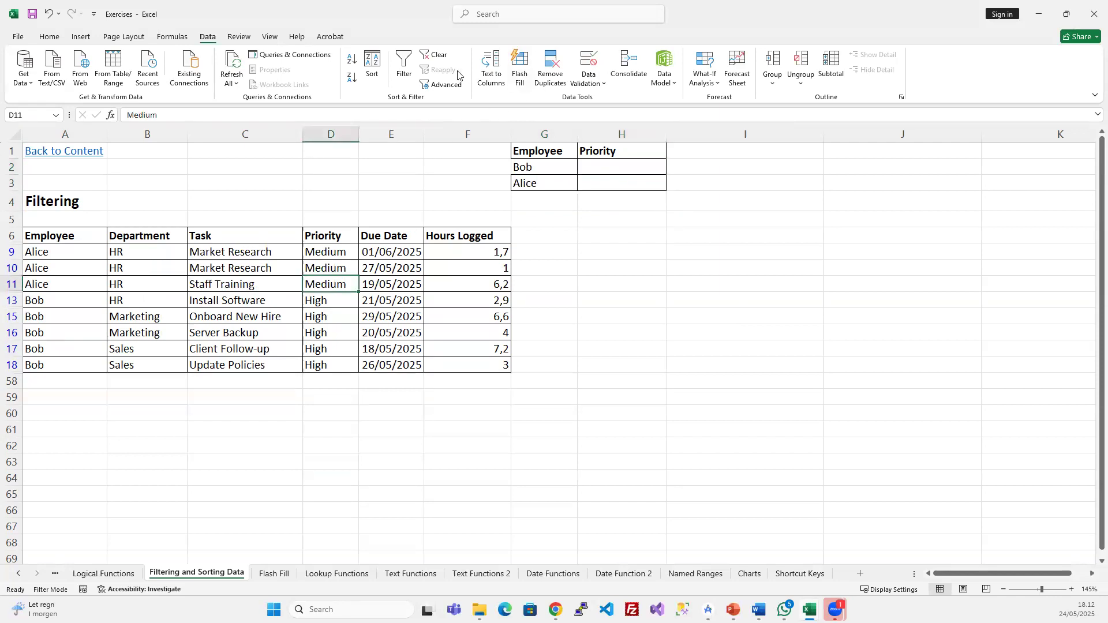
click(441, 84)
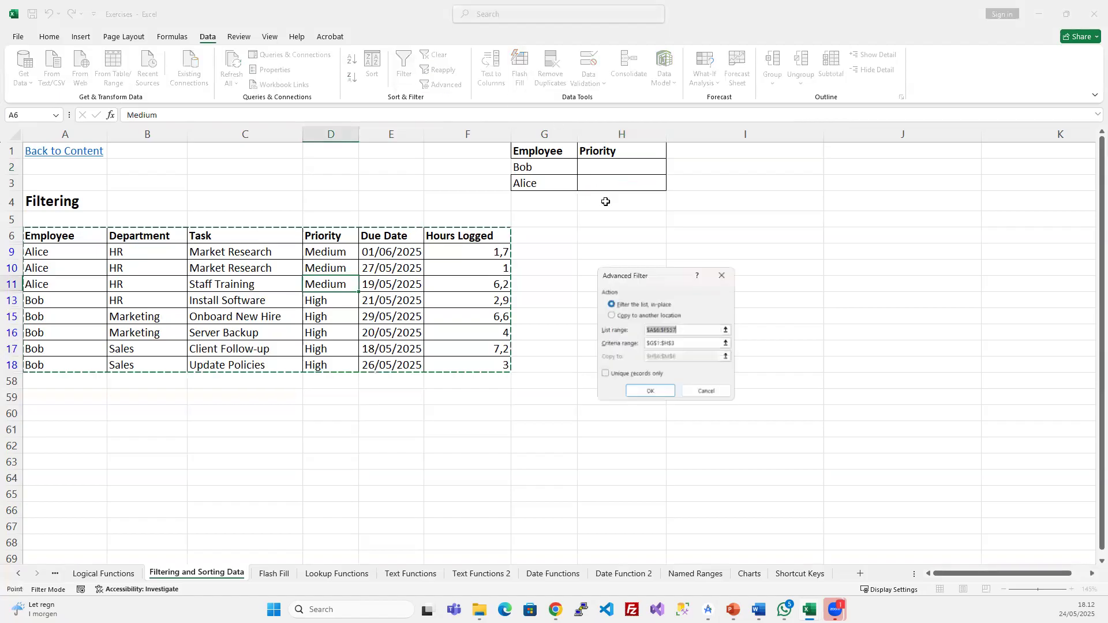
click(649, 391)
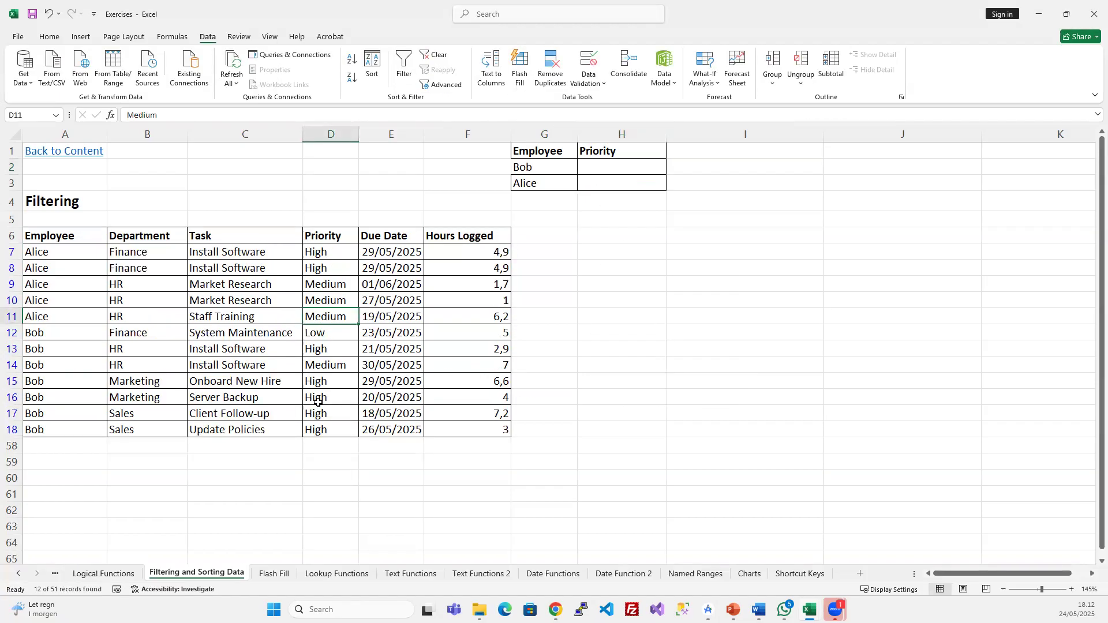
- Enter Low as the priority in H2 and fill it down to H3
click(604, 167)
text(Low)
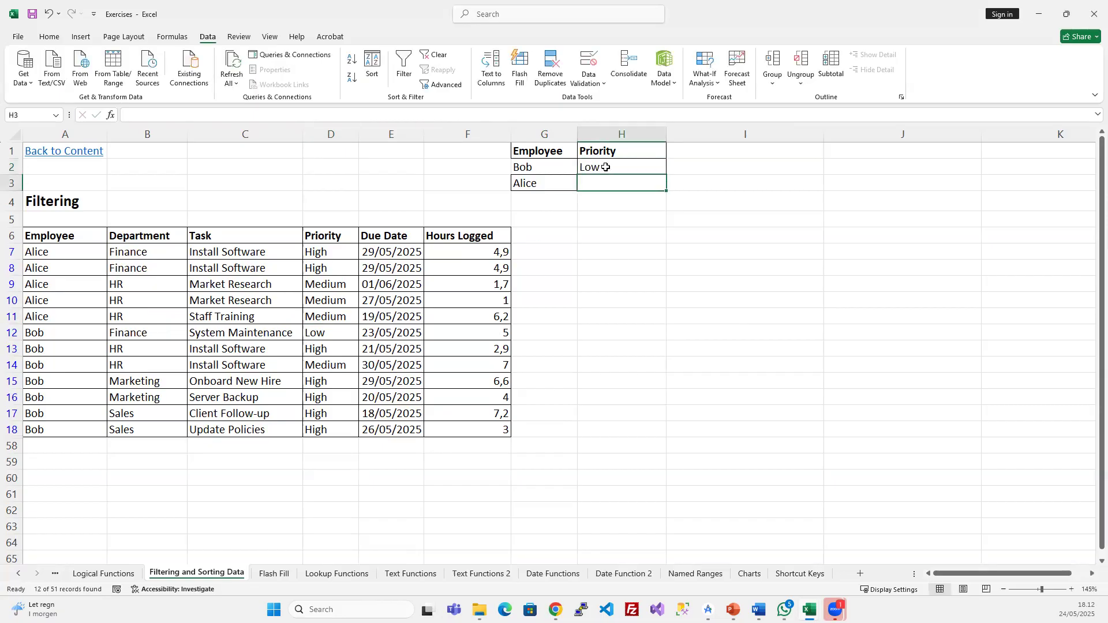
drag(605, 167, 605, 182)
key(ctrl+d)
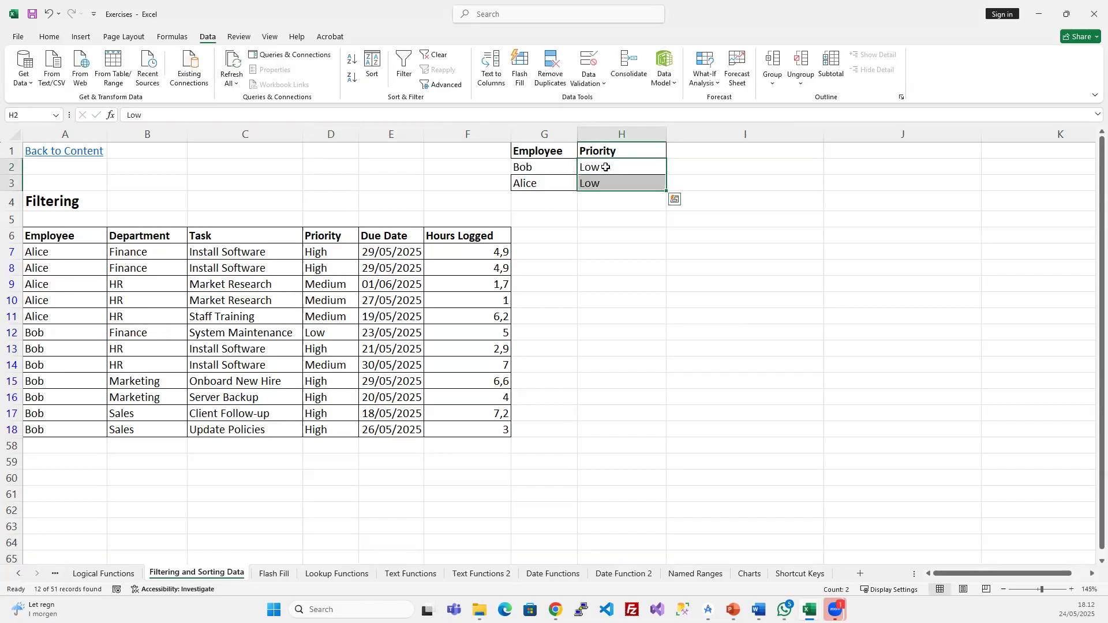
- Apply the advanced filter using the Bob/Low and Alice/Low criteria rows
click(542, 167)
click(615, 170)
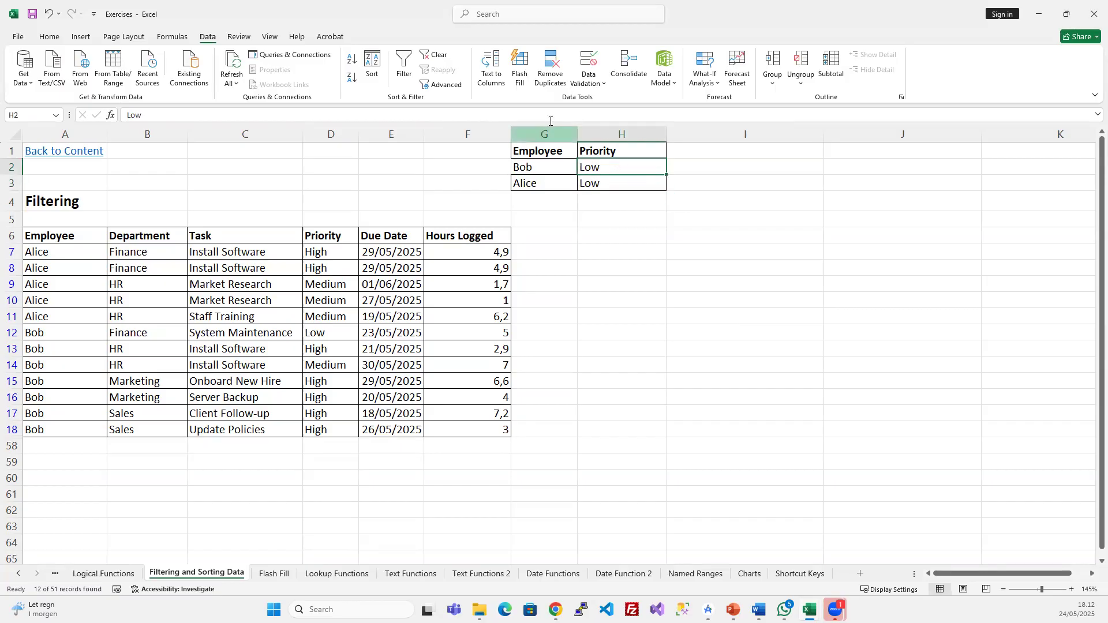
click(443, 85)
click(669, 393)
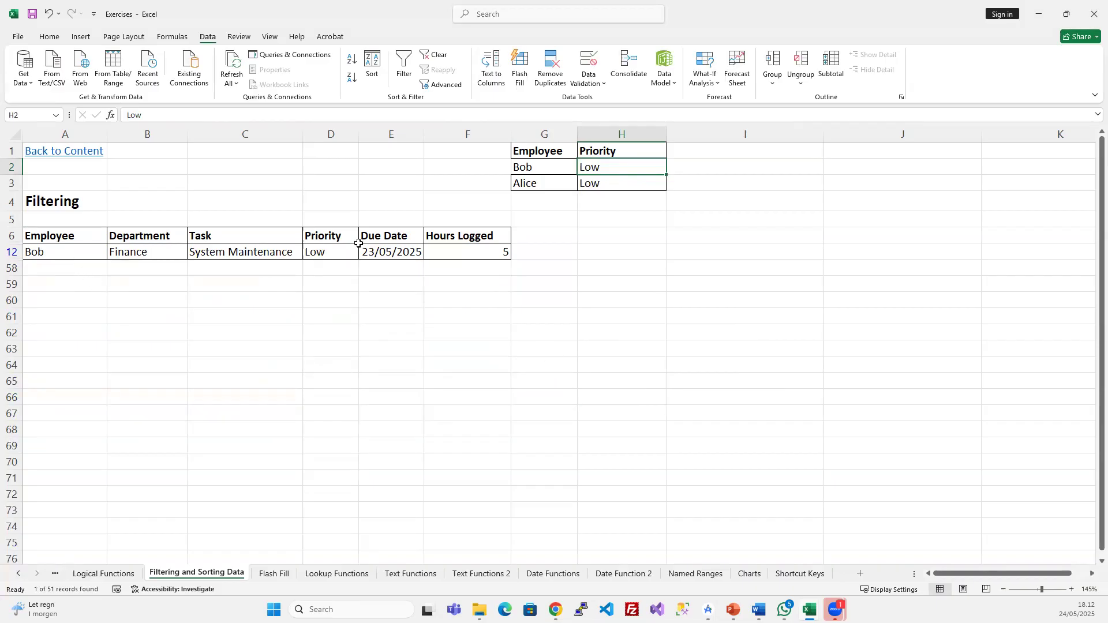
- Check the remaining row 12 (Bob, Low, System Maintenance) against the criteria
click(81, 252)
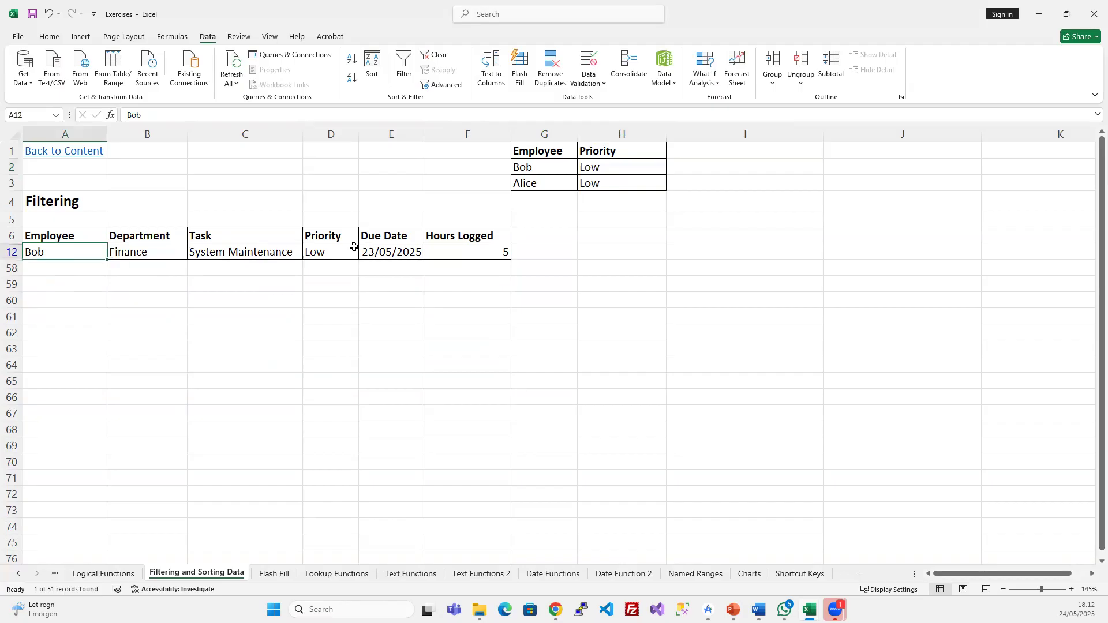
click(332, 251)
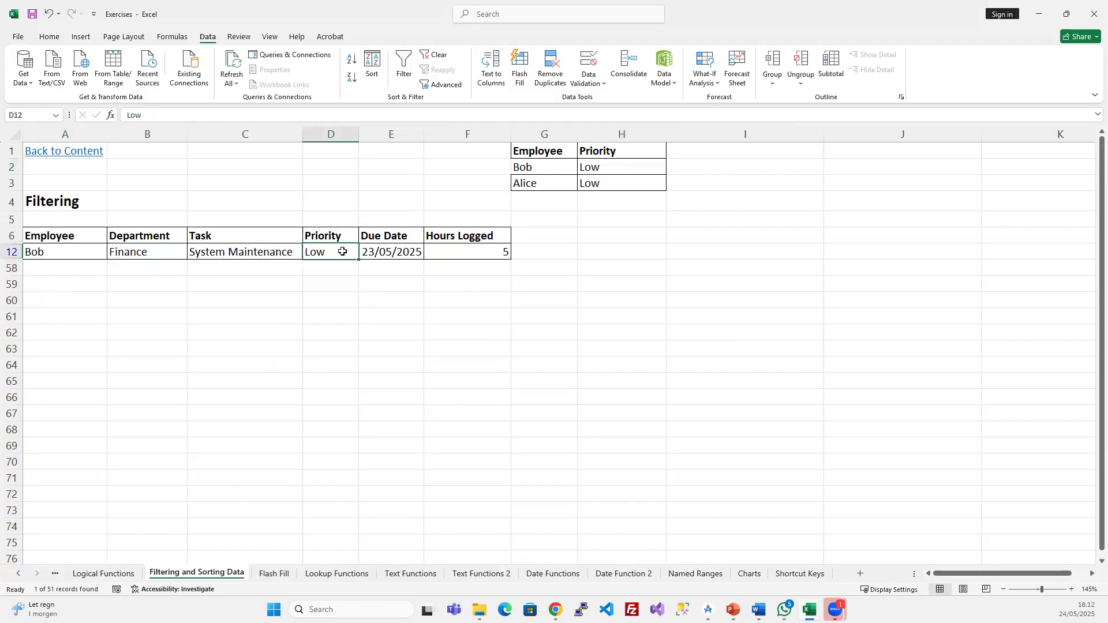
click(533, 184)
click(622, 186)
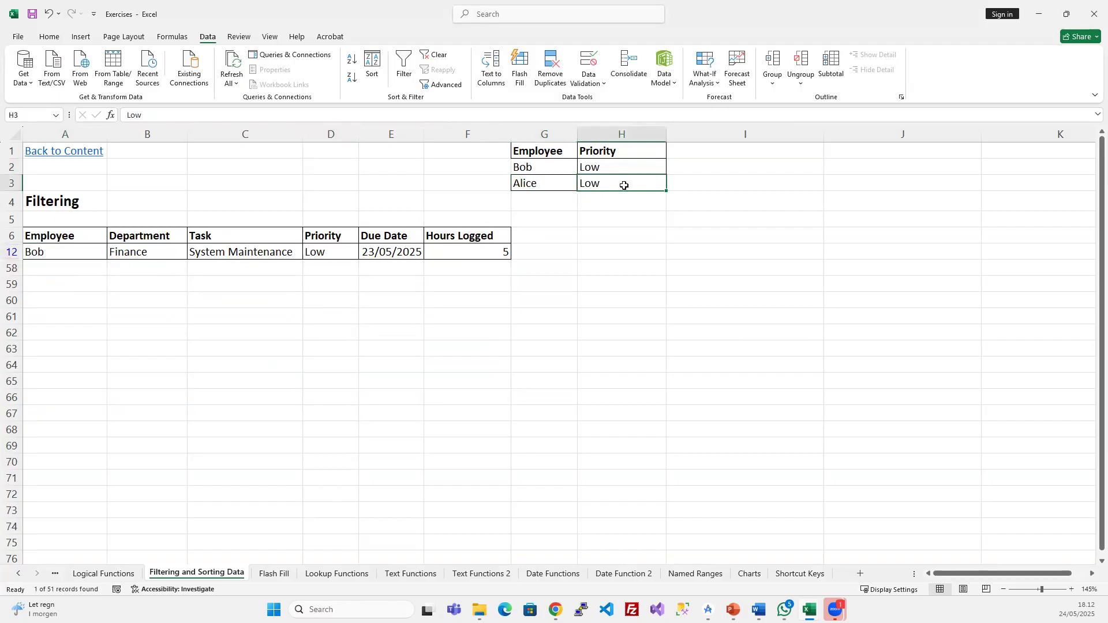
click(272, 257)
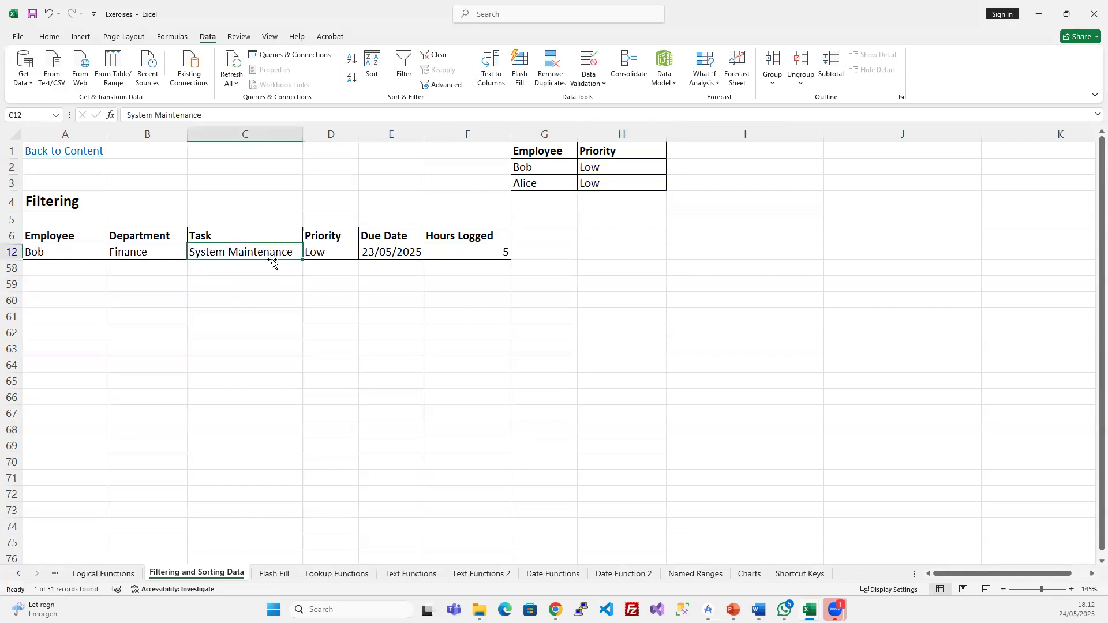
click(372, 259)
- Clear the advanced filter and review the G1:H3 criteria range
click(436, 54)
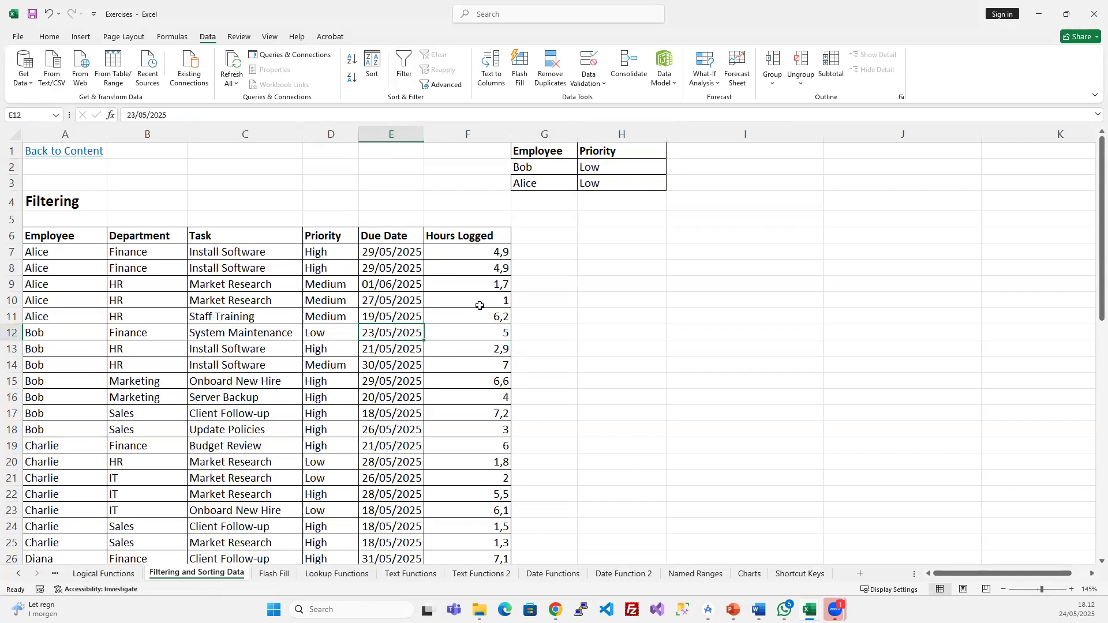
click(447, 361)
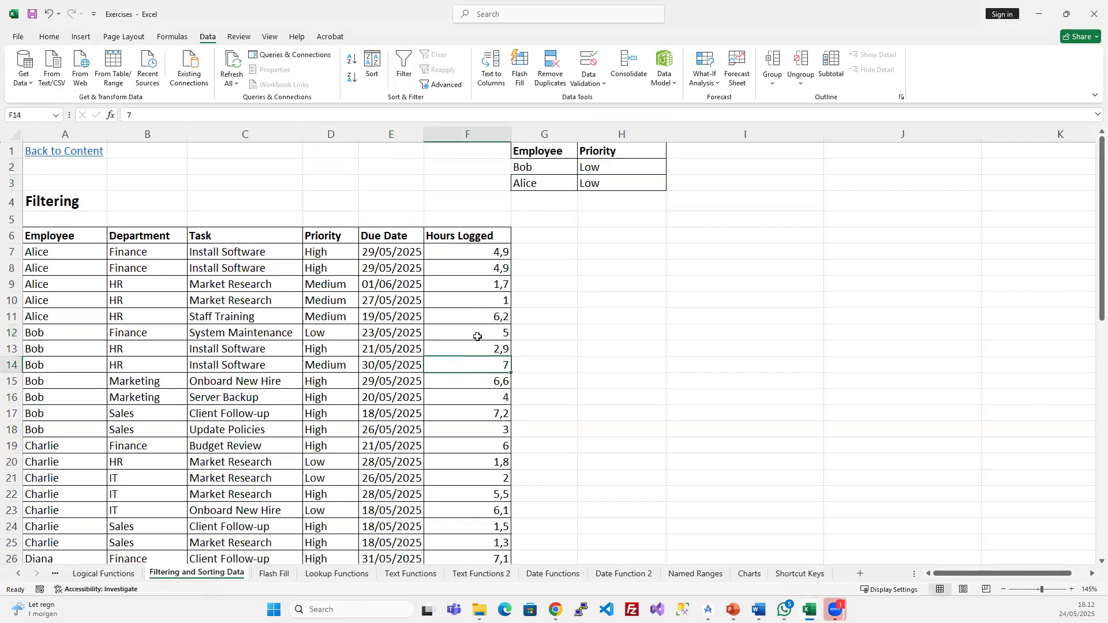
click(546, 152)
drag(596, 155, 615, 184)
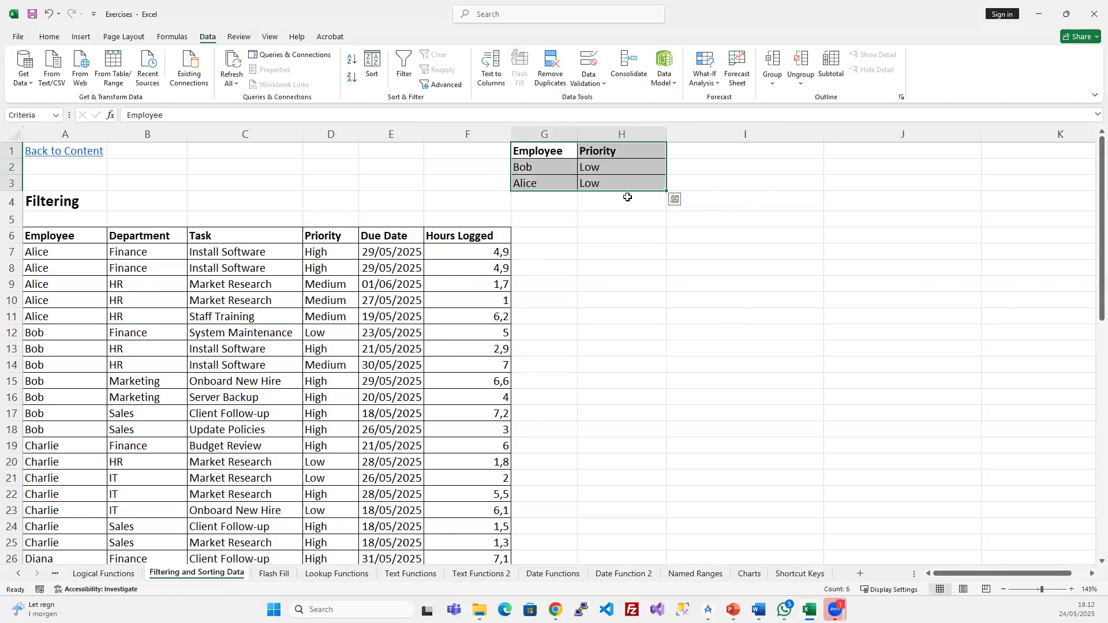
click(235, 317)
- Turn on column filter buttons for the task table with Ctrl+Shift+L
key(ctrl+shift+l)
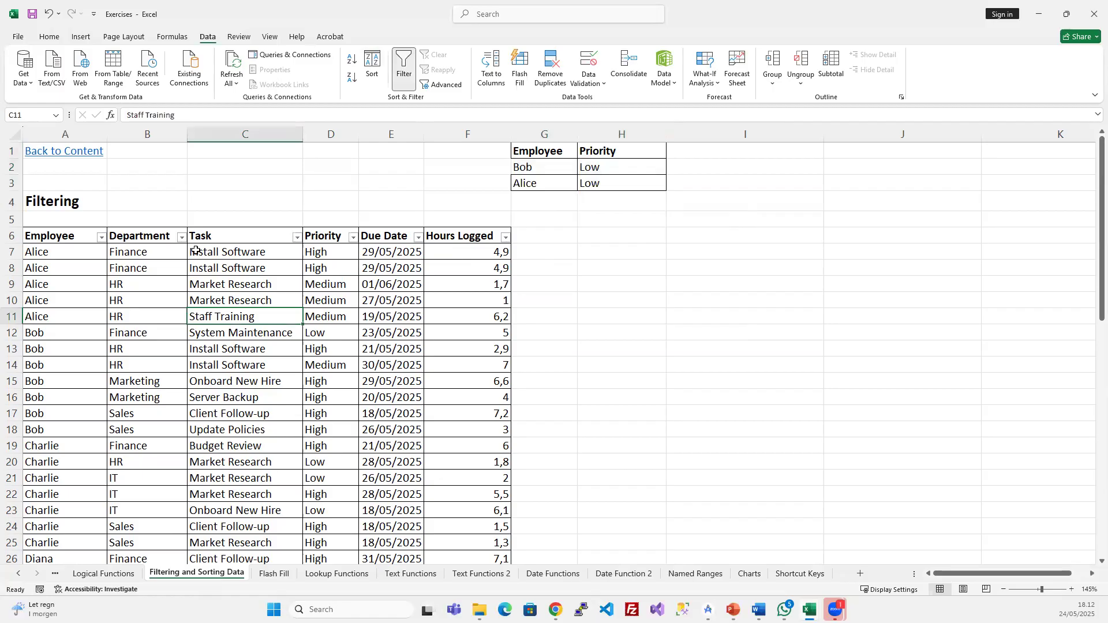
click(182, 238)
key(Escape)
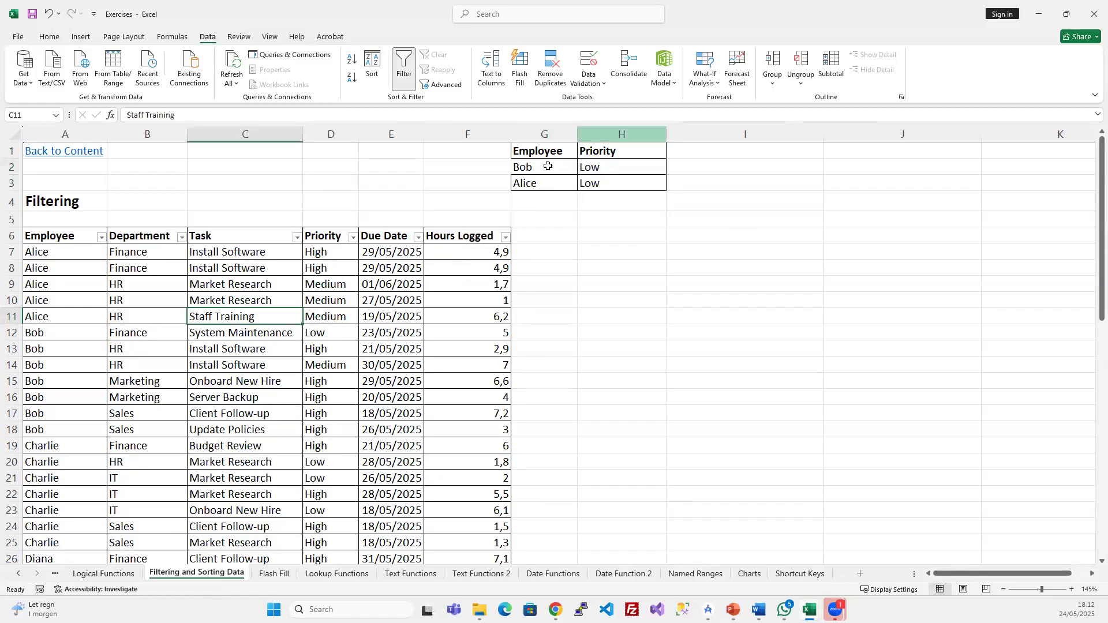
click(532, 167)
click(146, 330)
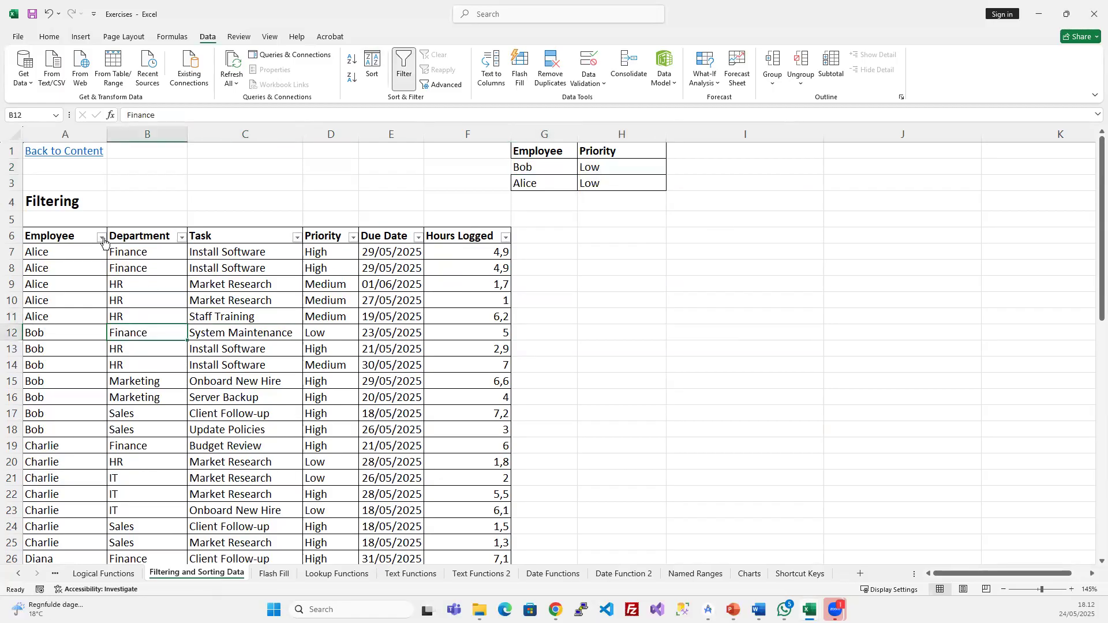
- Filter the Employee column to show only Alice and Bob
click(101, 237)
click(34, 389)
click(34, 409)
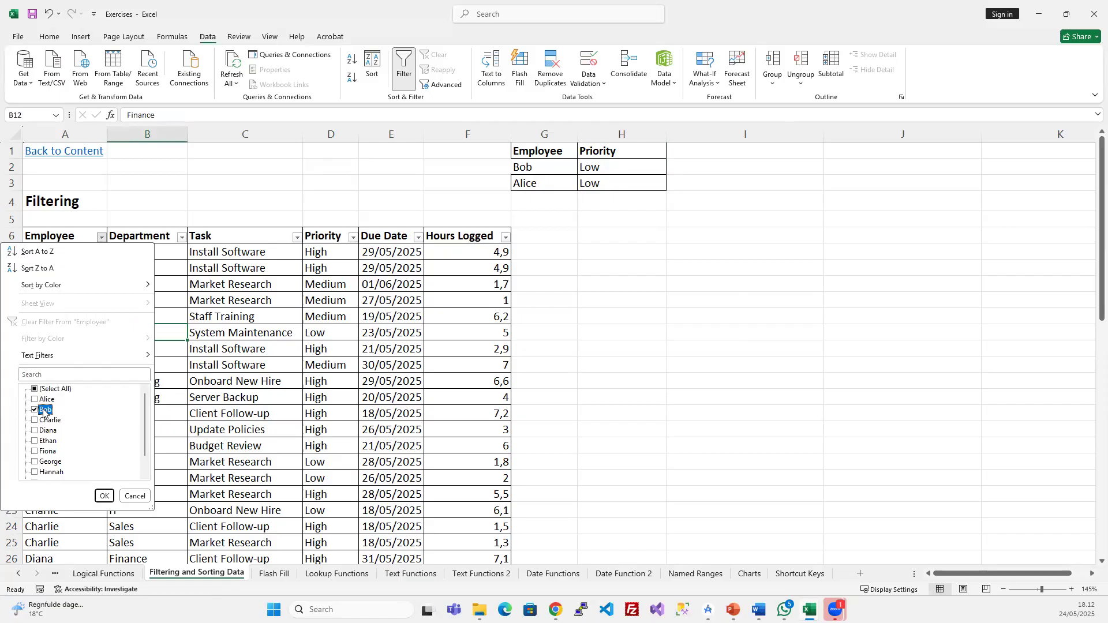
click(34, 399)
click(104, 496)
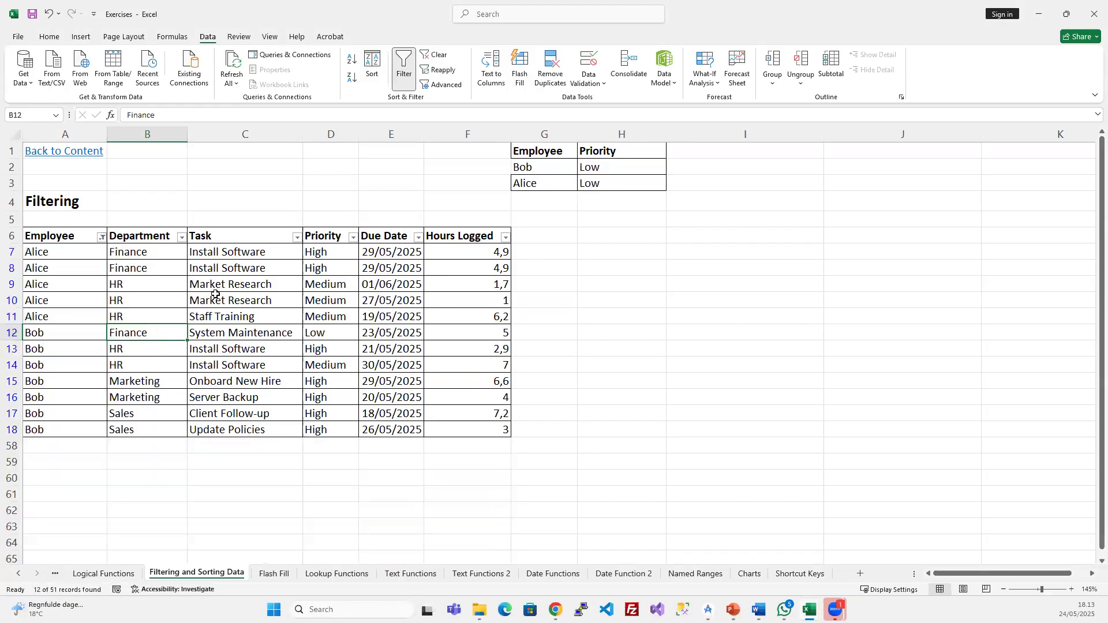
- Filter the Priority column to show only Low
click(352, 237)
click(257, 389)
click(248, 409)
click(308, 495)
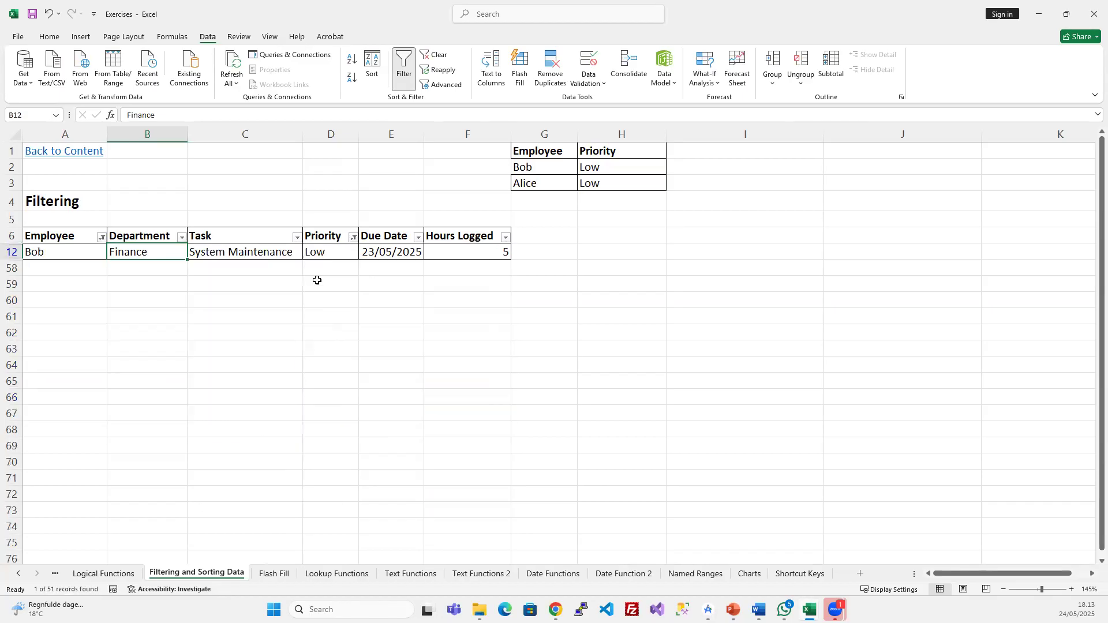
click(320, 250)
- Compare the filtered rows with the criteria range, then clear all column filters
mouse_move(50, 239)
mouse_down()
mouse_move(366, 236)
mouse_move(486, 253)
mouse_up()
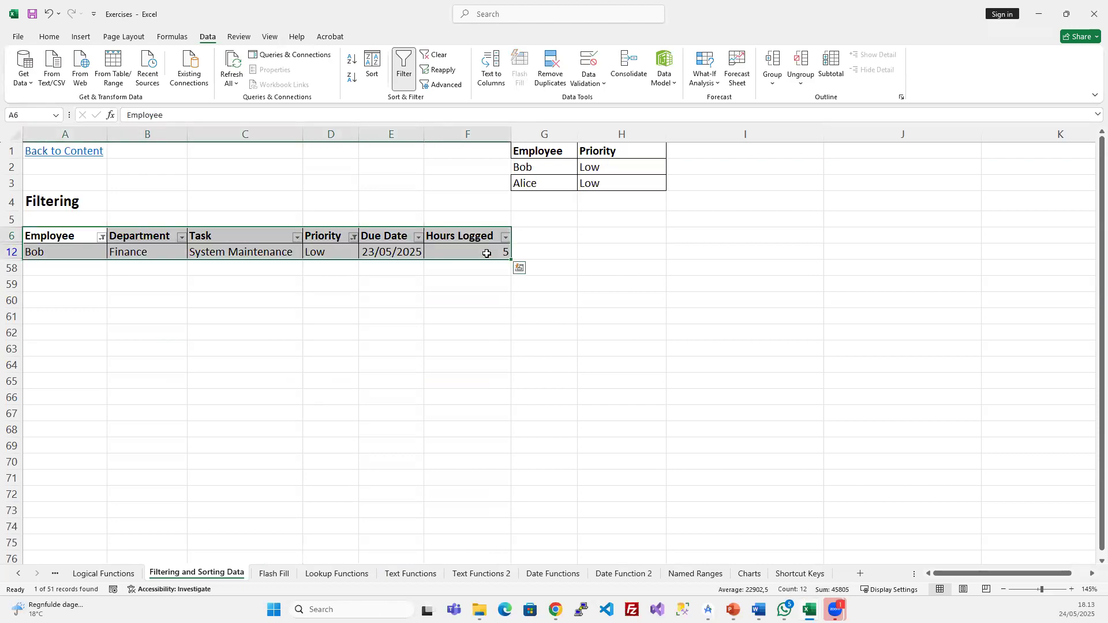
drag(543, 153, 628, 181)
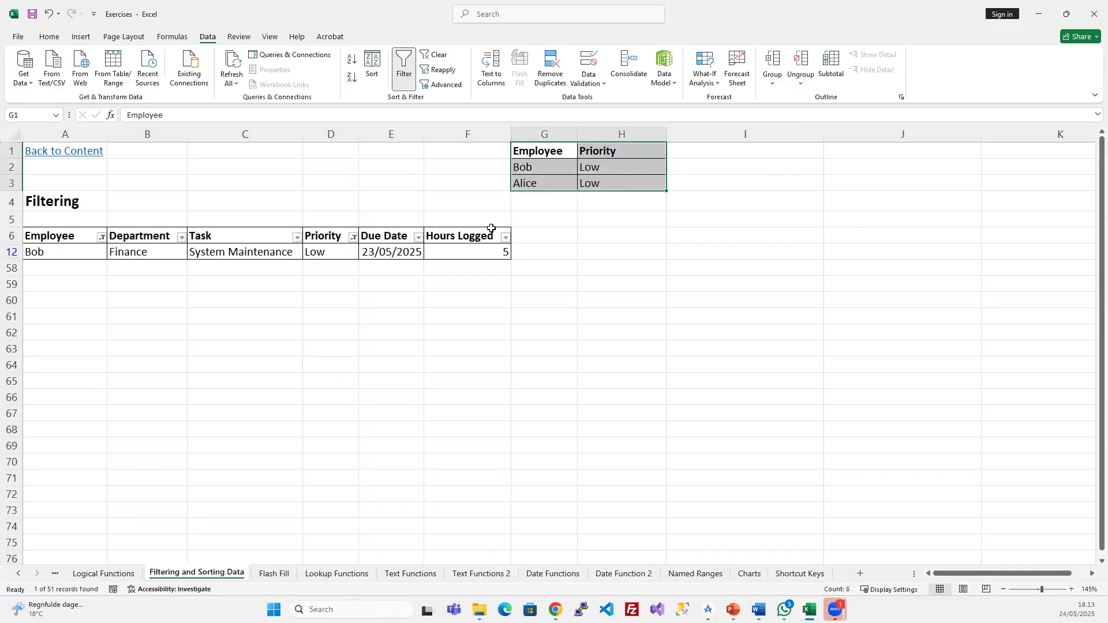
click(392, 252)
click(436, 54)
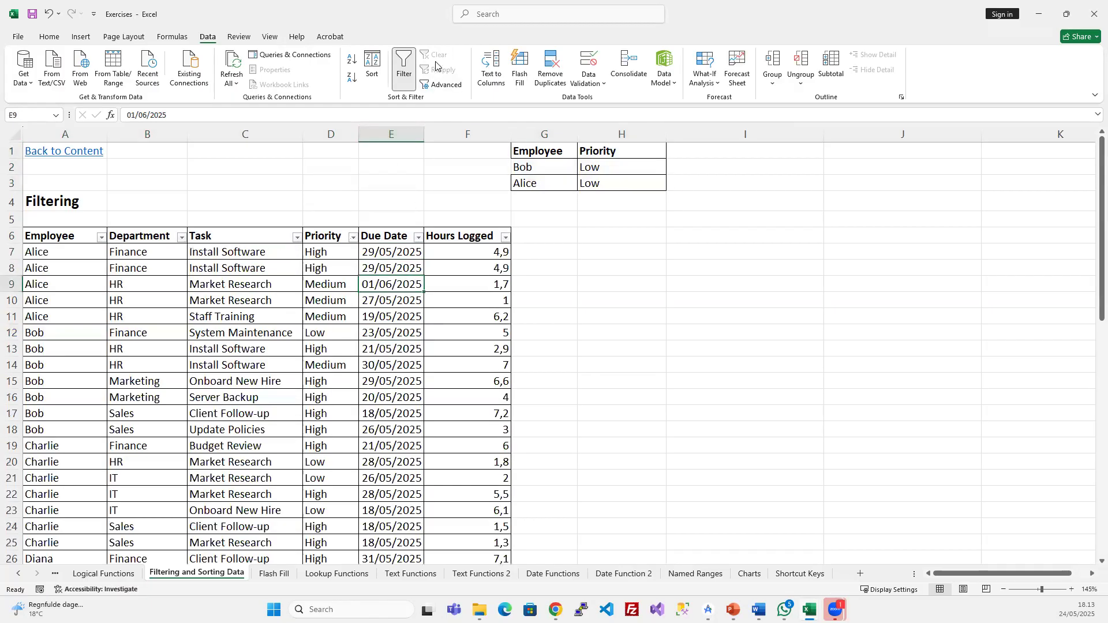
- Reapply the advanced filter with criteria $G$1:$H$3, leaving only Bob's System Maintenance task
click(442, 84)
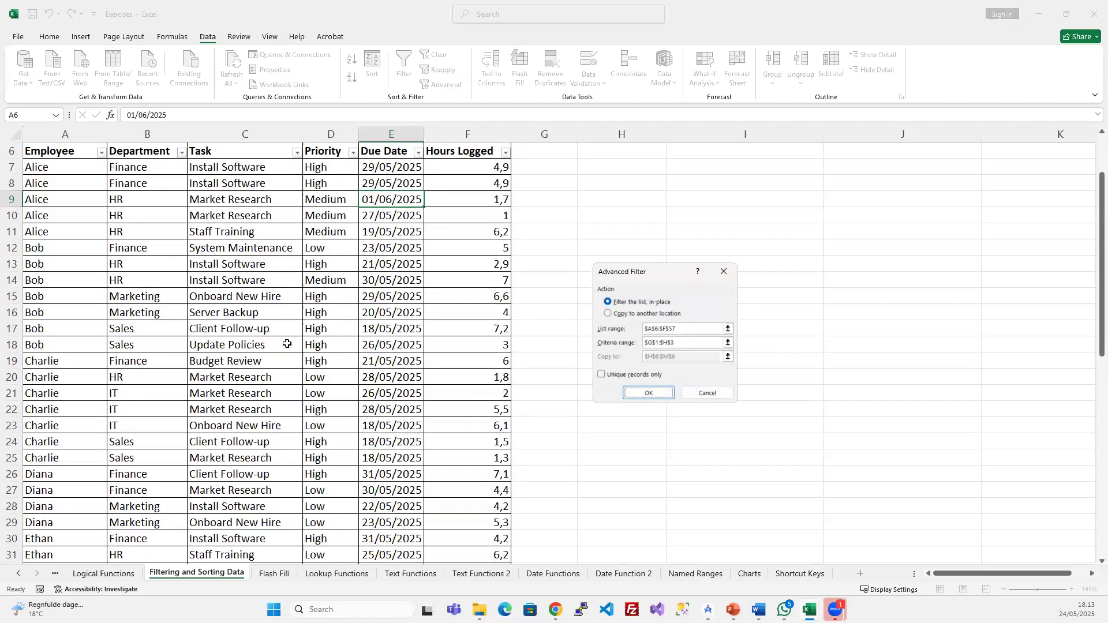
key(Return)
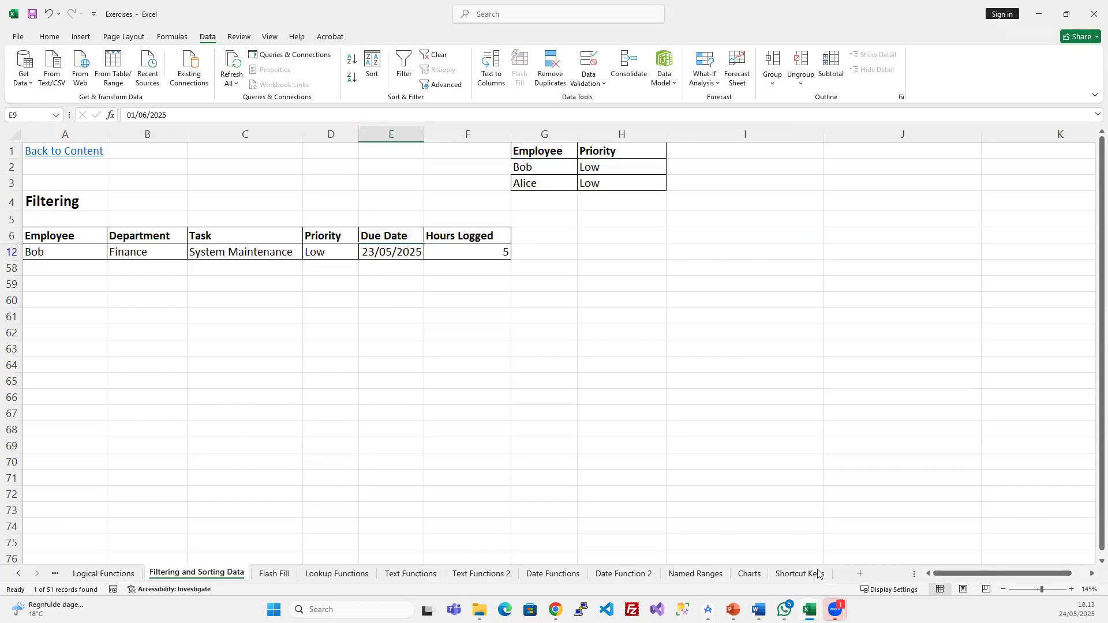
mouse_move(810, 609)
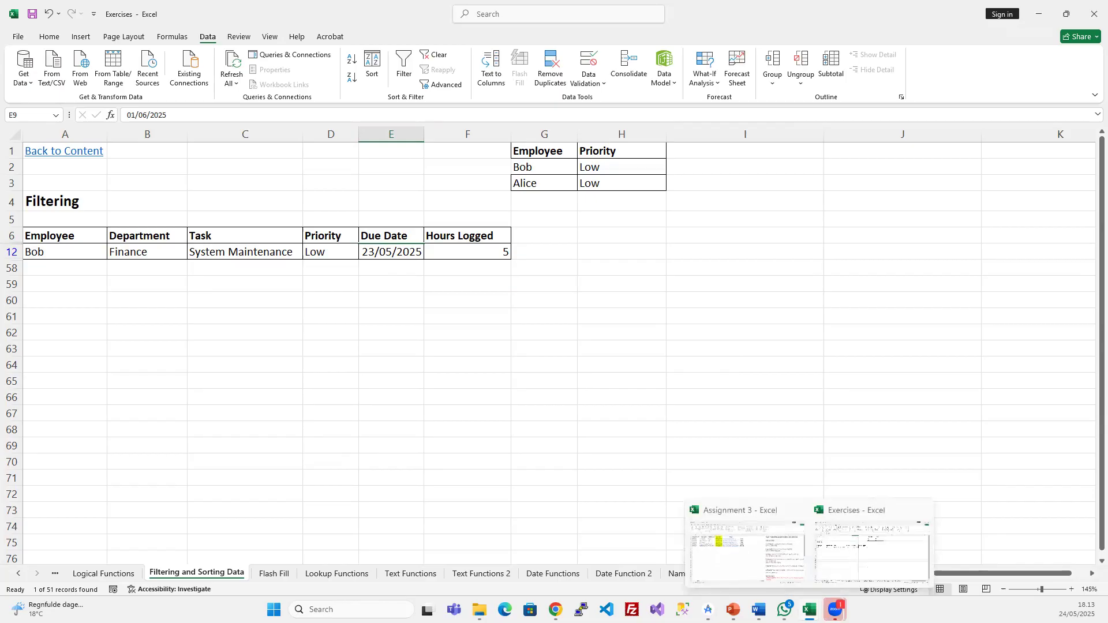
click(732, 610)
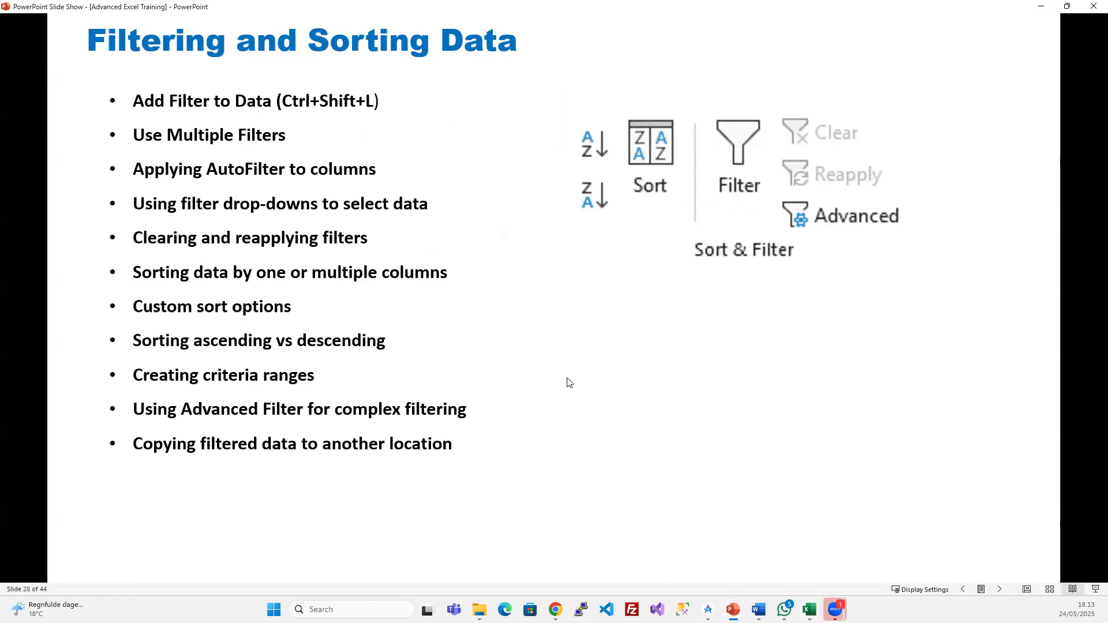
click(558, 347)
key(Left)
key(Right)
key(Left)
click(1048, 6)
click(638, 370)
click(588, 254)
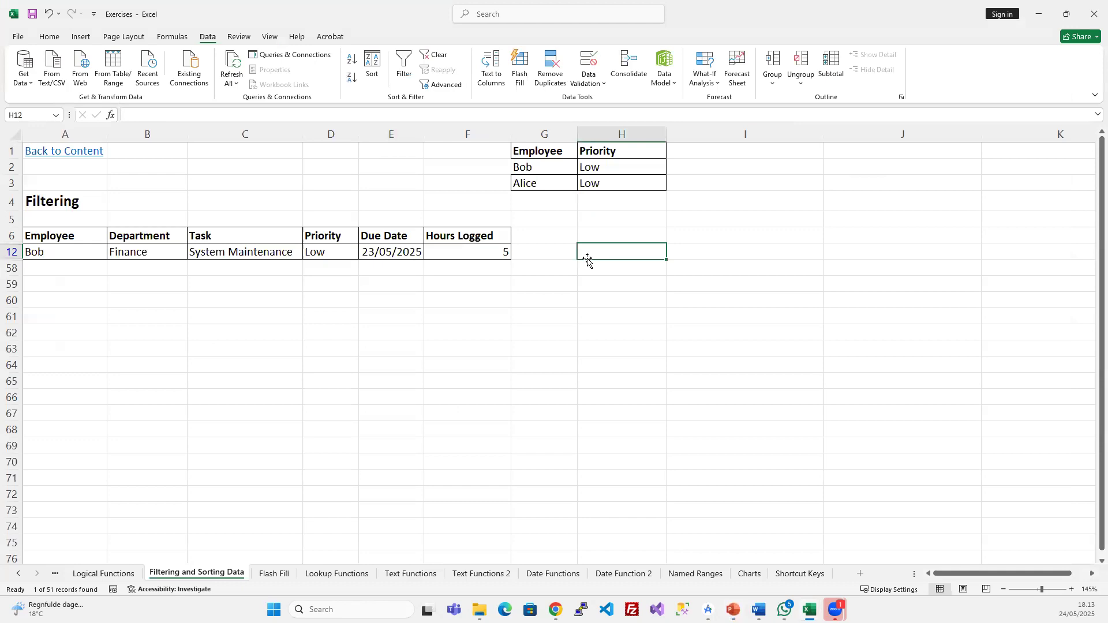